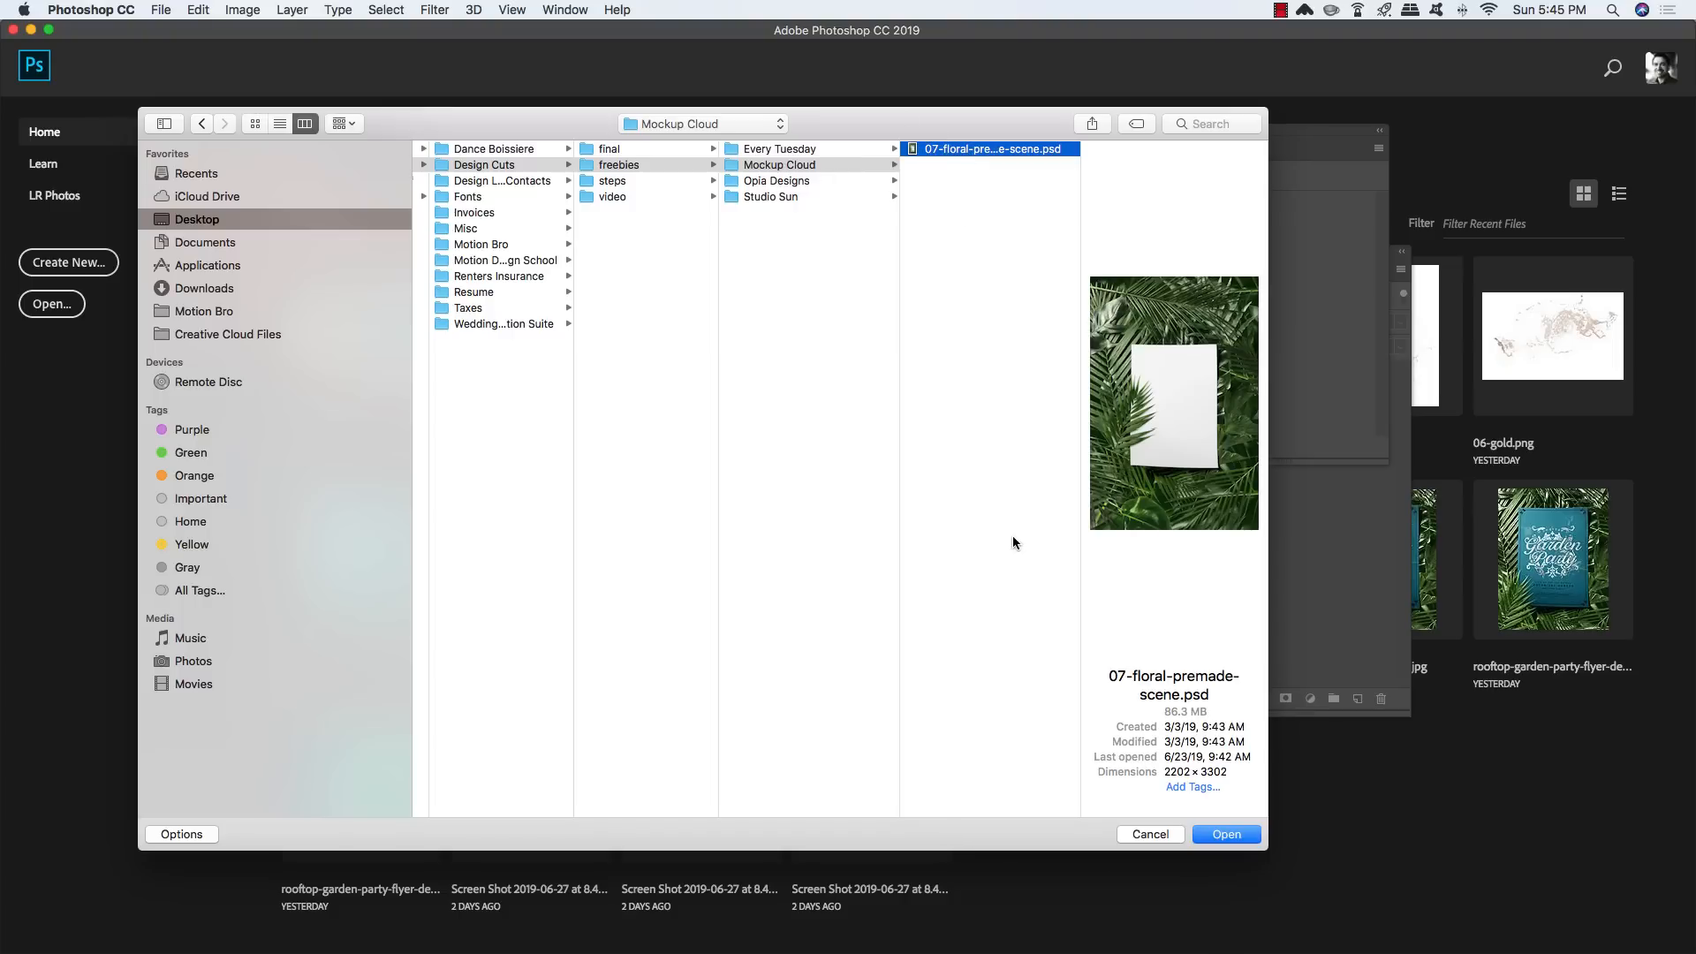
Step: Open 07-floral-premade-scene.psd, close the Properties panel and place the Layers panel beside the artwork
click(1225, 835)
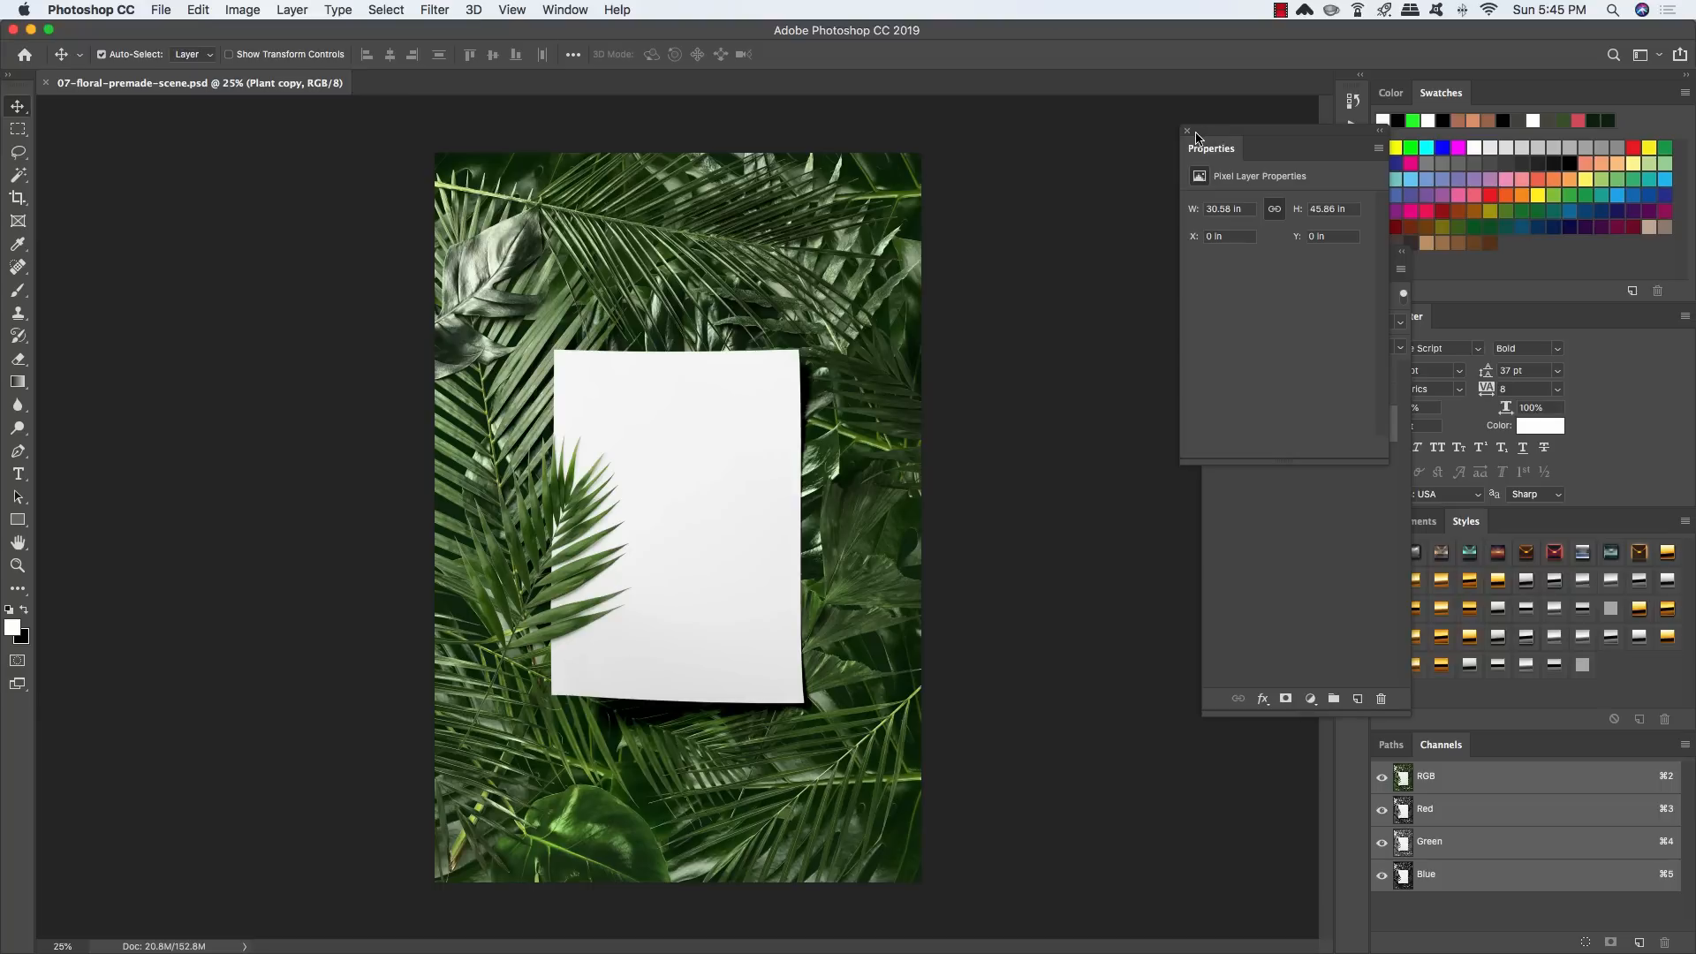
click(1187, 133)
drag(1218, 273, 973, 200)
Step: Transform the Plant group, moving it down over the paper's lower-left corner and scaling it to about 130%
click(1047, 304)
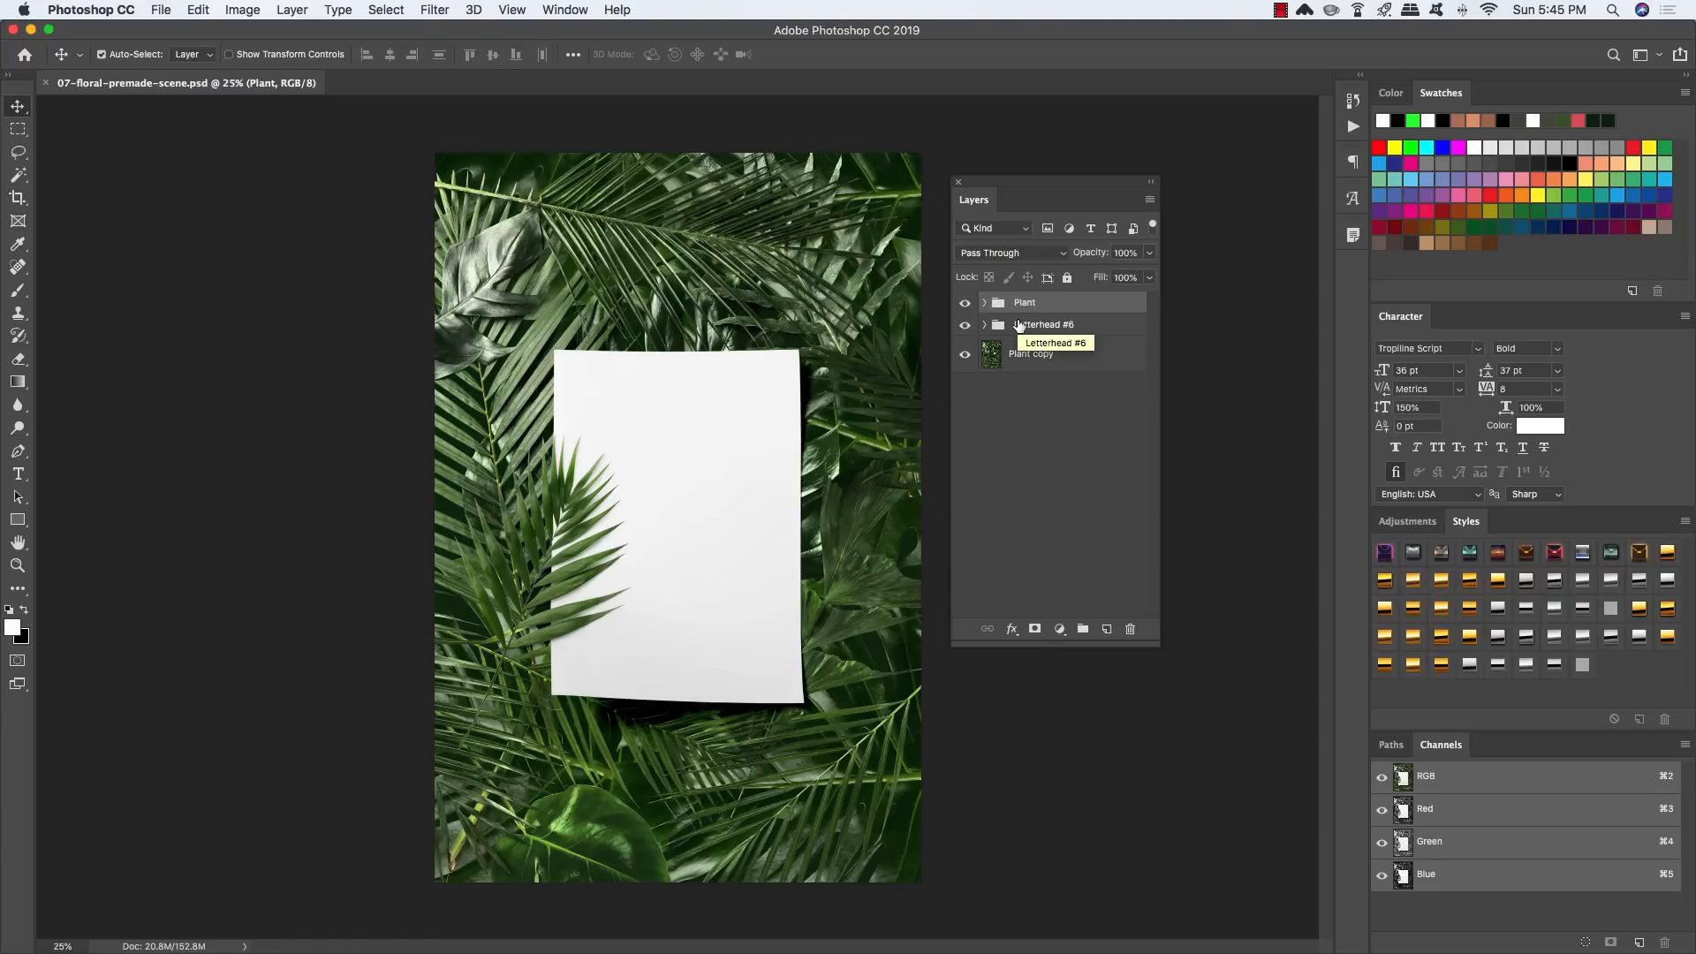
key(super+t)
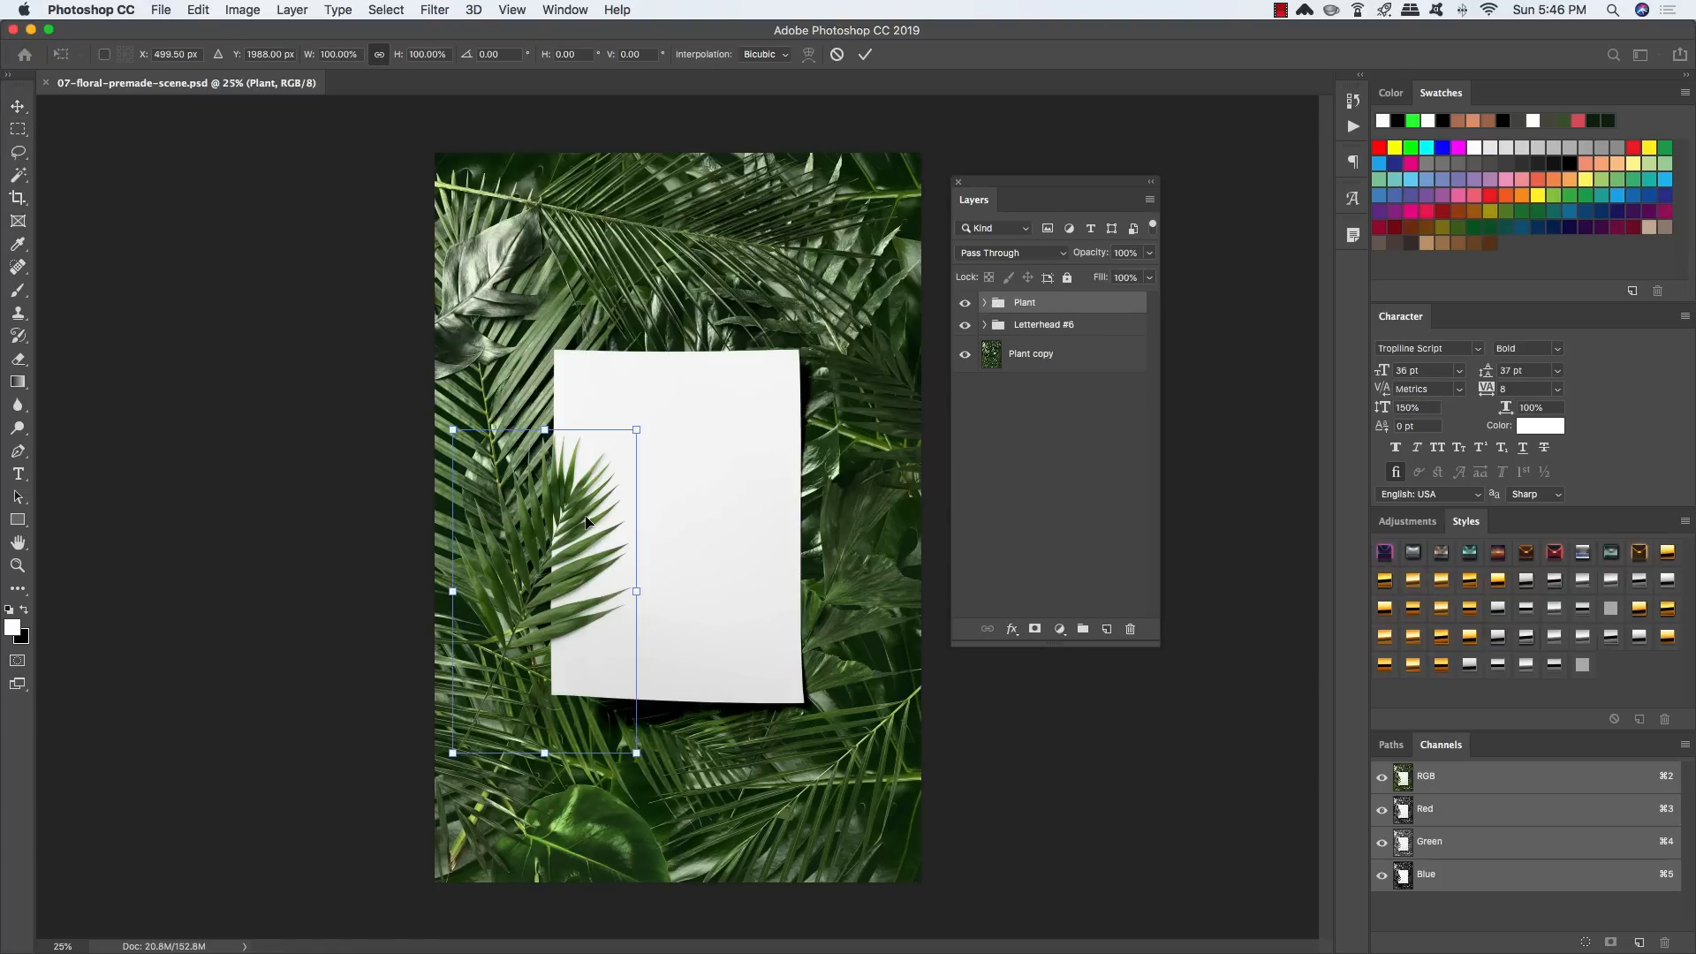
drag(580, 521, 583, 672)
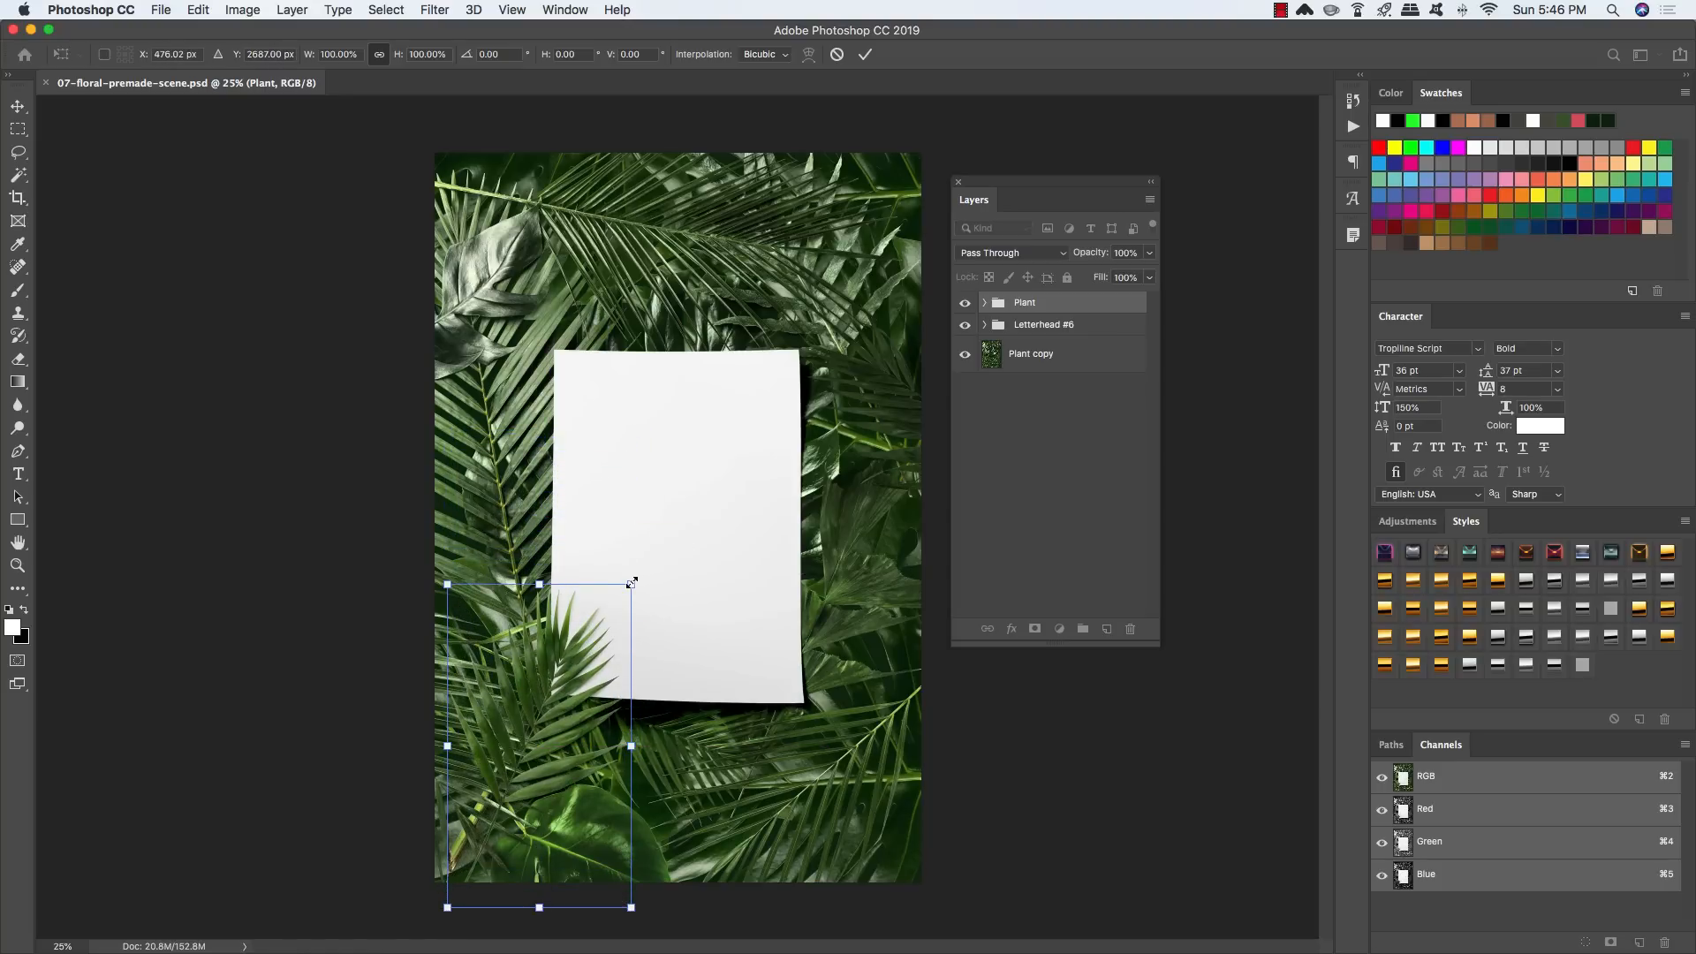
drag(630, 584, 670, 542)
drag(615, 611, 594, 652)
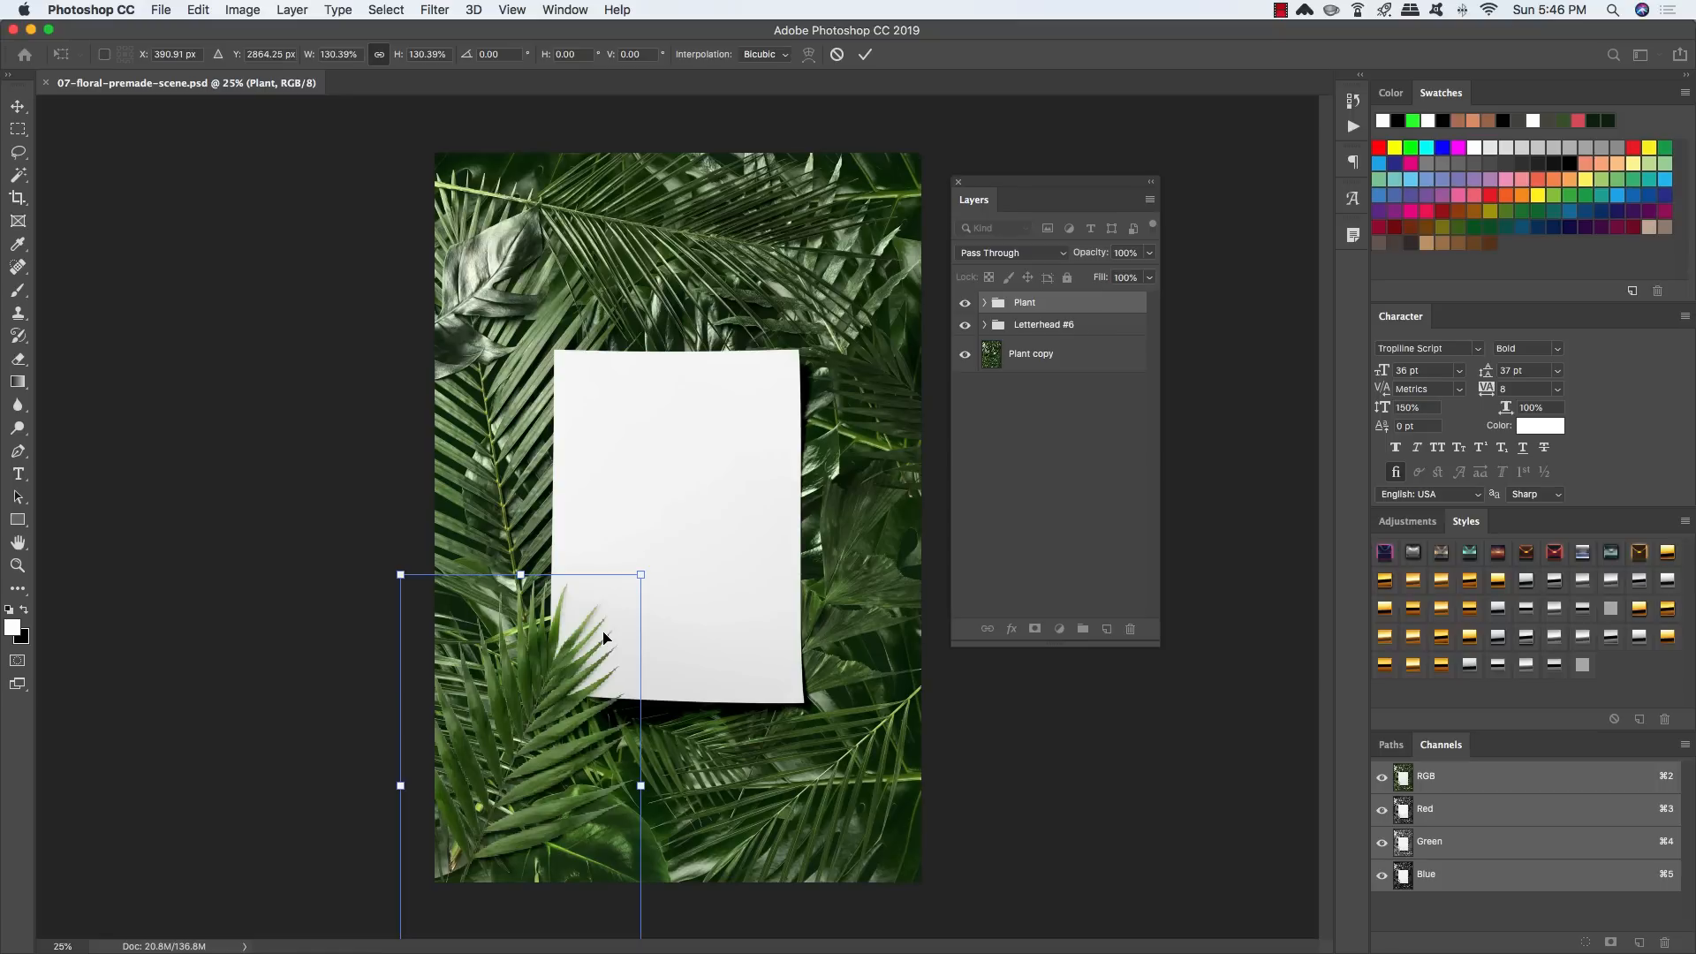
key(Return)
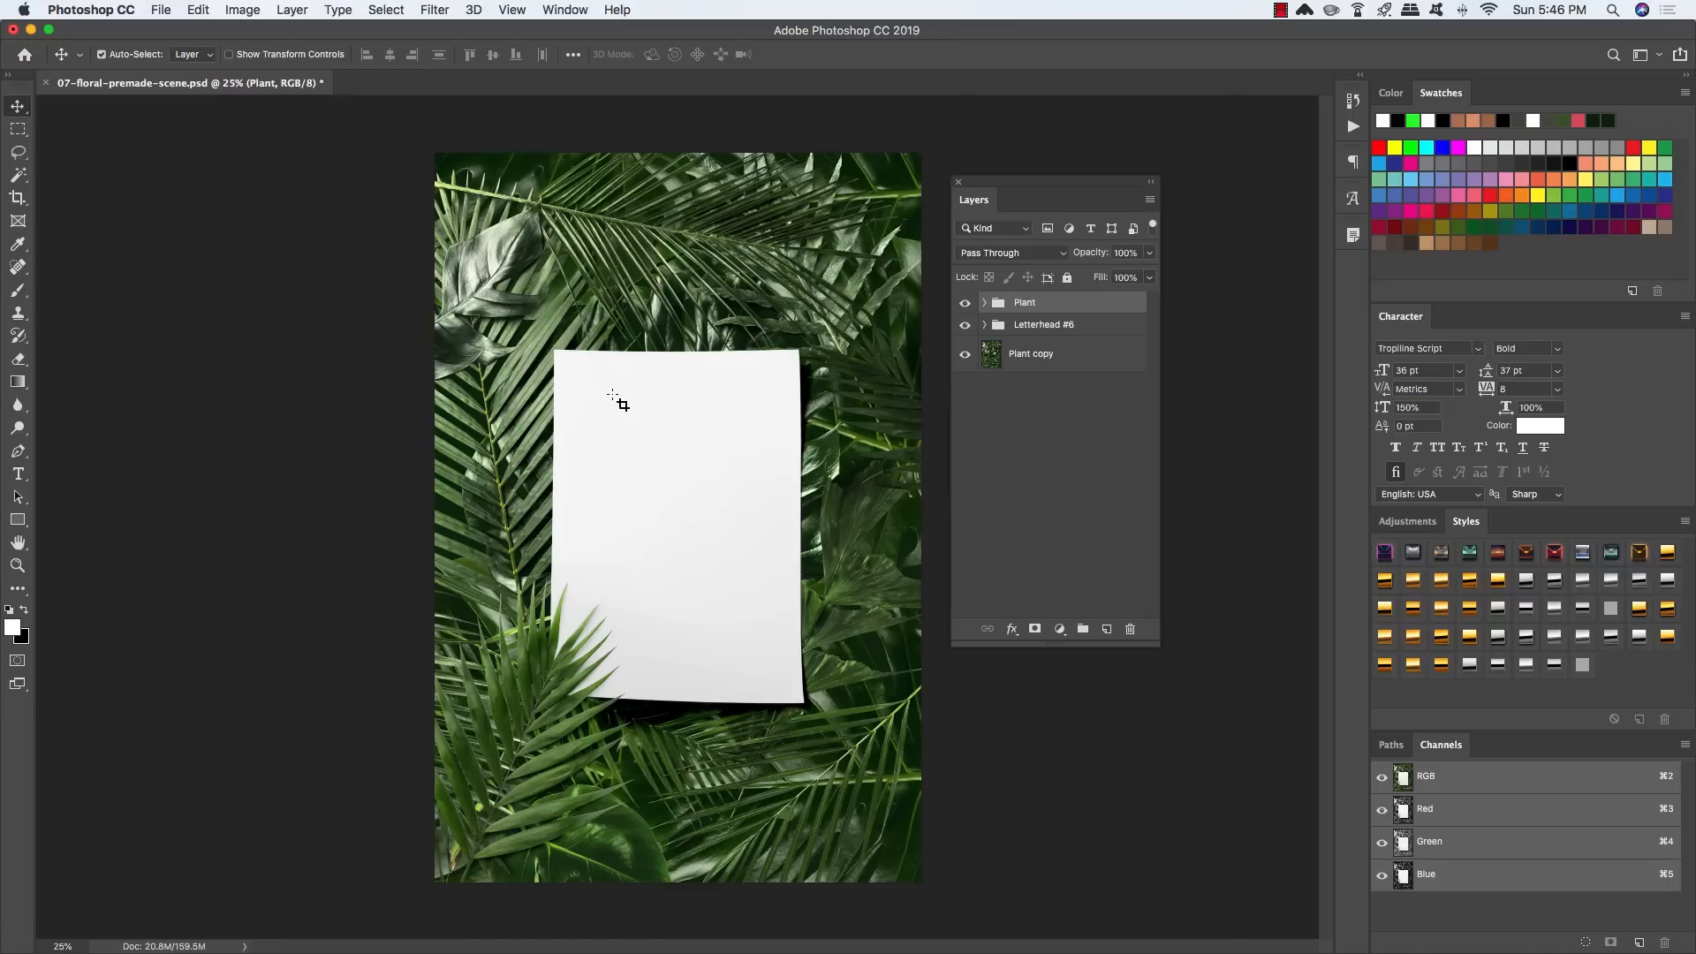
Step: Crop the canvas evenly on all sides to a tighter frame around the white paper
key(c)
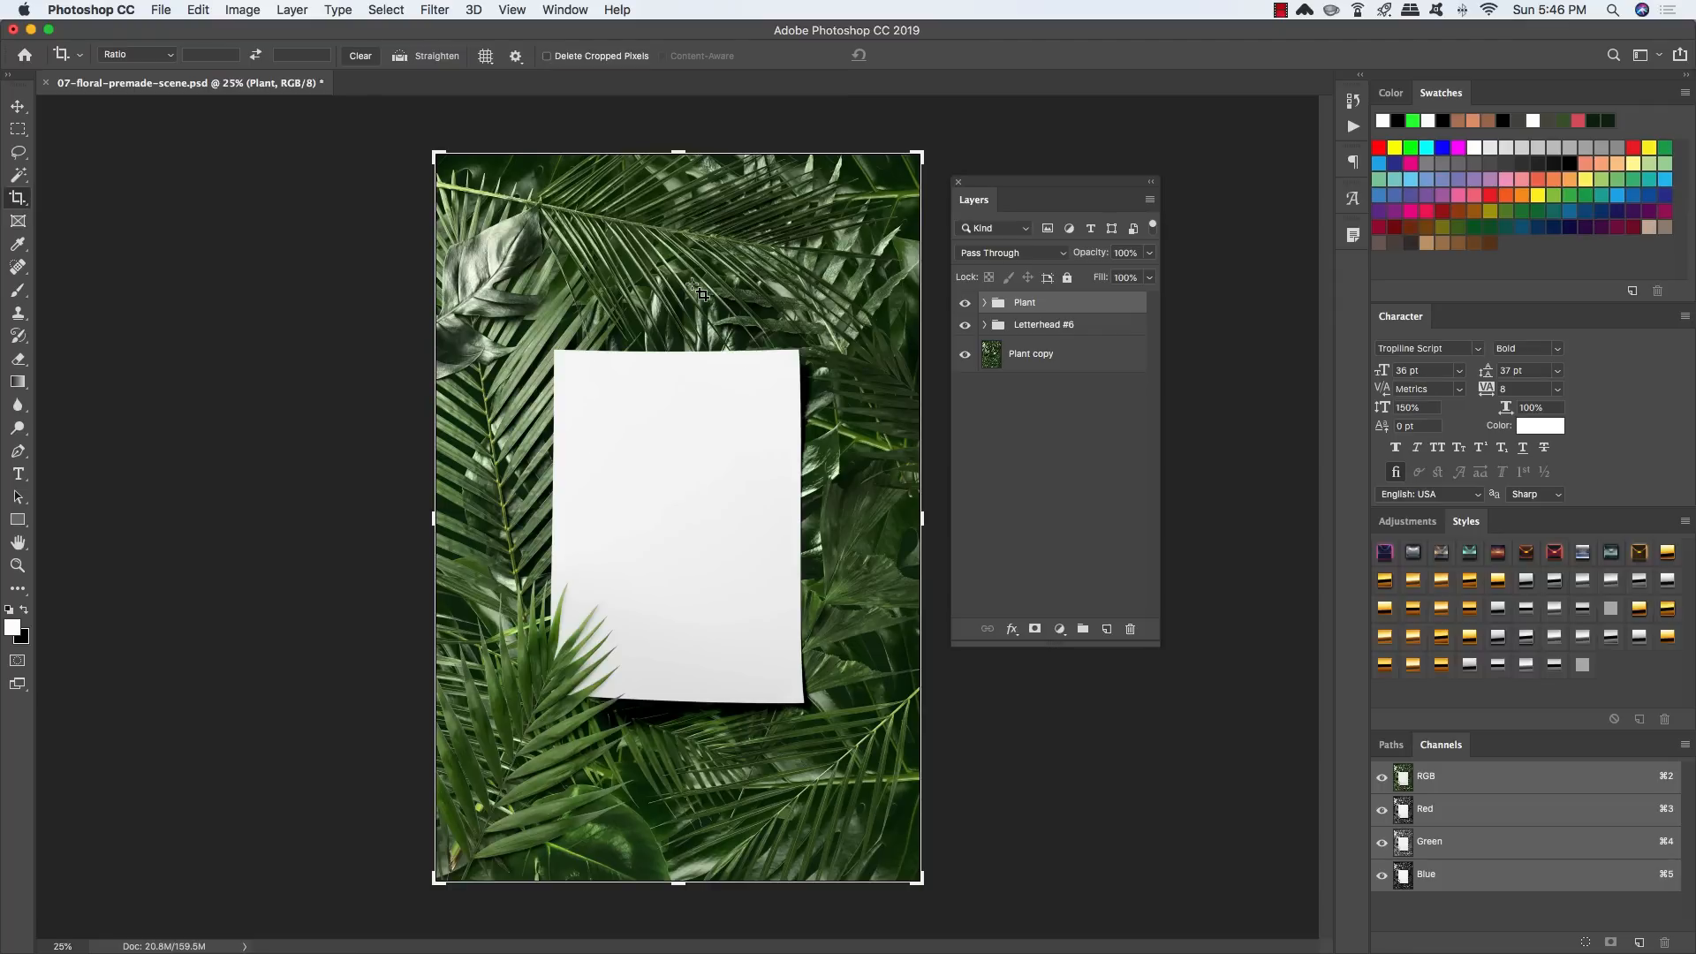
drag(678, 150, 679, 250)
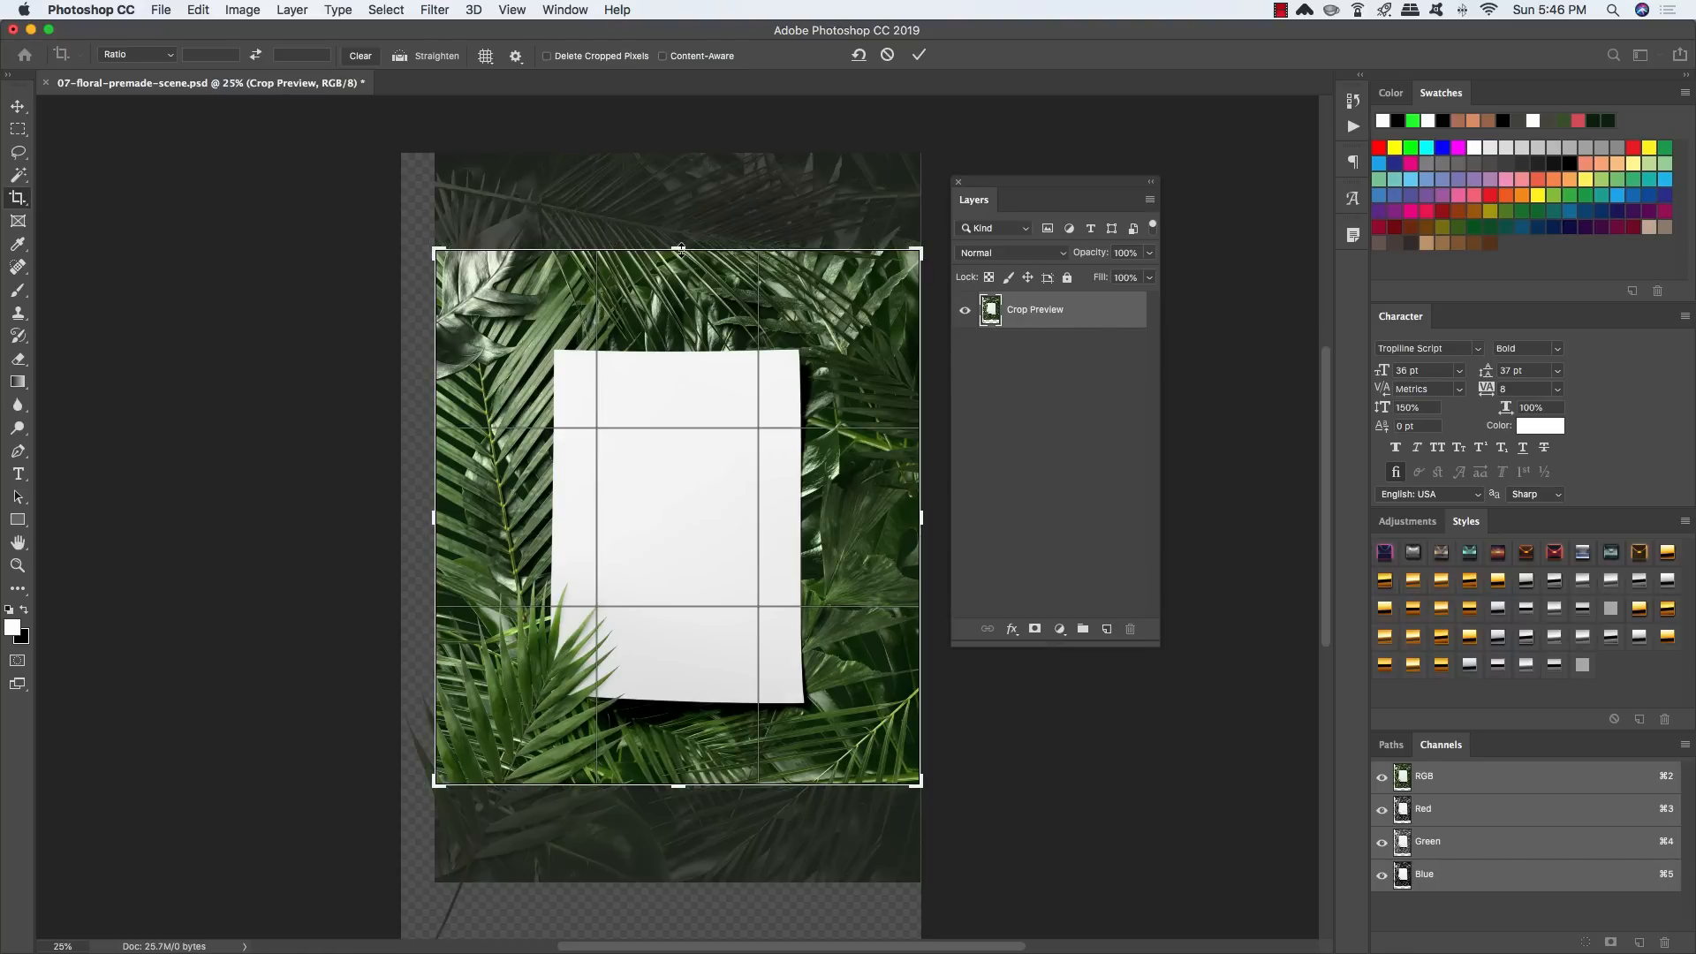
drag(679, 249, 679, 265)
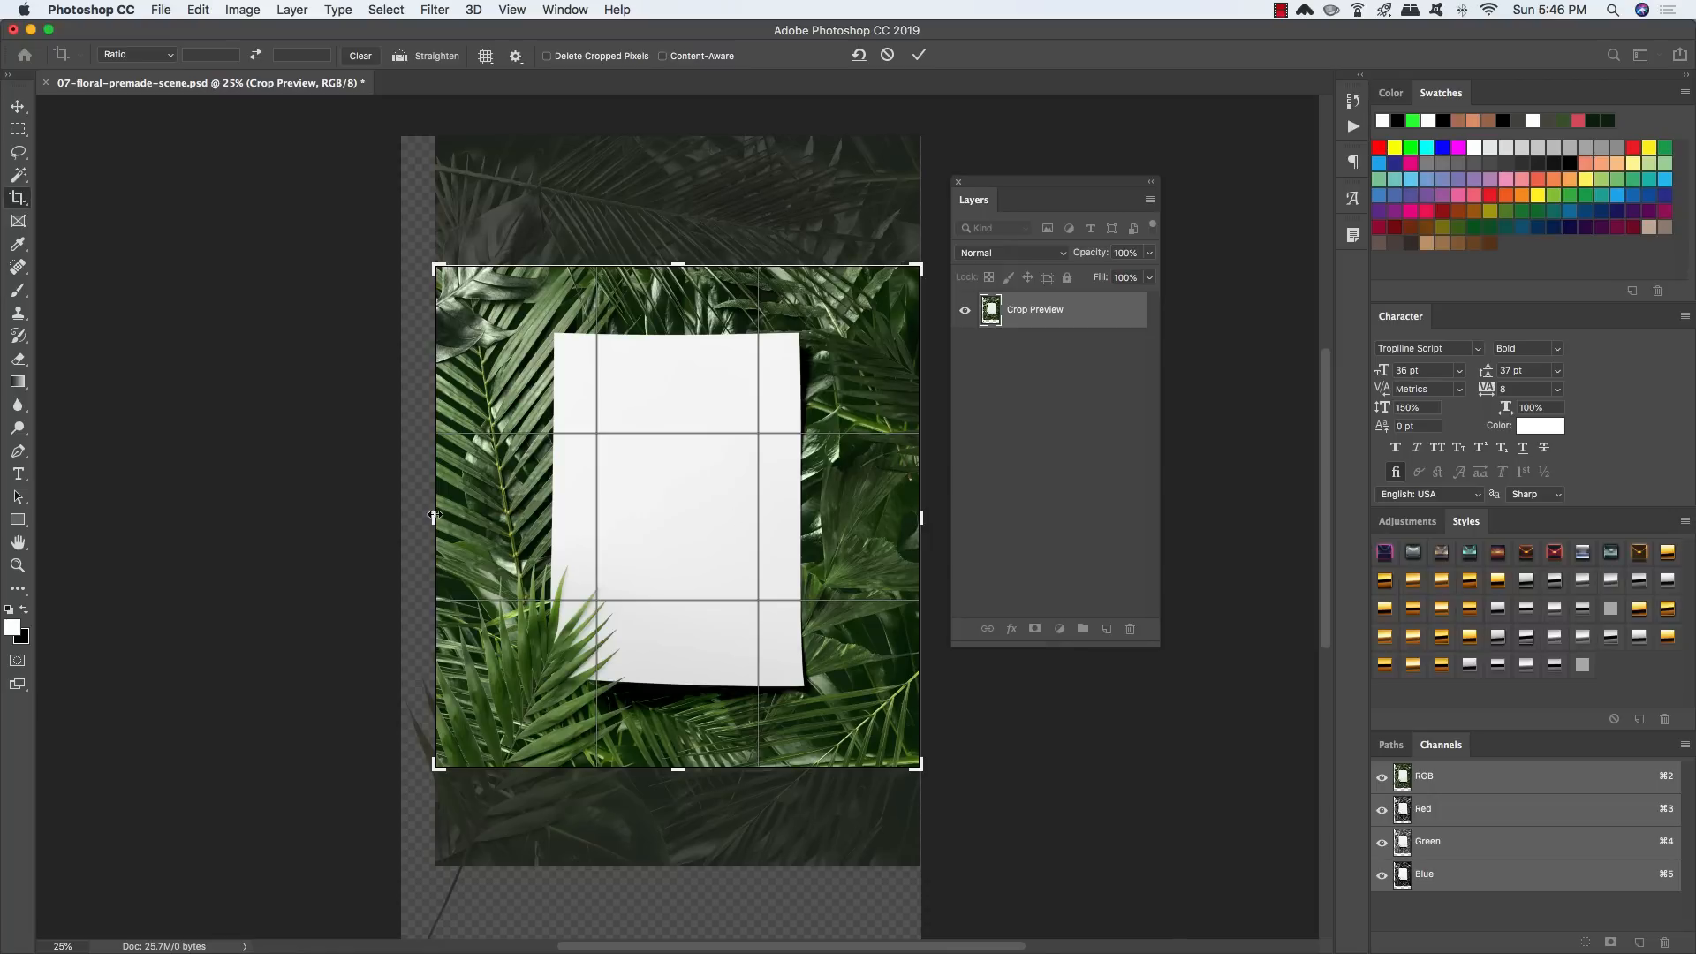
drag(435, 514, 478, 518)
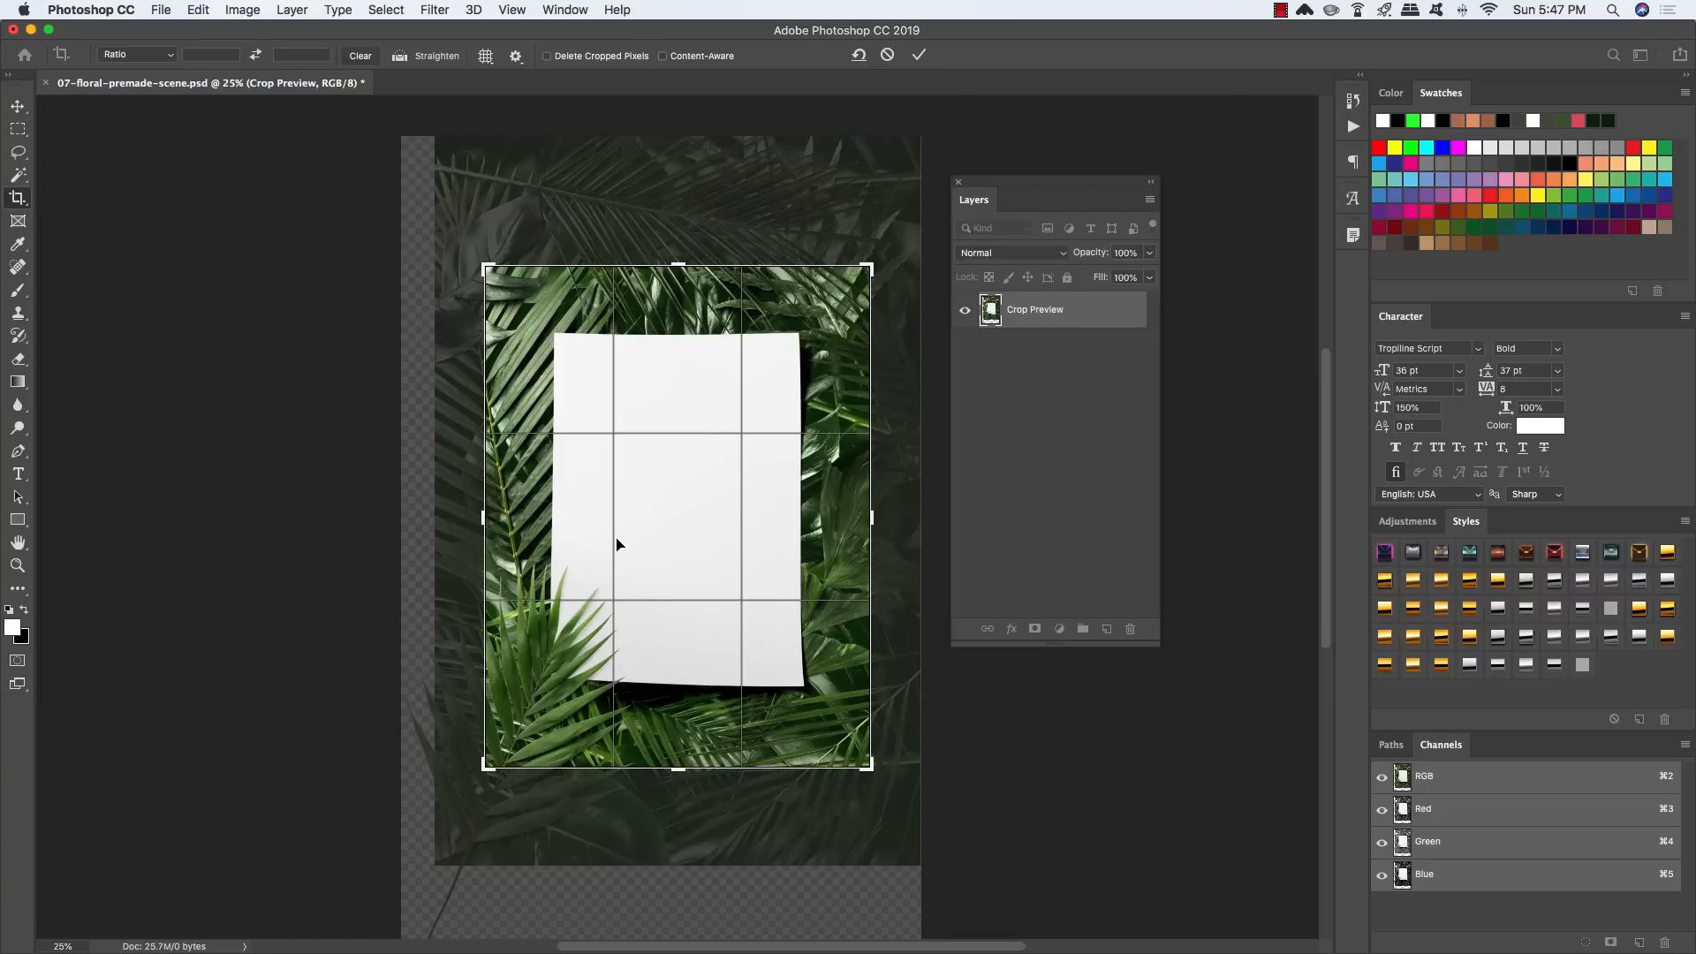
key(Return)
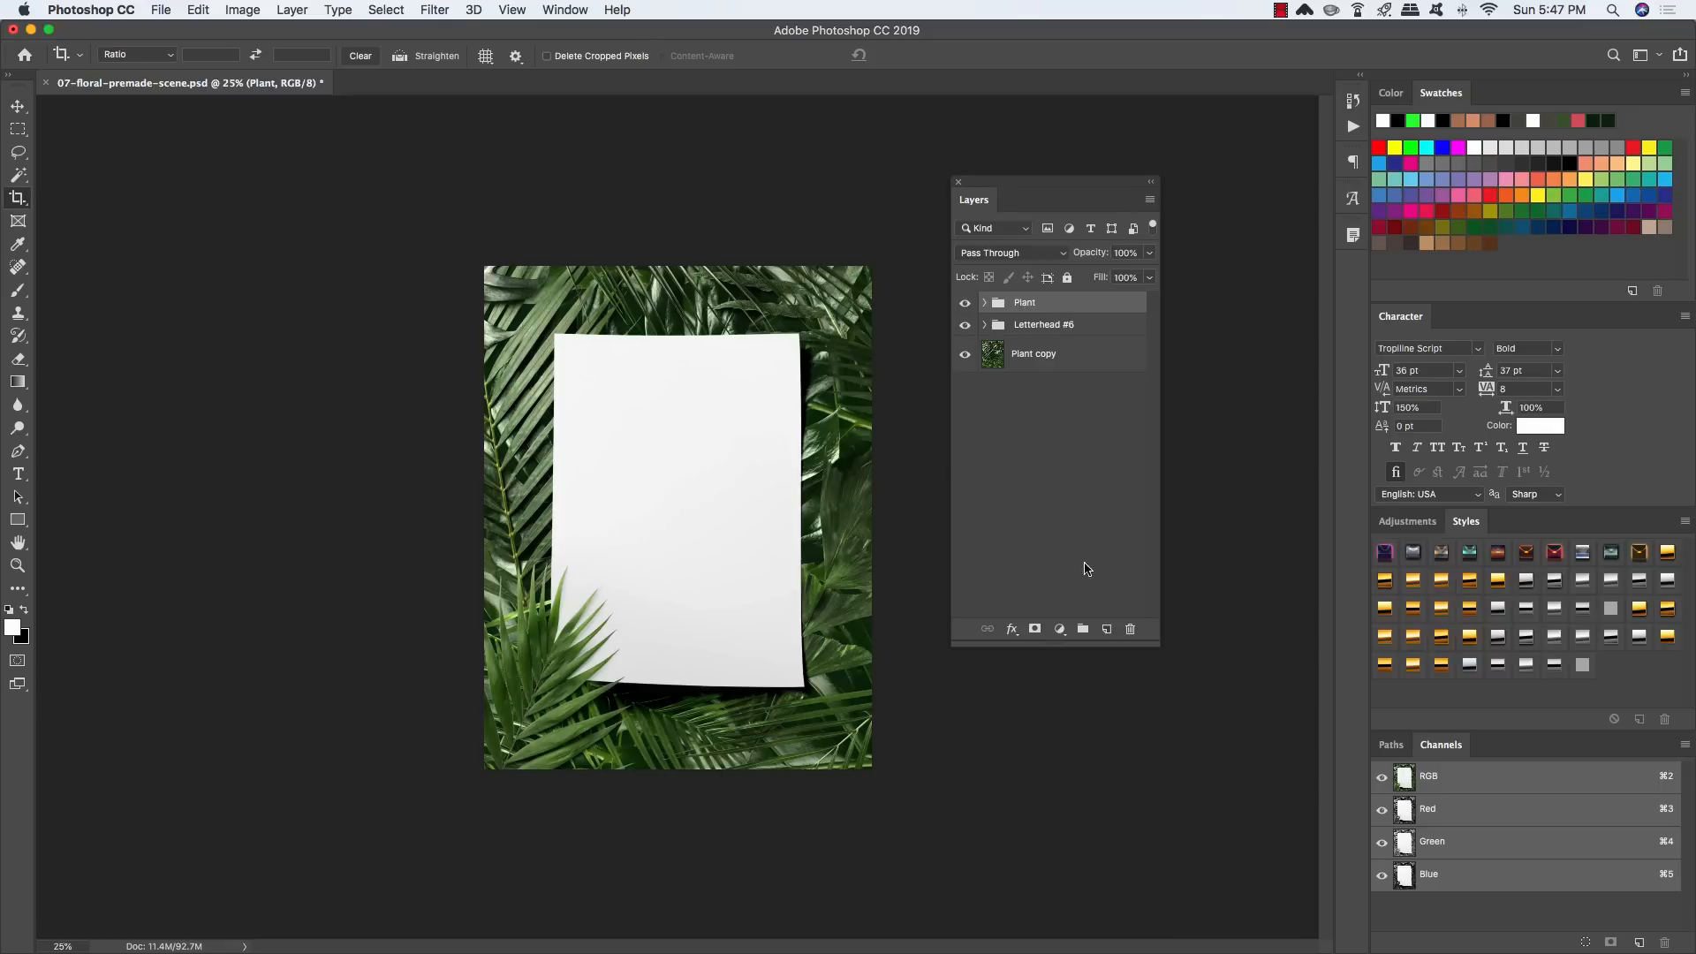
Step: Add a Levels adjustment layer above the Plant group with black input 11 and white input 225, and compare it on and off
click(1059, 628)
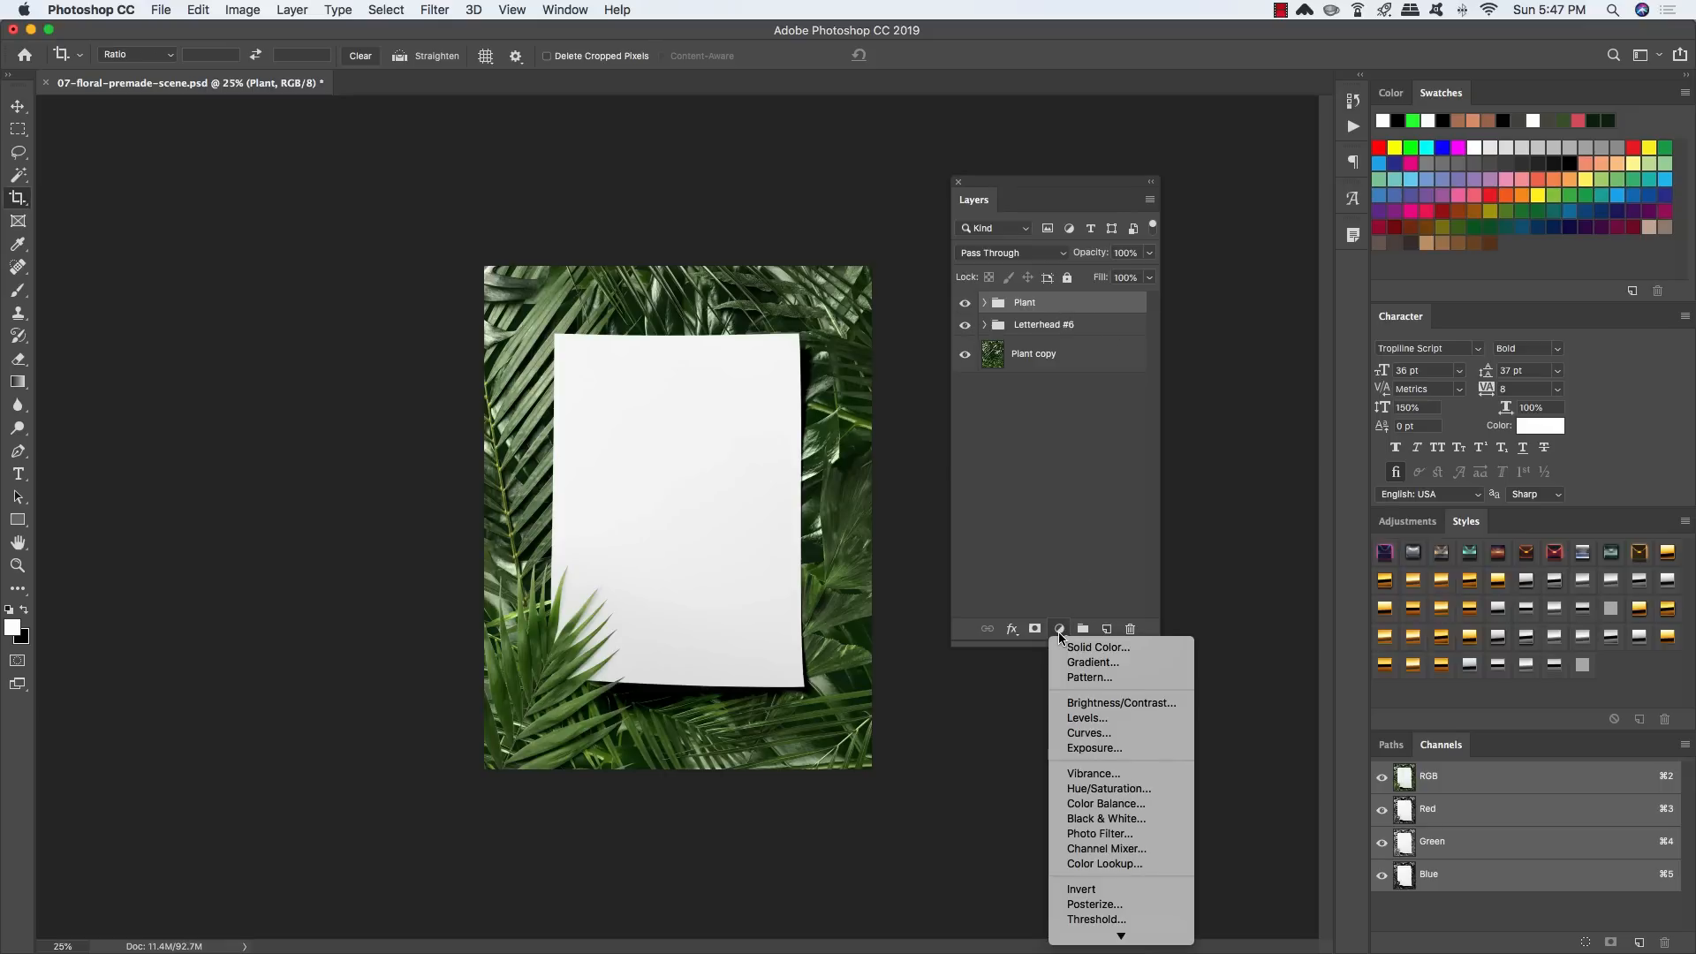
click(1075, 719)
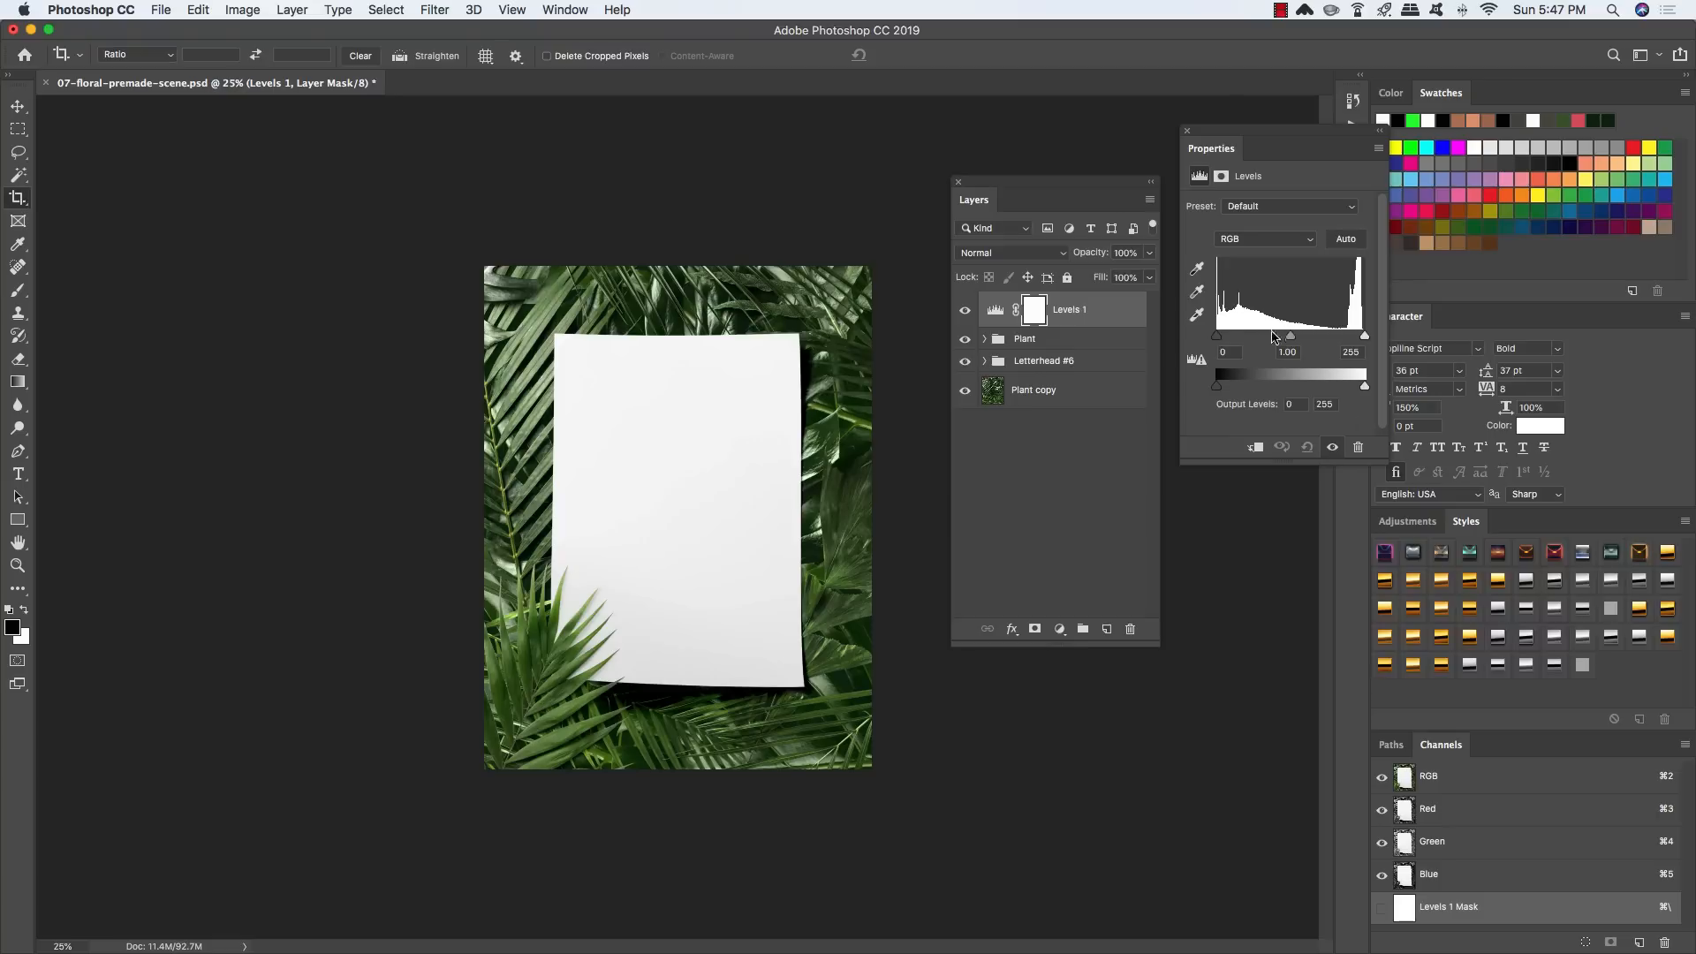
drag(1217, 335, 1224, 339)
drag(1367, 336, 1346, 339)
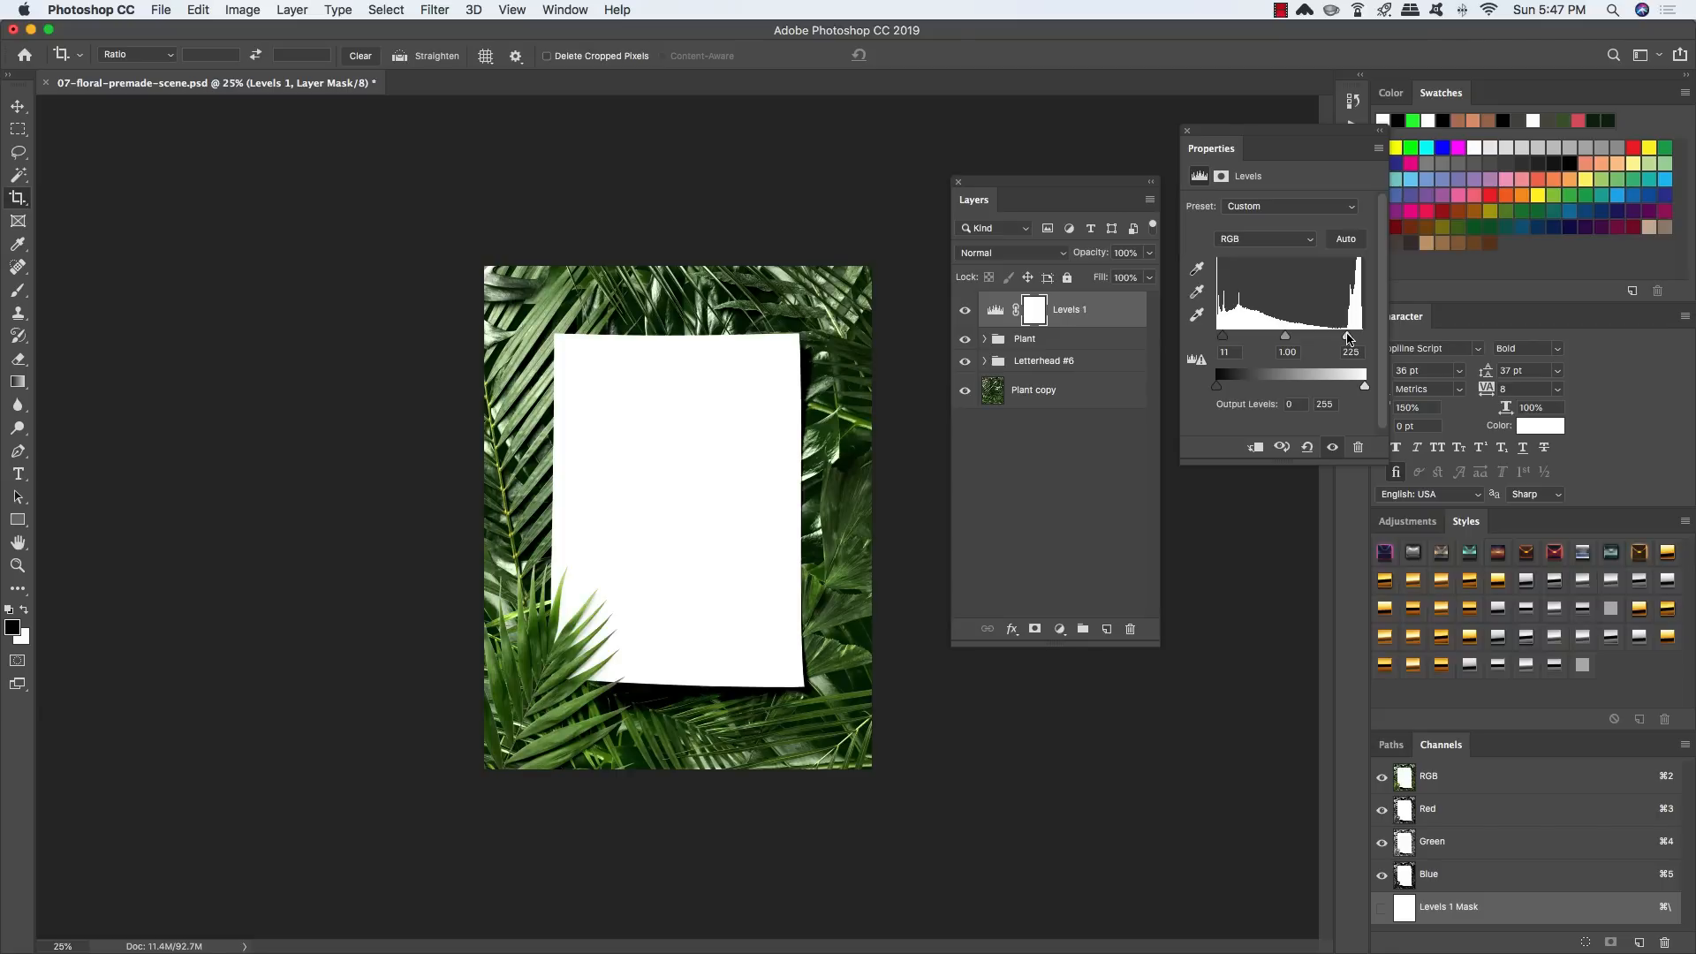
click(964, 311)
click(965, 310)
click(965, 310)
click(965, 310)
Step: Add a clipped Hue/Saturation adjustment layer directly above the Your Design layer in the Letterhead #6 group
click(1096, 365)
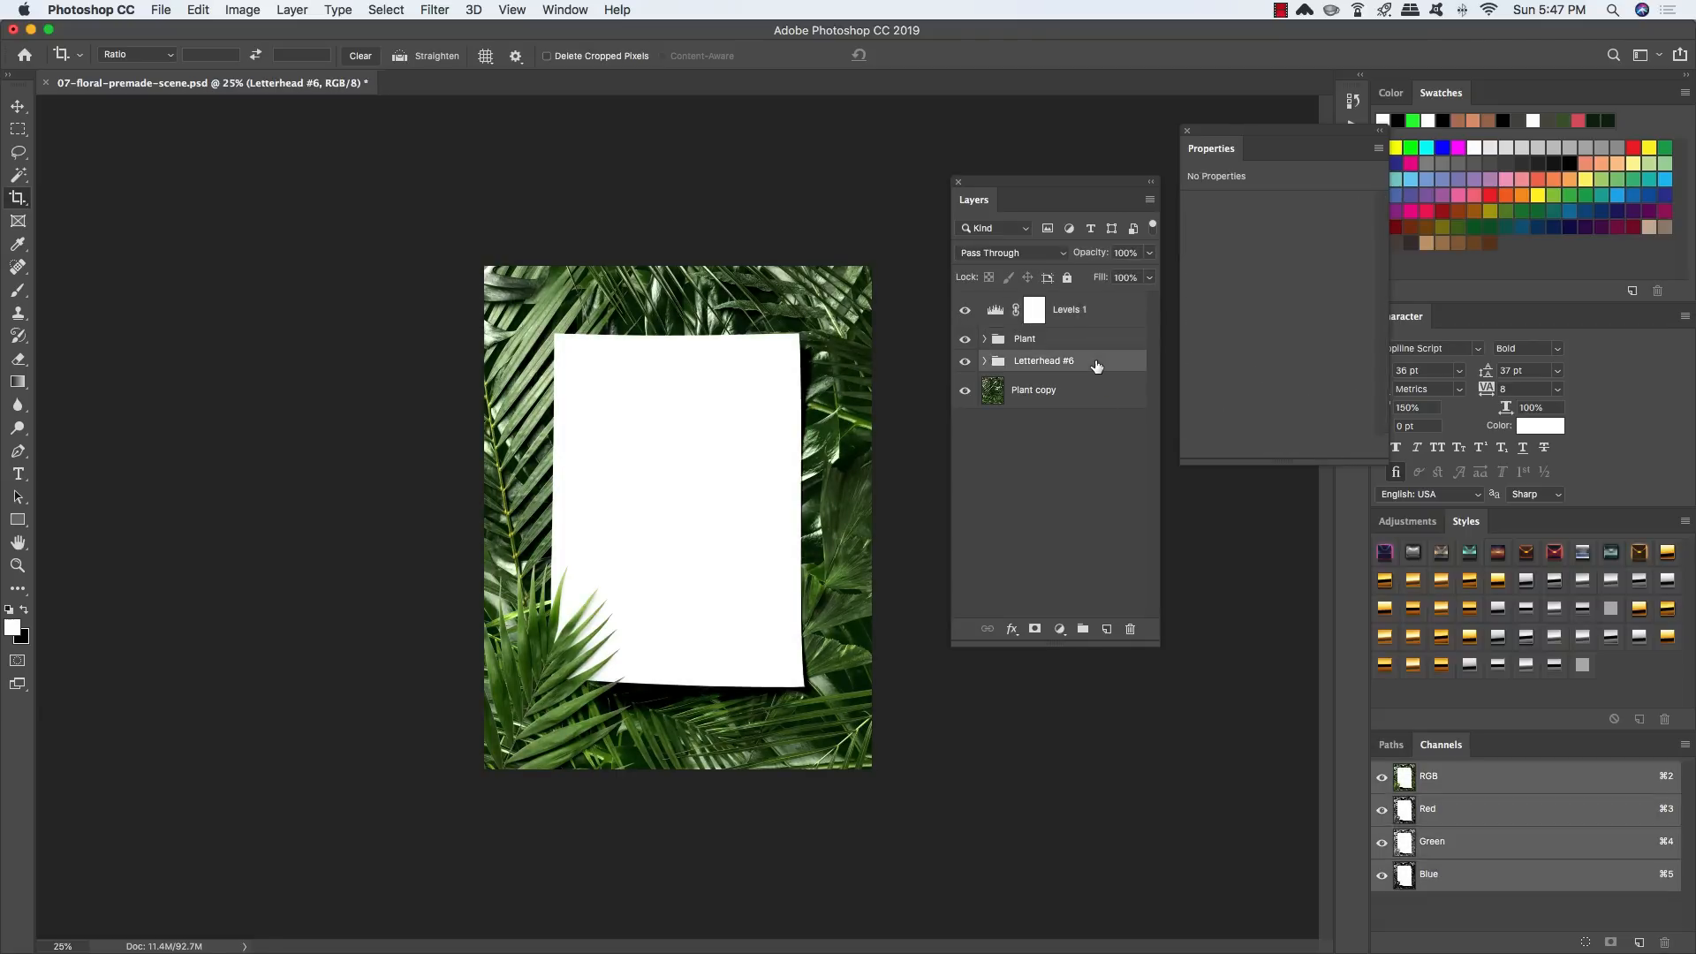
click(984, 361)
drag(1022, 183, 973, 232)
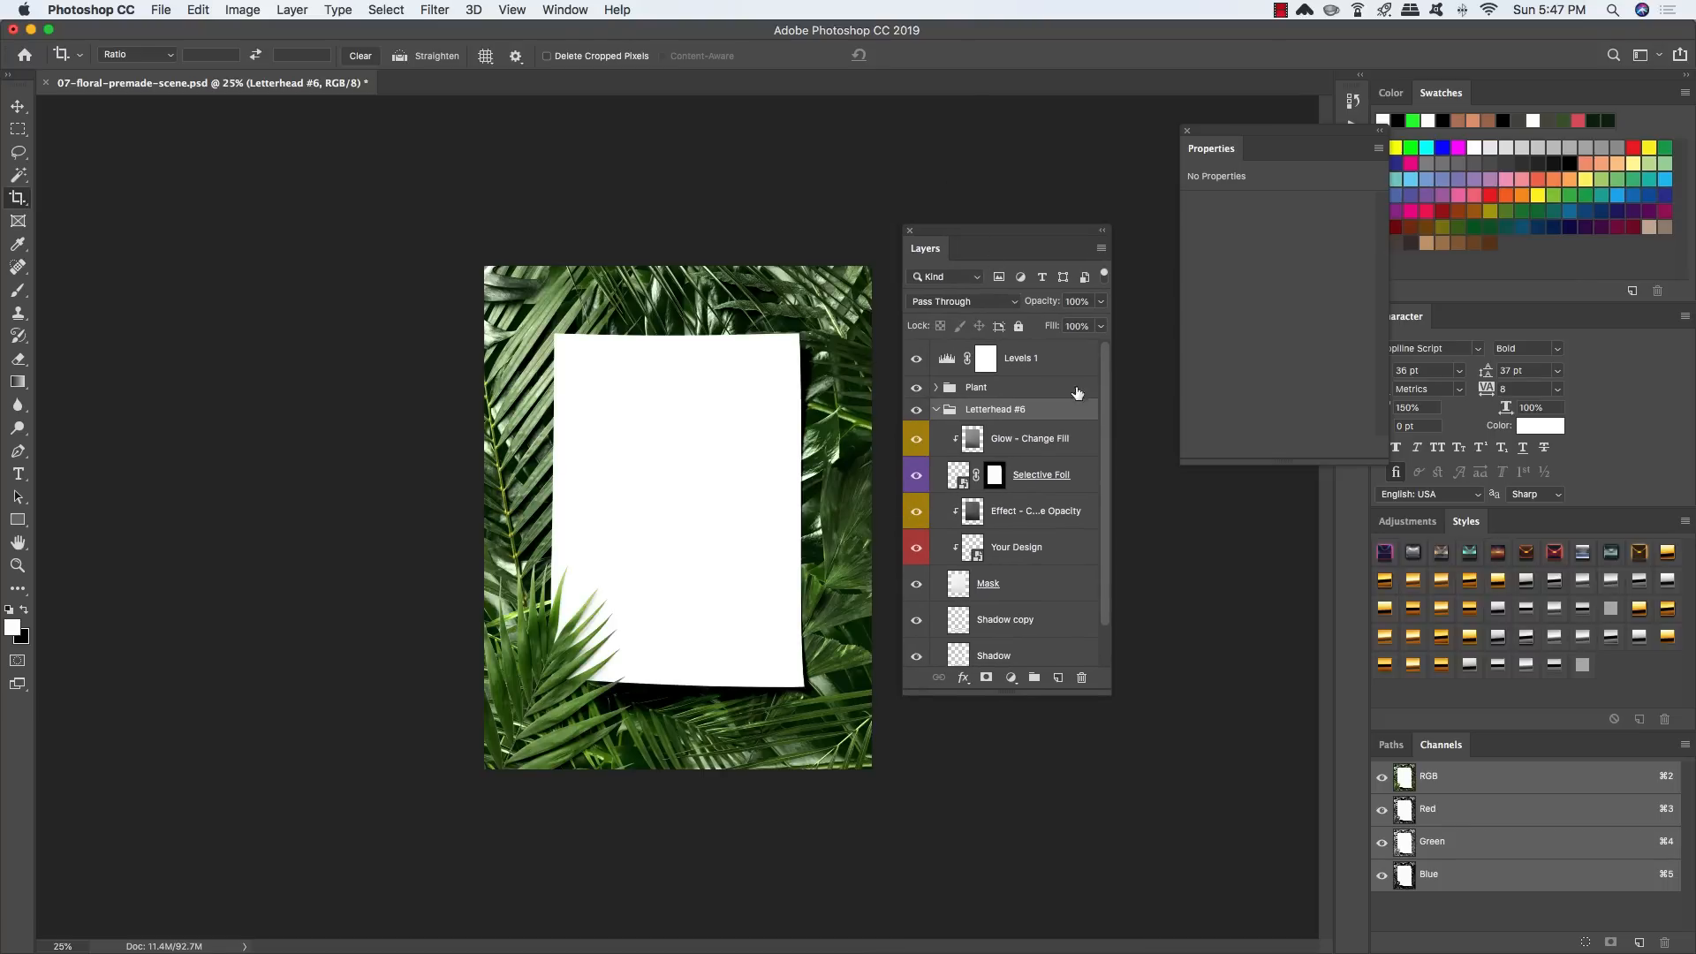
drag(1107, 413, 1107, 440)
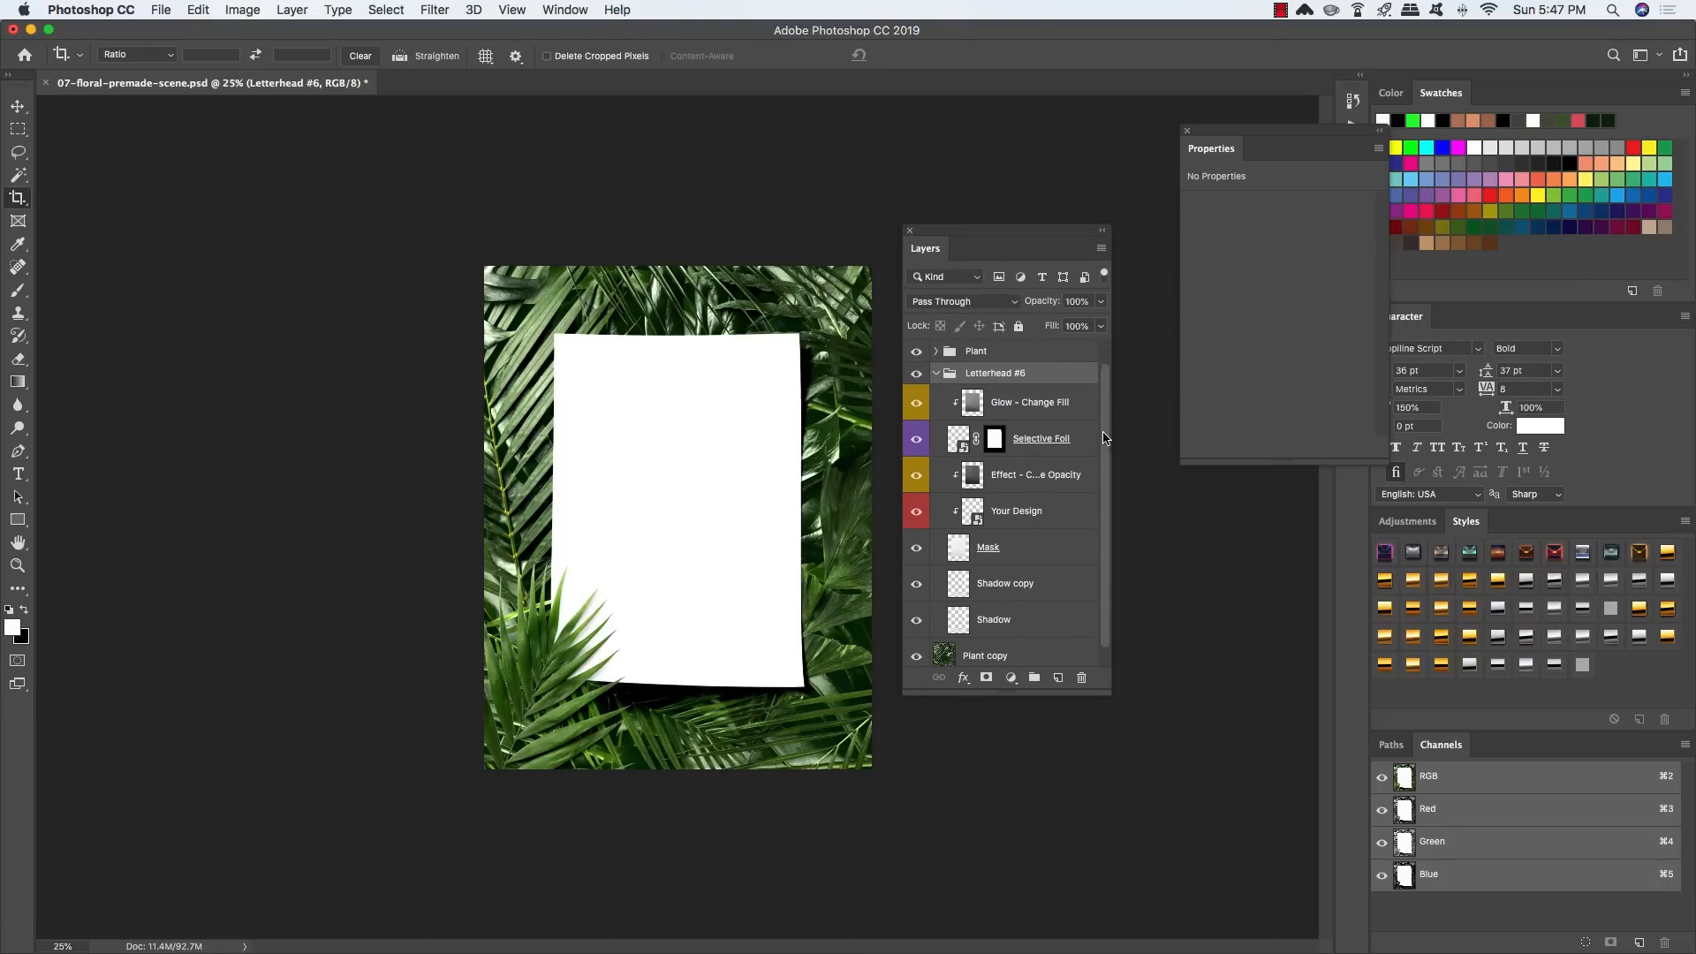
click(1046, 518)
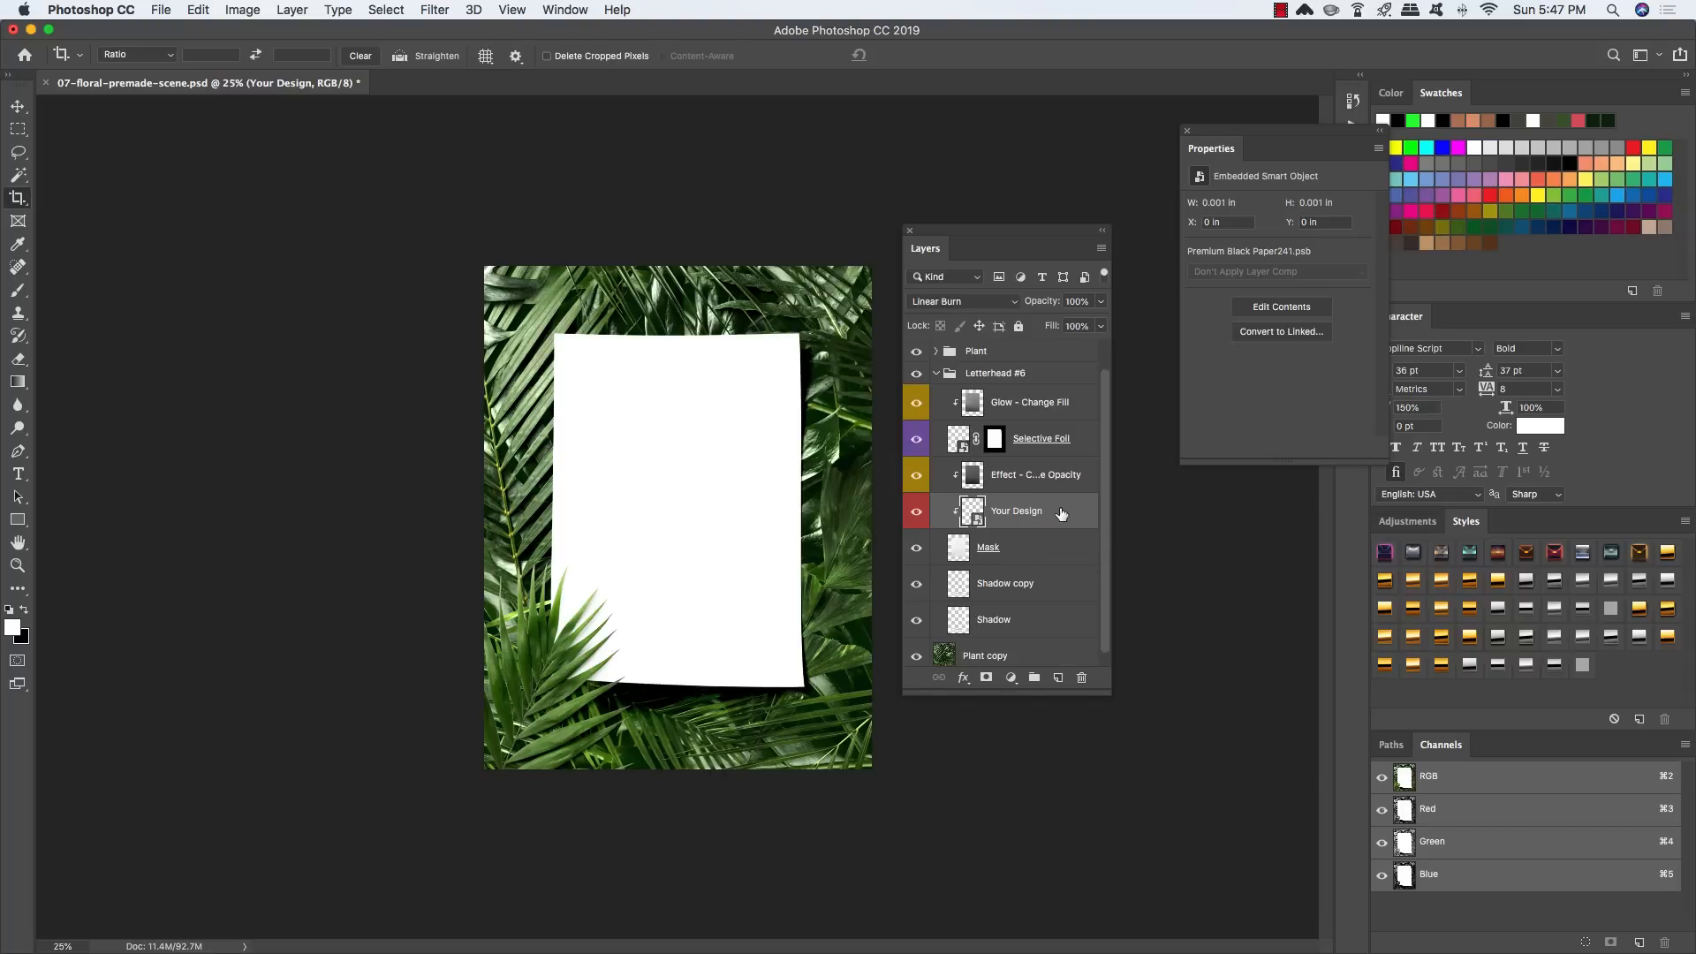
click(1011, 678)
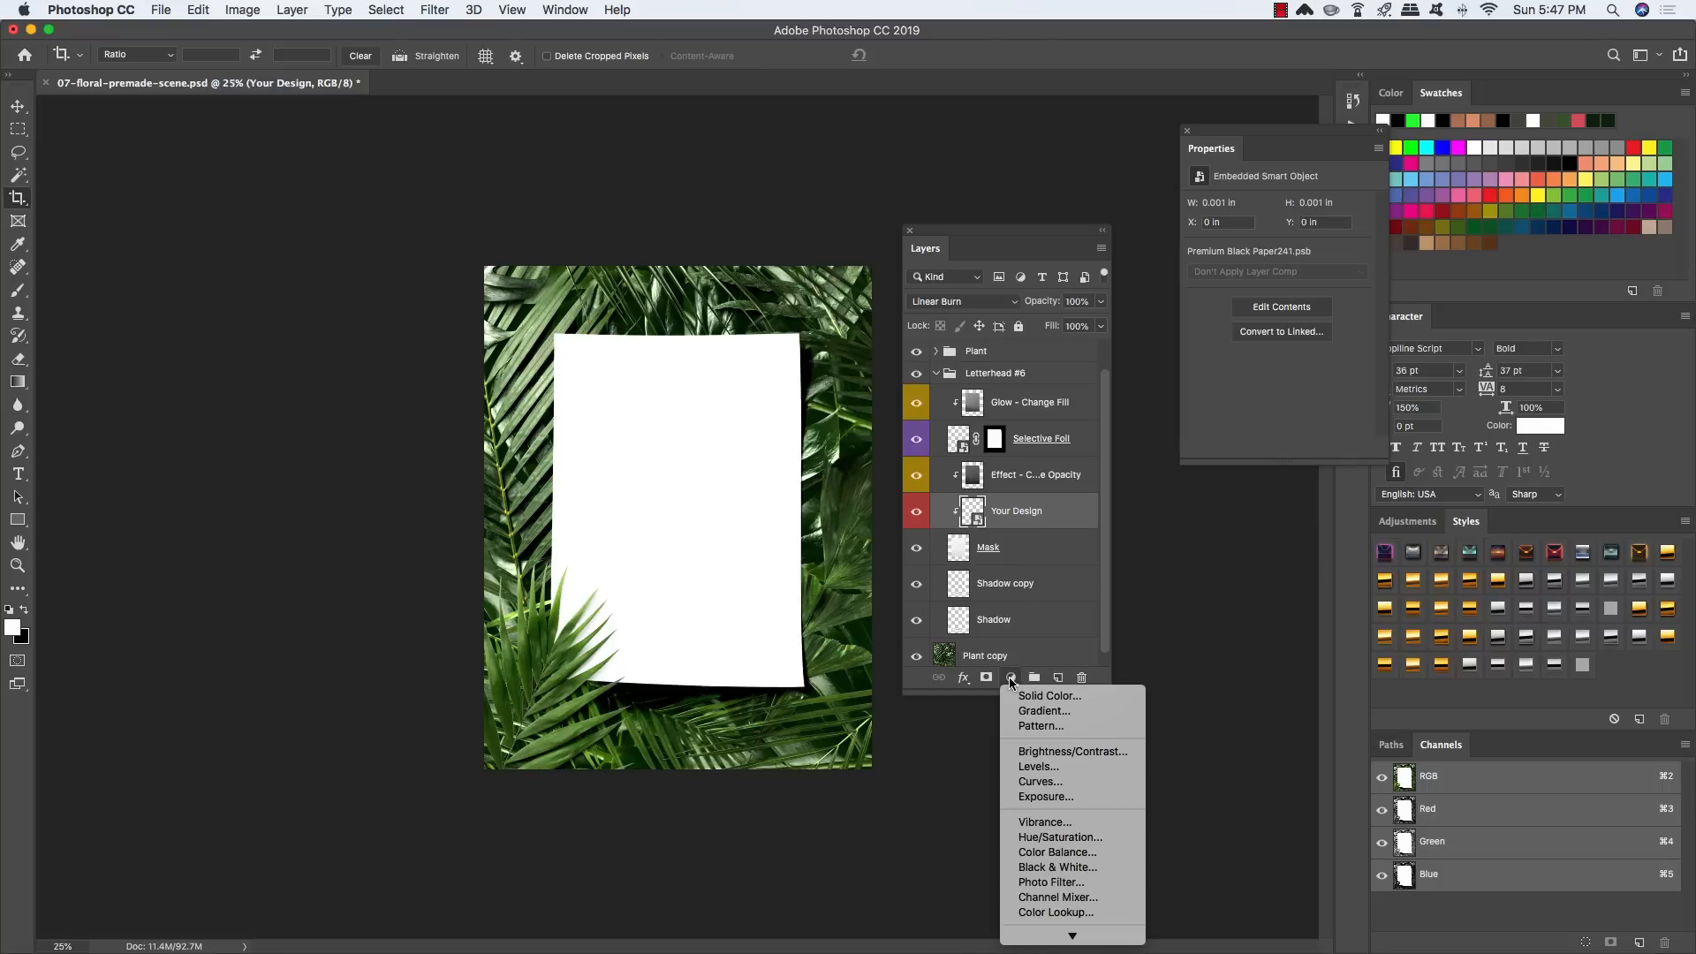
click(1026, 837)
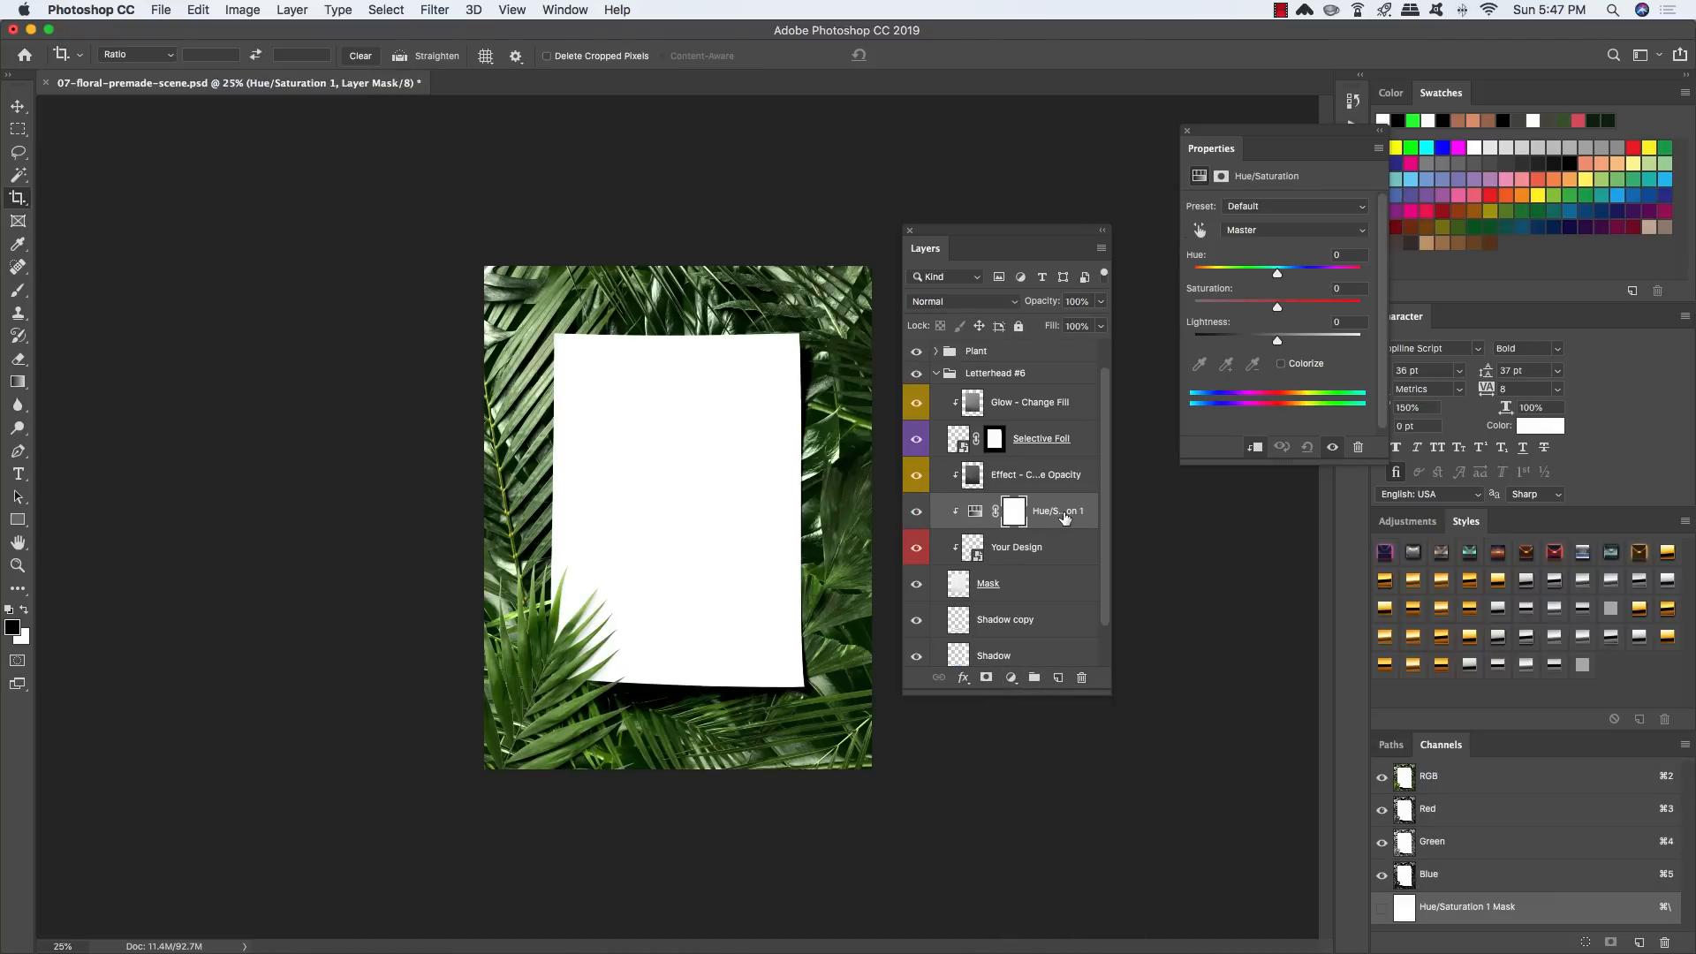
Step: Set the Hue/Saturation adjustment's saturation to +28
key(v)
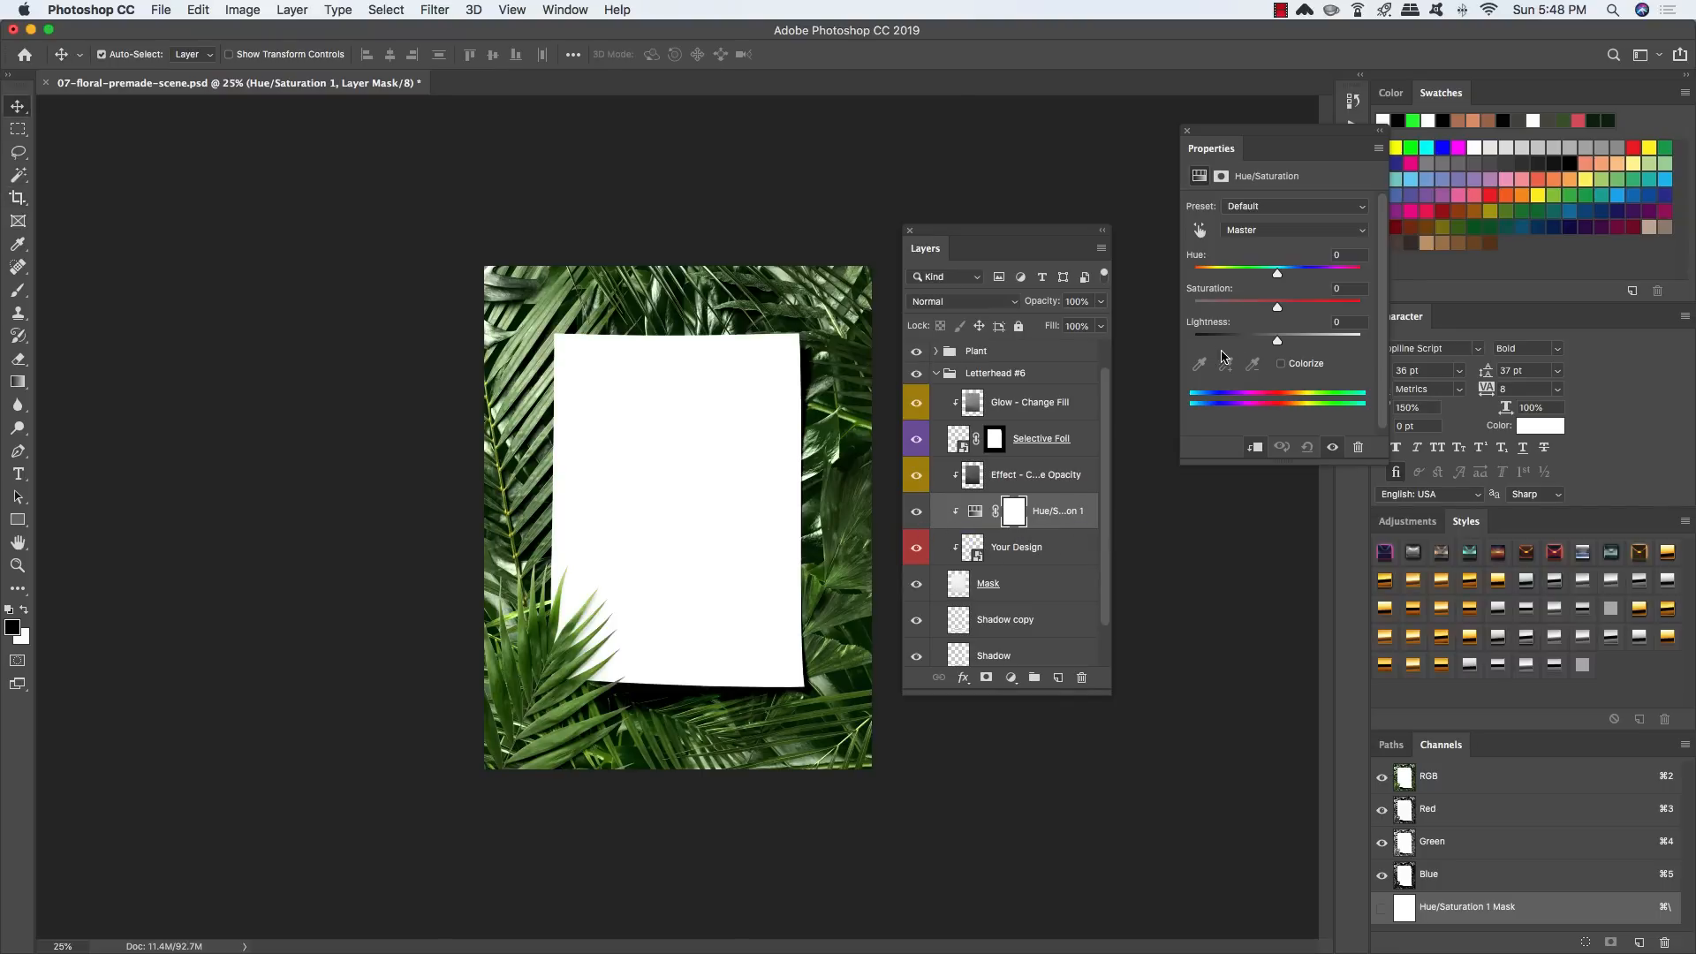
drag(1277, 307, 1303, 310)
key(super+equal)
key(super+equal)
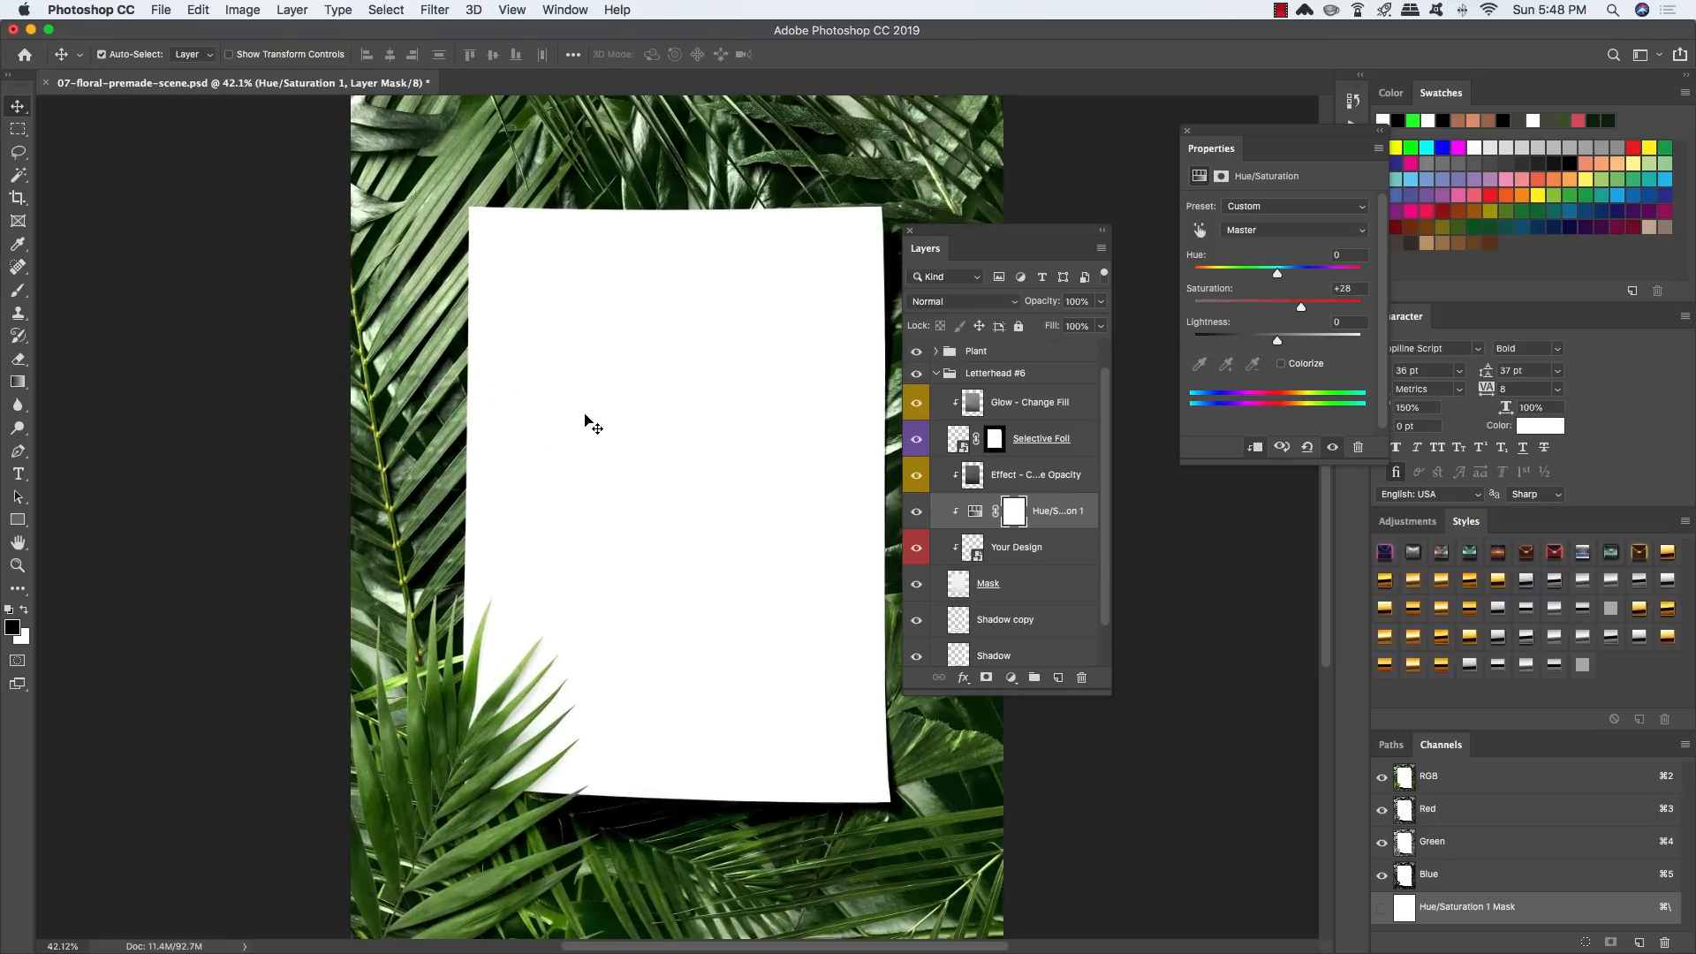
key(super+minus)
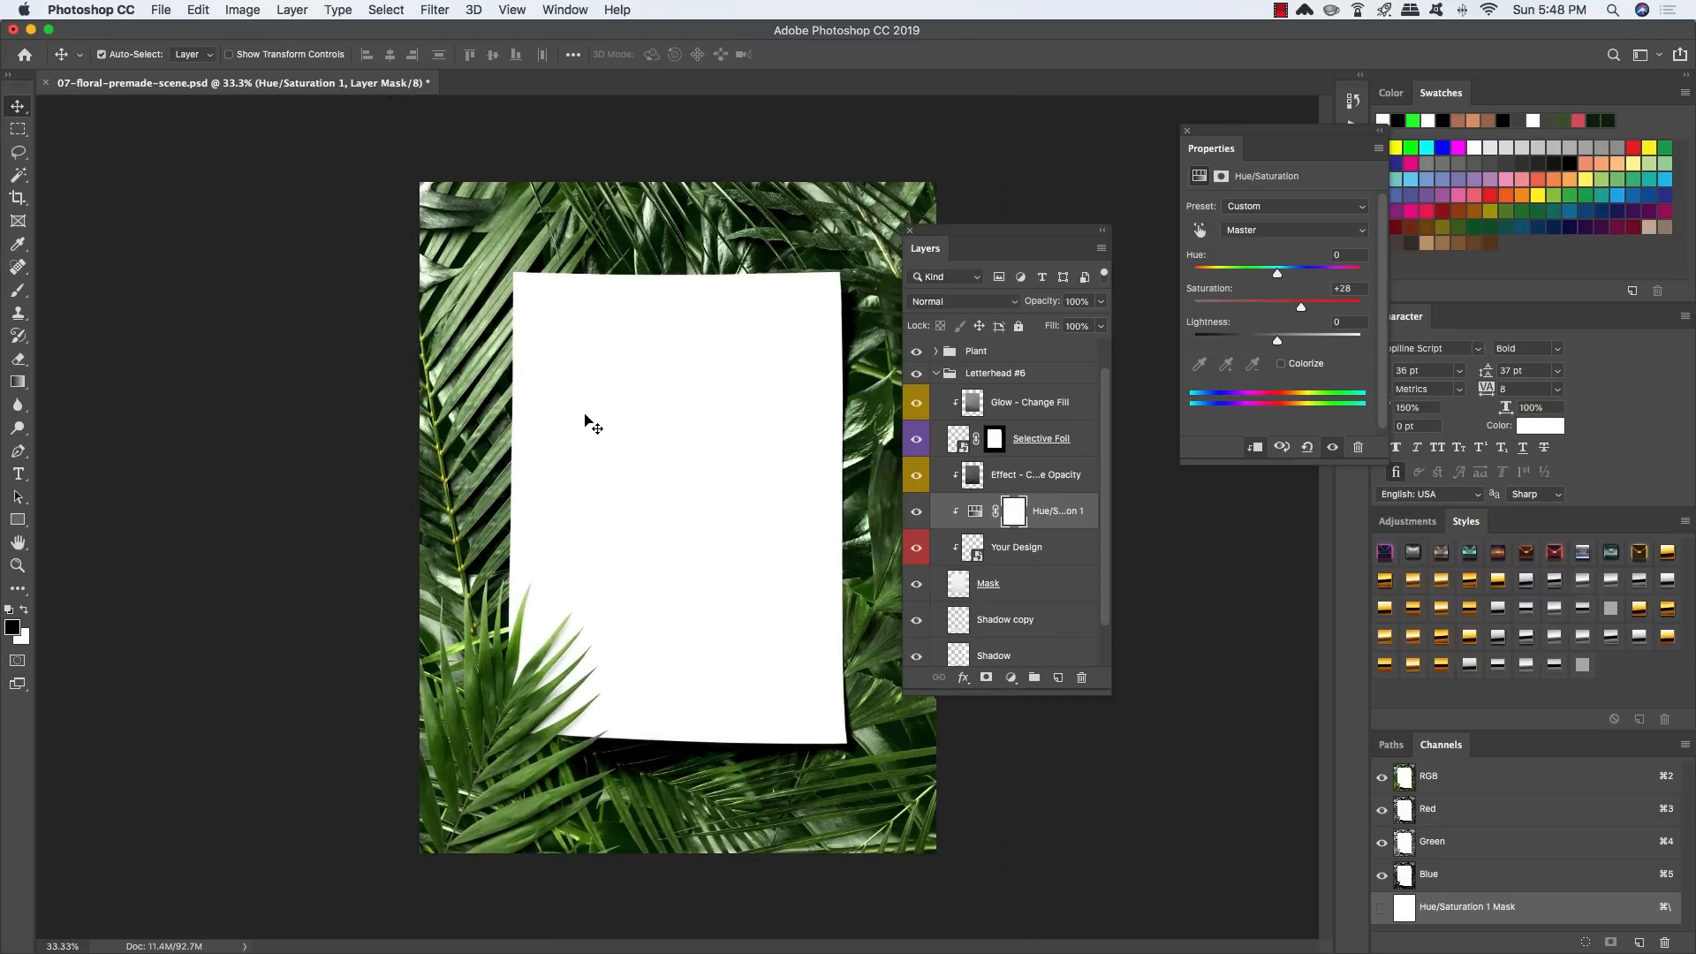
Step: Close the Properties panel, then reposition and lengthen the Layers panel to fit the full layer stack
click(1187, 131)
drag(998, 230, 1049, 175)
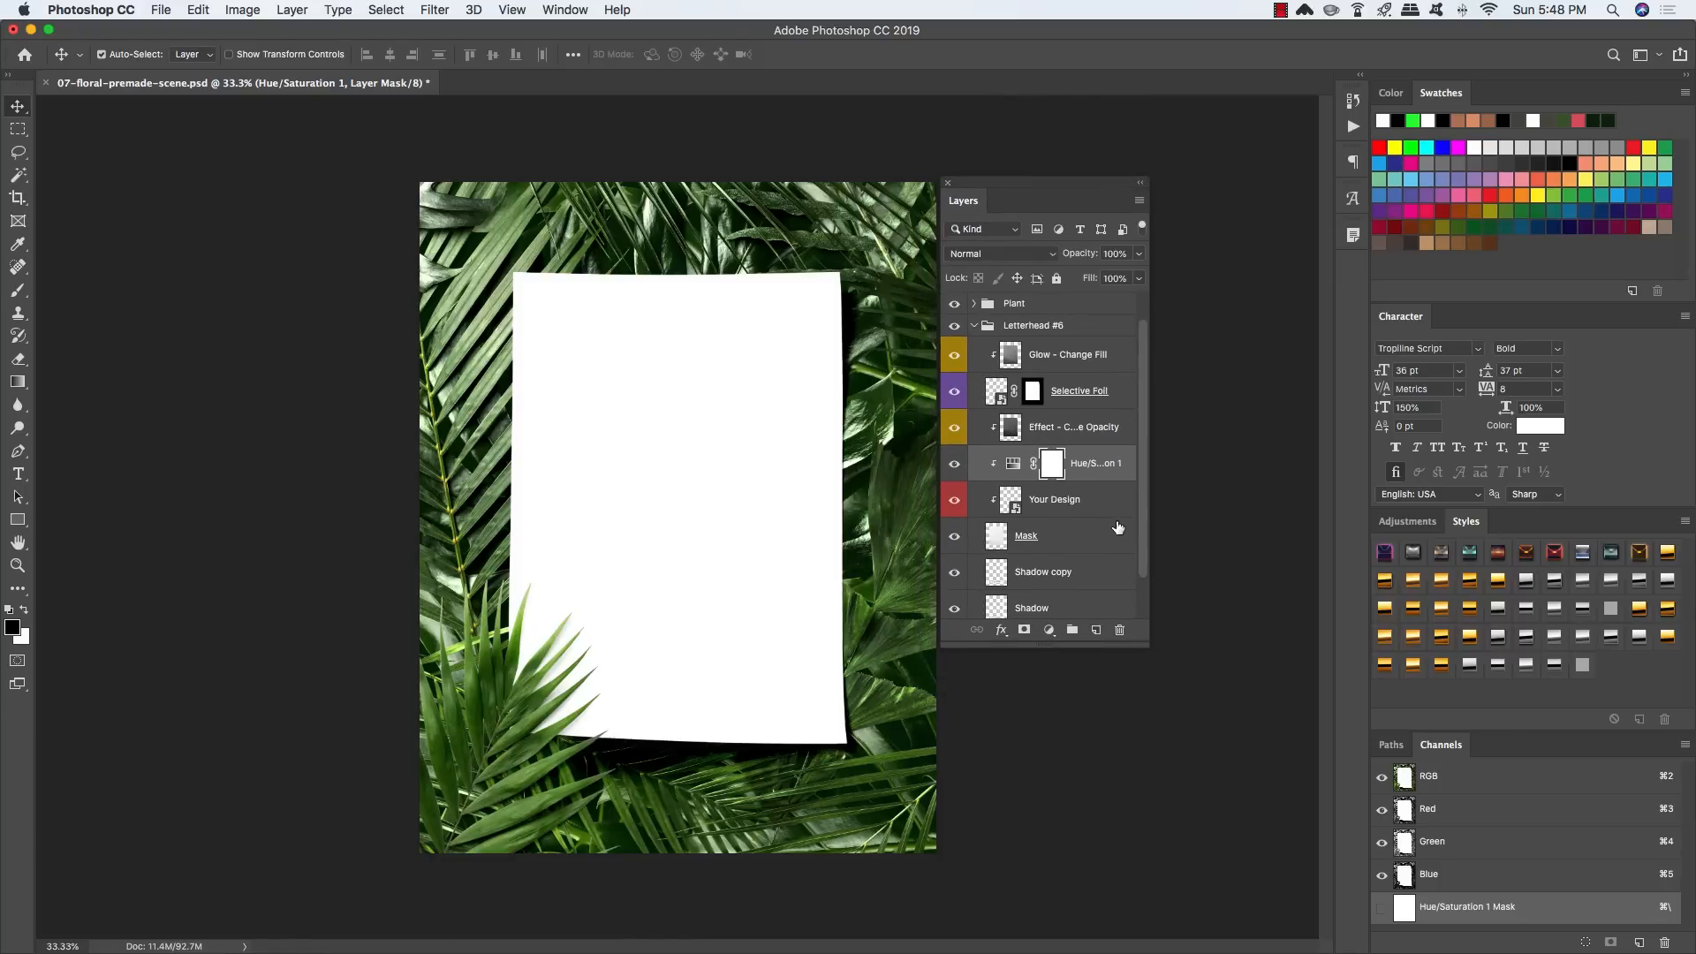
drag(1142, 651, 1142, 739)
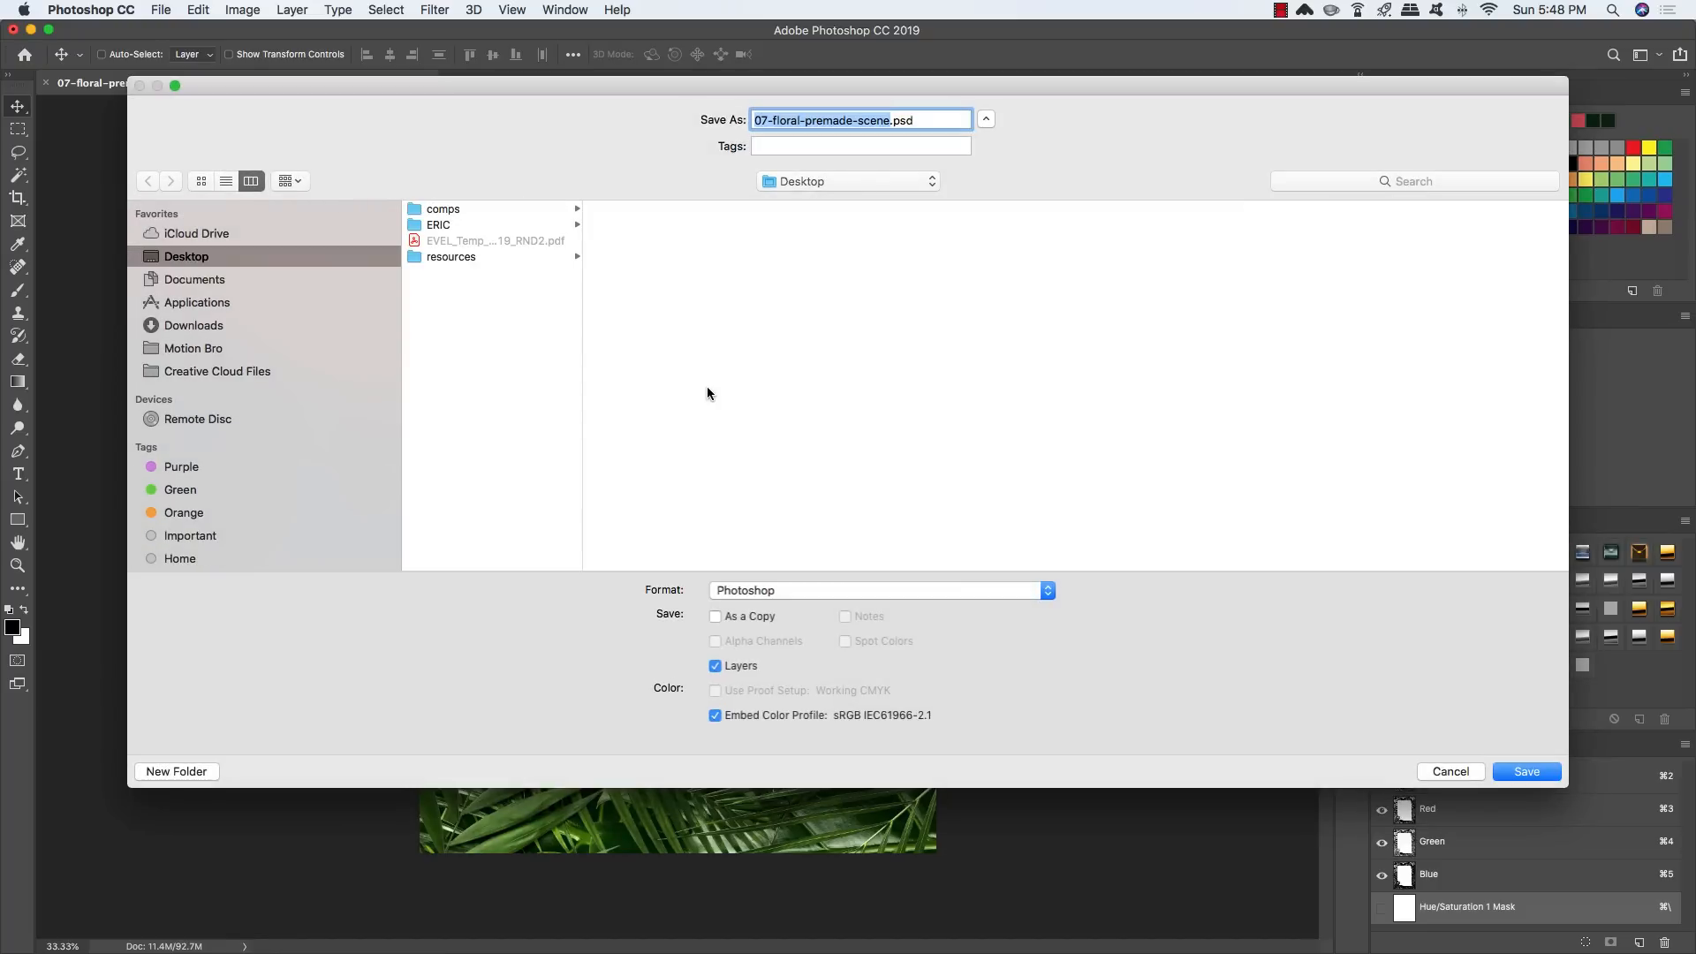
Step: Save the document to the Desktop as rooftop-garden-party-flyer-design.psd with maximized compatibility
text(rooftop)
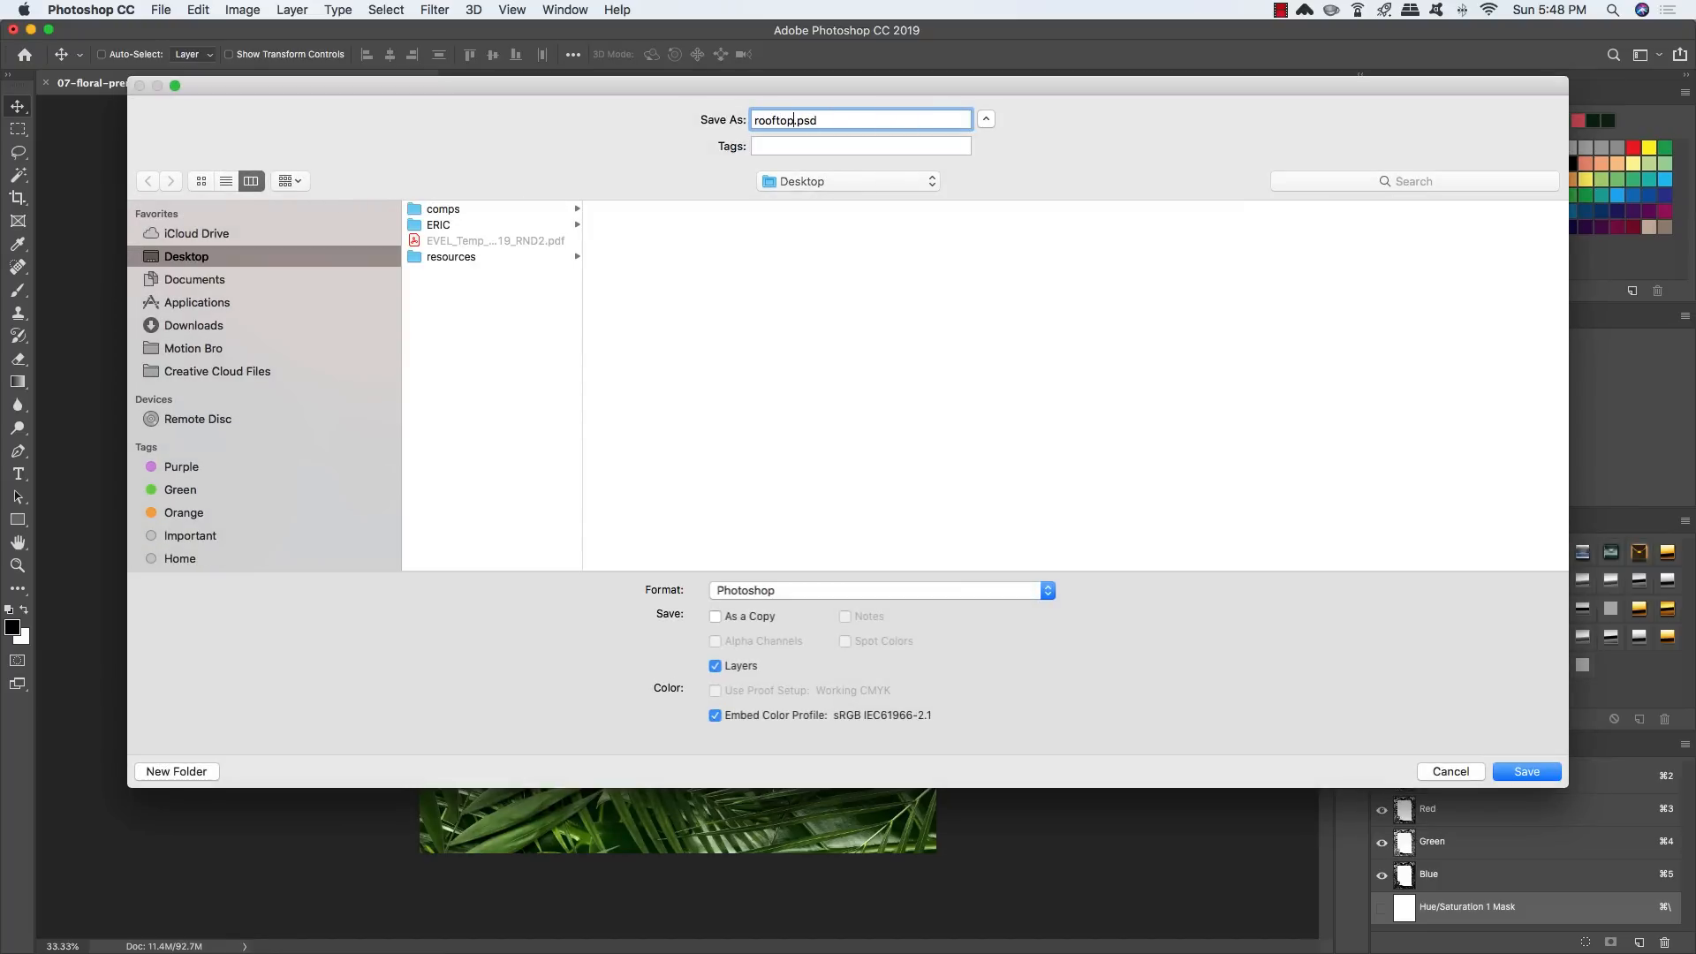
text(-garden-party-flyer-design)
key(Return)
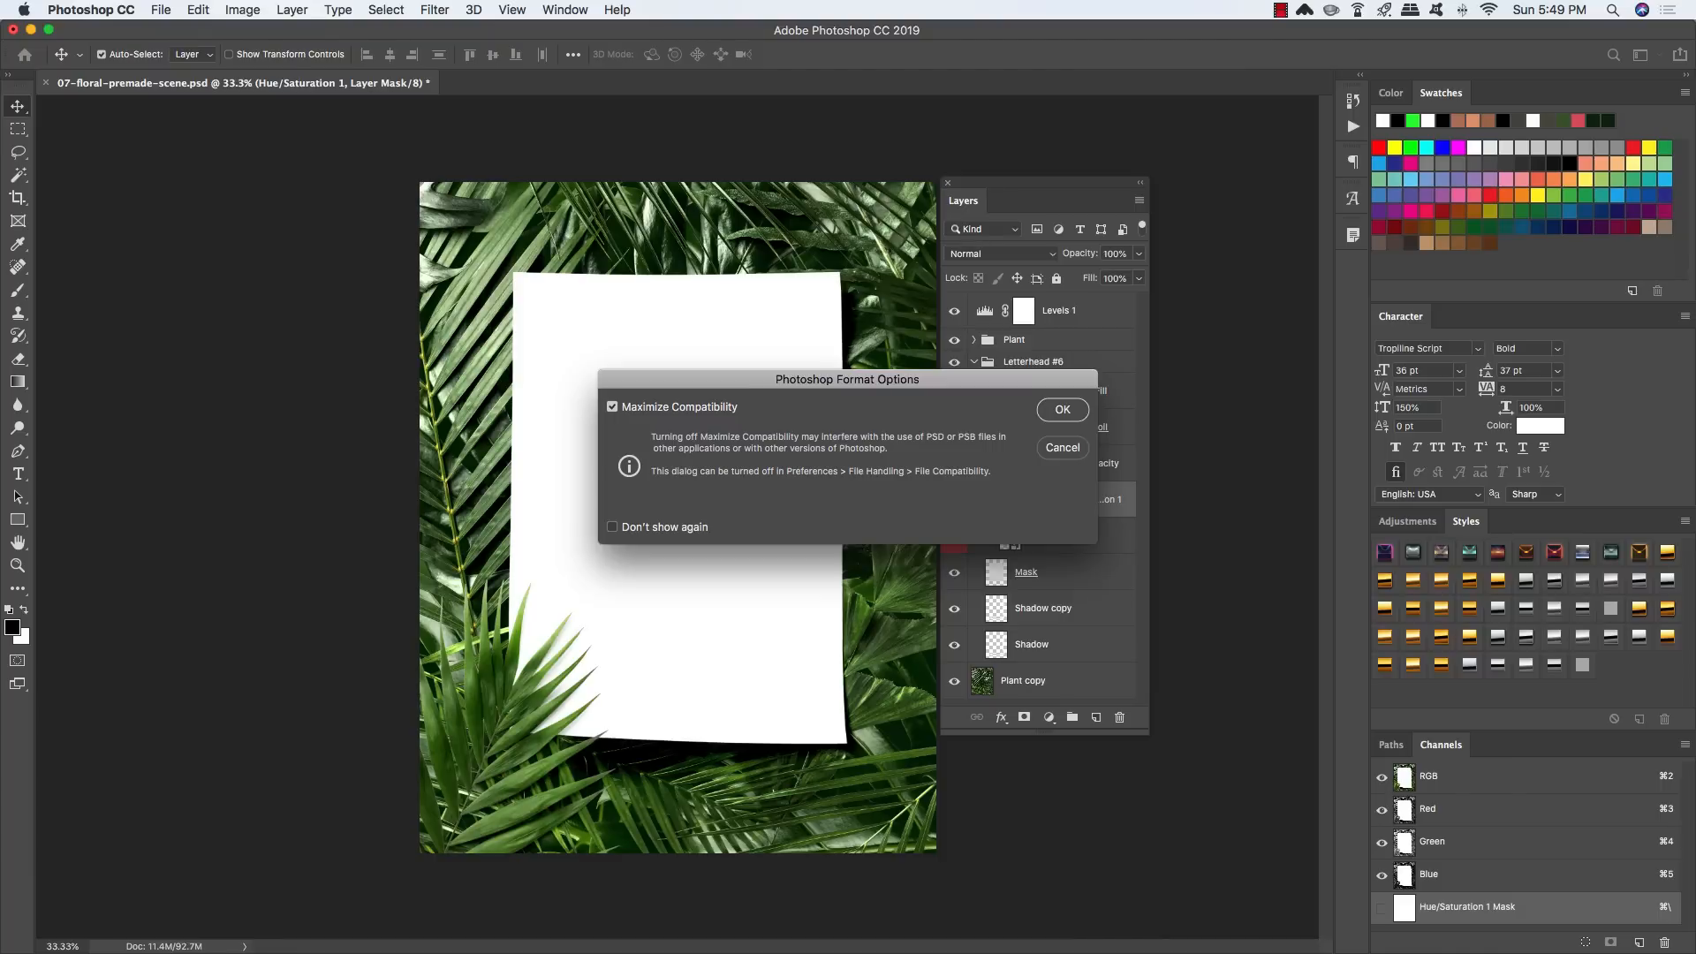
key(Return)
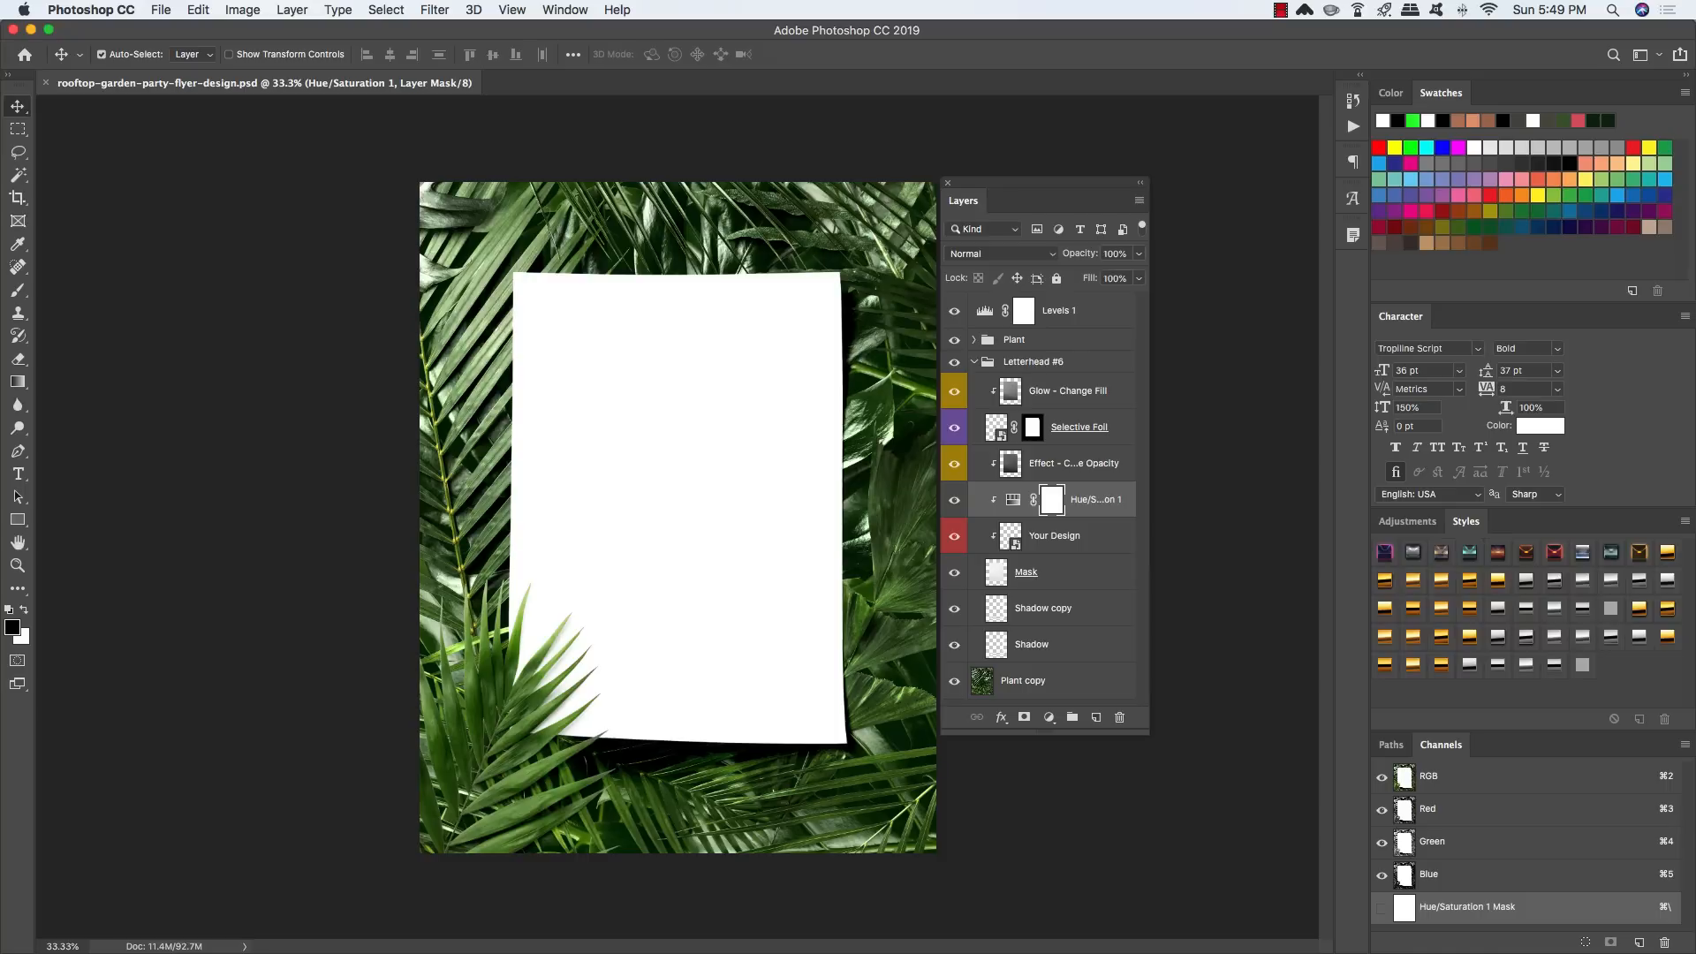
Step: Open the contents of the Your Design smart object and delete the Your Design layer inside it
click(1039, 540)
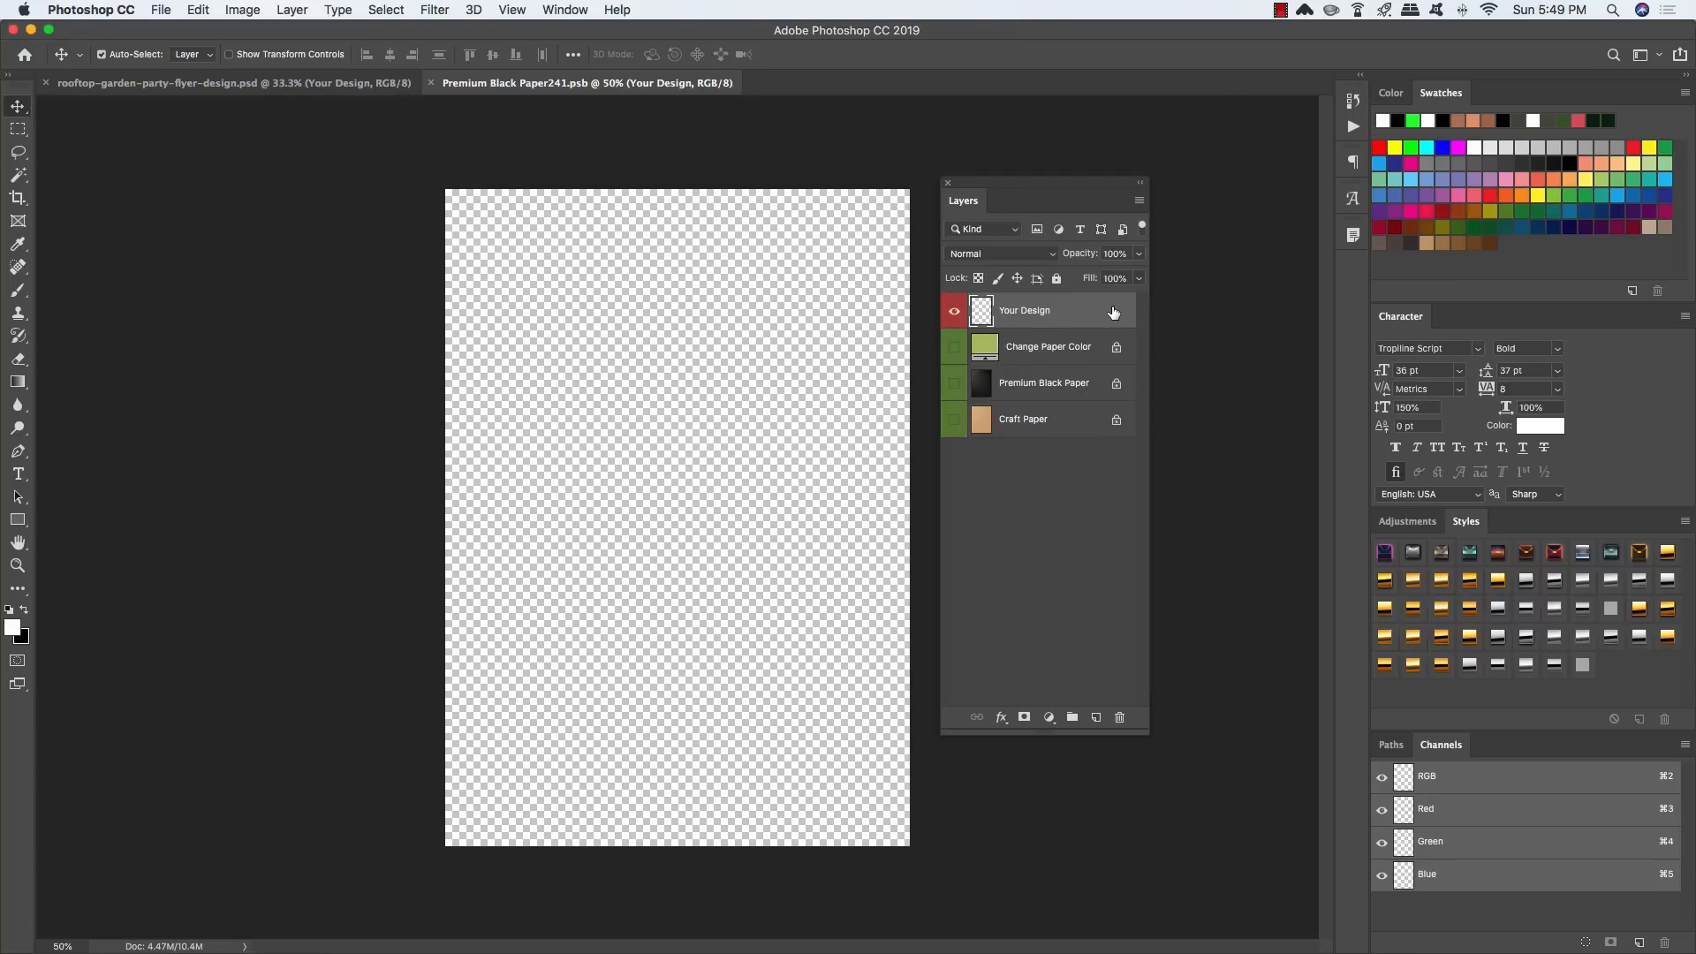
drag(1106, 313, 1120, 717)
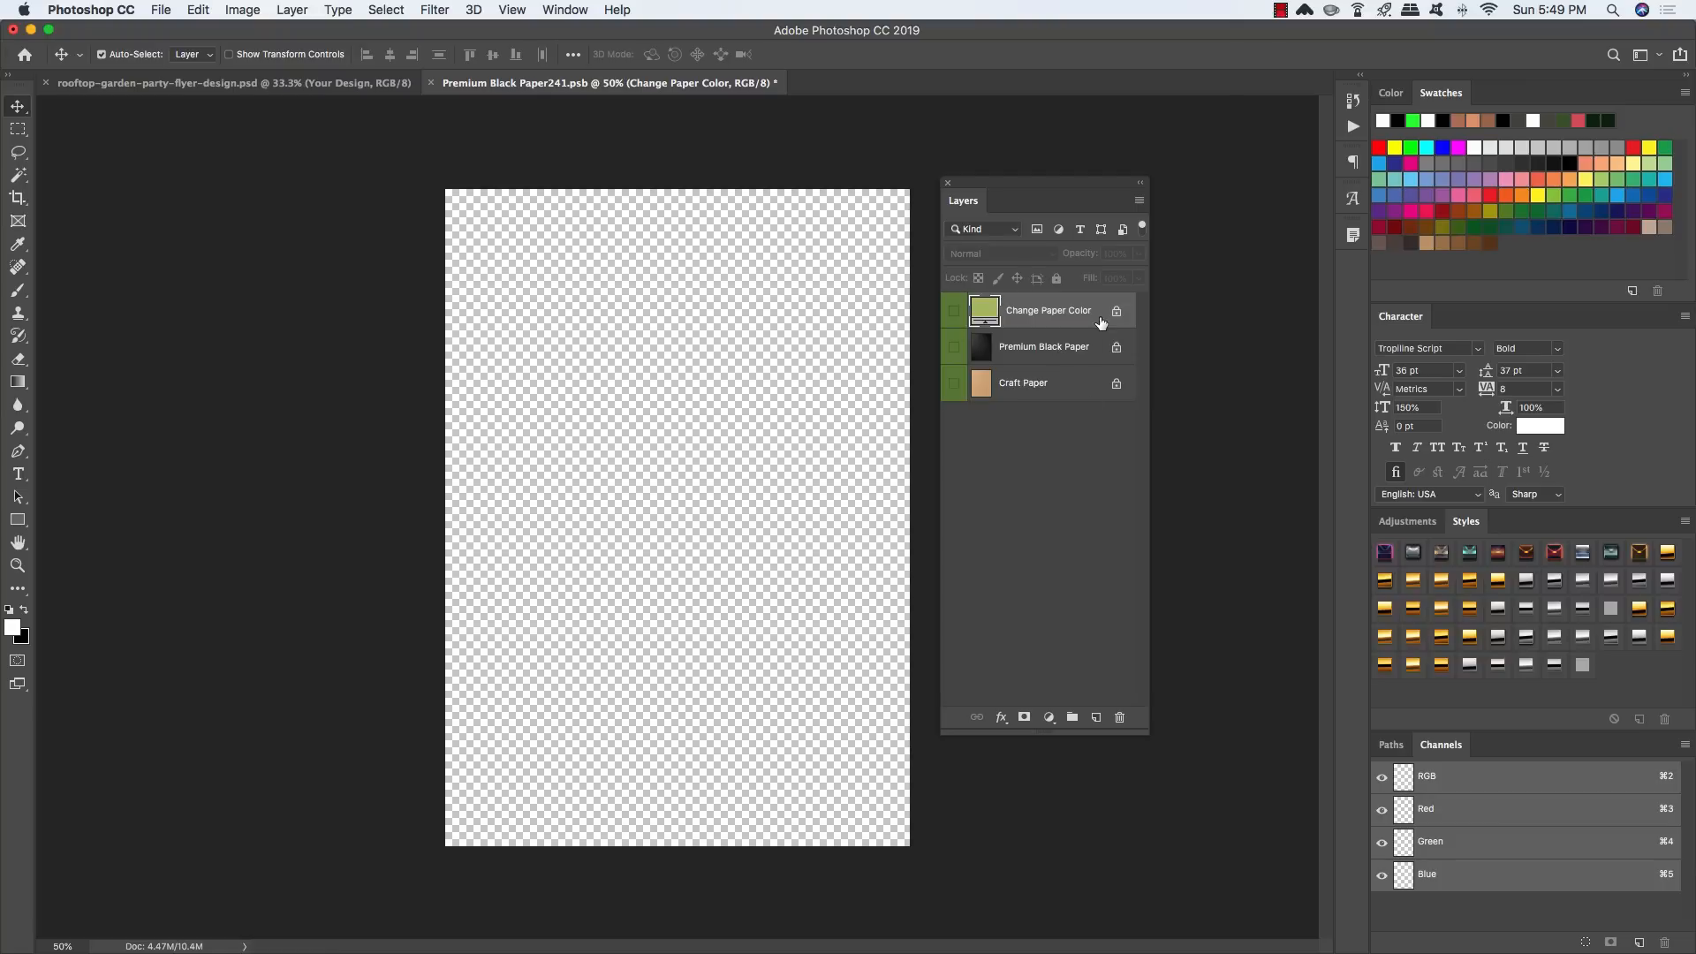
Step: Show the Change Paper Color, Premium Black Paper and Craft Paper layers and remove the position lock from each
drag(954, 311, 953, 392)
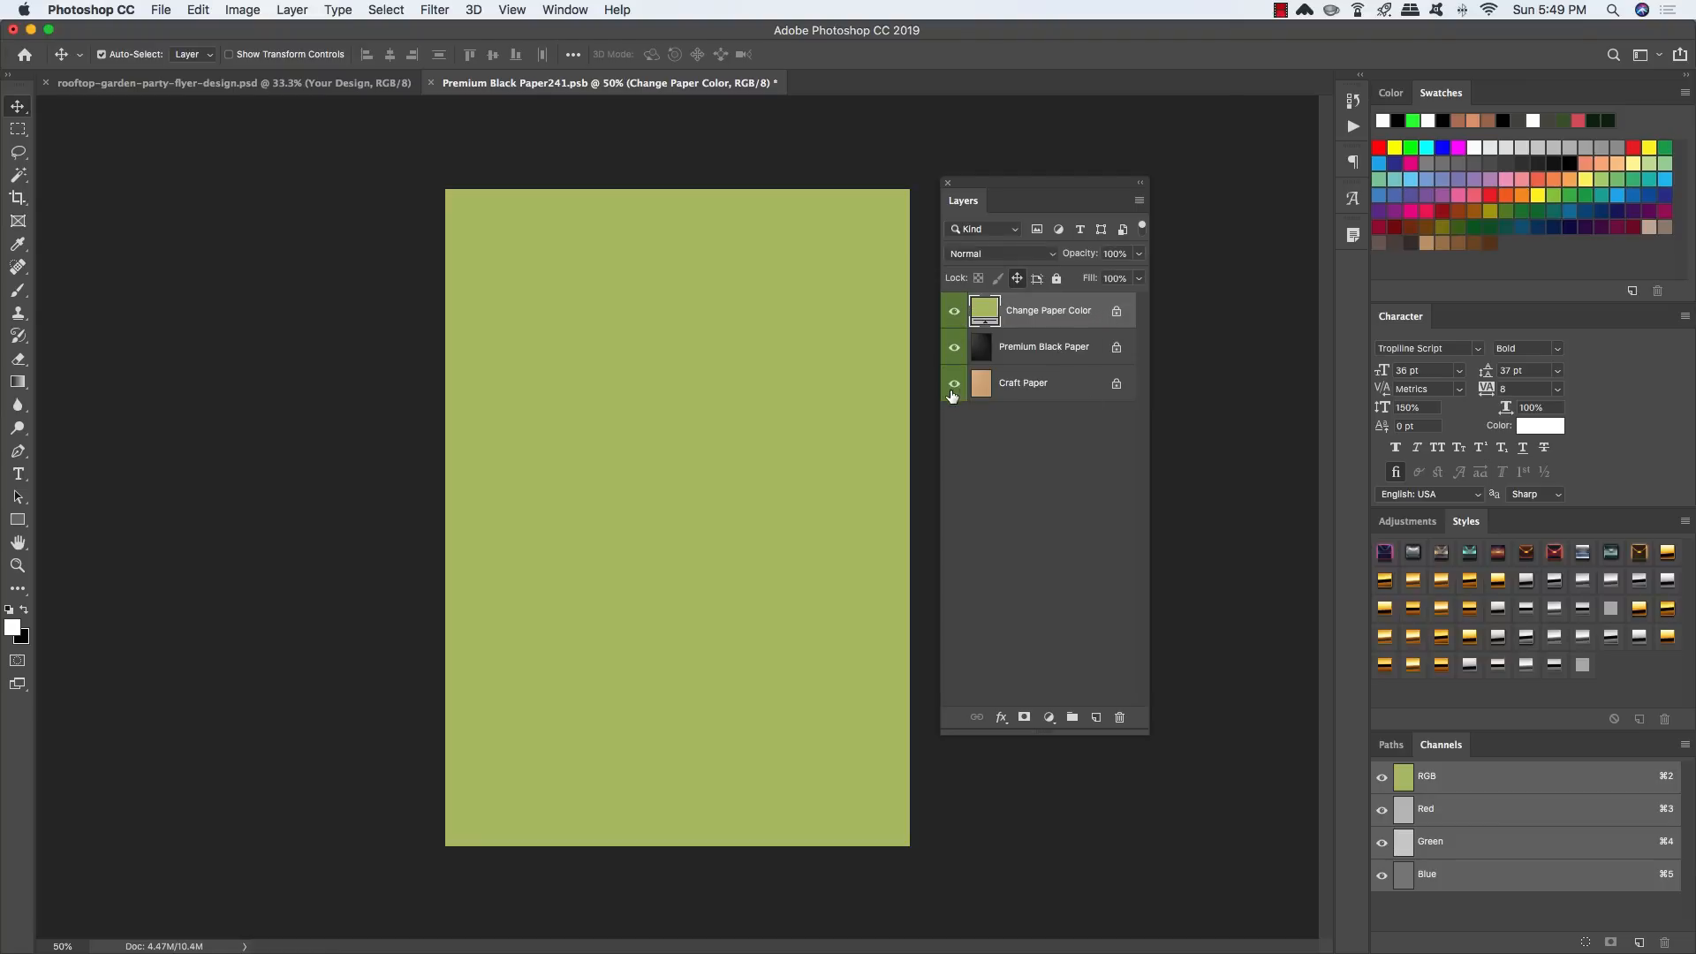
click(1019, 279)
click(1025, 349)
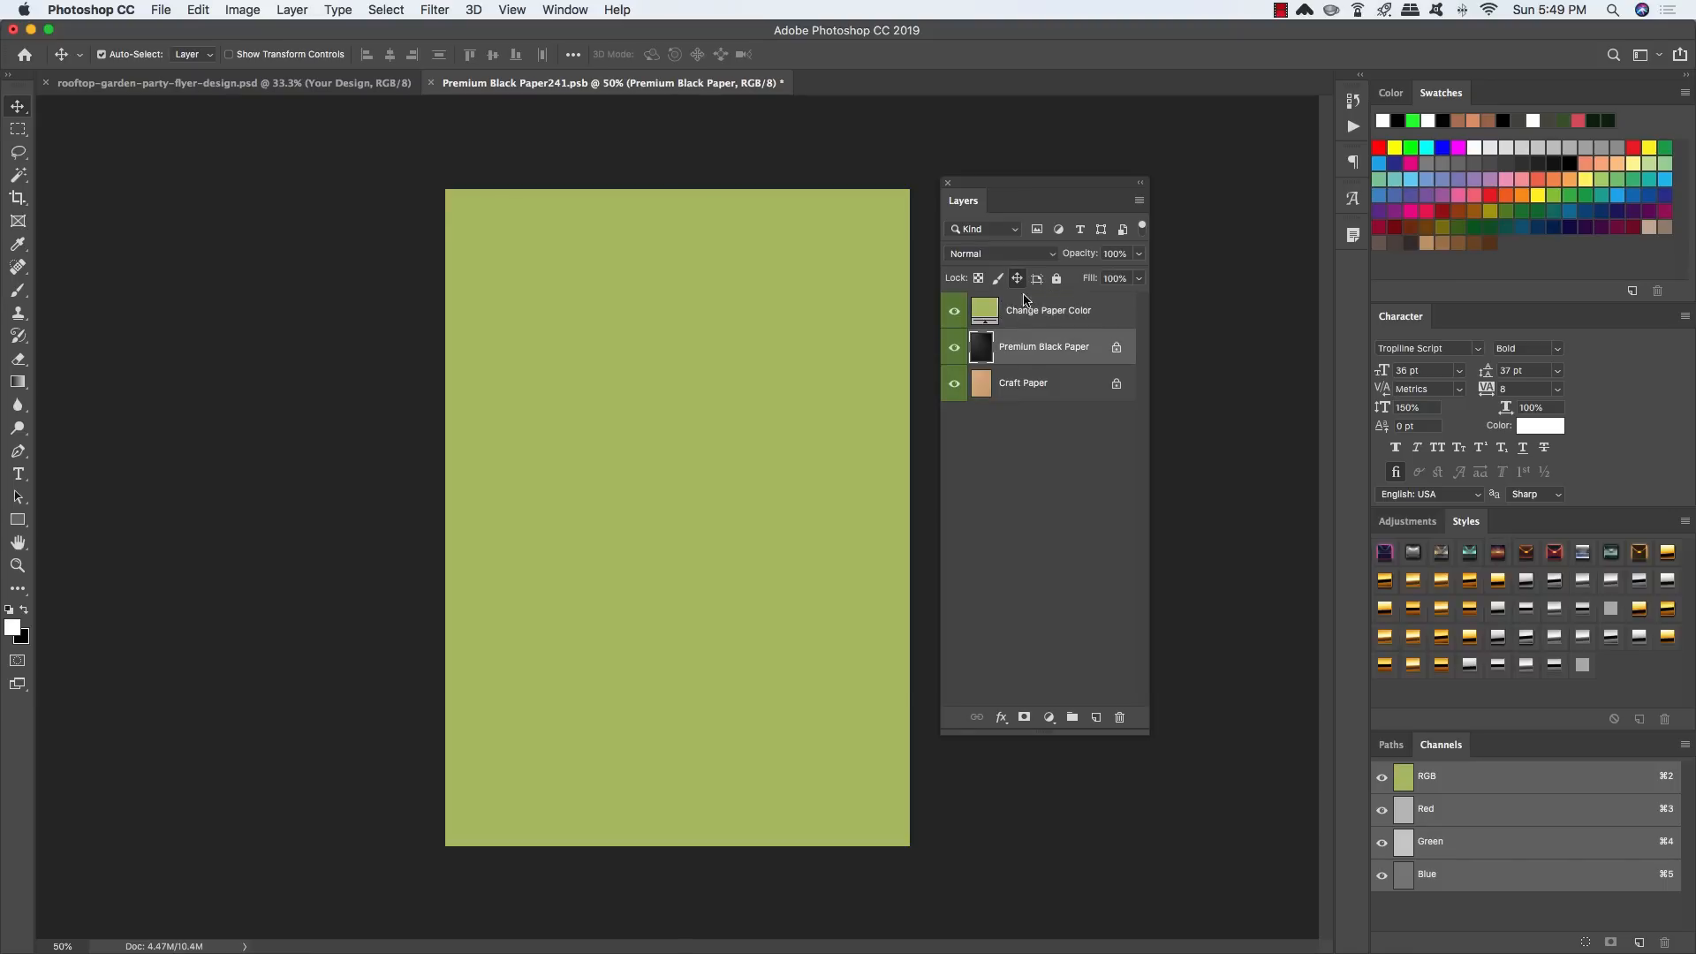
click(1019, 279)
click(1018, 385)
click(1017, 279)
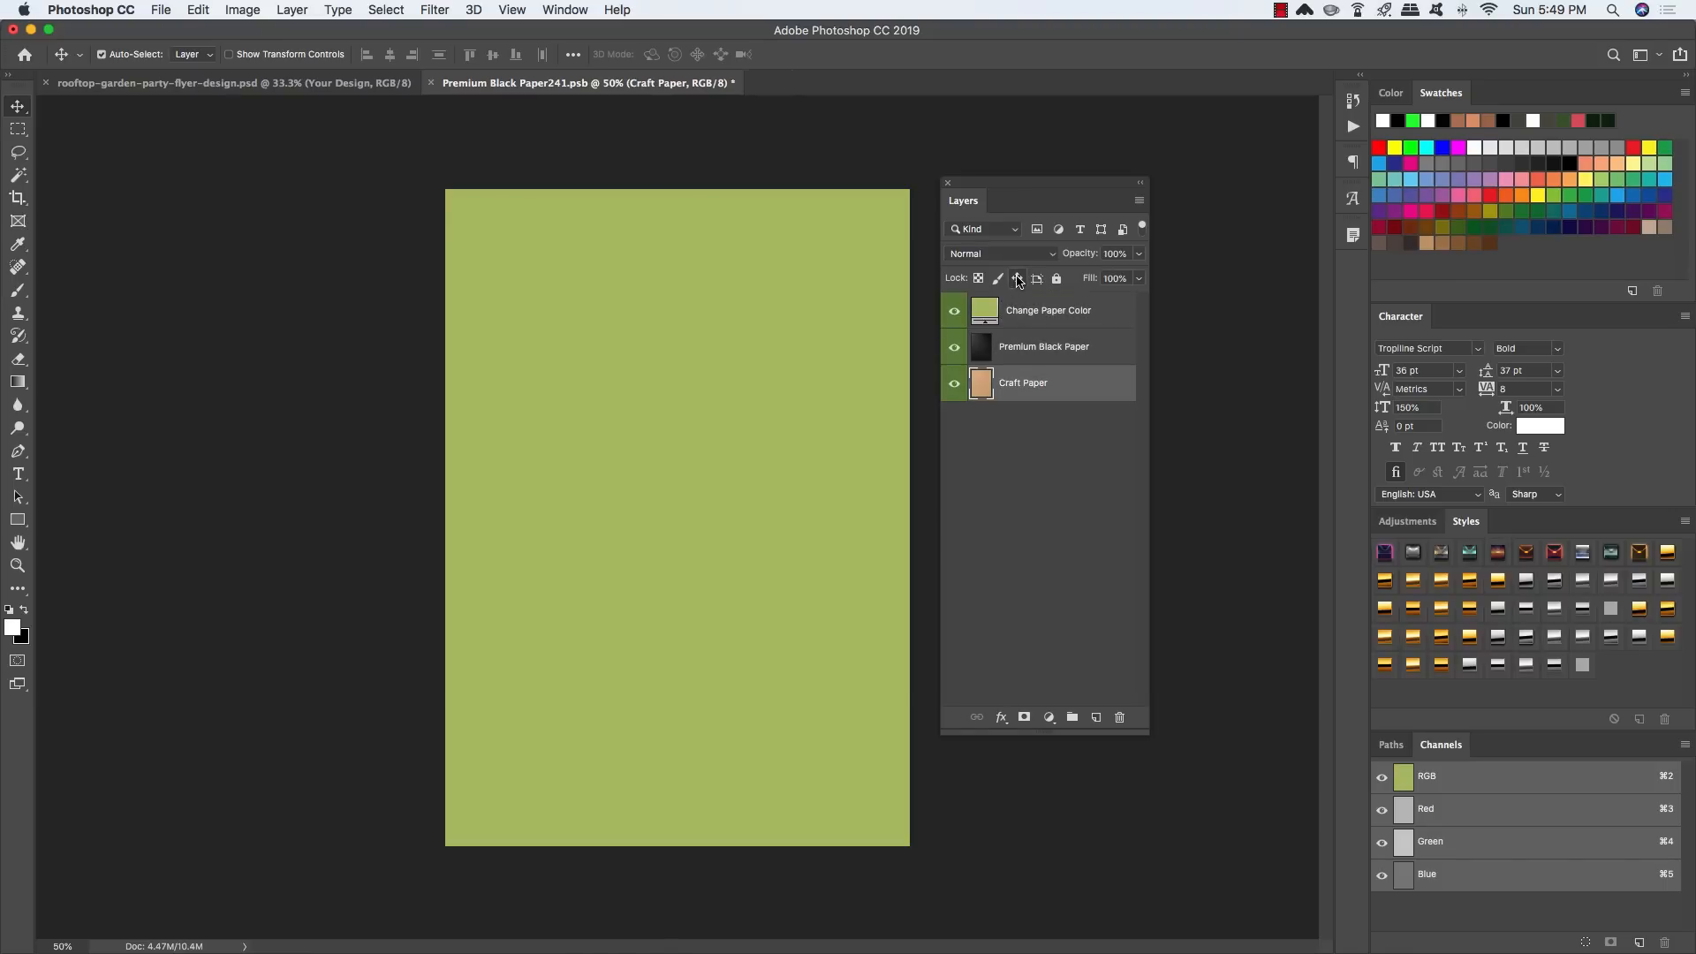
Step: Delete the Craft Paper layer and hide the Change Paper Color layer
drag(1105, 389, 1119, 718)
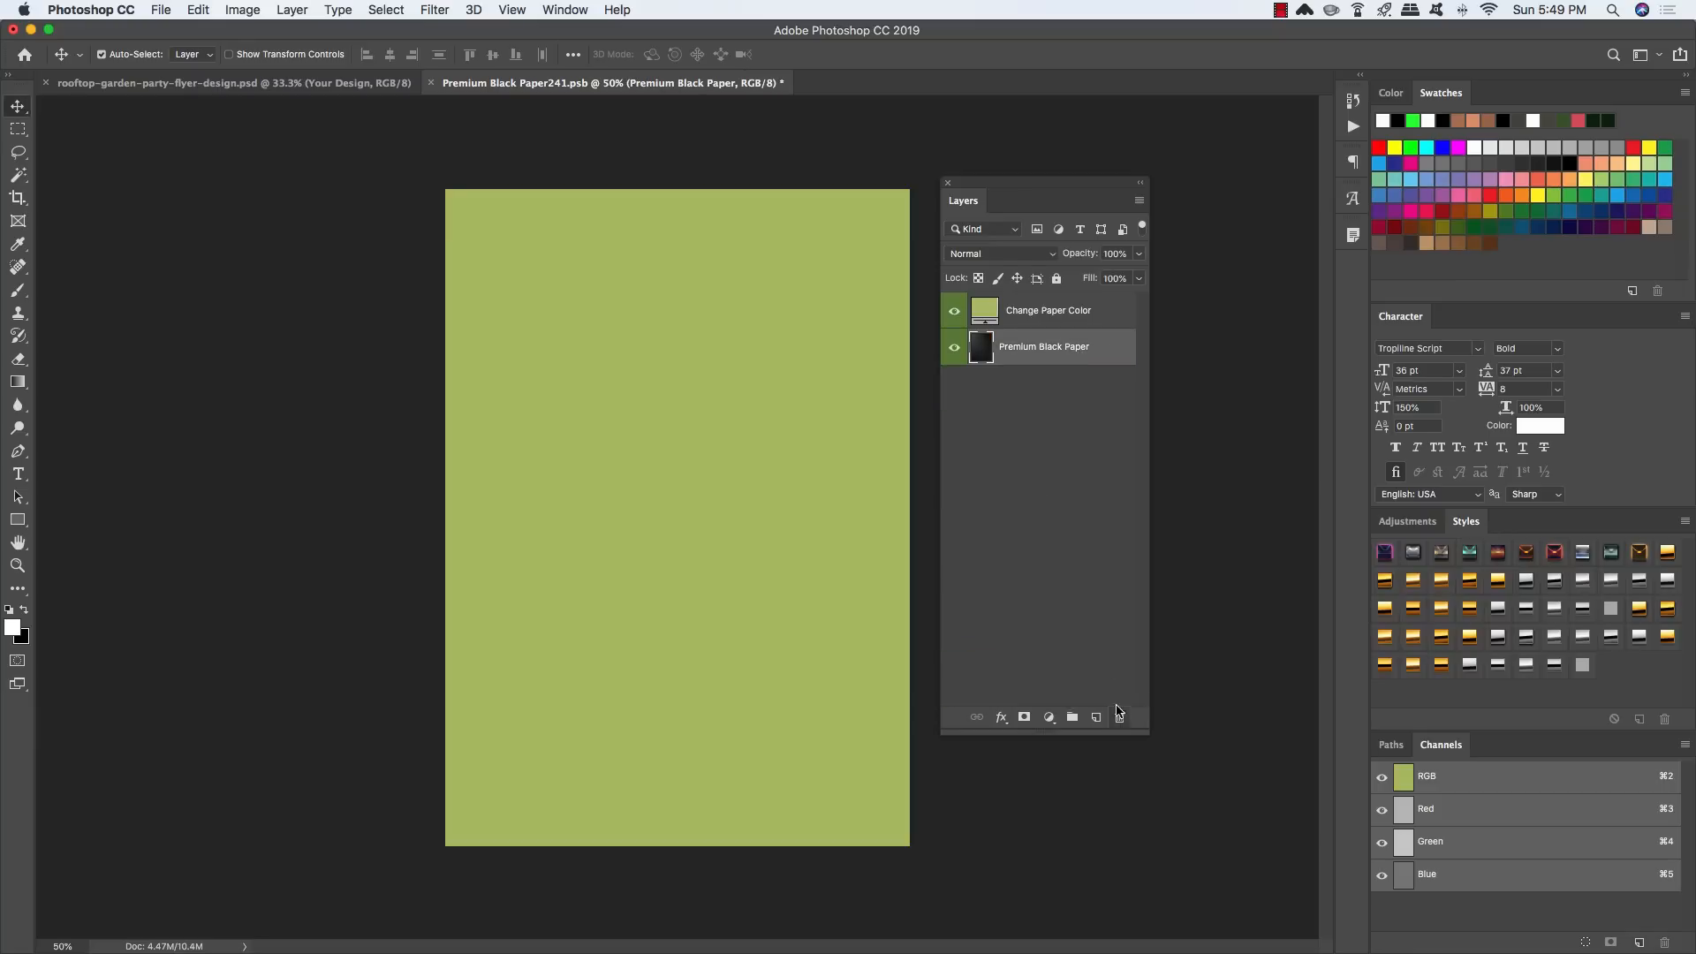
click(954, 311)
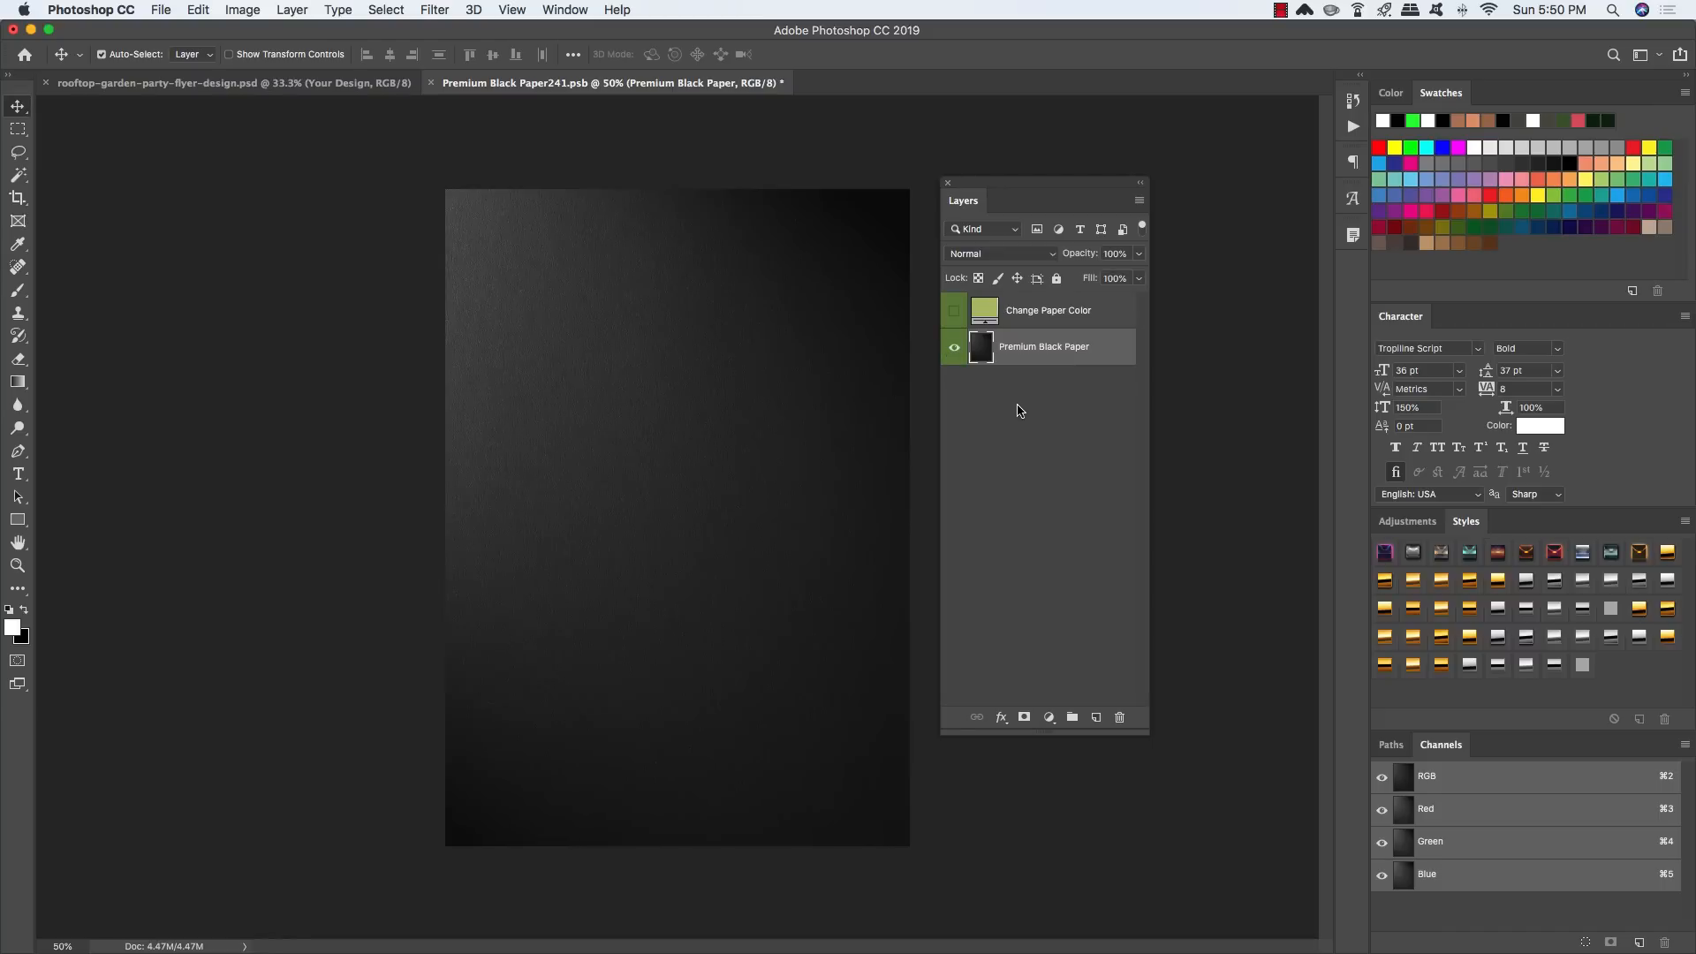
Step: Set the Premium Black Paper layer to 80% opacity, then show the Change Paper Color layer and give it the Soft Light blend mode
key(8)
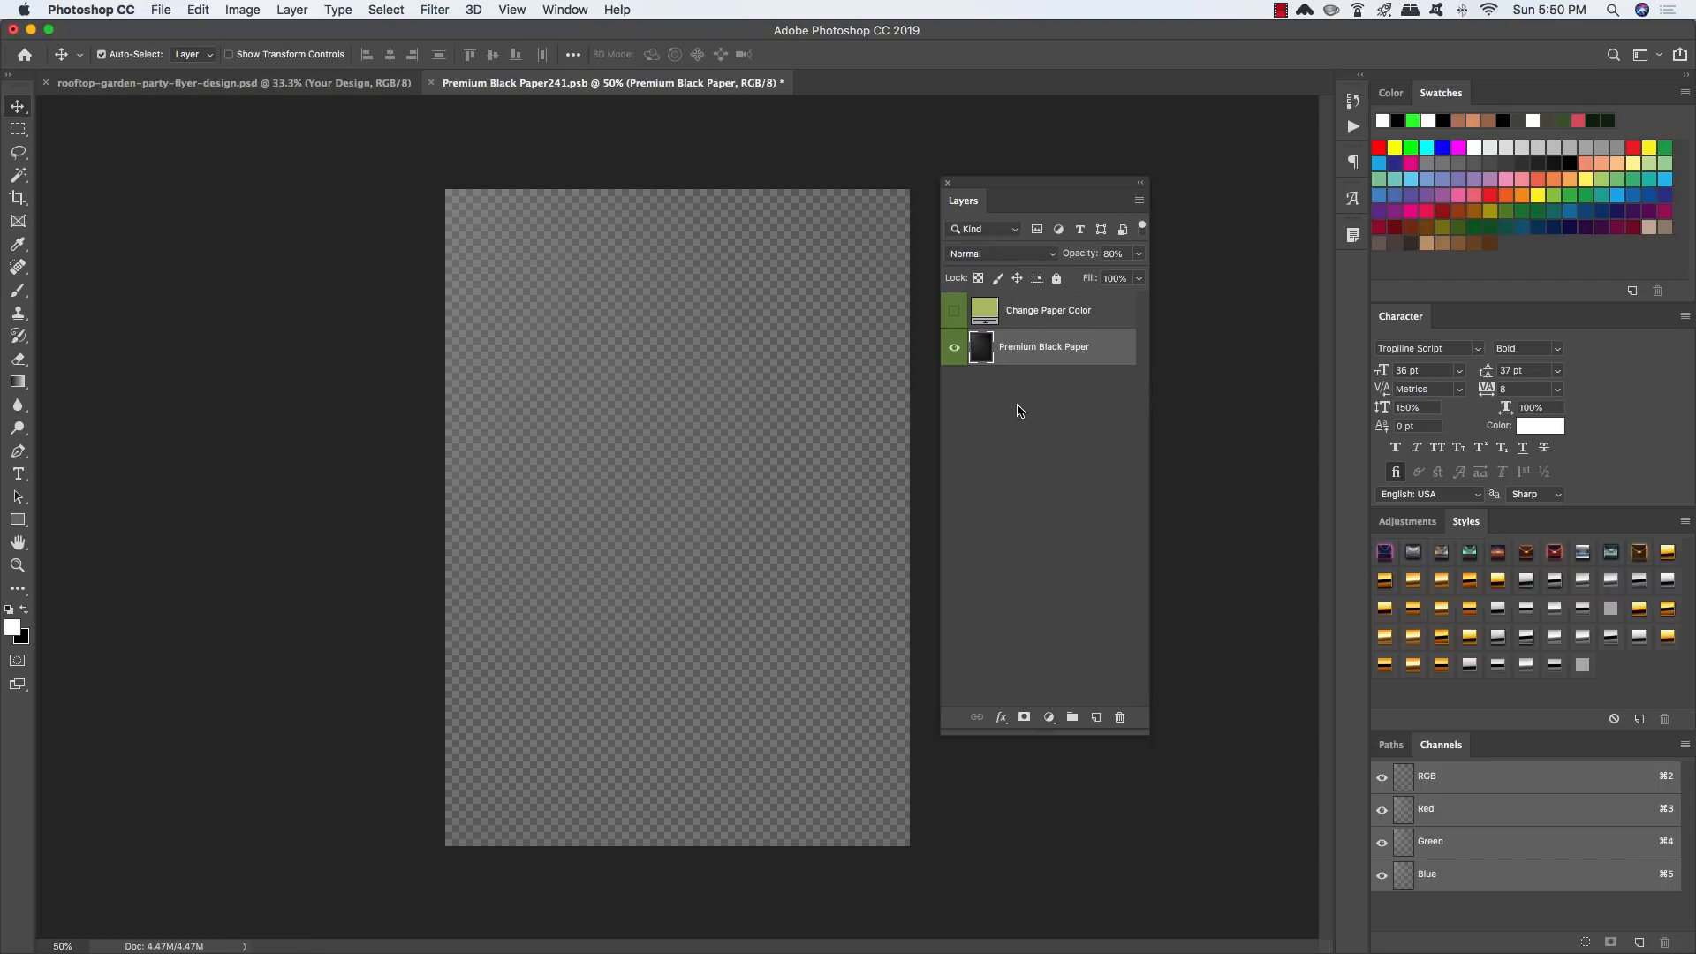
click(1081, 318)
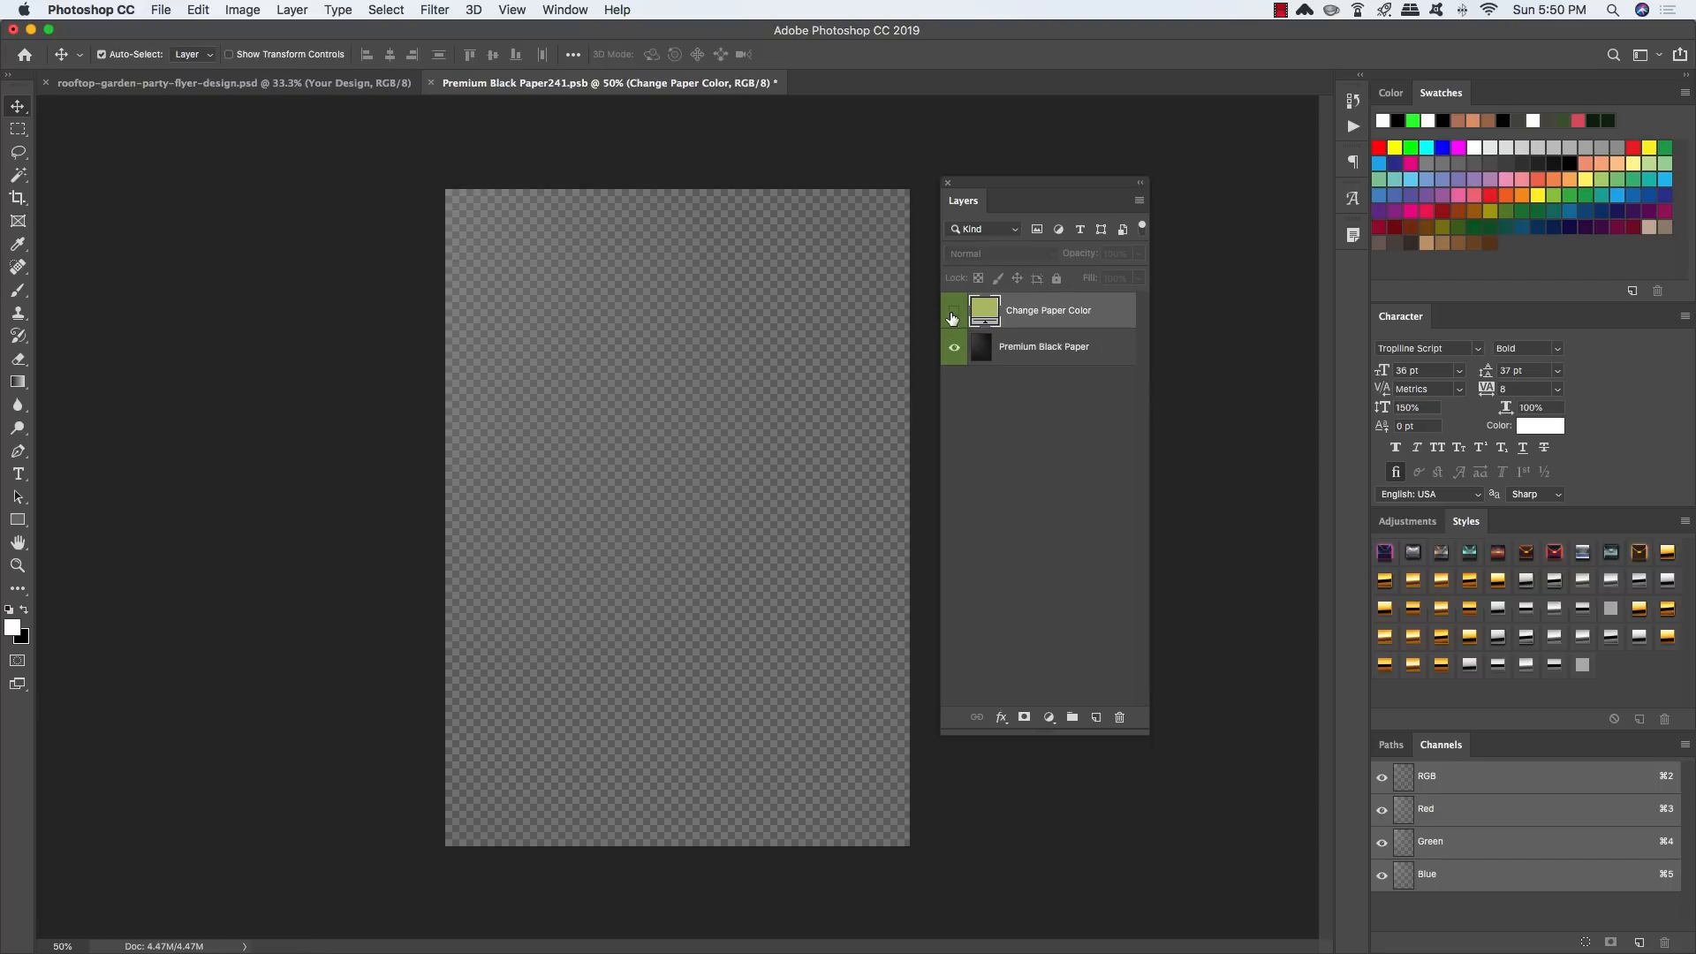
click(953, 315)
click(1004, 252)
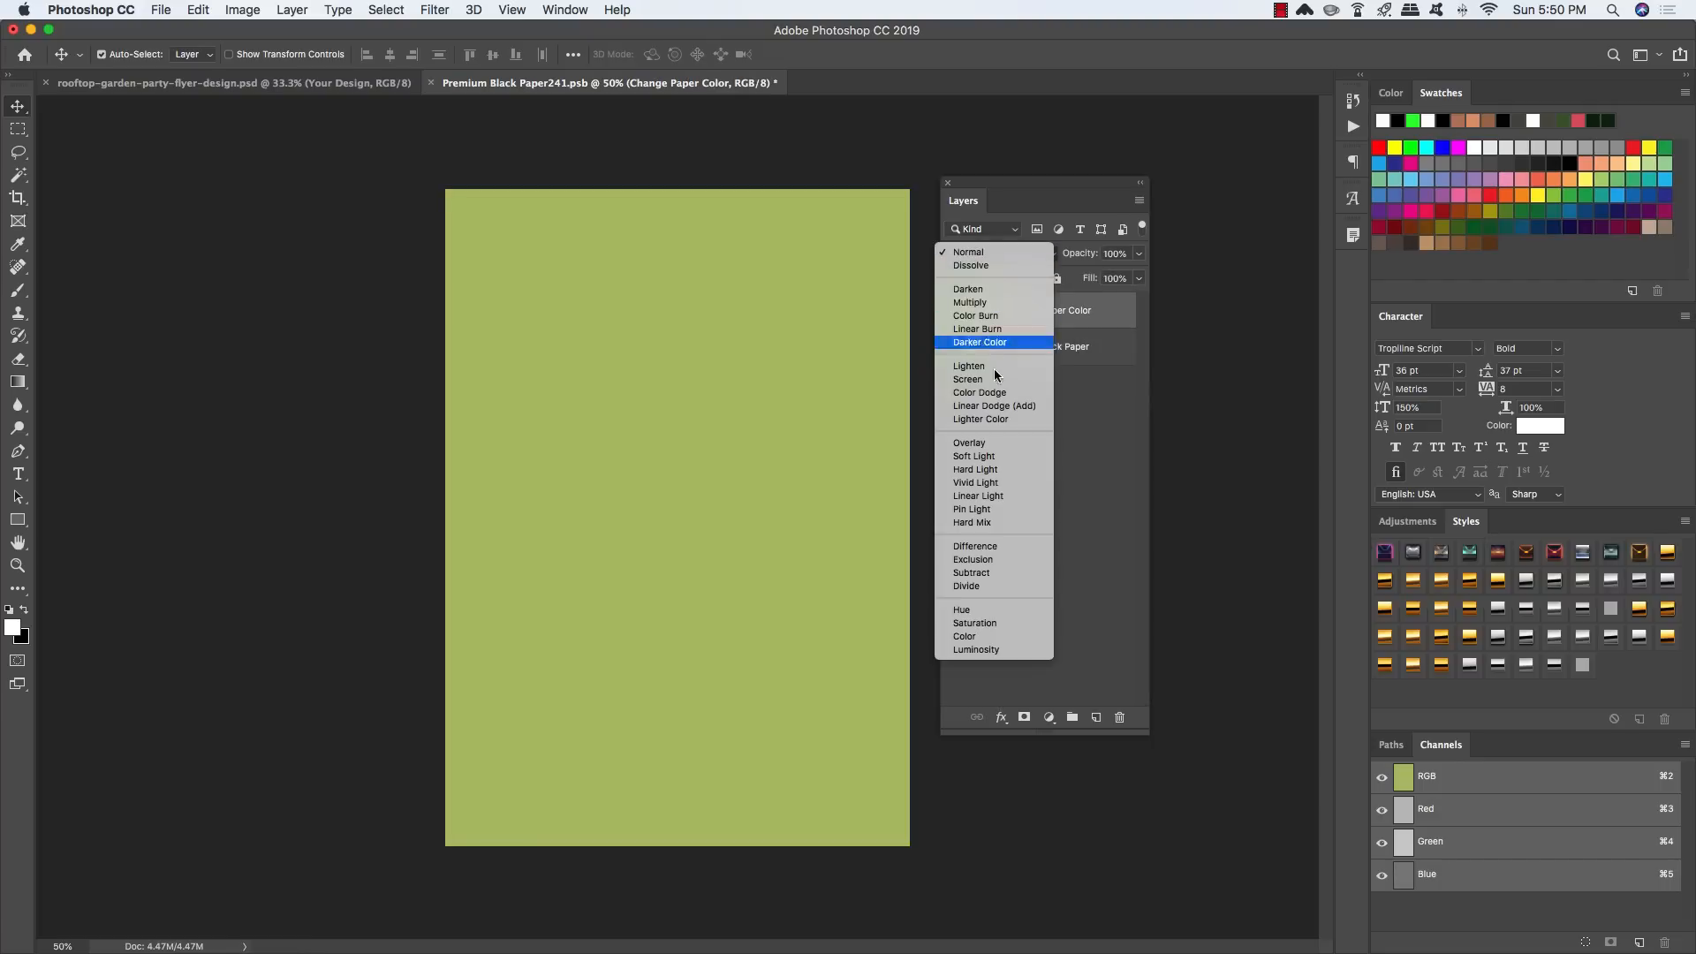
click(1000, 455)
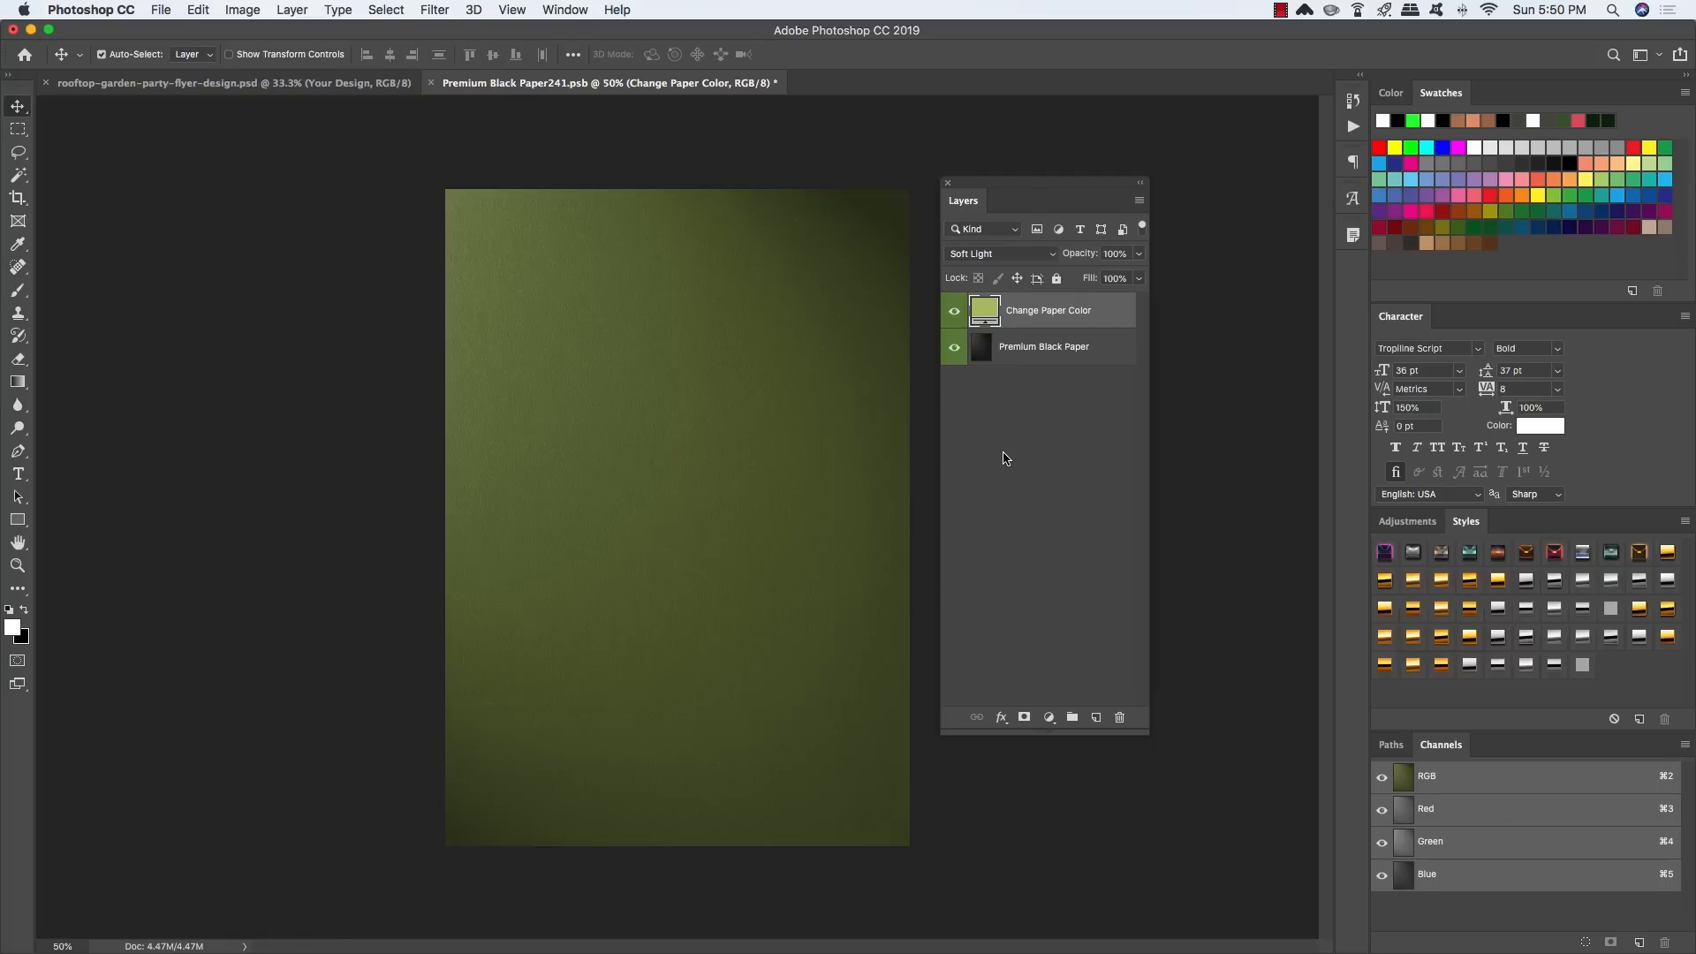
Step: Duplicate the Premium Black Paper layer, move the copy above Change Paper Color and invert its colors
click(1078, 350)
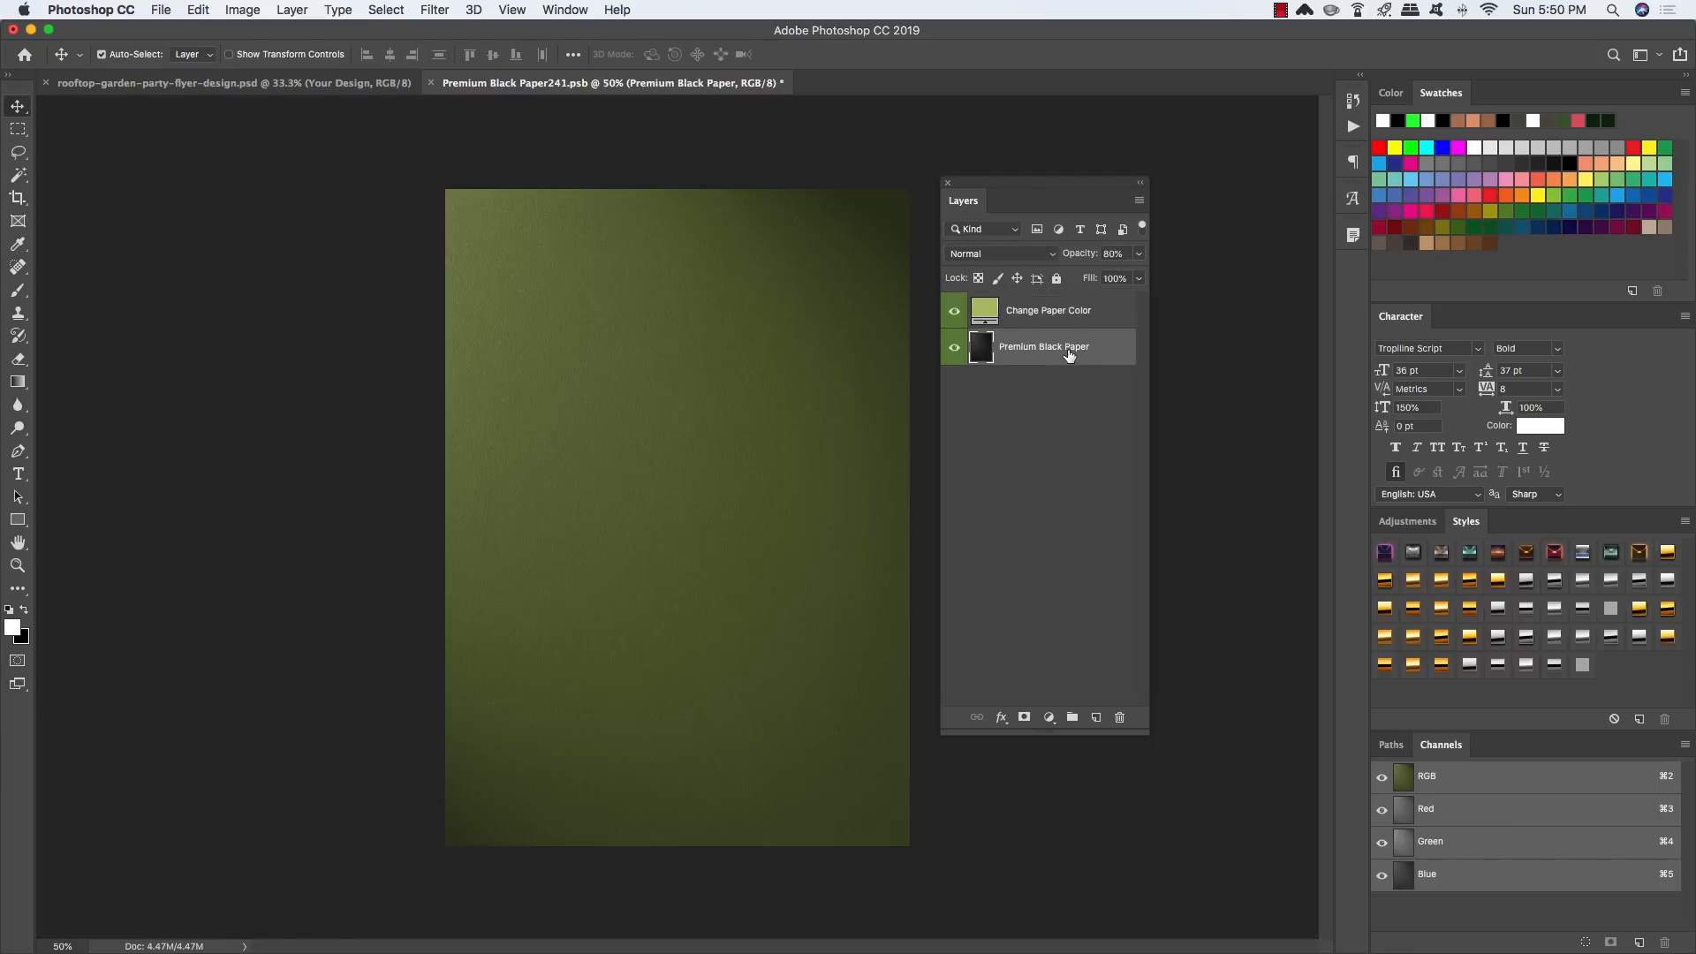
key(super+j)
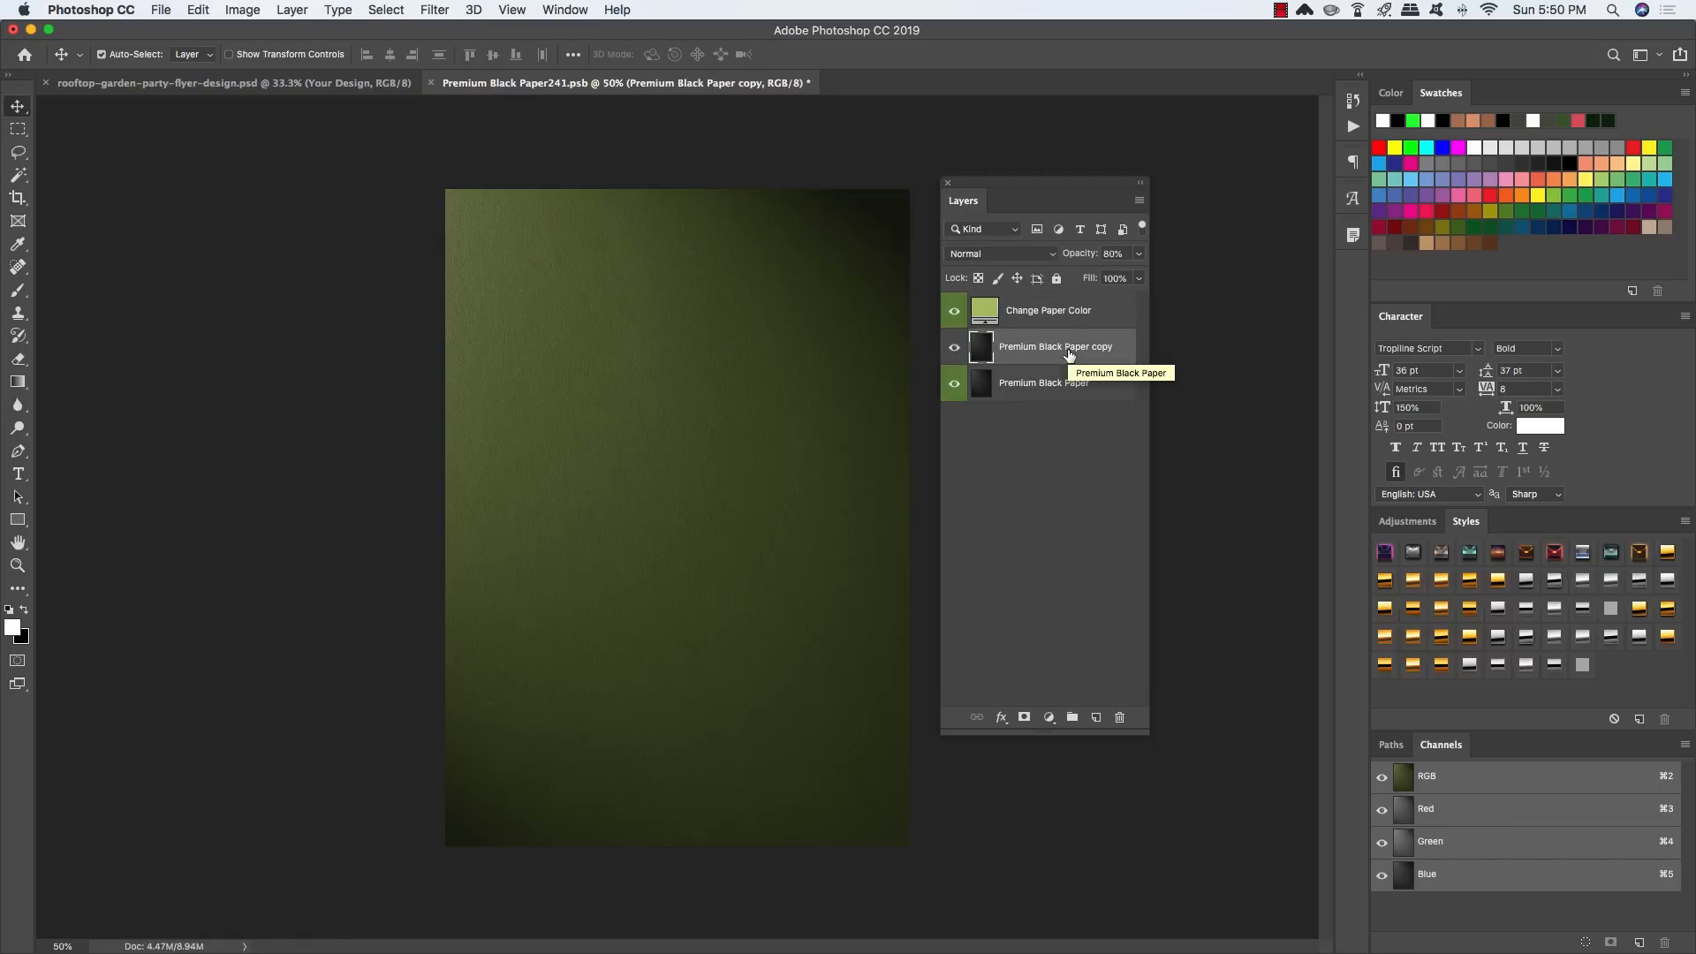
key(super+bracketright)
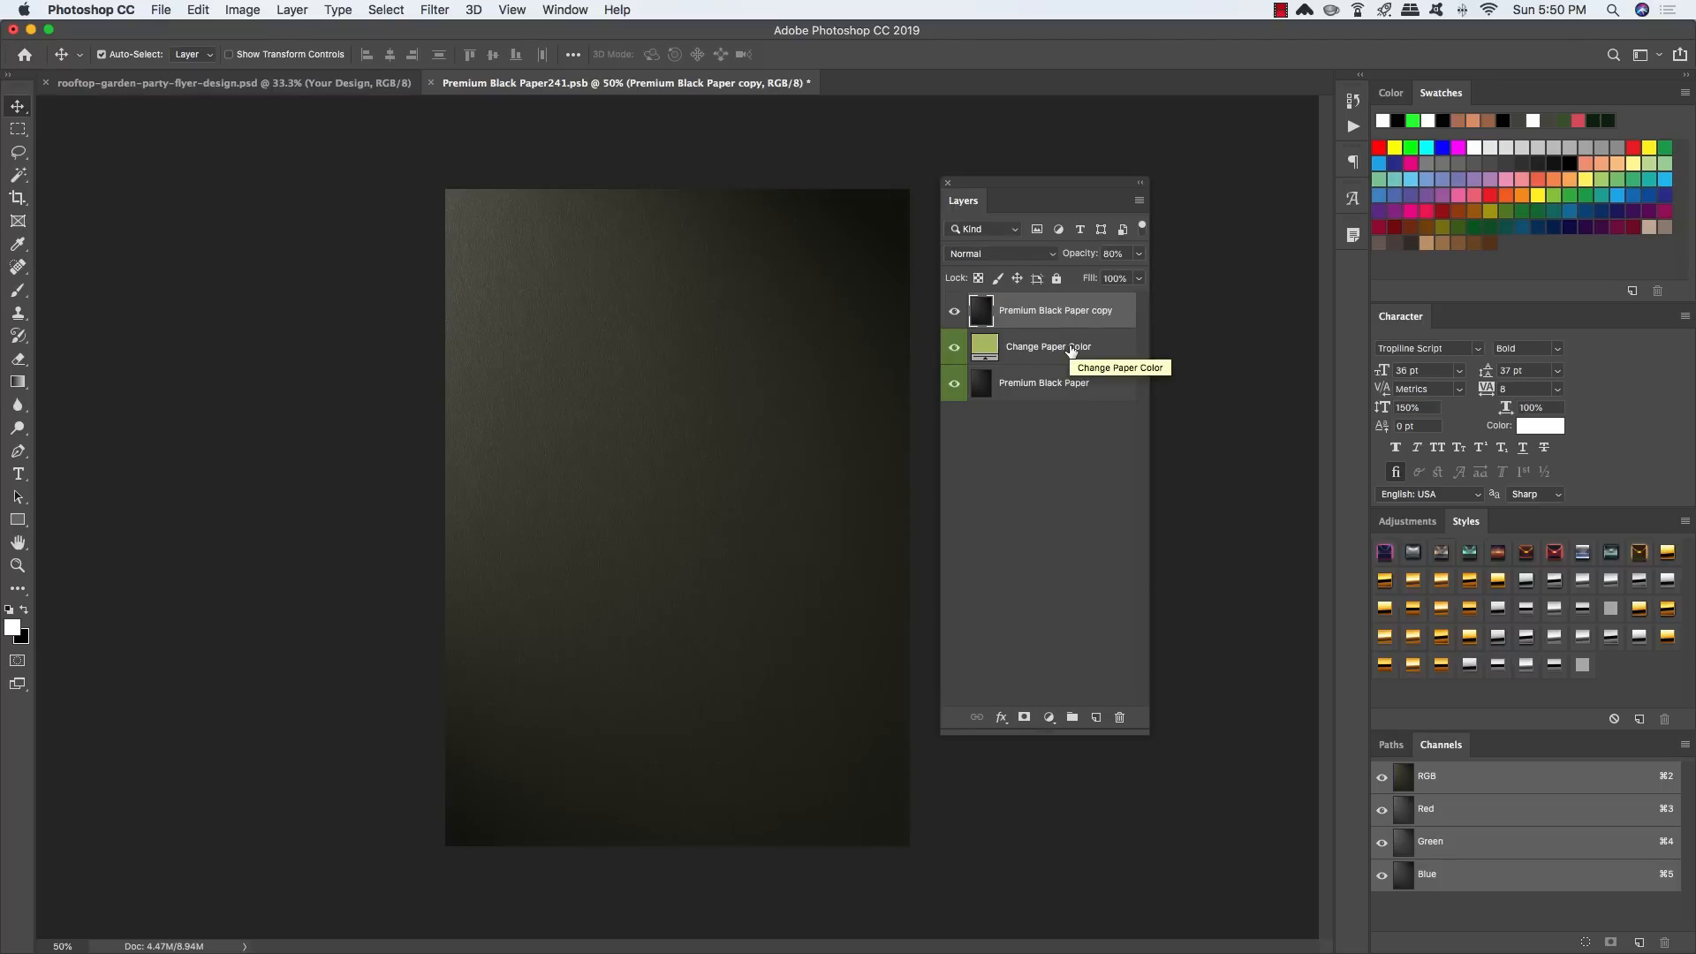
key(super+i)
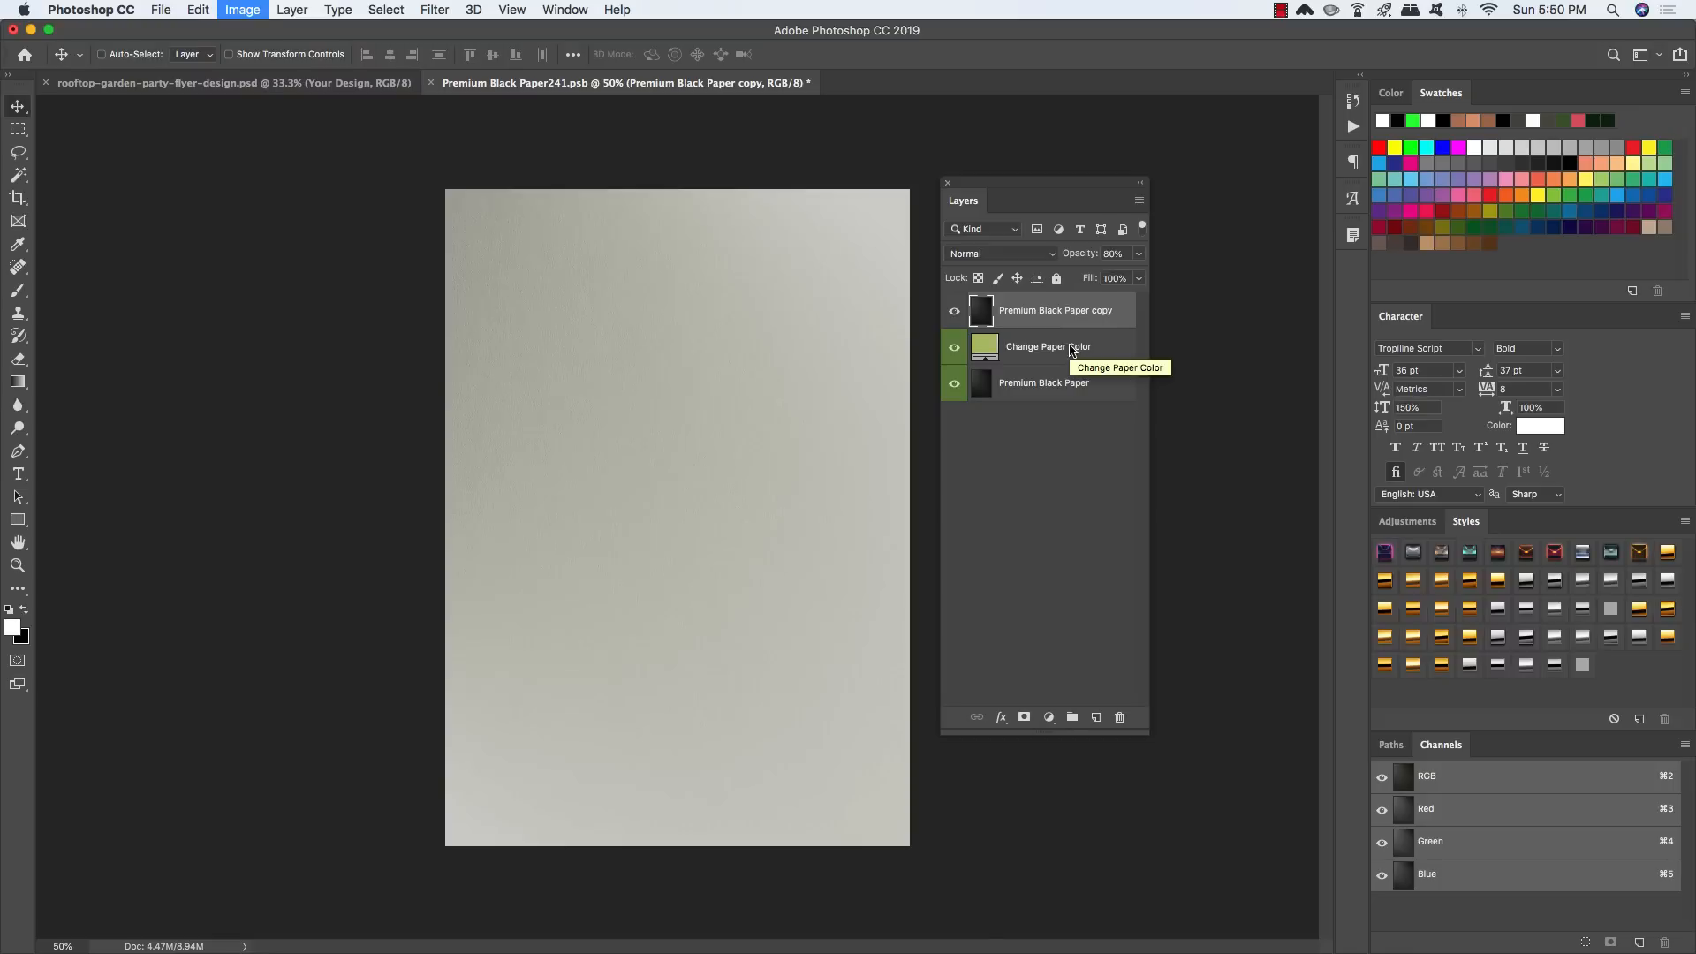
Step: Set the Premium Black Paper copy to the Overlay blend mode at 50% opacity
click(991, 255)
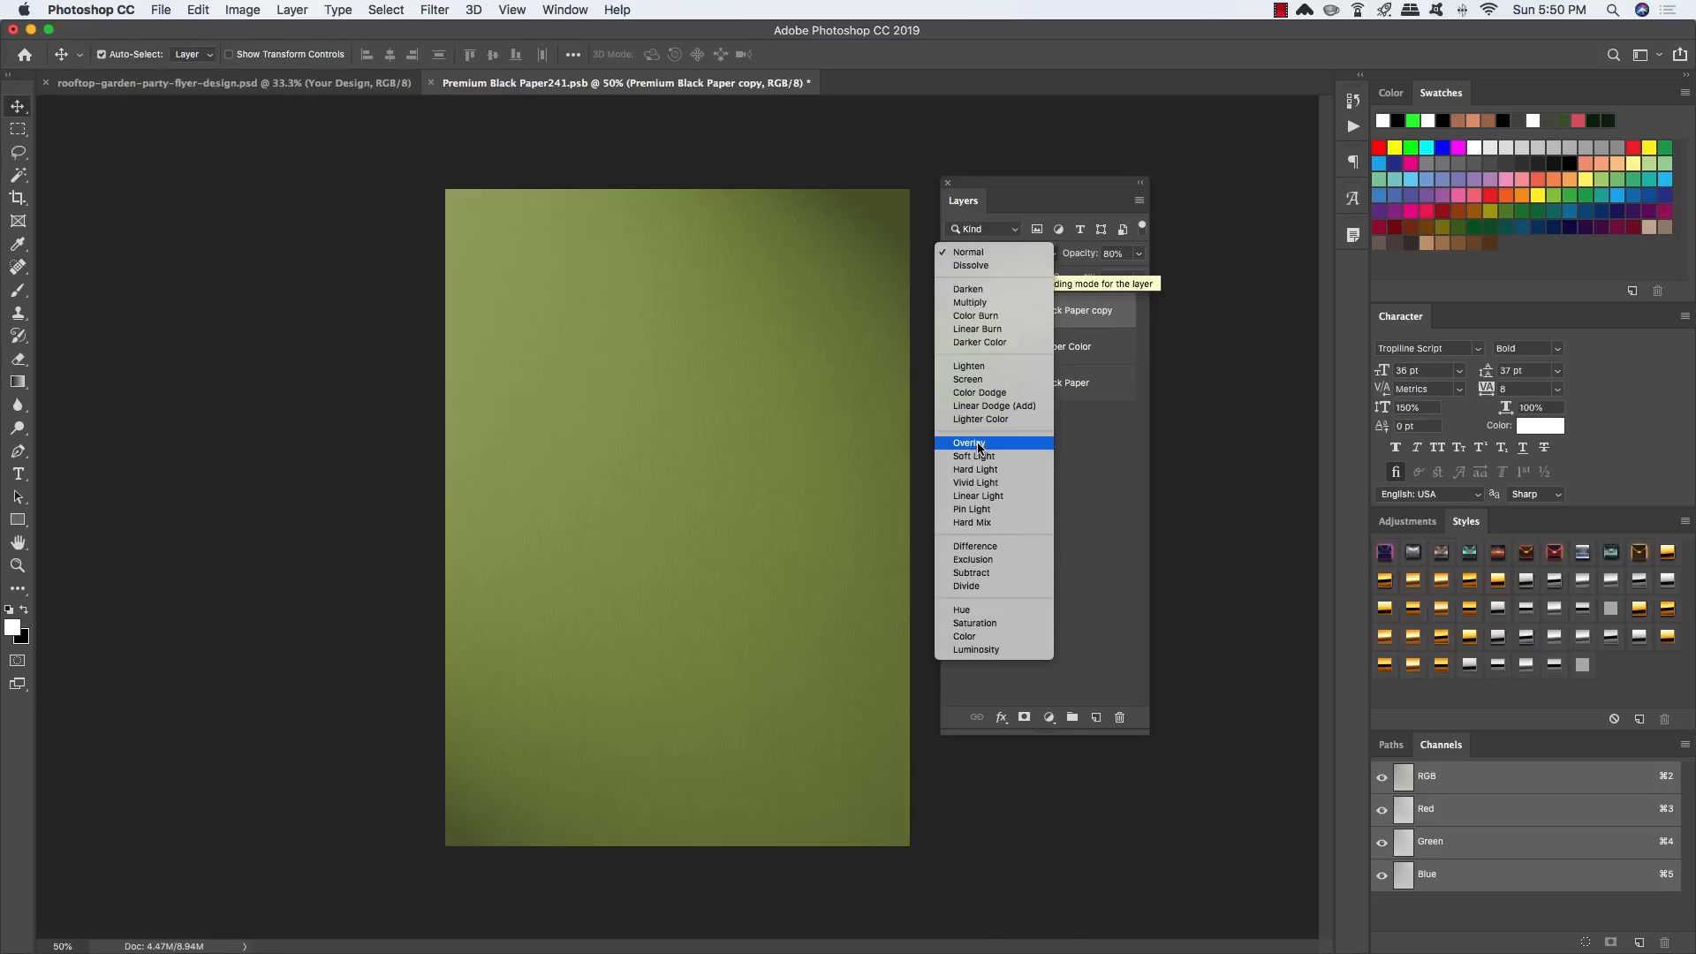
click(979, 445)
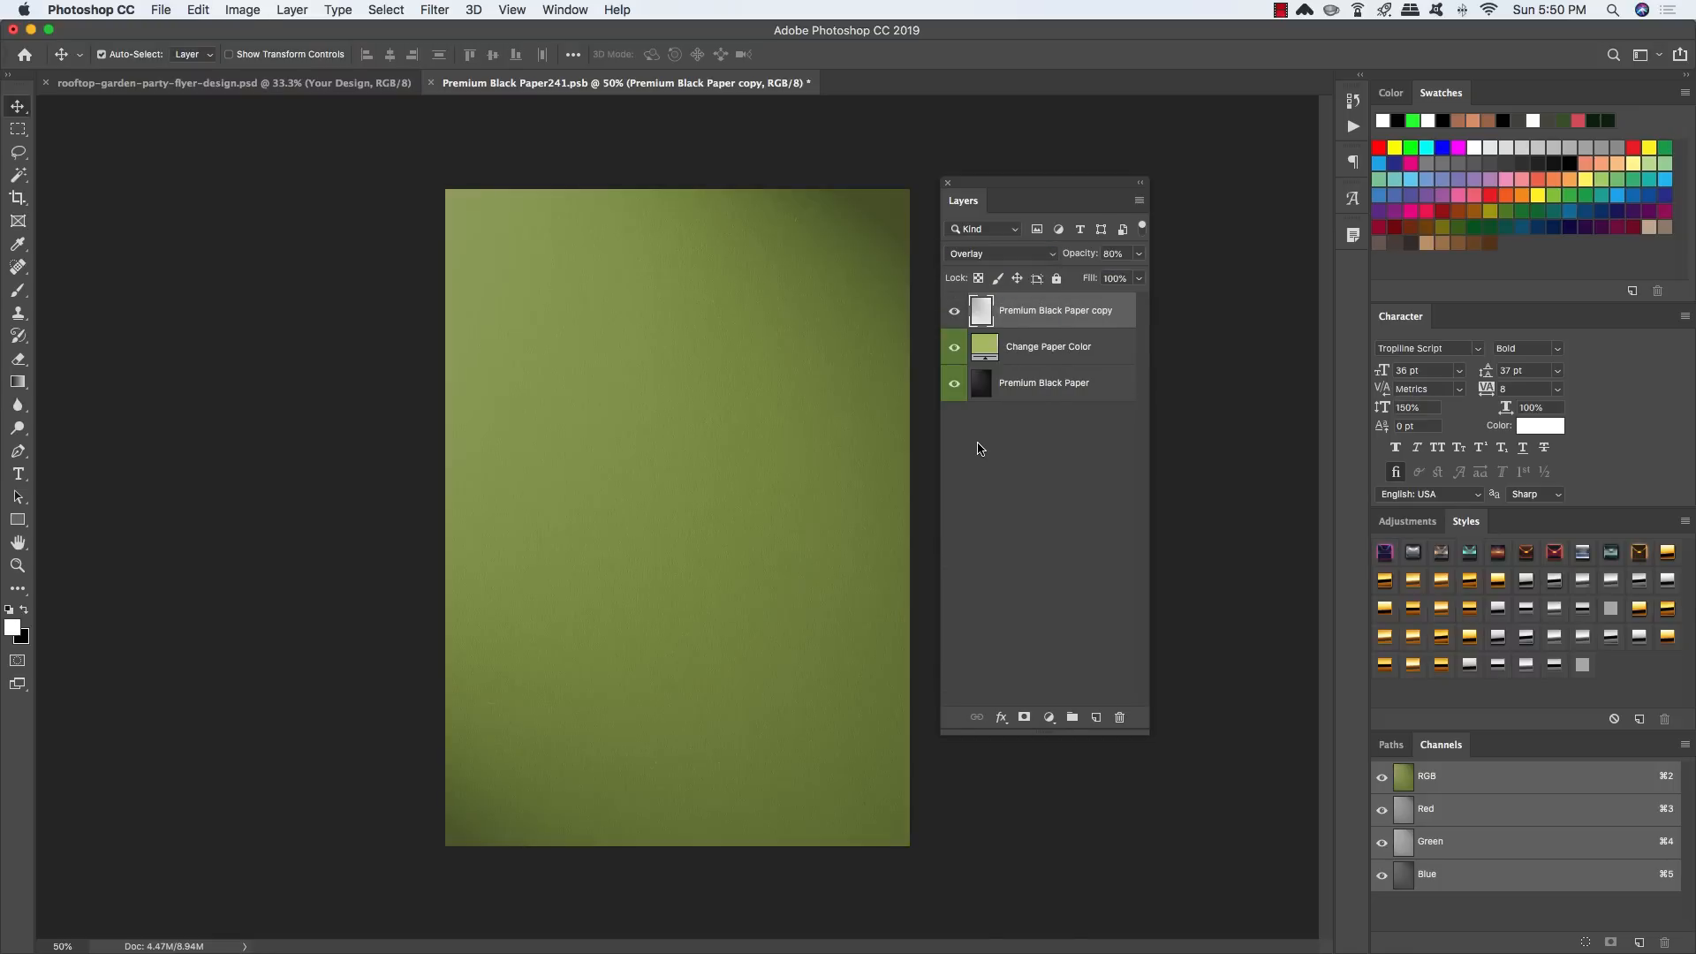
key(5)
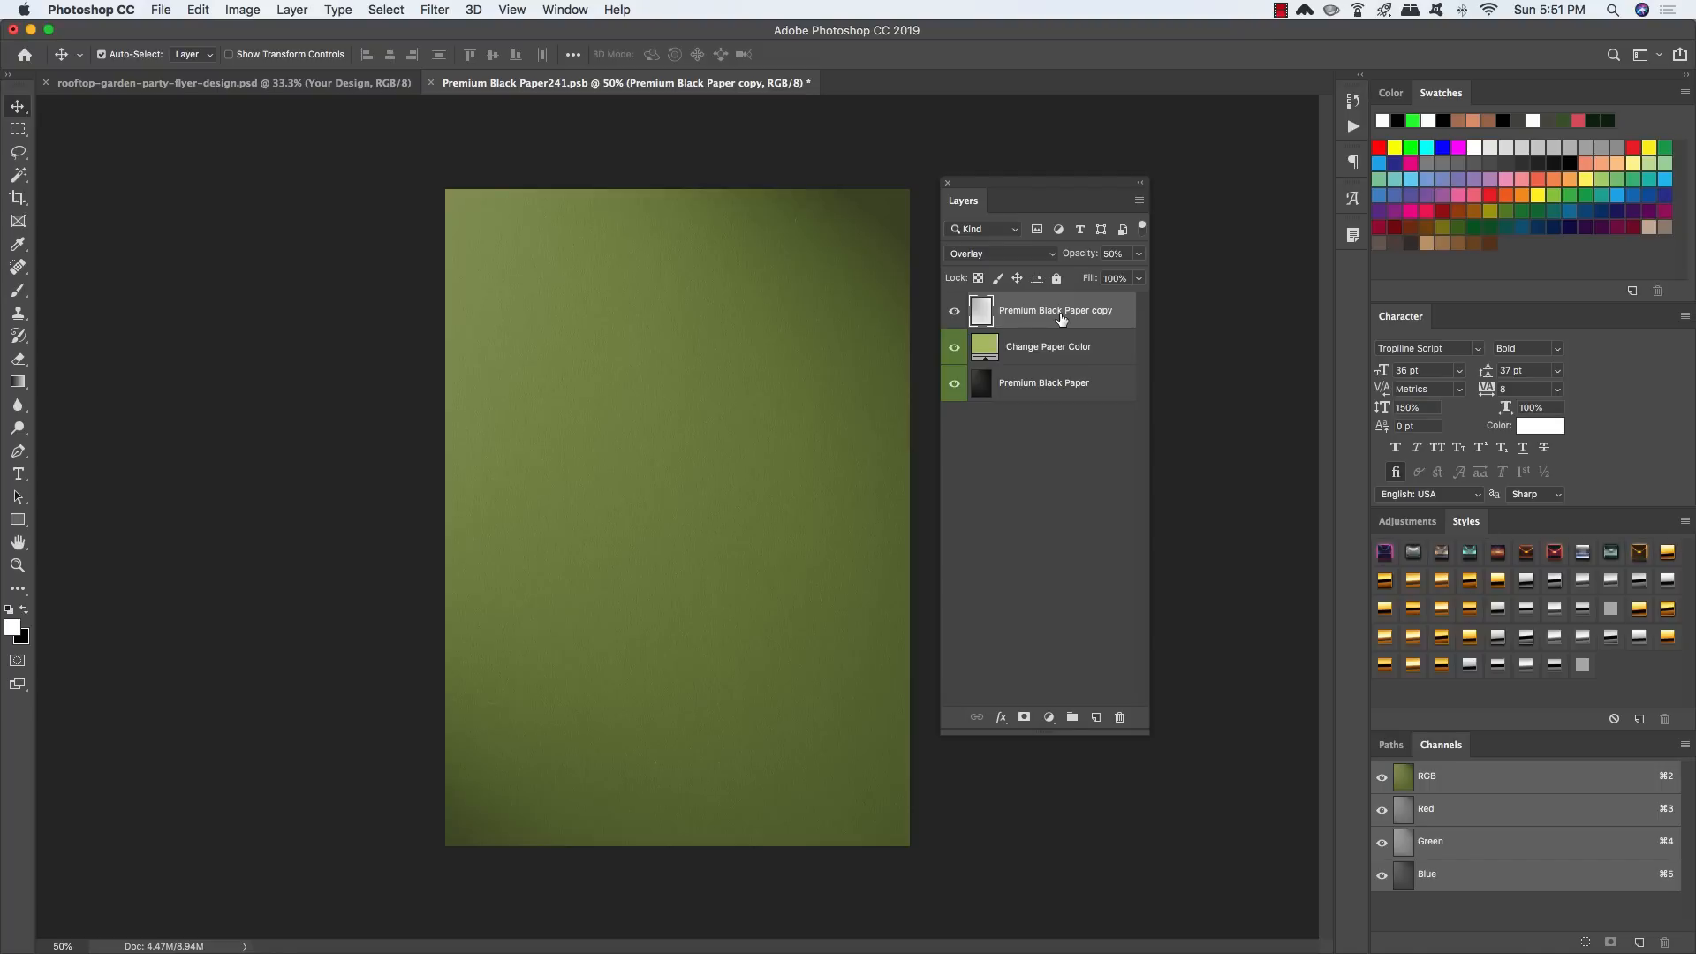
Step: Add a Hue/Saturation adjustment layer above the paper copy with Hue -35 and Saturation -31
click(1050, 718)
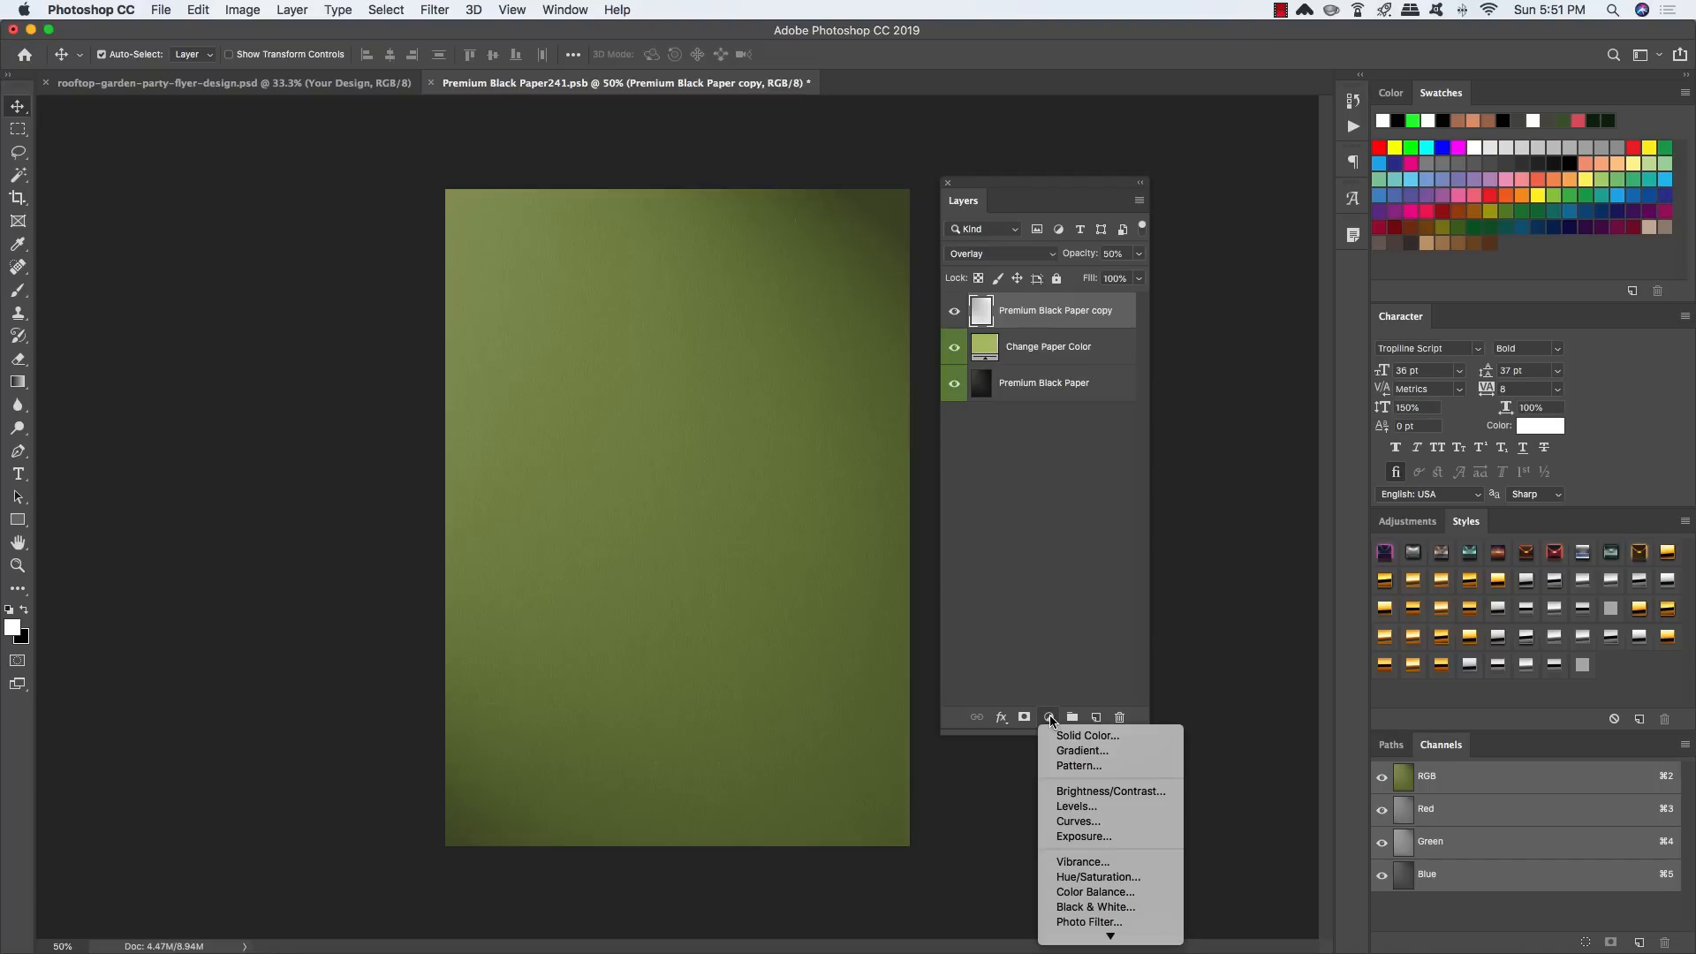
click(1087, 877)
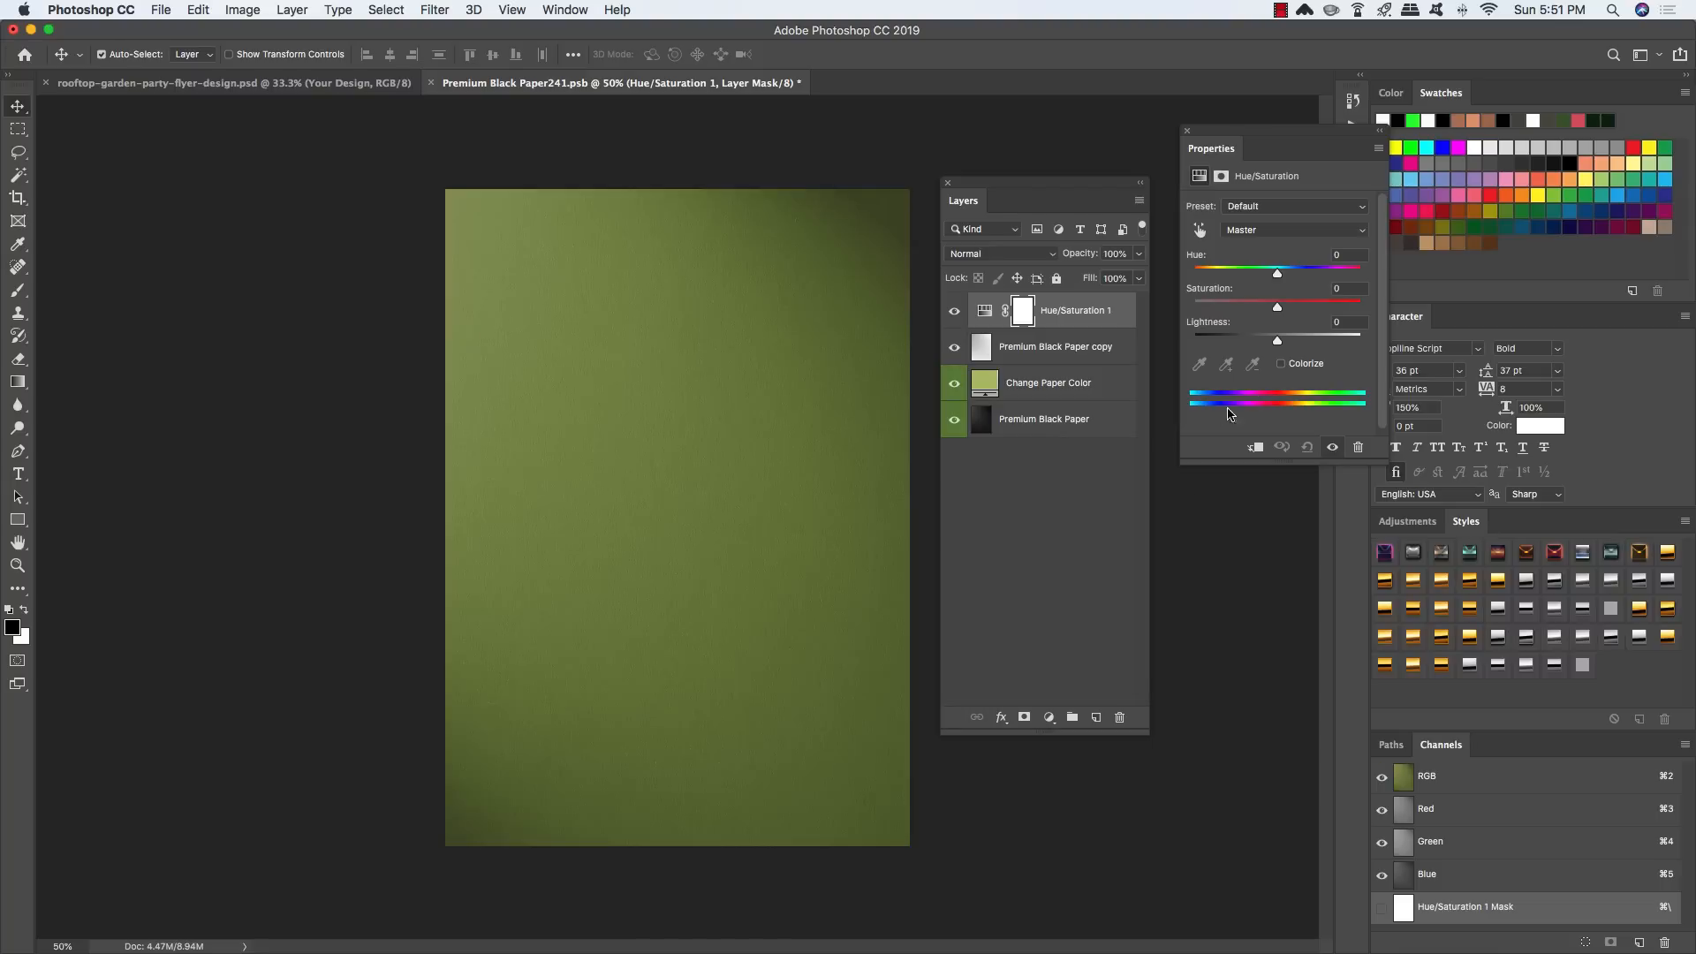
drag(1278, 274, 1251, 310)
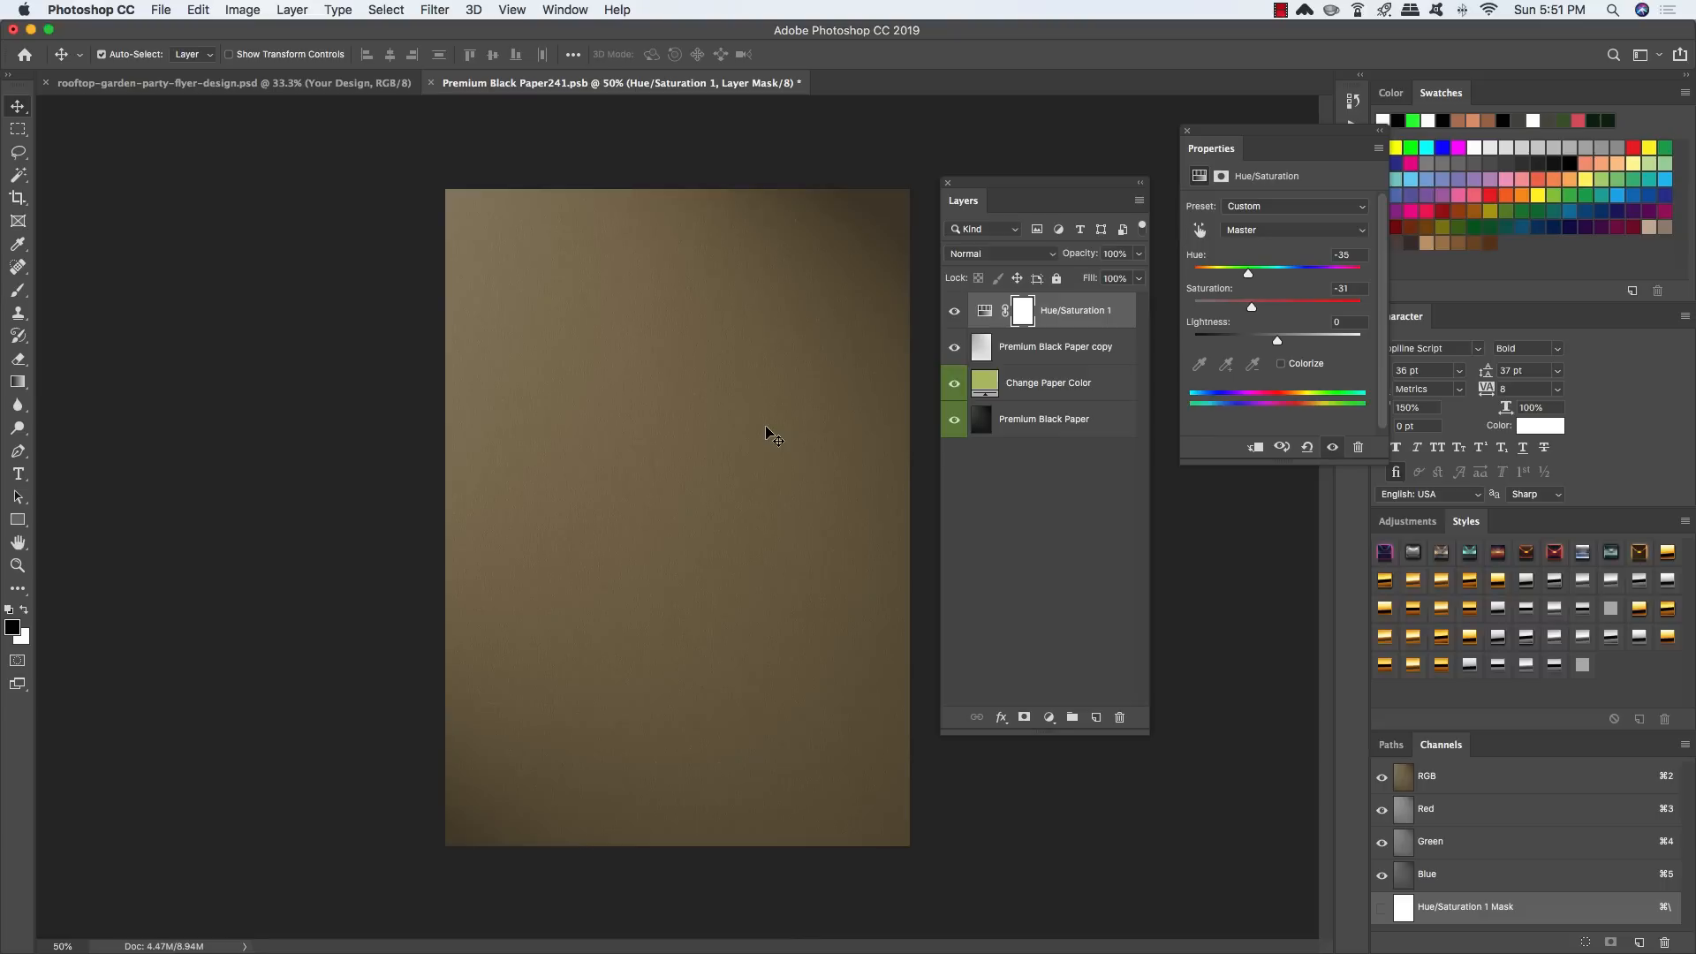
Step: Duplicate the Hue/Saturation adjustment and set the copy to Hue +150, Saturation +51 and Lightness -12
key(super+j)
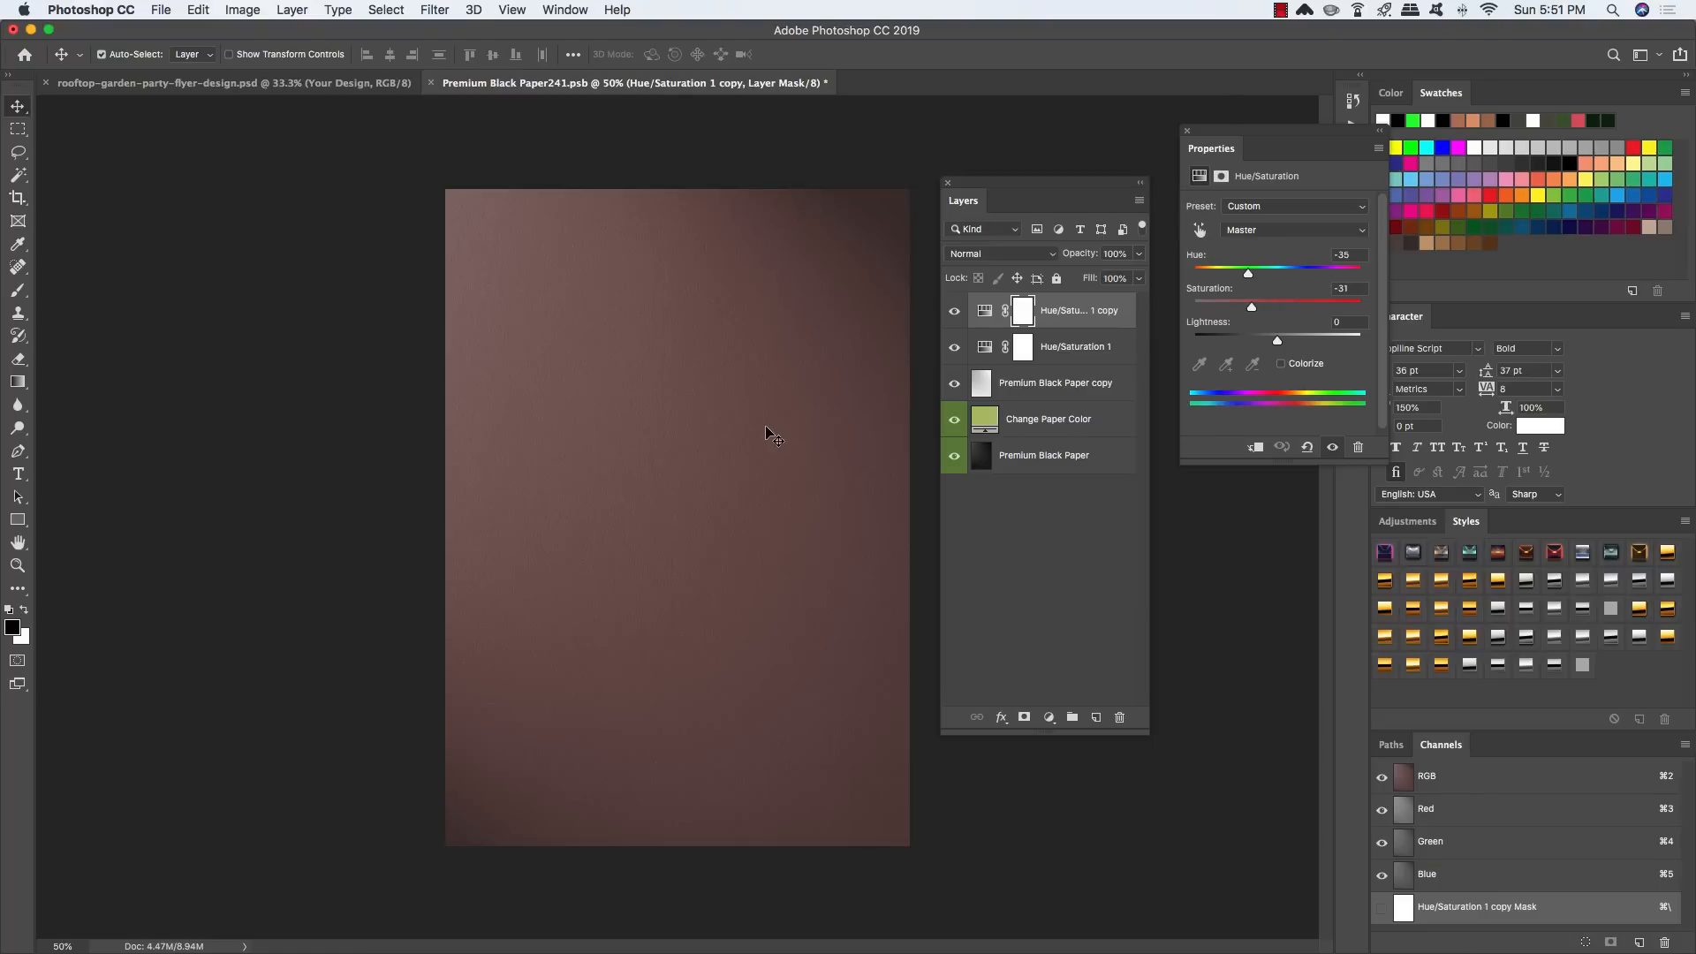
drag(1248, 273, 1353, 277)
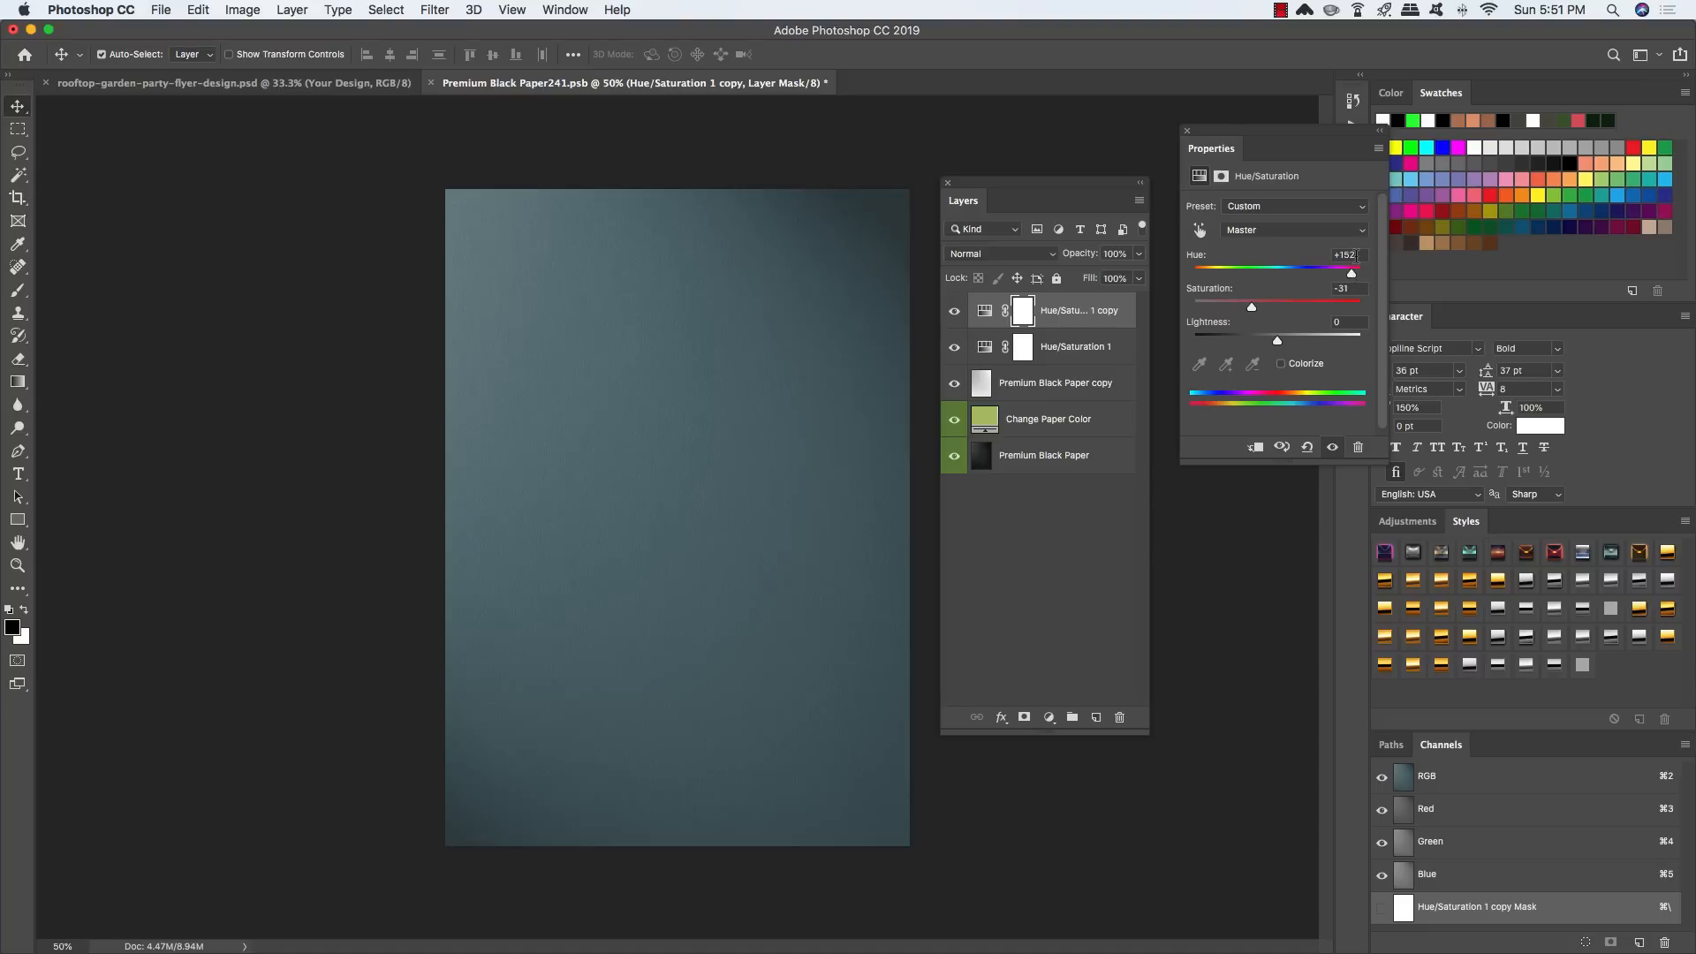
double_click(1351, 254)
text(150)
key(Tab)
text(51)
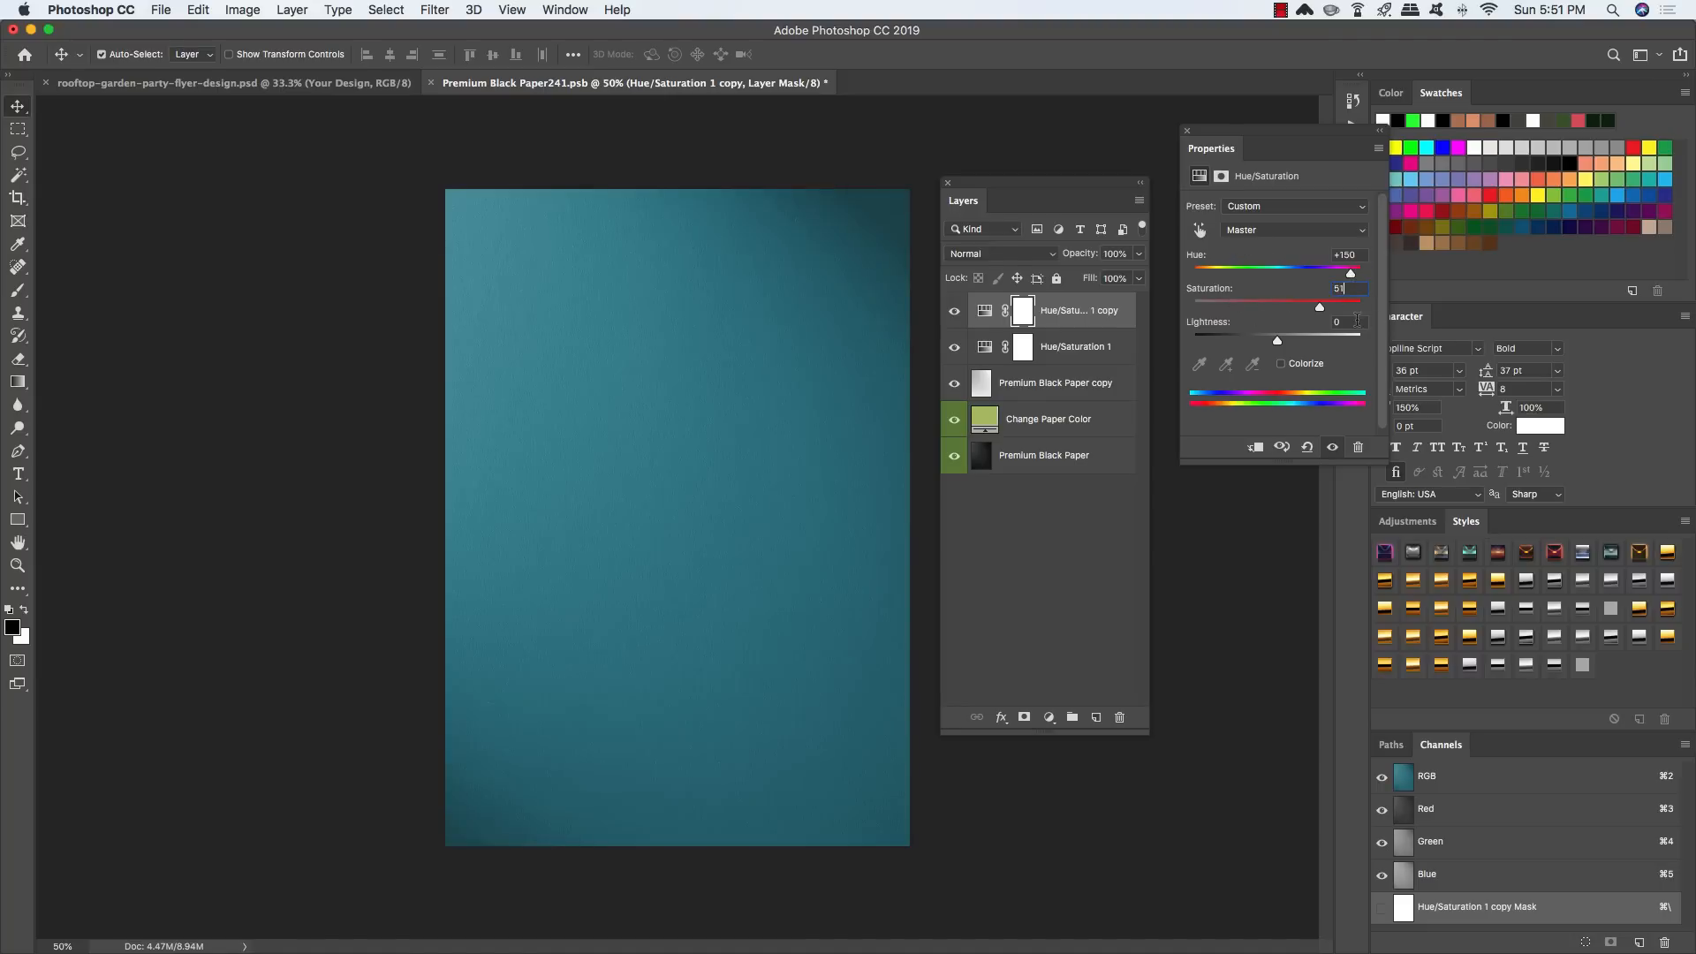
key(Tab)
drag(1278, 344, 1267, 344)
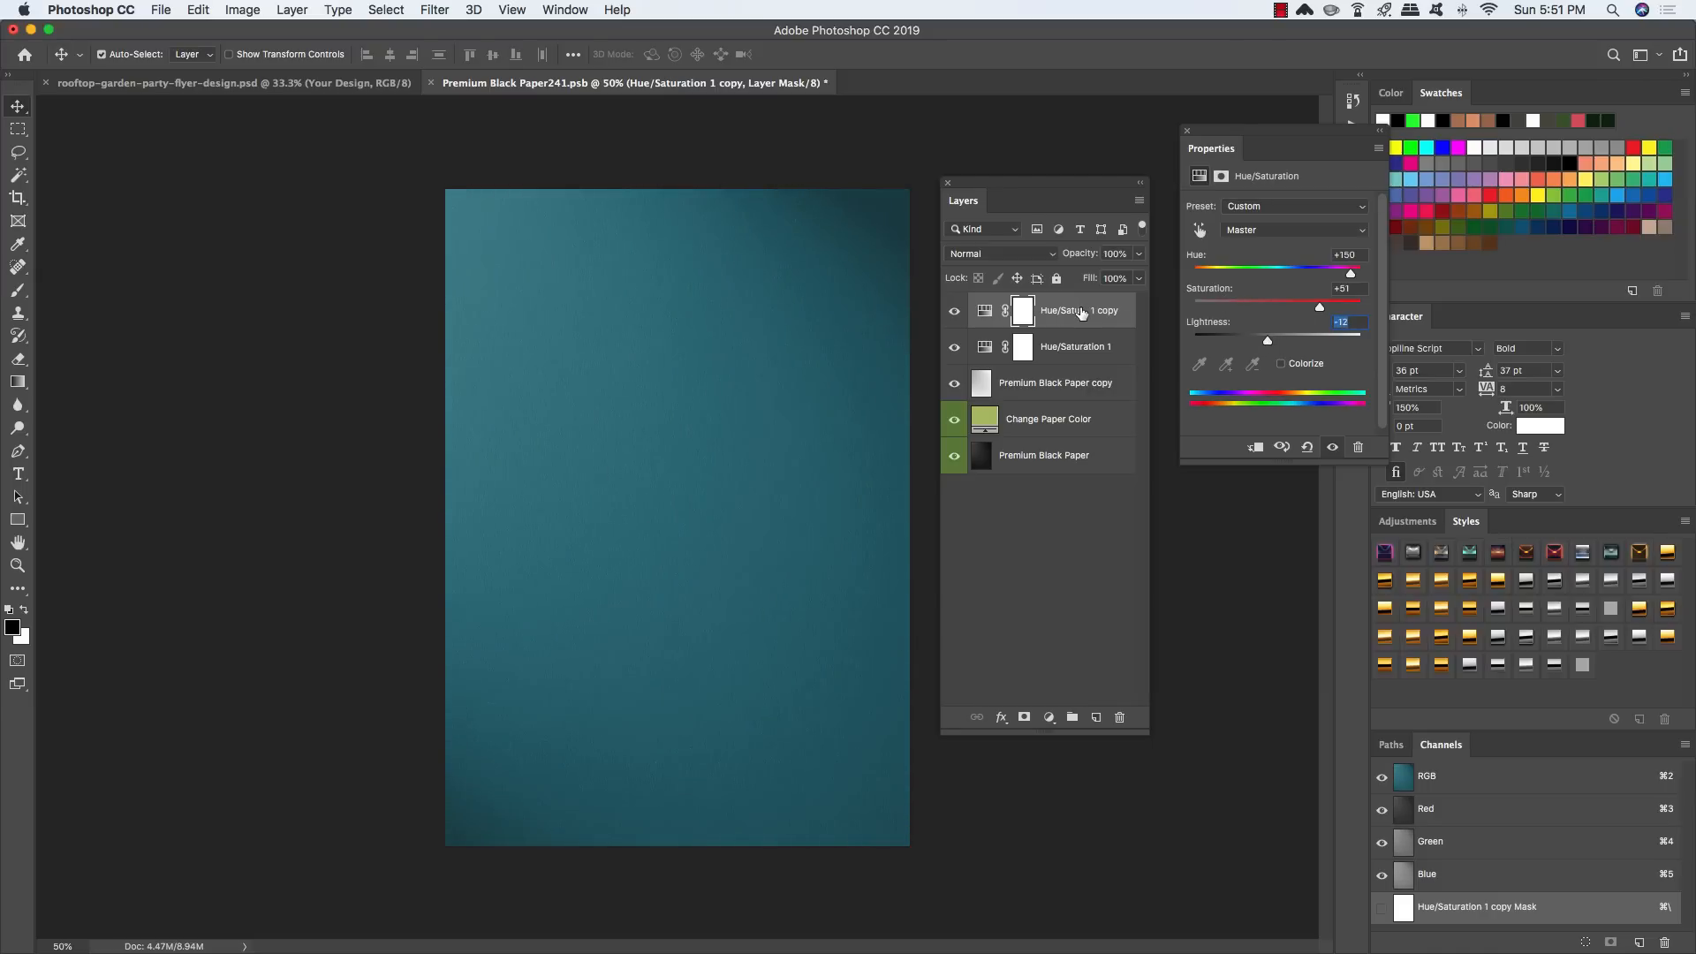
Step: Add a Curves adjustment layer on top with a midpoint at Input 117 and Output 127
click(1048, 717)
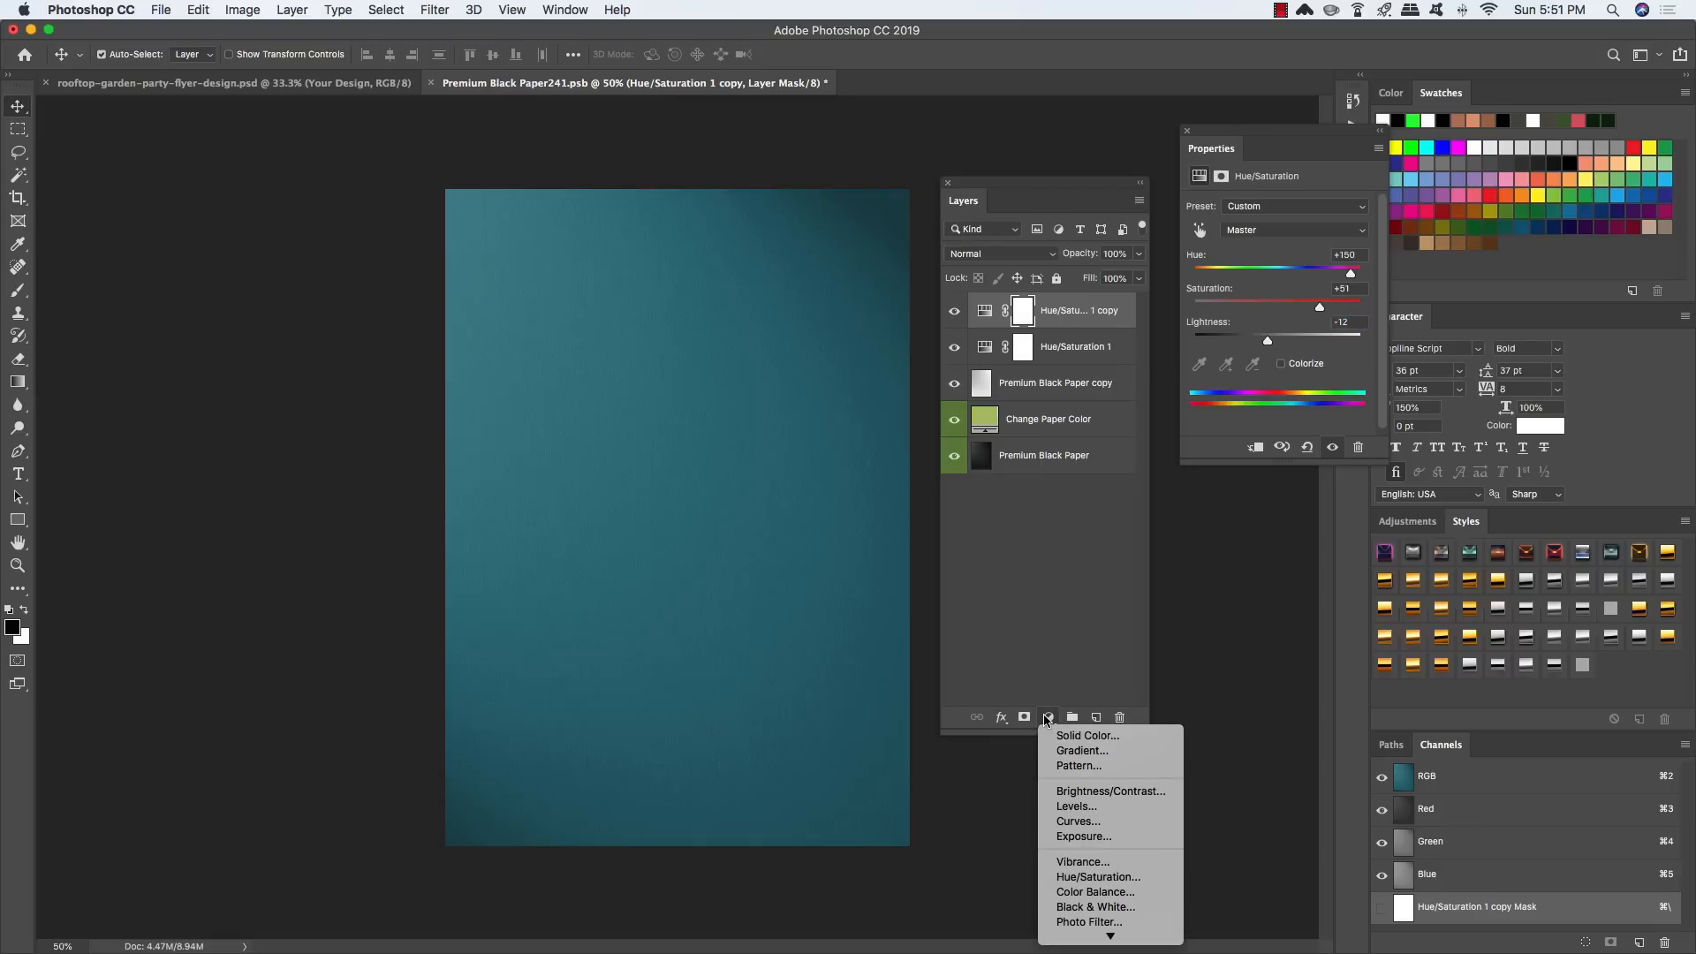
click(1079, 821)
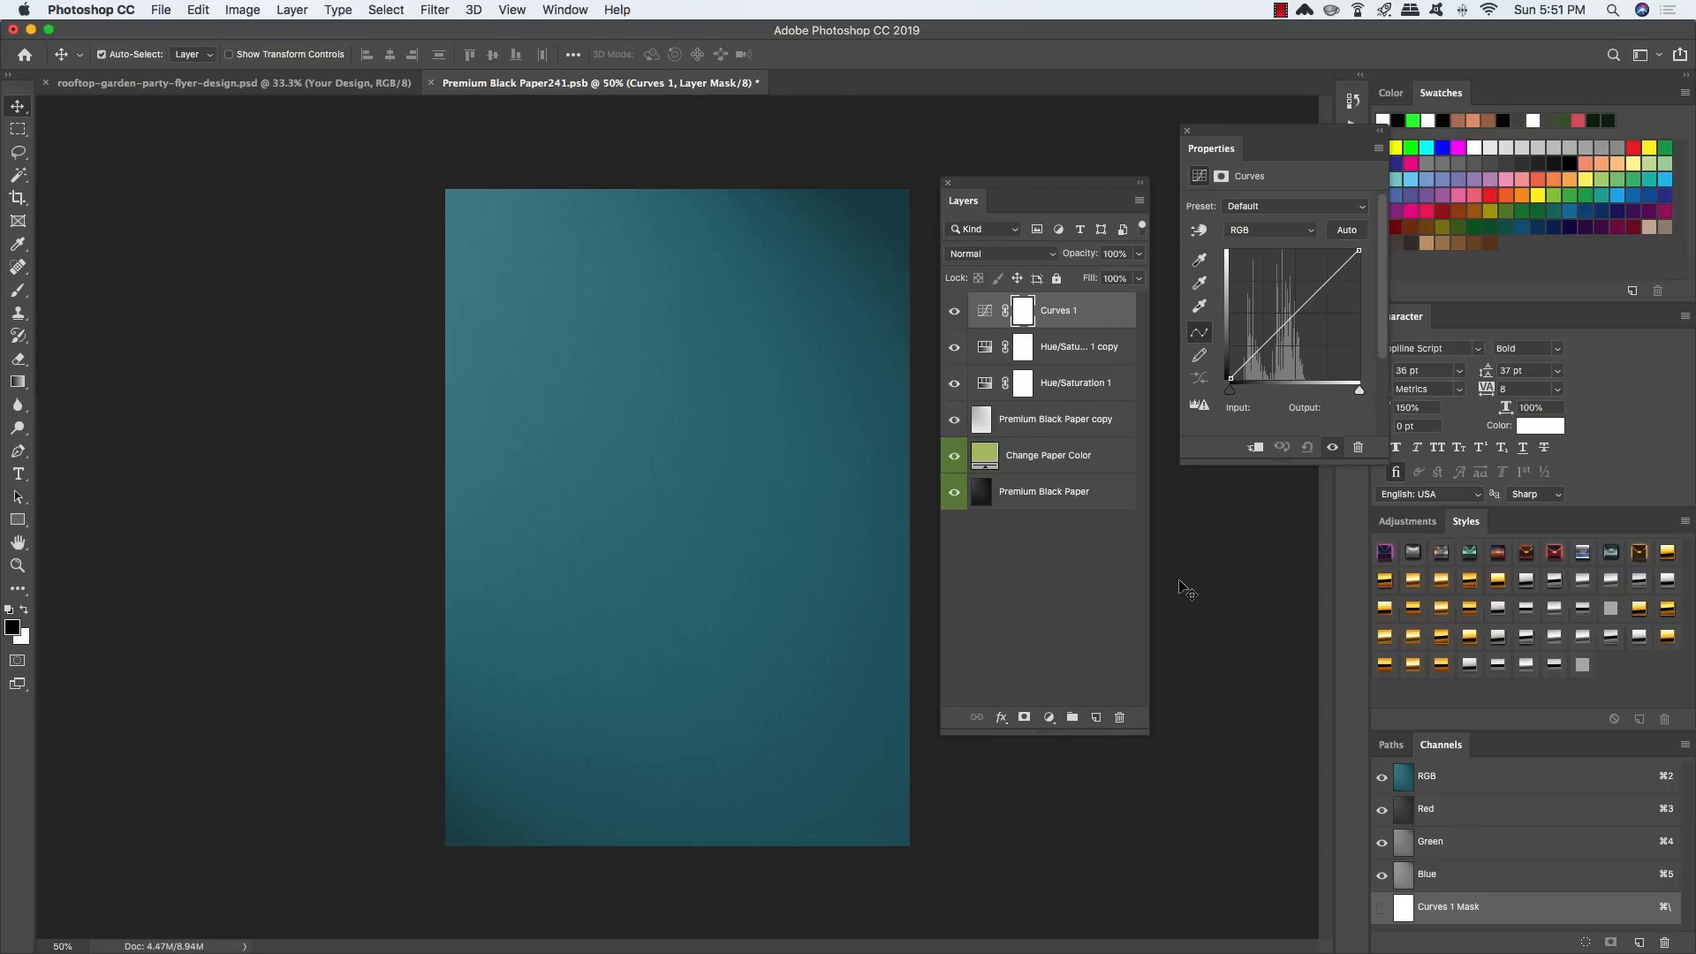
drag(1215, 130, 1186, 176)
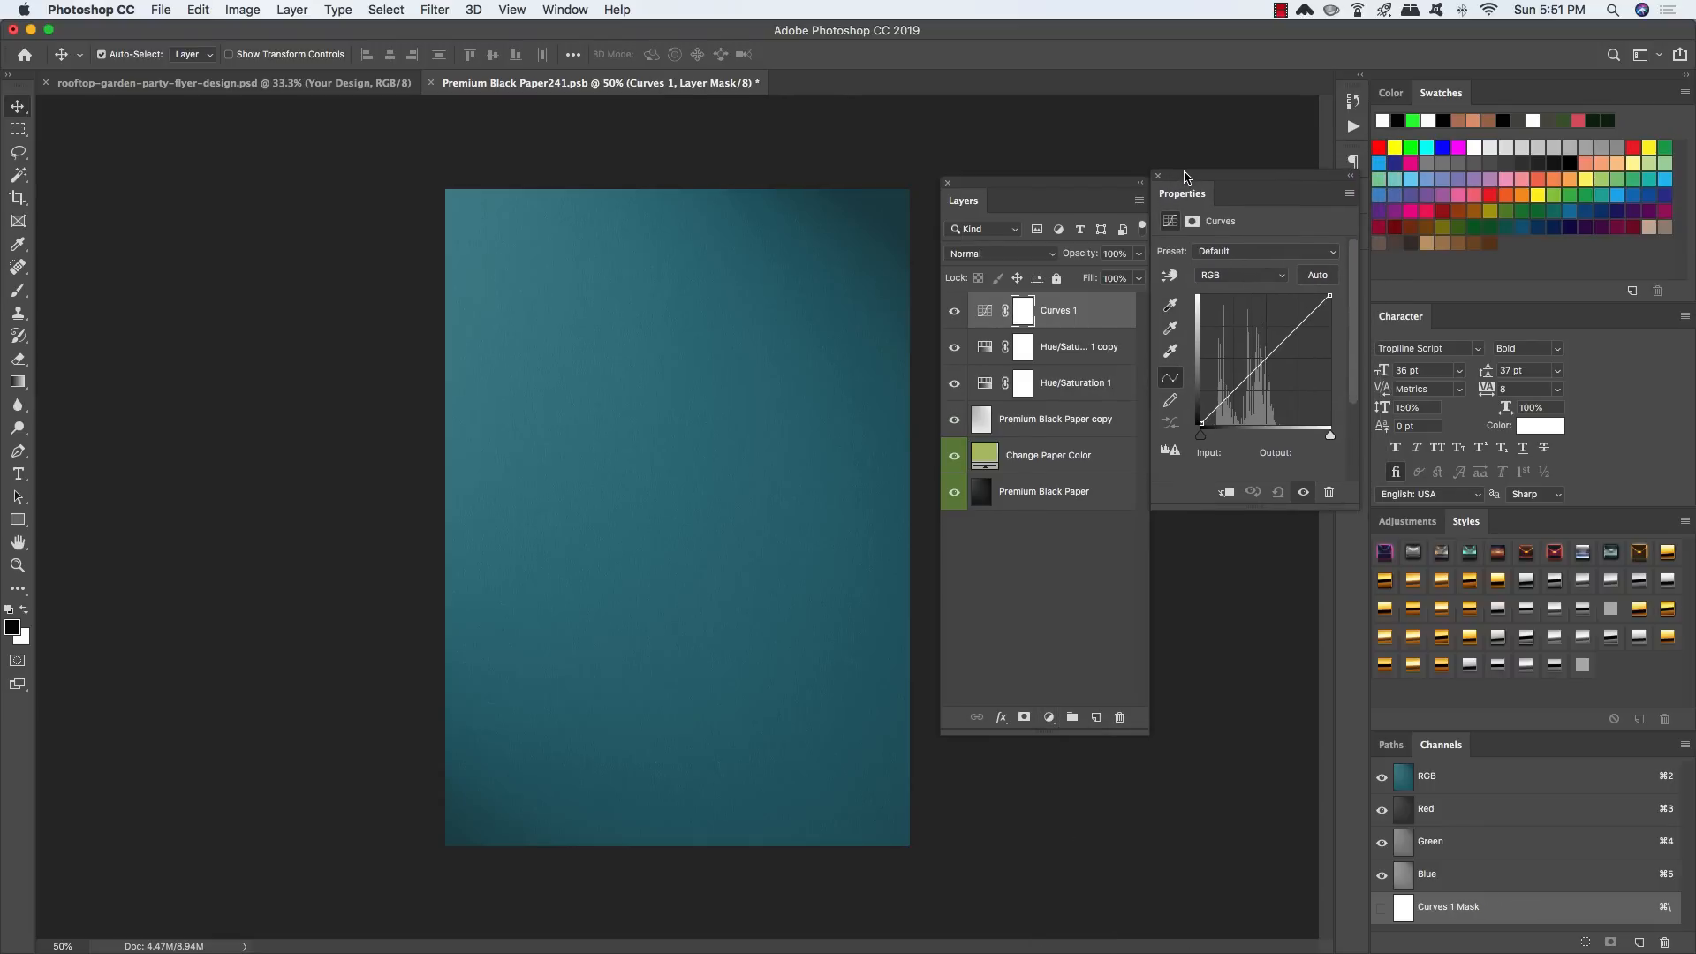
click(1264, 359)
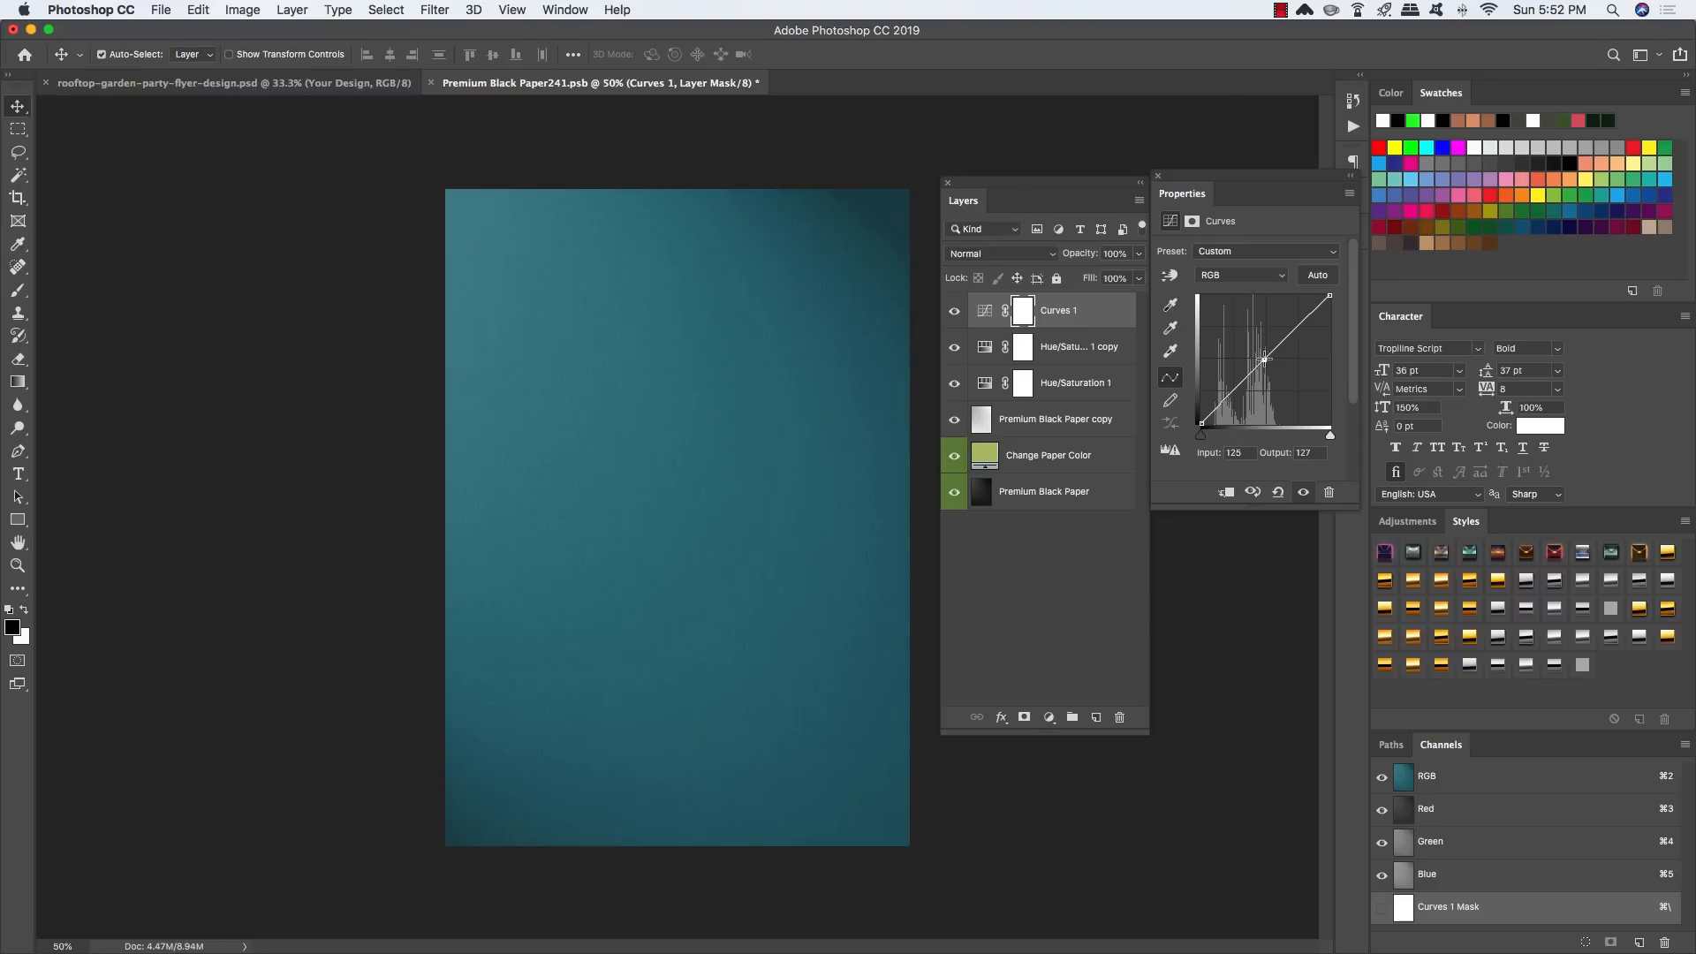
double_click(1235, 452)
text(117)
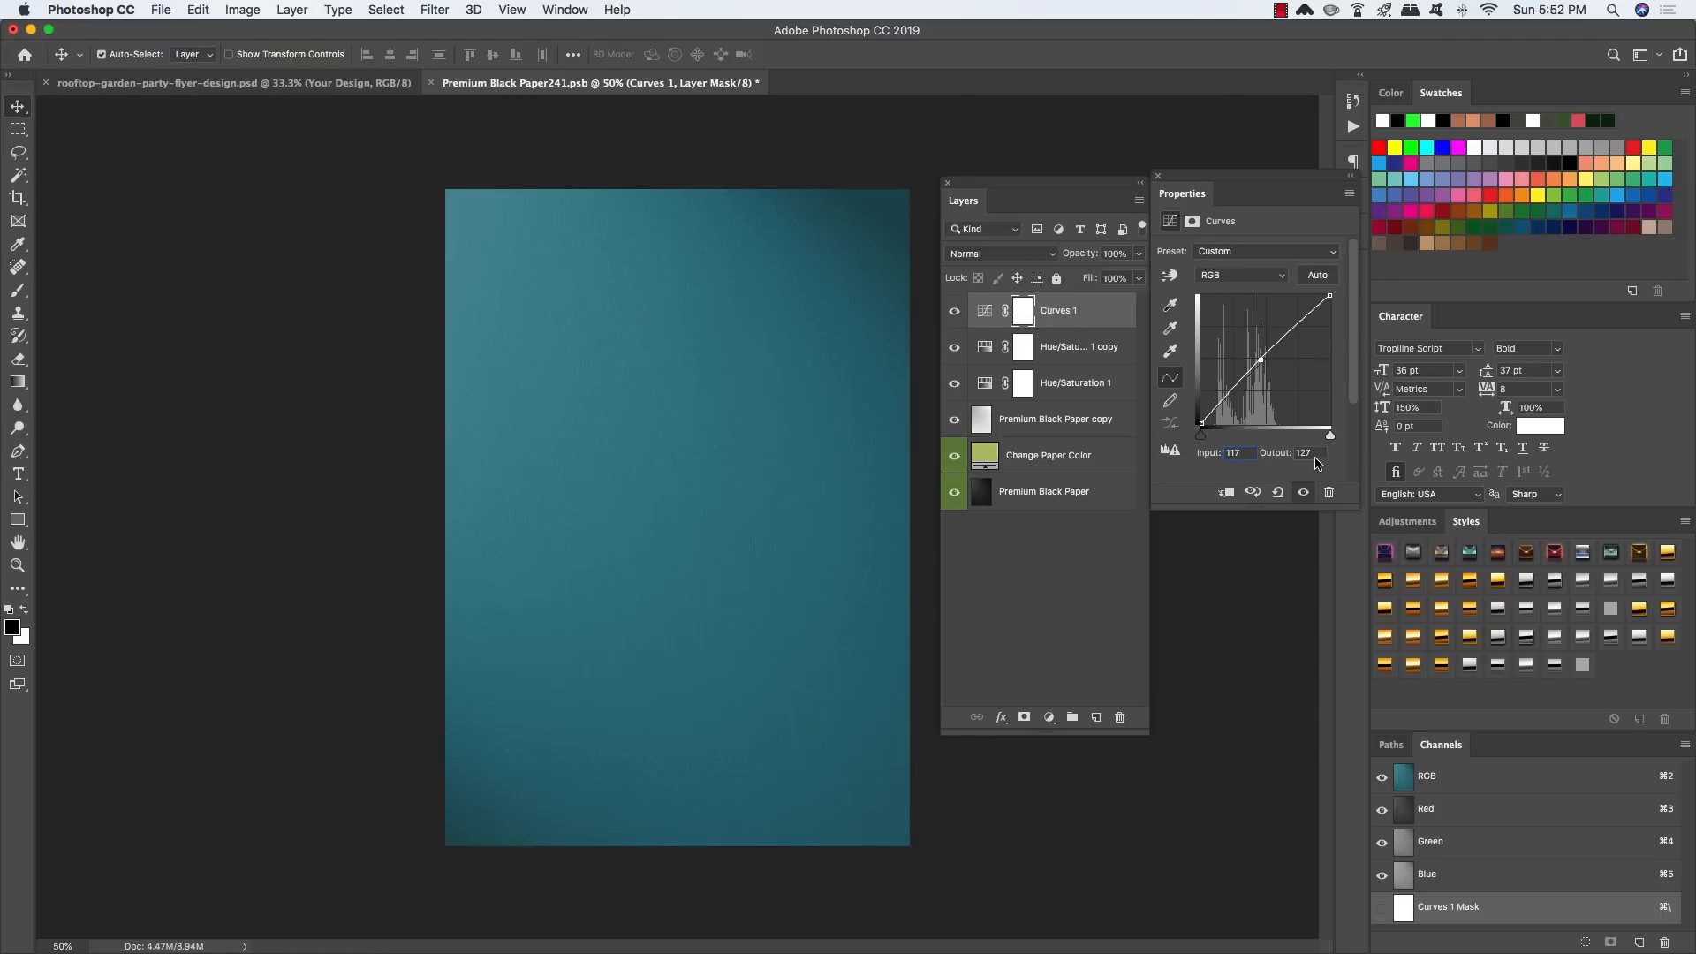
key(Tab)
text(127)
click(1114, 312)
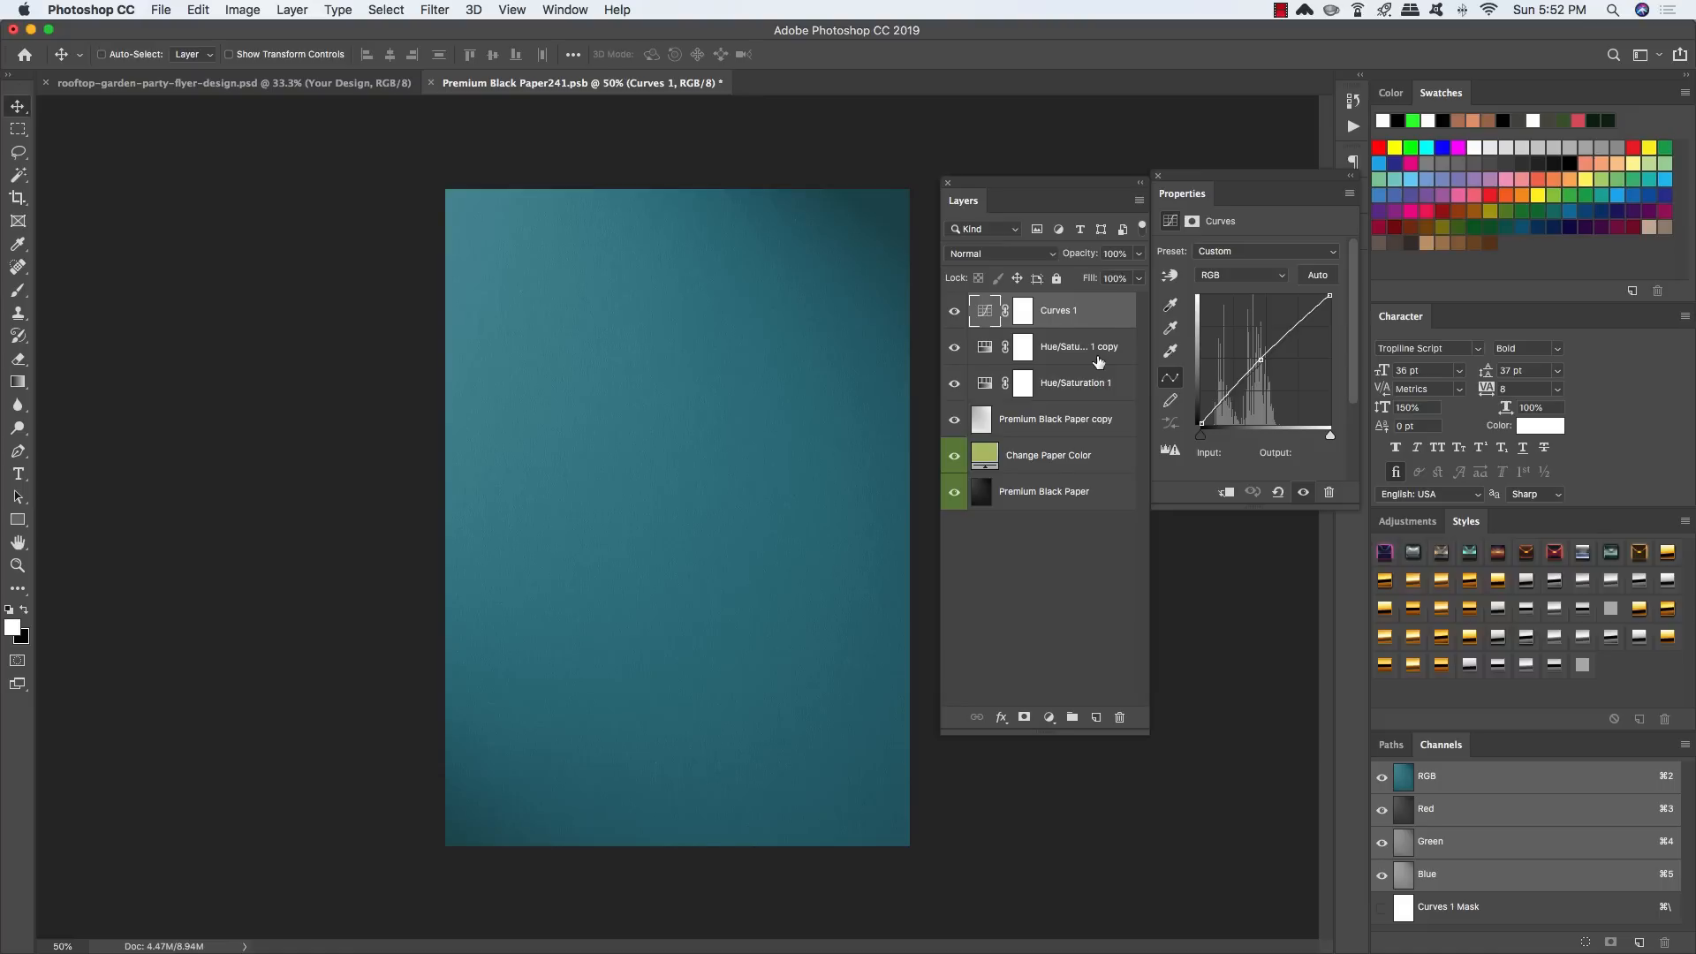
Step: Duplicate the Curves adjustment and set the copy's midpoint to Input 133 and Output 123
key(super+j)
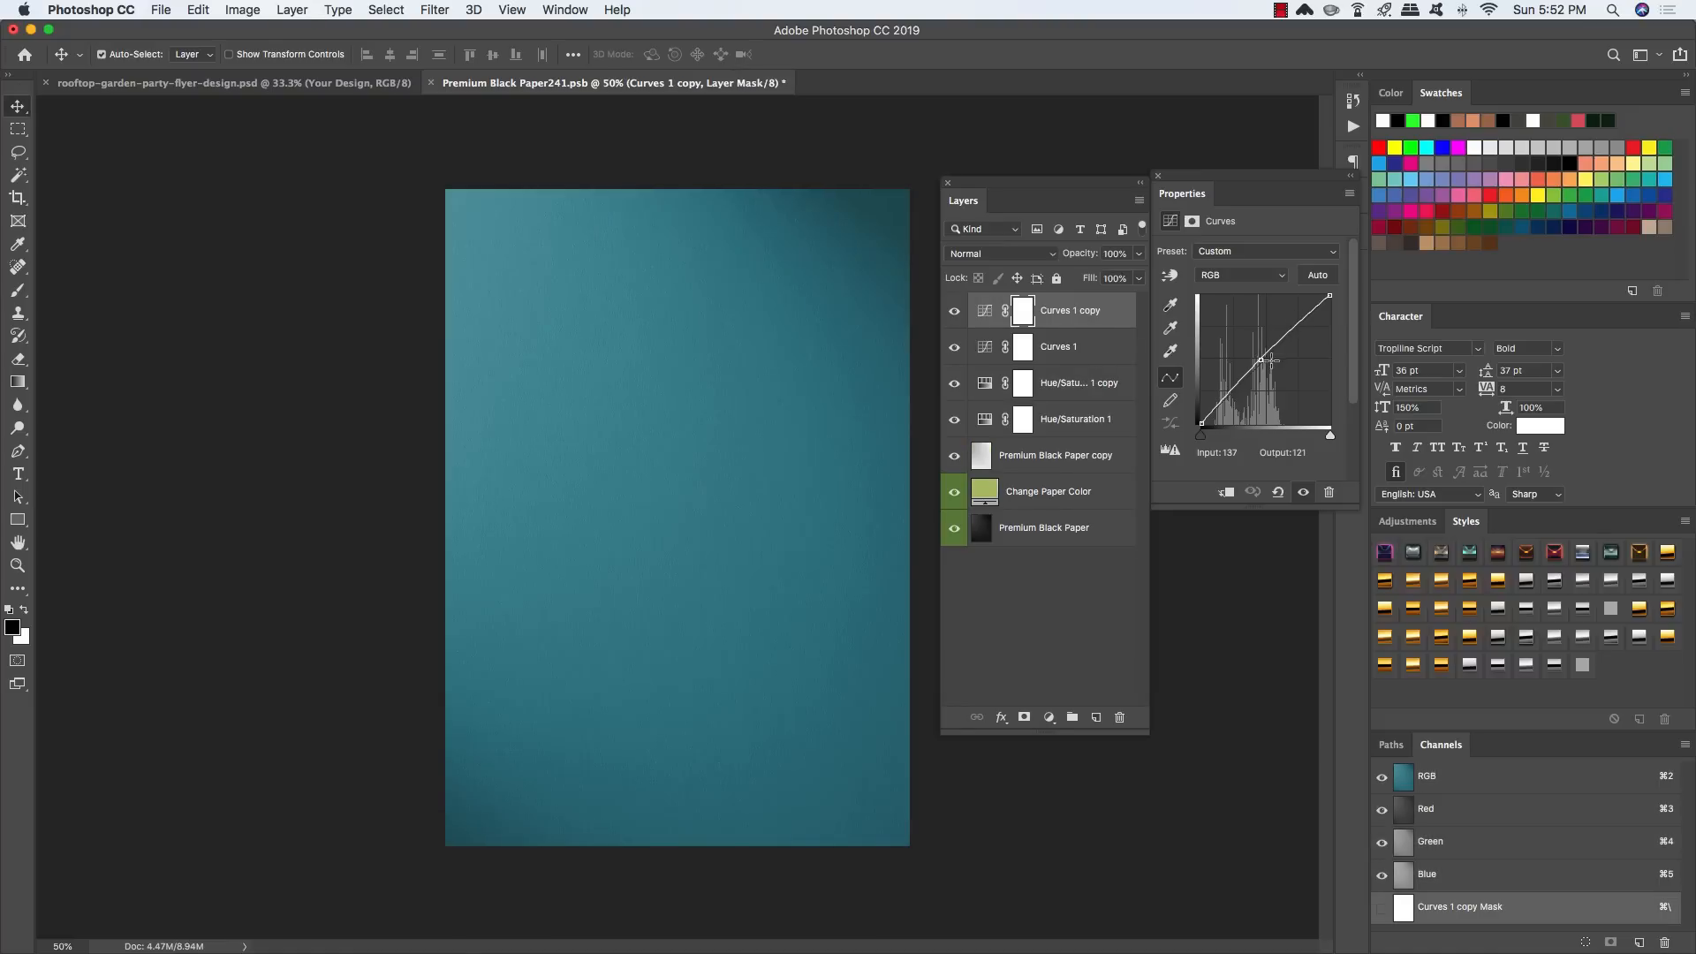
click(1262, 359)
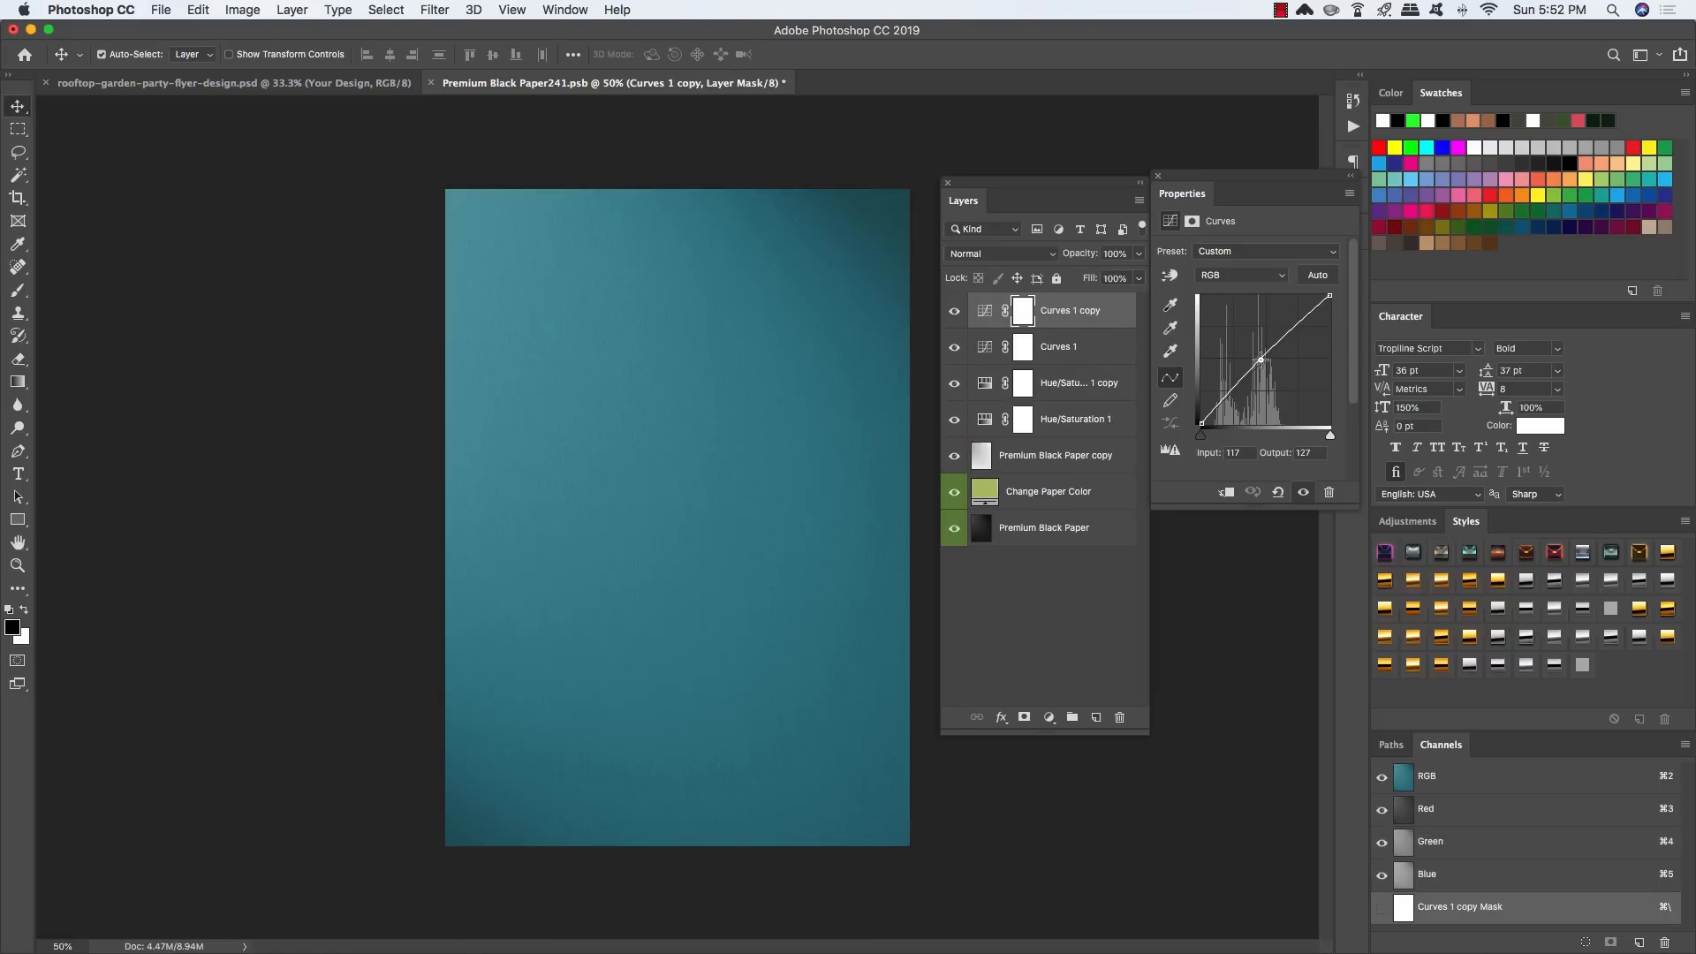
click(1233, 453)
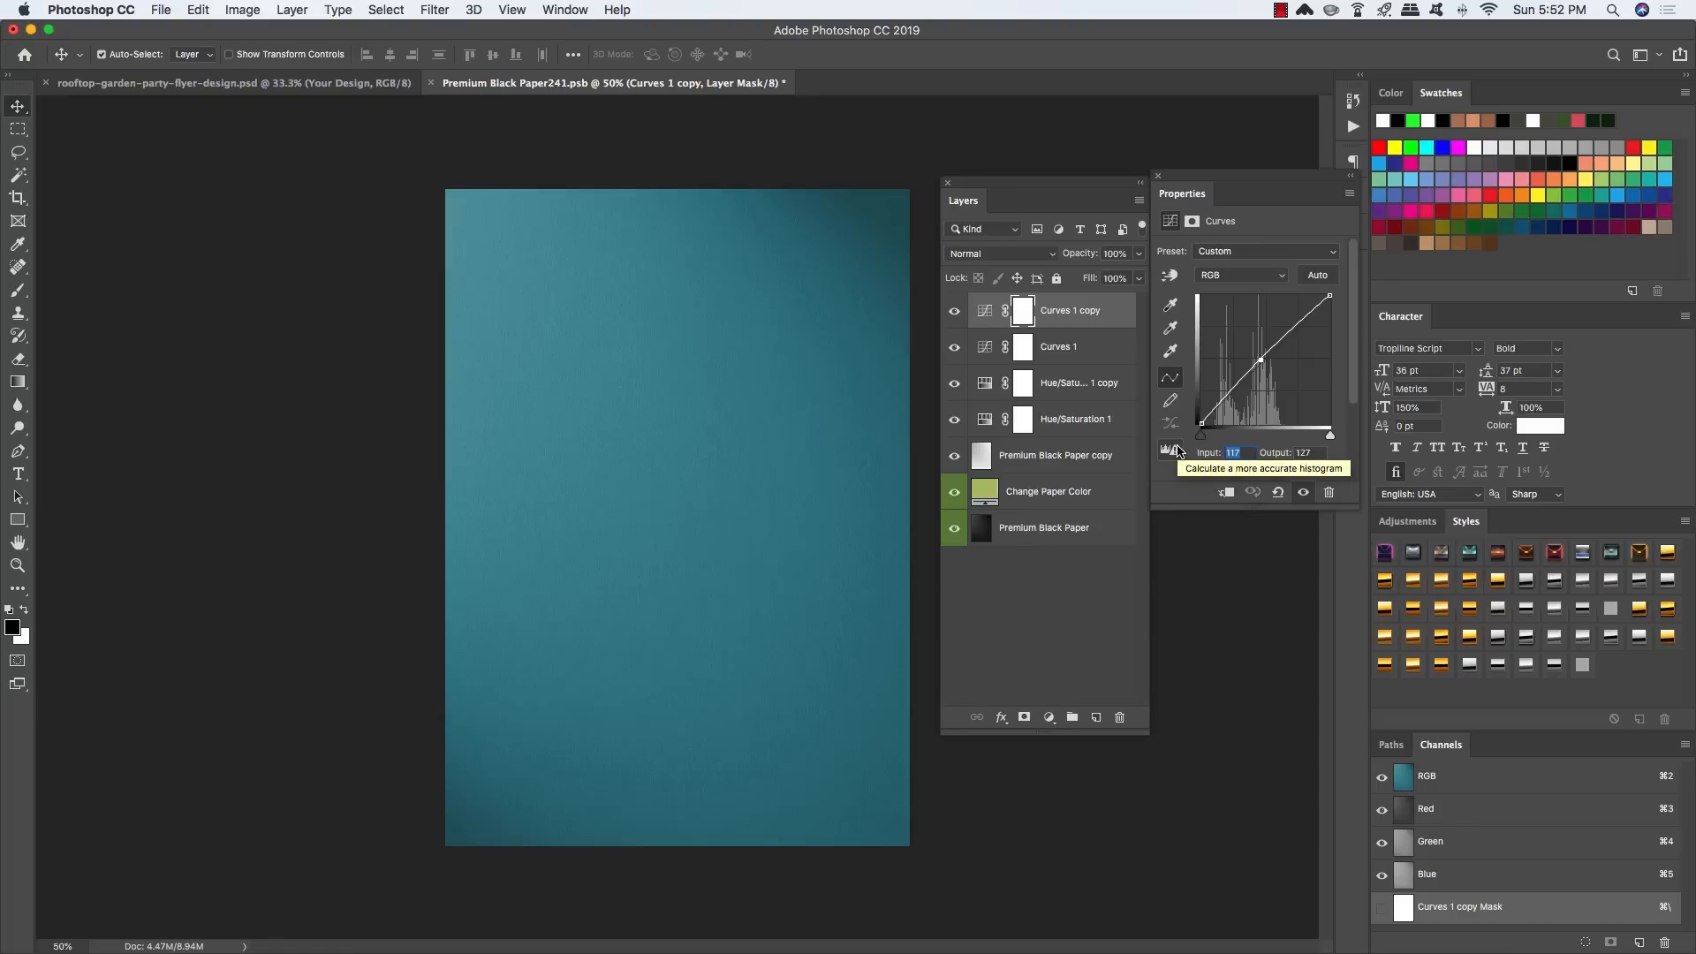
text(133)
key(Tab)
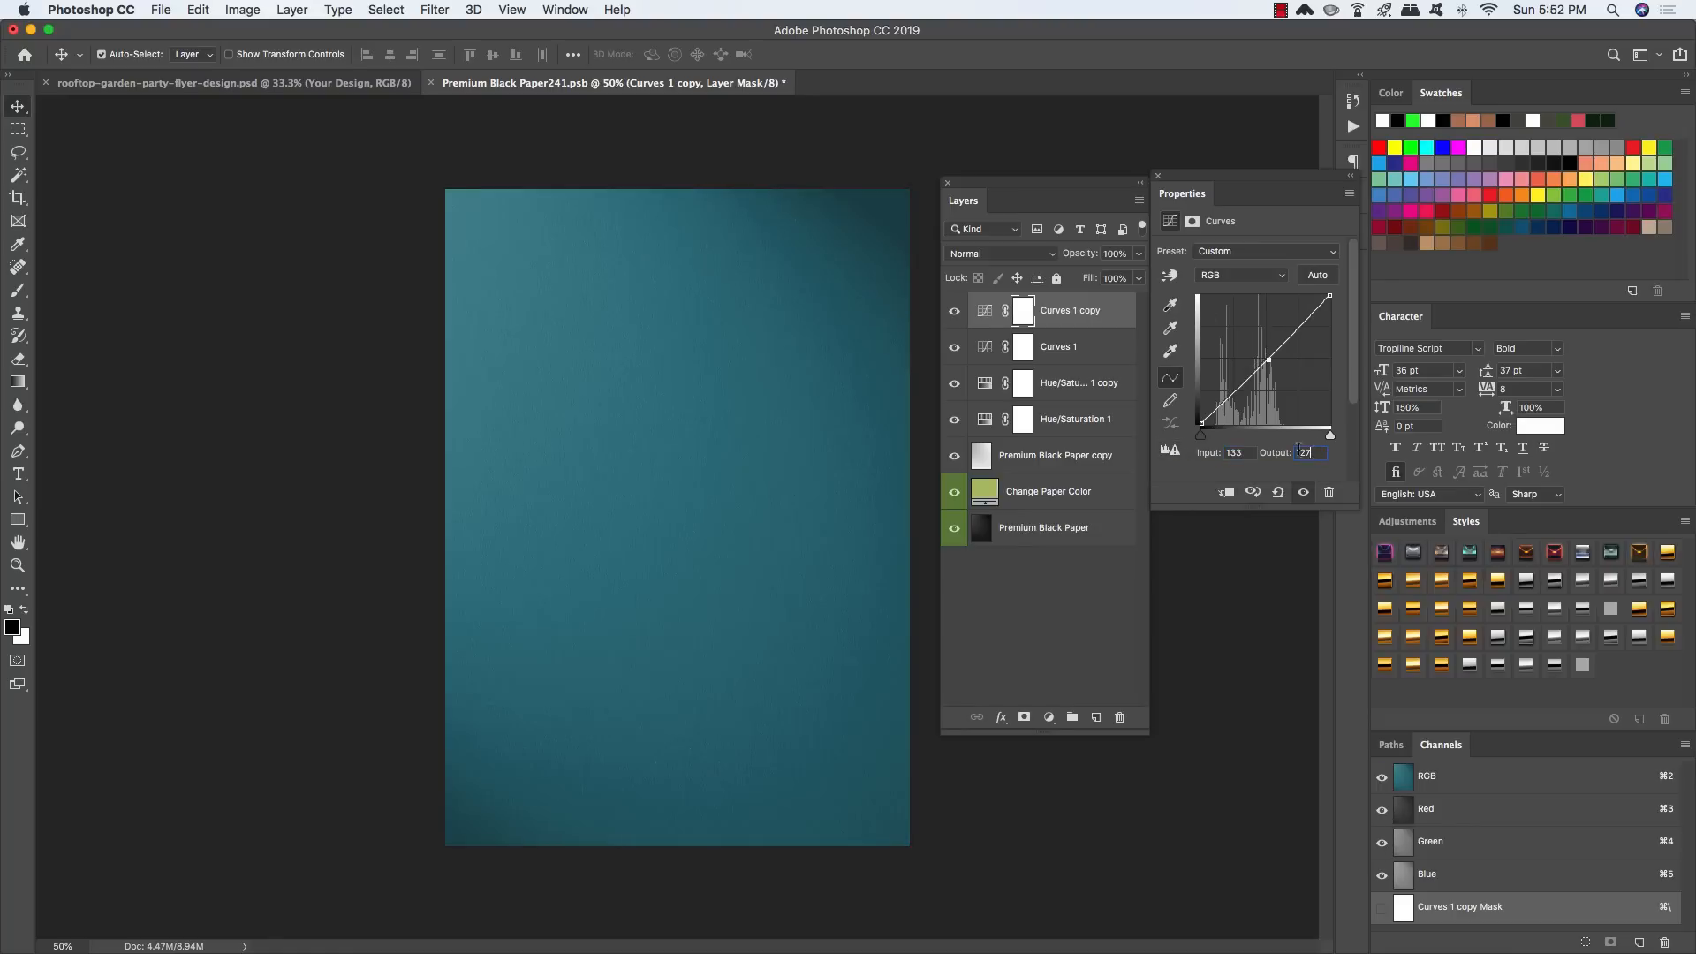
text(123)
key(Return)
click(1117, 316)
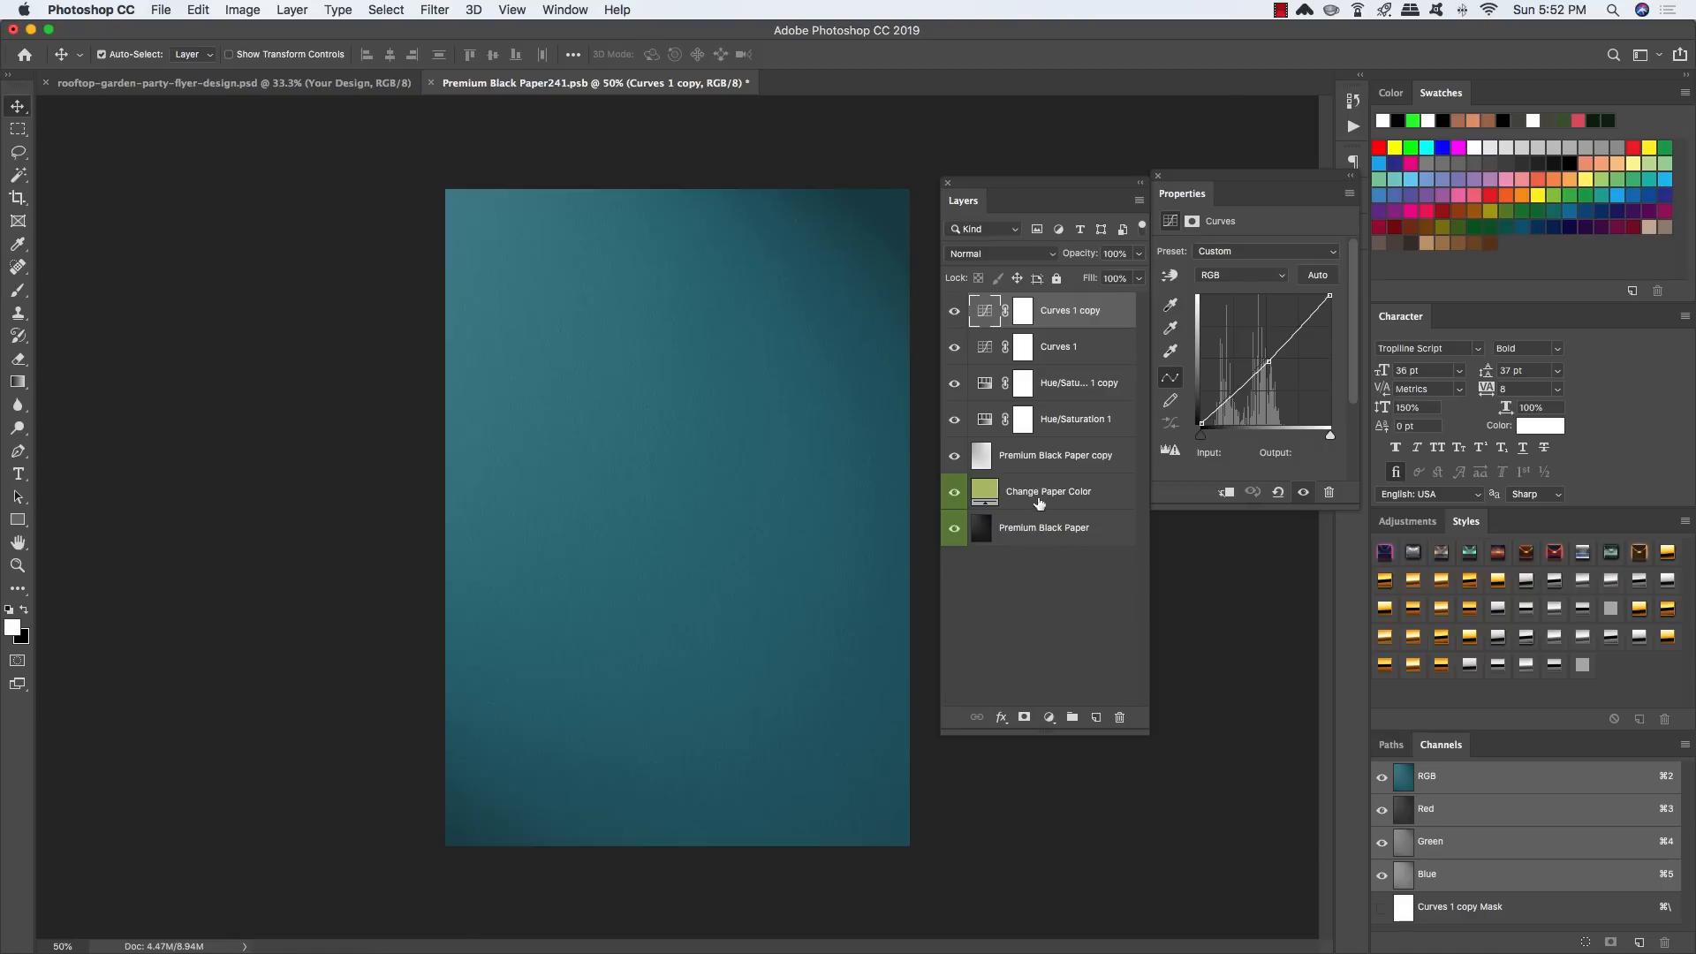
Step: On a new layer above the paper copy, draw a white-to-transparent radial gradient about 2 in across, slightly above the canvas centre
click(1103, 459)
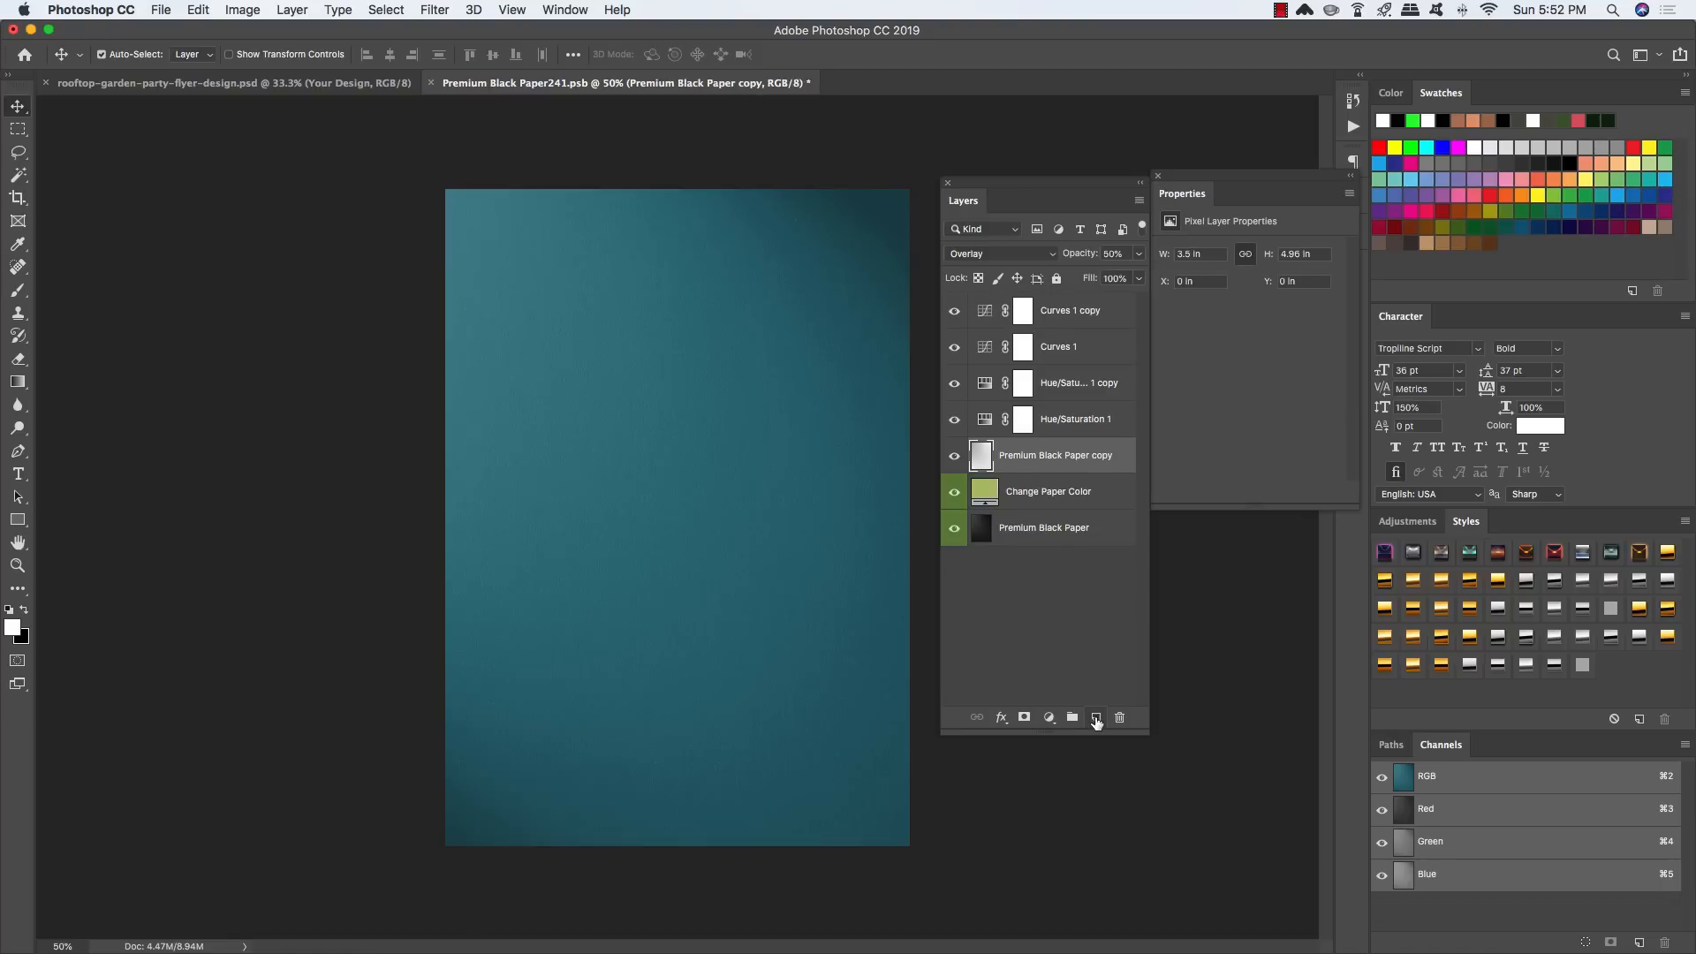
click(1095, 717)
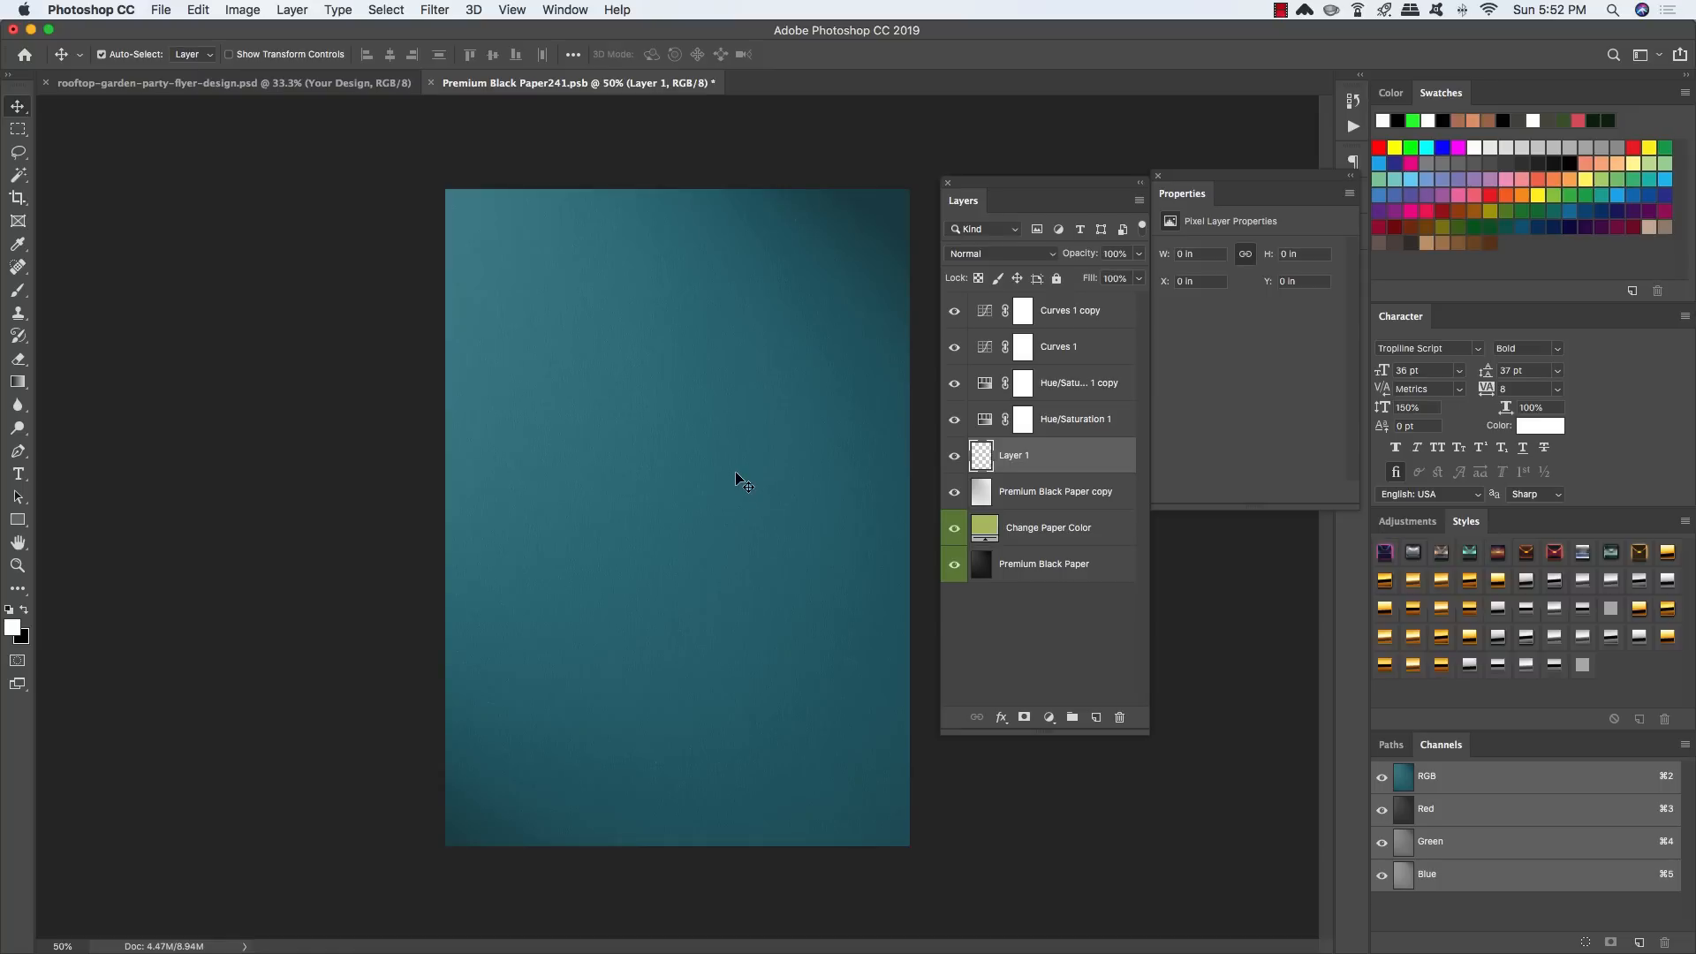
key(g)
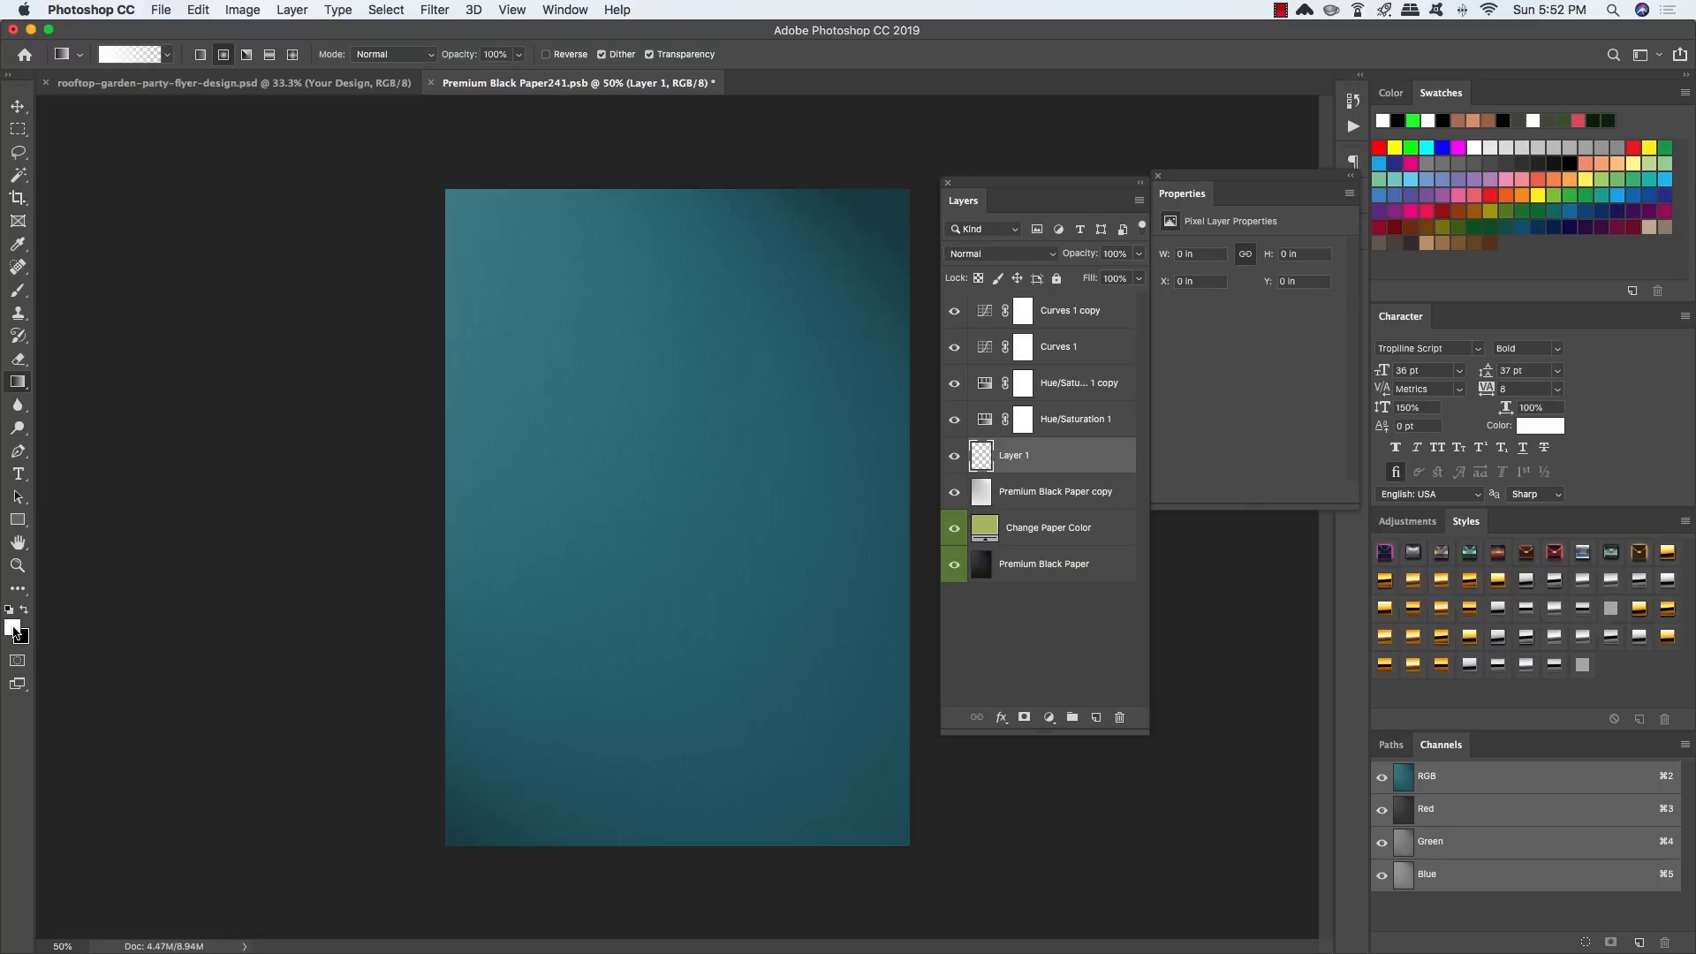
key(x)
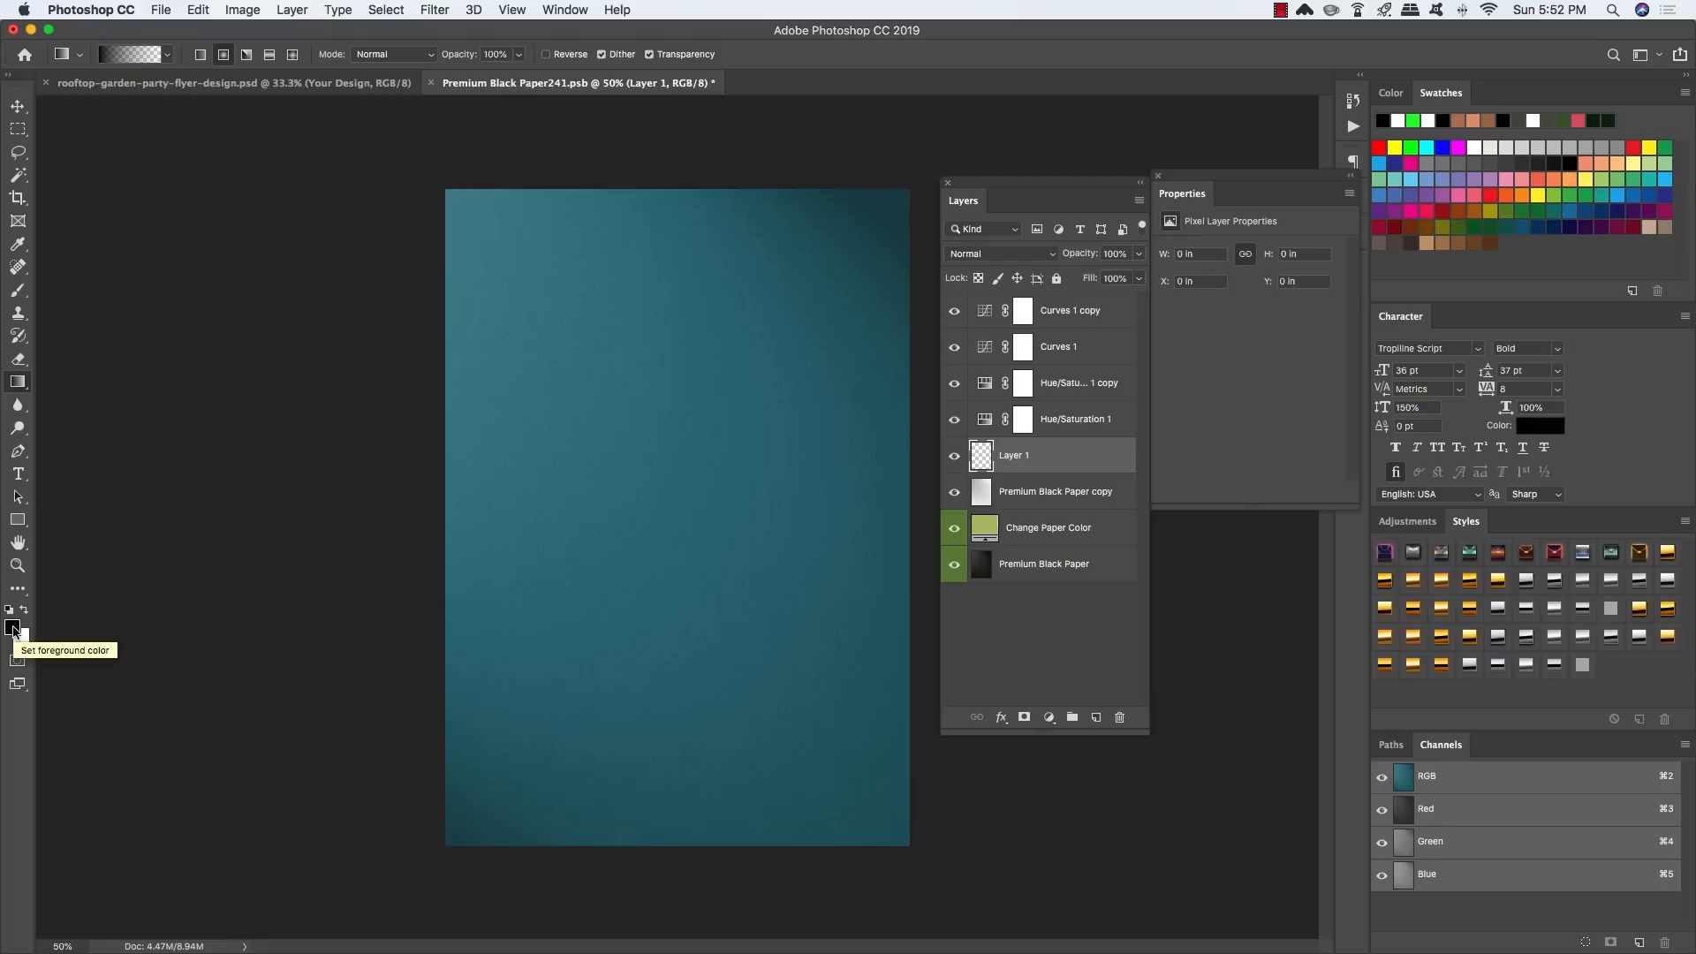
key(x)
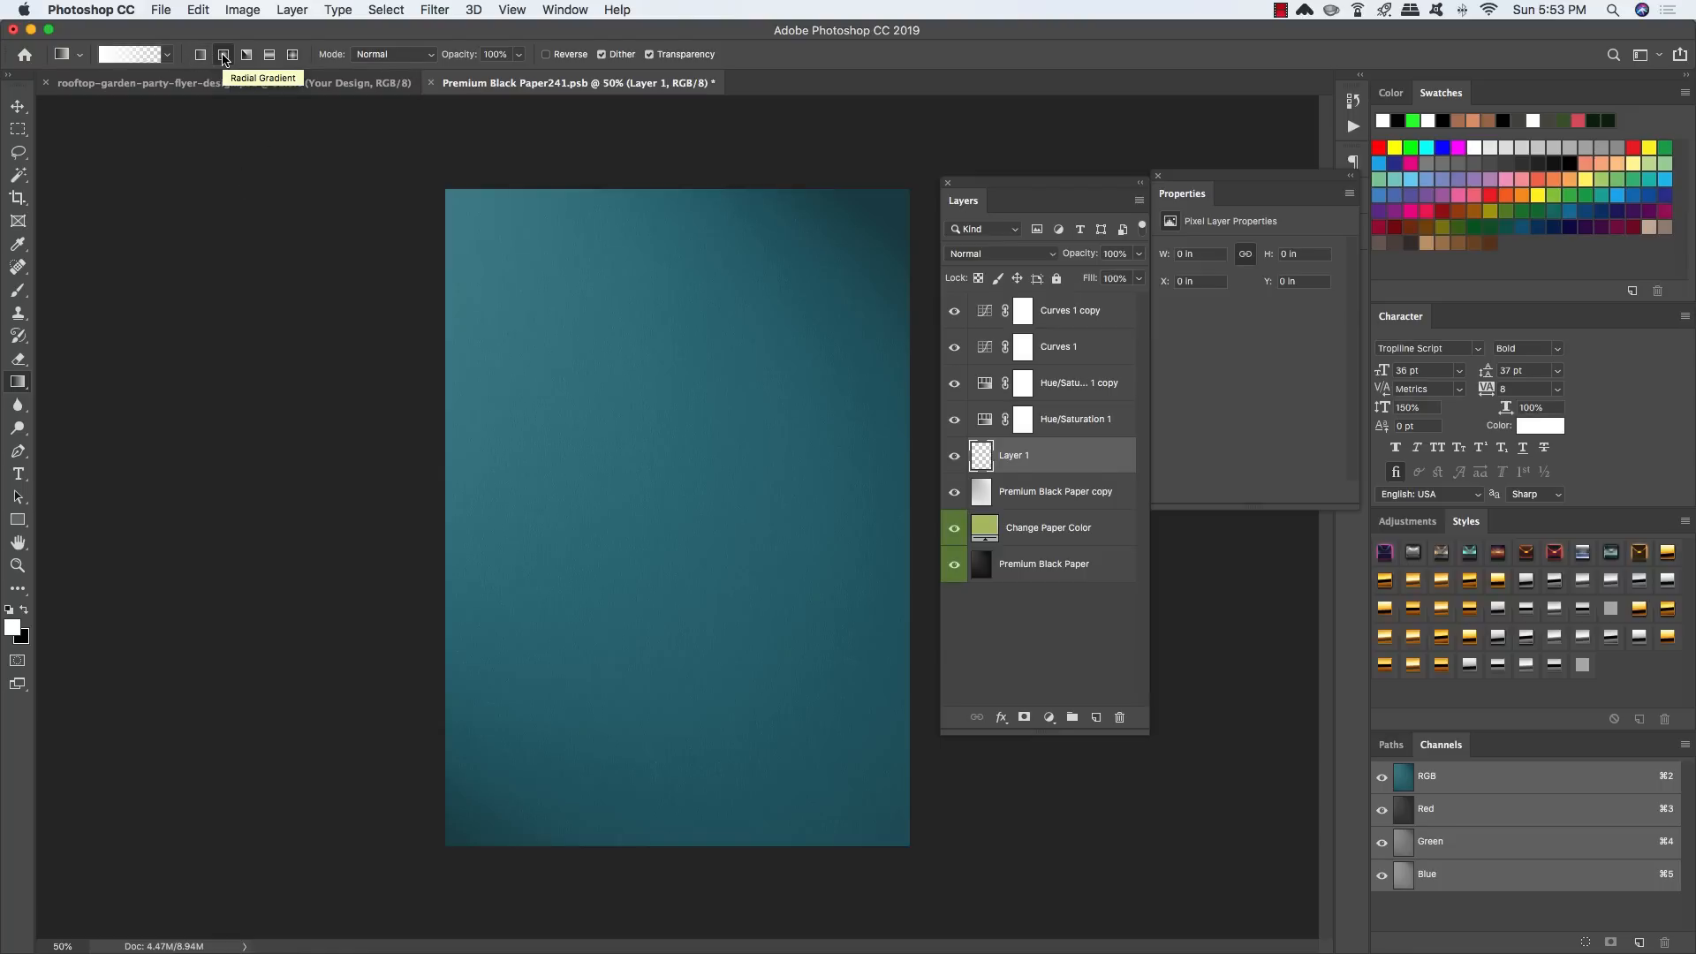
click(131, 55)
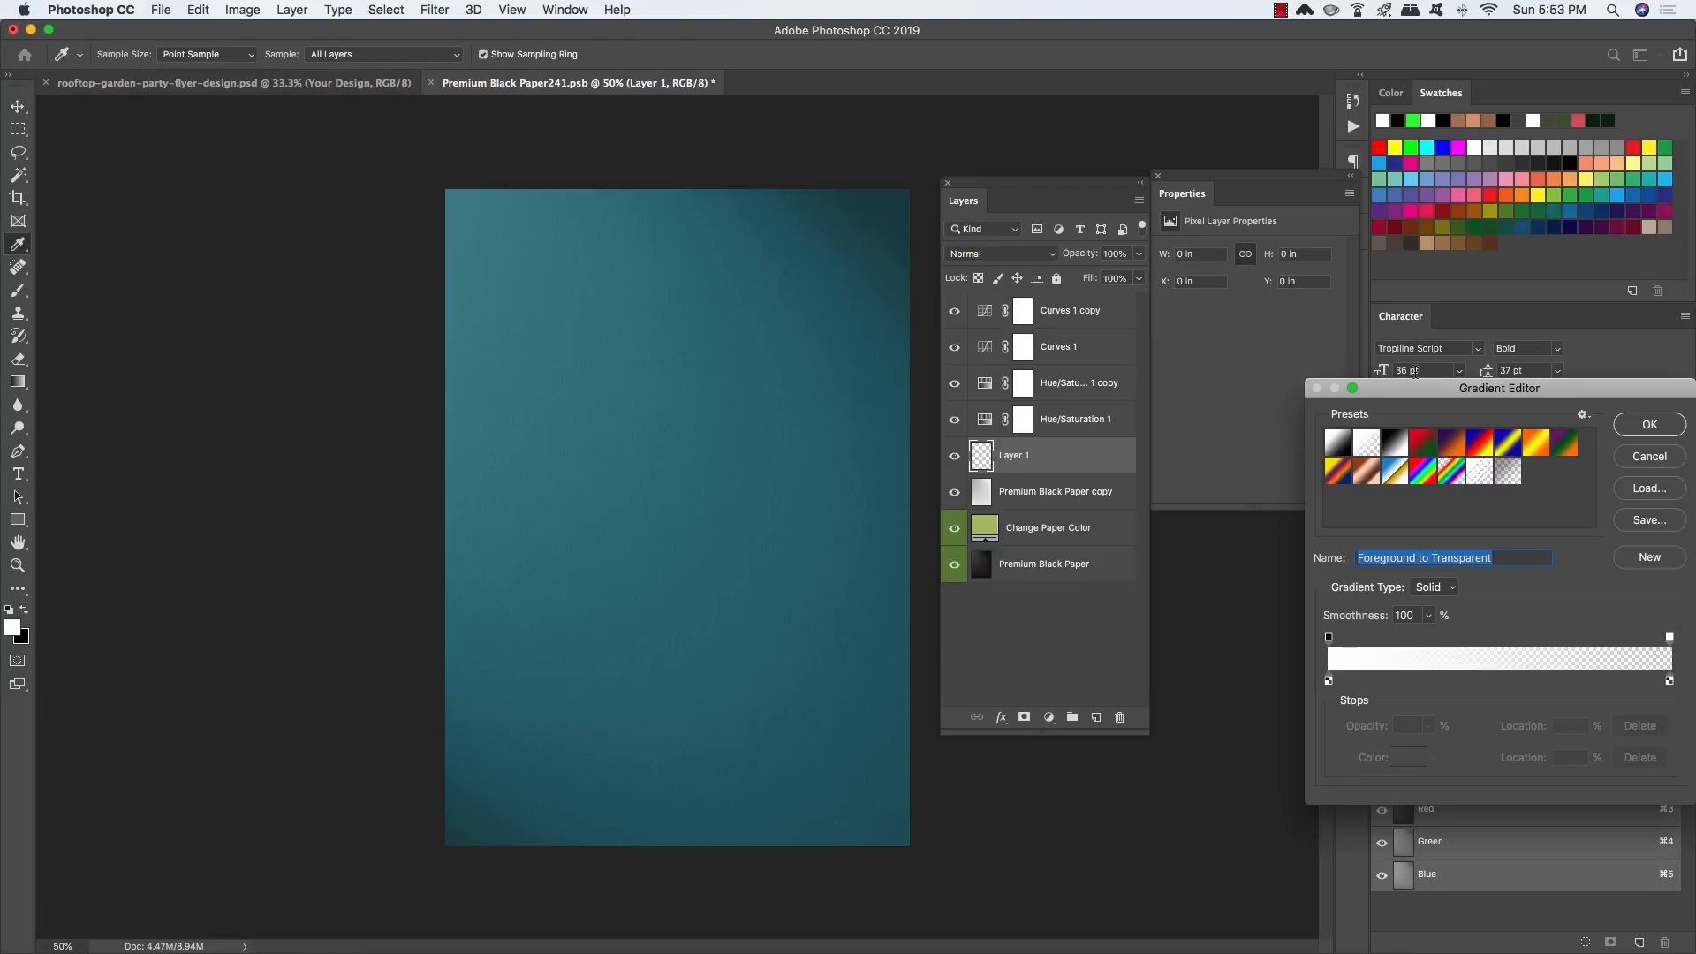
drag(1428, 386, 475, 274)
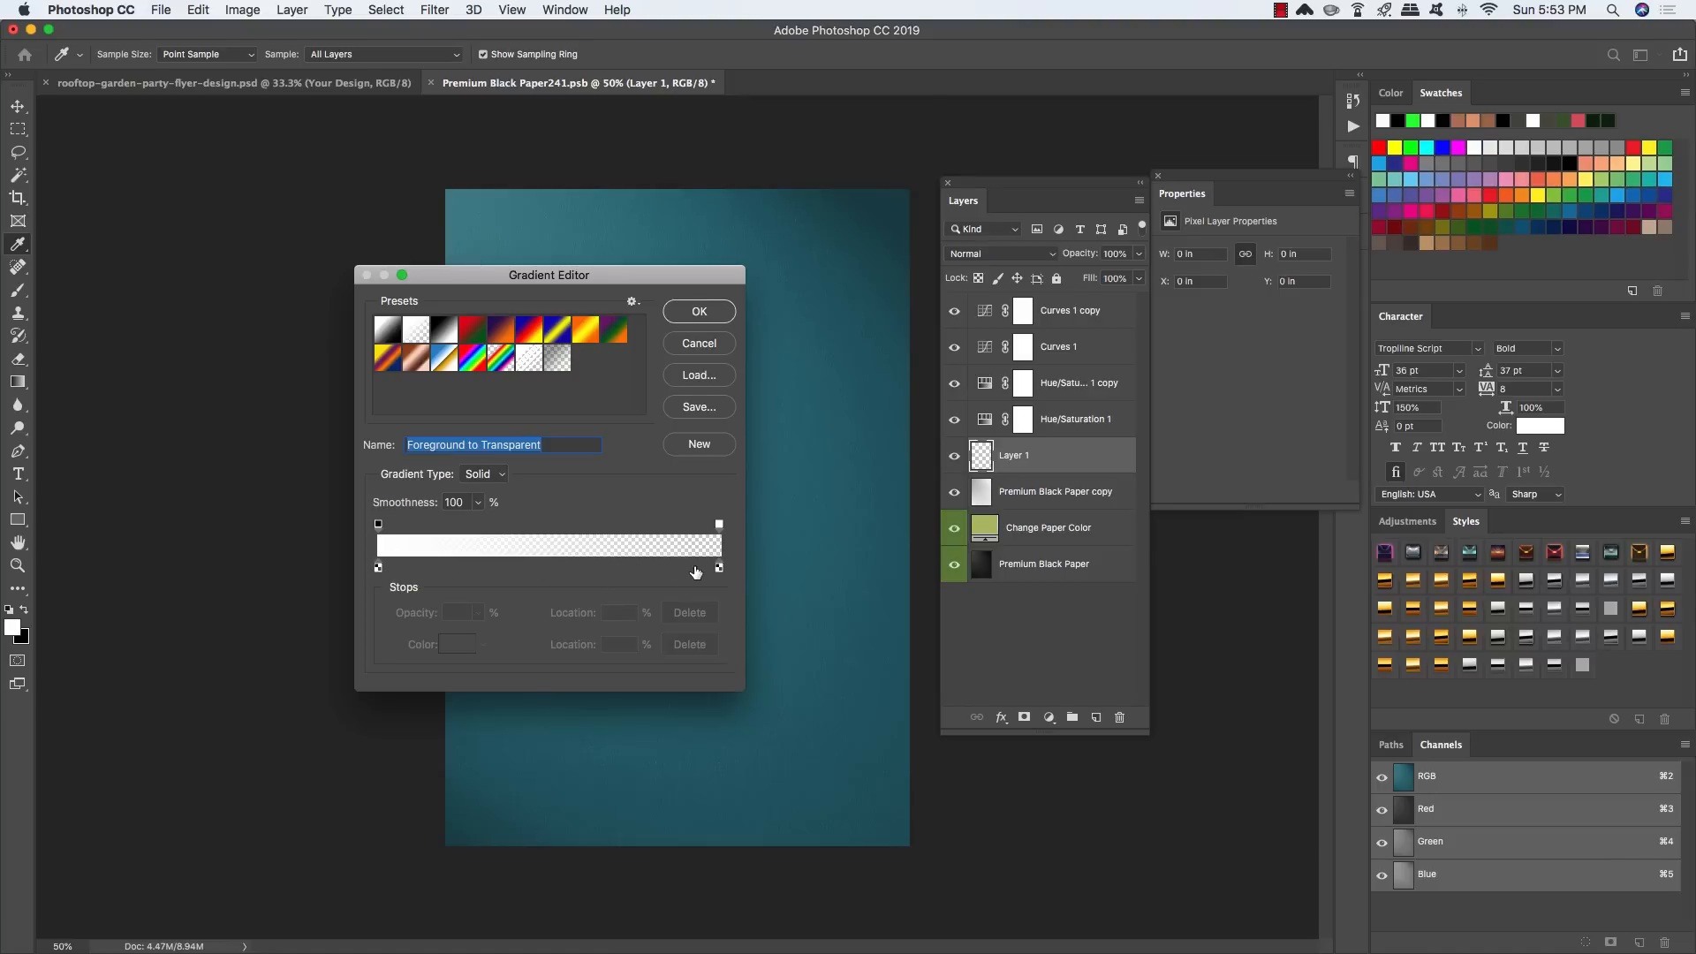
click(698, 313)
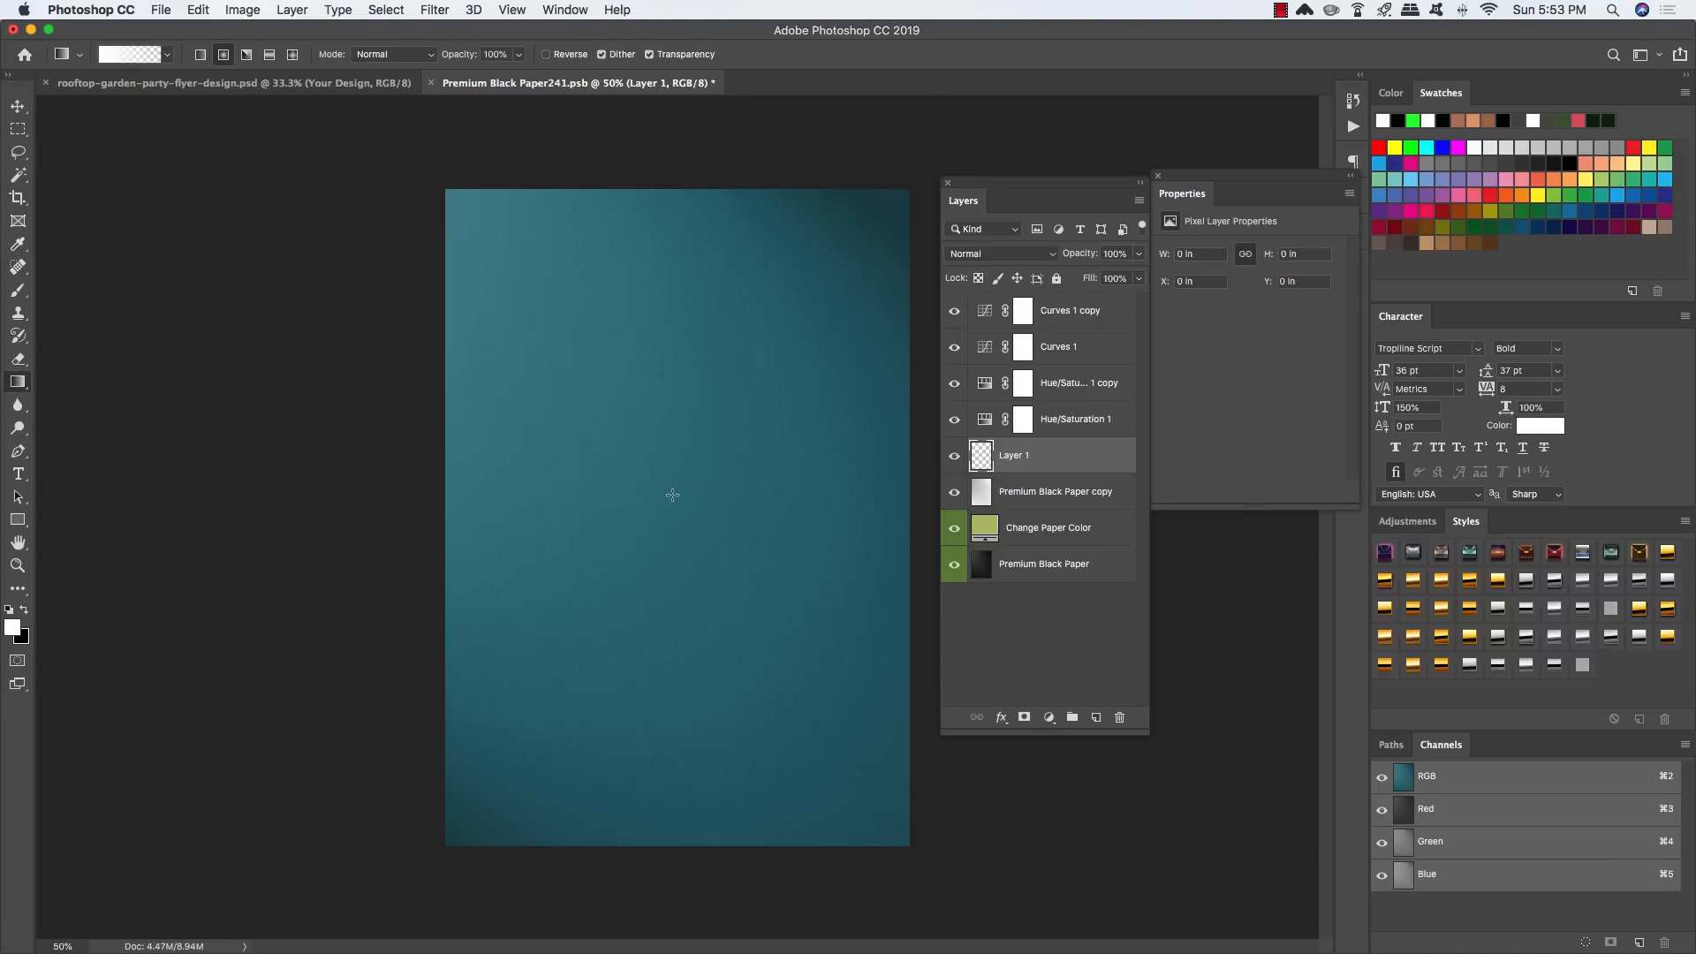
drag(669, 472, 667, 602)
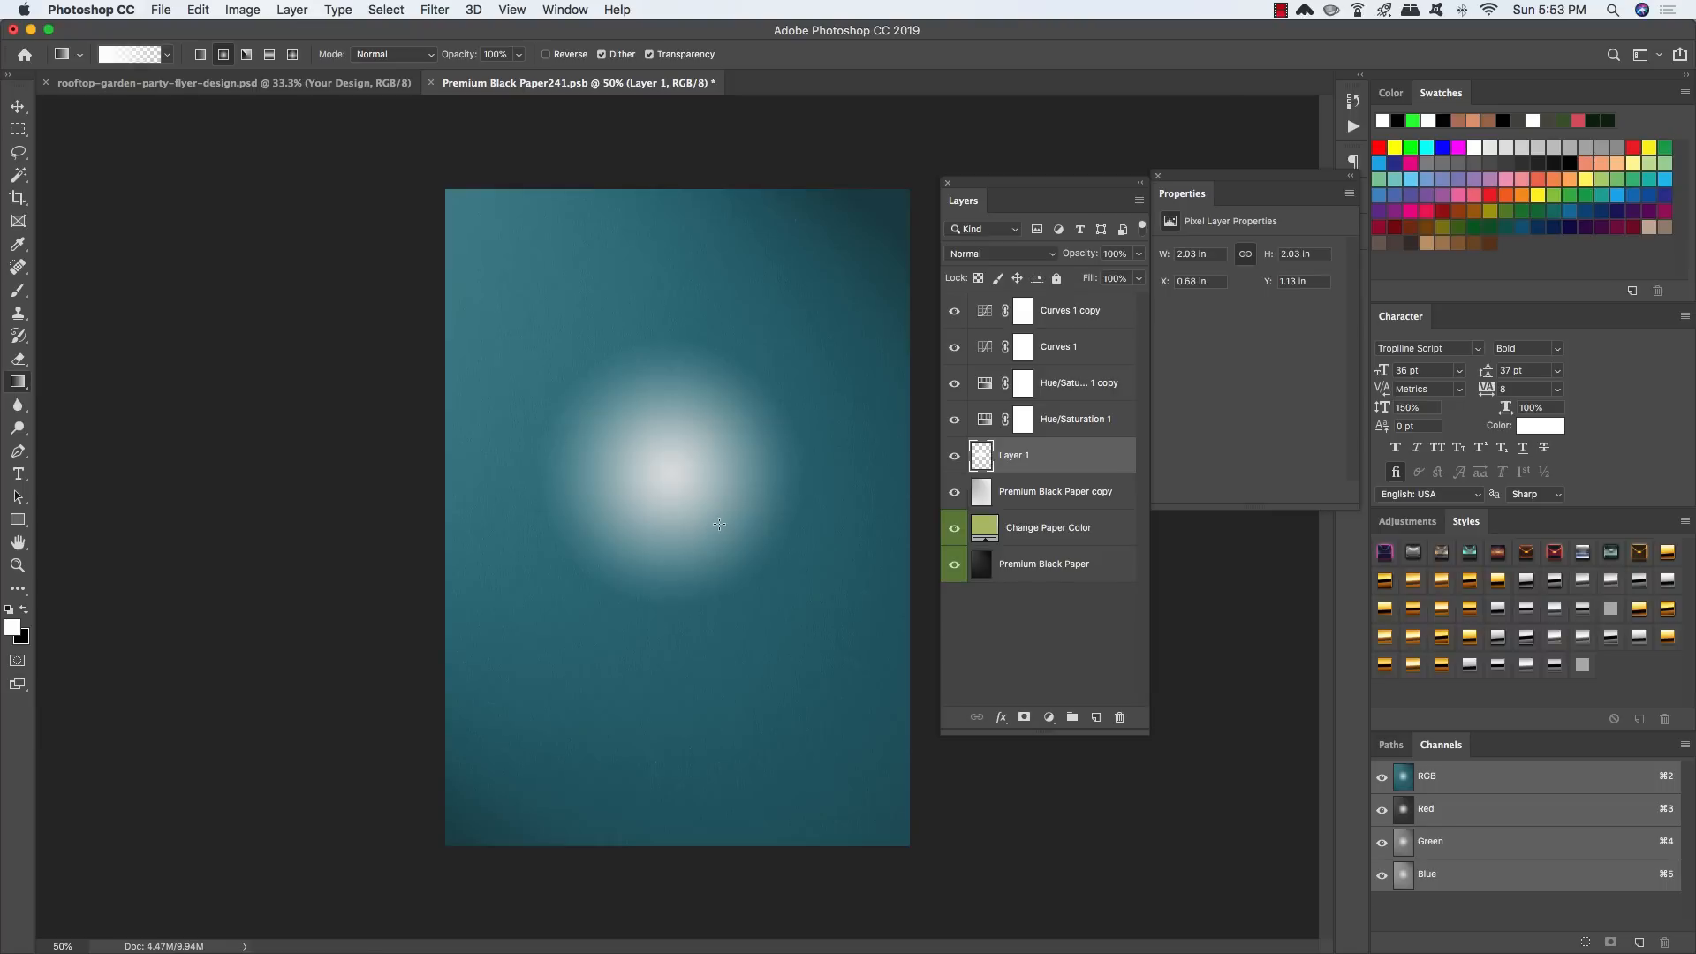
Step: Move the white glow to the canvas's upper-right corner and blend it with Overlay at 30% opacity
key(v)
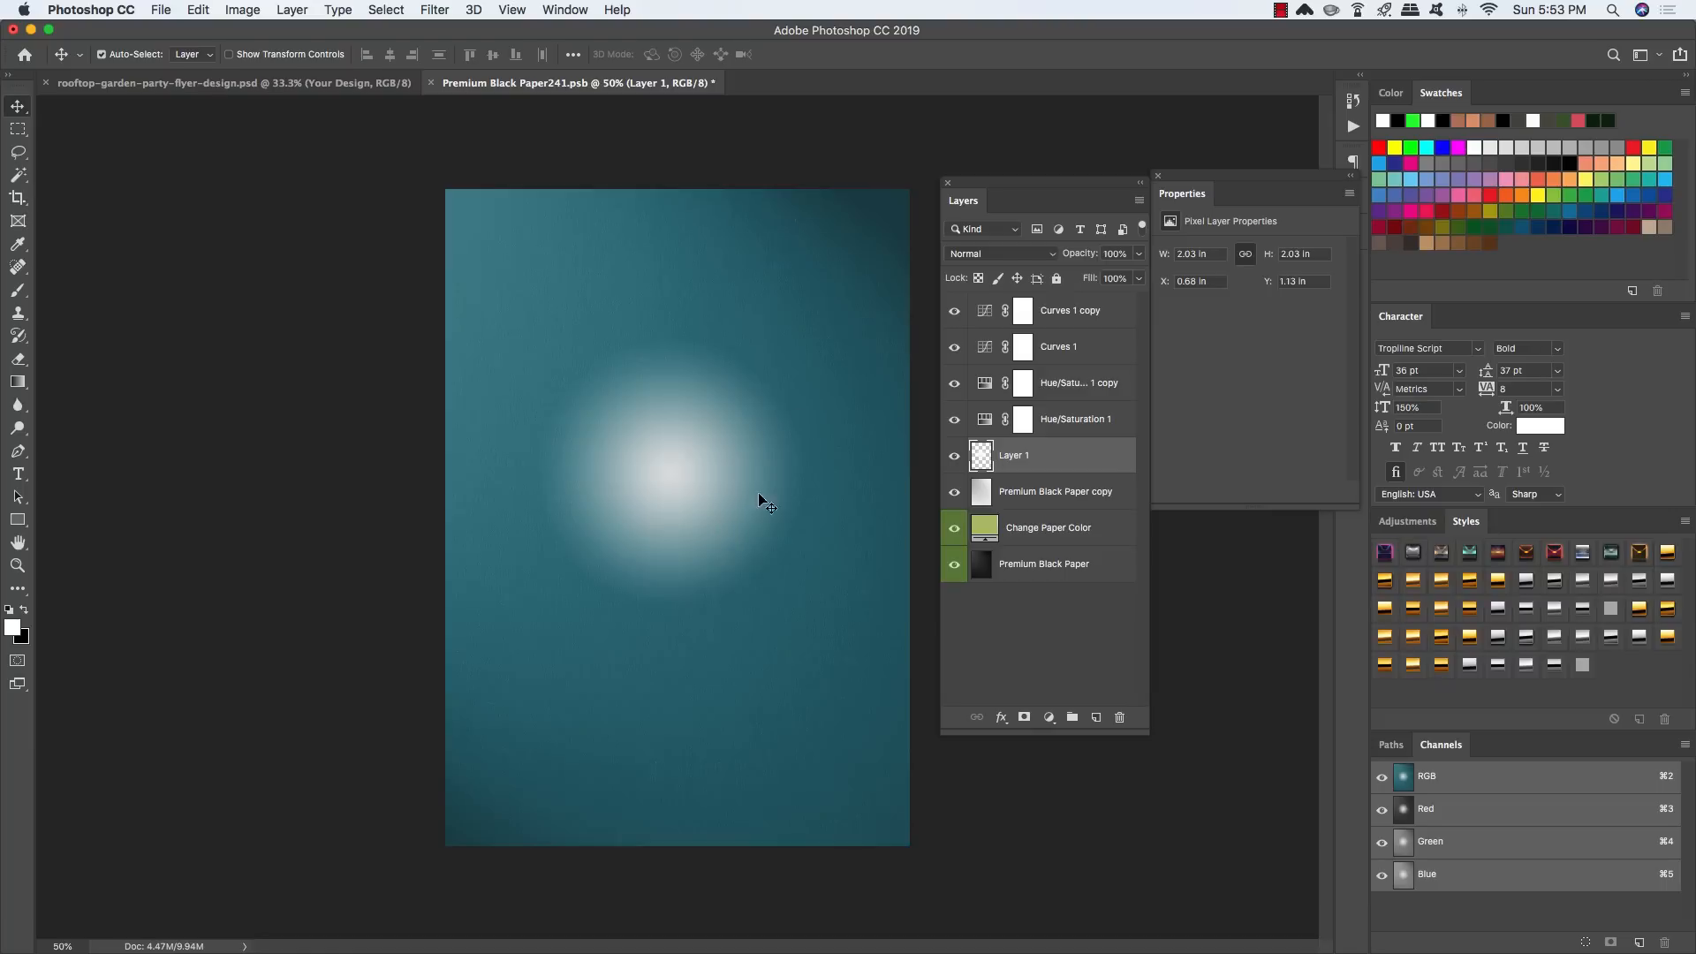
drag(667, 481, 868, 216)
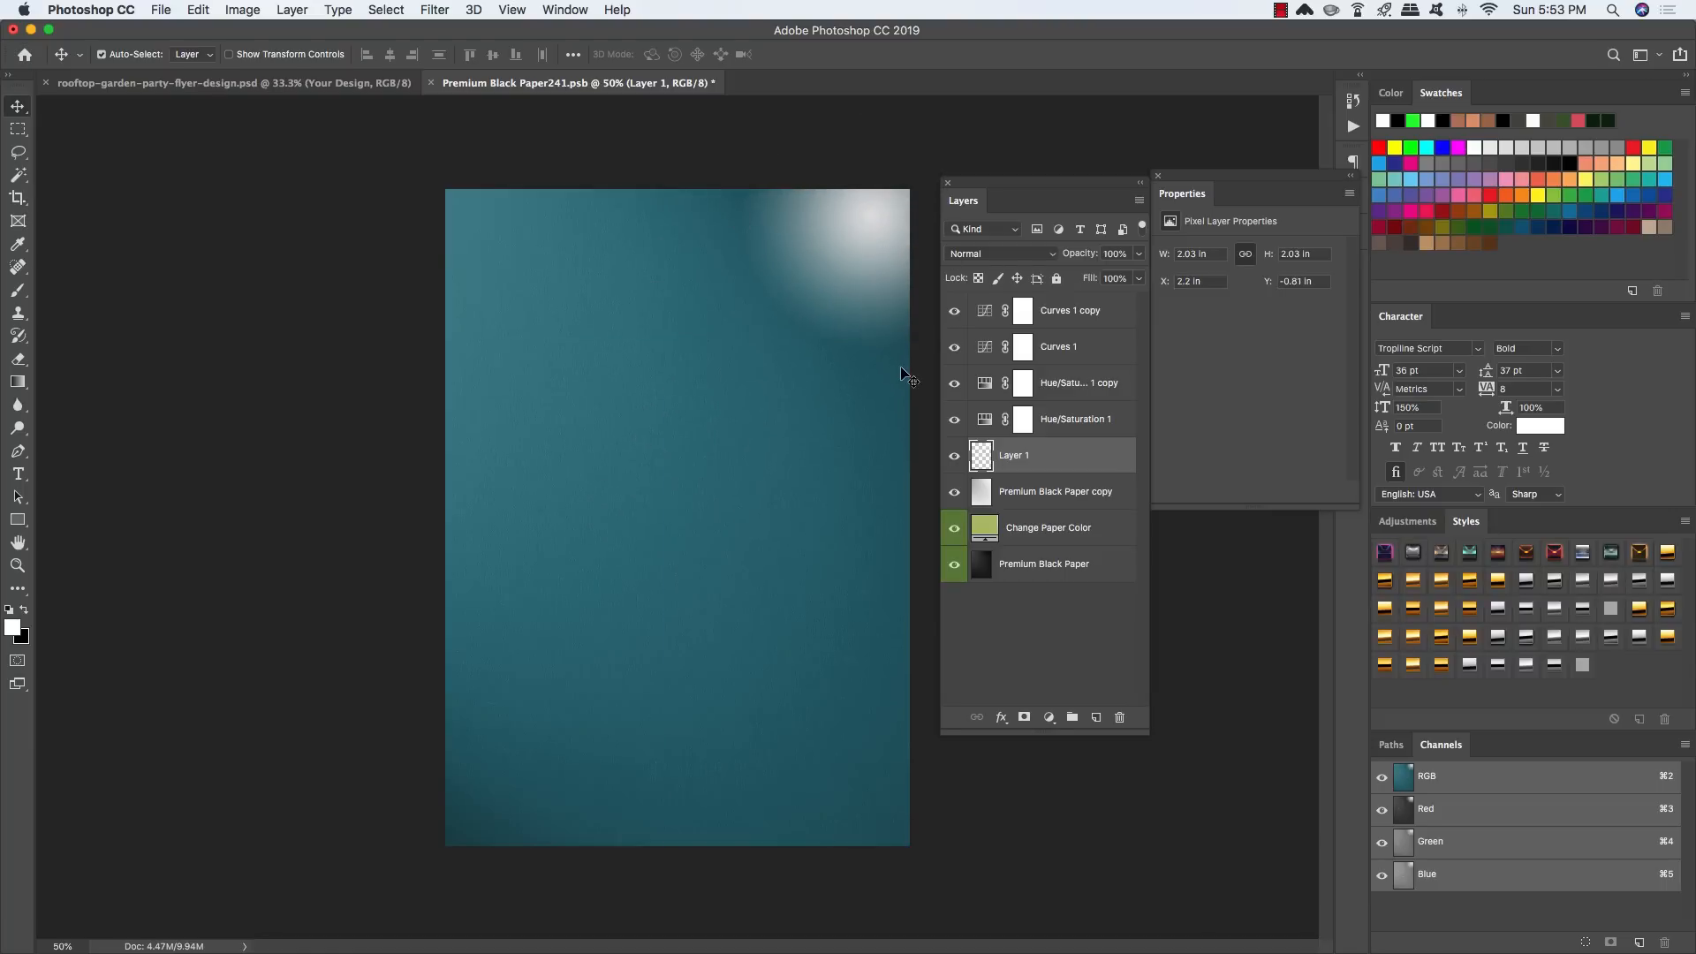
click(988, 255)
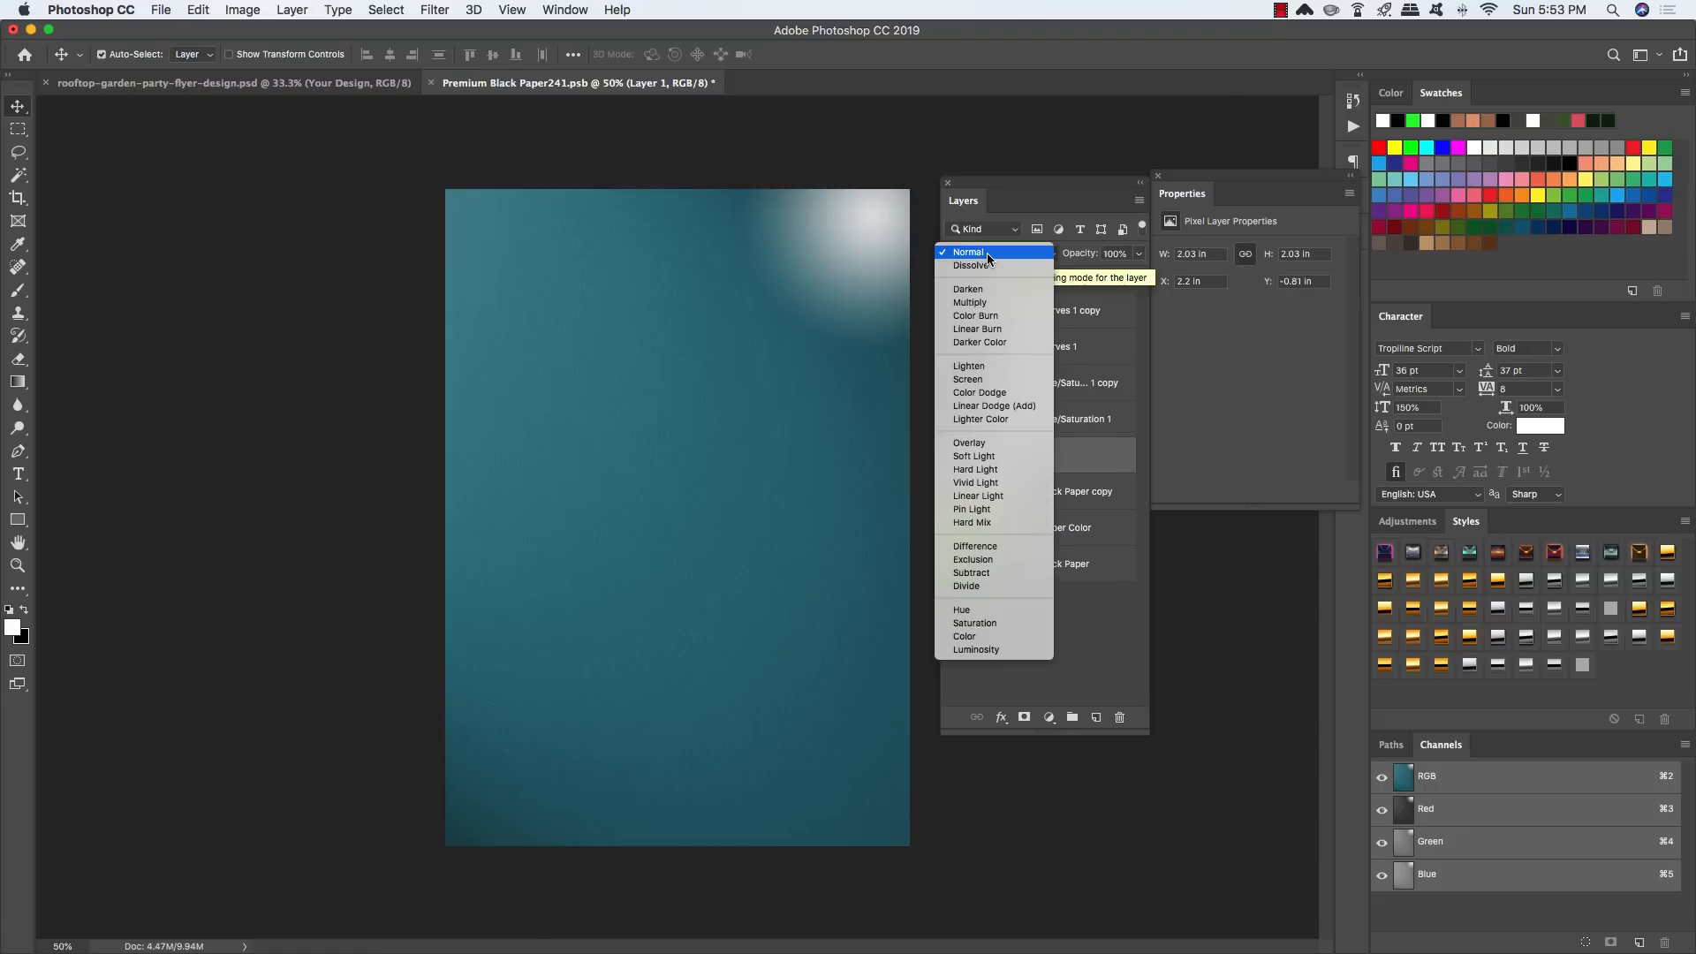
click(987, 444)
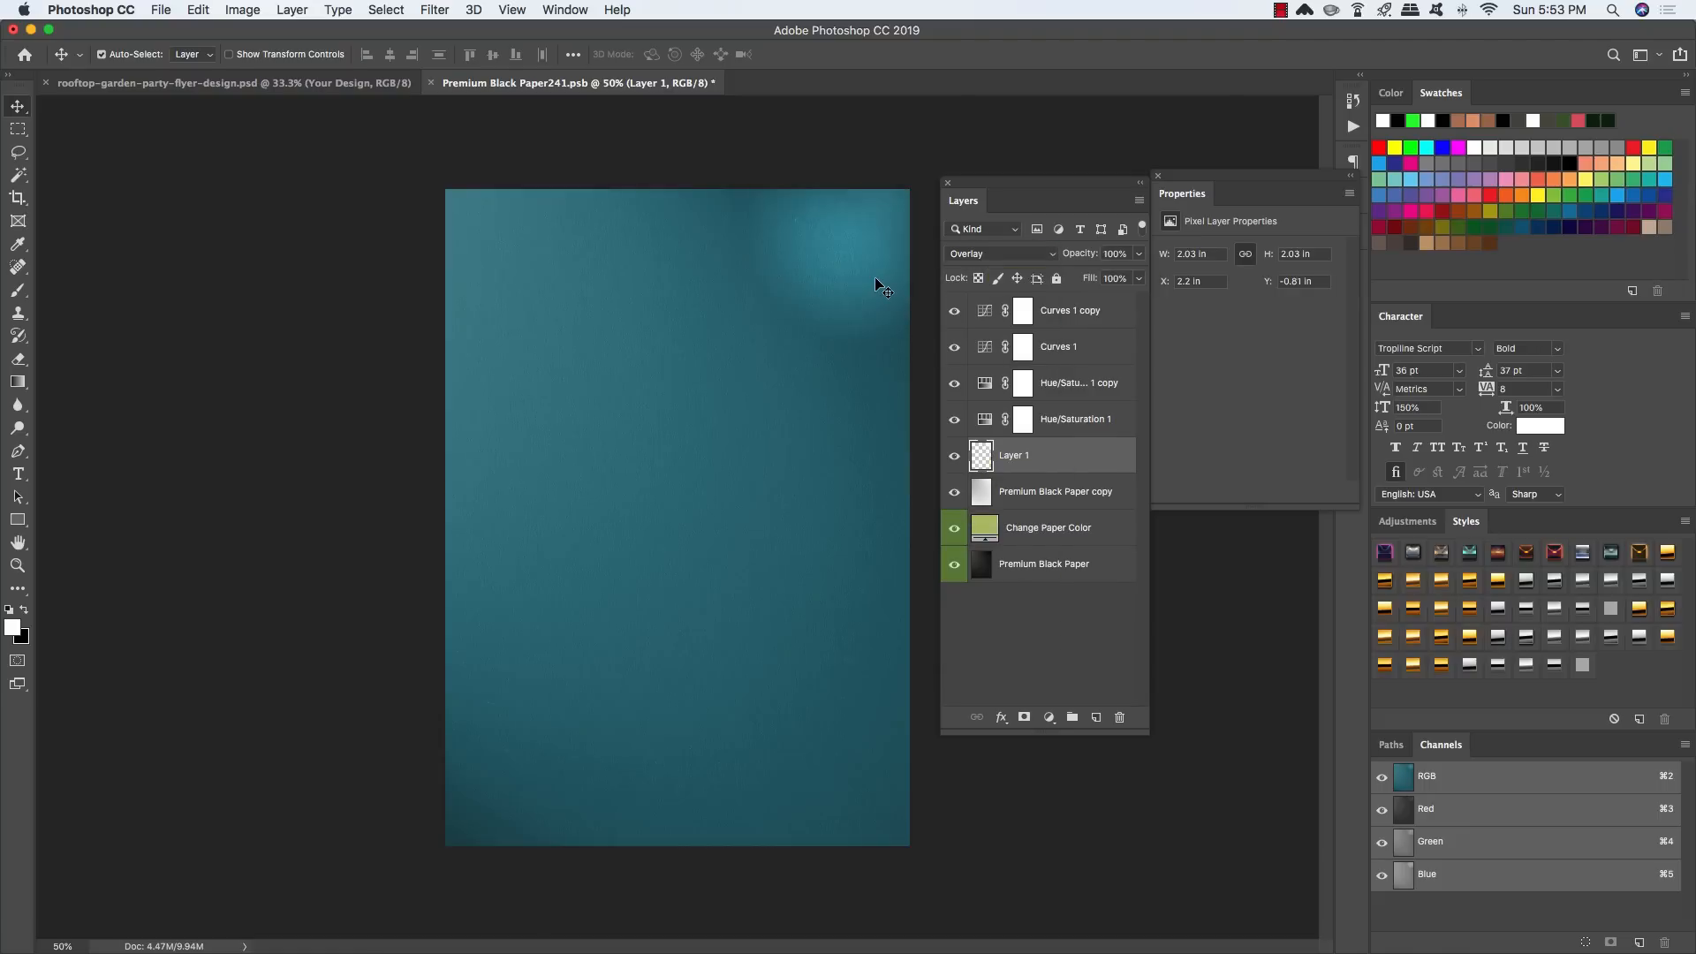
key(3)
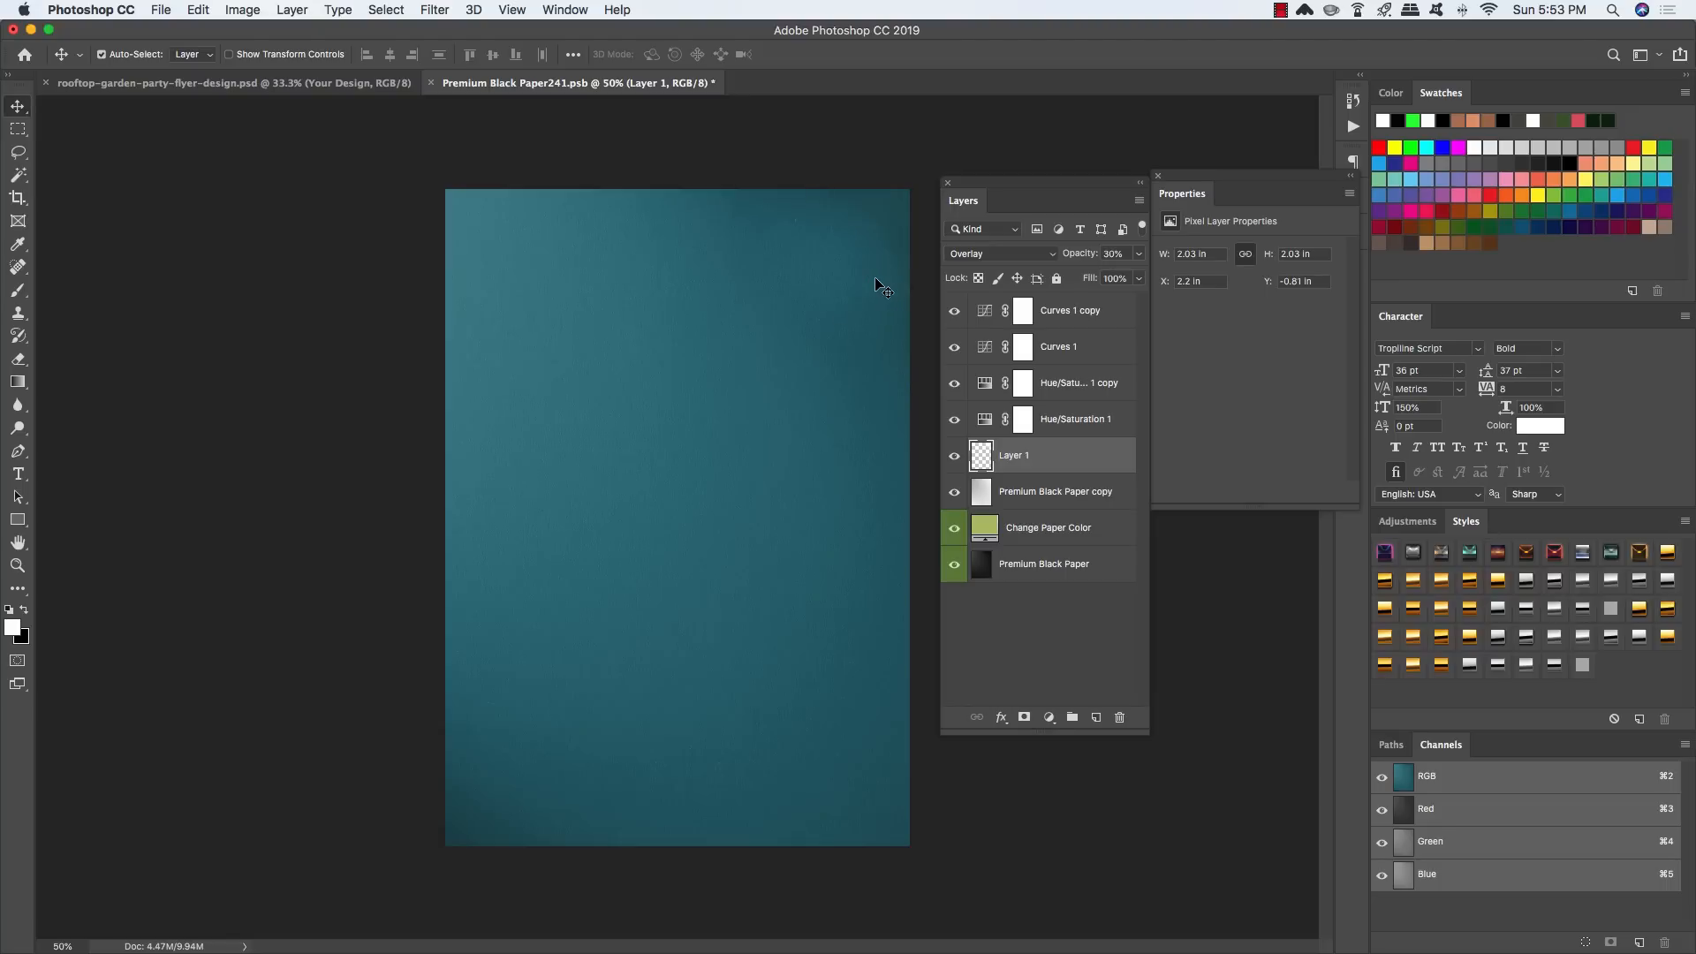
Step: Enlarge the corner glow to about 2.6 in square, shift it farther into the corner, and compare the image with and without it
key(super+t)
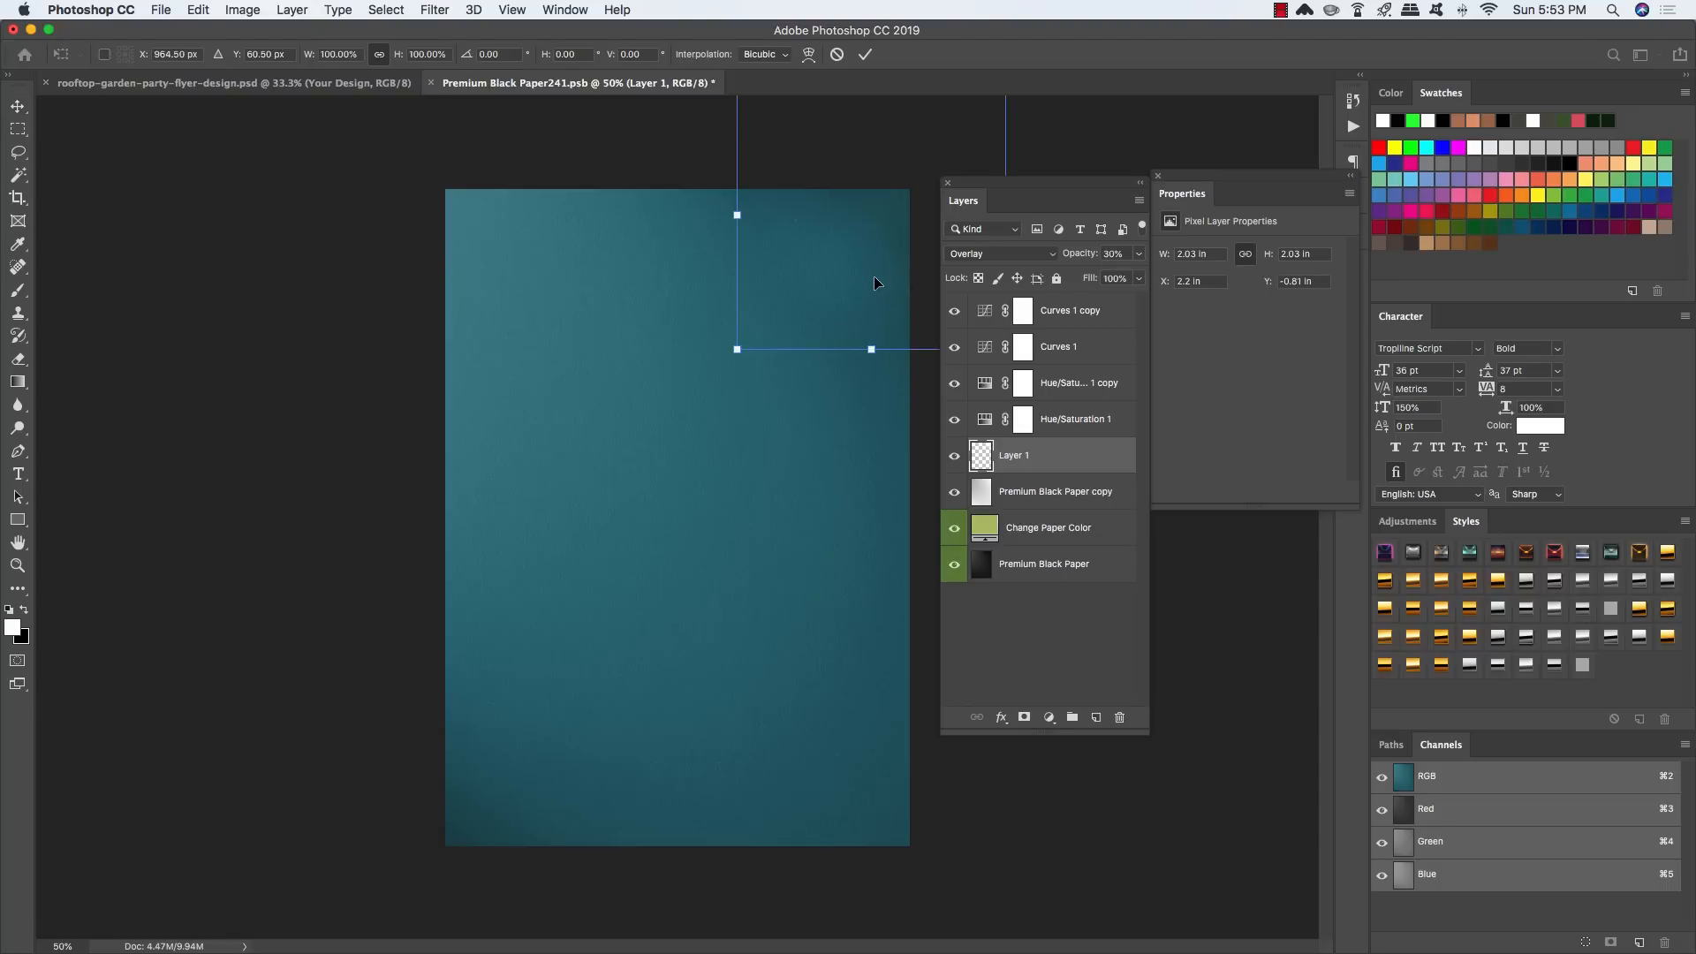
drag(735, 354, 699, 387)
drag(852, 332, 882, 306)
key(Return)
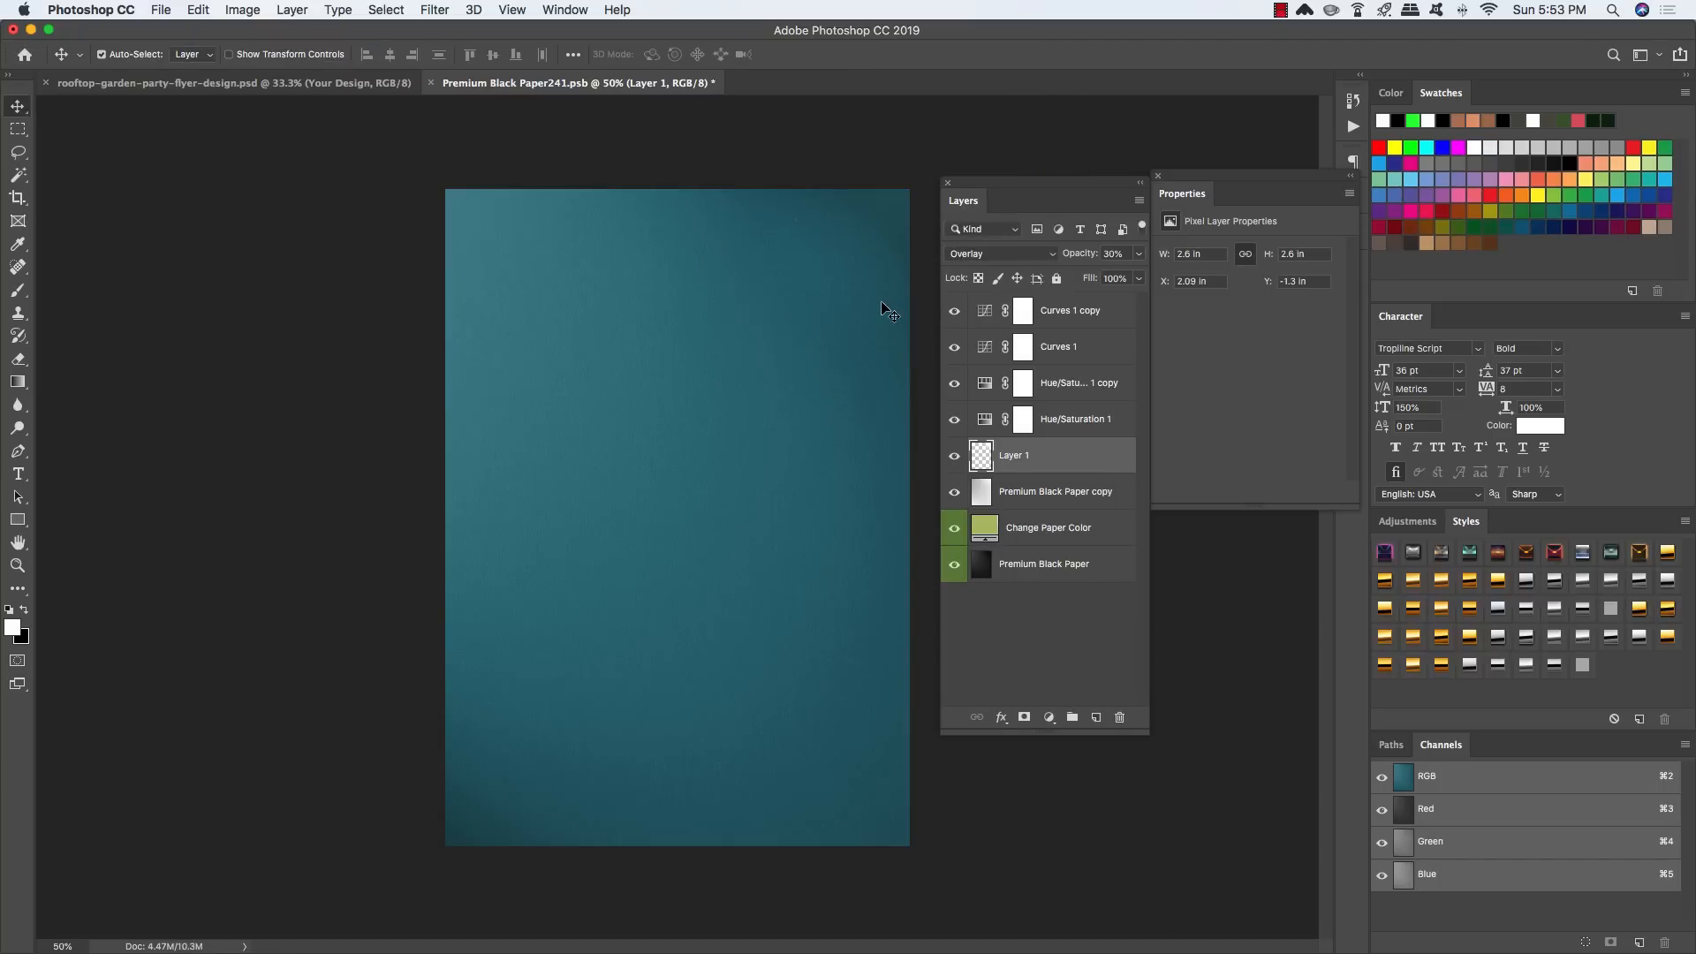
click(954, 456)
click(954, 456)
click(954, 456)
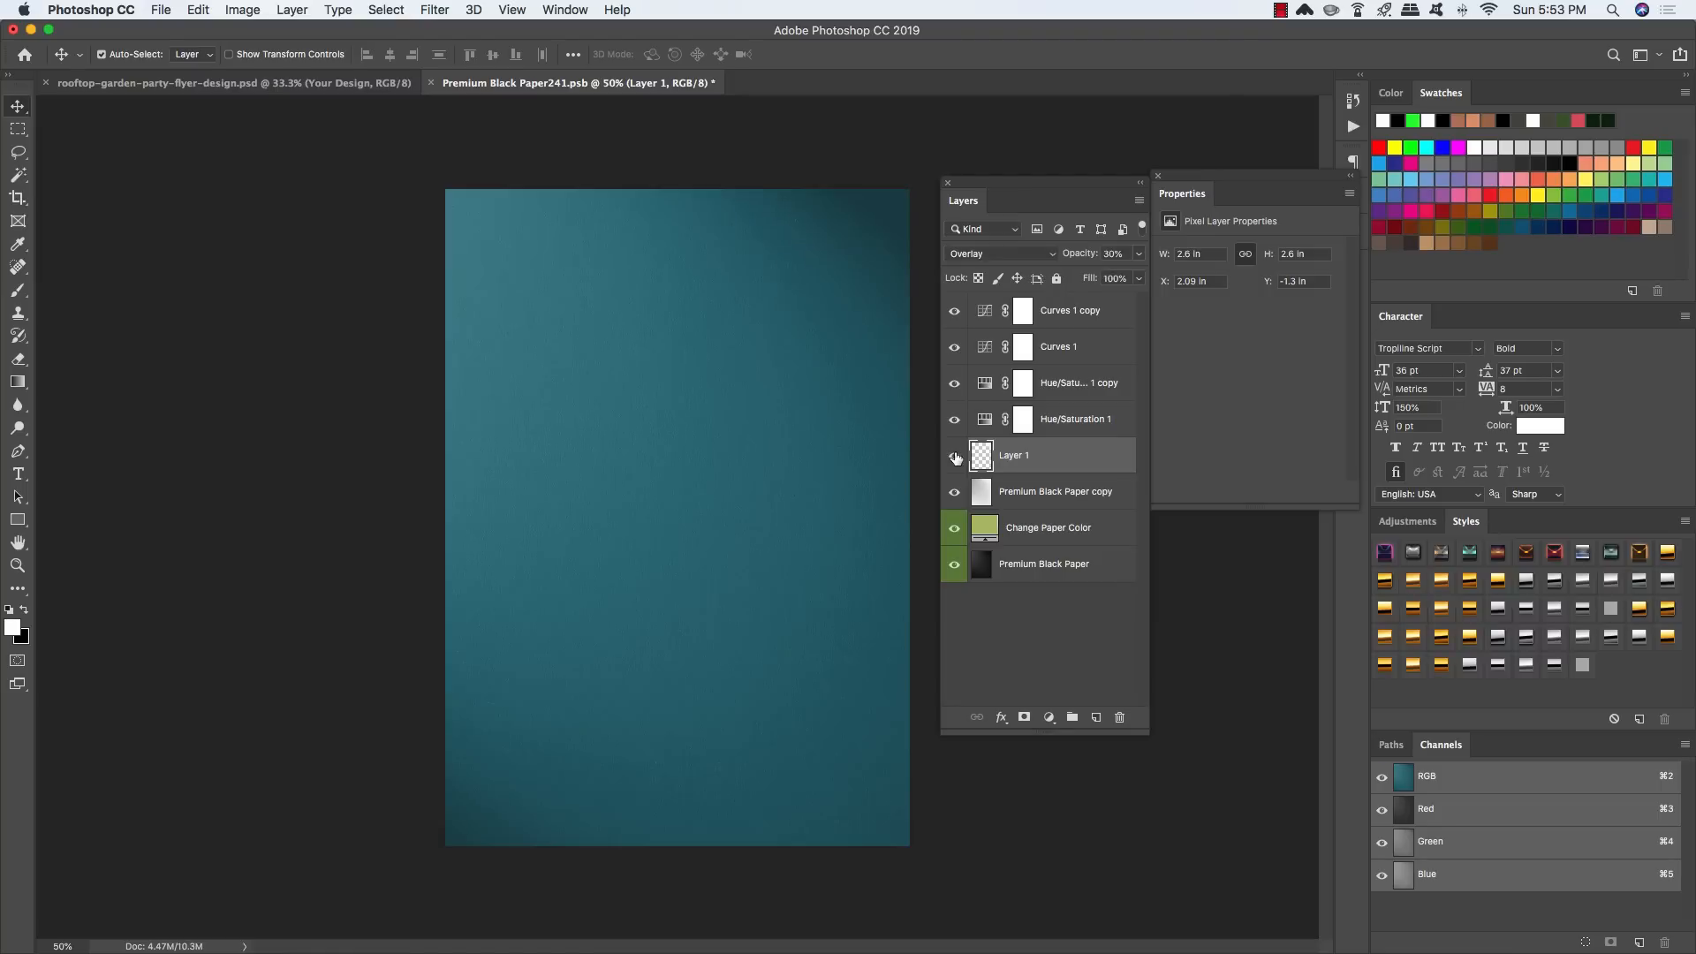
click(954, 456)
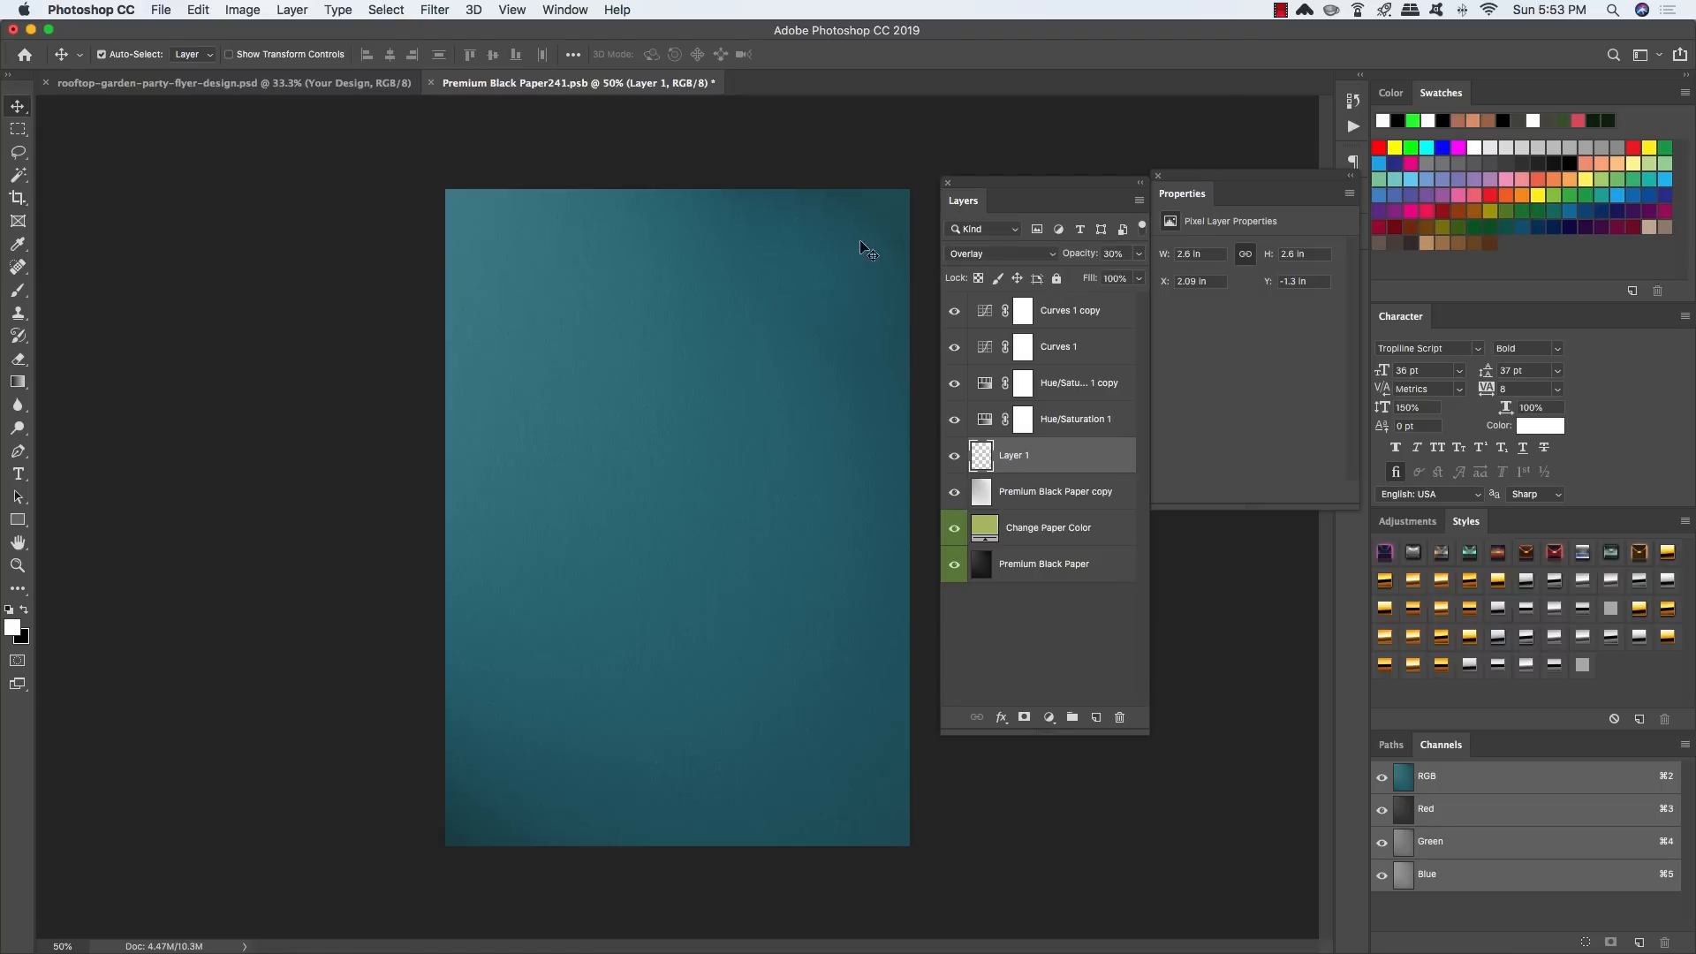
Step: Rename the glow layer as RADIAL GRADIENT
double_click(1021, 456)
text(RADIAL GRADIENT)
key(Return)
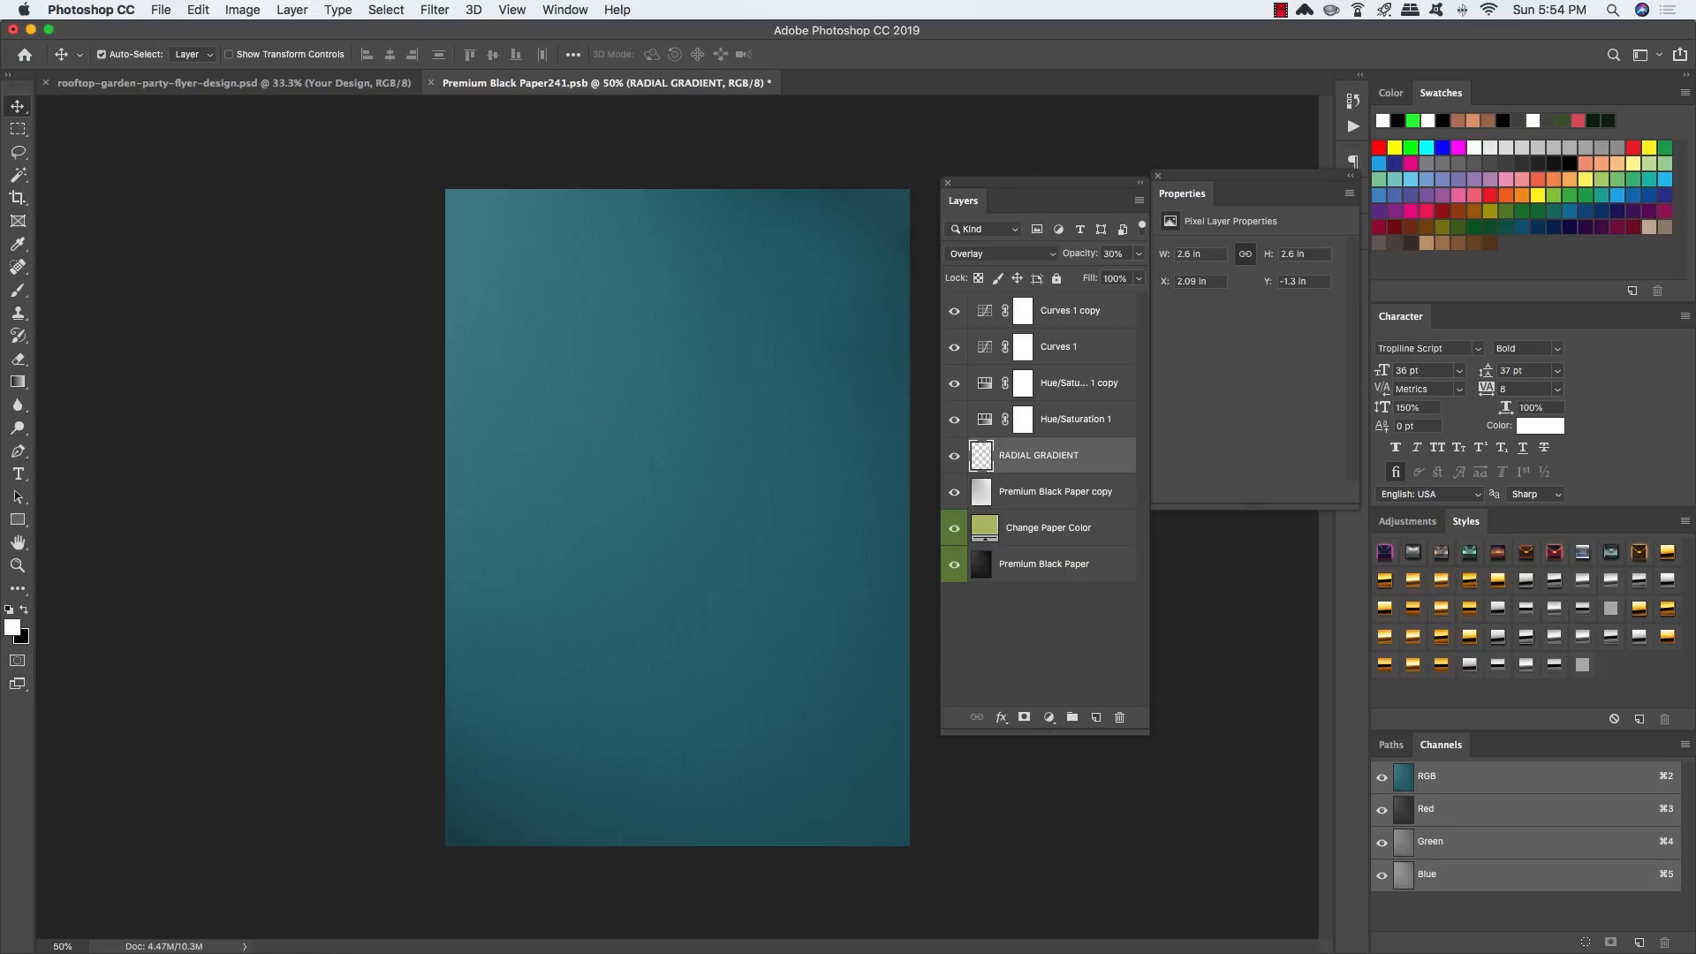
Step: Group all the layers from the Curves copy down to Premium Black Paper and name the group BG
click(1109, 317)
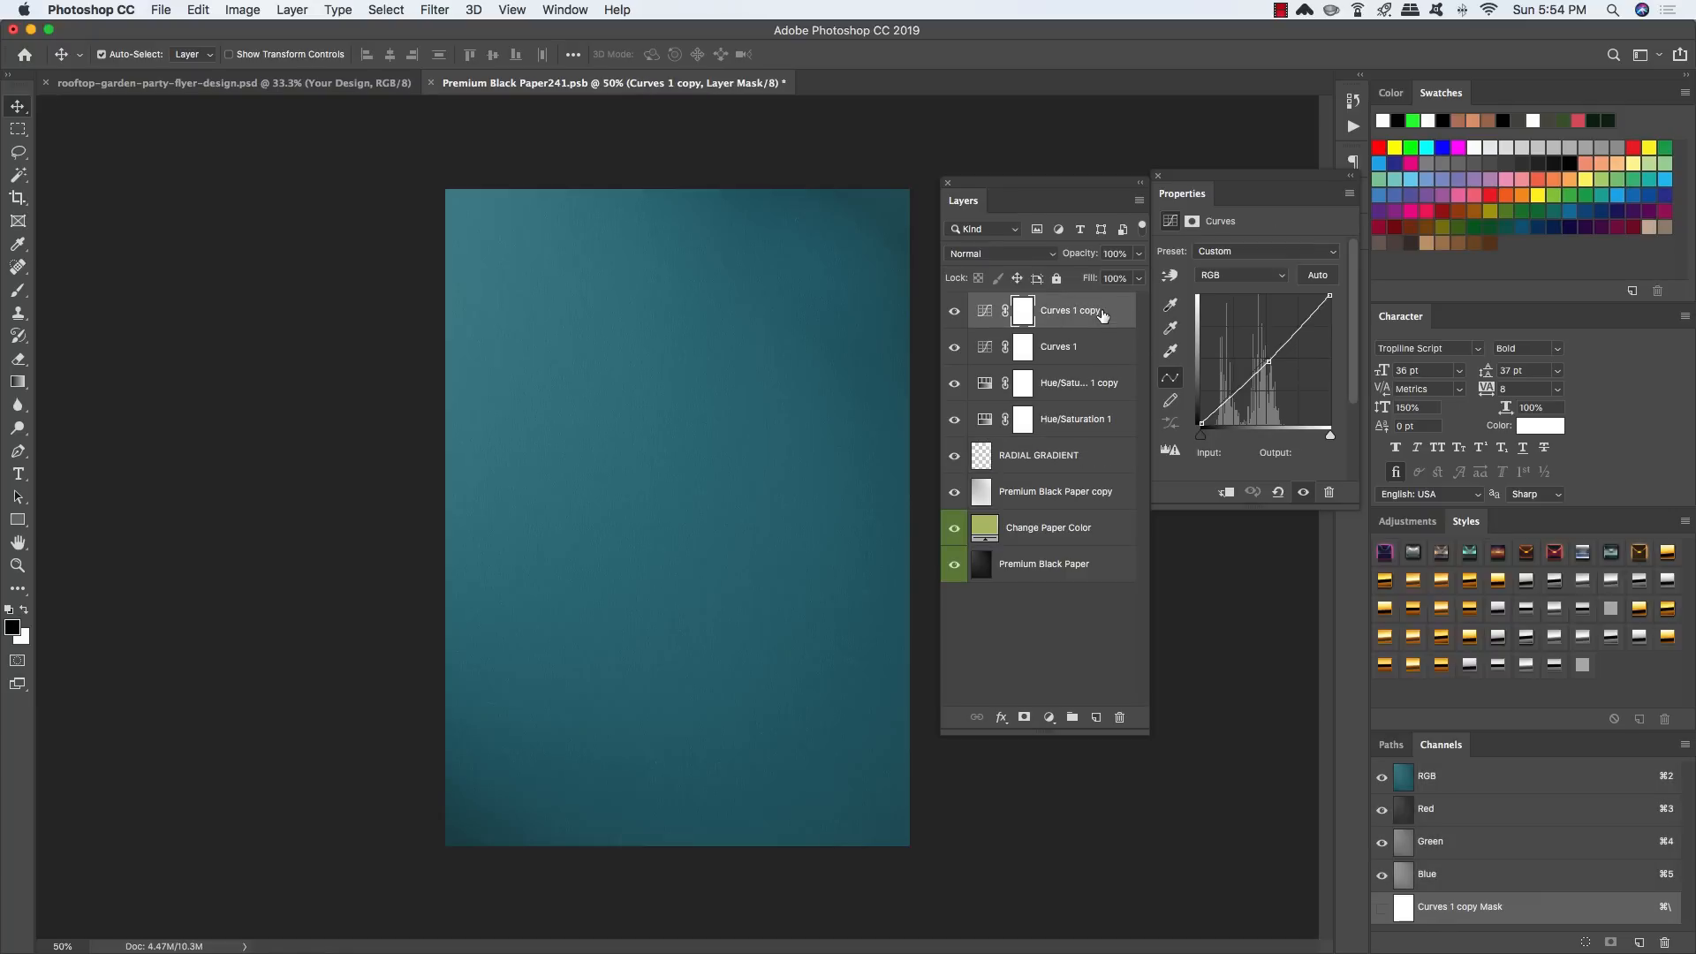
shift+click(1102, 566)
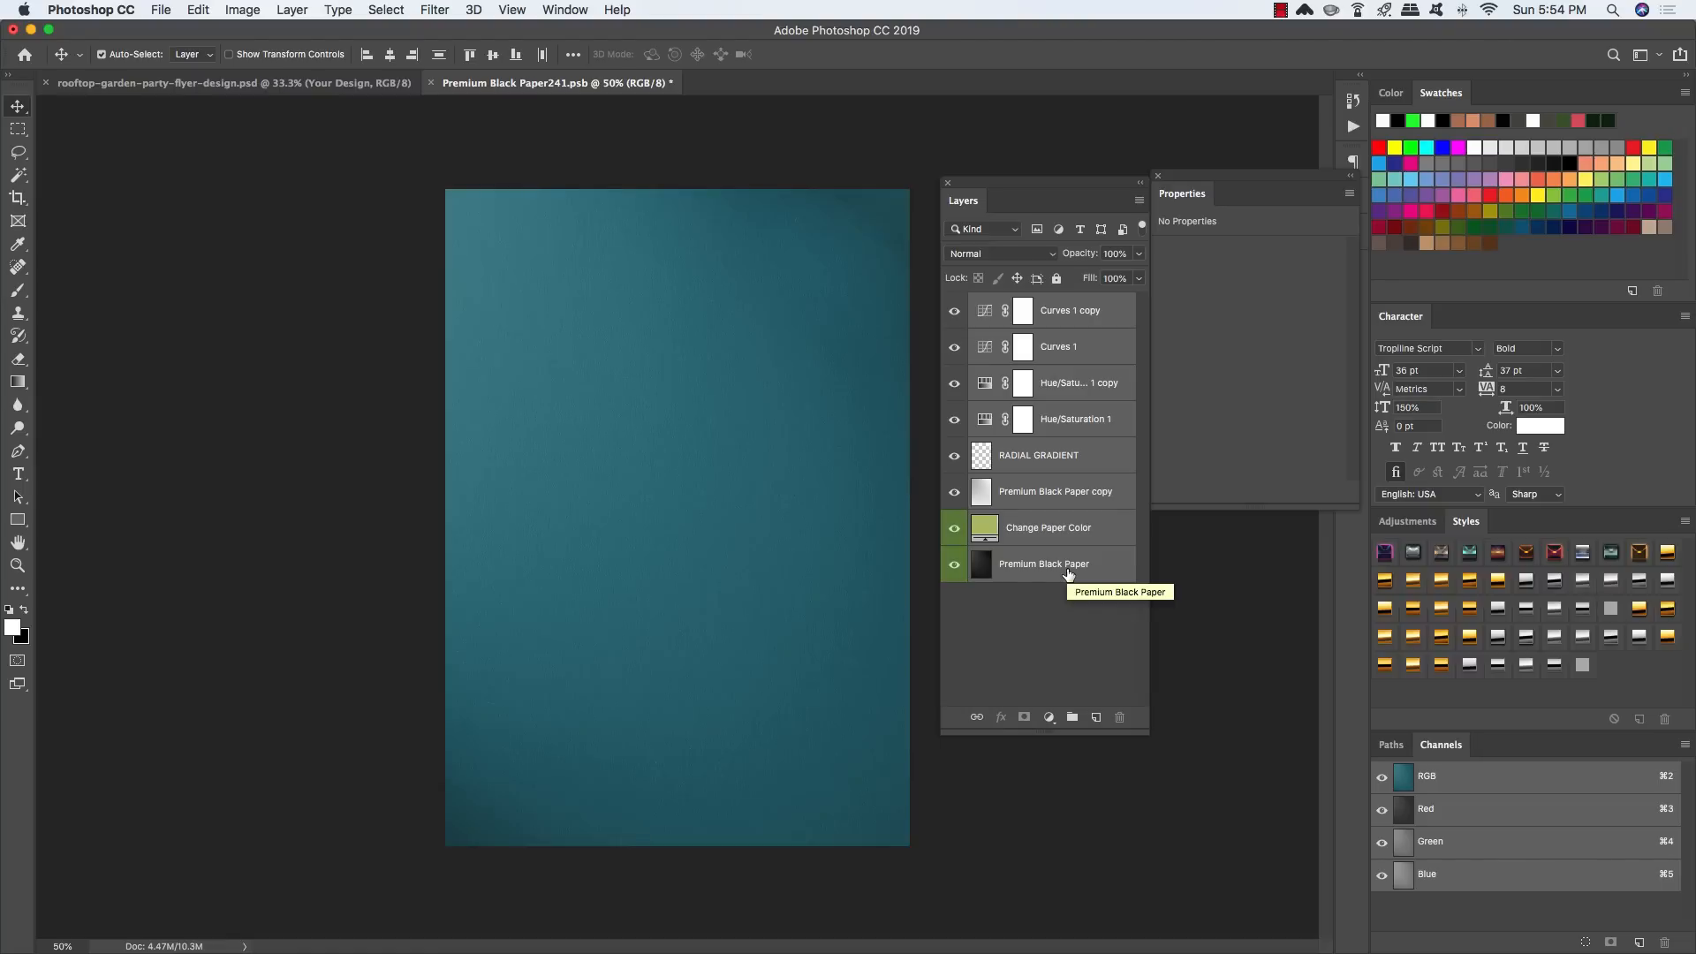
key(super+g)
double_click(1021, 304)
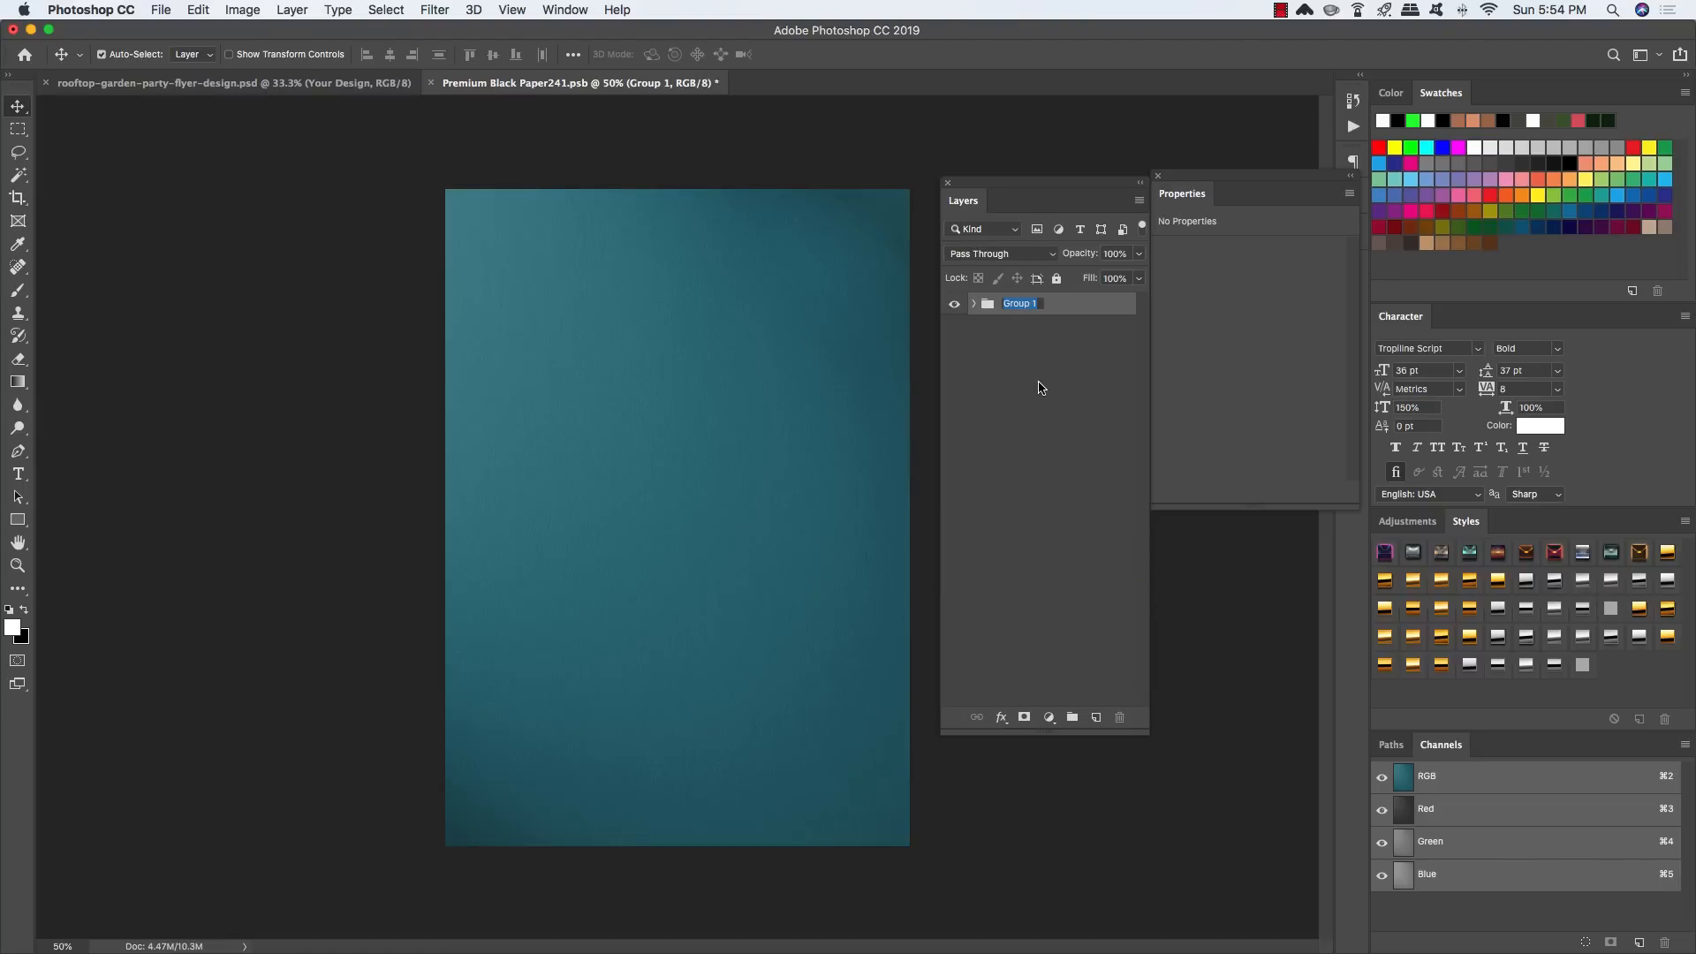
text(BG)
key(Return)
Step: Place 12-gold.png from the Every Tuesday folder in freebies as an embedded object above the BG group
click(161, 9)
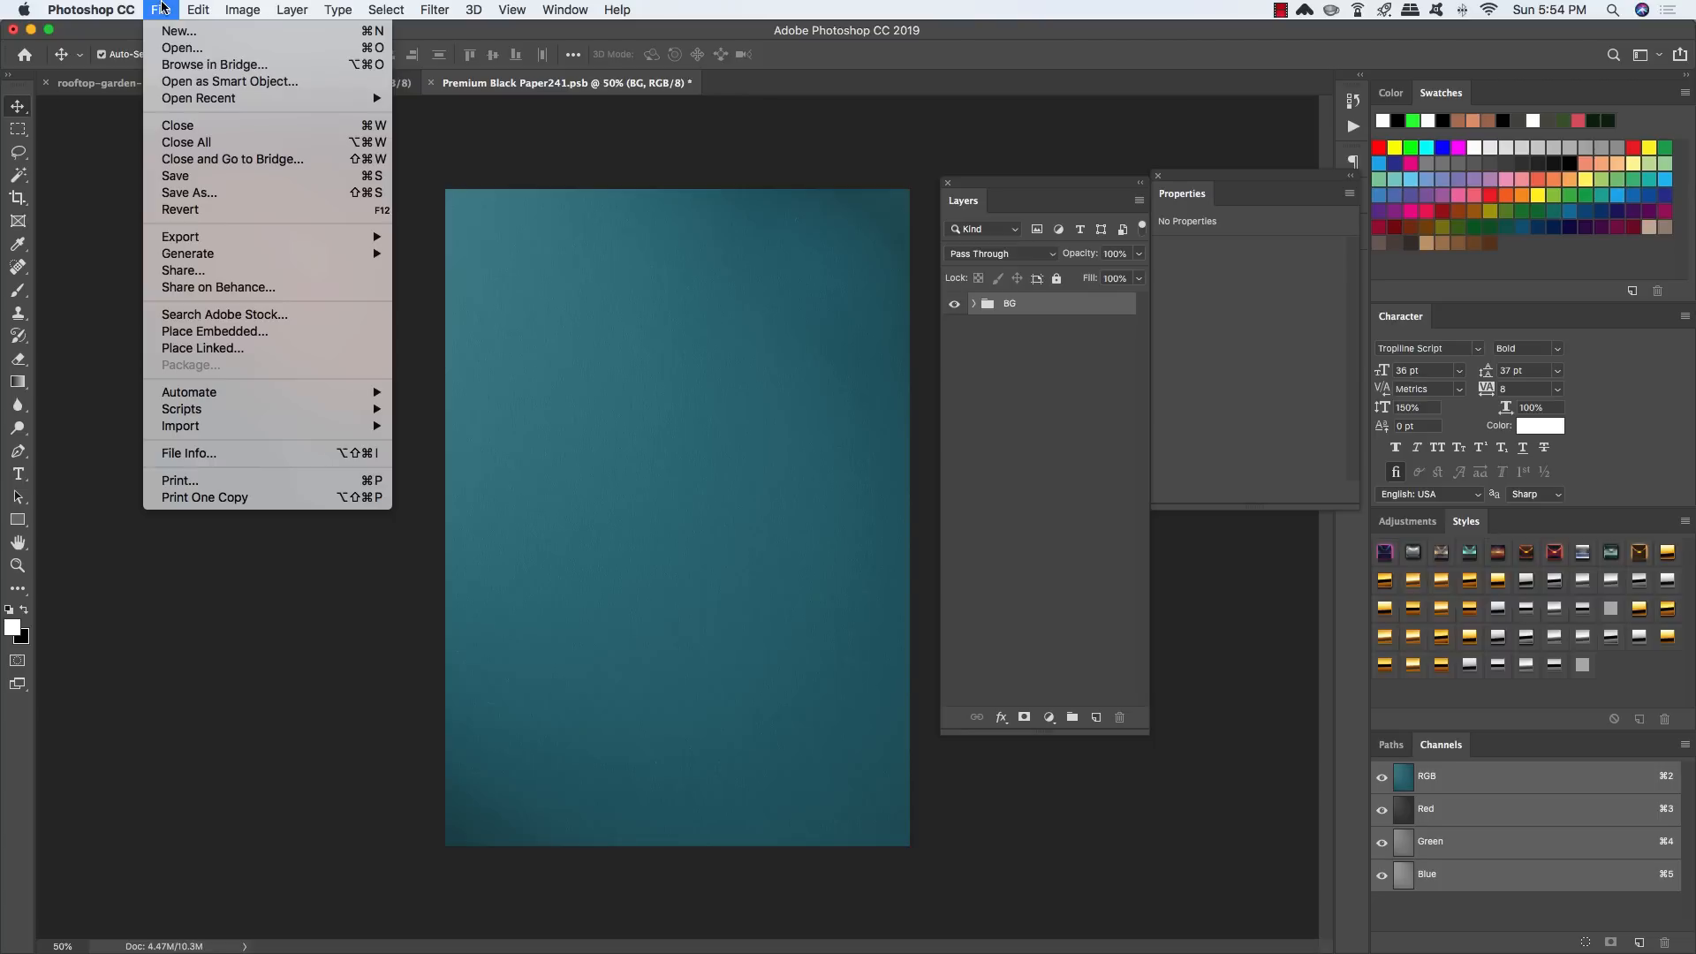
click(194, 335)
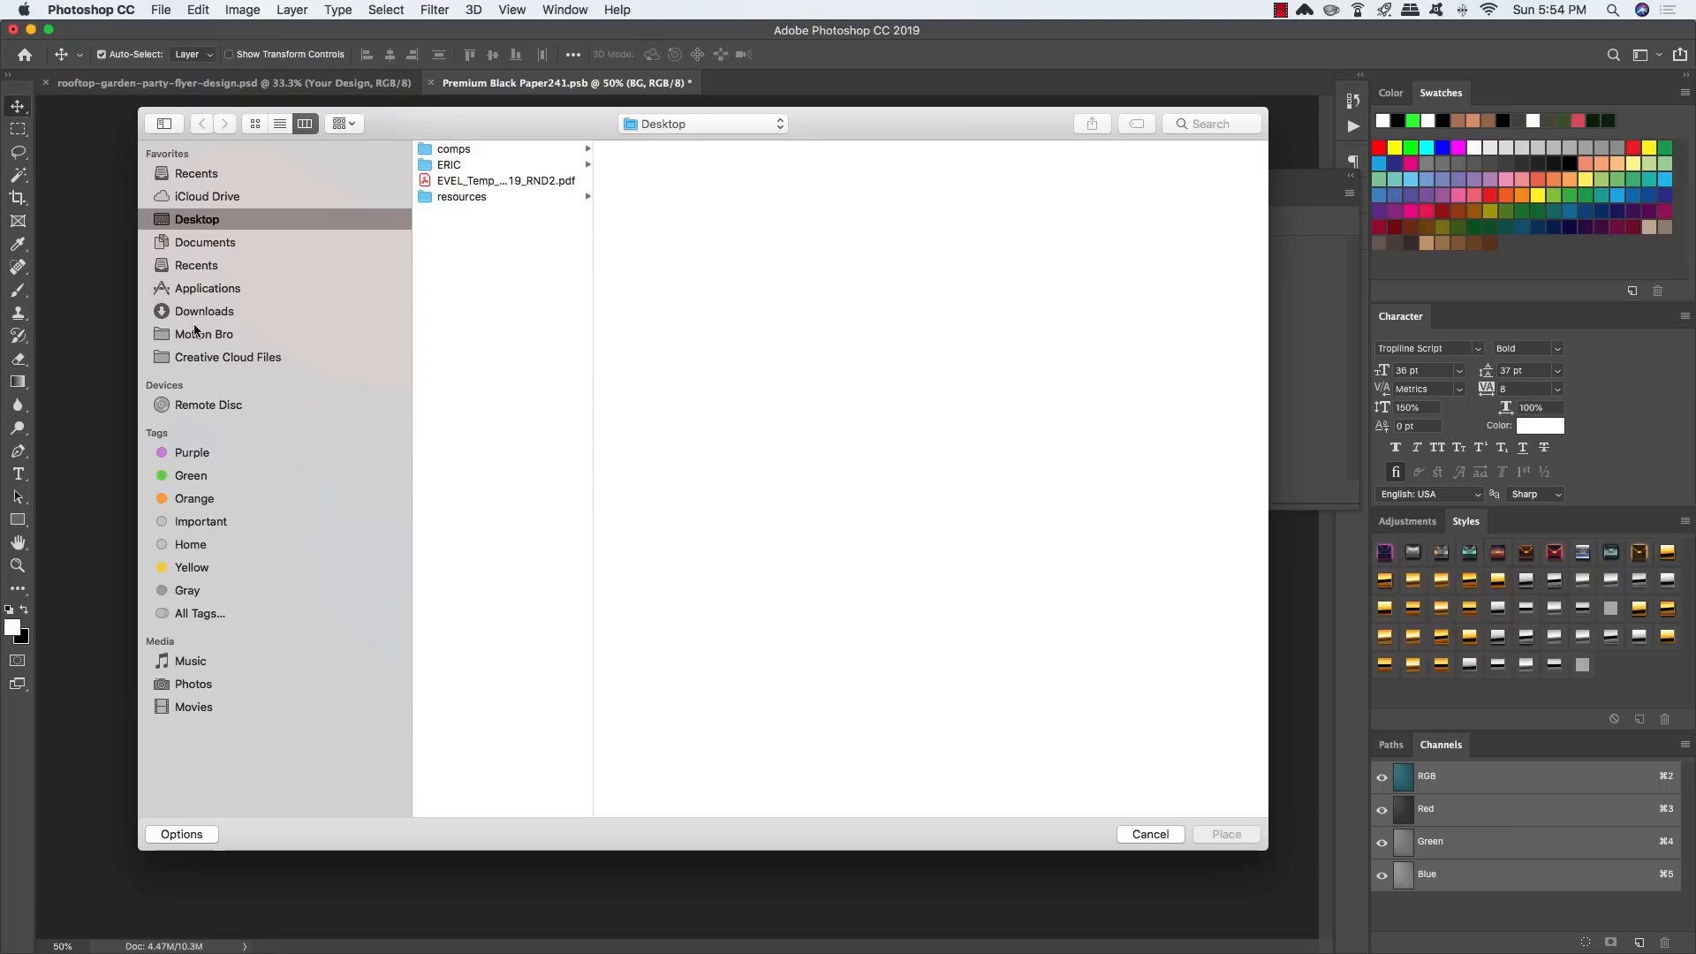
click(453, 165)
click(653, 166)
click(838, 167)
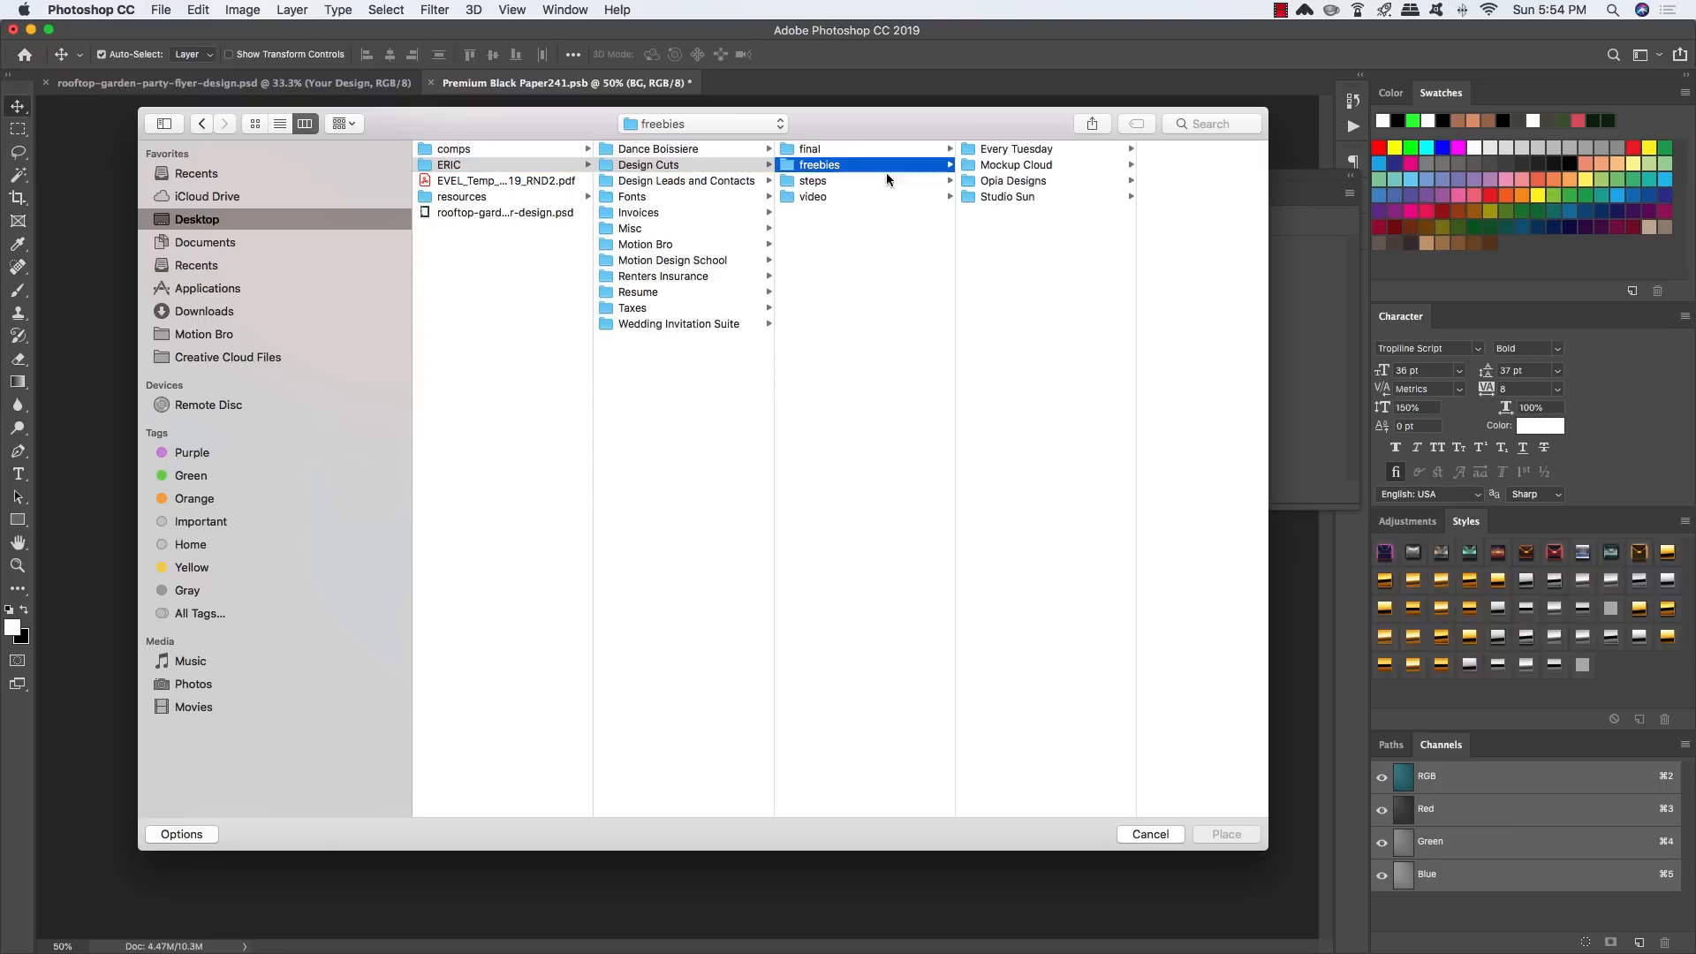
click(1018, 152)
drag(993, 123, 803, 134)
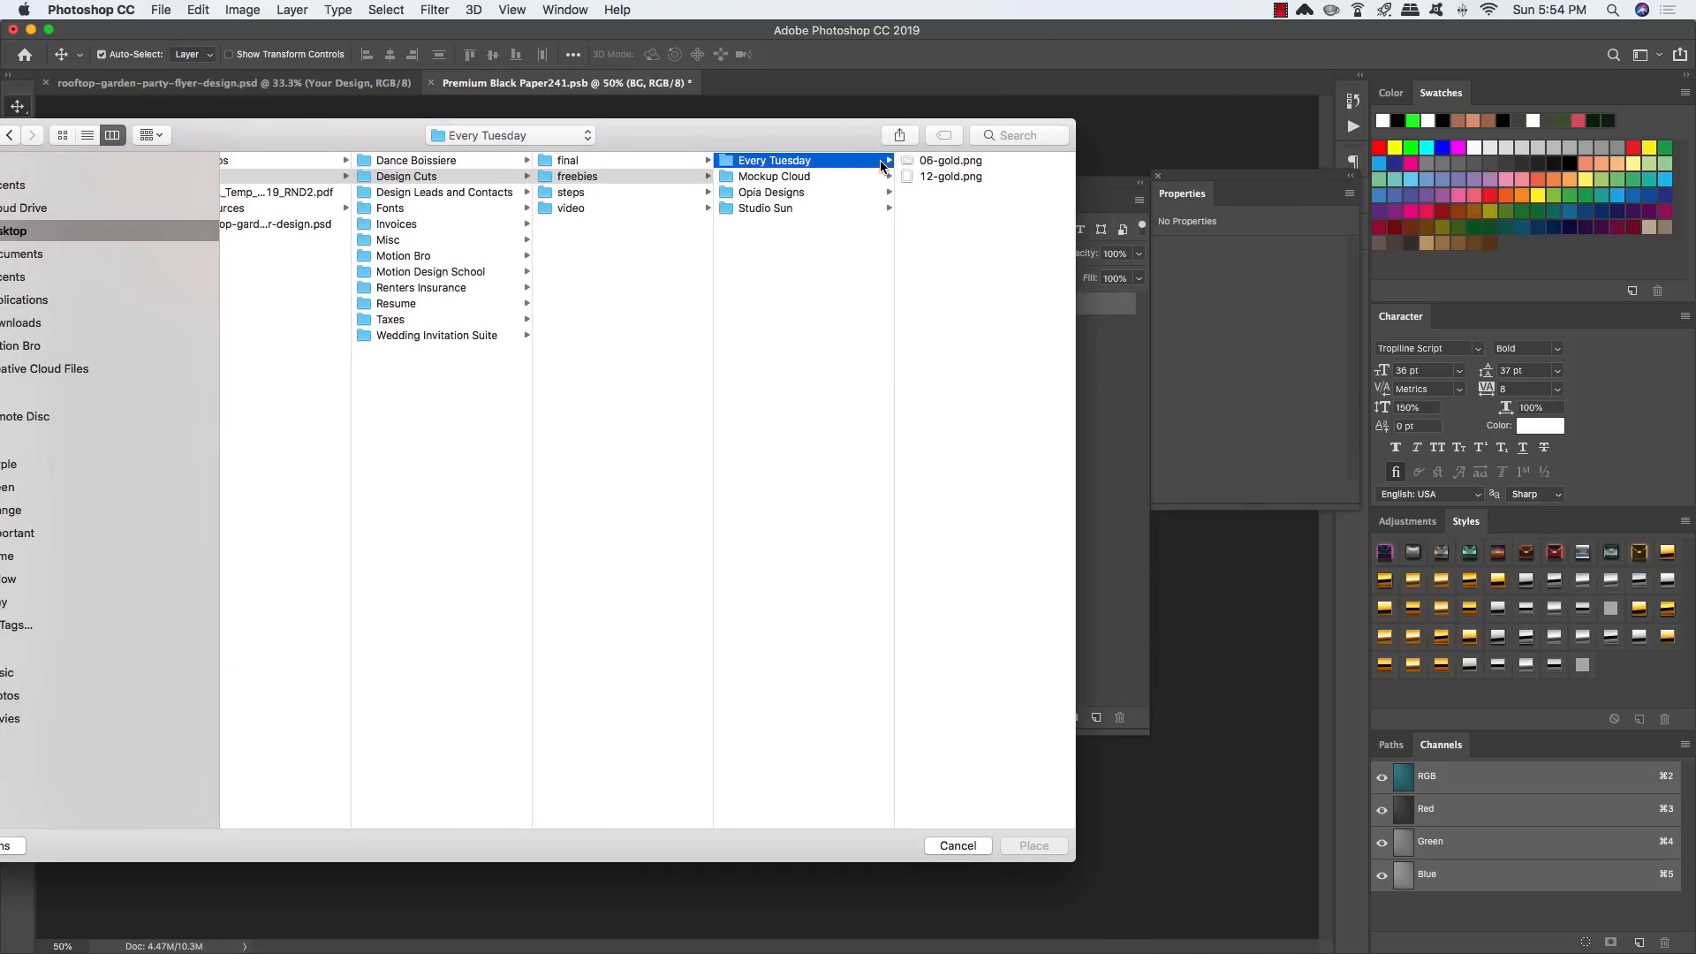
click(942, 176)
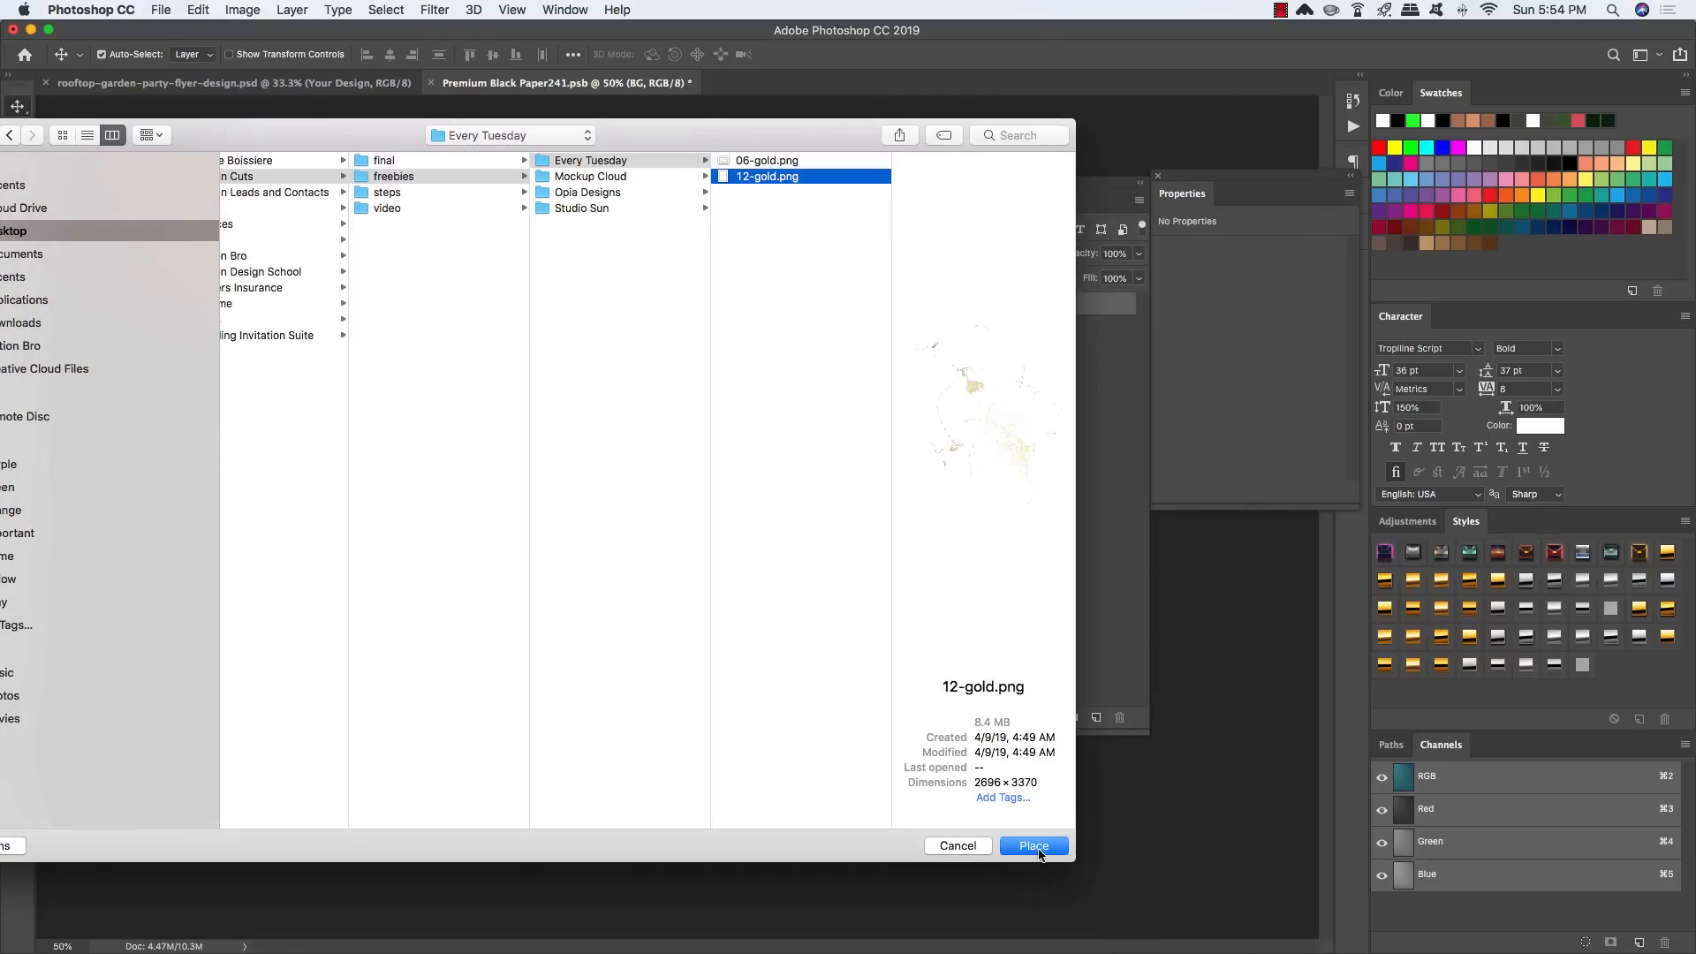
click(1039, 848)
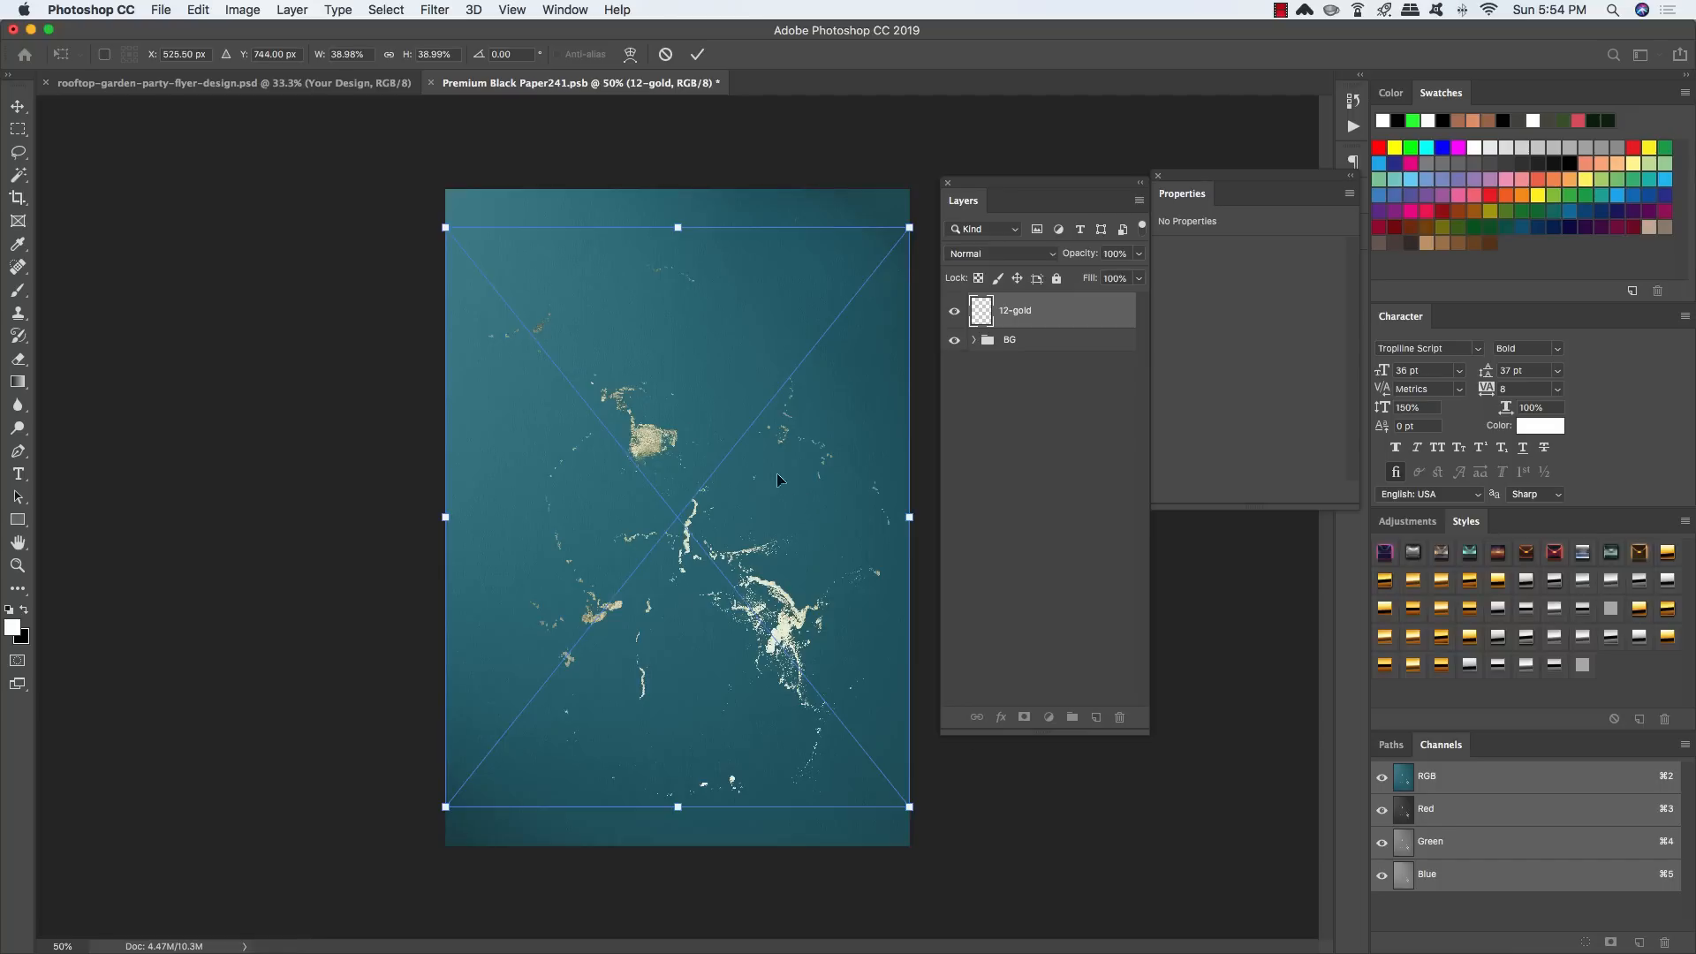
Step: Flip the placed gold texture vertically and rotate it 90° clockwise
right_click(680, 404)
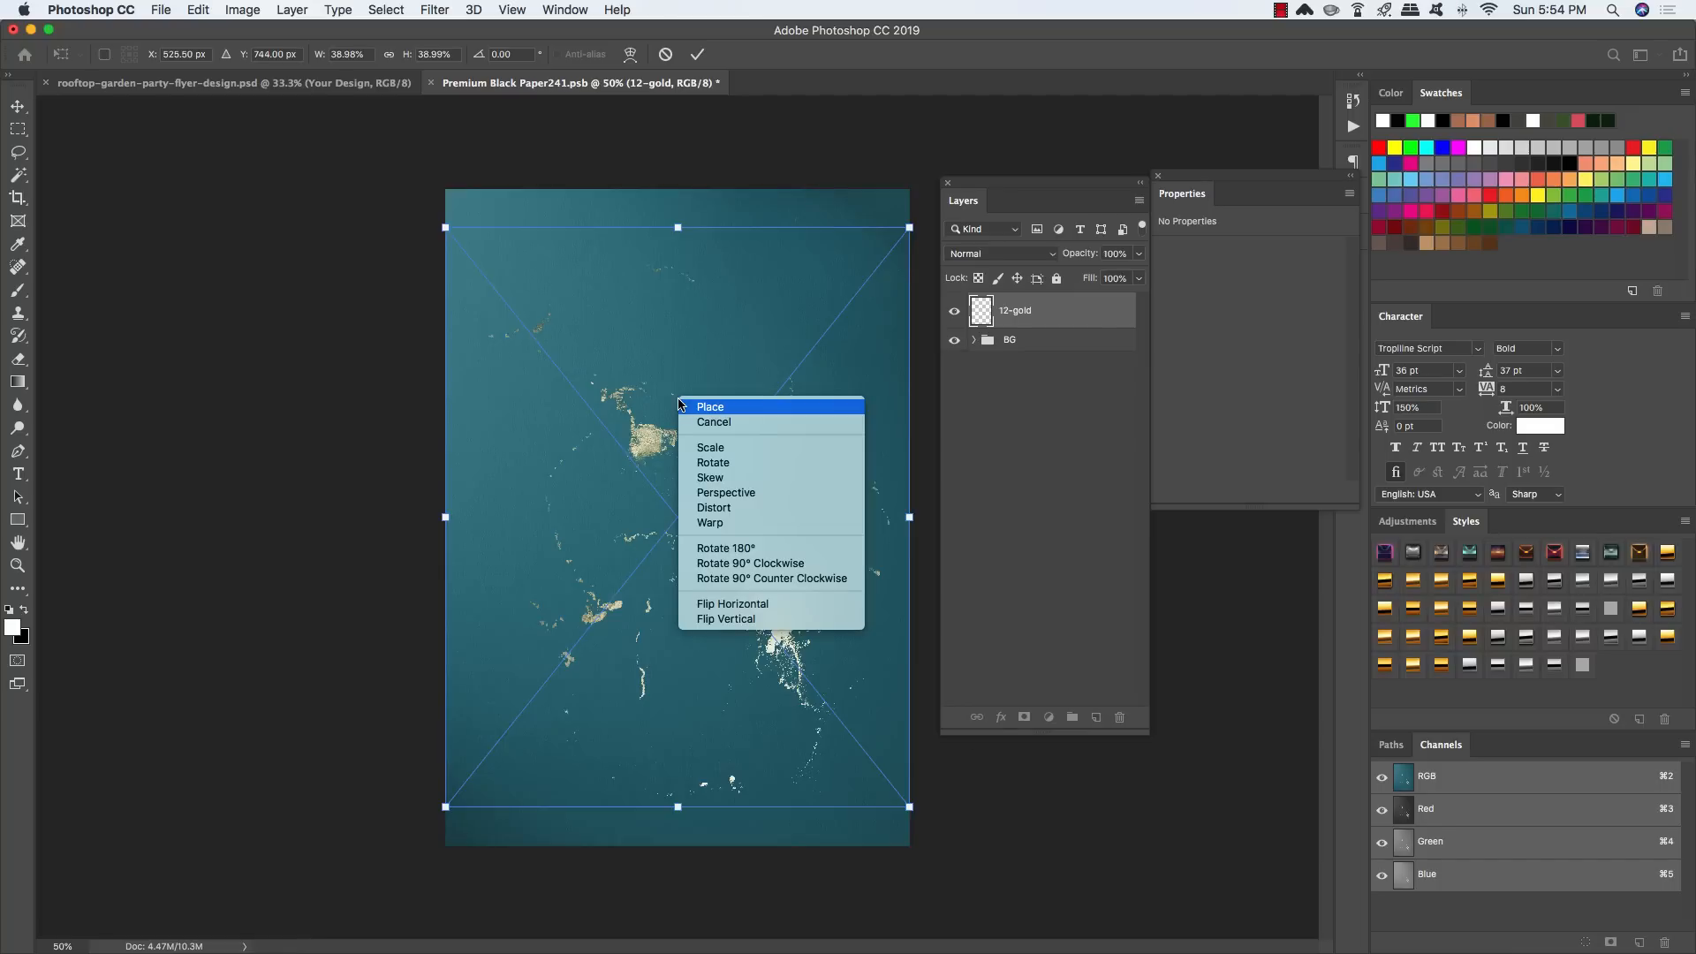
click(730, 620)
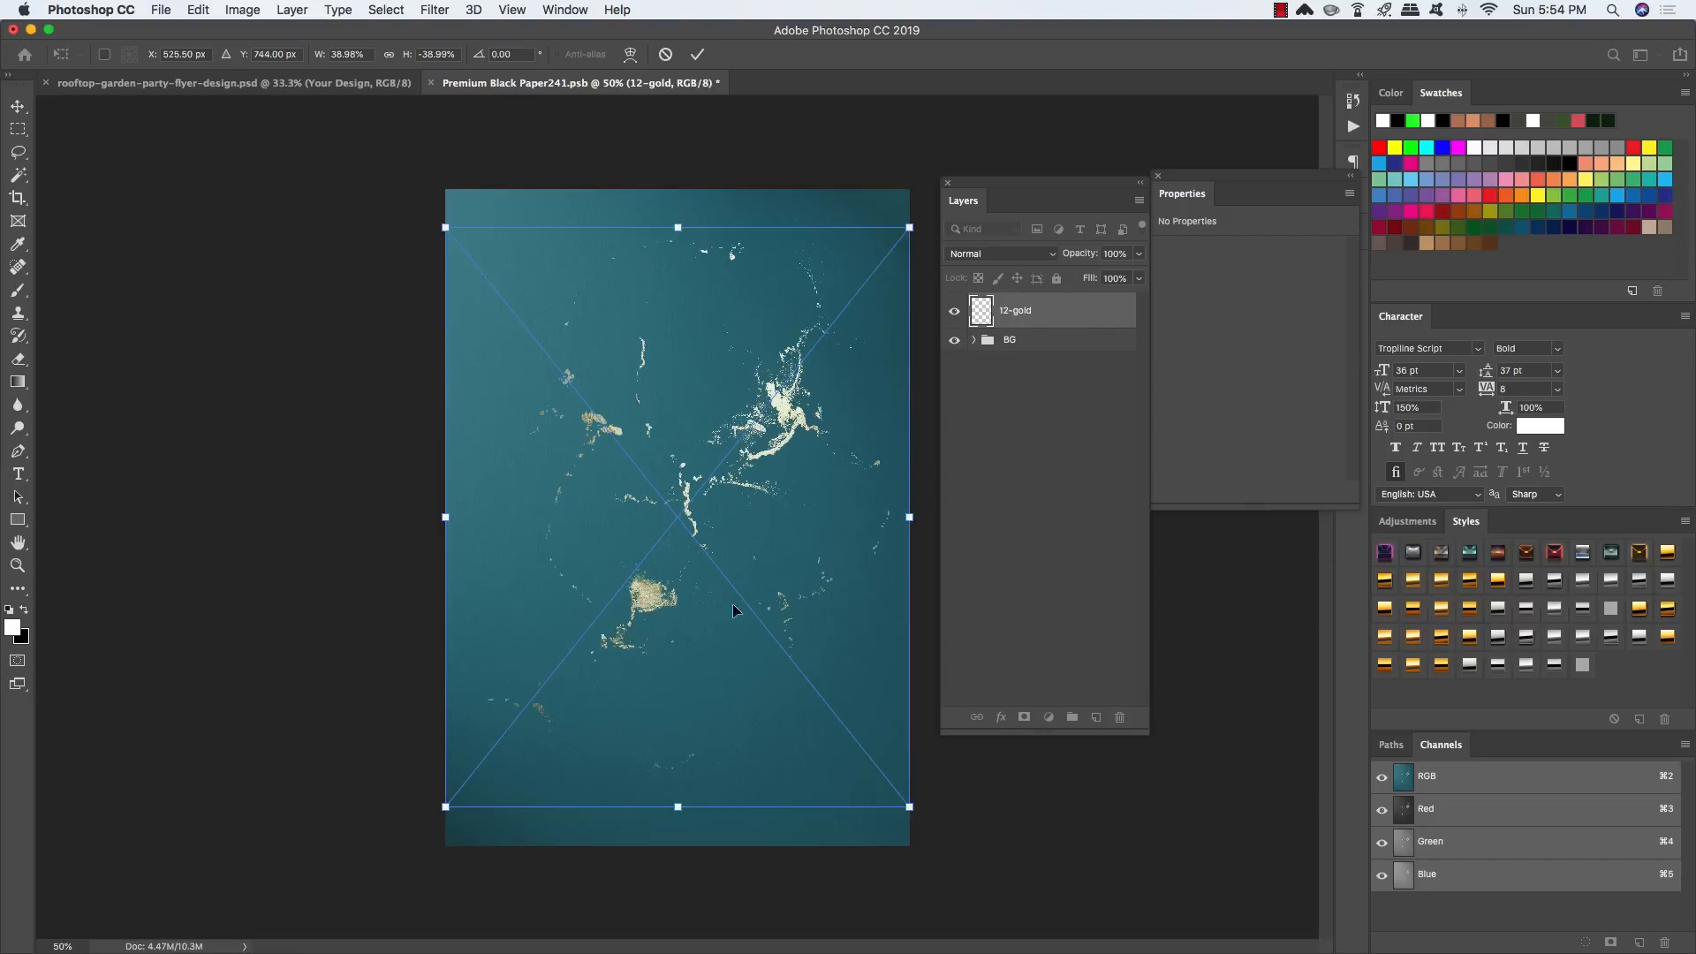
right_click(665, 389)
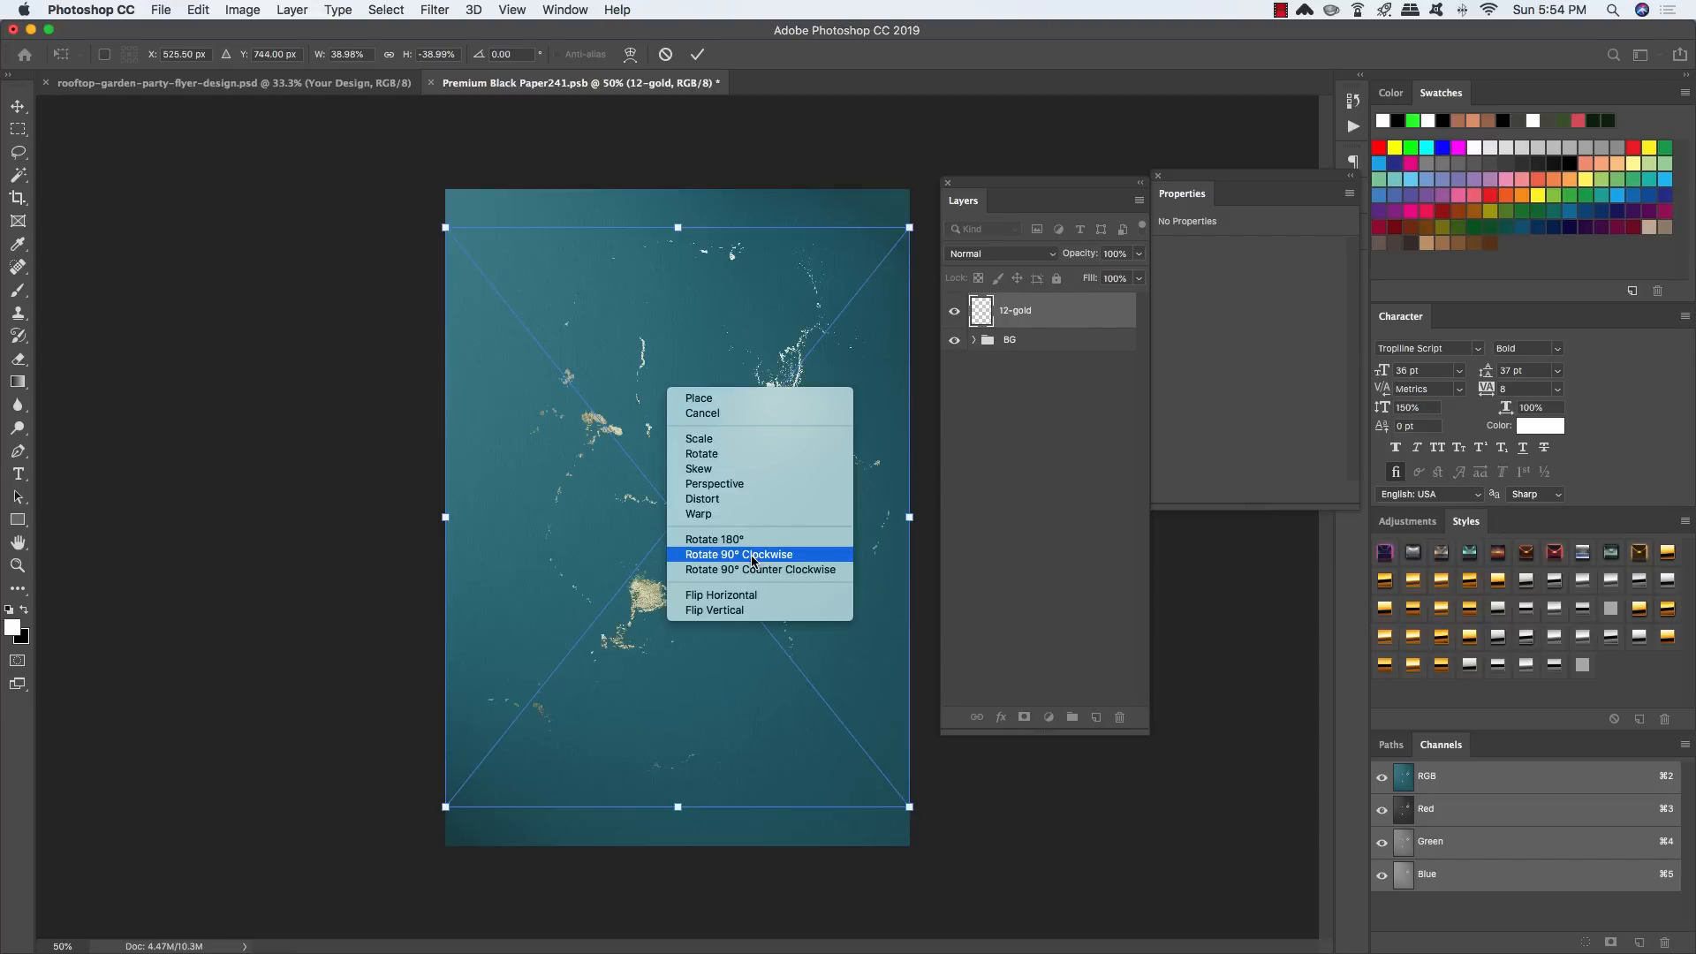
click(752, 561)
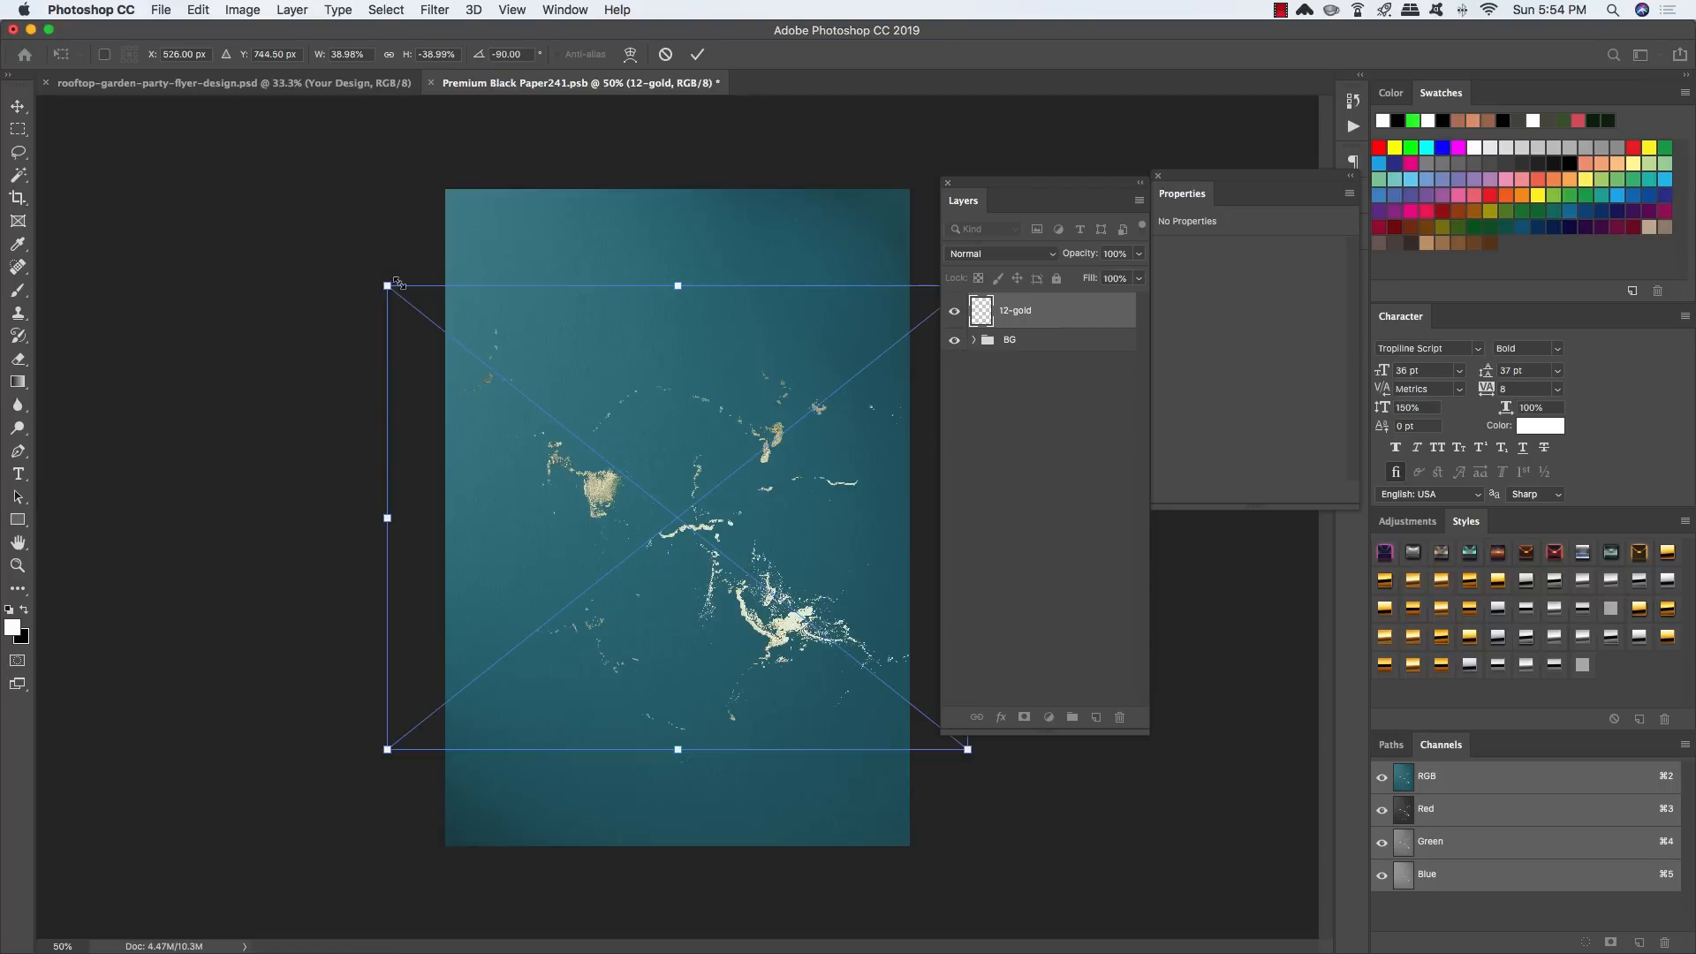
Step: Scale the gold texture to about 58.6% and shift it up and to the left so it spans the canvas width
drag(386, 283, 225, 167)
drag(734, 731, 671, 633)
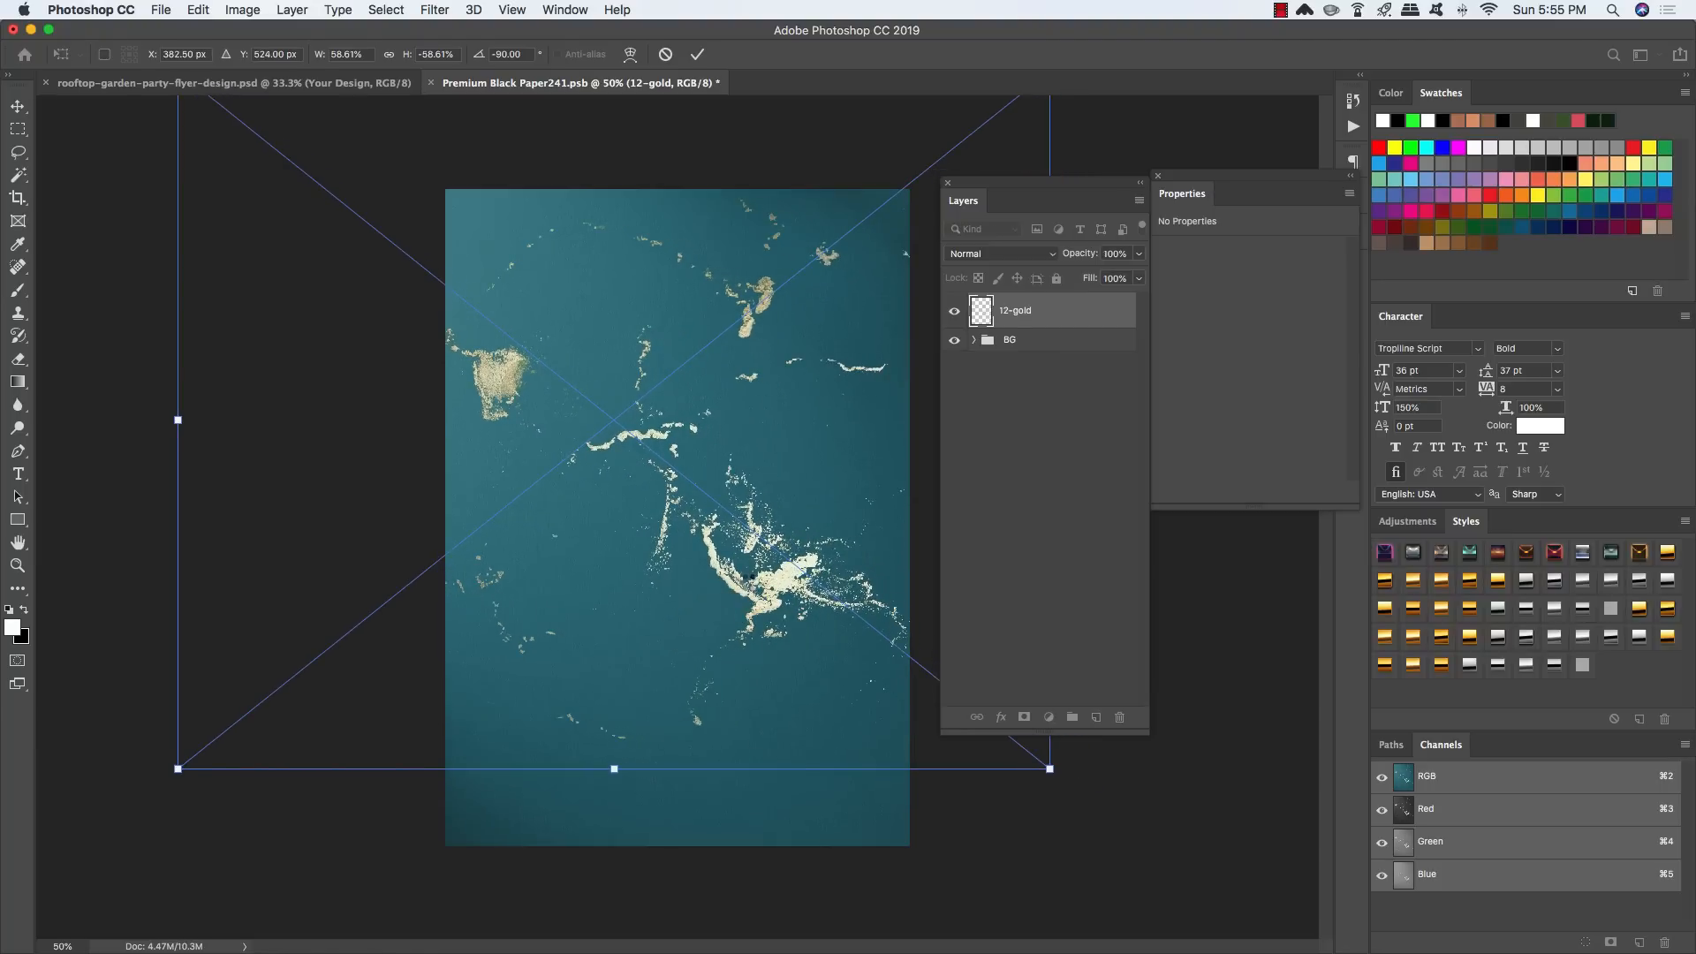
key(Return)
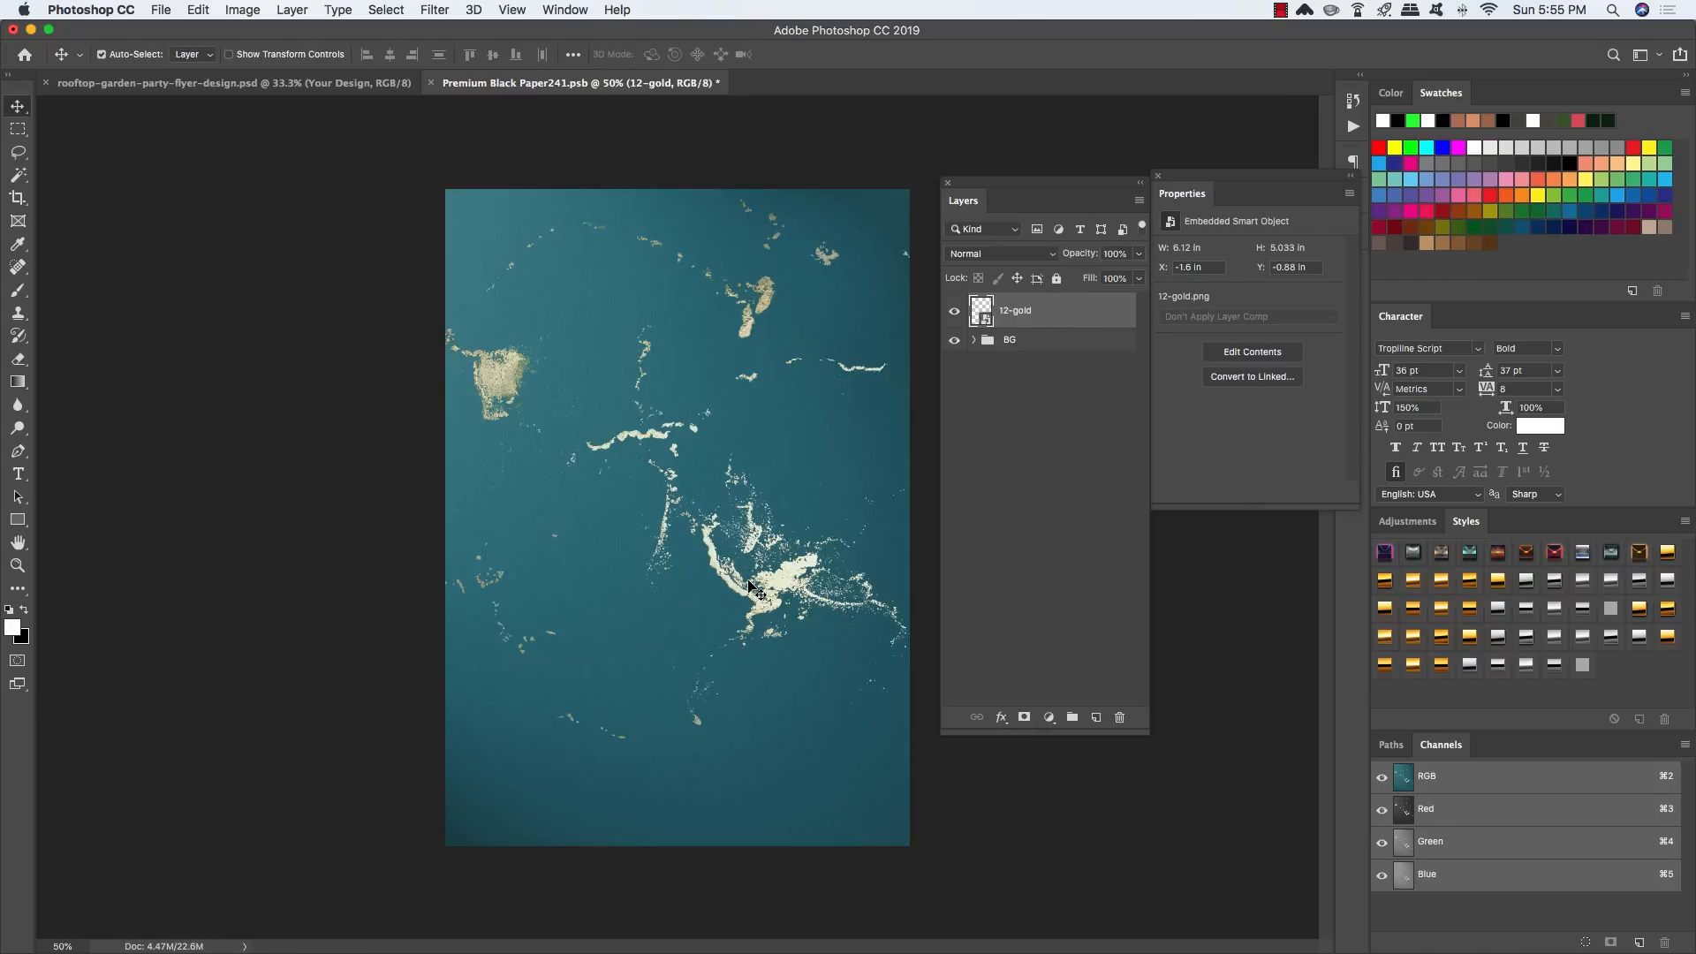
Step: Set the 12-gold layer's blend mode to Overlay and its opacity to 50%
click(983, 254)
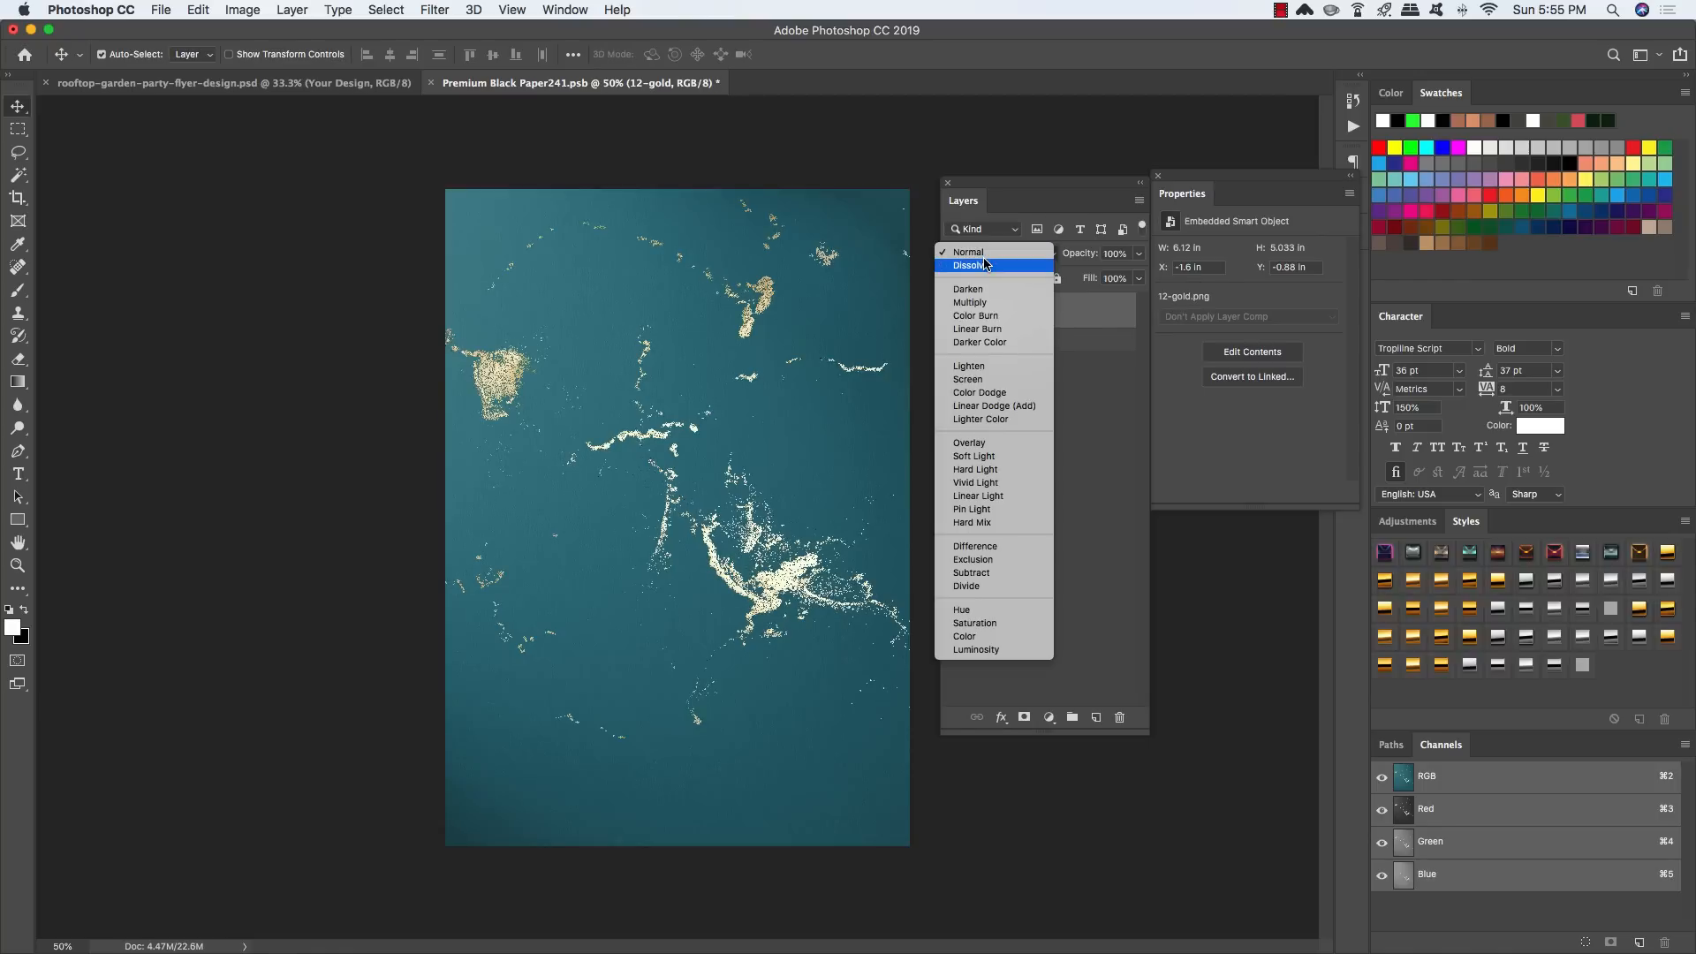
click(986, 443)
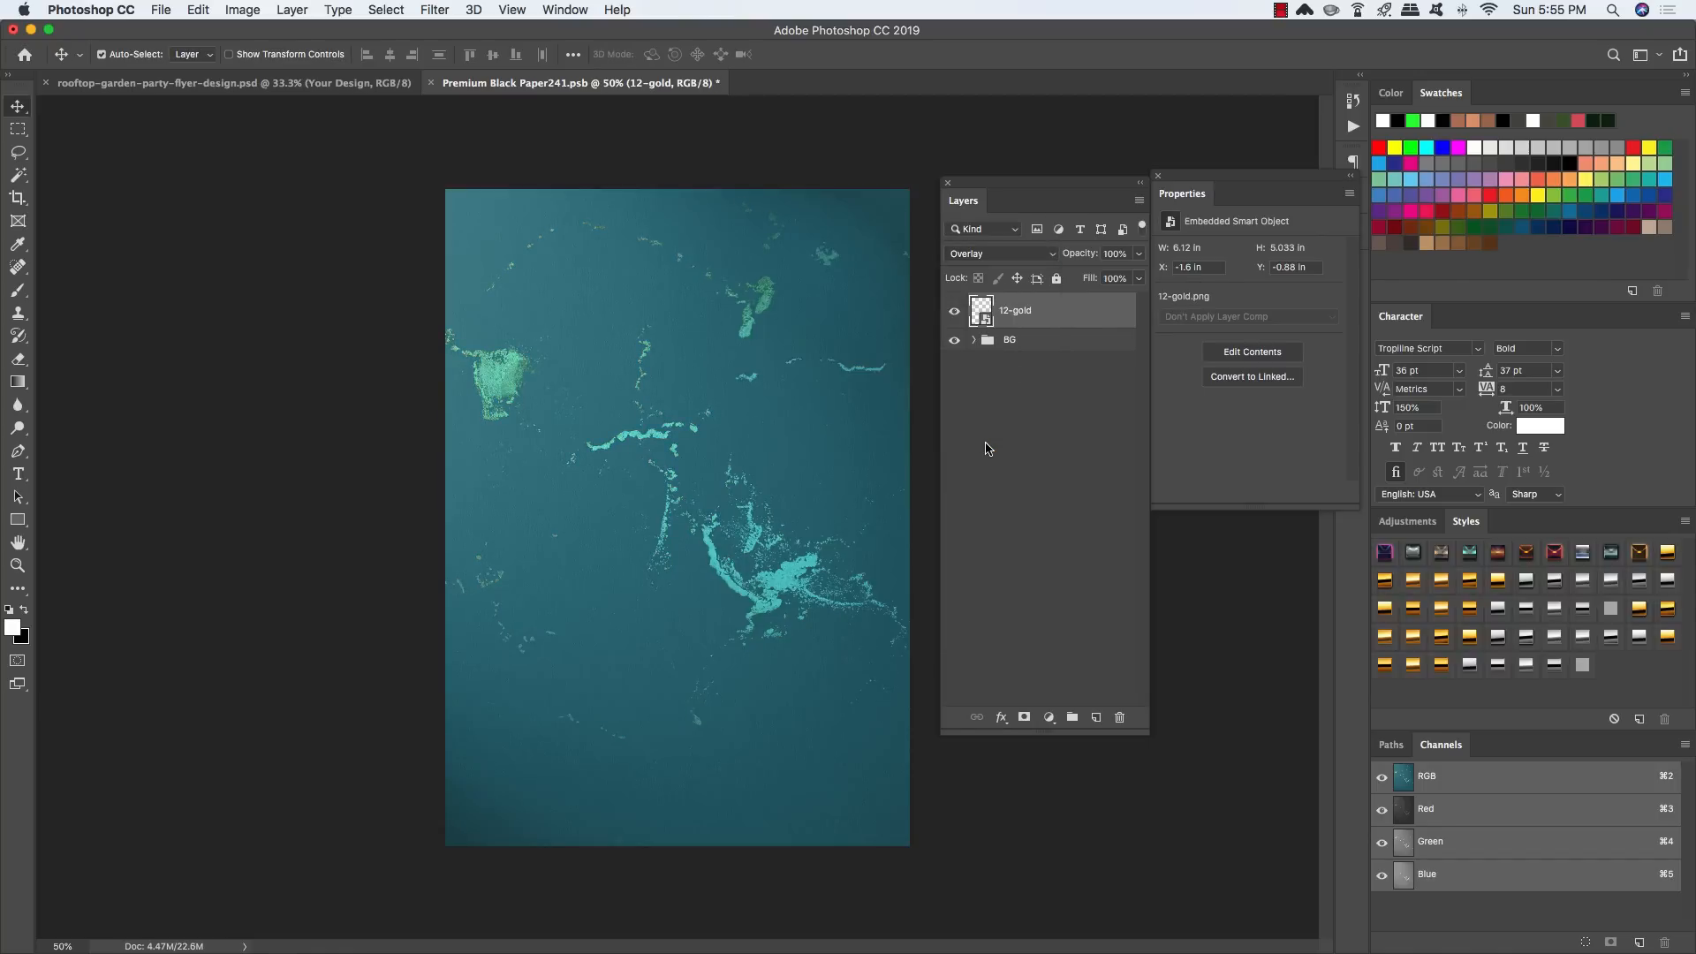
key(5)
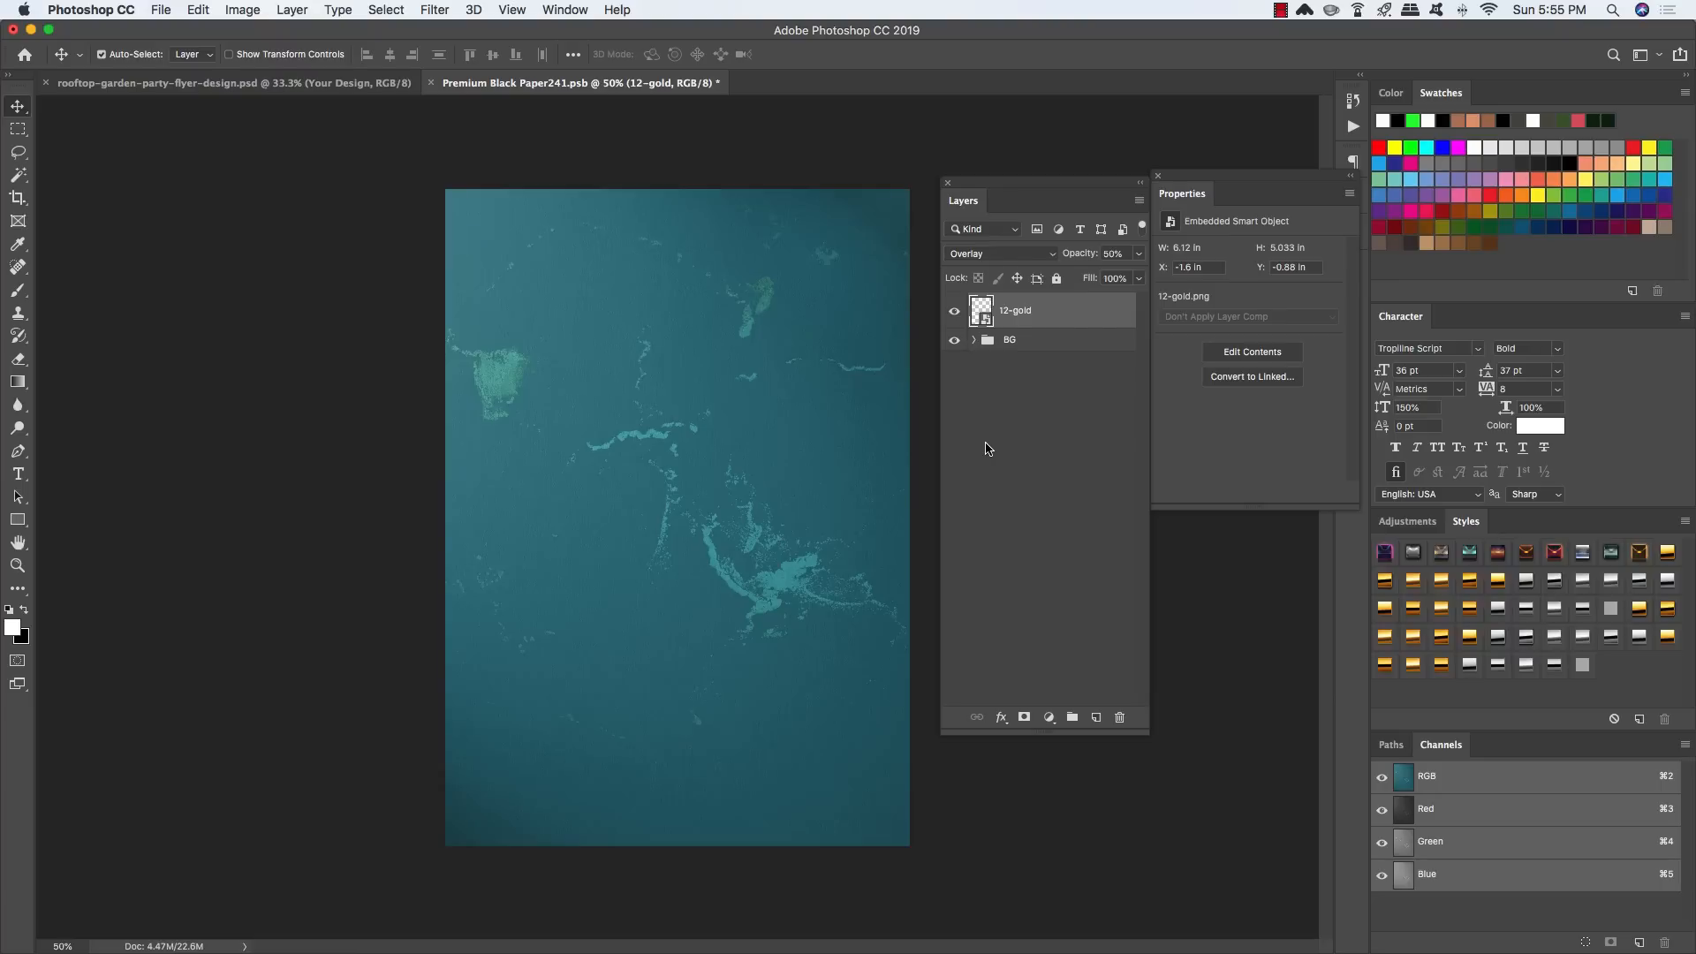
Step: Place 06-gold.png from the Every Tuesday folder as an embedded object above the 12-gold layer and rotate it 90° clockwise
click(163, 10)
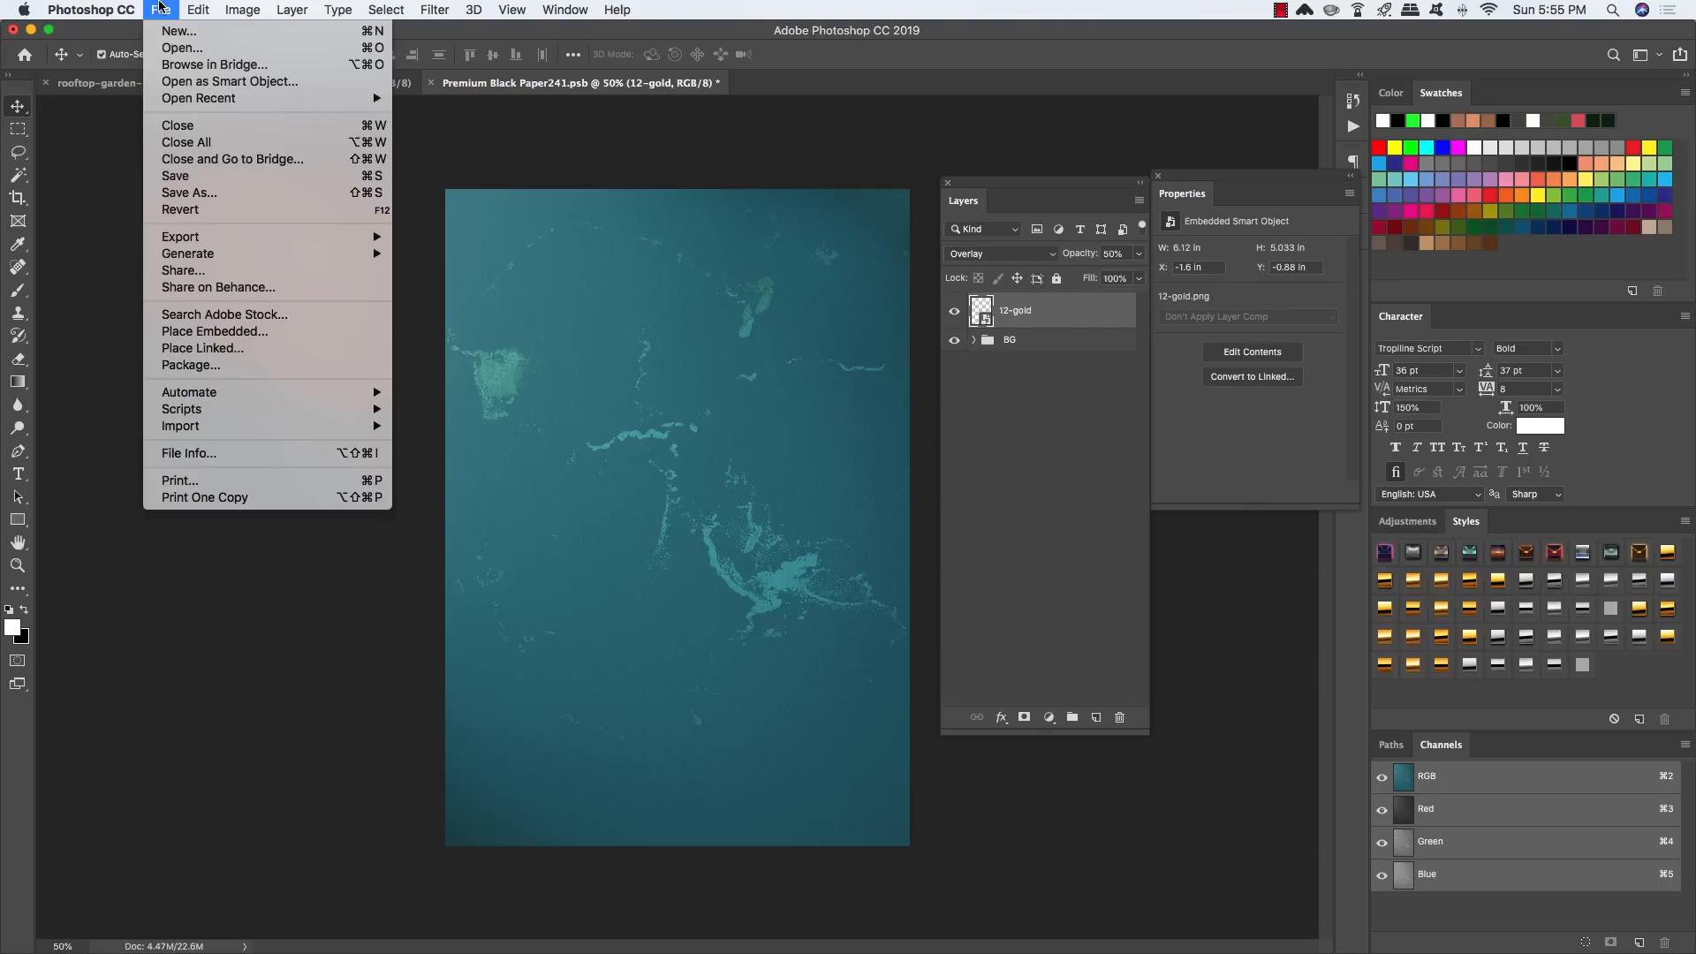
click(264, 333)
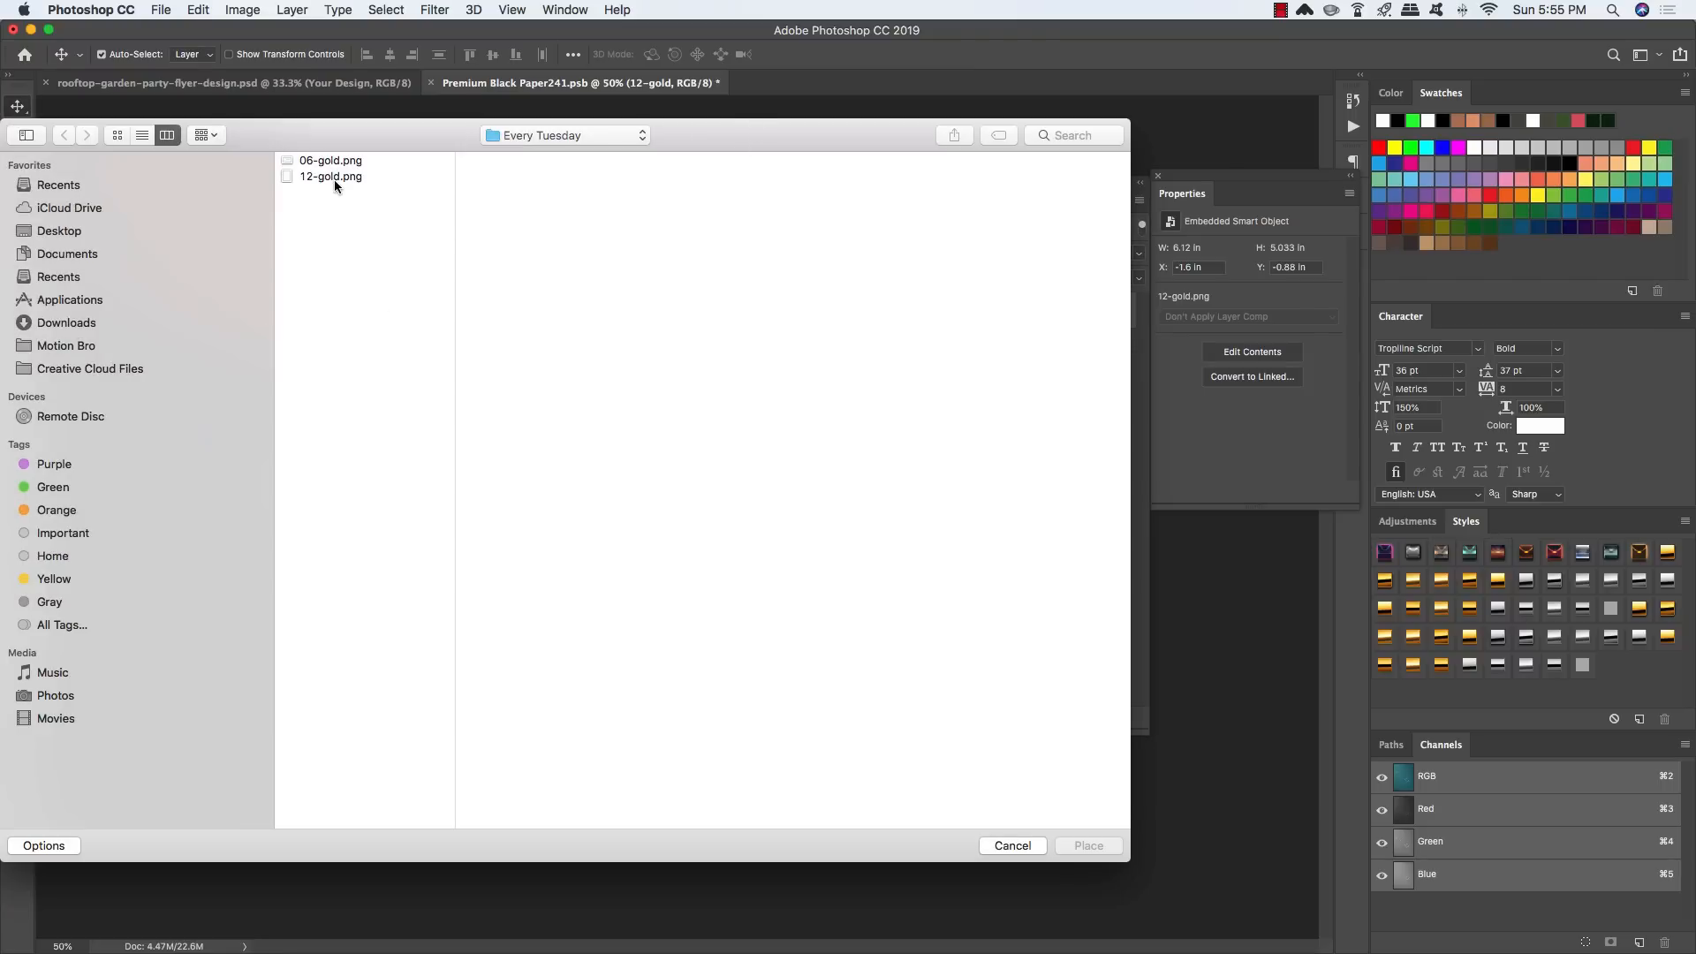
click(333, 161)
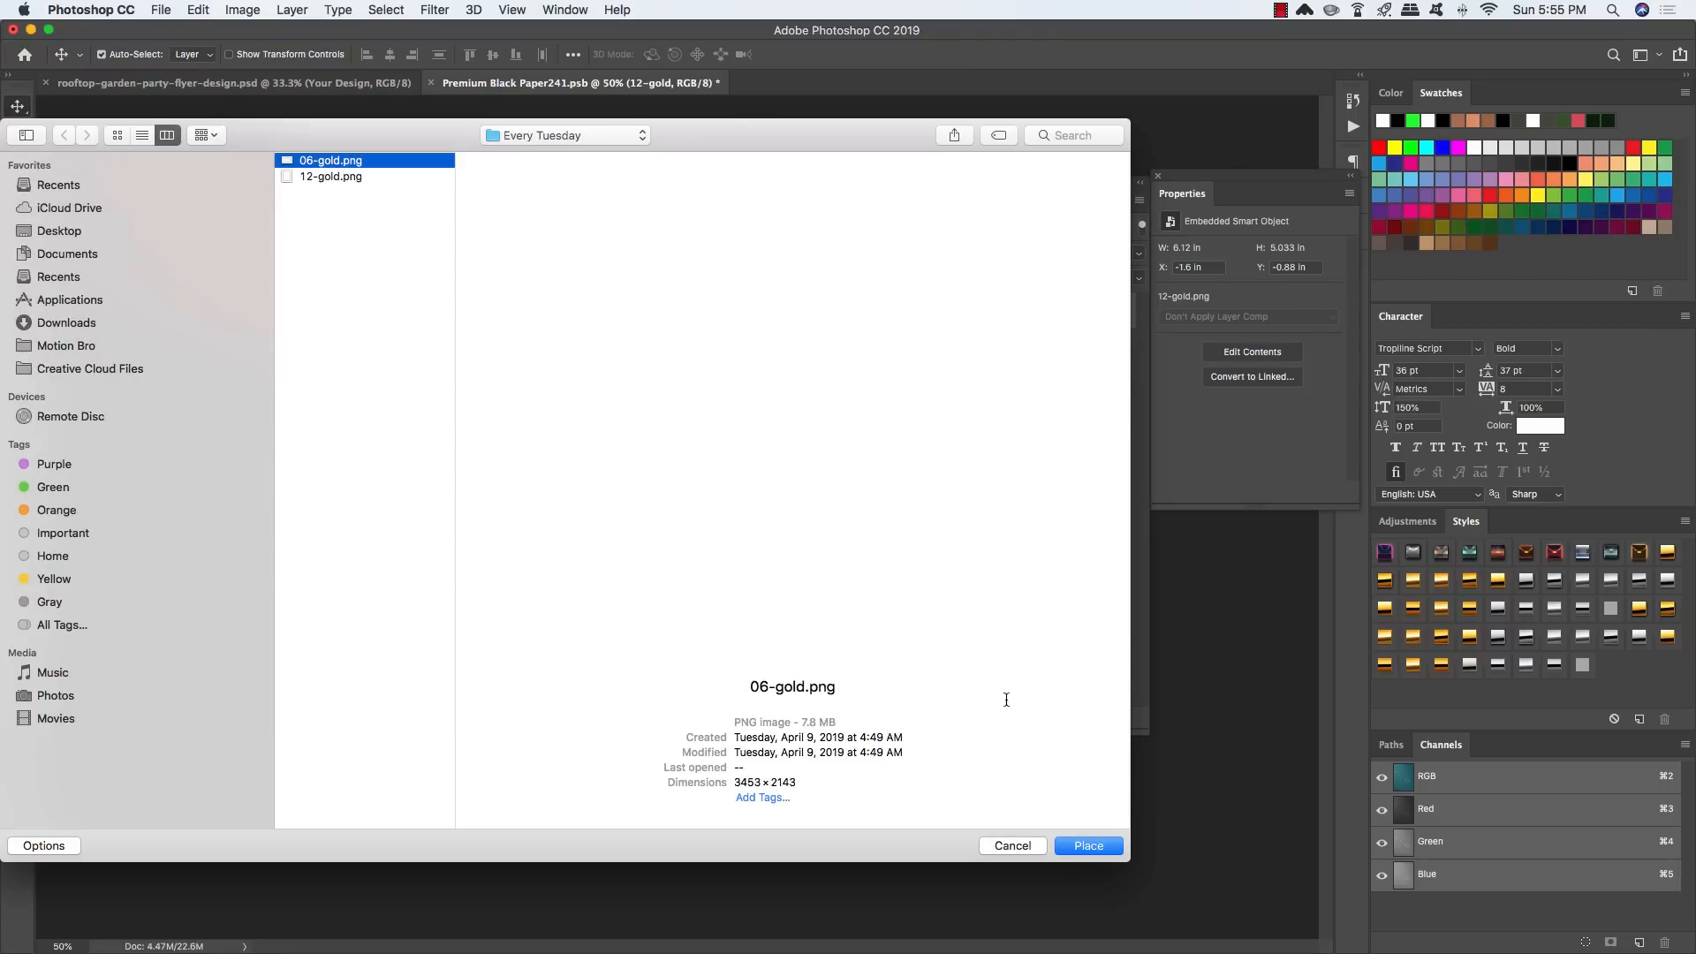
click(1089, 846)
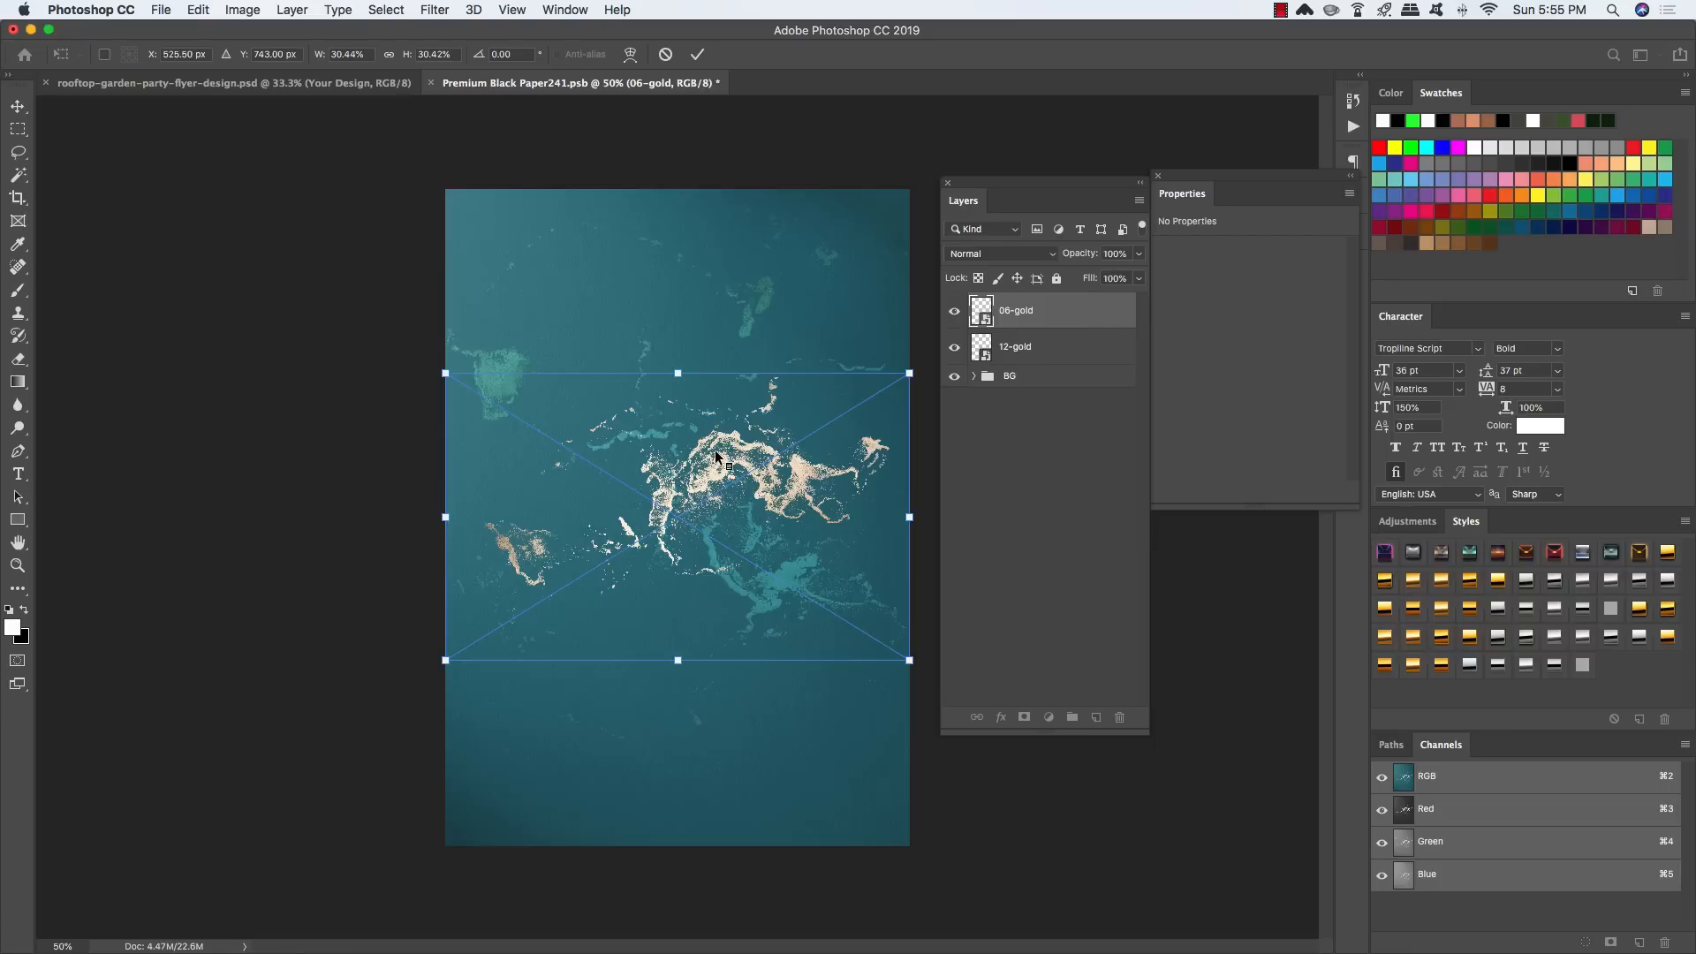
right_click(720, 453)
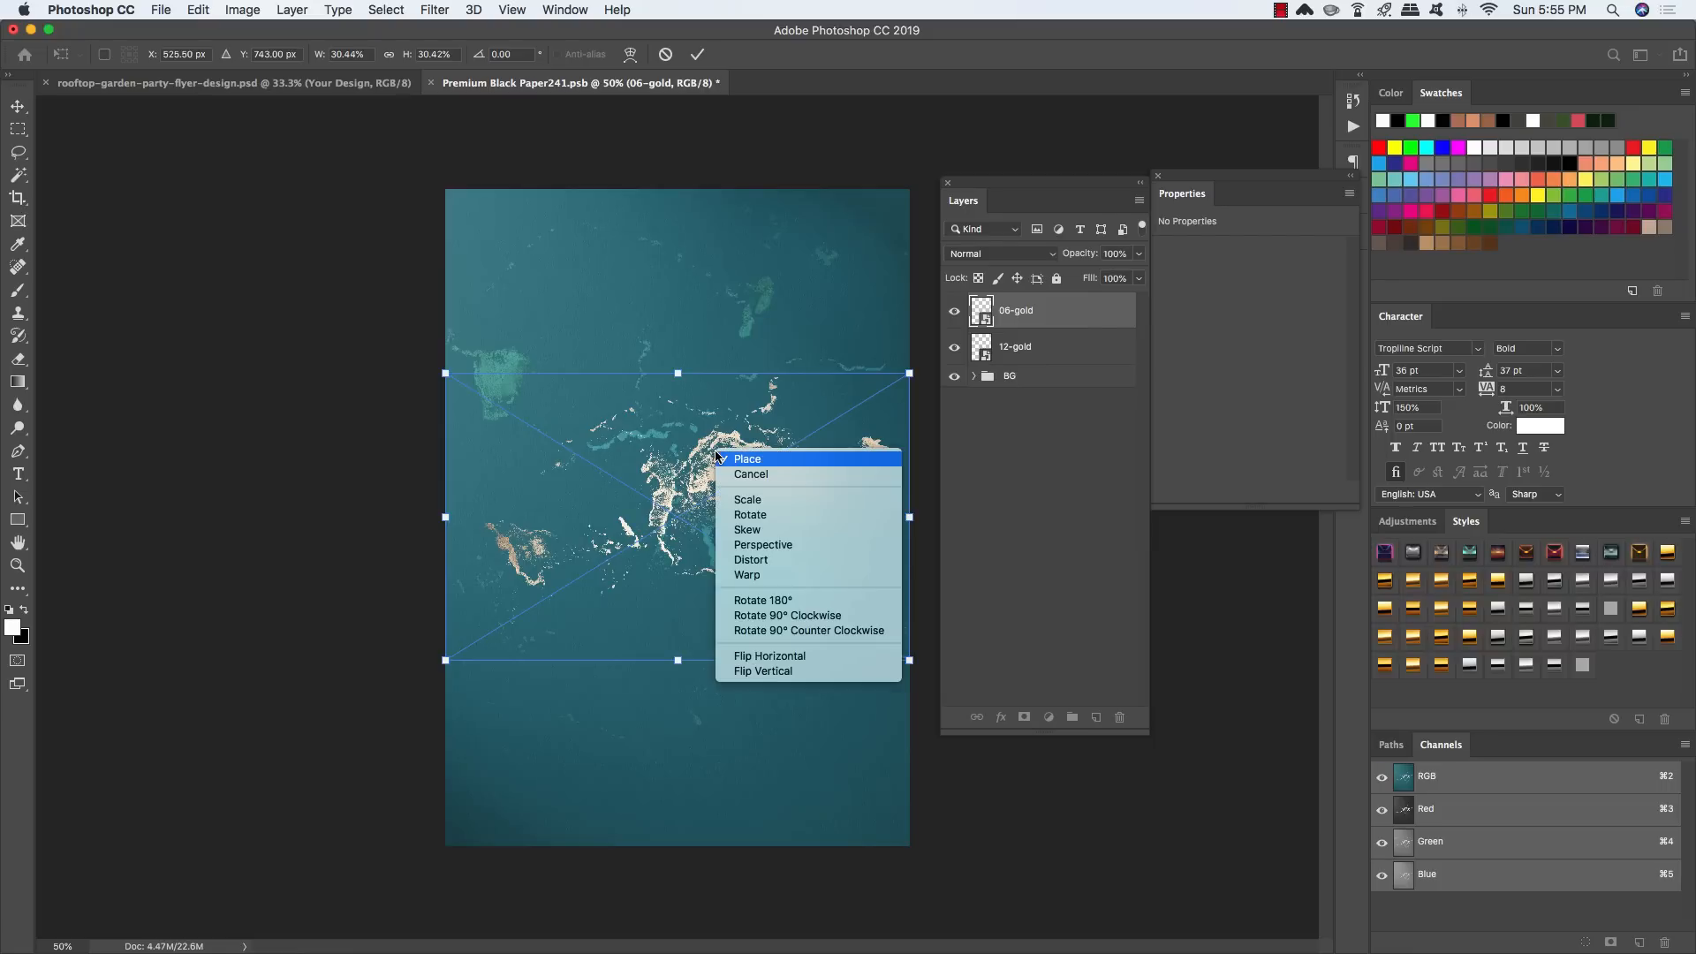
click(764, 616)
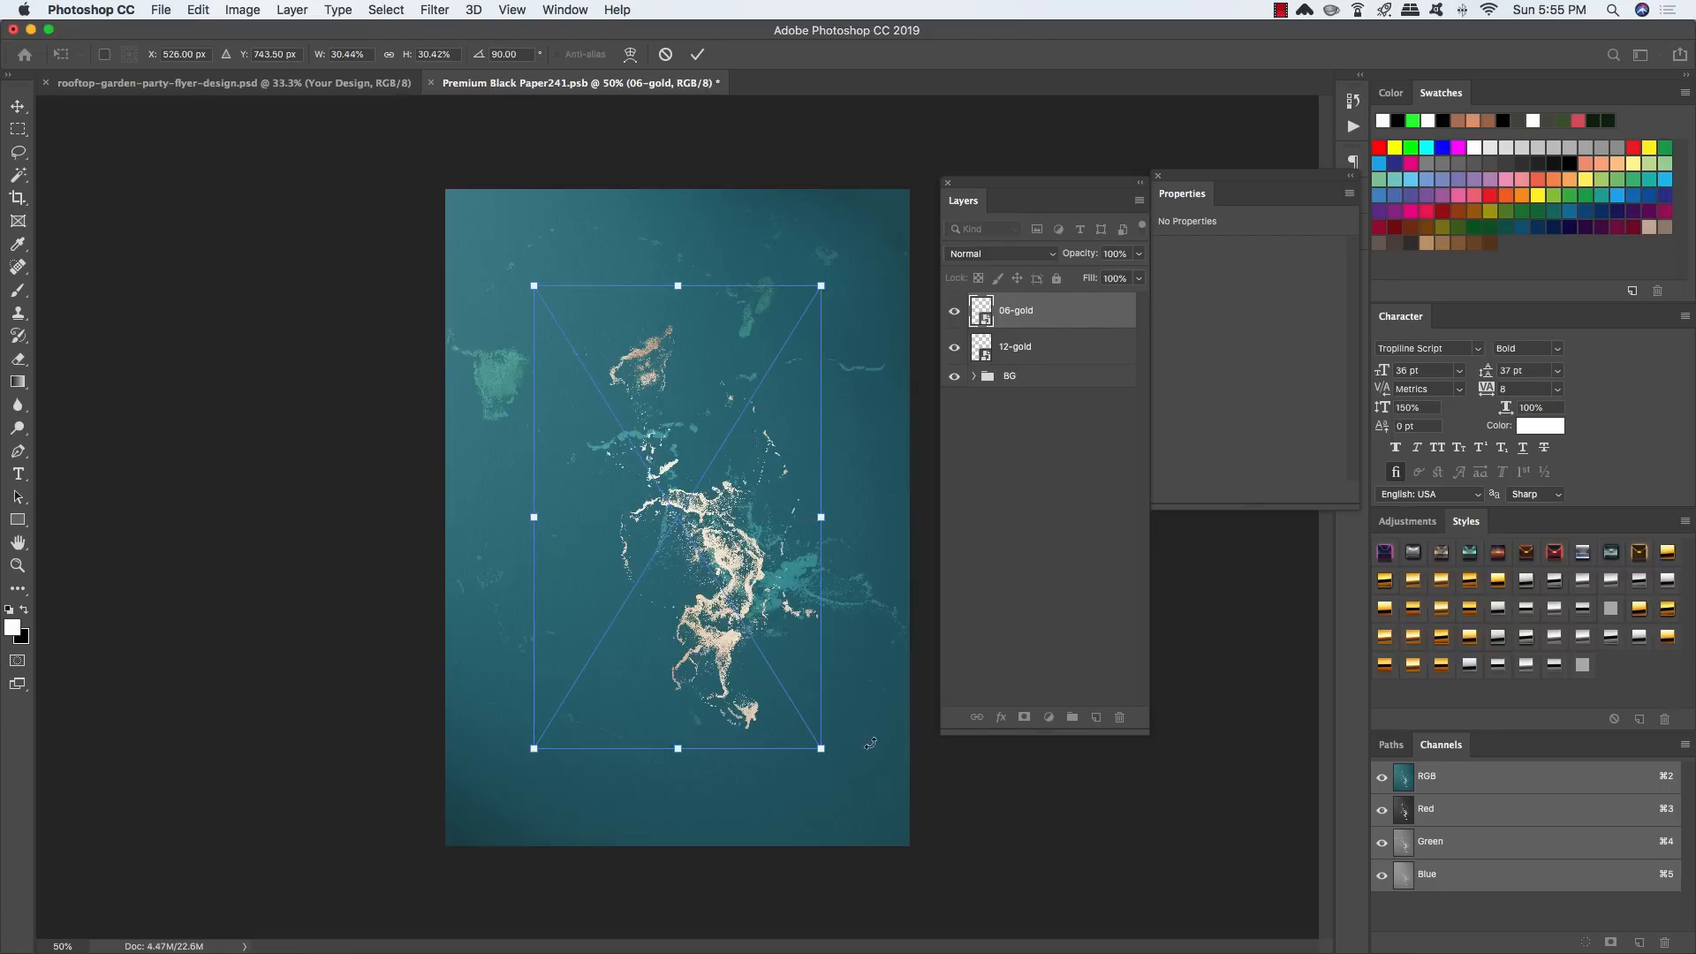
Step: Enlarge and rotate the 06-gold texture and position it so its specks fill only the canvas's lower-left corner
drag(822, 748, 931, 927)
drag(798, 425, 612, 553)
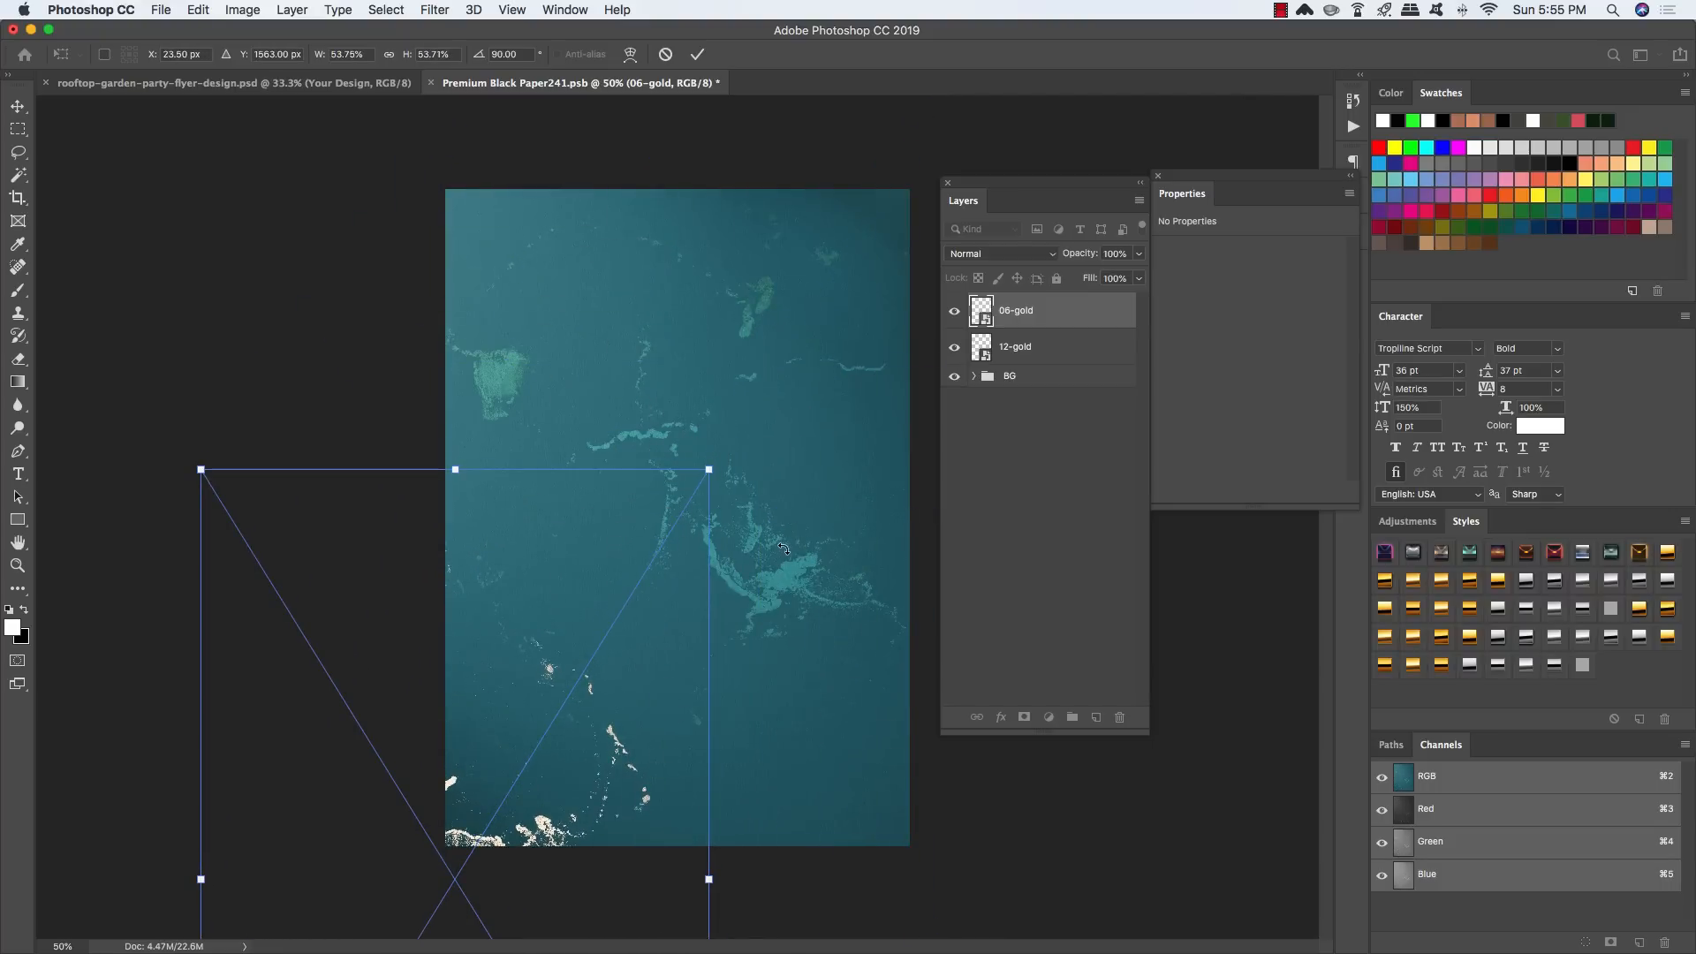
drag(778, 548, 747, 509)
drag(663, 439, 686, 411)
drag(623, 596, 559, 580)
drag(649, 470, 638, 442)
drag(583, 553, 625, 561)
drag(740, 626, 618, 521)
drag(600, 802, 484, 769)
drag(640, 714, 855, 826)
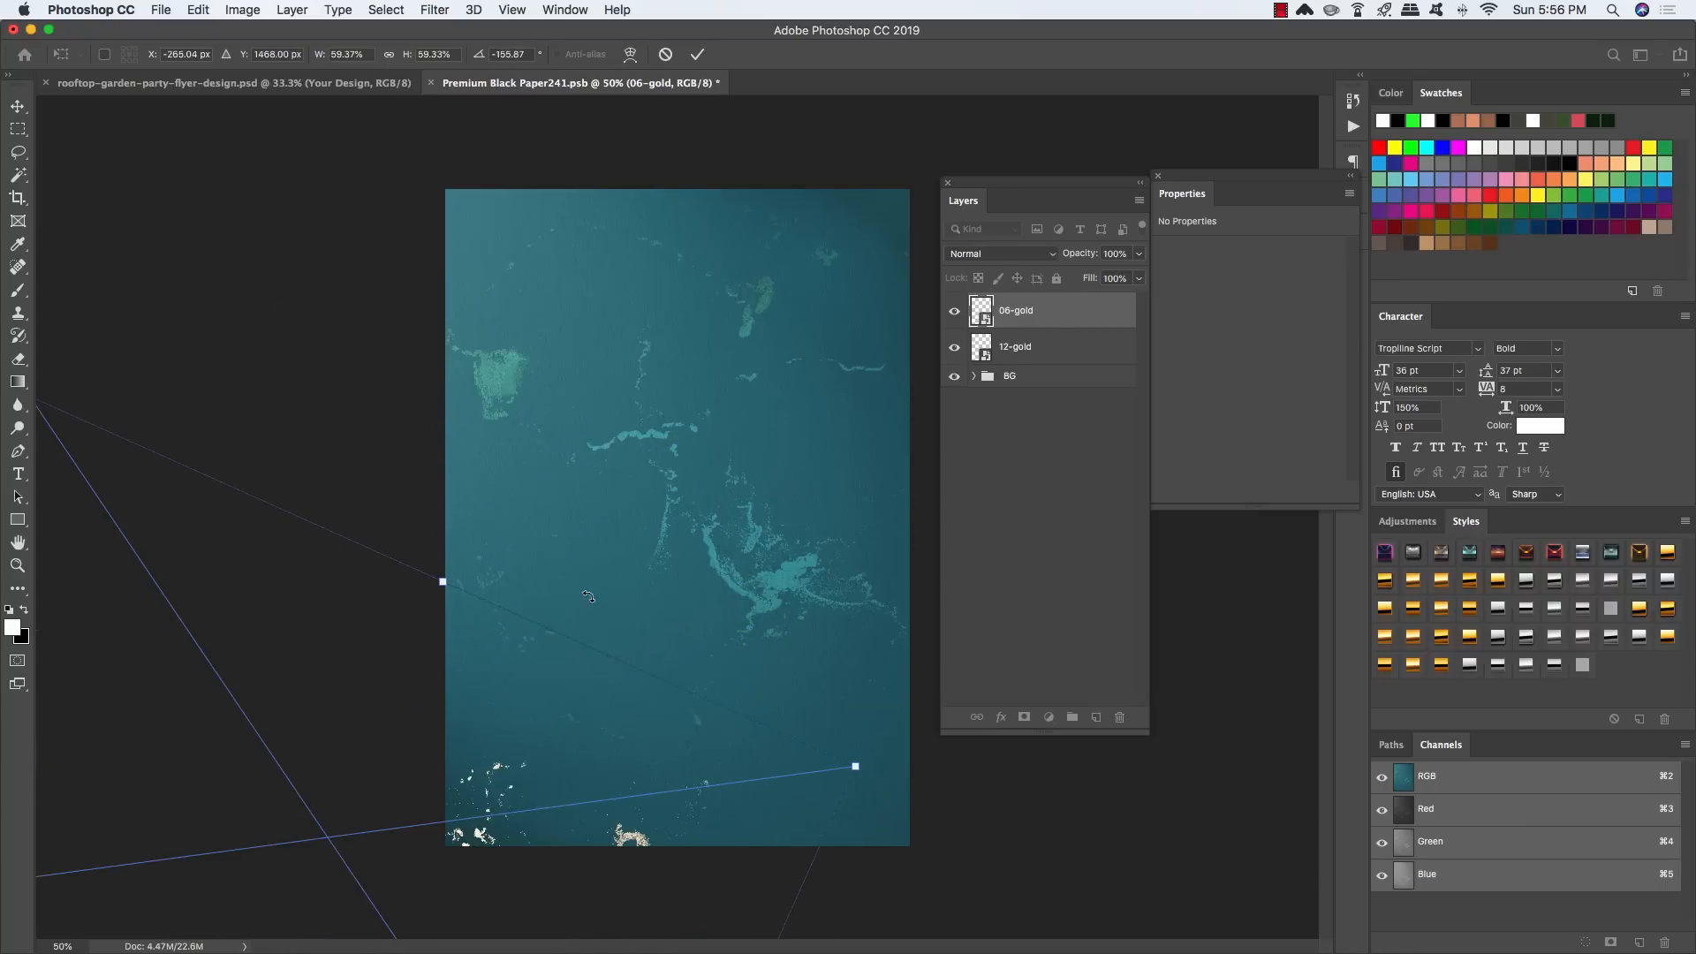
drag(618, 570, 677, 659)
drag(530, 772, 575, 647)
drag(776, 637, 804, 726)
key(Return)
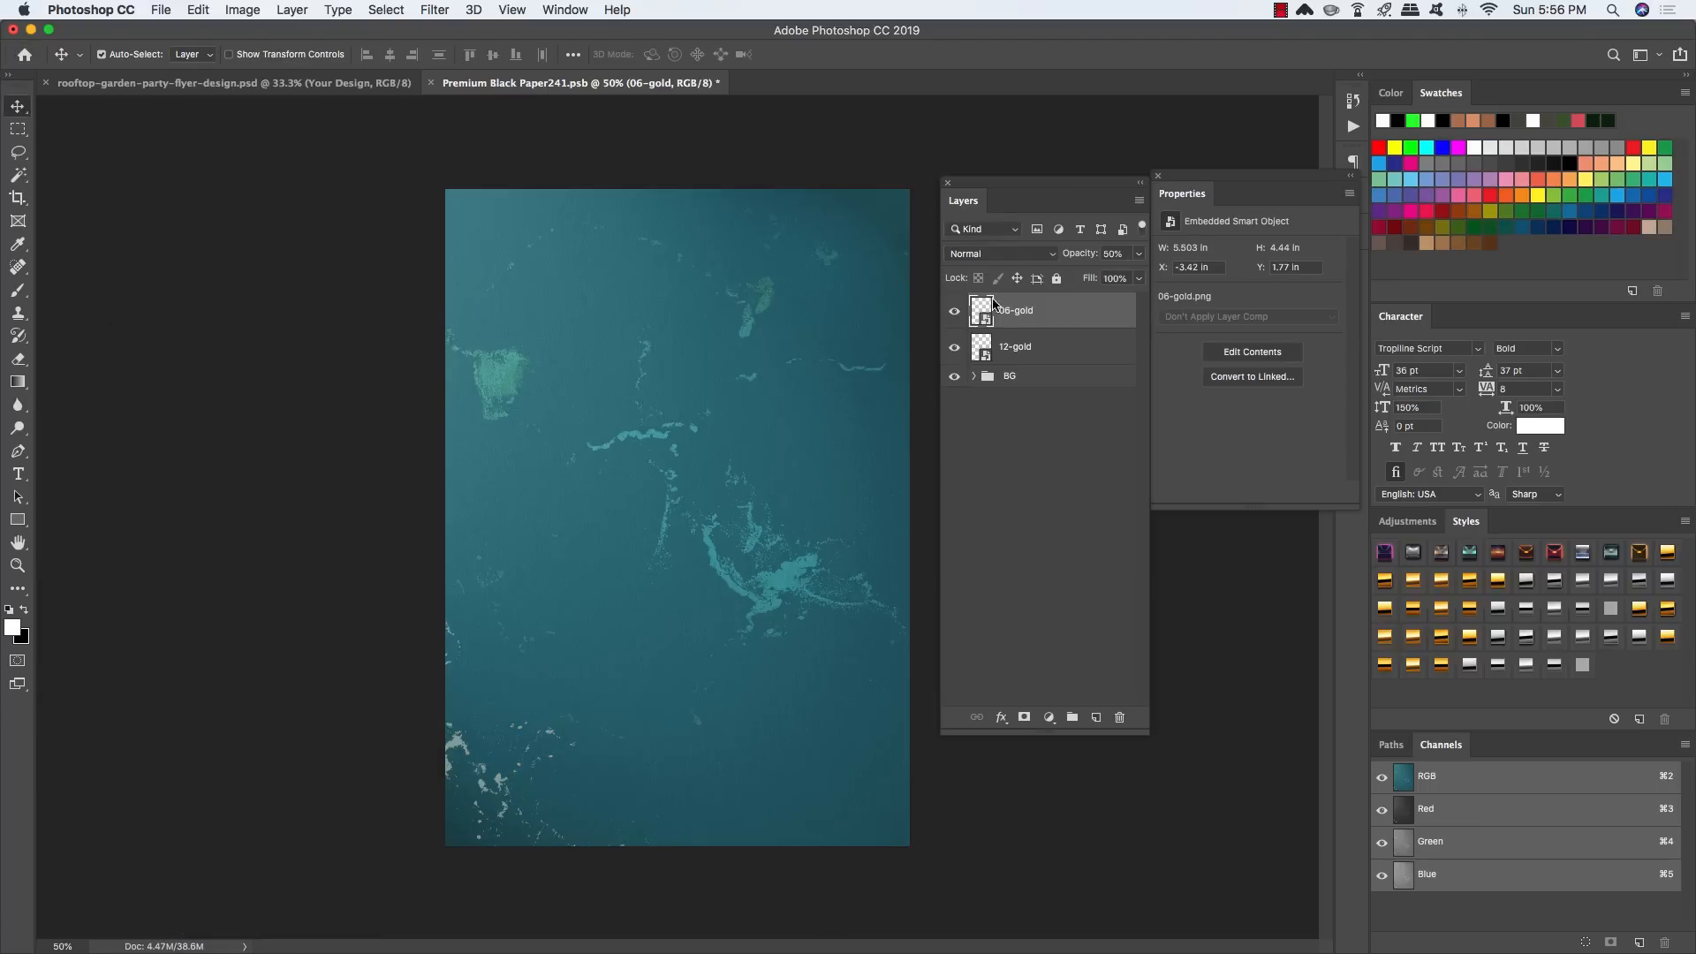
Step: Set the 06-gold layer to the Overlay blend mode at 50% opacity
click(983, 255)
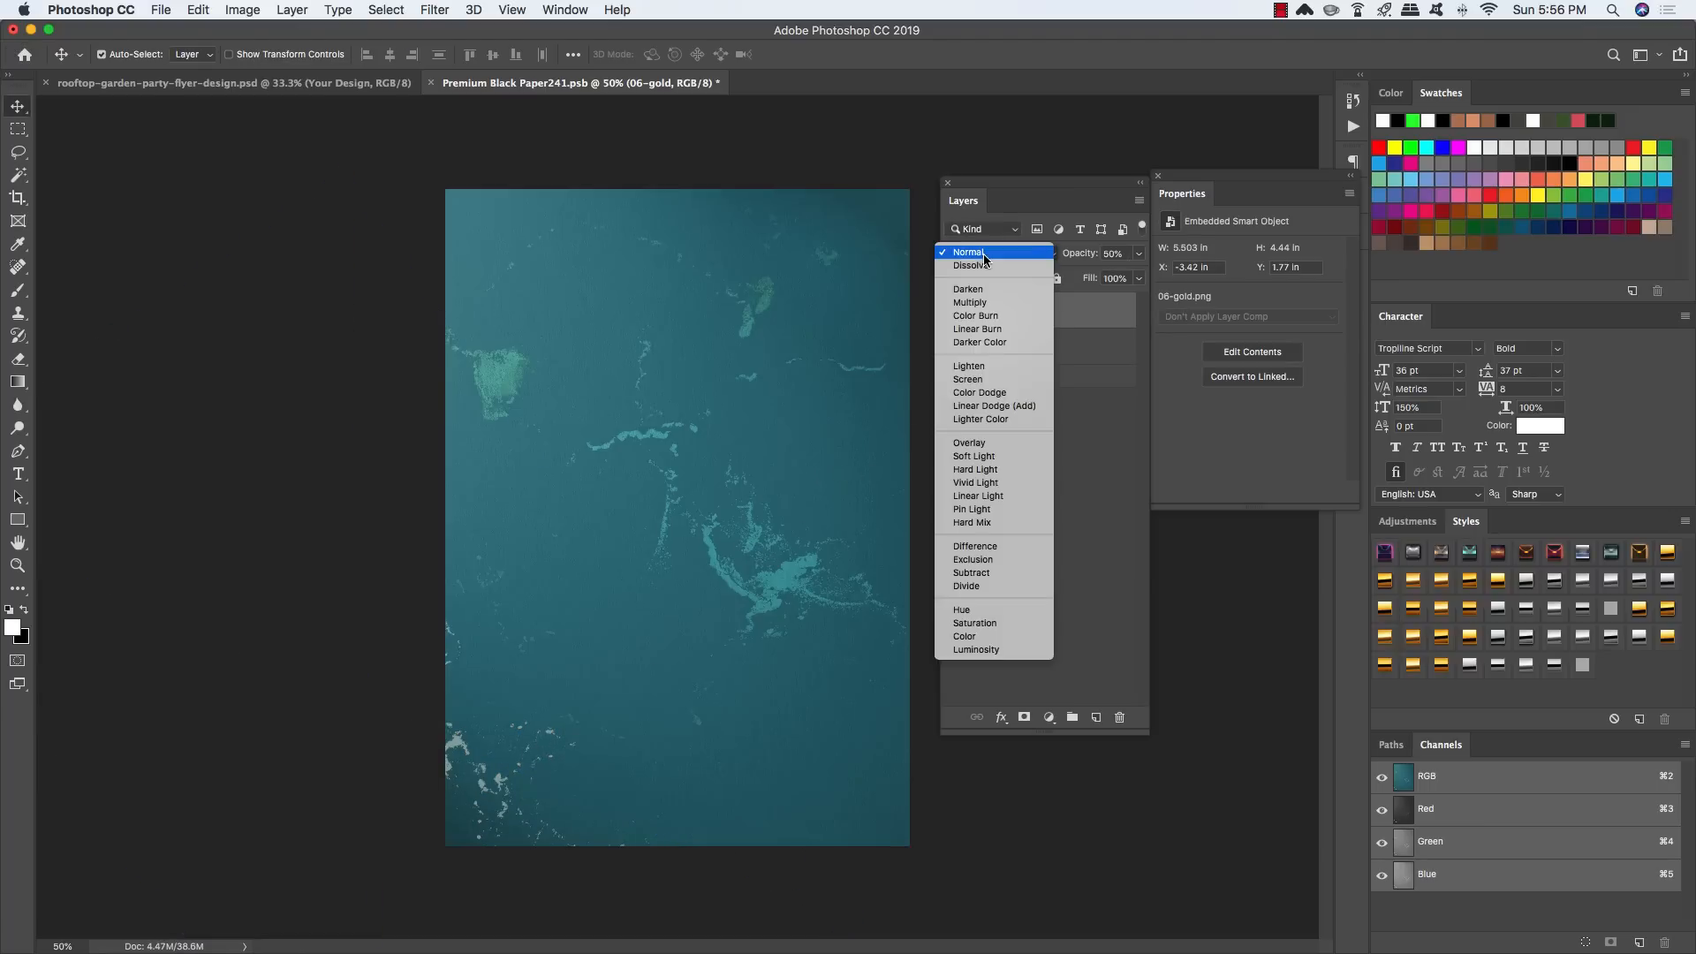
click(972, 444)
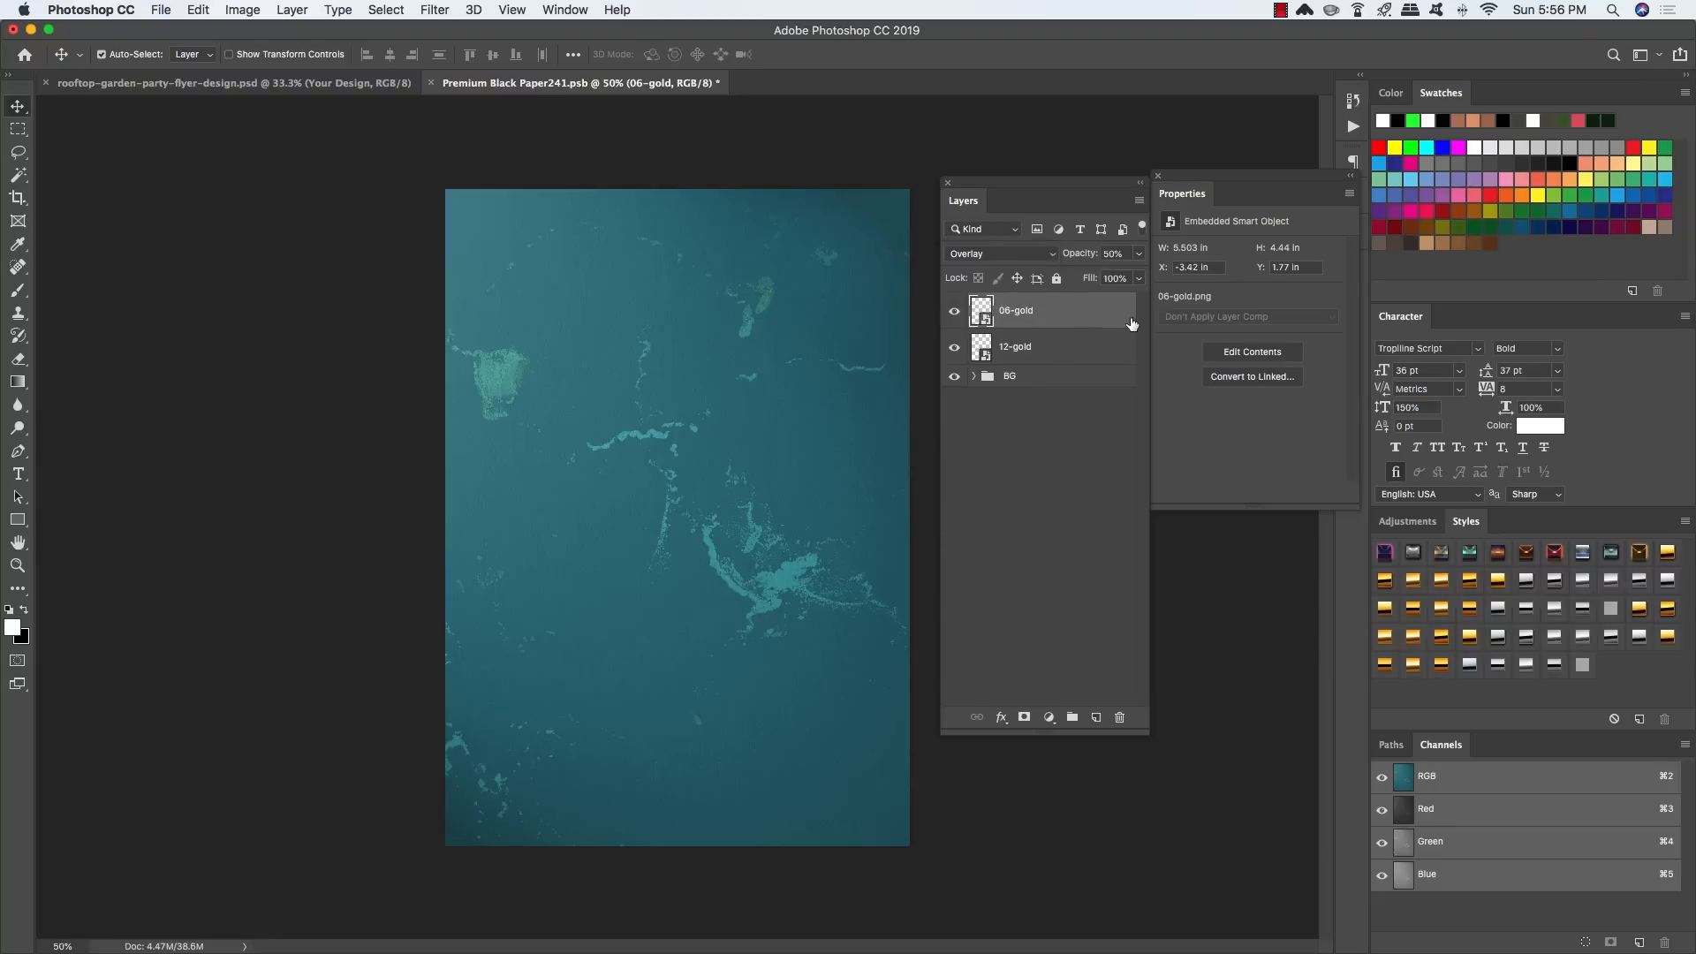
Step: Group the 06-gold and 12-gold layers and name the group GOLD
shift+click(1080, 350)
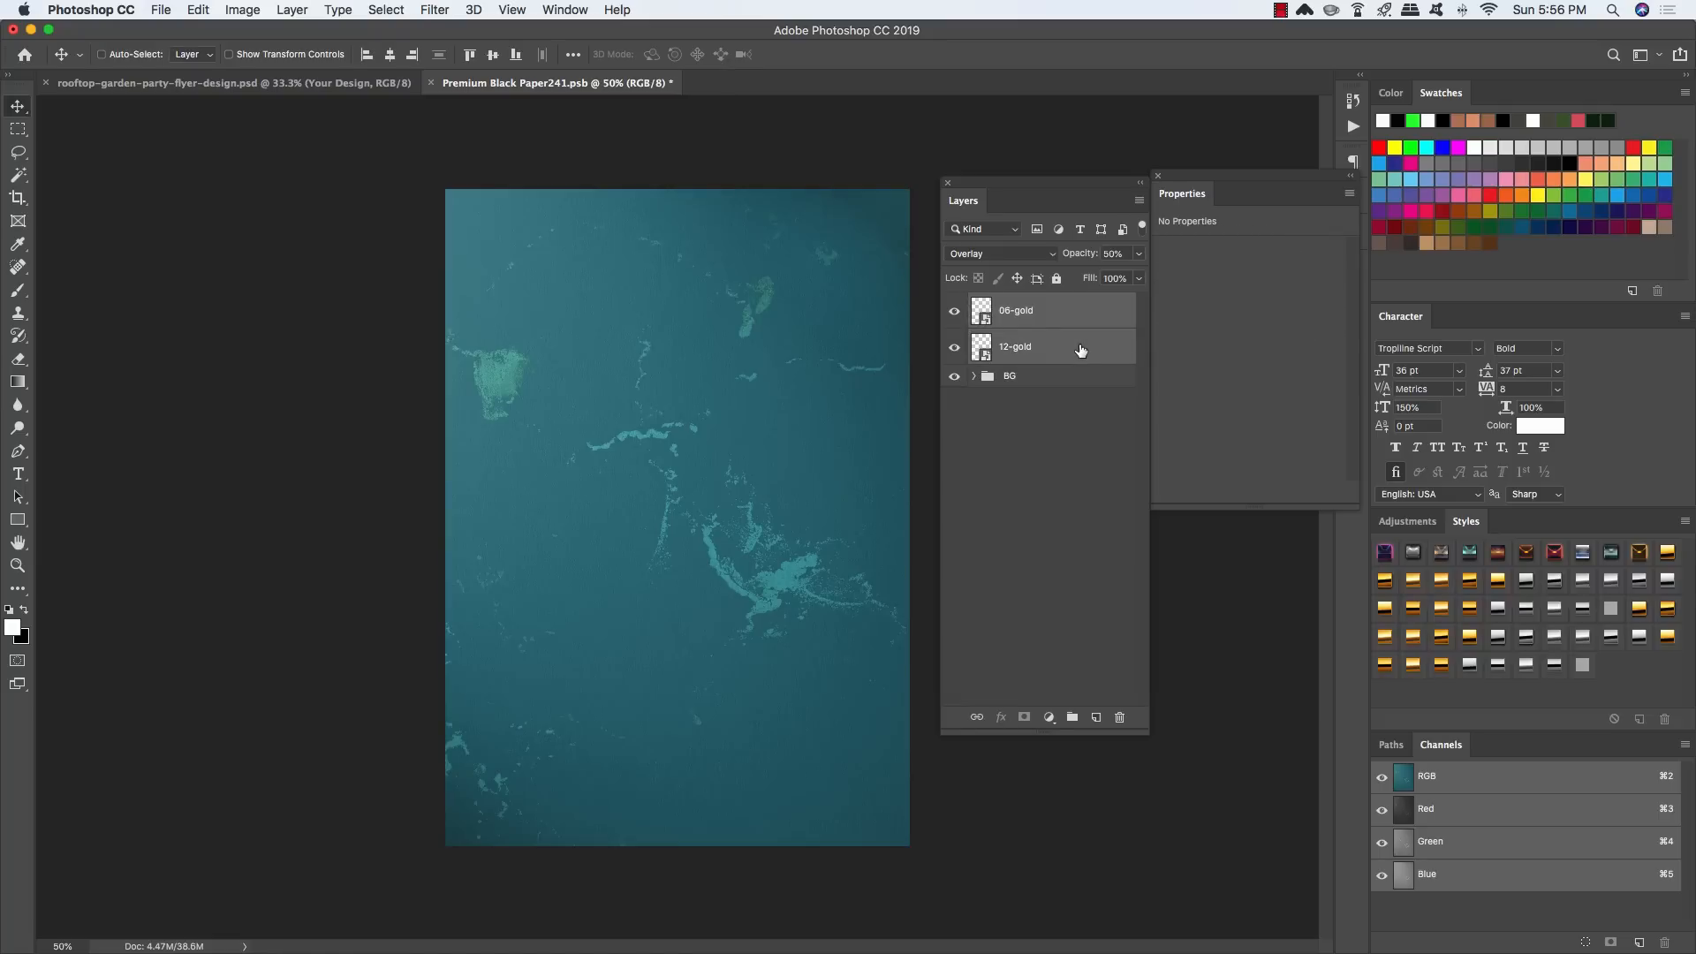
key(super+g)
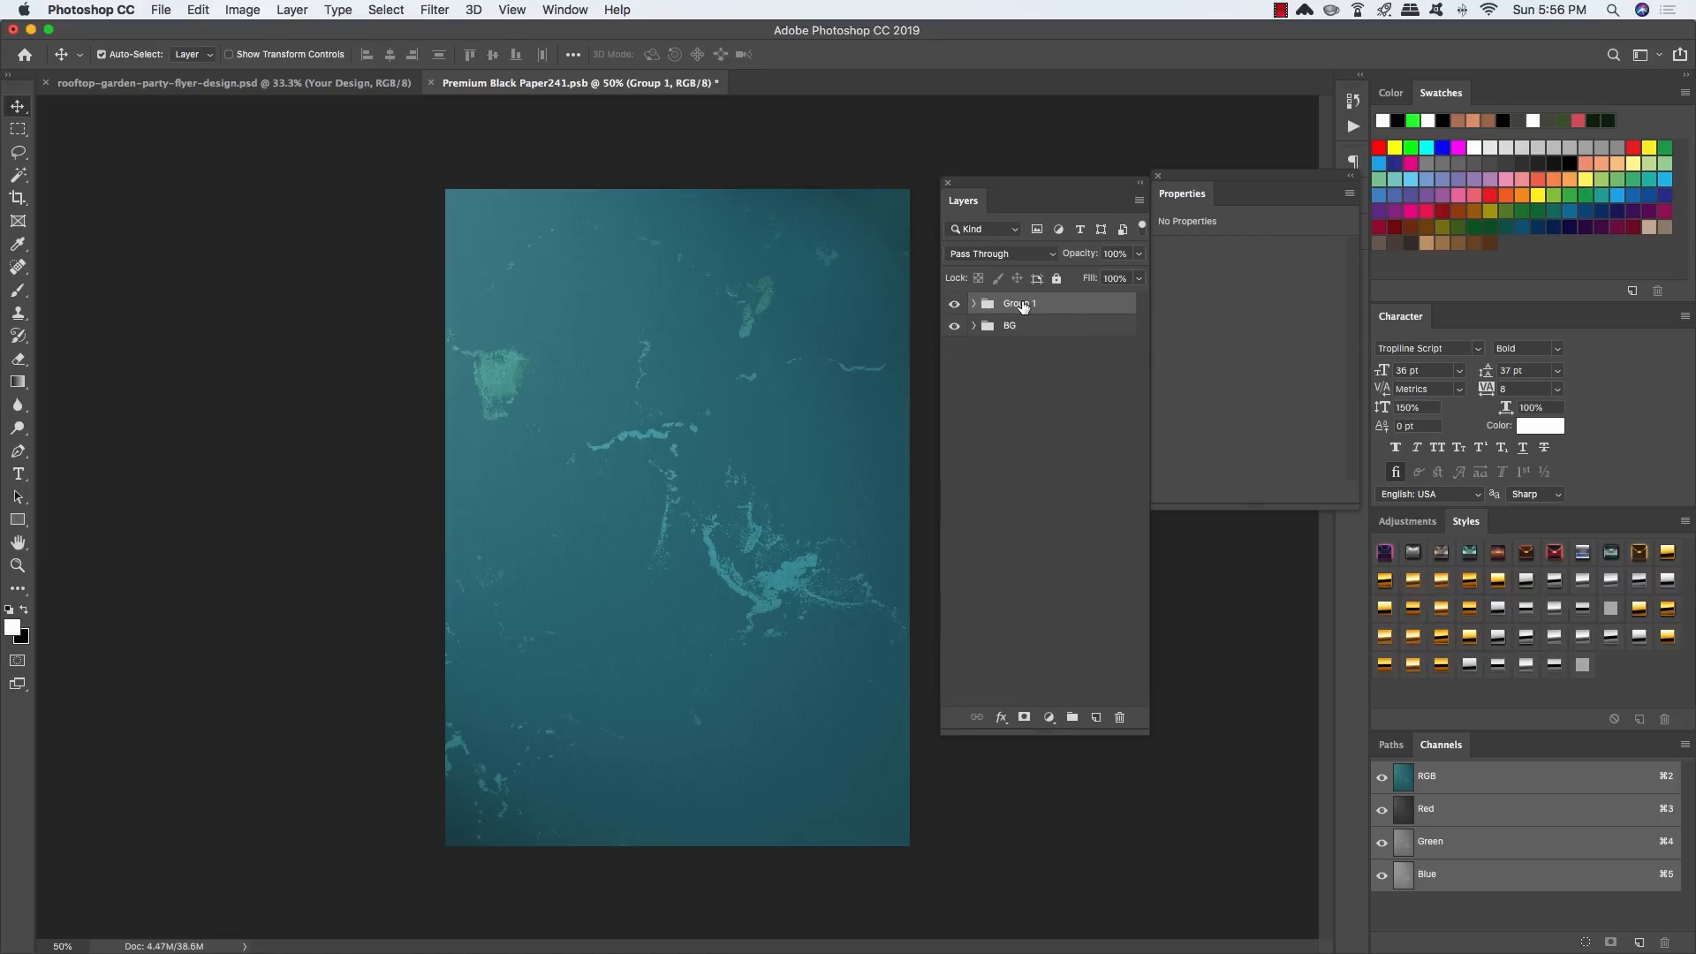
double_click(1021, 304)
text(GOLD)
key(Return)
Step: Add a Black & White adjustment layer above the GOLD group, clipped to it, with the default settings
click(1049, 716)
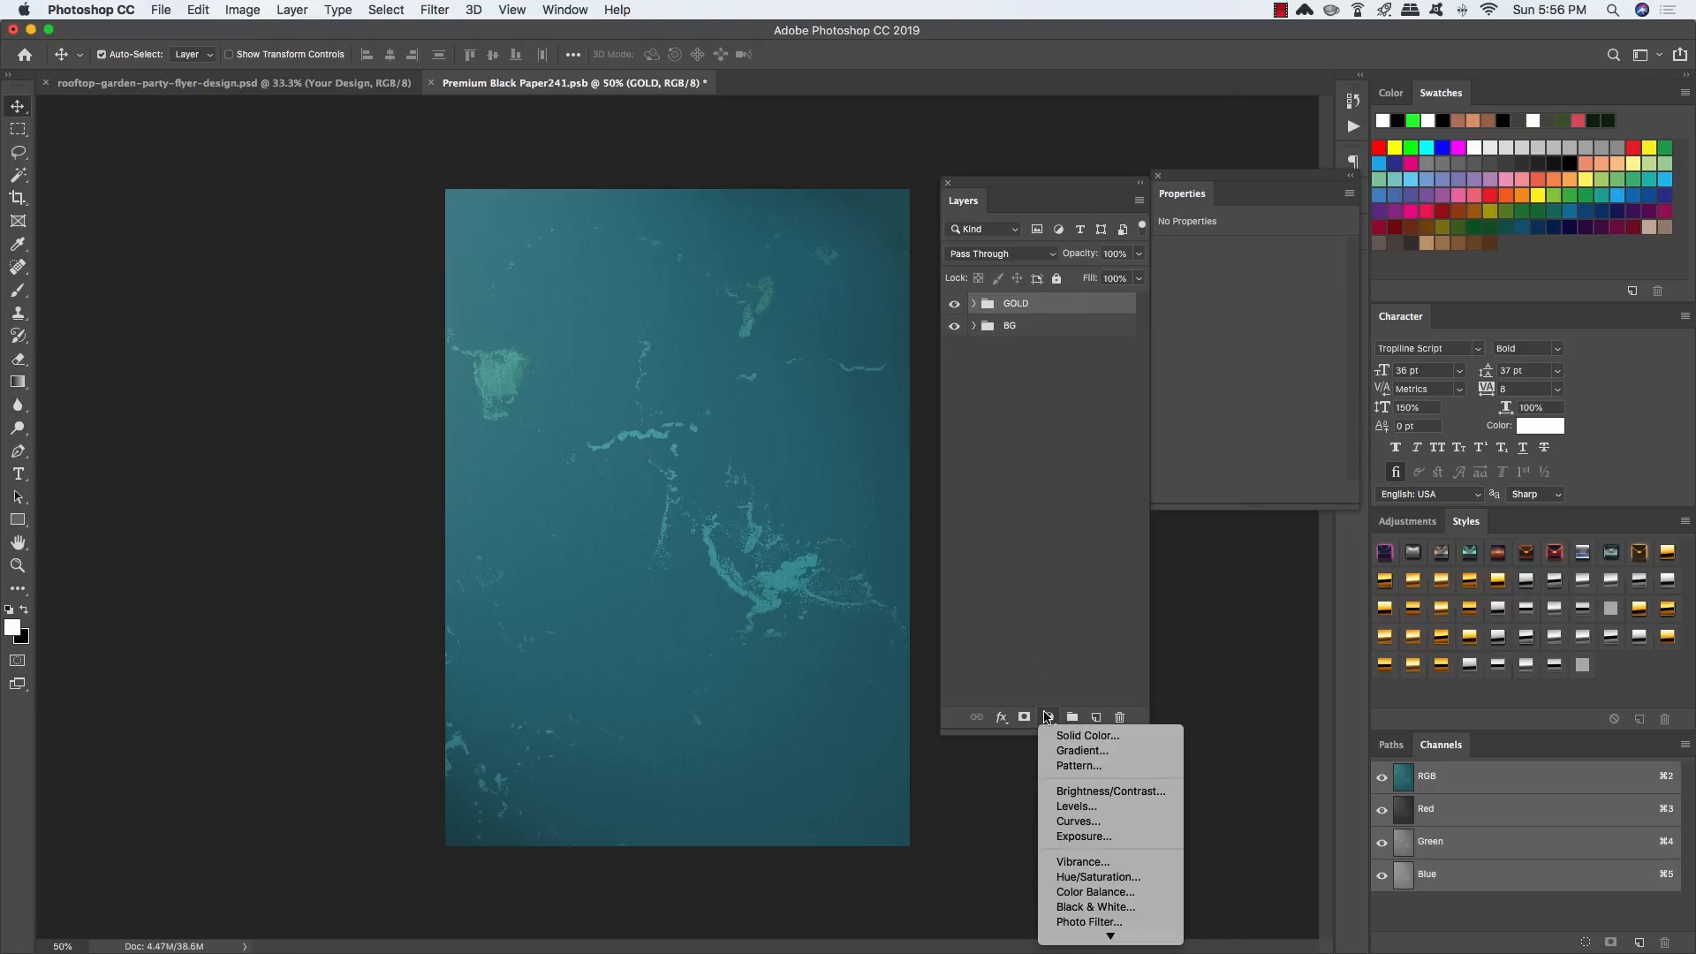
mouse_move(1110, 935)
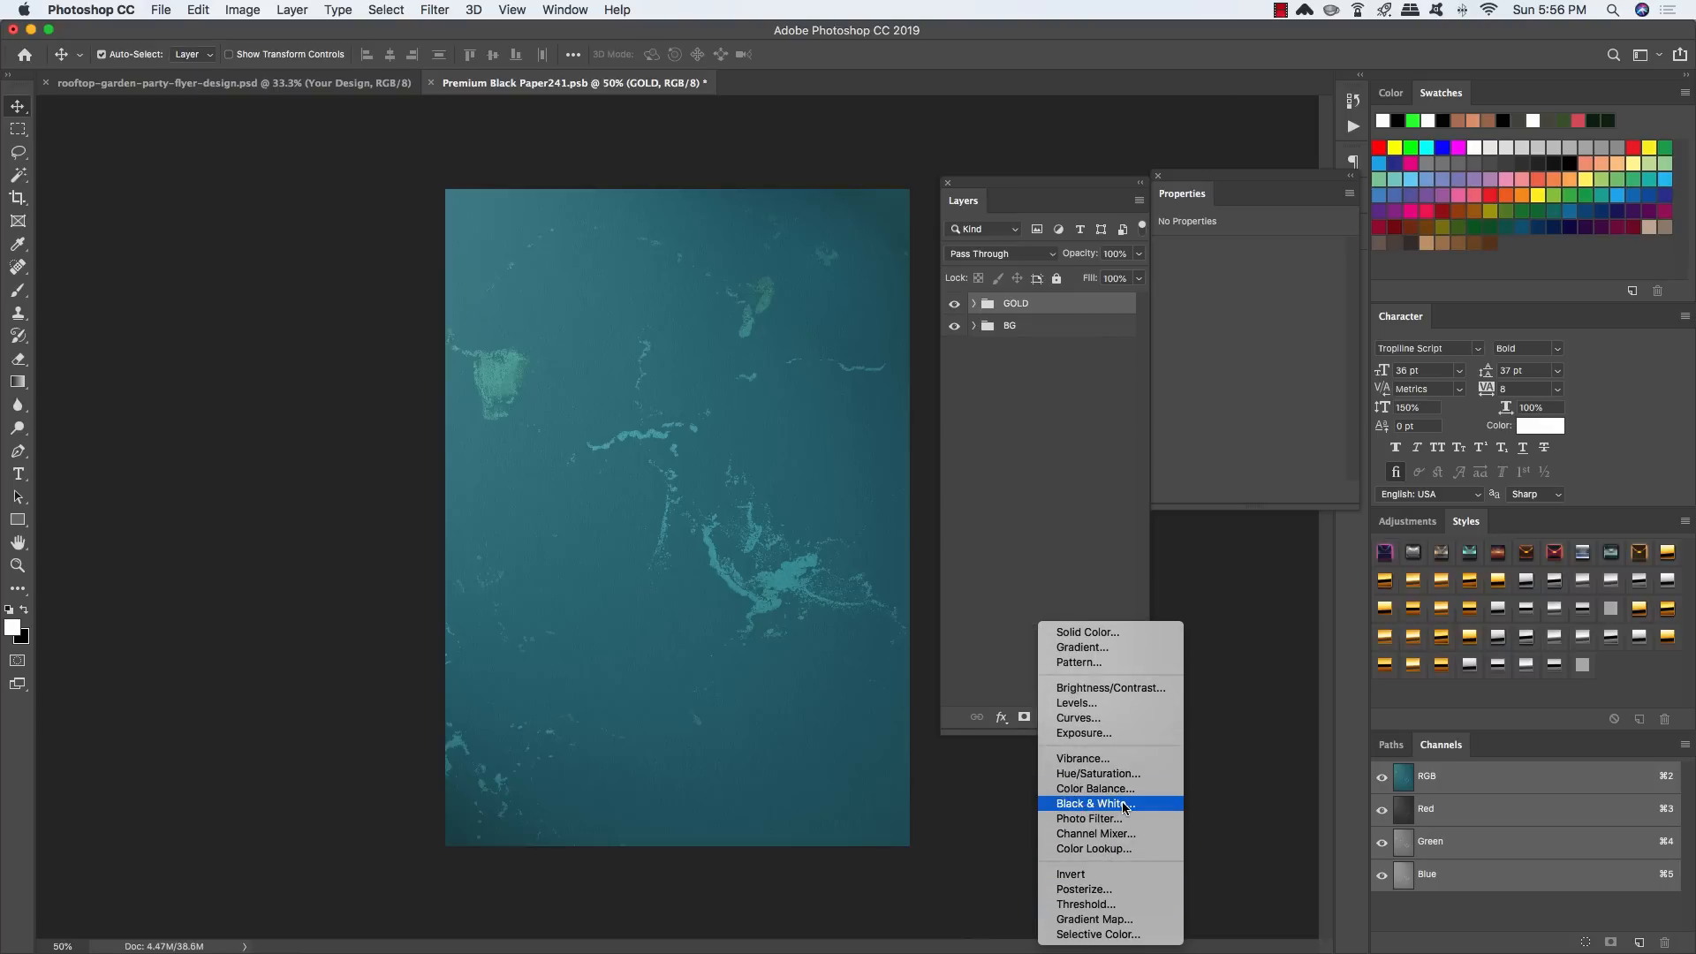
alt+click(1125, 805)
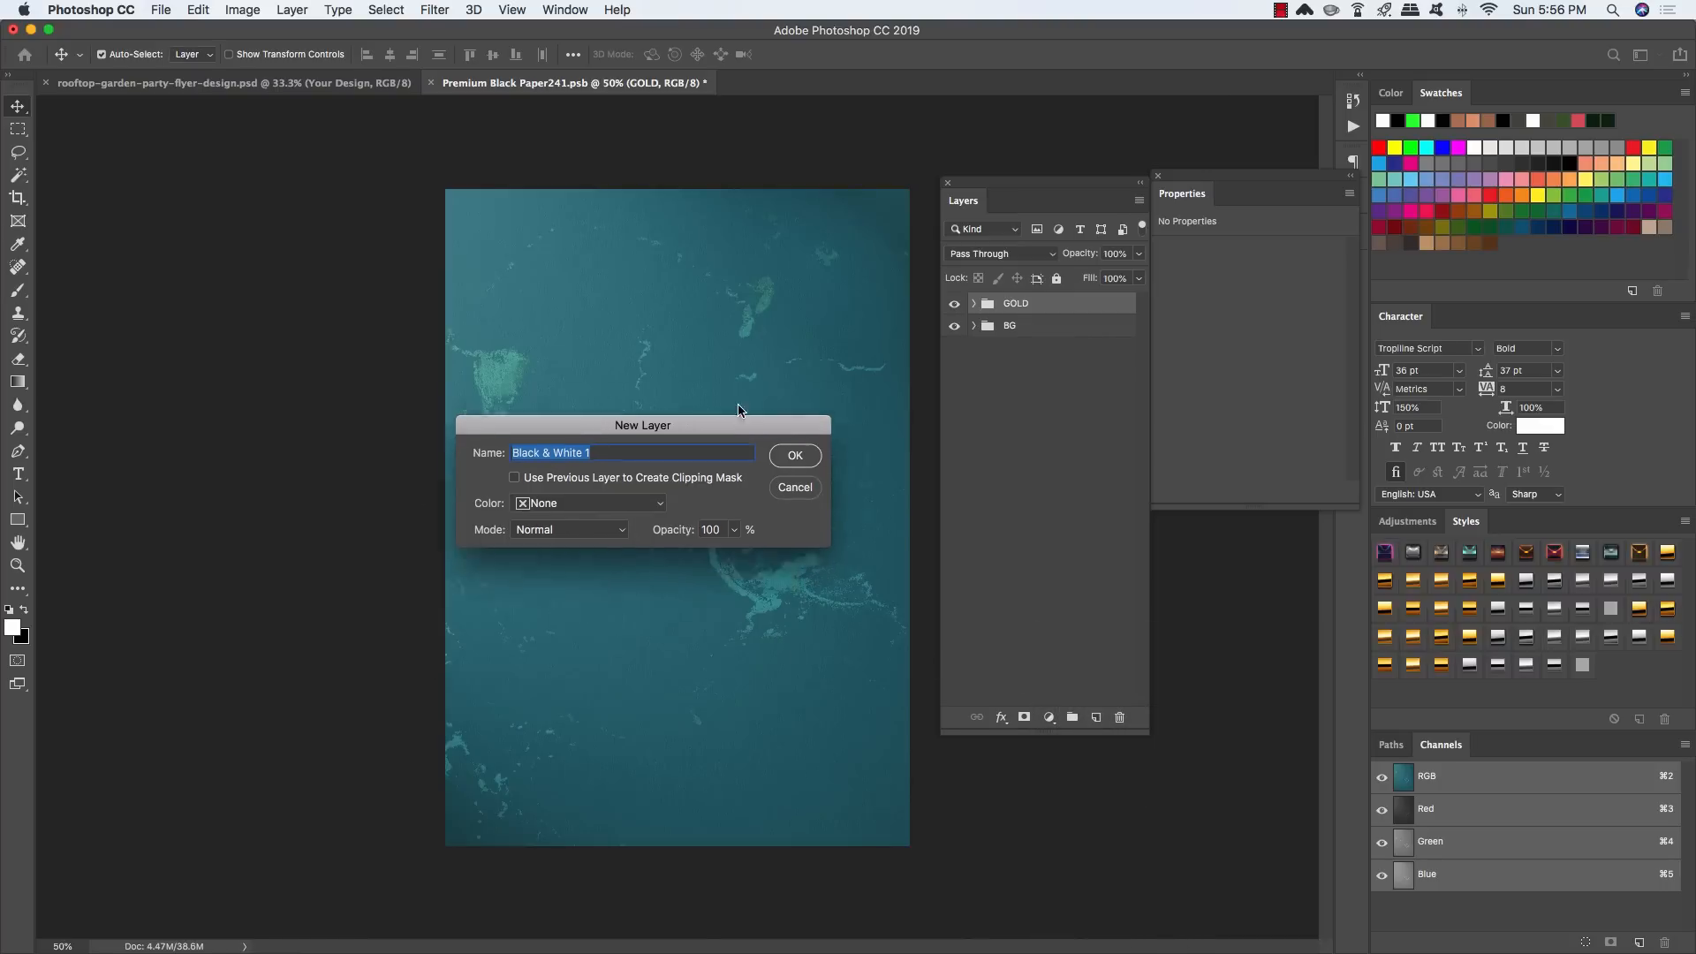
click(560, 456)
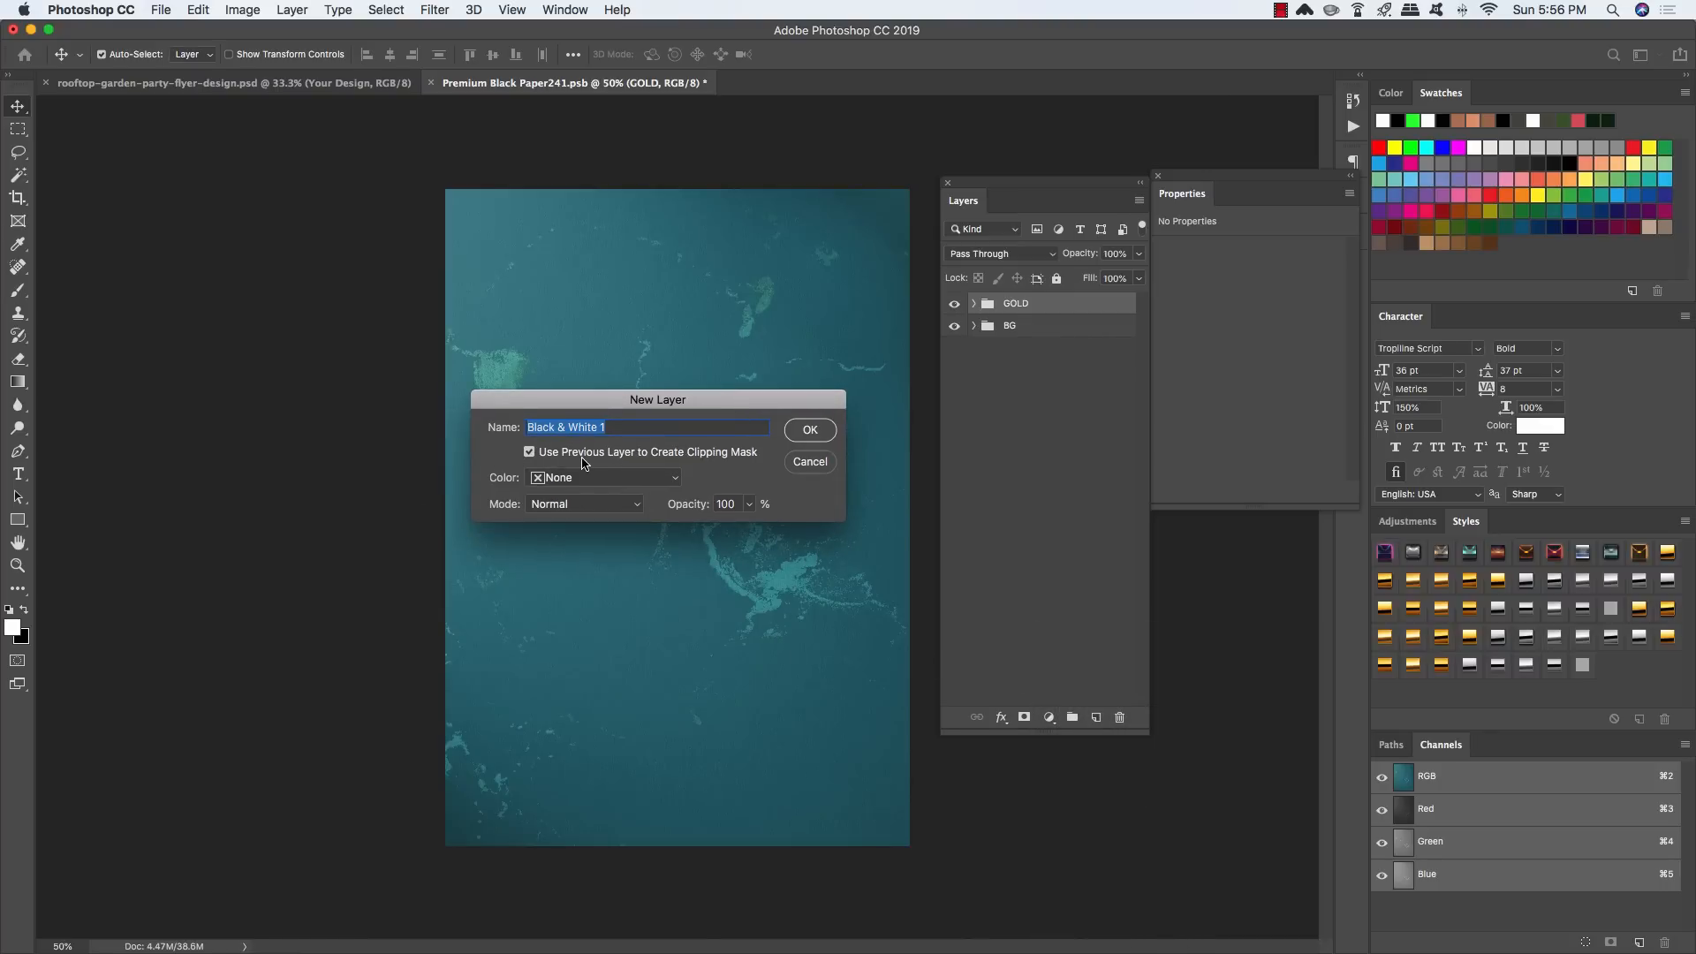
click(813, 433)
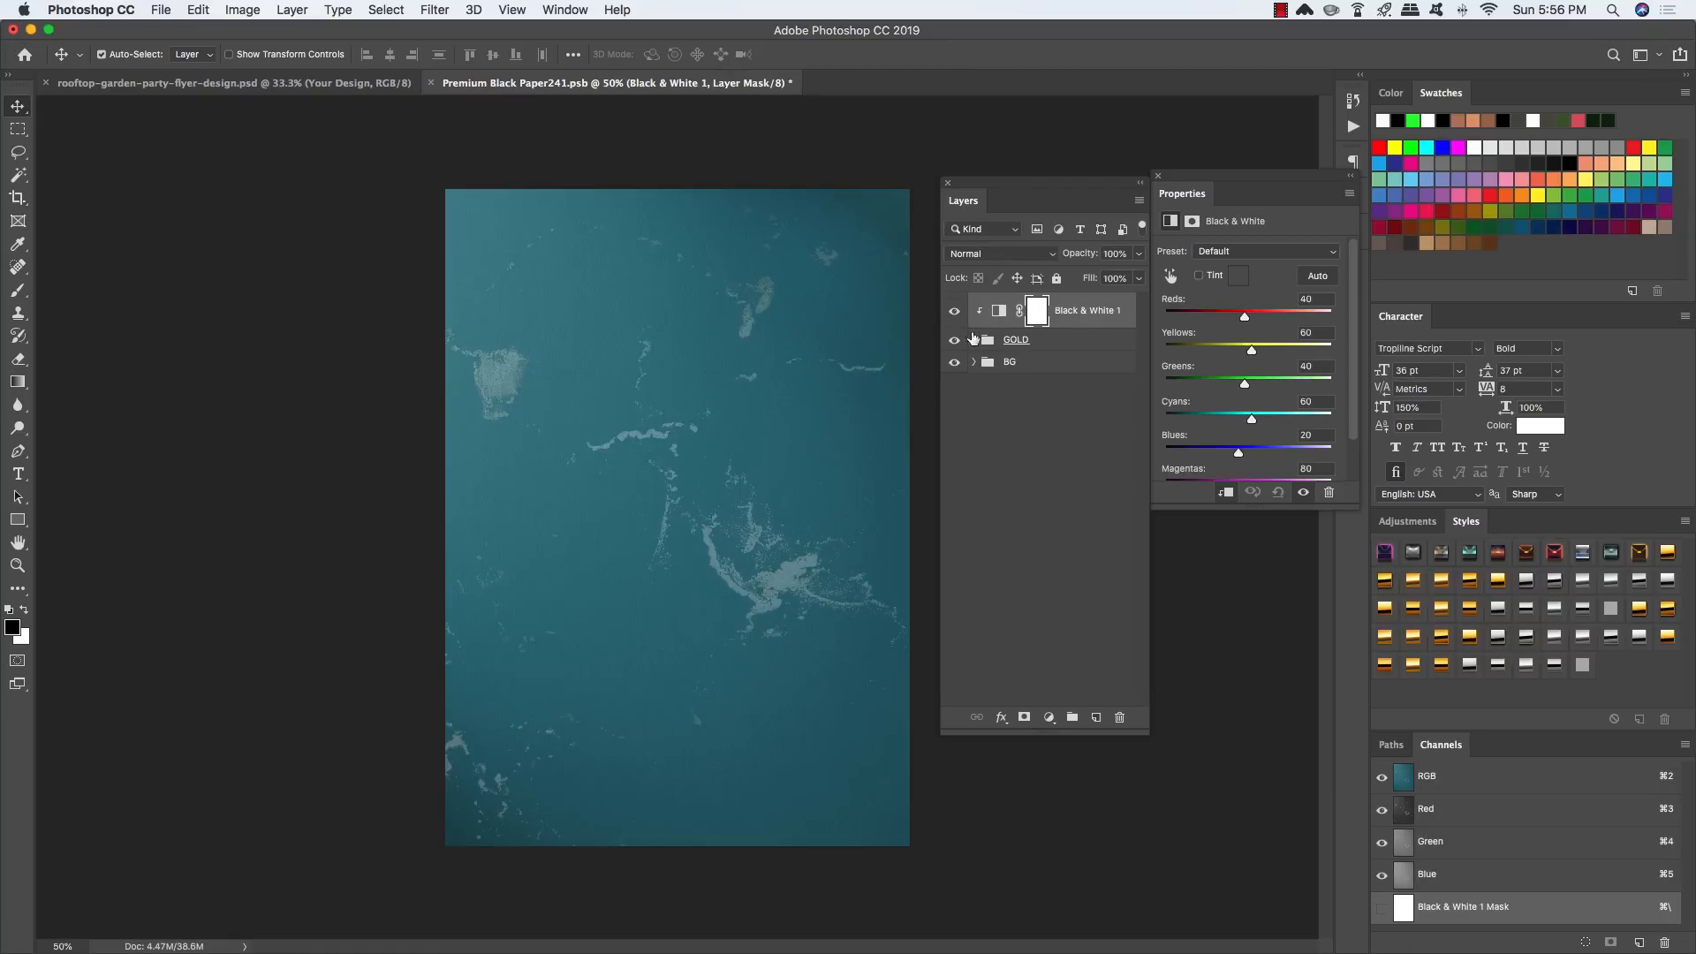
click(1045, 342)
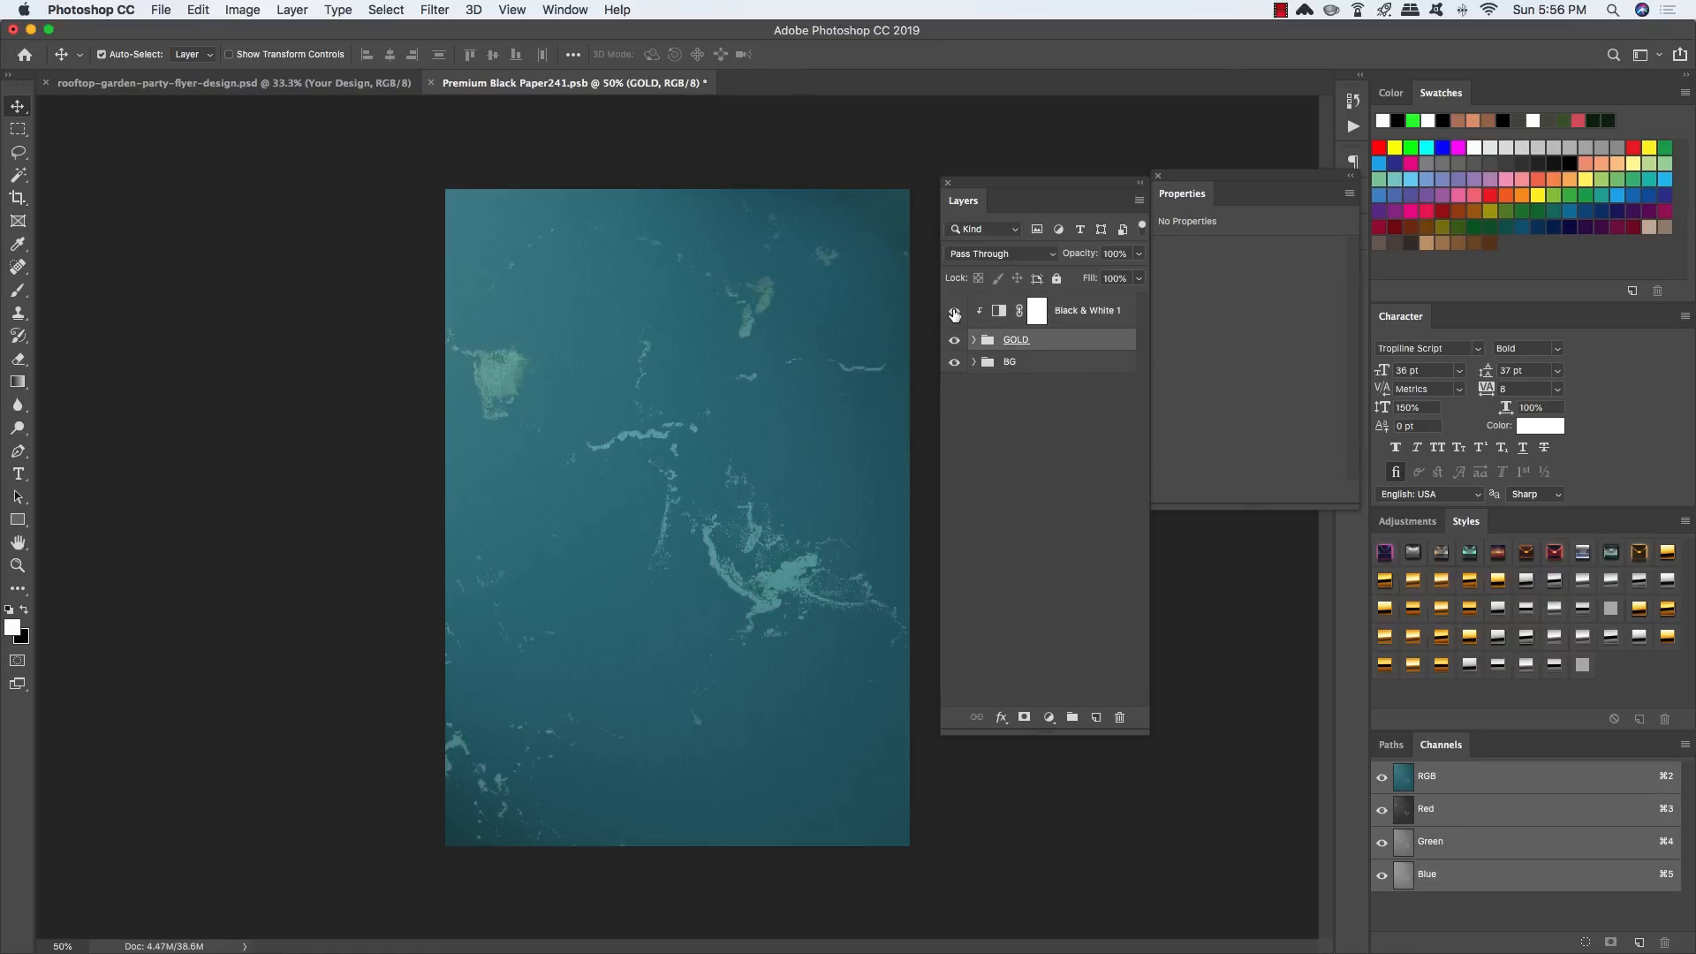
click(1104, 314)
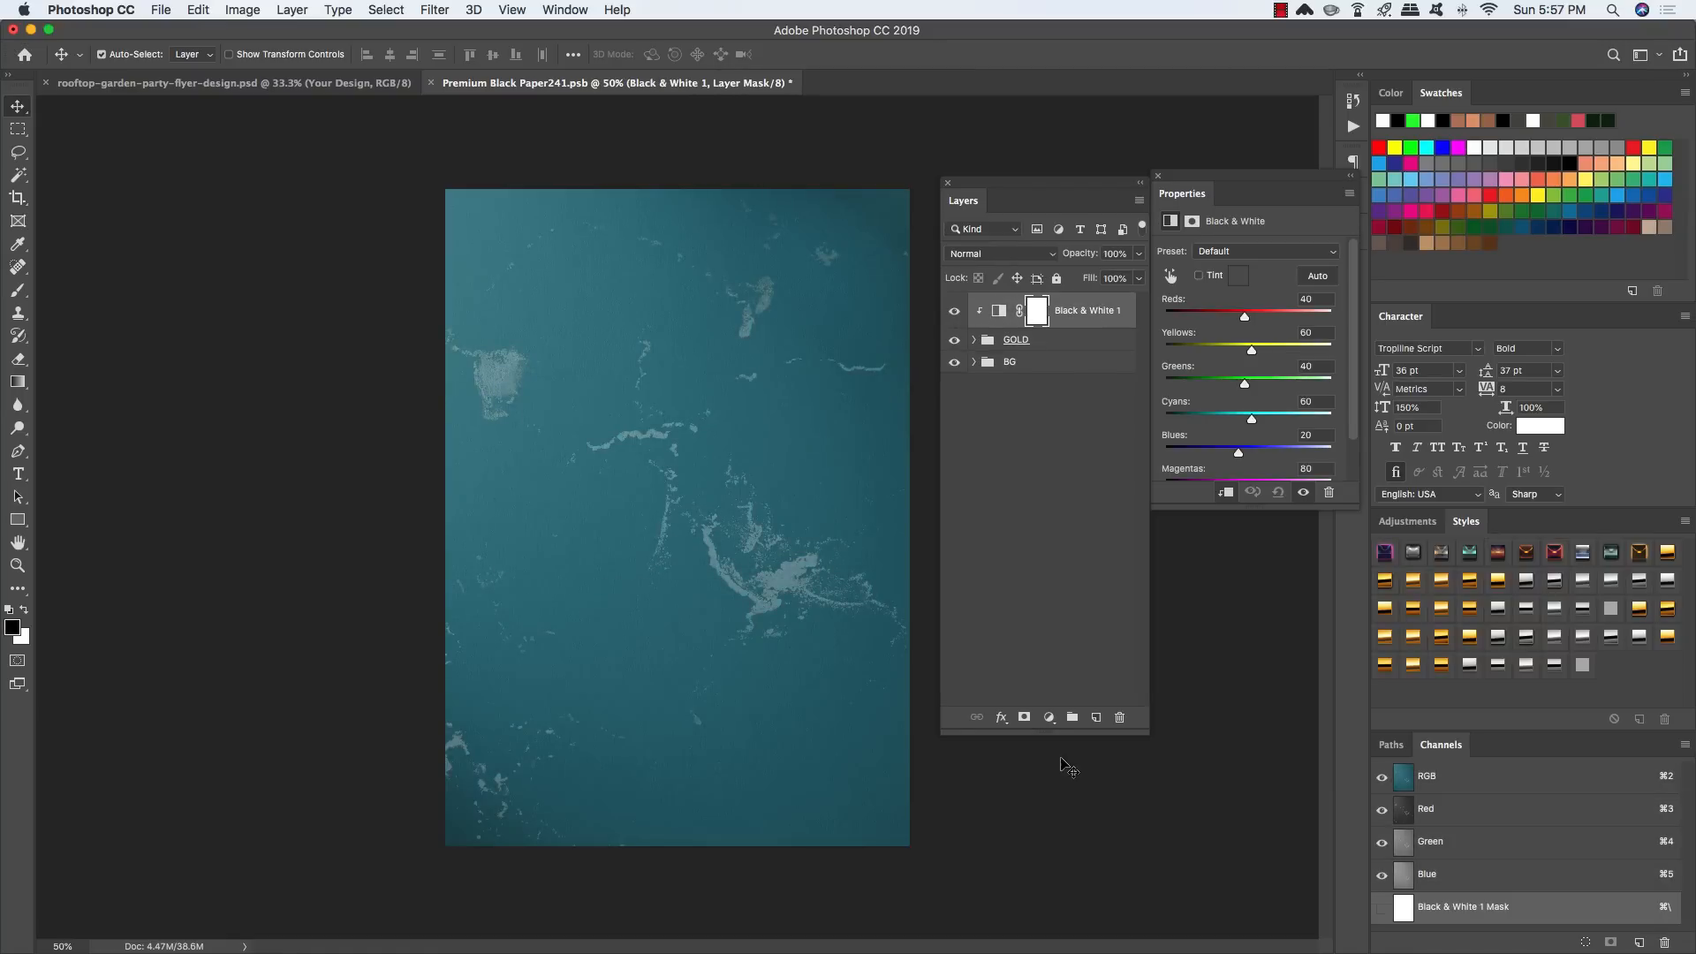
Step: Add a new empty layer above Black & White 1 and float the Character panel beside the canvas for the Type tool
click(1096, 718)
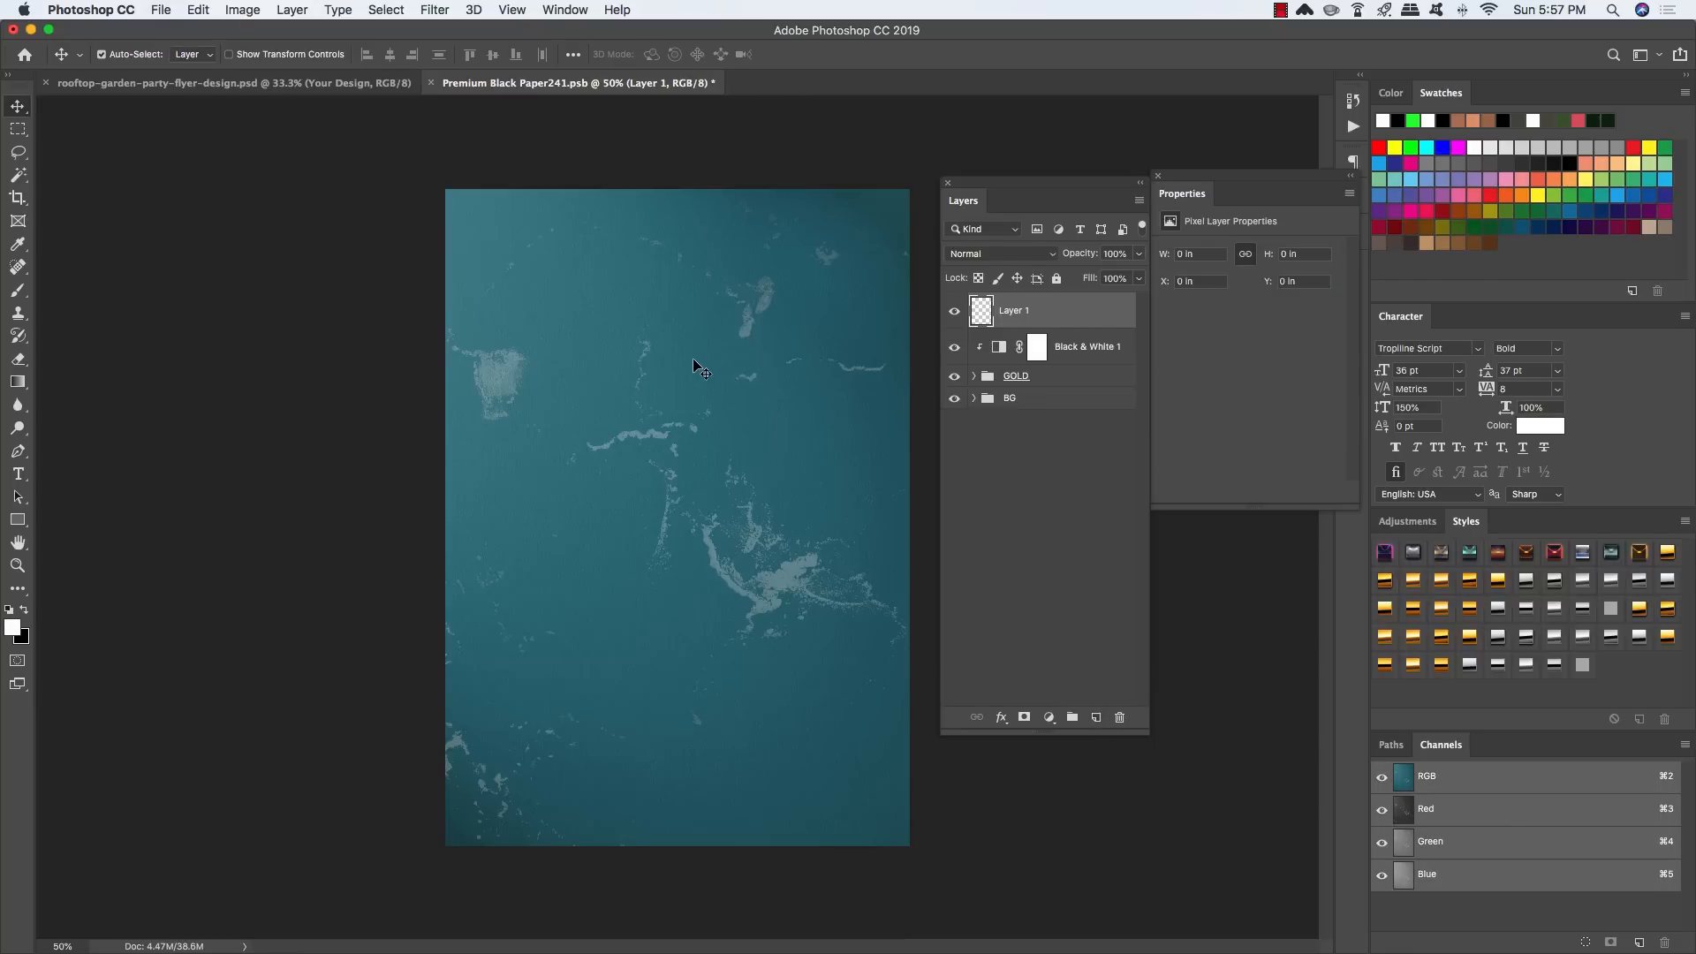
key(t)
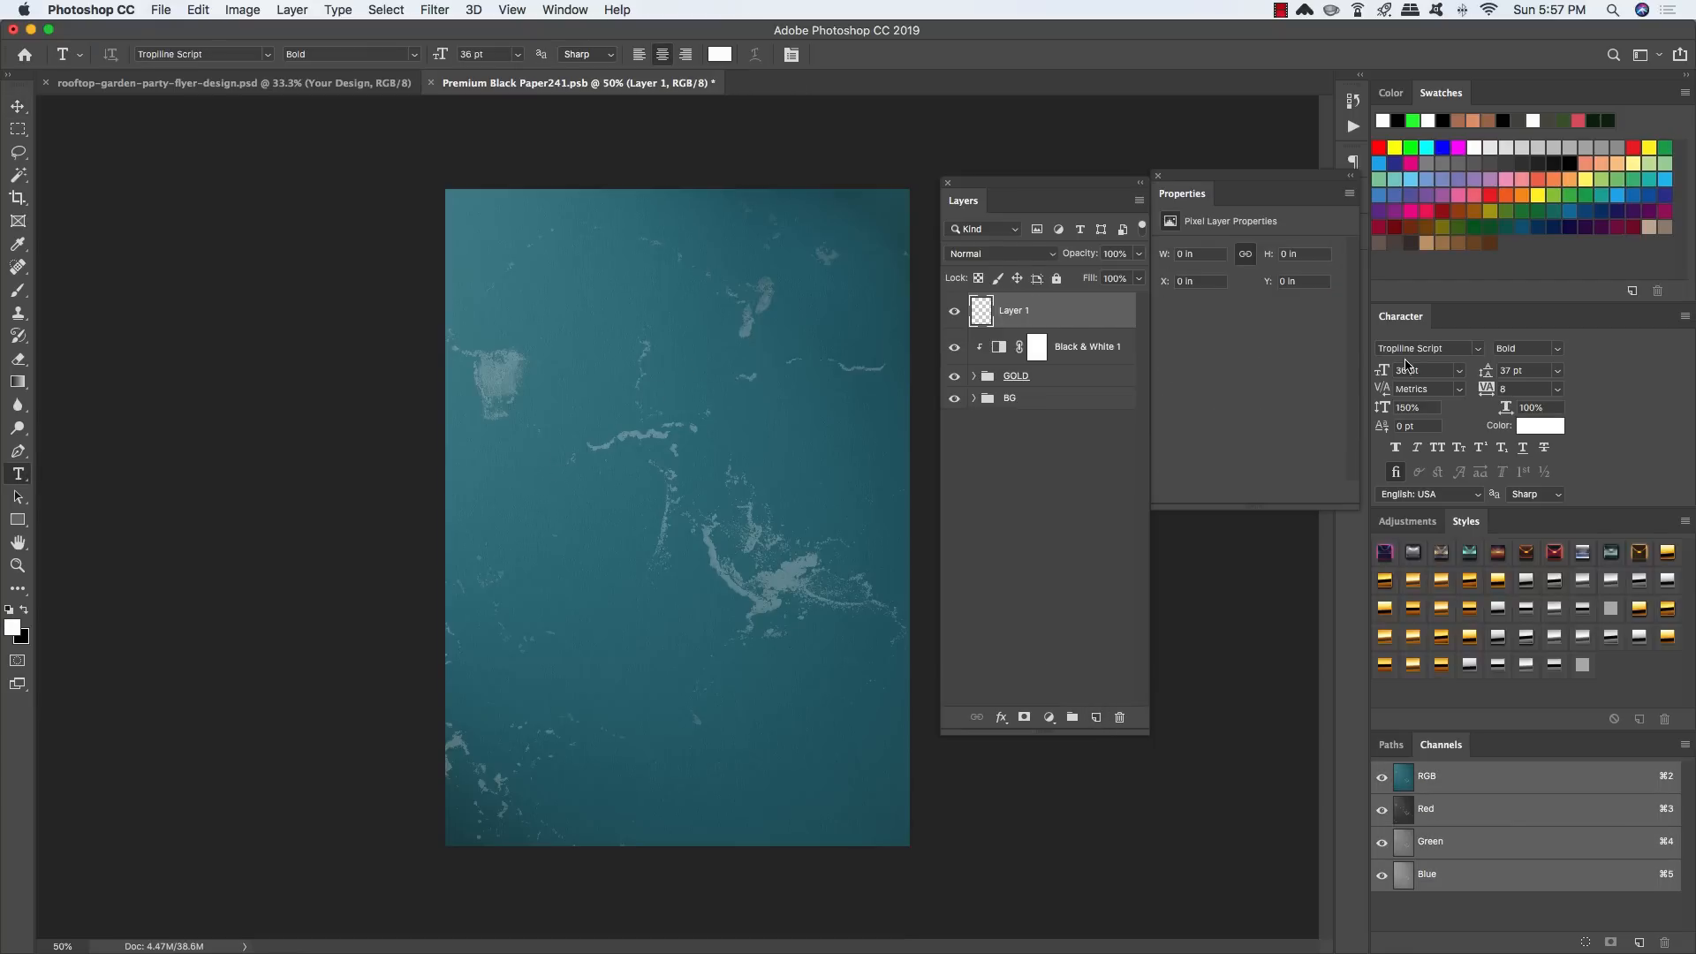
drag(1399, 316, 271, 254)
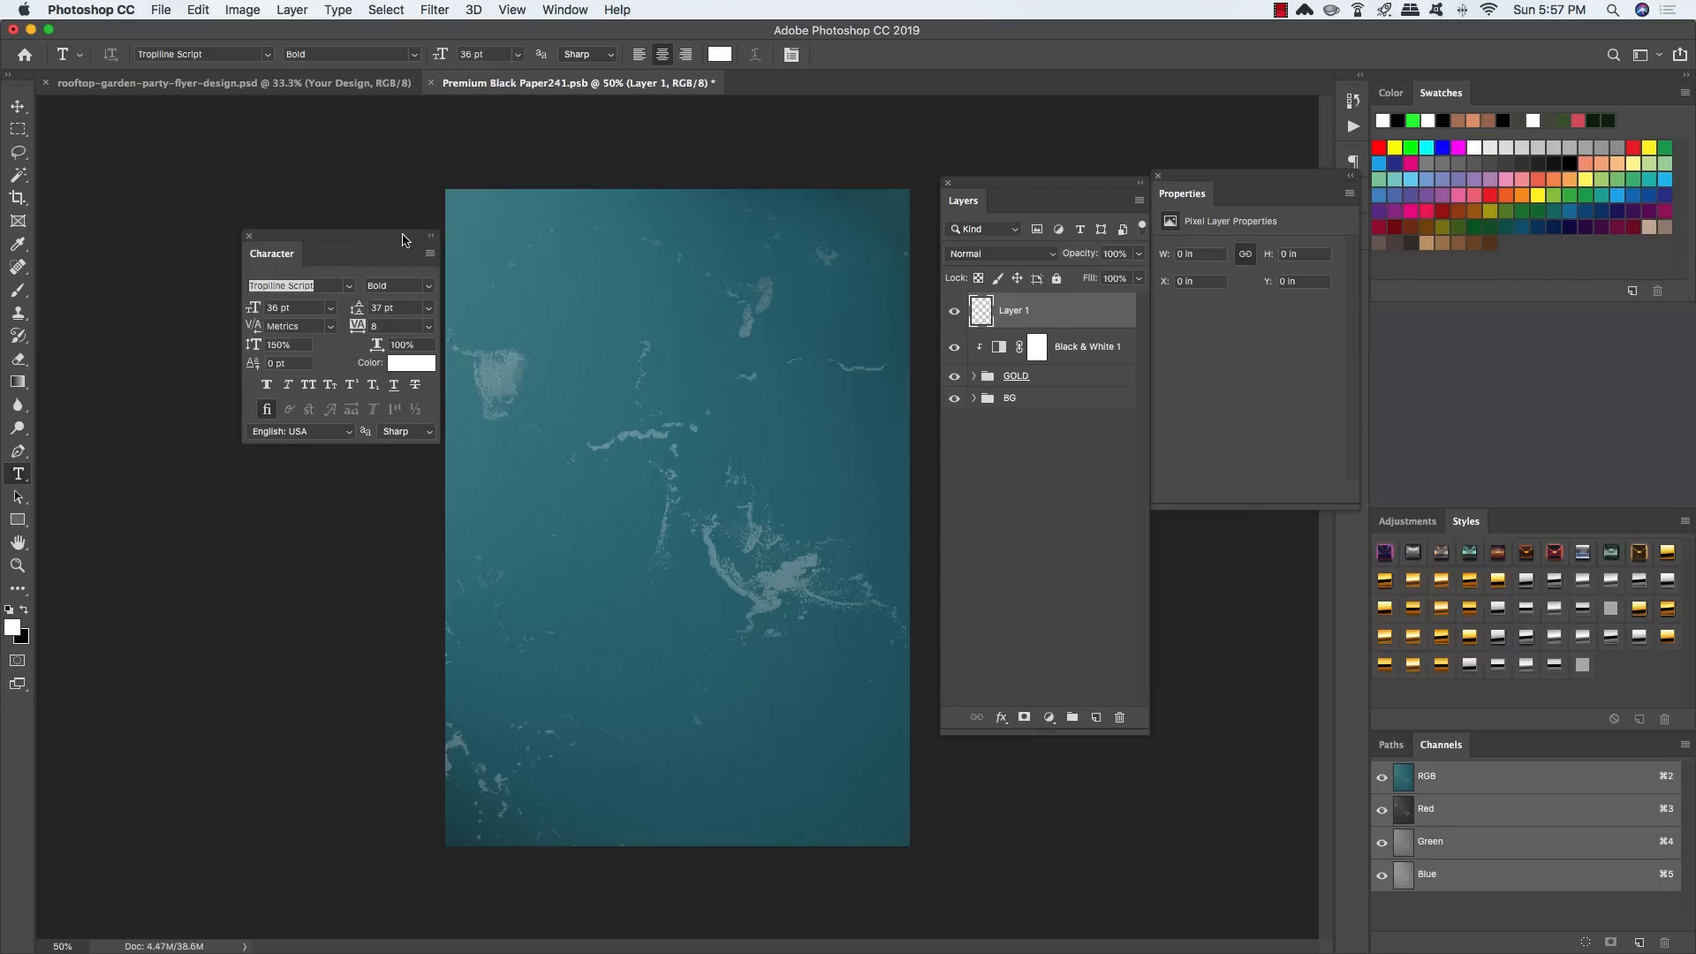
drag(408, 237, 387, 227)
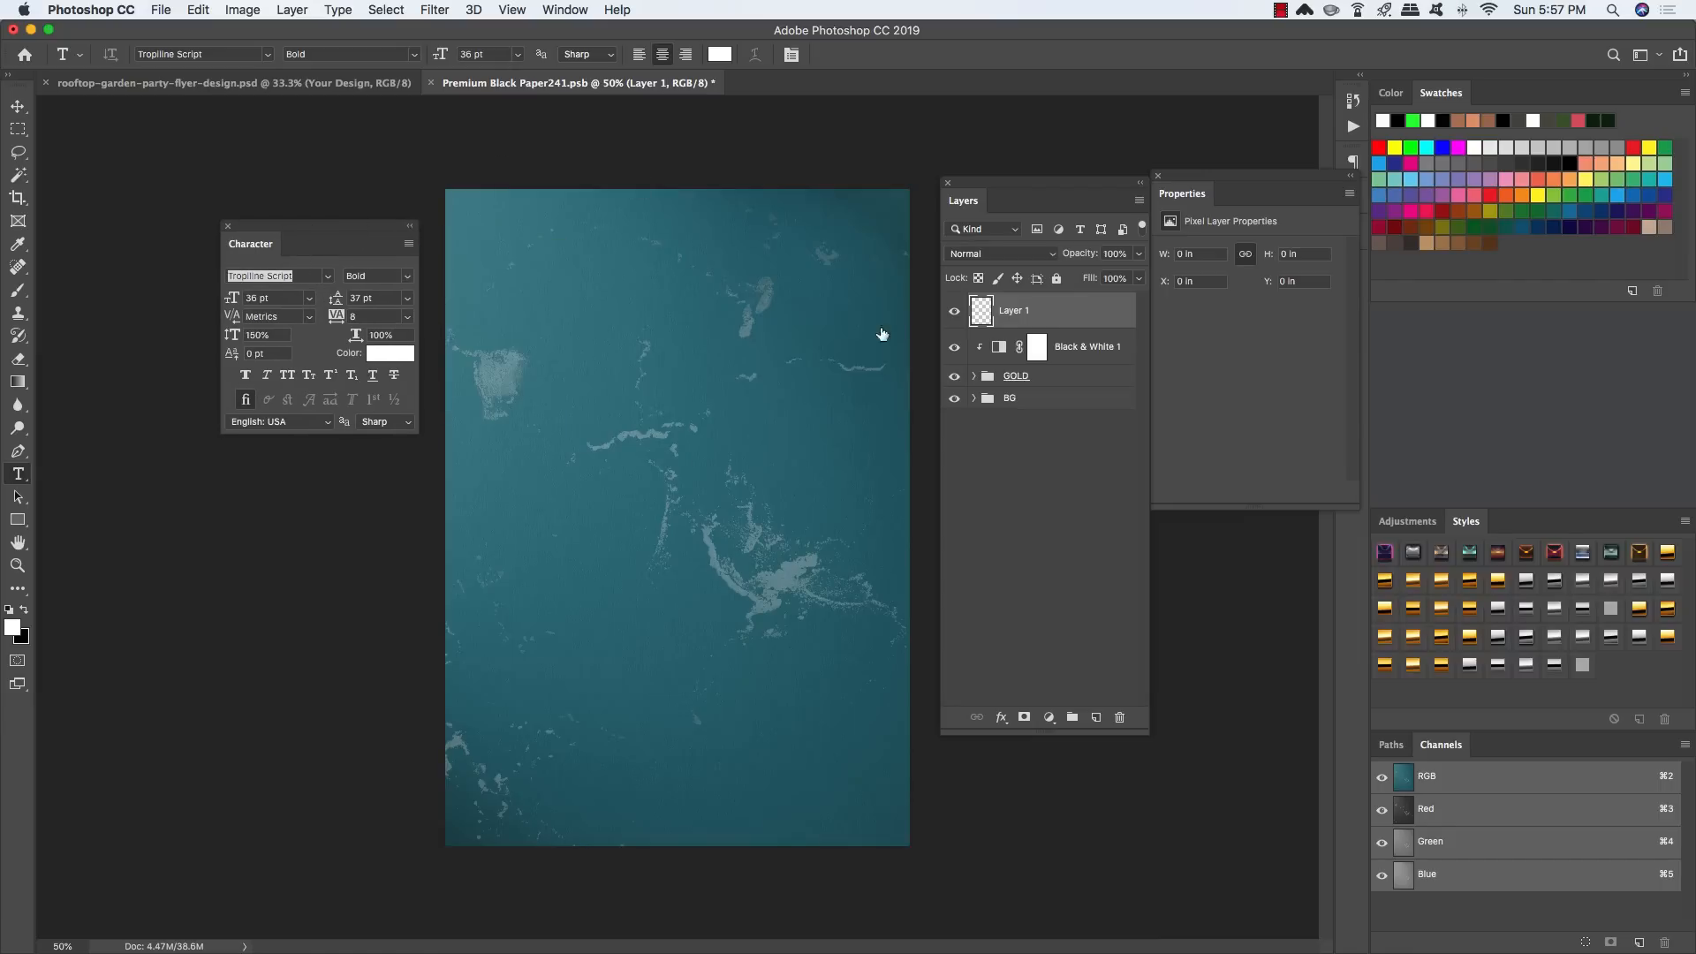
click(570, 9)
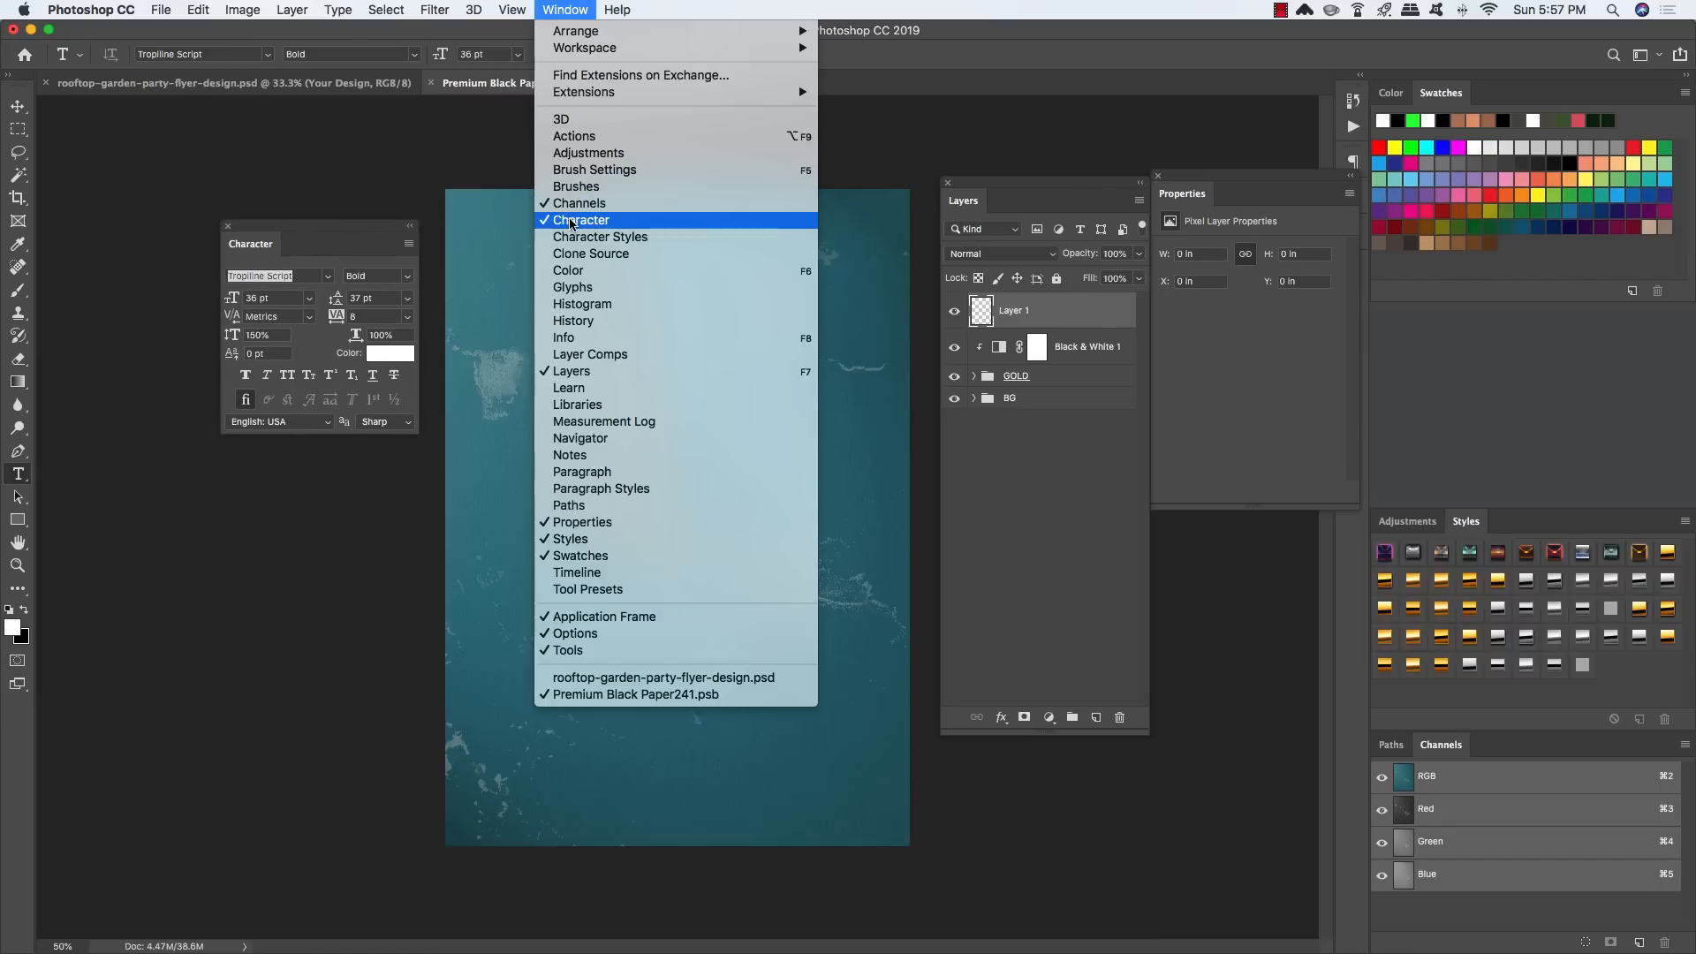
click(574, 7)
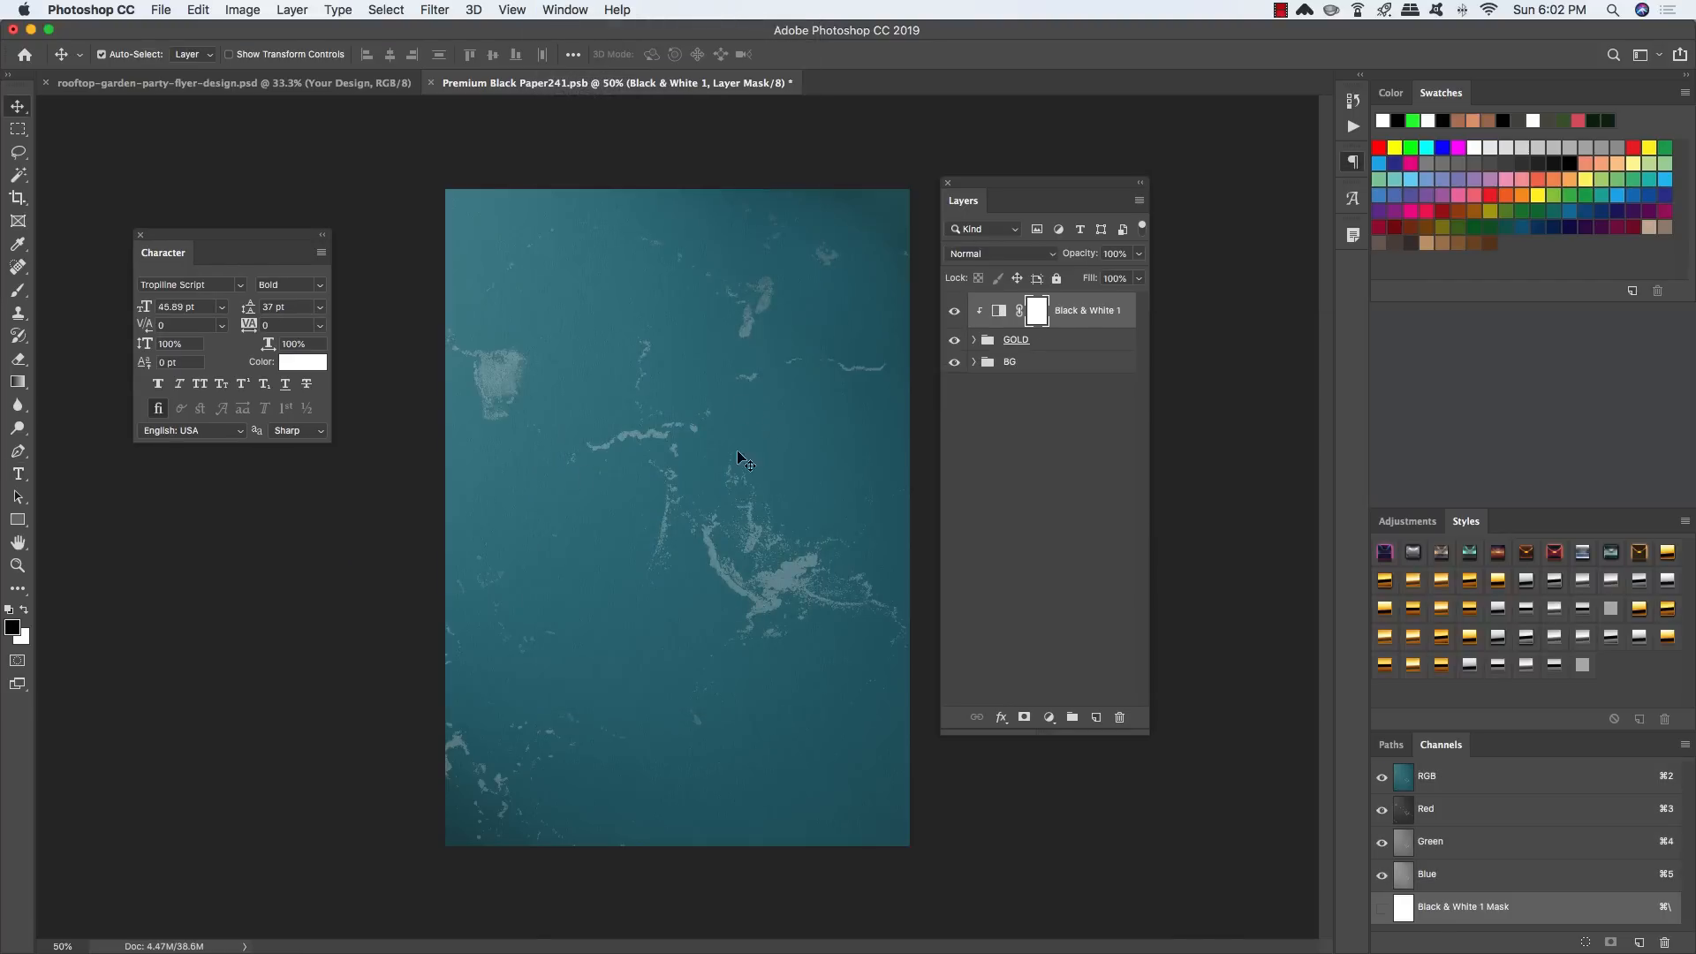
Step: Add the word Garden in white Tropiline Script Bold, 45.89 pt, on a new layer and centre it across the canvas's upper part
click(1097, 720)
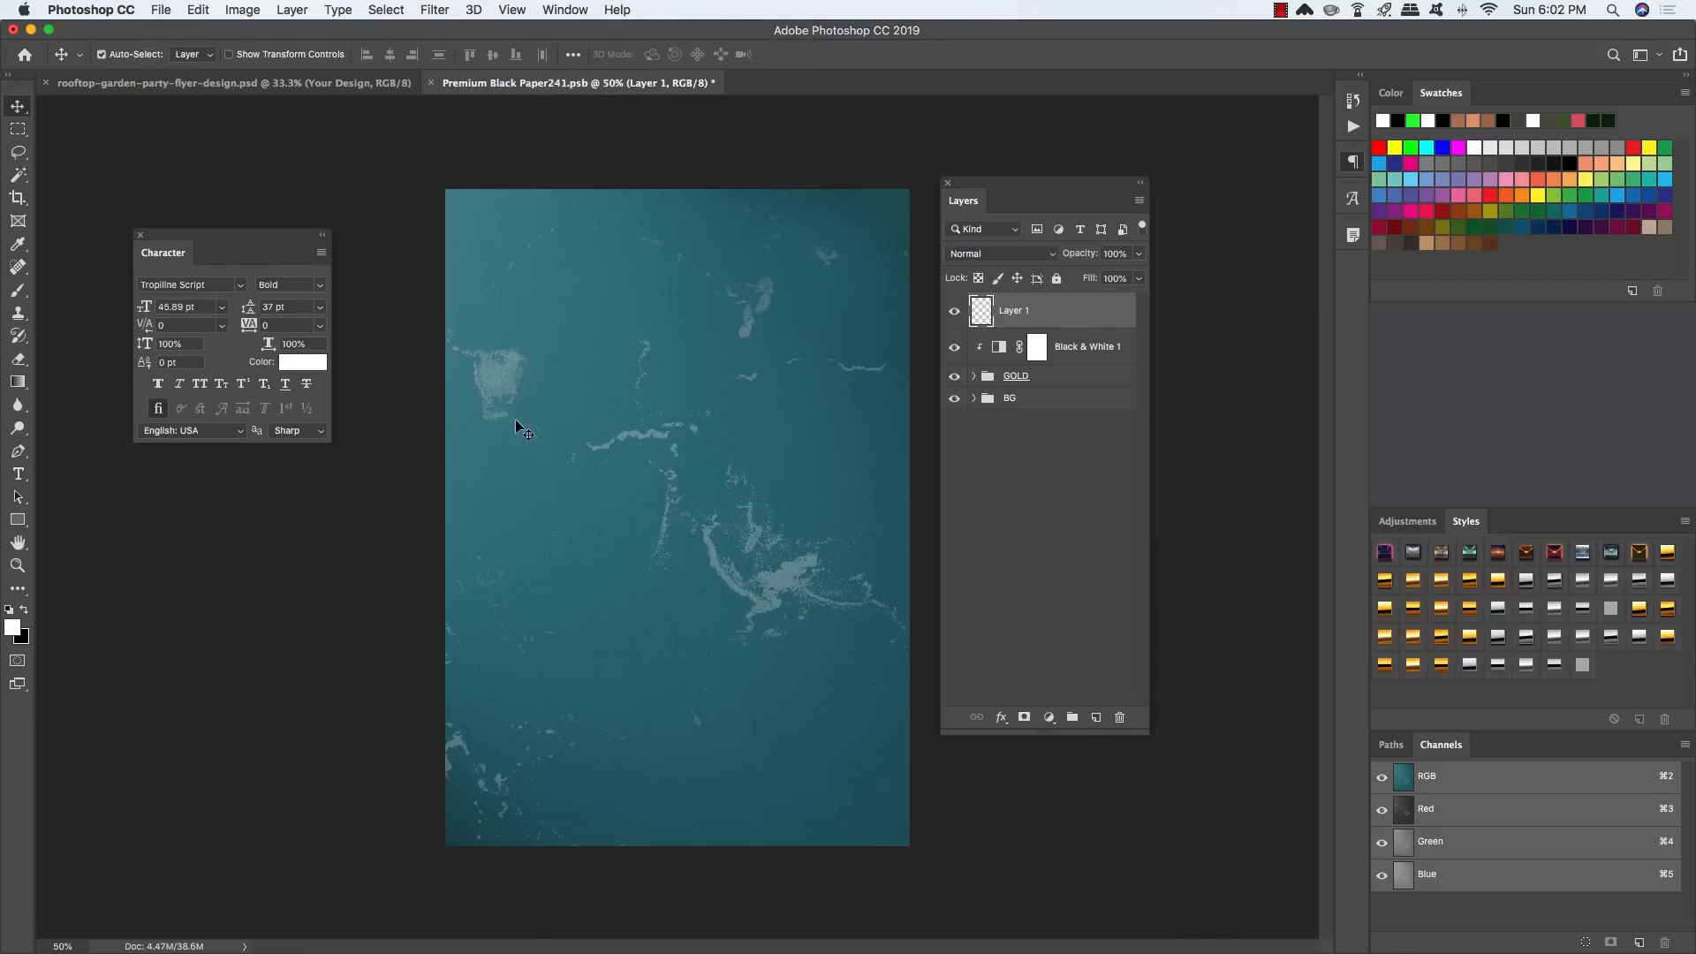
key(t)
key(x)
click(549, 375)
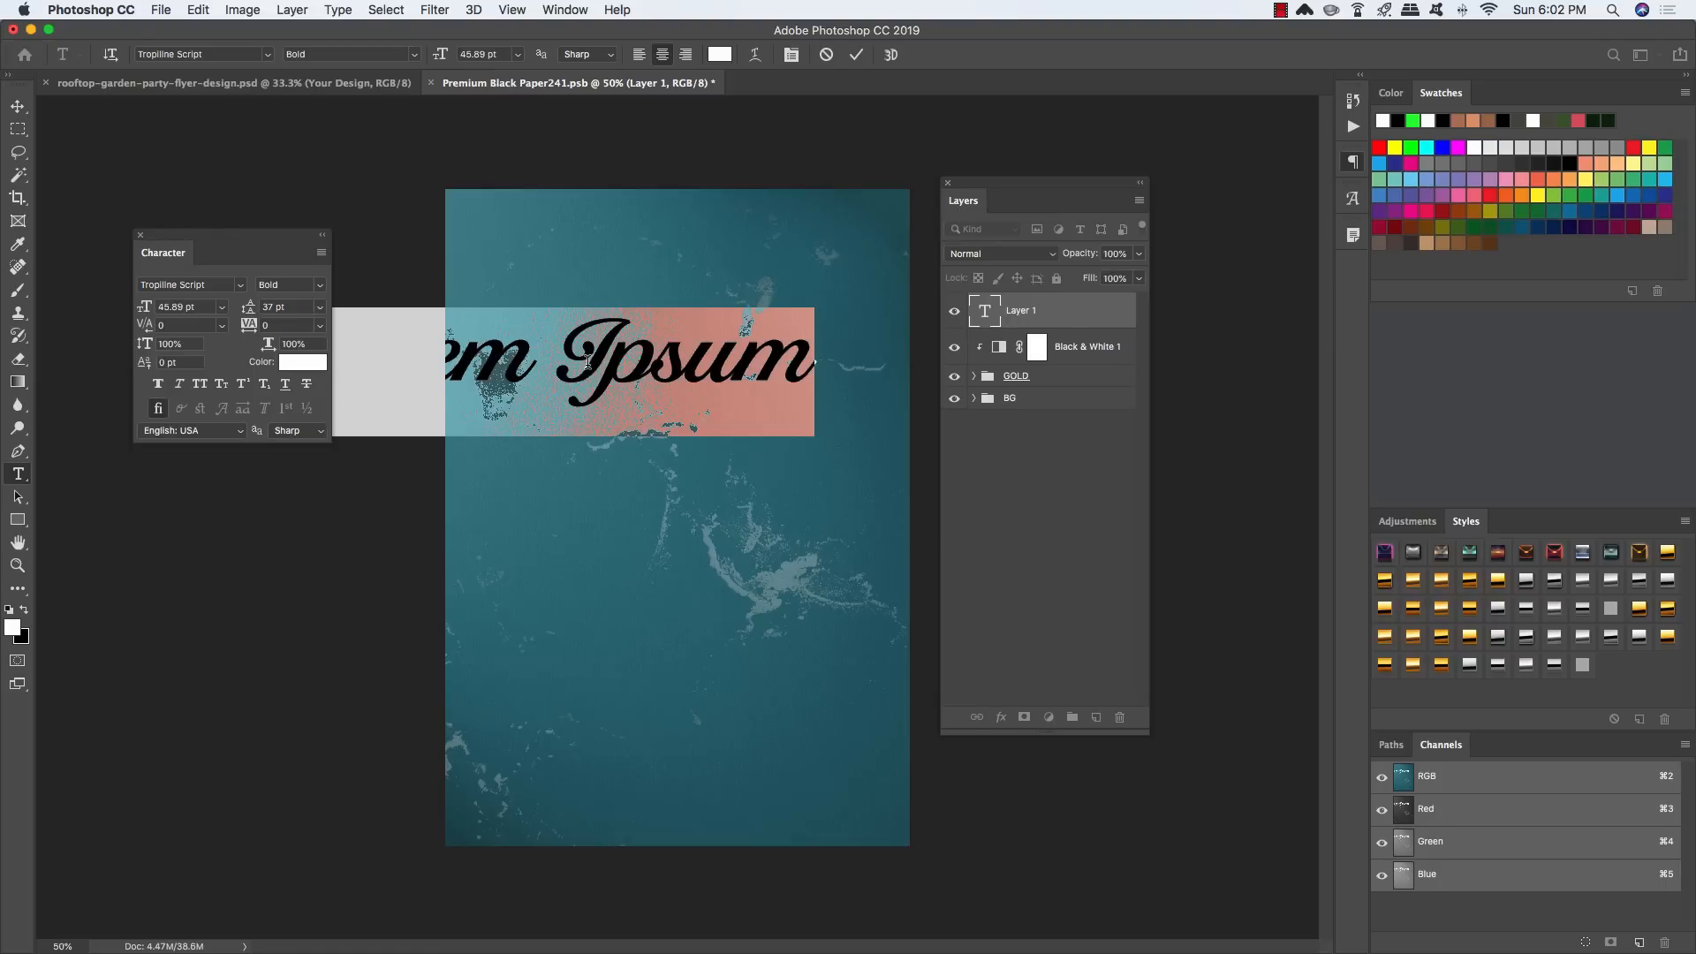
text(Garden)
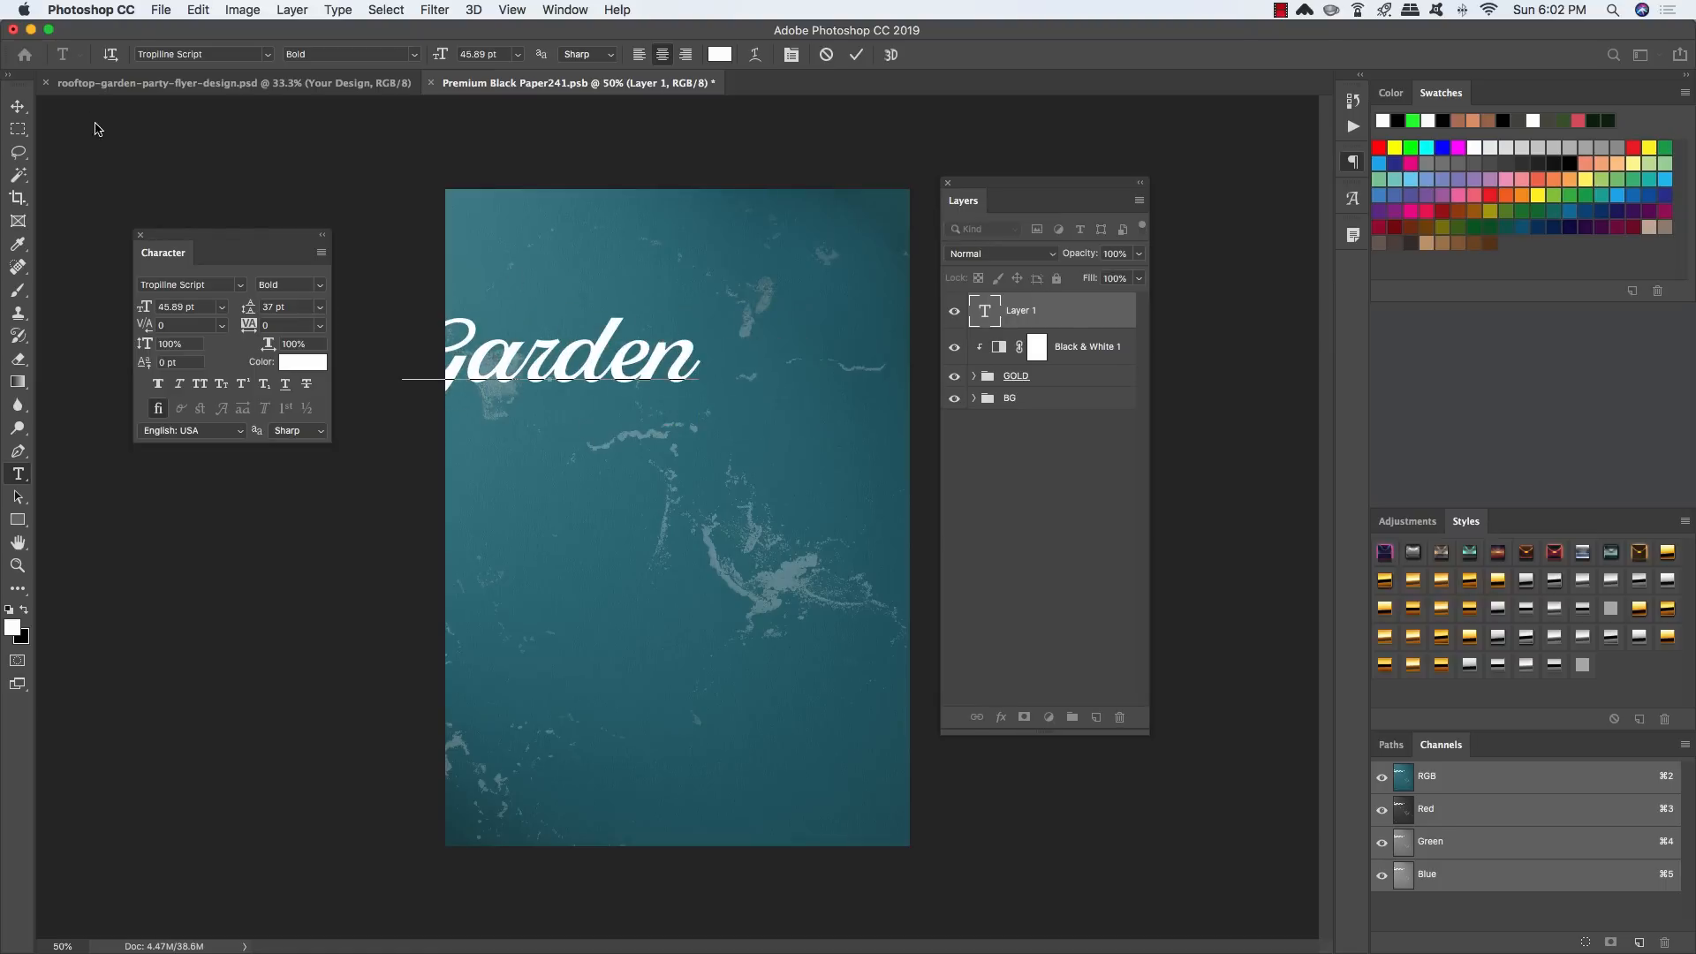
click(18, 106)
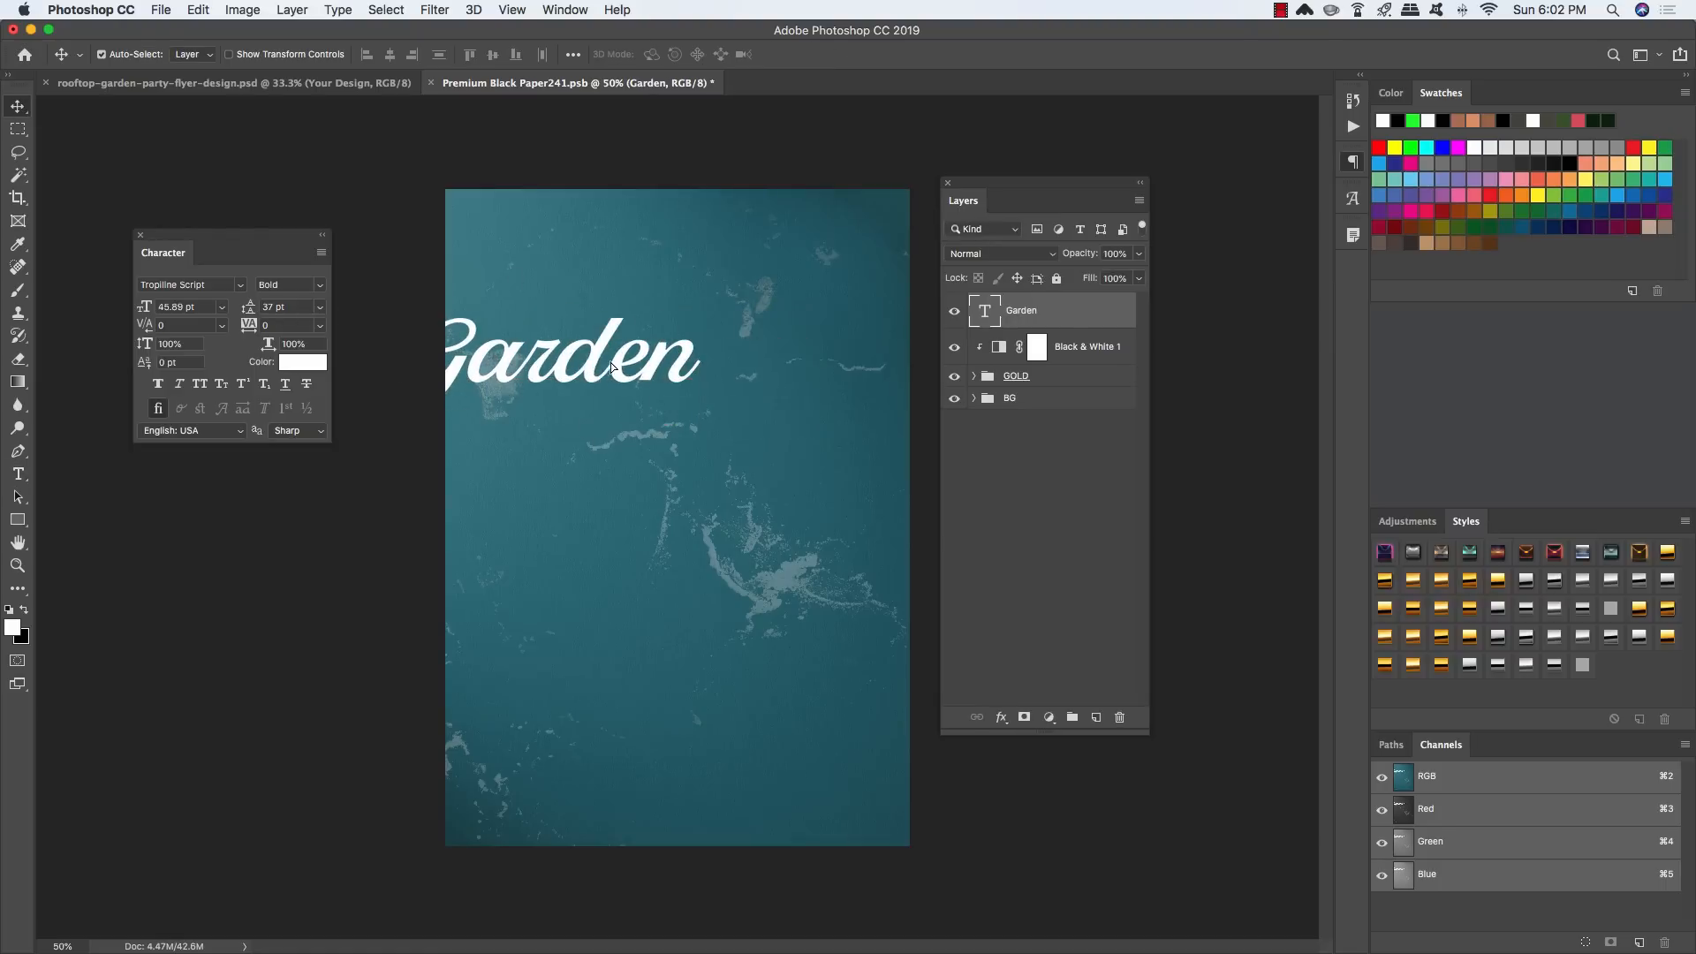
drag(611, 368, 723, 368)
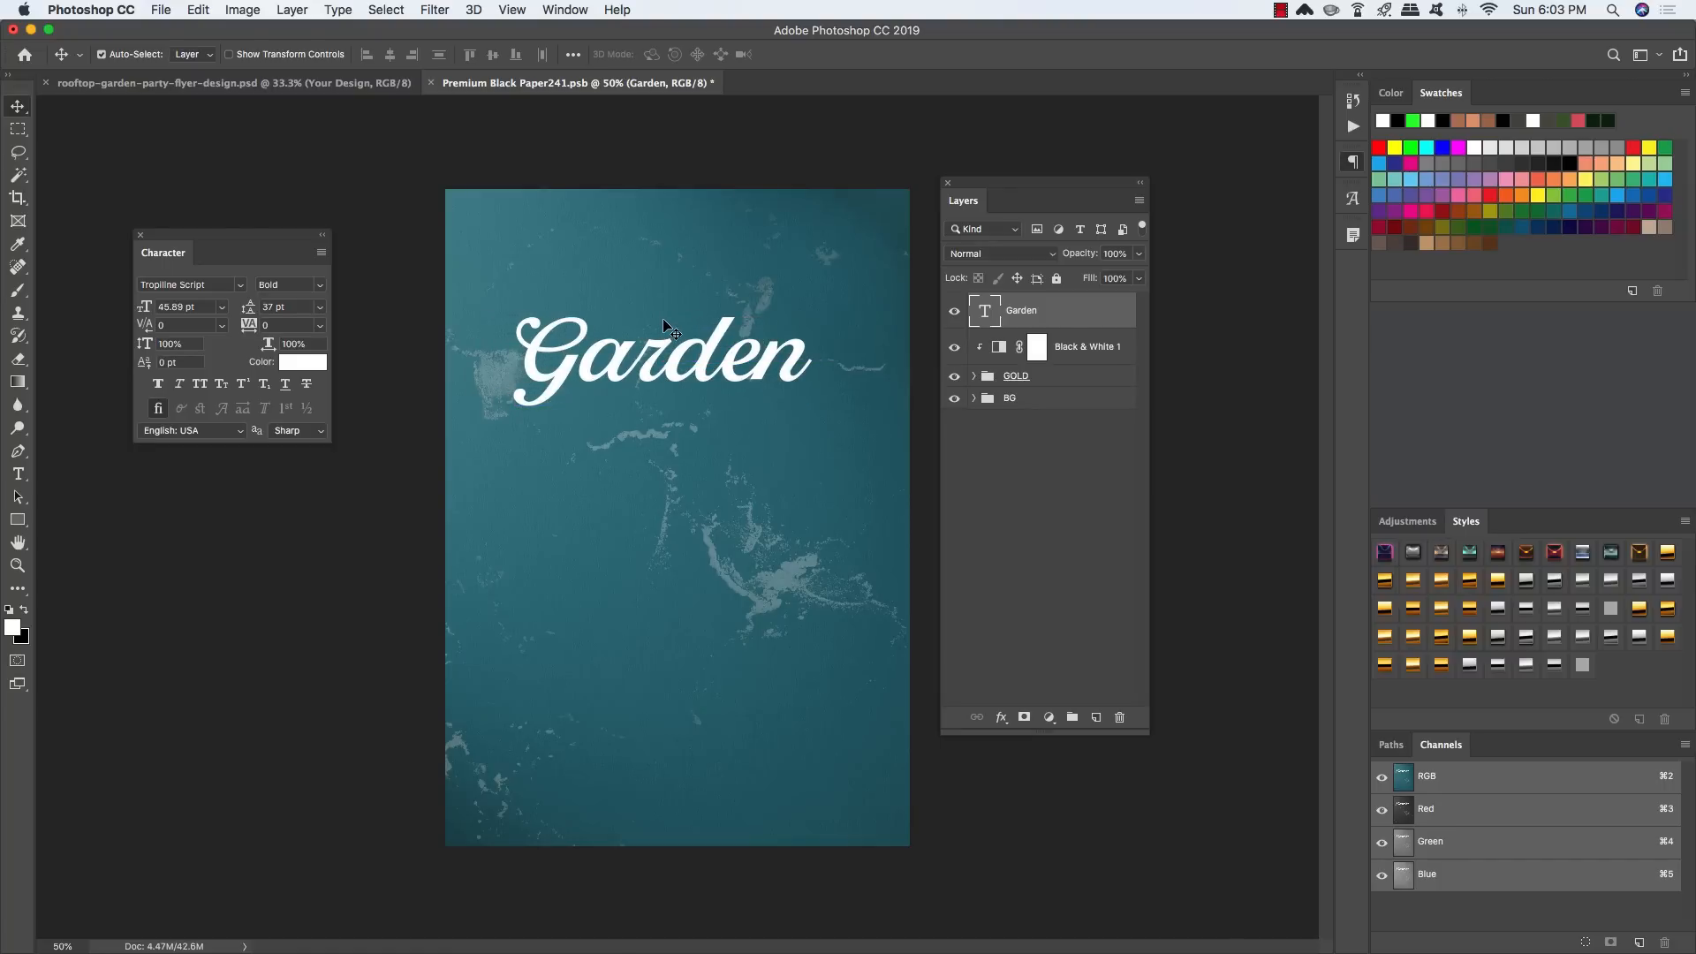
key(super+equal)
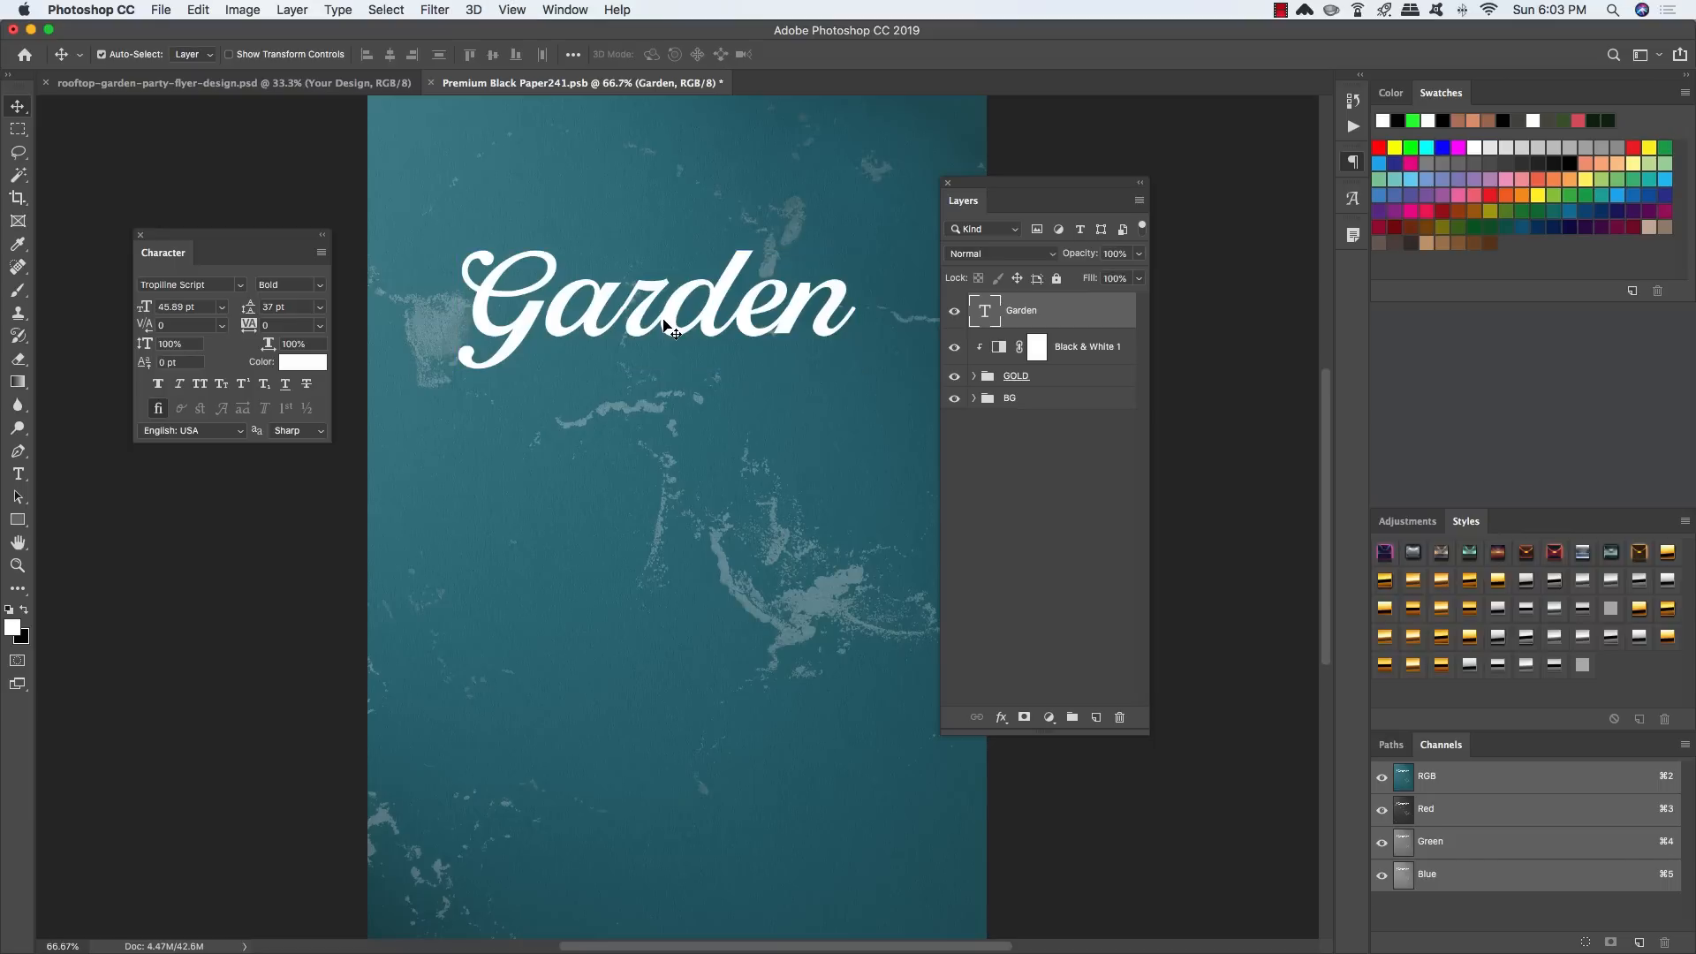
Step: Move the Layers panel clear of the canvas and shift the word Garden slightly down
drag(697, 299, 657, 381)
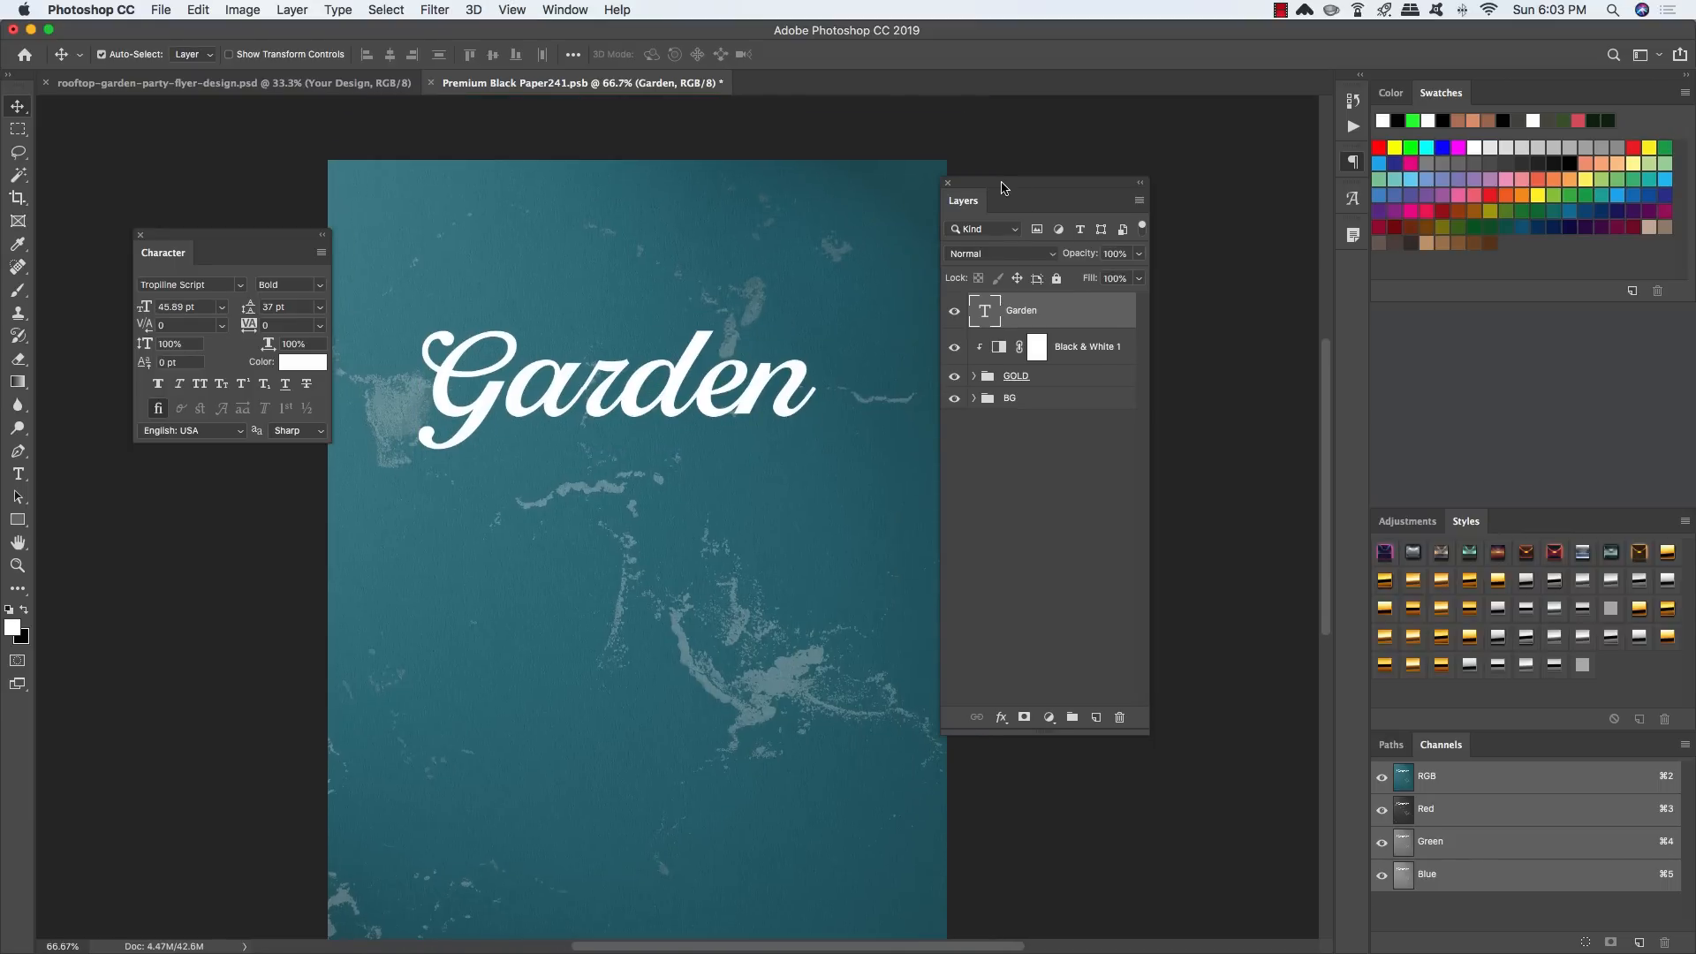
drag(1016, 194, 1083, 244)
drag(749, 412, 761, 447)
key(t)
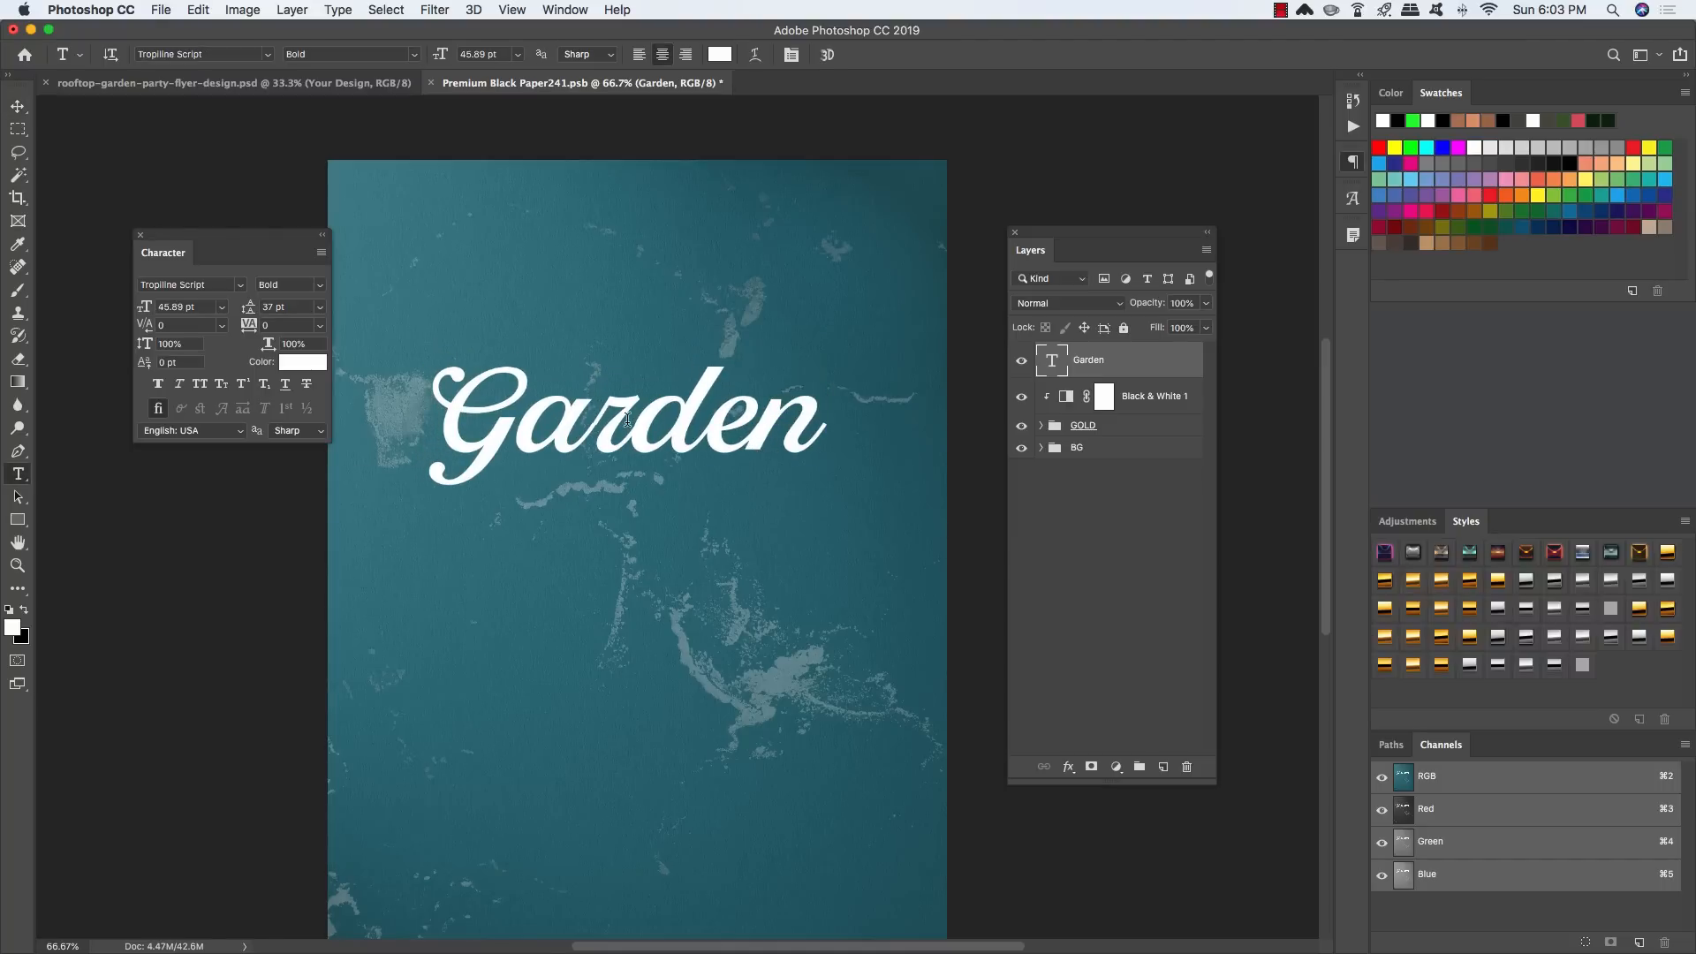
drag(627, 421, 528, 427)
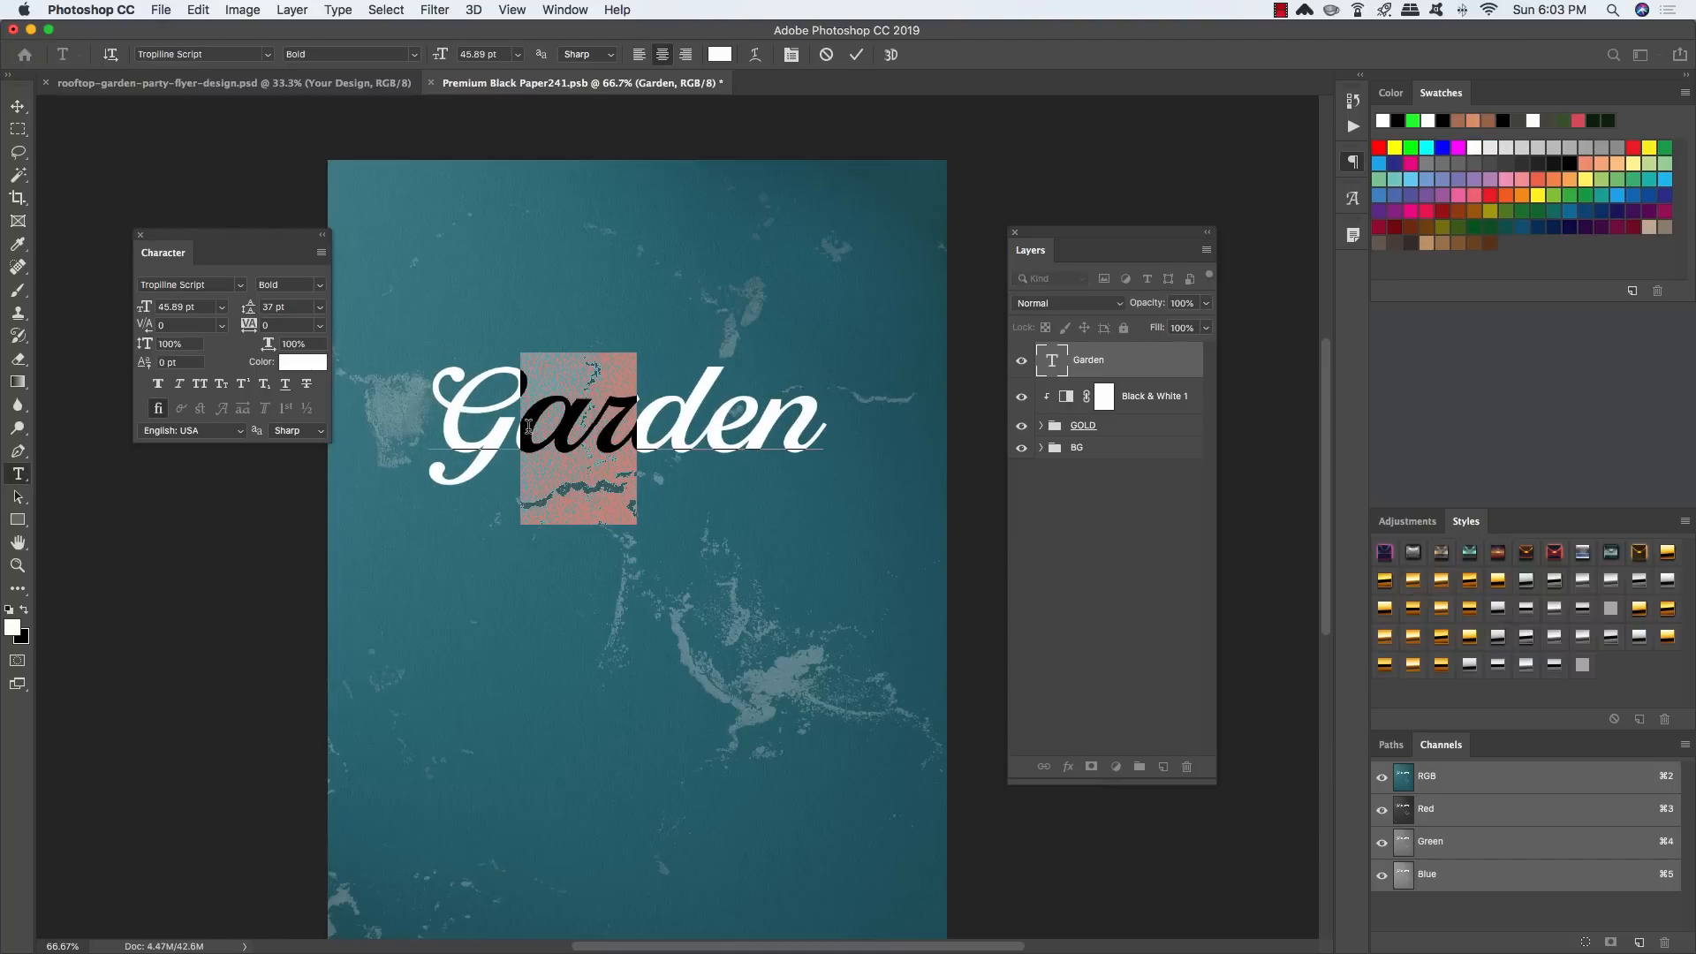
click(578, 421)
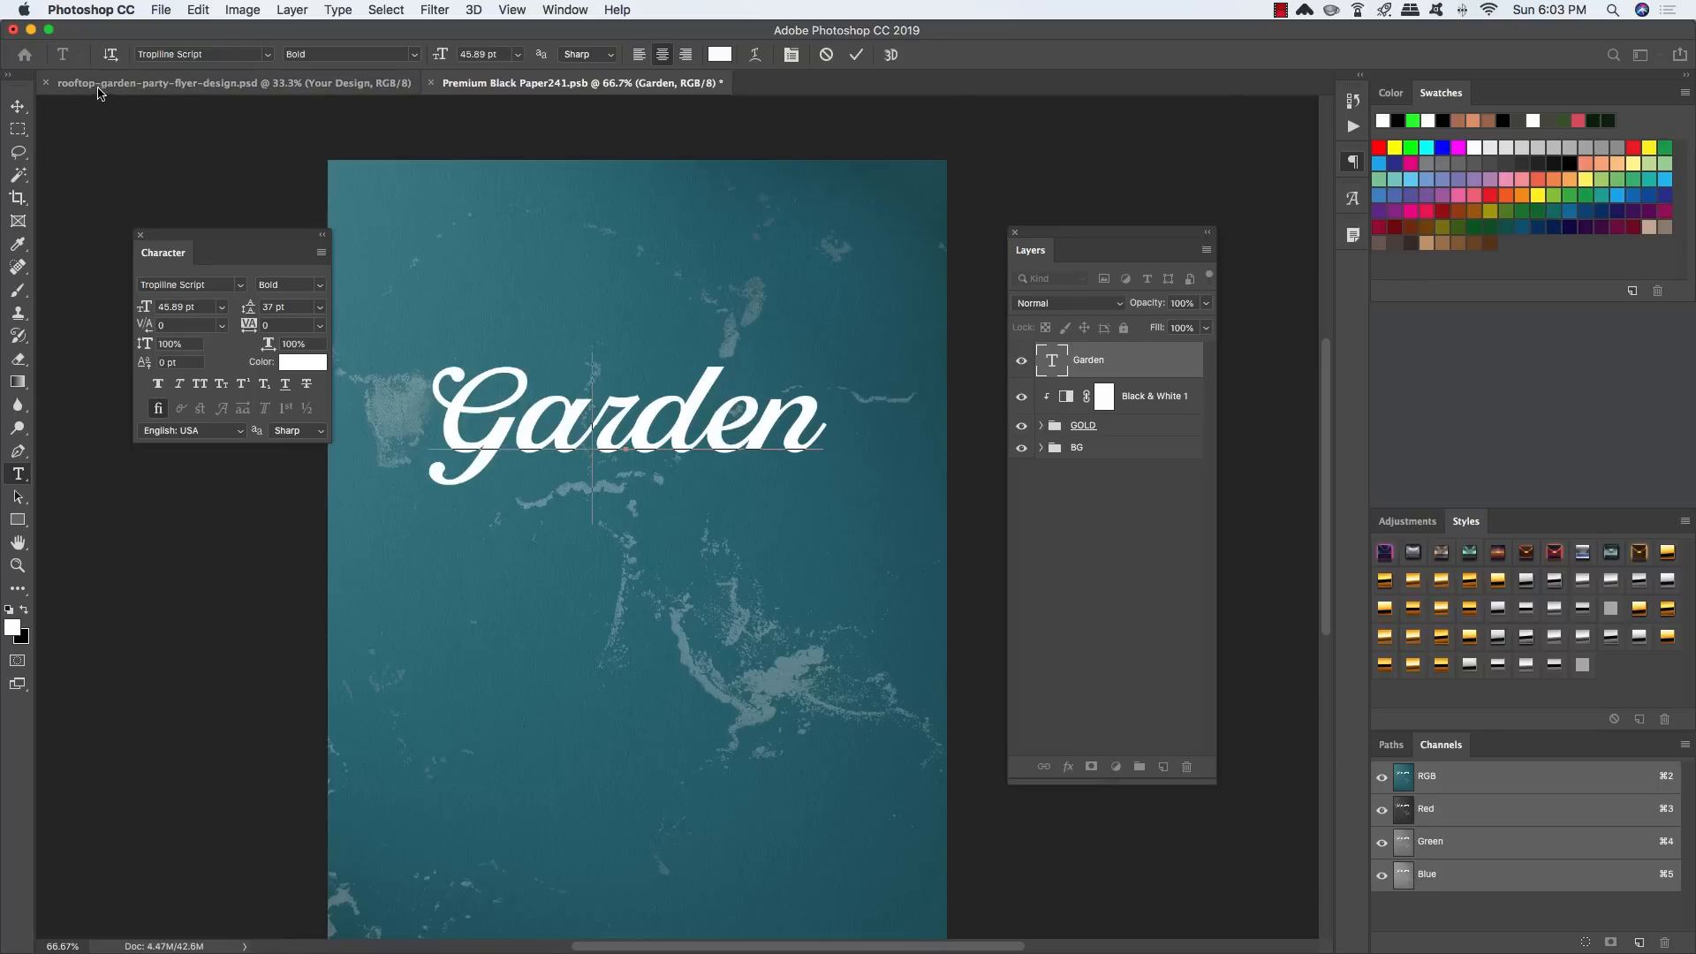
click(18, 106)
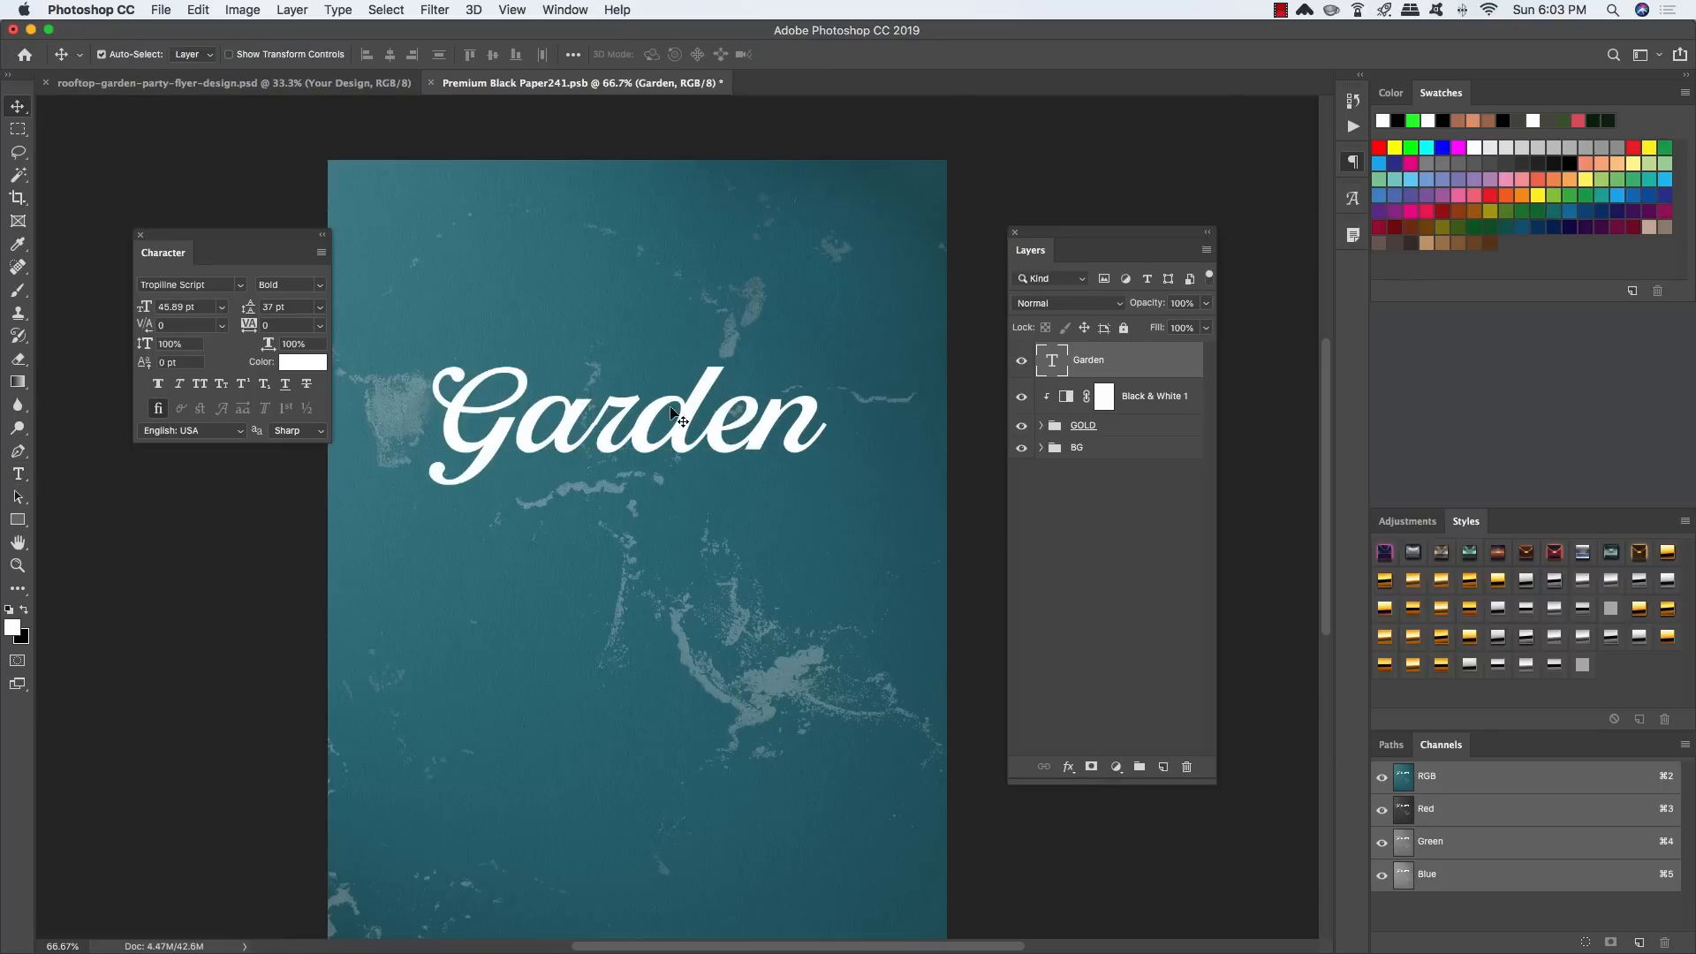
Step: Set the tracking of the letters "ar" in the word Garden to -2
key(super+plus)
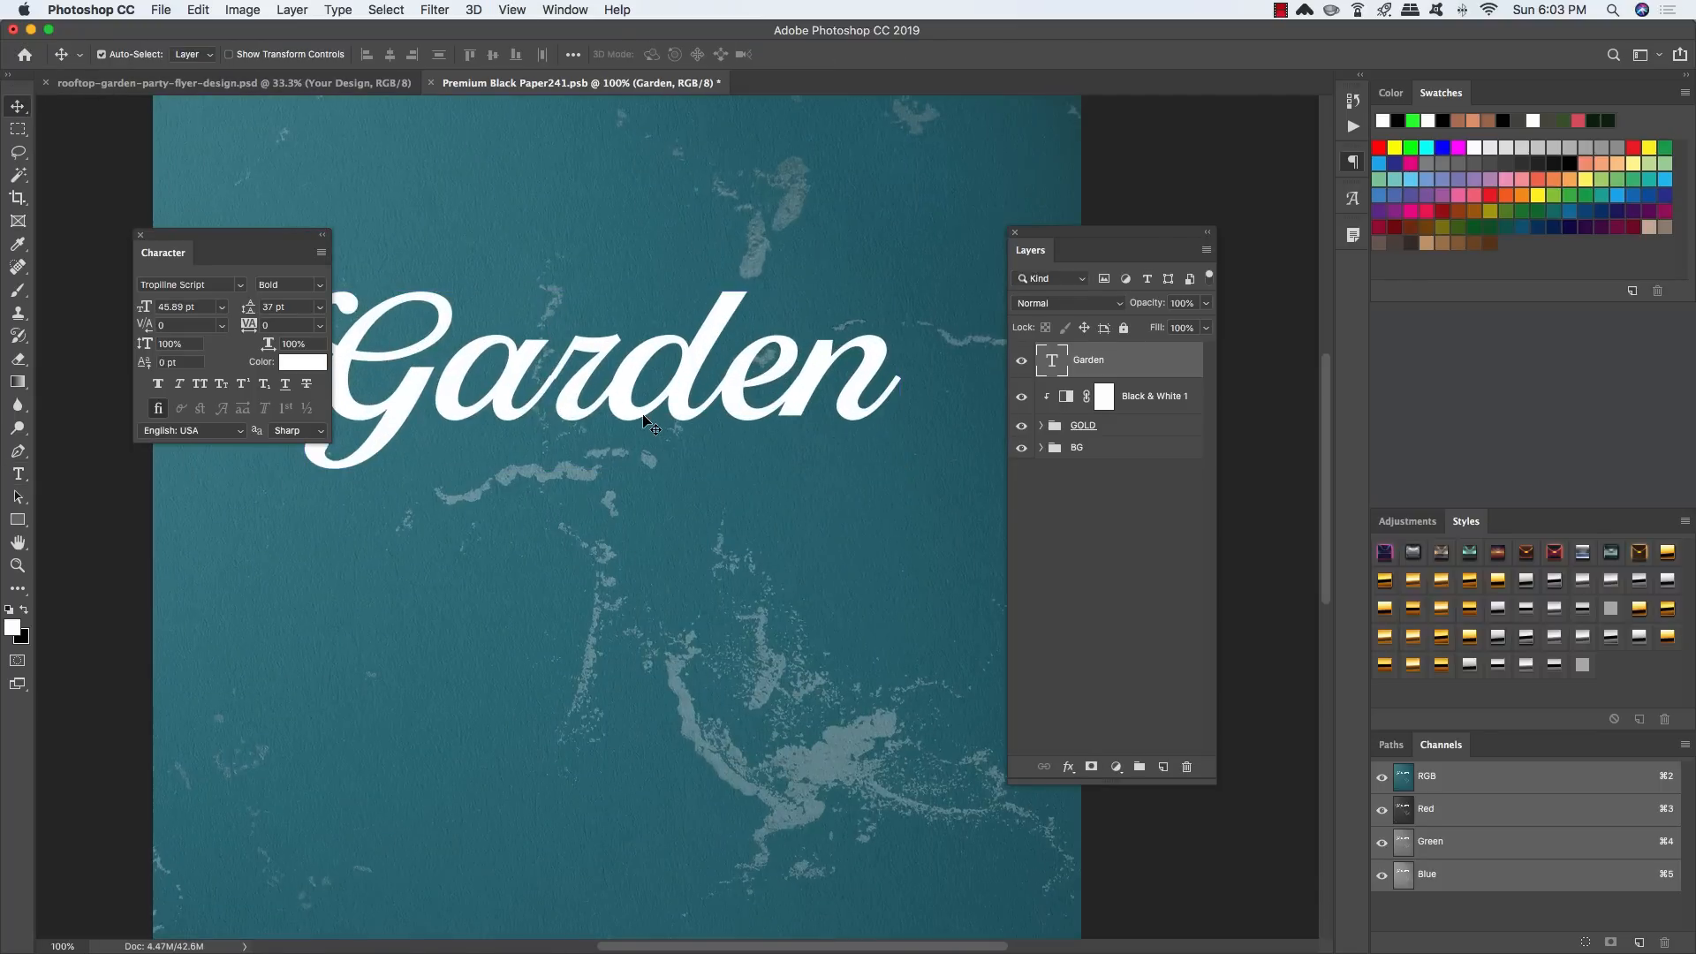
key(super+plus)
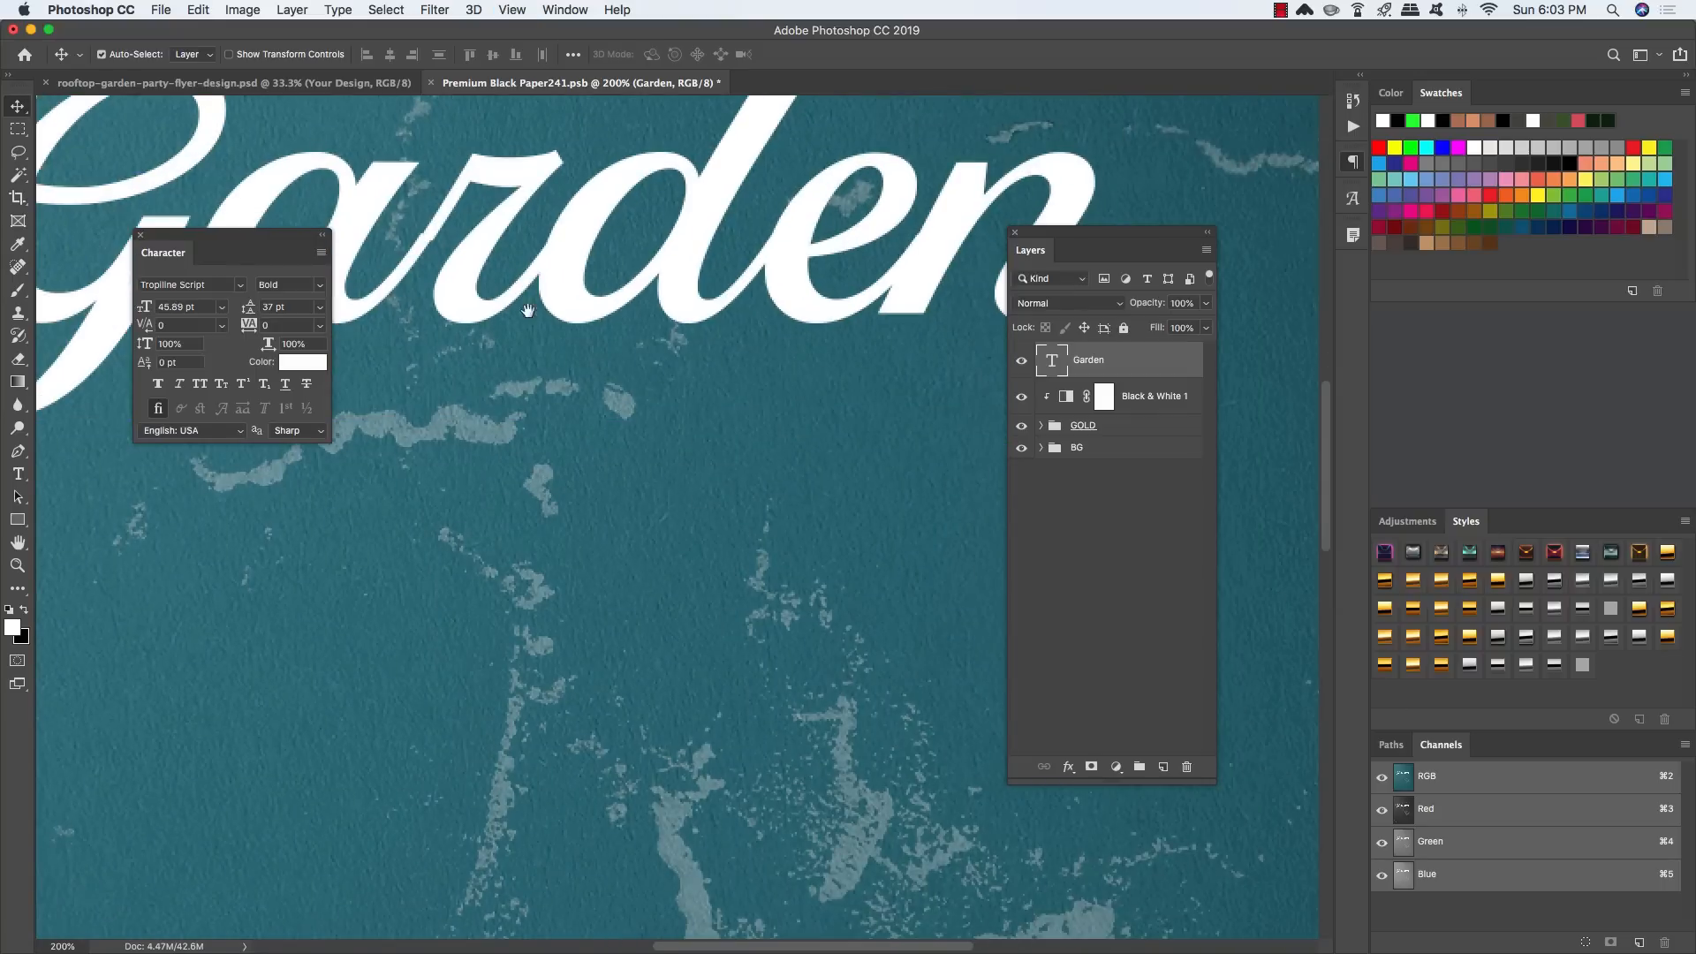
scroll(621, 408, up, 5)
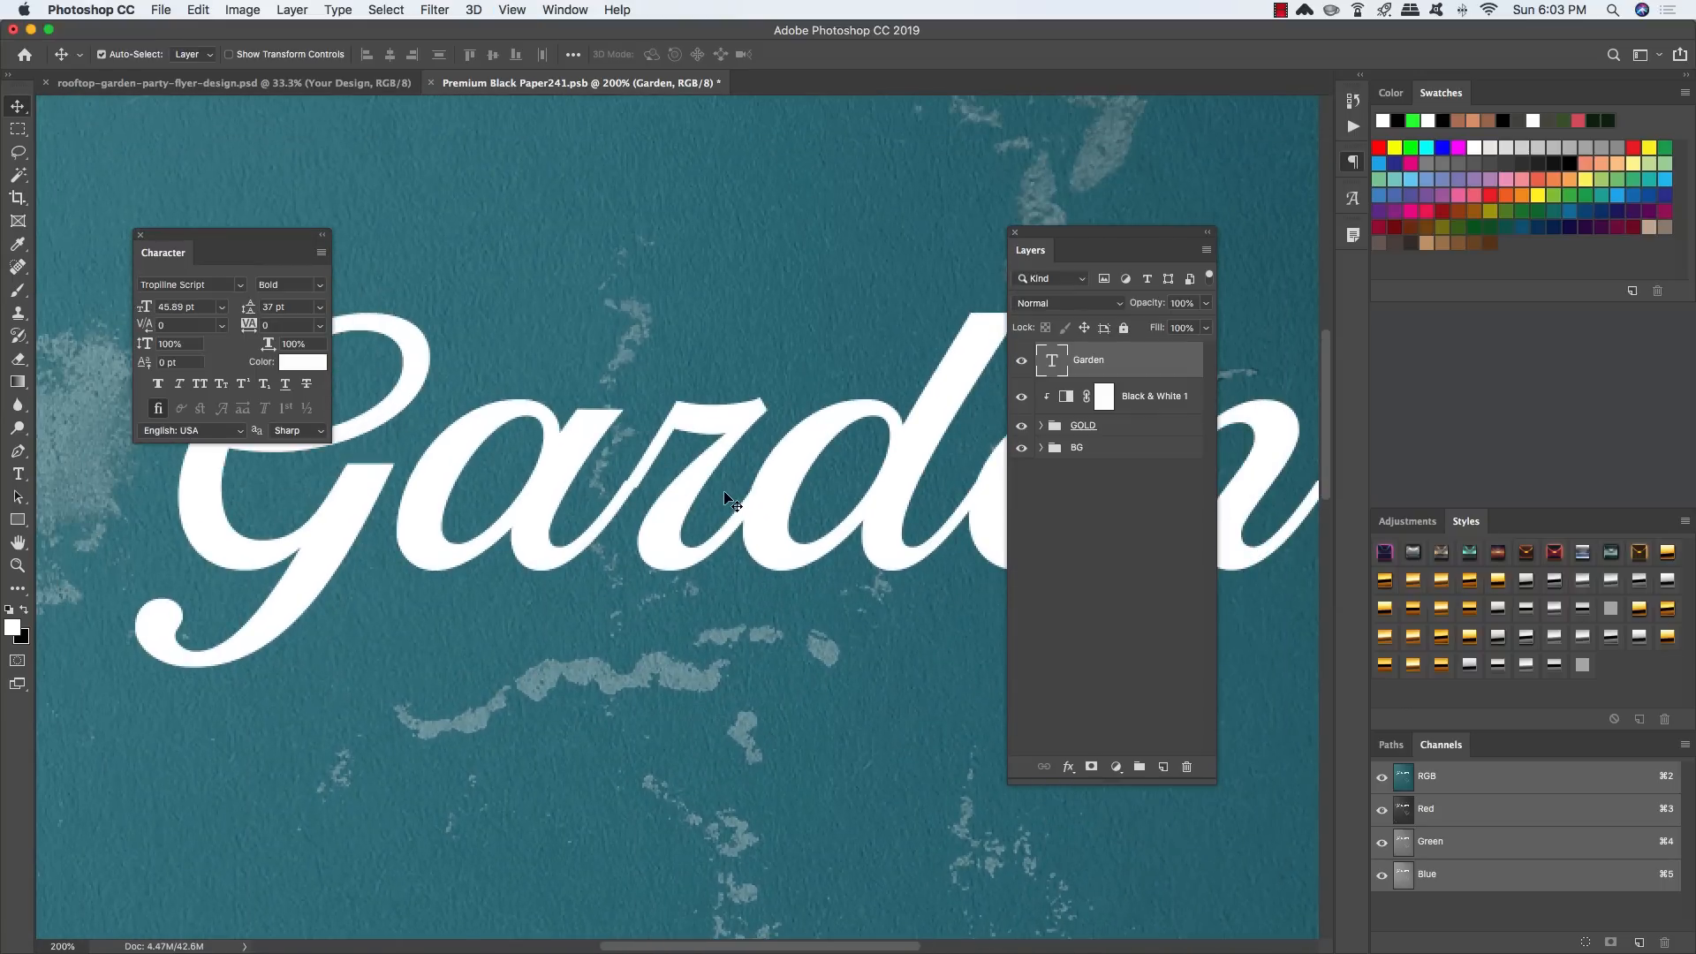
key(t)
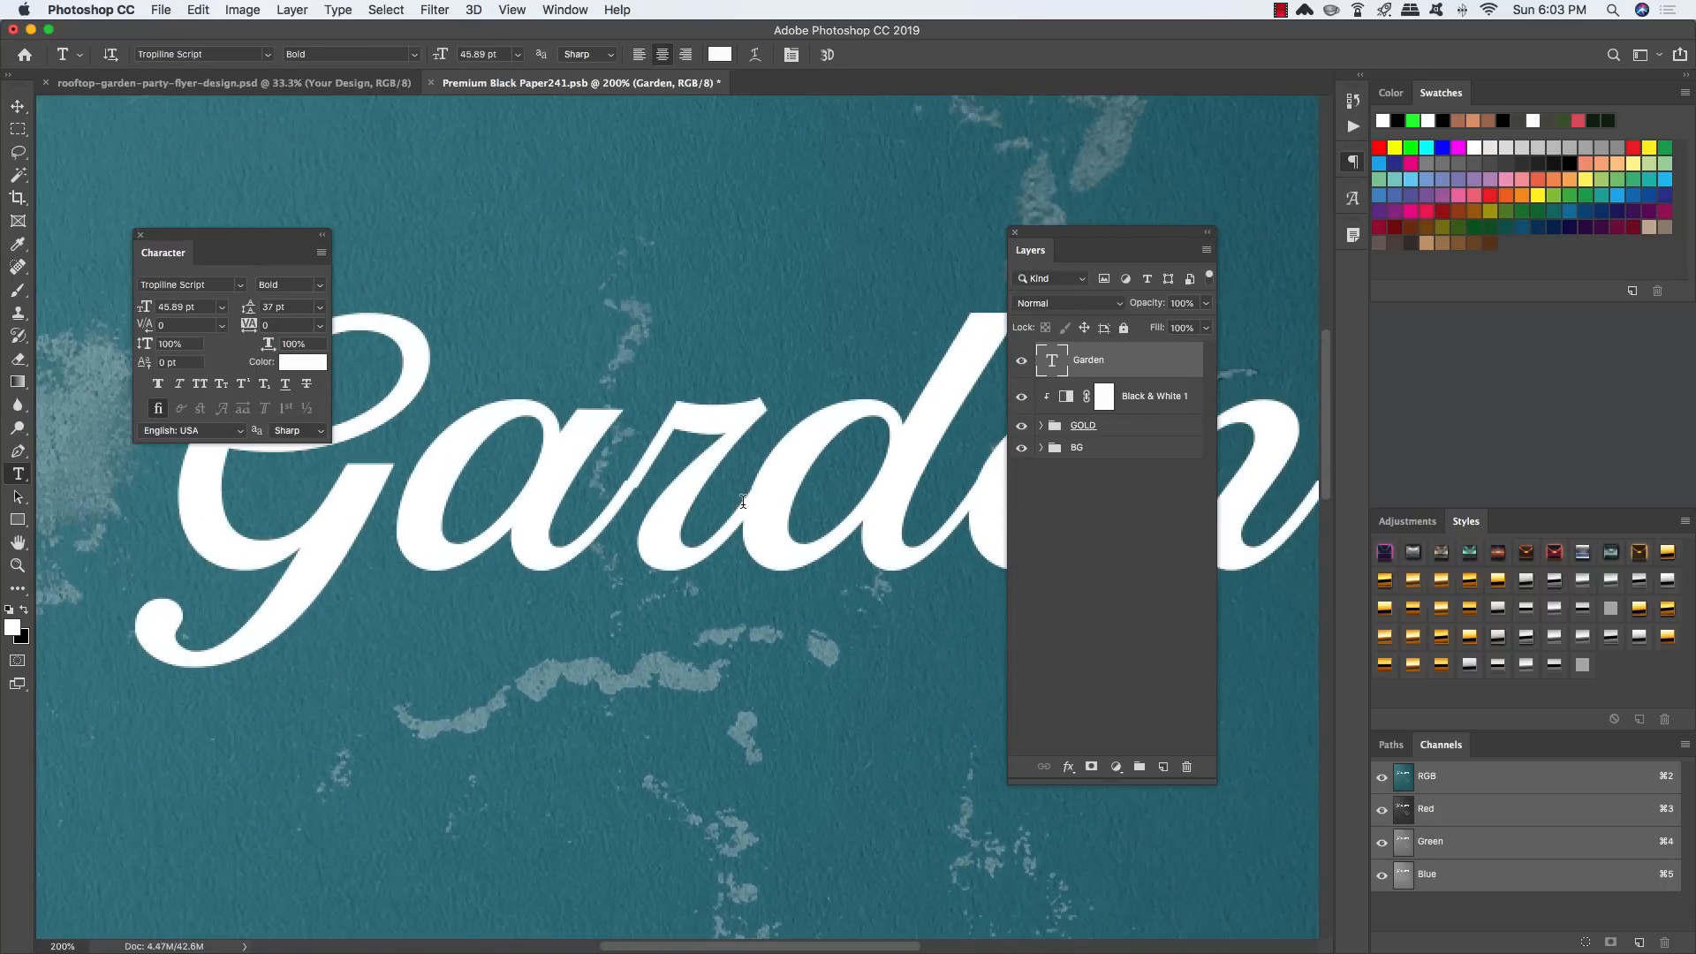
drag(753, 500, 517, 503)
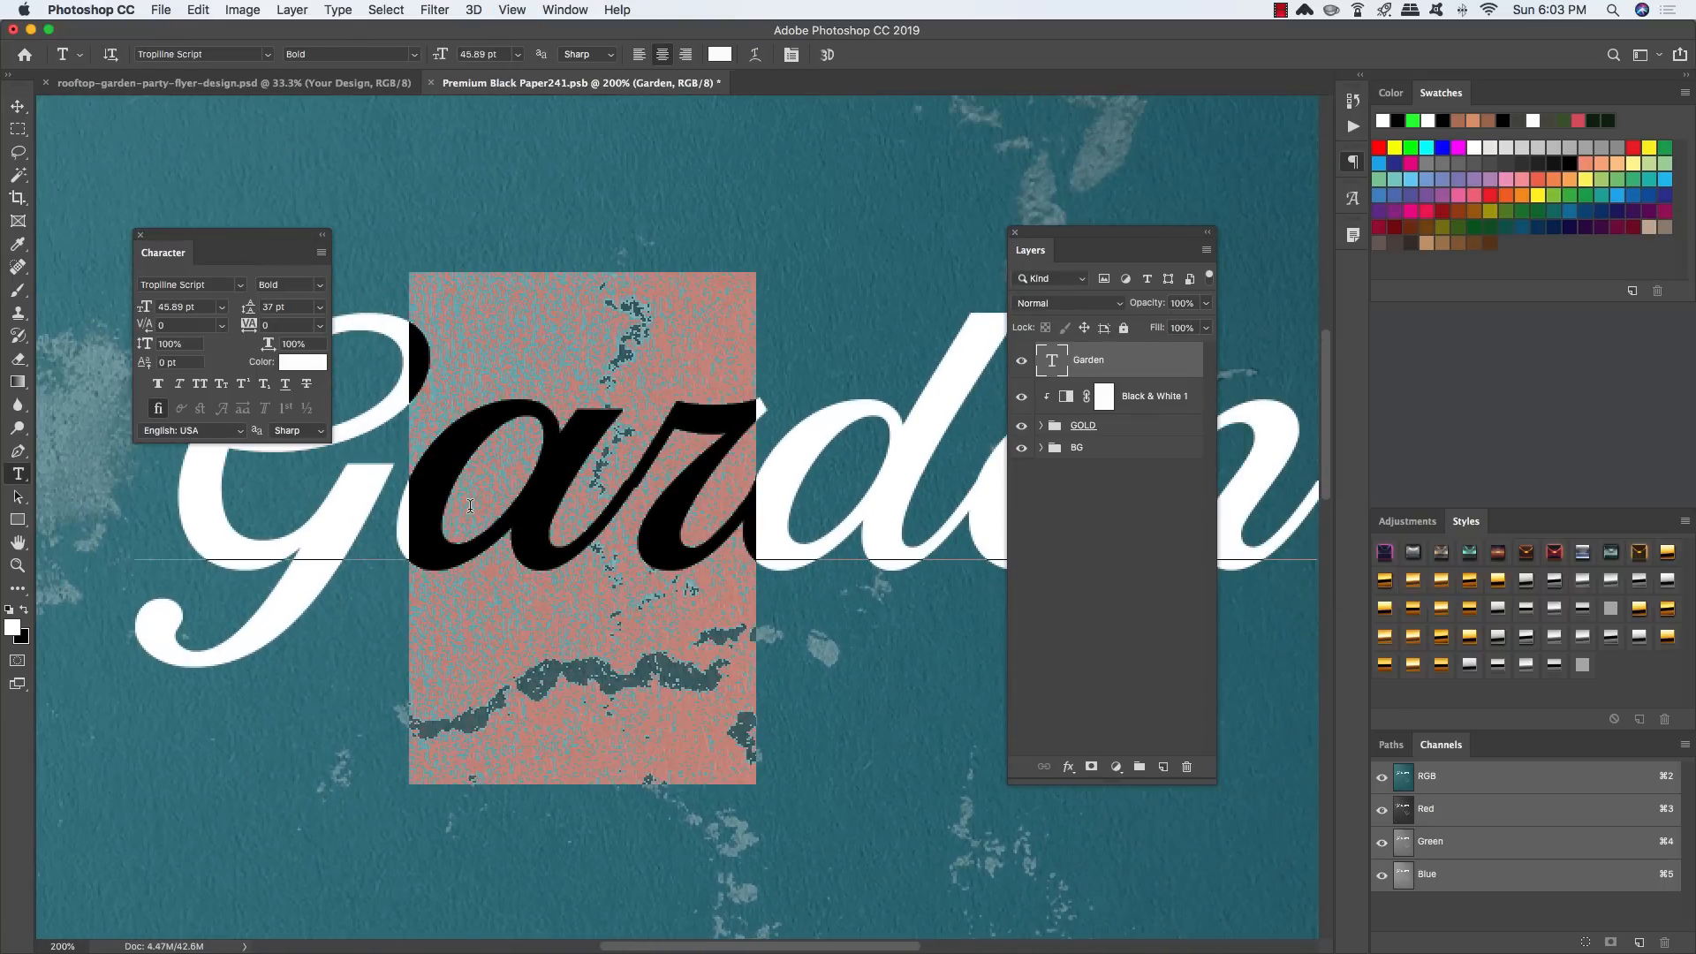
scroll(674, 481, left, 3)
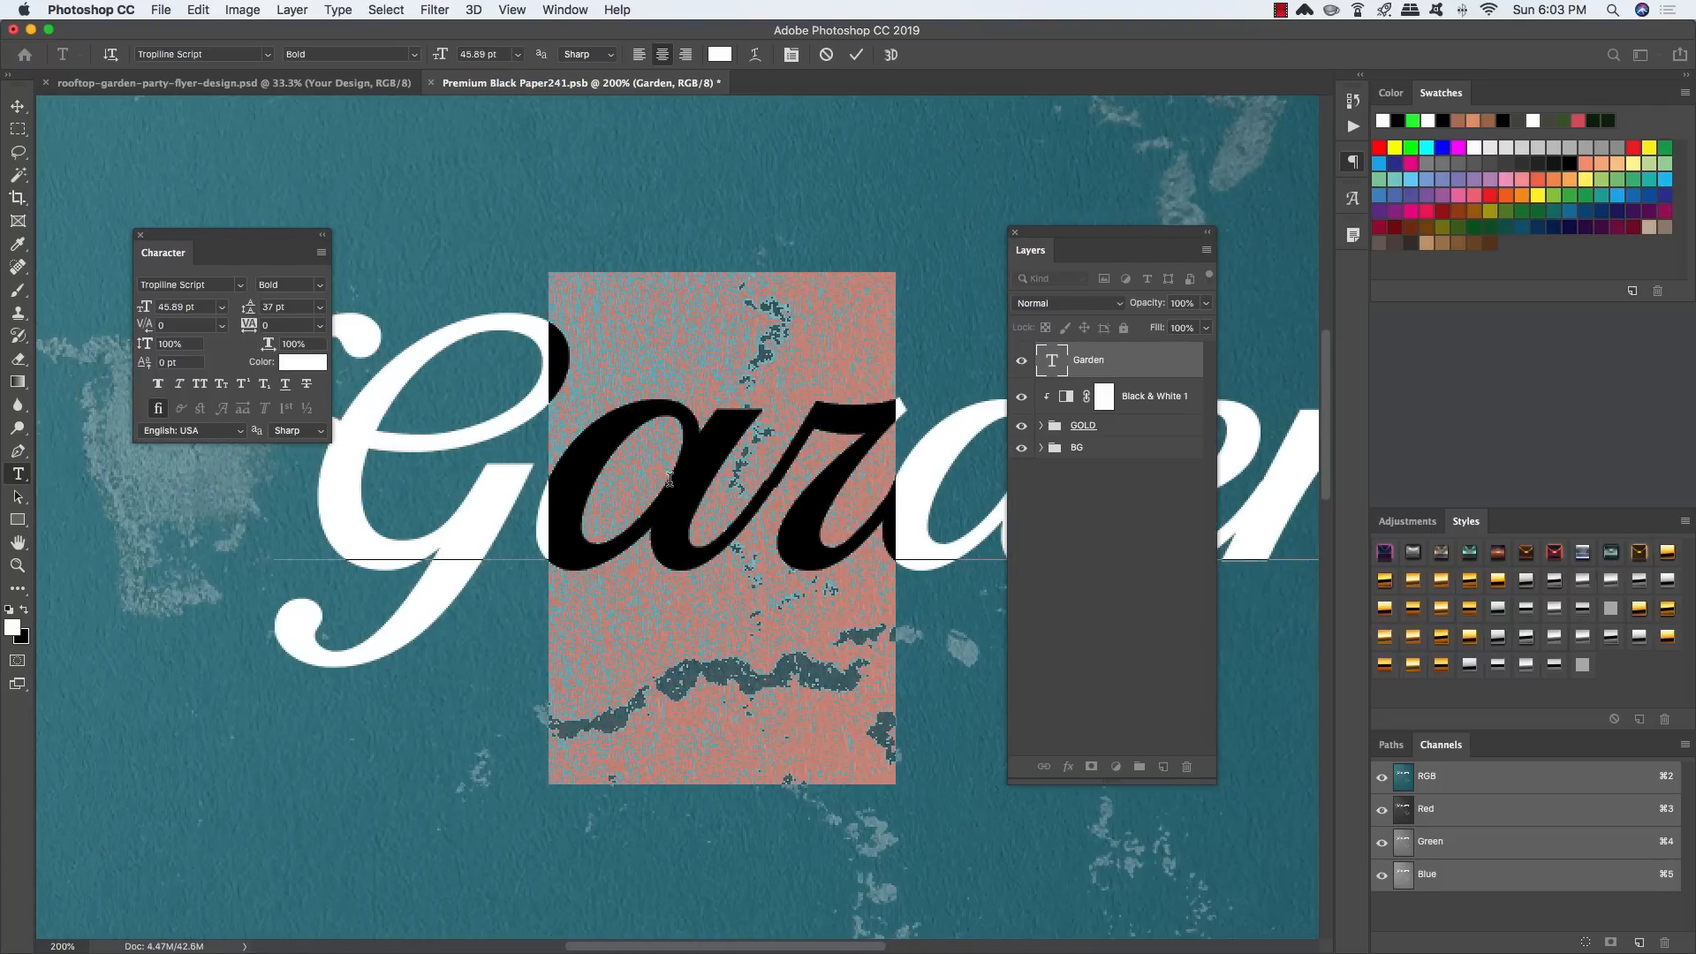
click(272, 326)
text(-2)
key(Return)
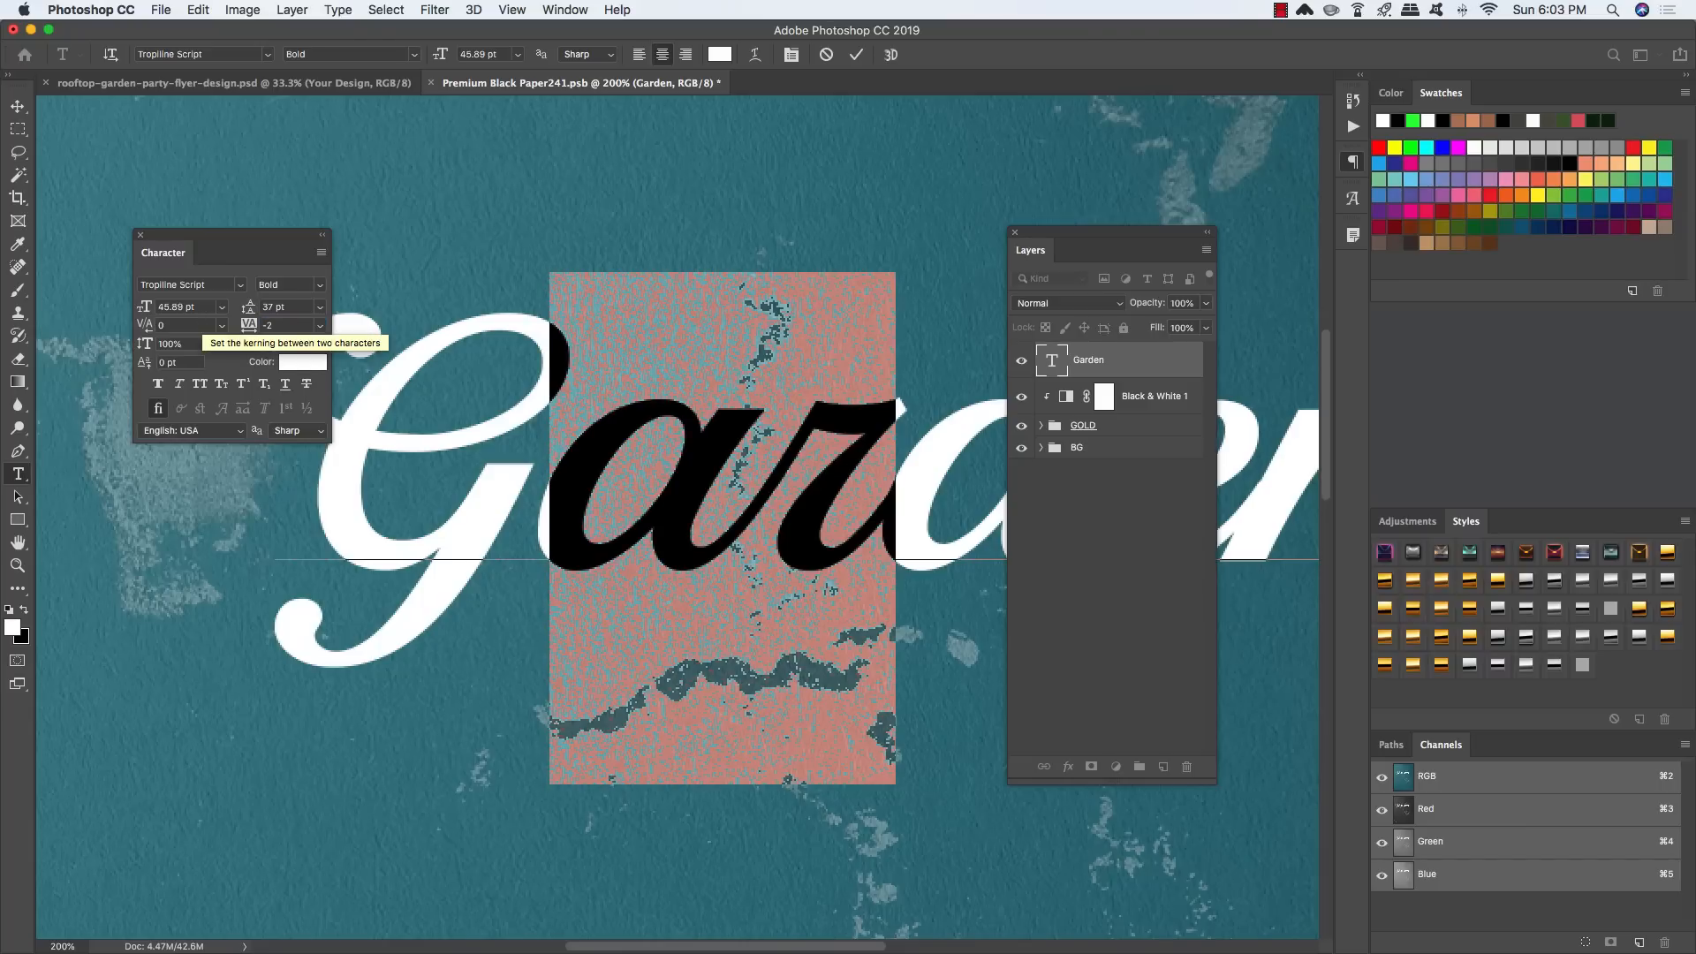
click(18, 106)
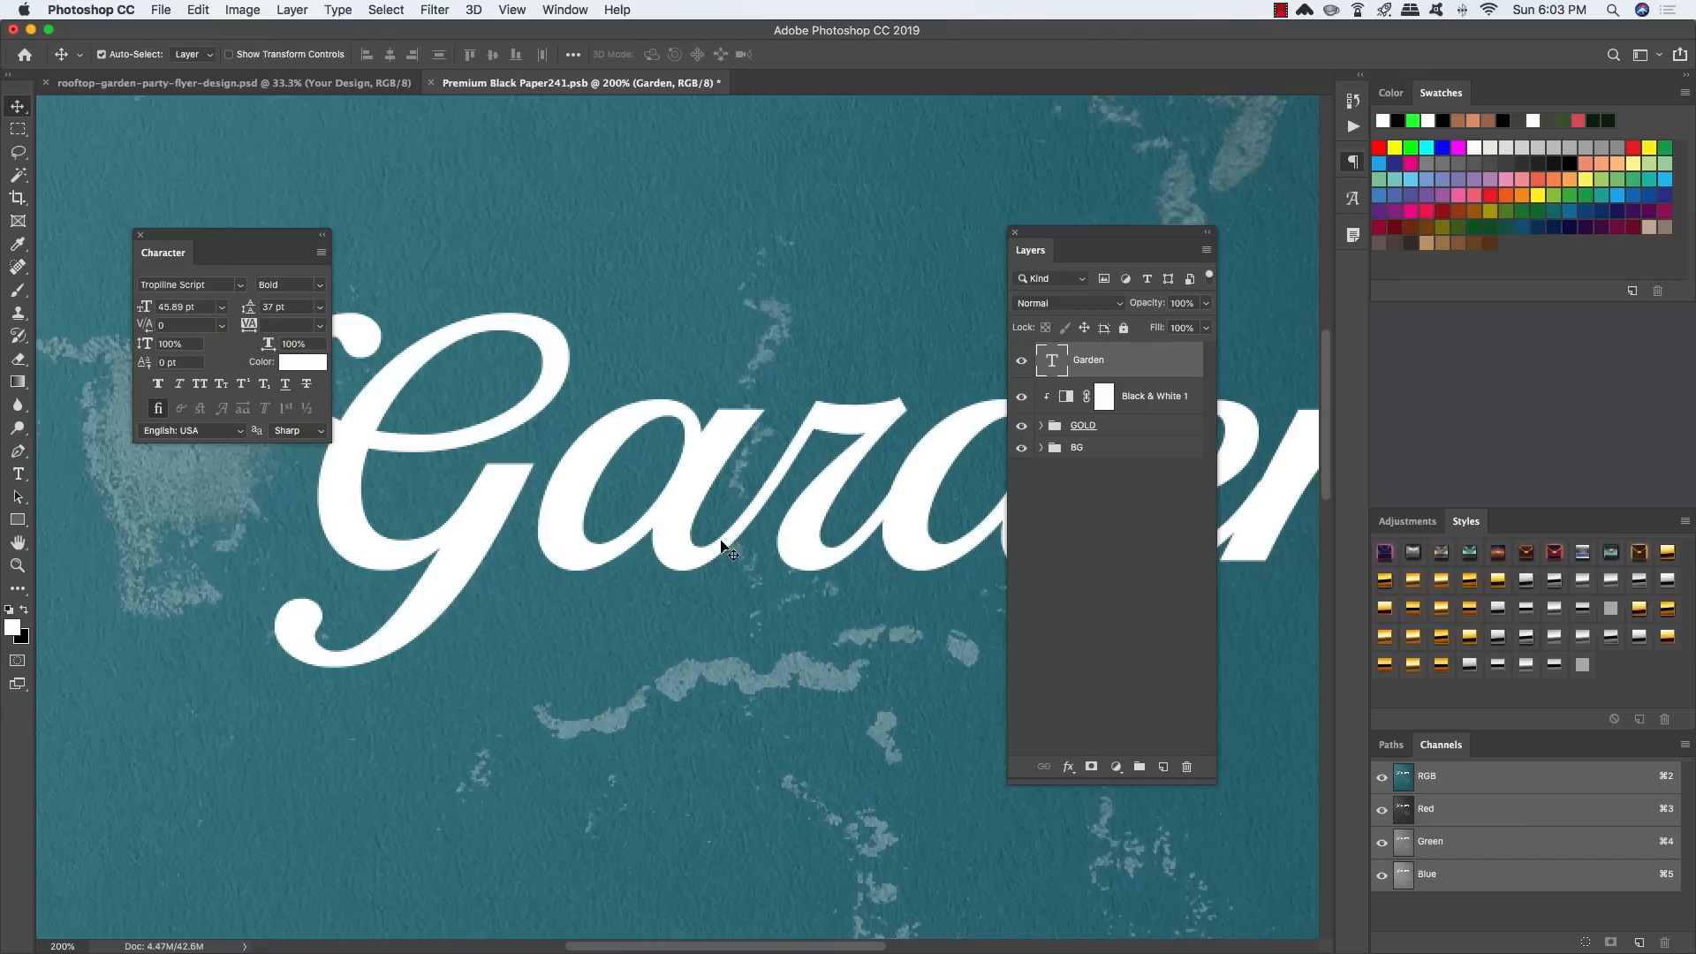
Step: Tighten the kerning between the letters e and n in Garden to -20
key(super+1)
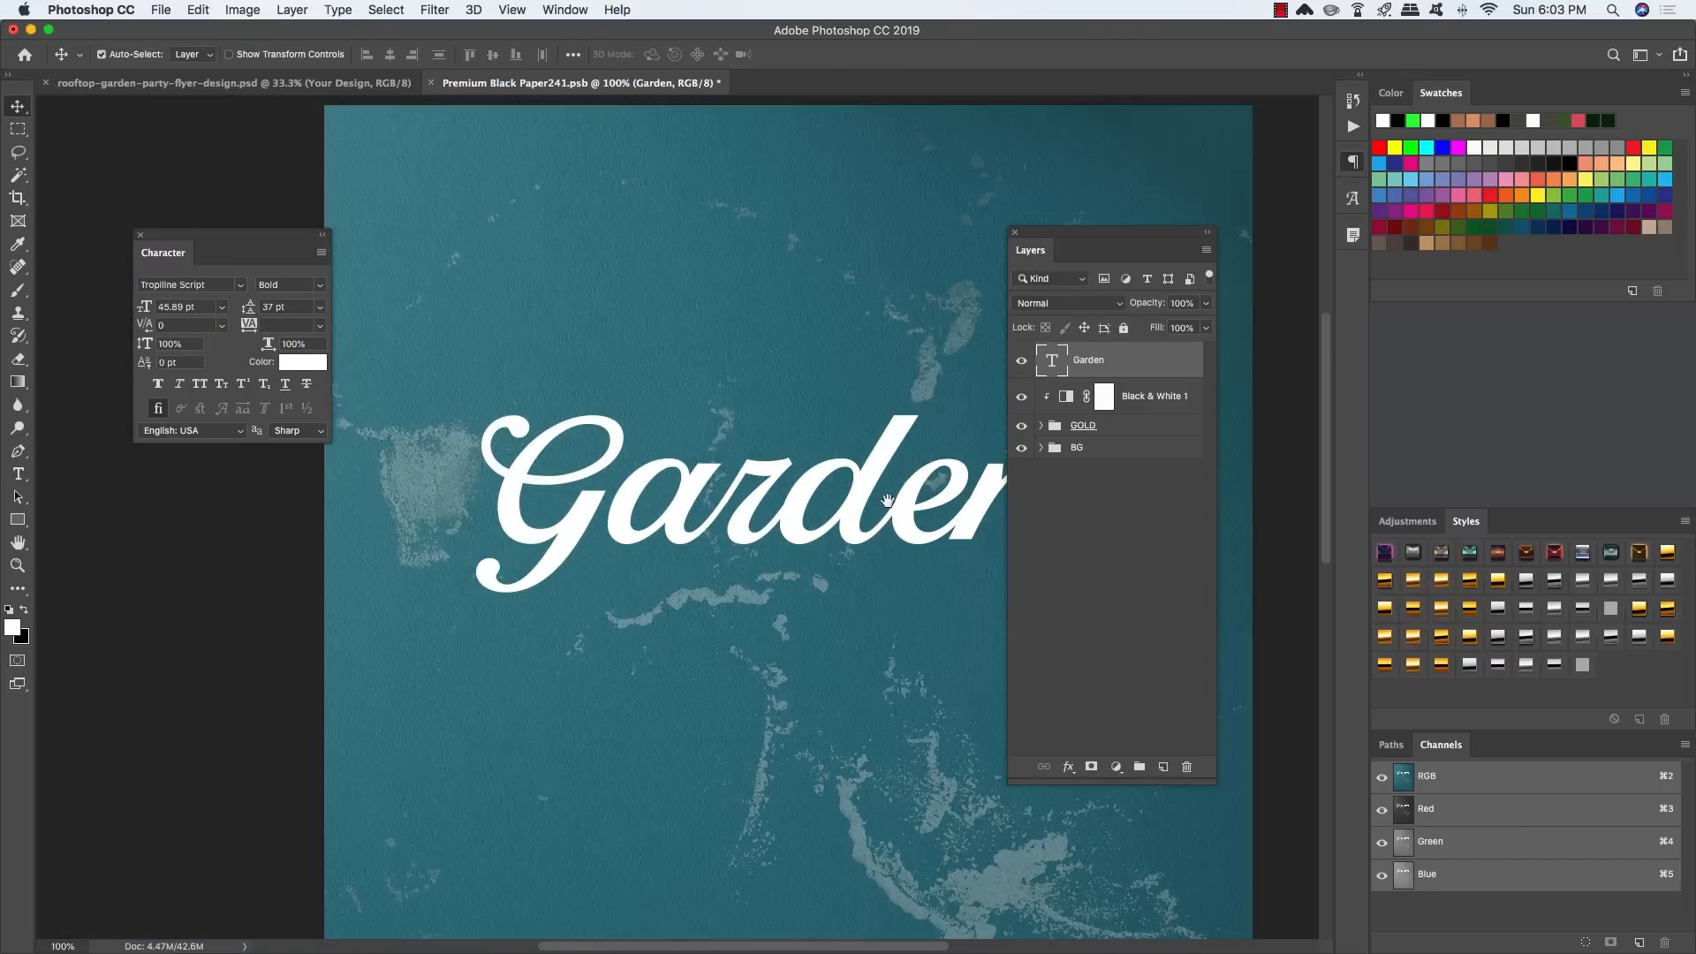
drag(888, 501, 755, 504)
key(t)
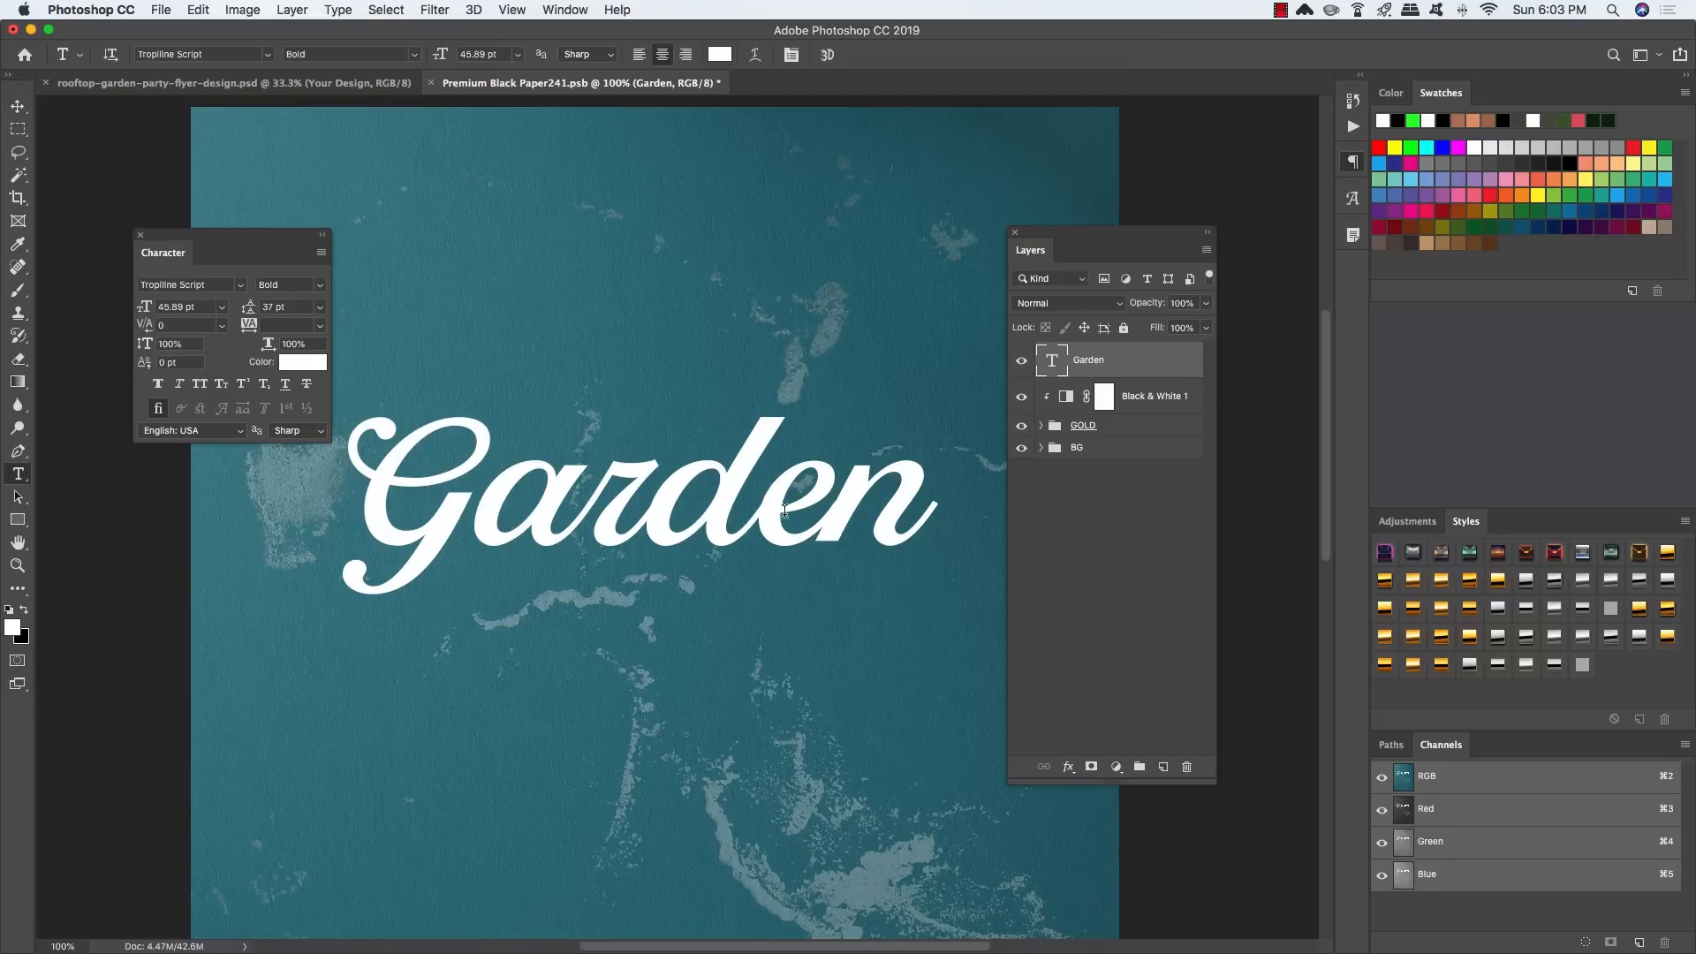
click(845, 506)
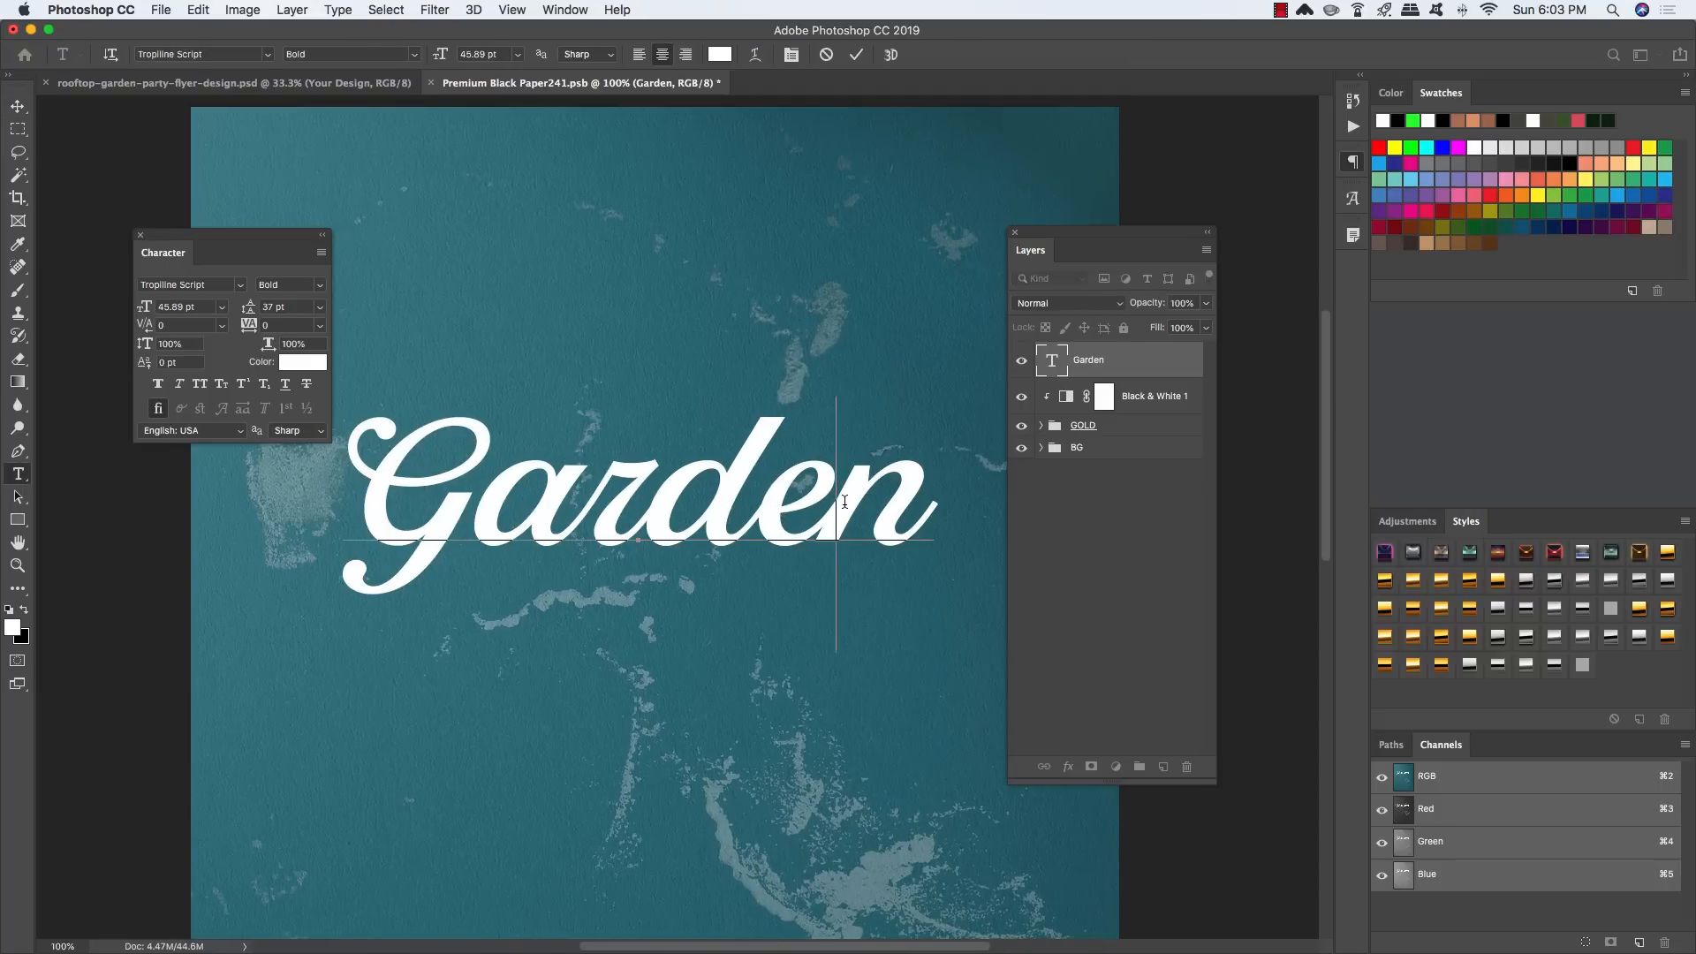
key(alt+Left)
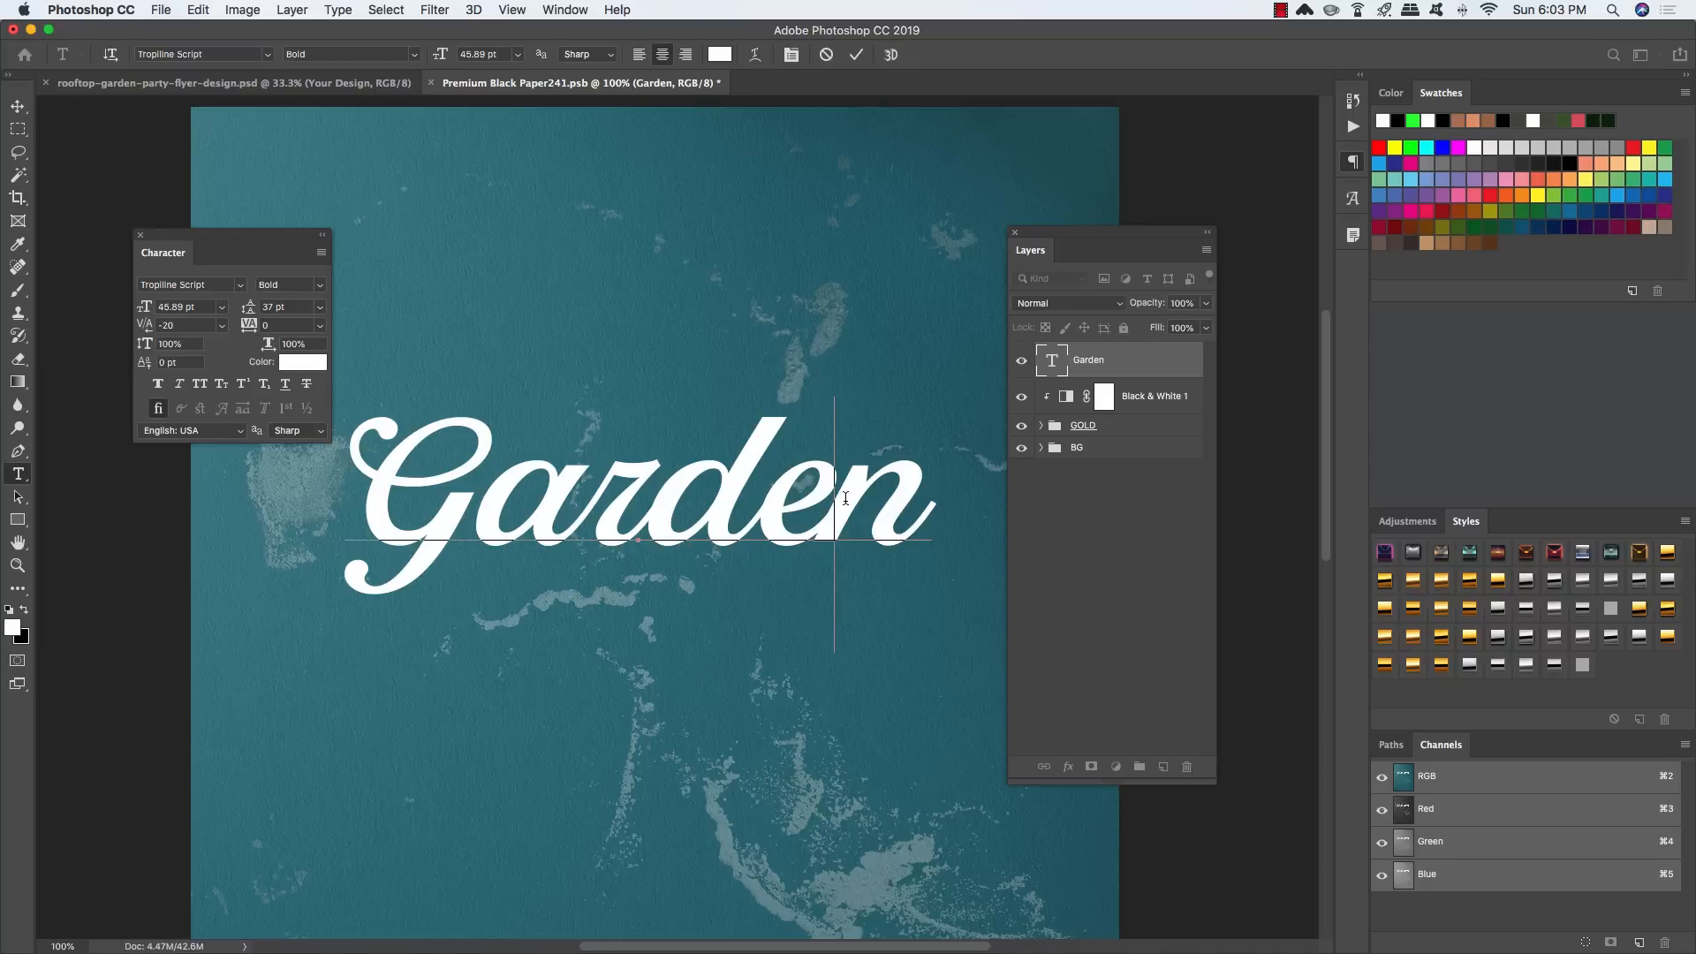
click(18, 108)
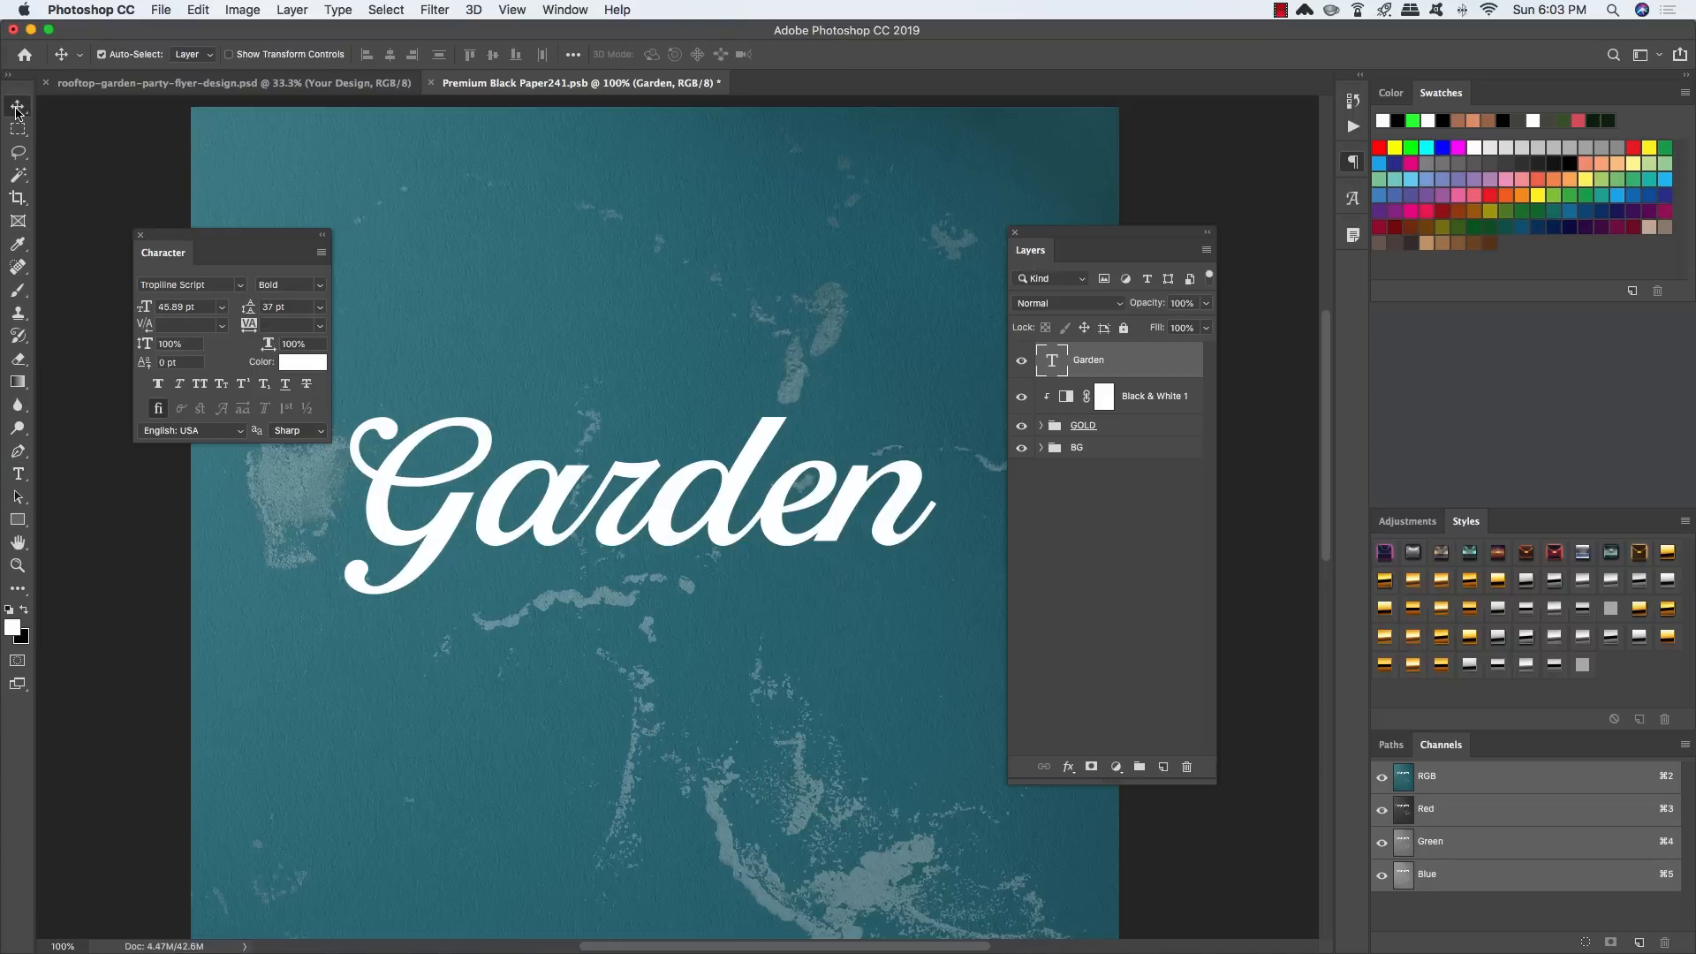
Step: Set the font size of the whole word Garden to 58.5 pt
key(super+minus)
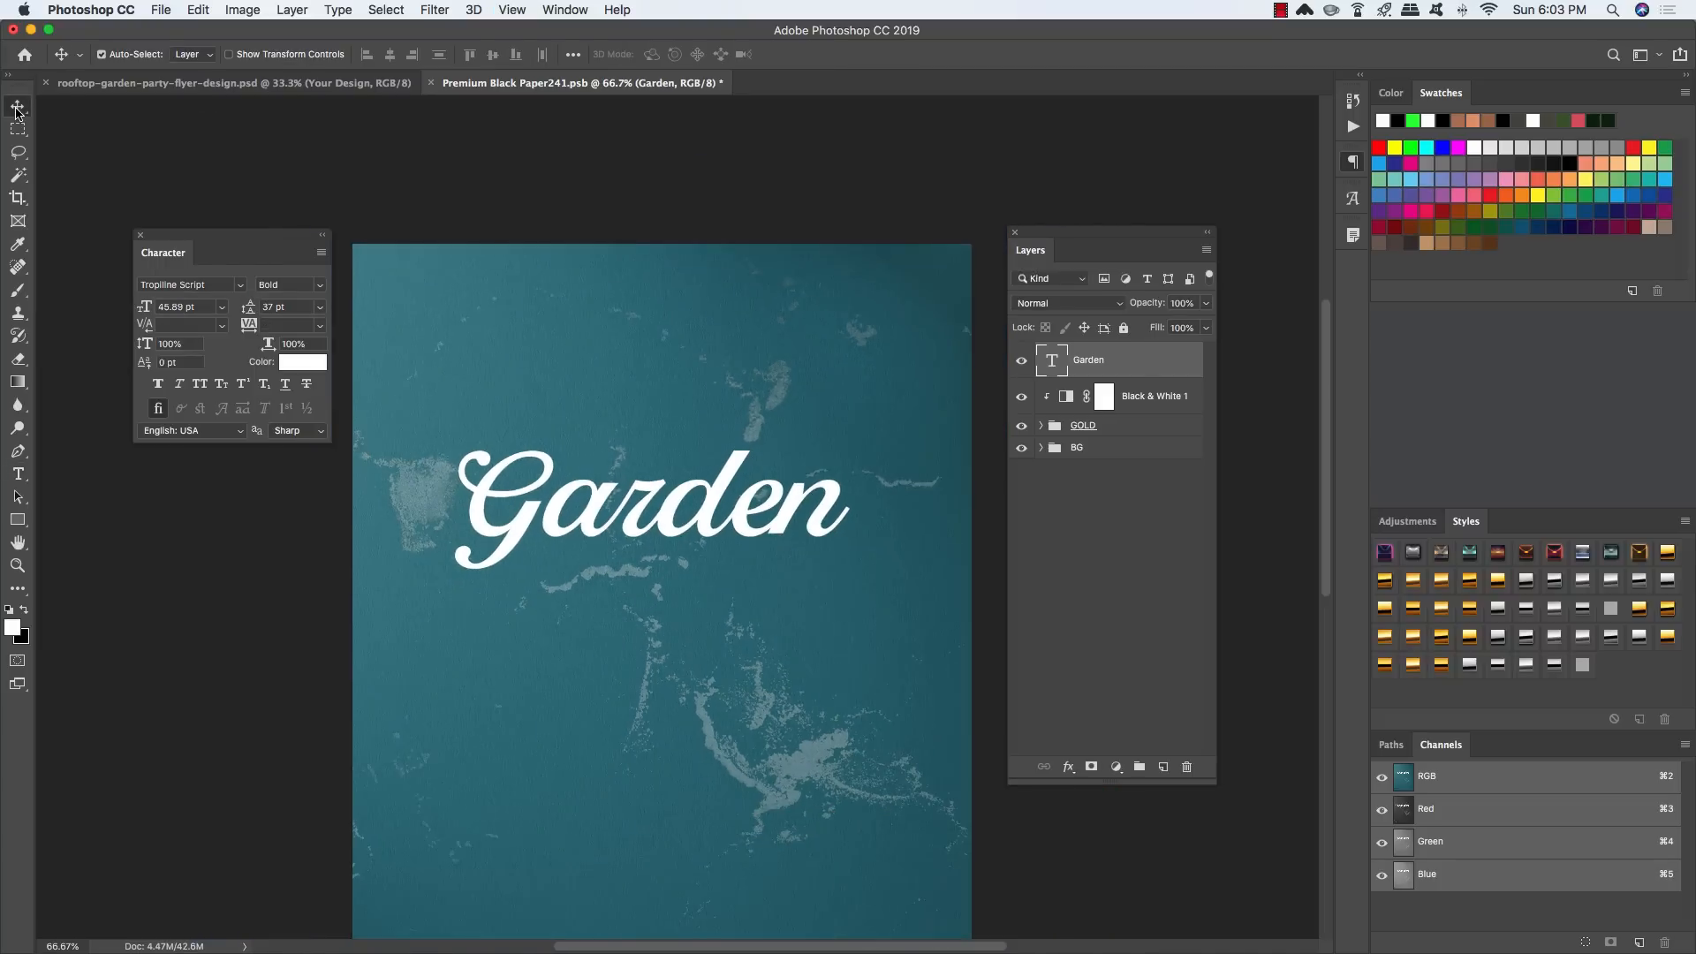
double_click(645, 535)
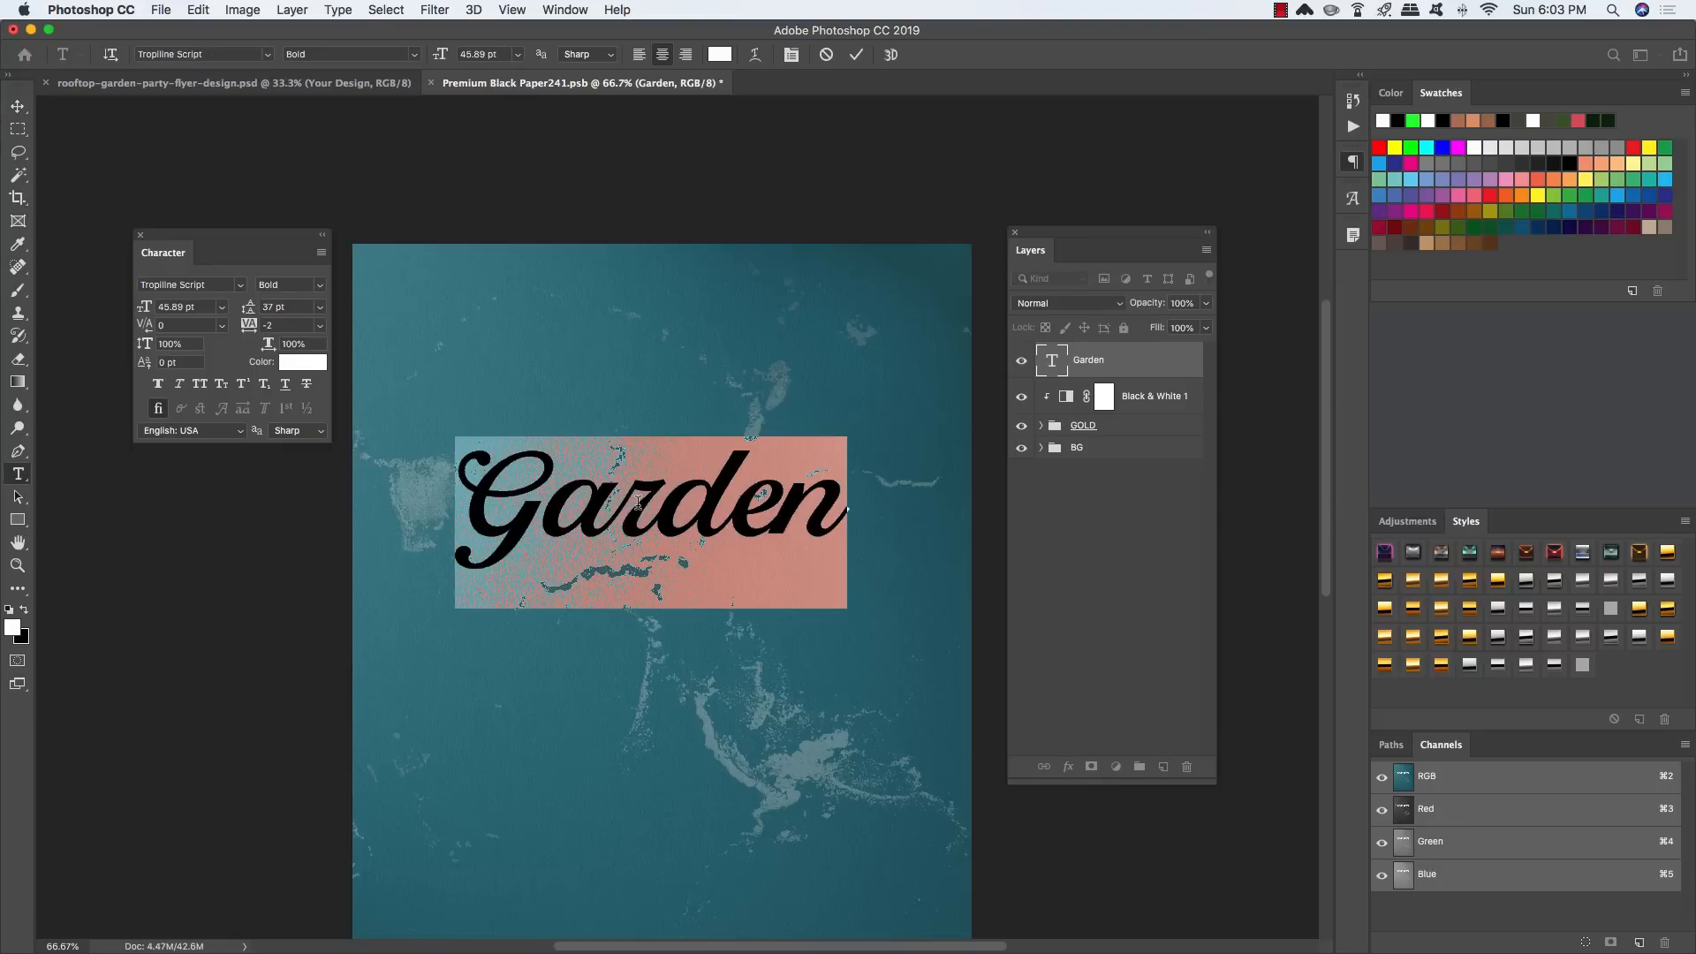
click(200, 307)
text(58.5)
key(Return)
click(17, 106)
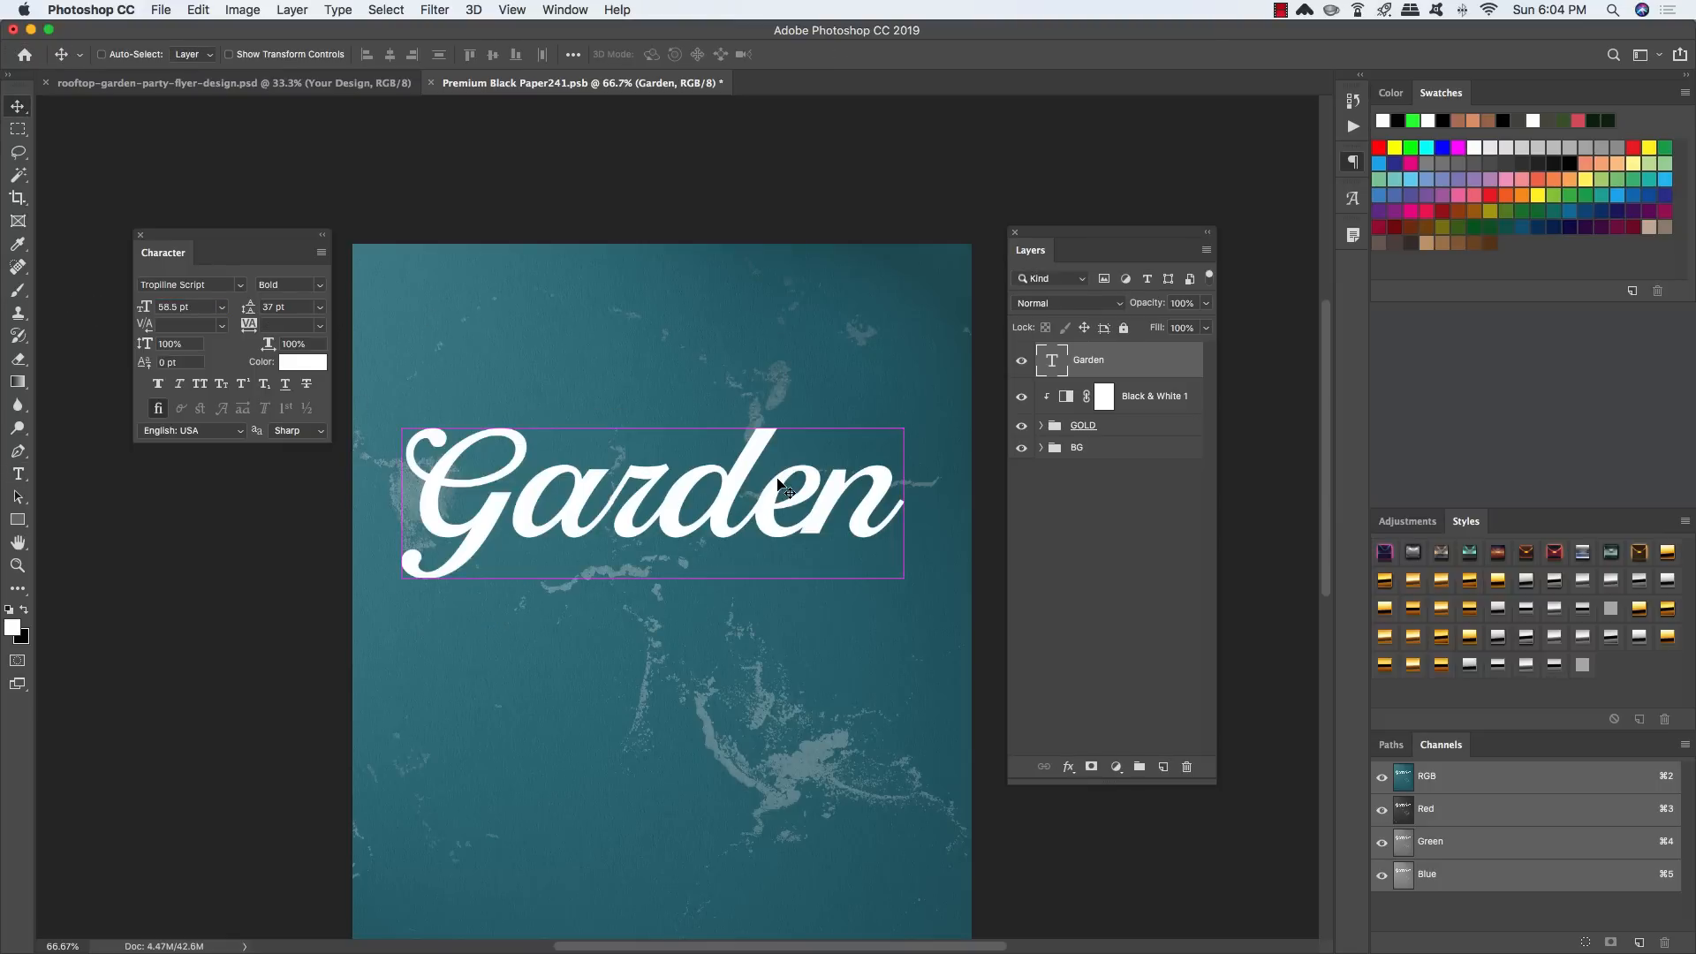
Step: Duplicate the Garden text layer, order the copy beneath the original, and place it directly under the first word on the canvas
key(super+j)
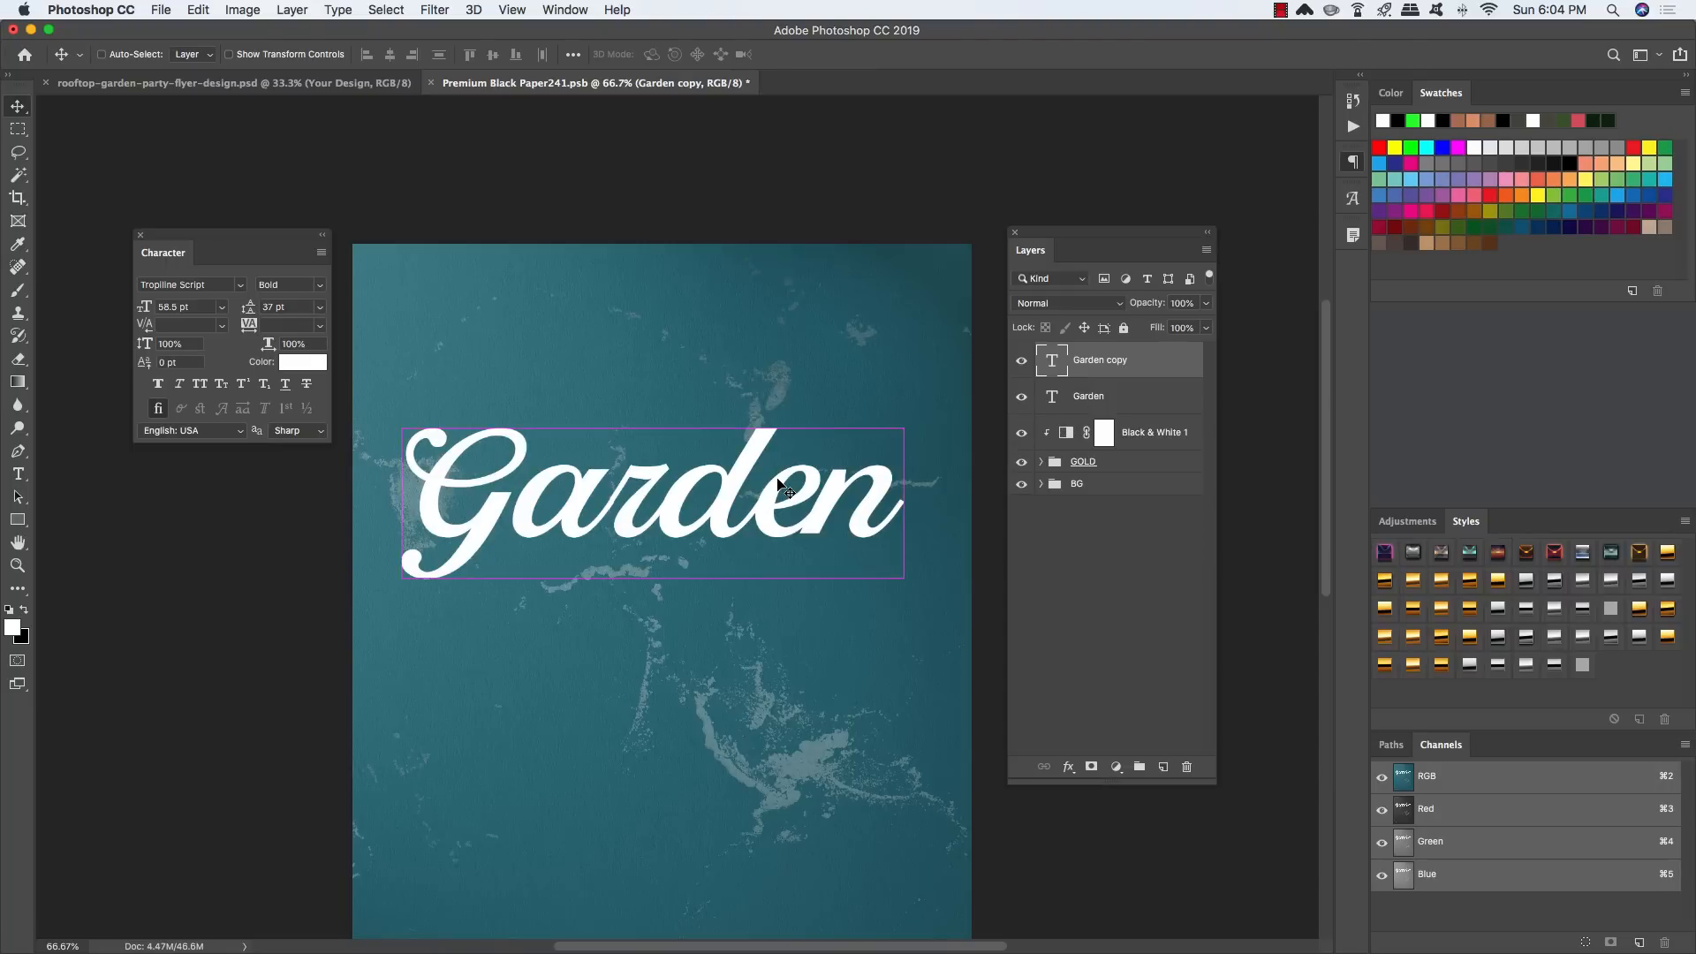
key(super+bracketleft)
key(super+t)
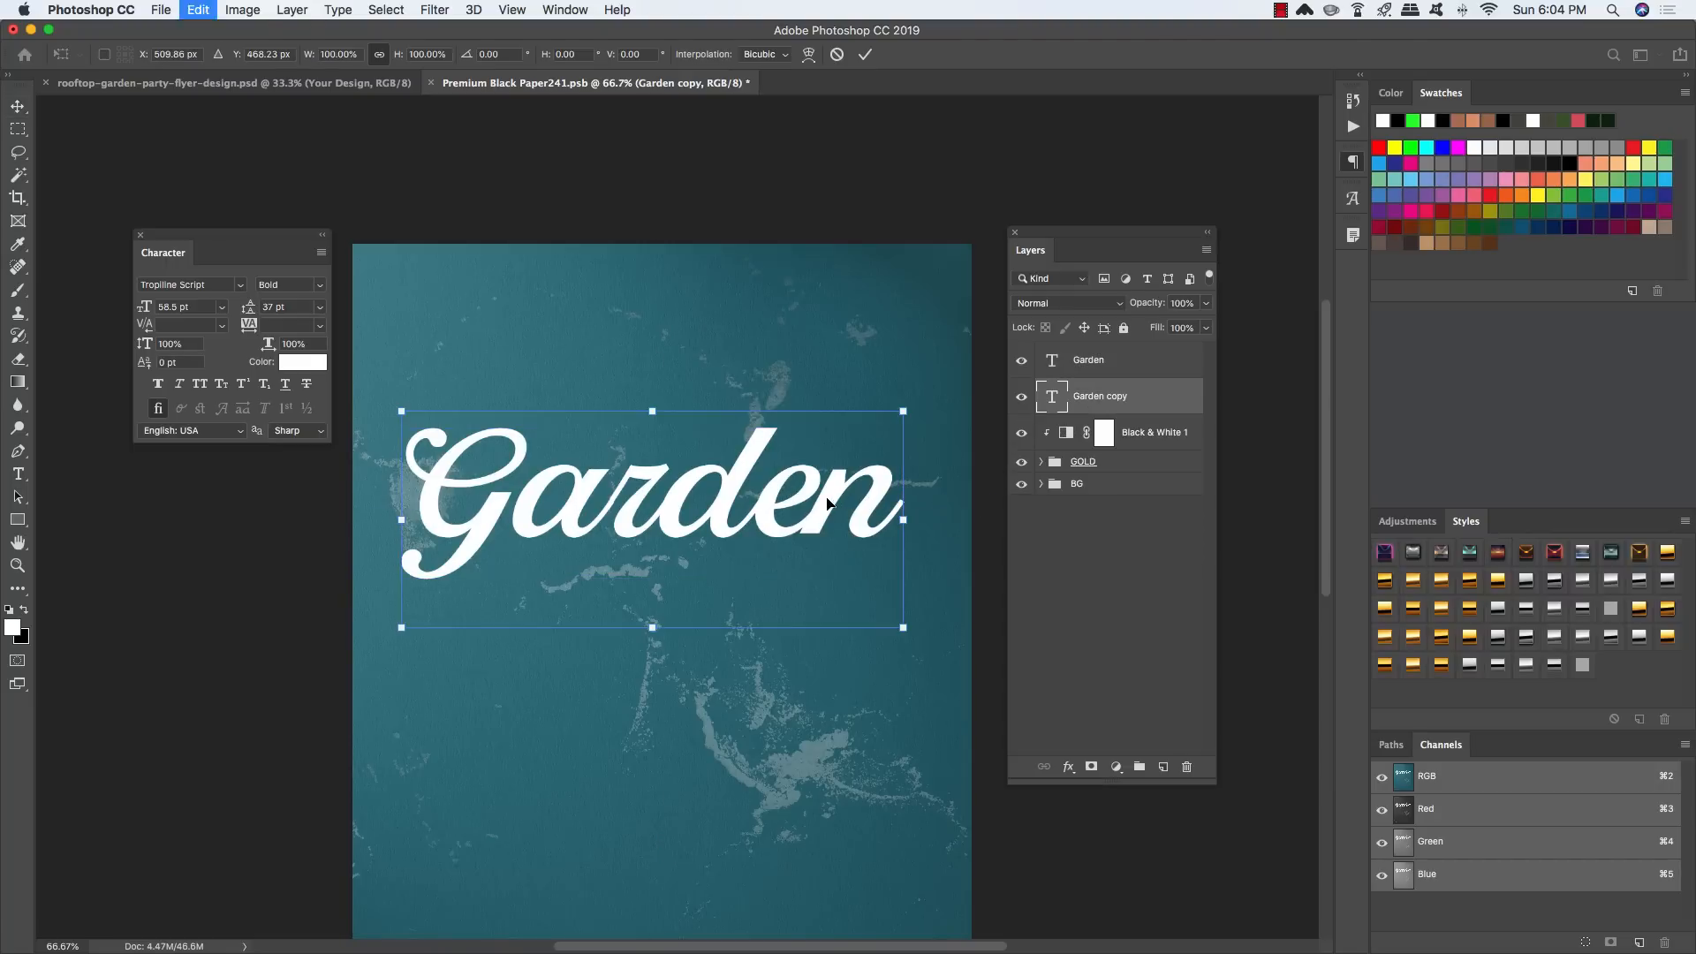
drag(832, 497, 823, 606)
key(Return)
Step: Replace the text of the lower Garden copy with Party
key(t)
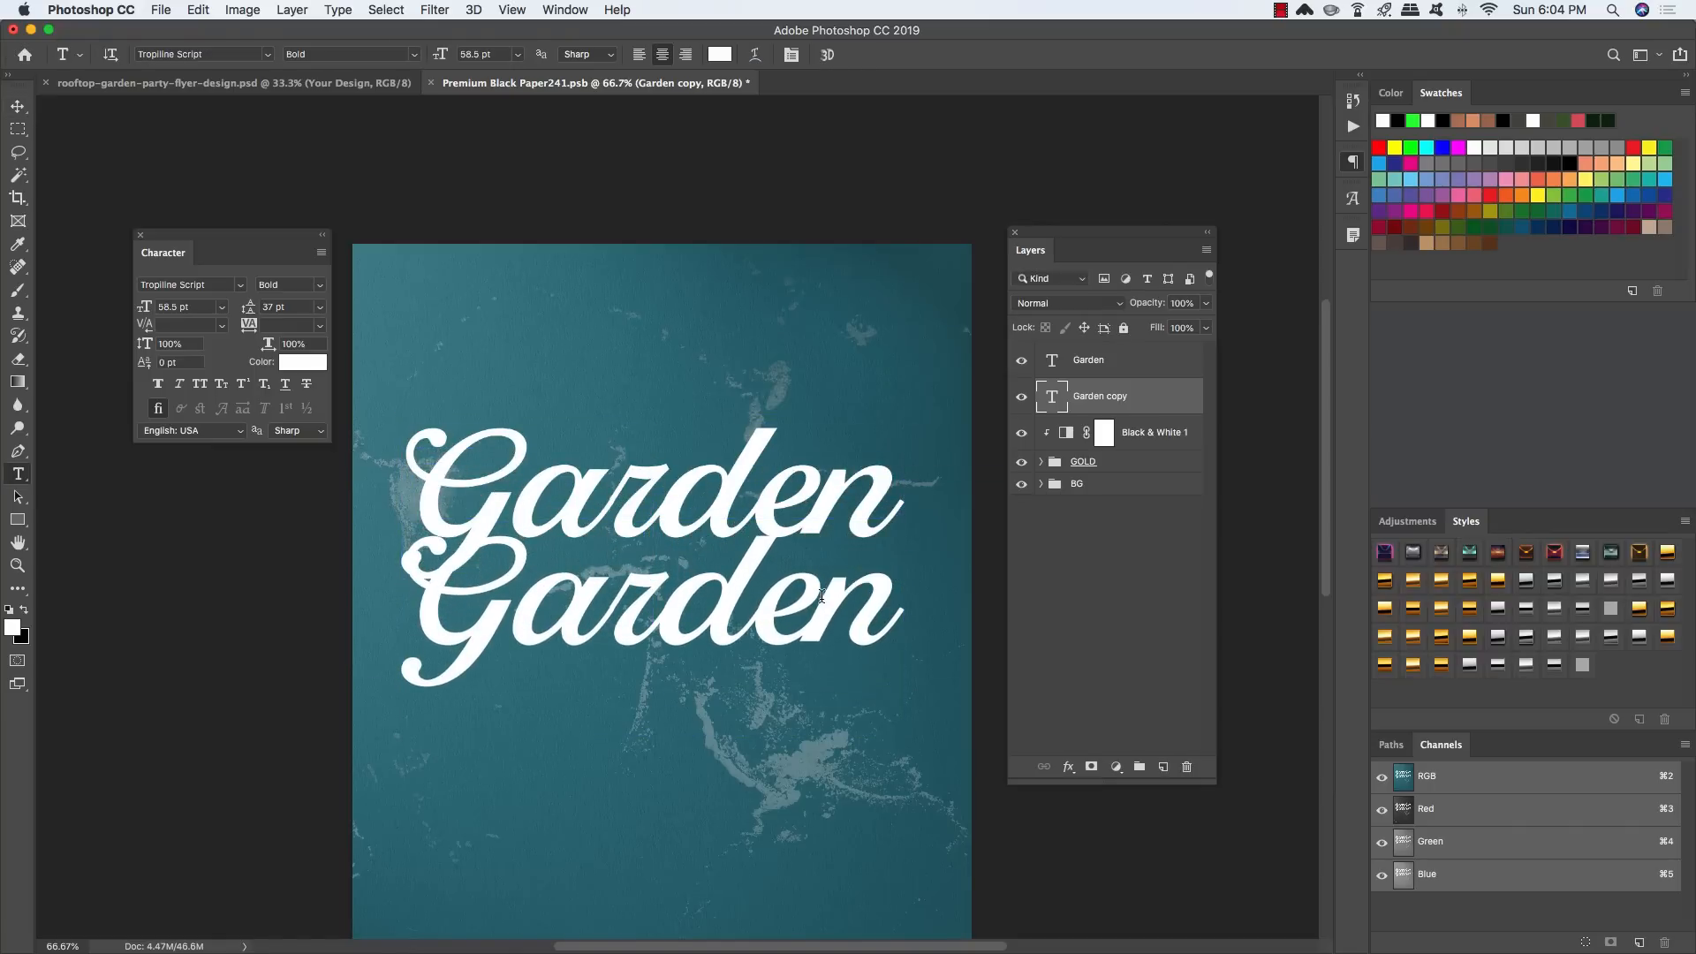
double_click(799, 603)
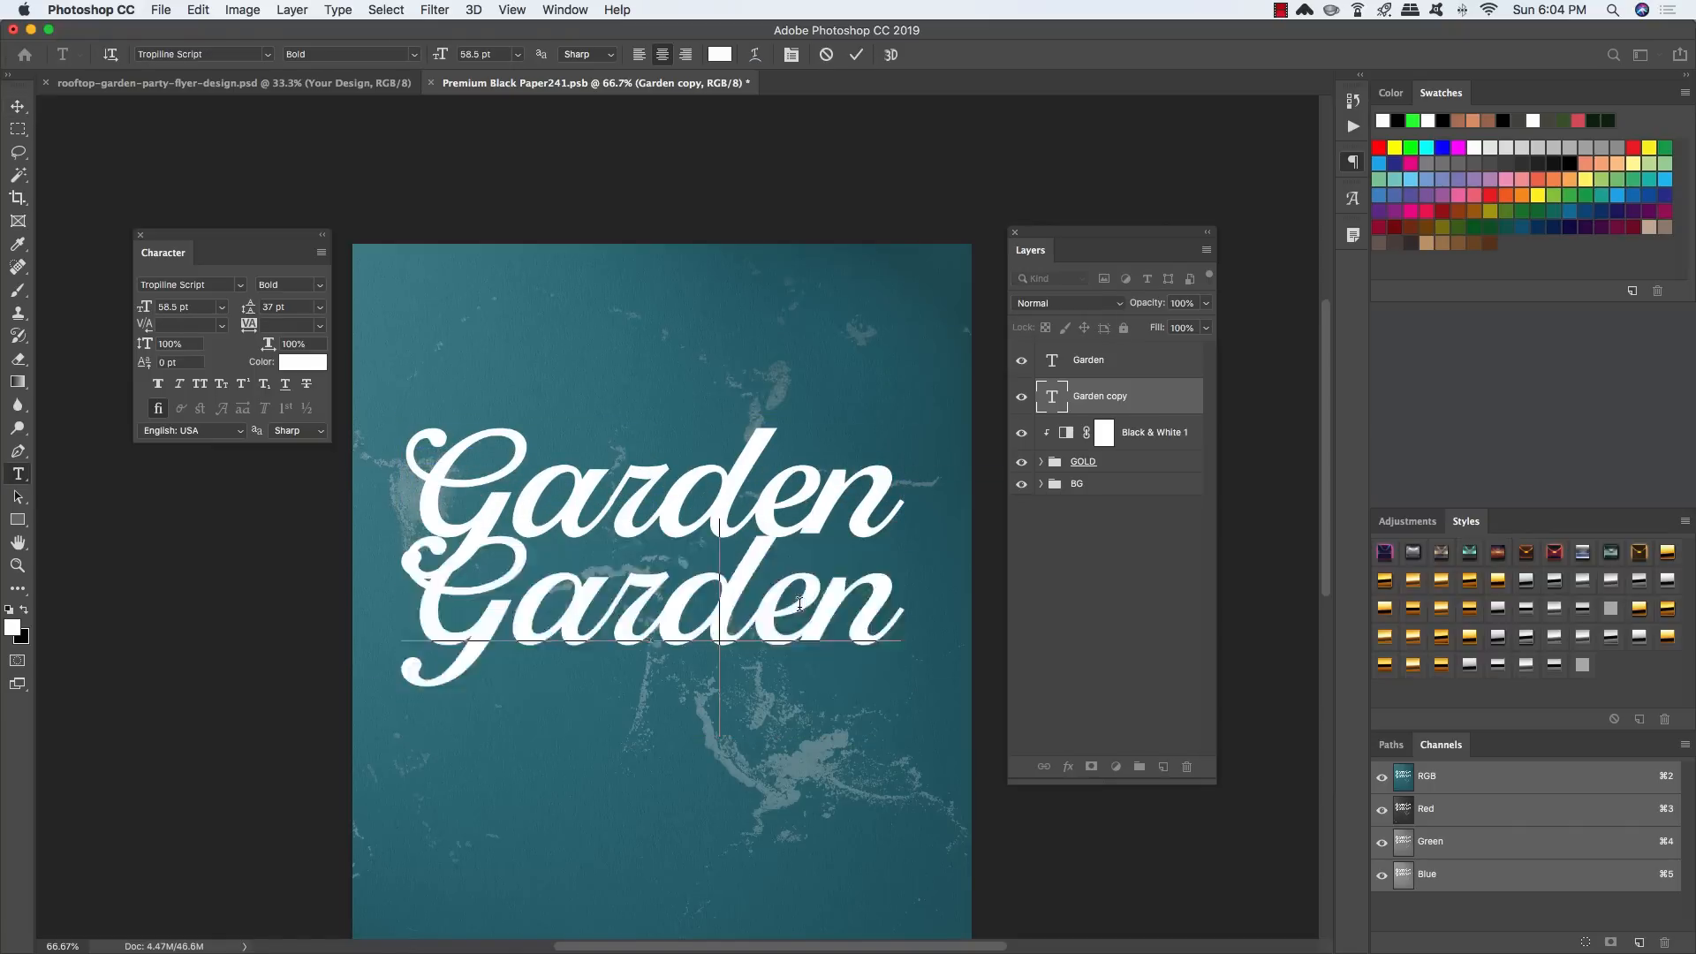
text(Party)
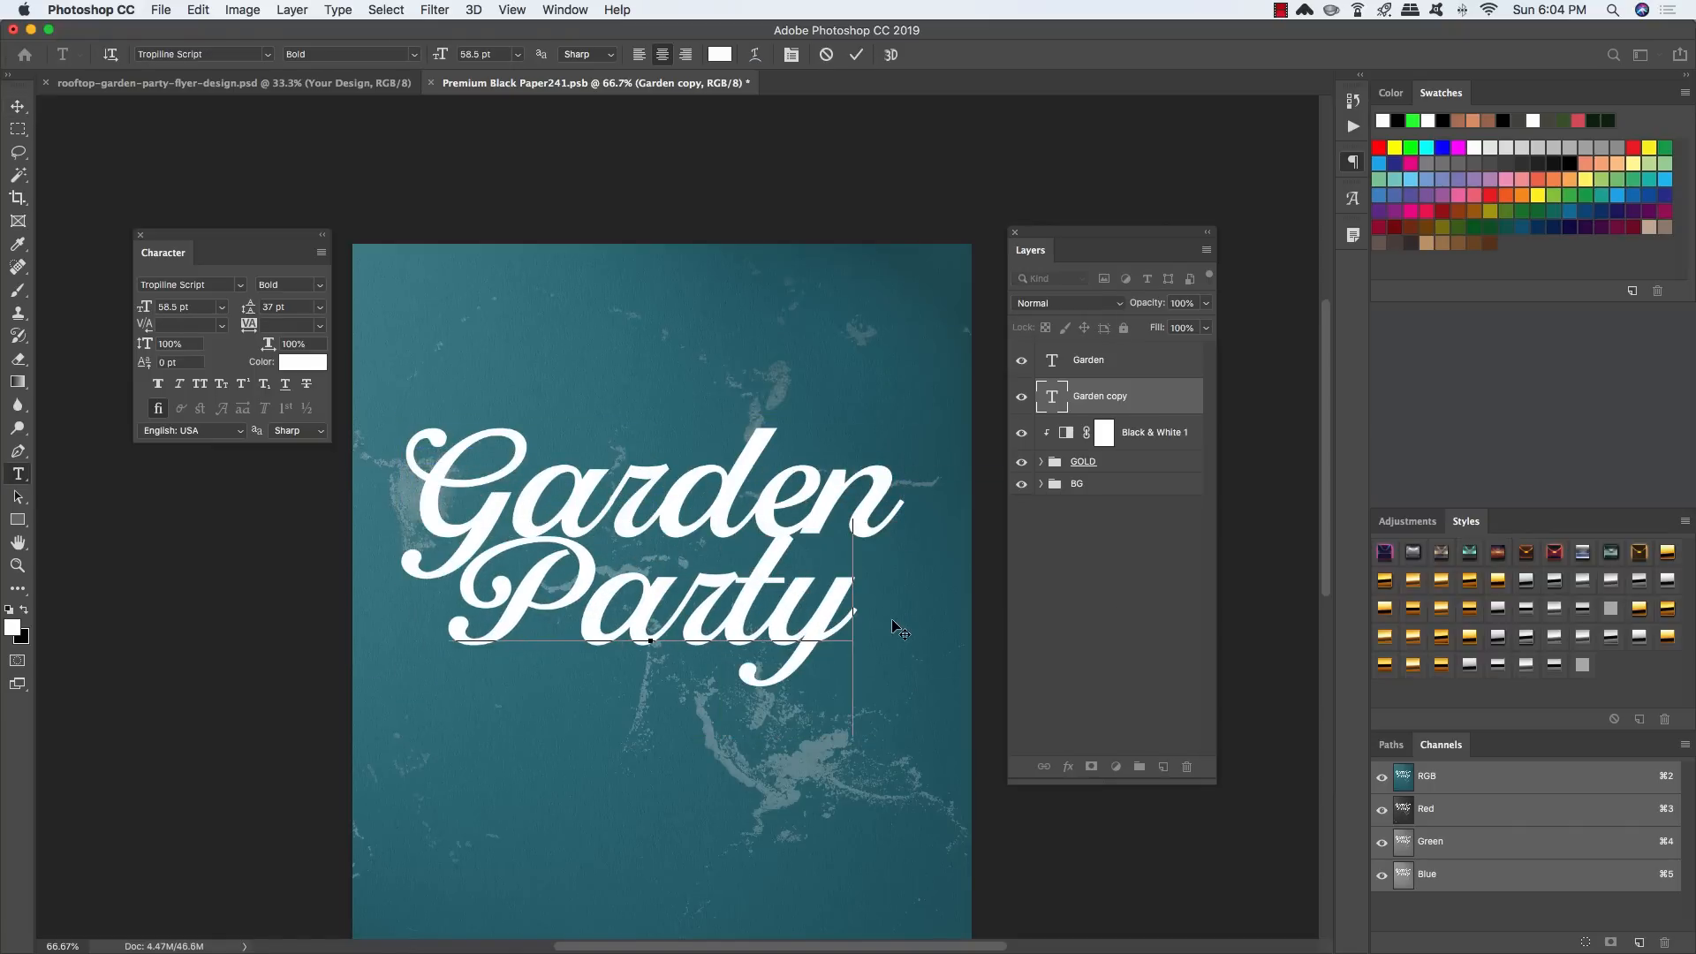
click(18, 107)
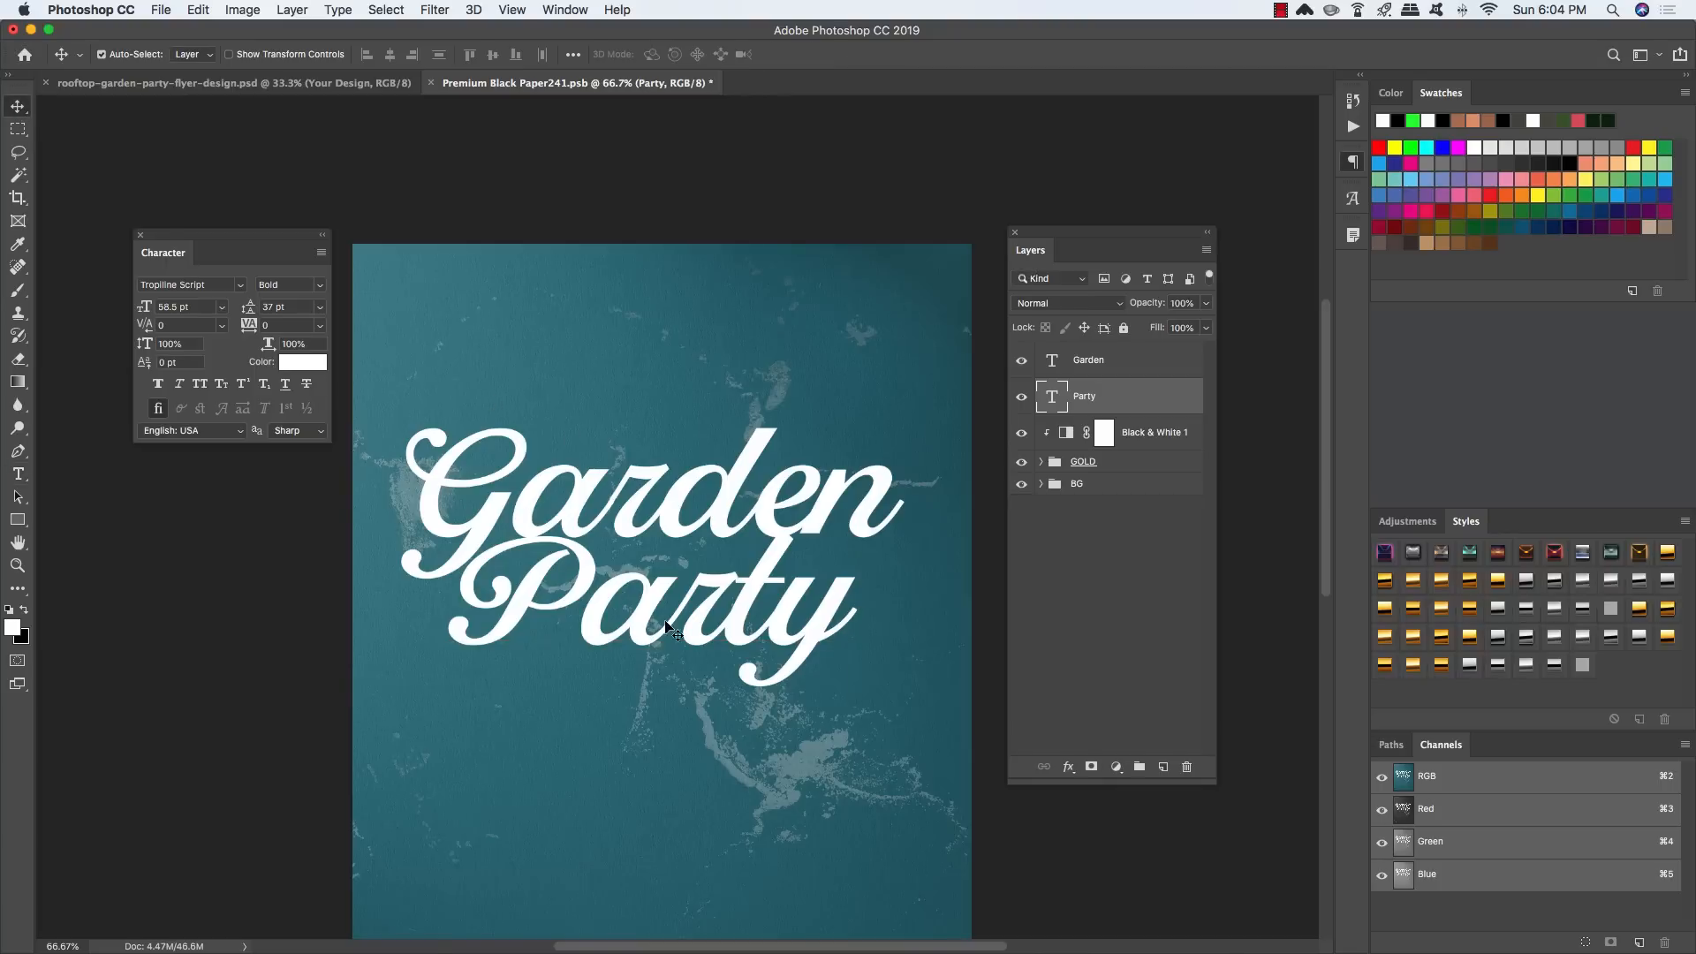
Step: Nudge the Party text layer slightly down to open the spacing beneath Garden
click(586, 580)
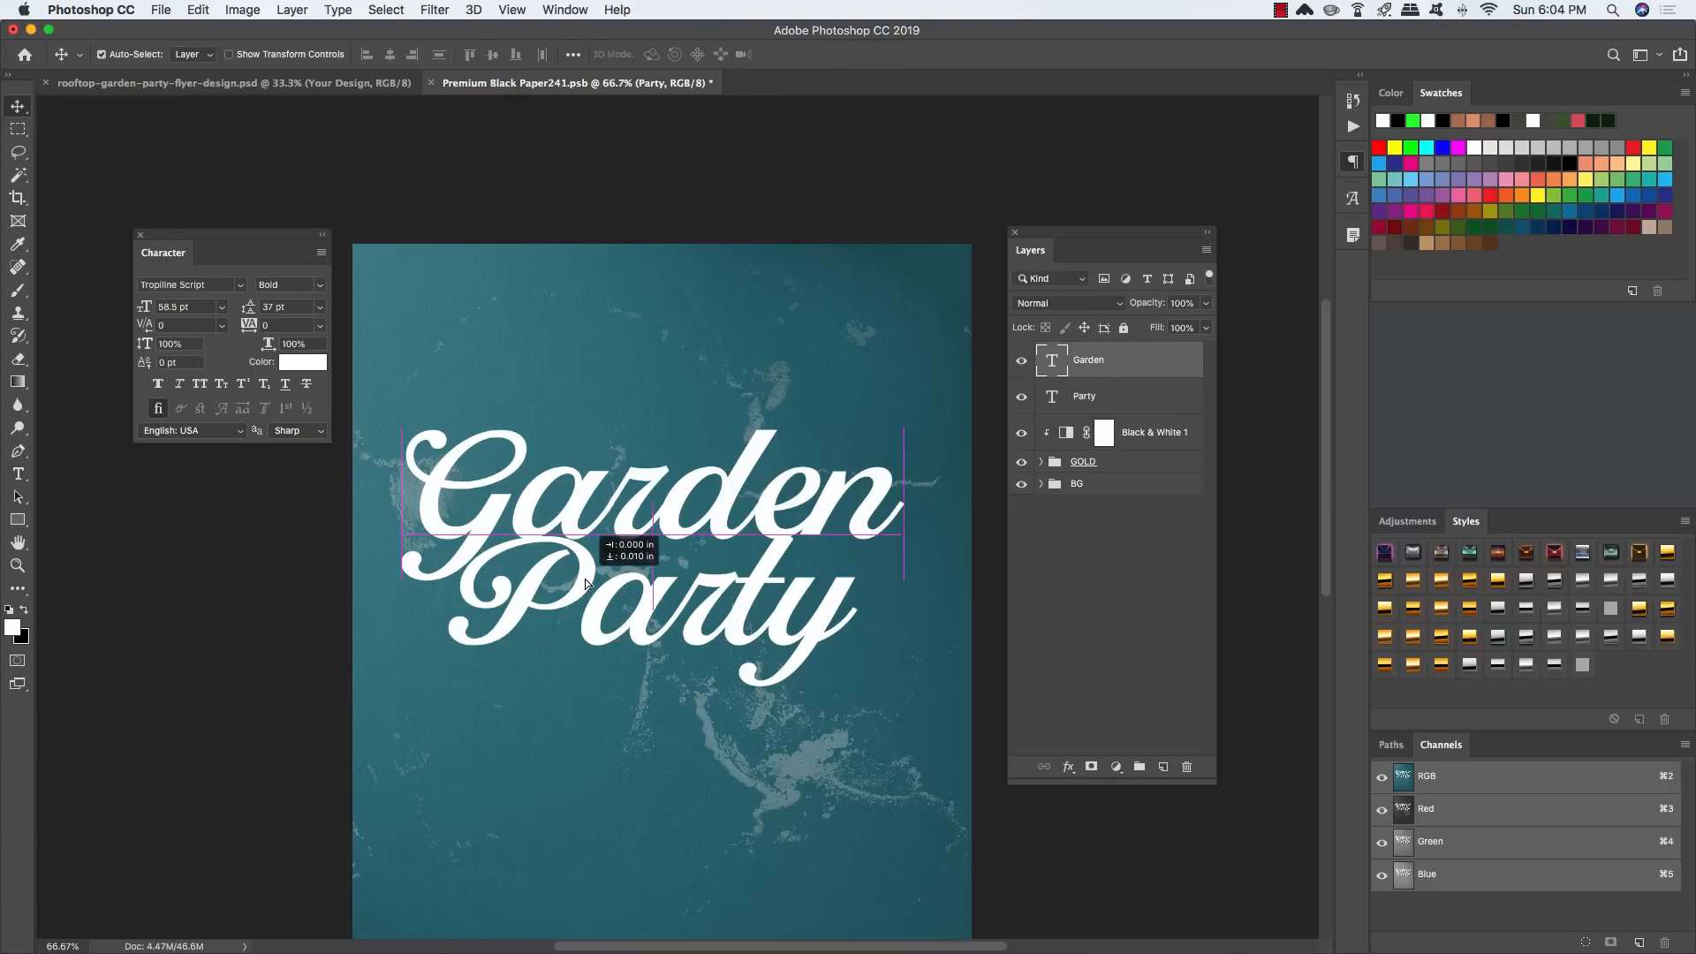
click(1132, 398)
key(shift+Down)
key(shift+Down)
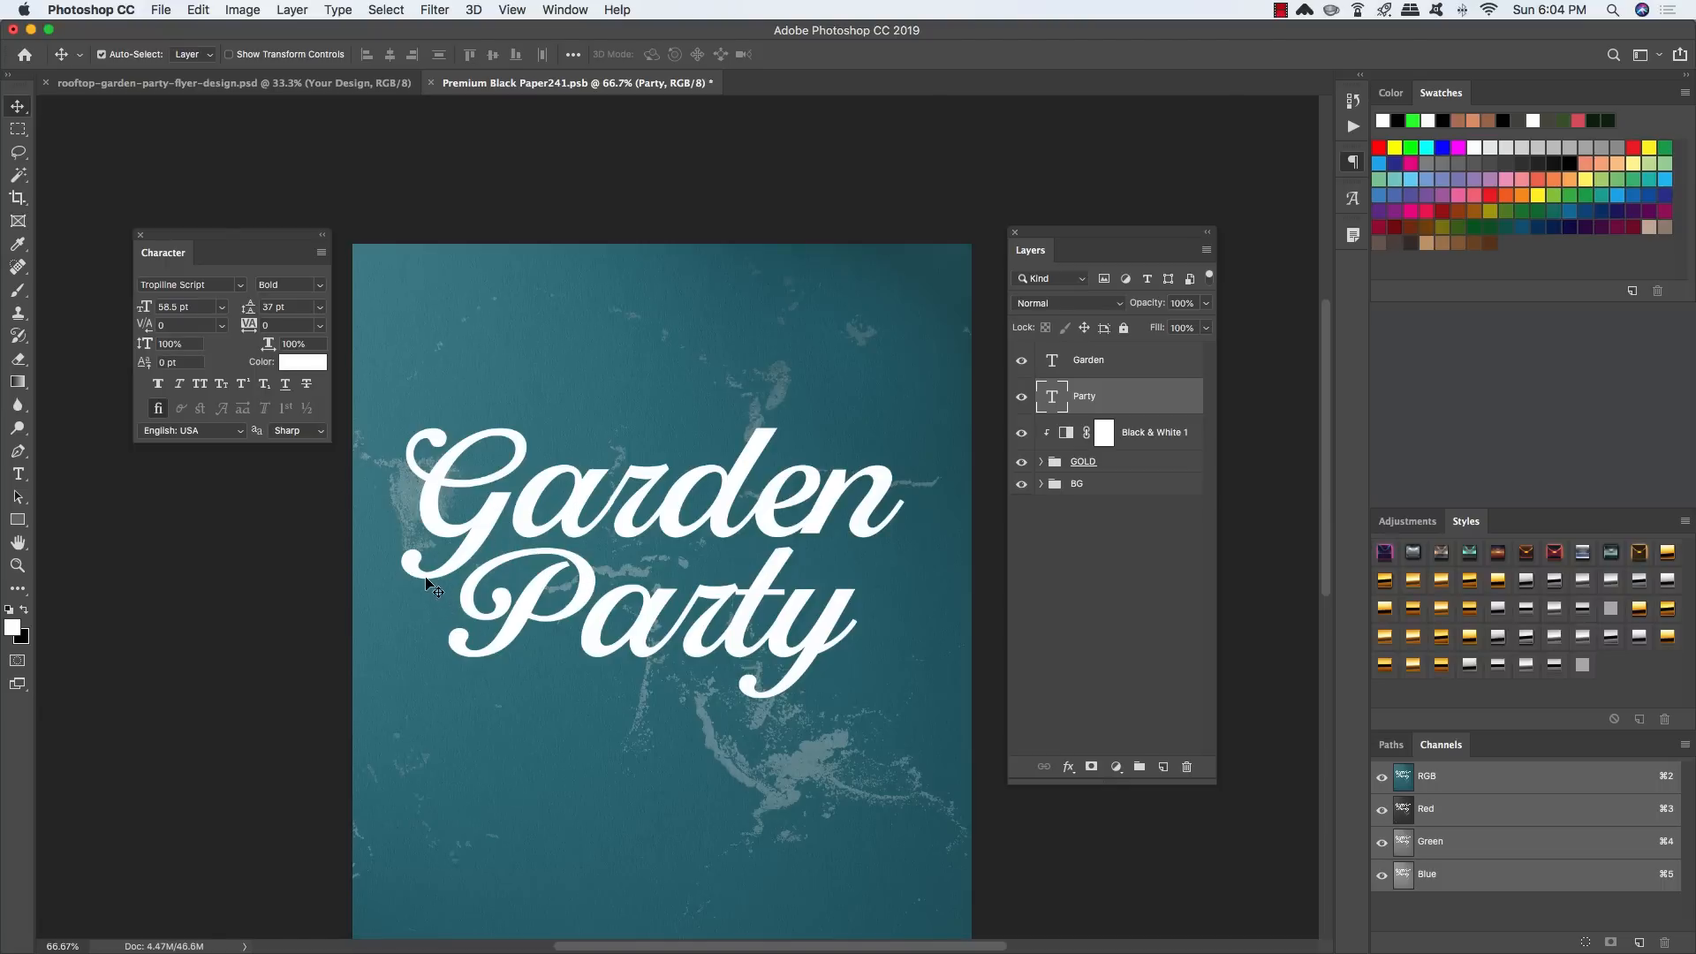
Step: Group the Garden and Party text layers and name the group GARDEN PARTY
shift+click(1161, 359)
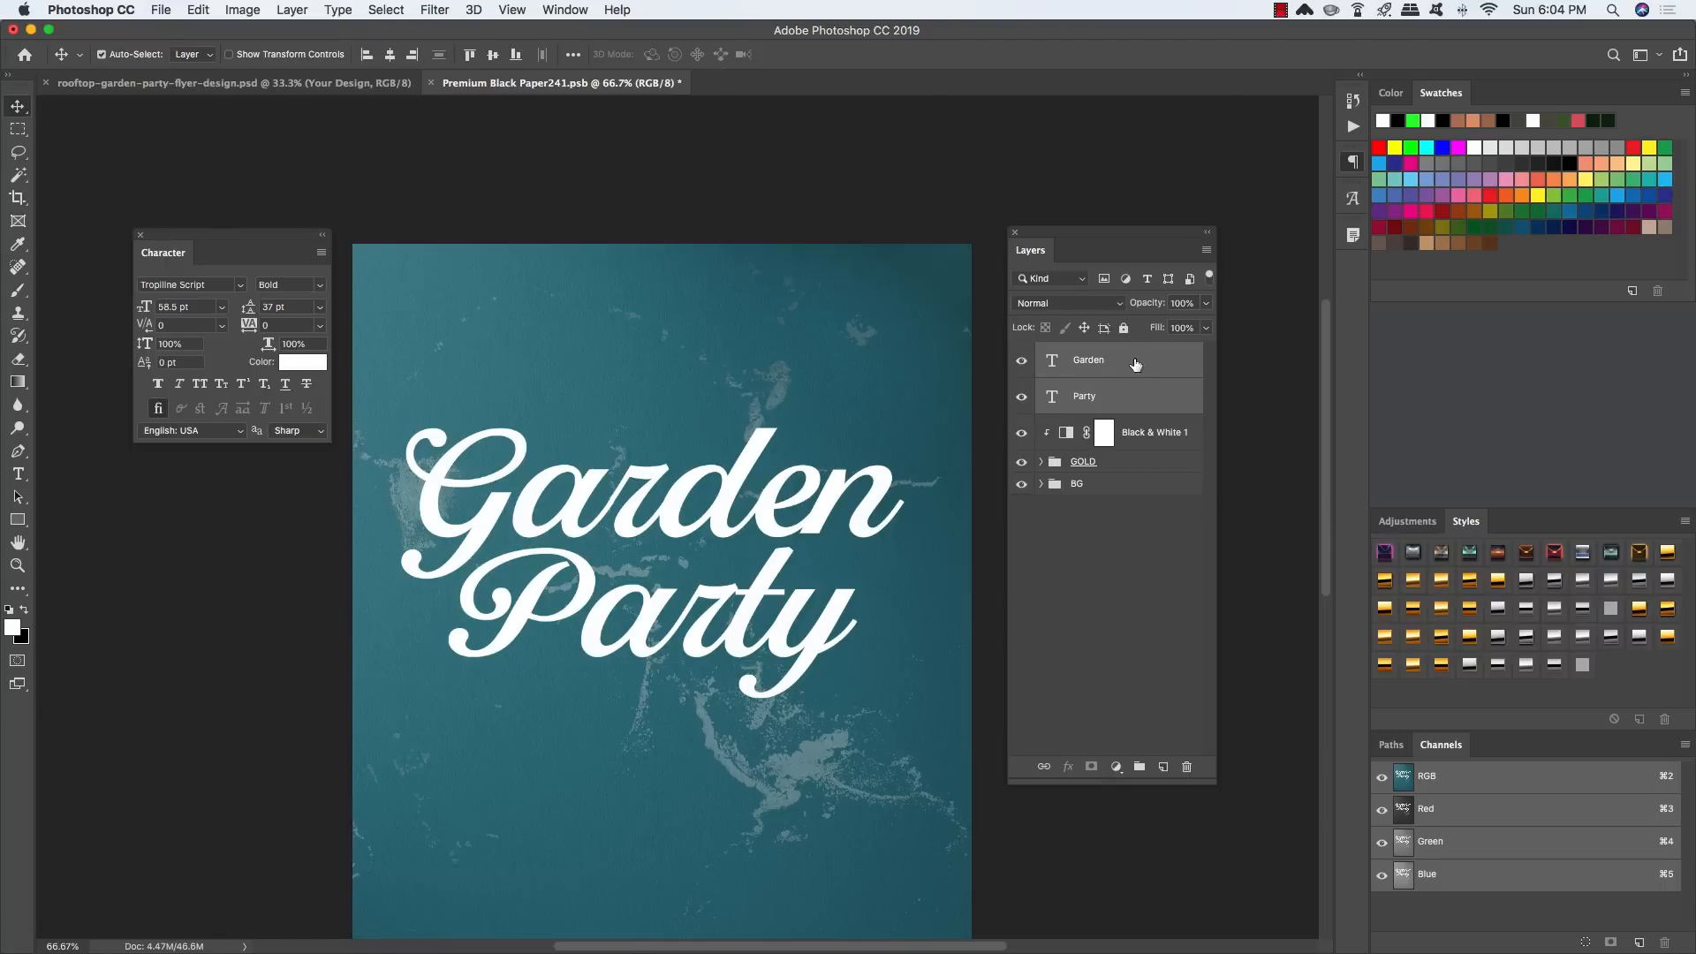
key(super+g)
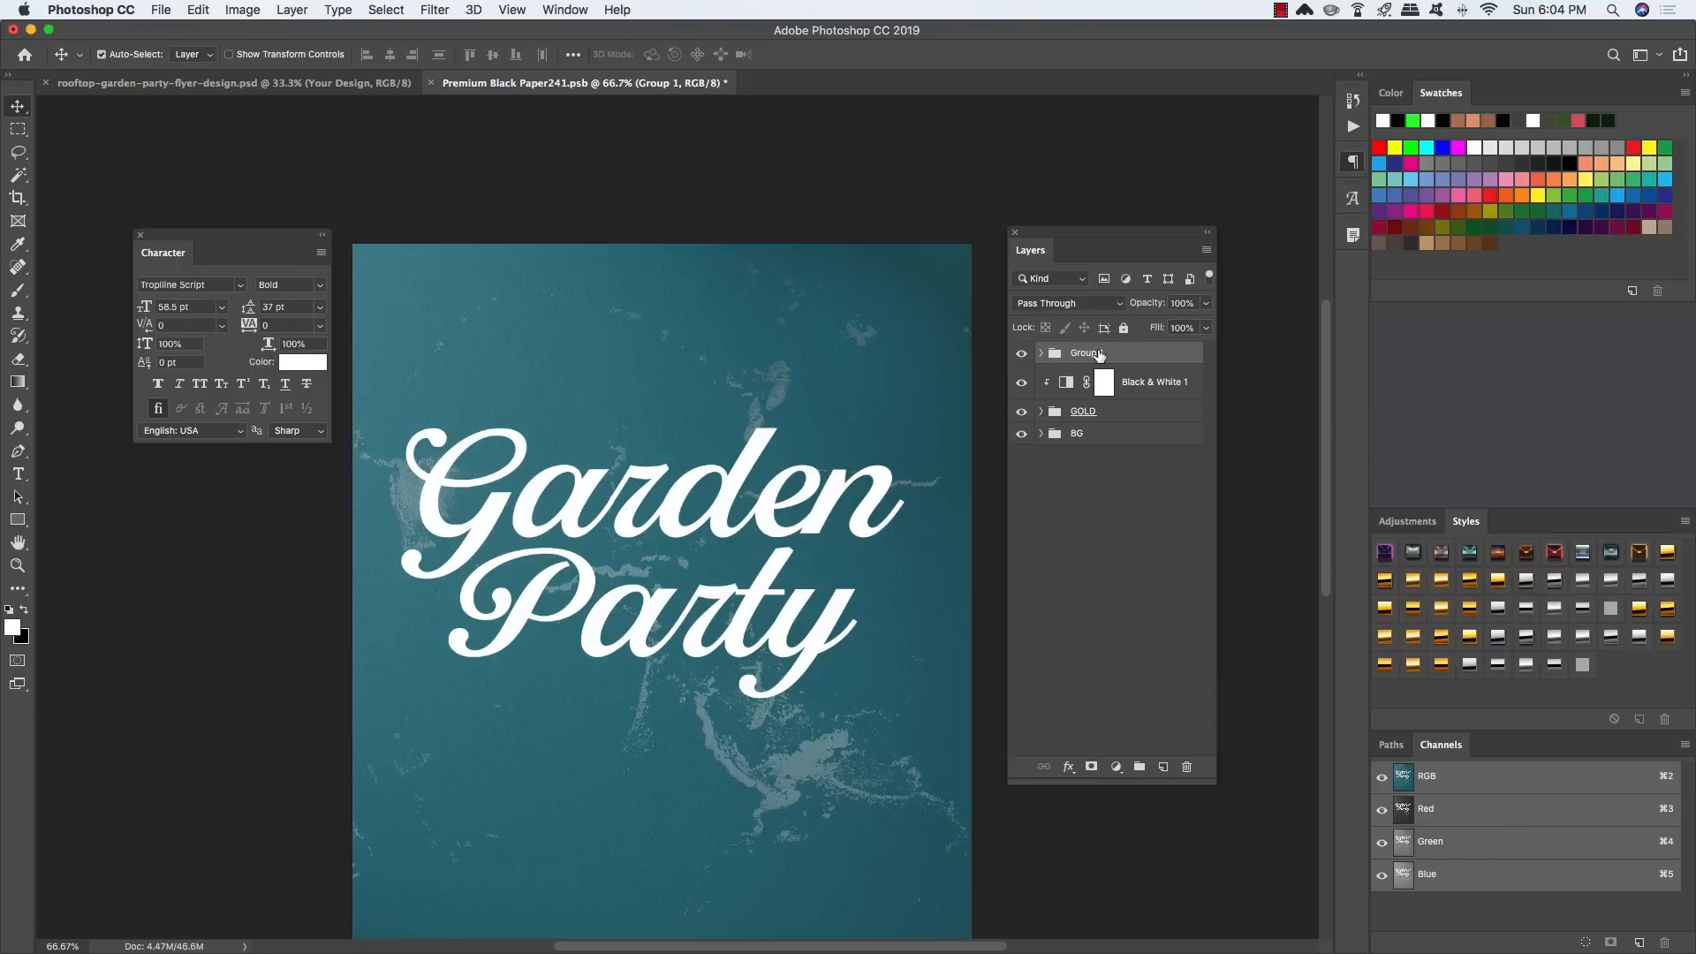
double_click(1081, 353)
text(GARDEN PARTY)
key(Return)
Step: Move the GARDEN PARTY group down and slightly to the right with Free Transform, keeping its scale
key(super+t)
scroll(781, 440, down, 3)
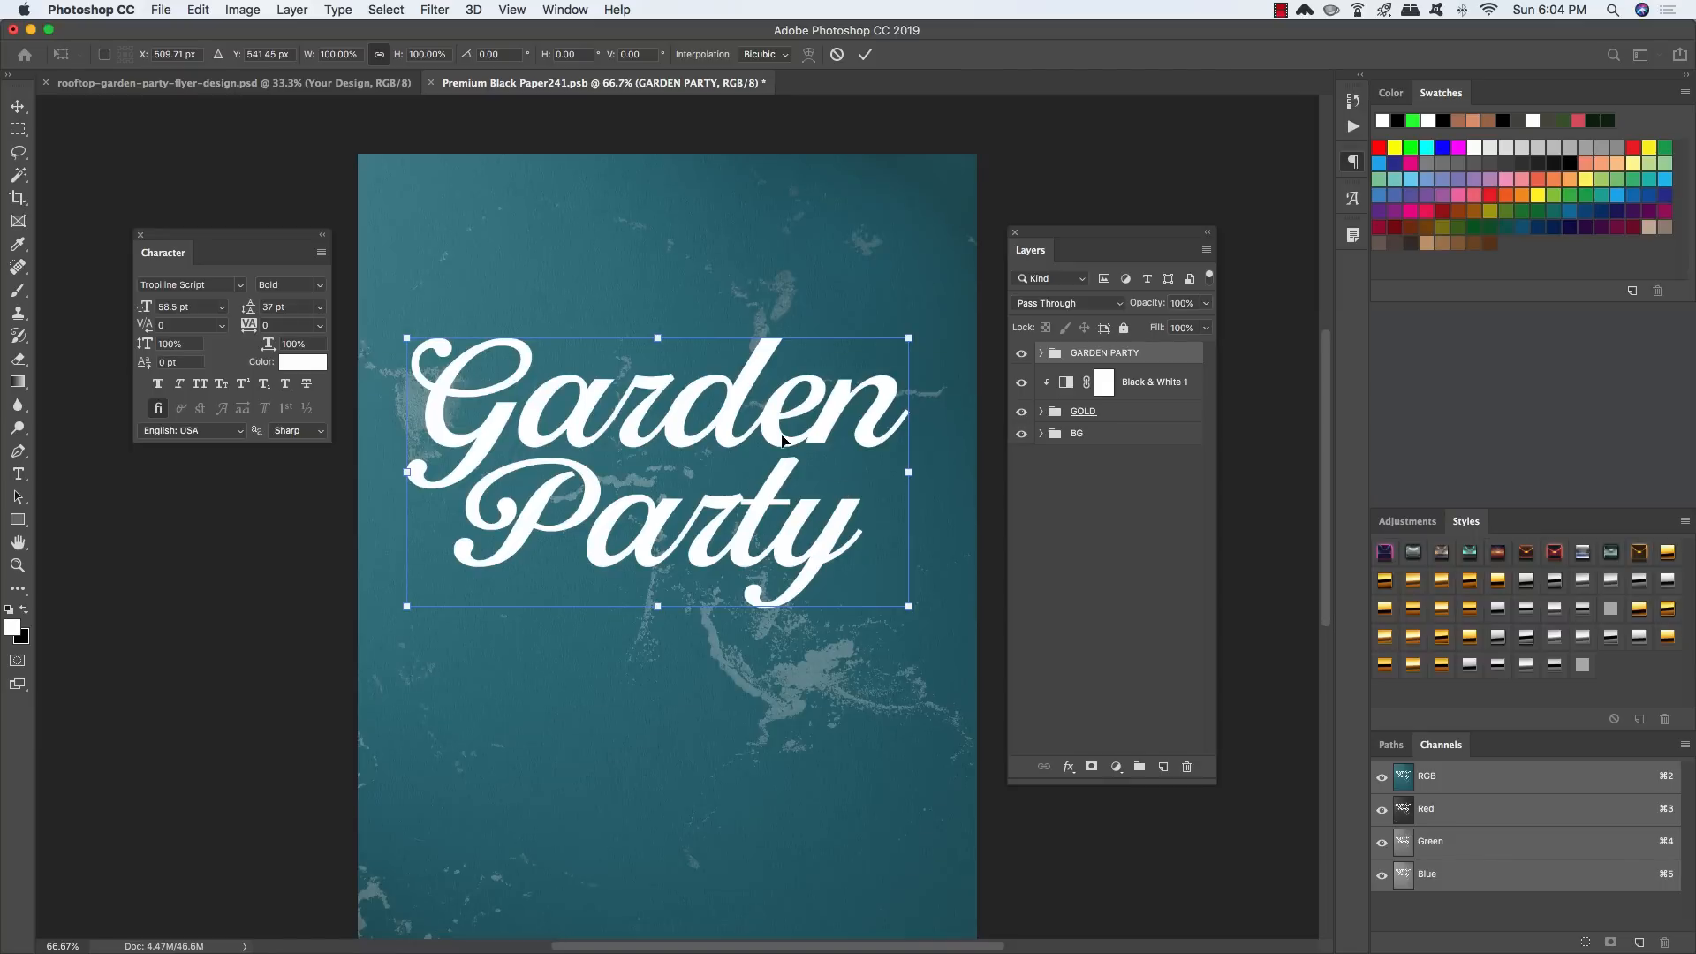
drag(782, 439, 805, 471)
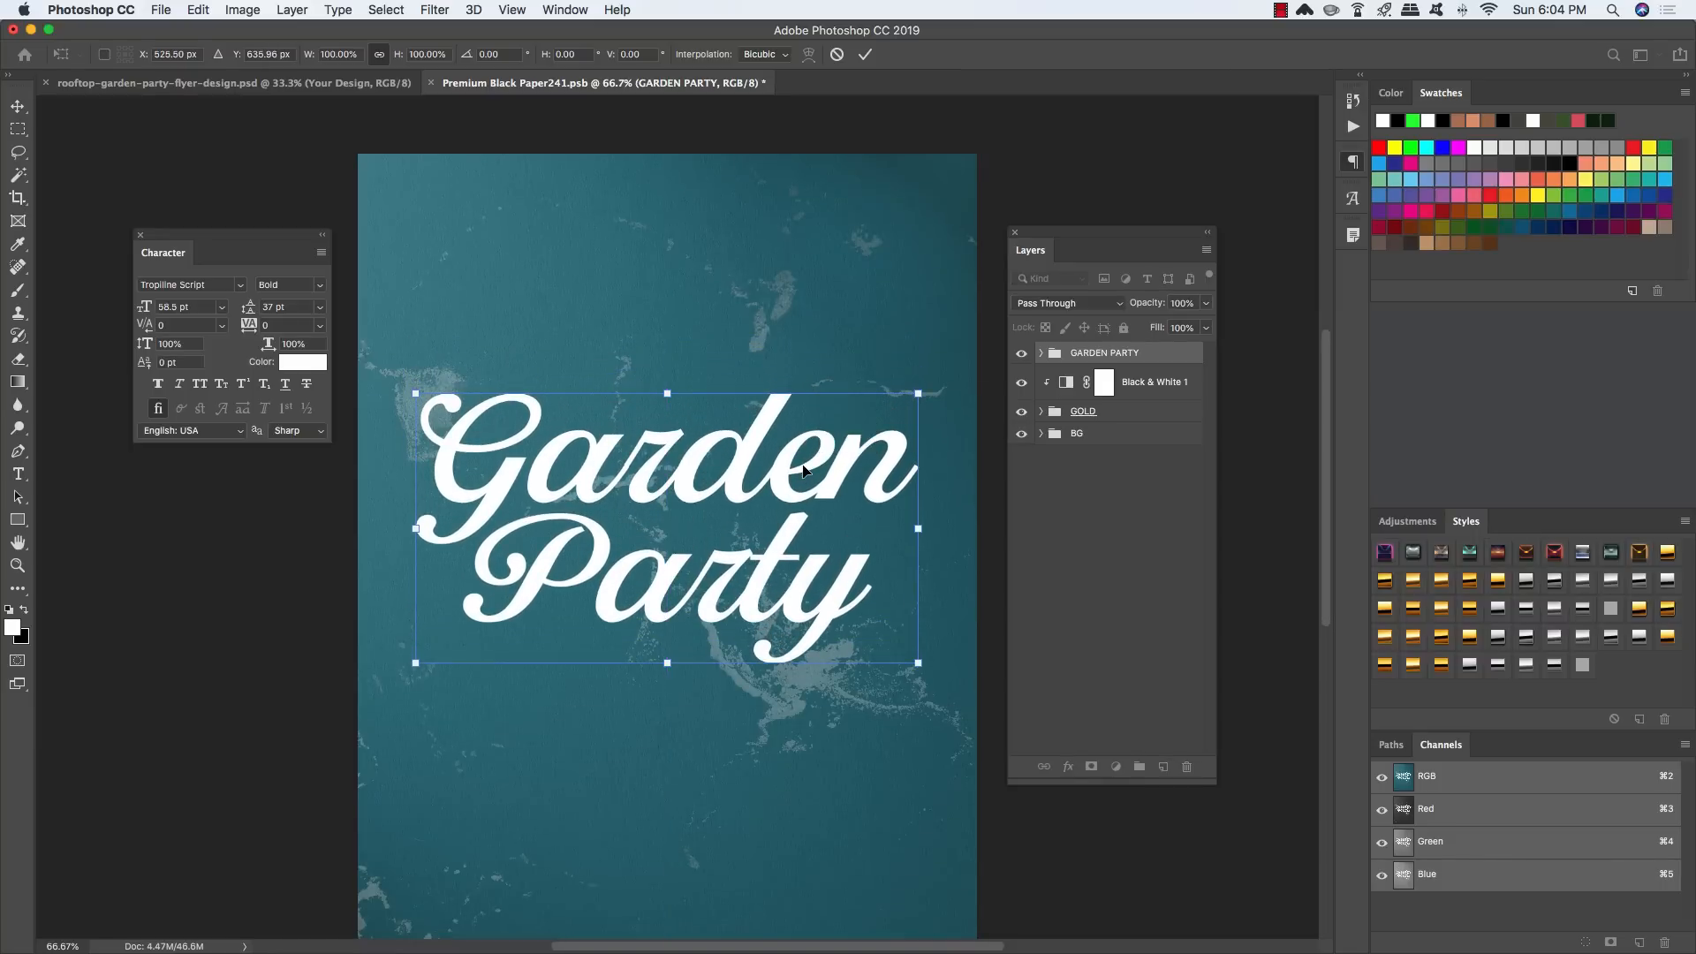
key(Return)
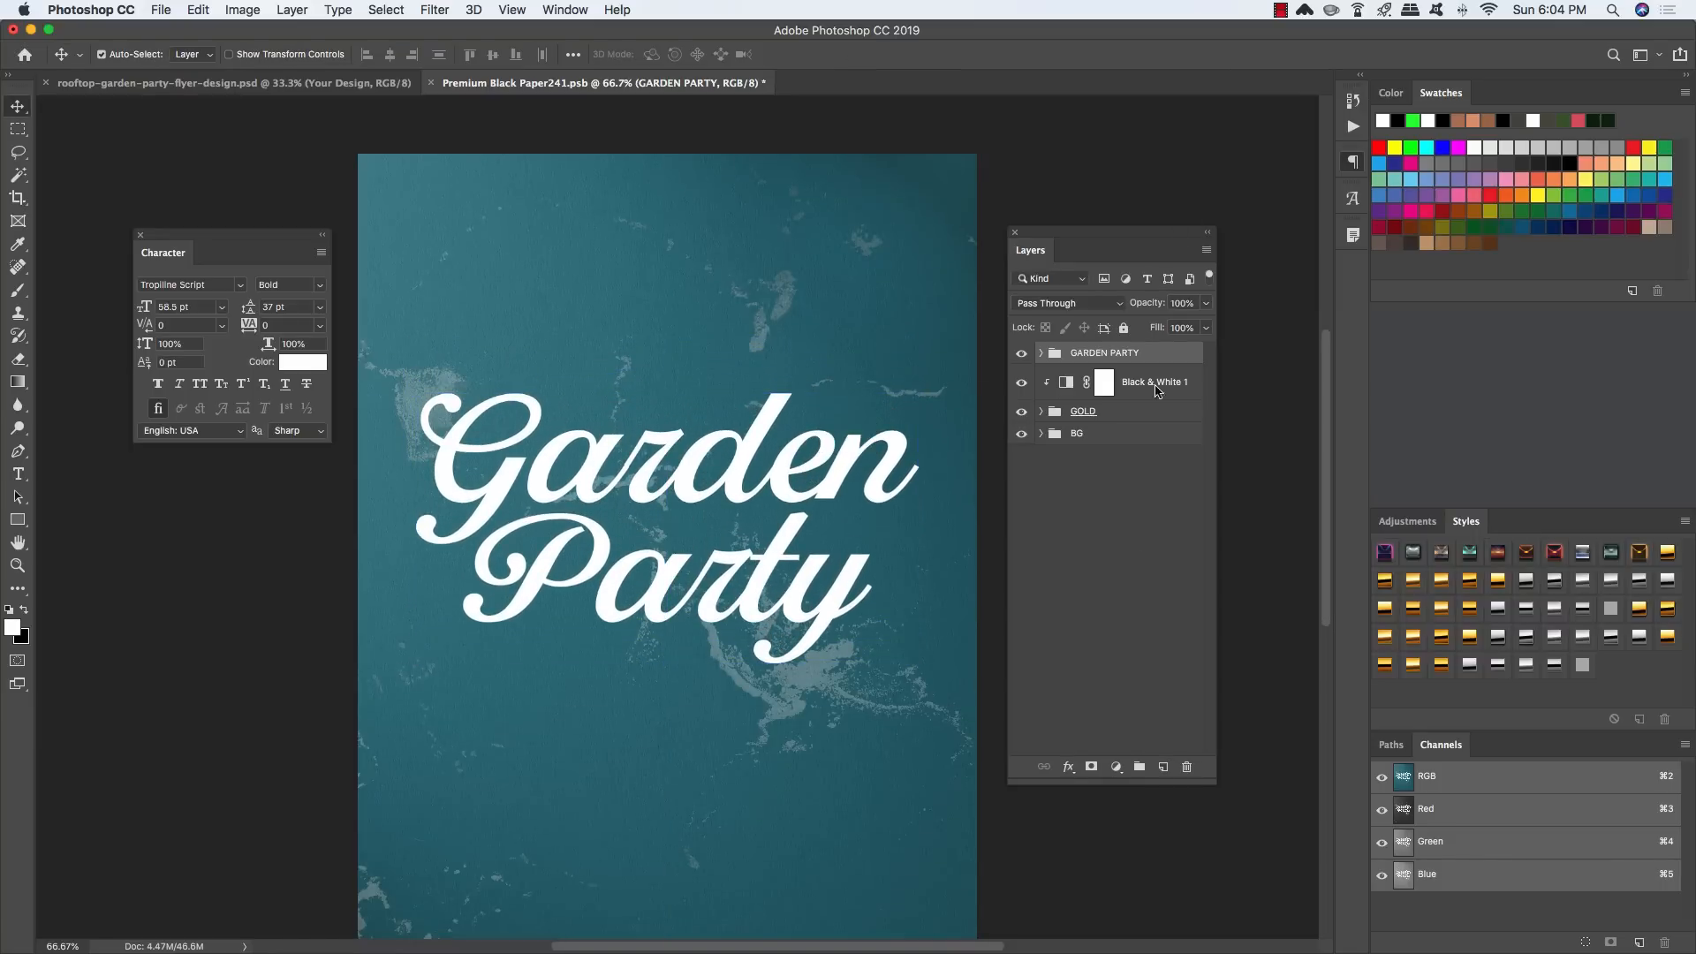
Step: Add a new text layer above the GARDEN PARTY group and enter ROOFTOP over the script title
click(1163, 767)
key(t)
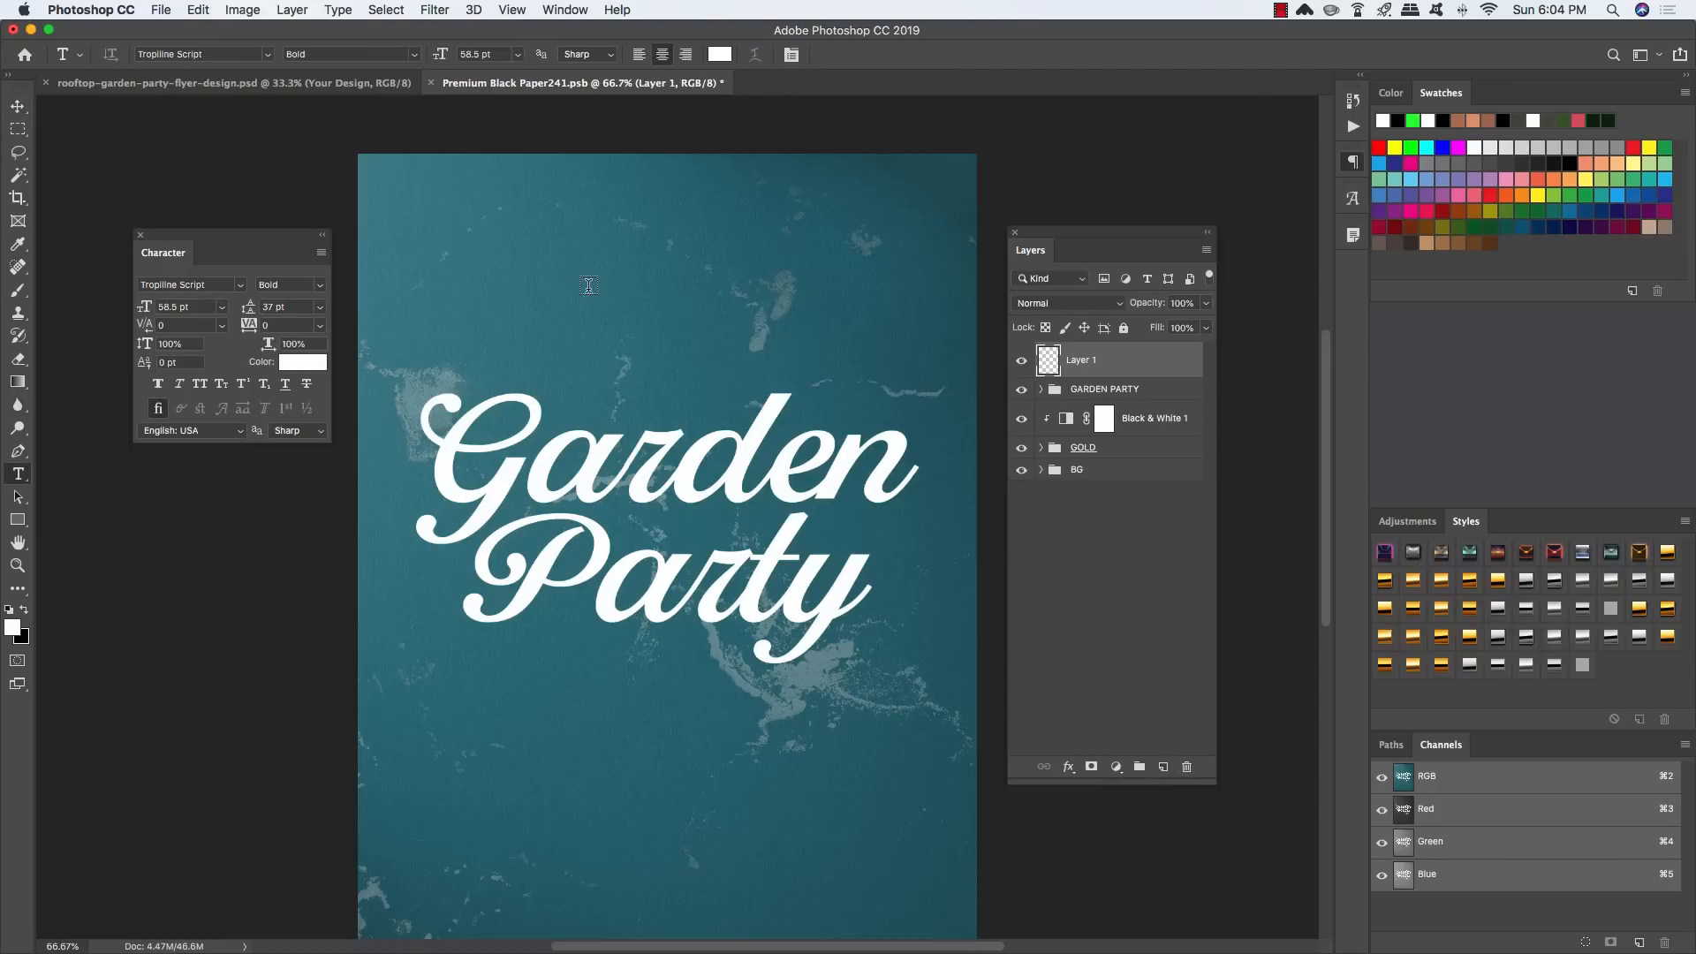
click(544, 279)
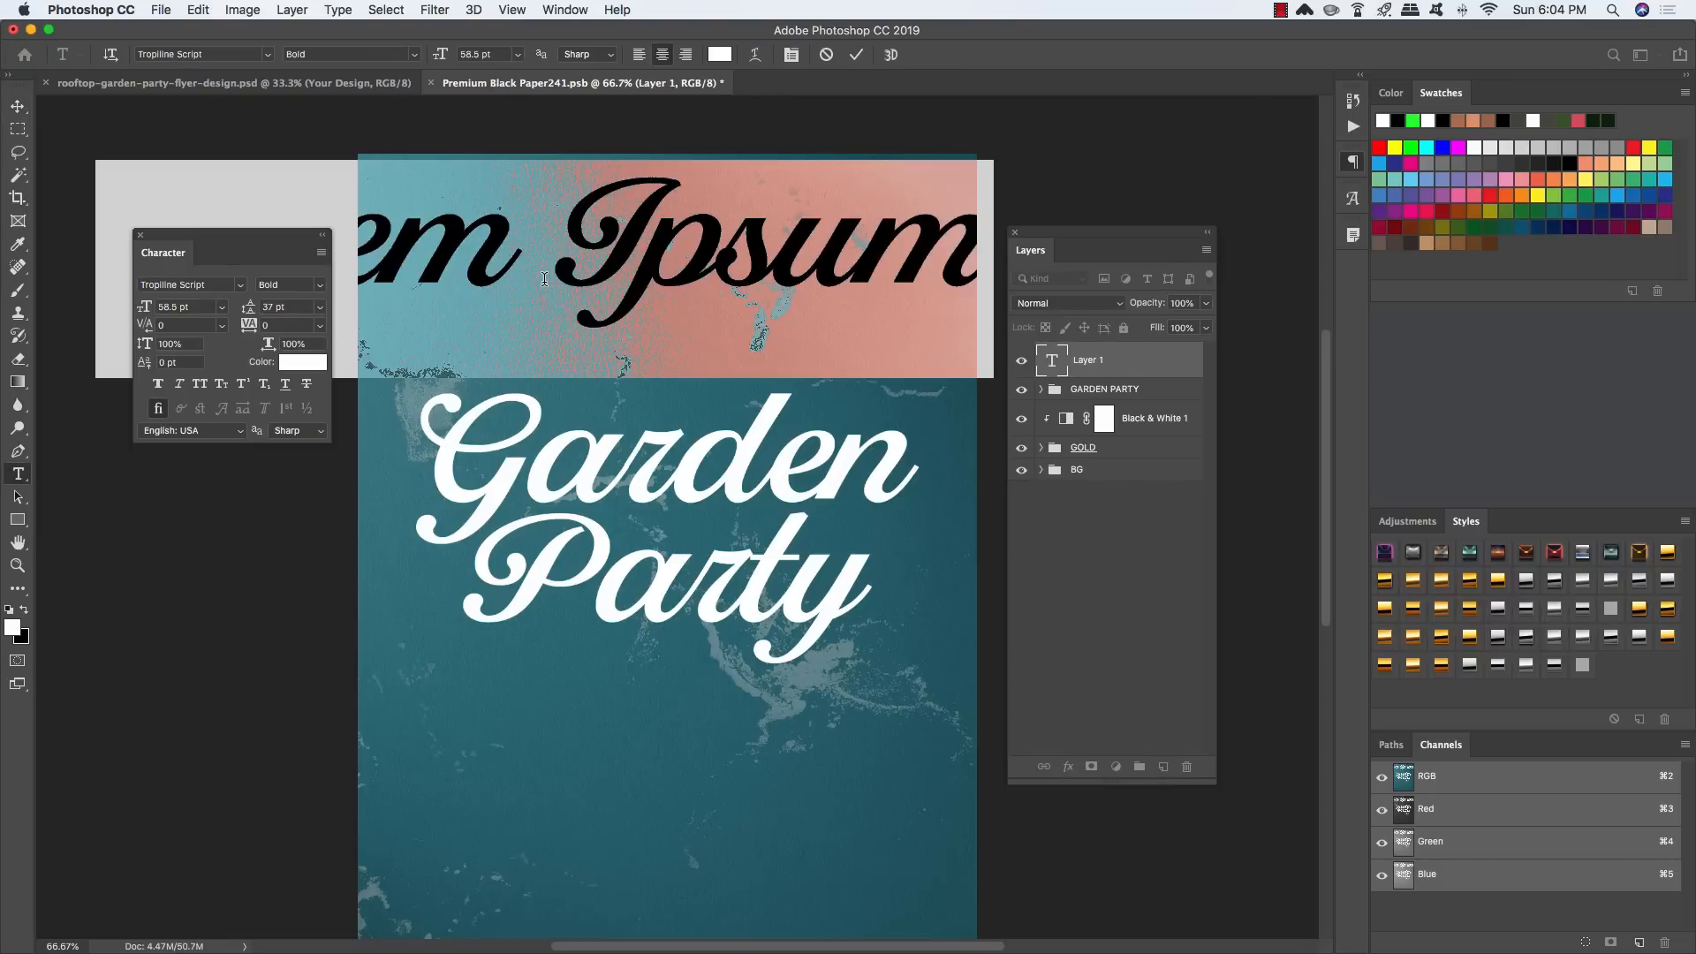
text(ROOFT)
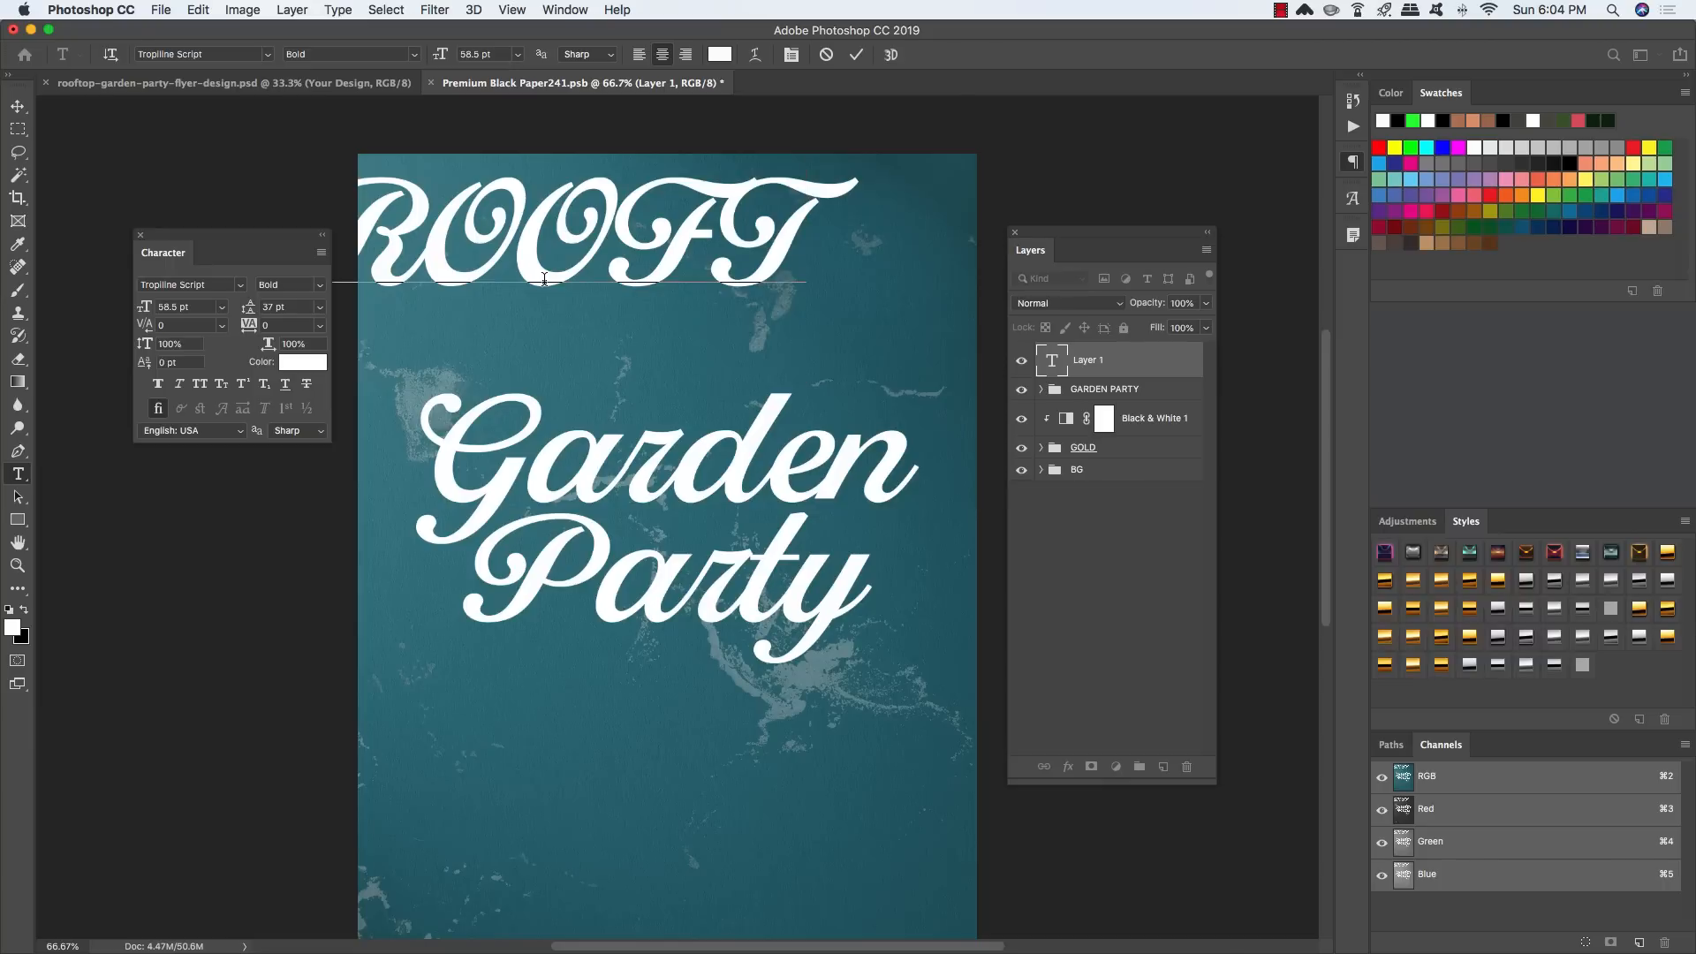
text(OP)
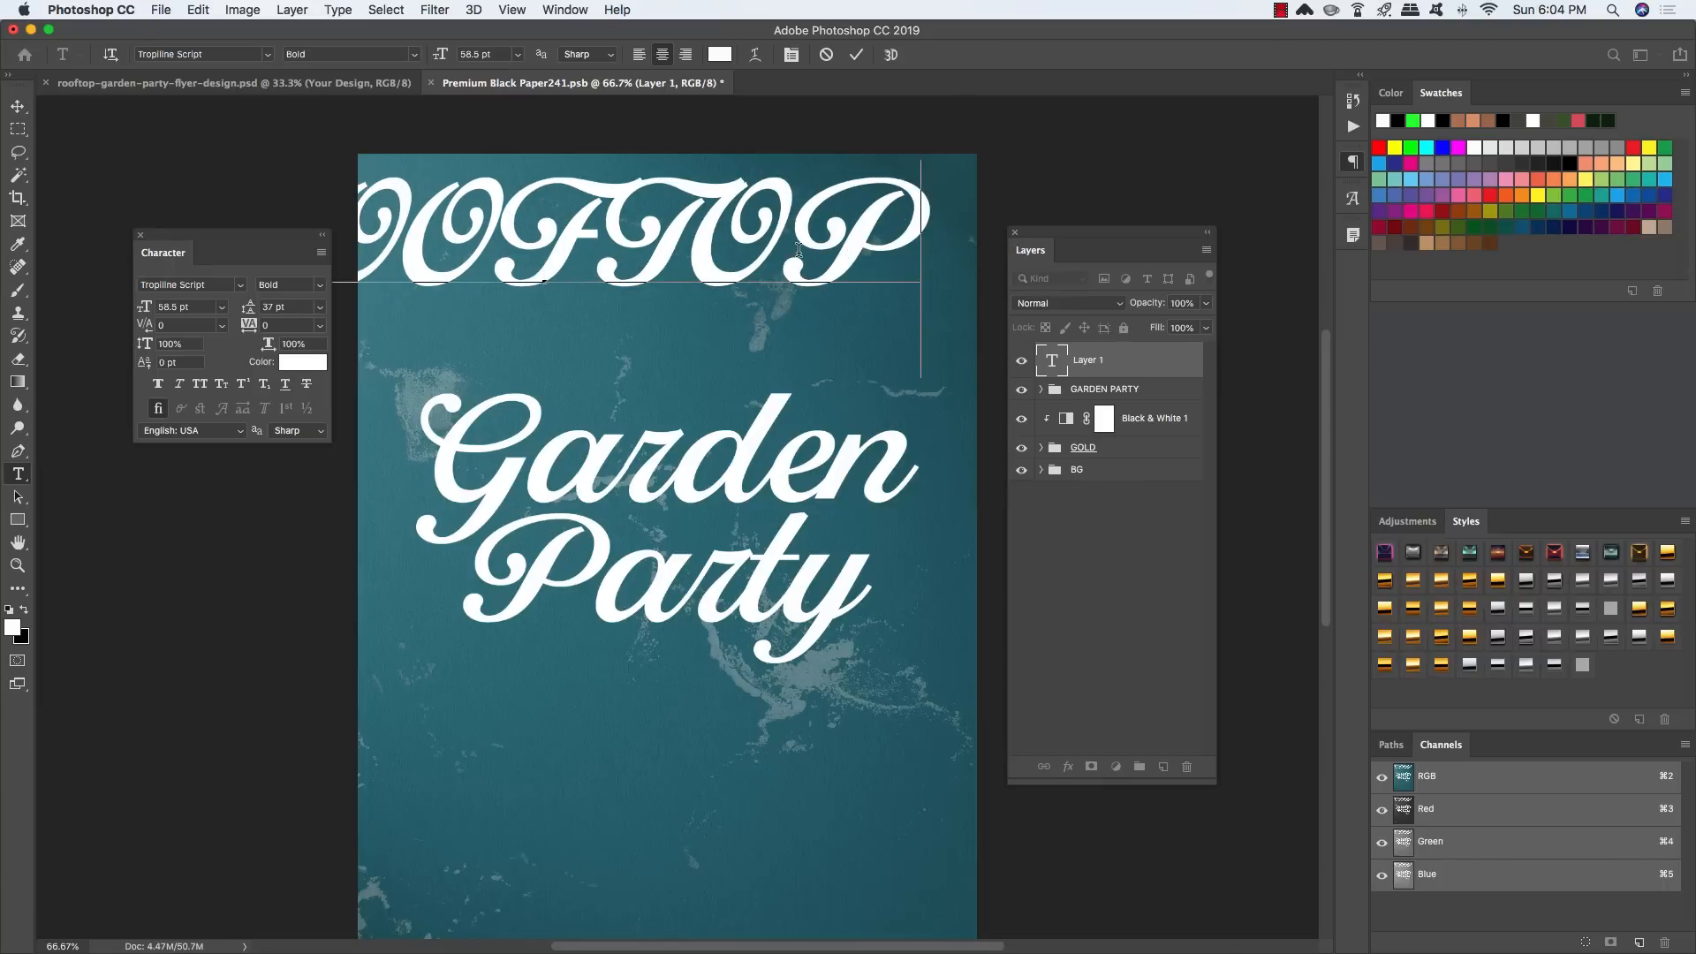
Step: Change the font of the whole ROOFTOP text to Tropiline Sans Black
key(super+a)
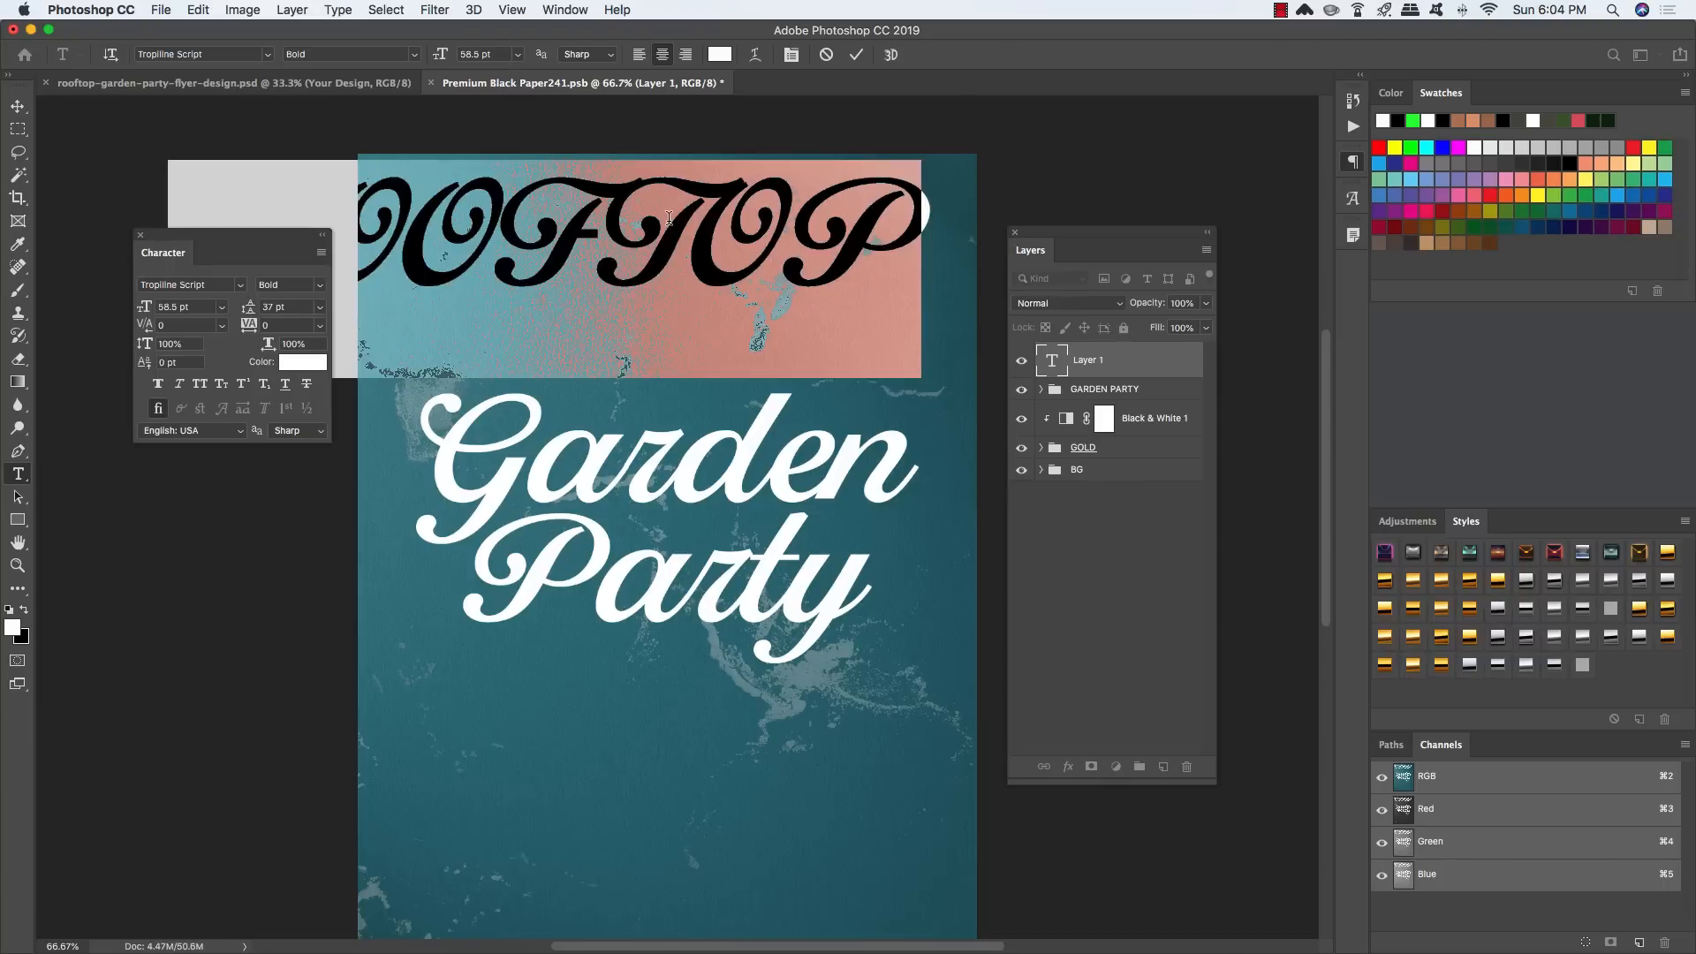
click(216, 282)
text(tropiline sans)
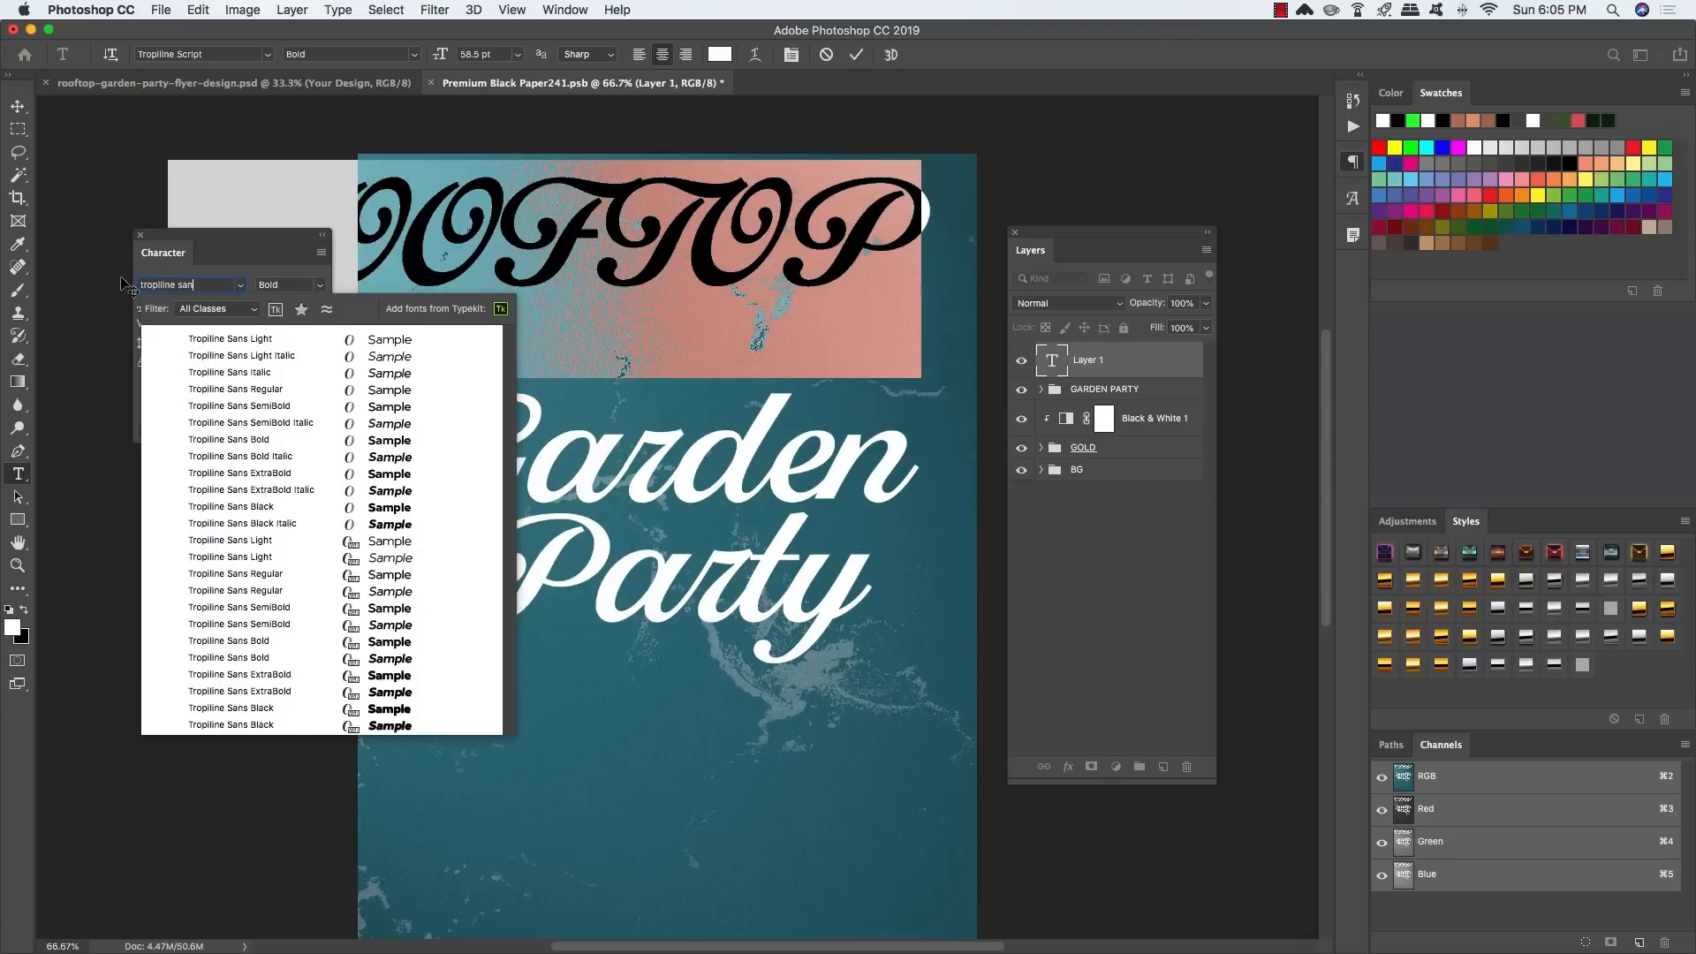
click(254, 511)
scroll(633, 208, down, 1)
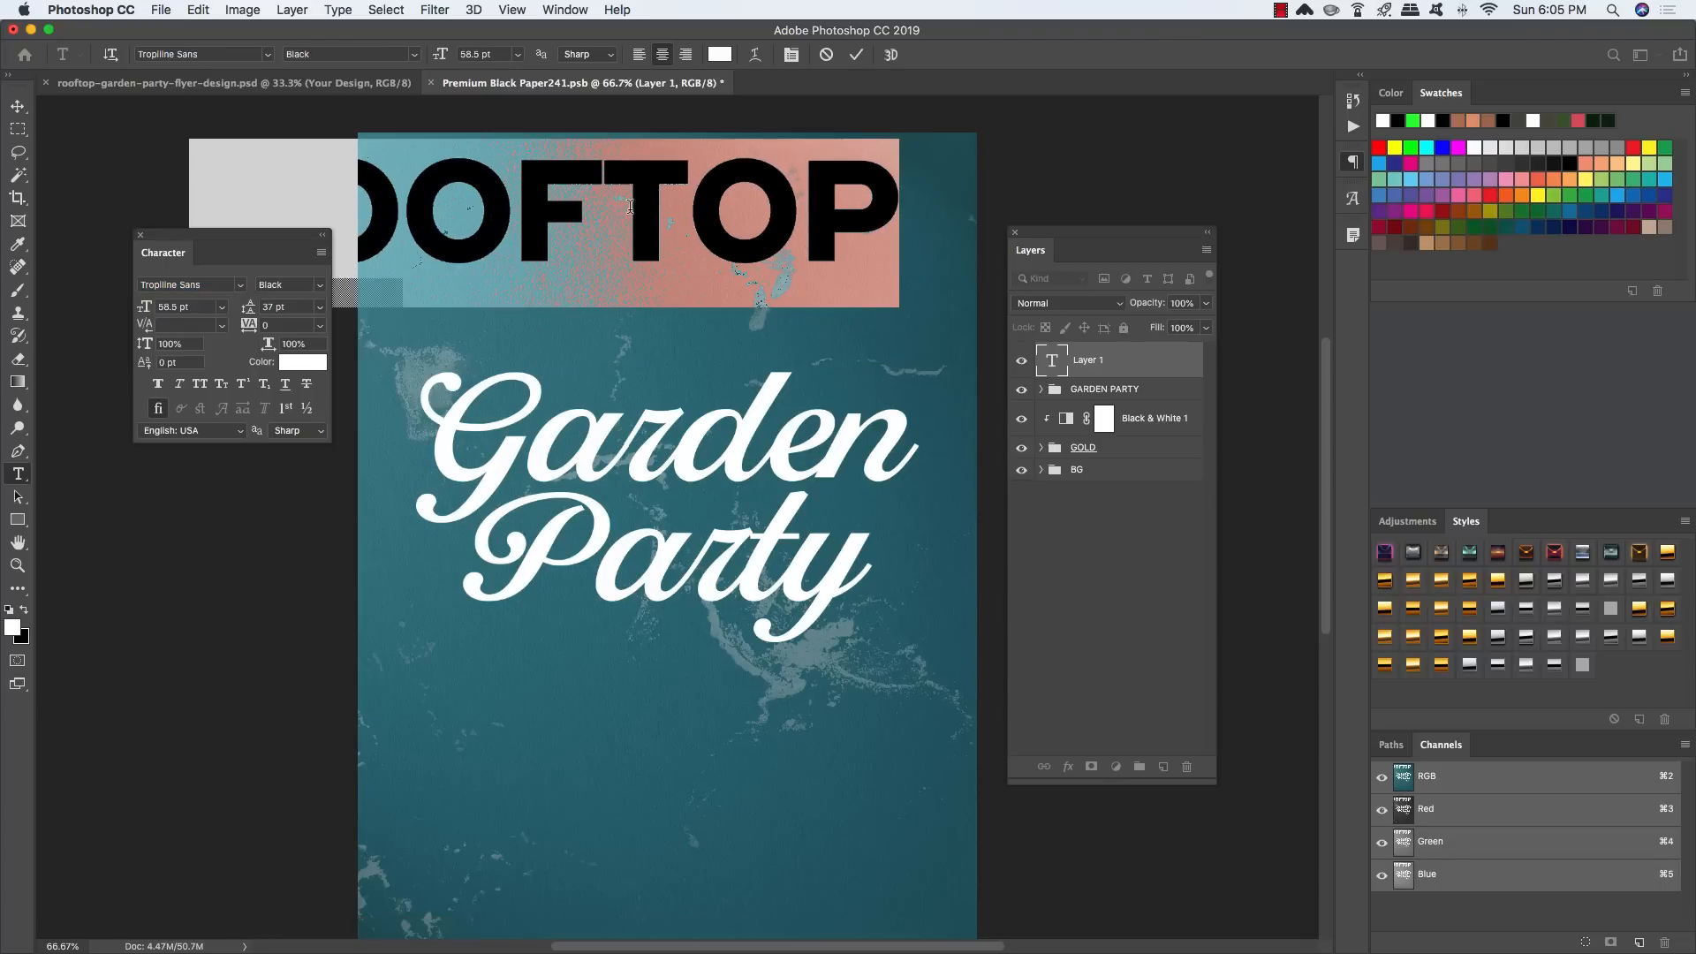
Step: Set the kerning between the F and T of ROOFTOP to 40
click(632, 199)
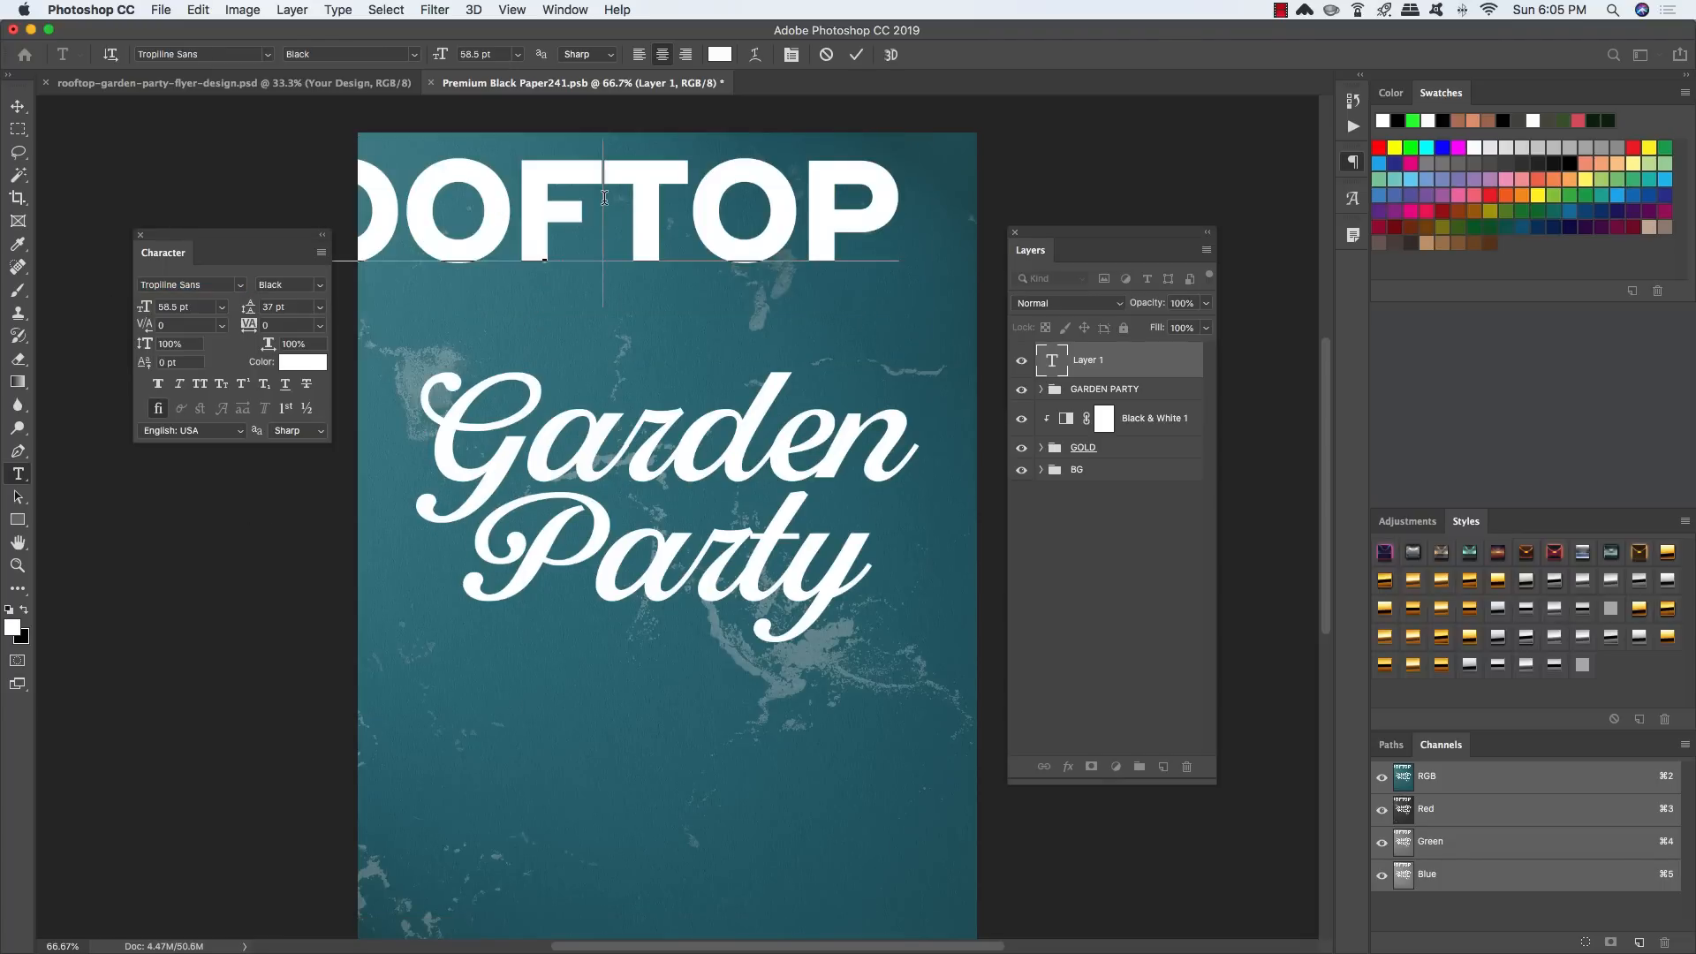
key(alt+Right)
key(alt+Right)
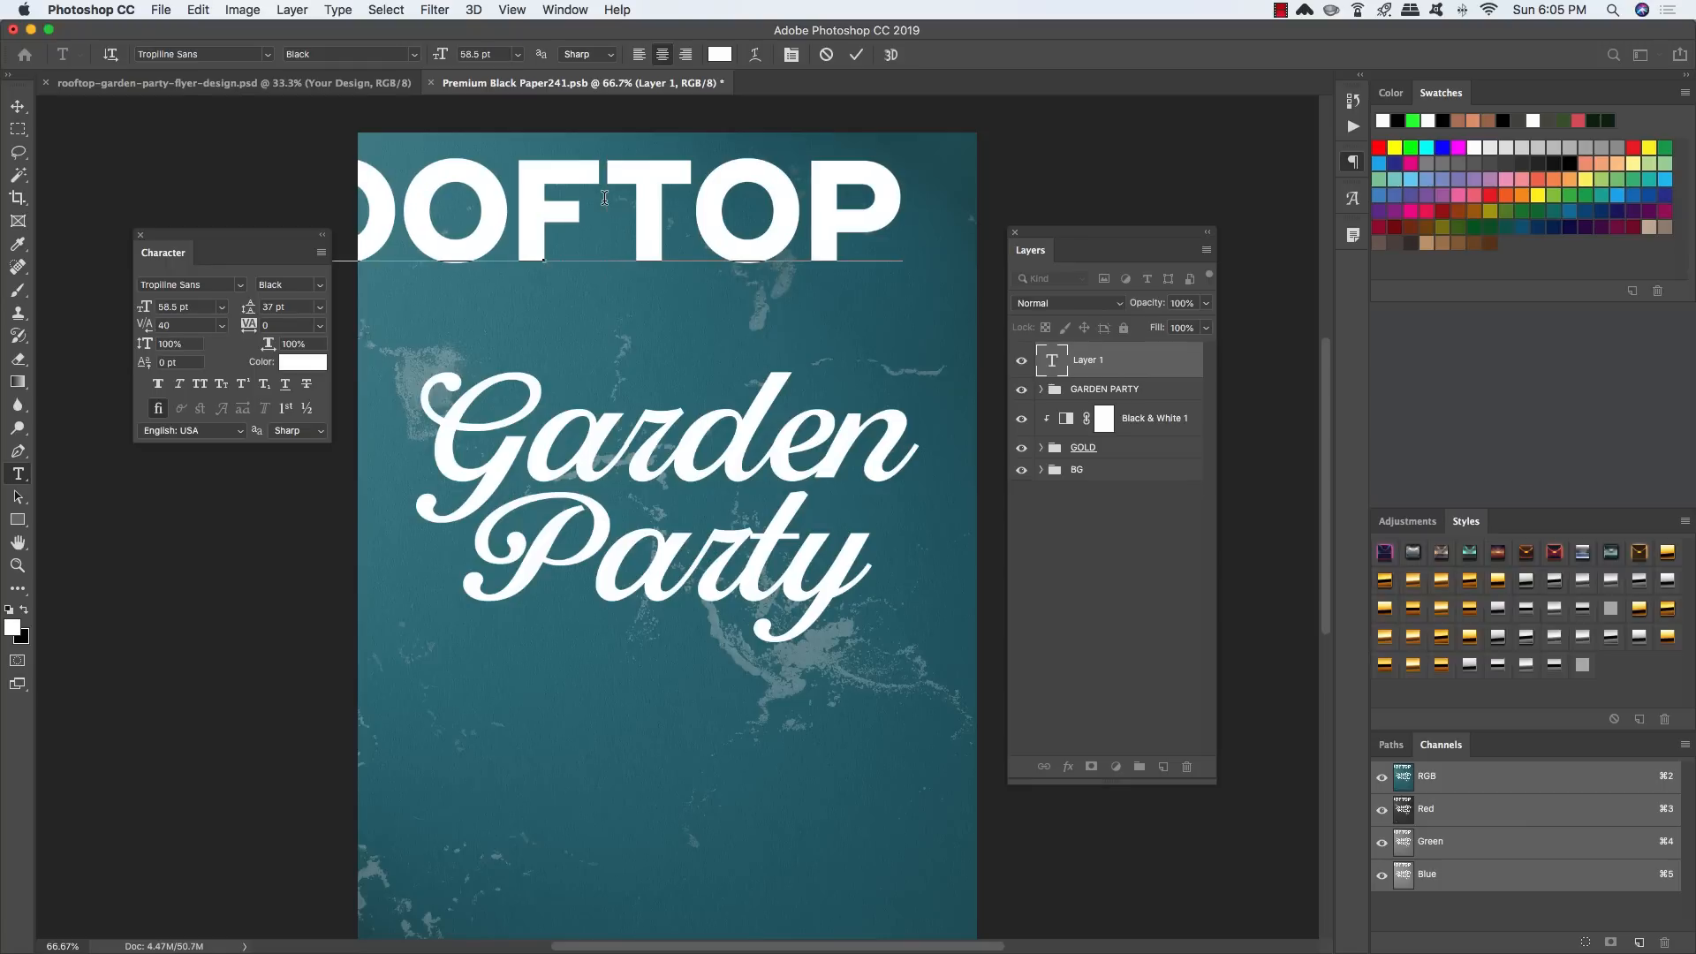
key(Right)
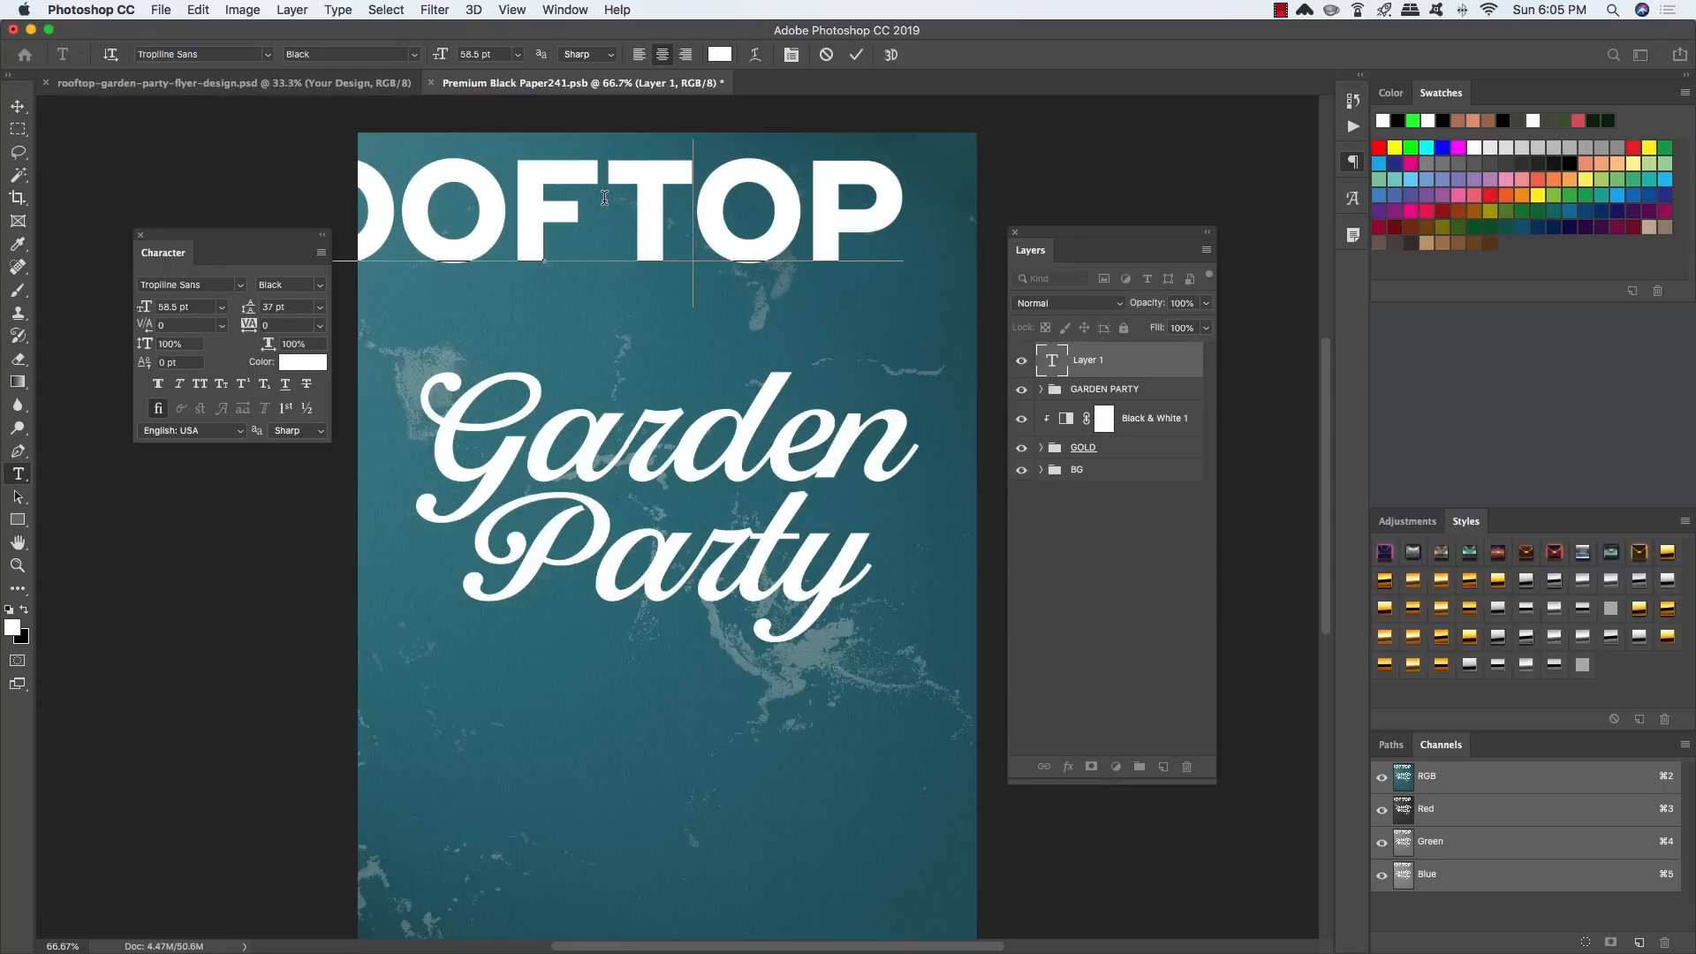
key(Left)
key(Left)
Step: Set the ROOFTOP text to a 9.5 pt font size with a tracking of 360
double_click(667, 198)
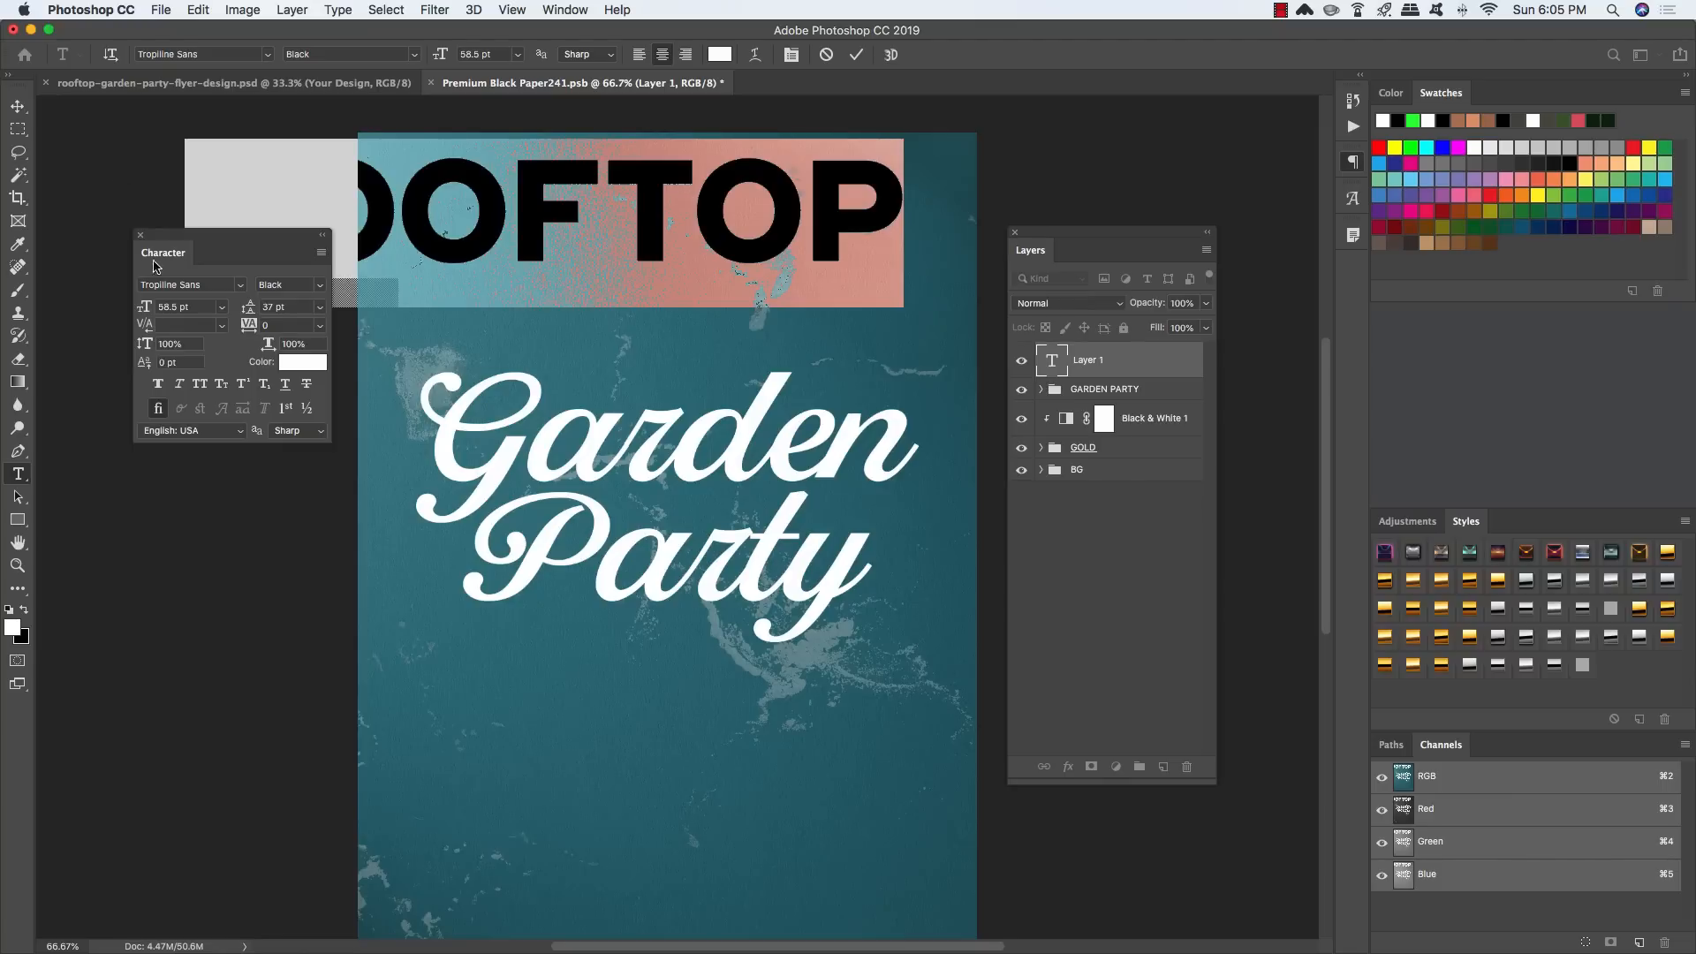
click(202, 309)
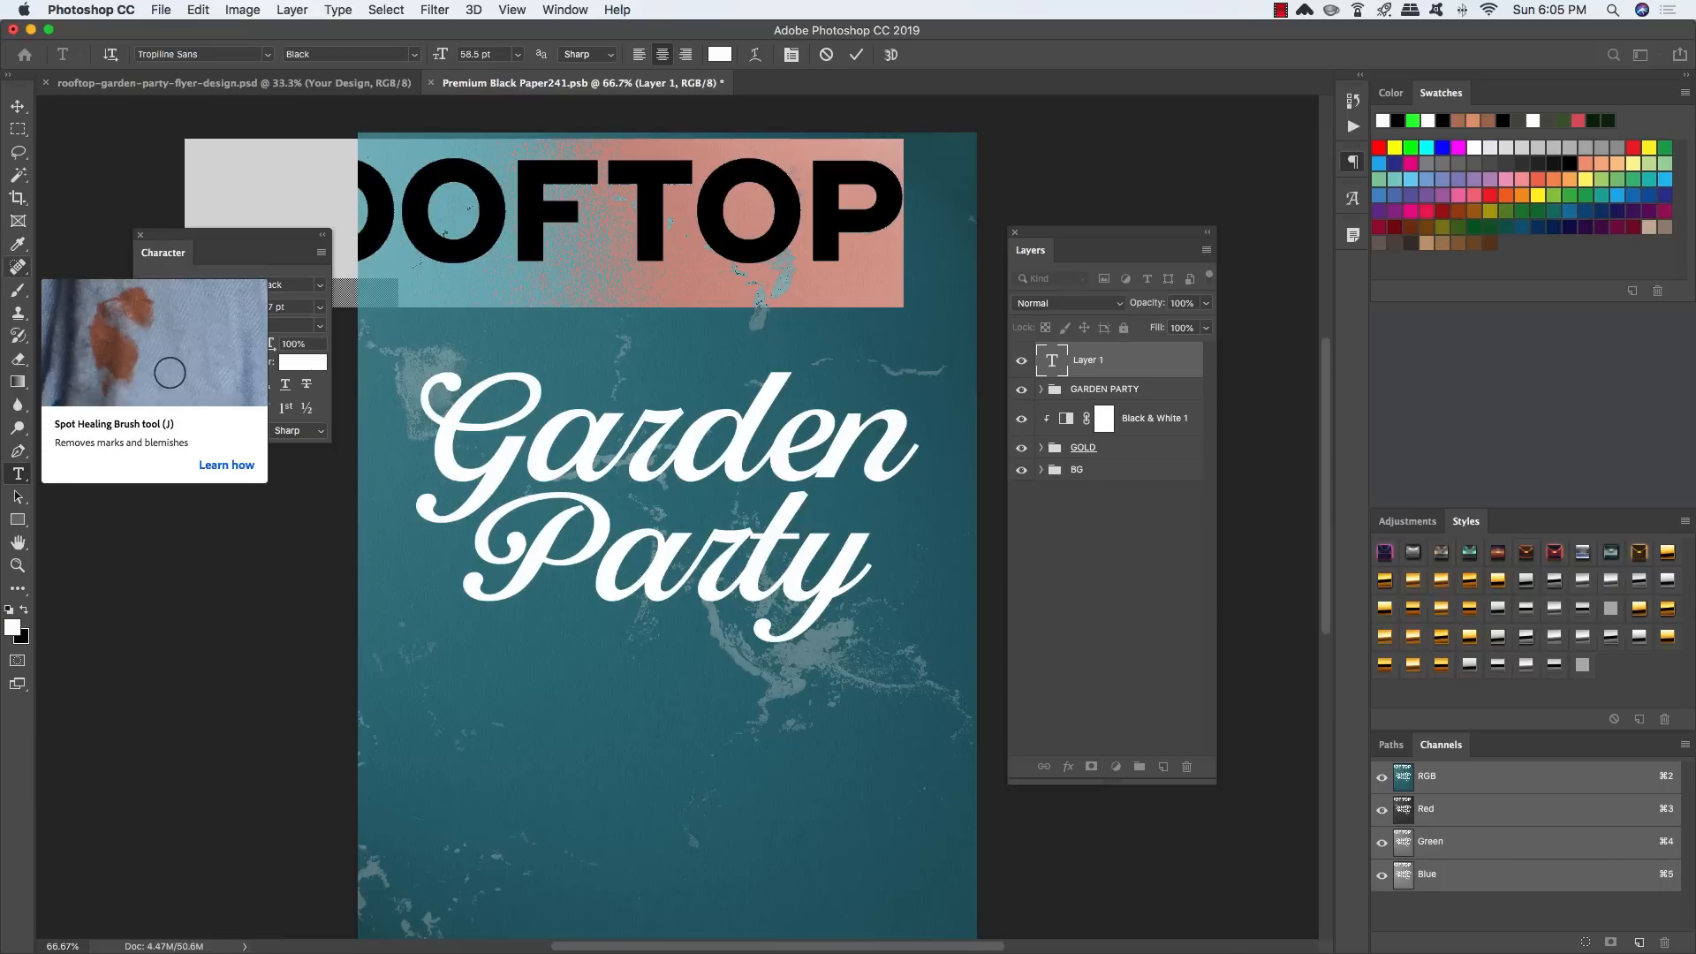
text(9.5)
key(Return)
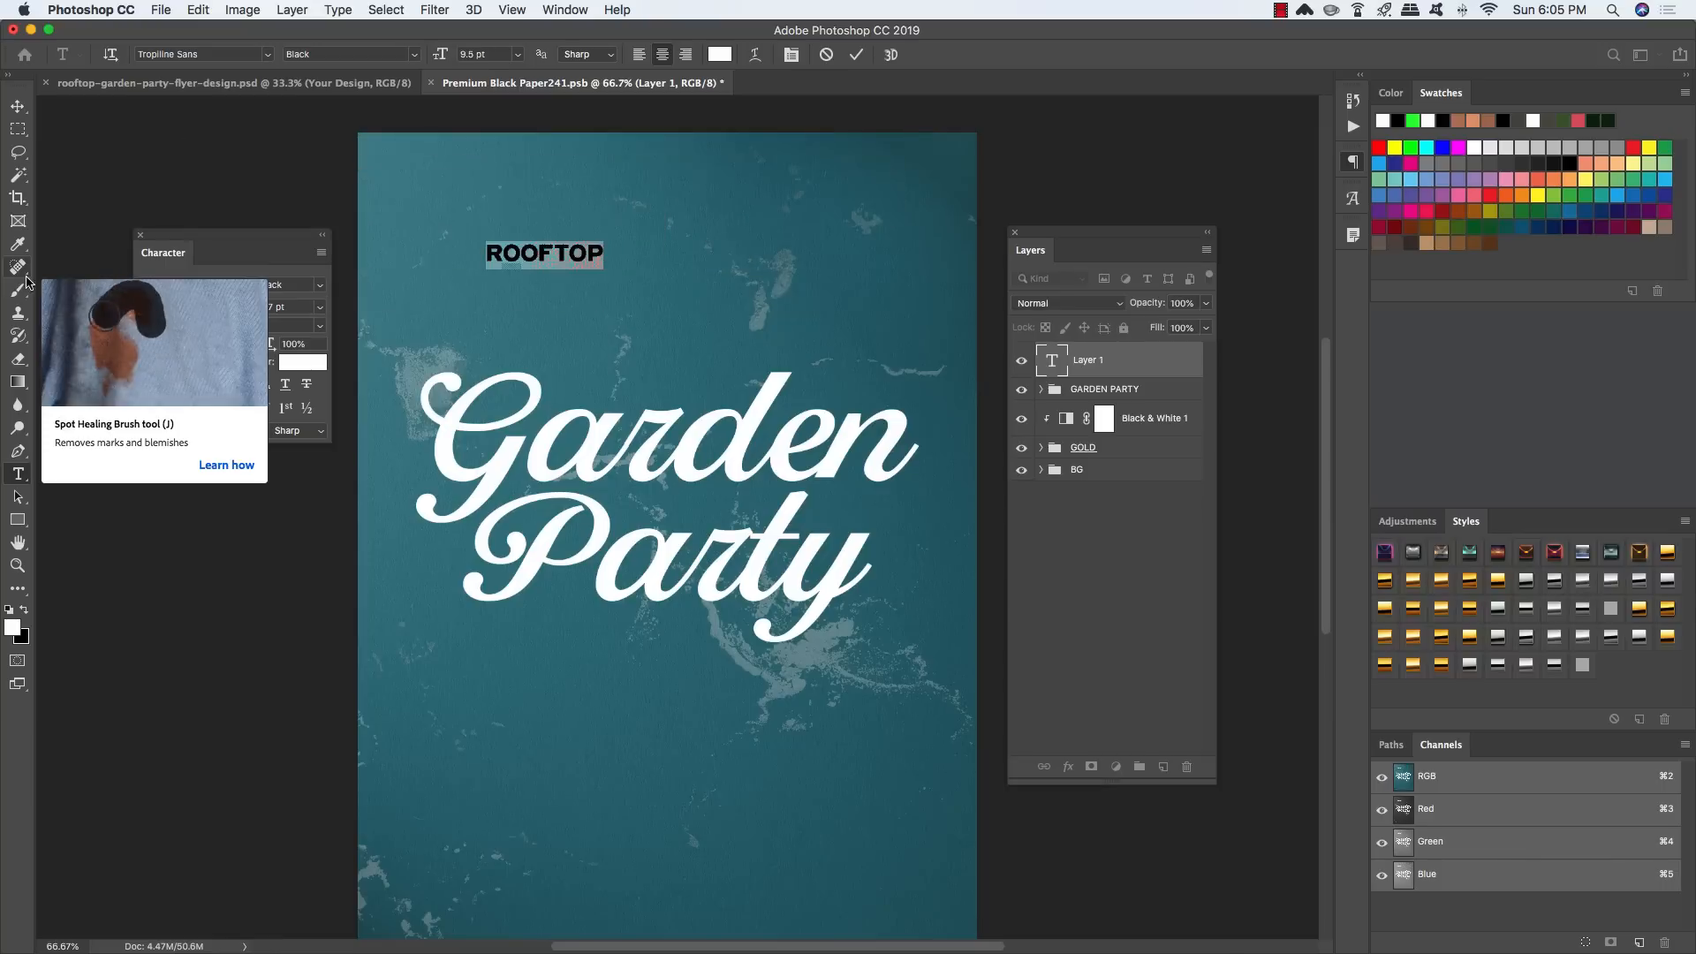
click(292, 325)
text(360)
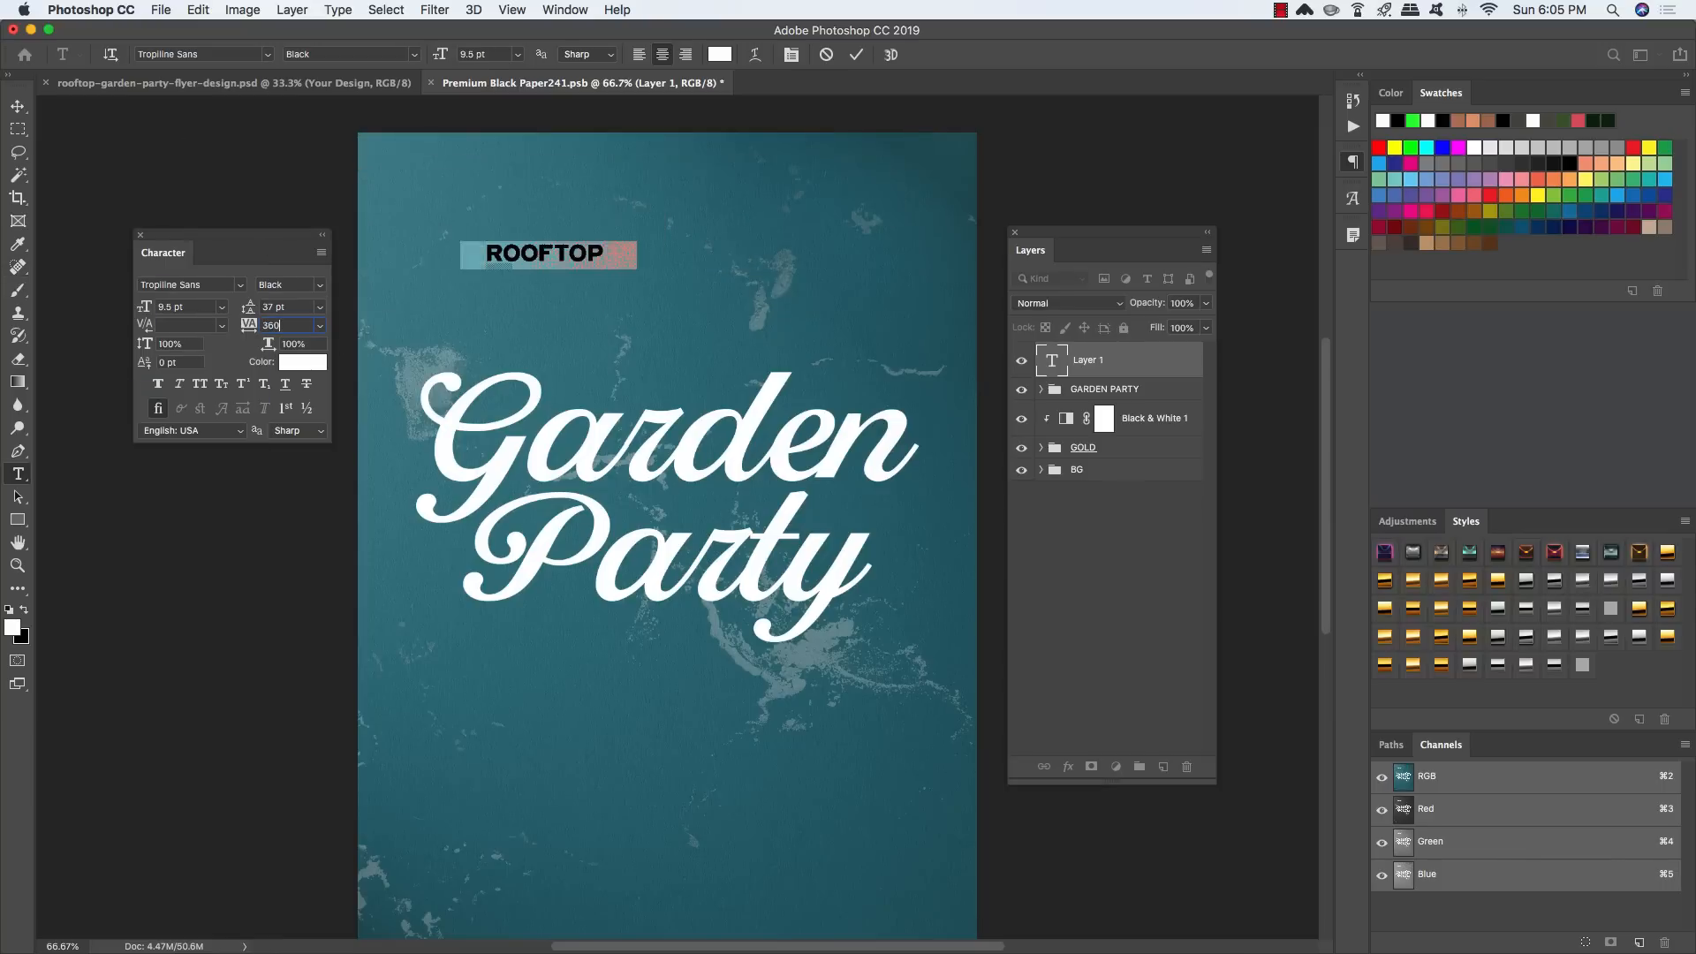
key(Return)
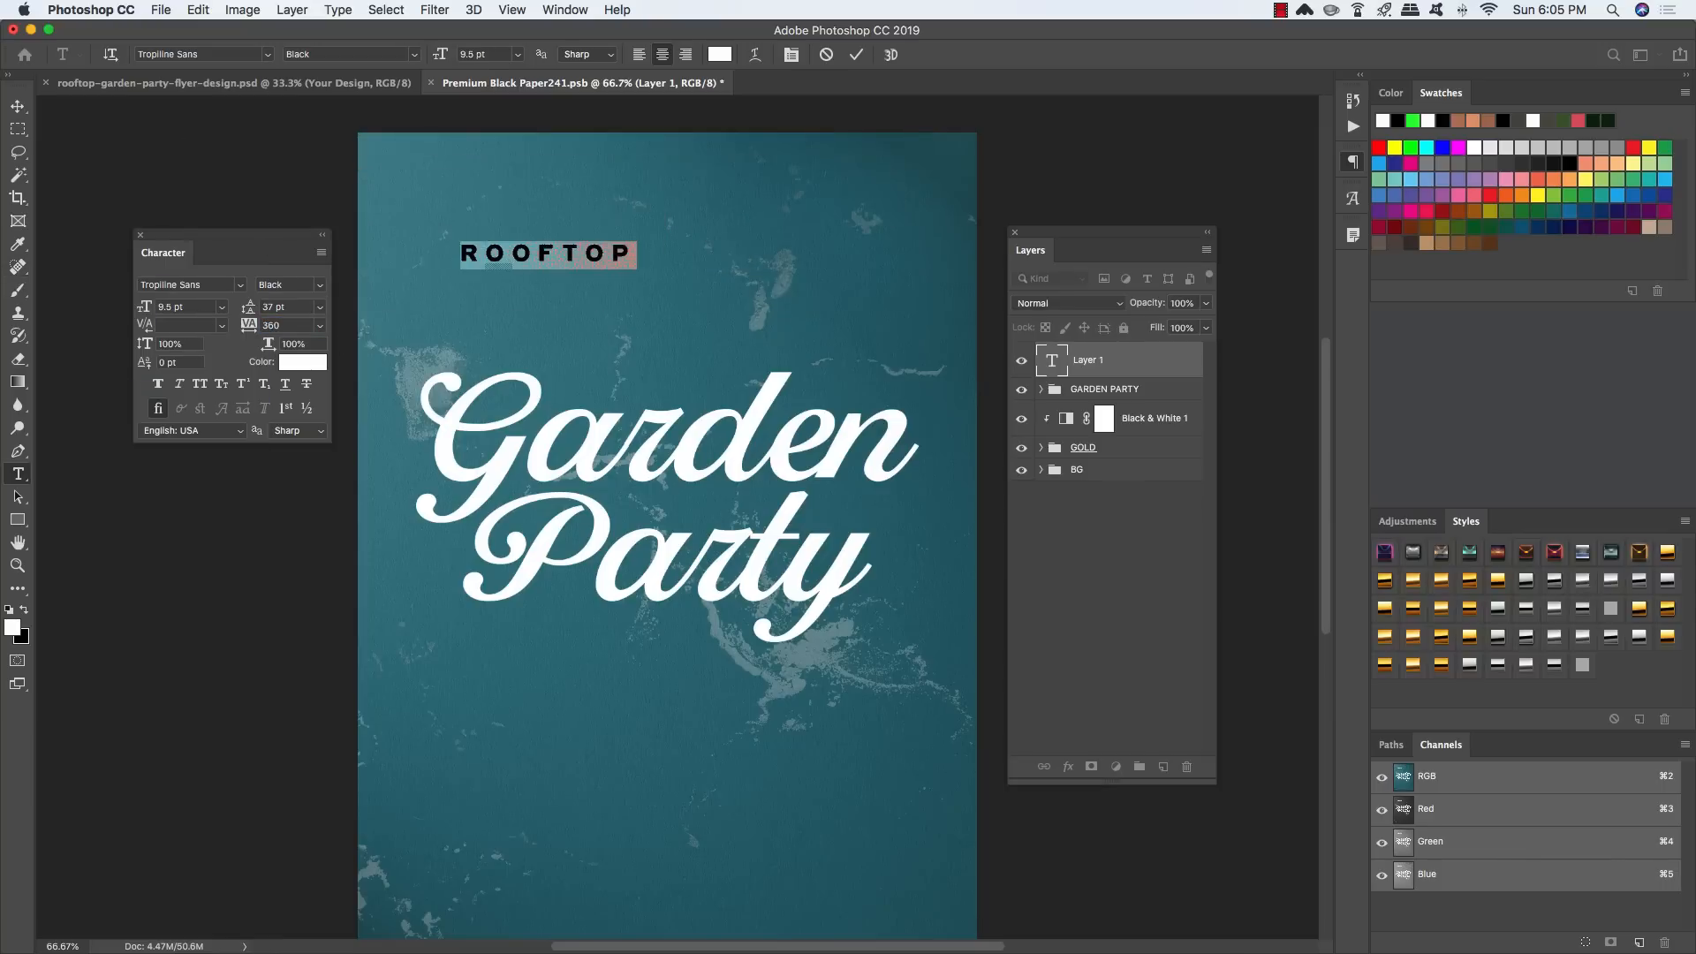
Step: Move the ROOFTOP text to the horizontal centre above Garden and check the Snap and Snap To settings
click(18, 106)
drag(545, 255, 660, 304)
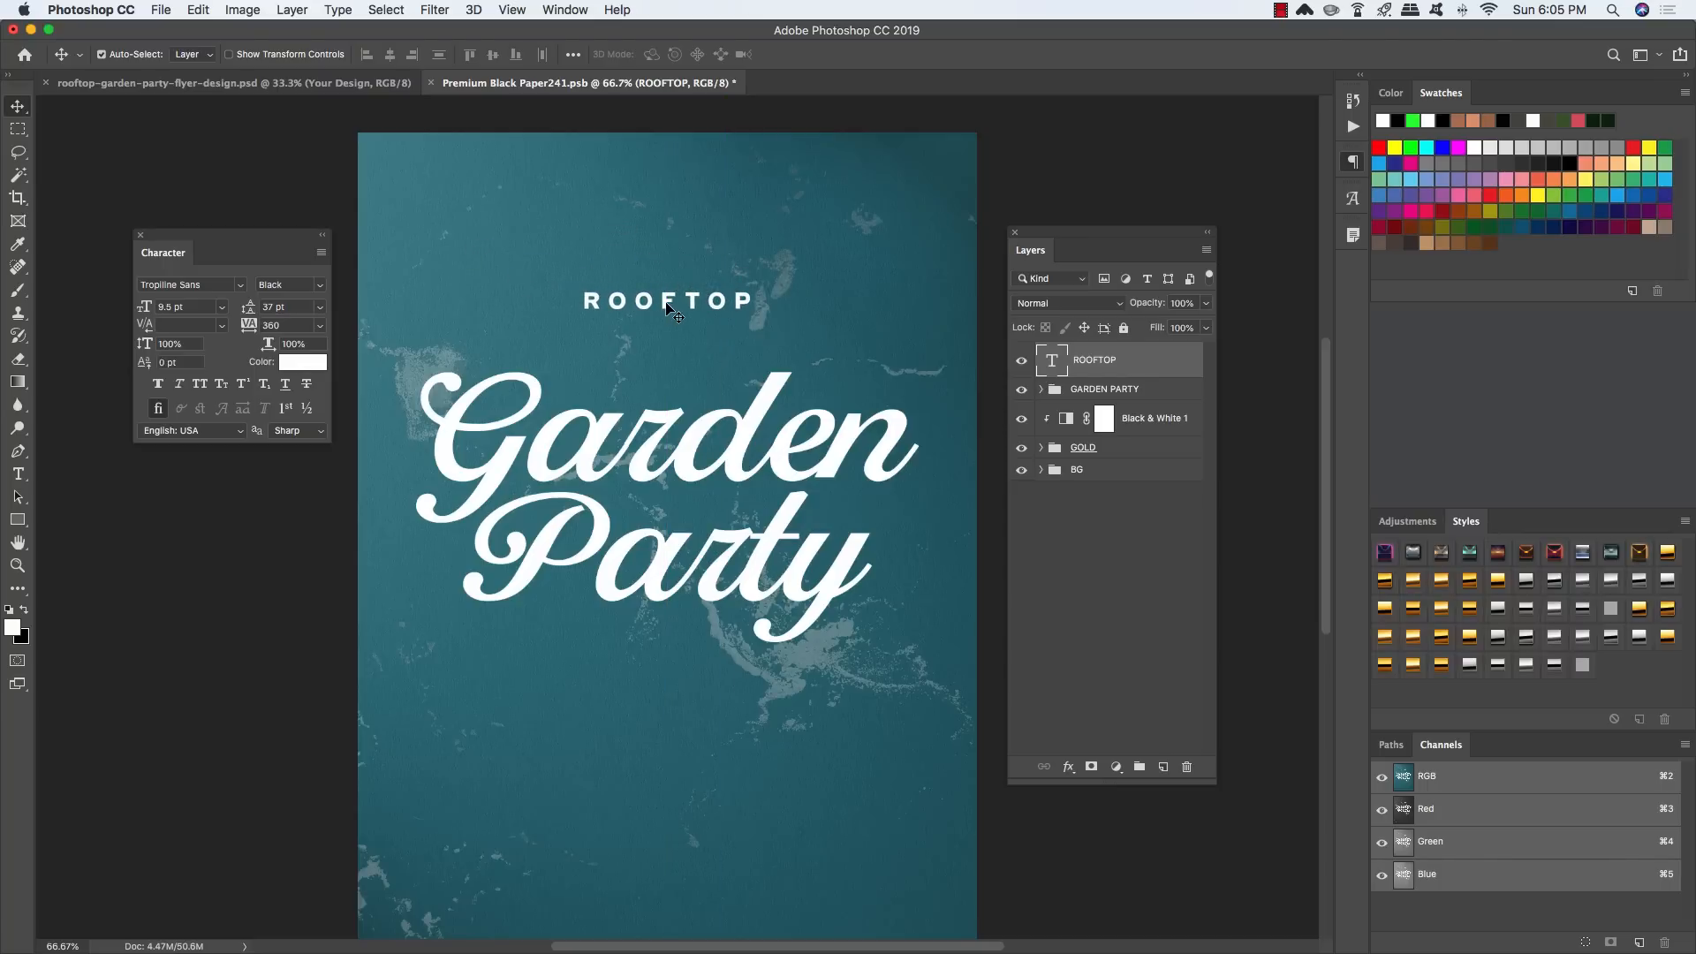
click(522, 10)
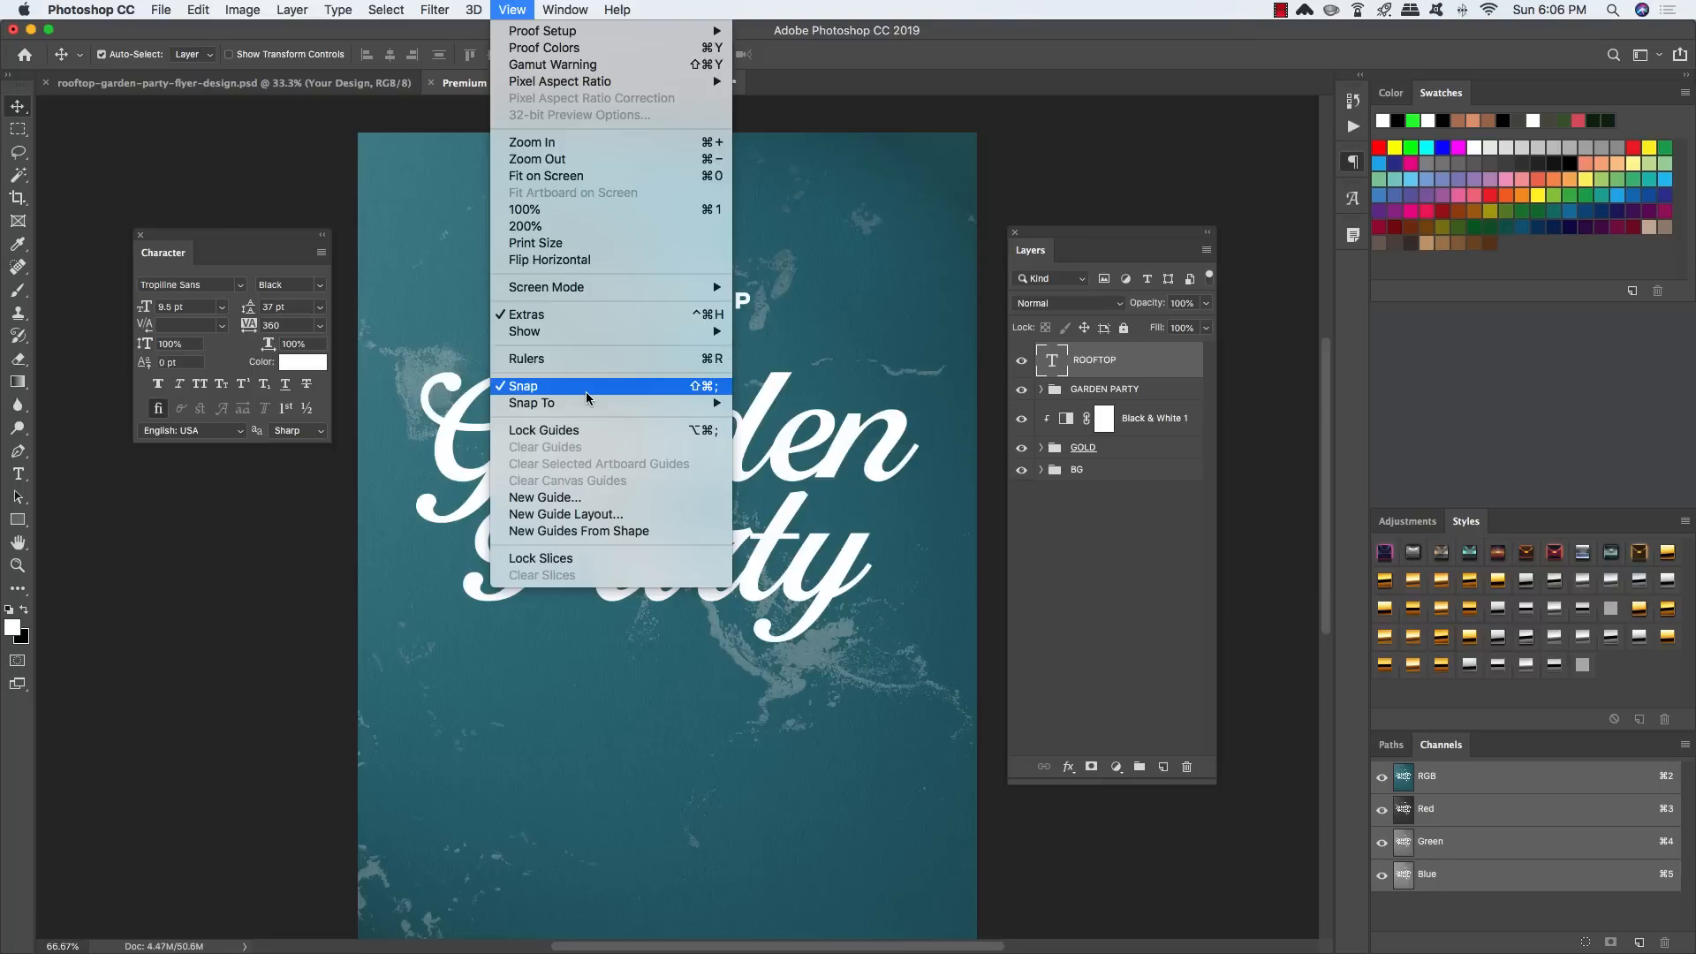
mouse_move(587, 408)
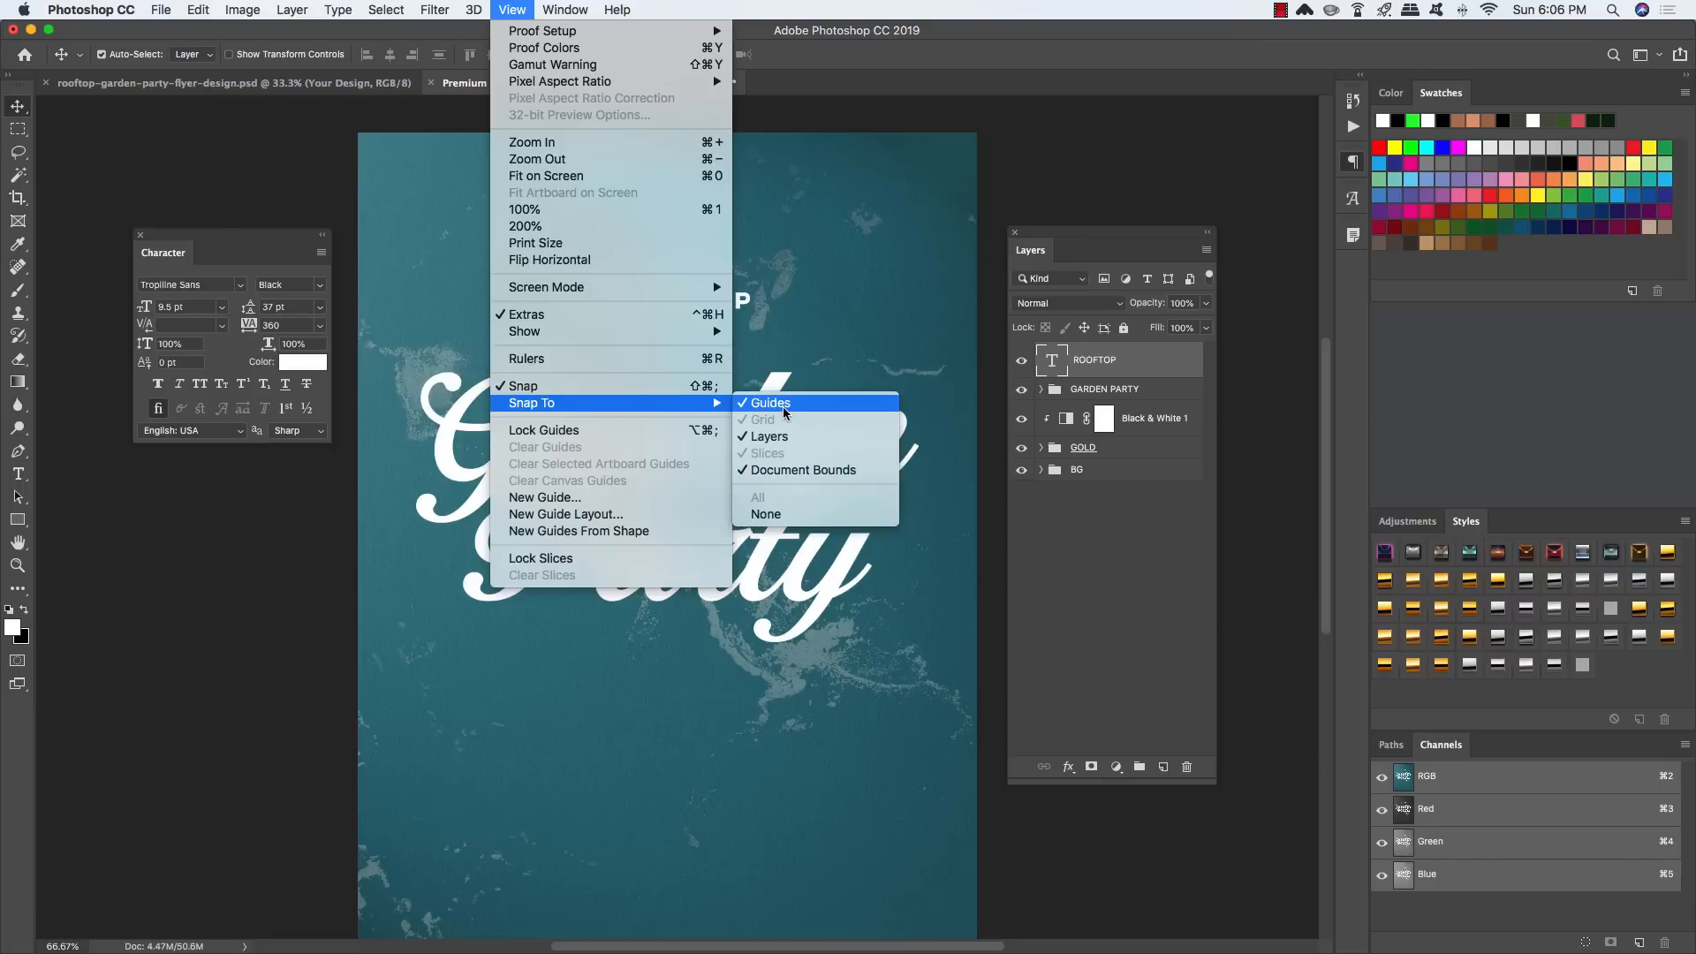
click(539, 388)
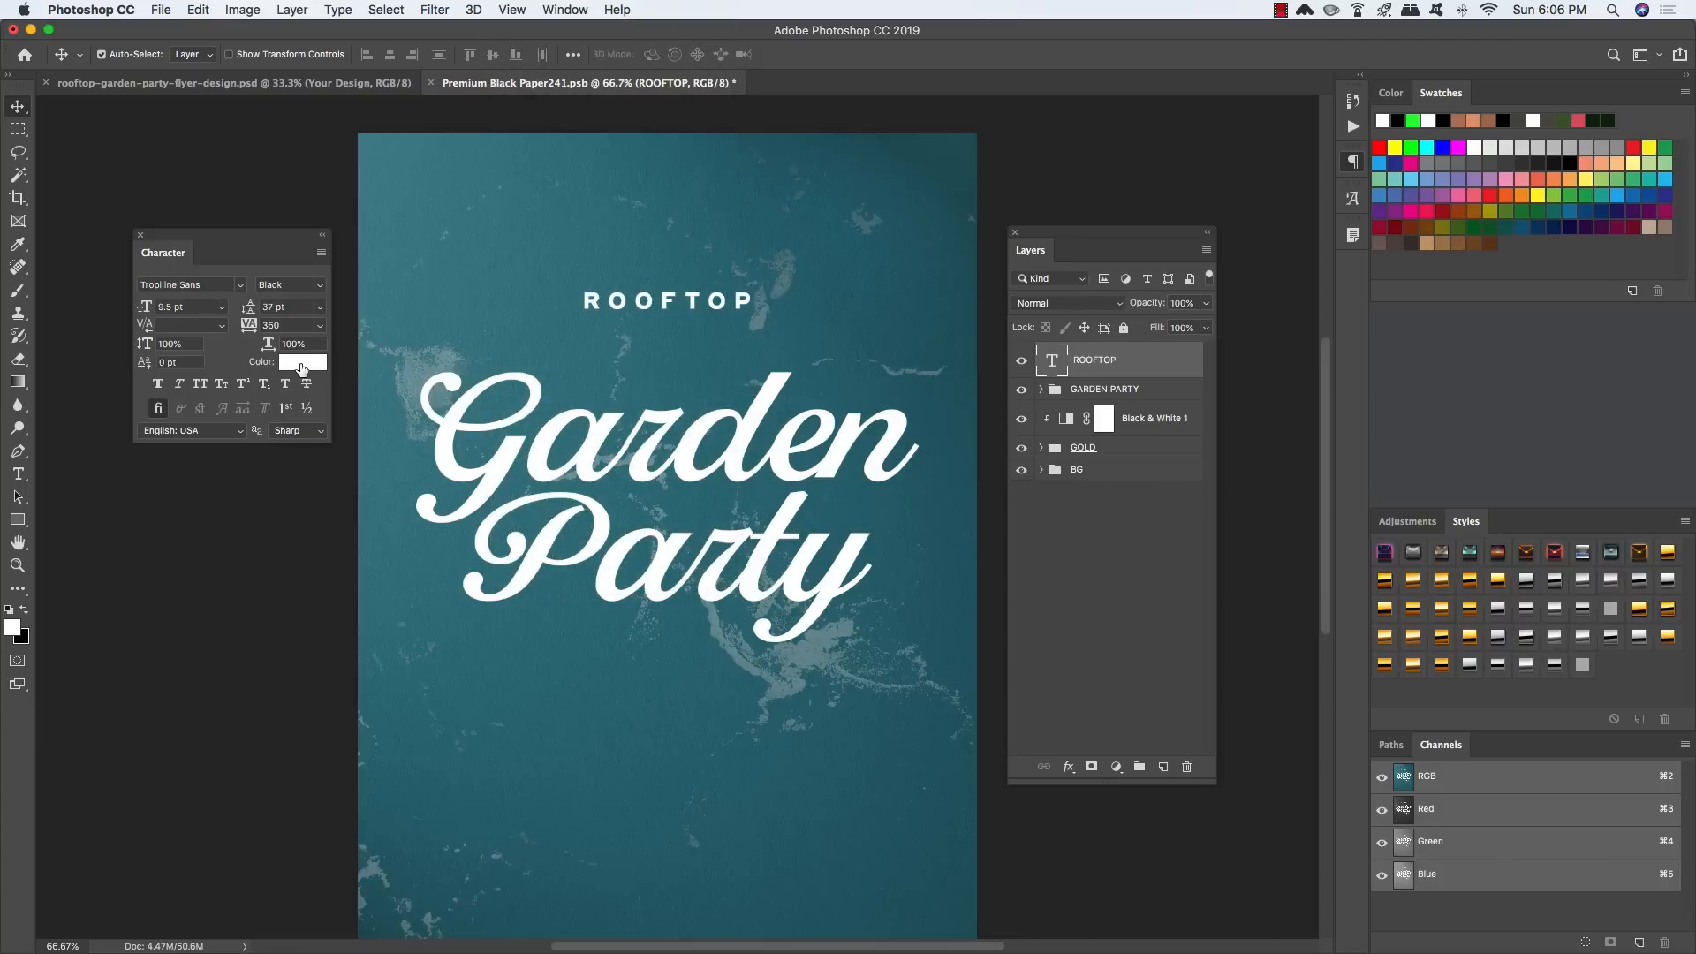
Step: Recolour the ROOFTOP text to #122325 and move it slightly down, closer to Garden
click(301, 365)
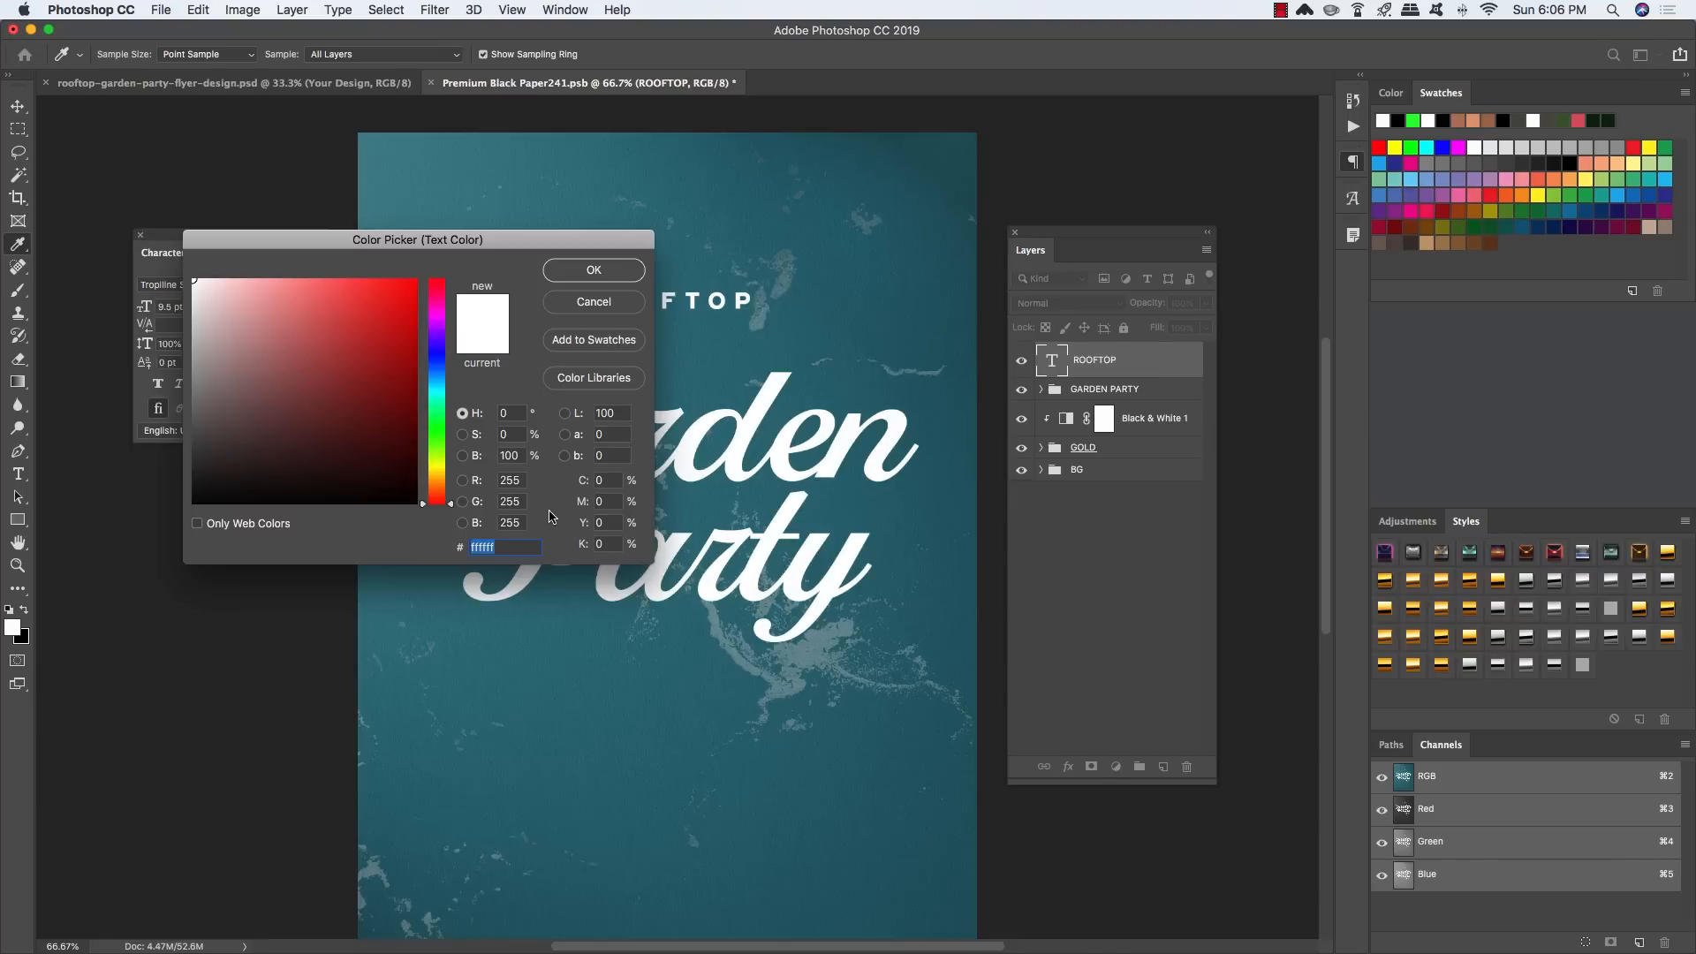
text(122)
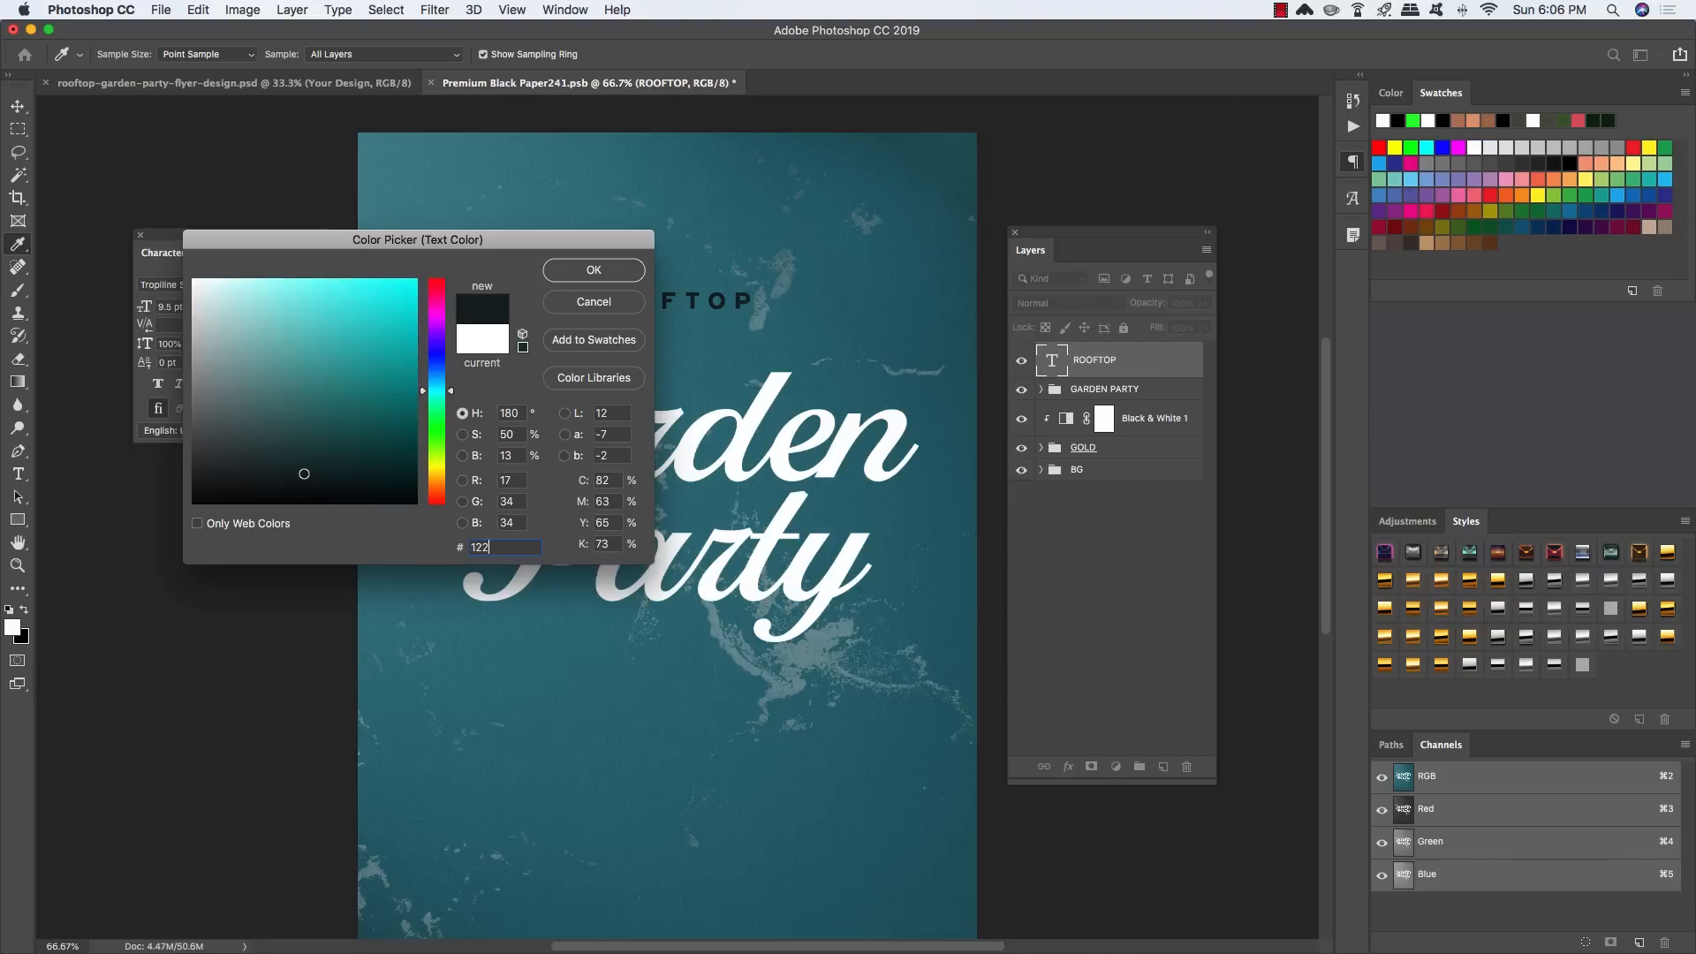
text(325)
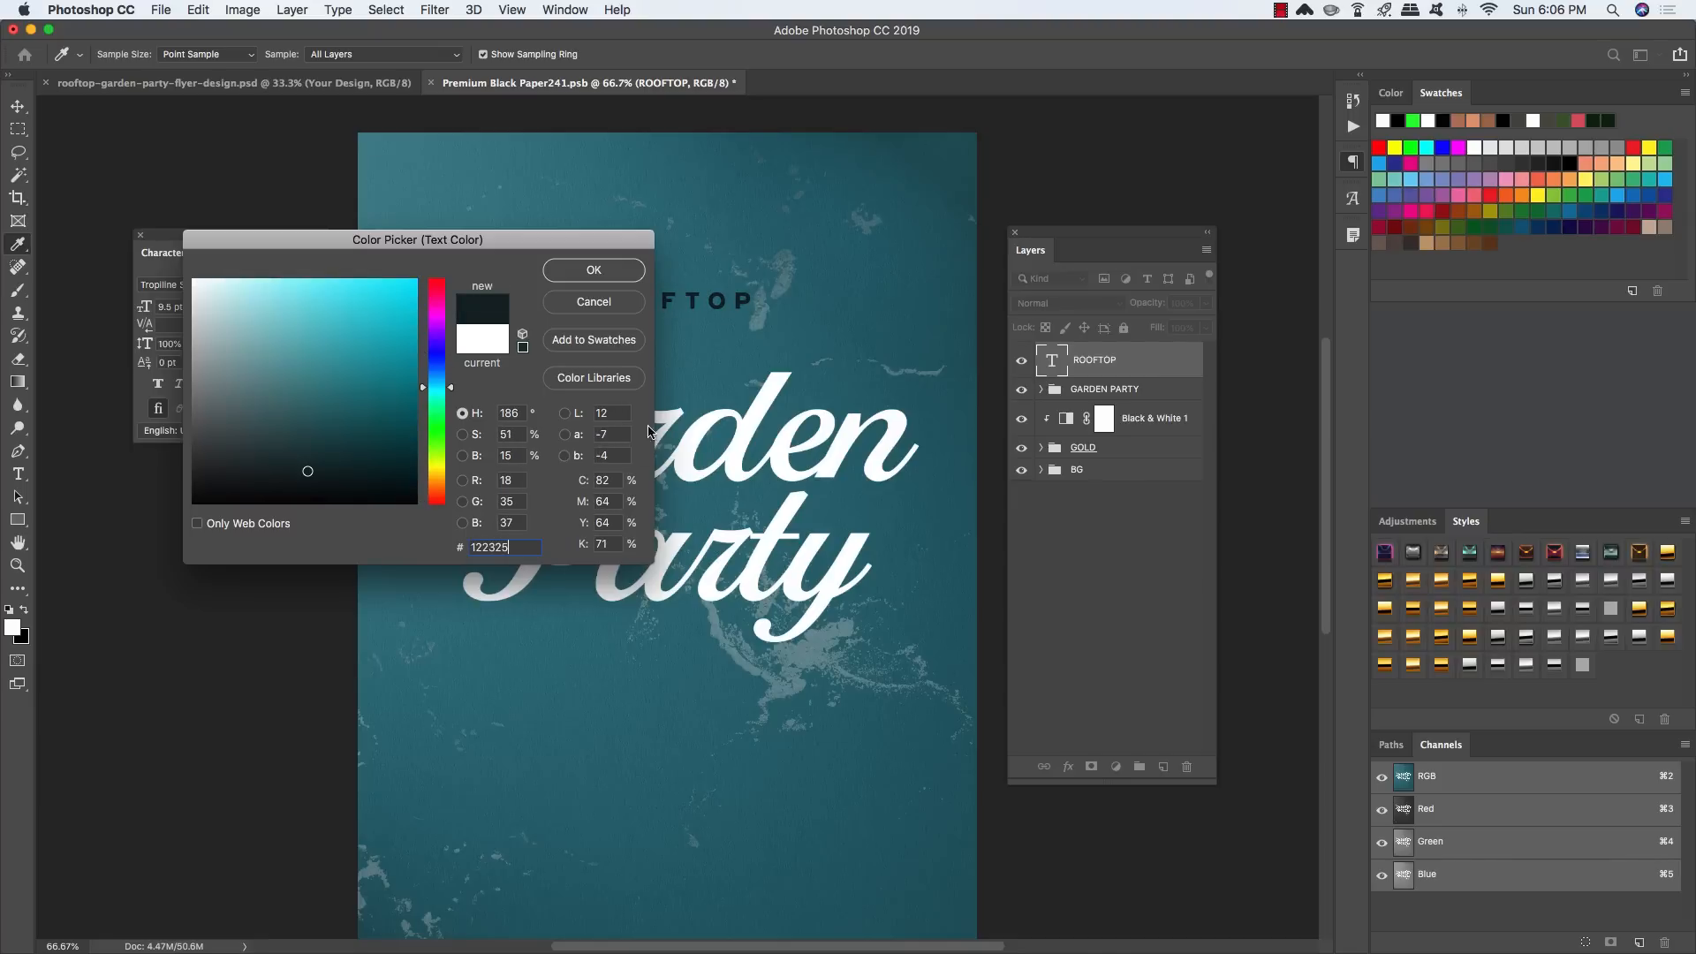
click(594, 269)
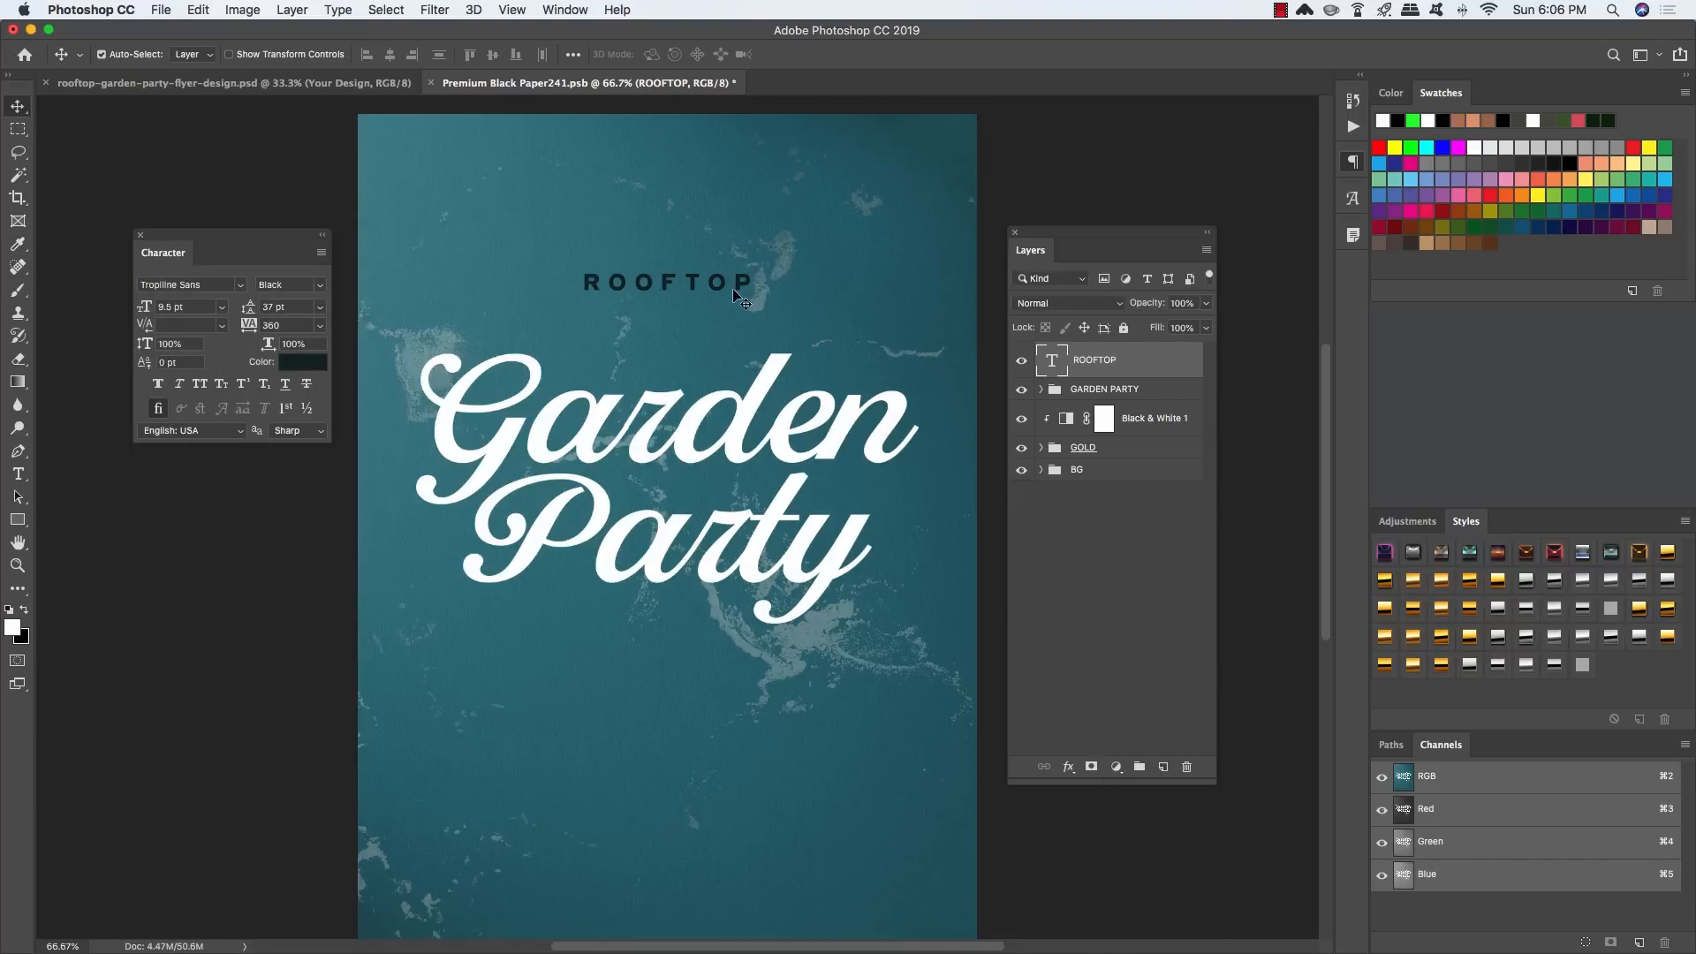
drag(733, 295, 737, 306)
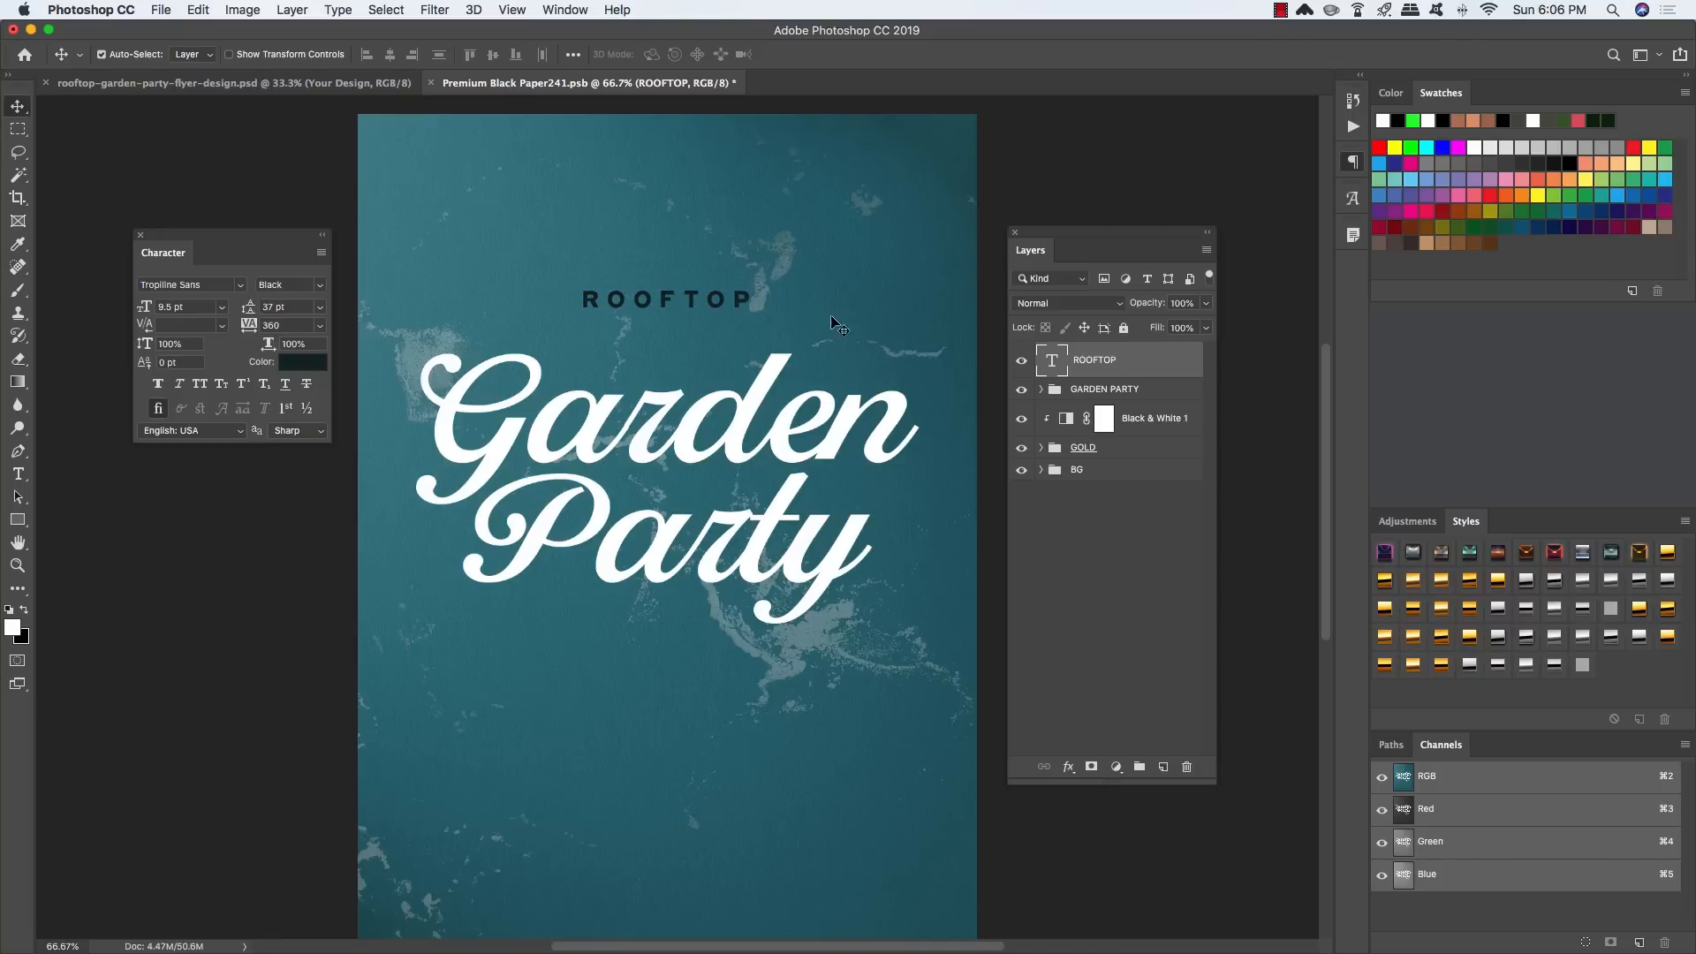
Step: Warp the ROOFTOP text with a horizontal Arc style and a bend of 26%
double_click(689, 299)
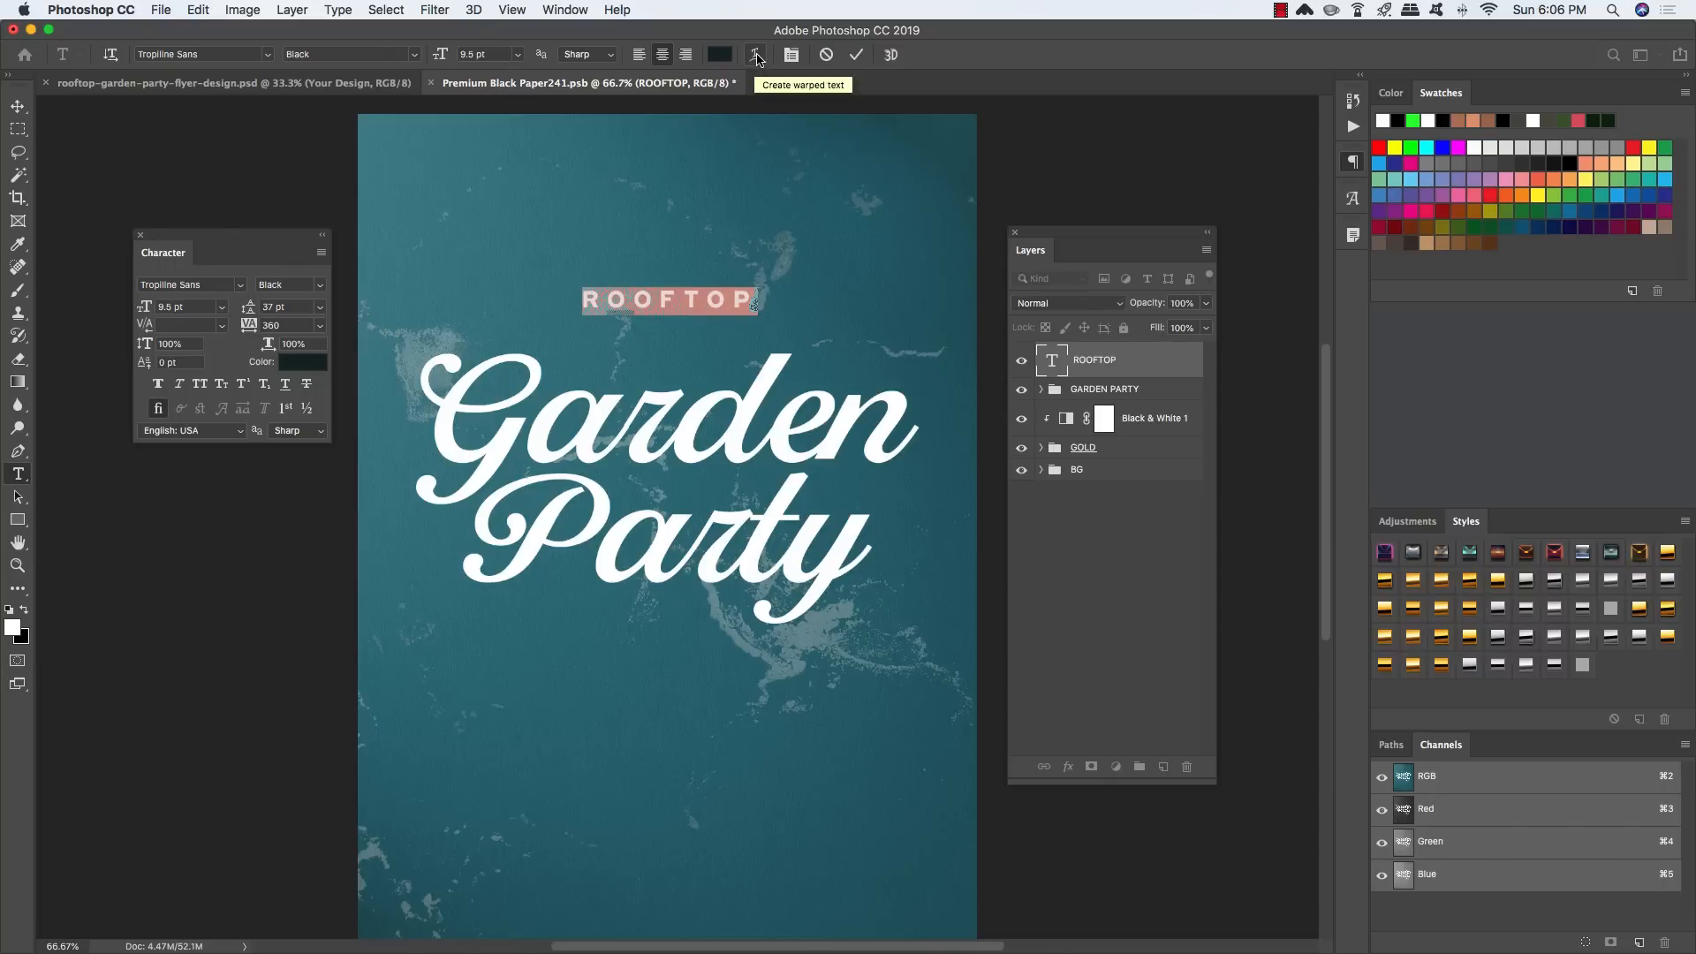
click(757, 57)
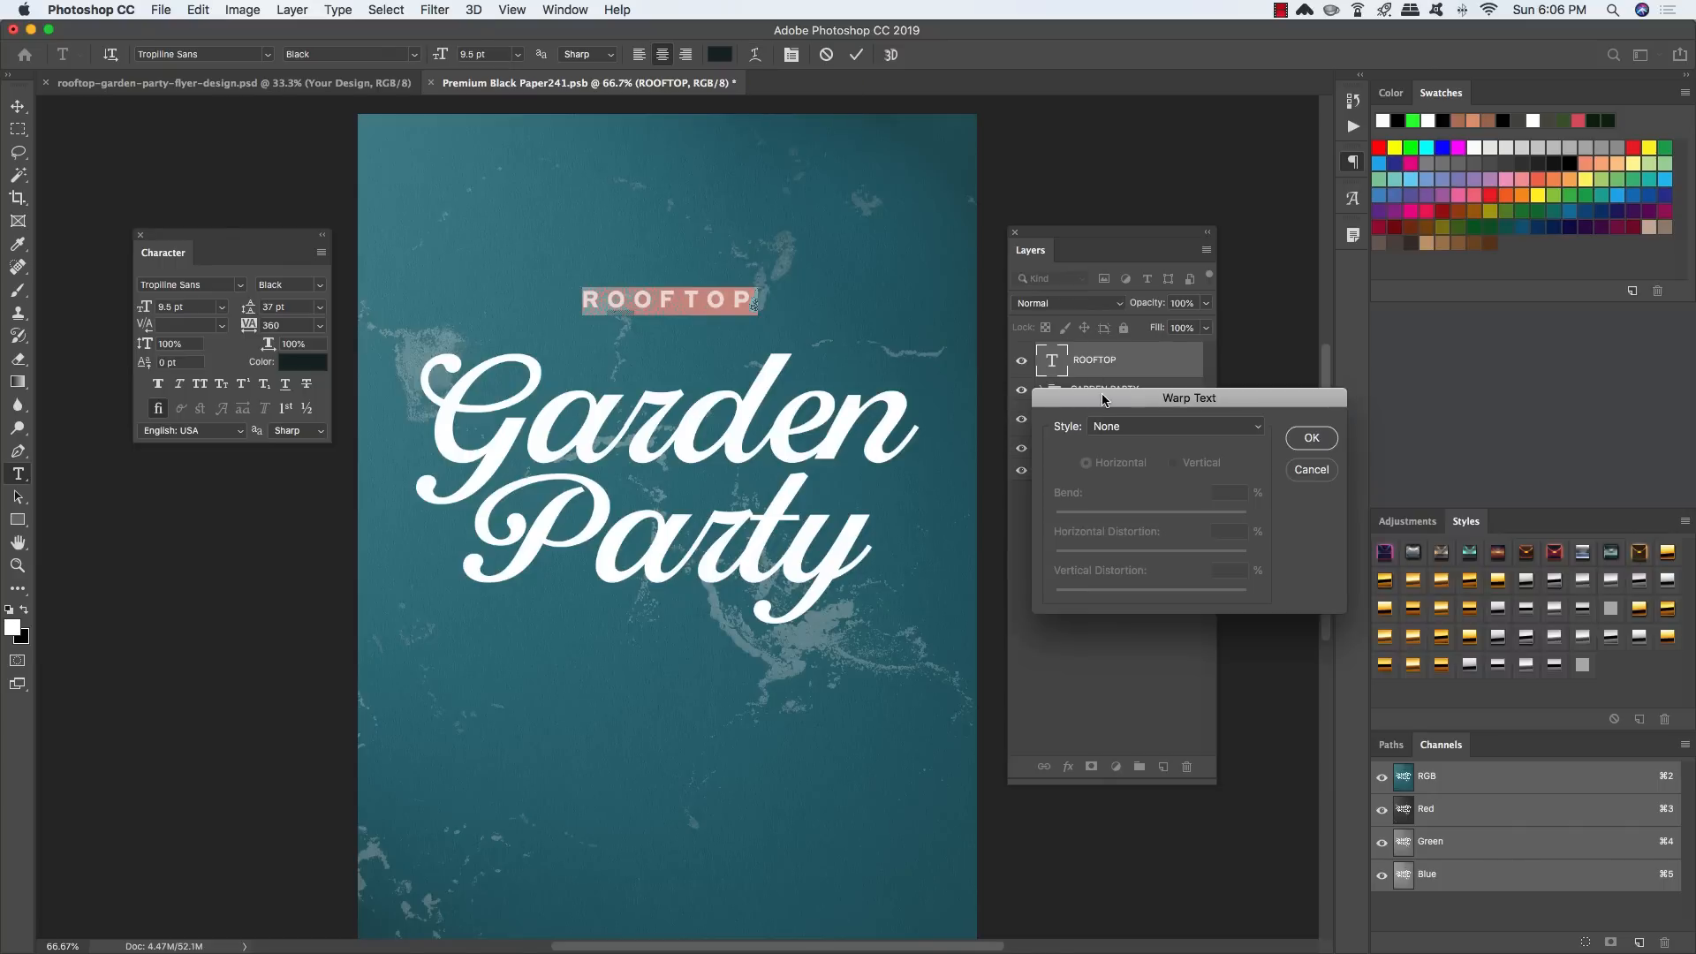
drag(1103, 401, 598, 374)
click(638, 401)
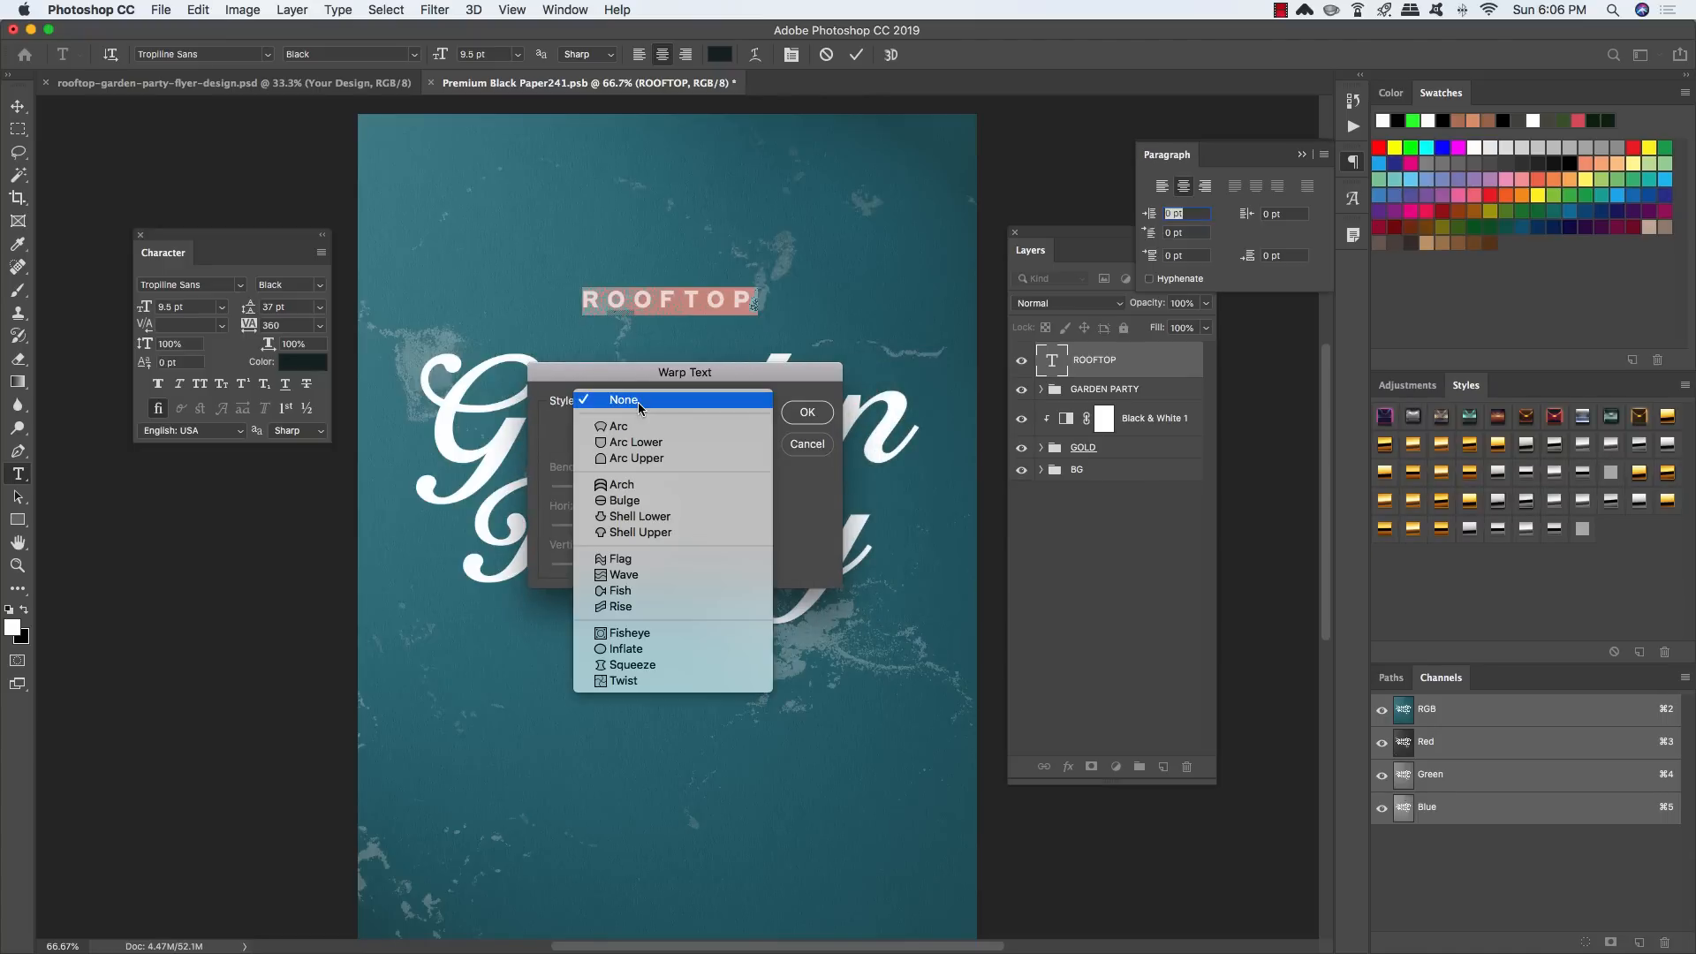
click(621, 425)
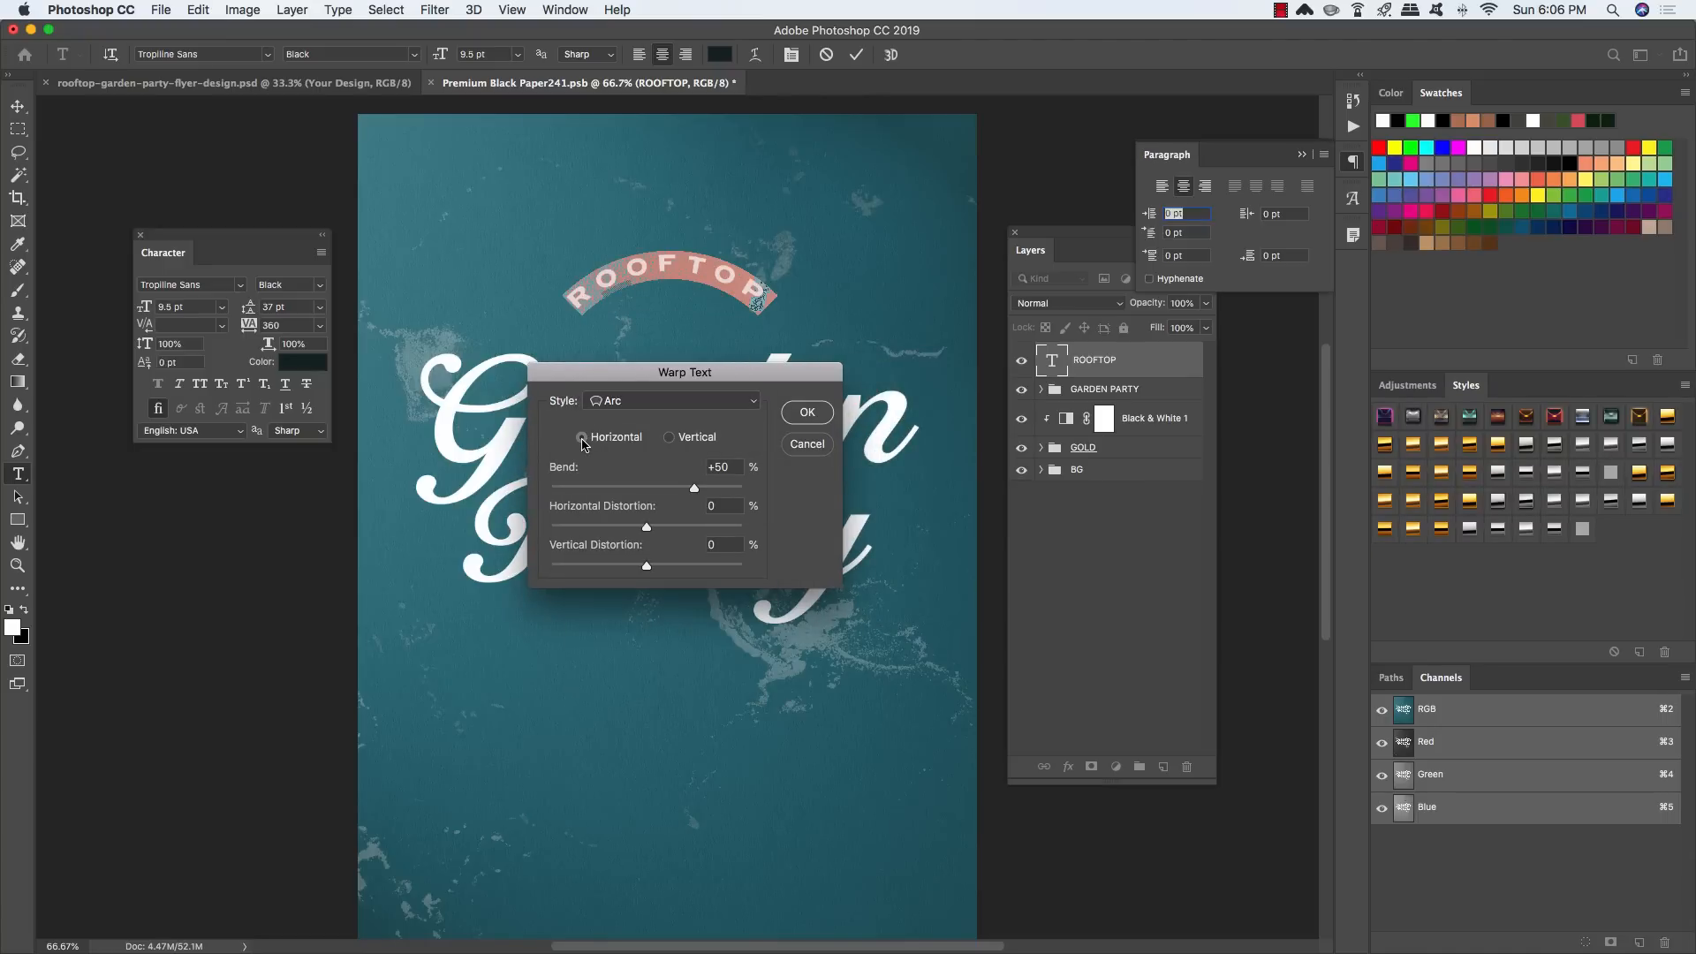
click(583, 438)
click(730, 468)
text(26)
key(Return)
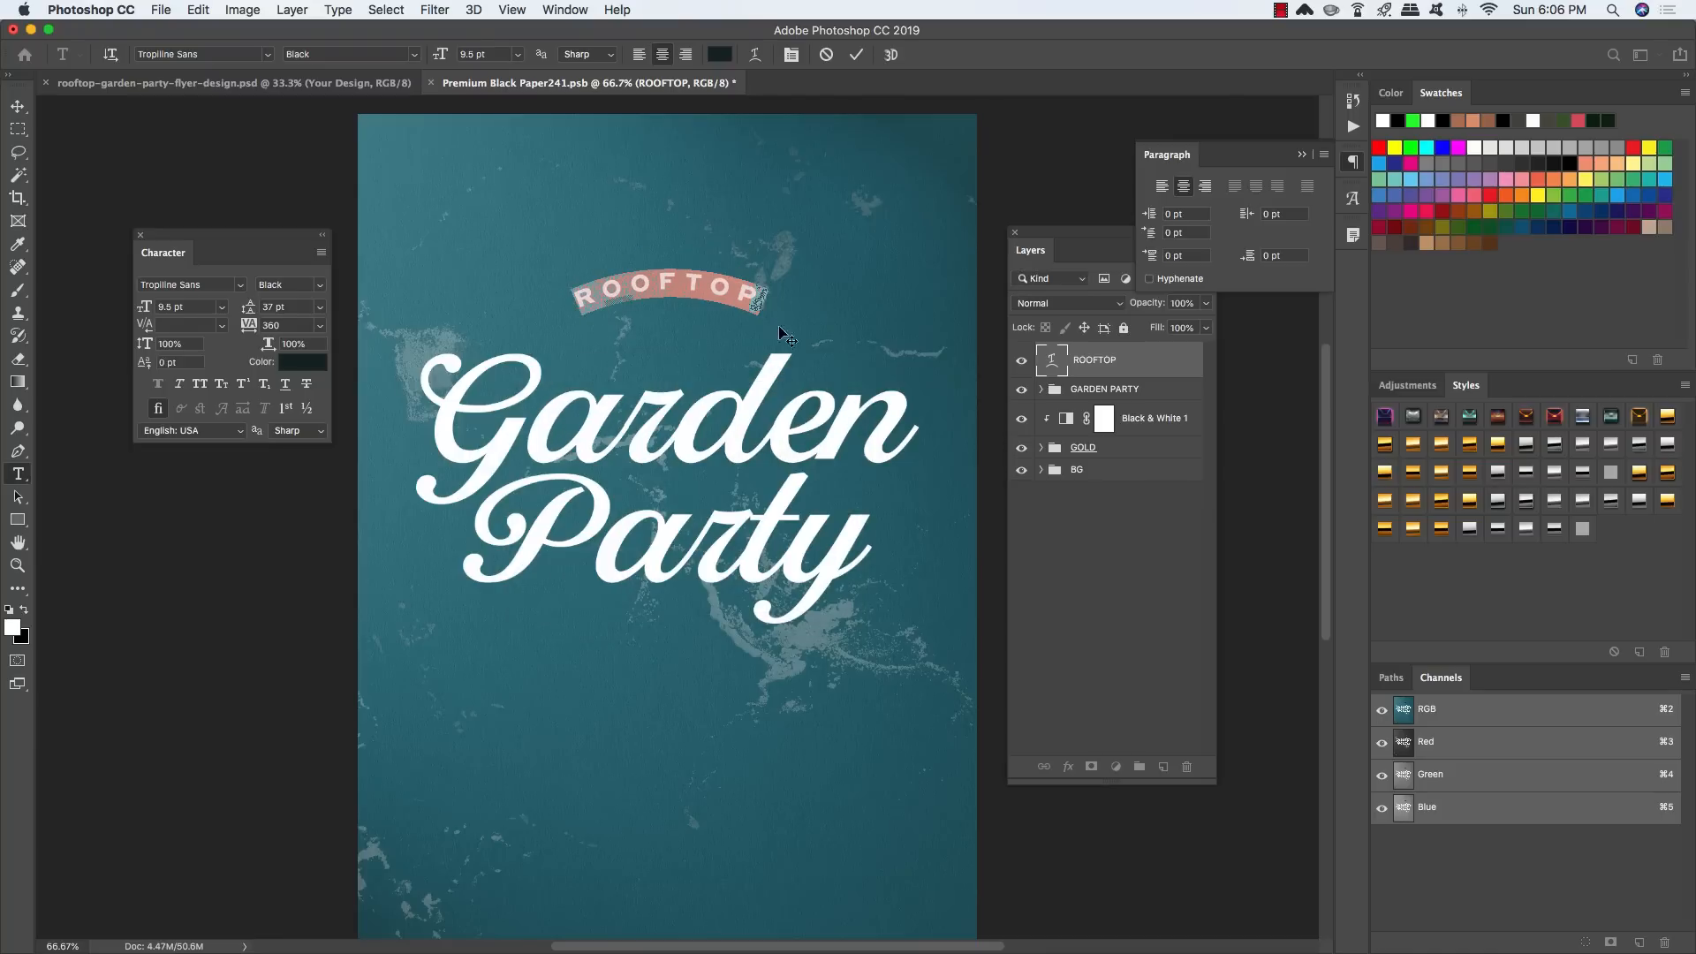
click(18, 106)
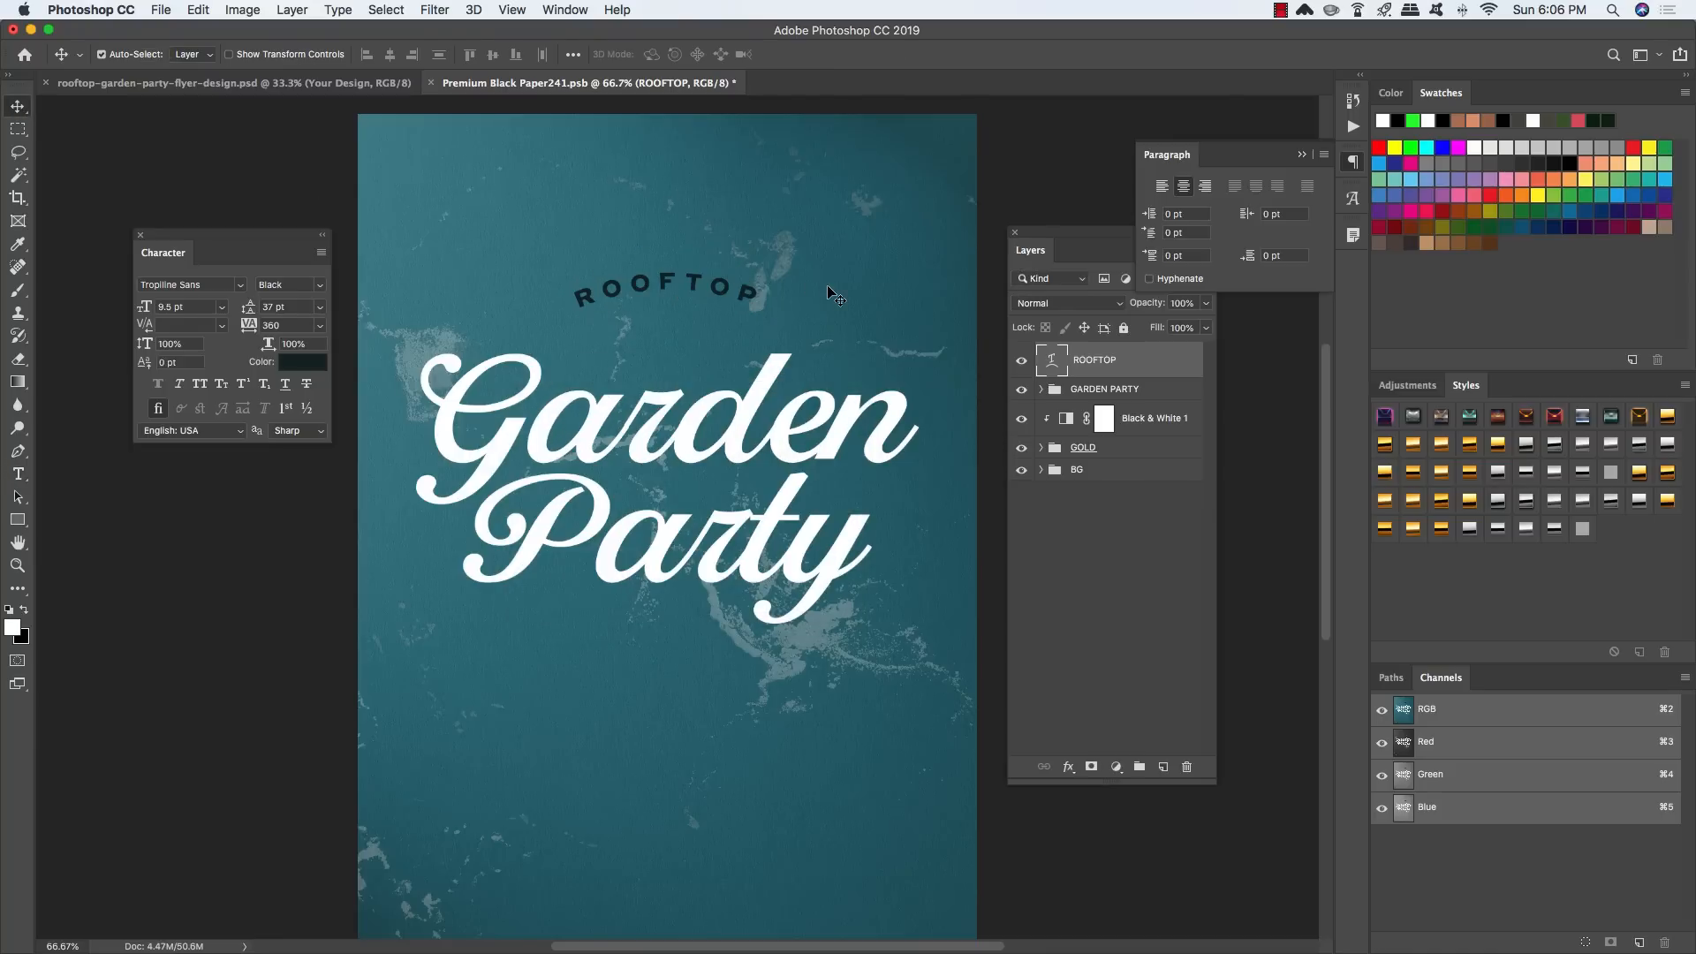
Step: Add a new text layer below Party reading "JOIN US FOR THE ANNUAL", "BOTANICAL GARDEN" and "ROOFTOP PARTY" on three lines
click(1163, 765)
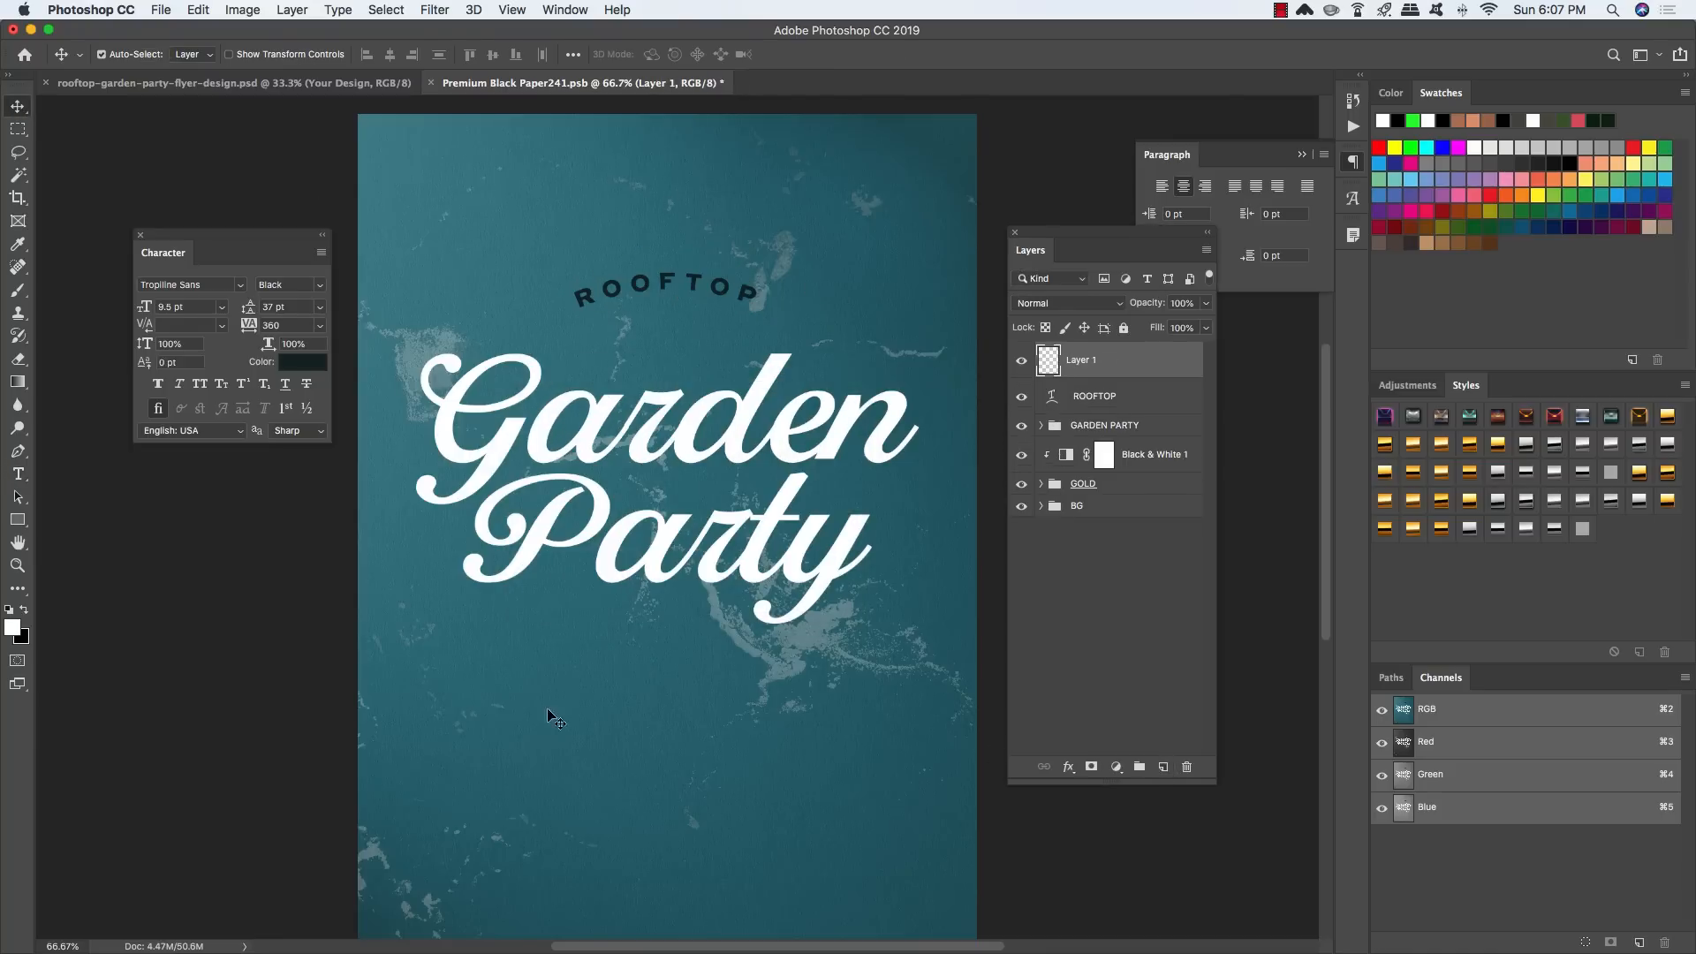
key(t)
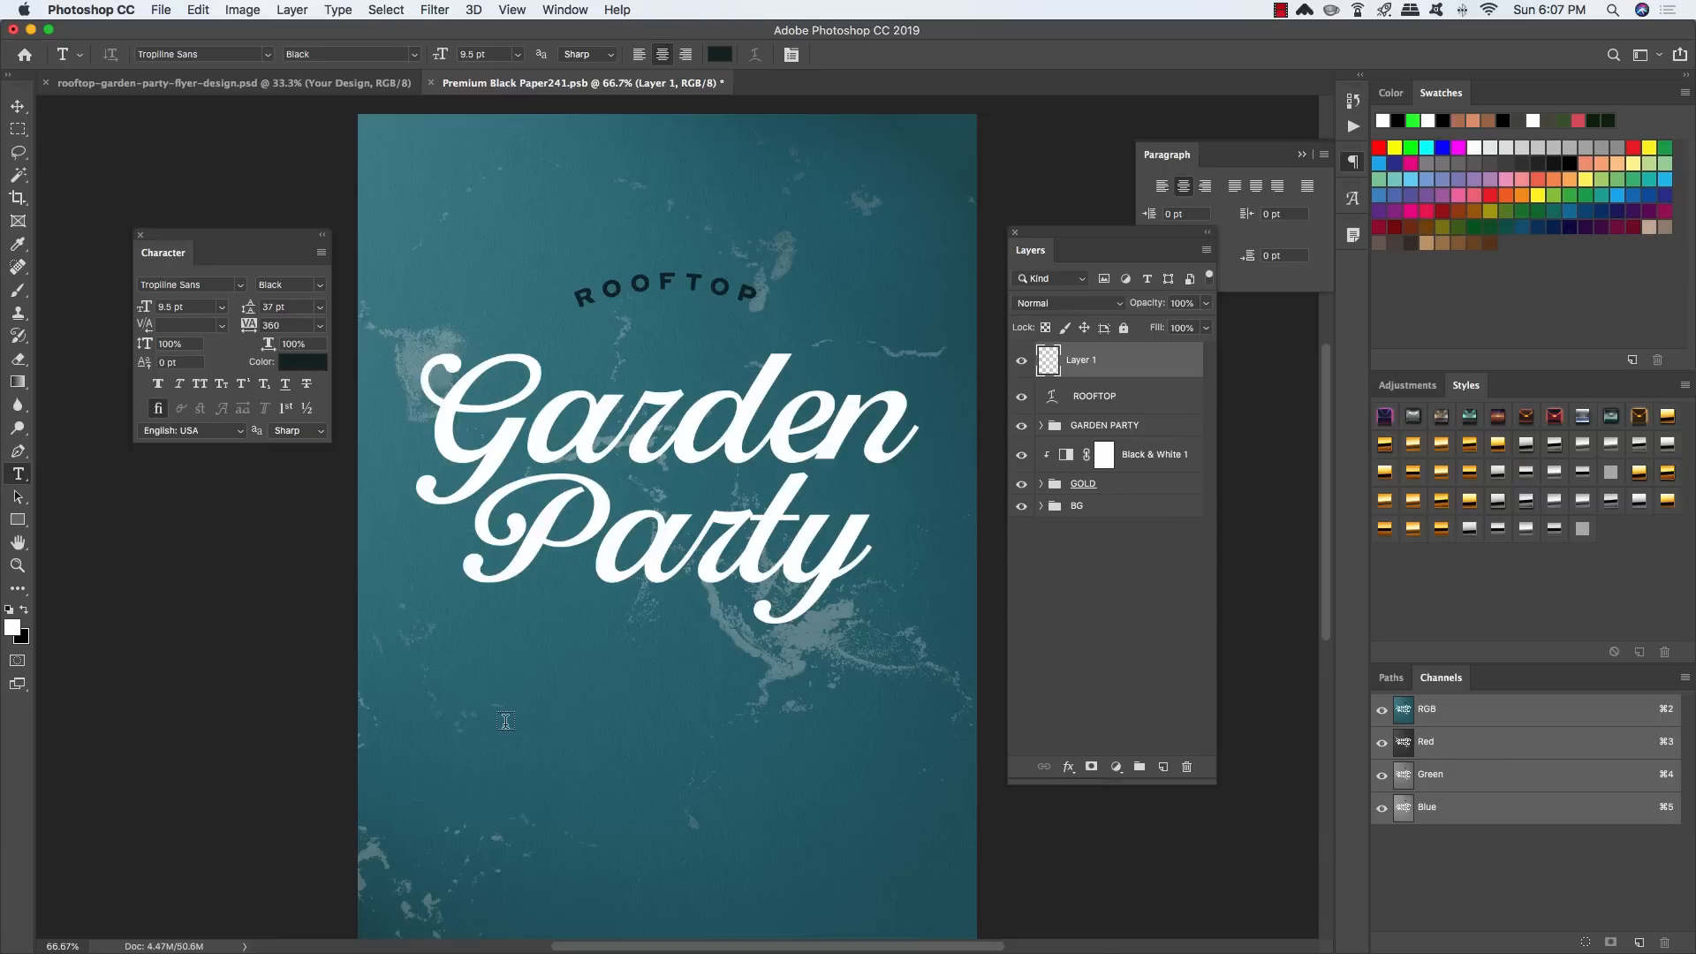
click(501, 721)
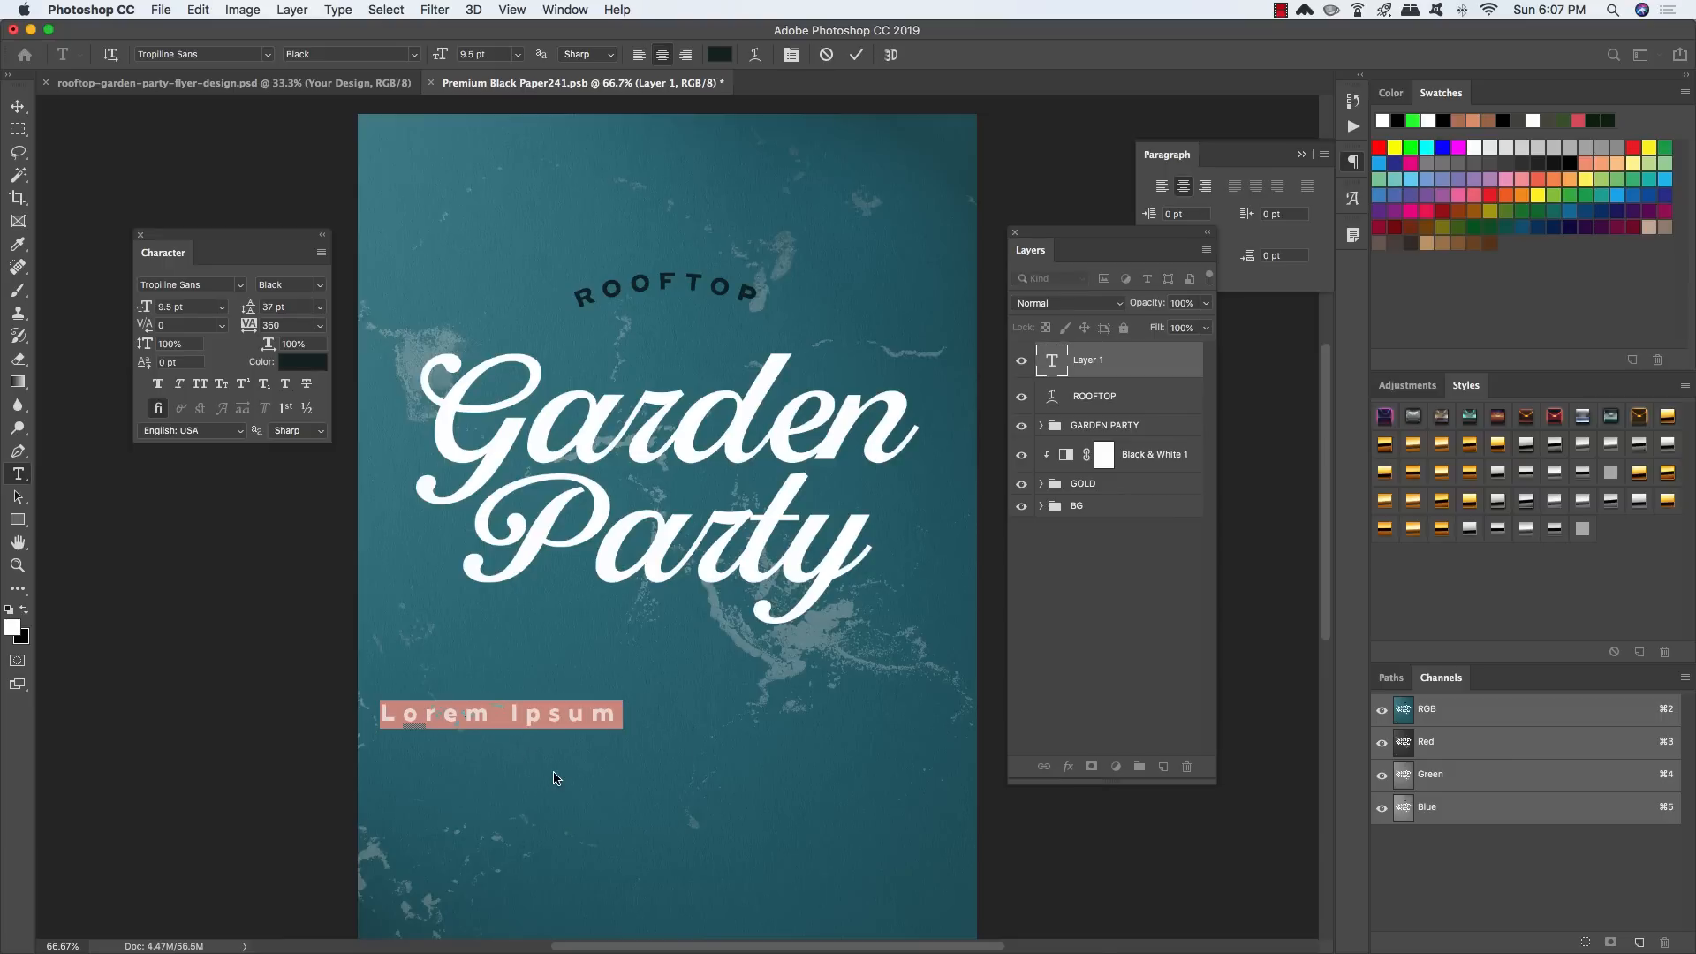
text(JOIN US)
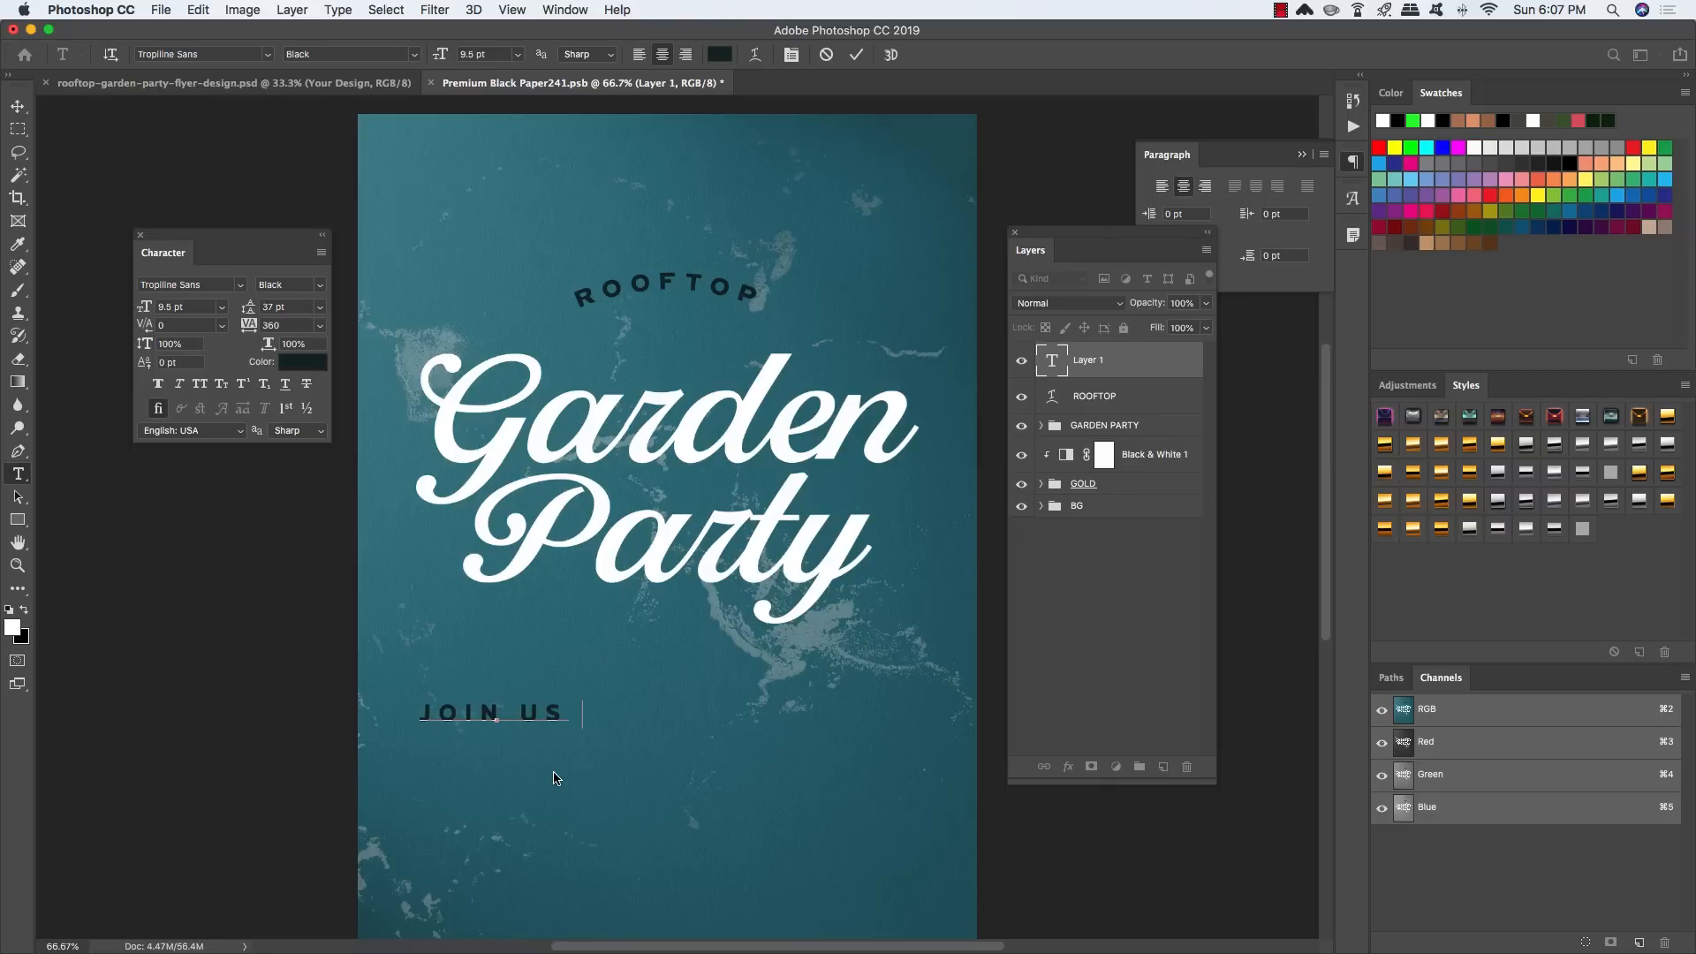
text( FOR THE ANNUAL)
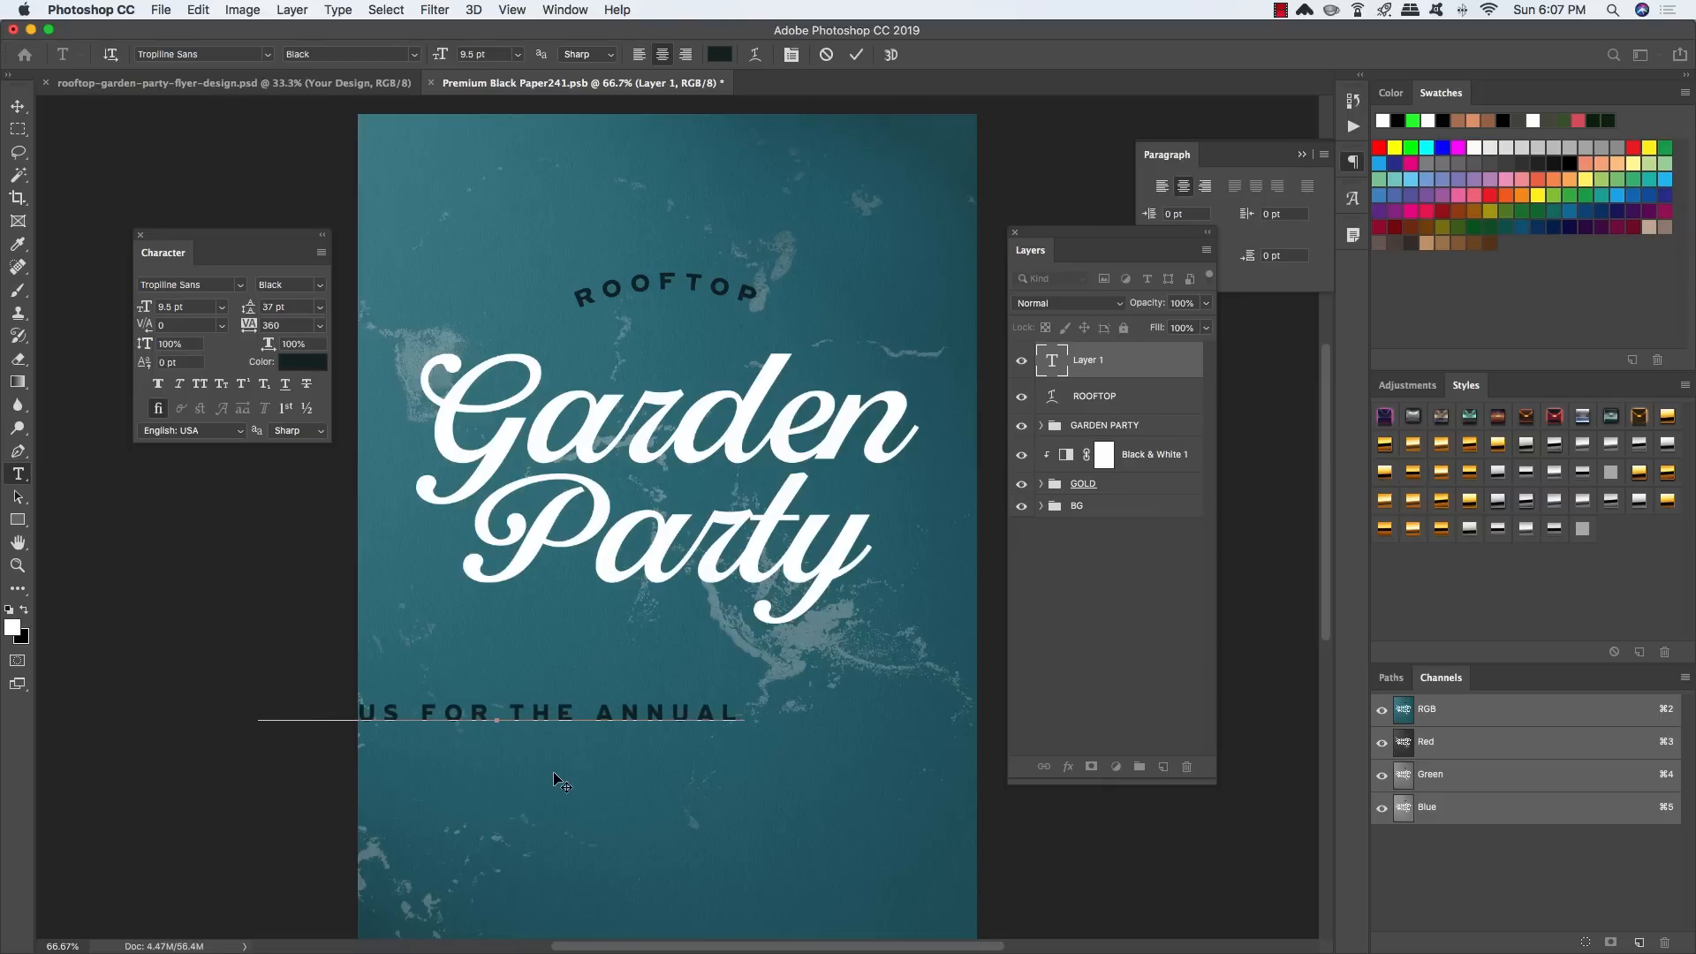
key(Return)
text(BOTANICAL)
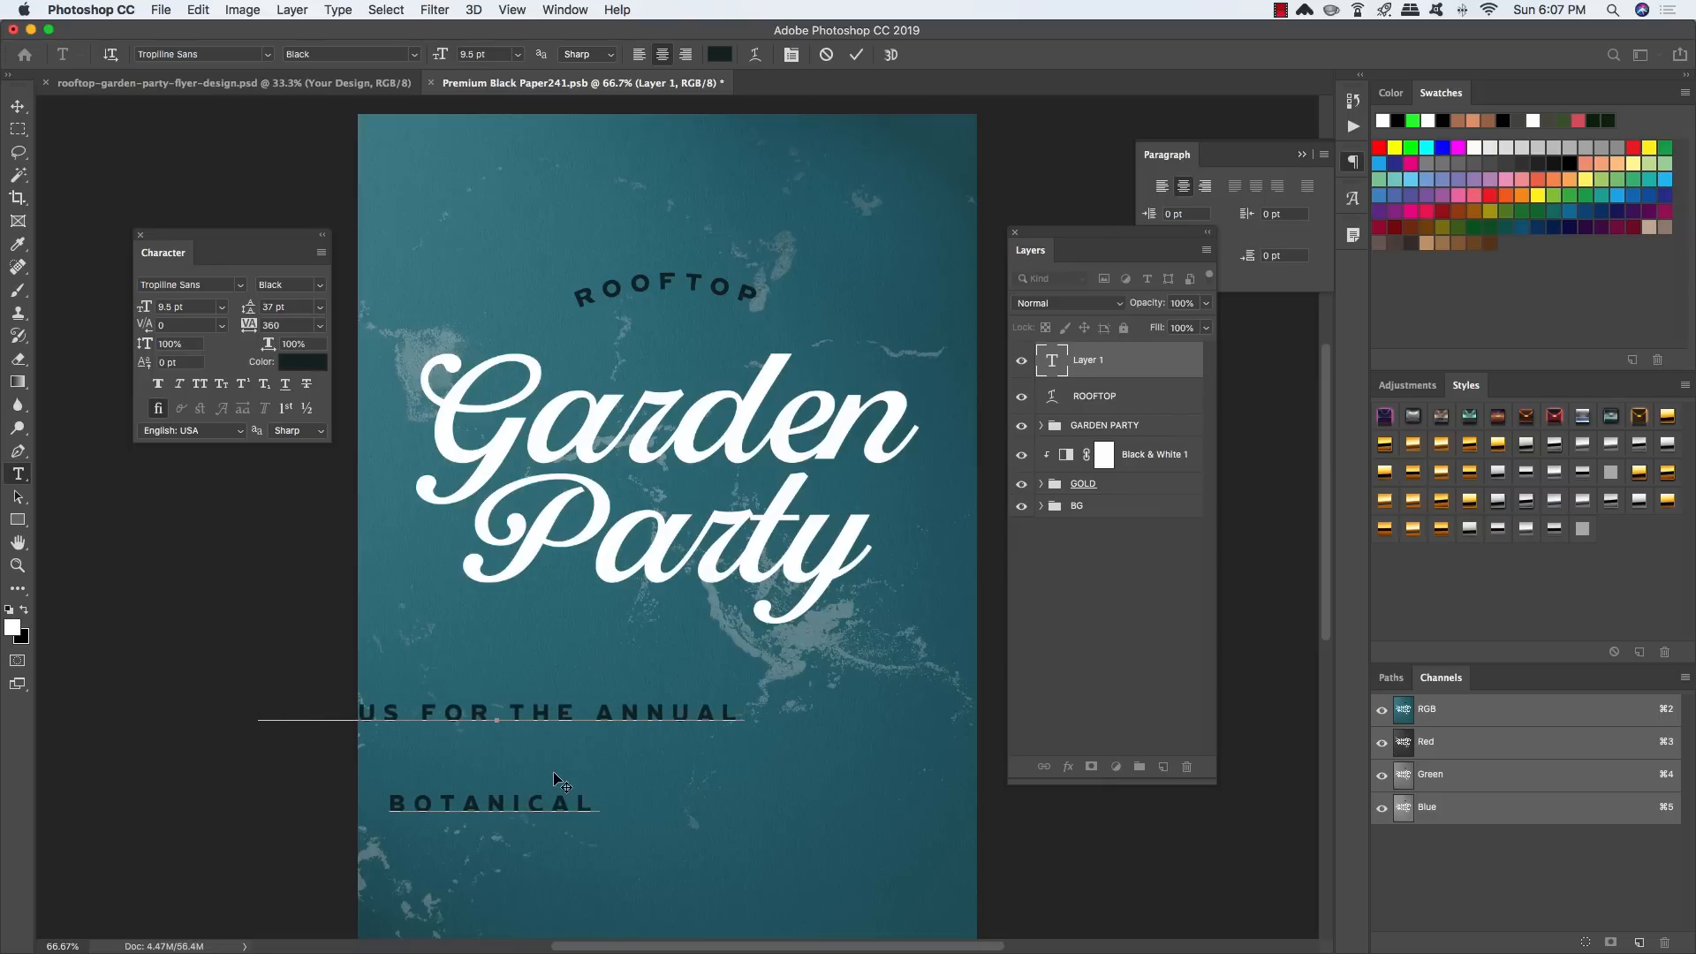
text( GARDE)
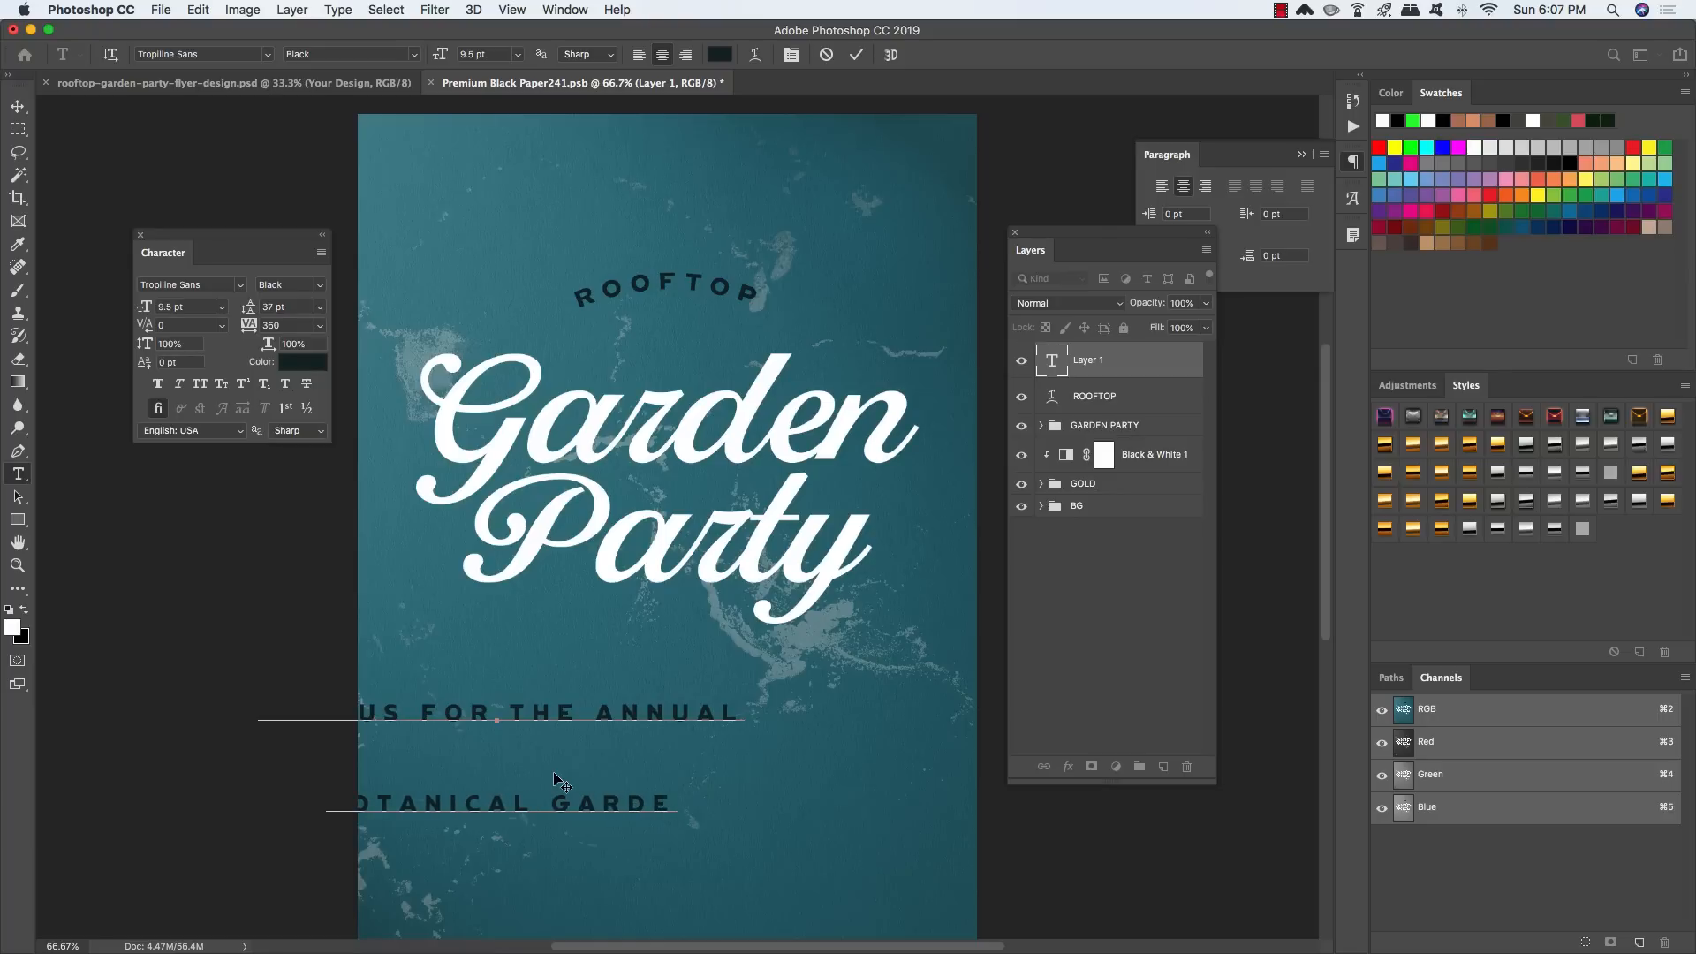
text(N)
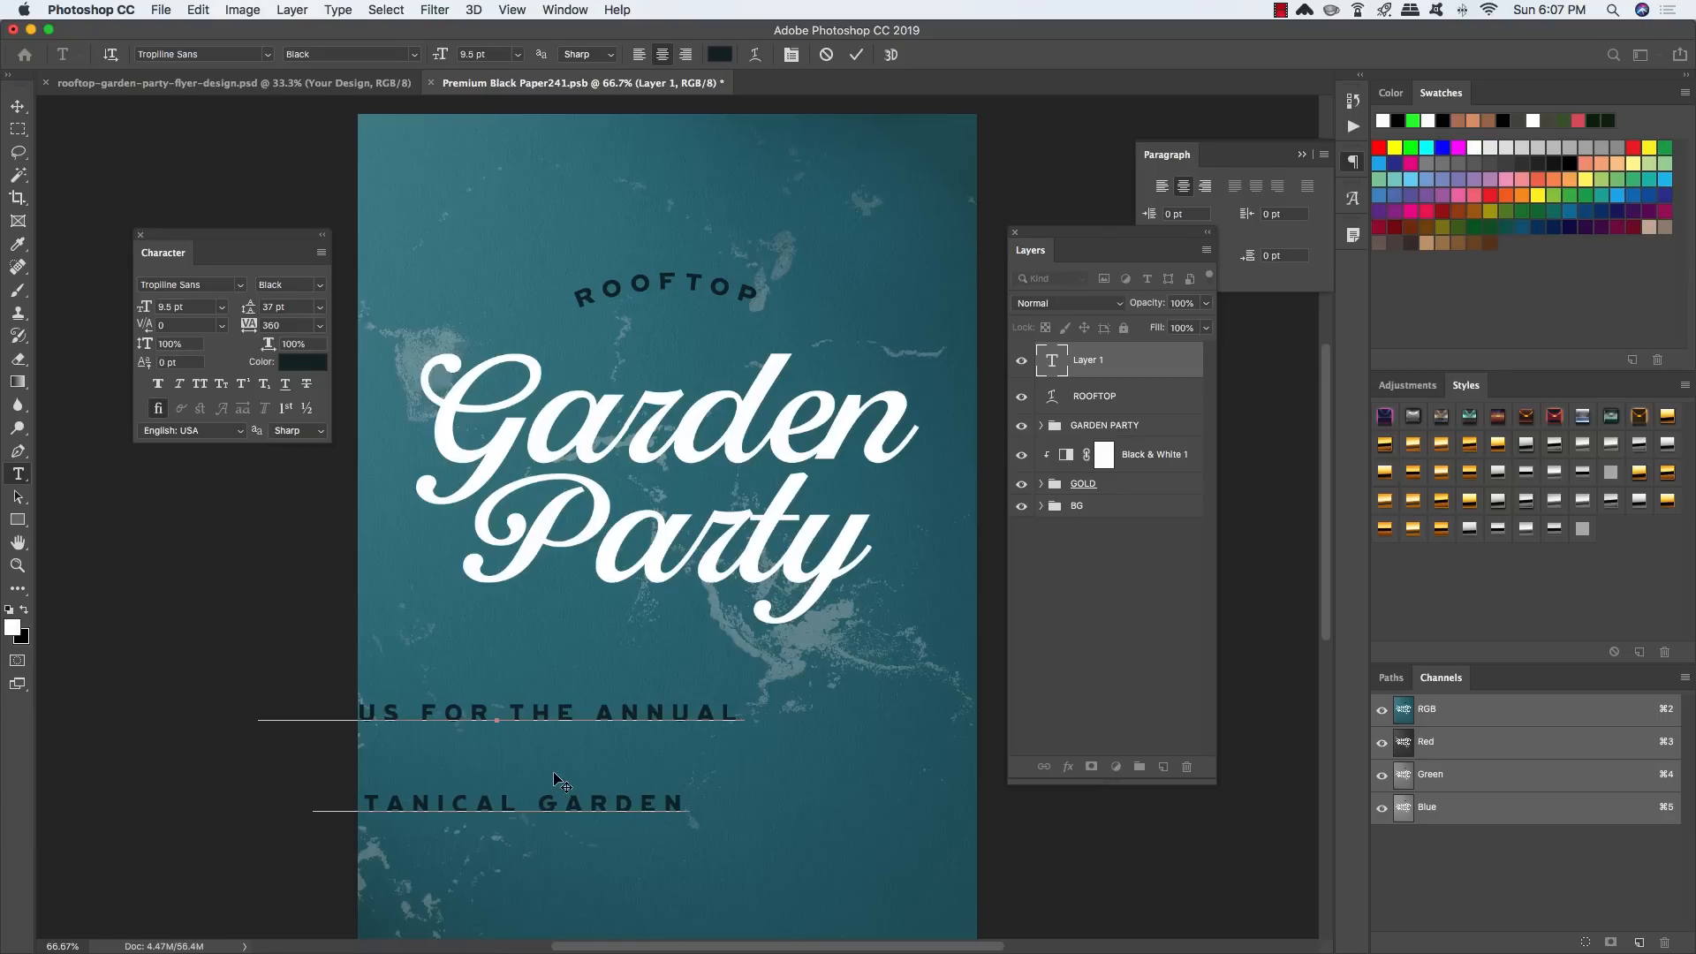
key(Return)
text(ROOFTOP PARTY)
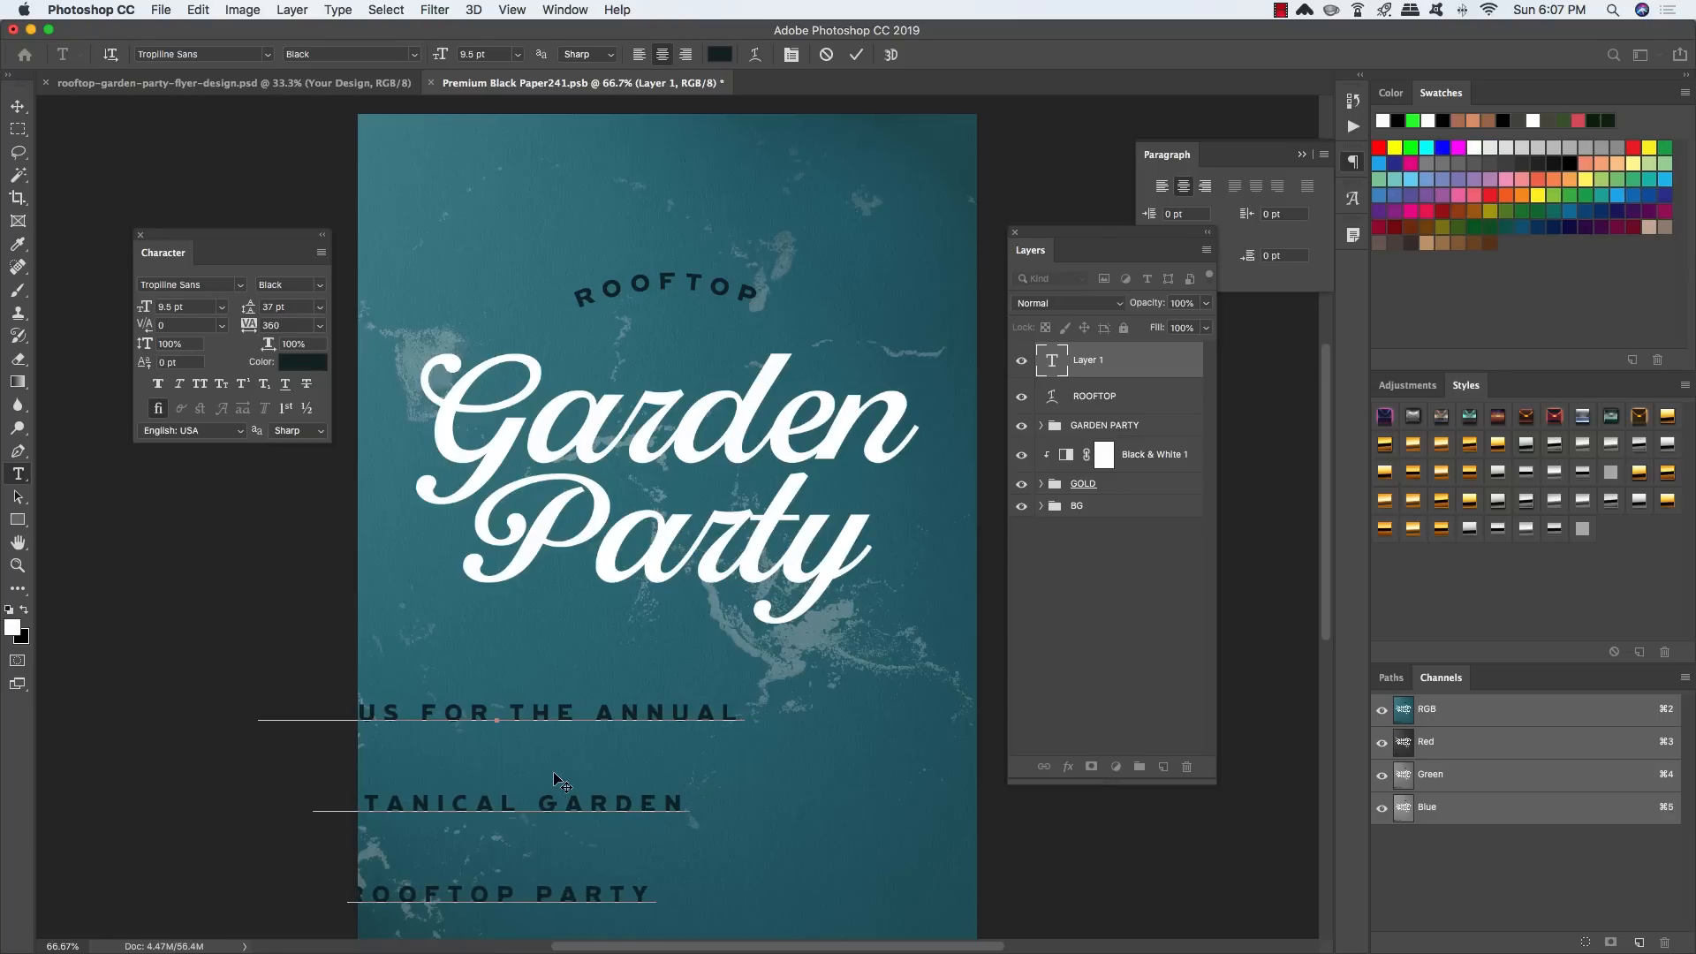
Step: Move the three-line invitation text onto the page, roughly centred beneath the Garden Party title
scroll(23, 177, down, 1)
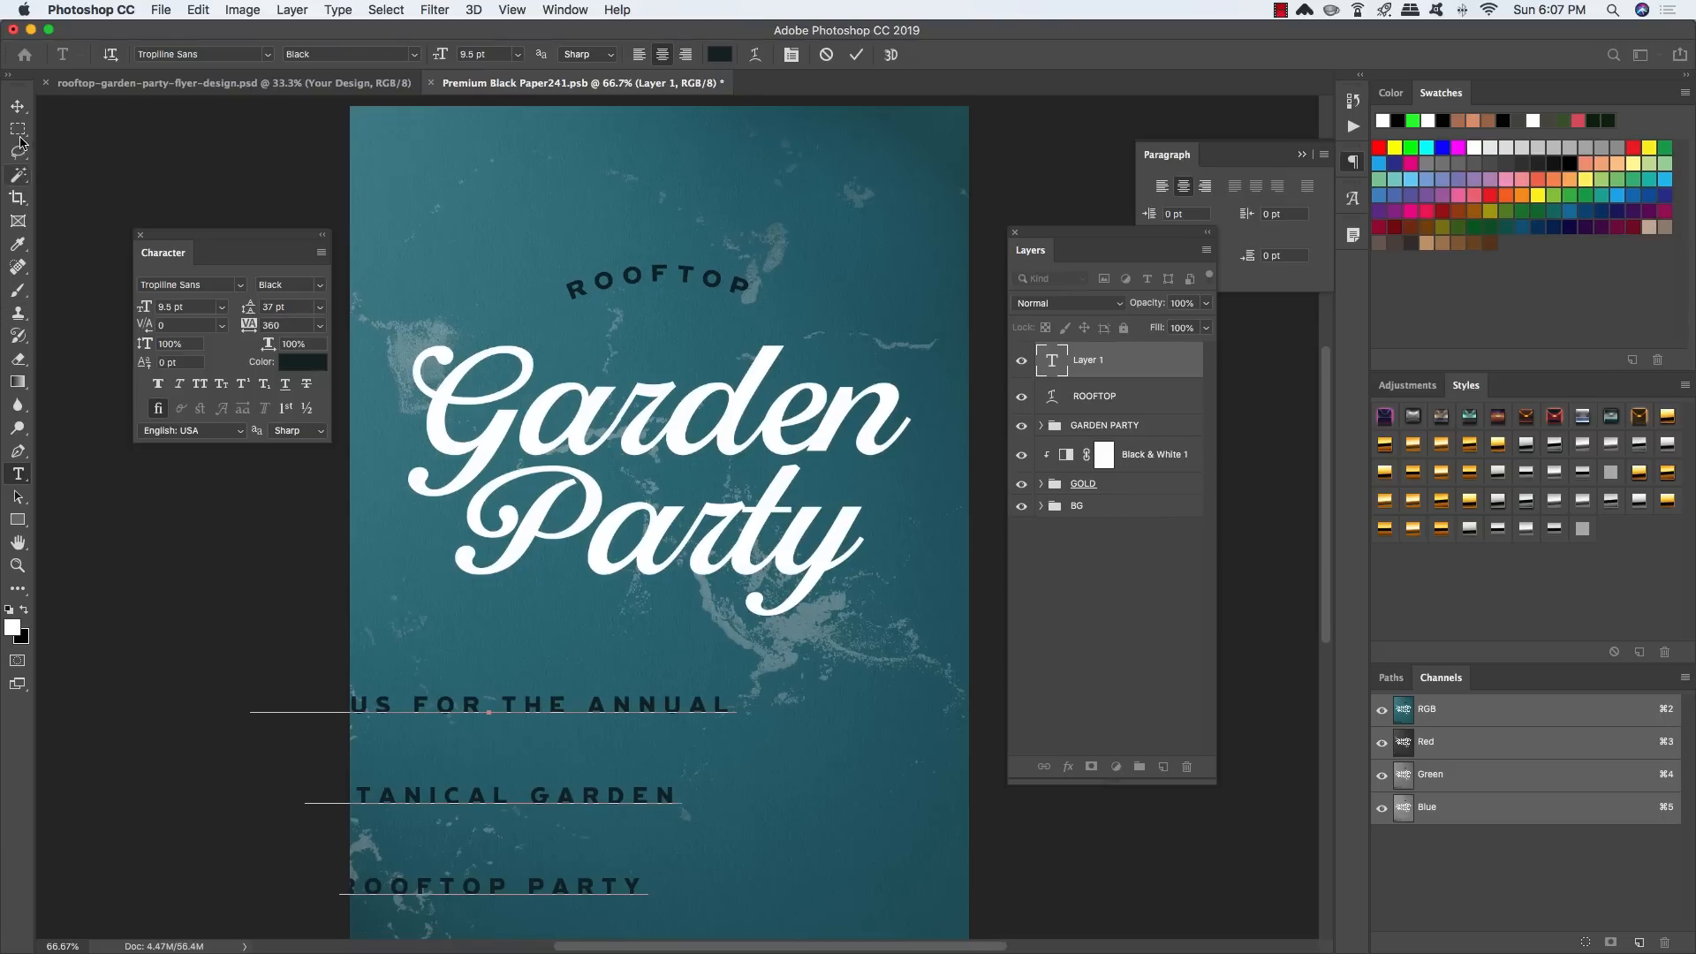
click(17, 106)
drag(571, 705, 714, 696)
Step: Set the font size of all three invitation lines to 5.5 pt
key(t)
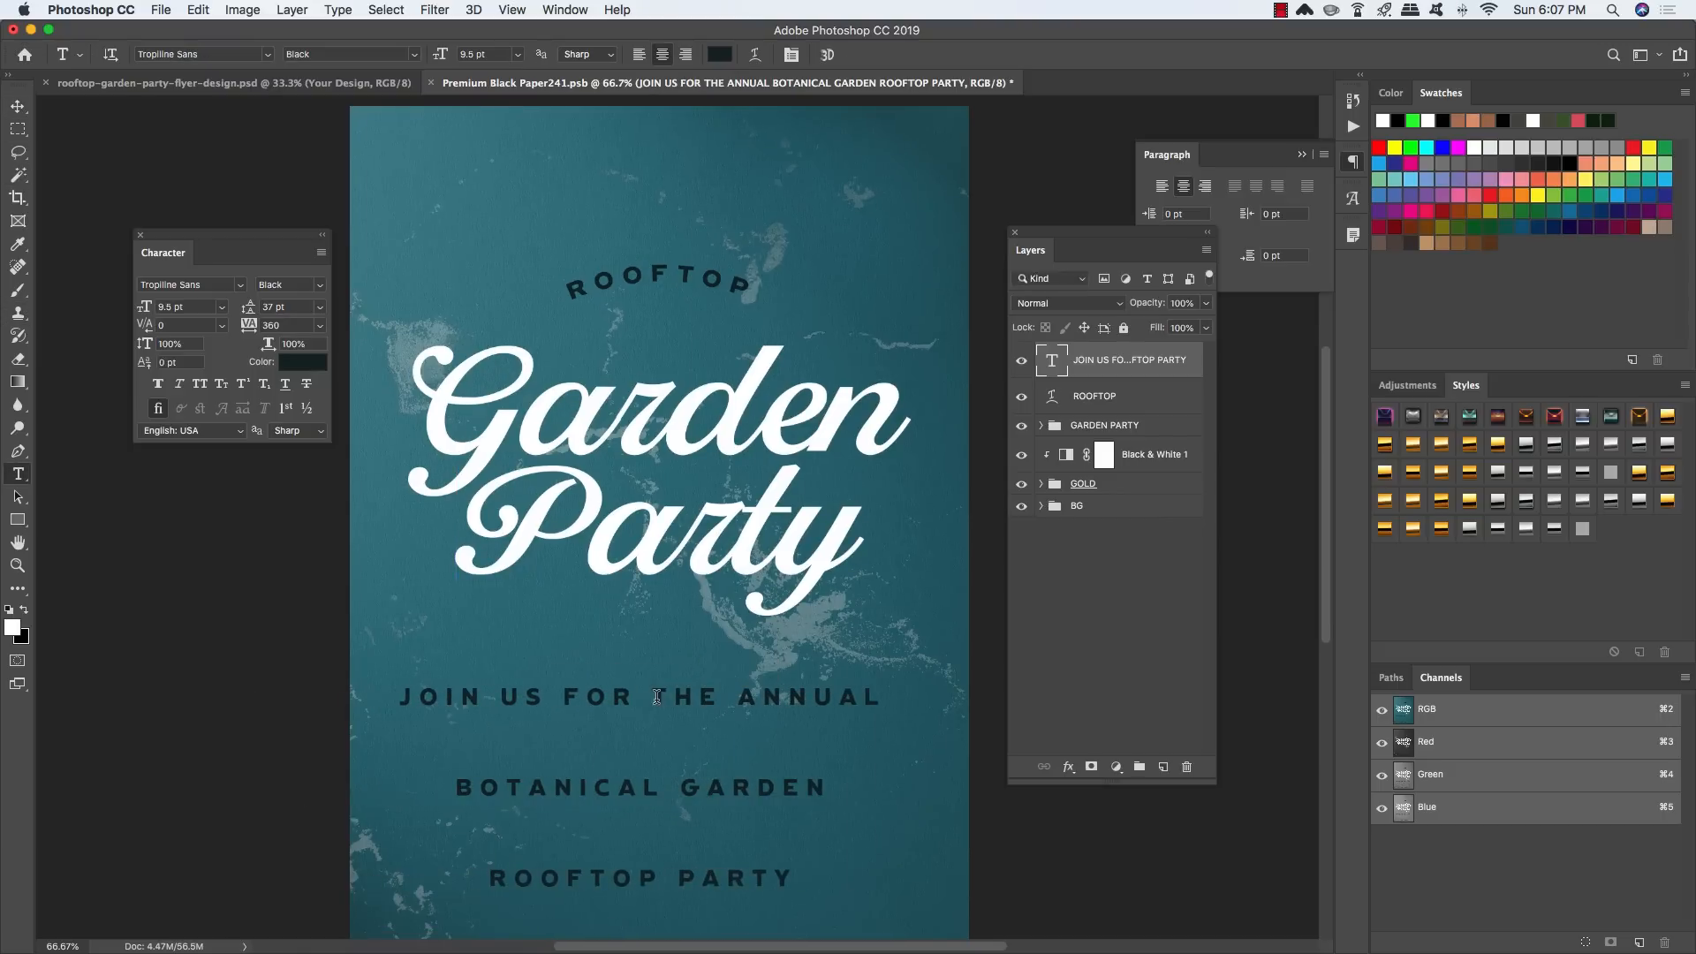
click(656, 696)
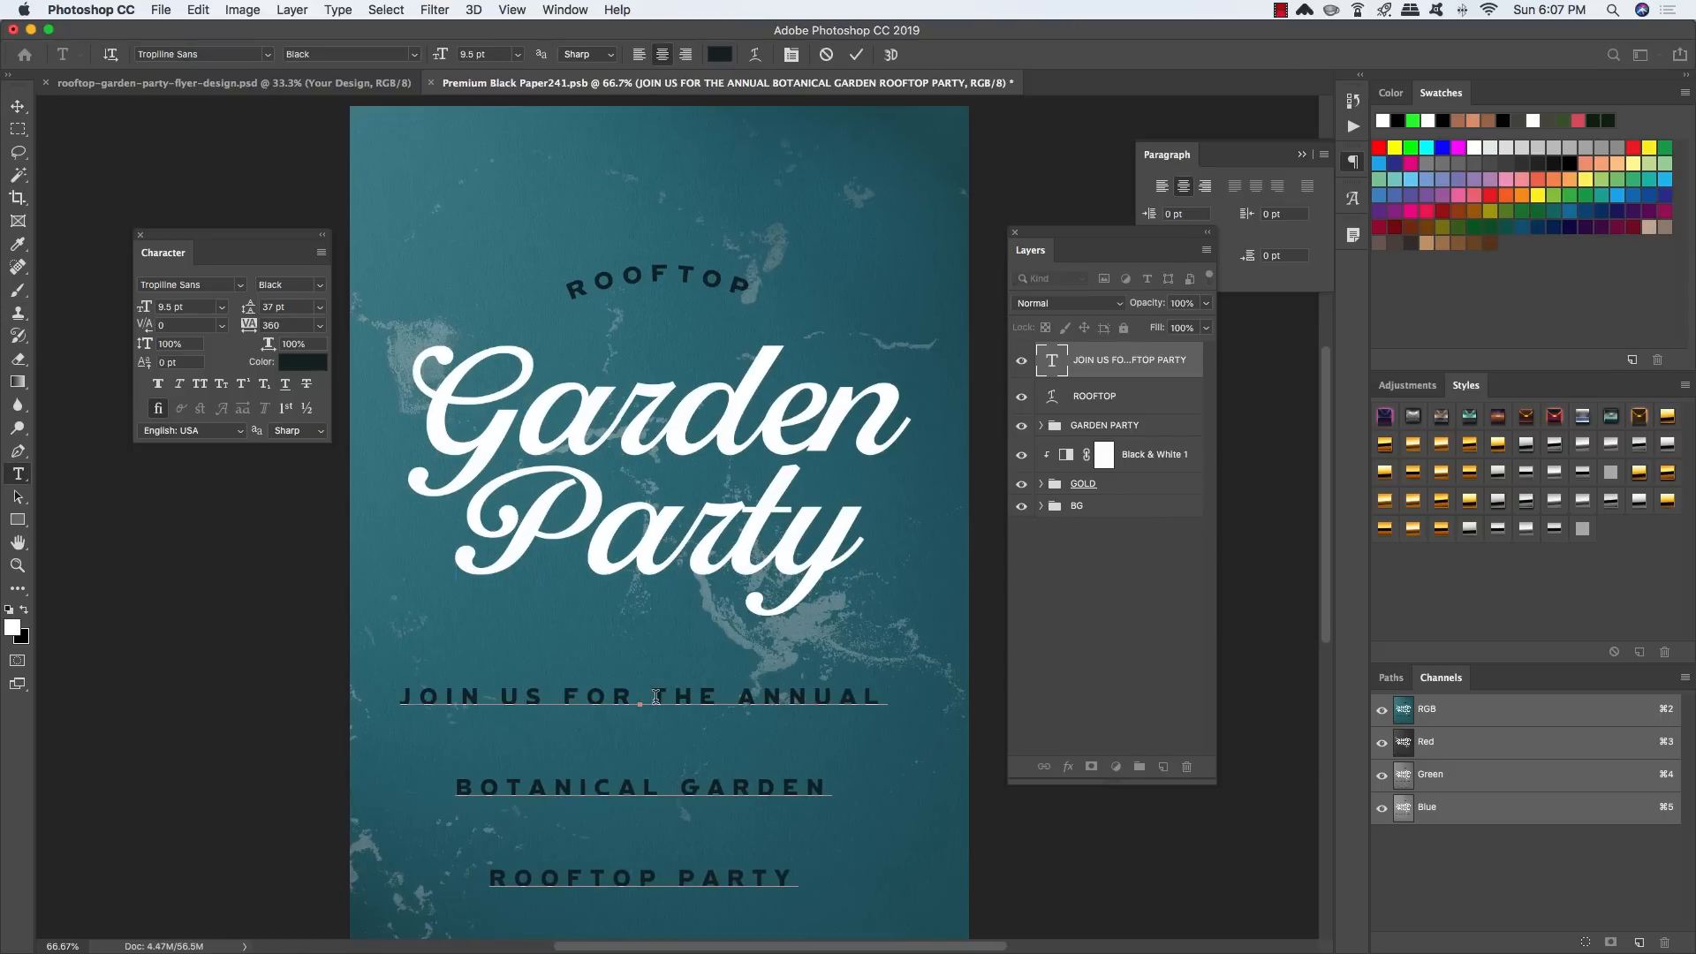
key(super+a)
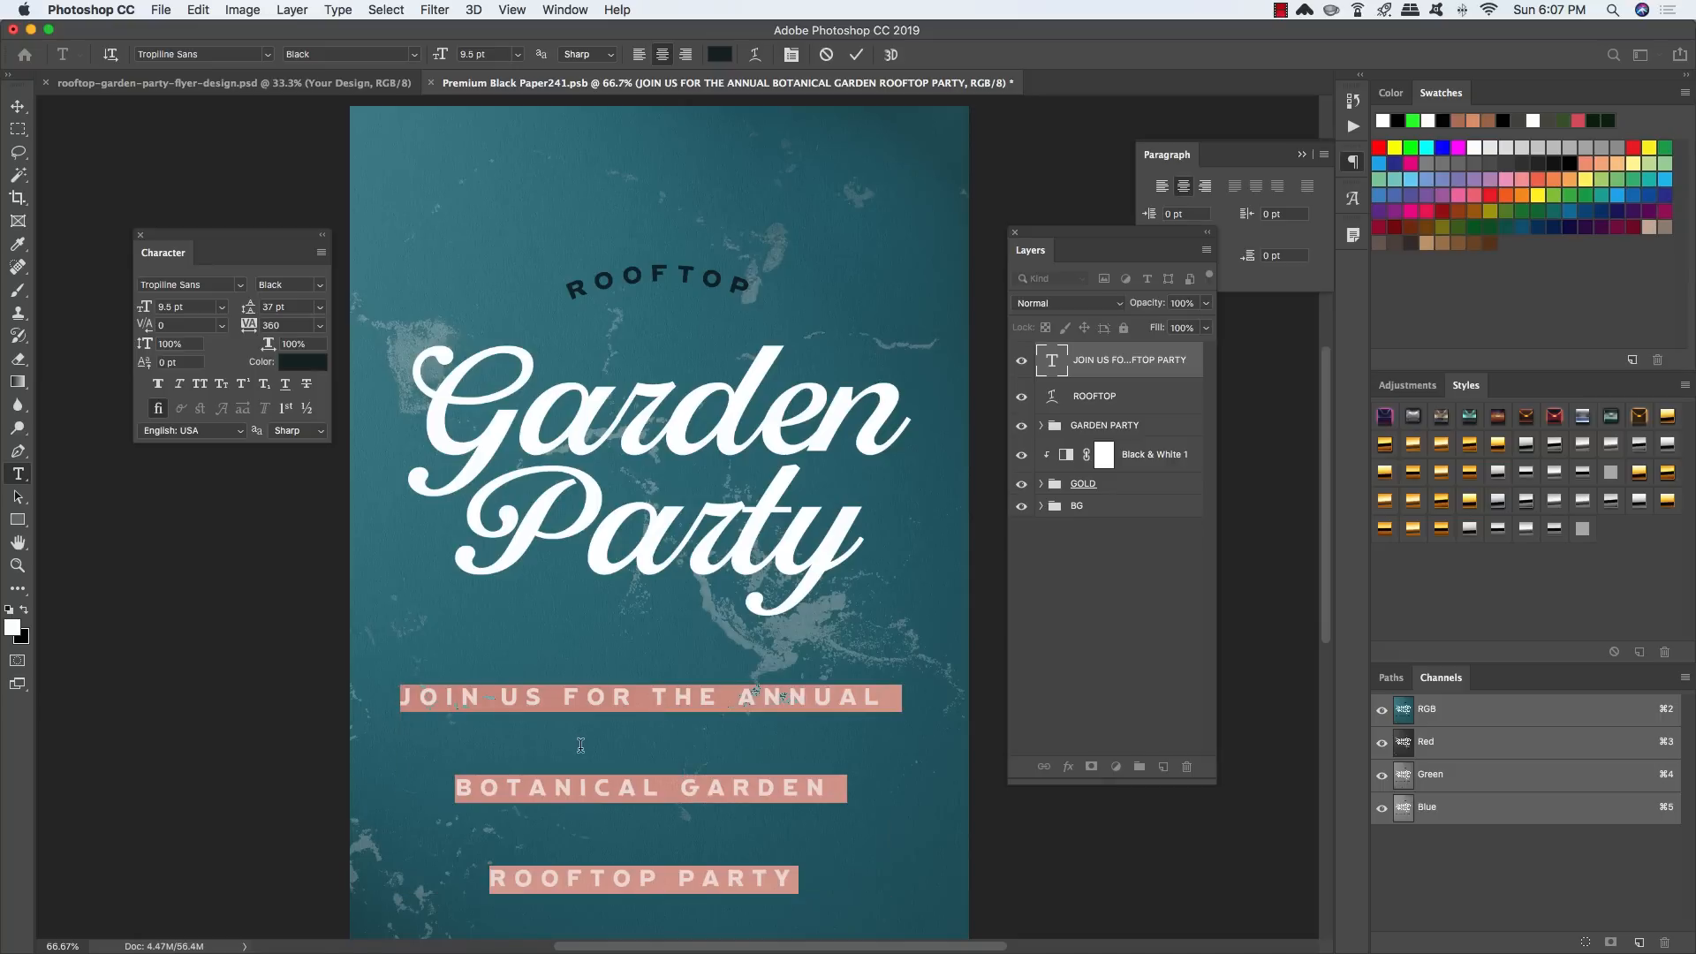
click(159, 305)
text(5.5)
key(Return)
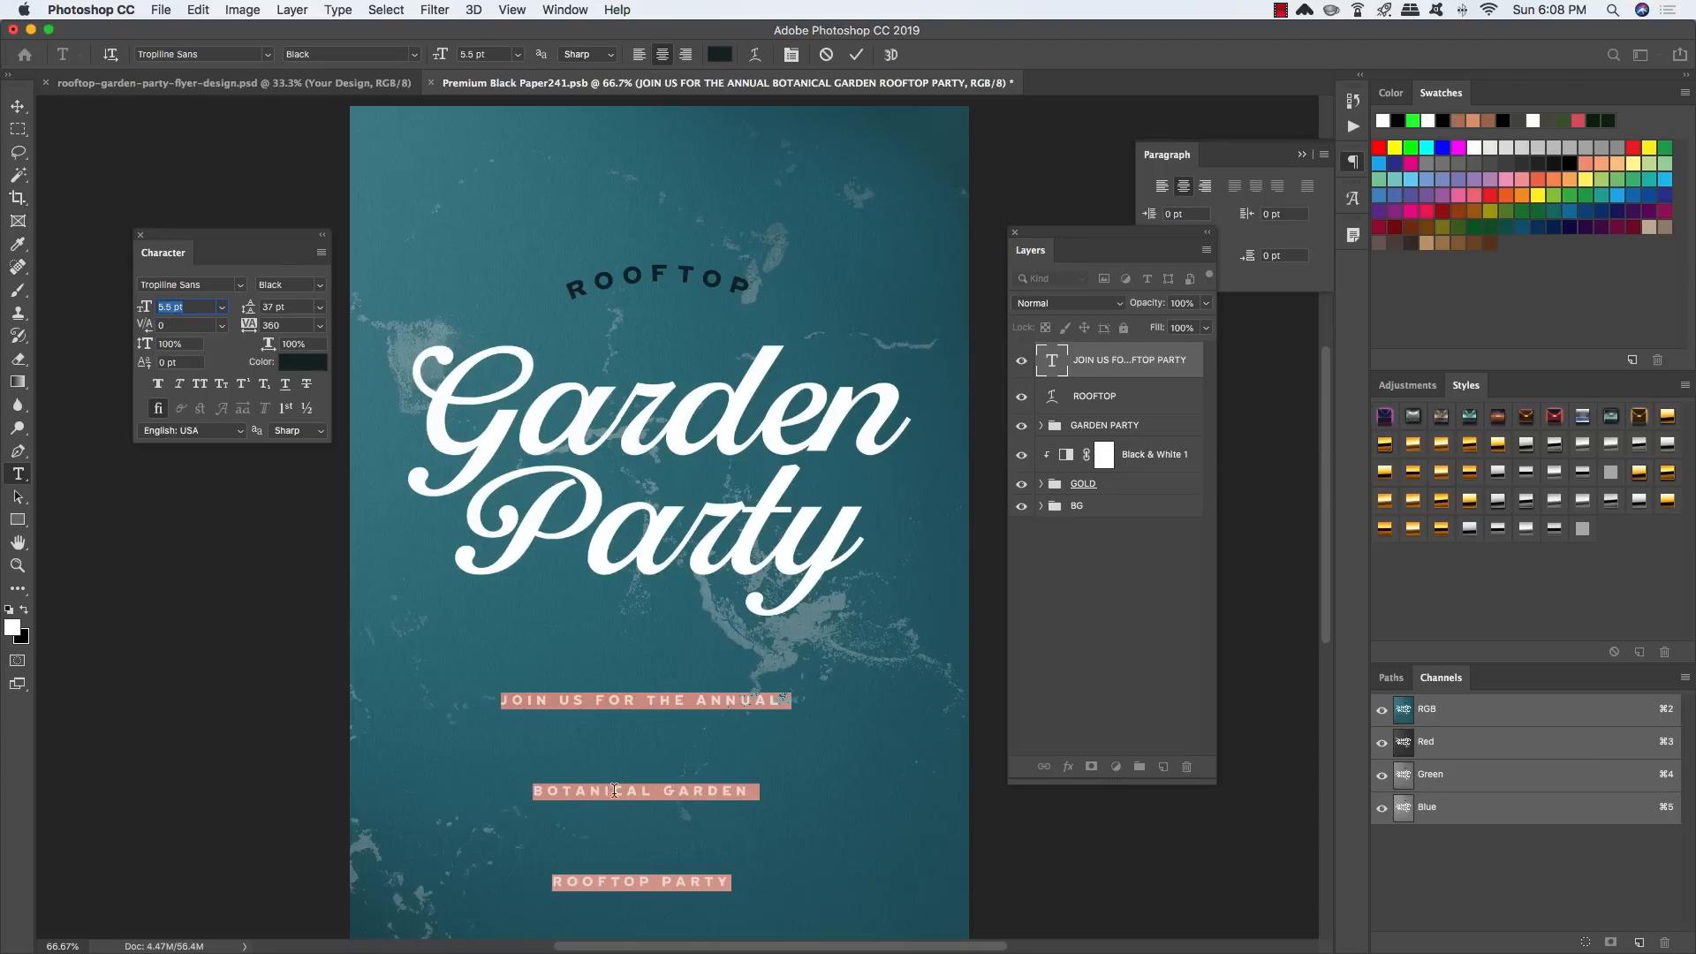
Step: Set the font size of the BOTANICAL GARDEN line to 8.25 pt
click(742, 789)
drag(743, 789, 493, 794)
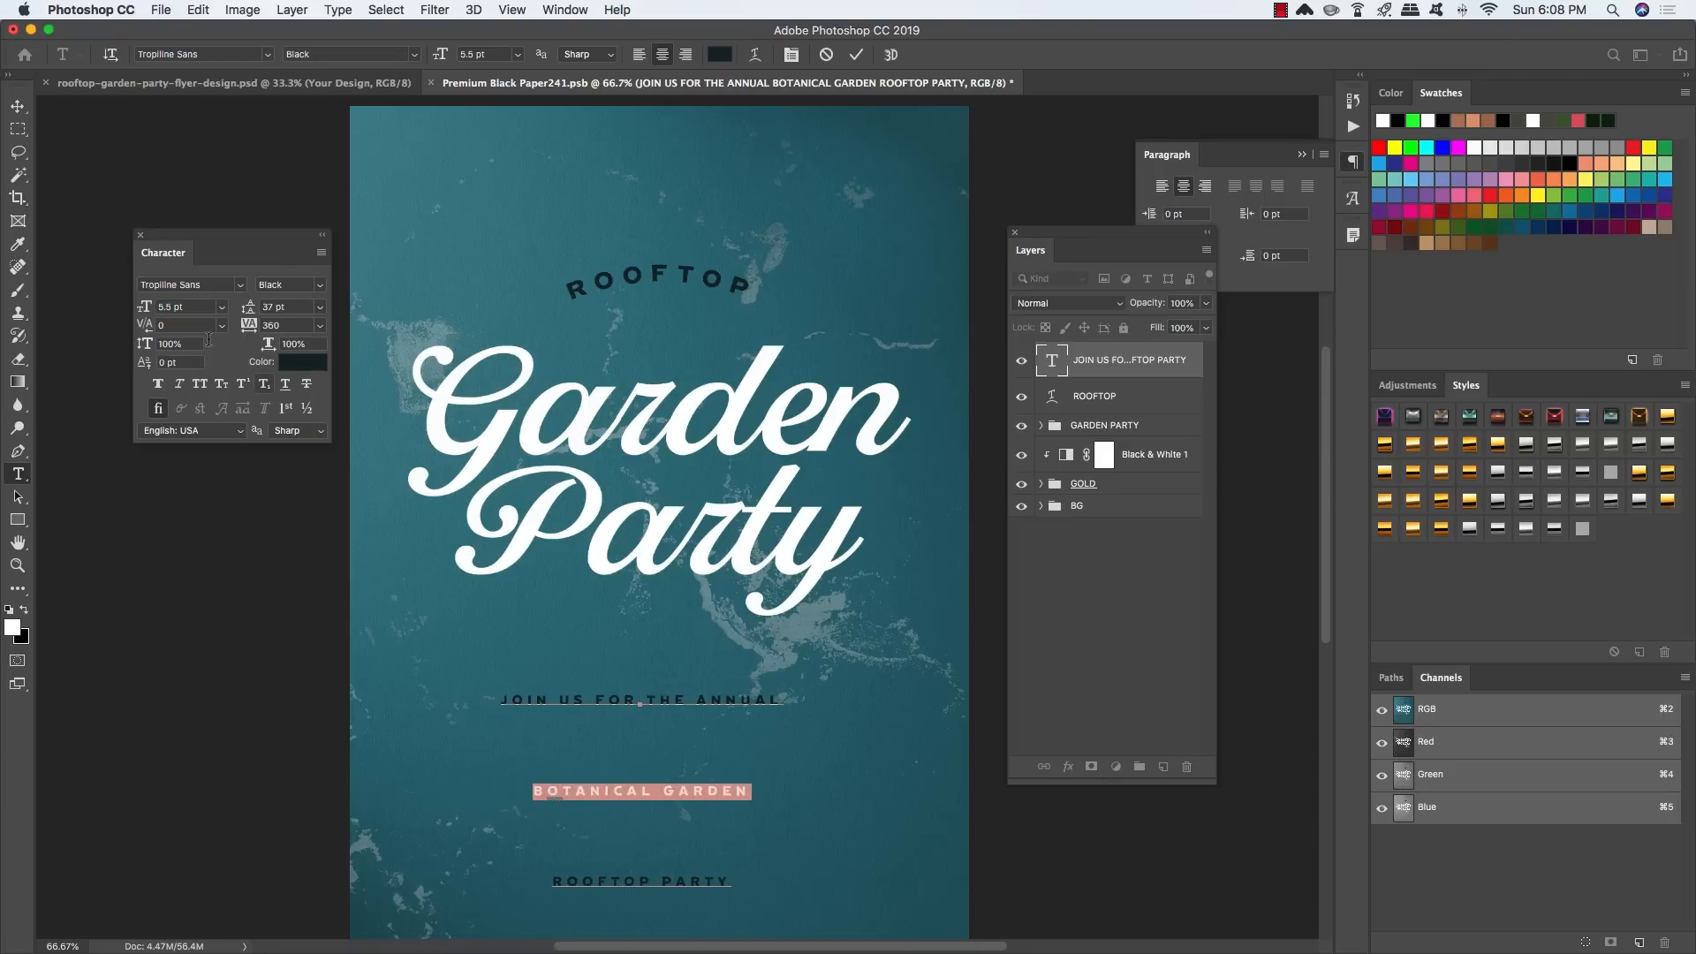
click(164, 307)
text(8.25)
key(Return)
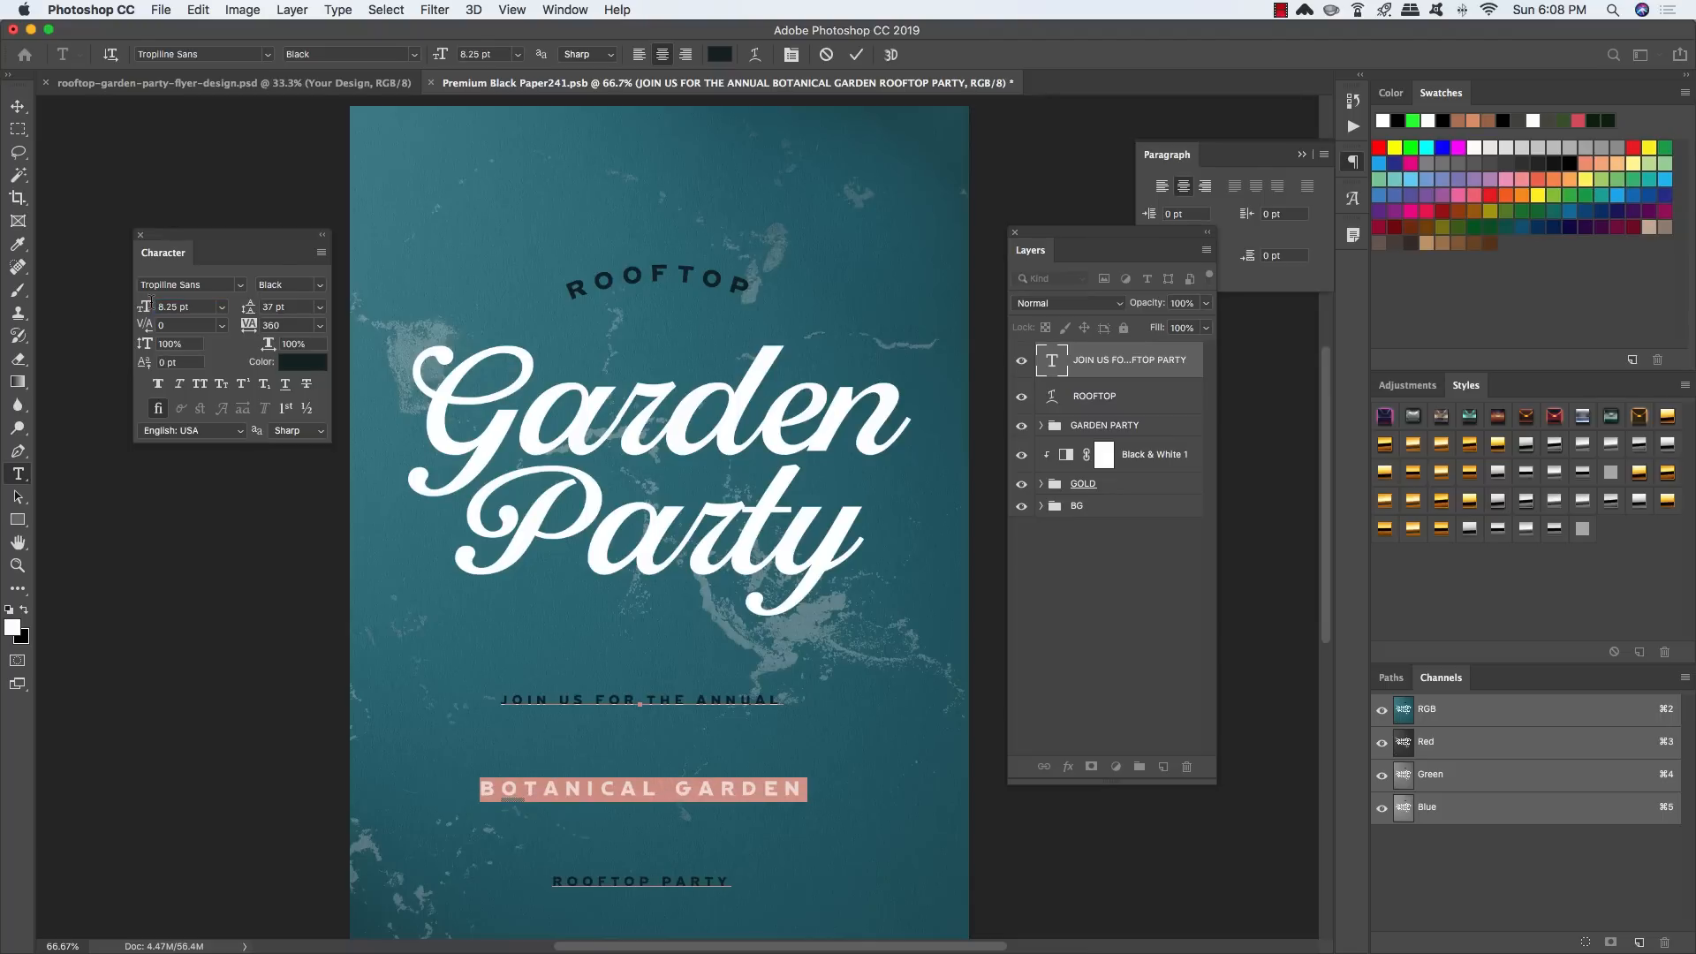
Step: Set the leading of the JOIN US FOR THE ANNUAL and BOTANICAL GARDEN lines to 11.25 pt
click(678, 701)
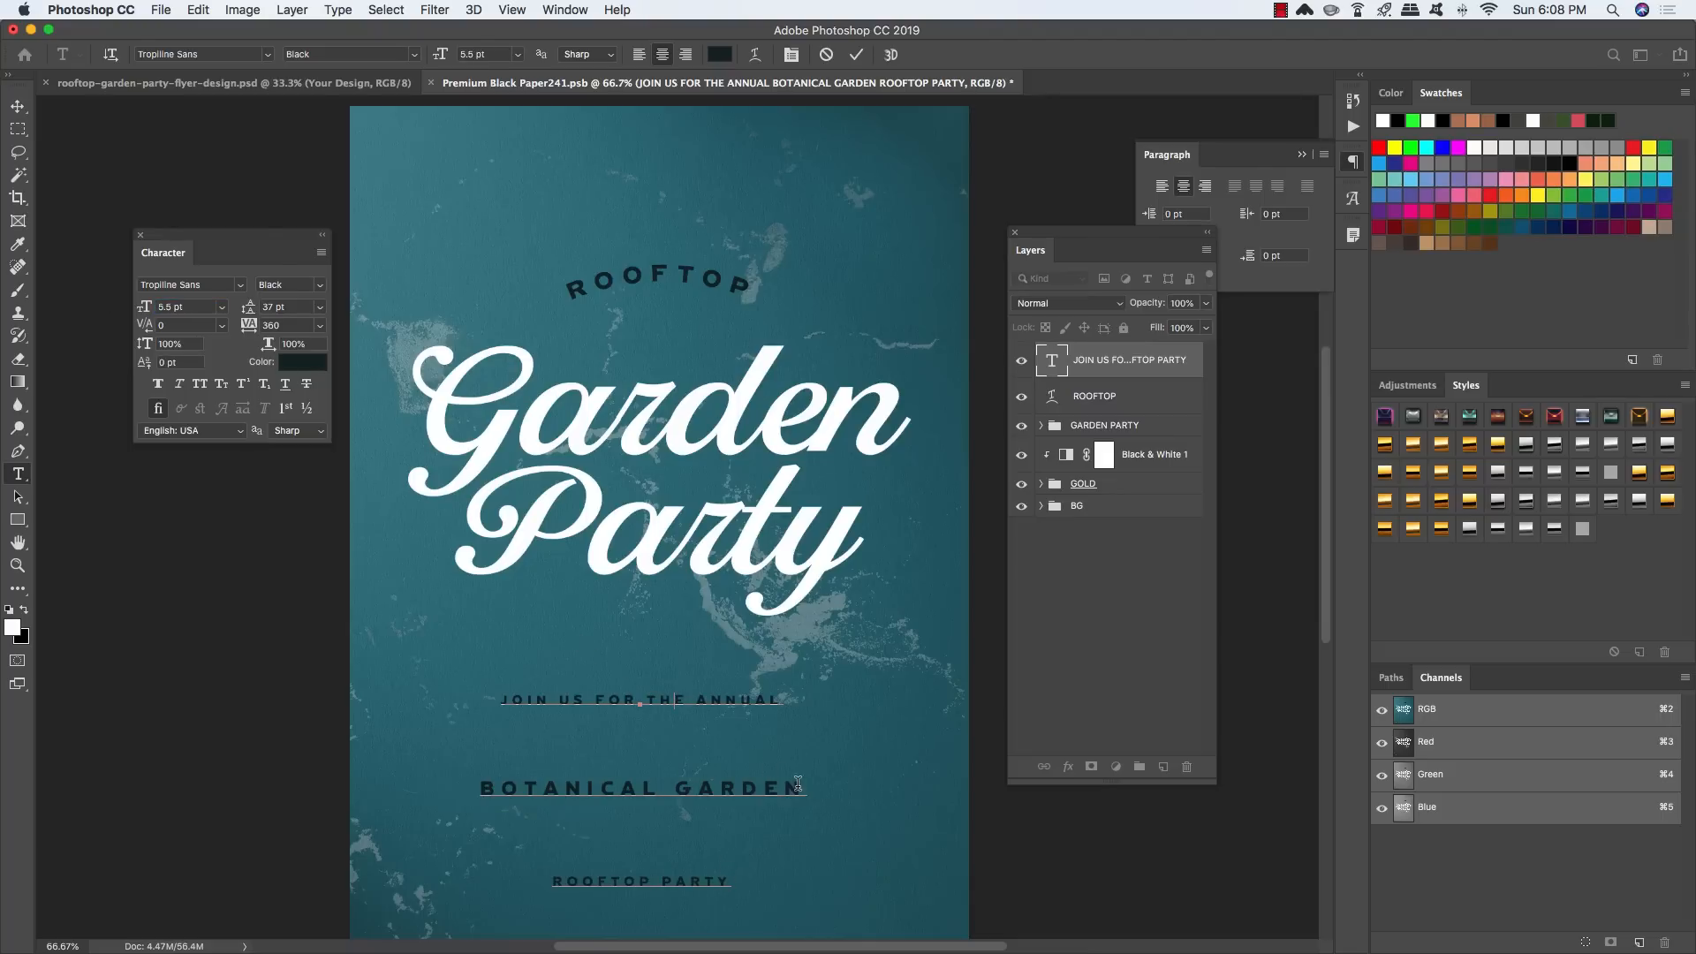
drag(798, 782, 500, 698)
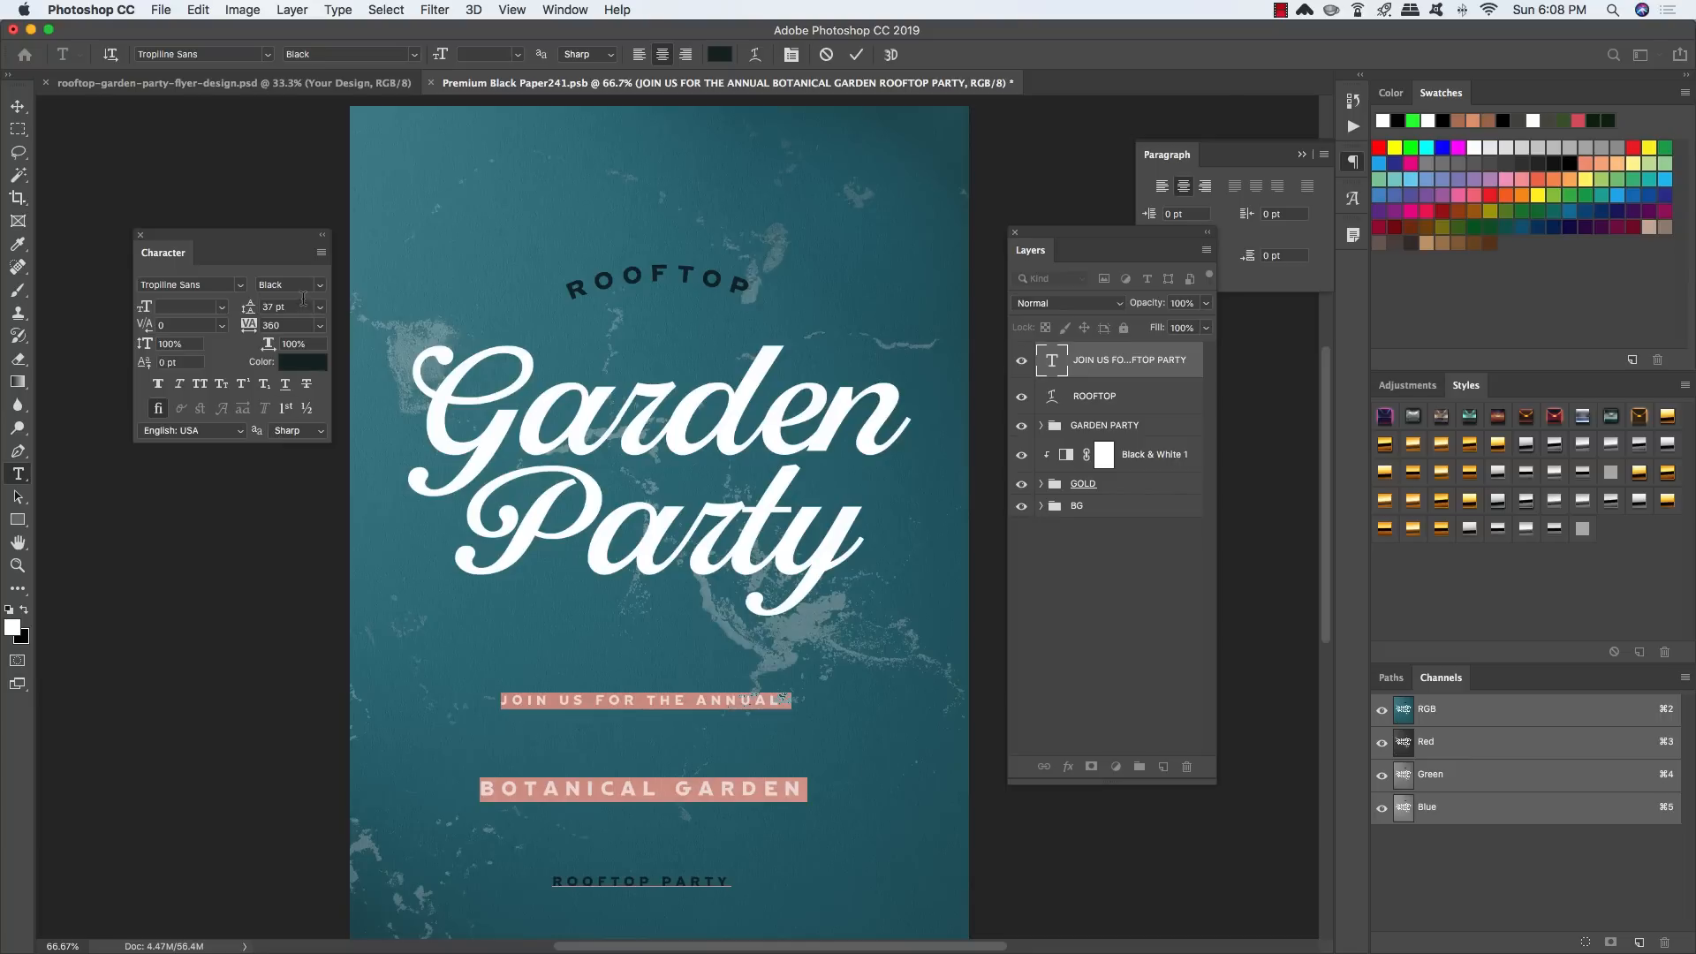
click(241, 308)
drag(250, 308, 225, 309)
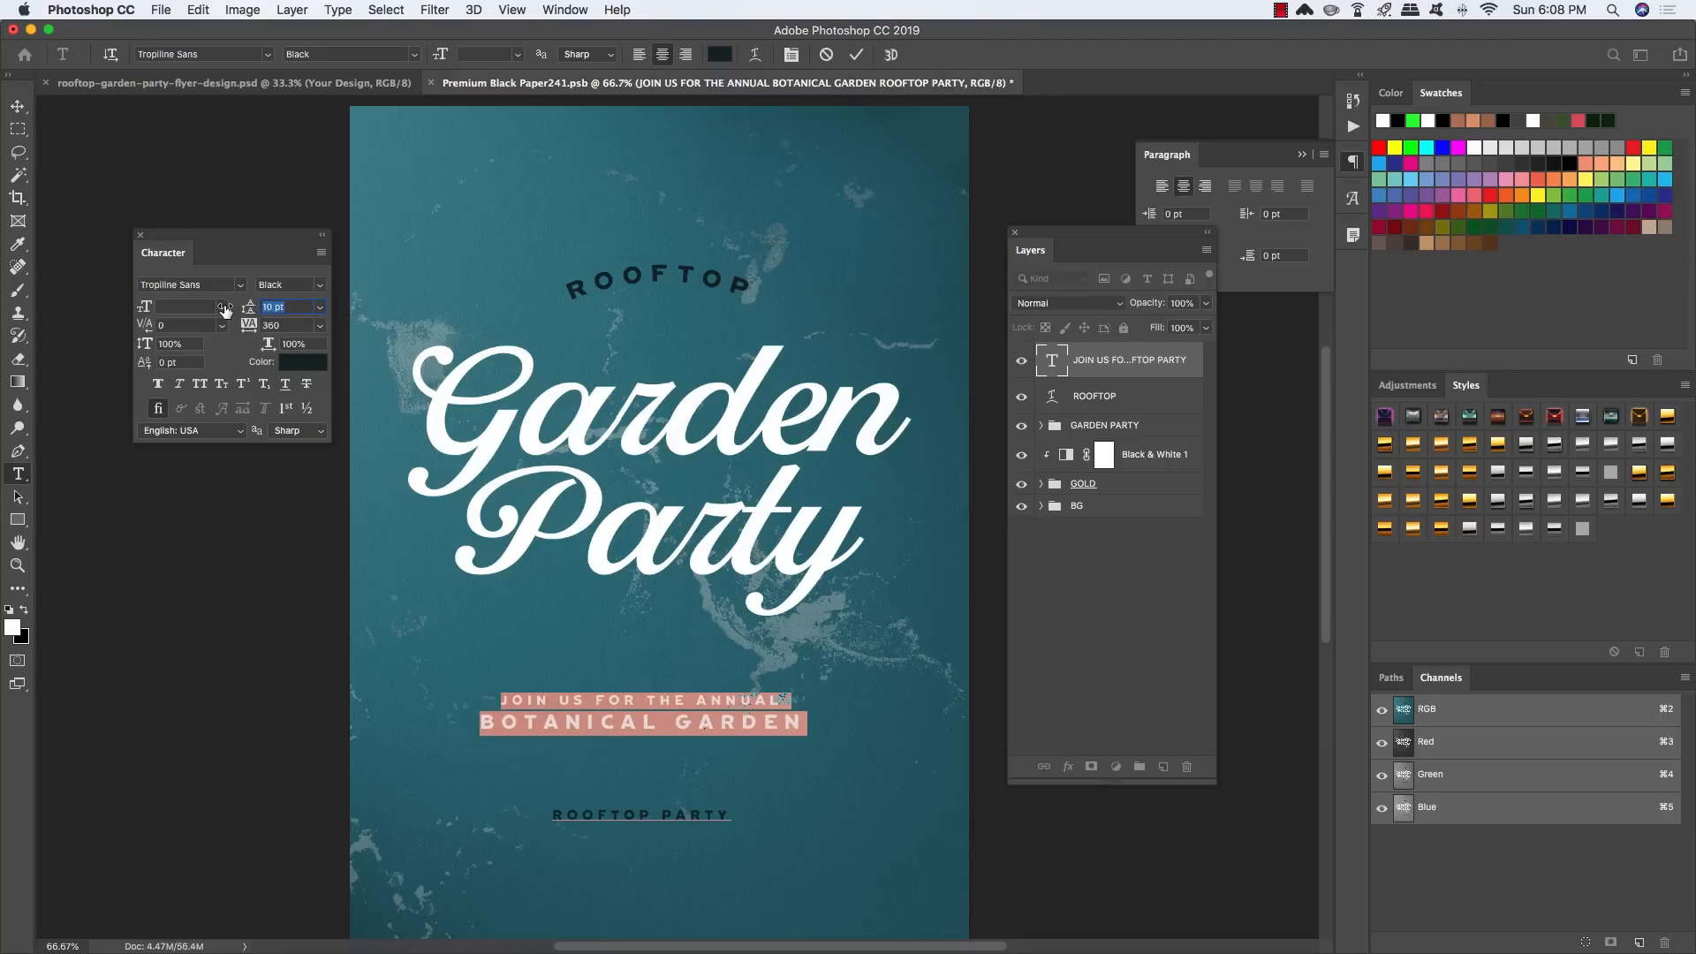
text(11.25)
key(Return)
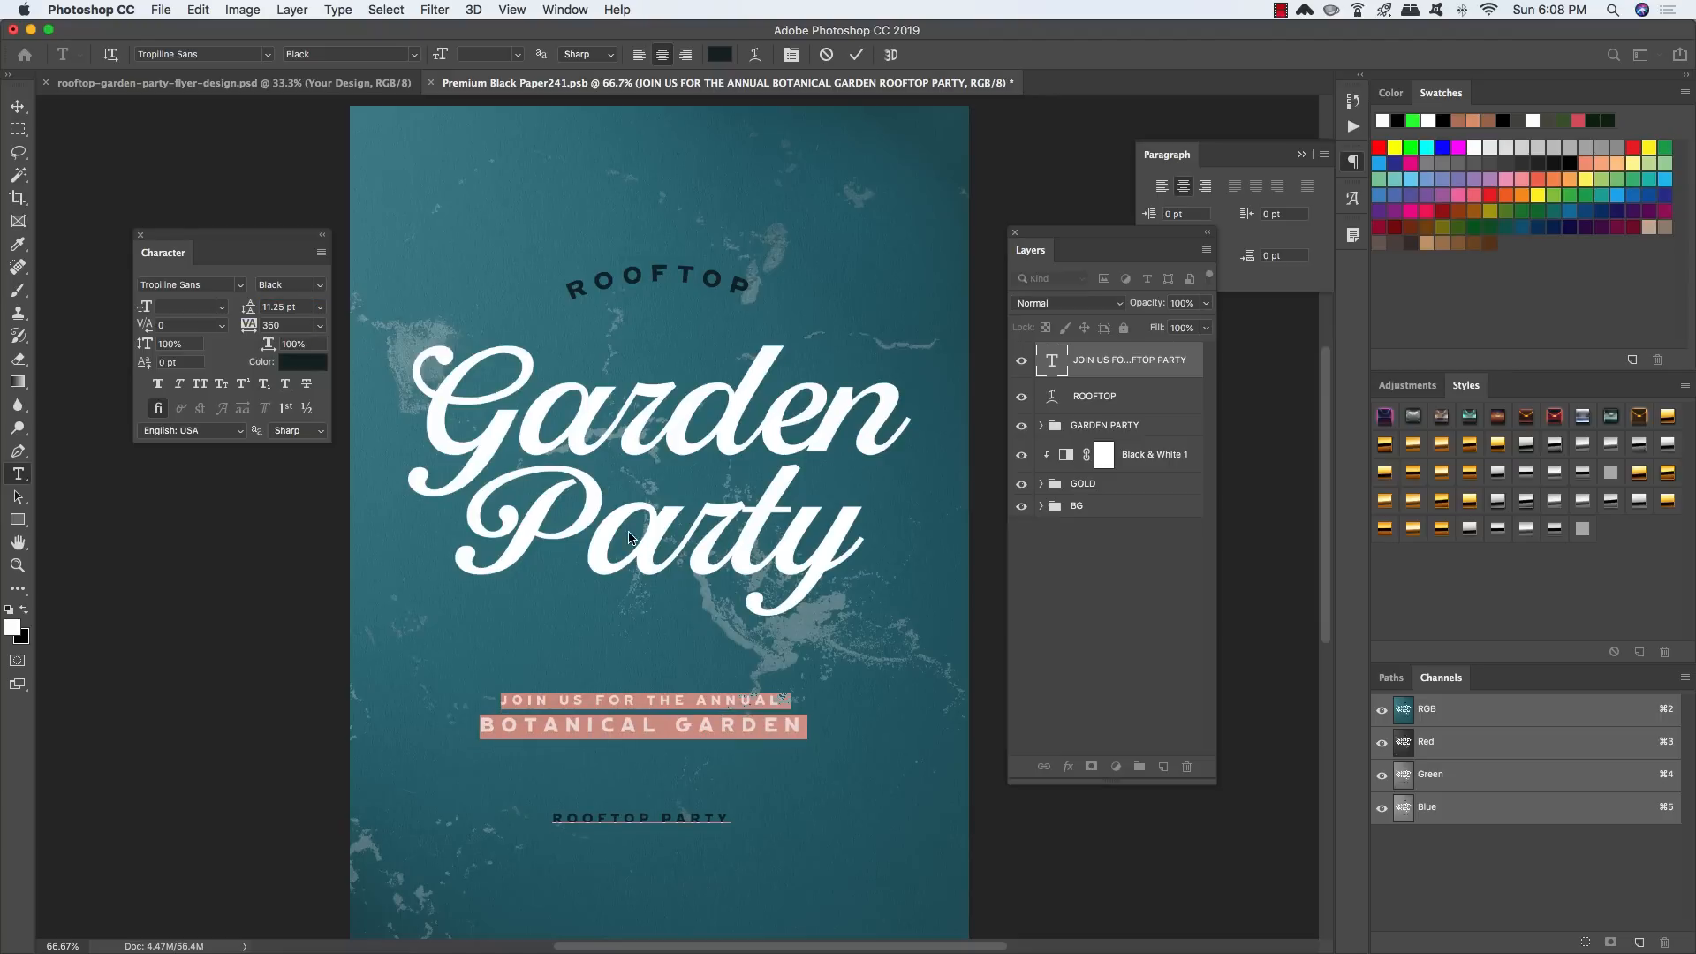
Step: Reduce the leading of the ROOFTOP PARTY line to bring it close beneath BOTANICAL GARDEN
click(695, 816)
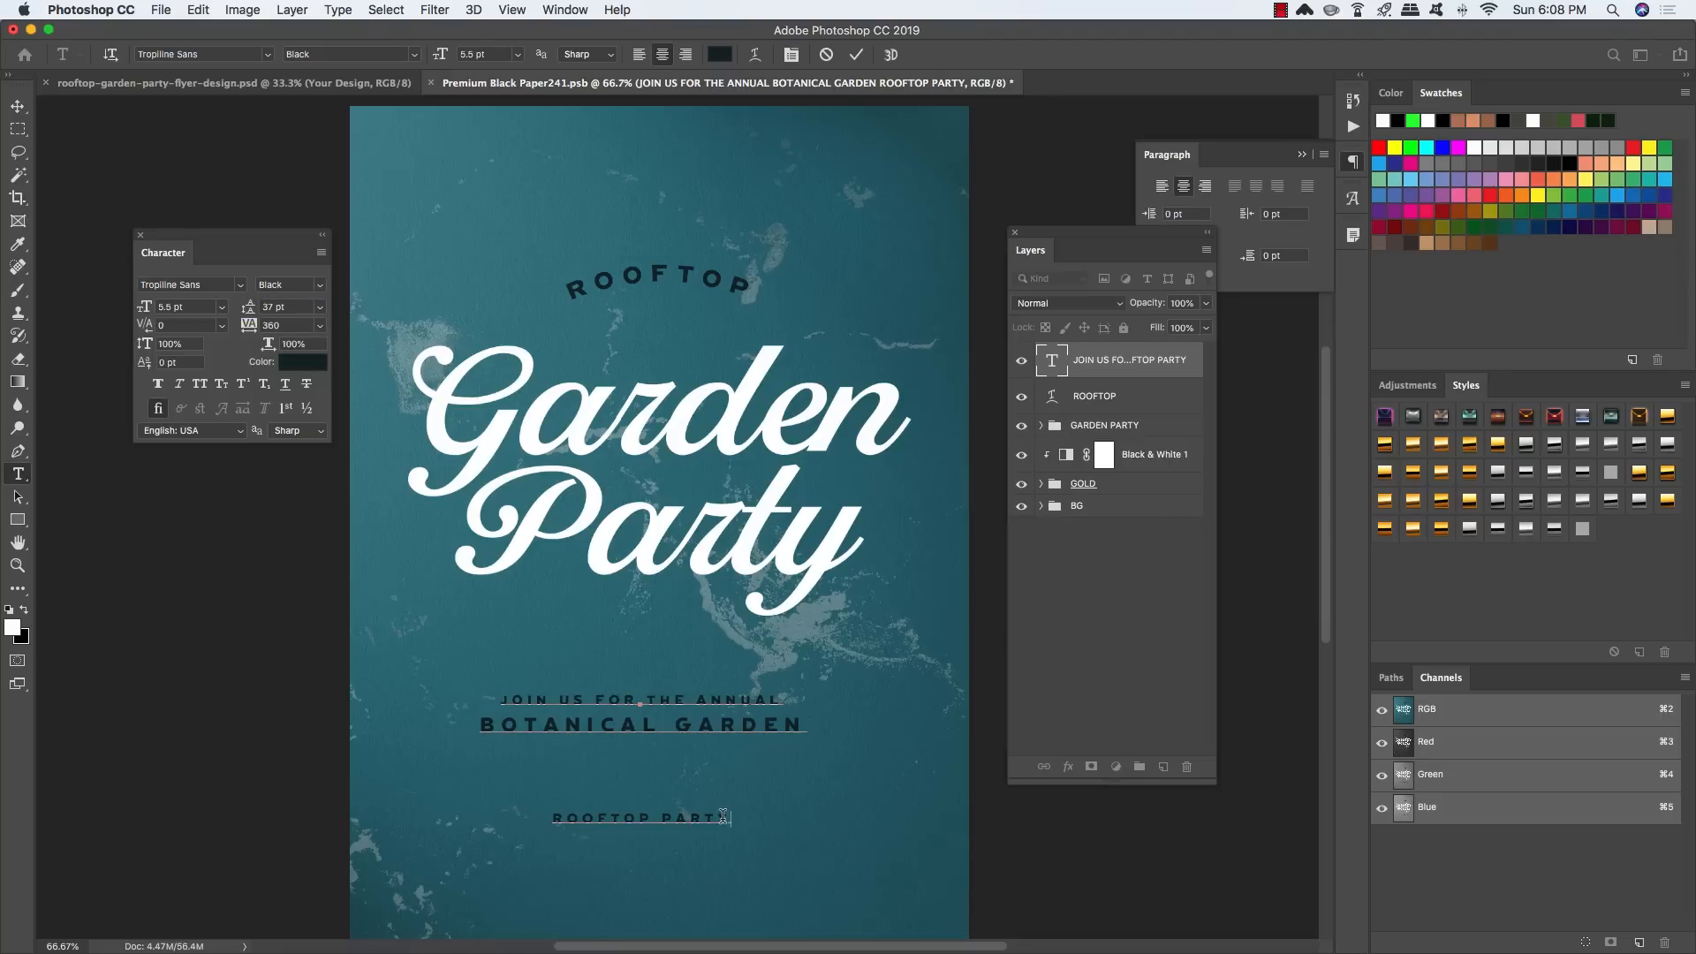
drag(723, 816, 484, 833)
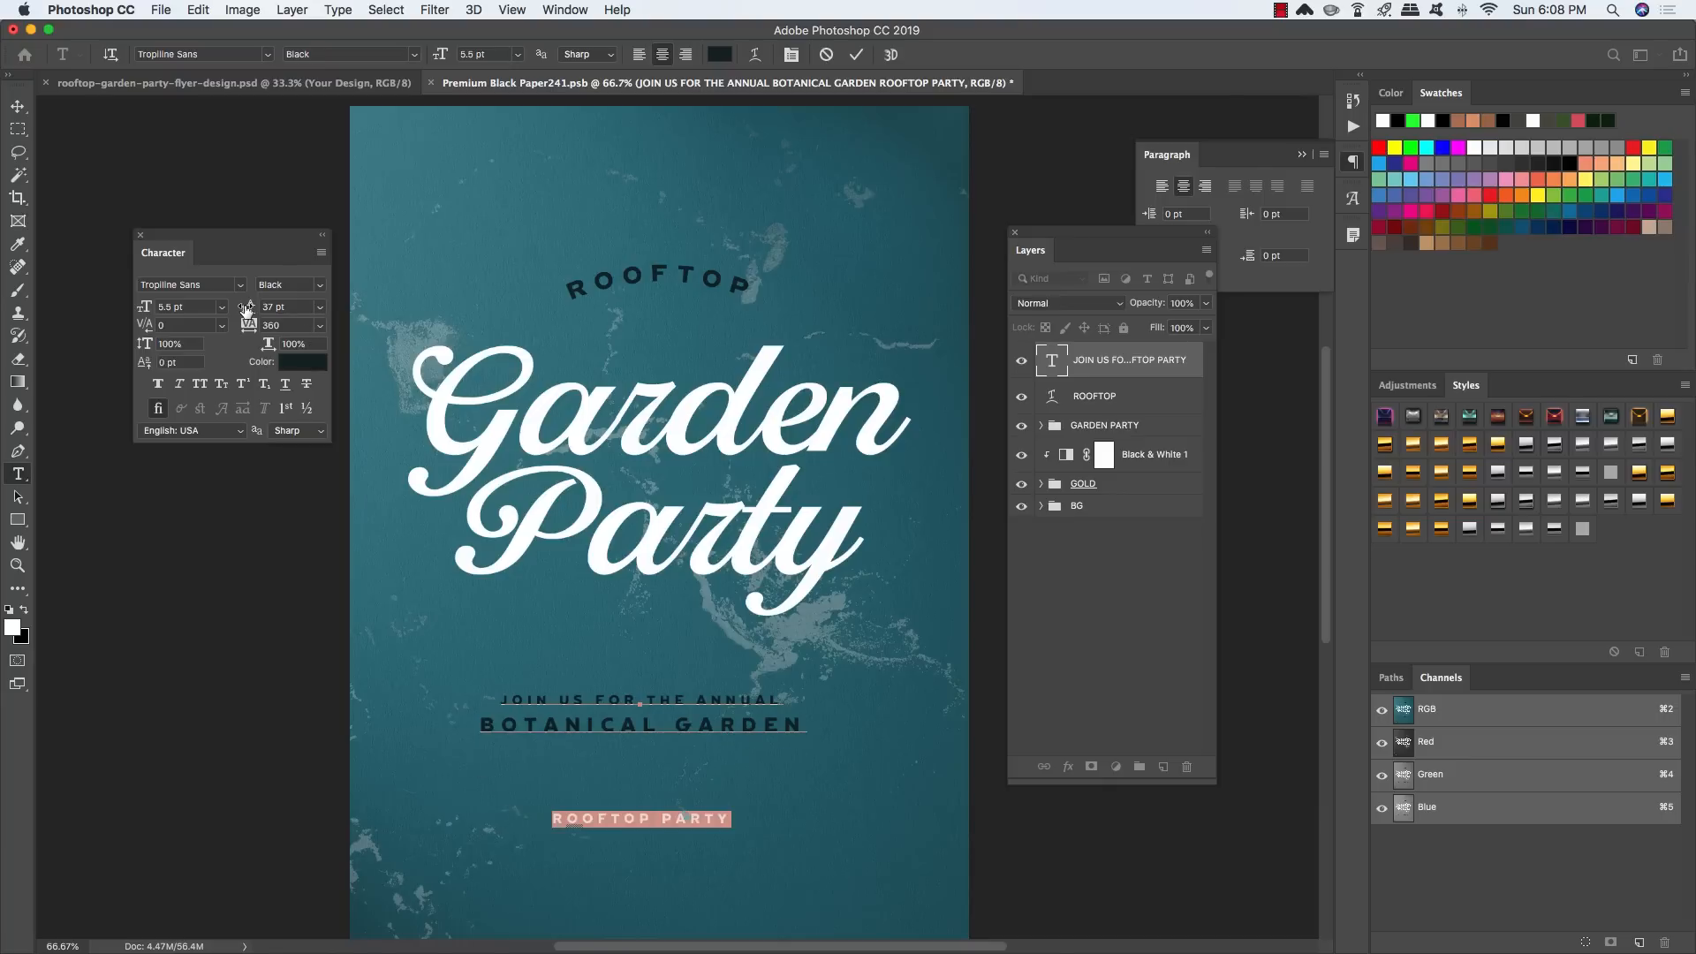
drag(247, 309, 217, 310)
click(17, 107)
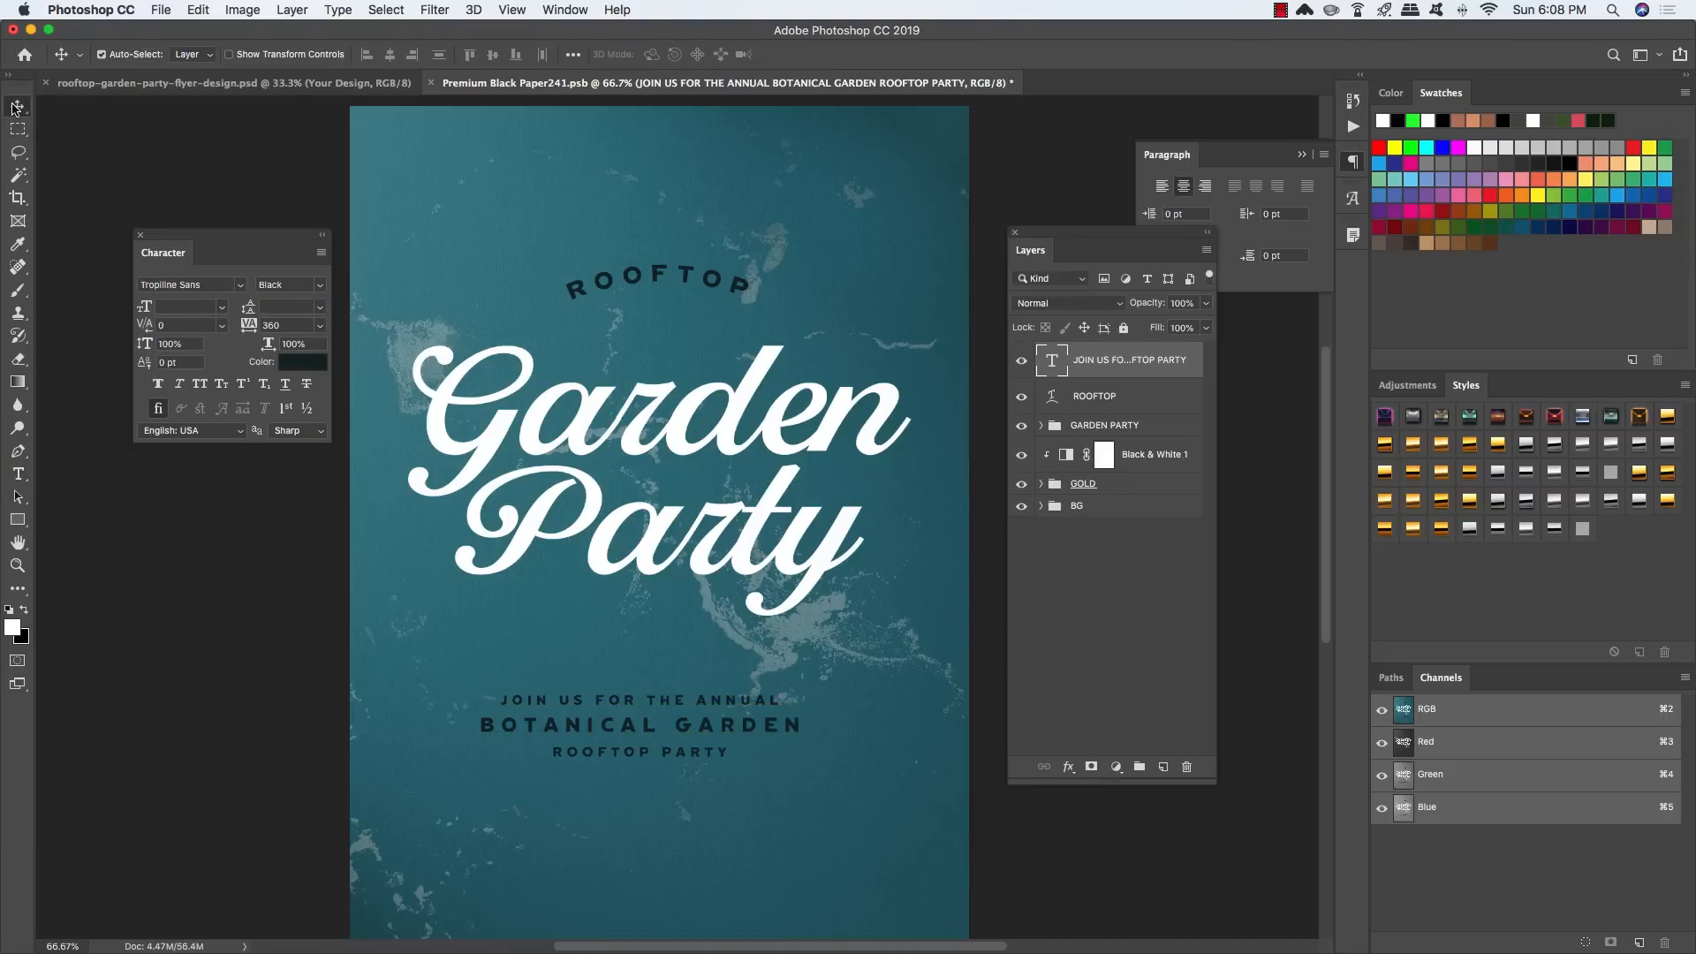
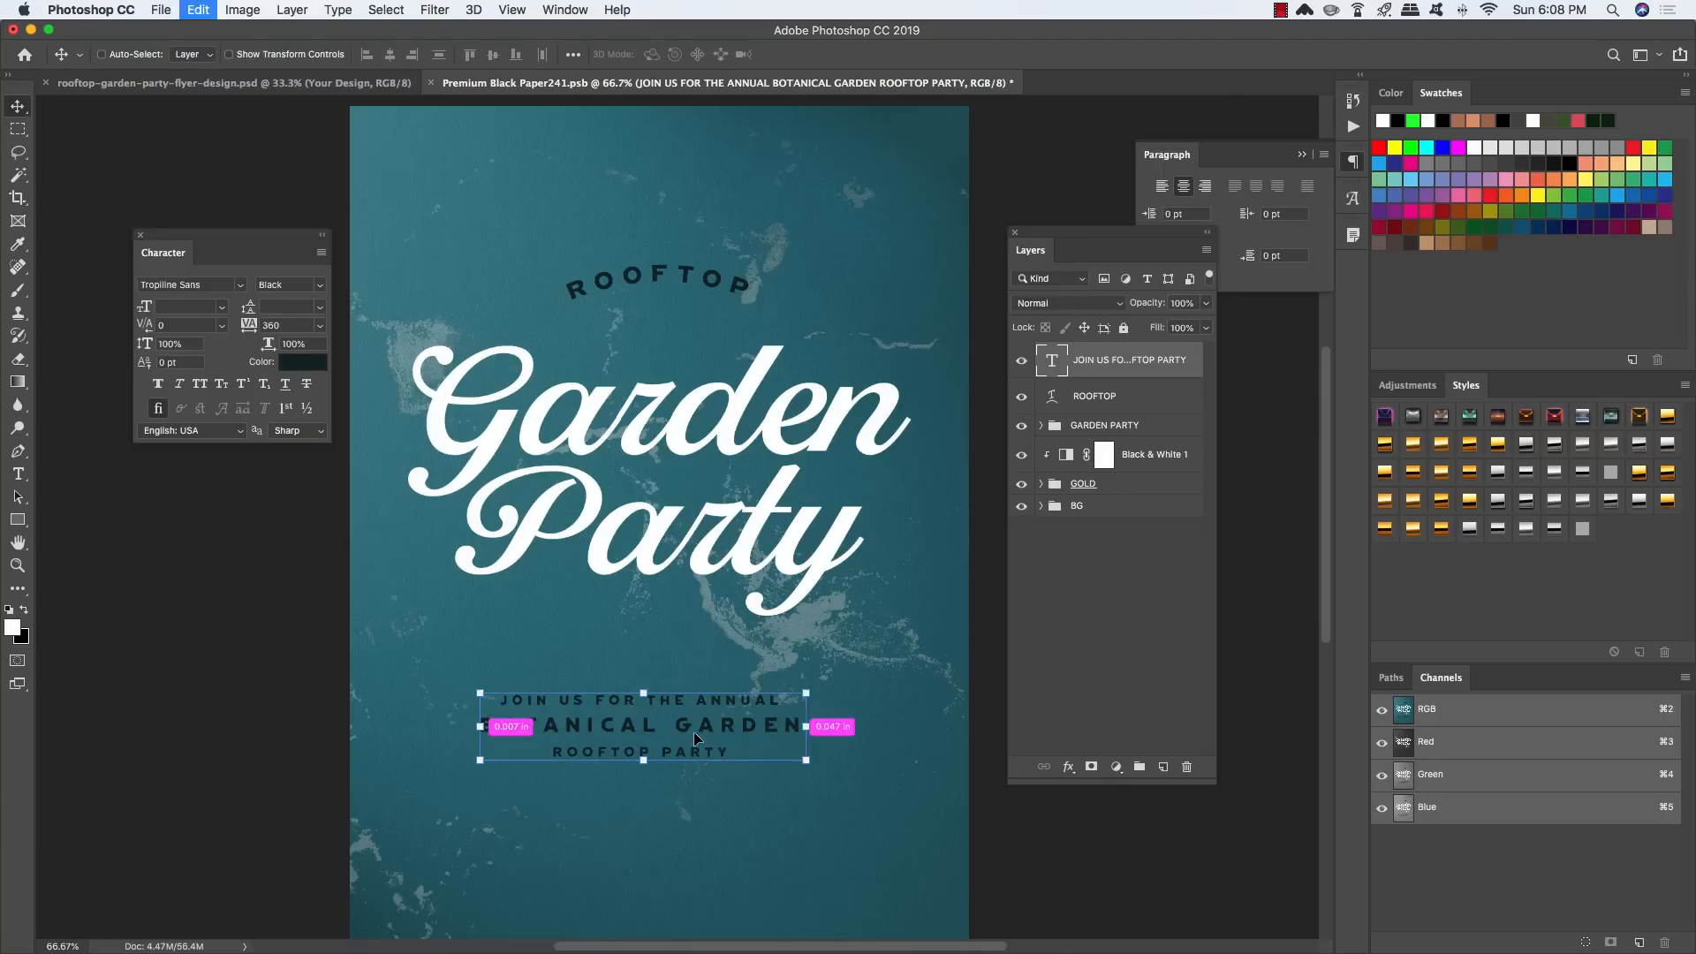
Step: Shift the invitation text slightly to the right to centre it horizontally on the page
key(super+t)
drag(694, 730, 712, 736)
key(Return)
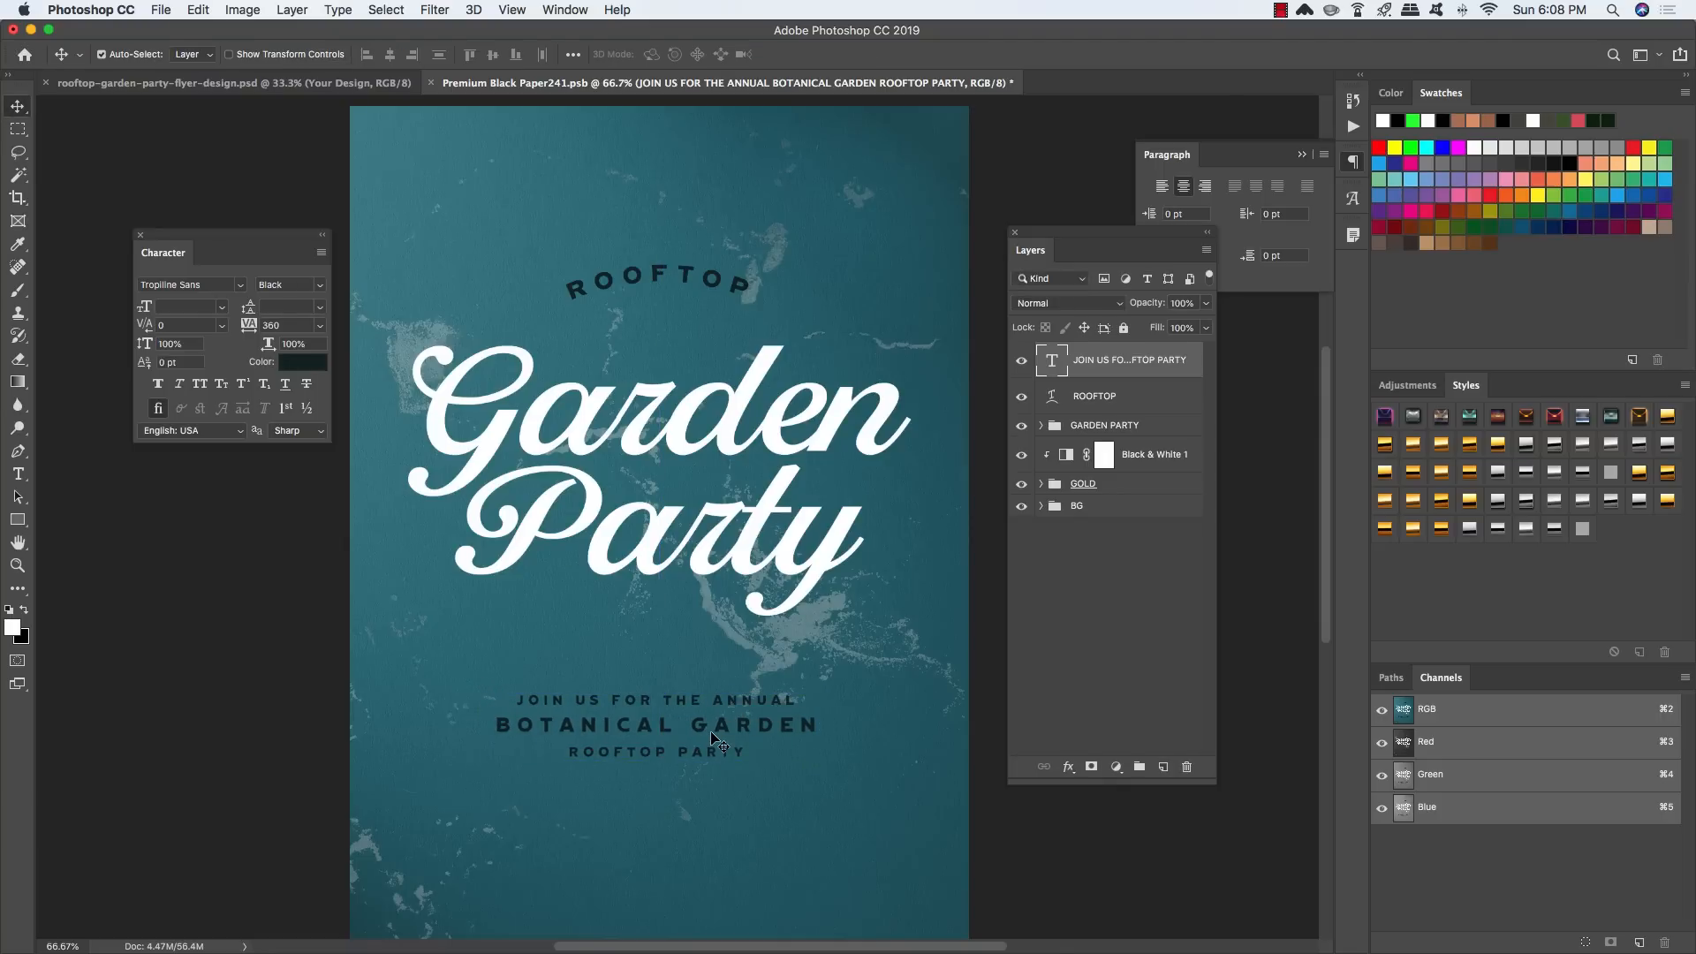
Step: Duplicate the invitation text, send the copy one layer down and move it straight below the original block
key(super+j)
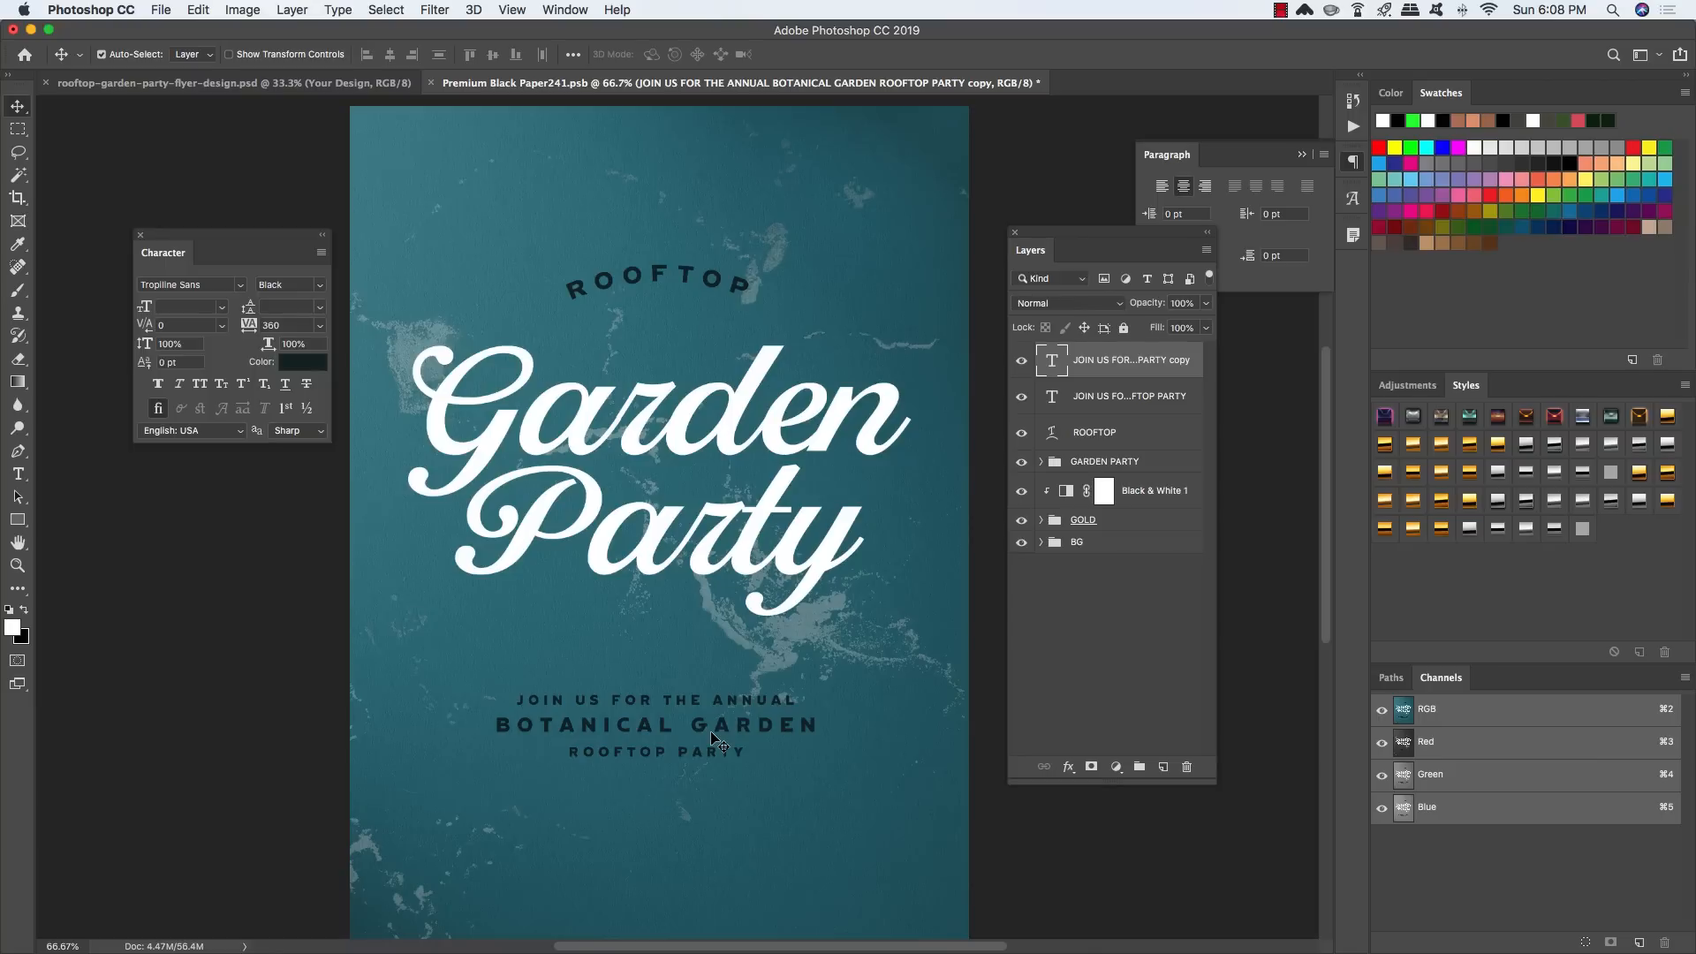
key(super+bracketleft)
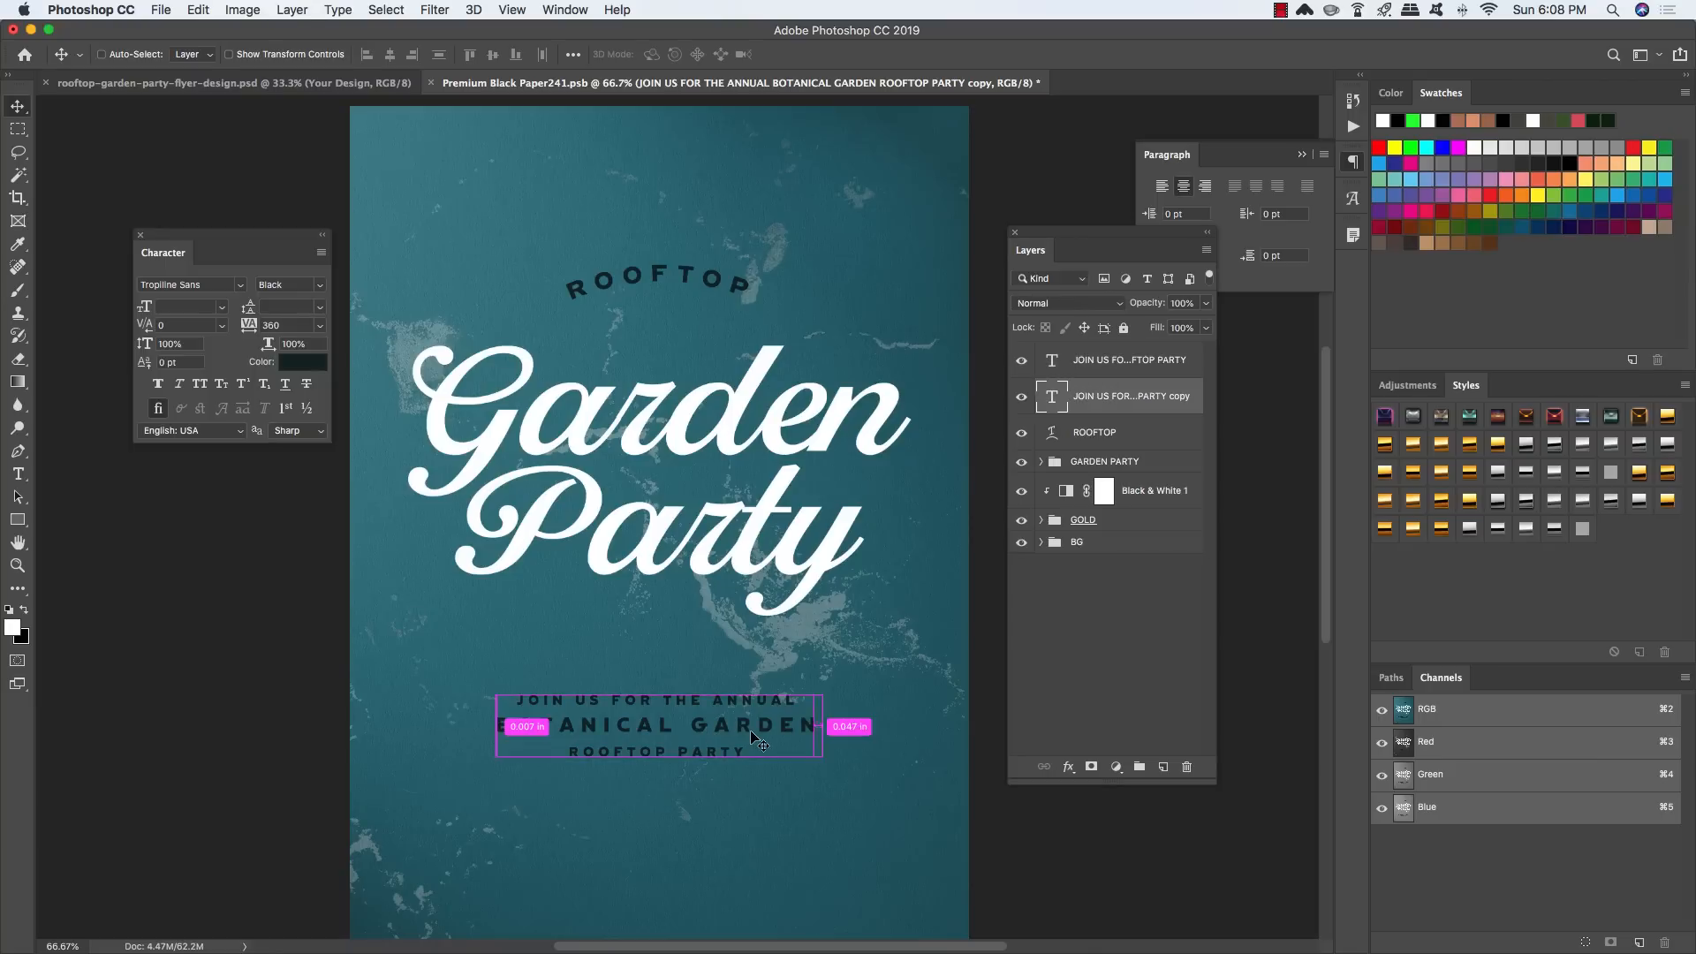
key(super+t)
drag(766, 724, 759, 834)
key(Return)
Step: Replace the duplicated text with "JULY 4TH AT 6PM"
key(t)
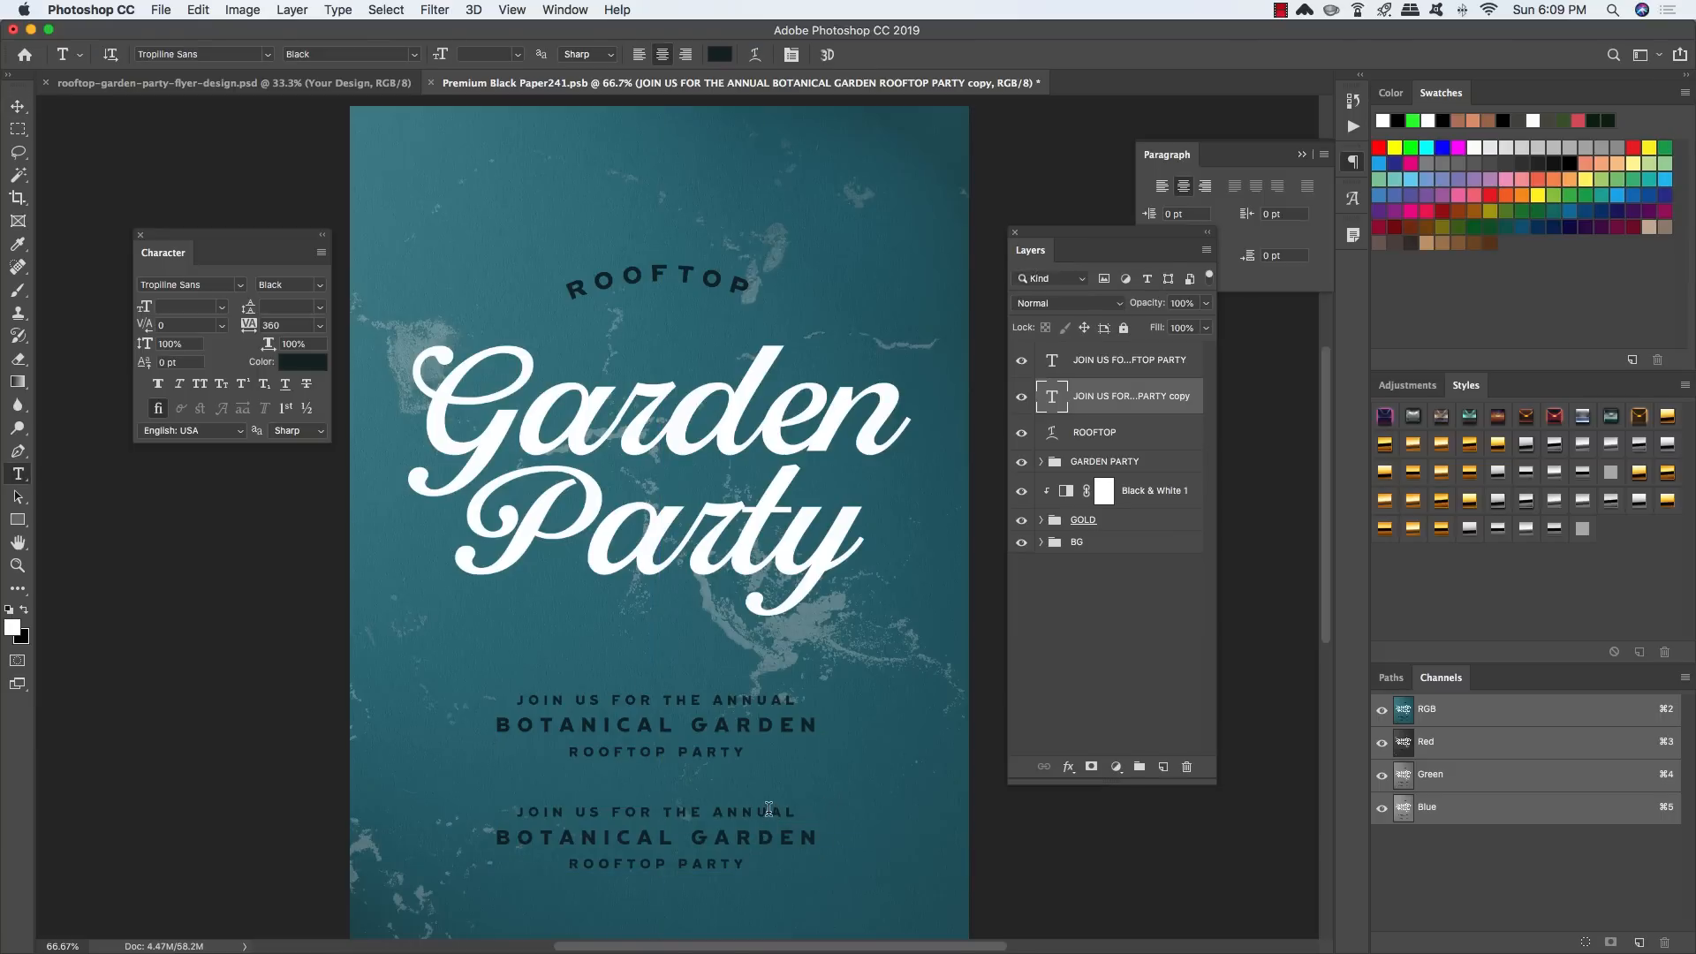
click(770, 807)
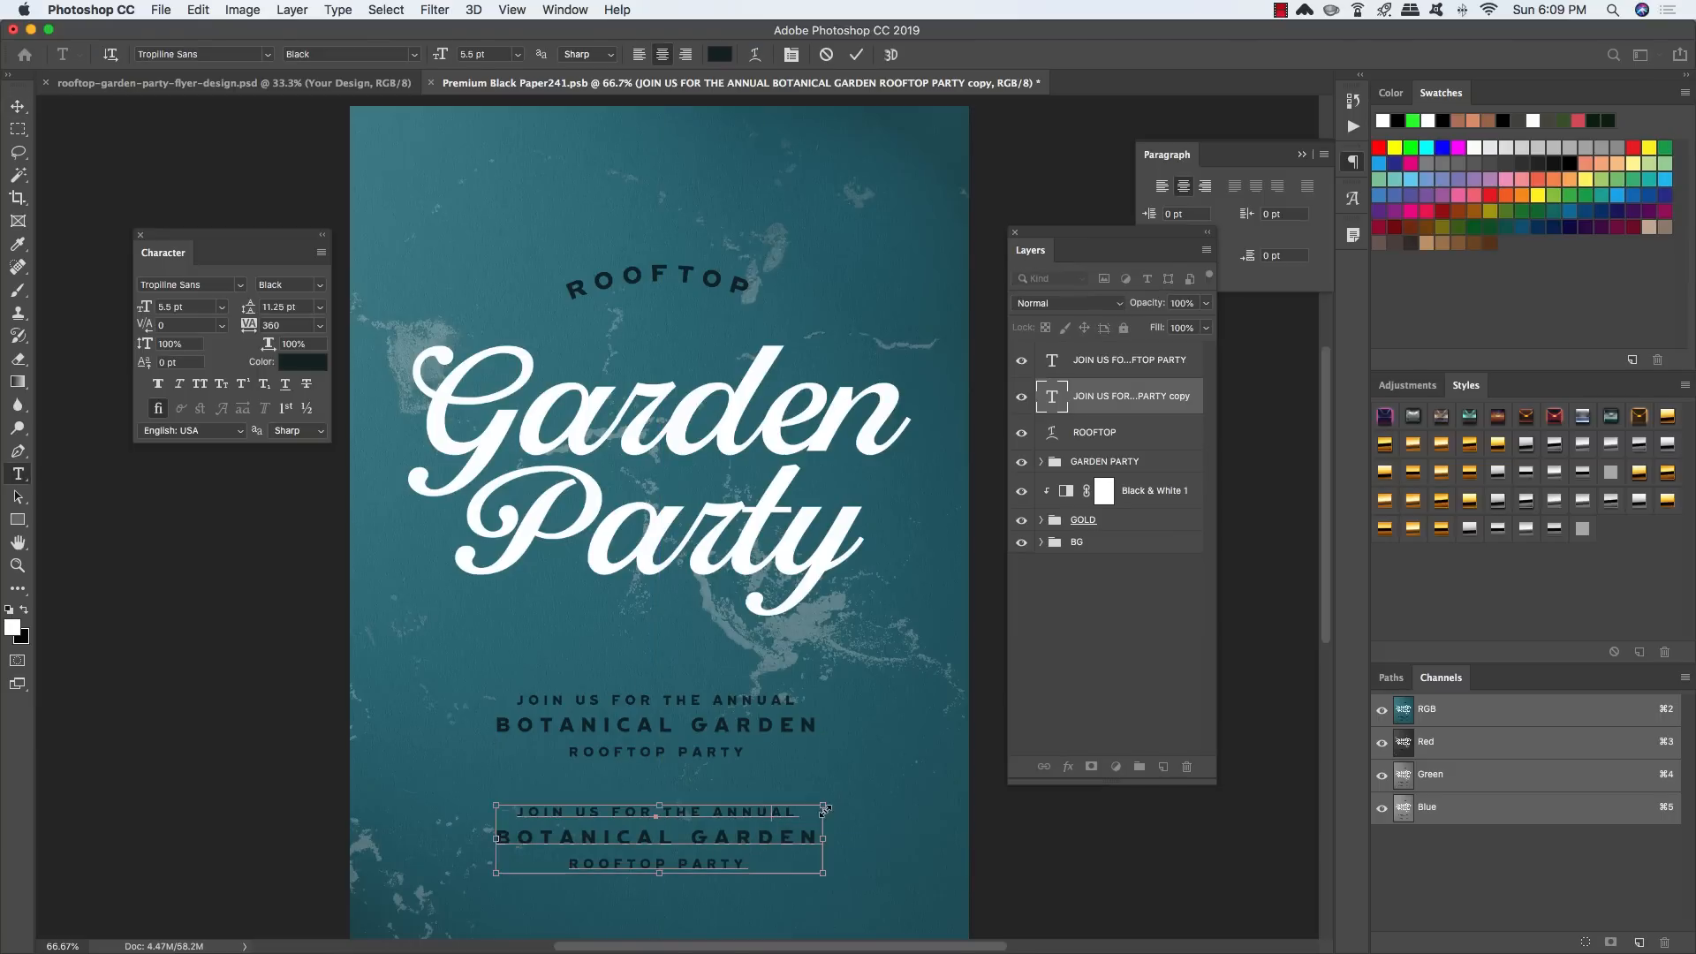
key(super+a)
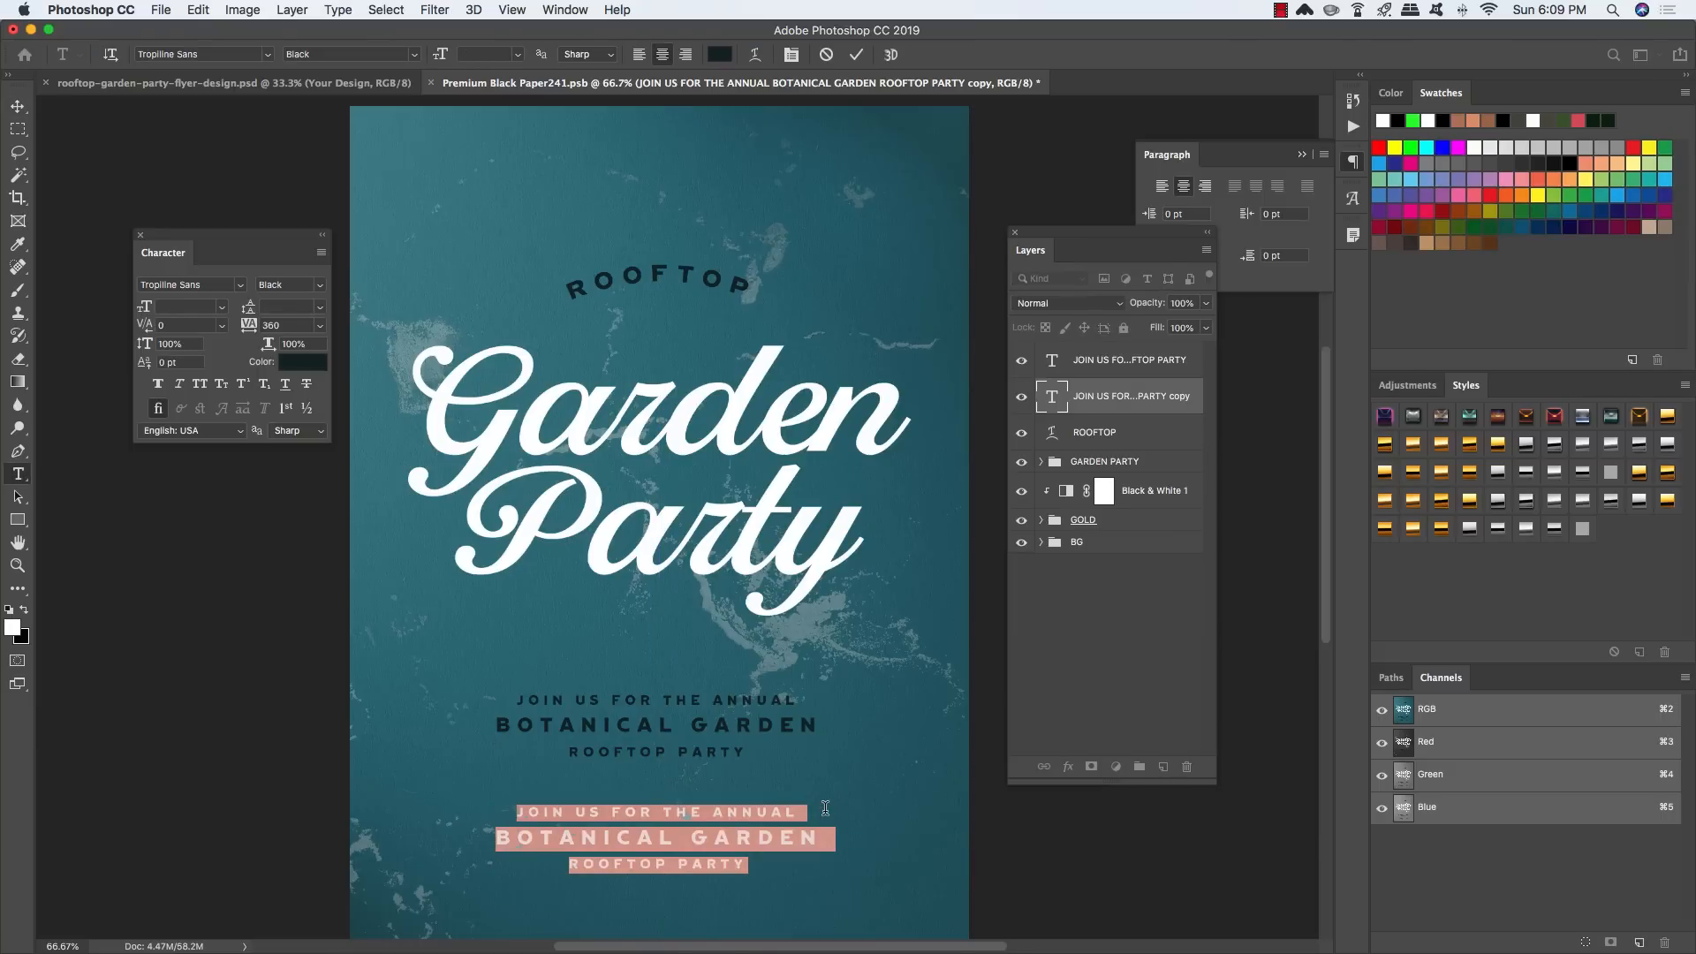
text(JULY)
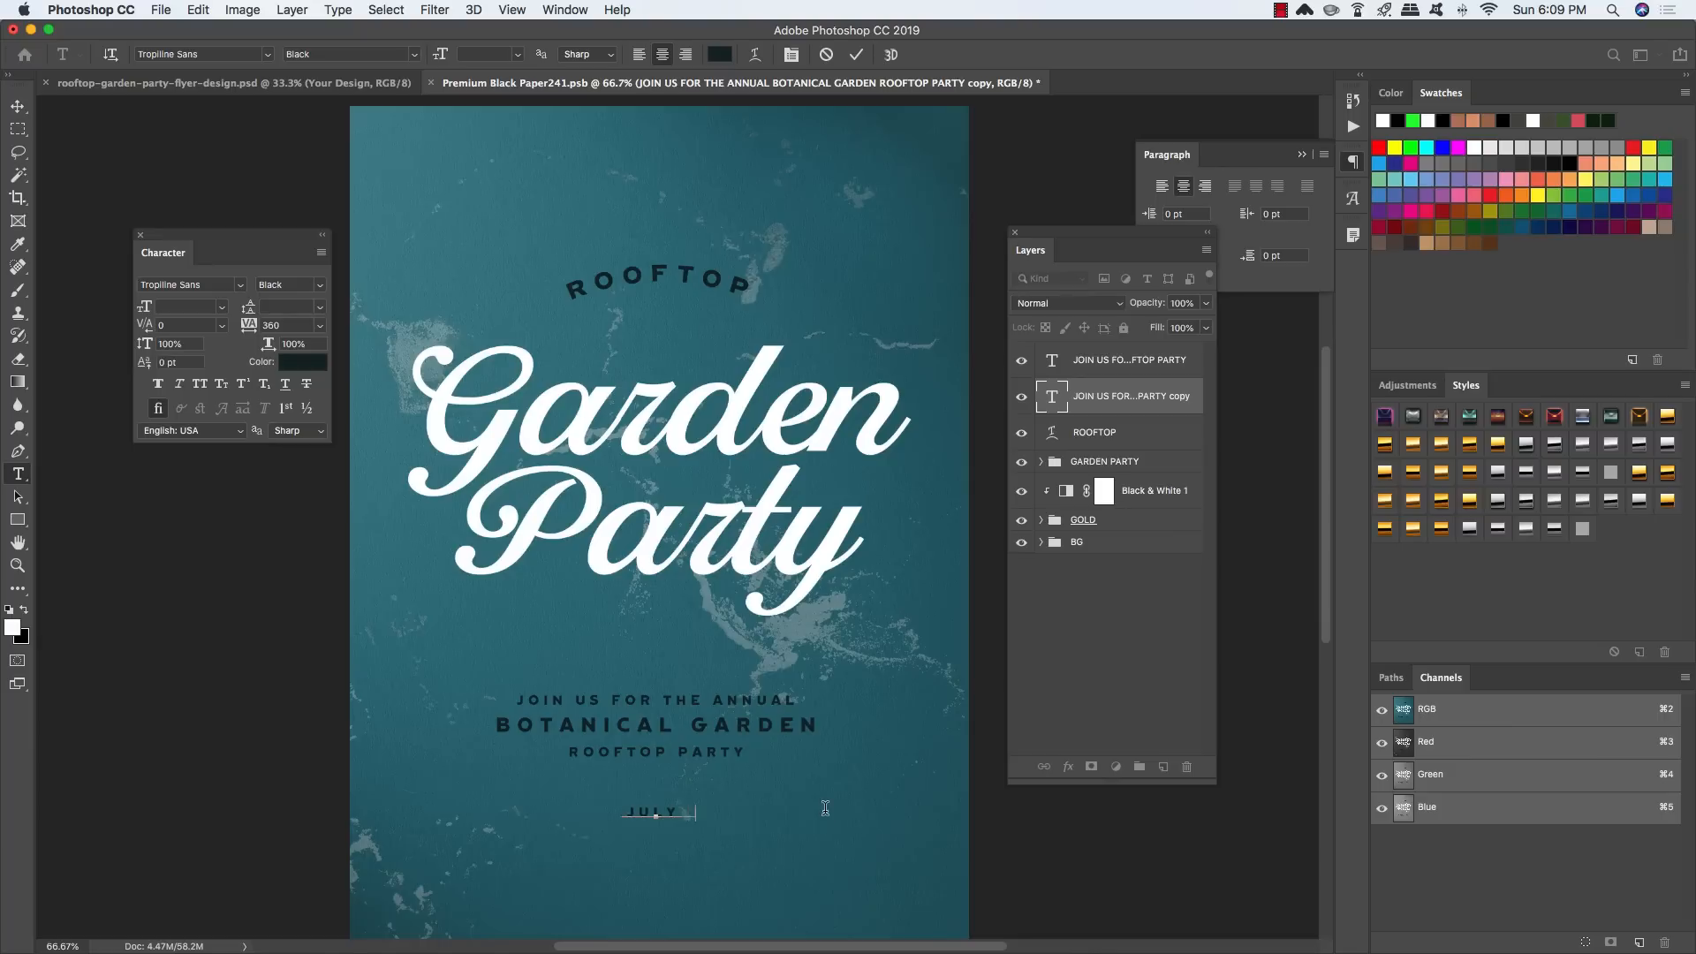
text( 4TH AT 6PM)
Step: Set the tracking of the JULY 4TH AT 6PM text to 140
key(super)
key(super+a)
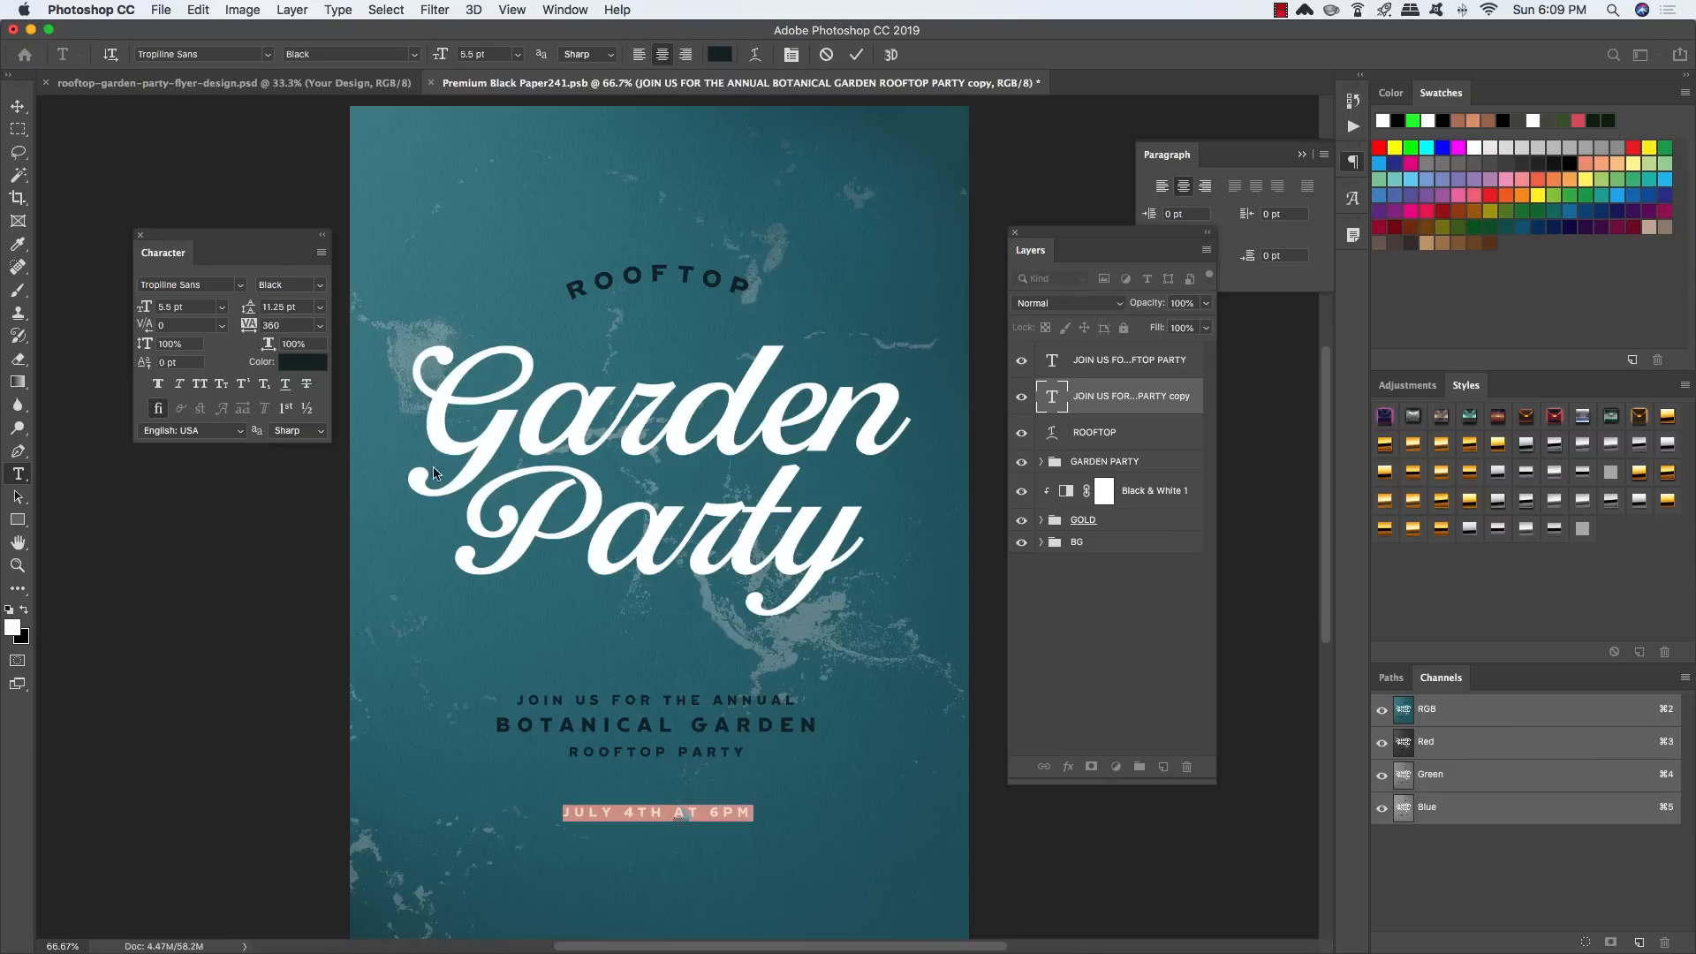
click(292, 325)
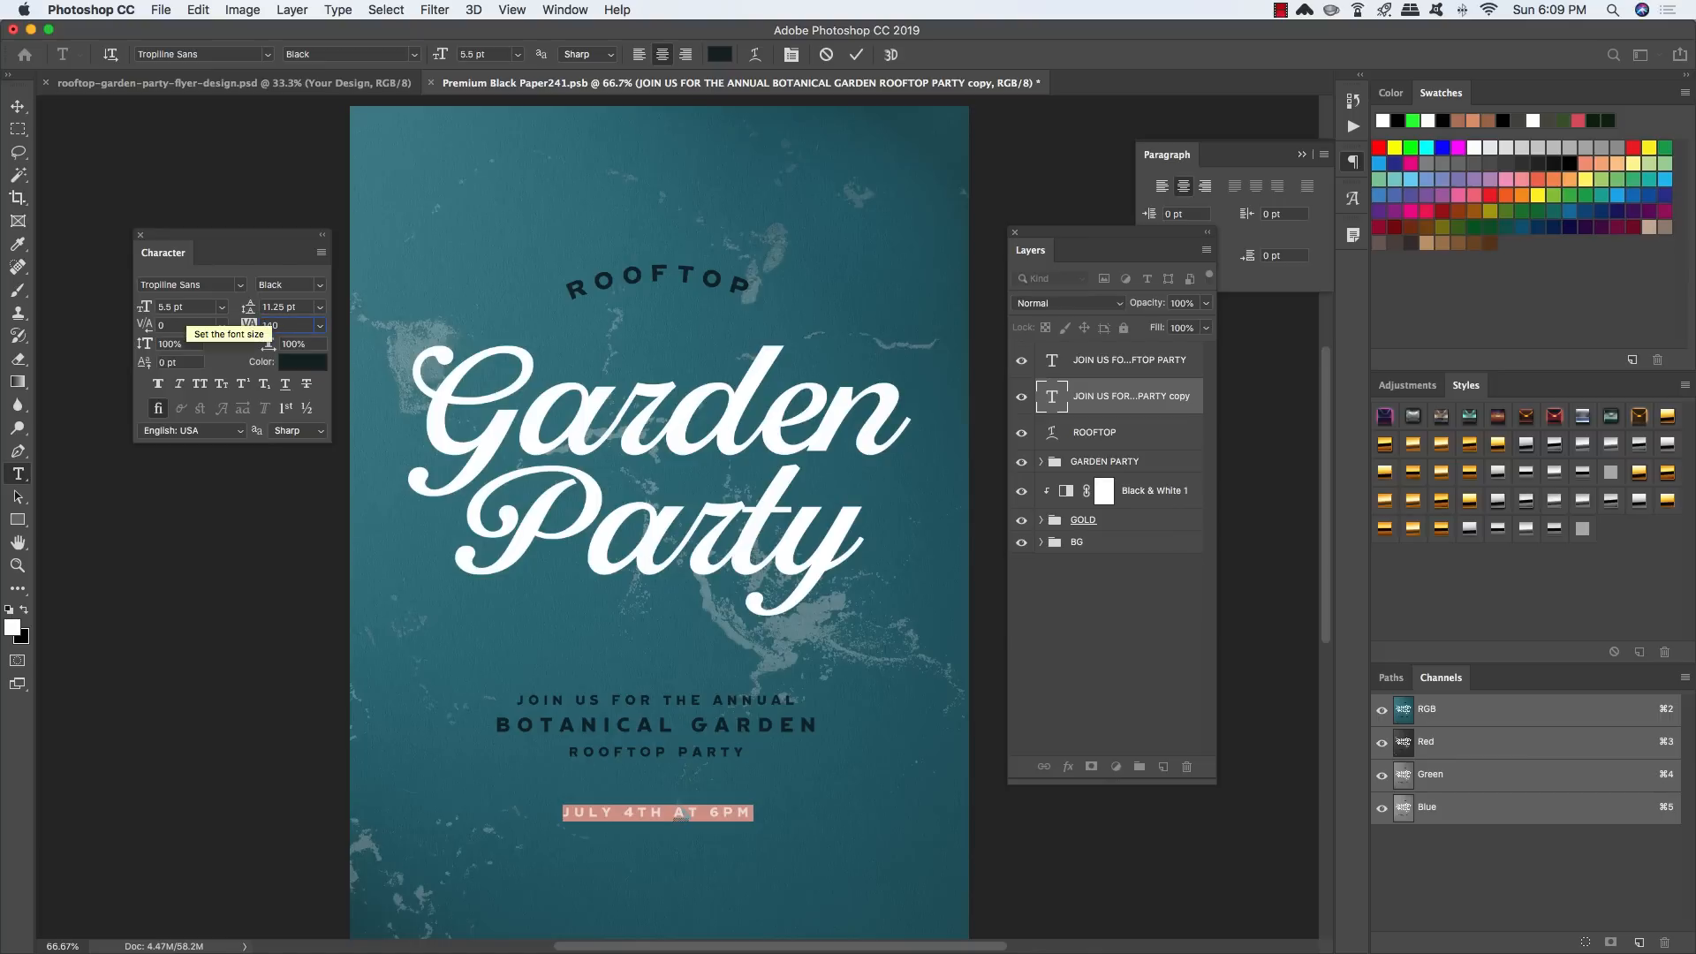
key(Return)
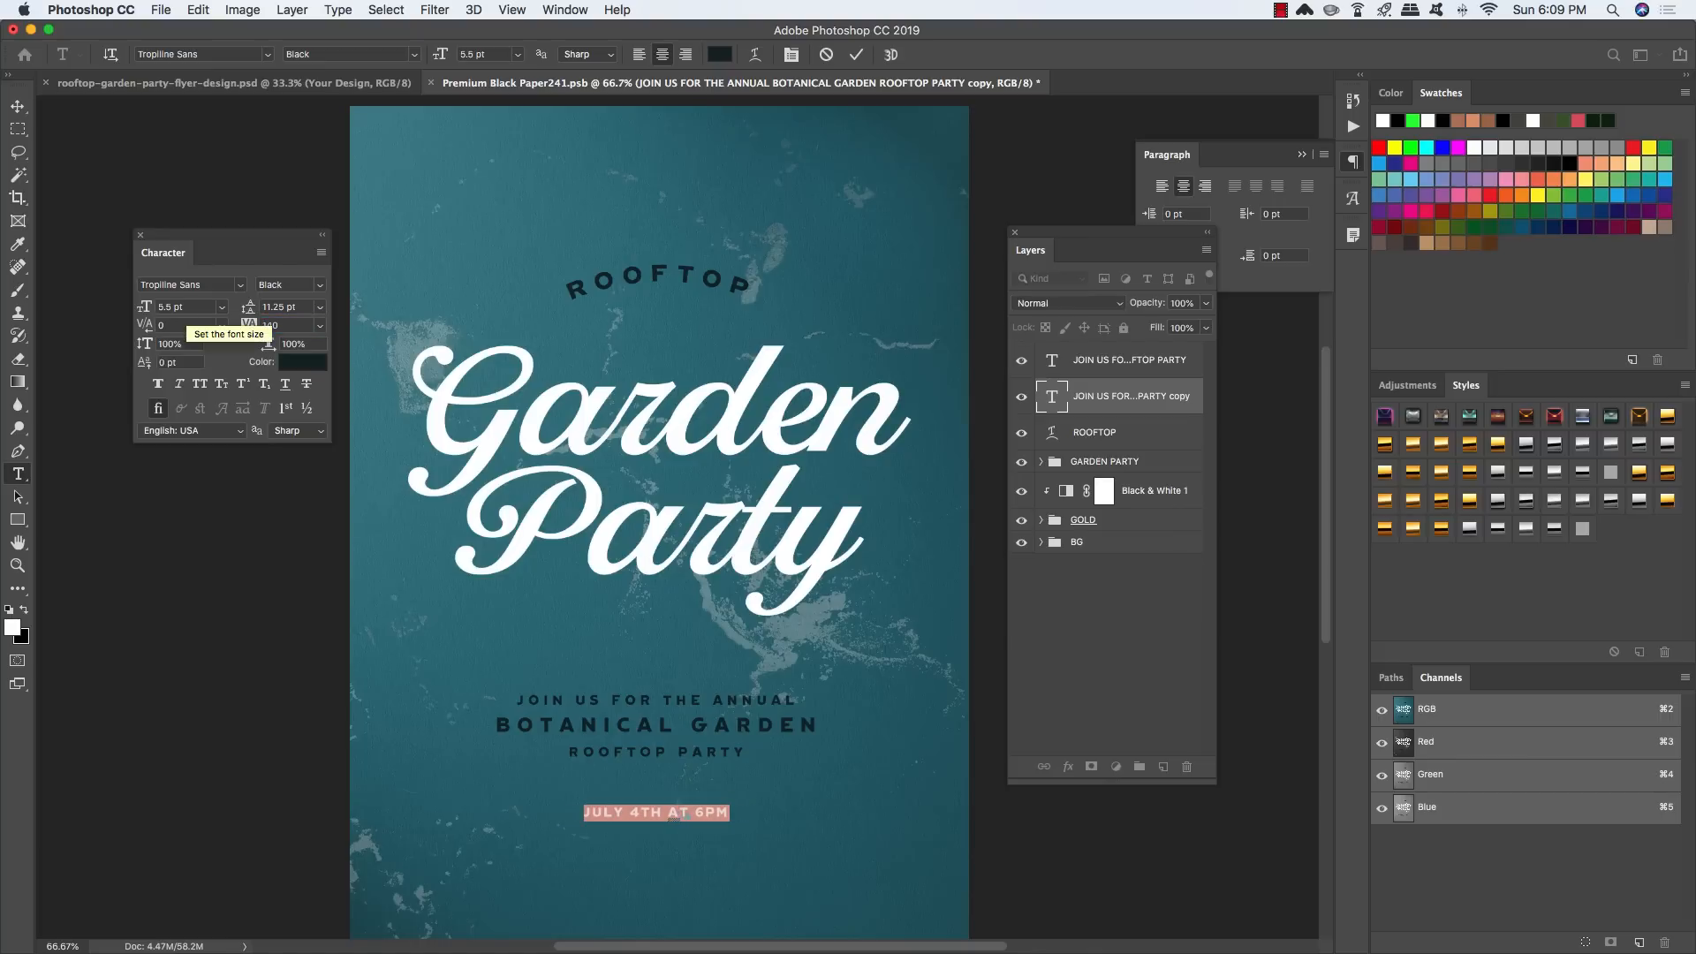
click(17, 107)
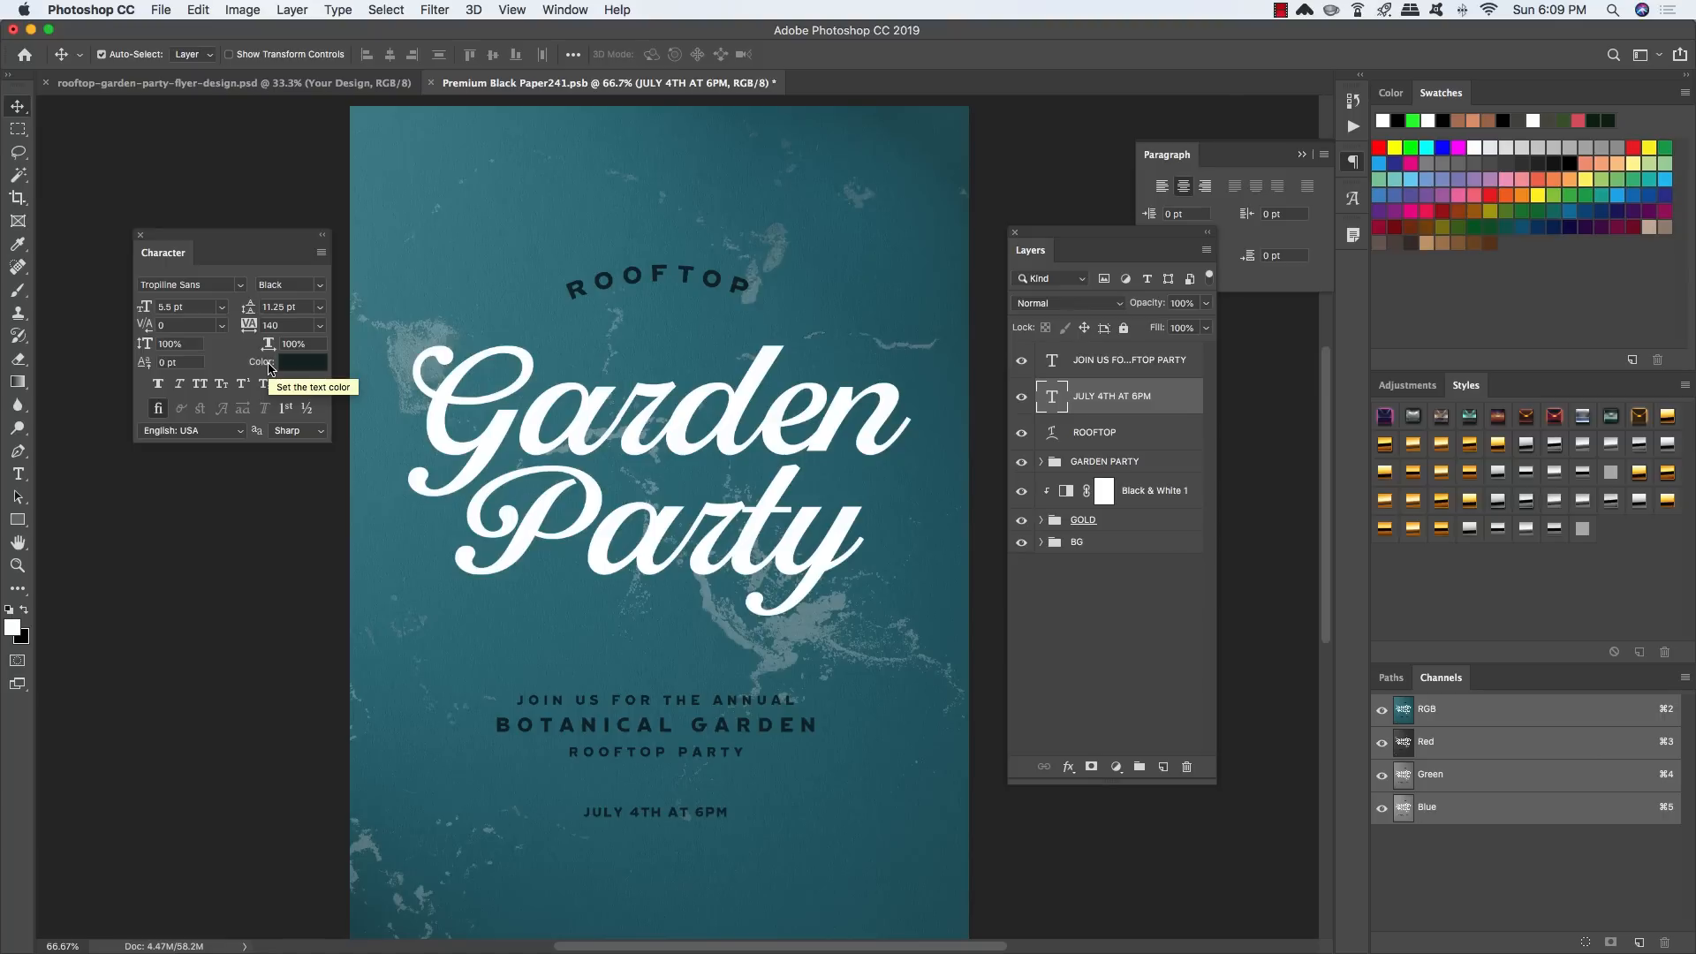
Step: Draw an unfilled rectangle about 279 by 50 px with a 4 px #122325 stroke around the JULY 4TH AT 6PM text
key(u)
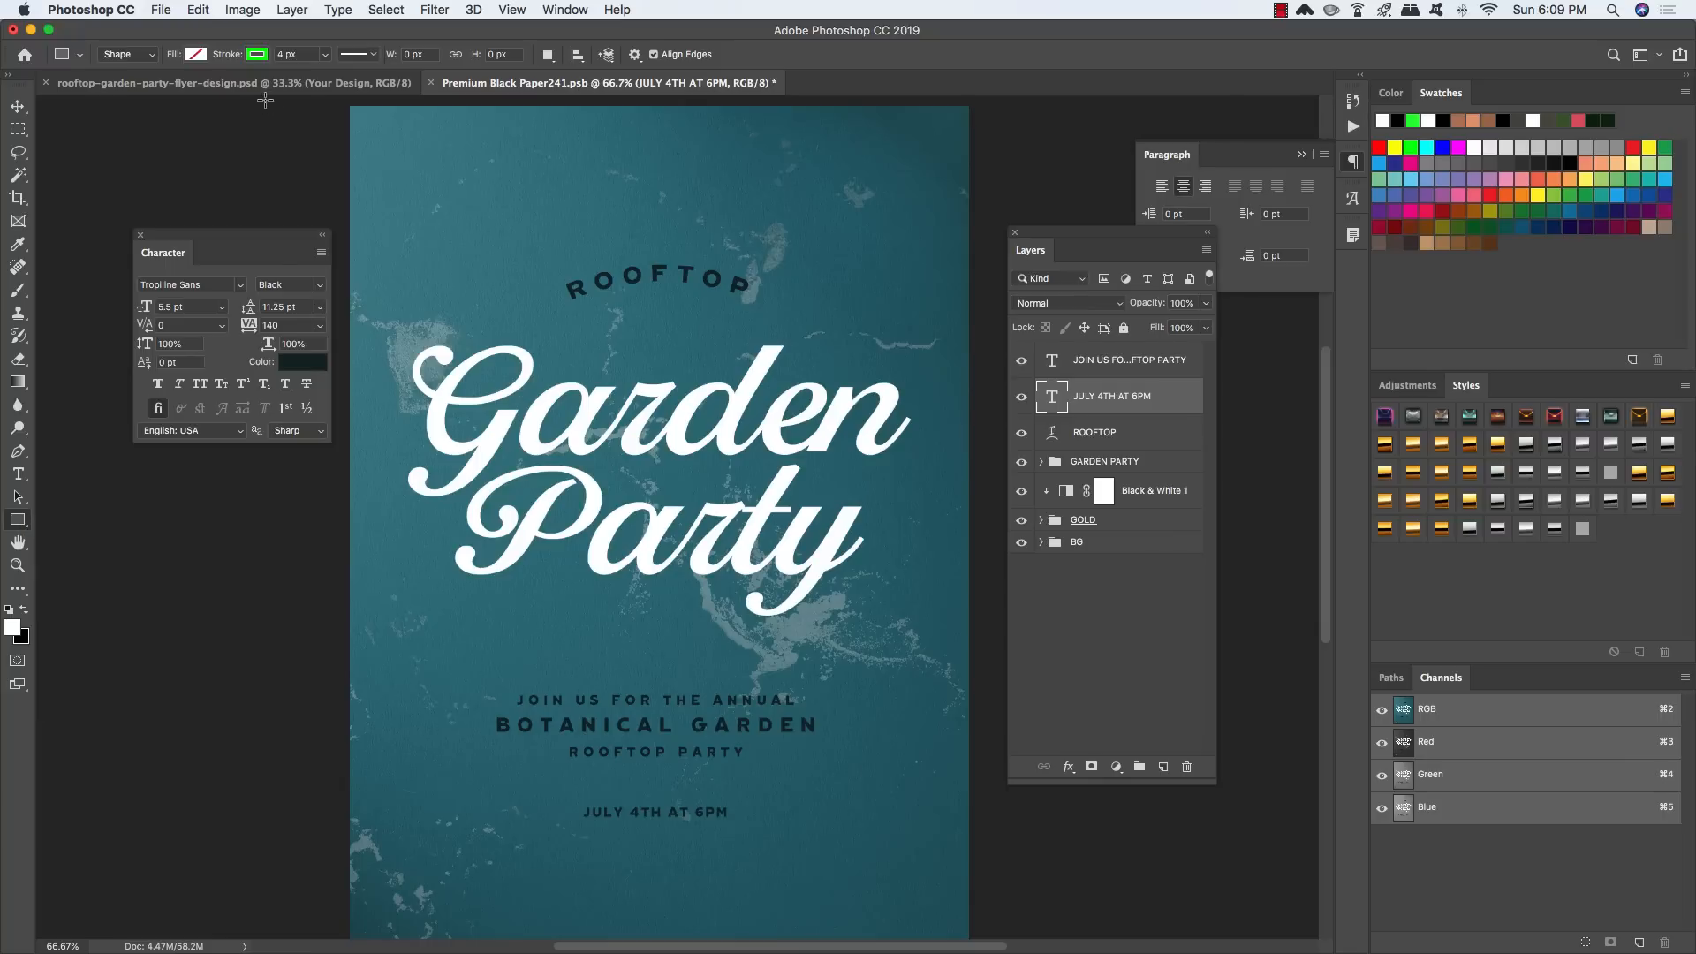
click(196, 54)
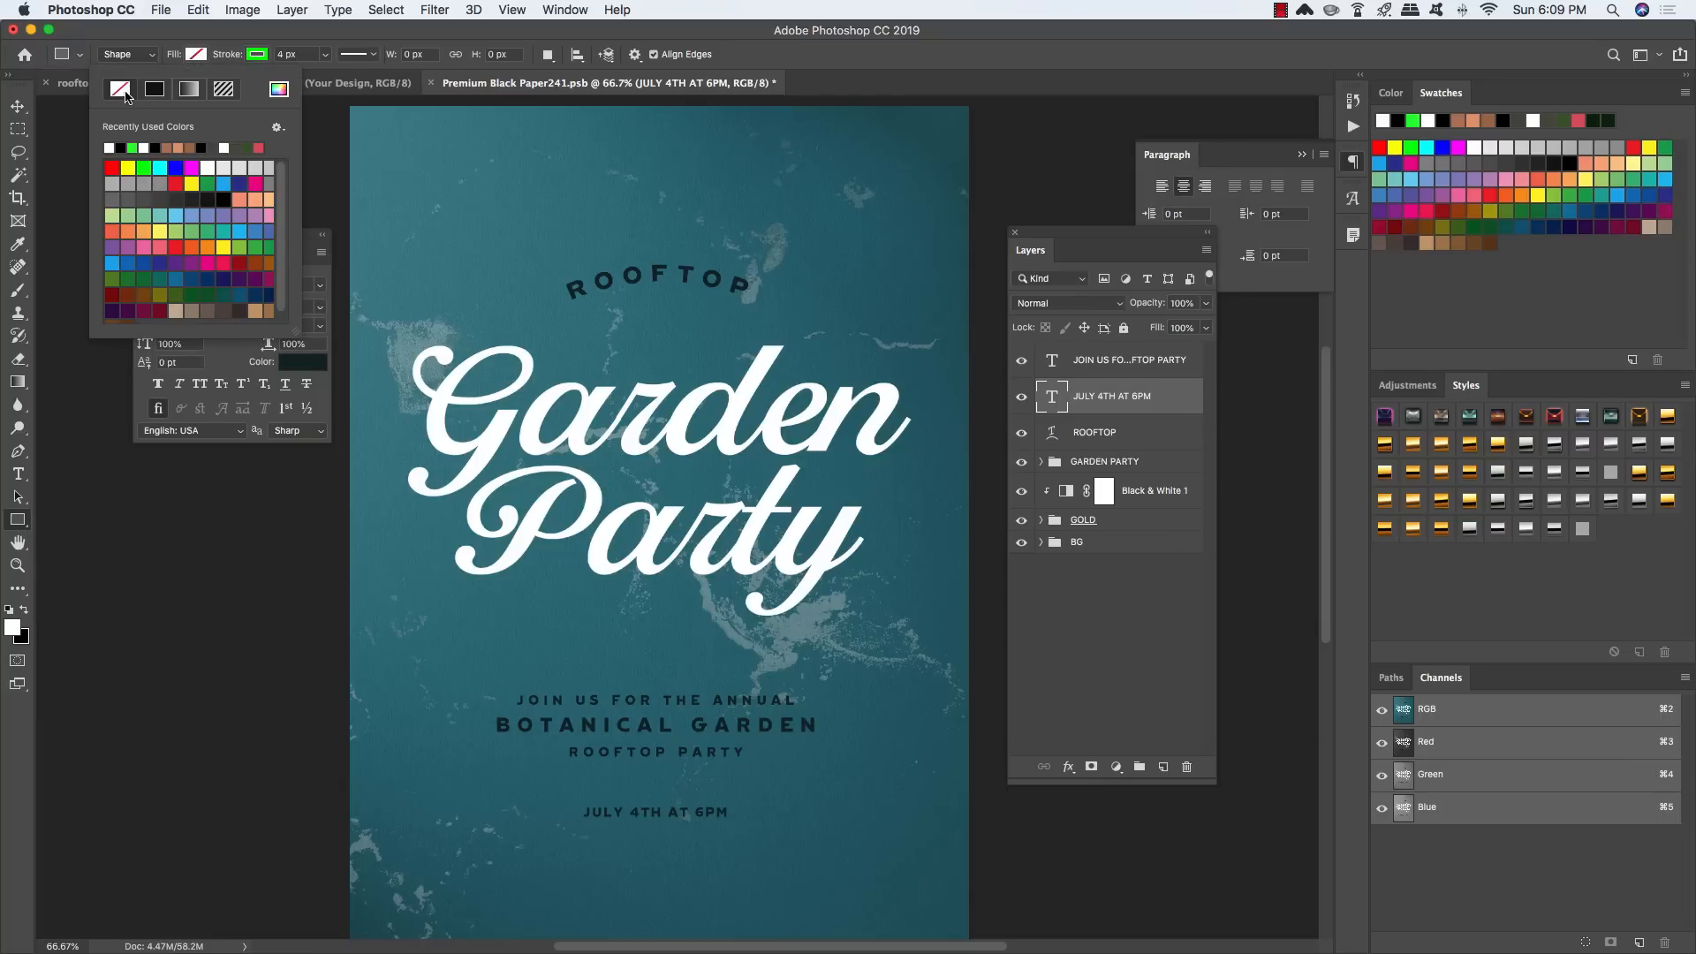
click(257, 54)
click(251, 53)
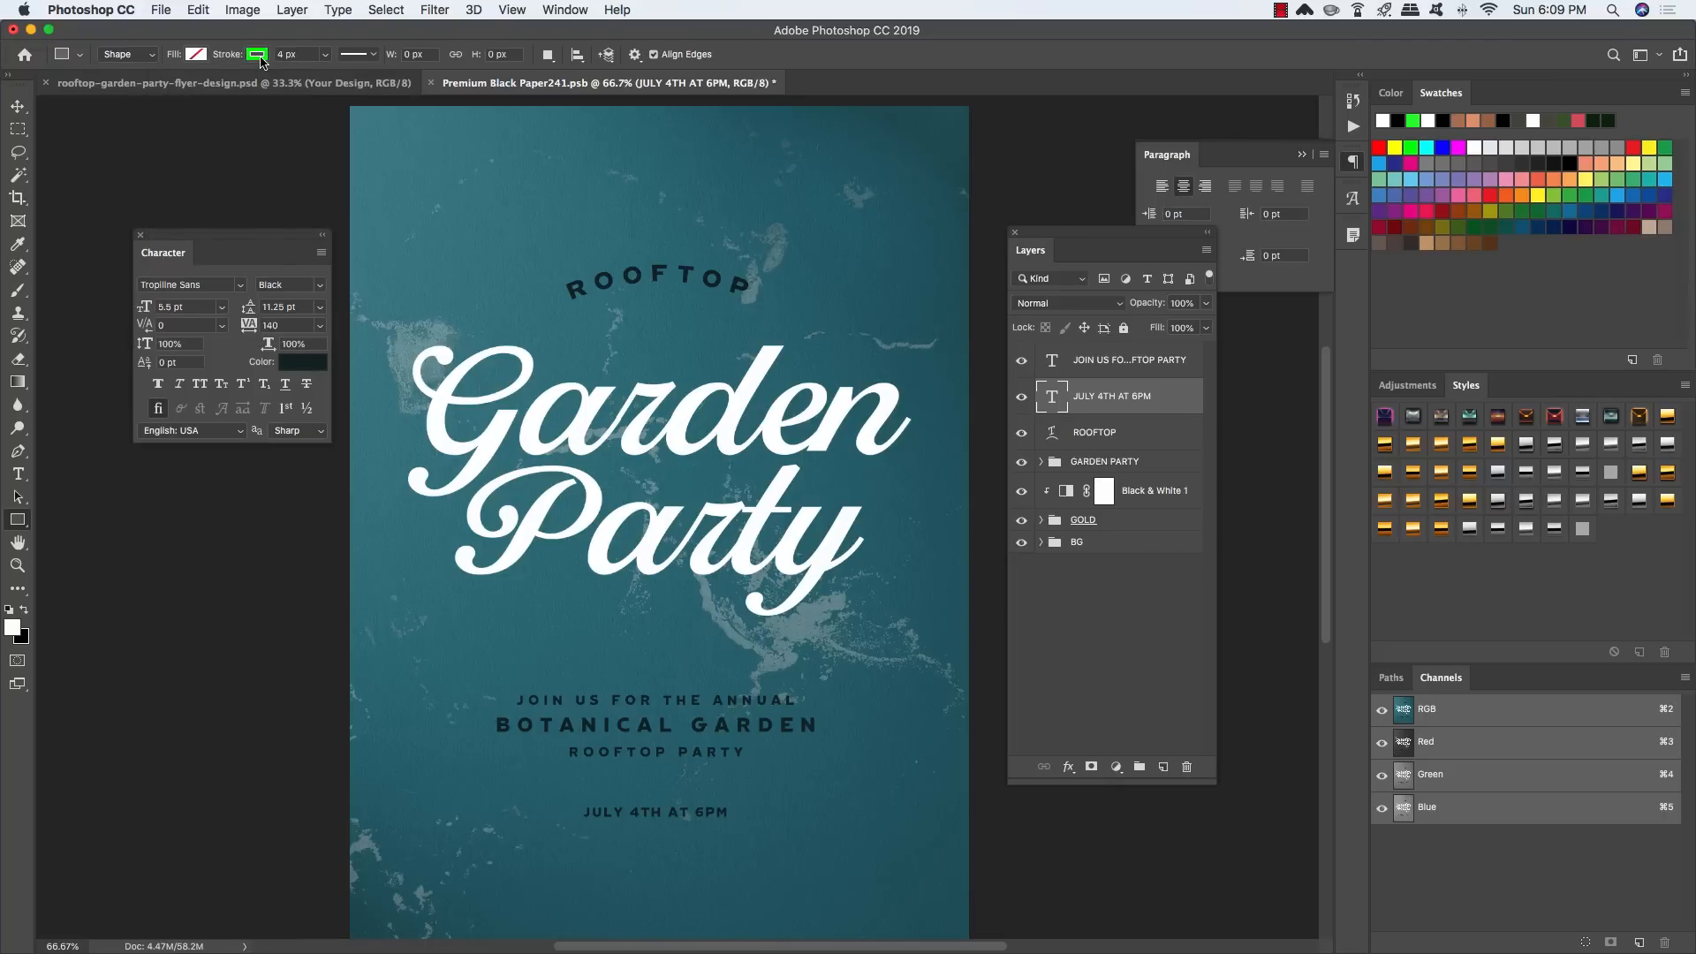
click(258, 55)
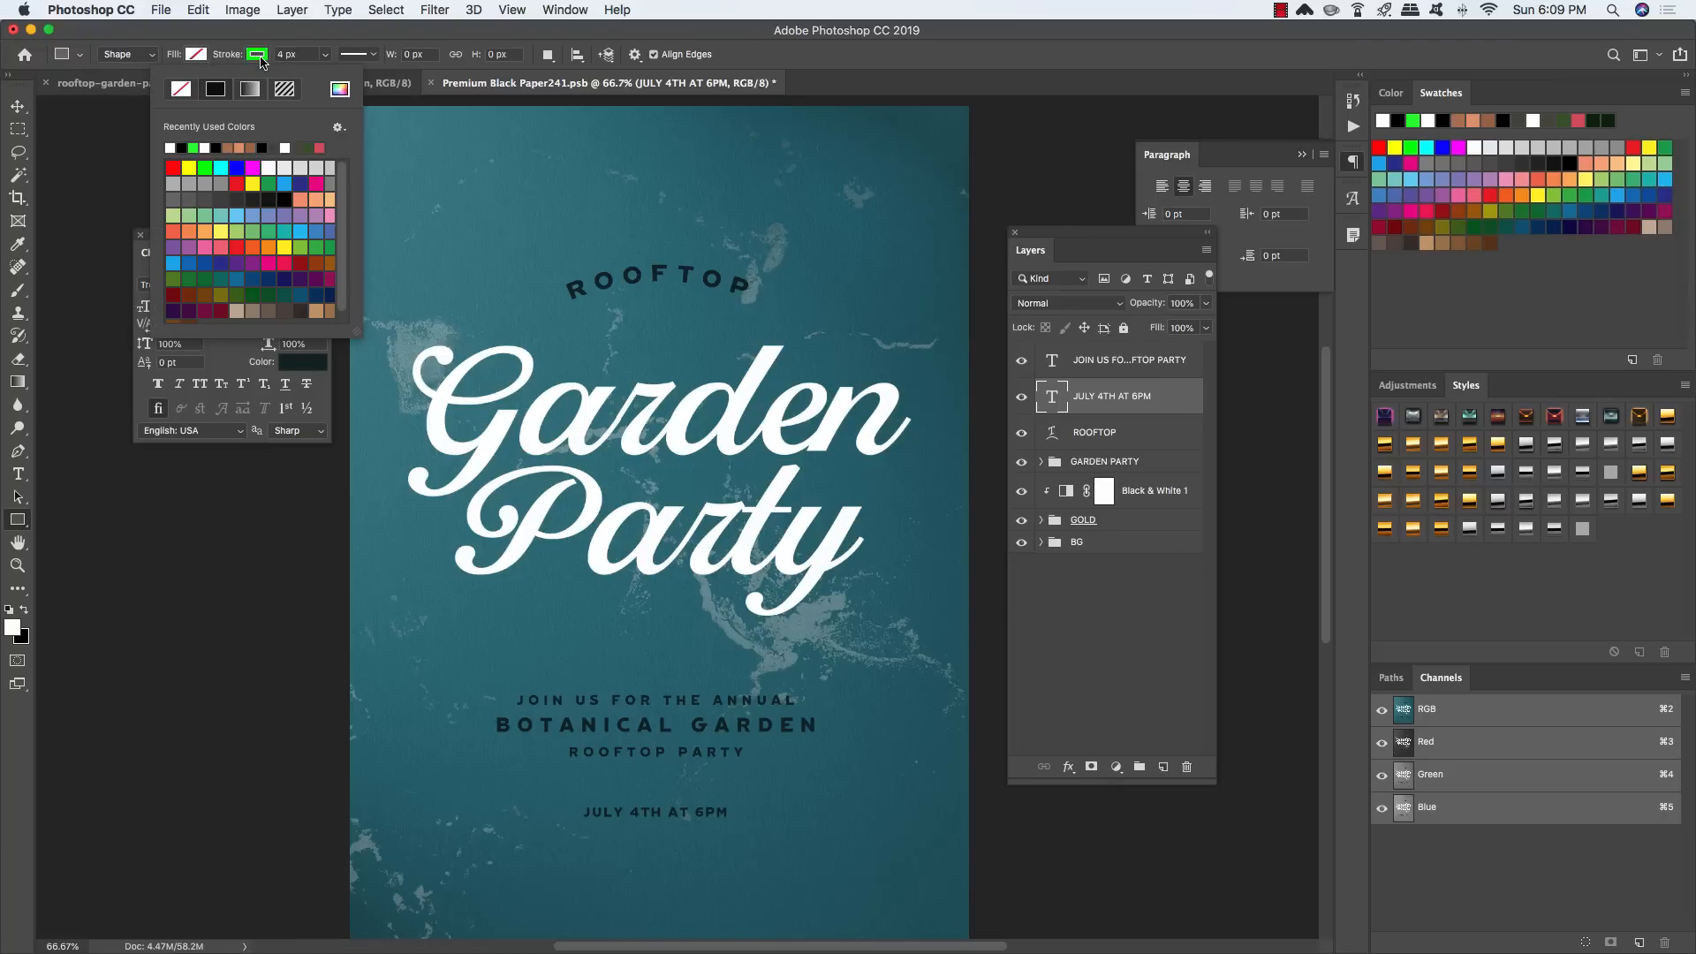
click(340, 91)
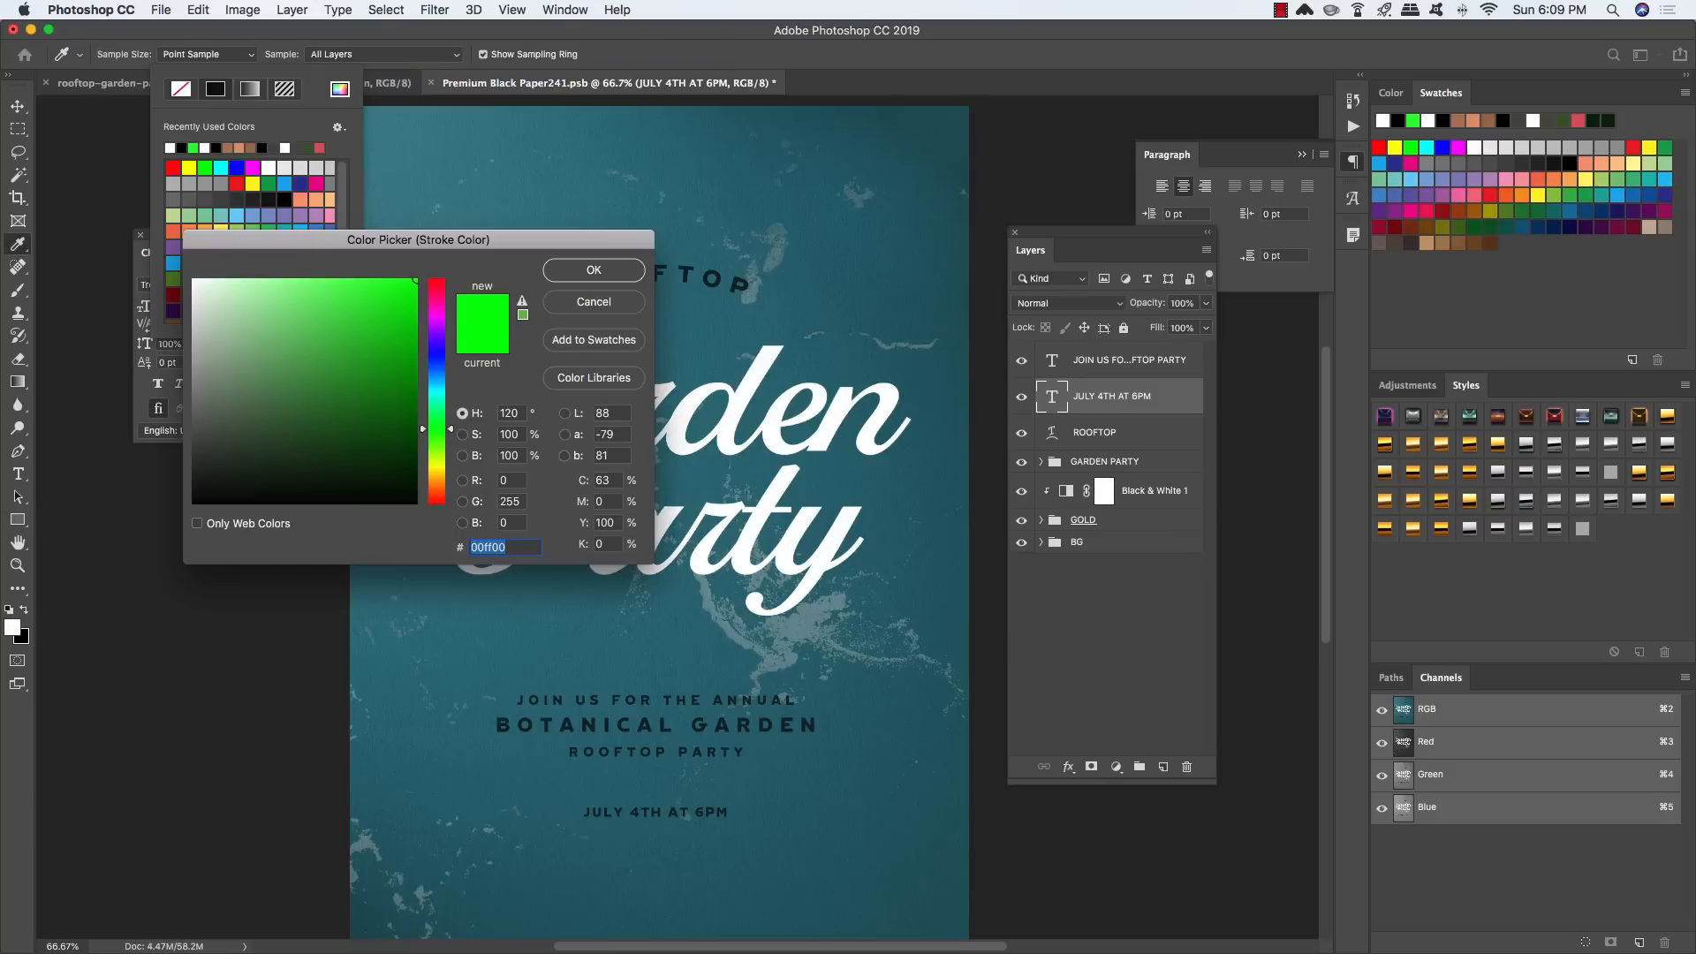
text(122)
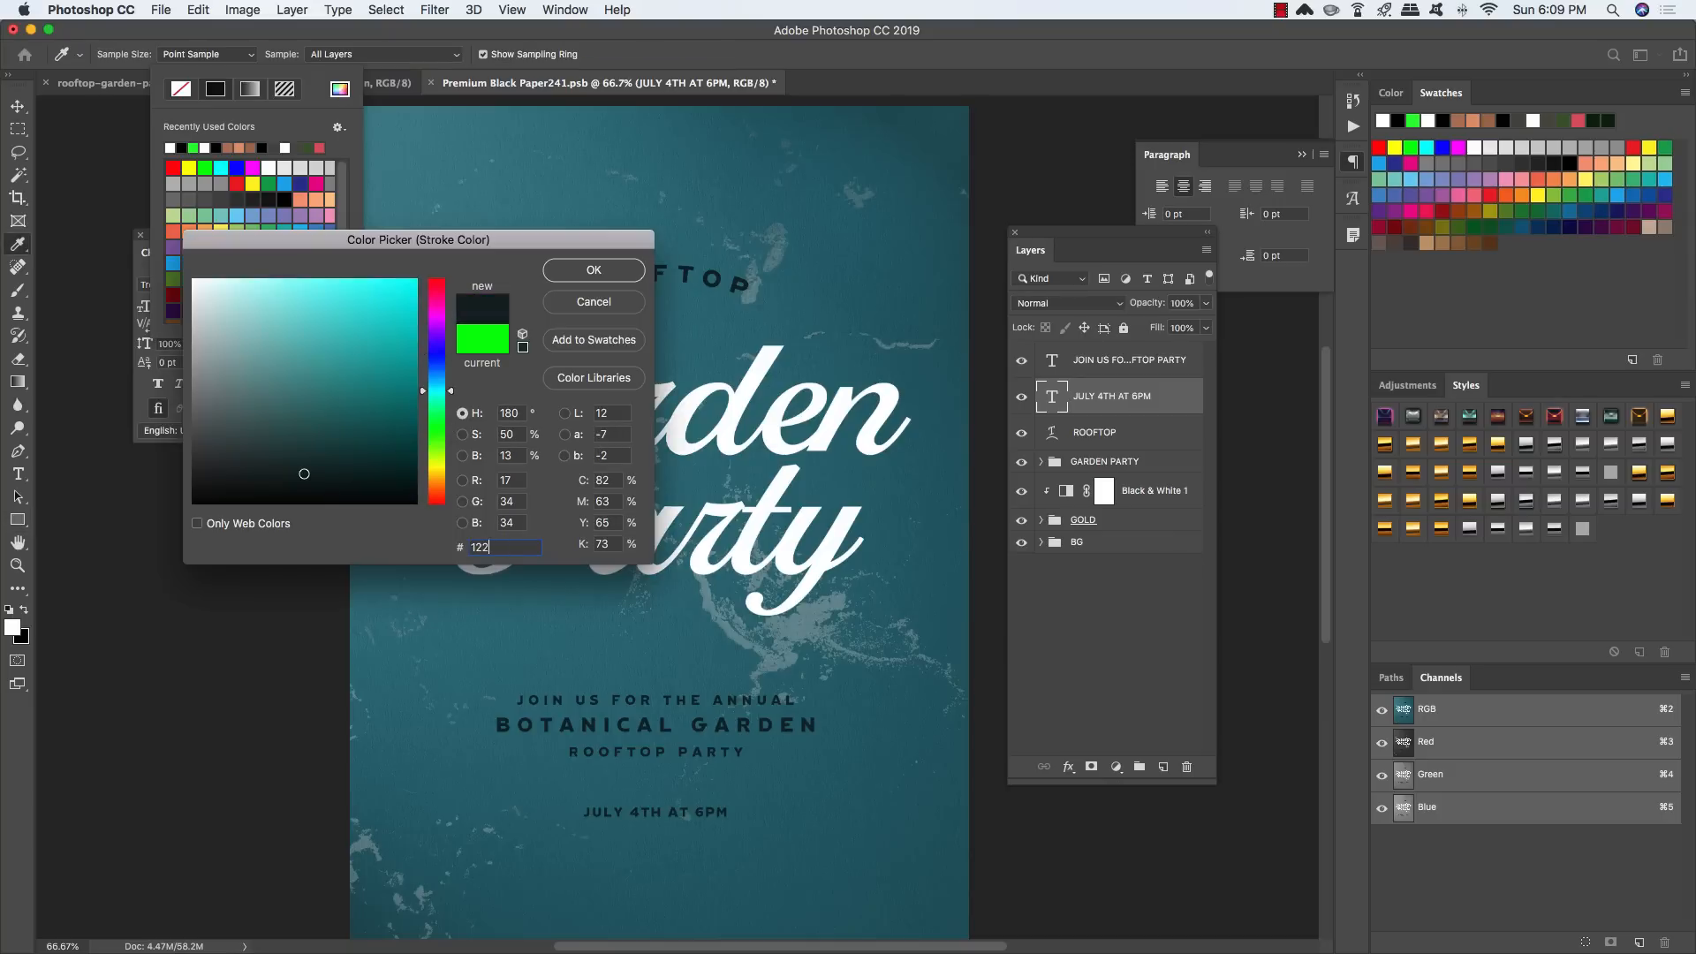
text(325)
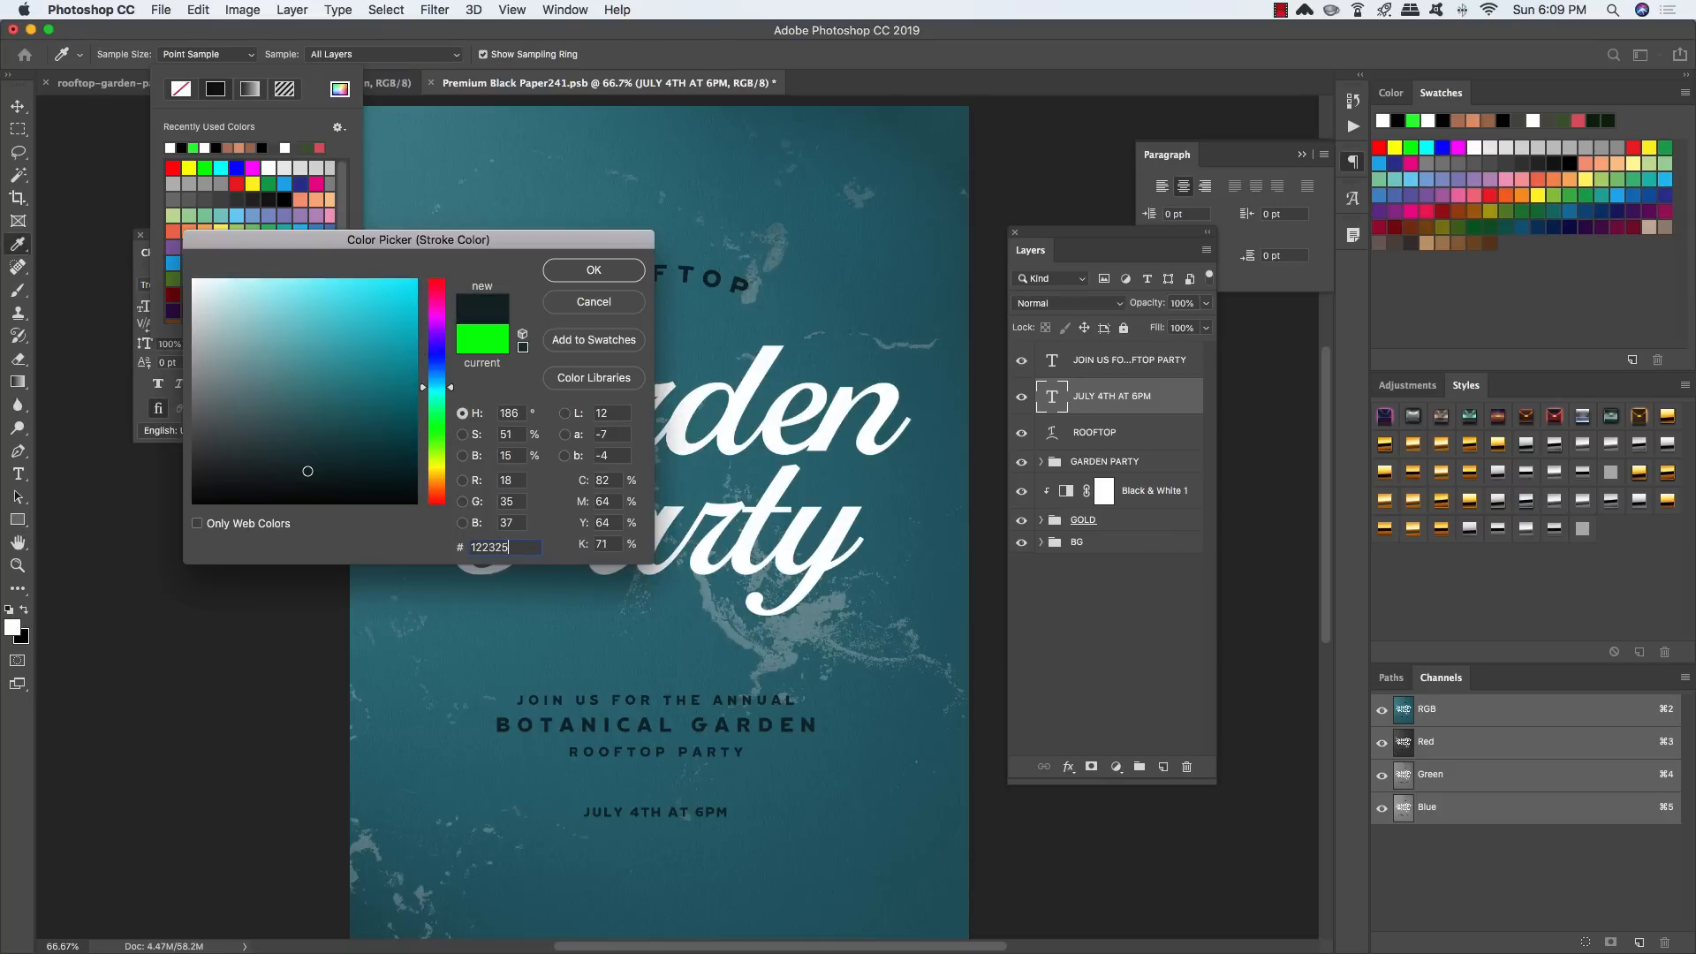
key(Return)
key(Return)
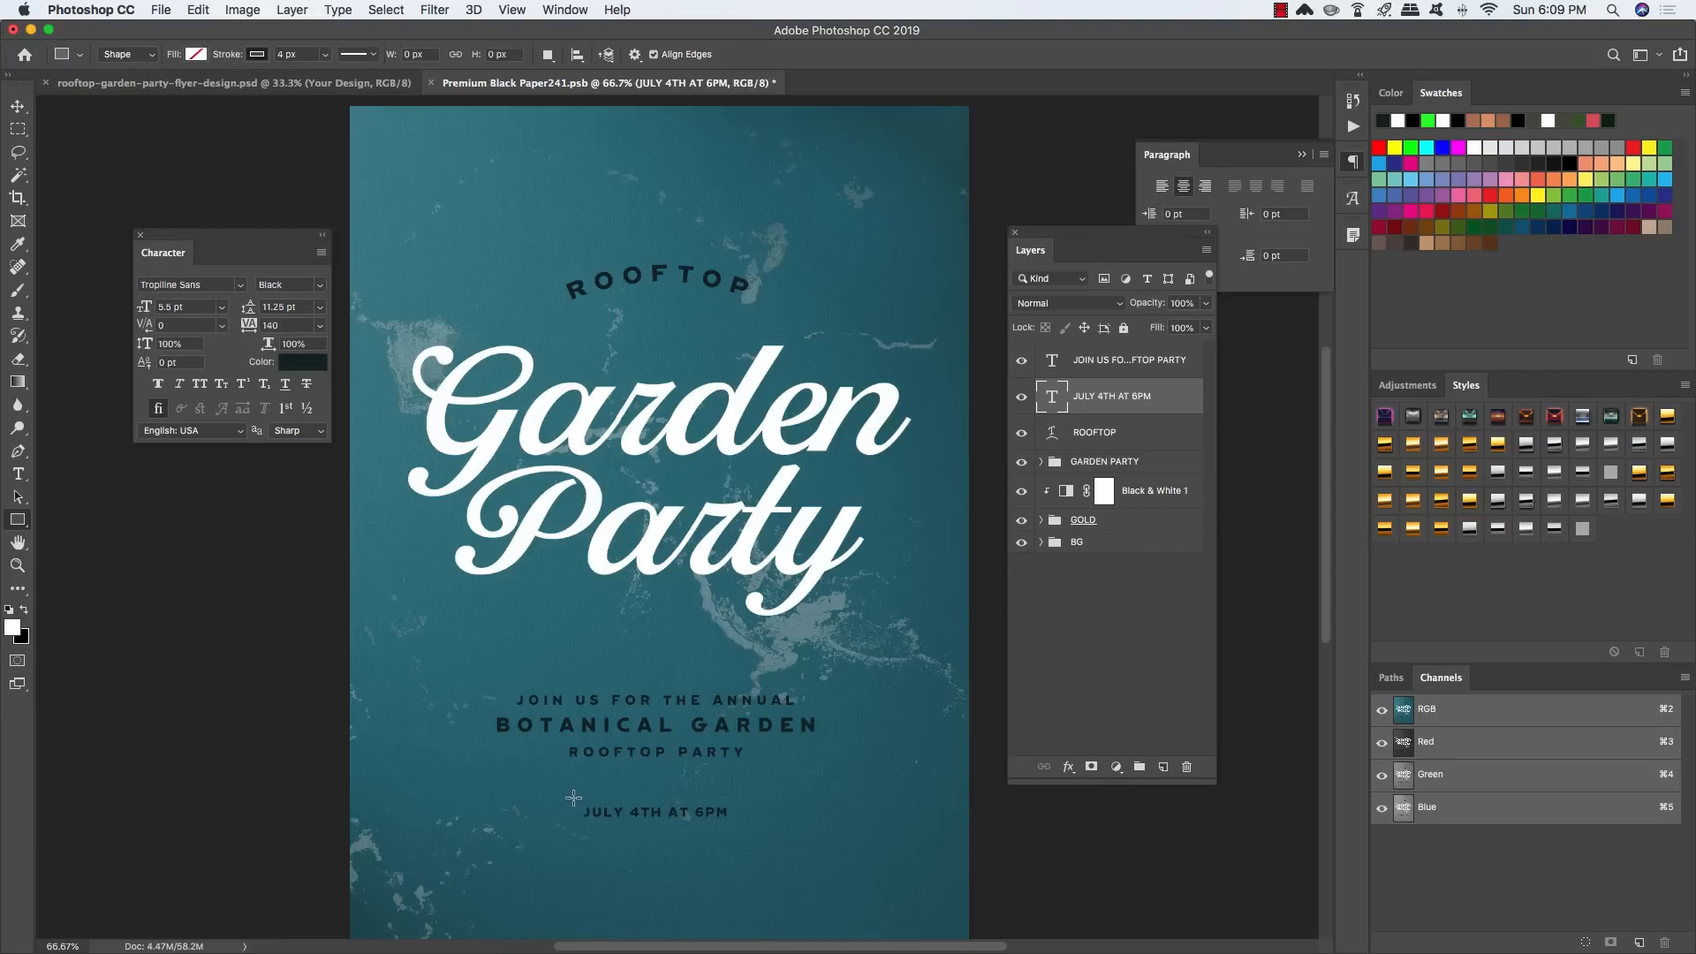
drag(573, 798, 737, 826)
key(v)
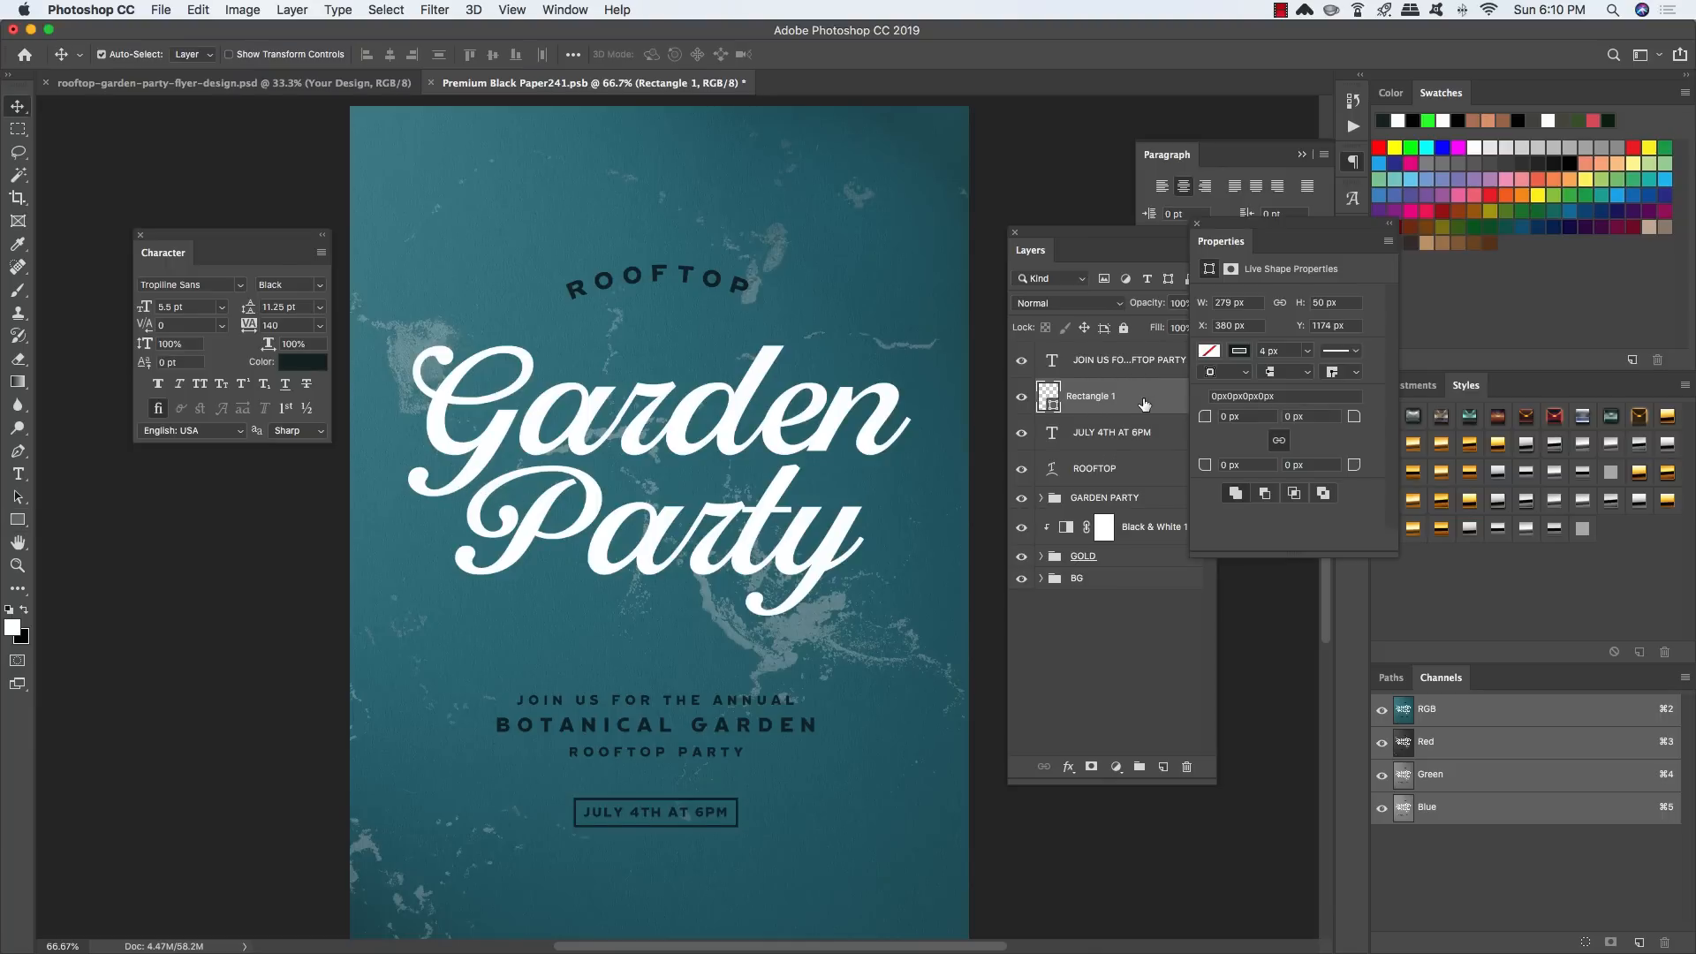
Step: Move the rectangle and the JULY 4TH AT 6PM text together 160 px to the left
shift+click(1145, 437)
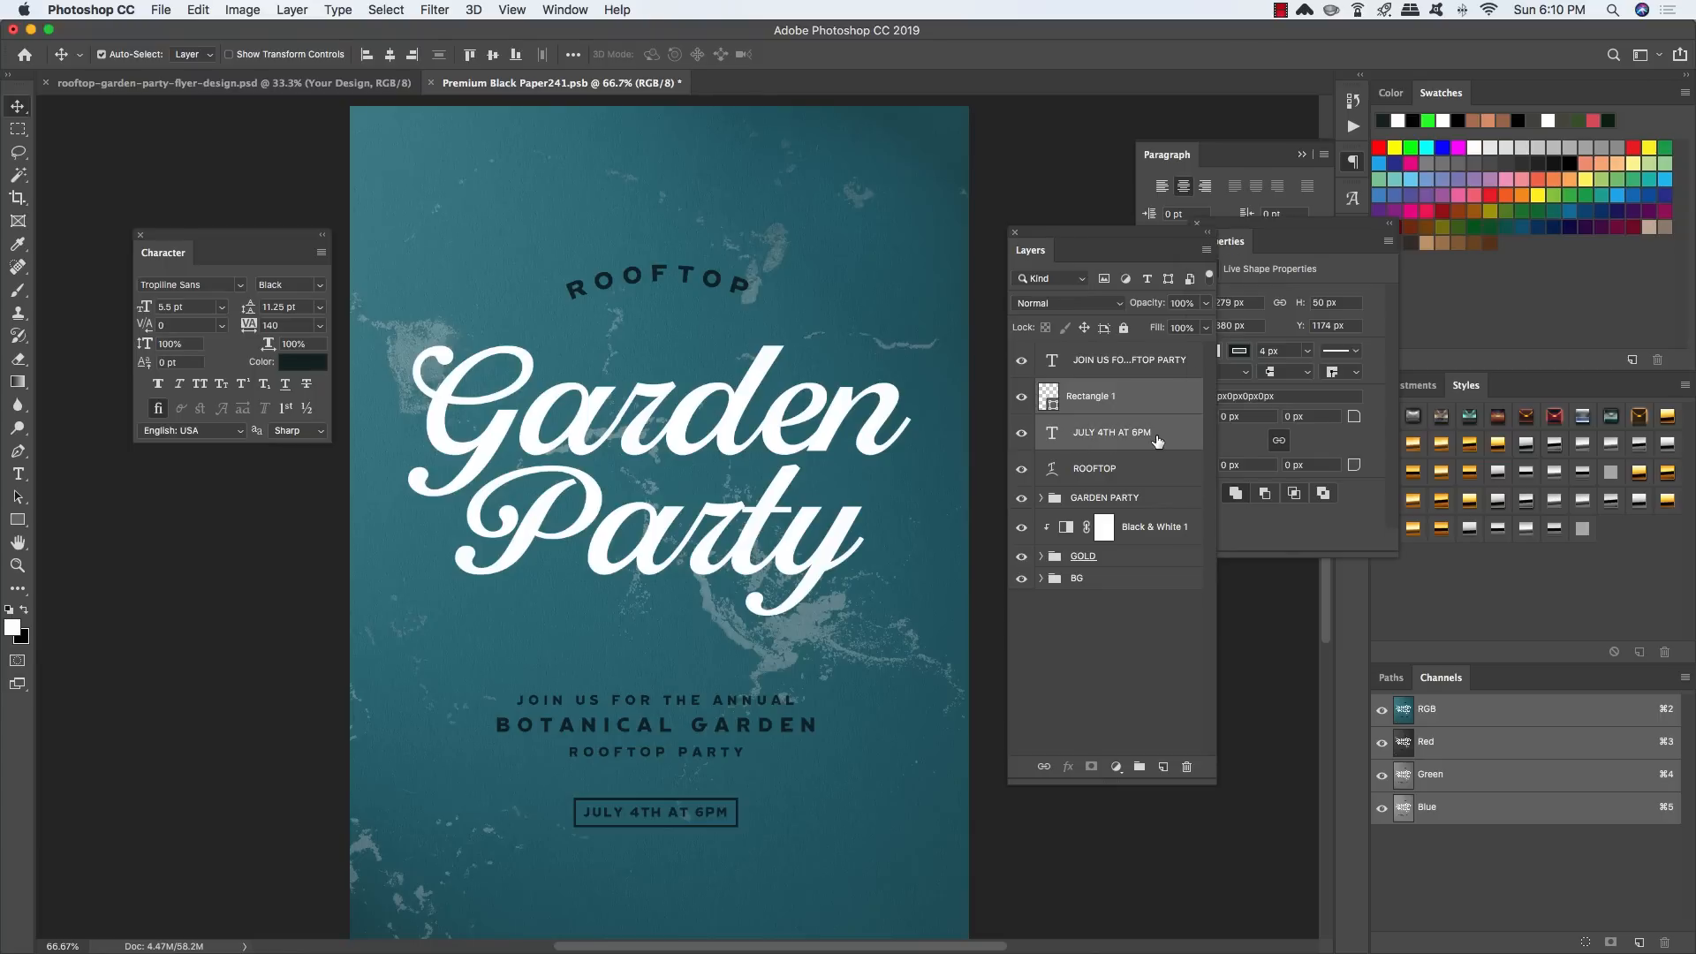
key(shift+Left)
key(shift+Left)
key(shift+Left)
key(shift+Left)
key(shift+Left)
key(shift+Left)
key(shift+Left)
key(shift+Left)
key(shift+Left)
key(shift+Left)
key(shift+Left)
key(shift+Left)
key(shift+Left)
key(shift+Left)
key(shift+Left)
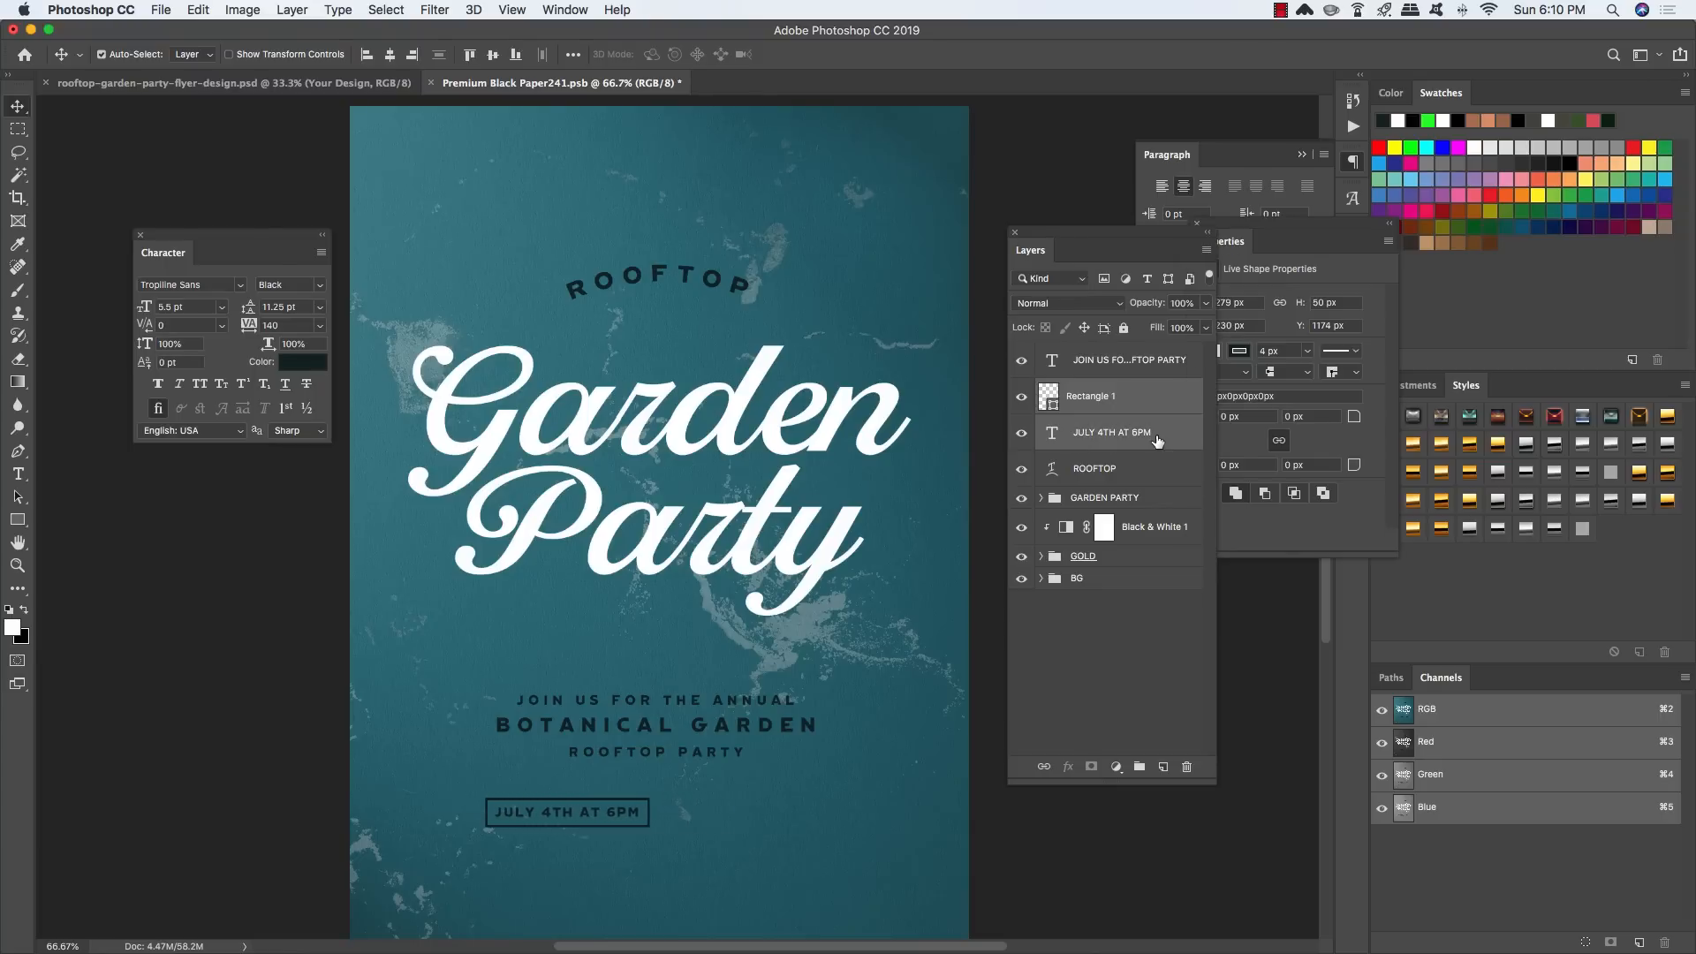
key(shift+Left)
Step: Duplicate the boxed date and place the copy directly to its right, overlapping the adjoining borders by 4 px
key(super+j)
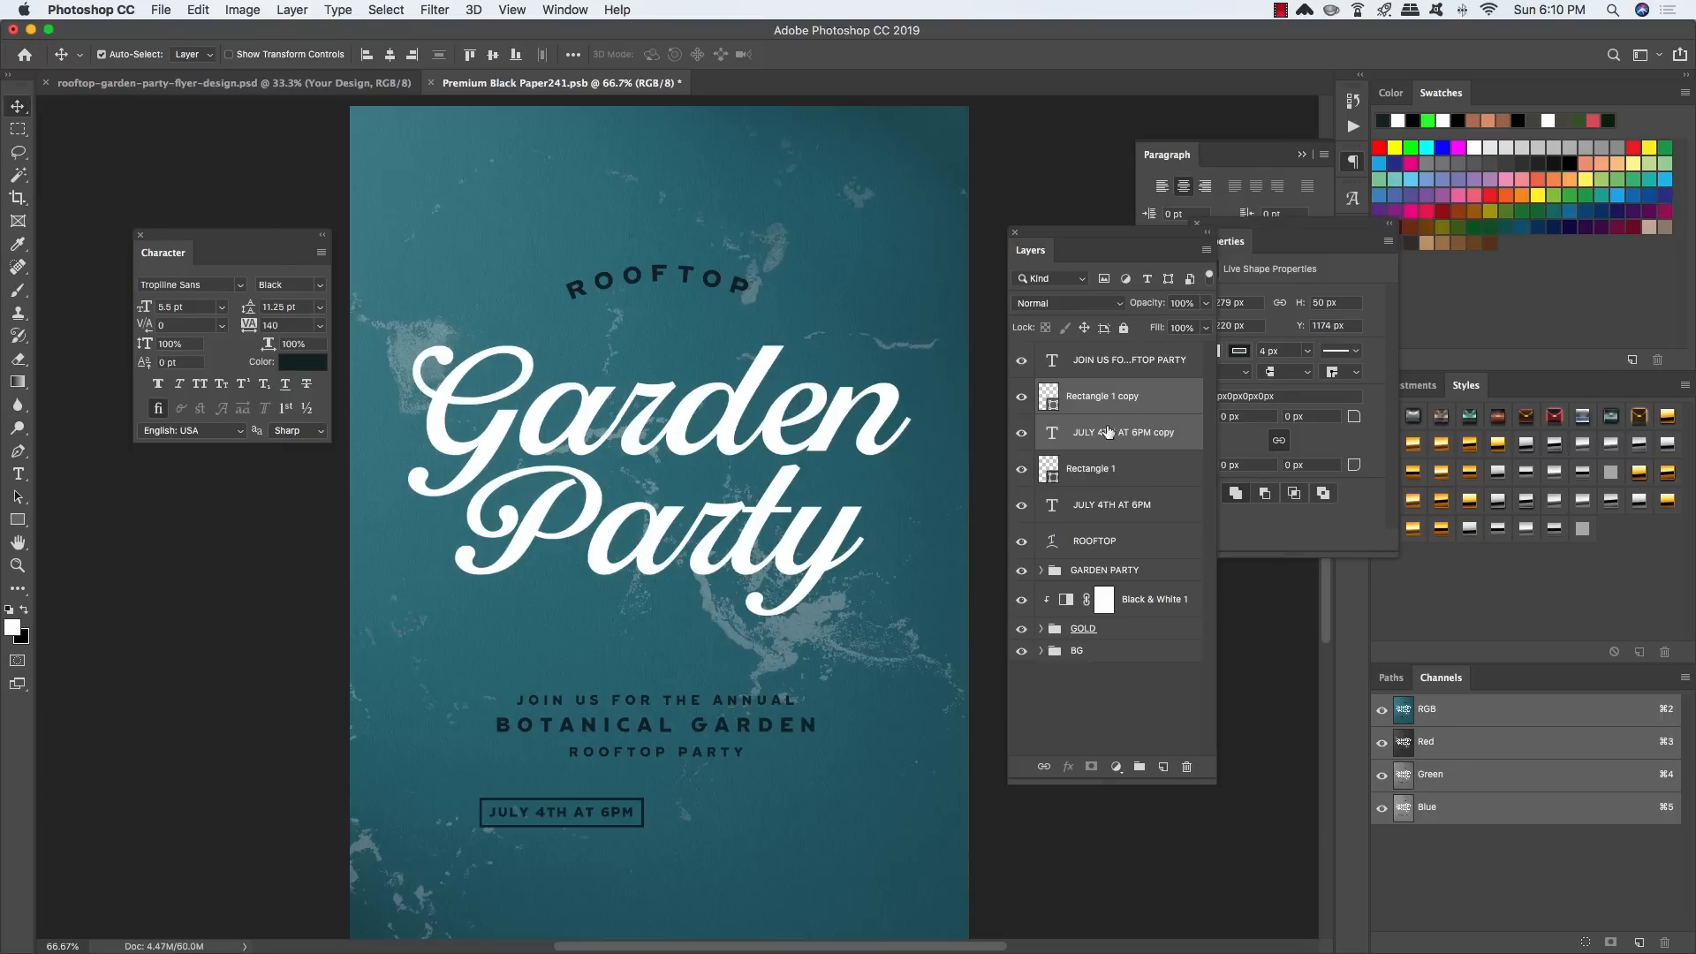
key(super)
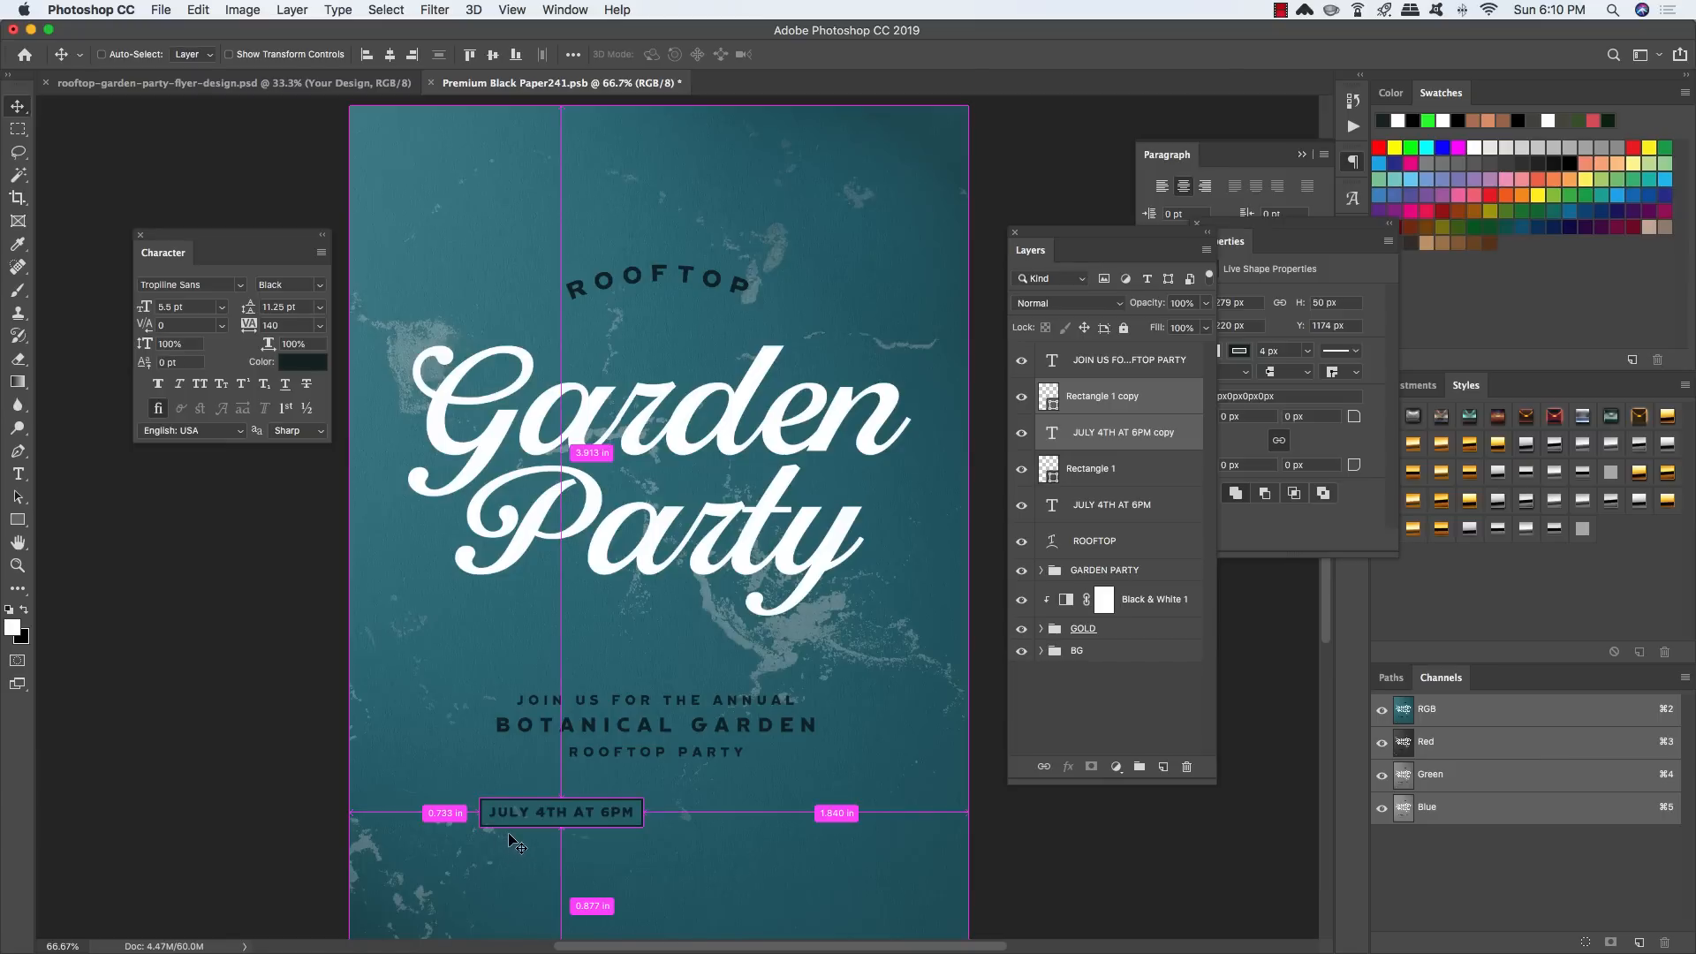
key(super+t)
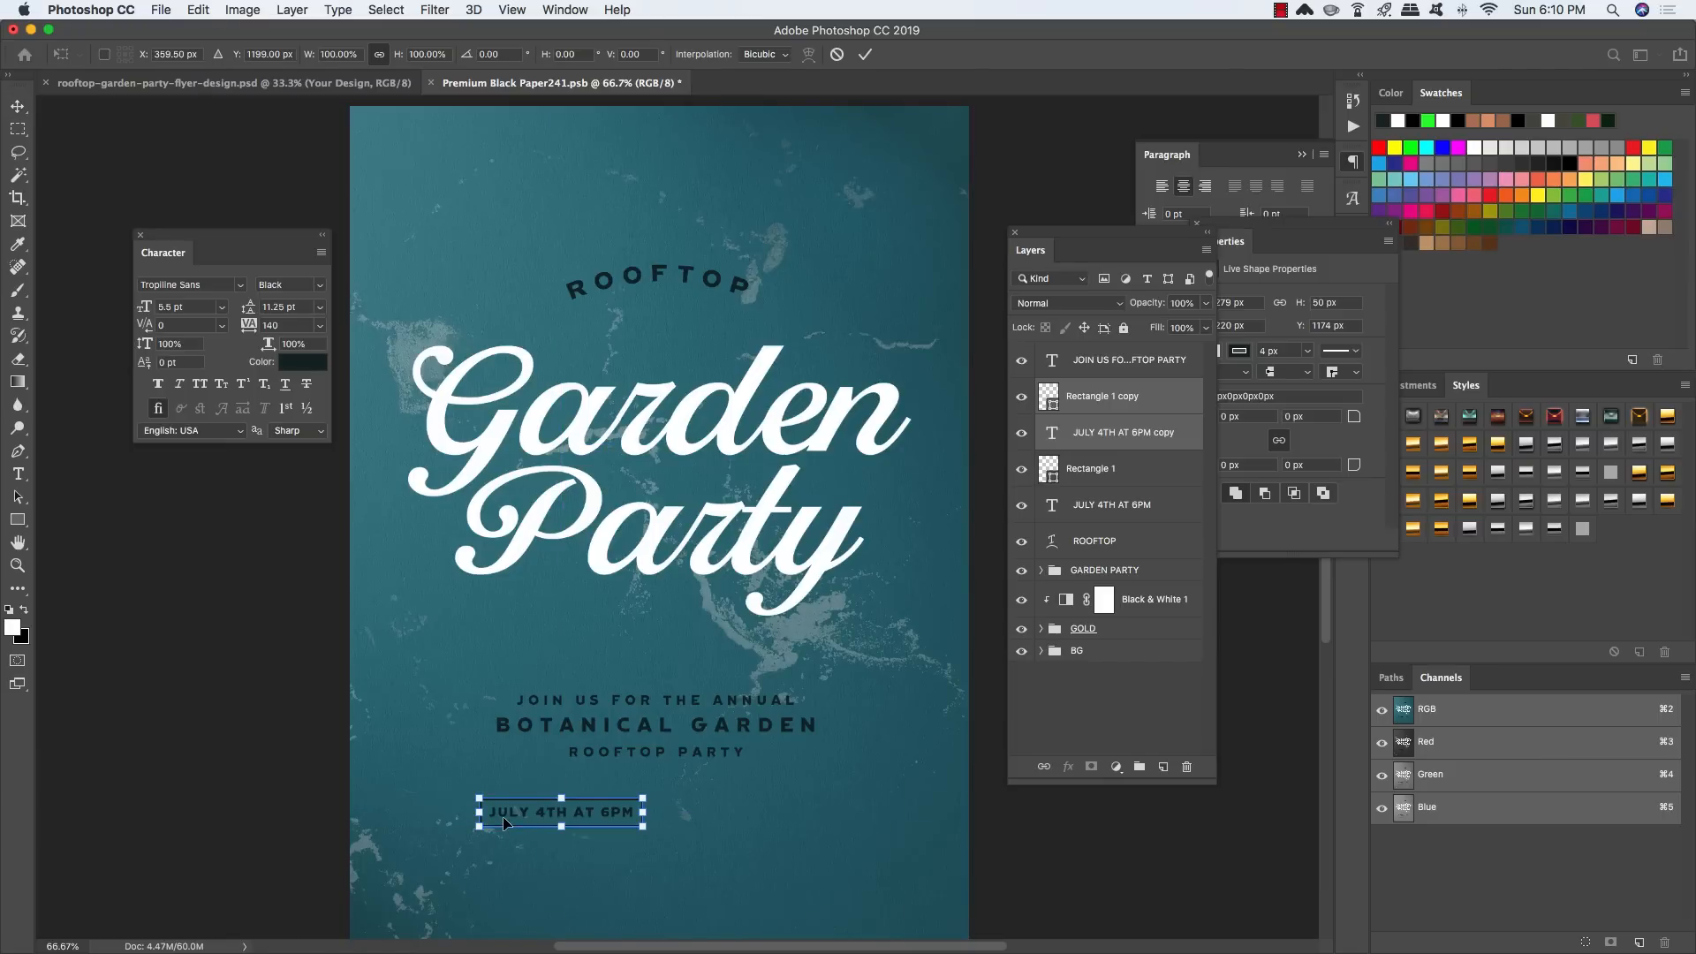
drag(506, 816, 667, 819)
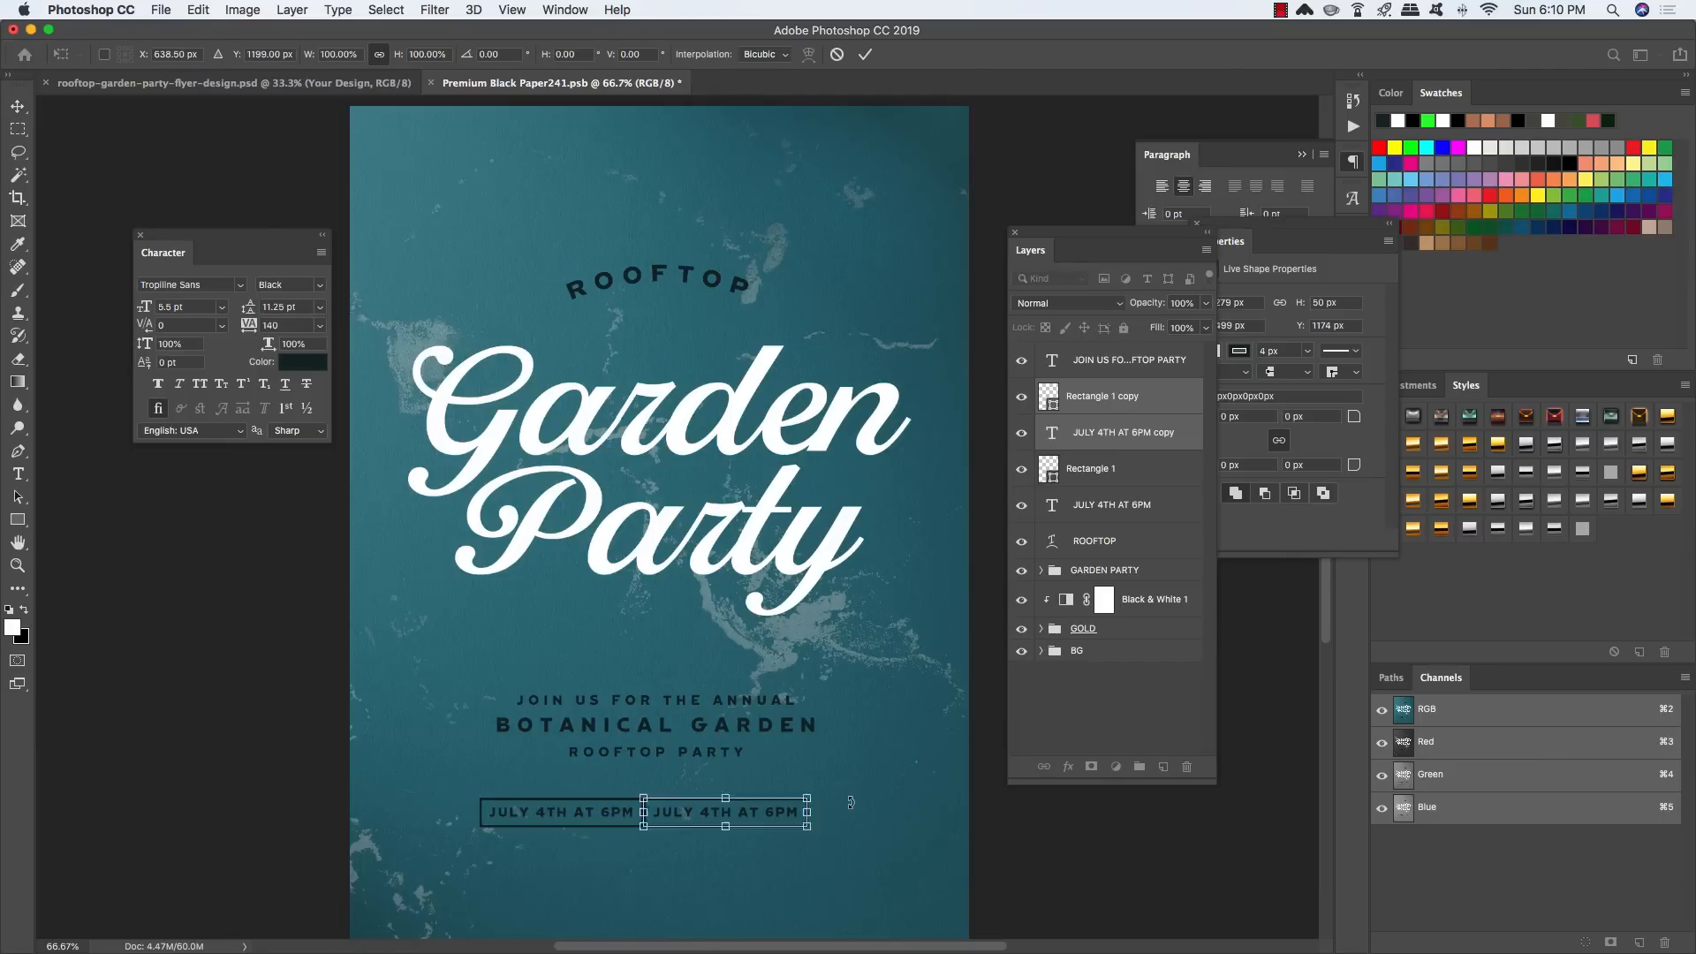
key(Return)
key(Left)
key(Left)
key(Left)
key(Left)
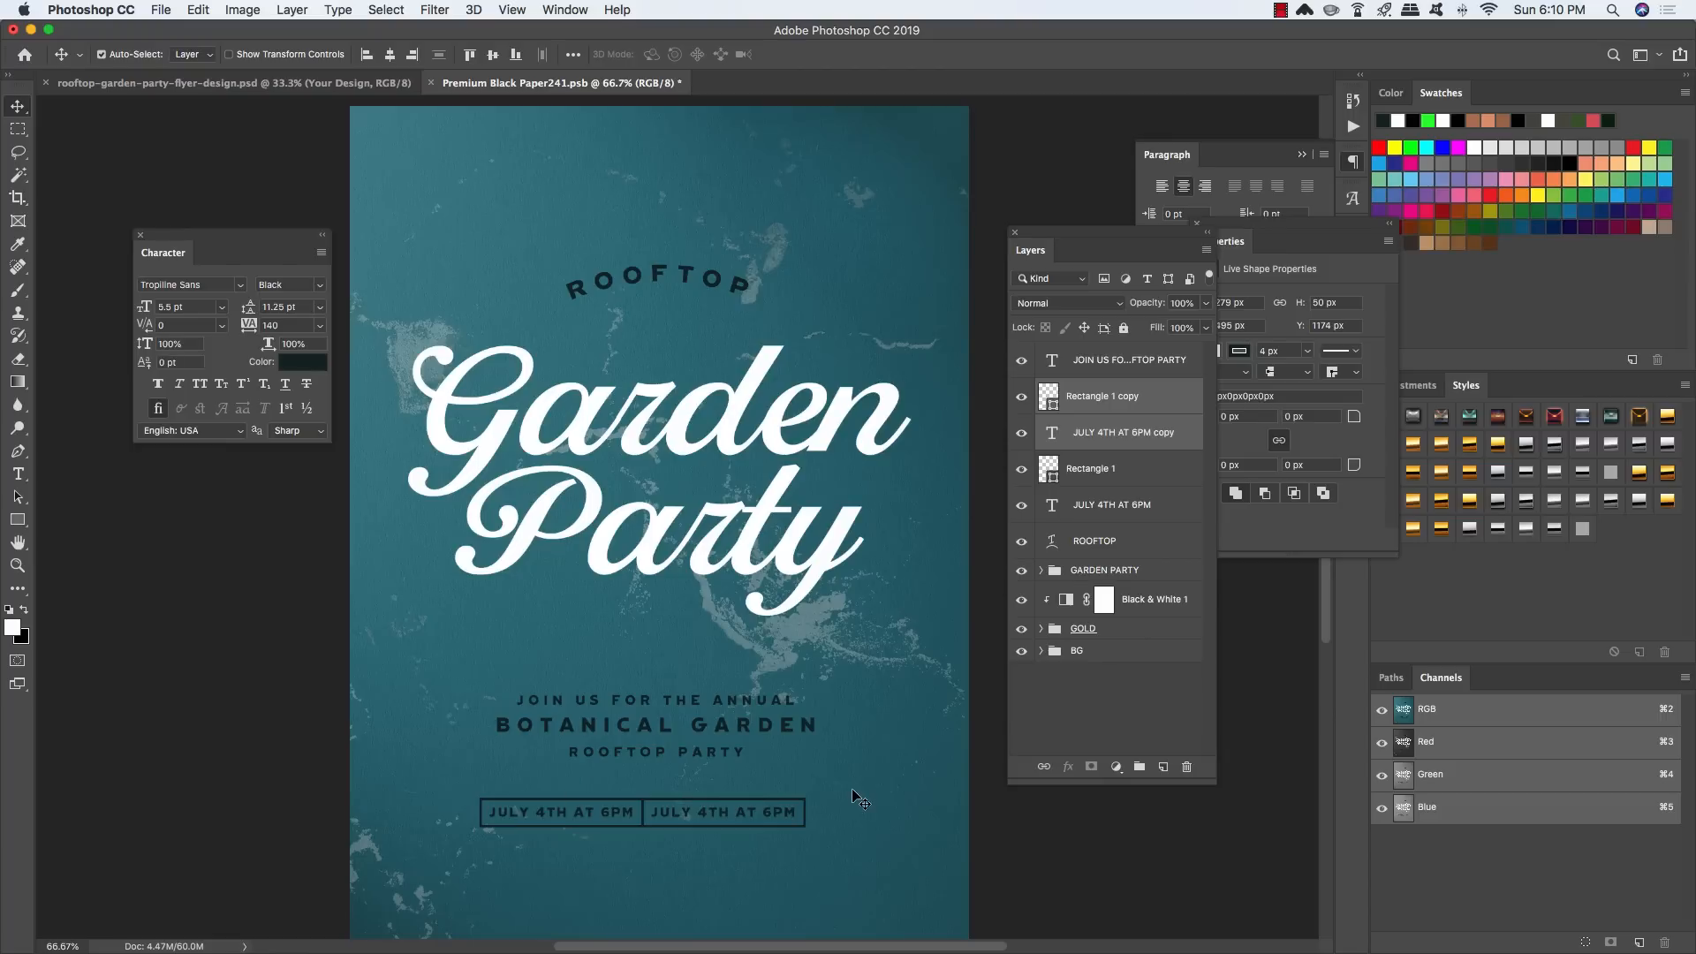
Step: Replace the duplicated date text in the right-hand box with the venue's street address in capitals
double_click(731, 810)
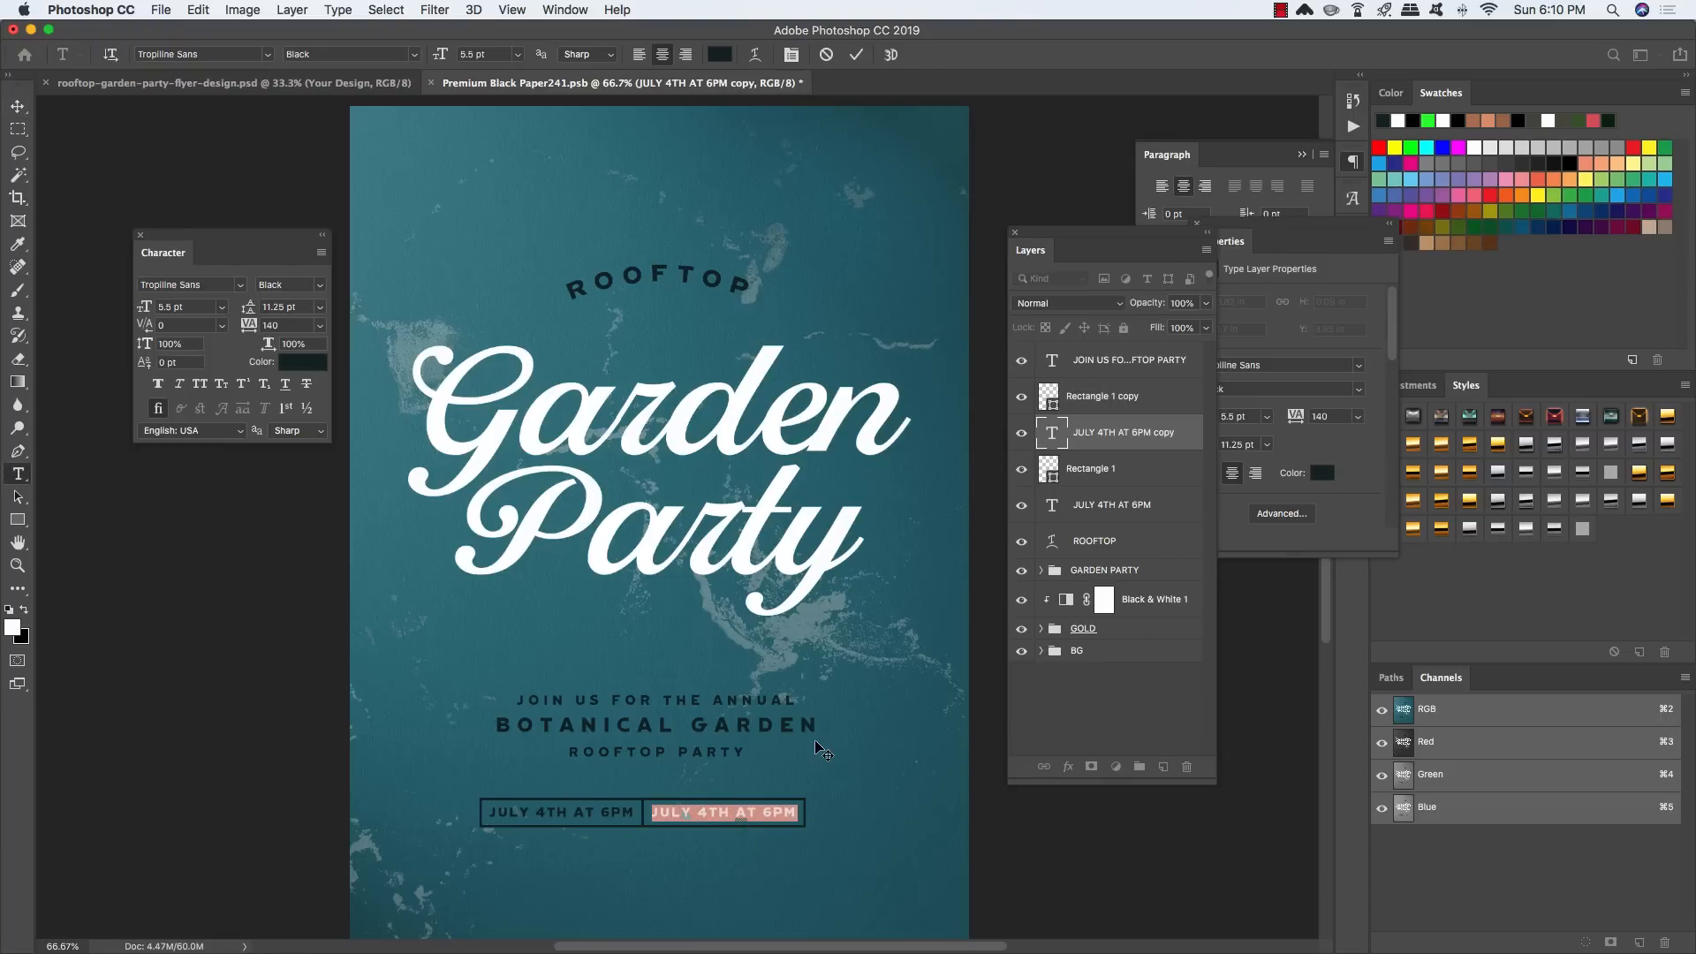
text(32 RET)
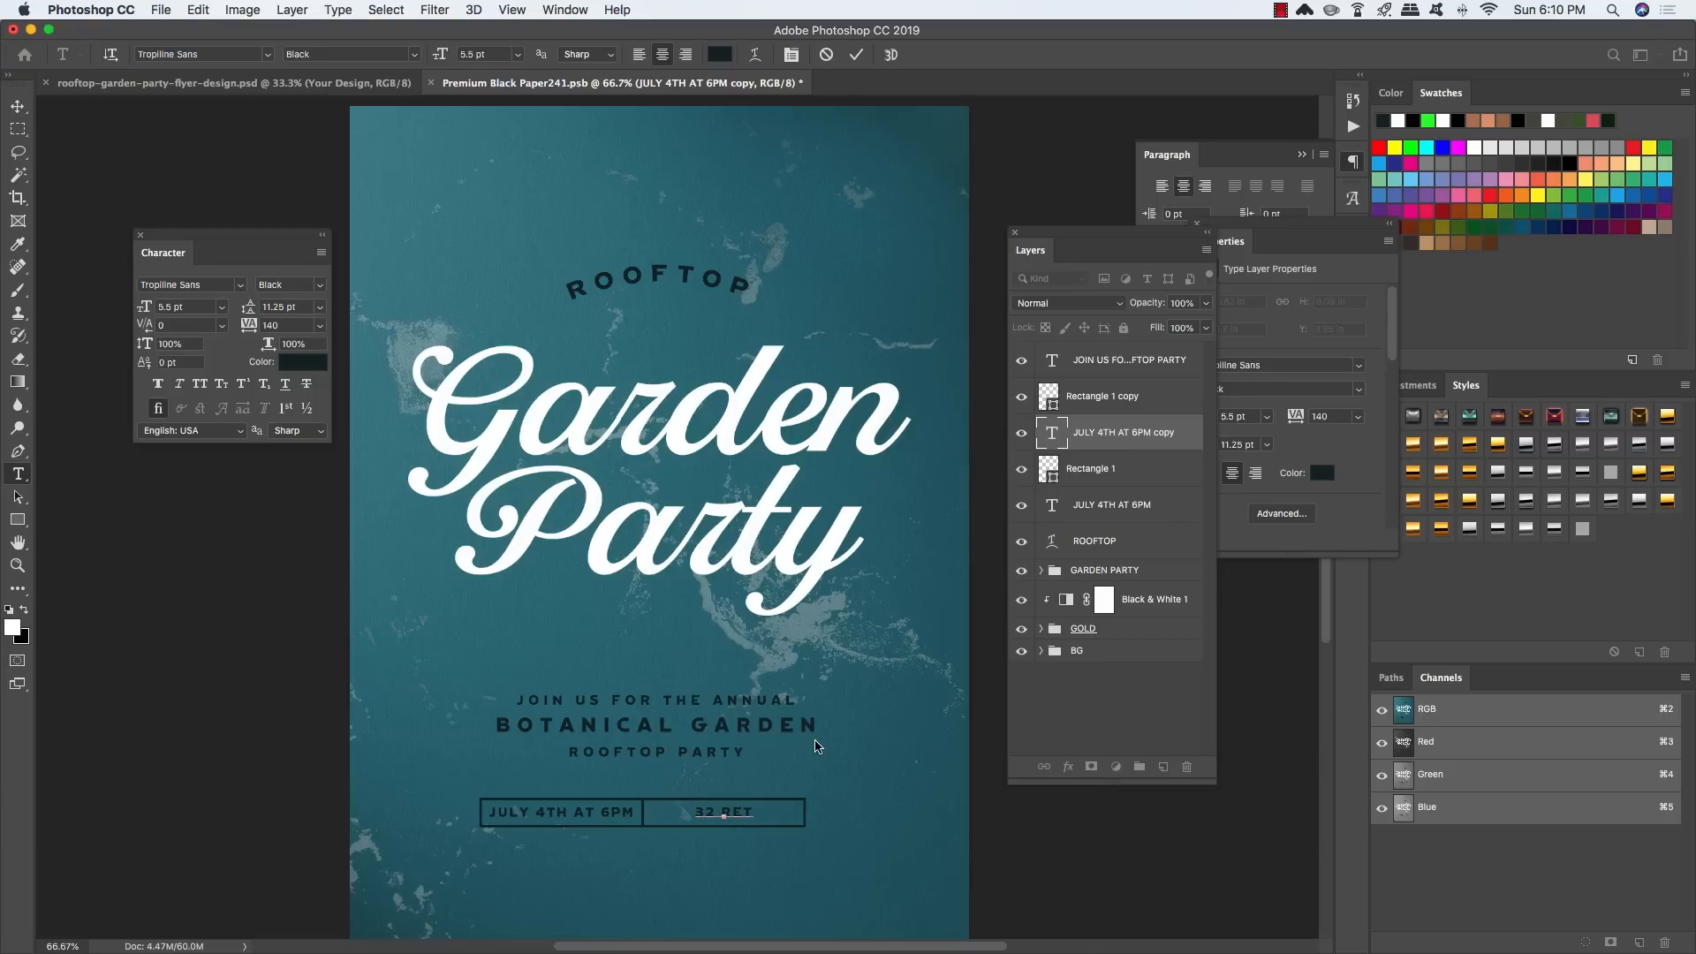
key(BackSpace)
text(CTOR ST)
click(18, 106)
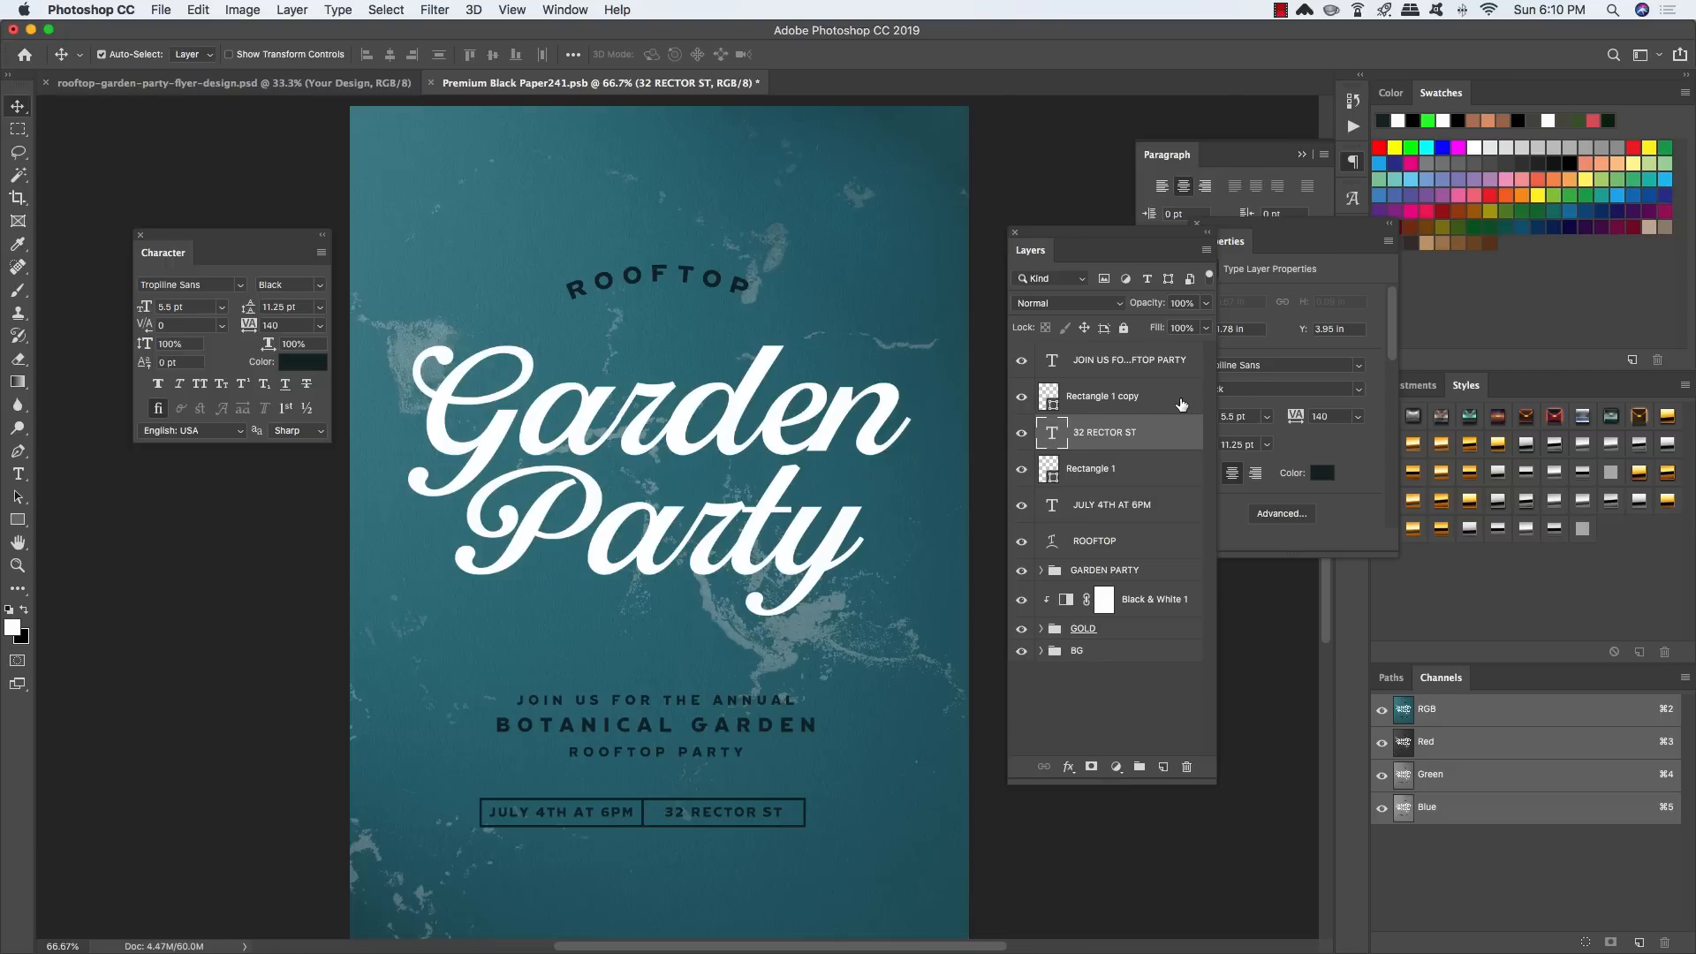
Step: Select the rectangle outlining the street address
click(1154, 397)
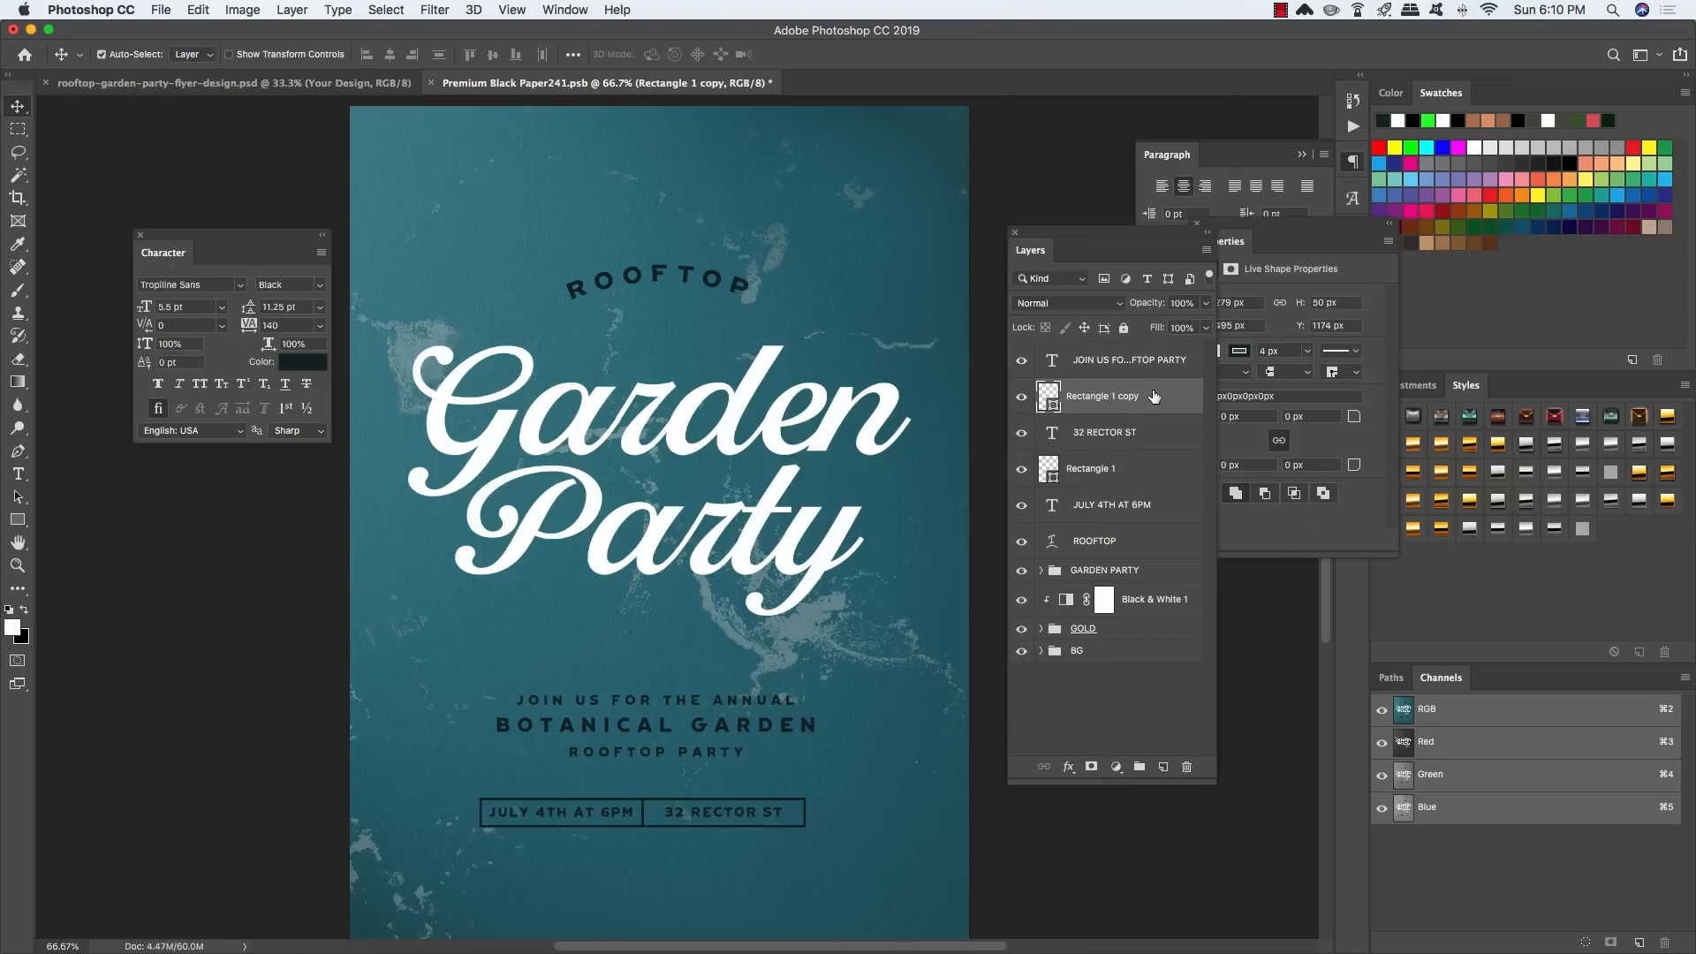
Step: Move the date, address and two rectangle layers beneath the GARDEN PARTY group and shift the boxes about 29 px to the right
shift+click(1163, 510)
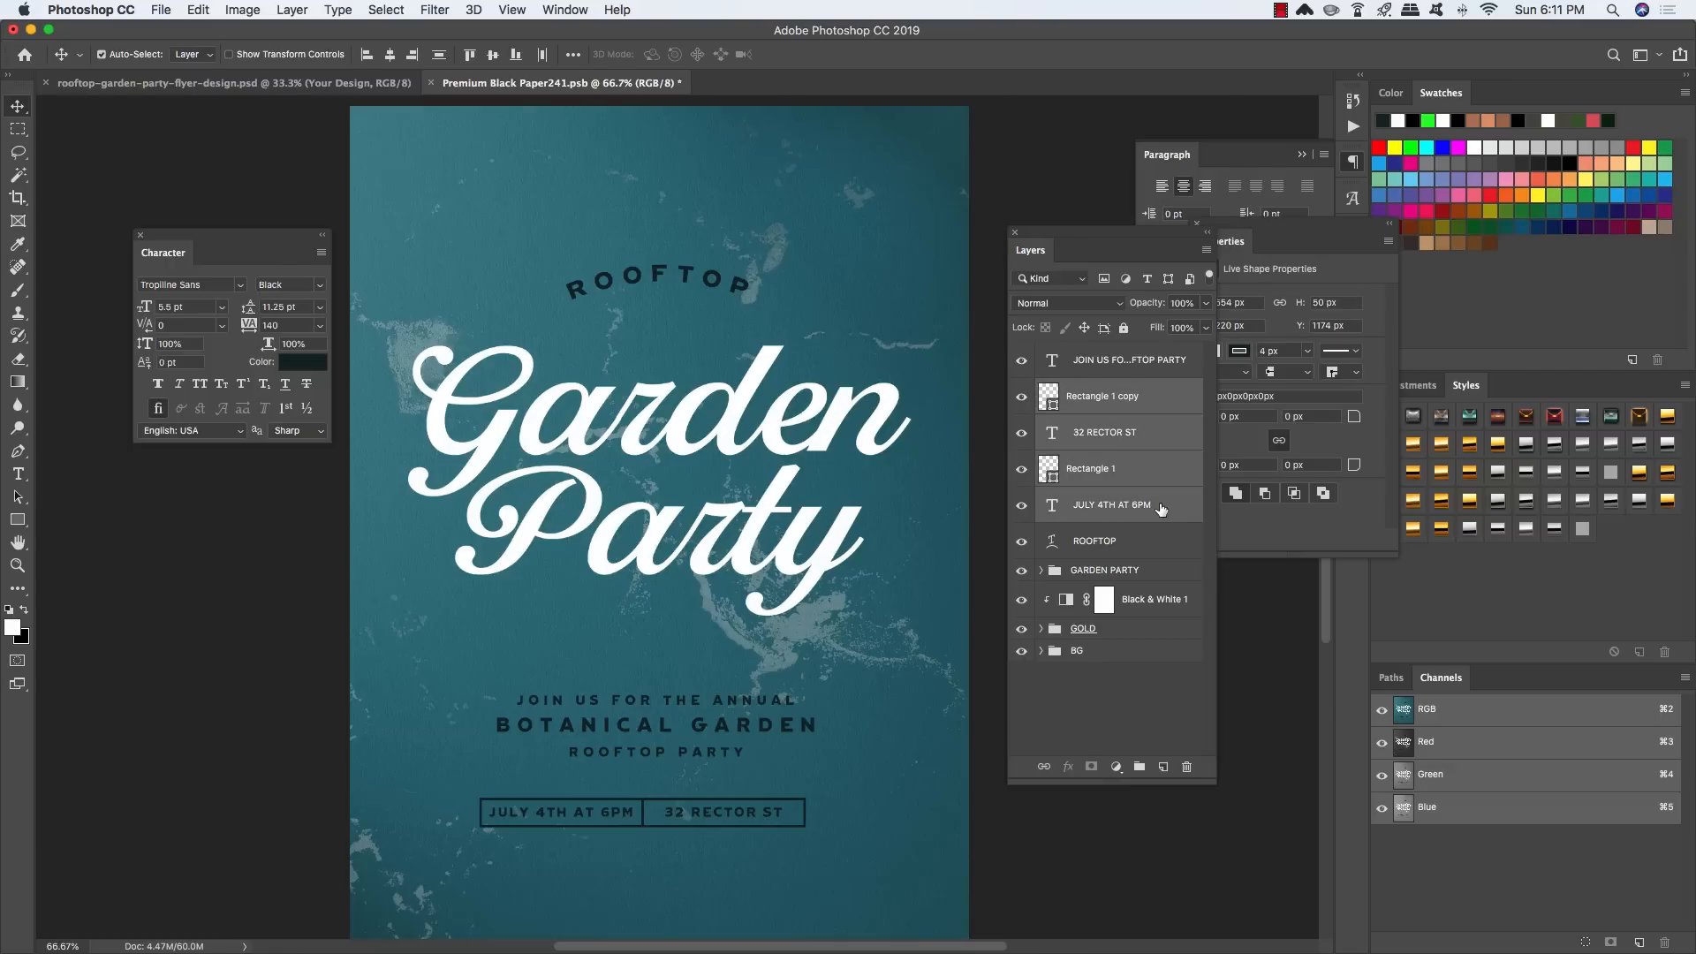
drag(1162, 510, 1145, 579)
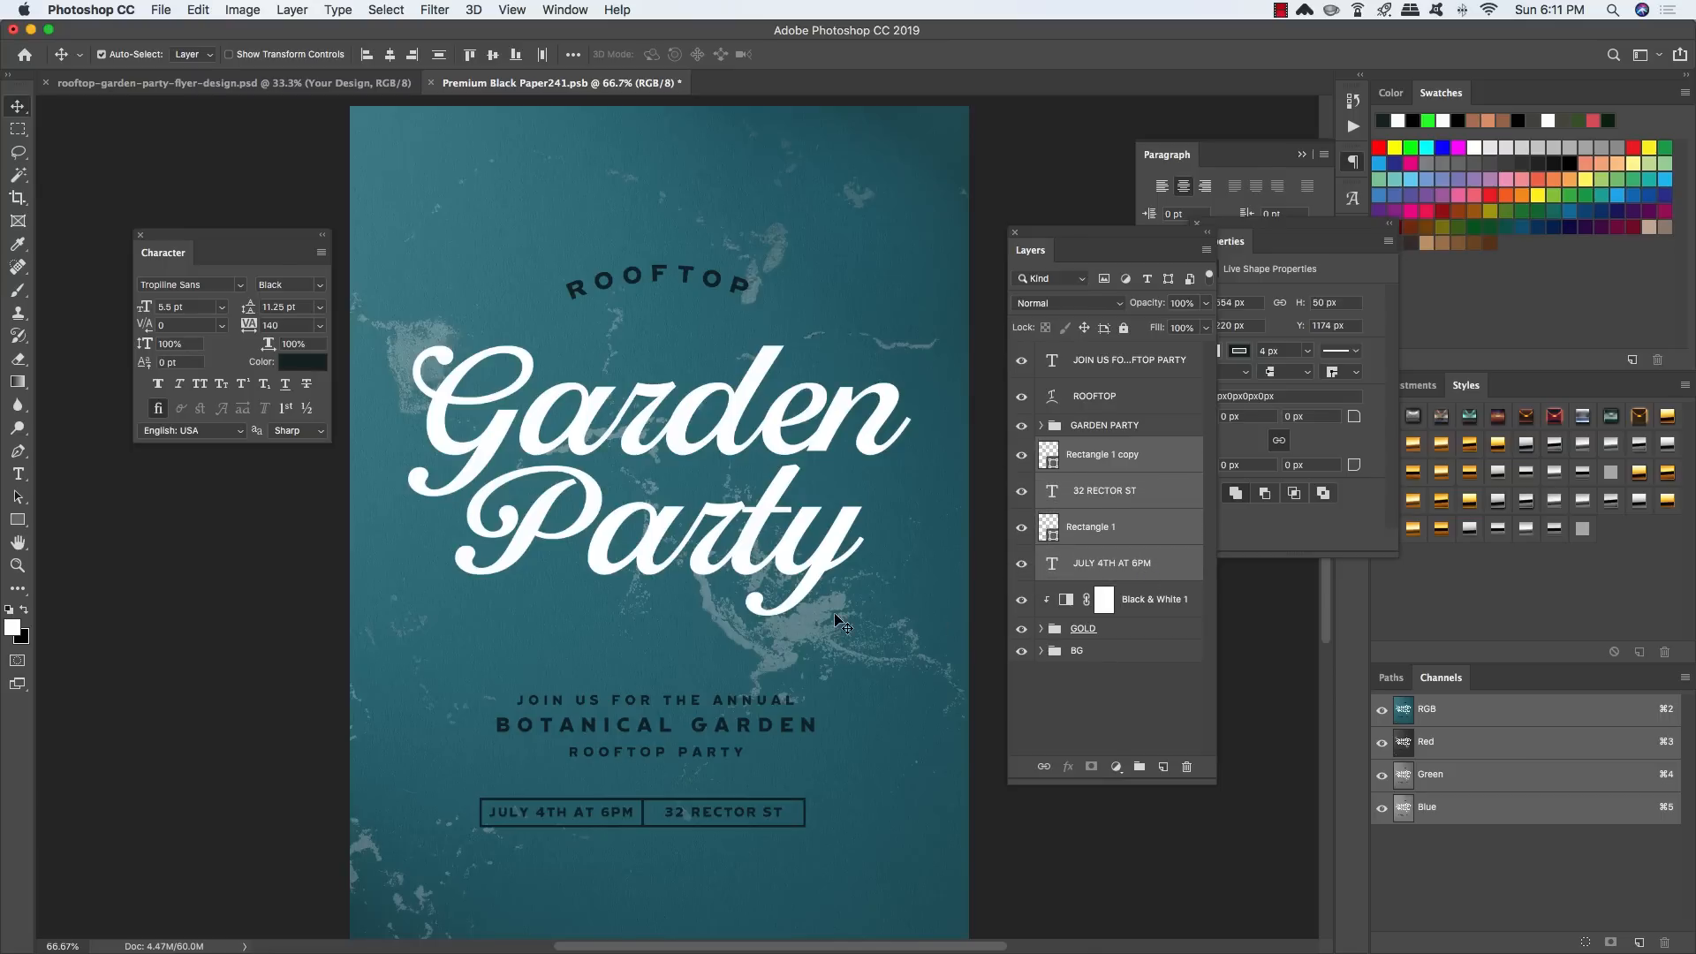
key(super+t)
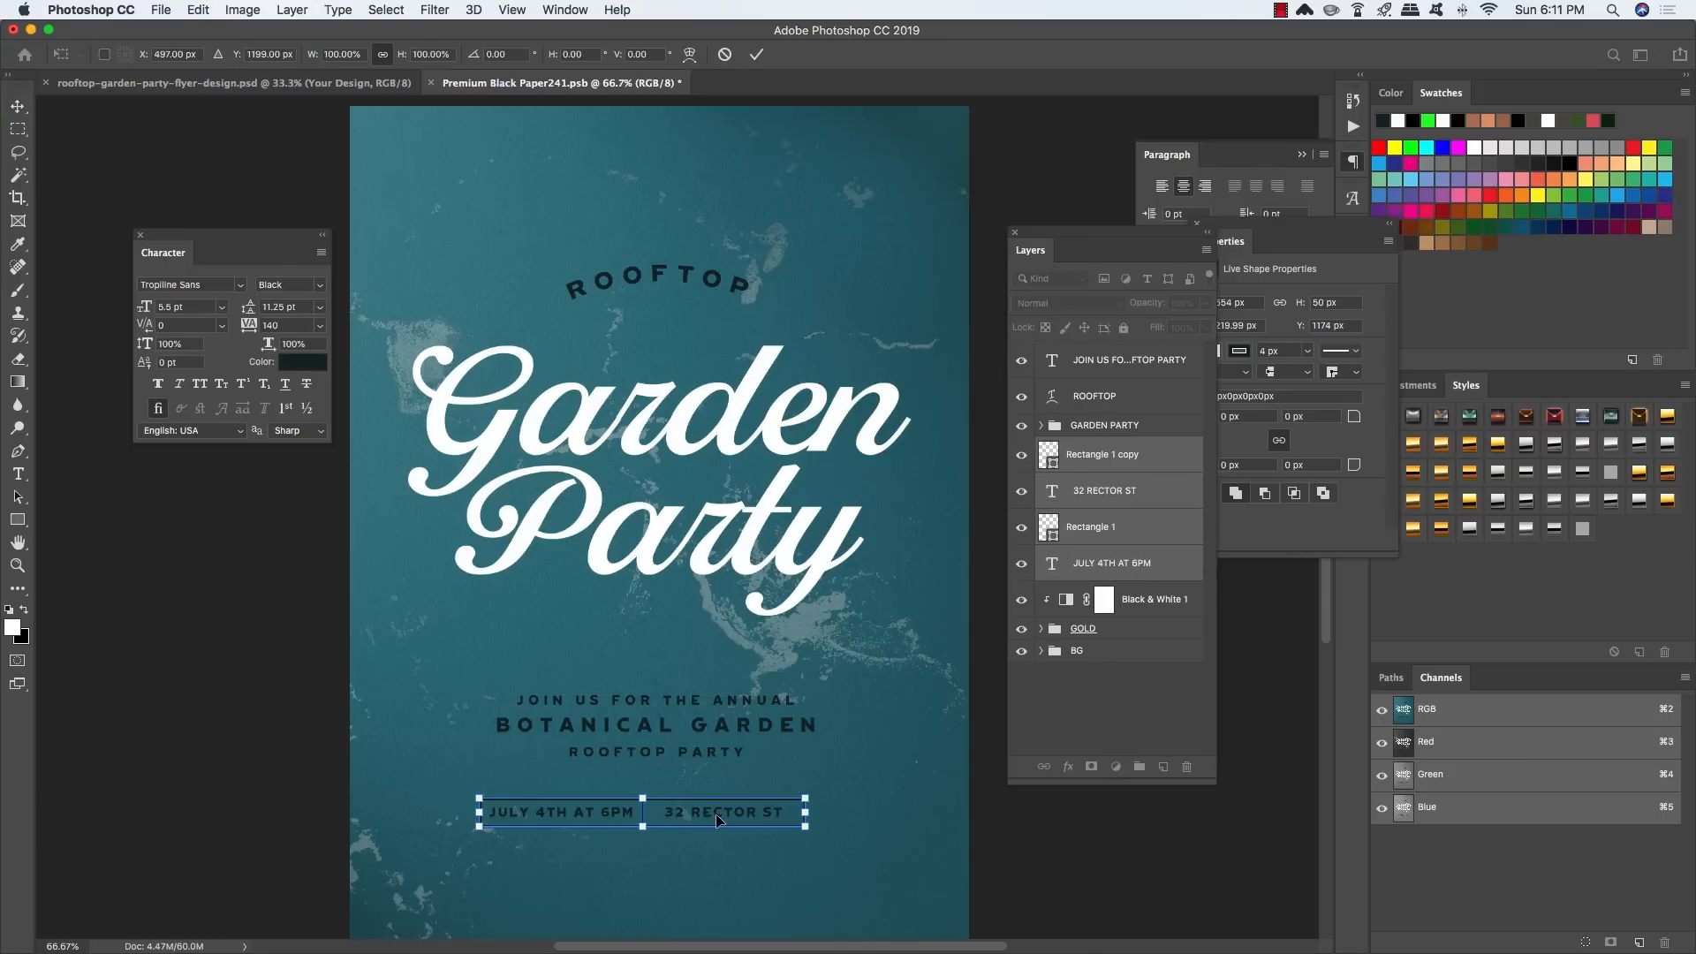
drag(717, 813, 733, 814)
key(Return)
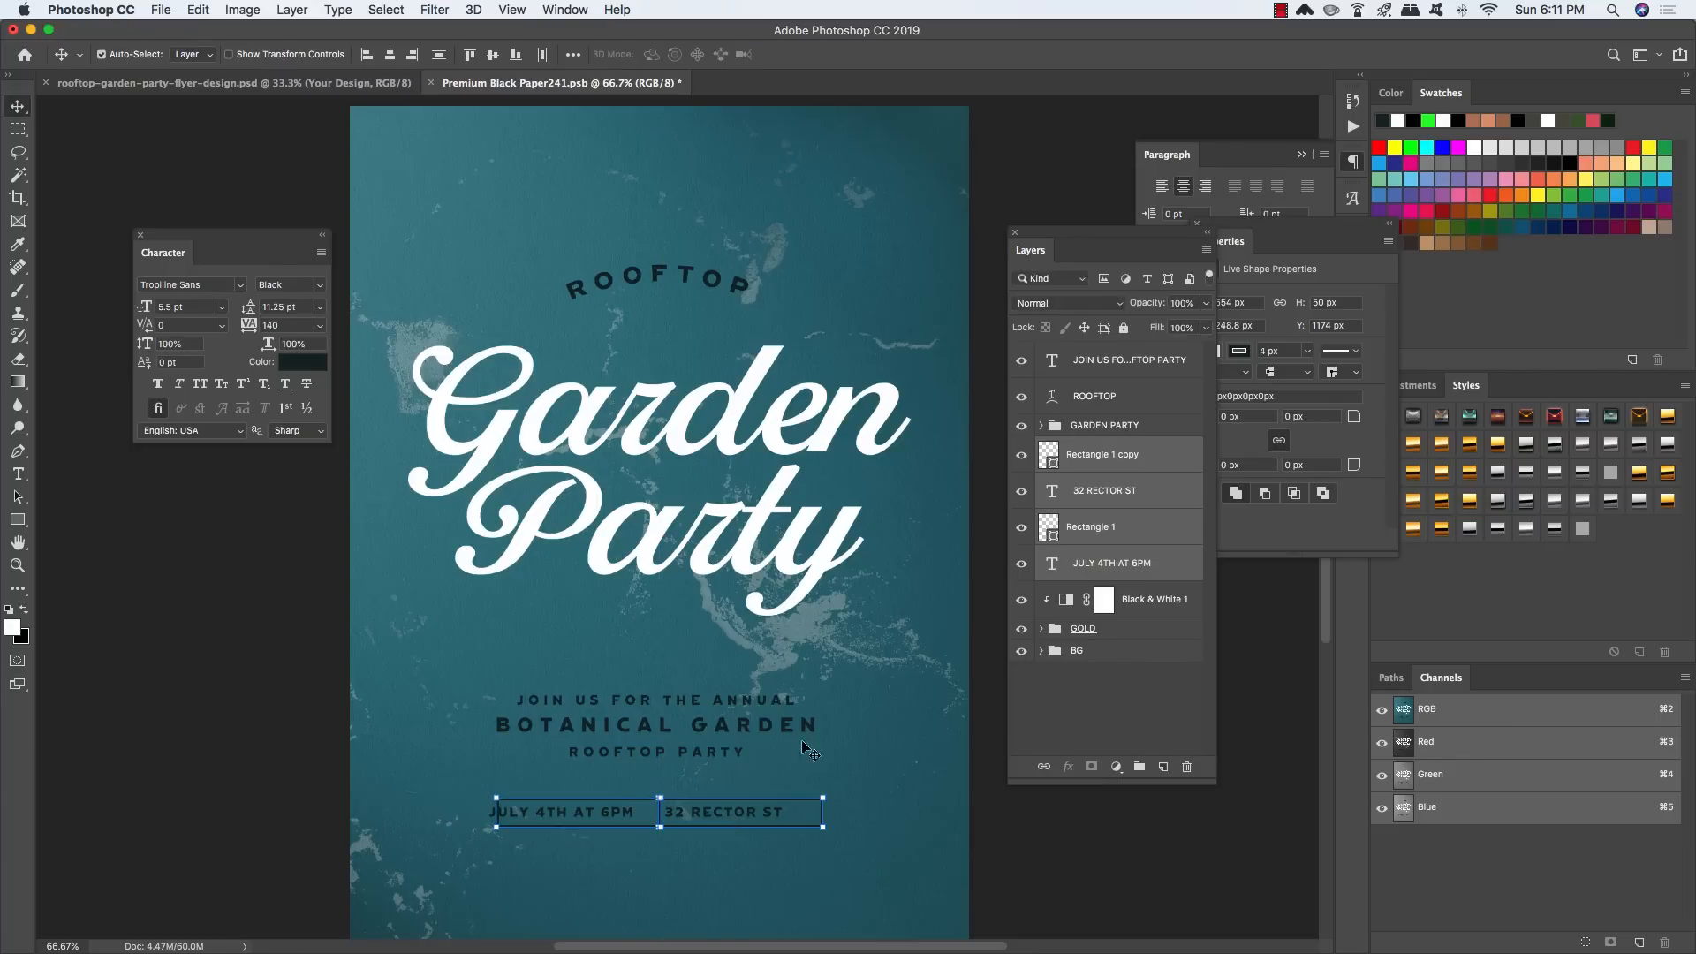
Step: Reorder the JOIN US FOR THE ANNUAL text layer to sit between the GARDEN PARTY group and Rectangle 1 copy
click(1148, 362)
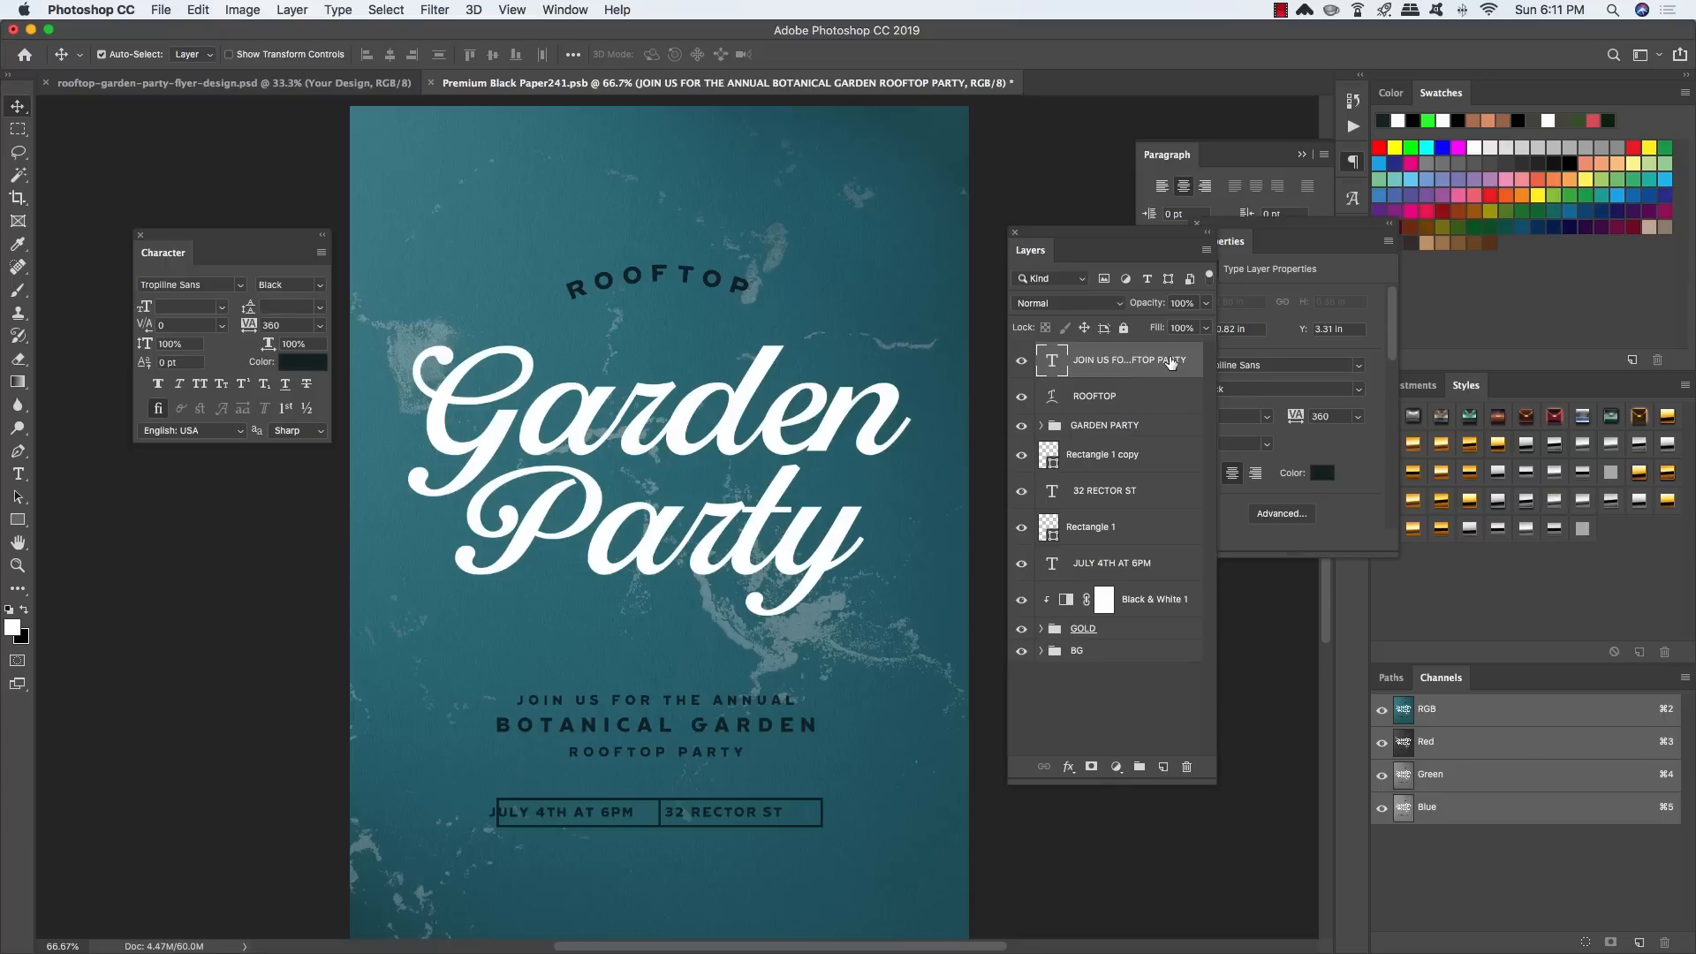
drag(1171, 362, 1164, 433)
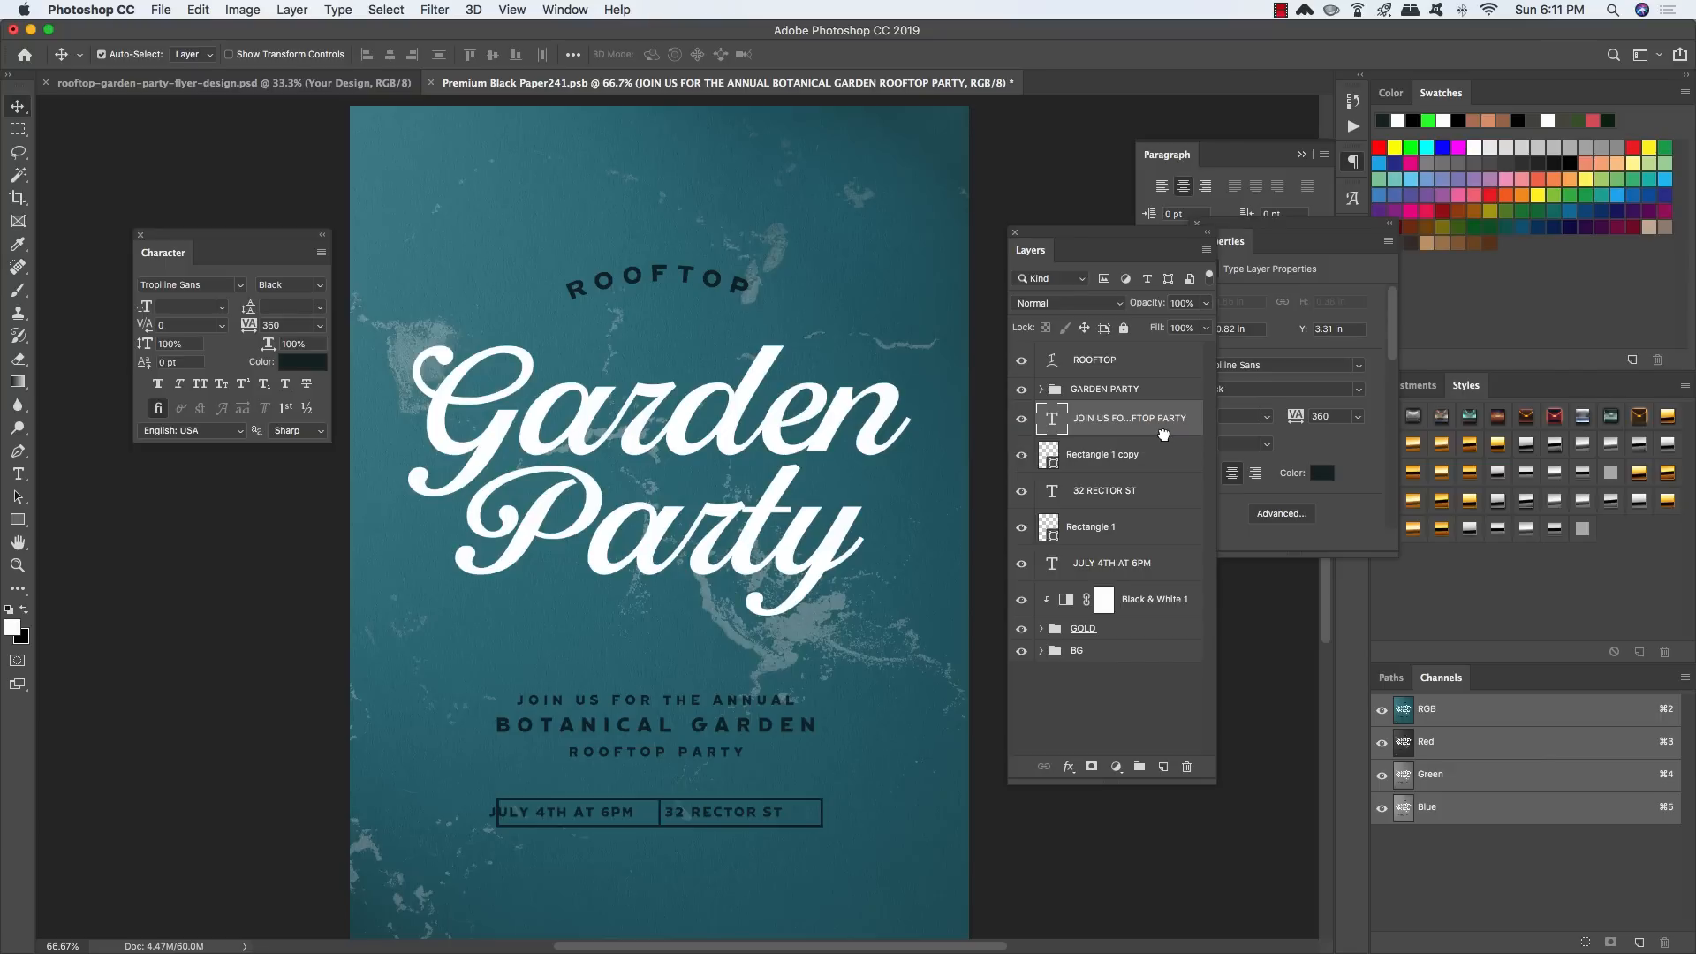
Step: Nudge the date and address text layers to the right until they are centered inside their boxes
click(1159, 567)
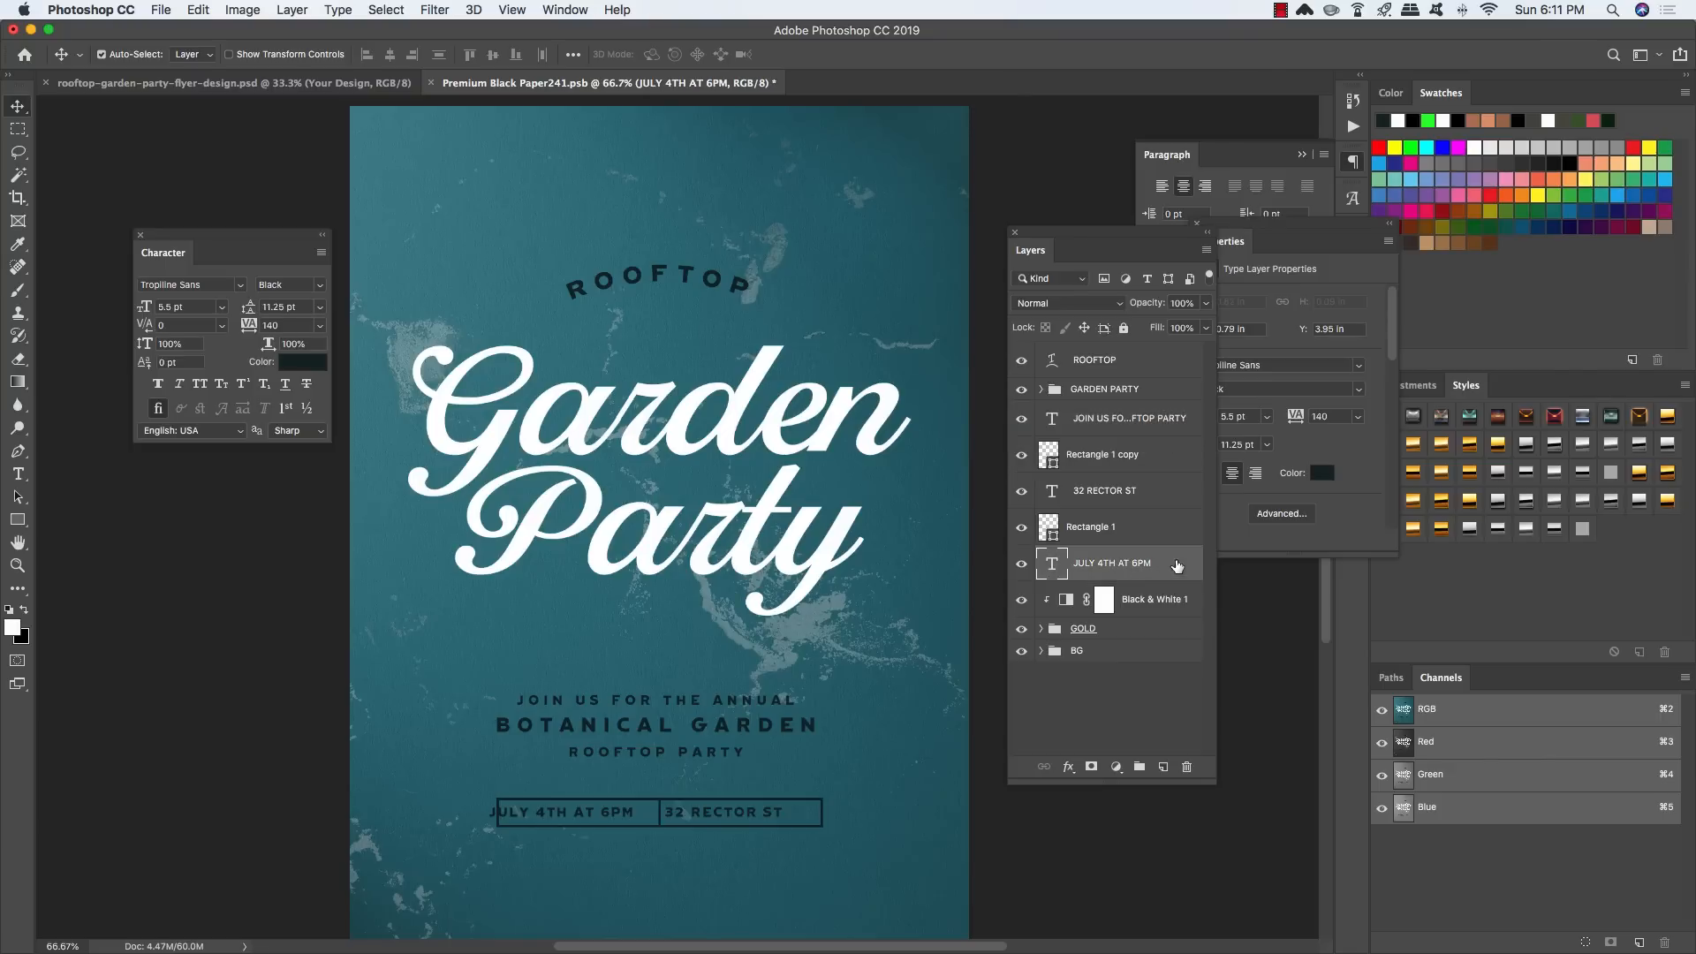
super+click(1159, 497)
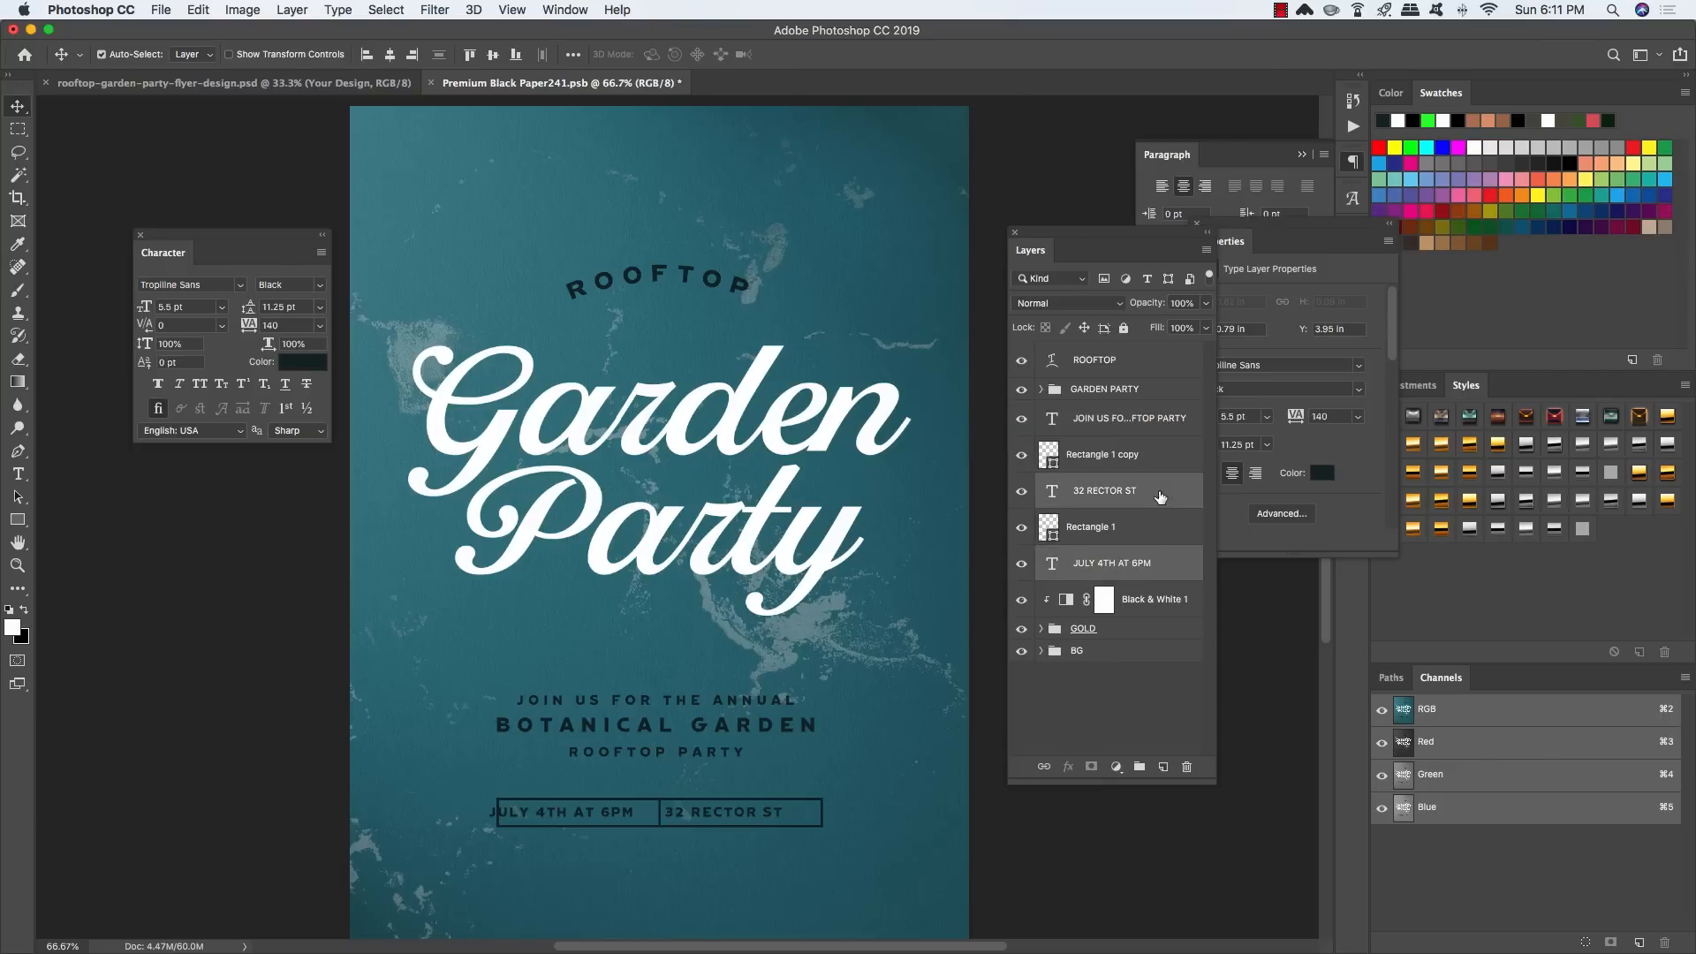
key(Right)
key(Right)
key(Right)
key(Right)
key(Right)
key(Right)
key(Right)
key(Right)
key(Right)
key(Right)
key(Right)
key(Right)
key(Right)
key(Right)
key(Right)
key(Right)
key(Right)
key(Right)
key(Right)
key(Right)
key(Left)
key(Left)
key(Left)
Step: Group the JOIN US text, the date, the address and both rectangle layers and name the group BOTTOM TEXT
click(1146, 562)
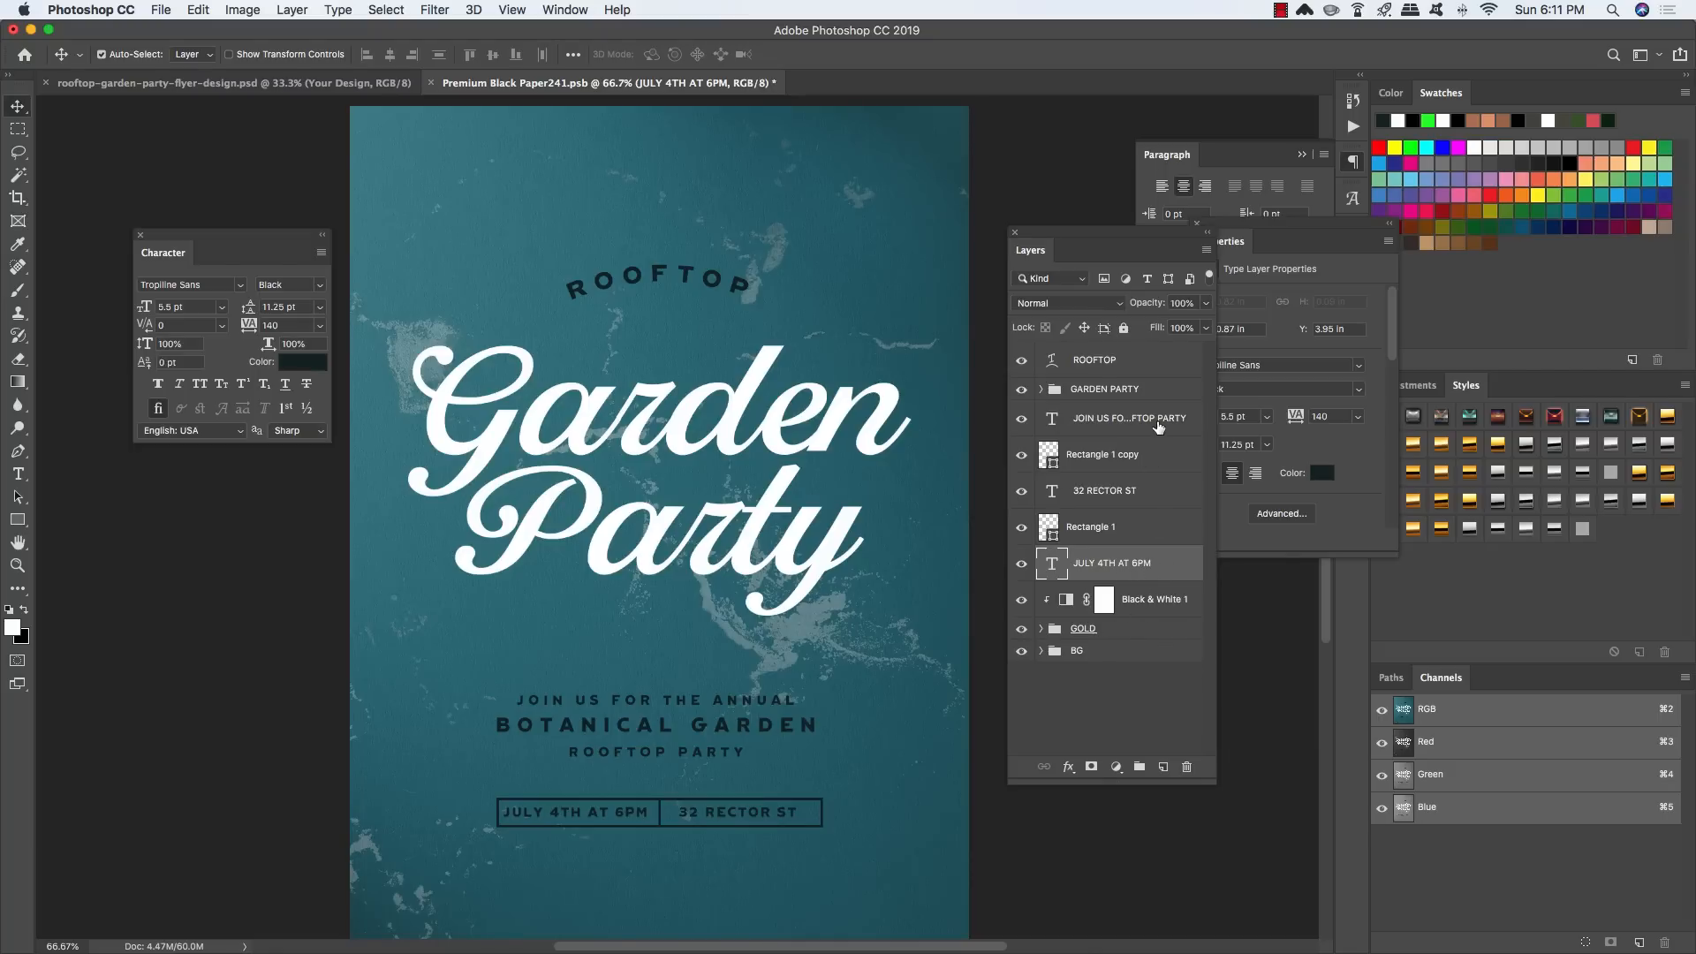
shift+click(1158, 426)
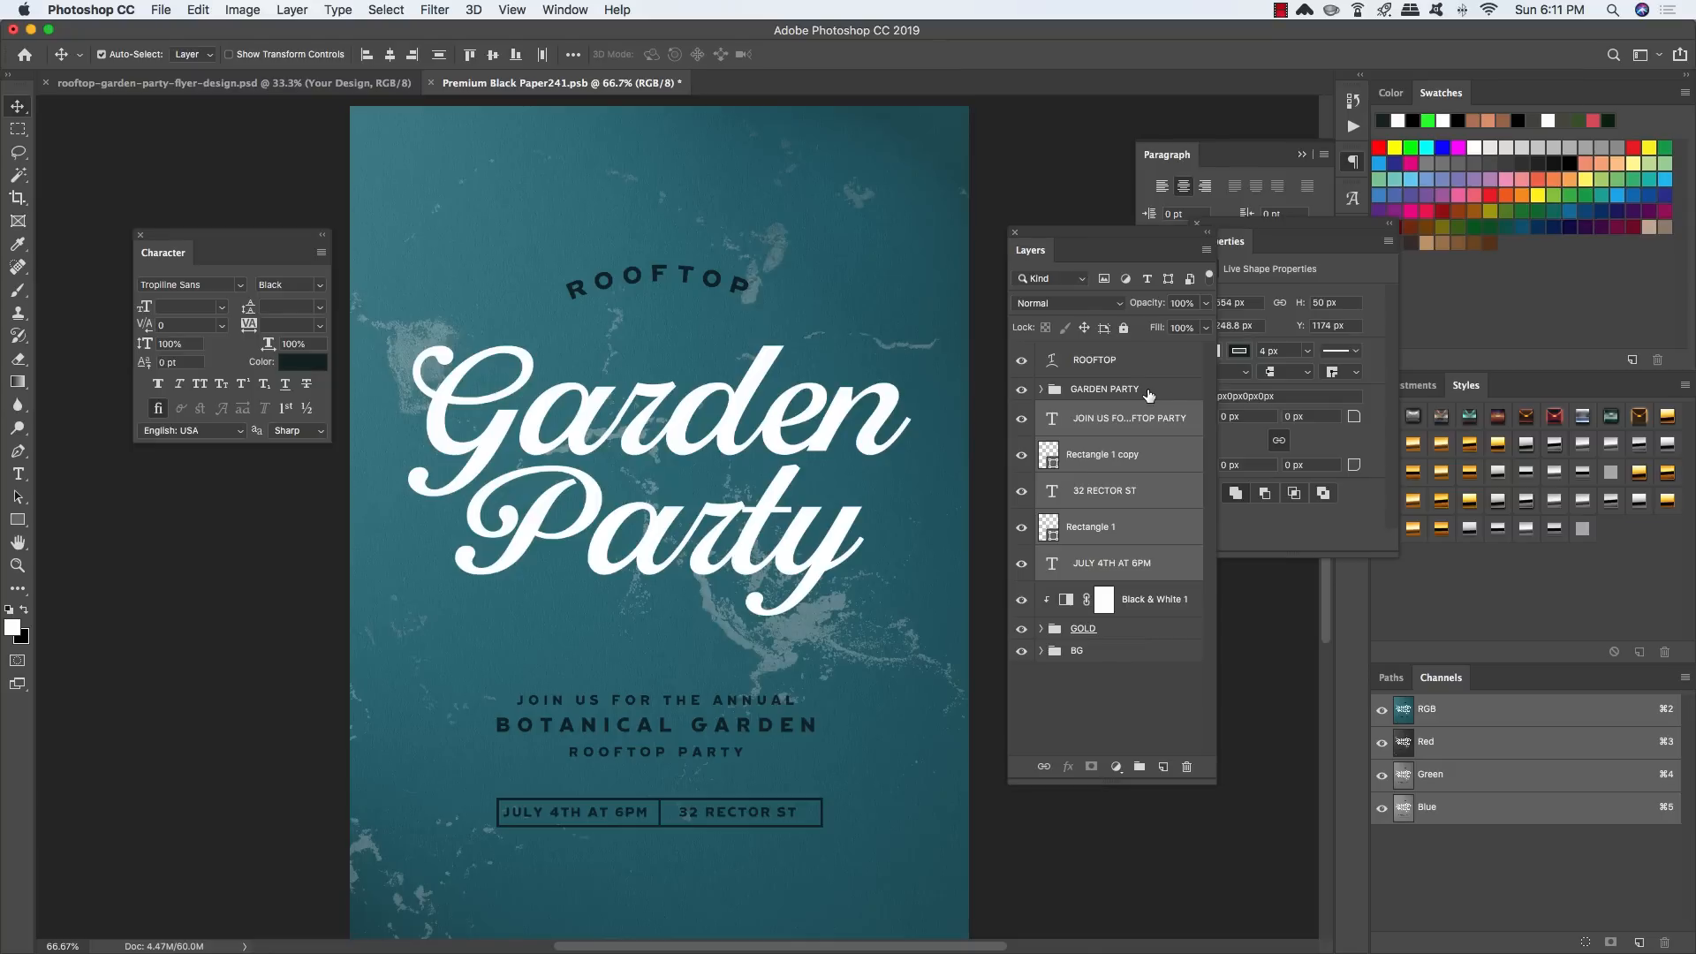
key(super+g)
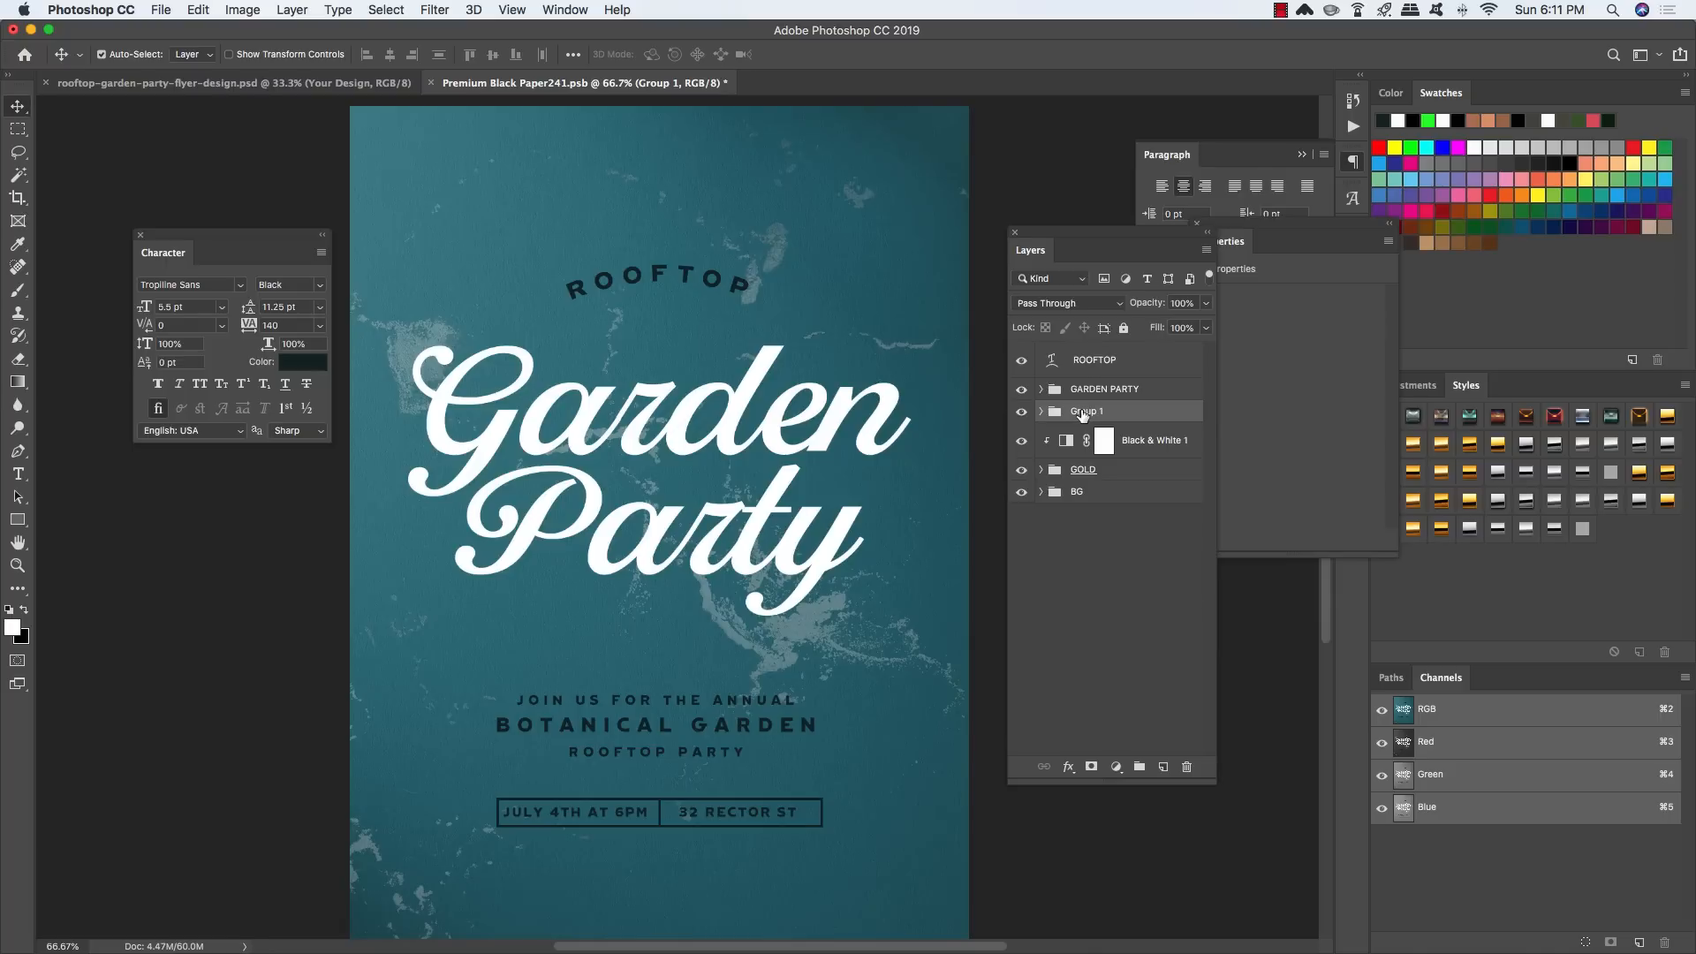
double_click(1082, 414)
text(BOTTOM TEXT)
key(Return)
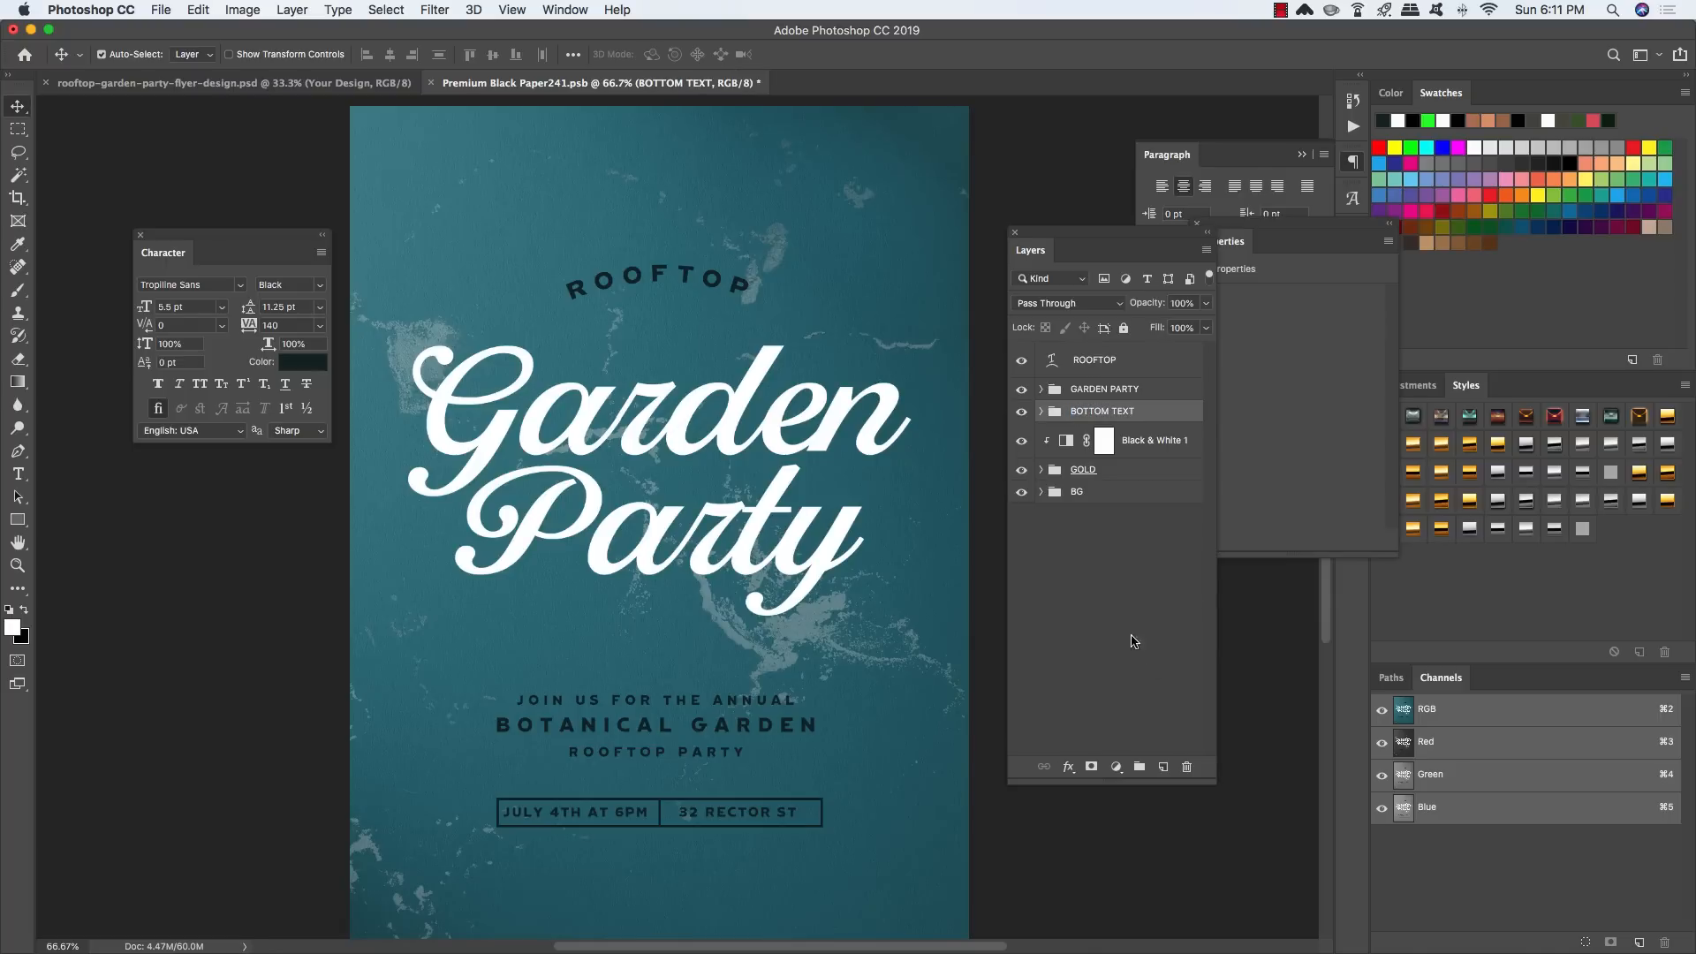
Step: Nudge the JOIN US text block up about 0.06 in within the BOTTOM TEXT group and save the document
click(1041, 411)
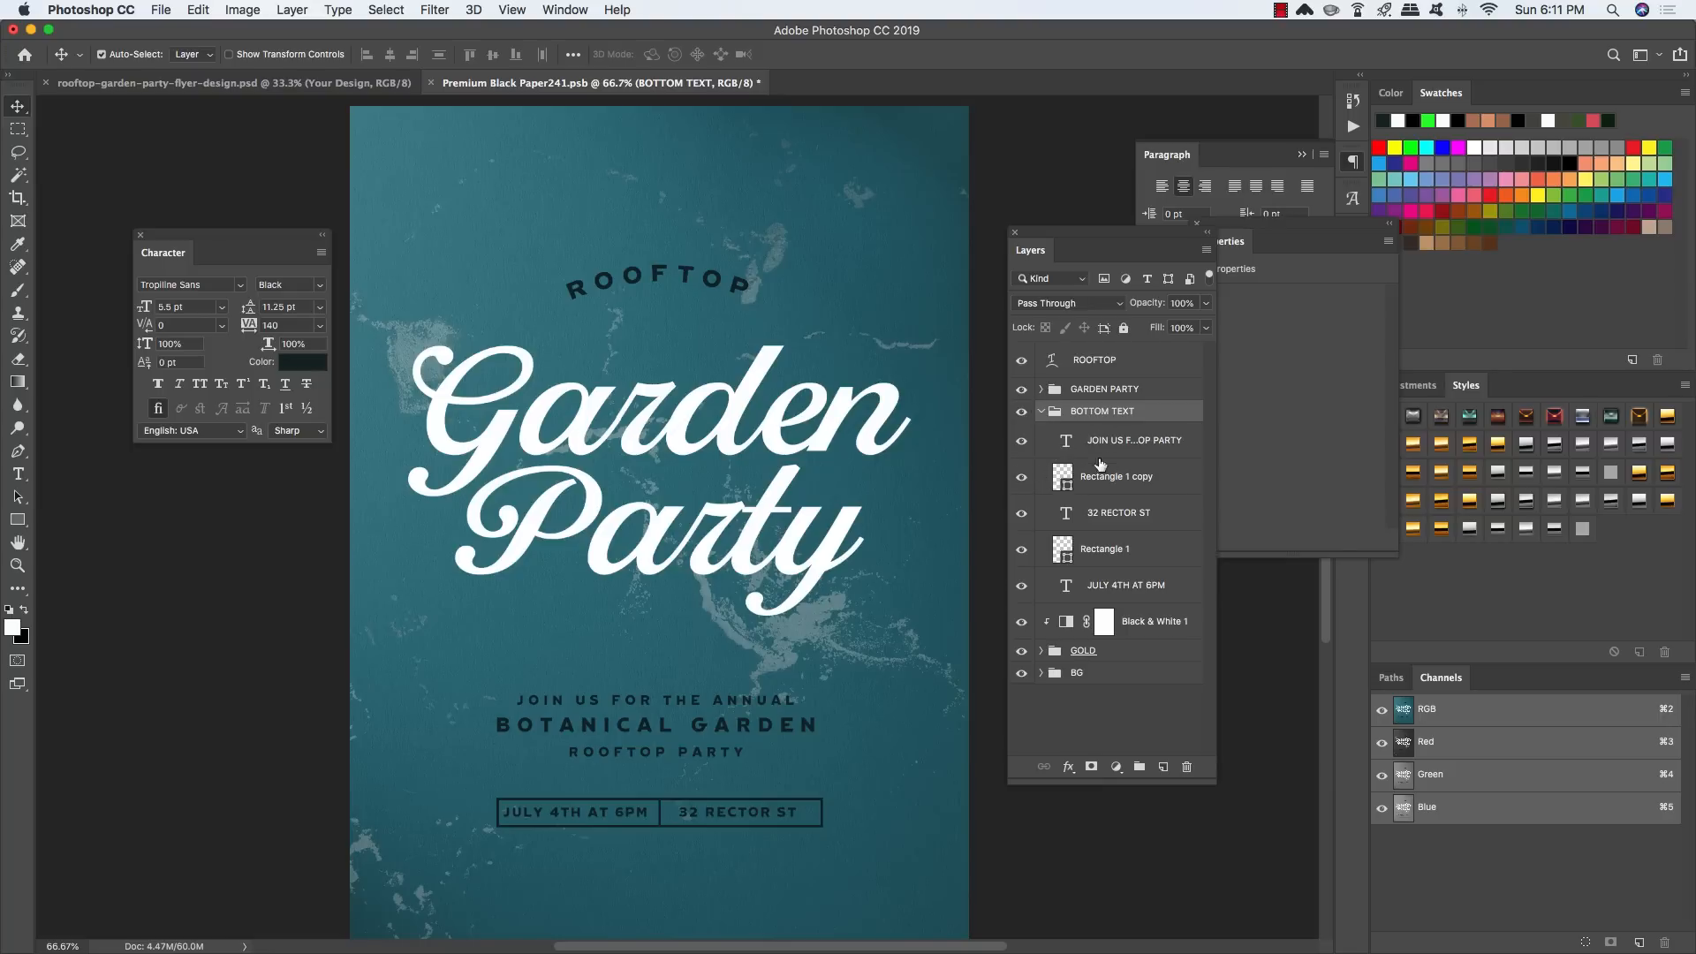
click(1153, 443)
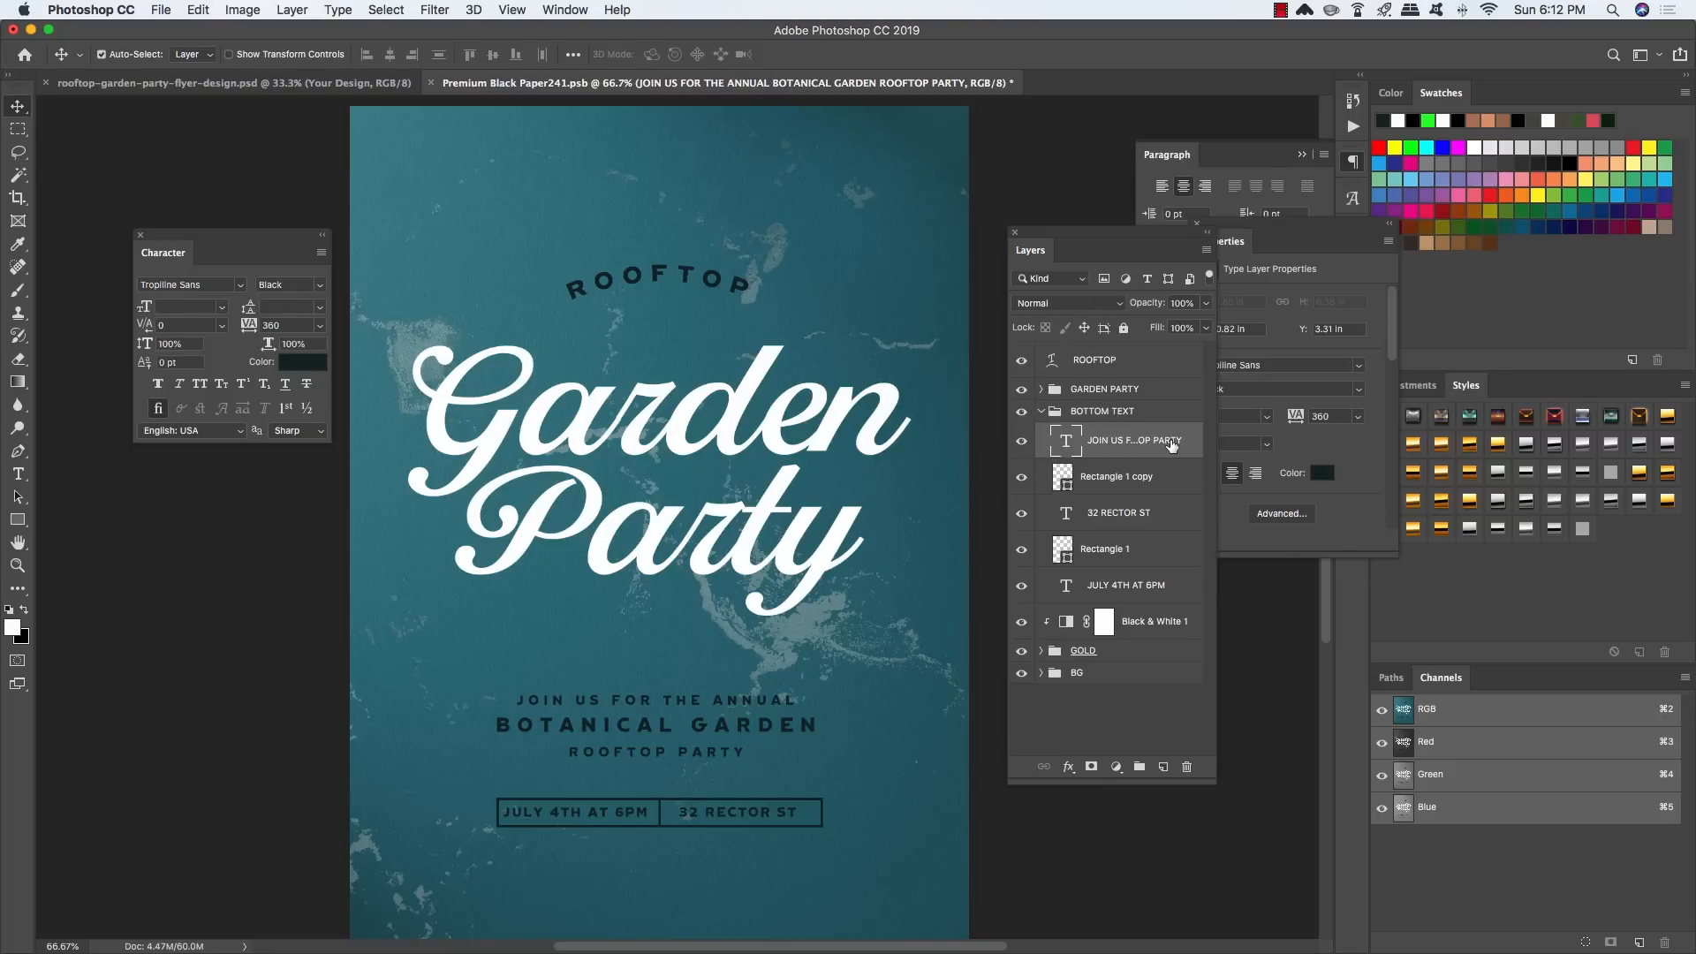
key(Up)
key(Up)
key(Up)
key(Up)
key(Up)
key(Up)
key(Up)
key(Up)
key(Up)
key(Up)
key(Up)
key(Up)
key(Up)
key(Up)
key(Up)
key(Up)
key(Up)
key(Up)
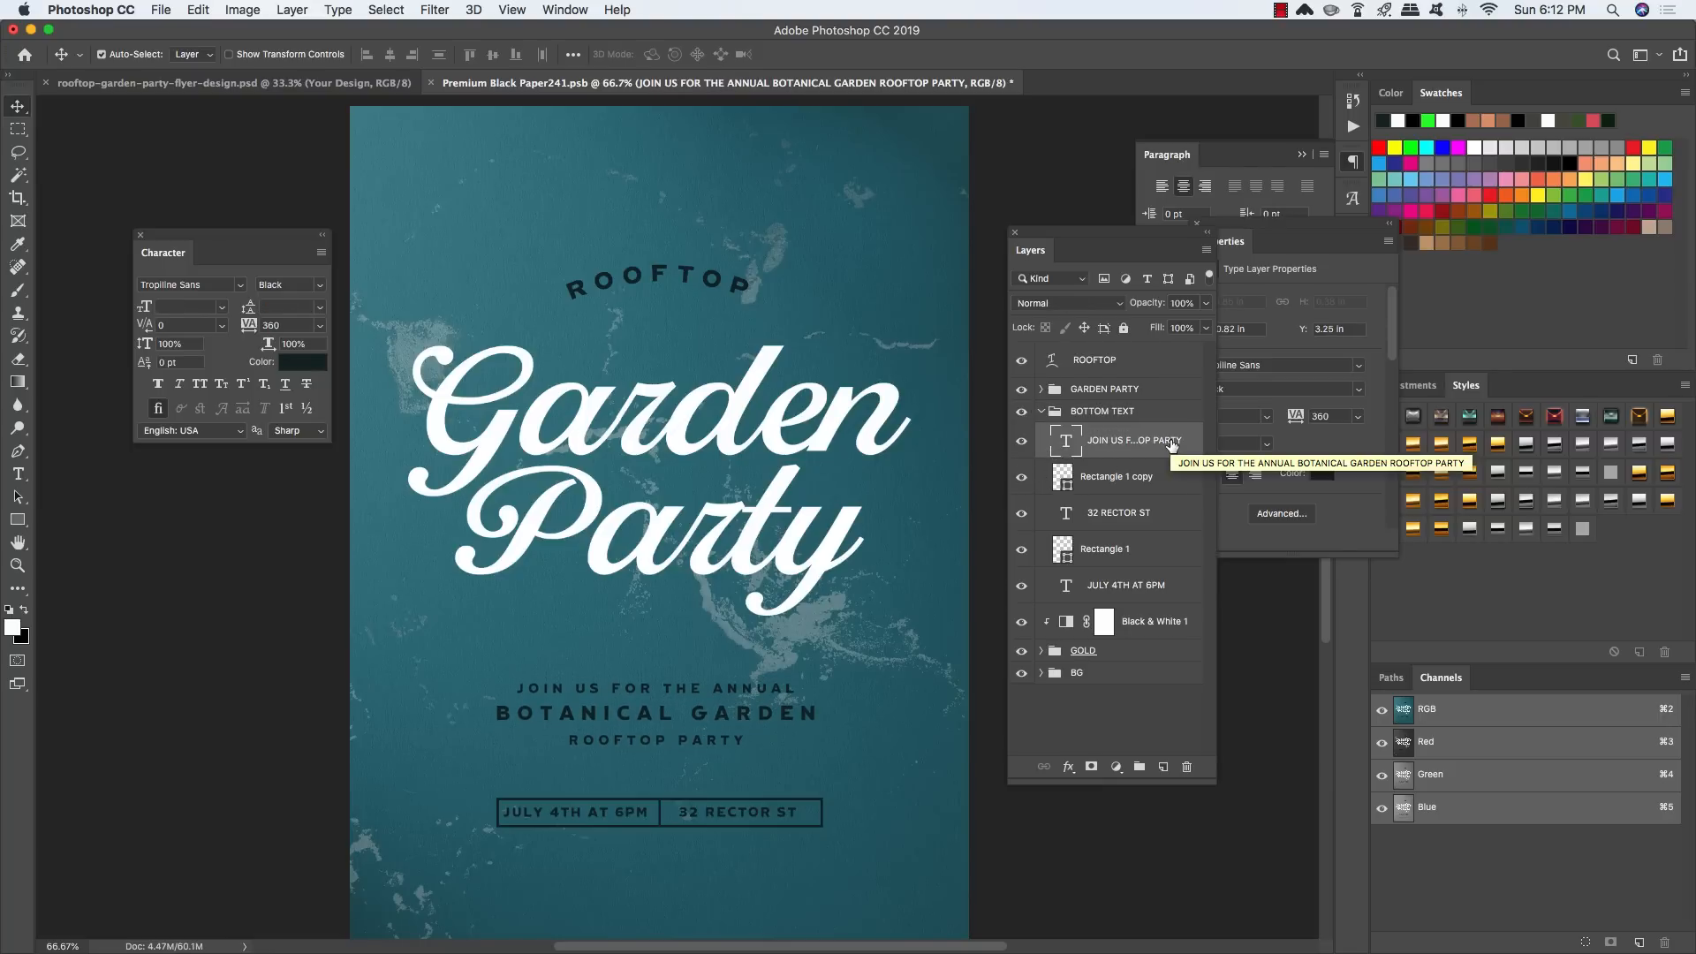
scroll(810, 587, down, 3)
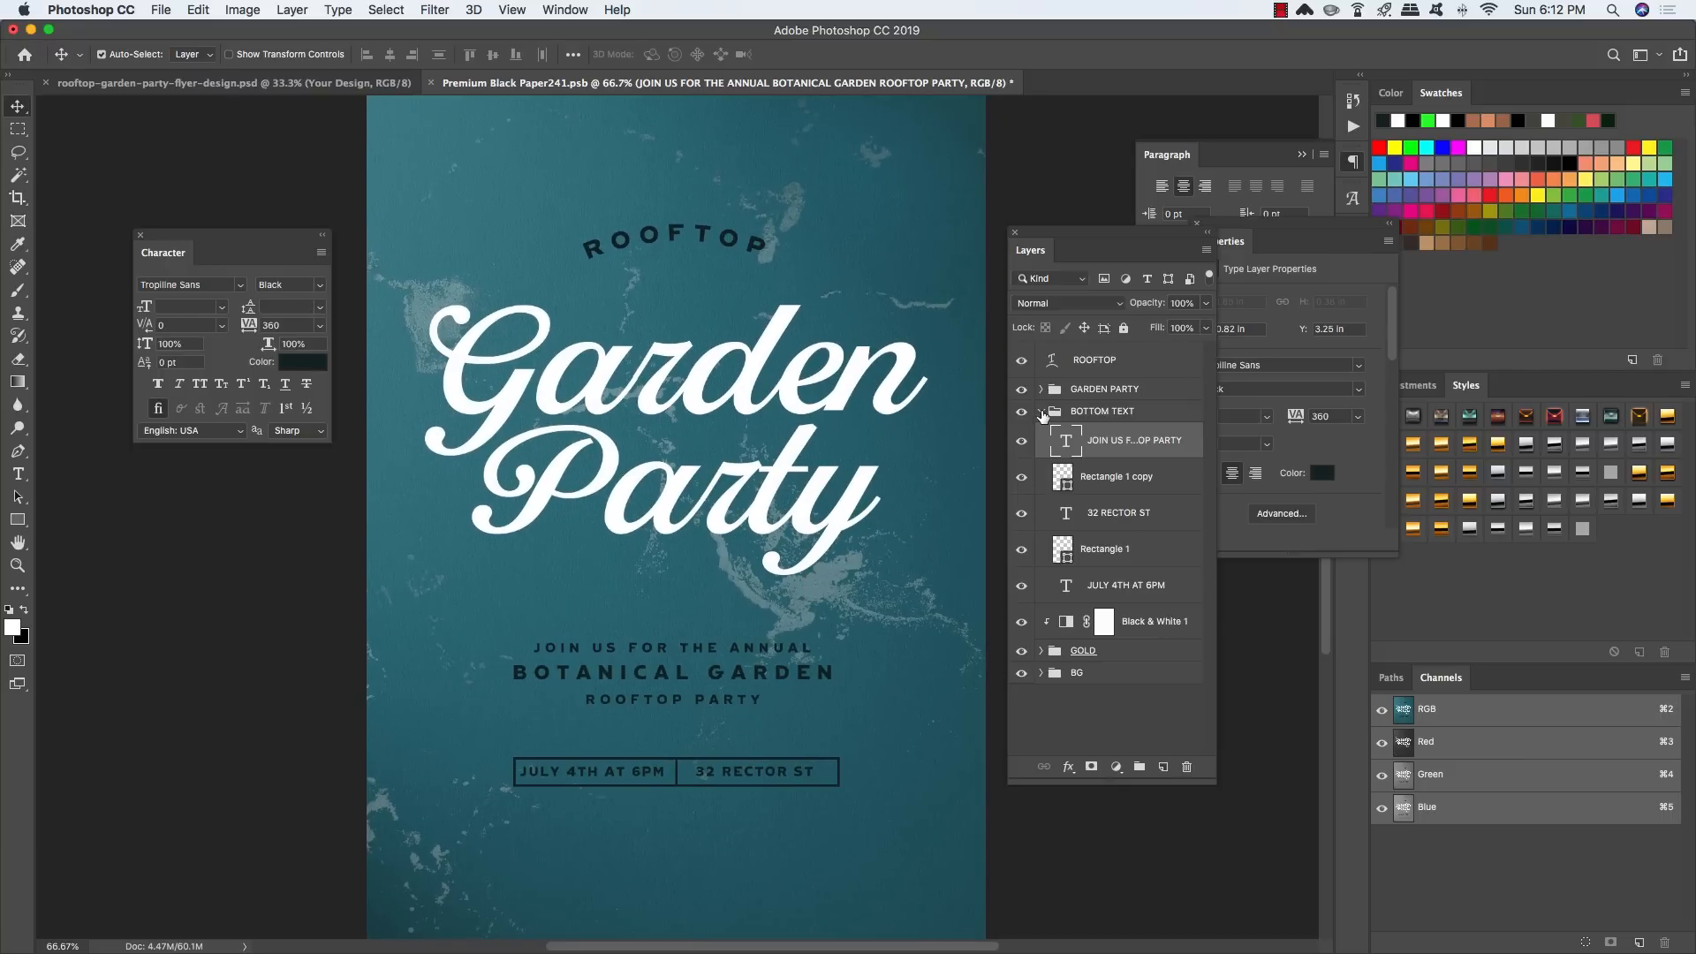
click(1042, 411)
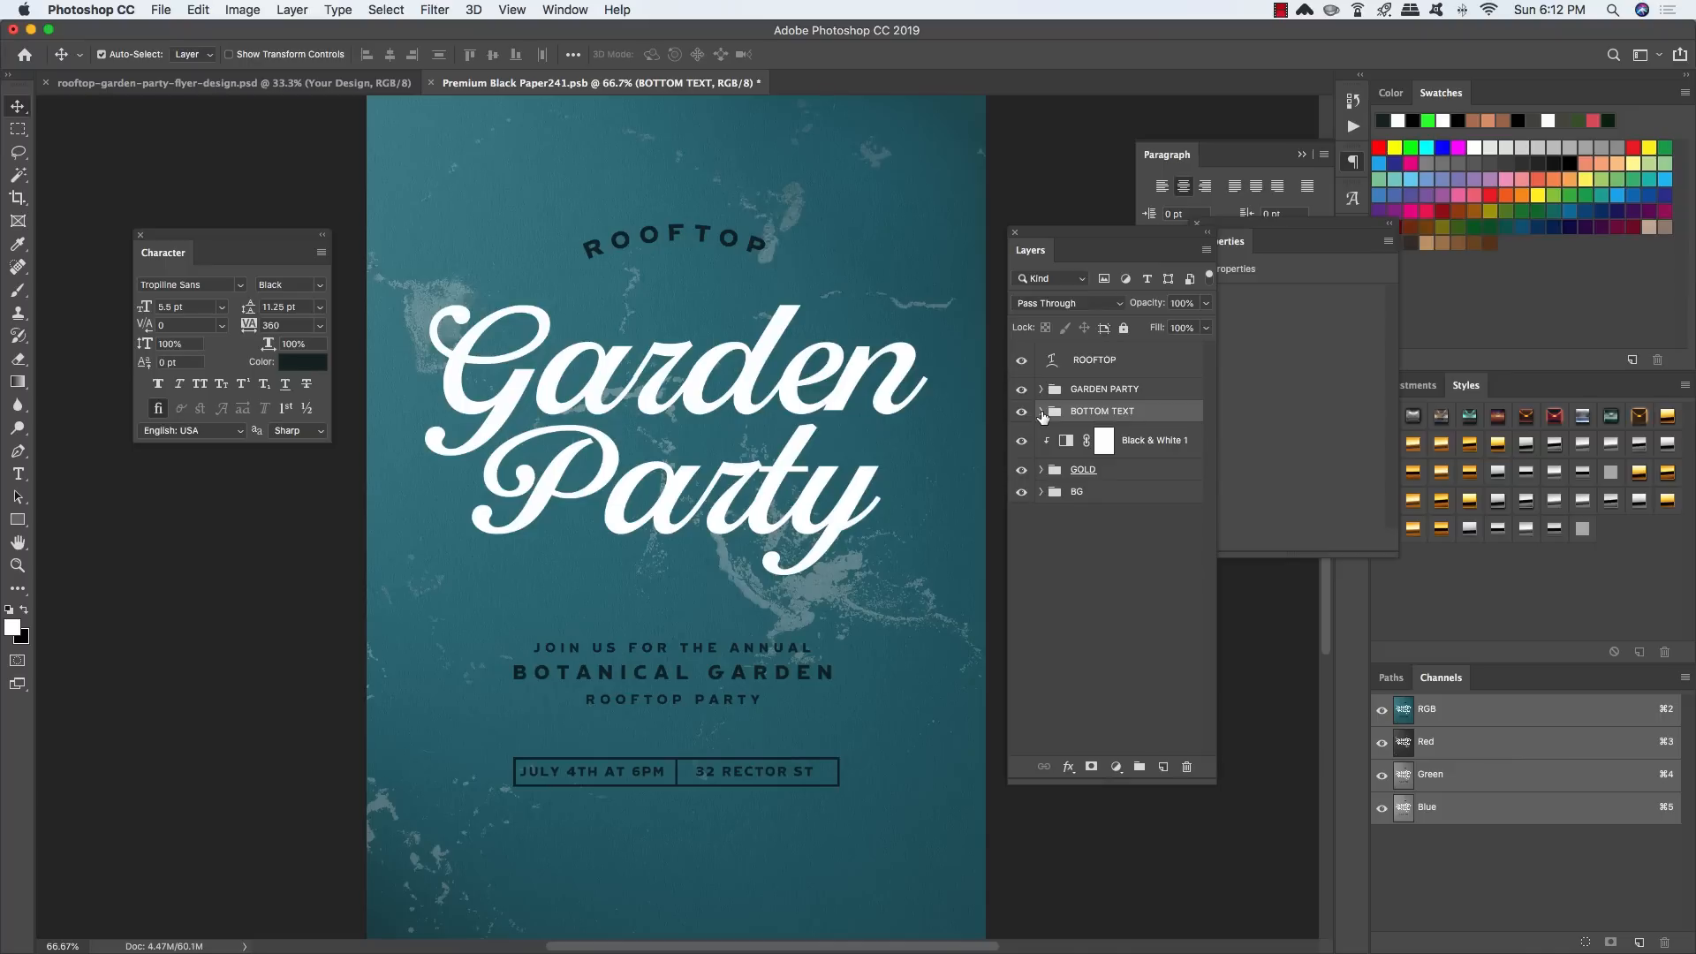
key(super+s)
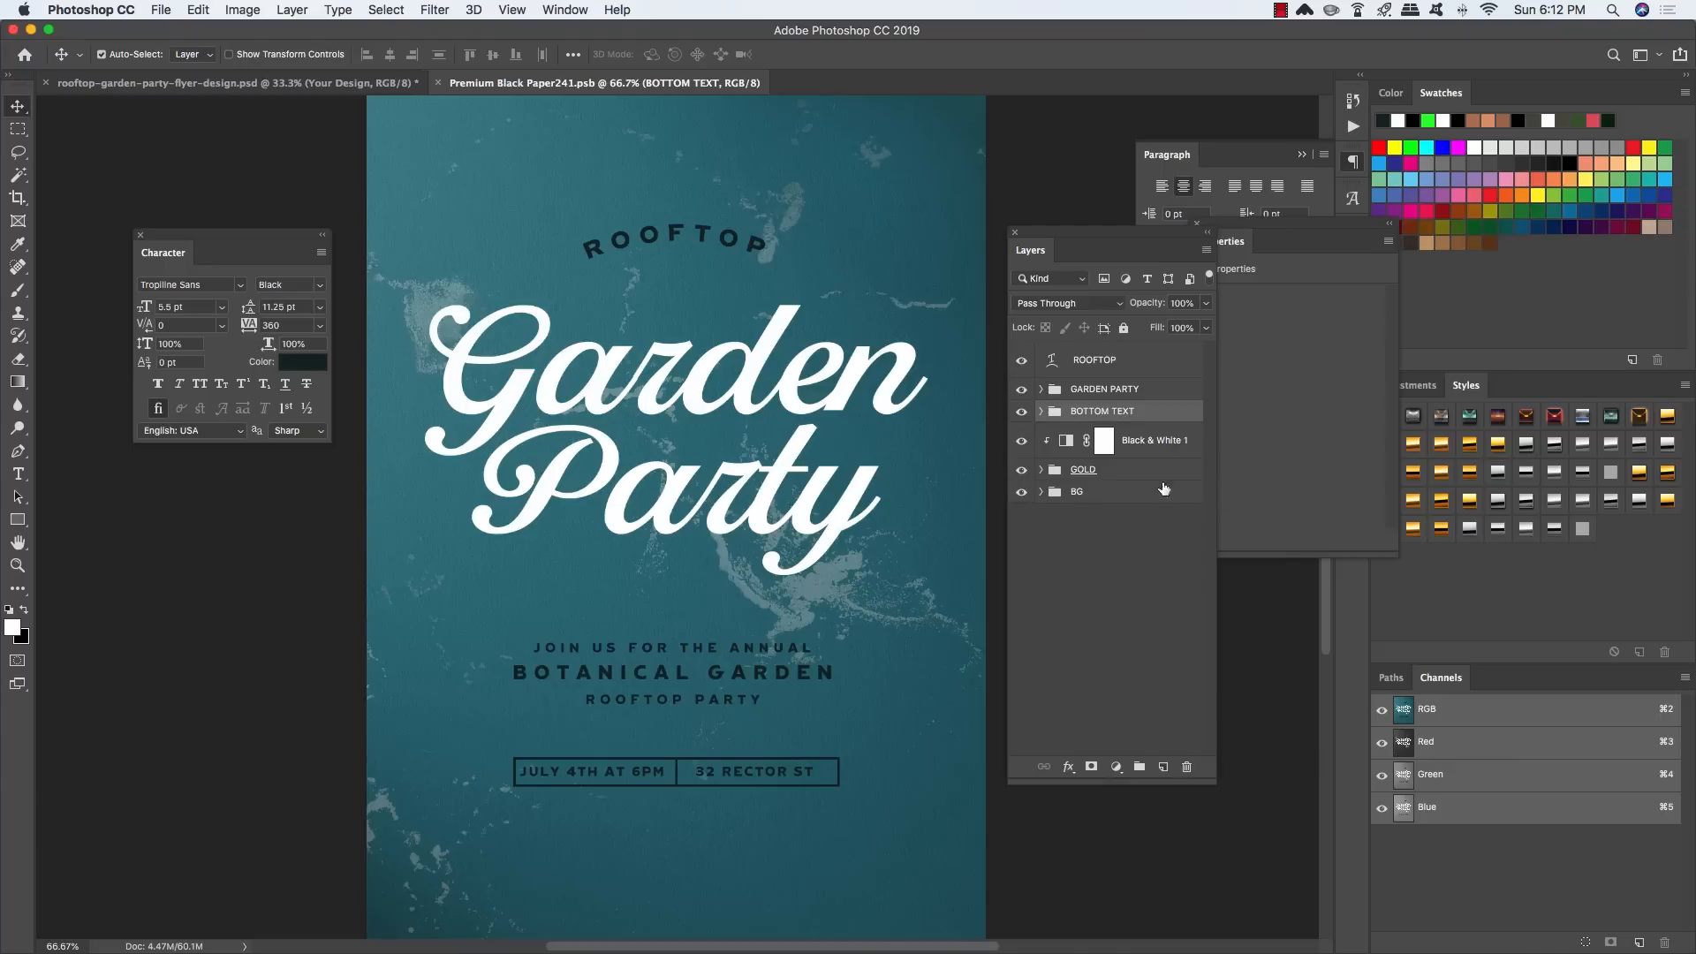
Step: Move the whole BOTTOM TEXT group down to leave more room beneath the Garden Party title
key(shift+Down)
key(shift+Down)
key(shift+Down)
key(shift+Down)
key(shift+Down)
key(shift+Down)
key(shift+Down)
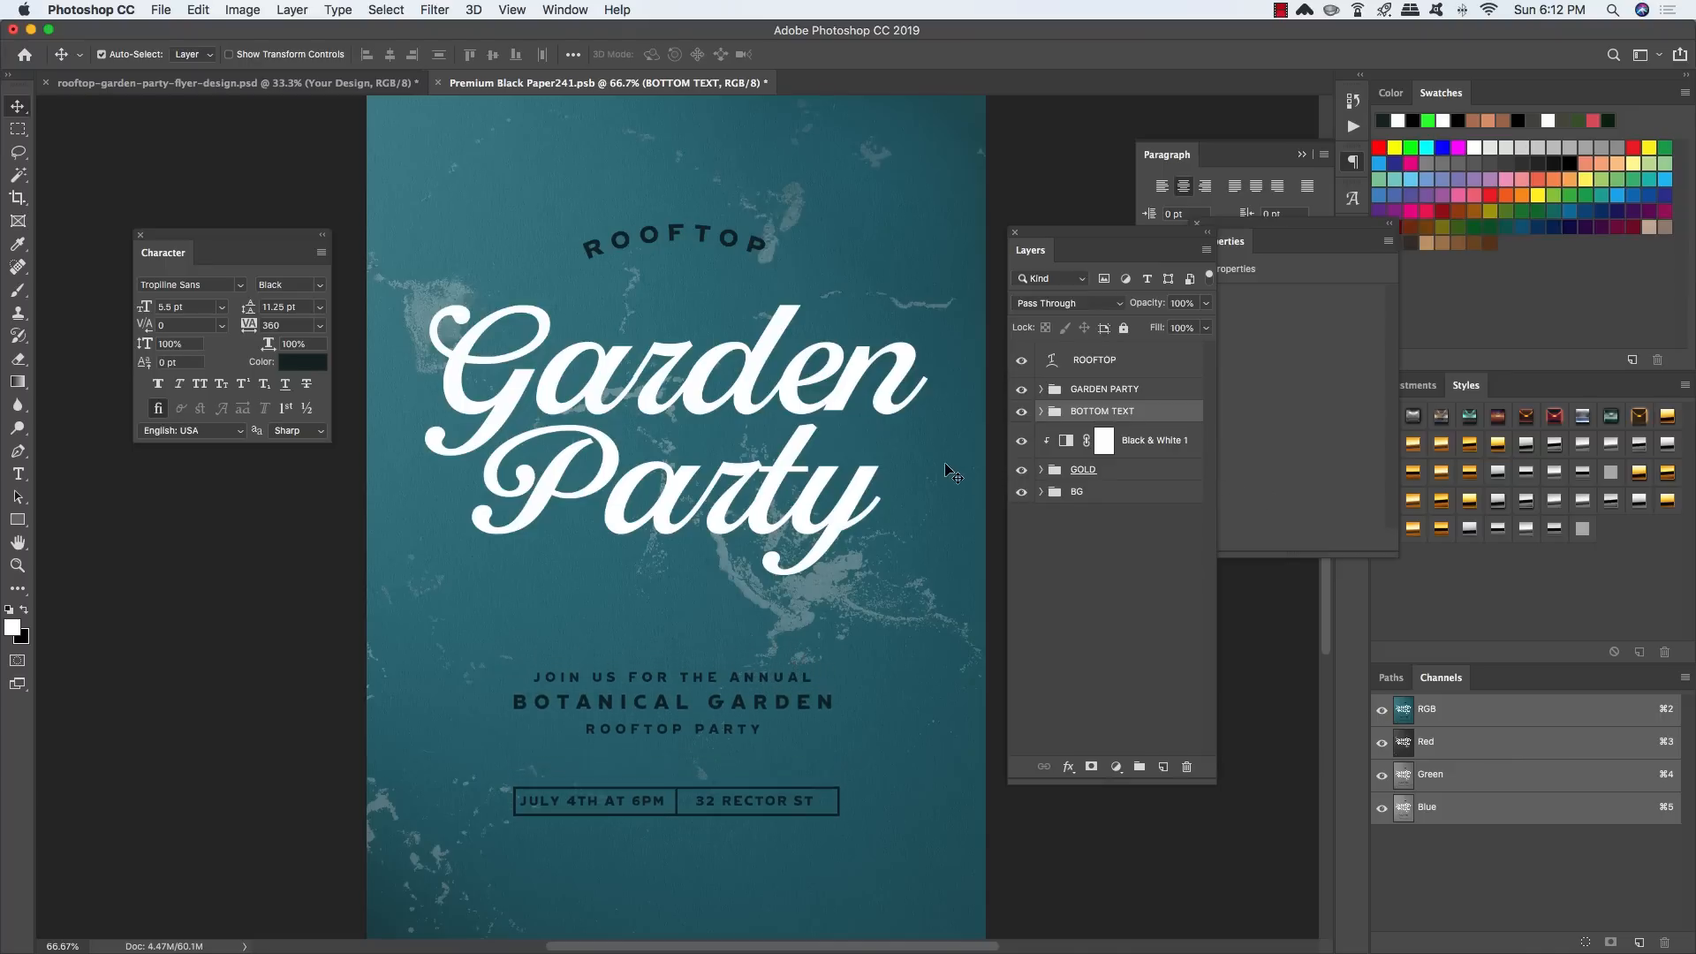
key(super+minus)
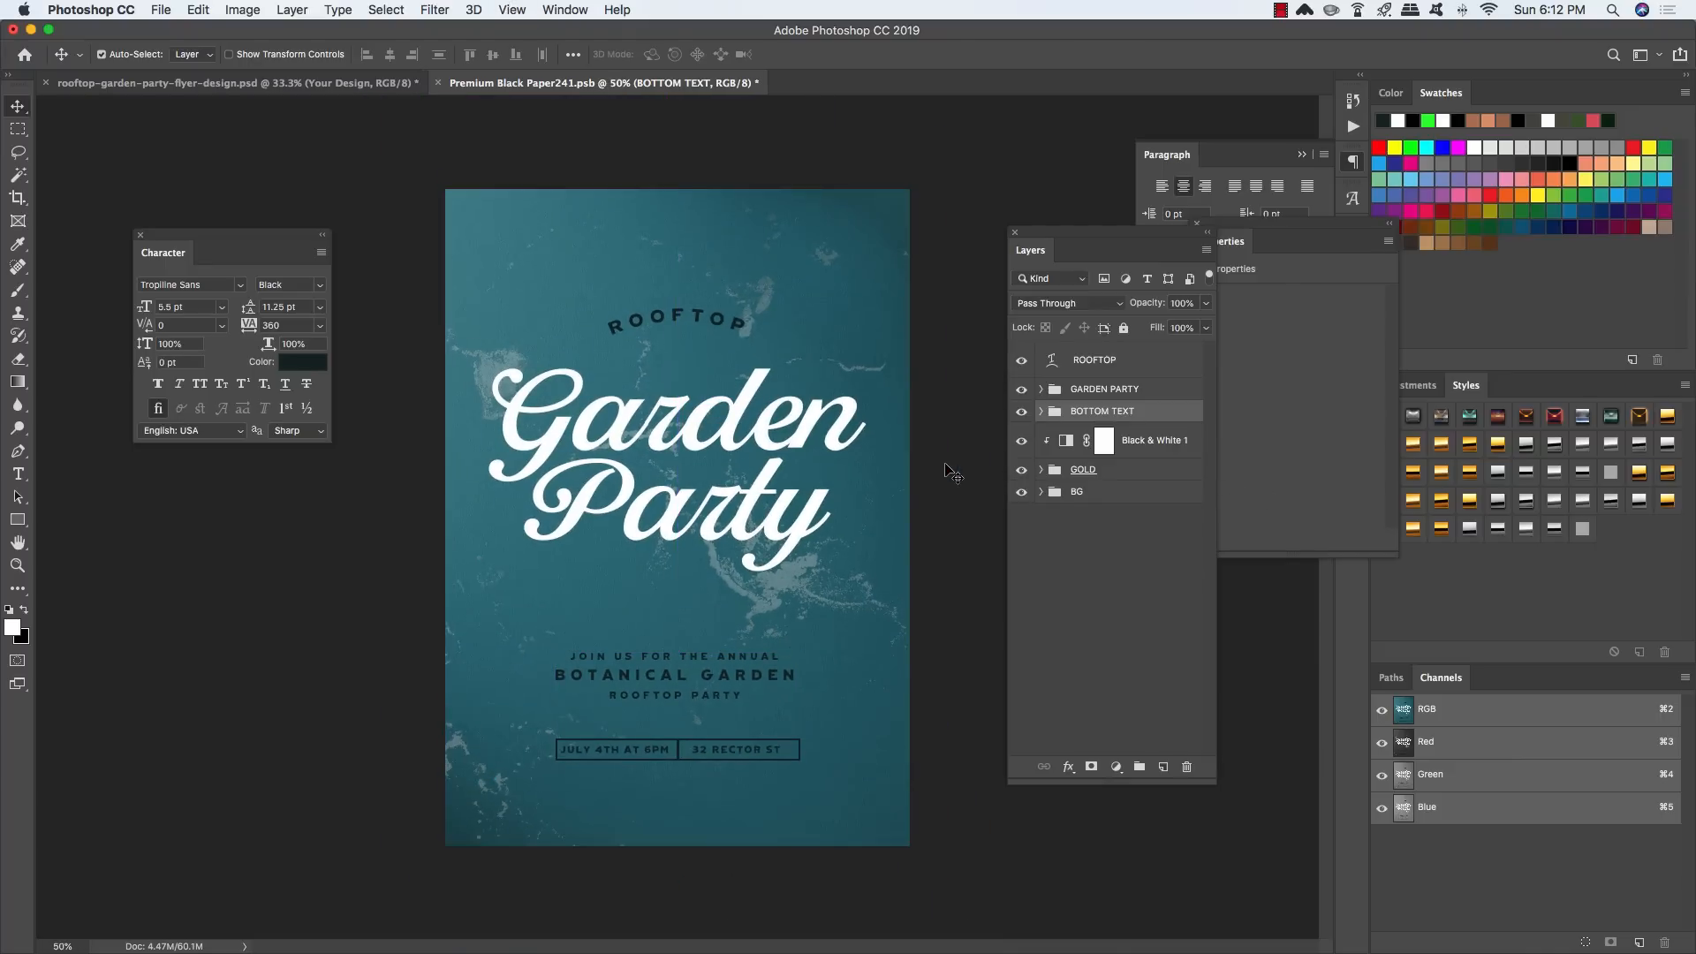
key(shift+Up)
key(shift+Up)
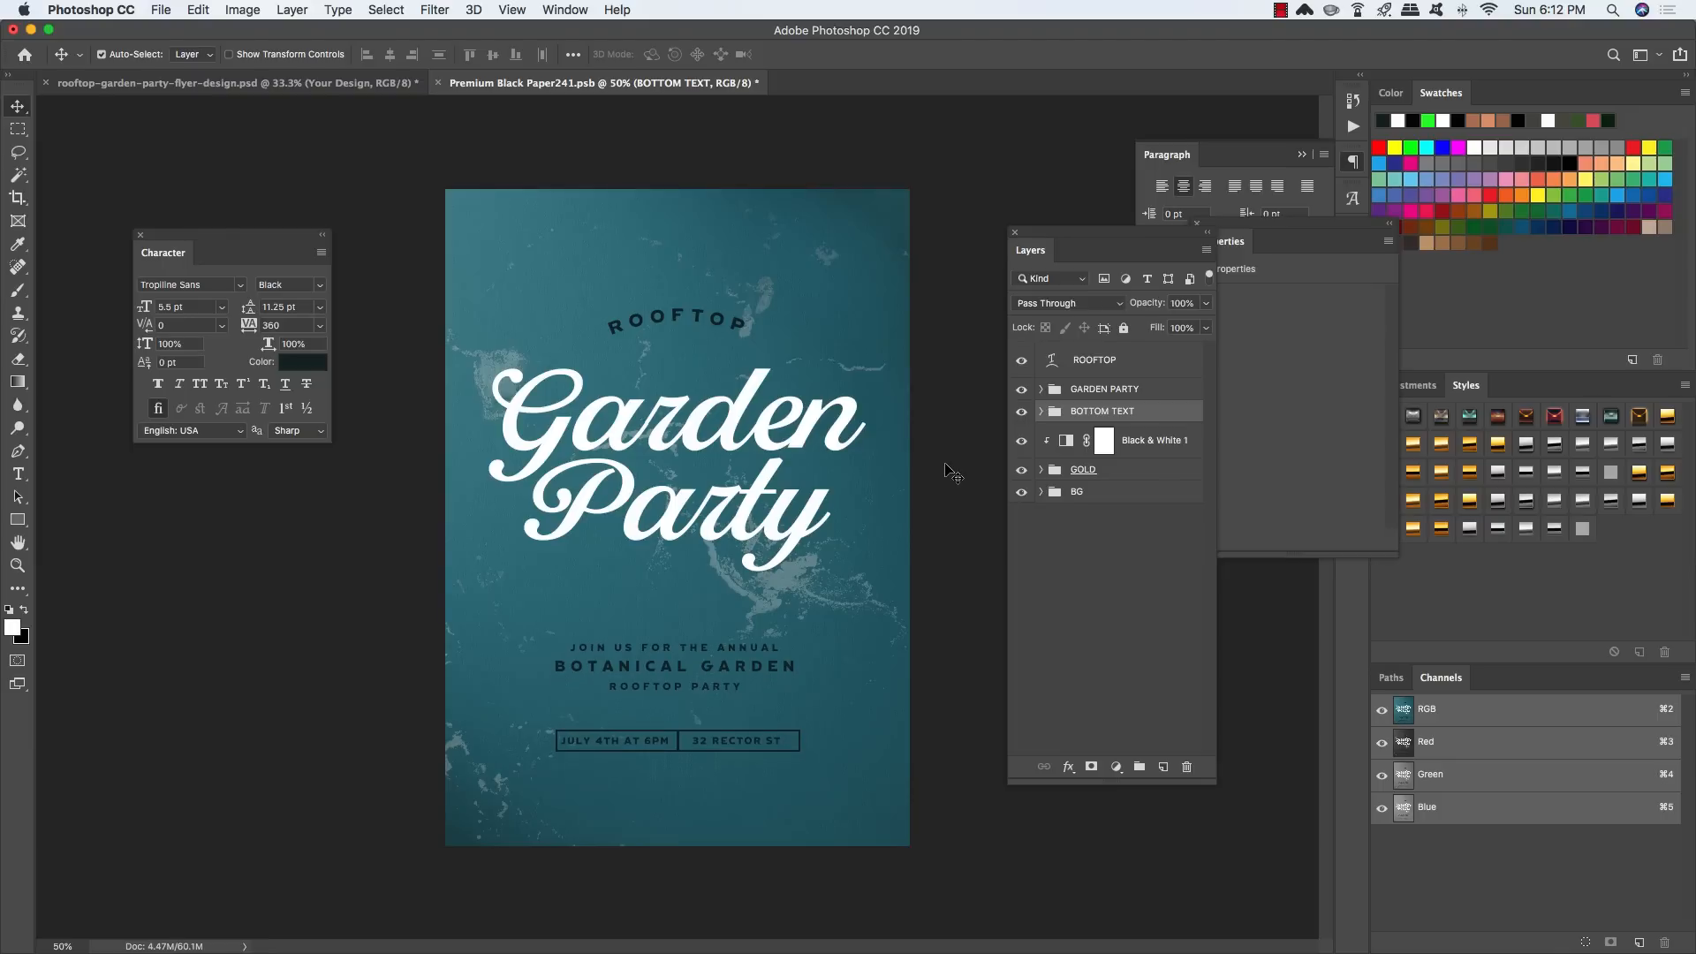
key(Up)
key(Down)
key(Down)
key(Down)
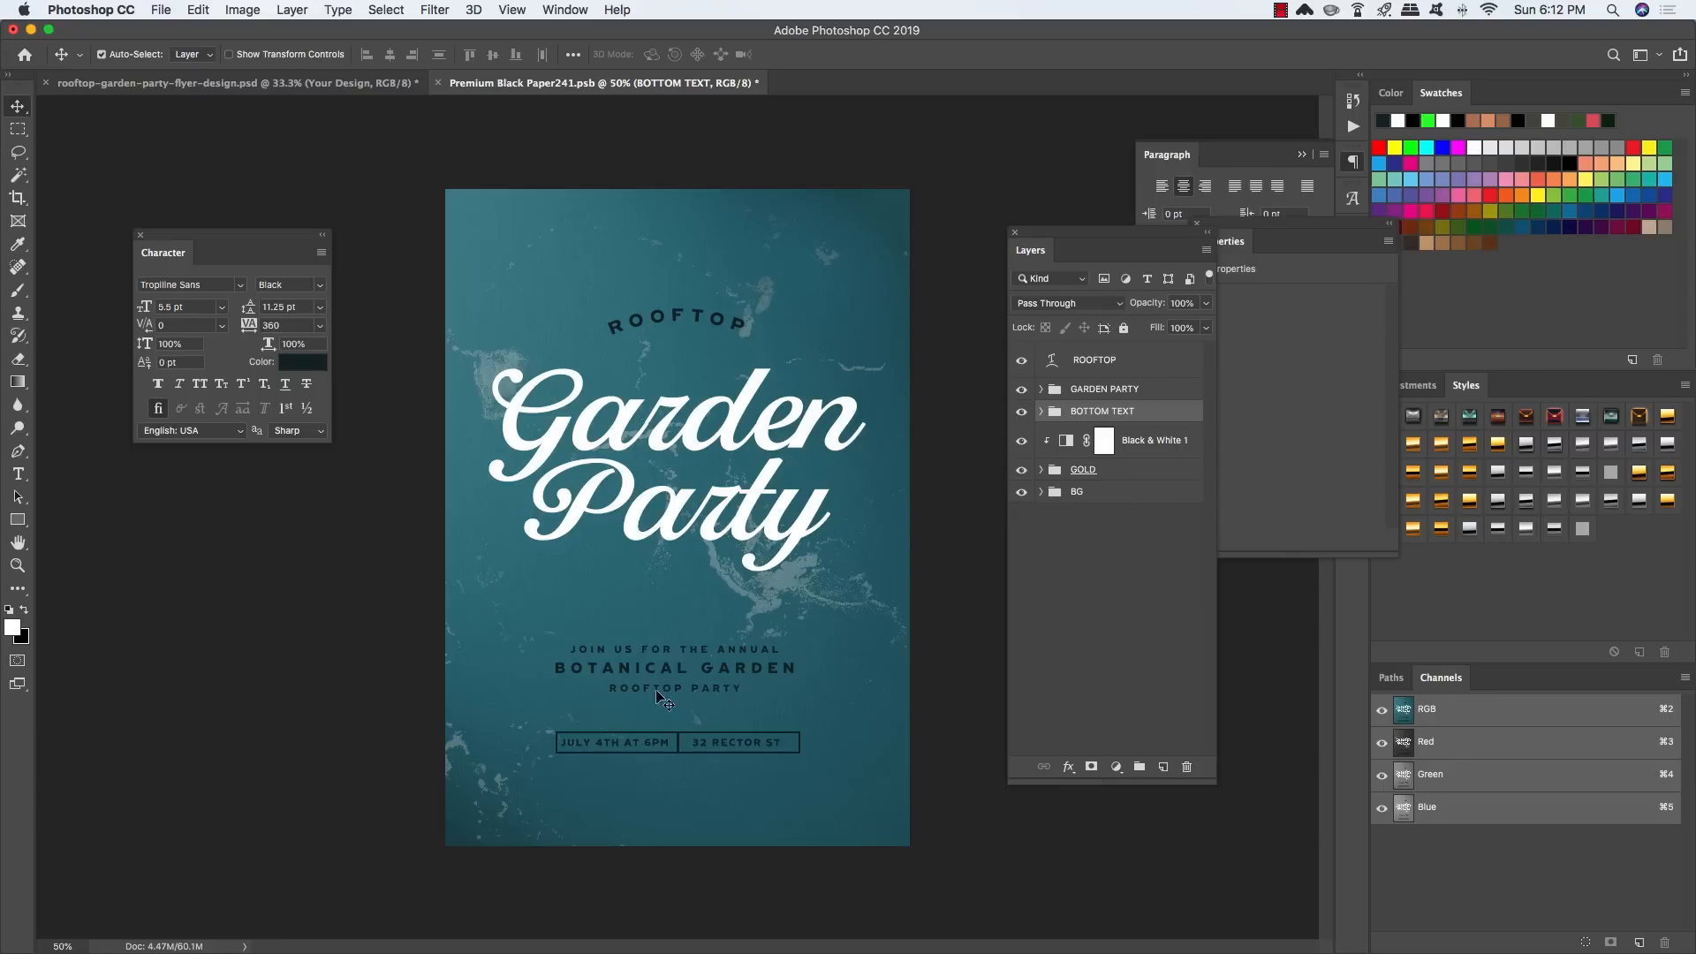
Step: Add a layer mask to the GOLD group and set up an enlarged, softened black brush at 40% opacity
click(1119, 470)
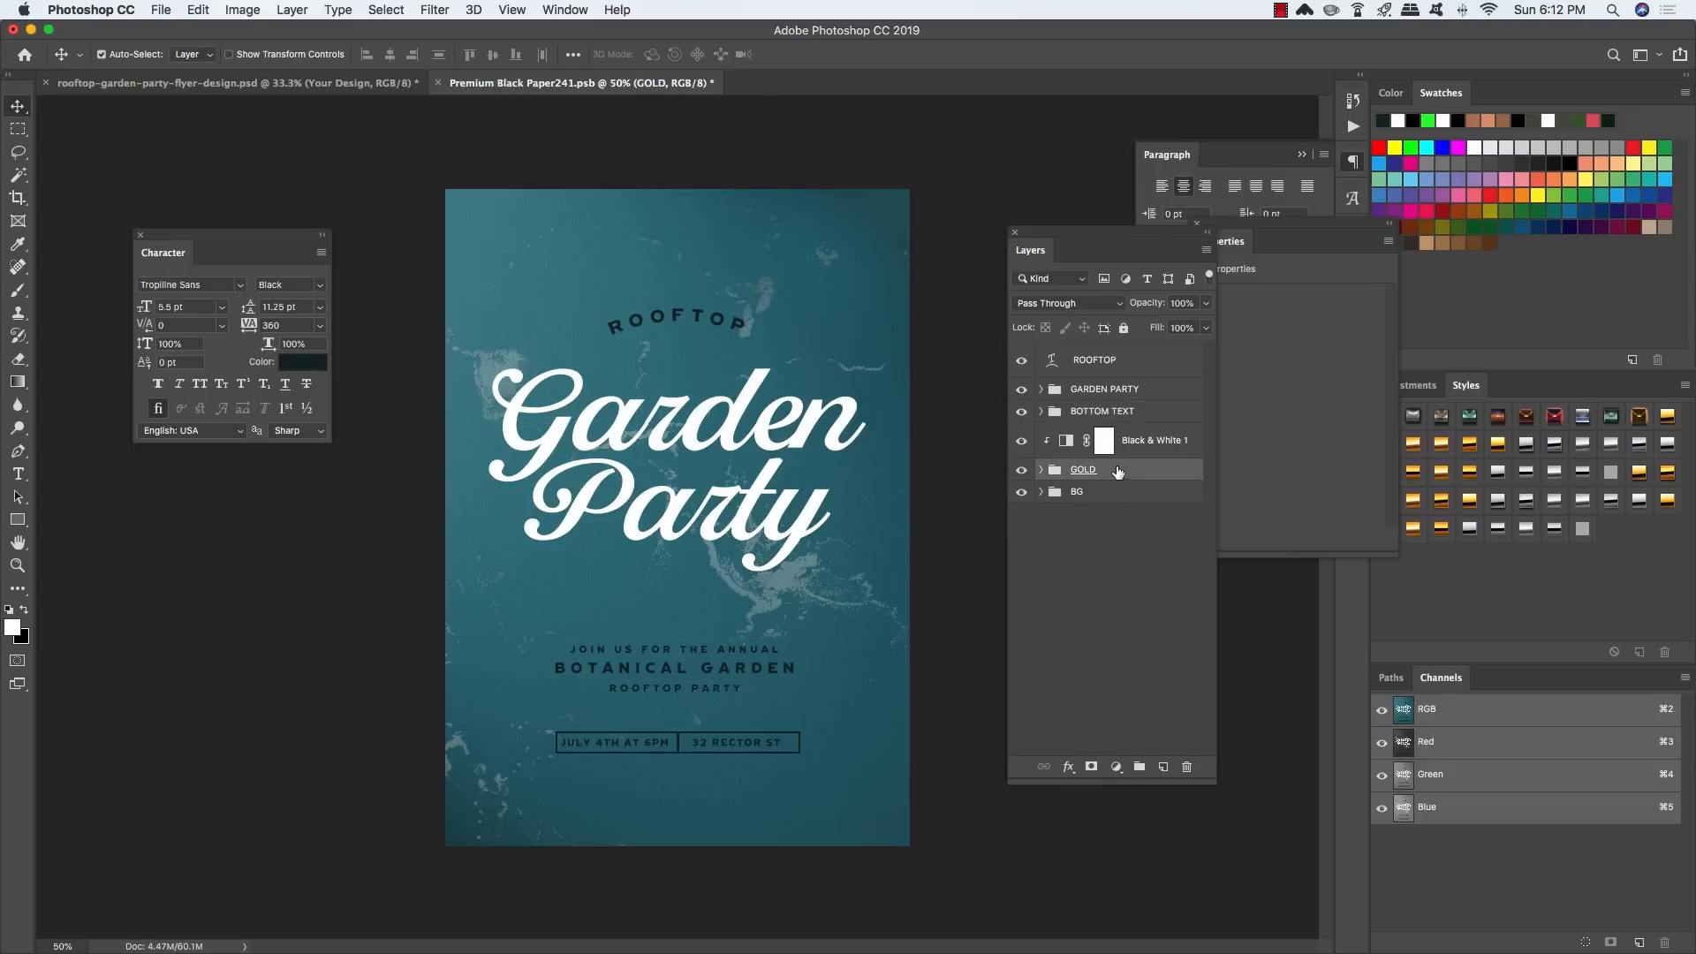
click(1092, 765)
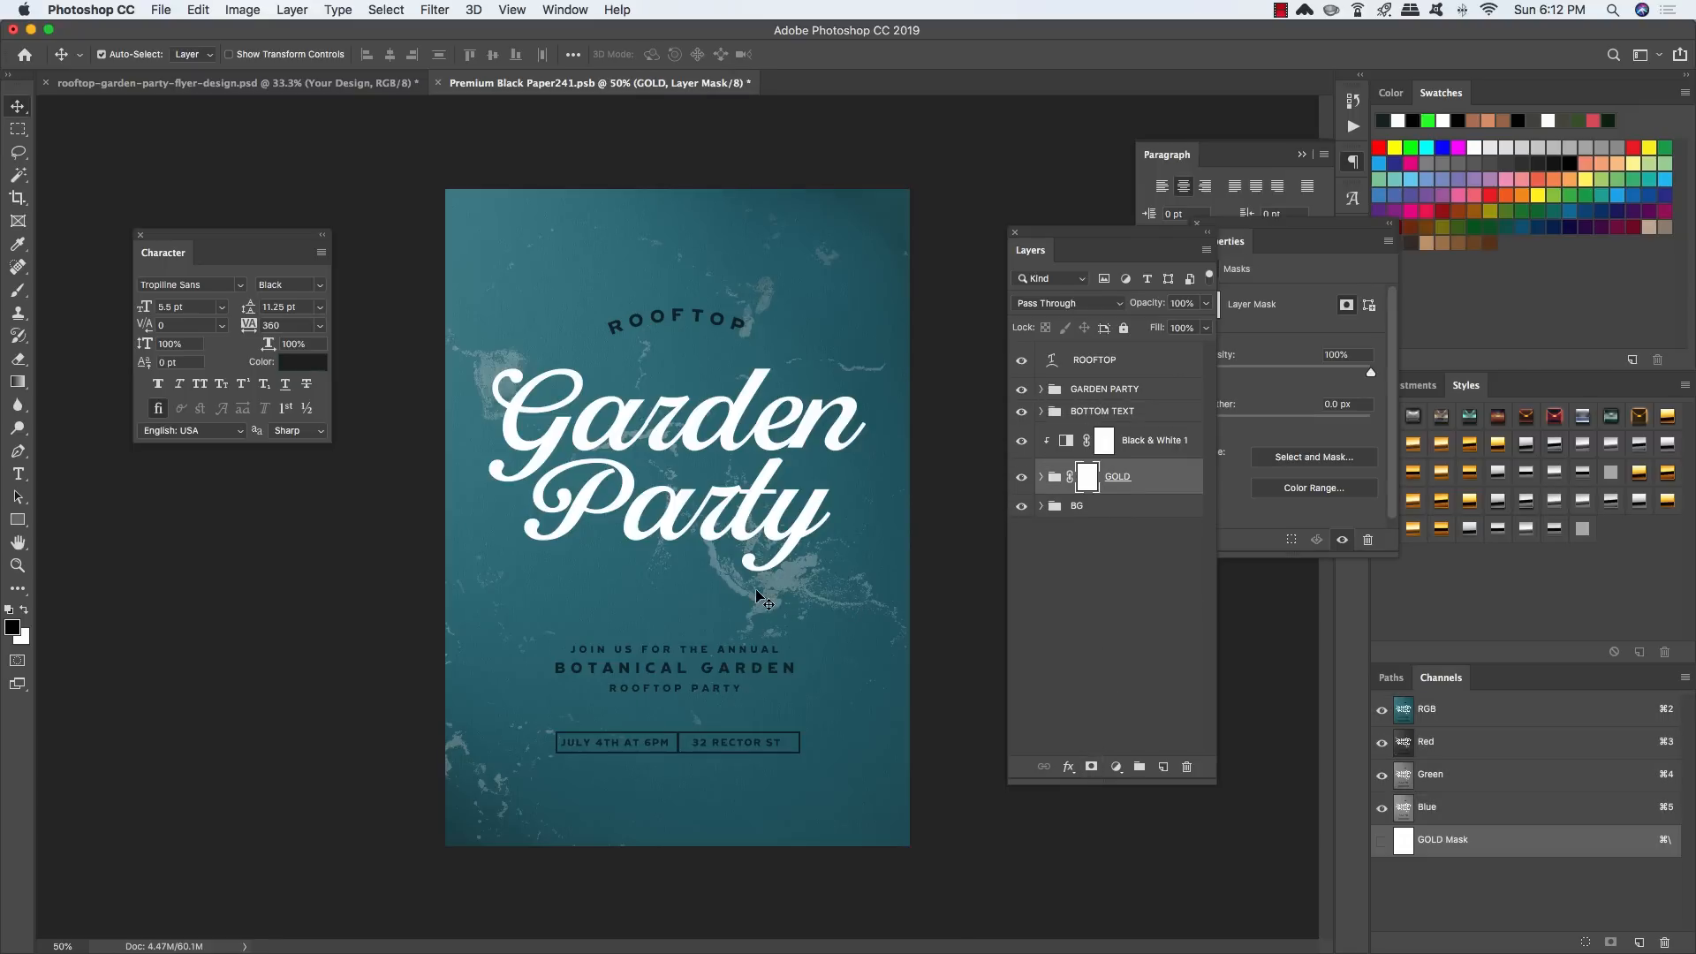
key(b)
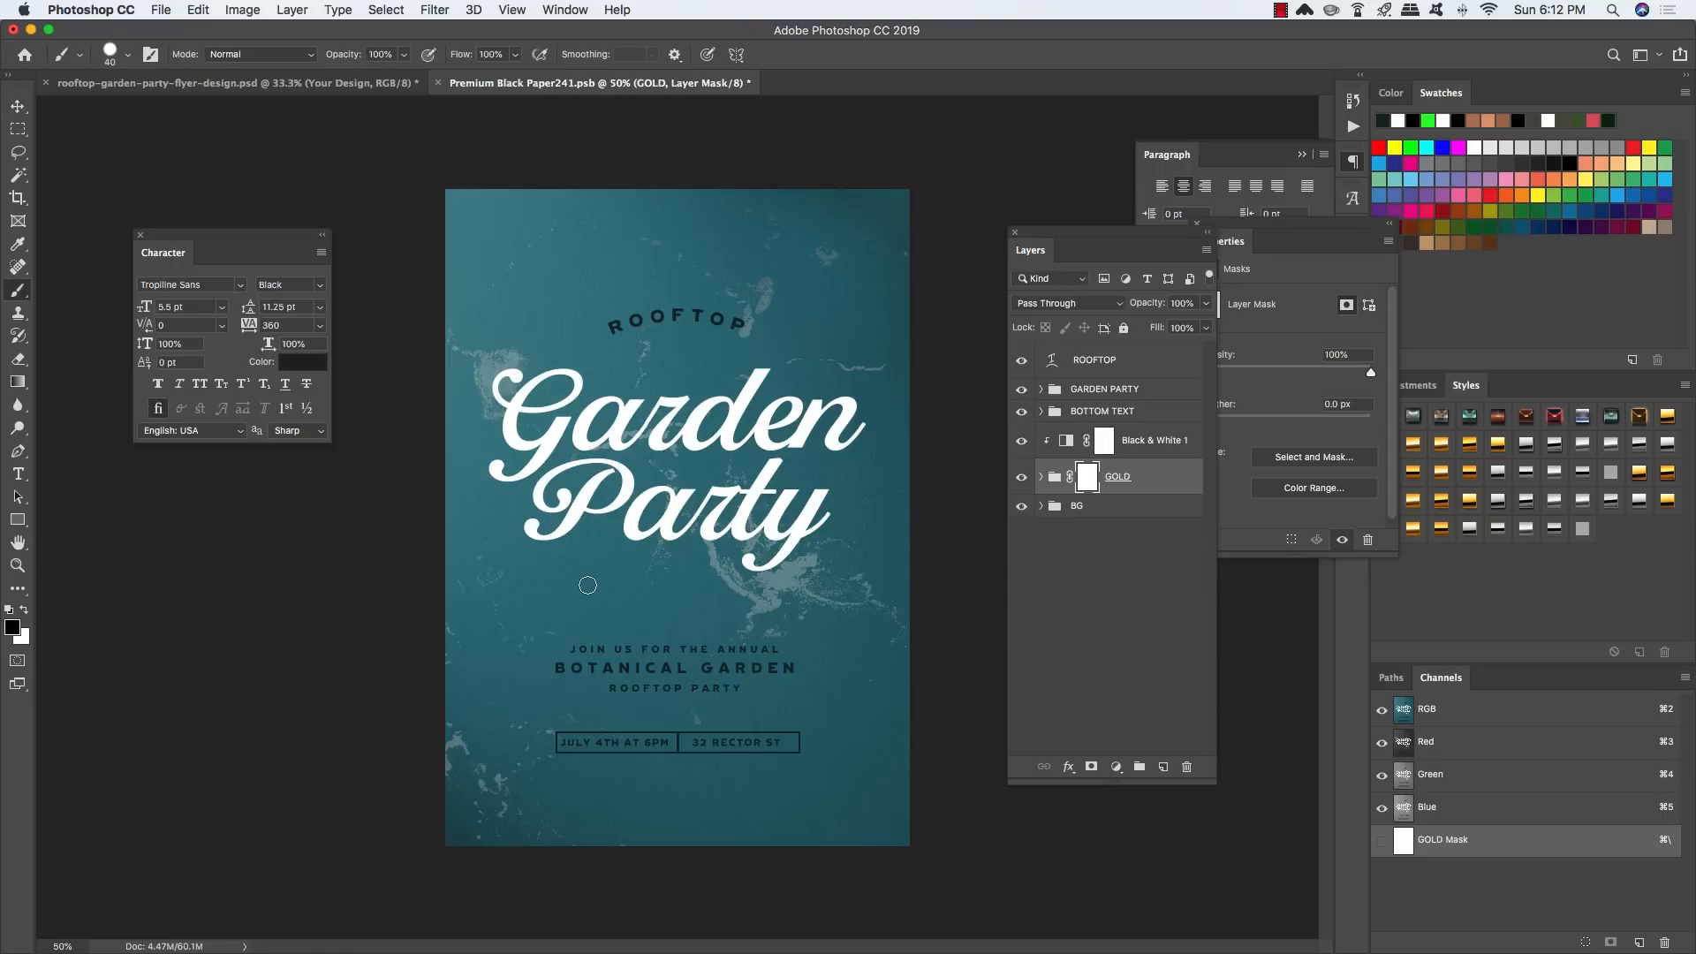
key(bracketright)
key(bracketright)
key(bracketright)
key(bracketright)
key(bracketright)
key(bracketright)
key(bracketright)
key(bracketright)
key(bracketright)
key(shift+bracketleft)
key(shift+bracketleft)
key(shift+bracketleft)
key(bracketright)
key(bracketright)
key(4)
key(bracketleft)
key(bracketleft)
Step: Paint on the GOLD mask to fade the texture behind the date box and near the end of the JOIN US text
click(610, 737)
click(571, 728)
click(562, 731)
click(570, 741)
click(571, 749)
click(591, 751)
click(602, 743)
key(p)
key(b)
drag(728, 646, 735, 638)
key(v)
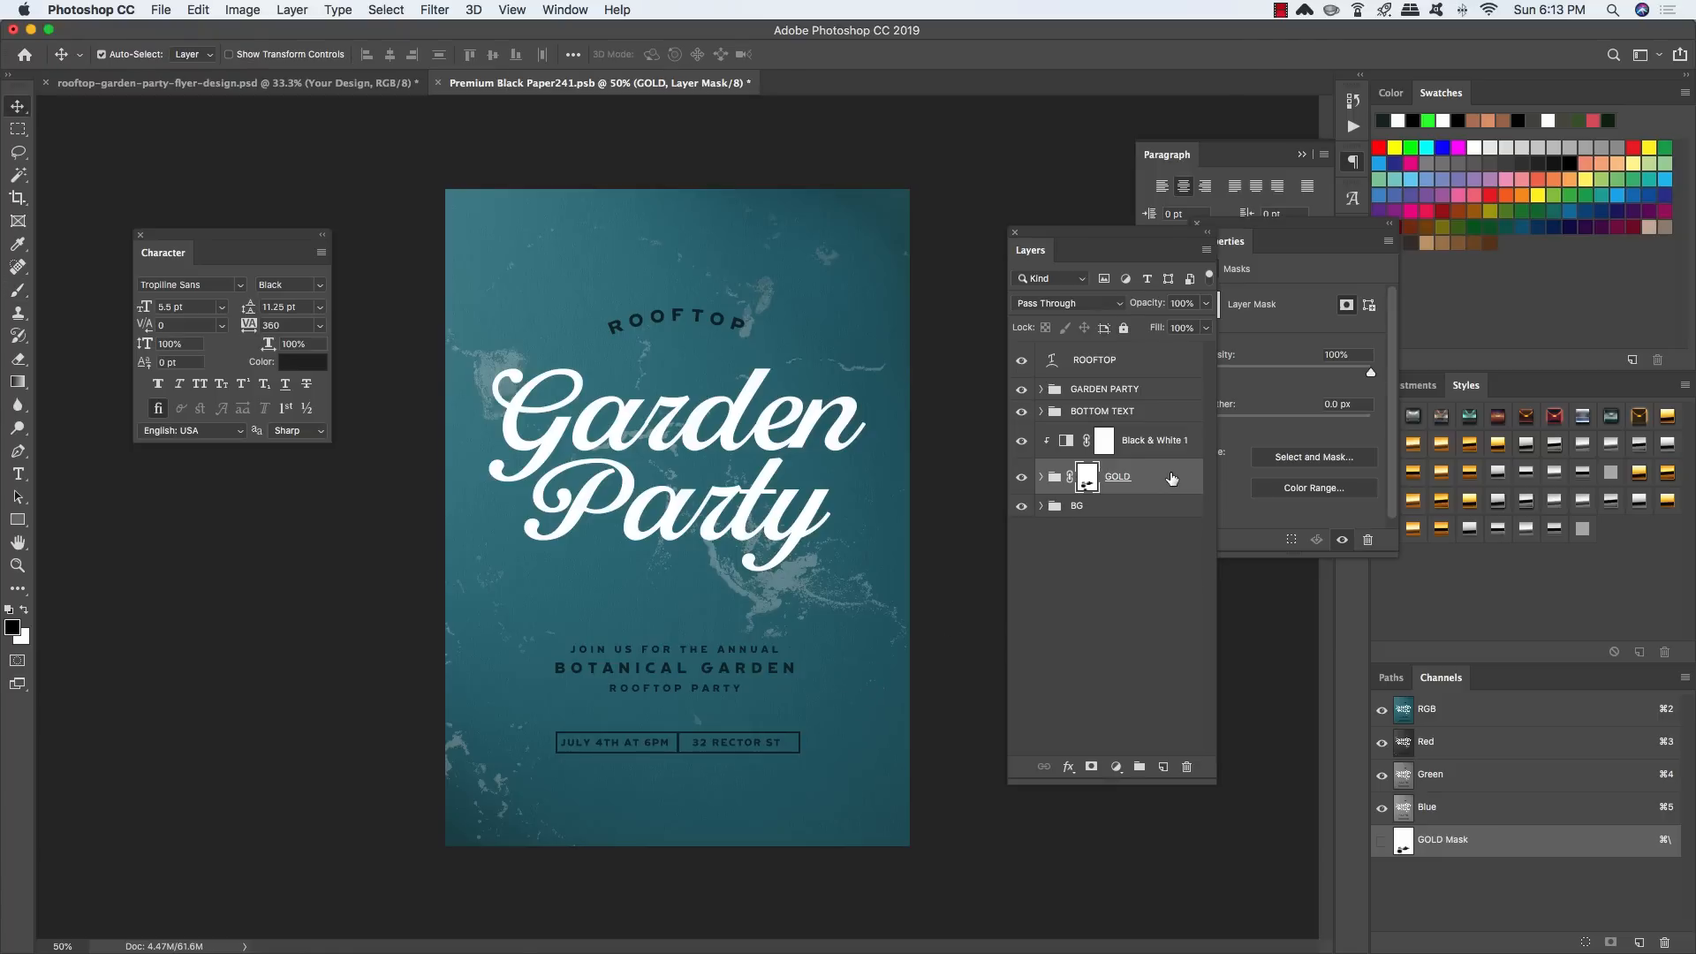
Step: Place 5.png from the Opia Designs folder as an embedded object above the ROOFTOP layer and move it up to Y 634.67 px
click(1166, 366)
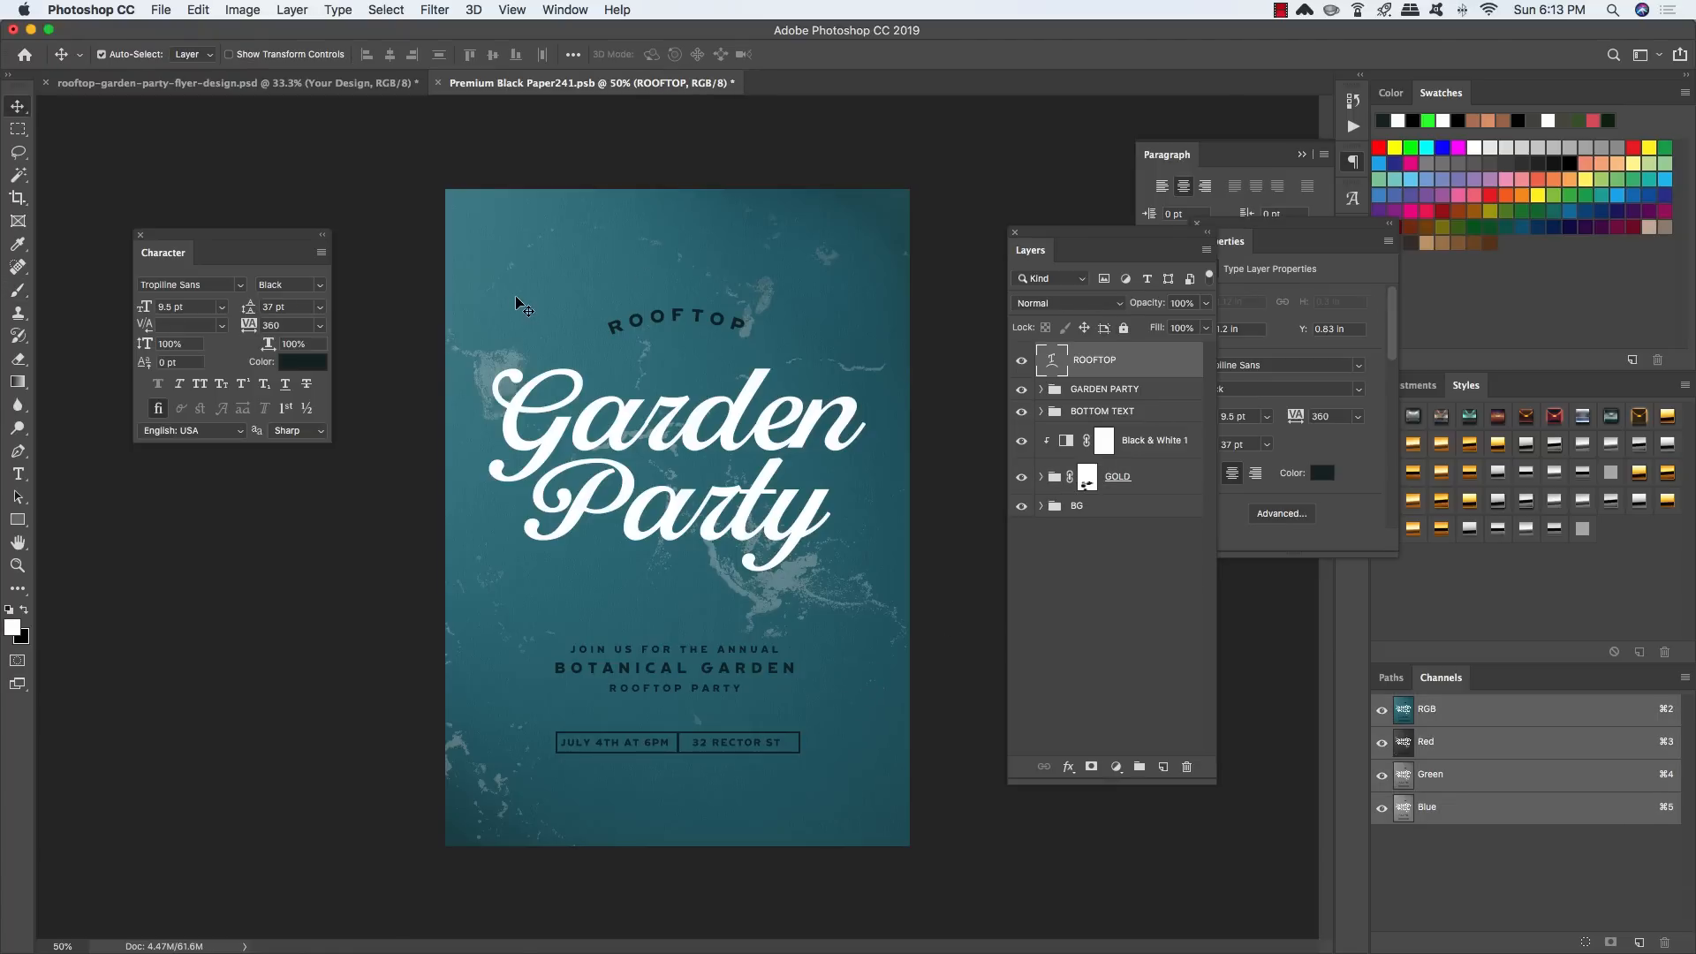
click(162, 8)
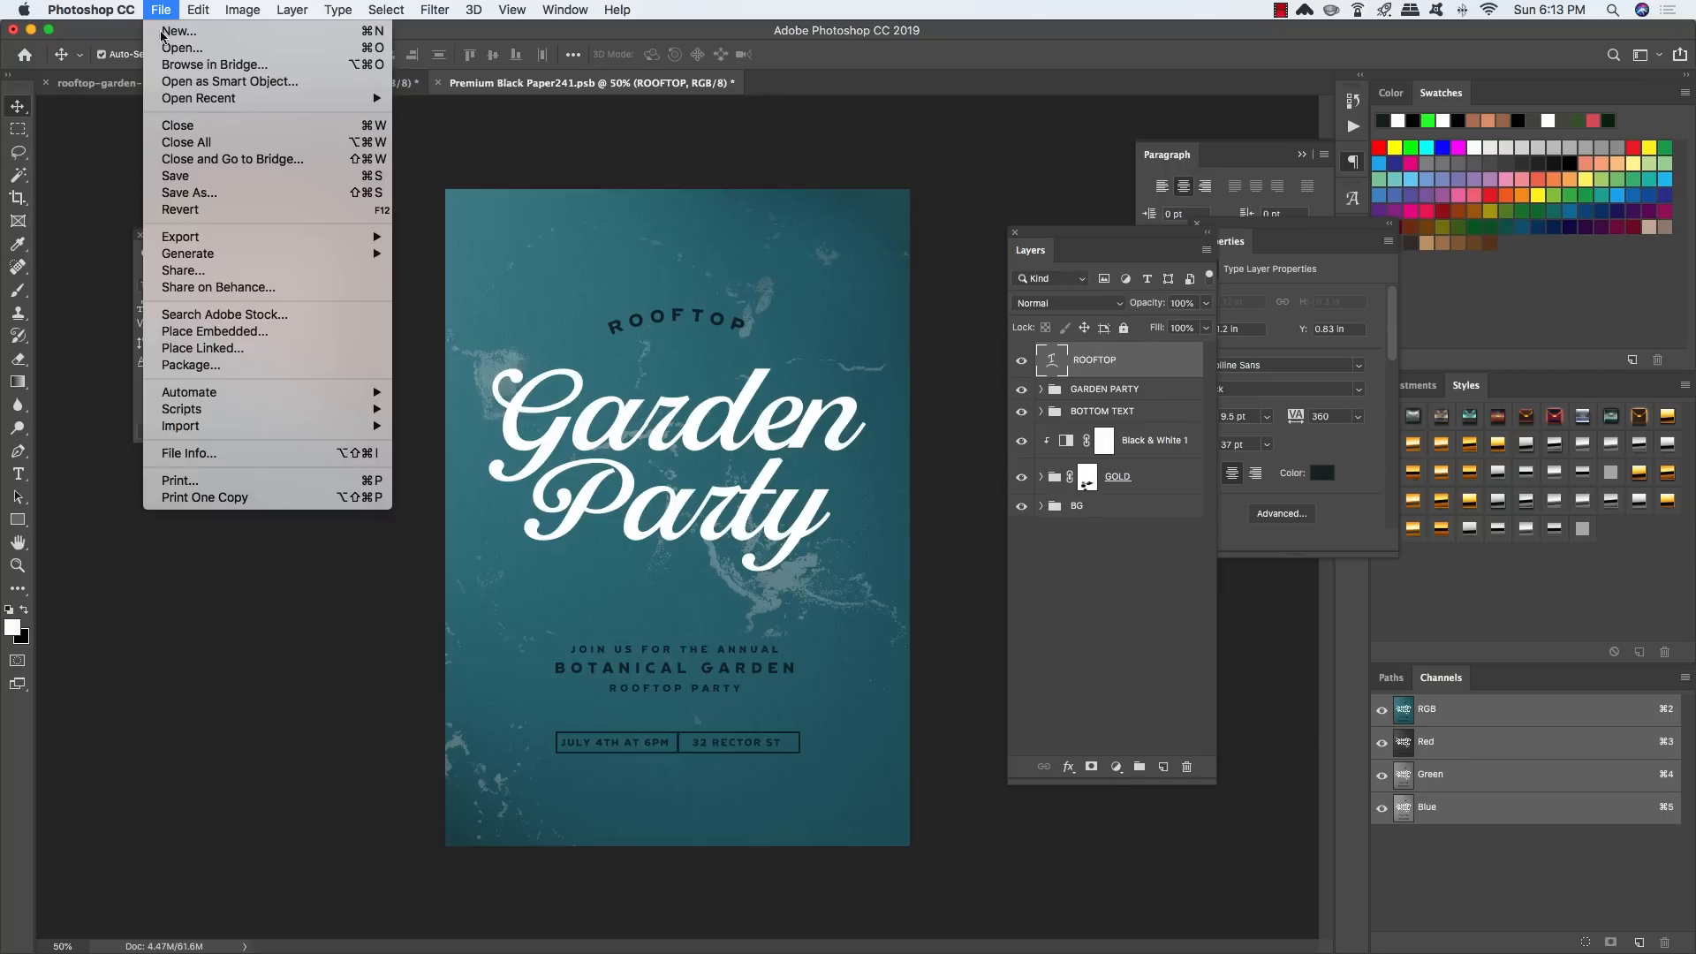
click(205, 333)
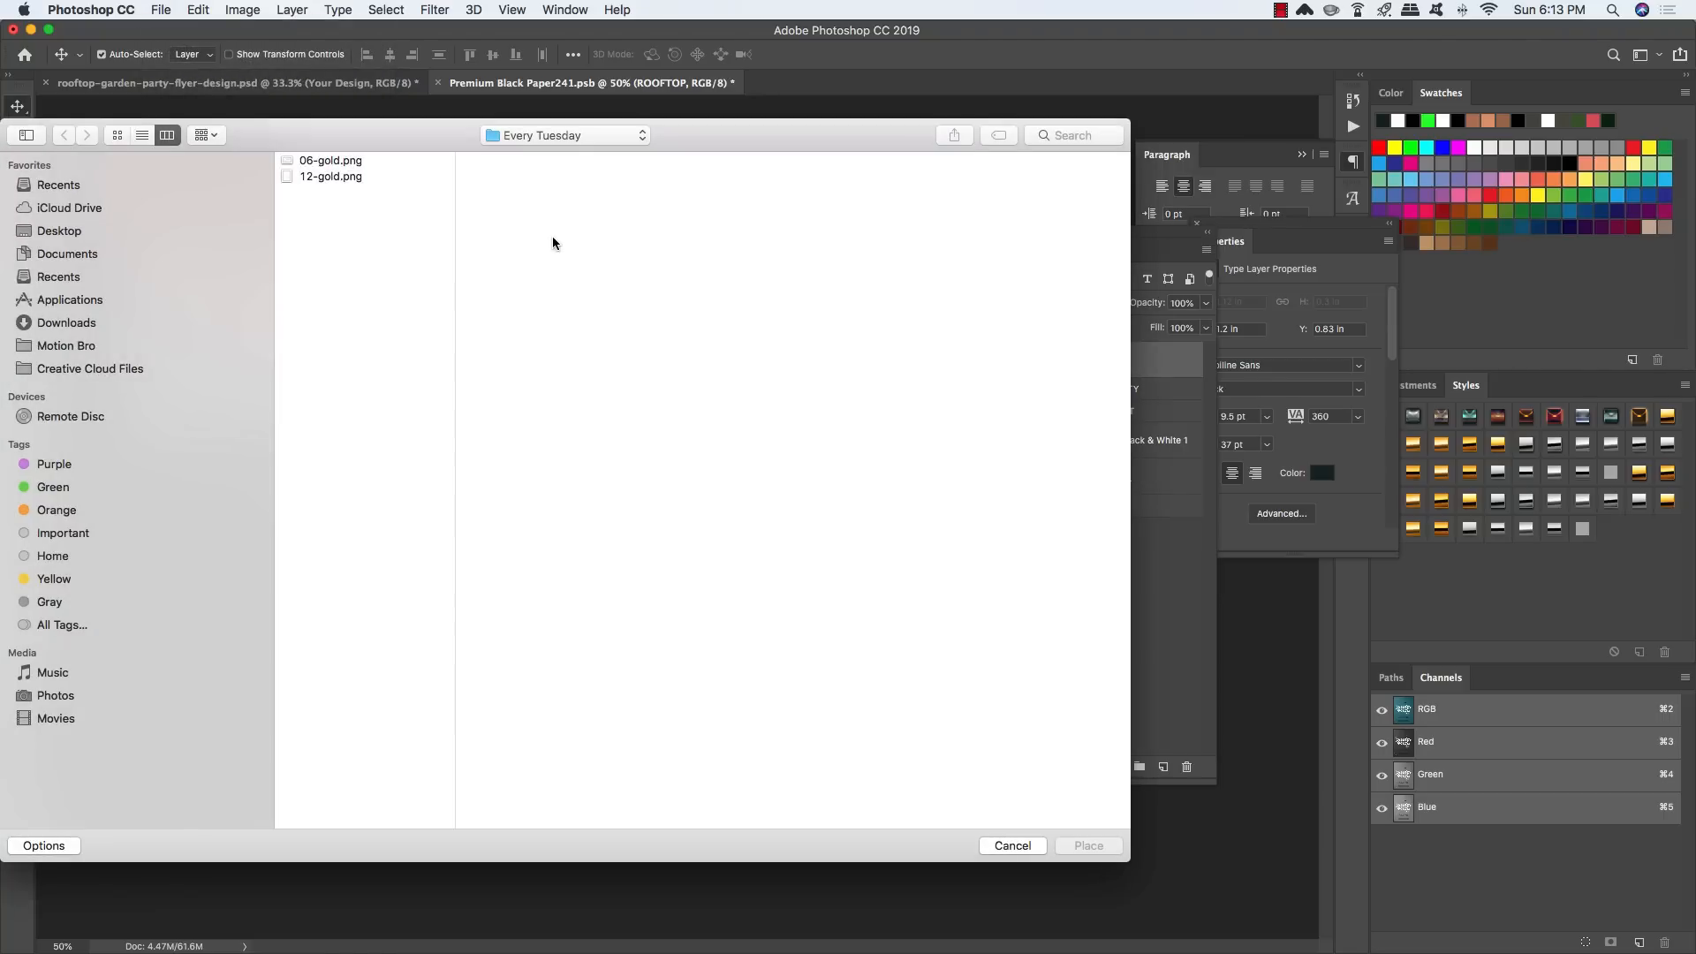
click(541, 136)
click(537, 155)
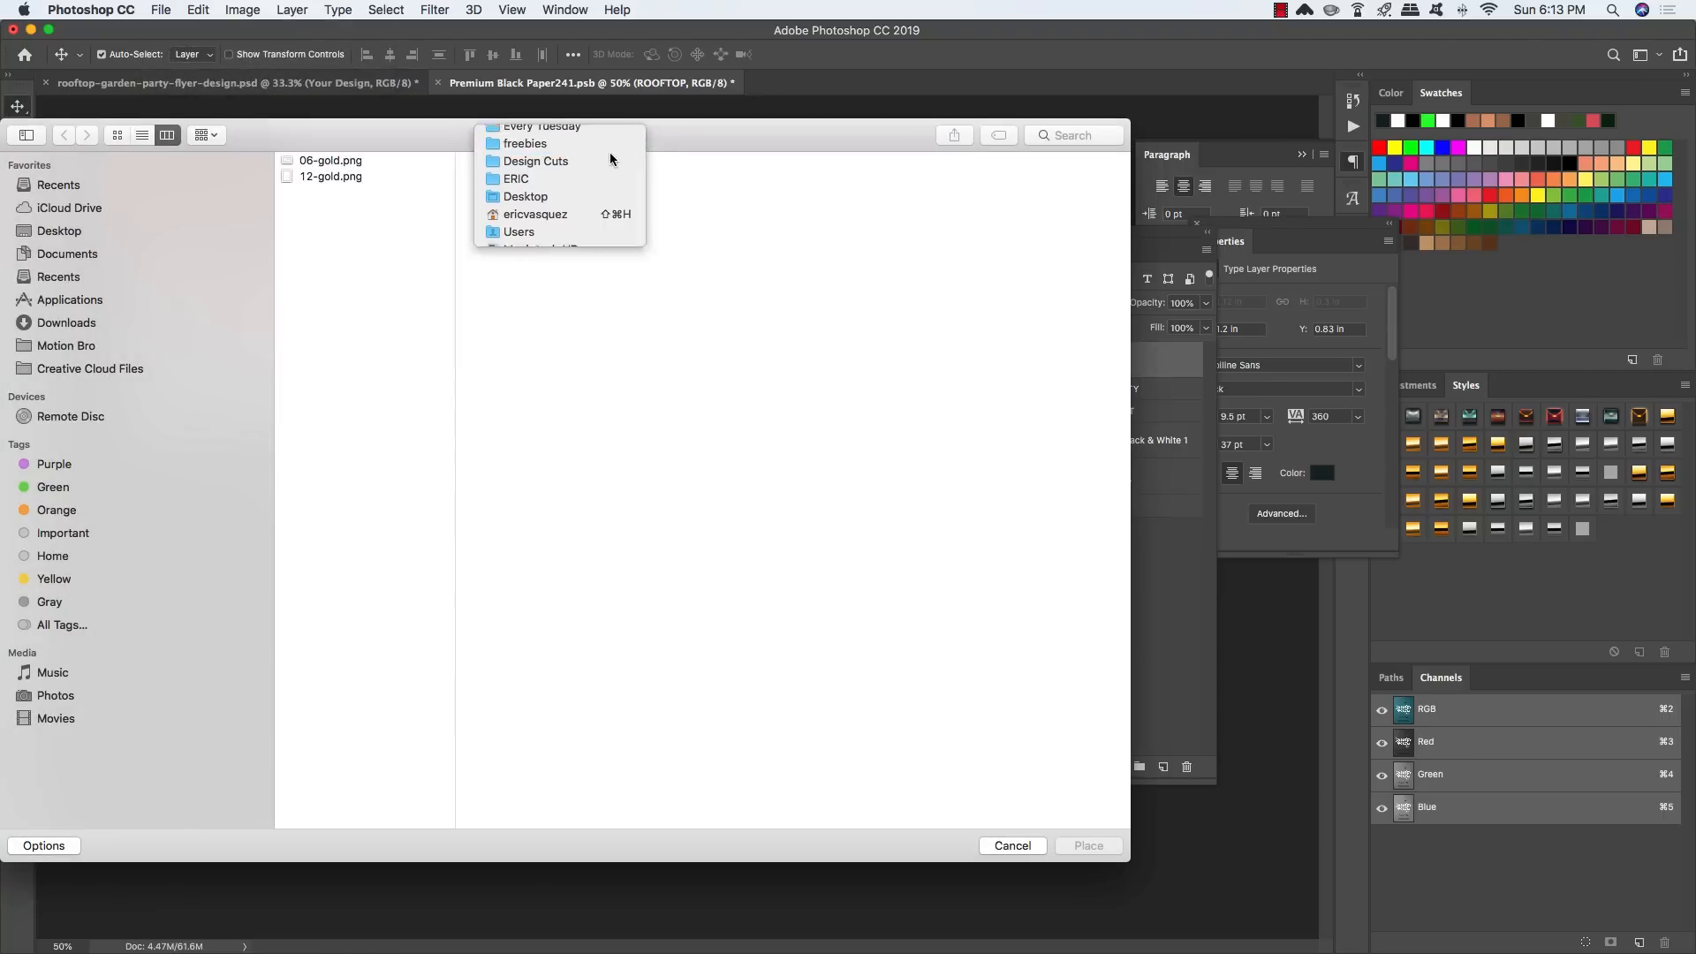
click(844, 193)
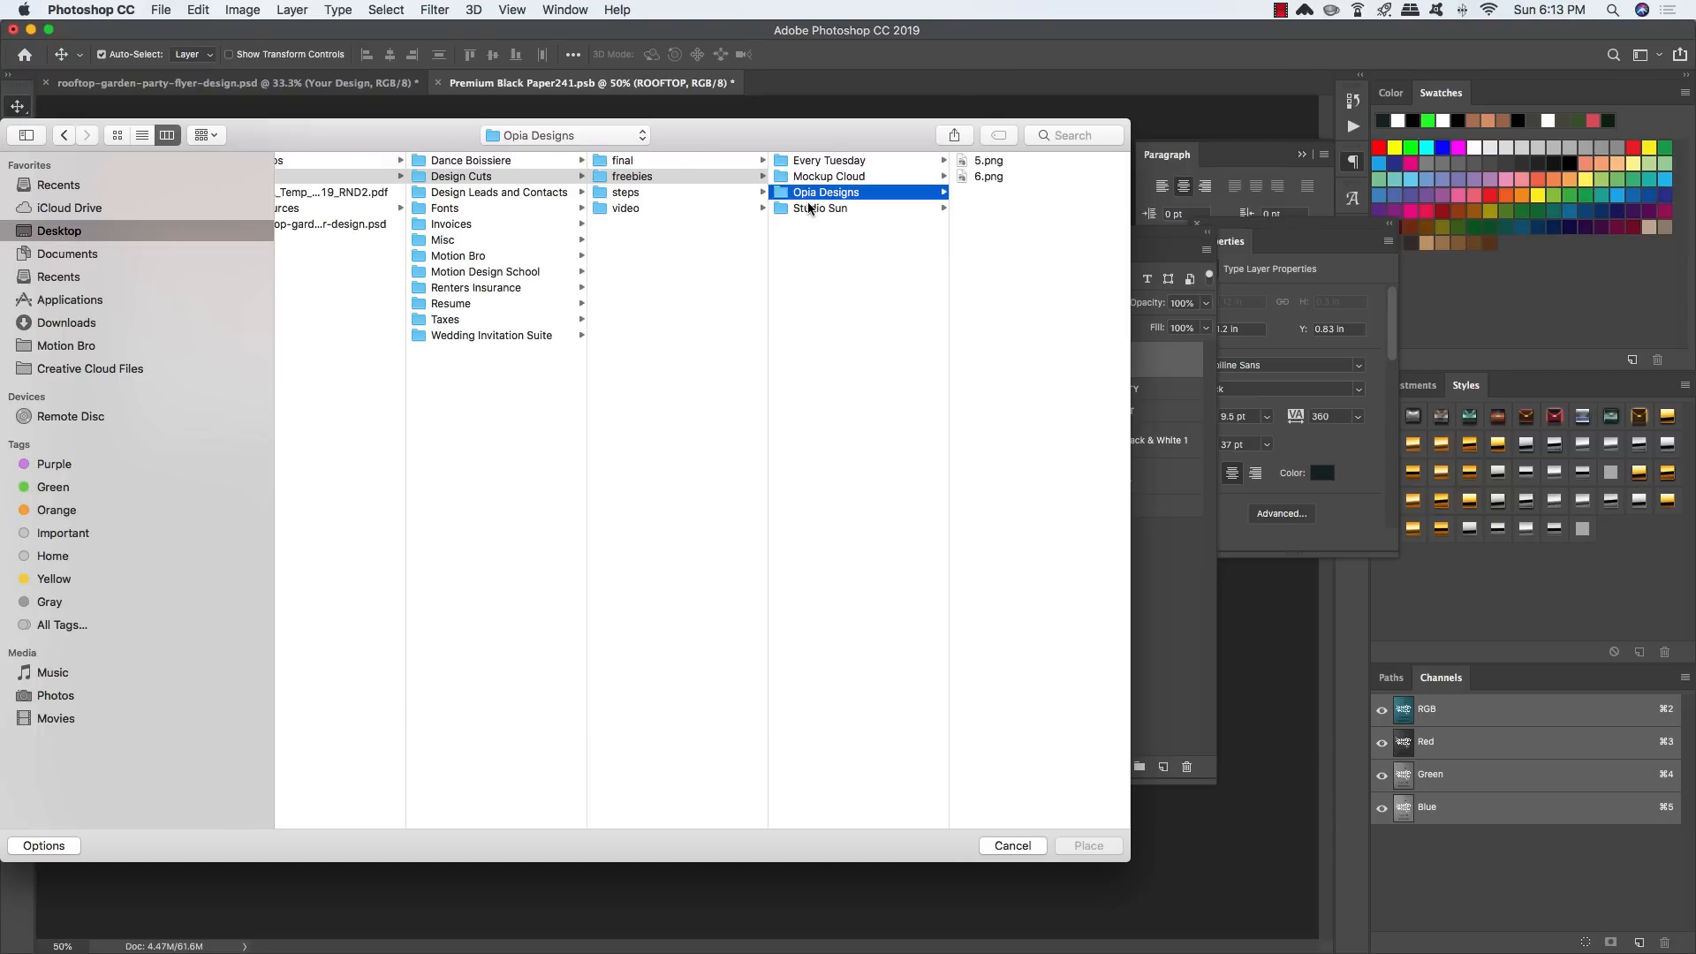
click(991, 162)
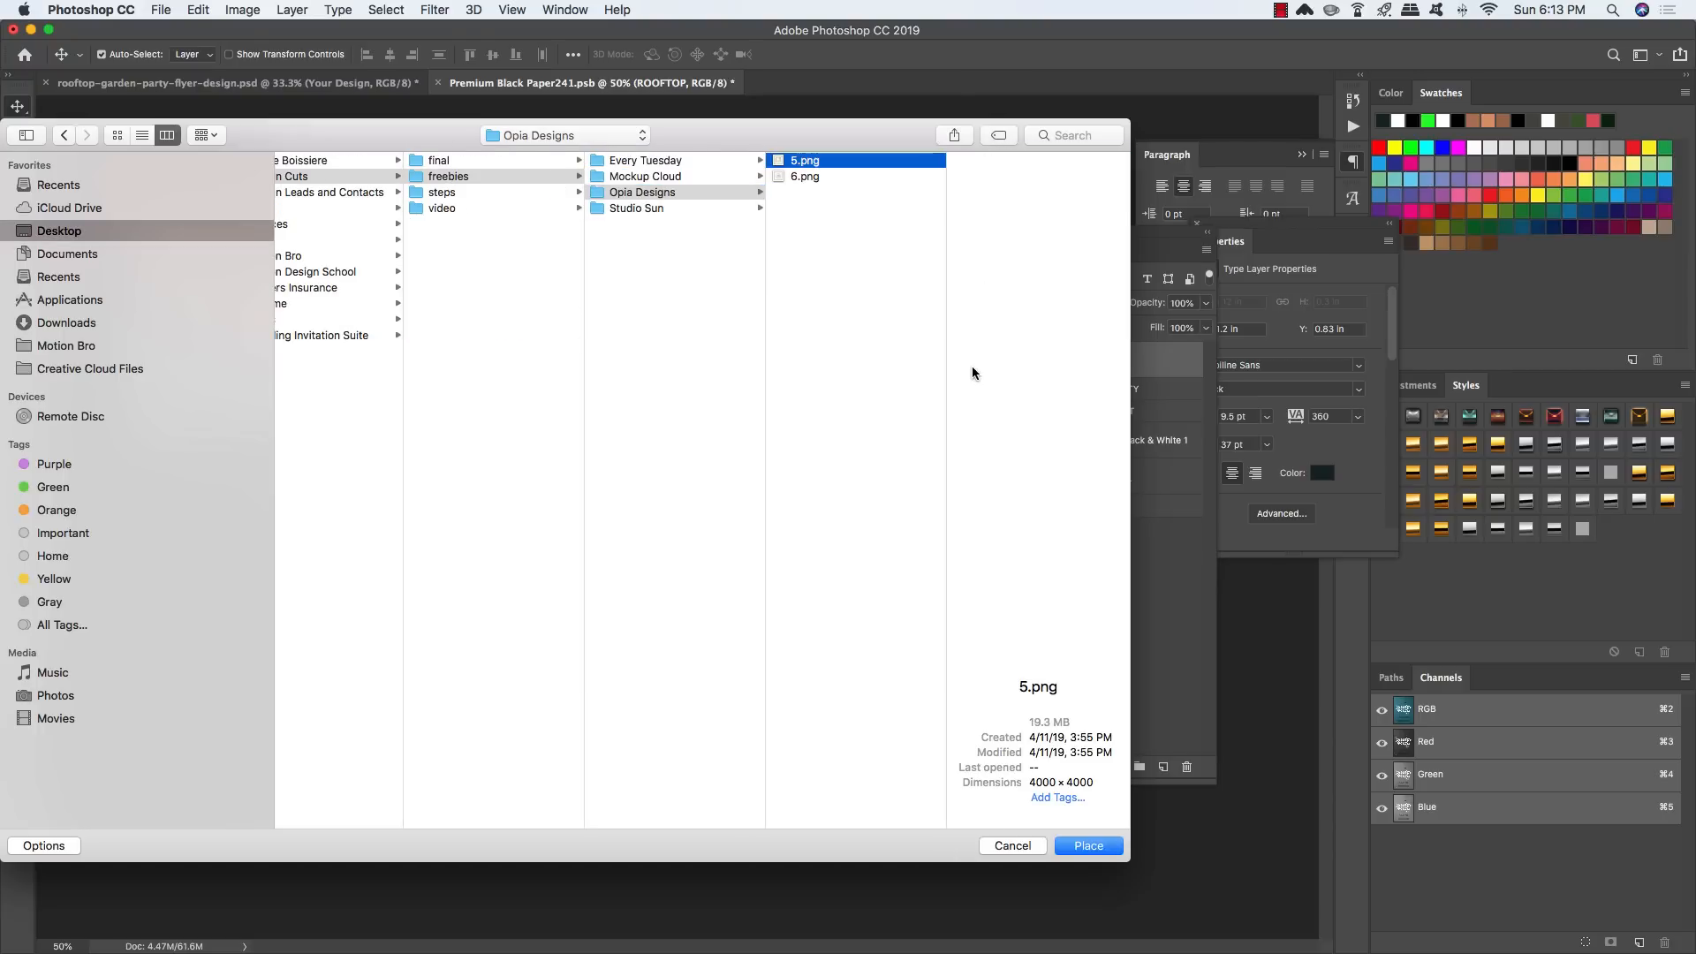
click(1094, 846)
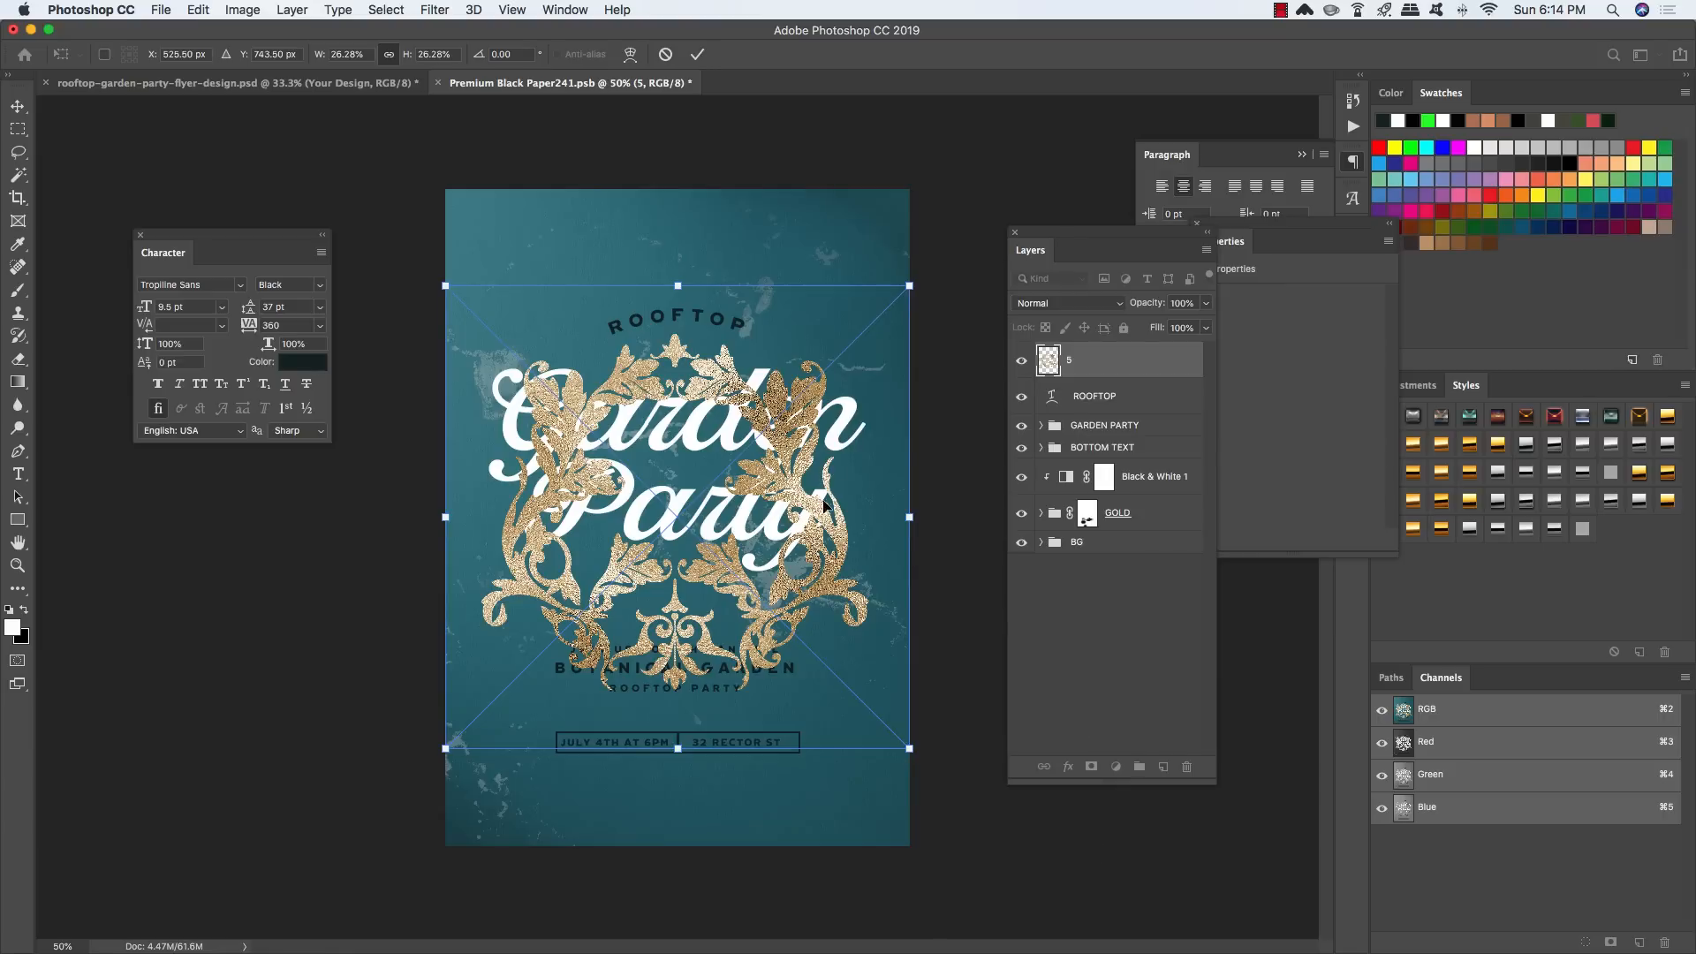
drag(823, 503, 818, 462)
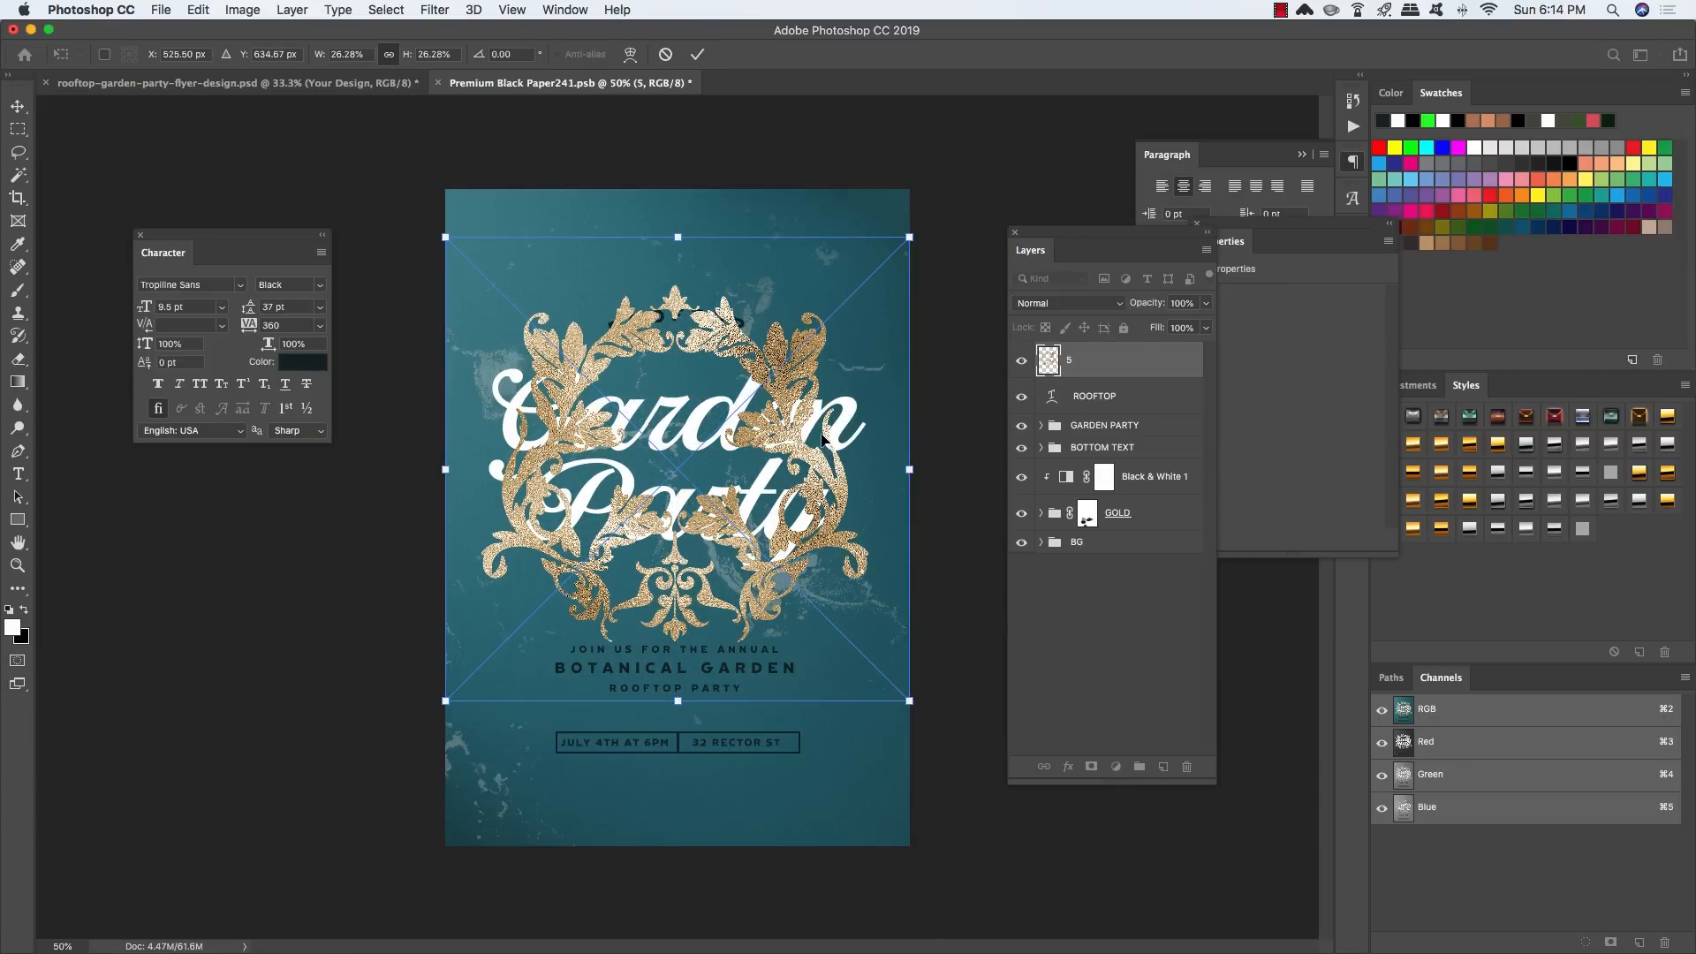
key(Return)
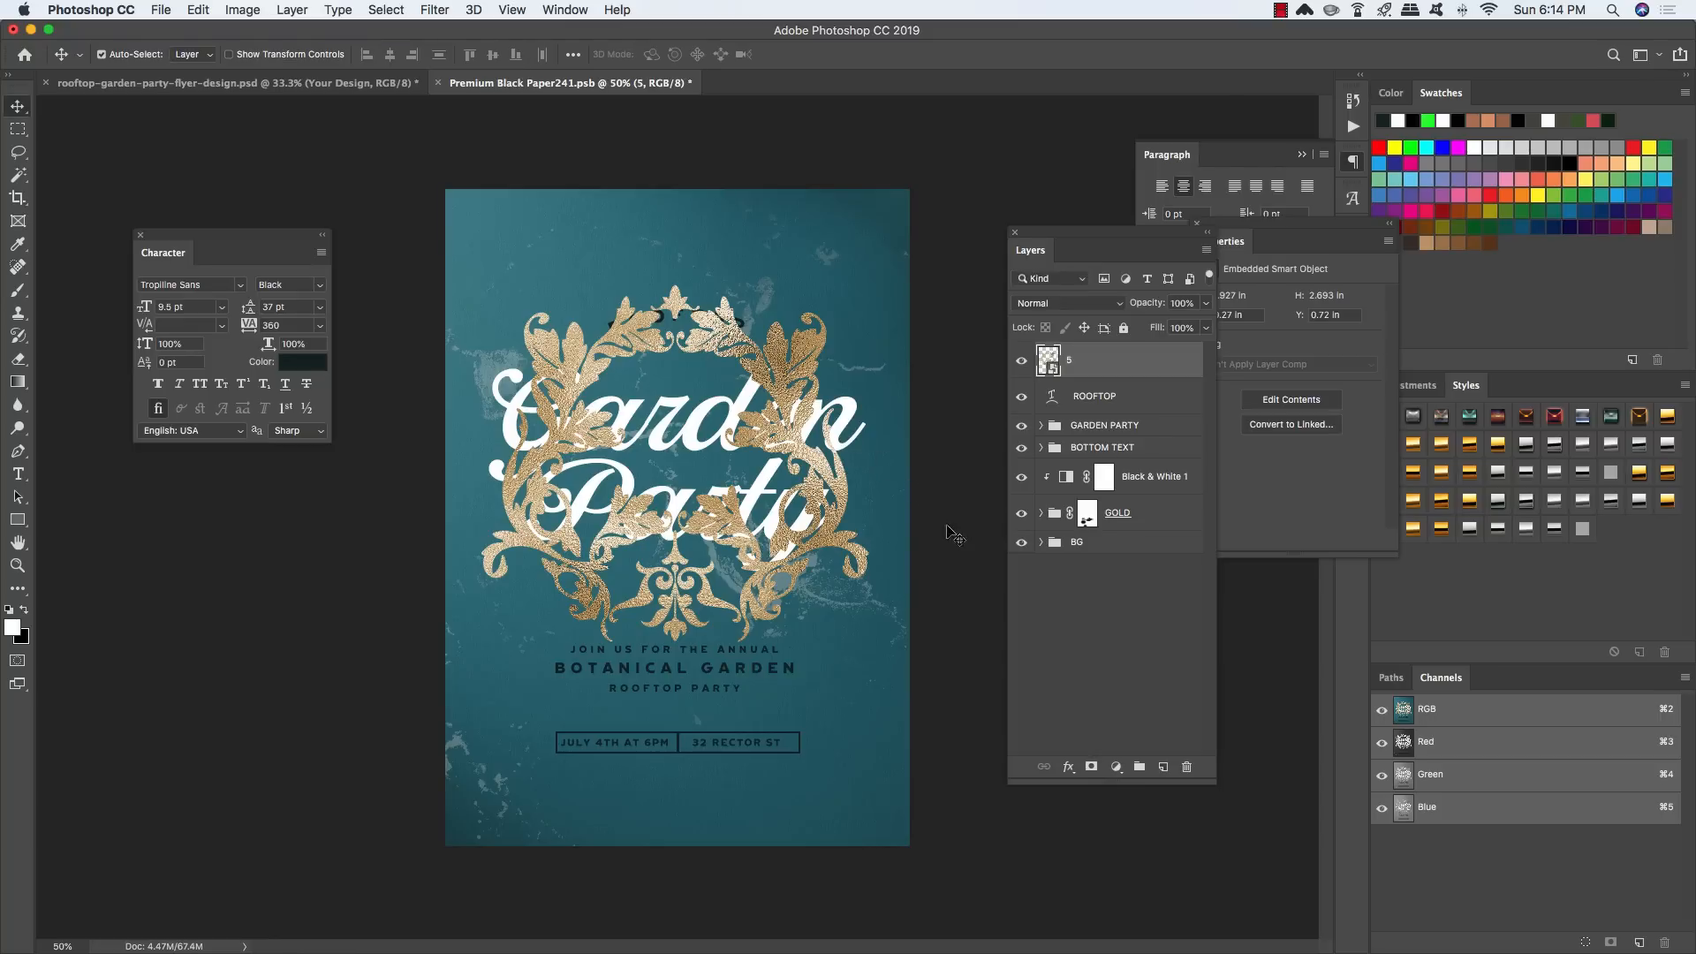
Step: Add a Black & White adjustment layer above the 5 ornament, clipped to it, to turn the gold foil silver
click(1118, 769)
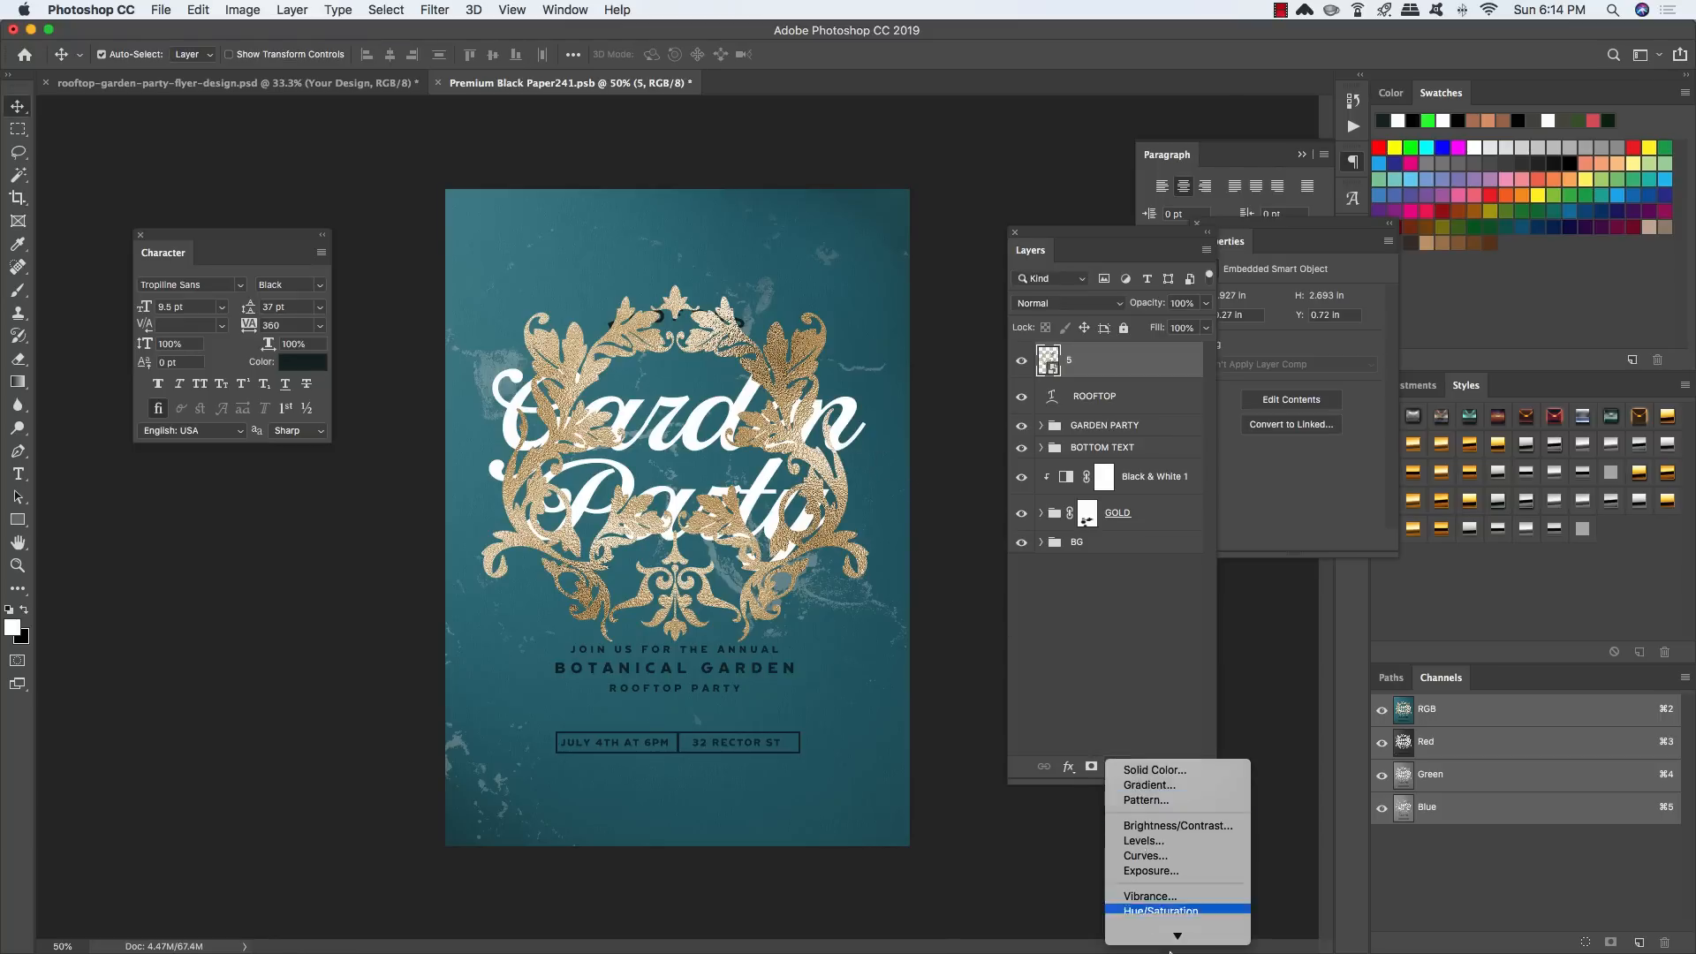
alt+click(1163, 821)
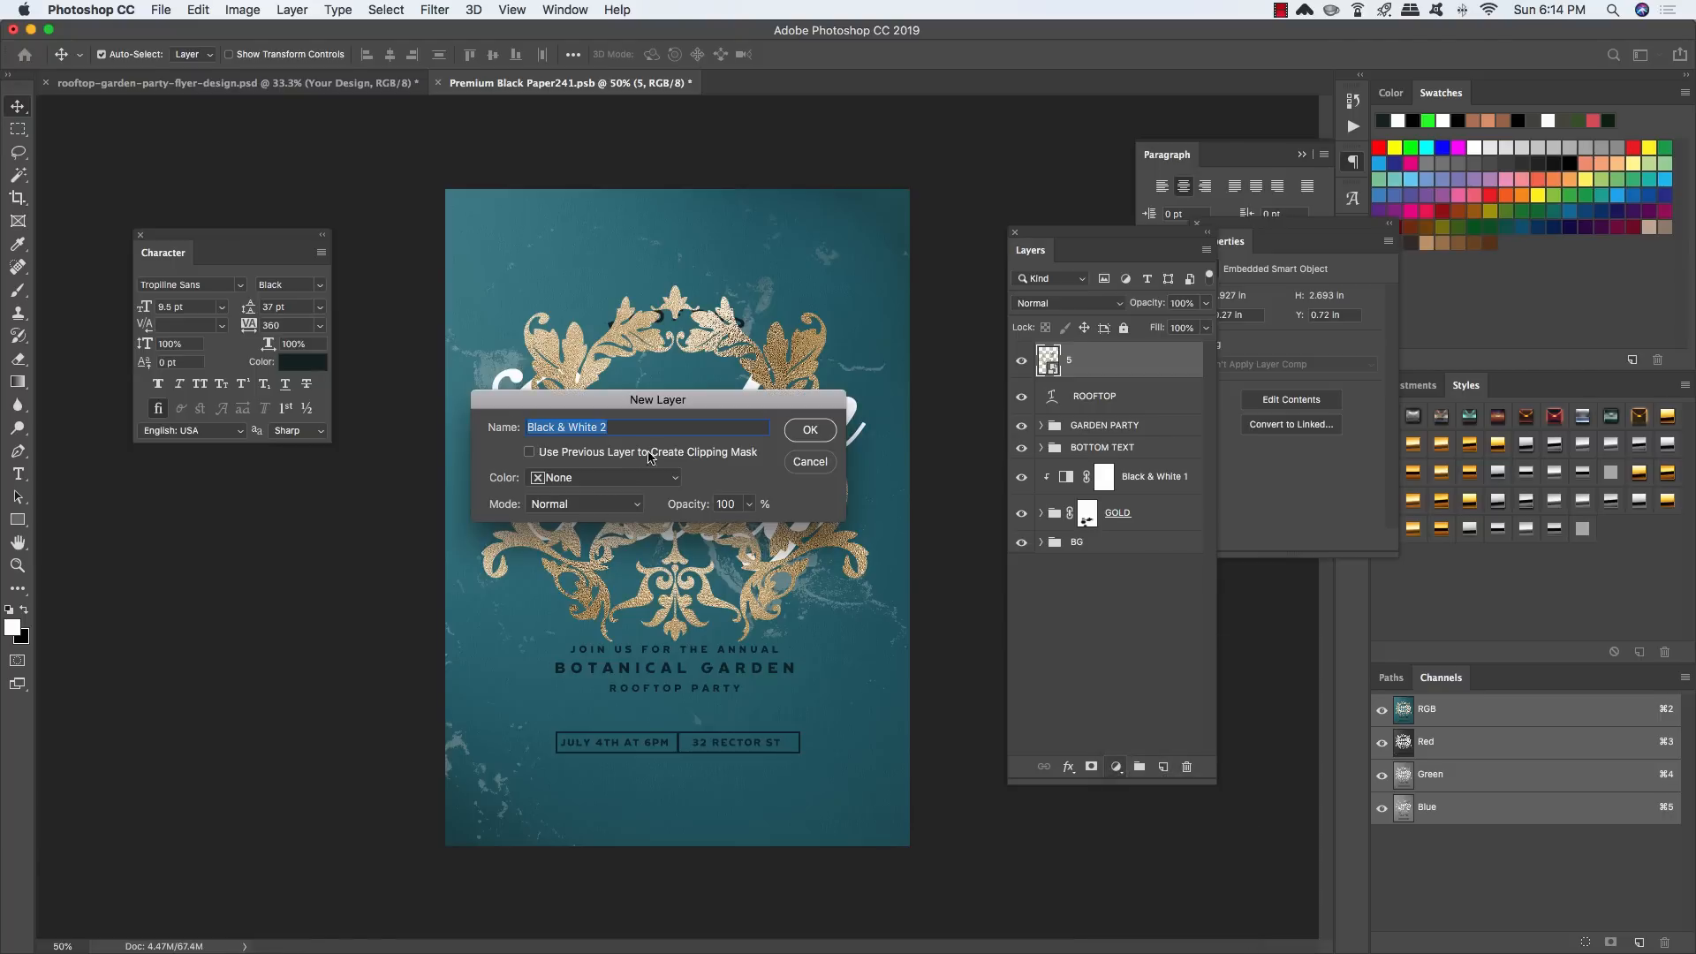
click(580, 453)
click(810, 431)
Step: Add a Levels adjustment directly above the 5 layer, lower its white input level to 220, and compare the ornament with and without it
click(1125, 400)
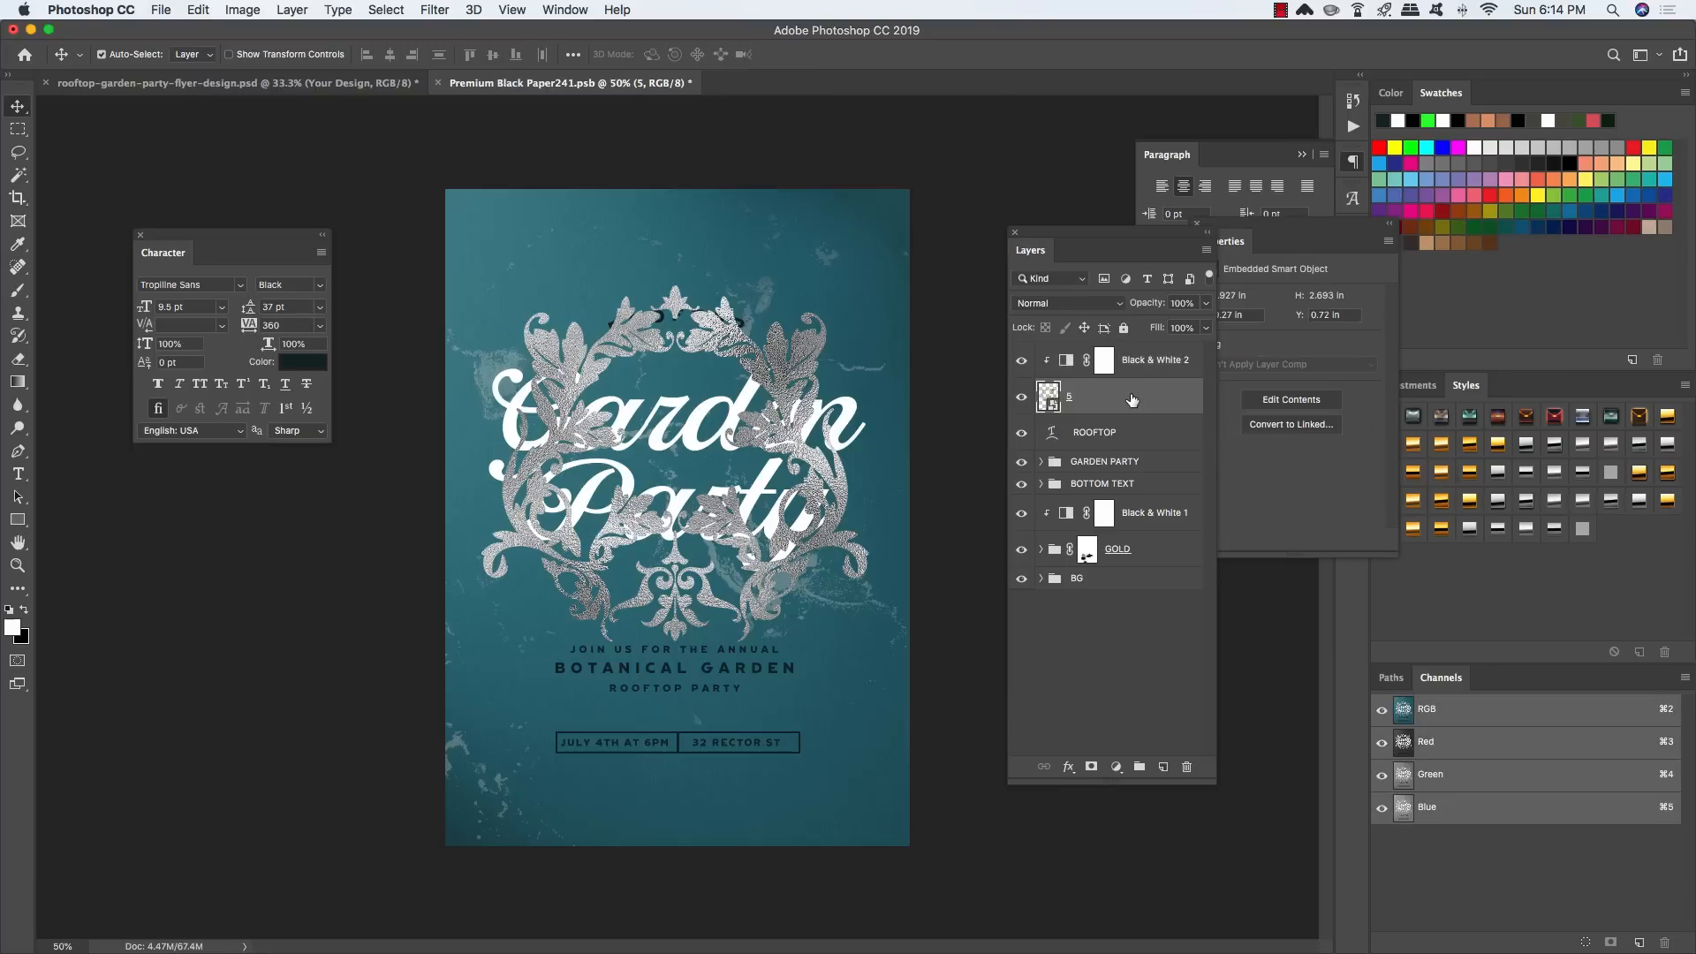
click(1116, 768)
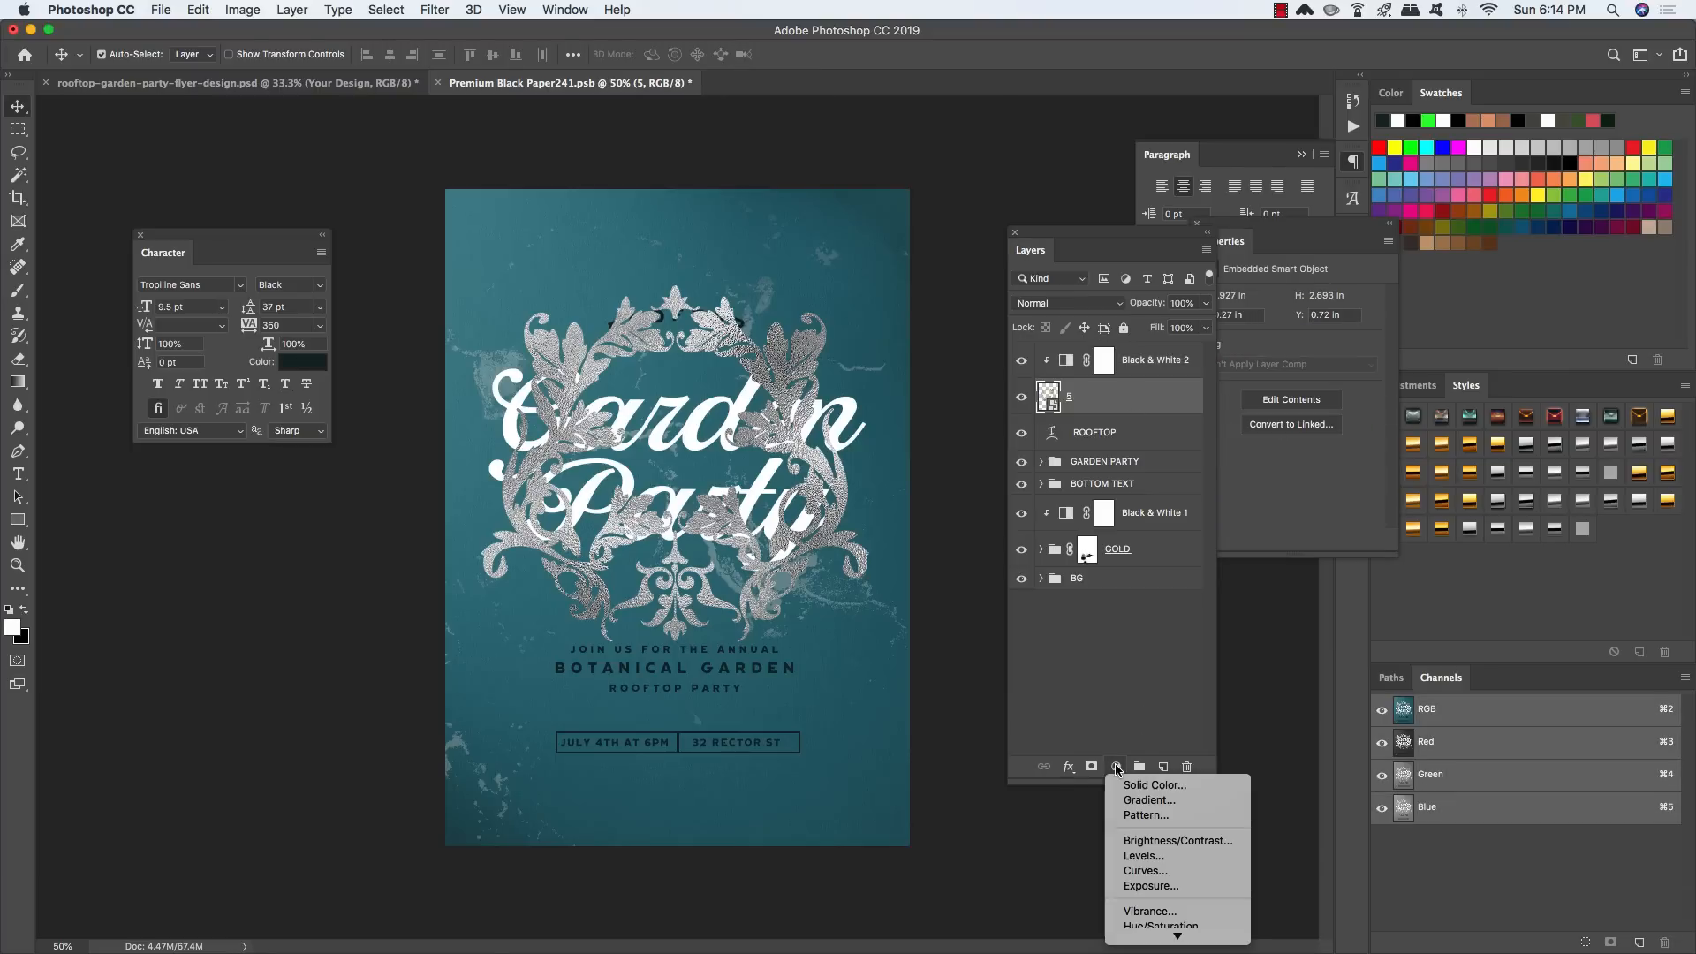
click(1142, 856)
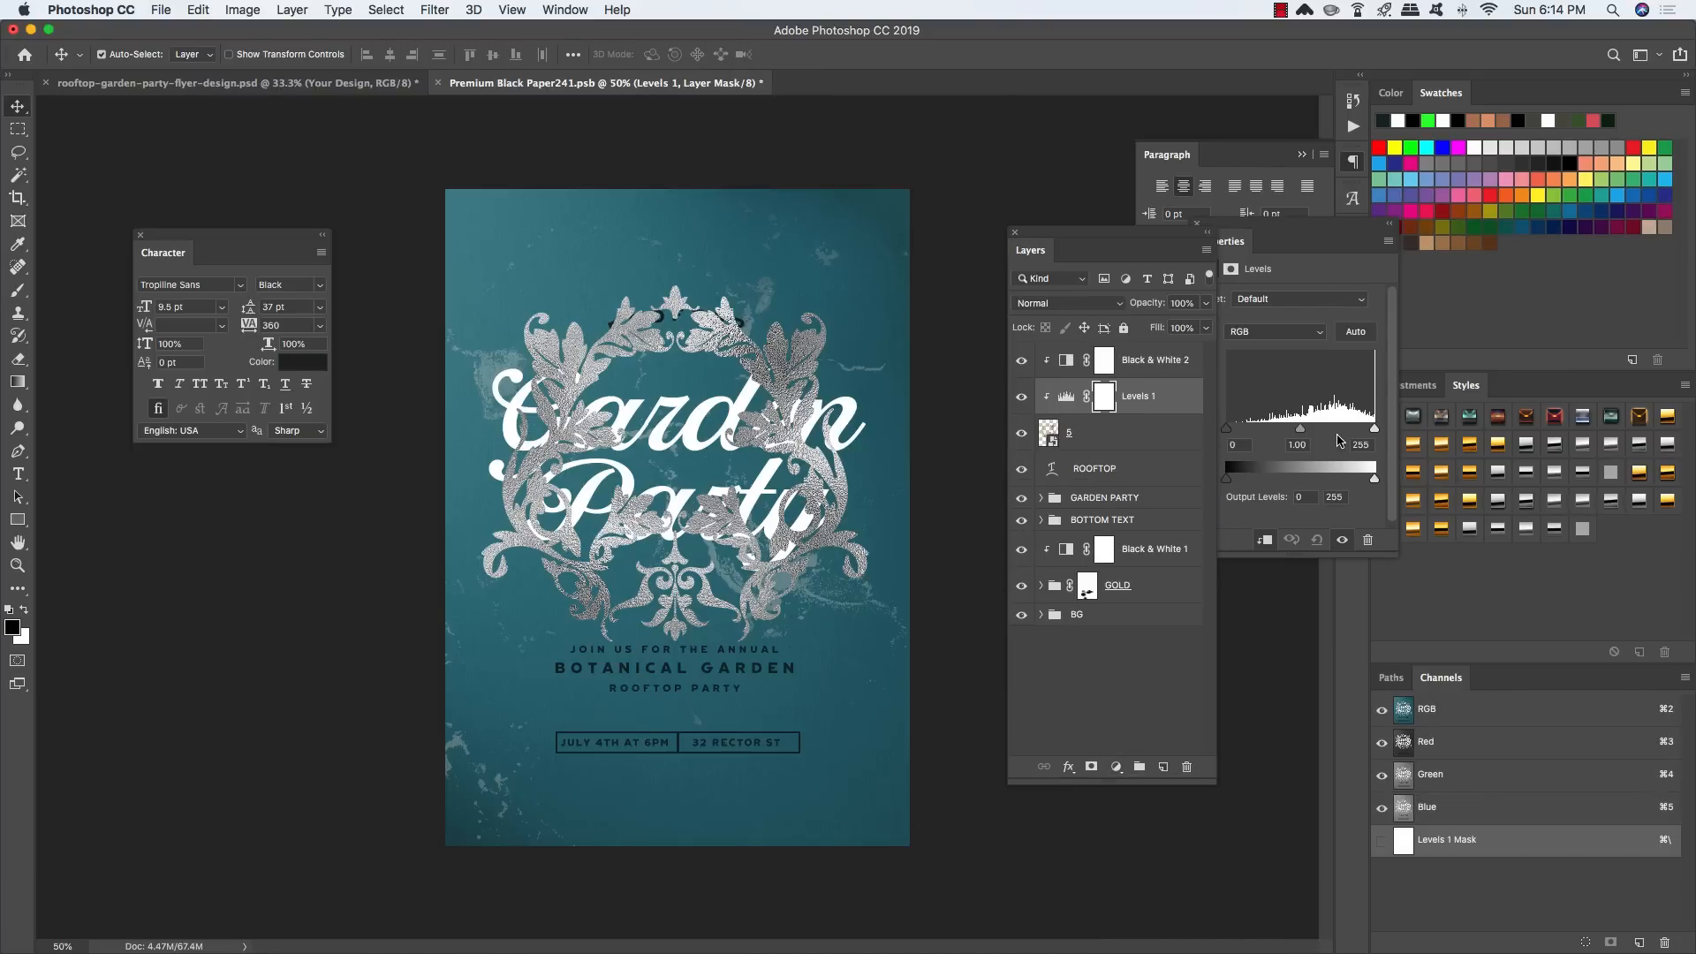
drag(1375, 431, 1355, 432)
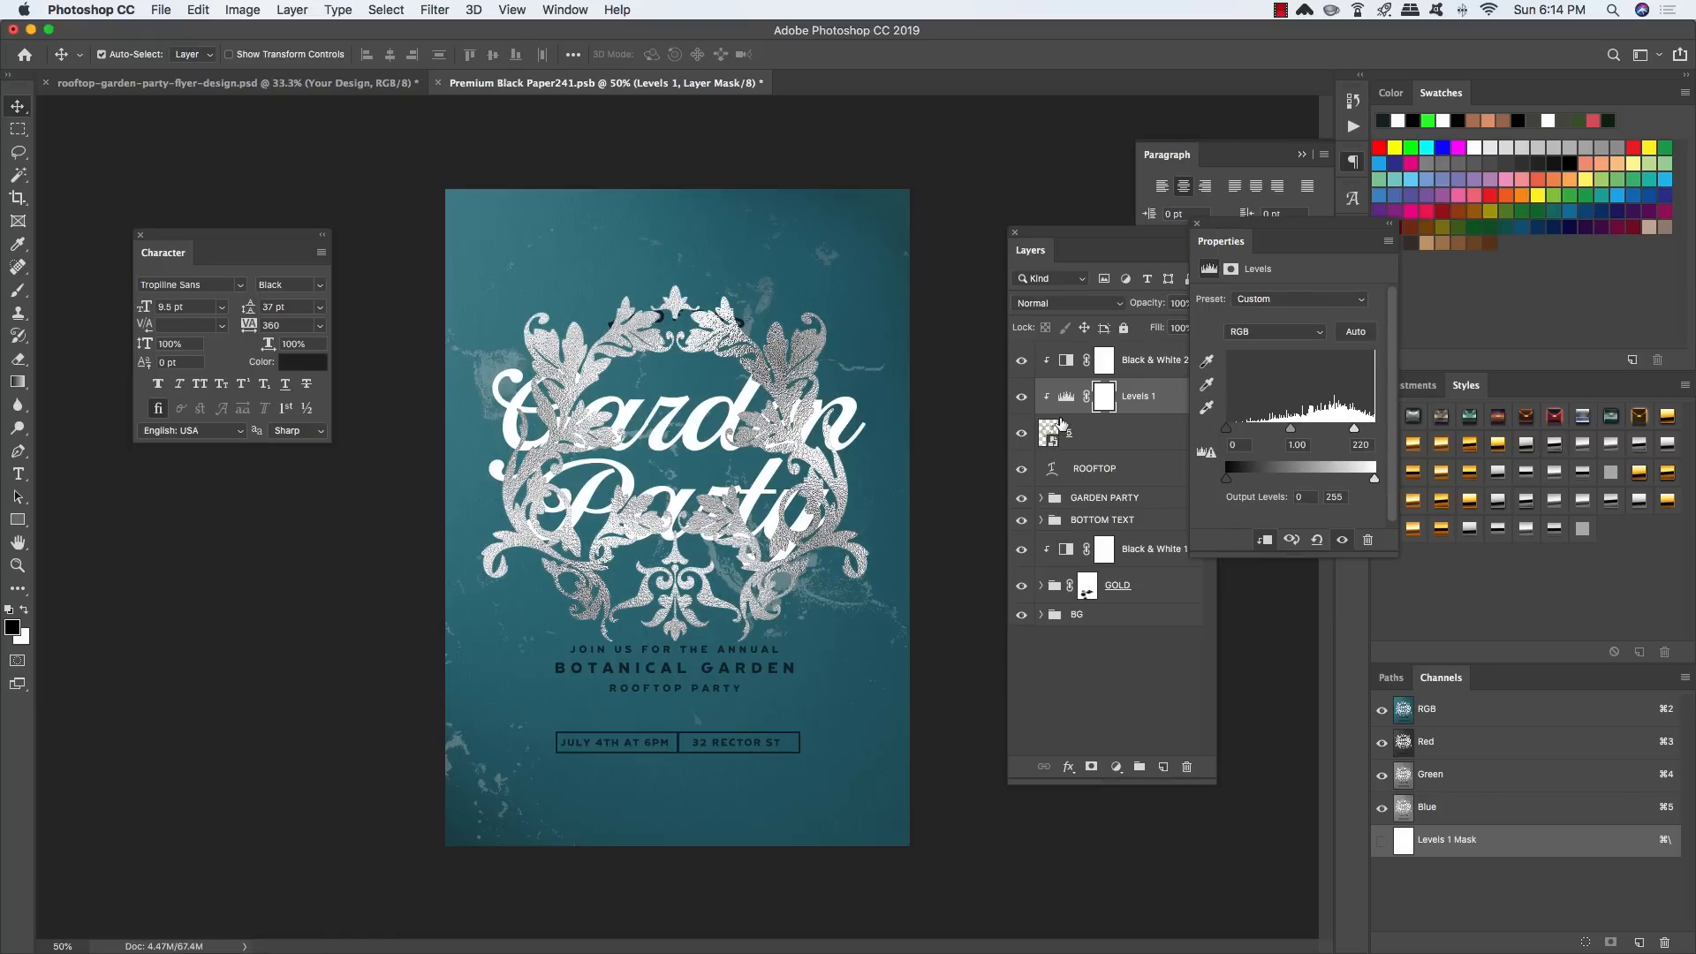
click(1022, 398)
click(1022, 397)
click(1022, 397)
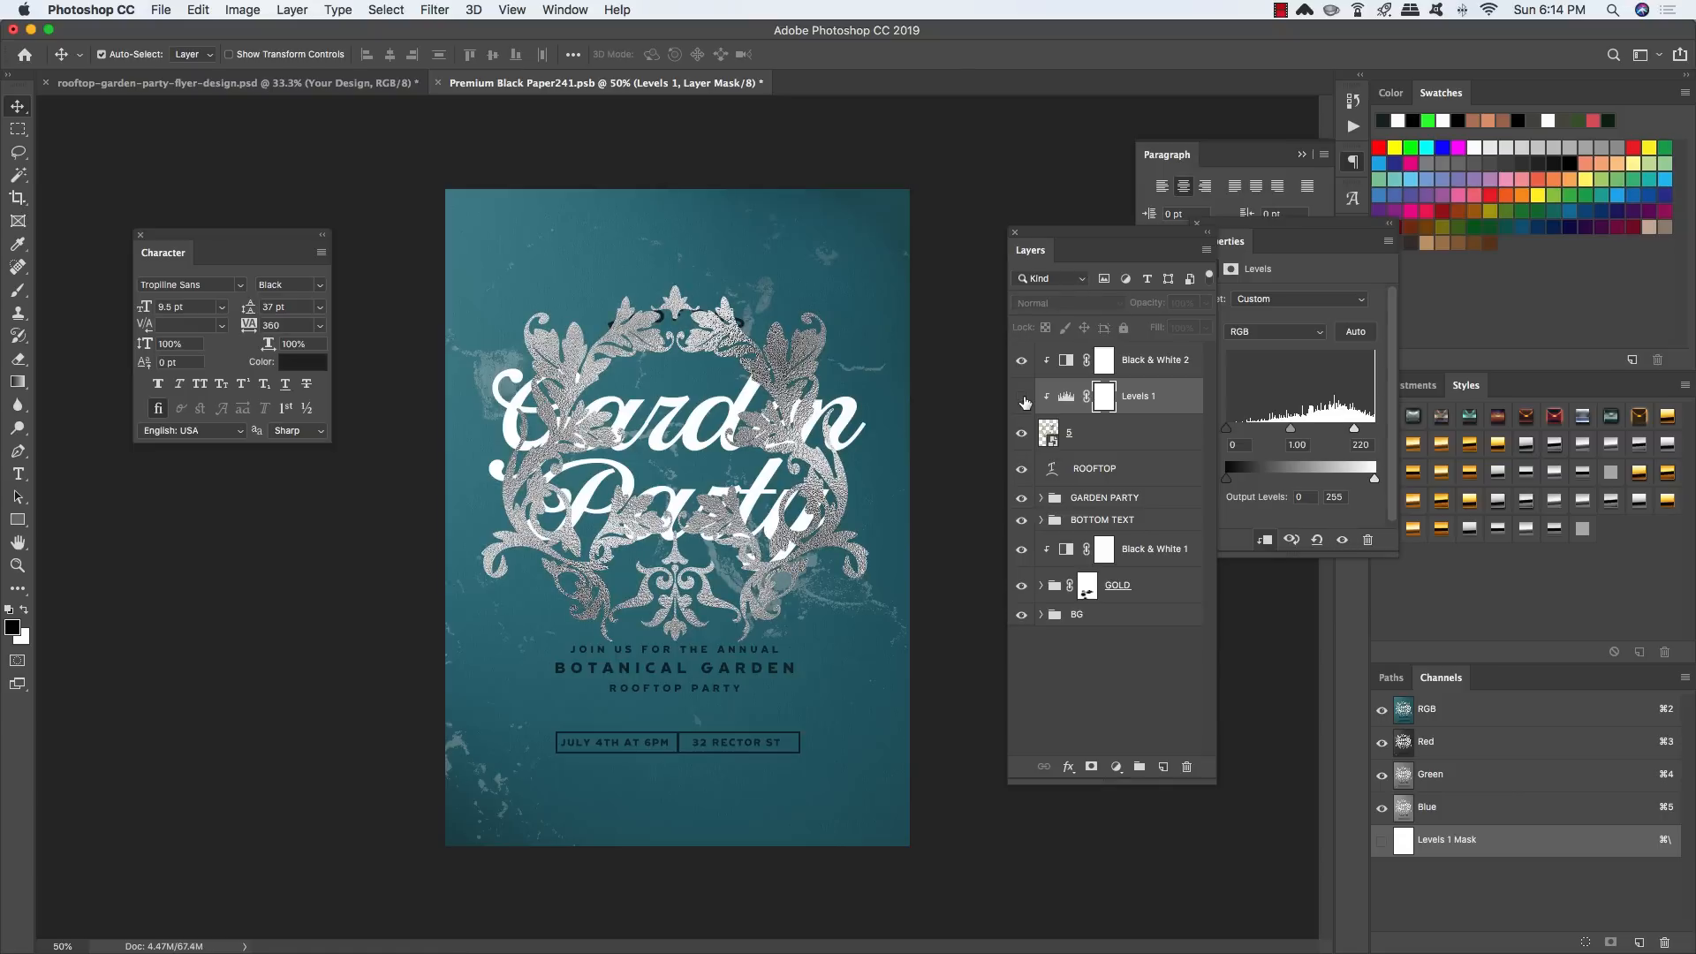
click(1022, 397)
click(1022, 398)
click(1023, 397)
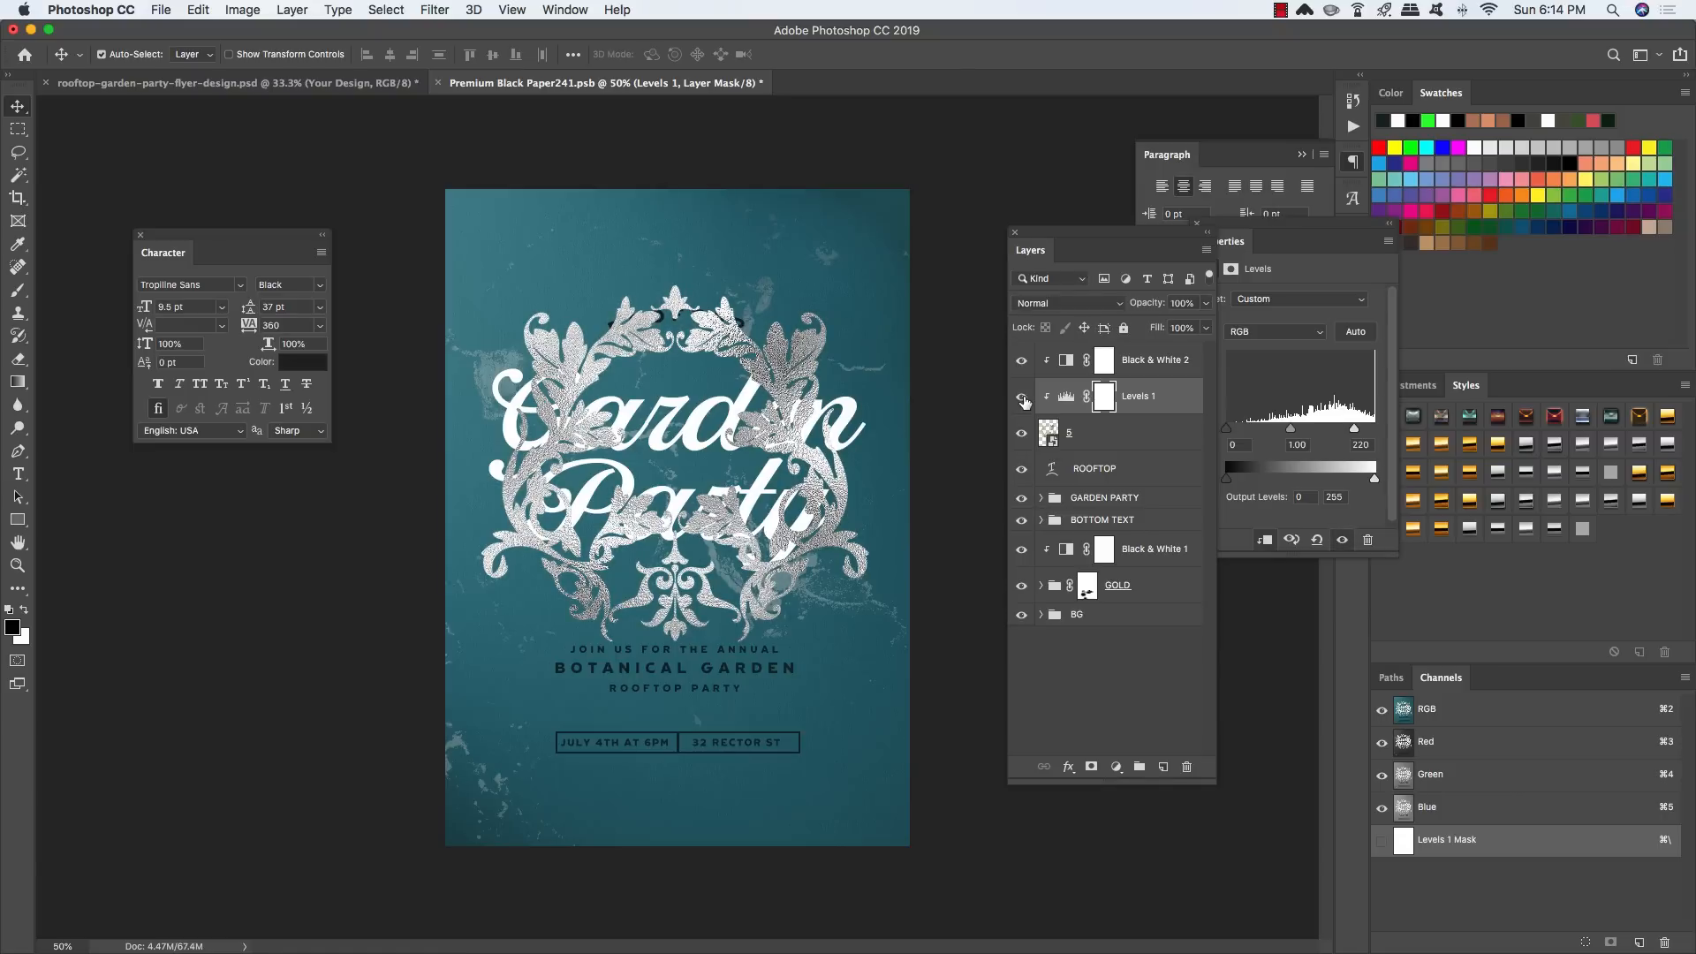
Step: Group the ornament with its two adjustment layers as 5 and place the group below GARDEN PARTY
click(1133, 432)
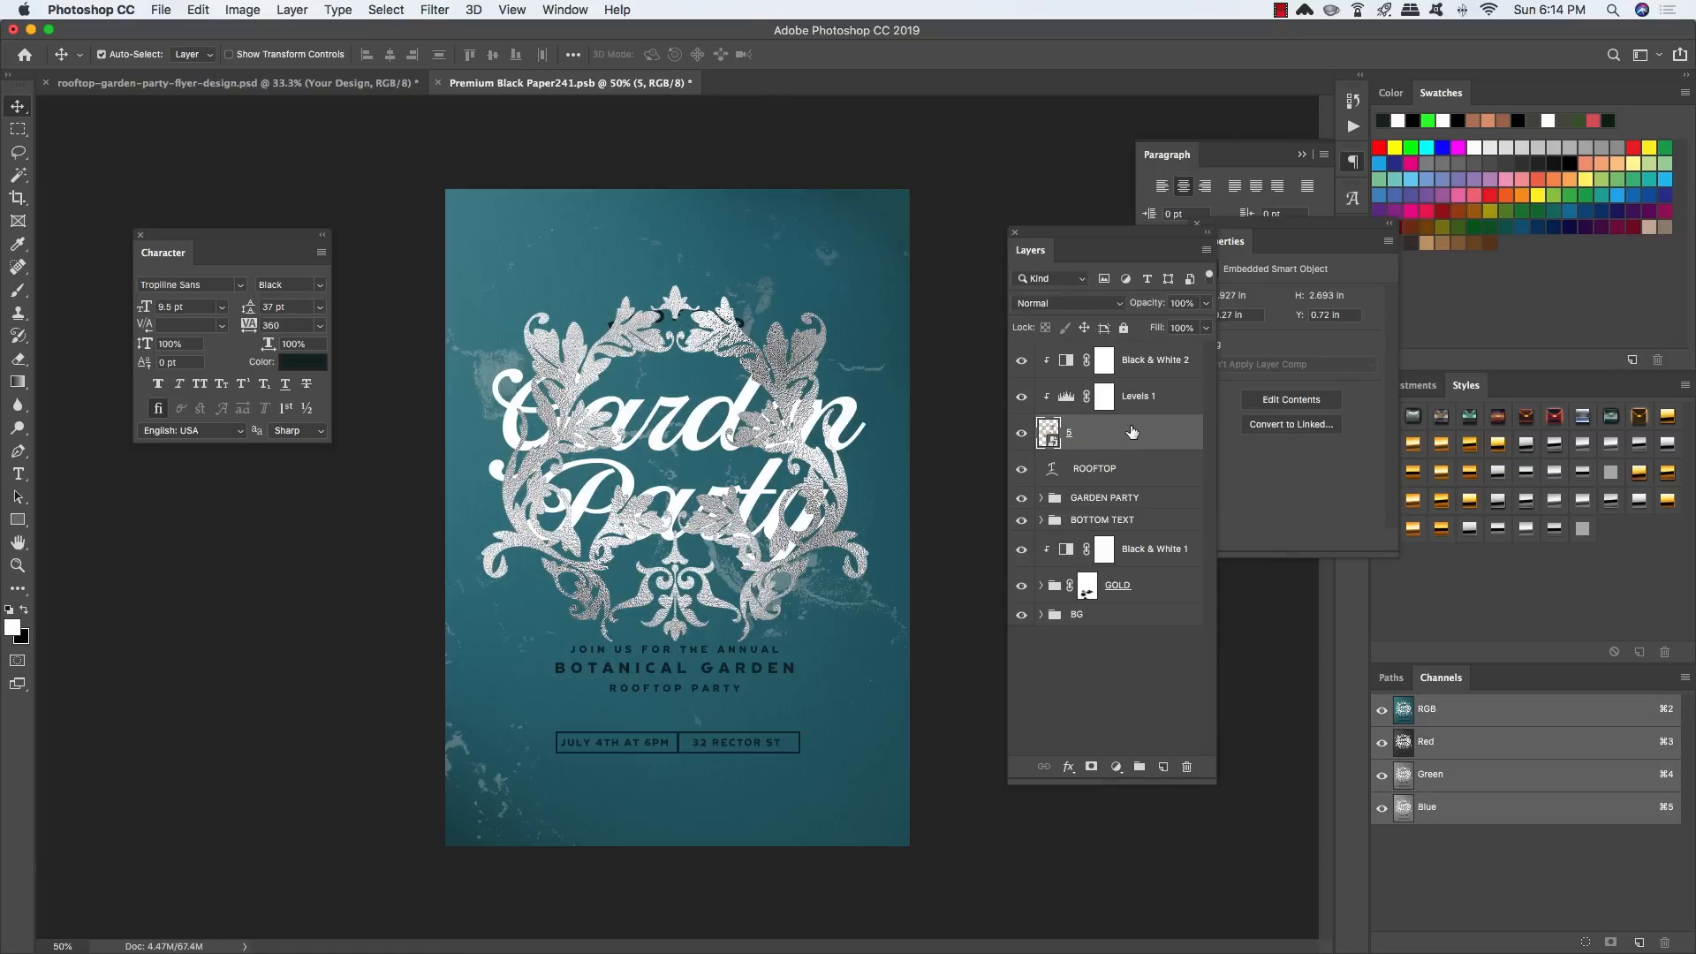
shift+click(1132, 372)
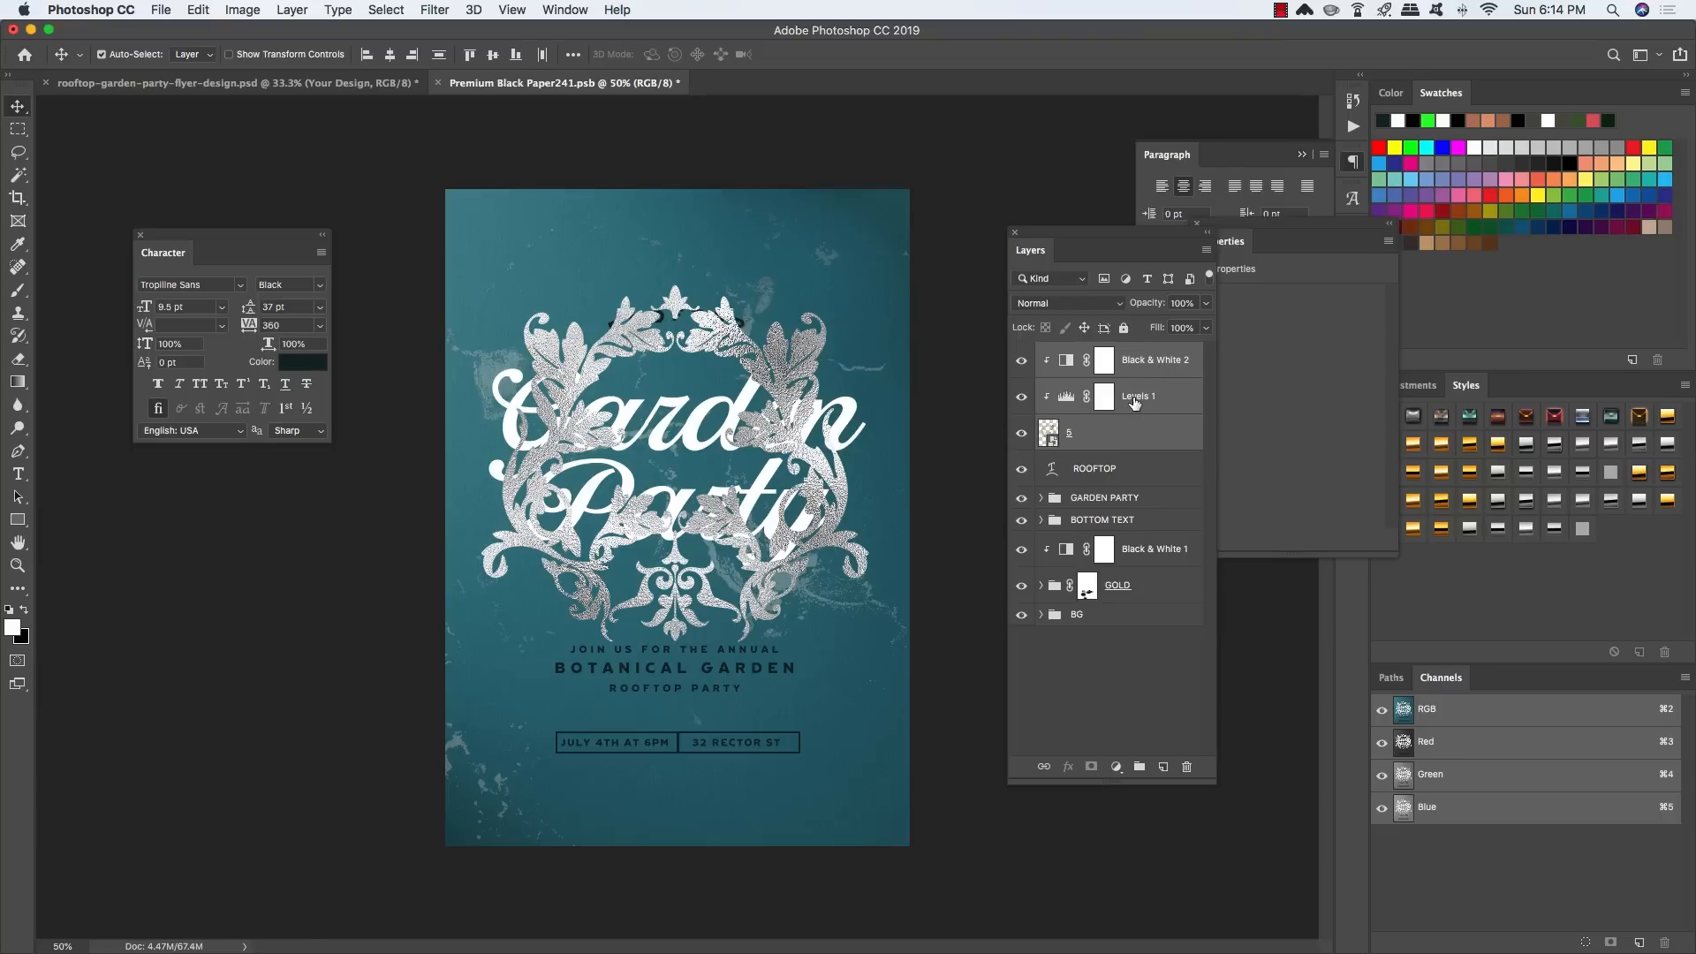
key(super+g)
double_click(1086, 354)
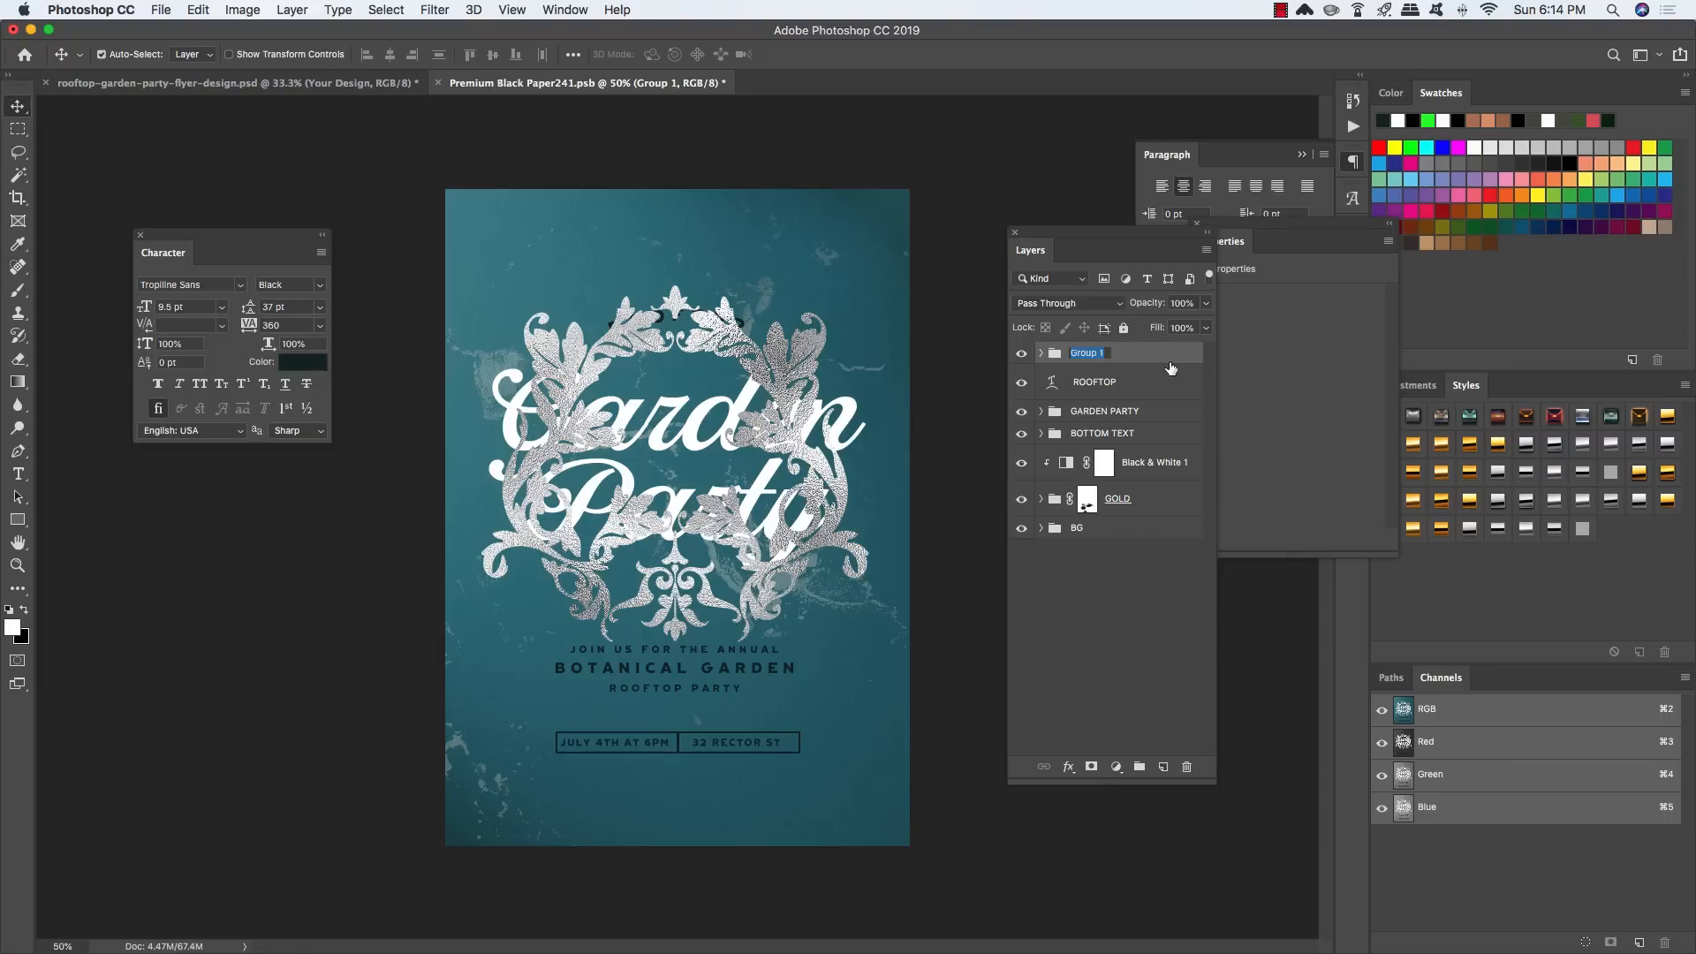
text(5)
key(Return)
drag(1141, 361, 1131, 419)
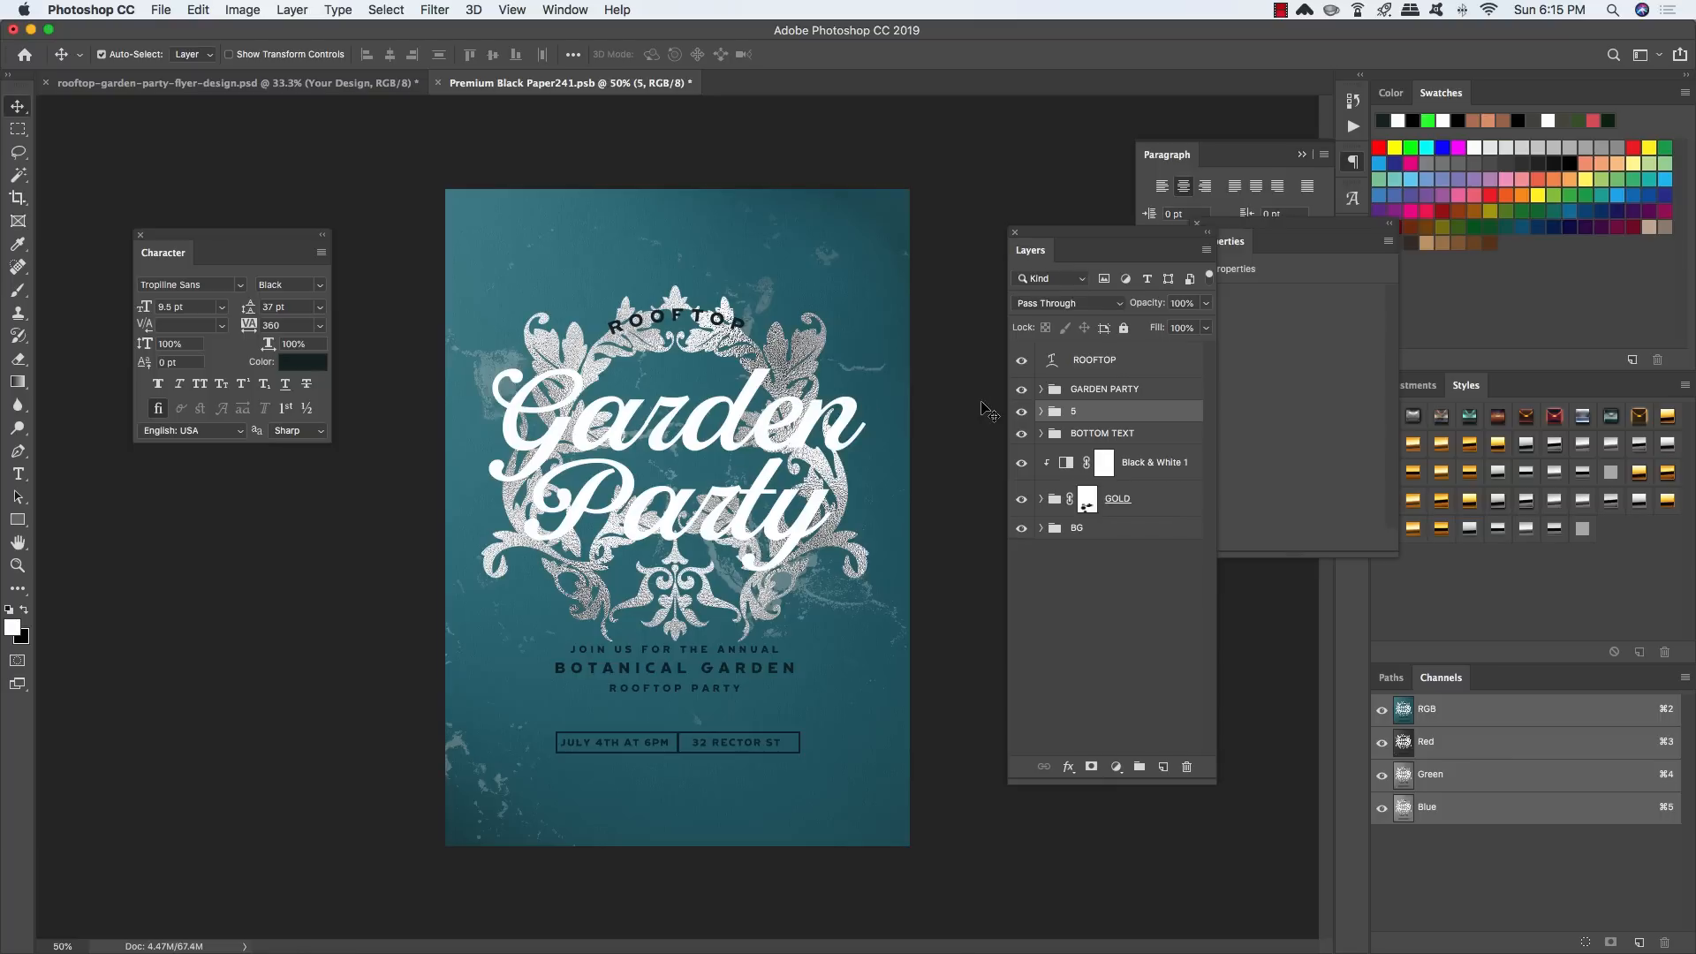
Step: Load the combined outlines of the Garden and Party text layers as one selection
click(1122, 391)
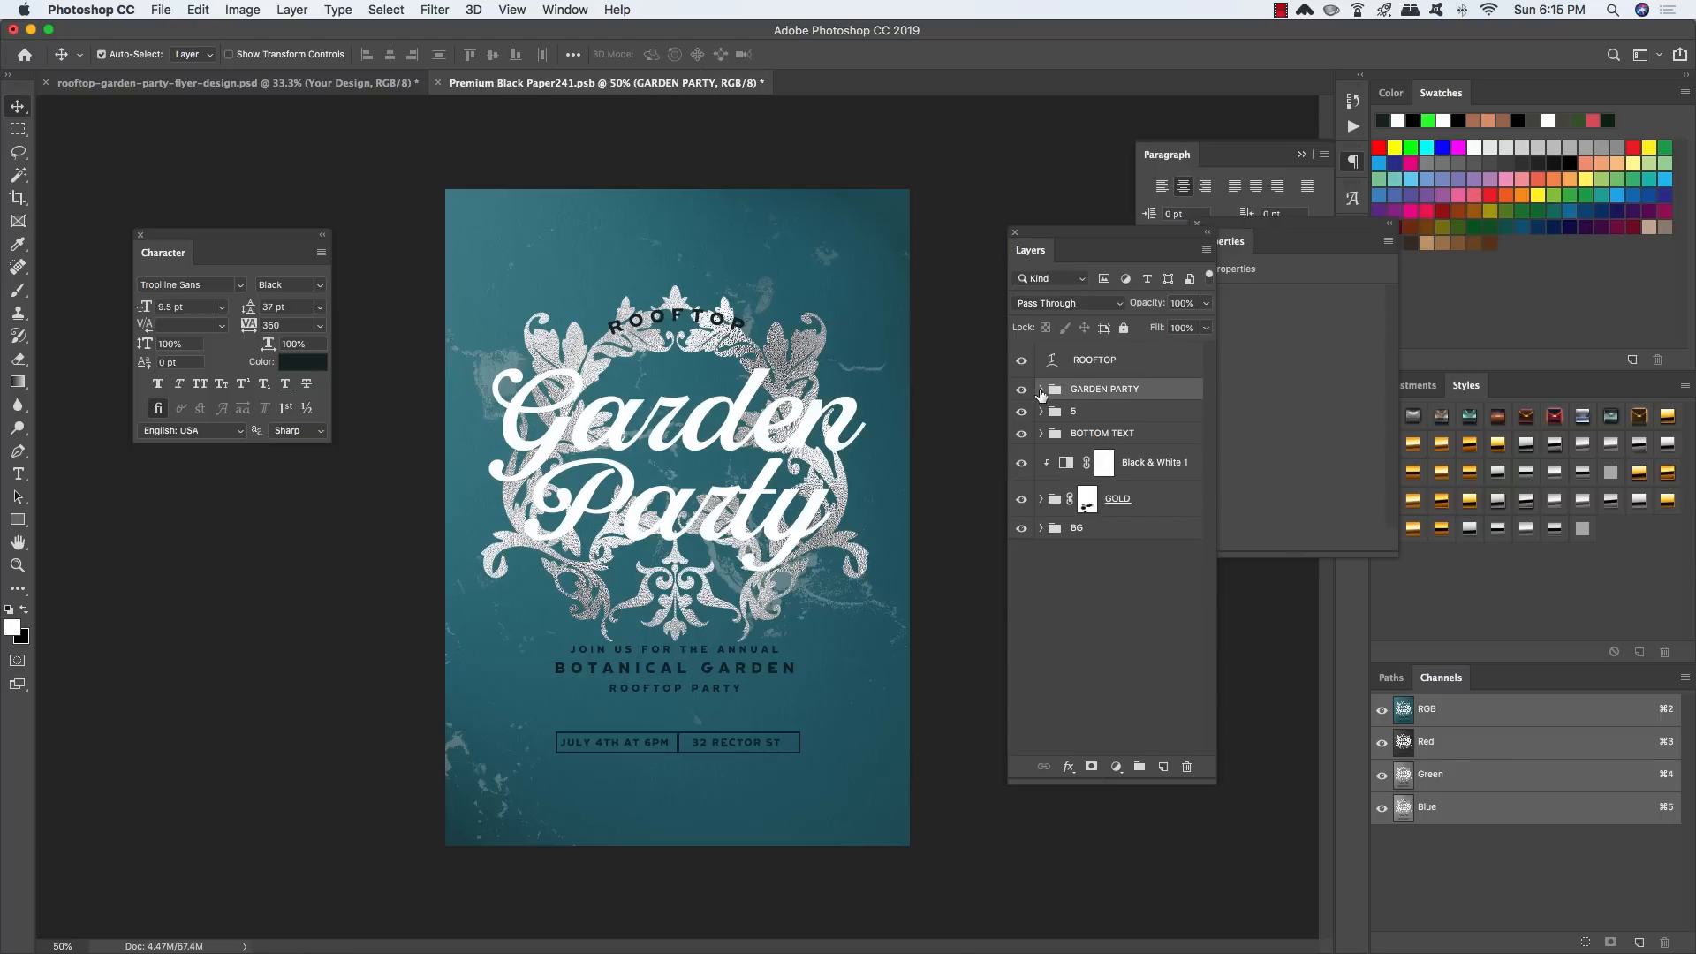
click(1042, 390)
click(1072, 421)
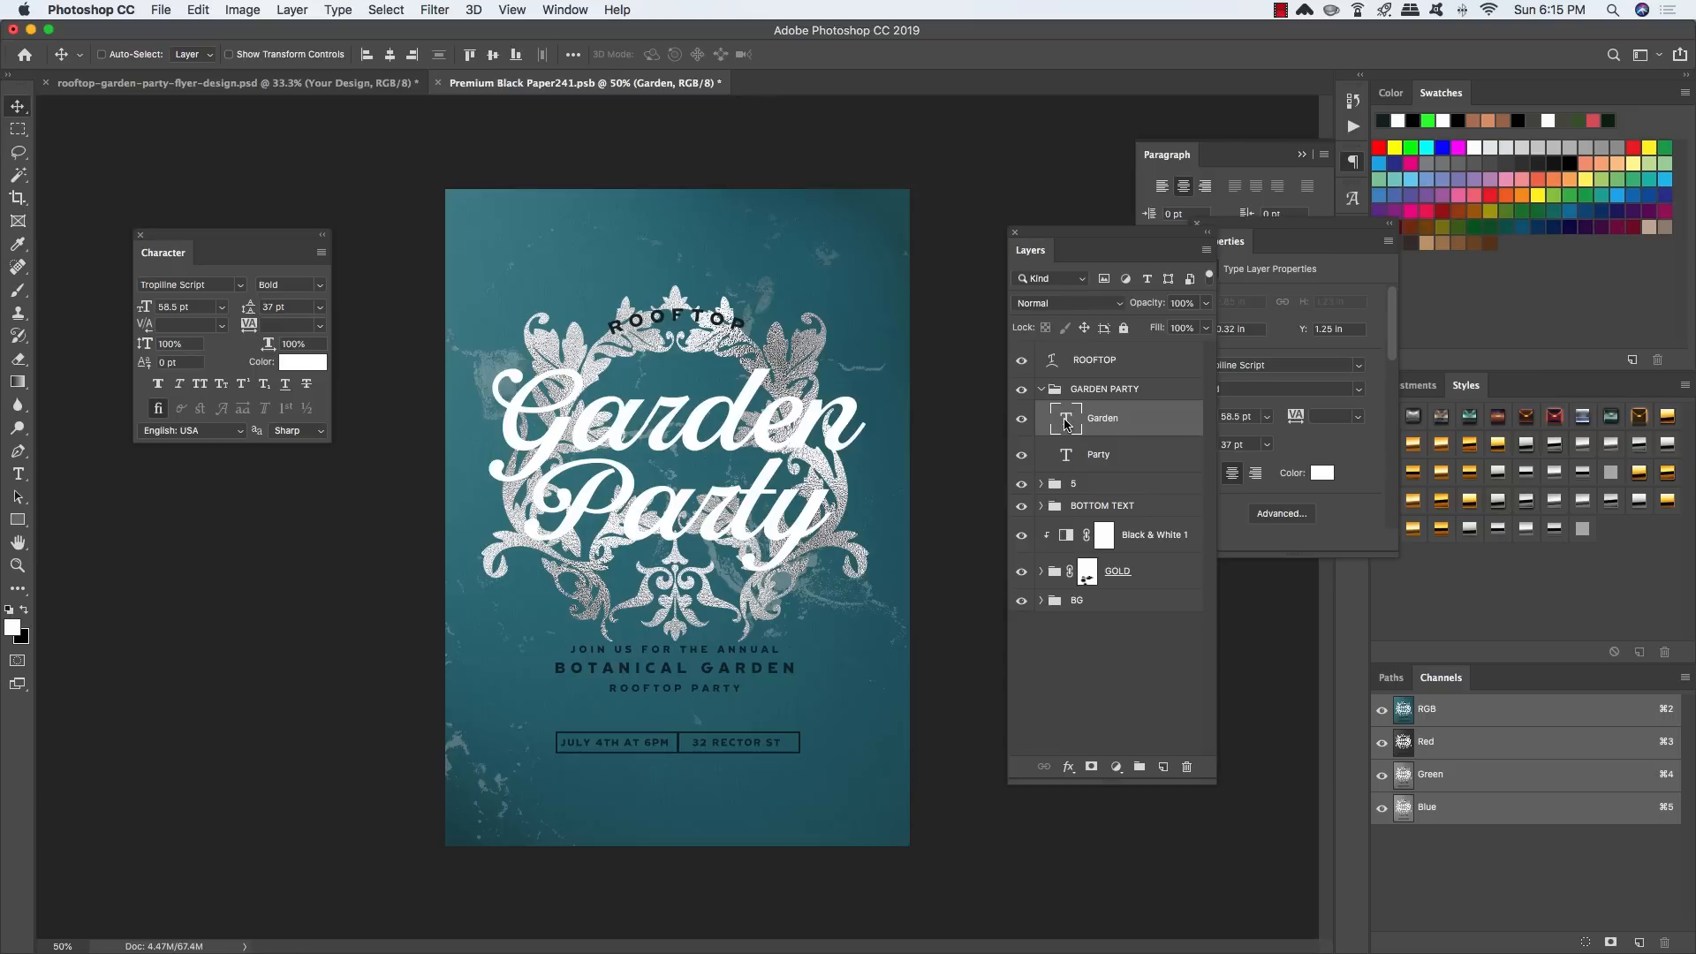
super+click(1067, 422)
shift+super+click(1067, 458)
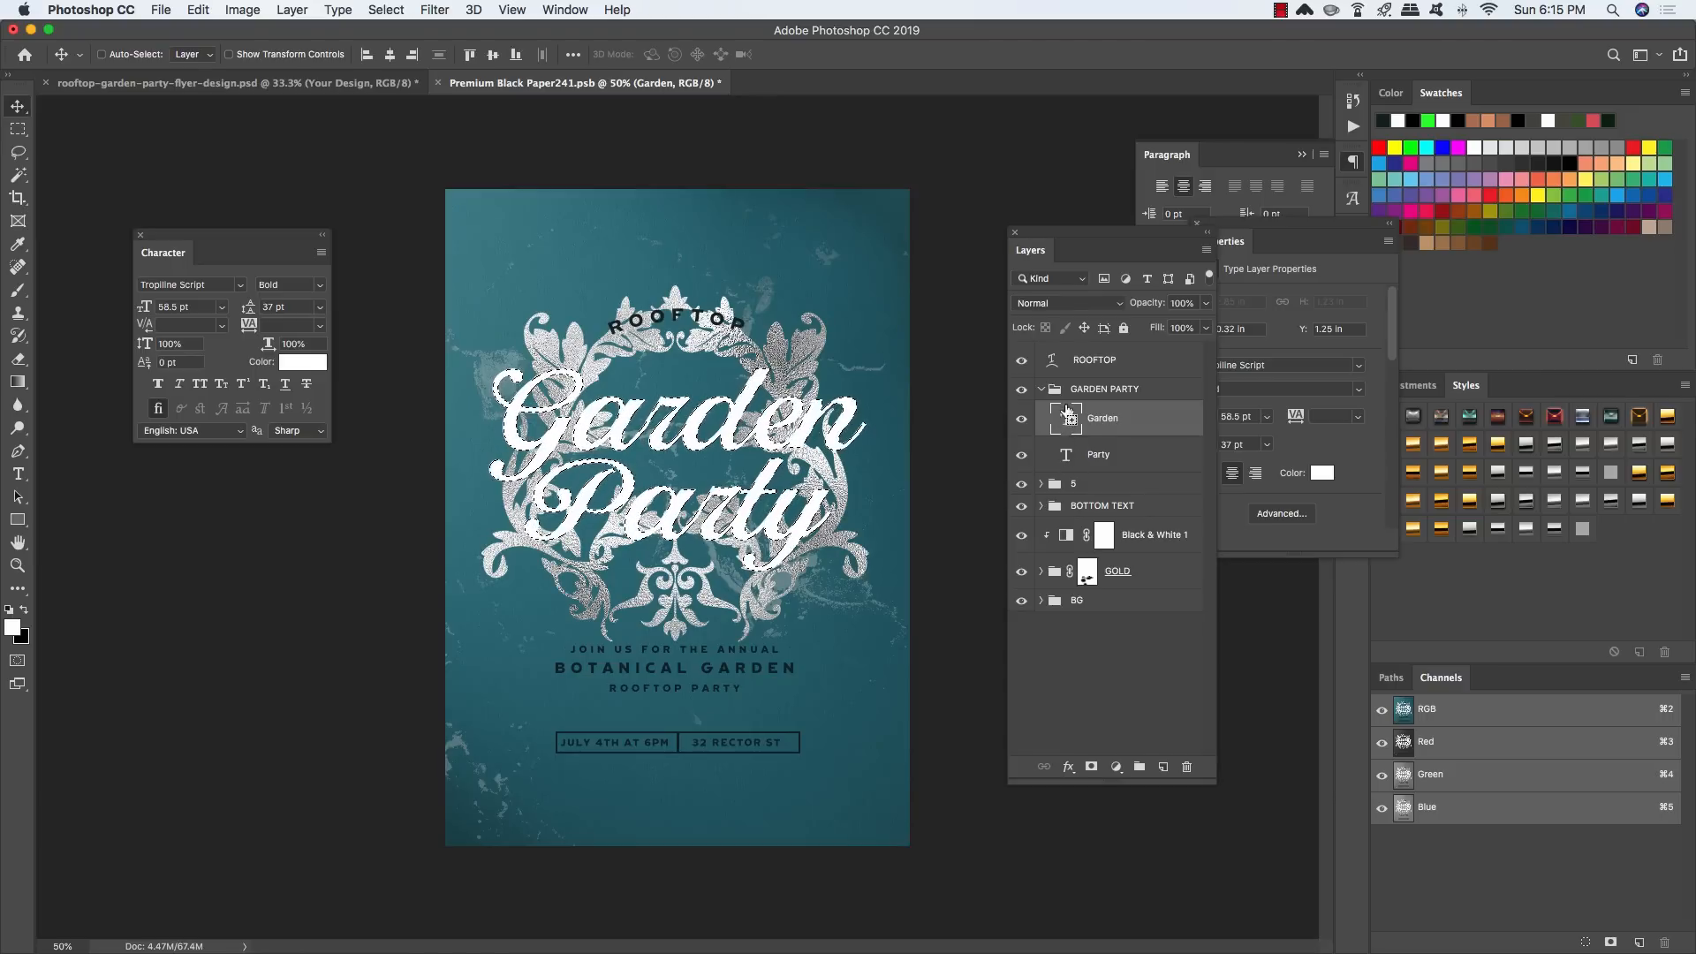
click(1042, 390)
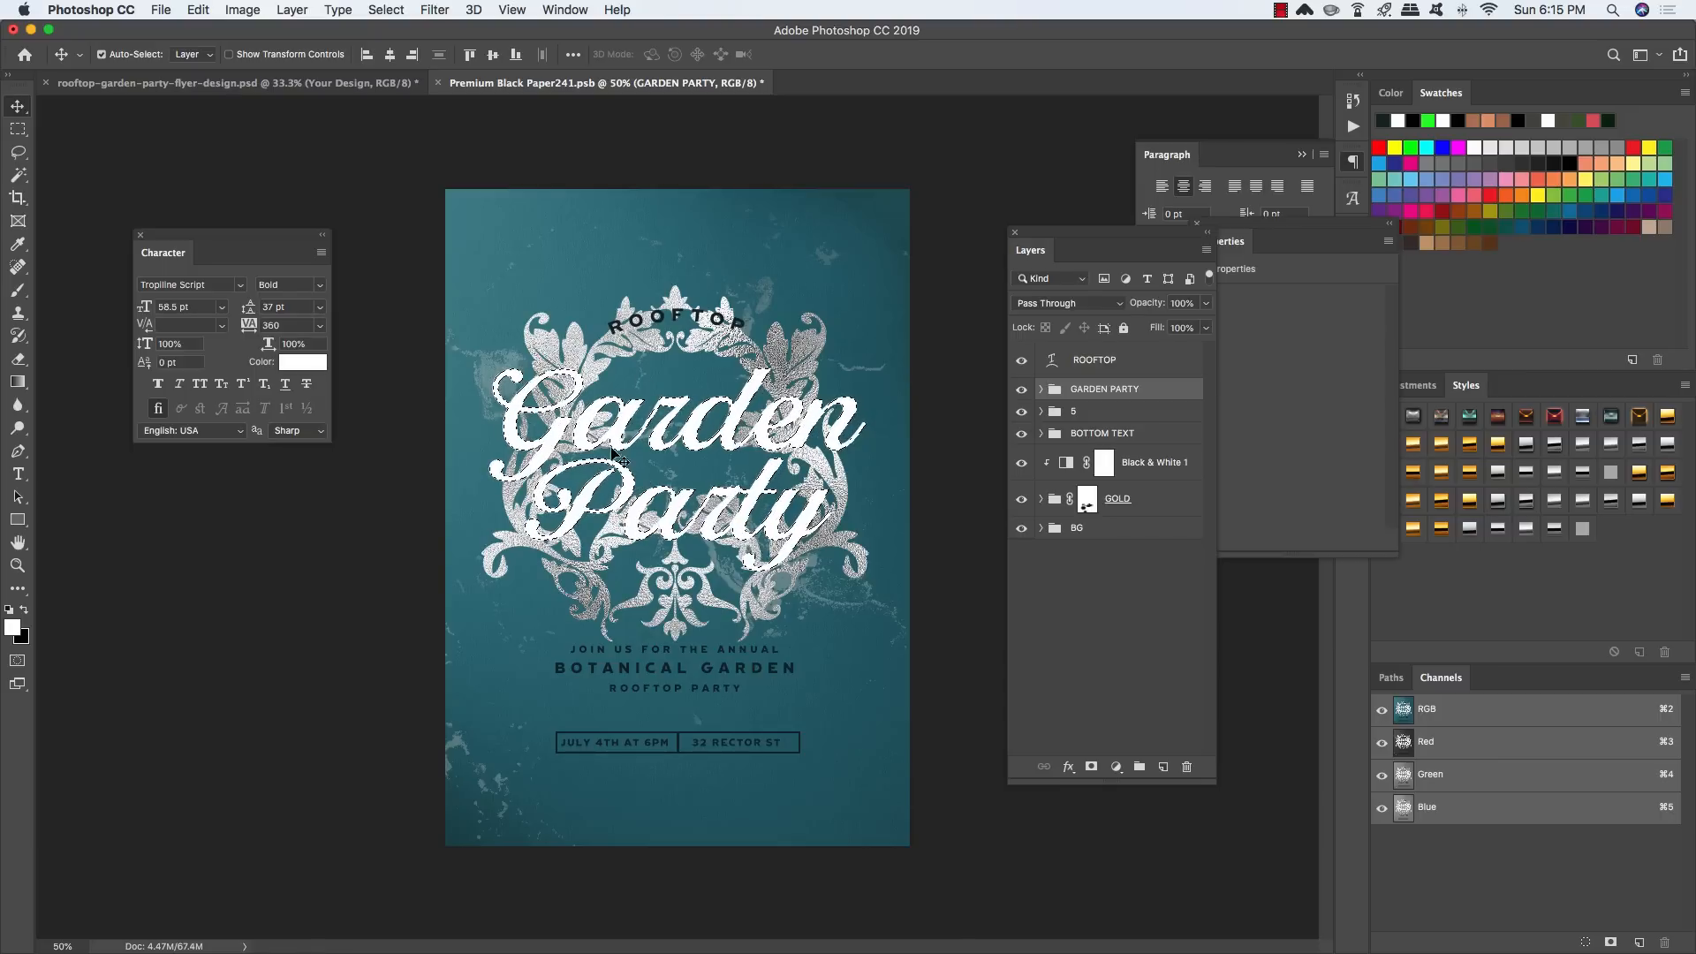
Step: With the 5 group active, expand the lettering selection by 10 pixels
click(1123, 413)
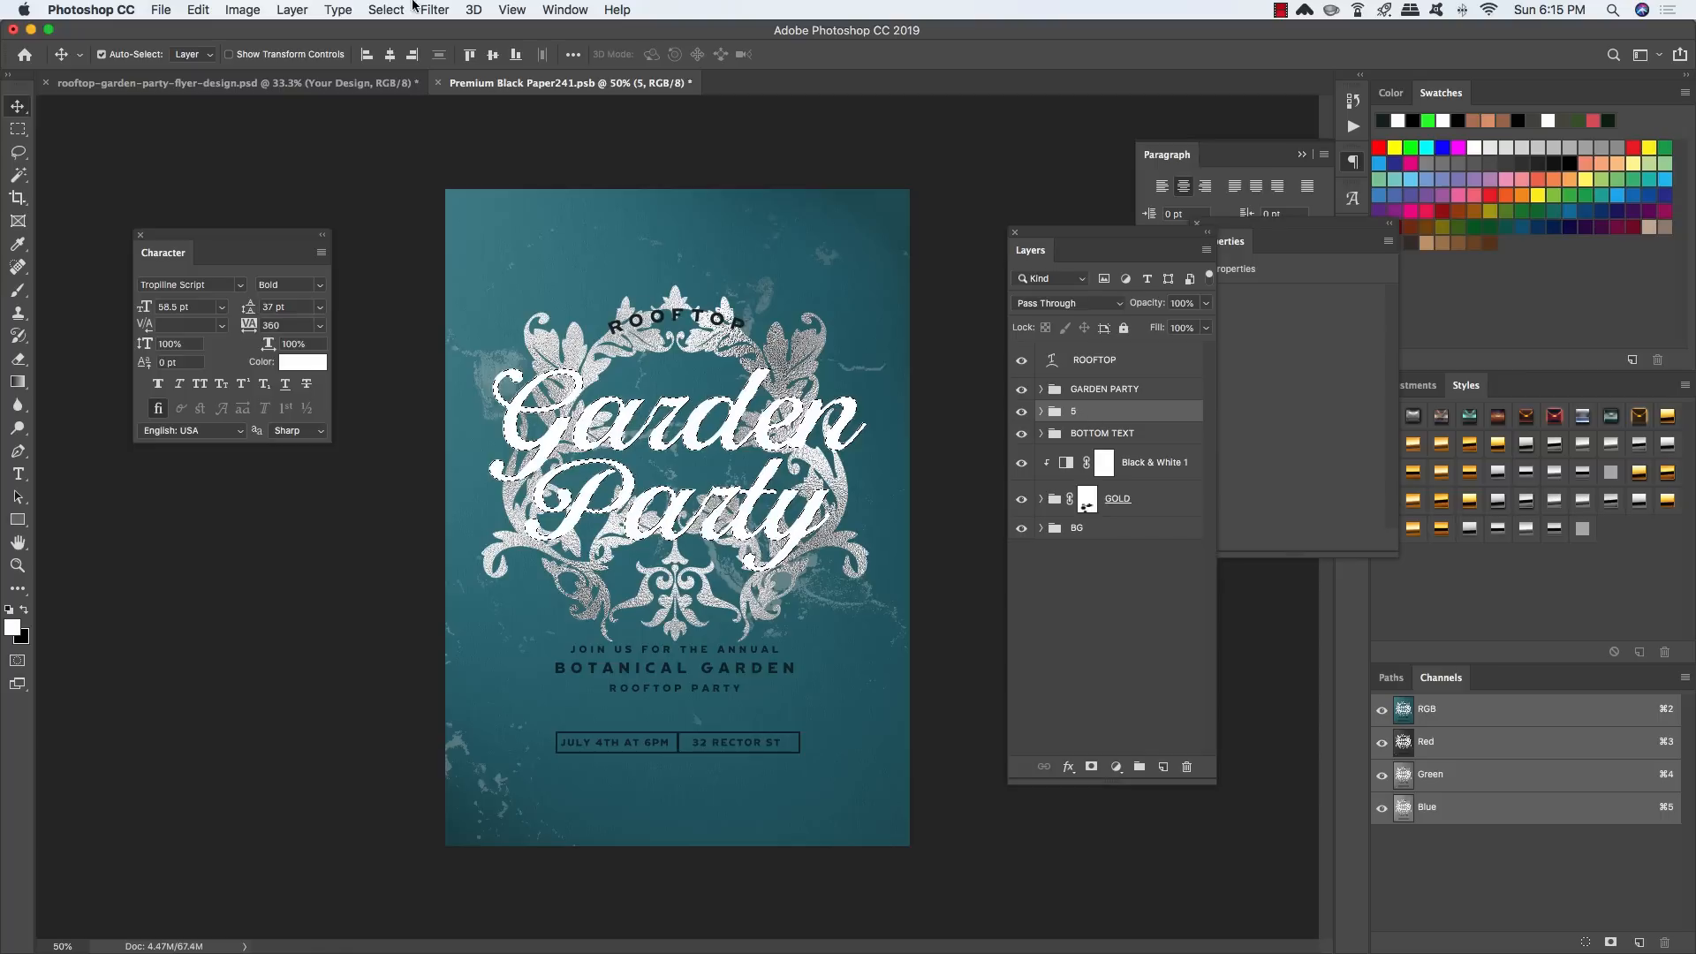
click(375, 5)
mouse_move(436, 268)
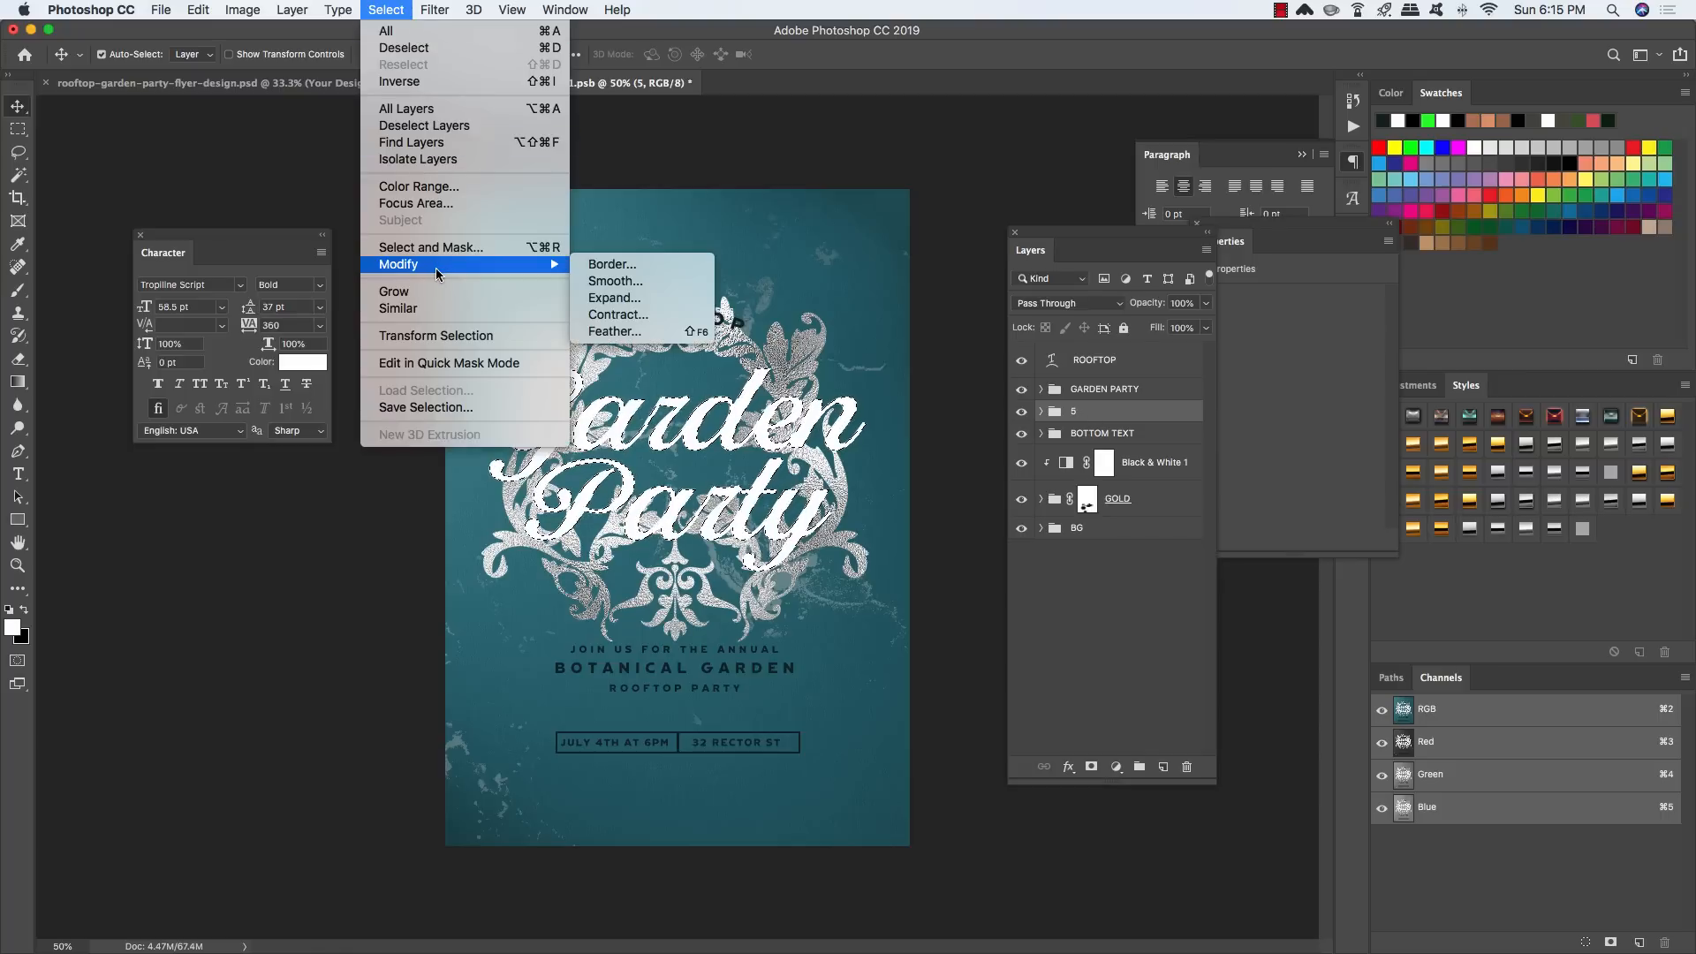
click(621, 305)
text(10)
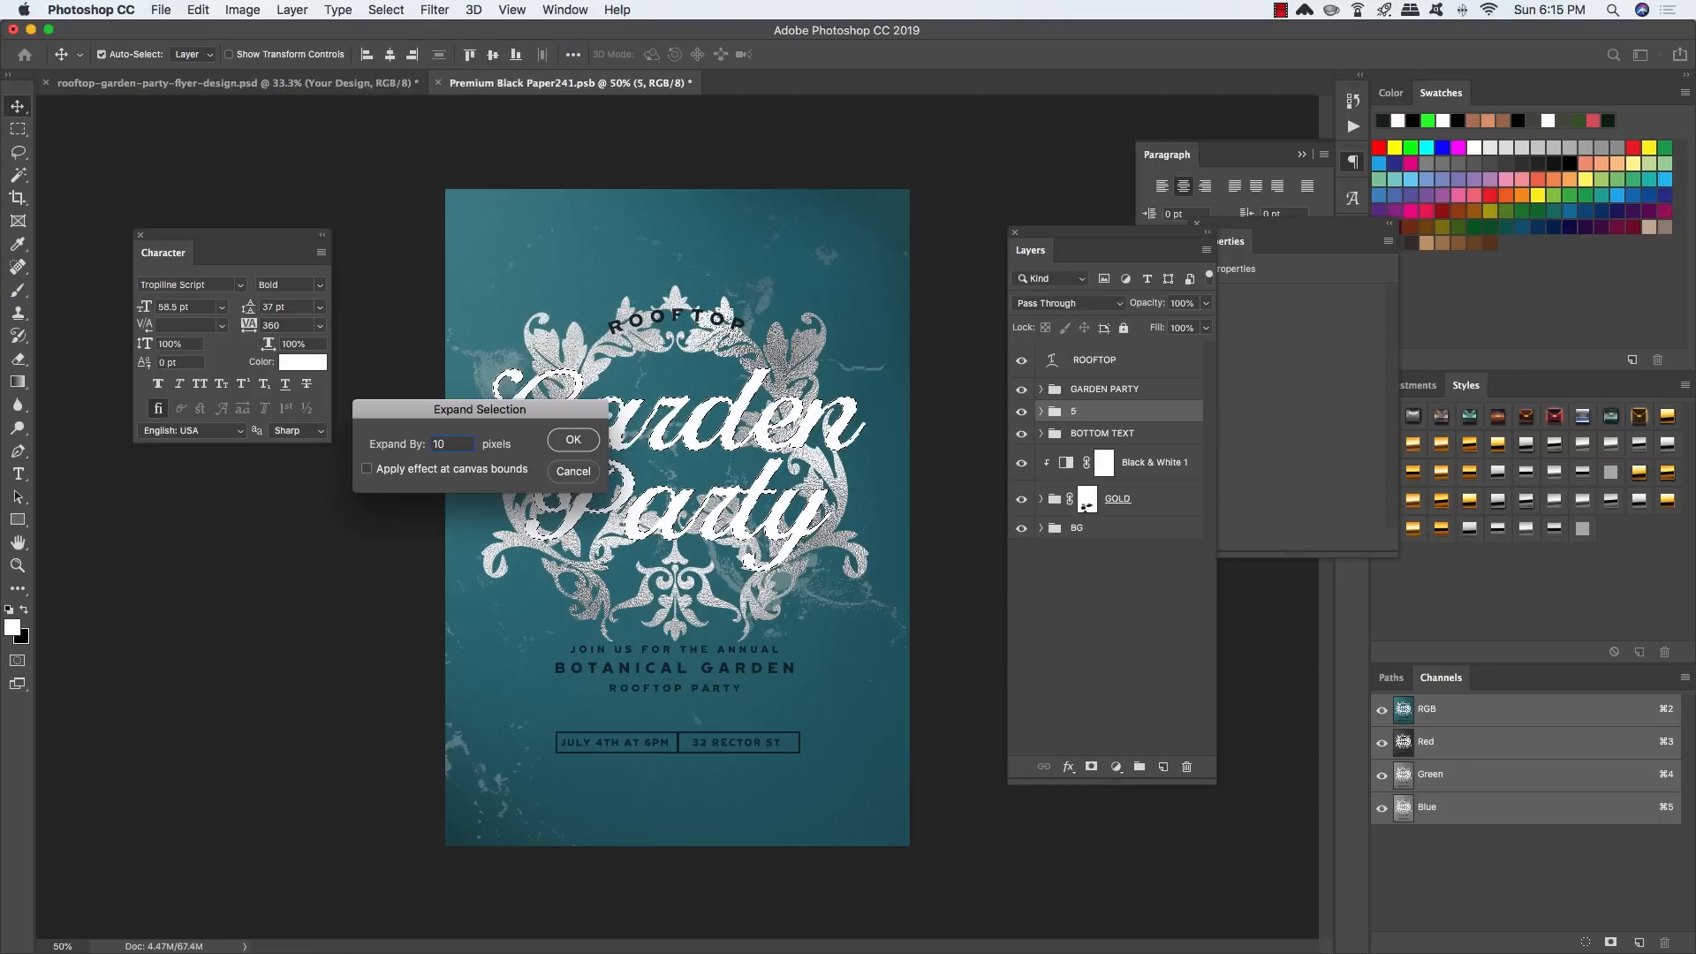
key(Return)
Step: Invert the selection and use it as a layer mask on the 5 group to cut the ornament away around the lettering
click(388, 8)
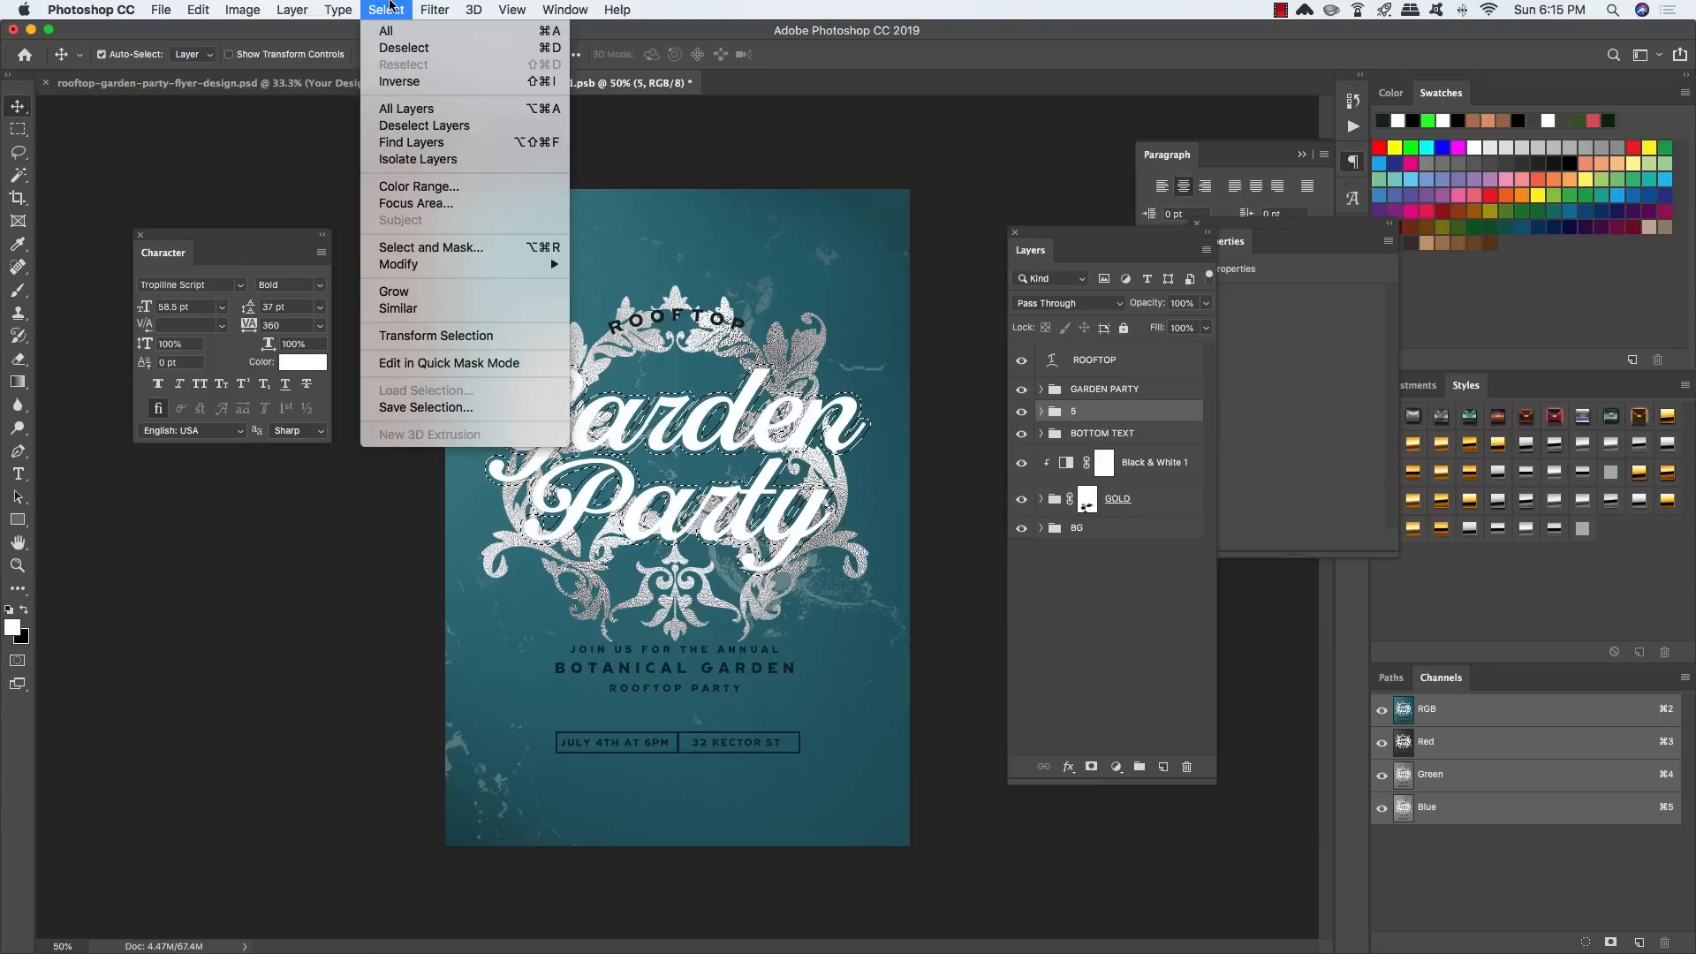
click(399, 81)
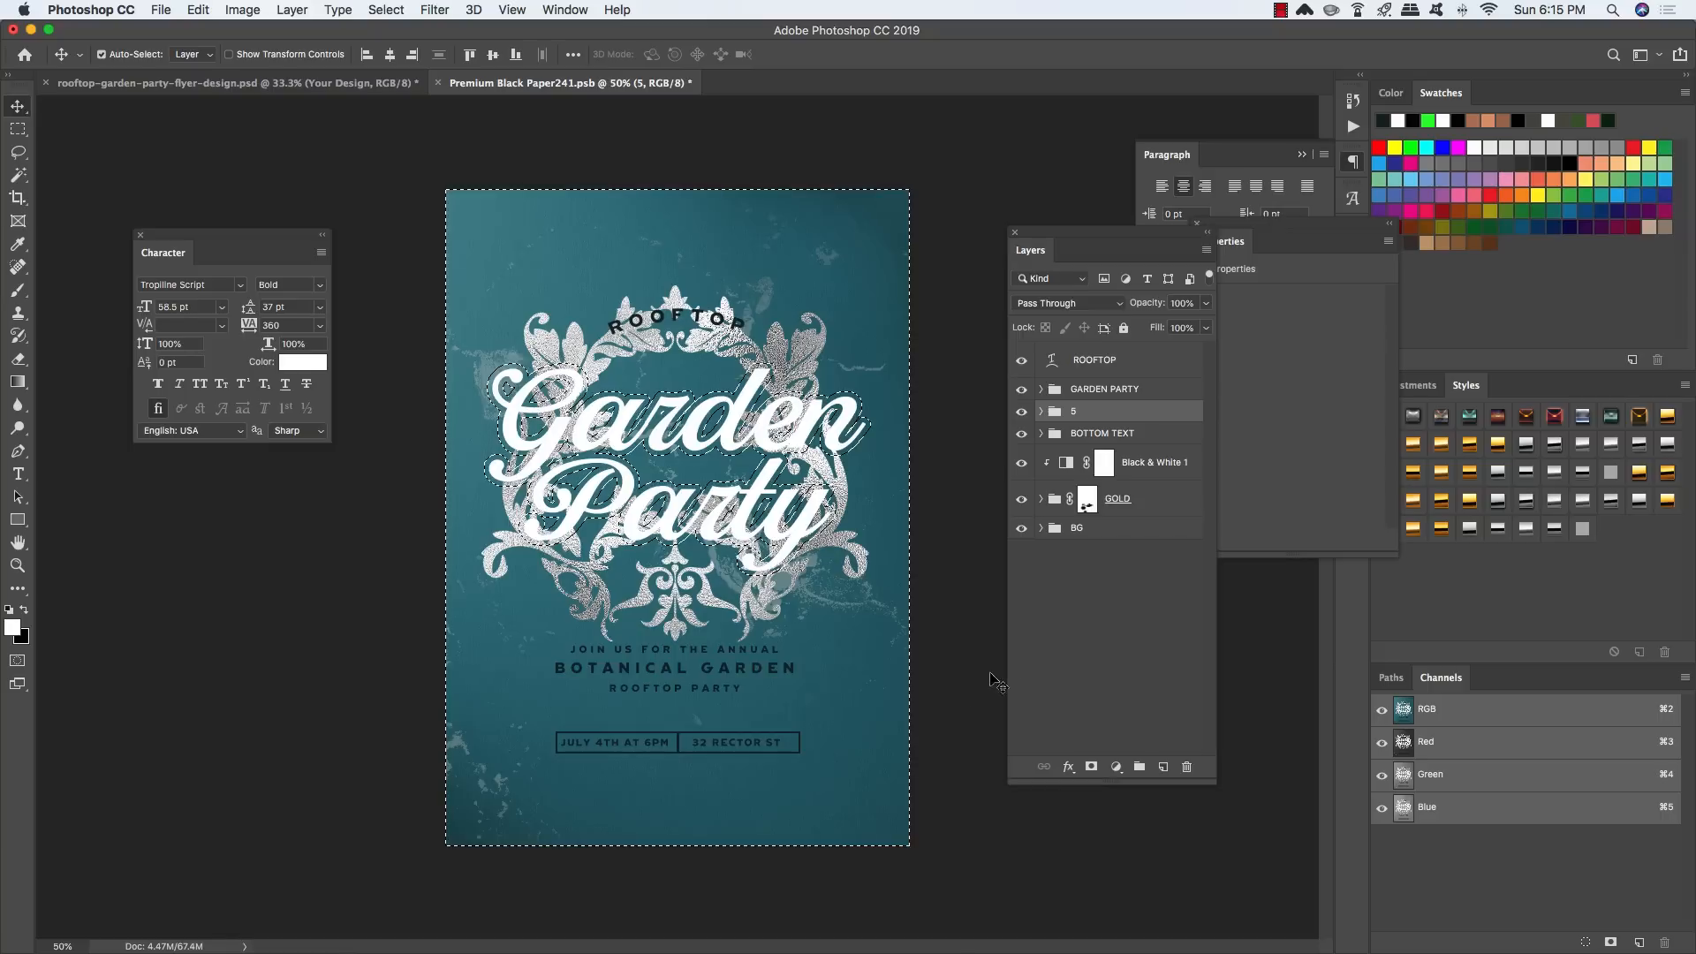
click(1092, 767)
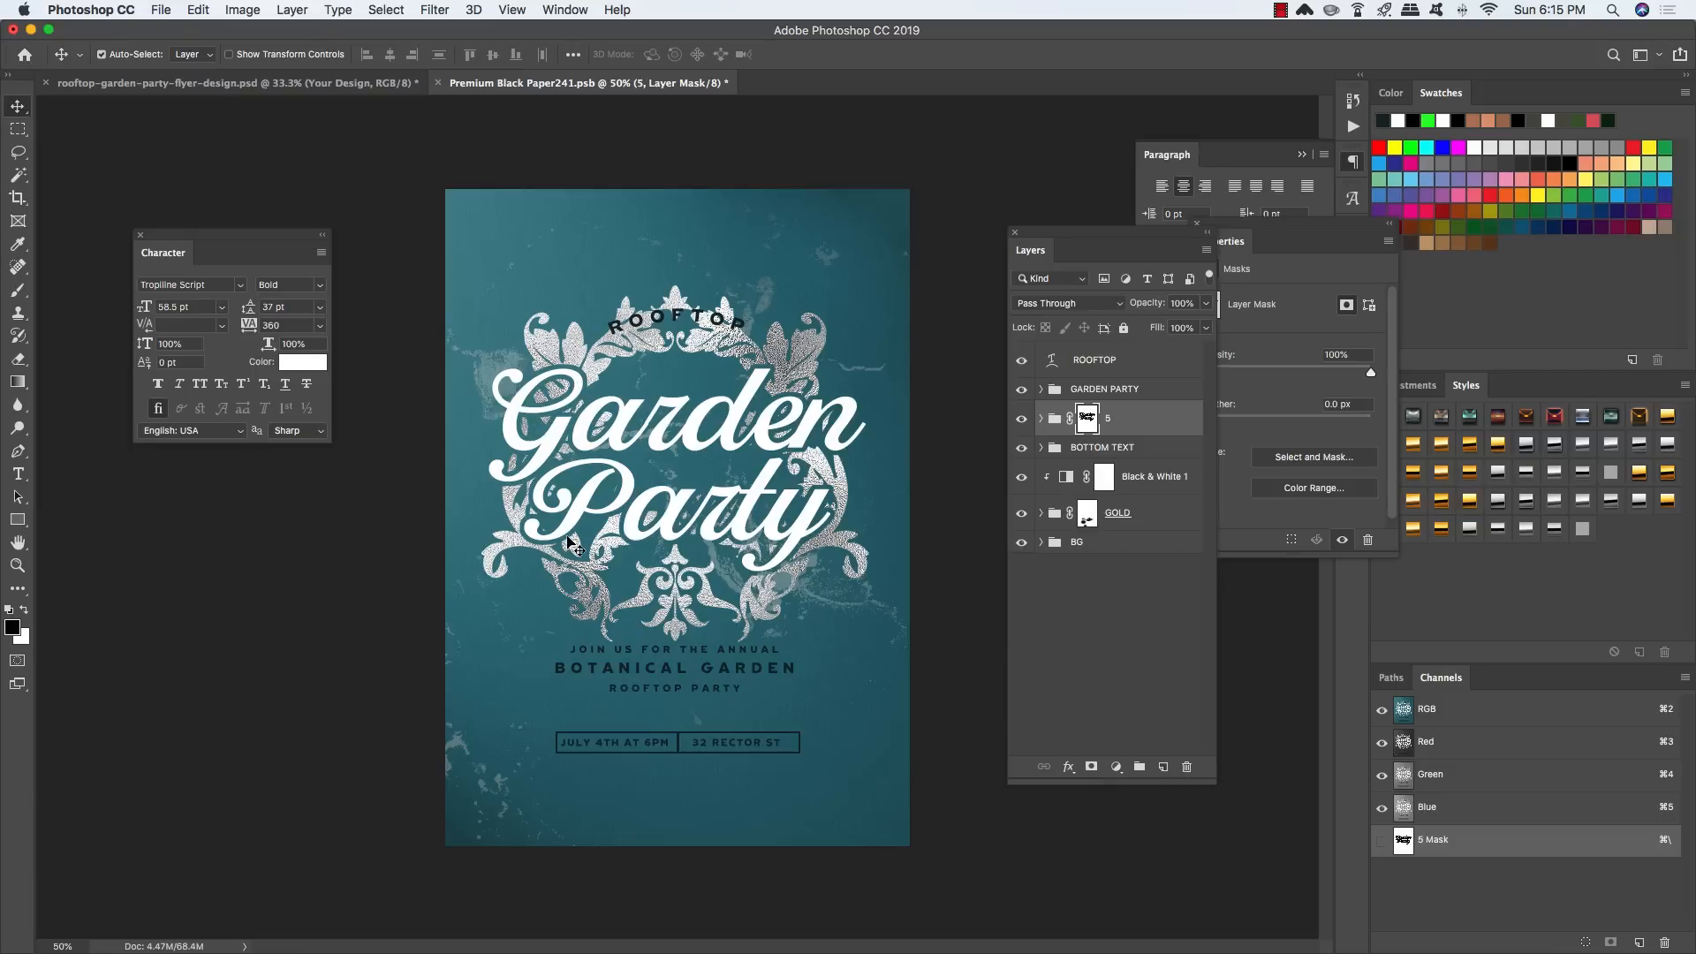
Step: Clean up ornament remnants around the Garden Party letters on the 5 group's mask with a 45 px black brush at 100% opacity
key(b)
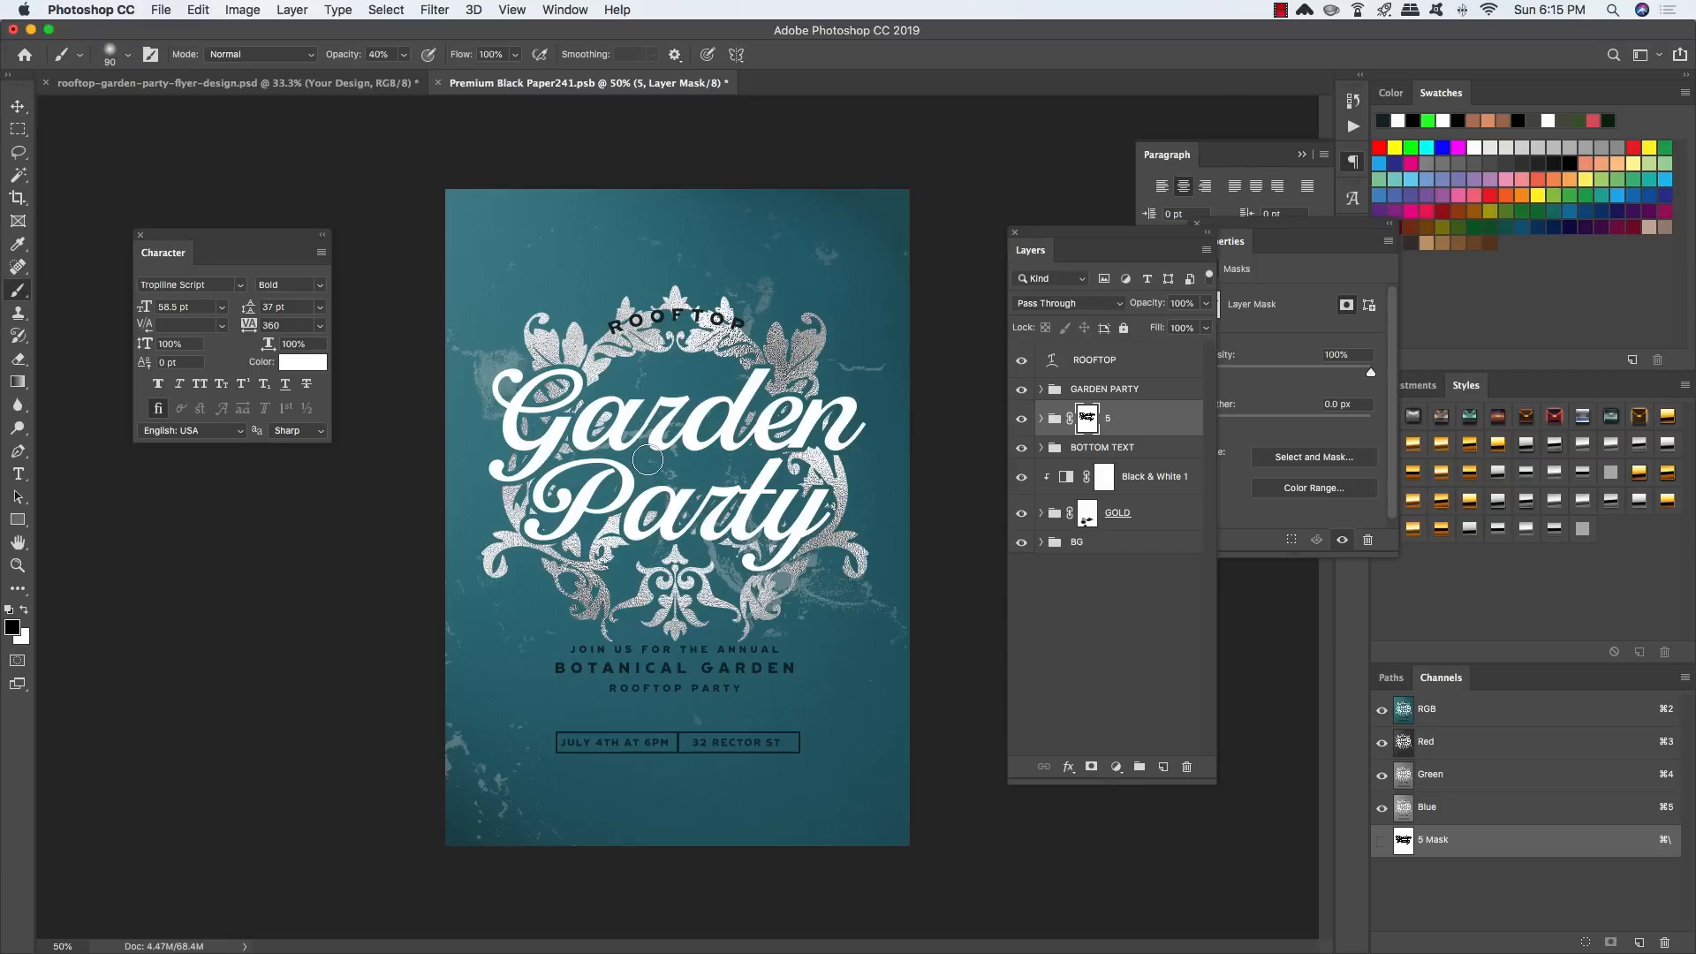
key(super+plus)
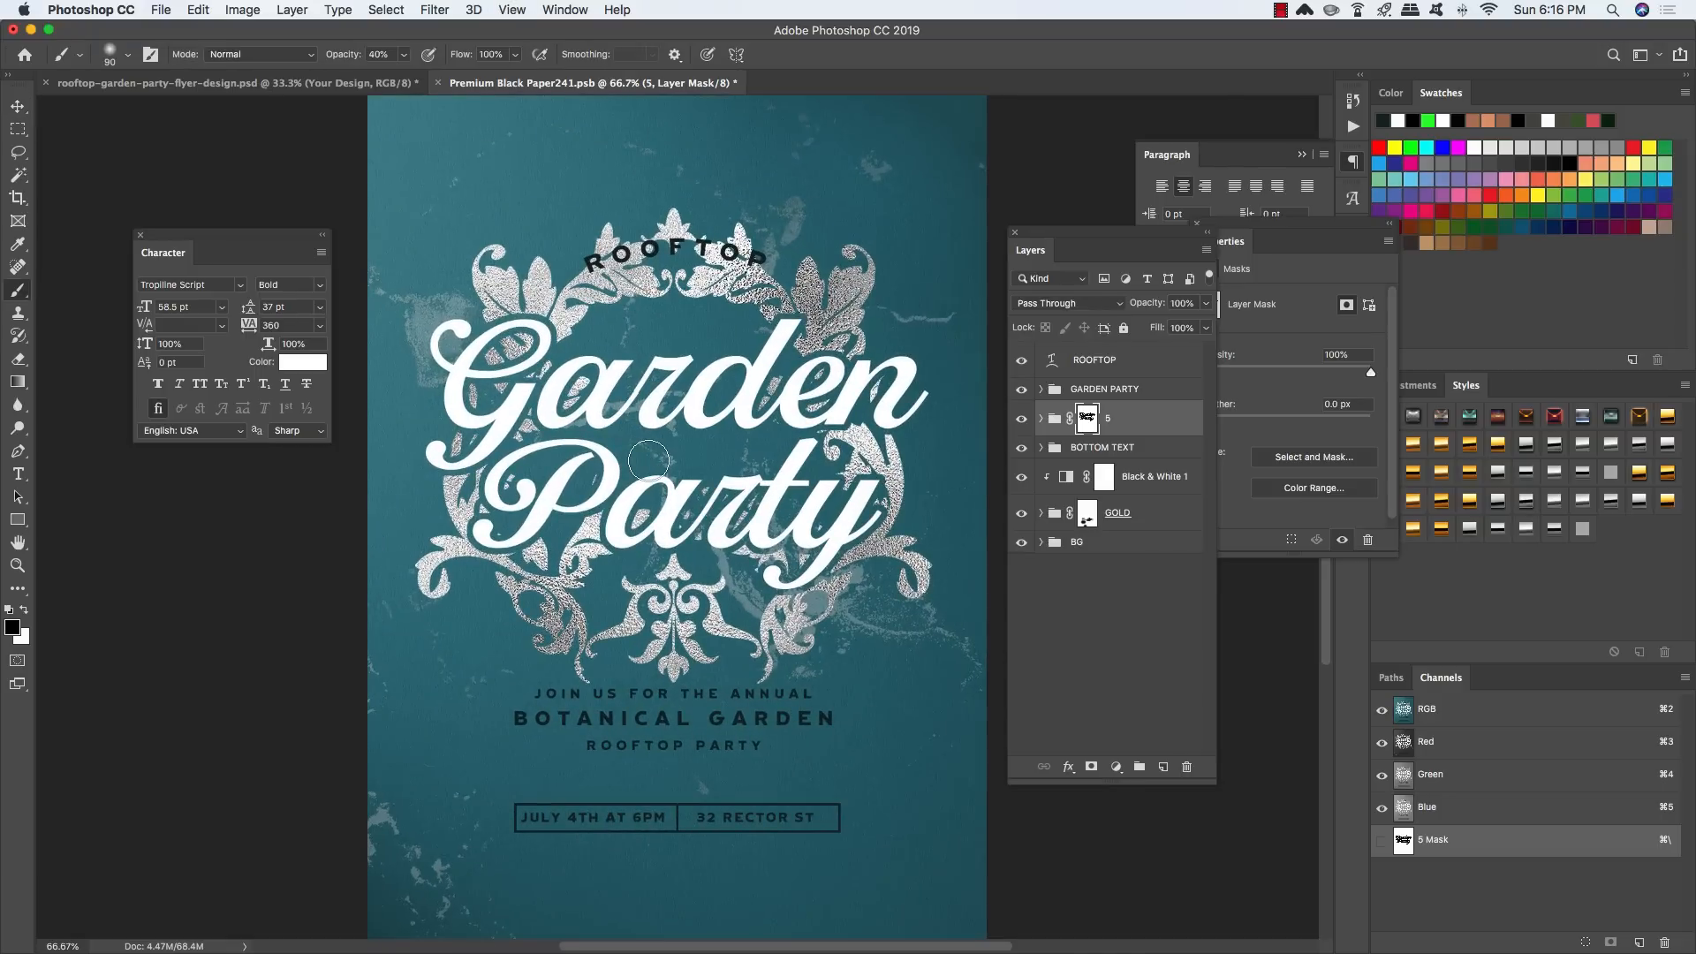
key(bracketleft)
key(bracketleft)
key(bracketleft)
key(bracketleft)
key(bracketright)
scroll(764, 488, left, 2)
scroll(764, 488, right, 2)
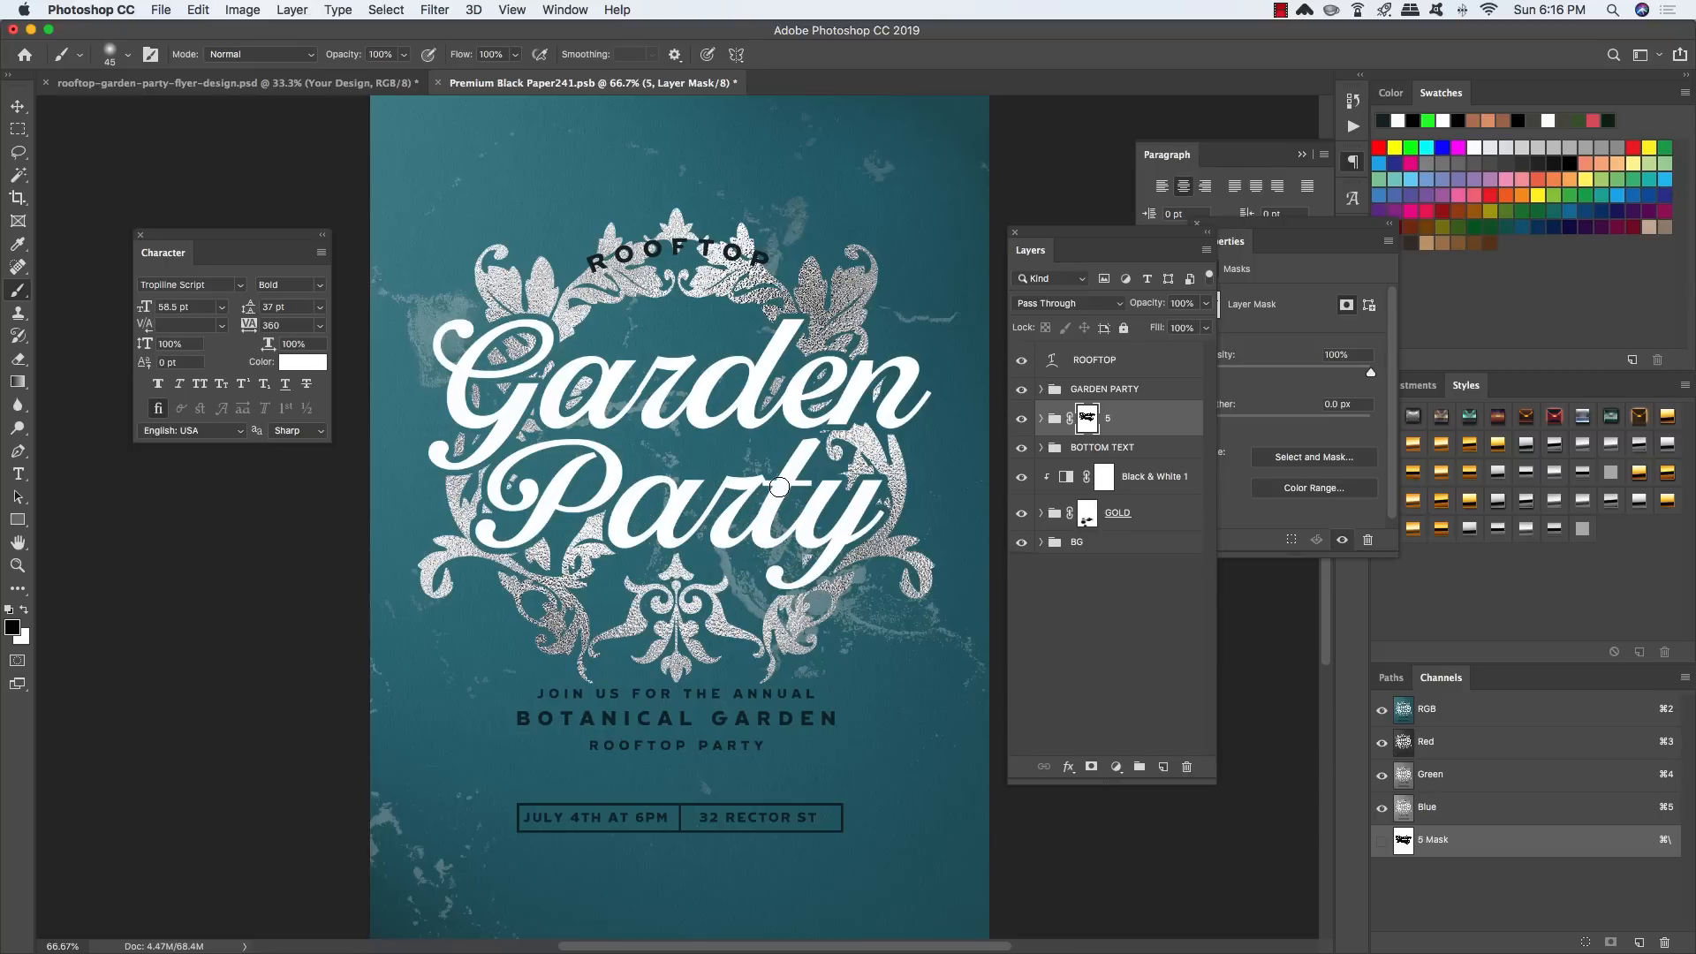
key(v)
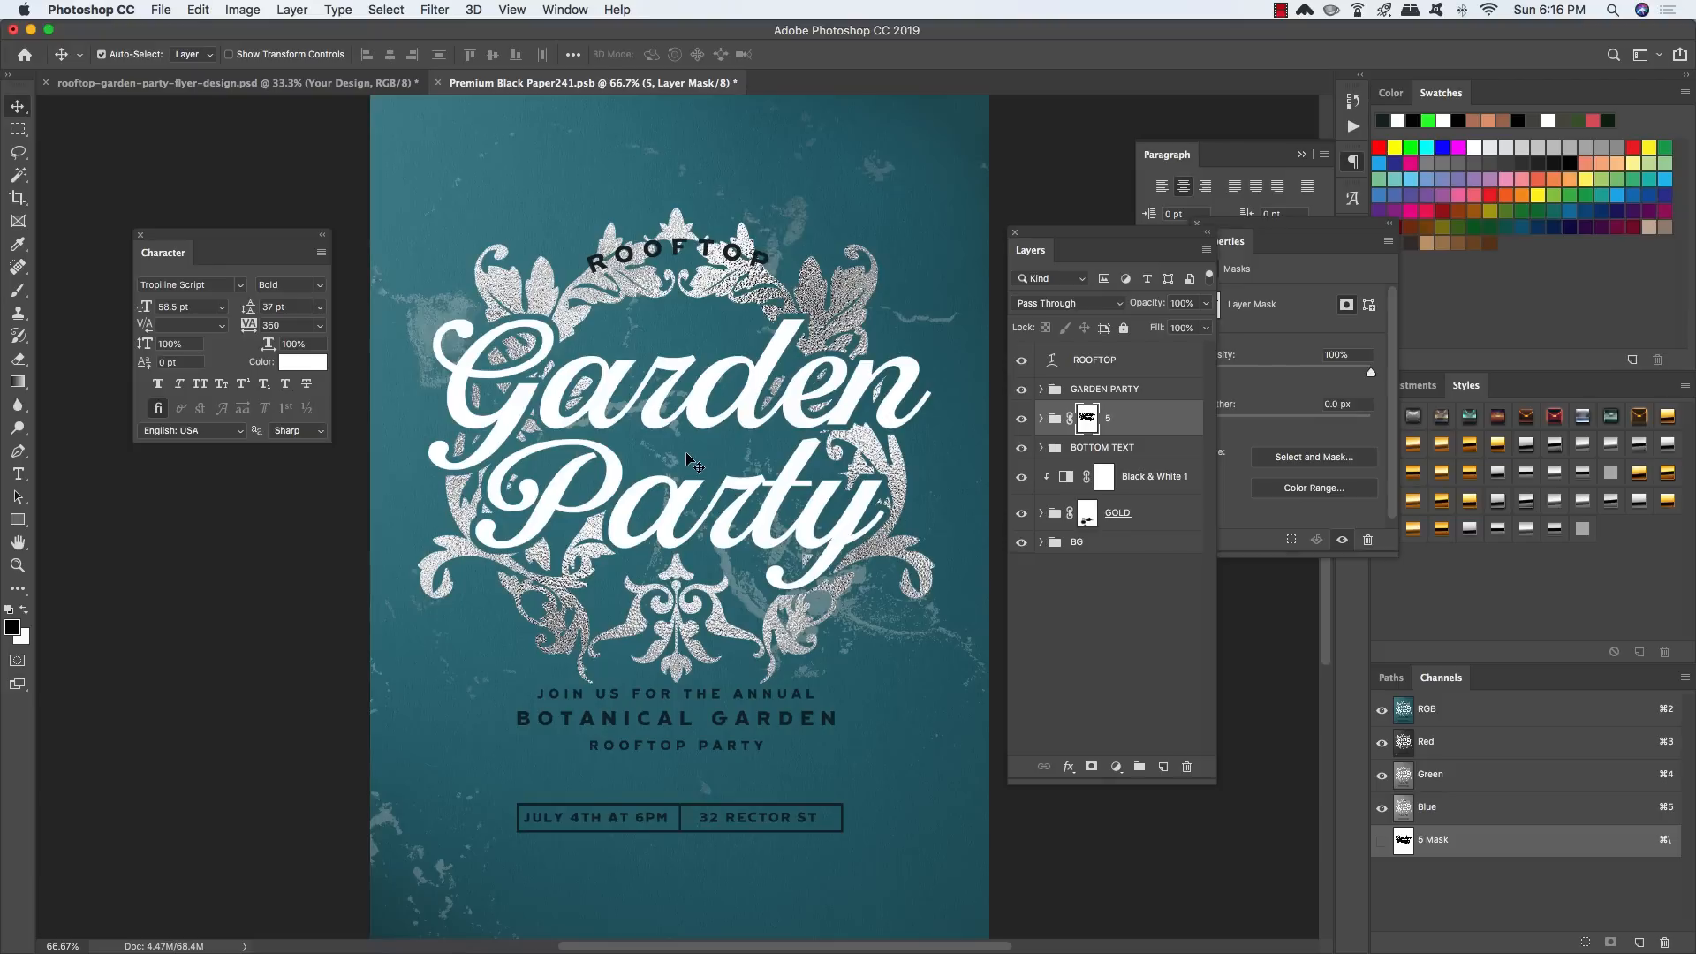
Step: Move the curved ROOFTOP text up above the ornament's crest and slightly left, to X 1.19 in, Y 0.45 in
click(1148, 362)
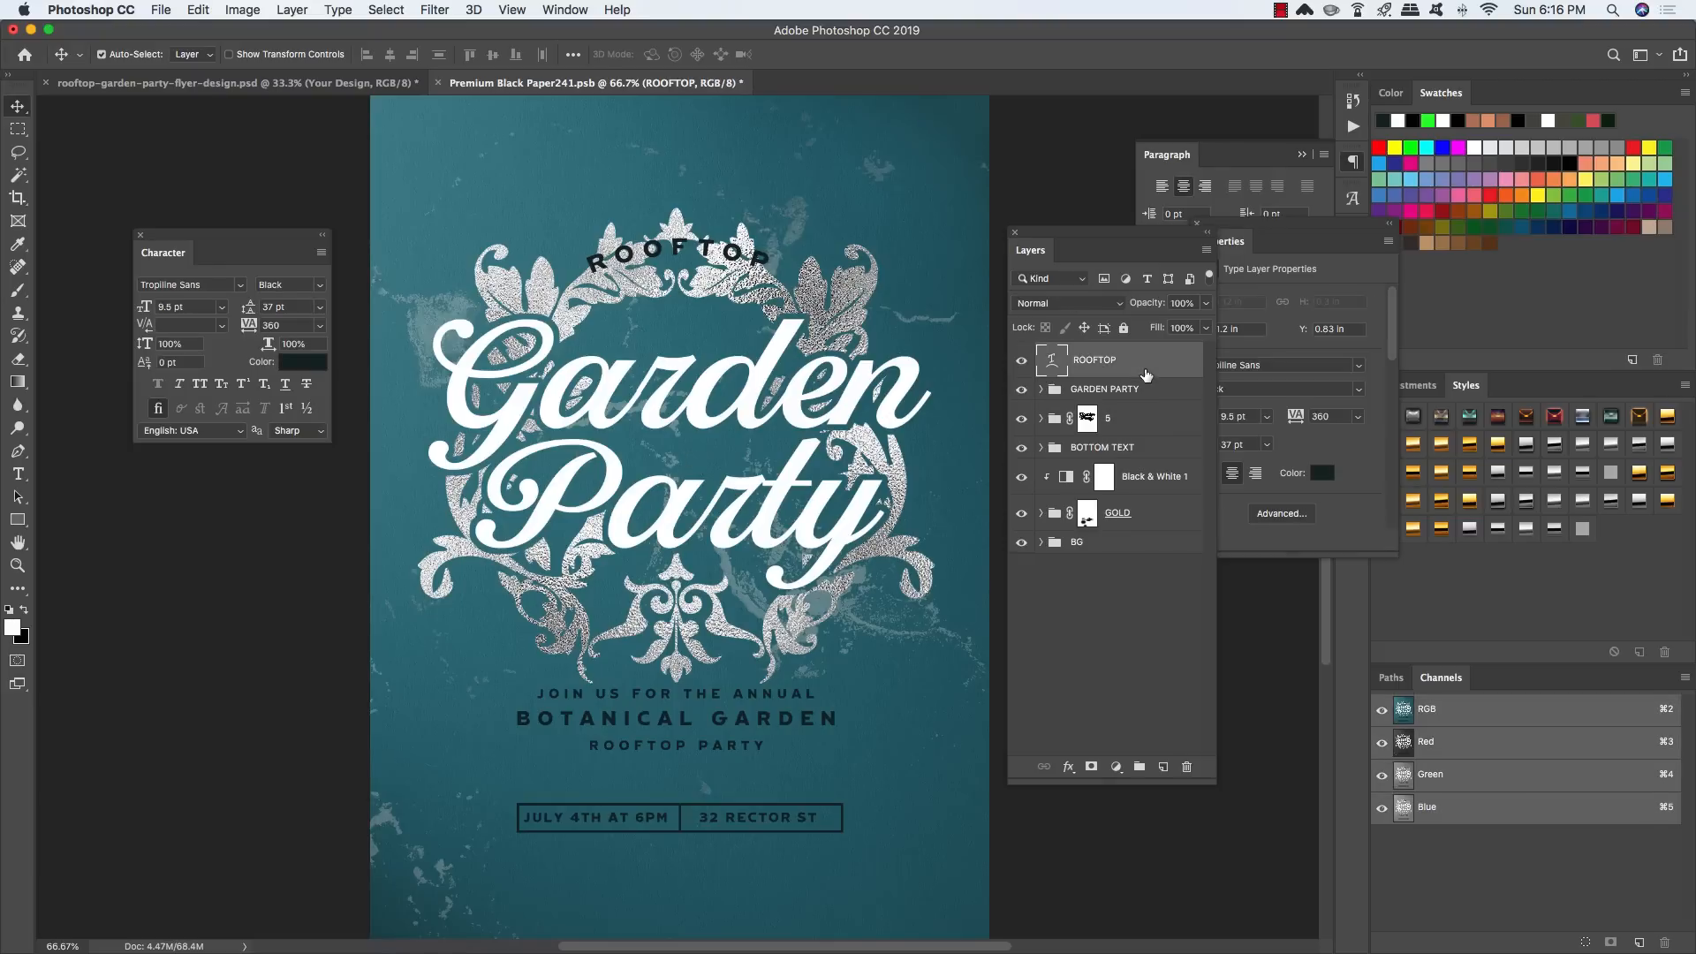
key(shift+Up)
key(shift+Up)
key(shift+Up)
key(shift+Up)
key(shift+Up)
key(shift+Up)
key(shift+Up)
key(shift+Up)
key(shift+Up)
key(shift+Up)
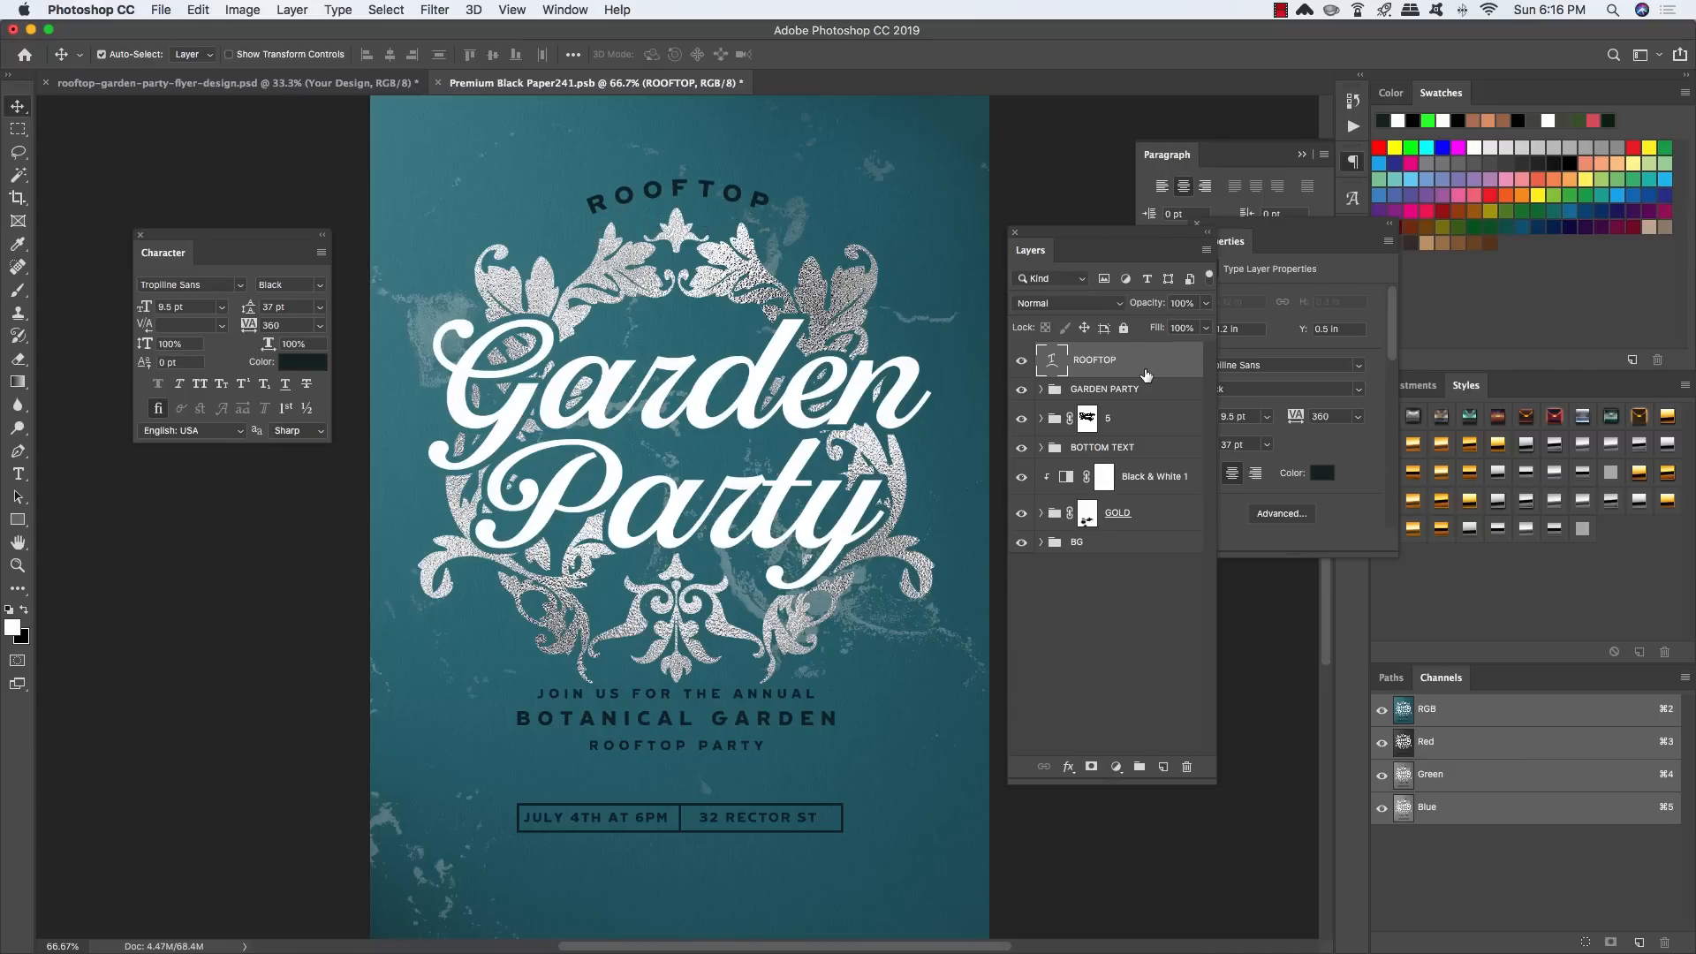
key(shift+Up)
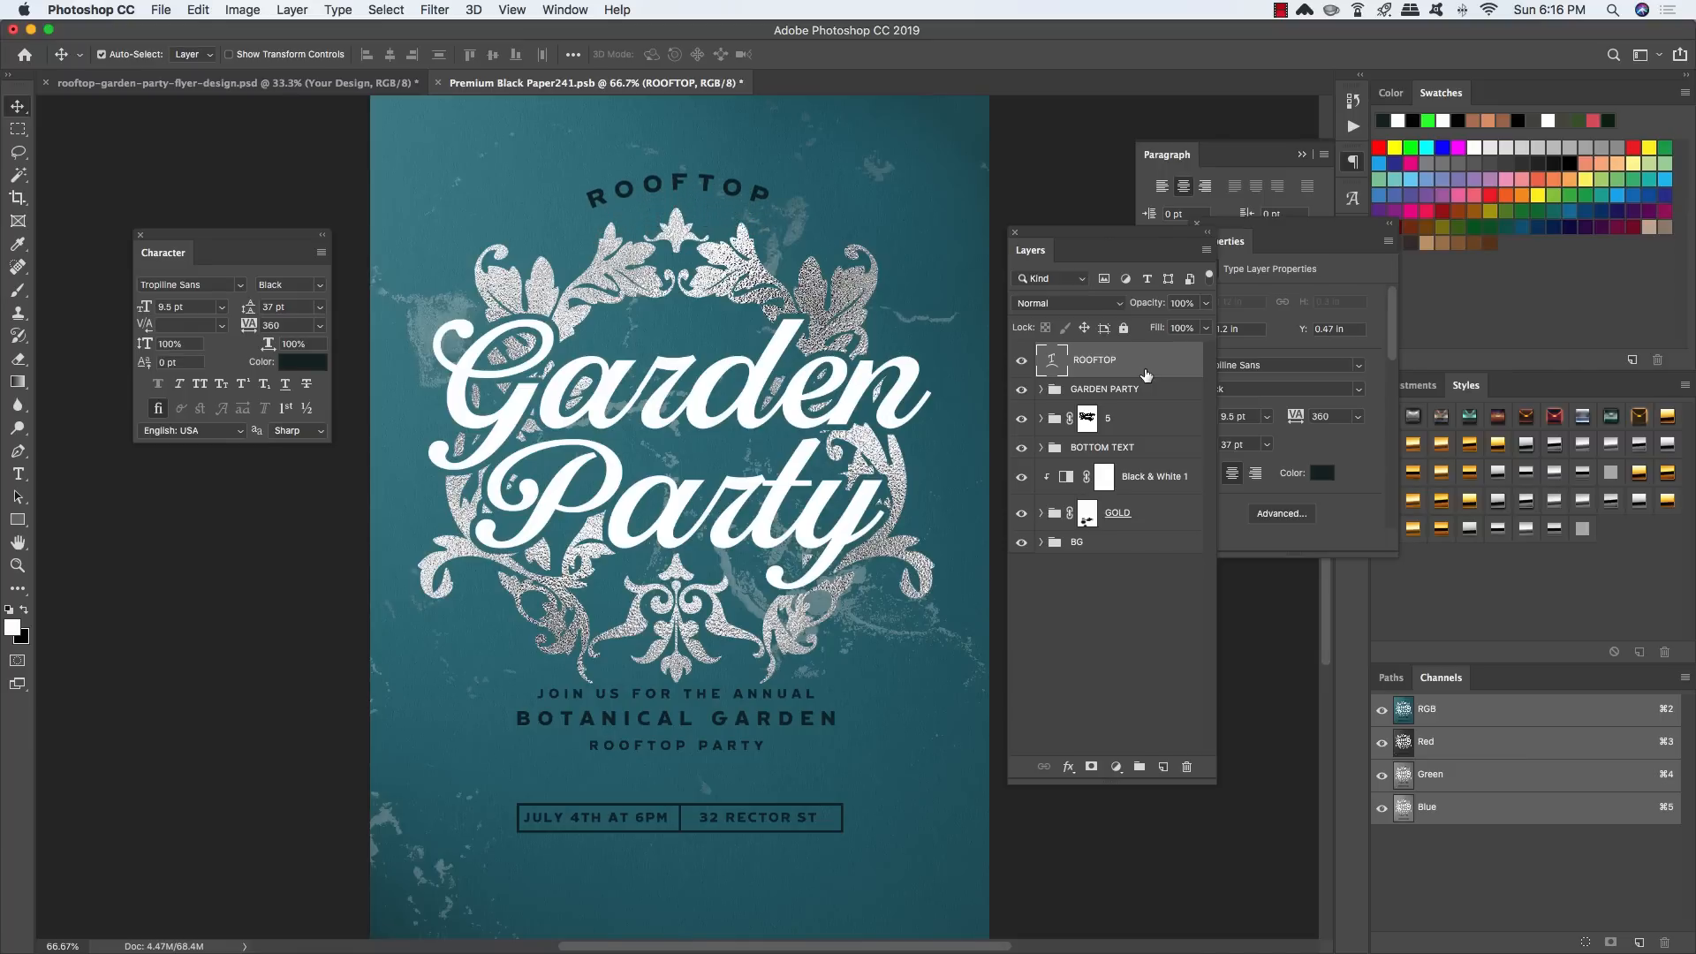
key(Up)
key(Up)
key(Up)
key(Up)
key(Left)
key(Left)
key(Left)
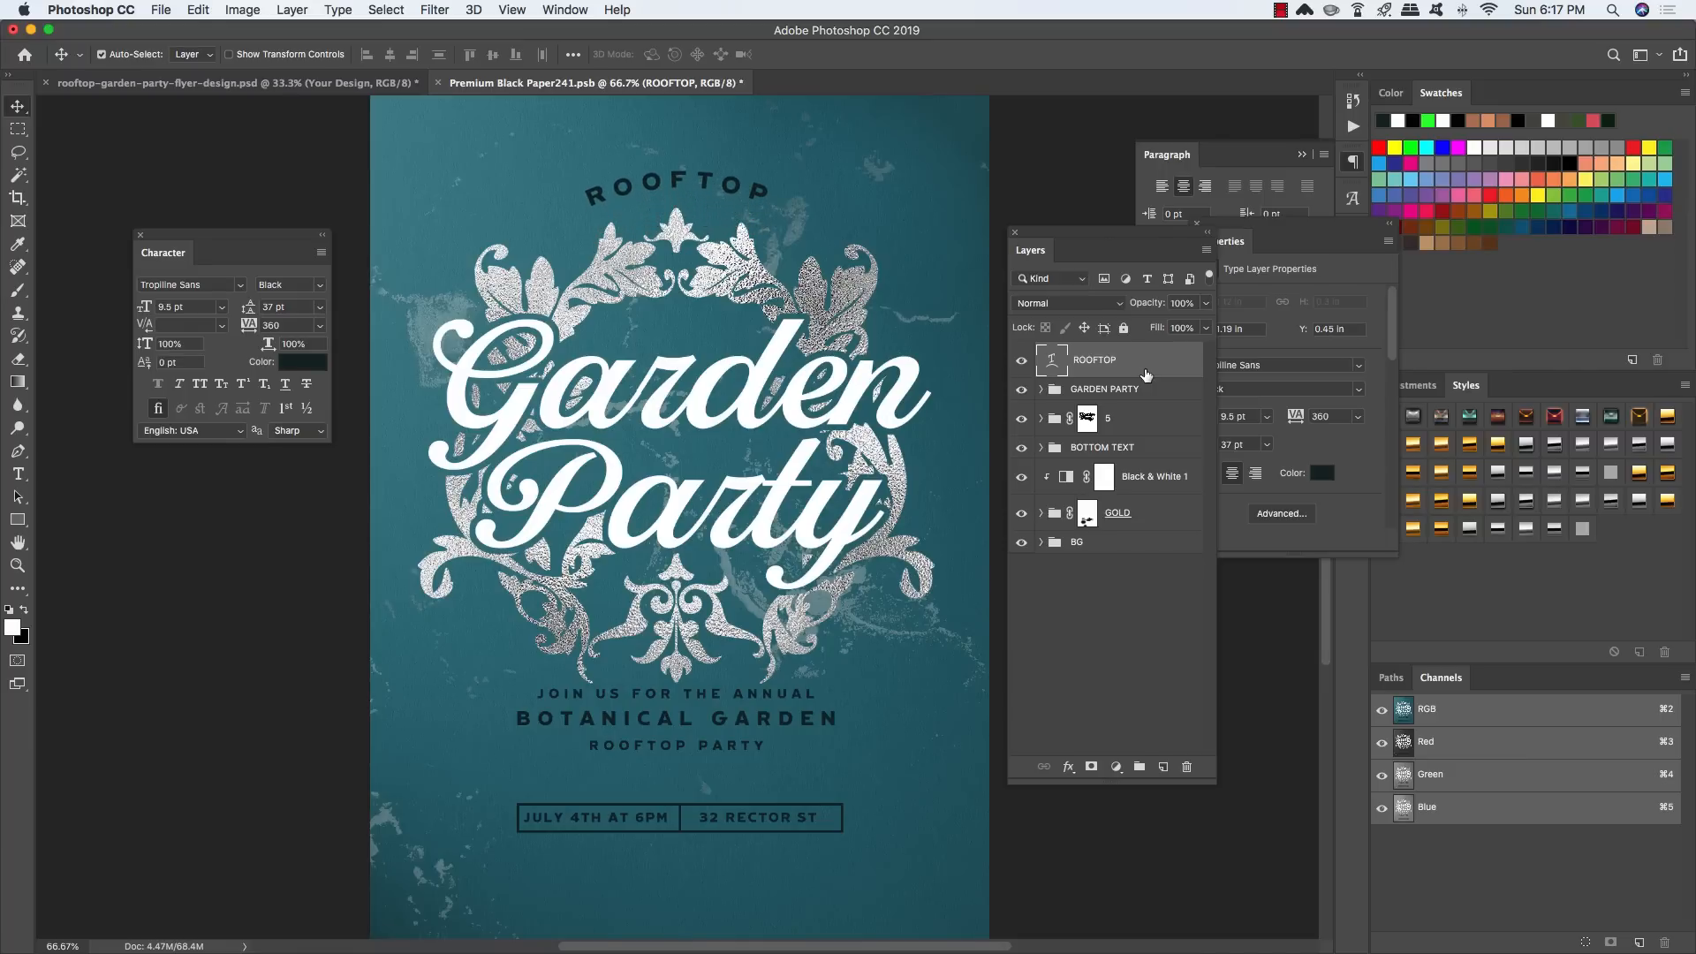
key(super+minus)
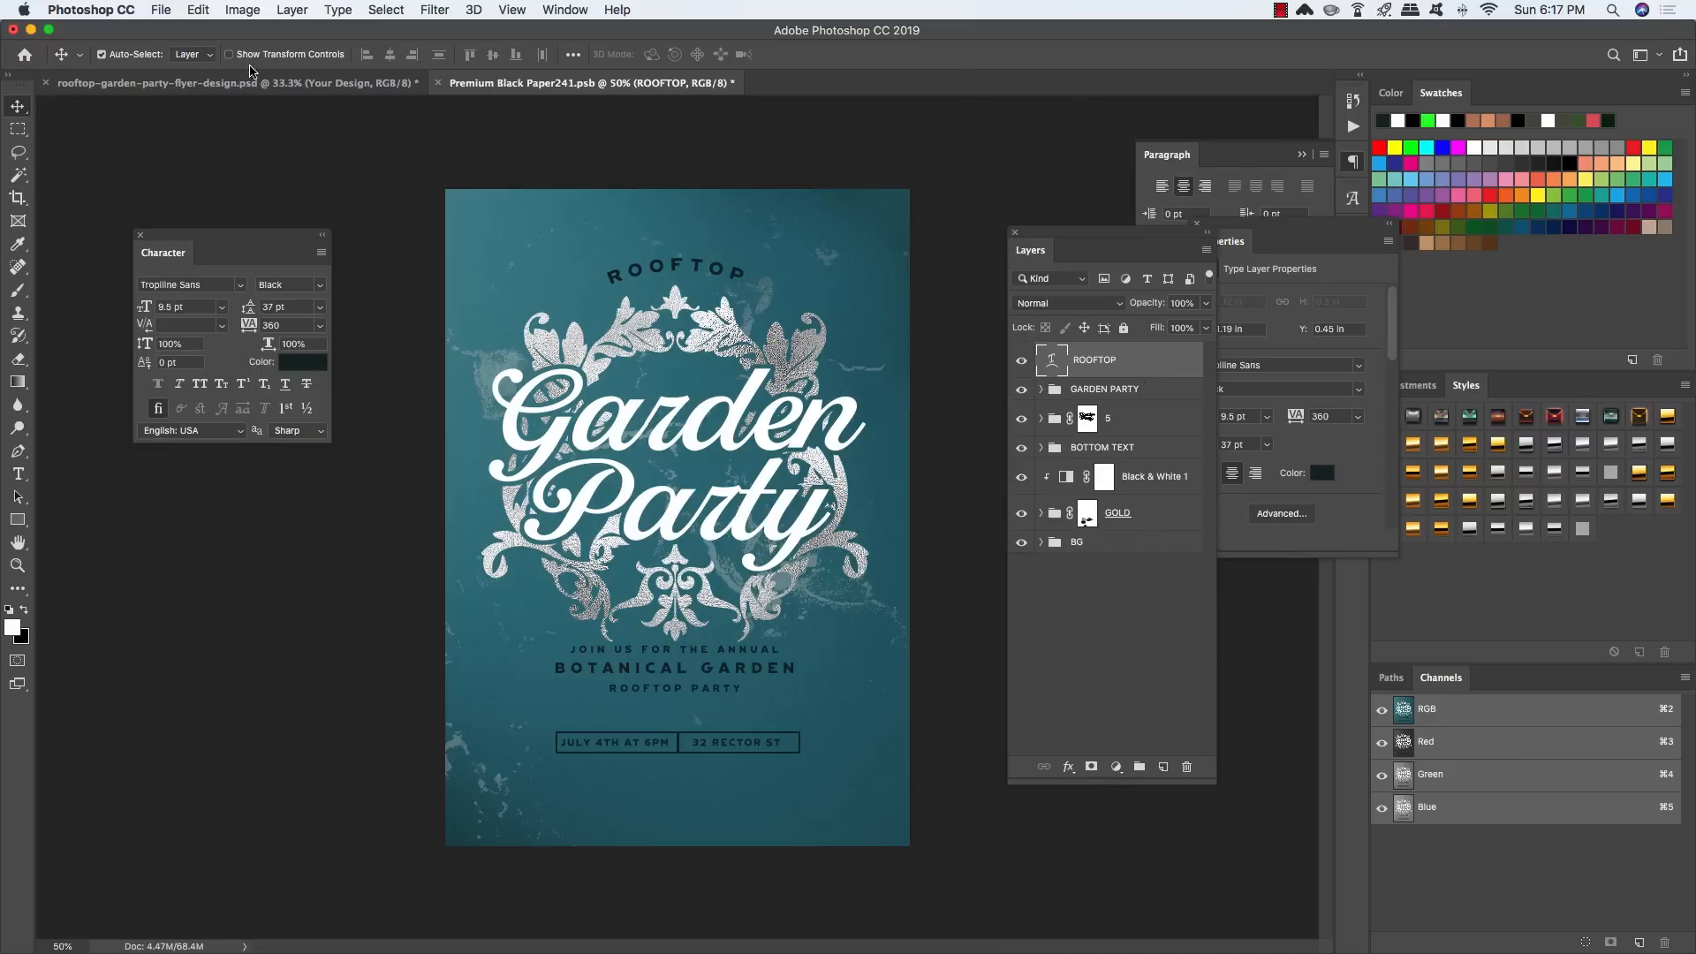
Step: Place 6.png from the Opia Designs folder as an embedded ornament above the ROOFTOP text layer
click(128, 9)
mouse_move(160, 10)
click(250, 333)
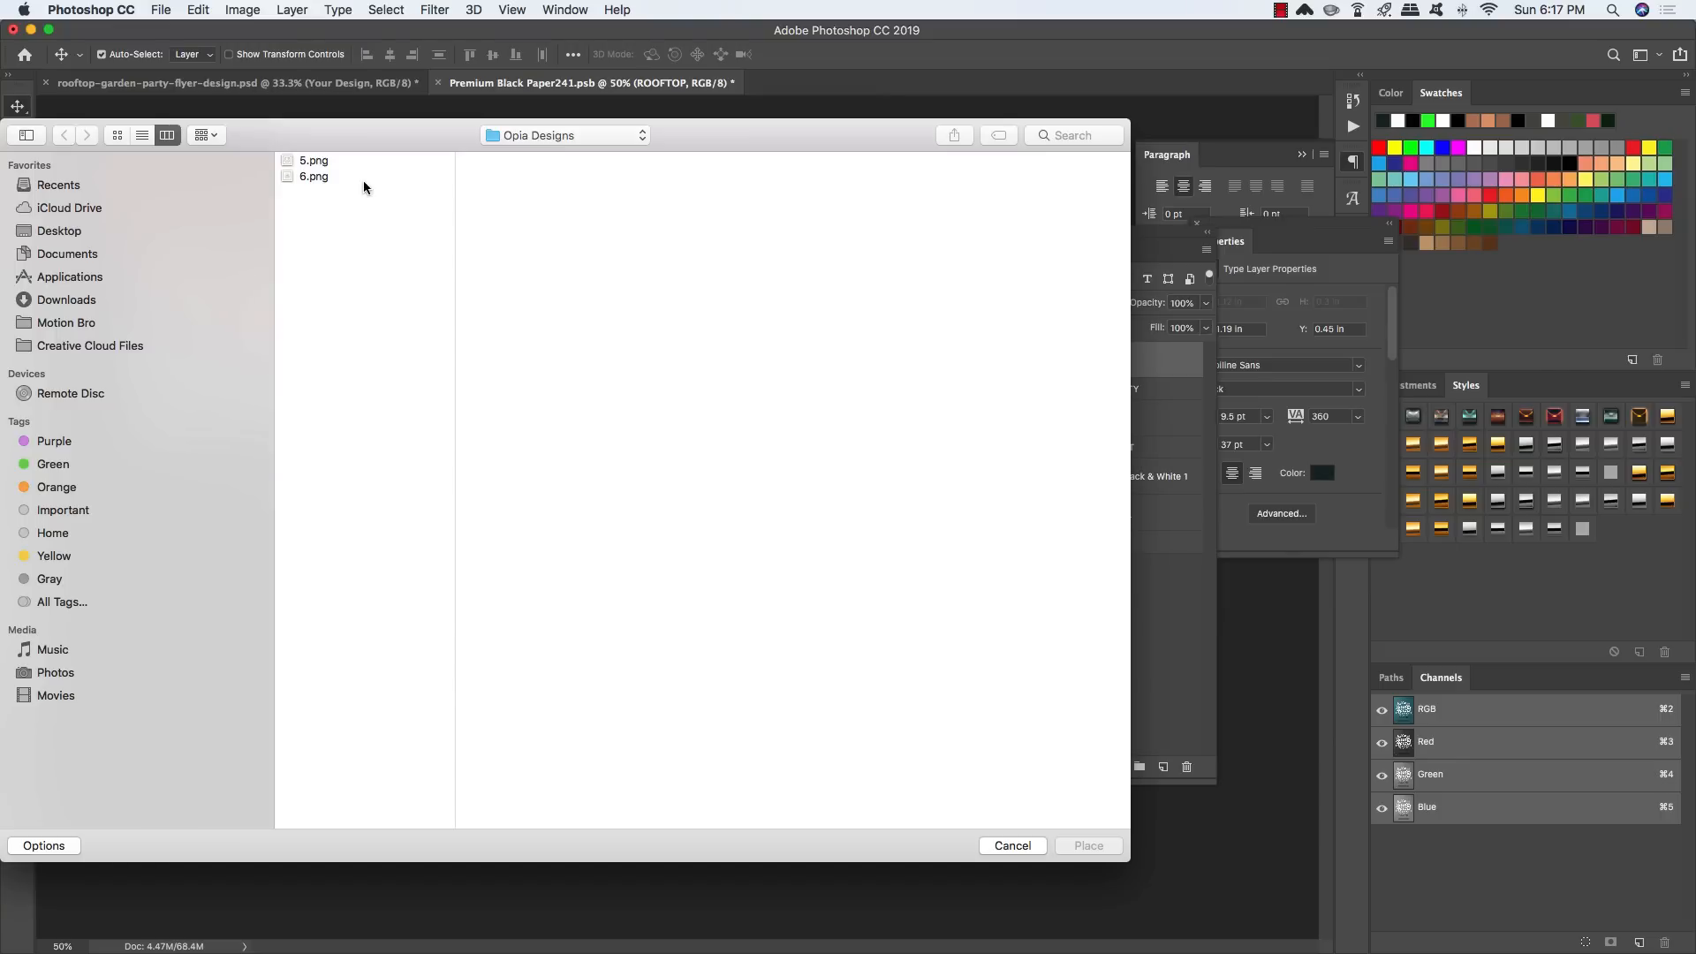
click(313, 177)
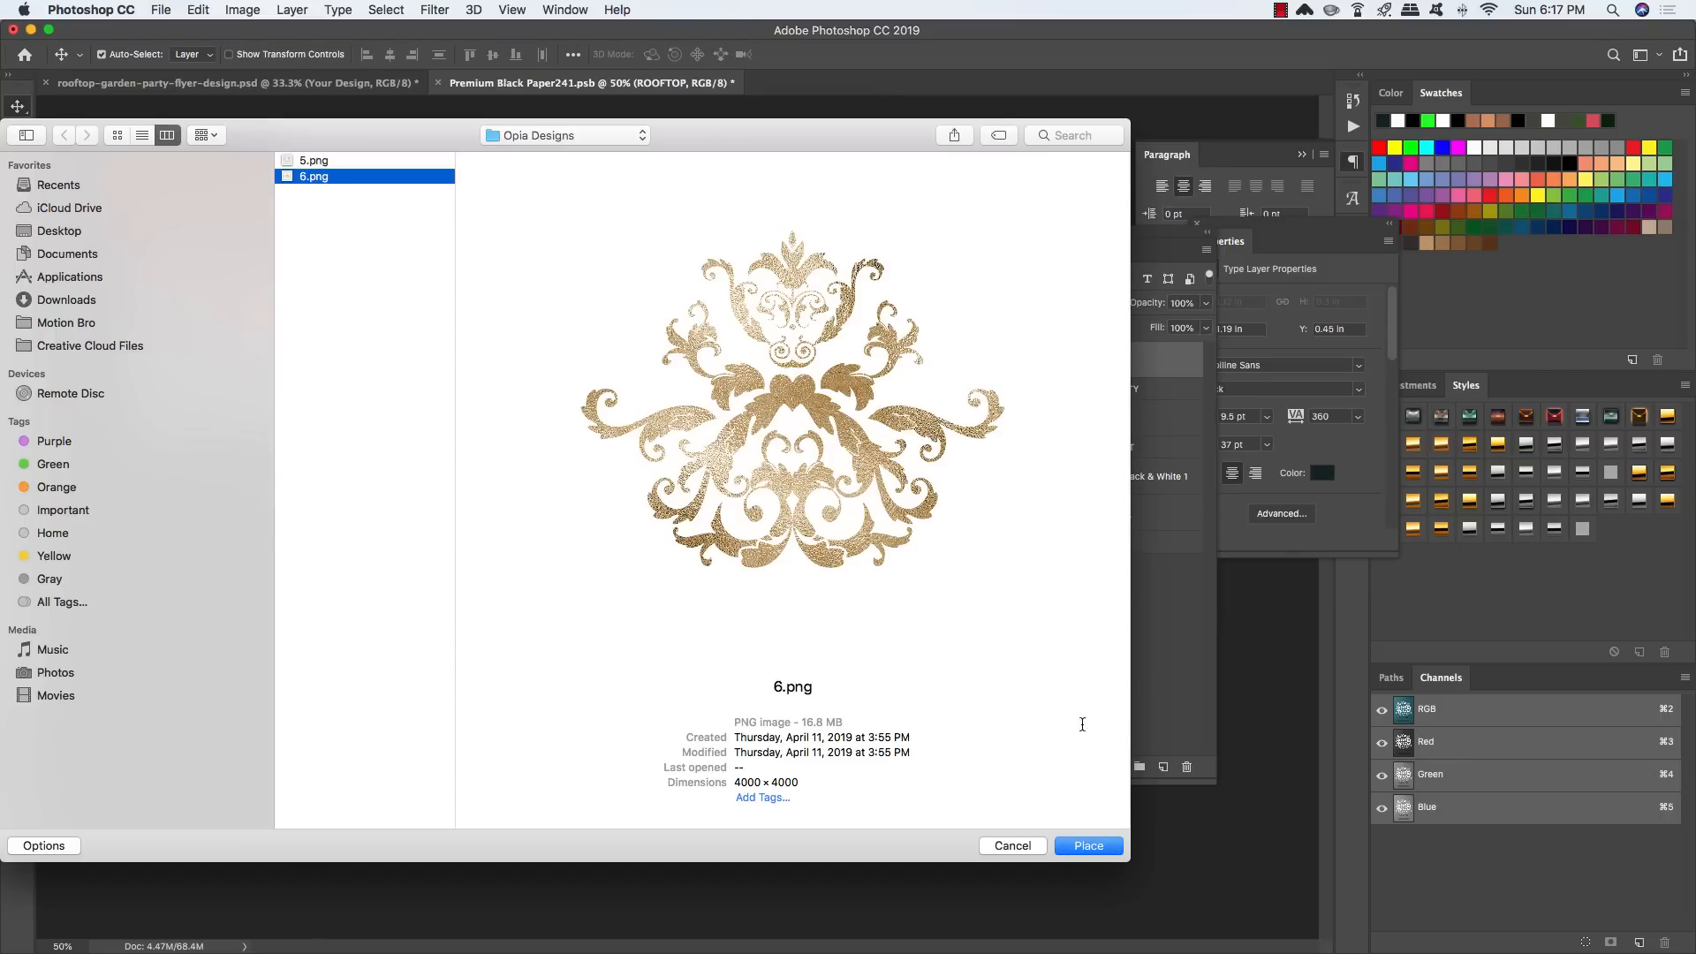
click(1102, 850)
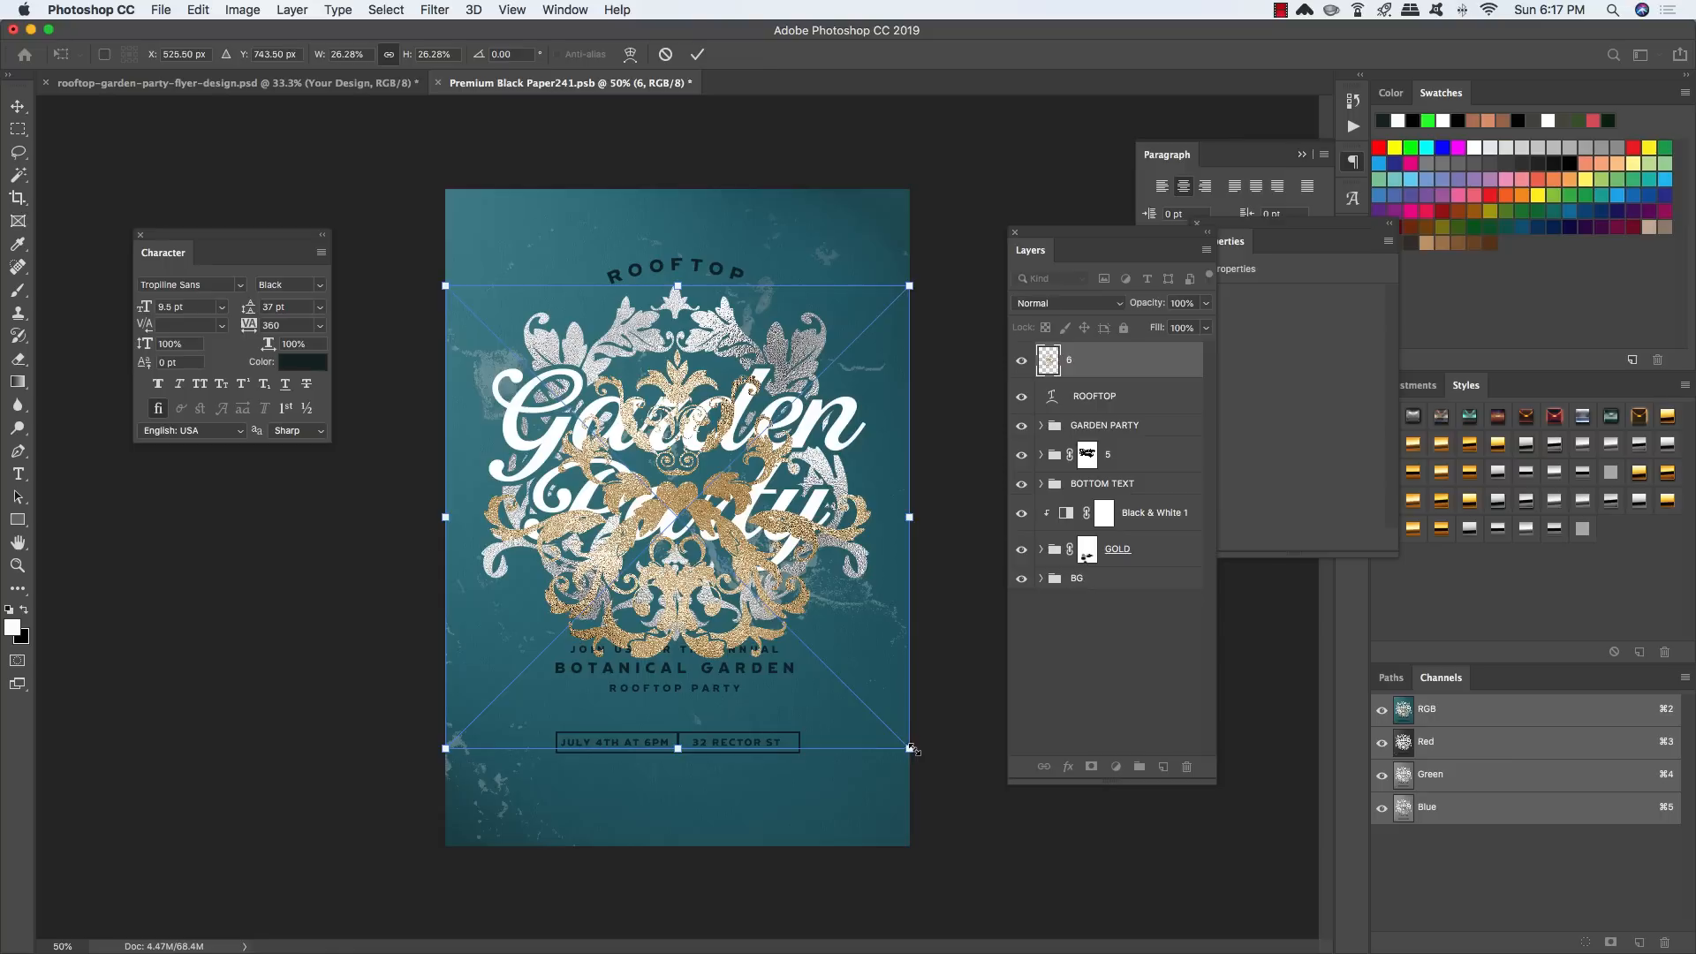
Step: Scale the placed ornament to 17.05% and move it up over the ROOFTOP text, centered at about Y 155 px
drag(895, 741, 852, 704)
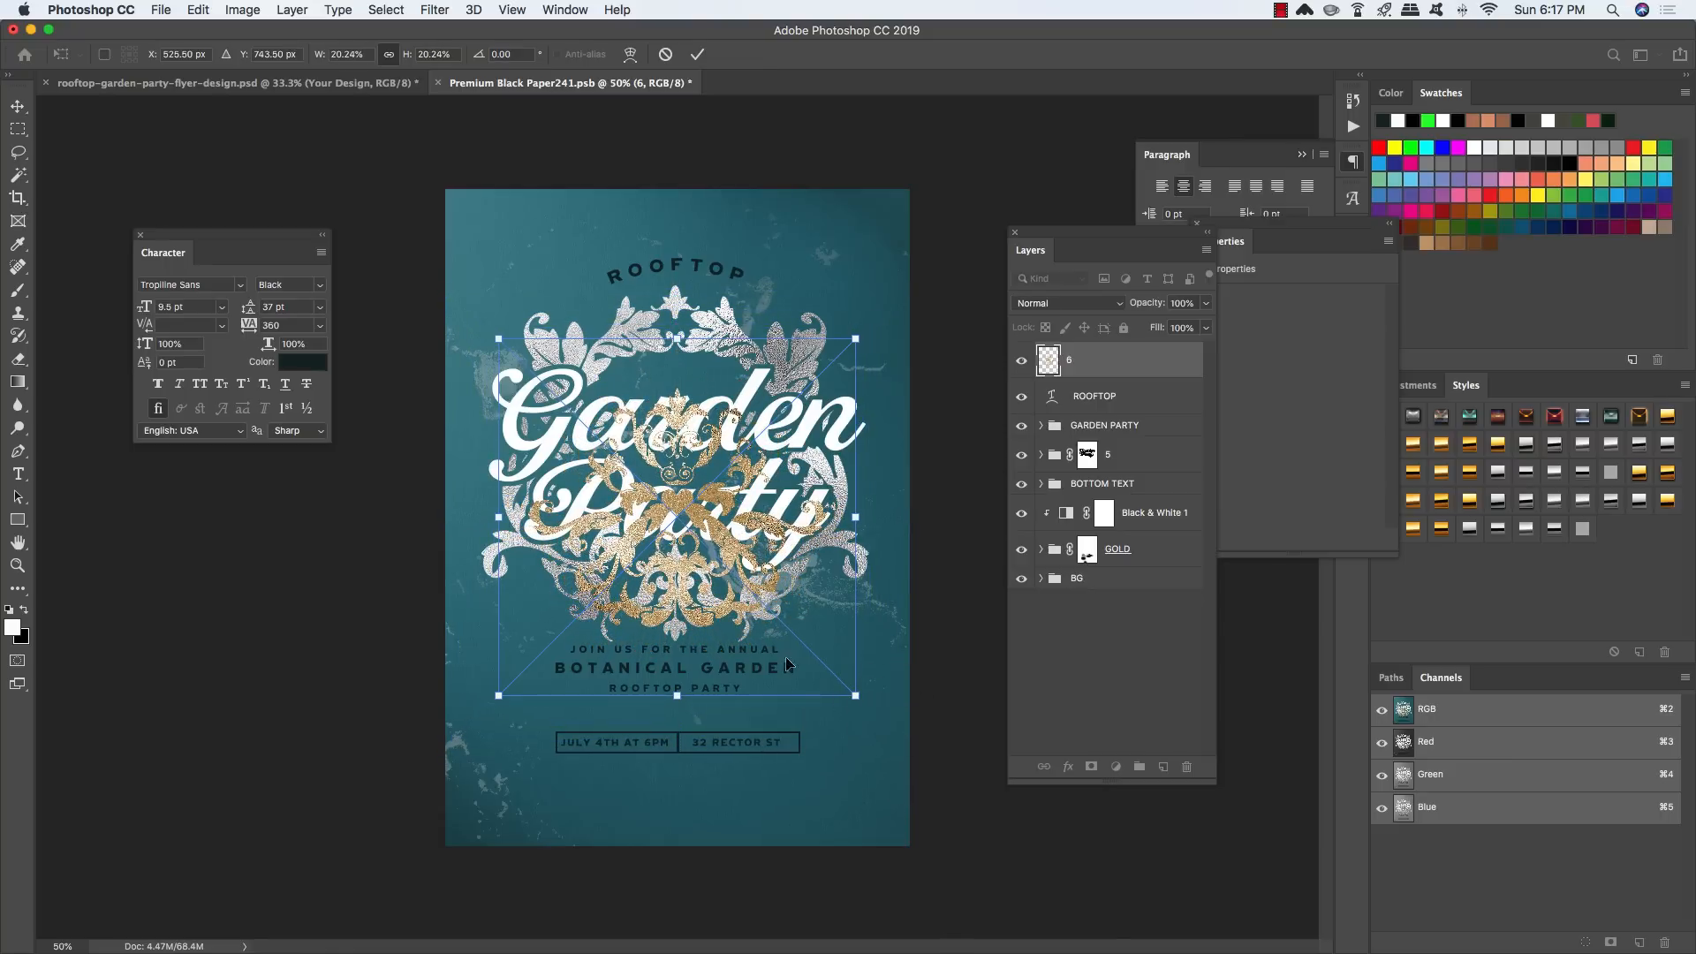
drag(770, 487, 771, 227)
drag(855, 438, 828, 410)
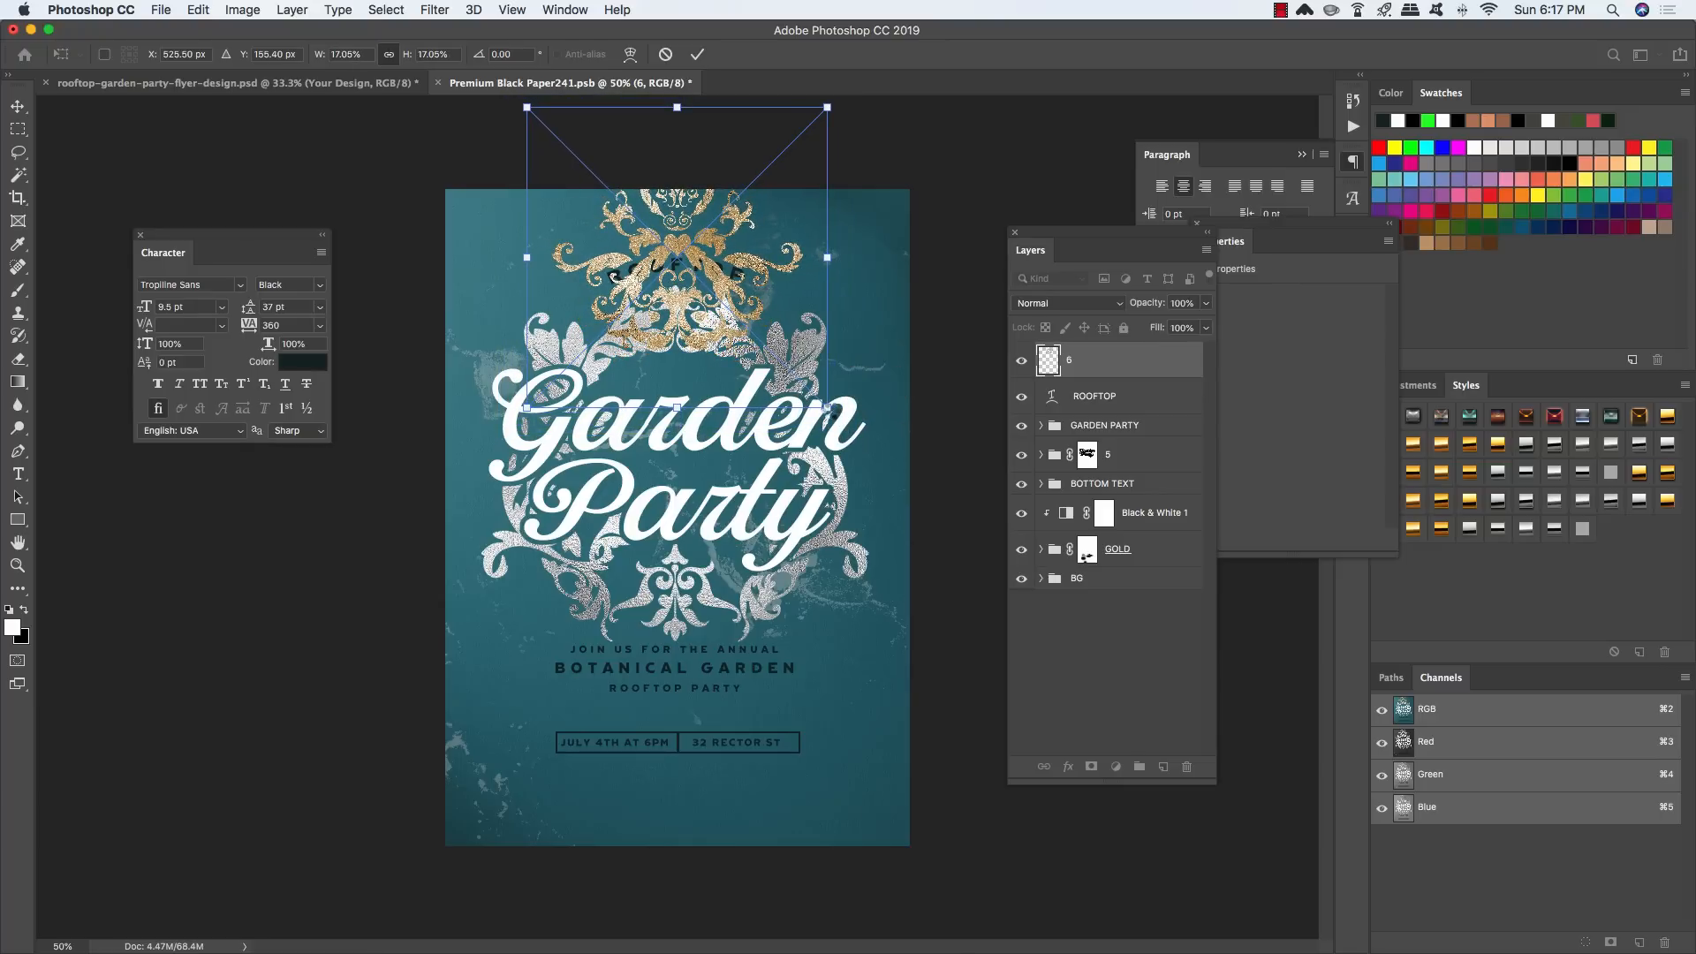
key(Return)
Step: Enlarge the ornament over the ROOFTOP text proportionally to 19.03% around its center
key(super+plus)
key(super+plus)
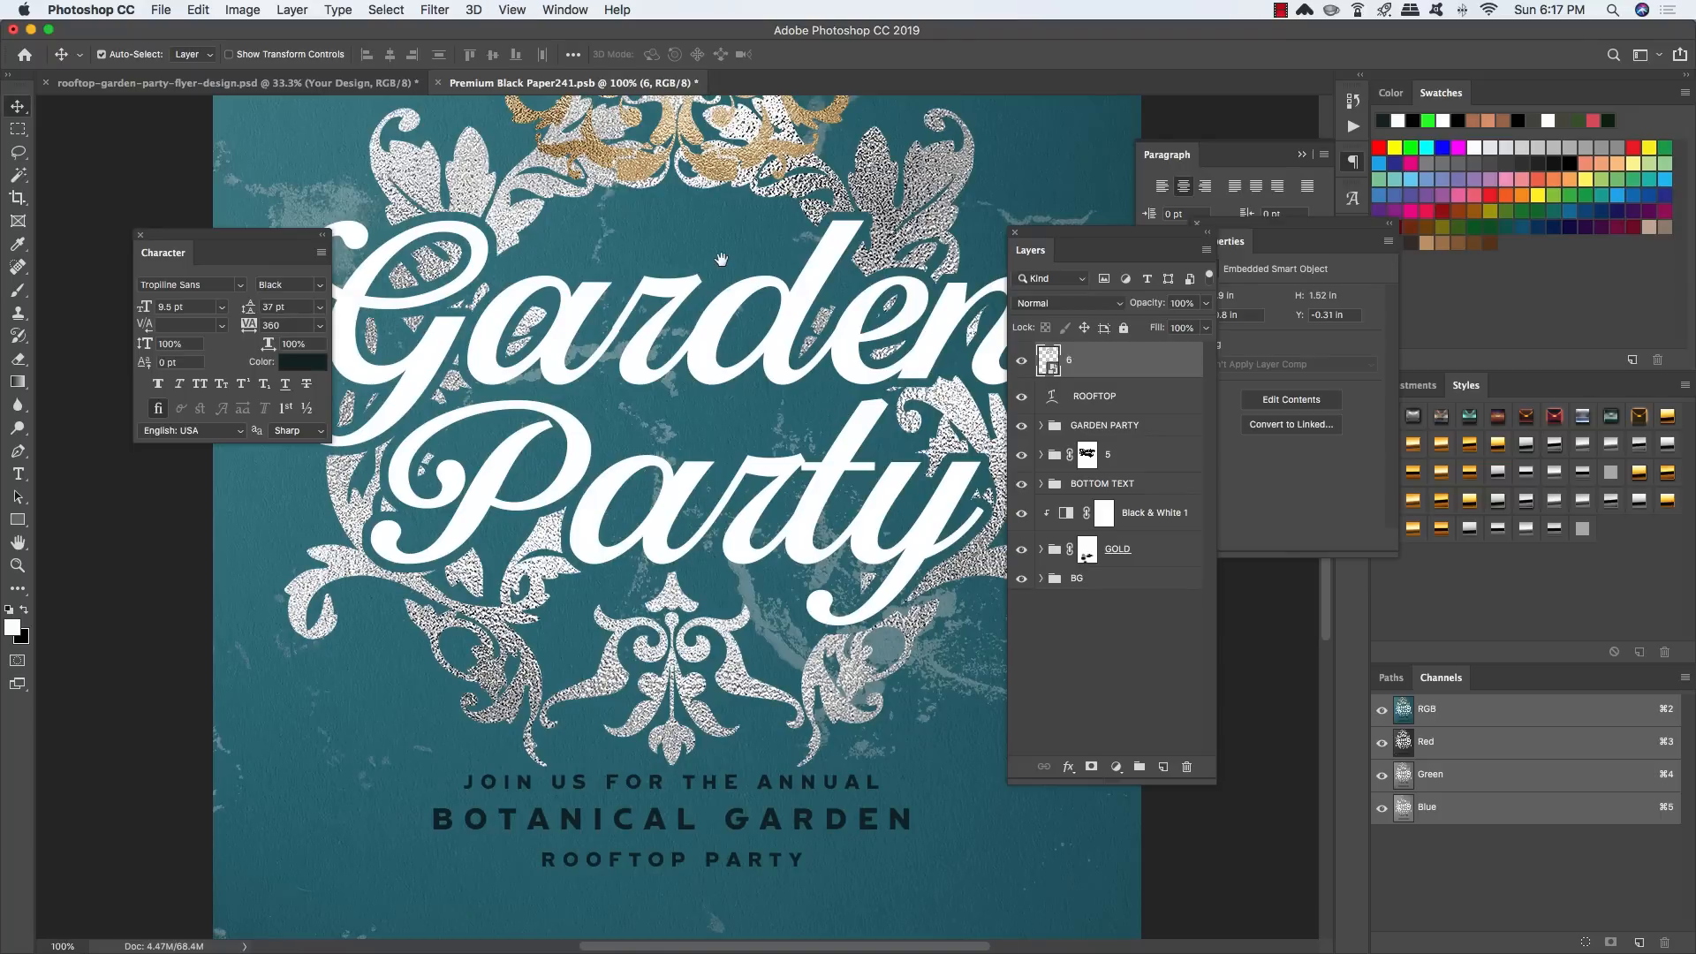
drag(723, 259, 764, 619)
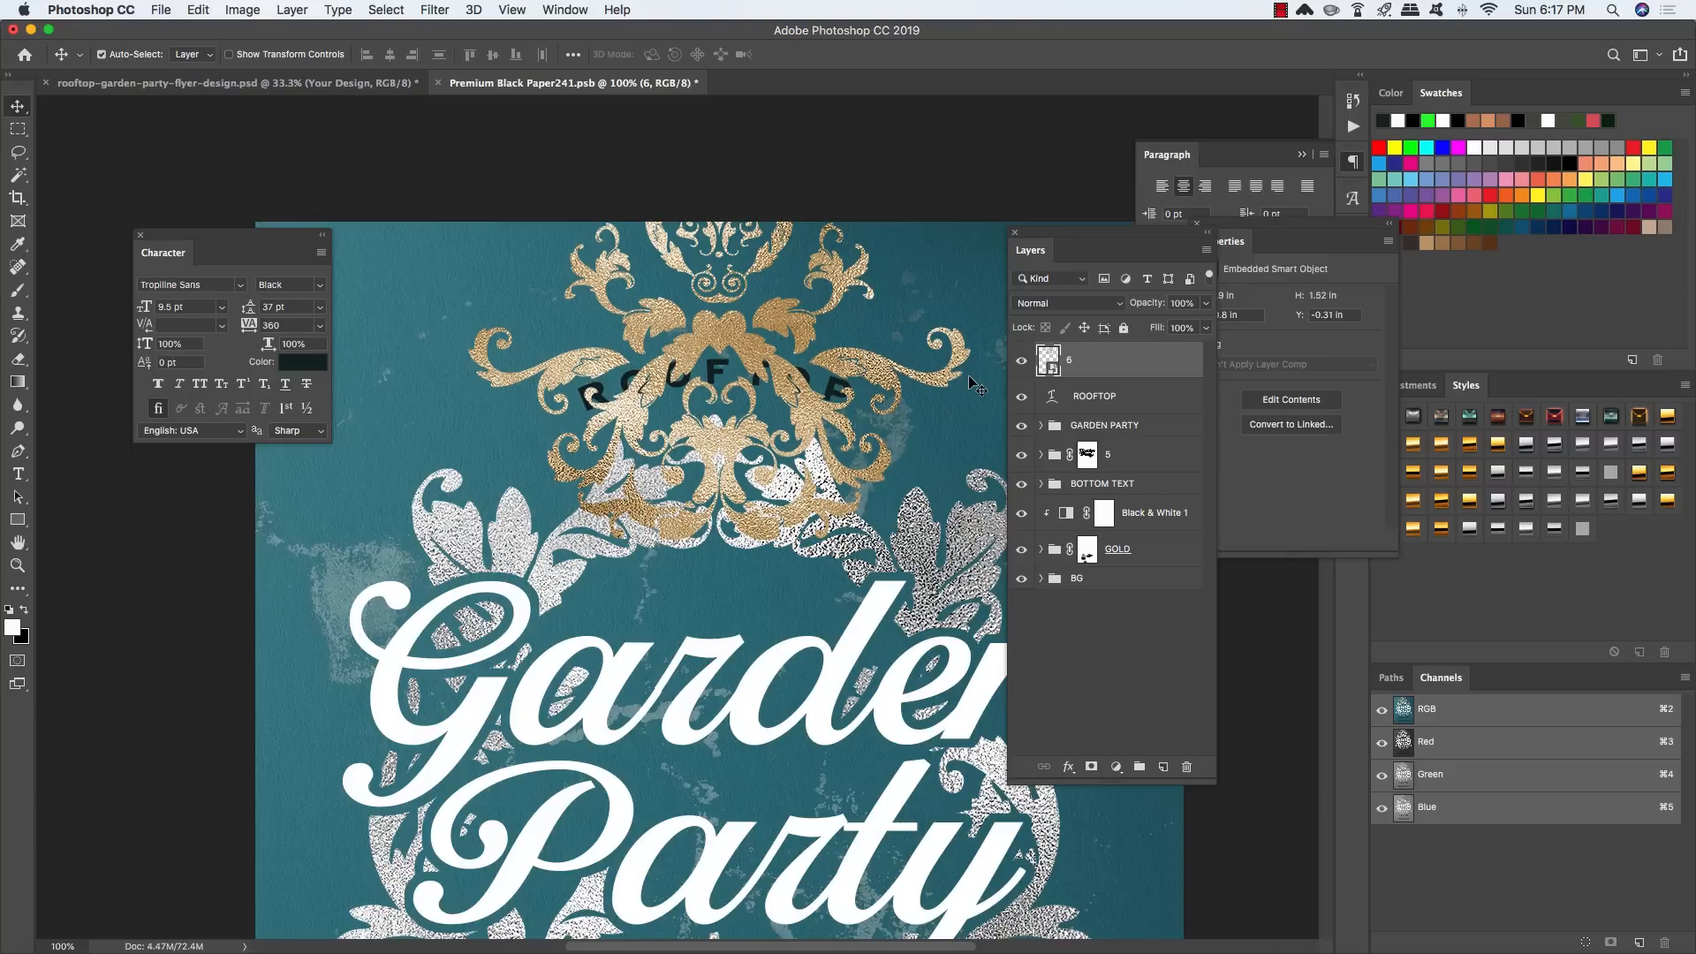
key(super+t)
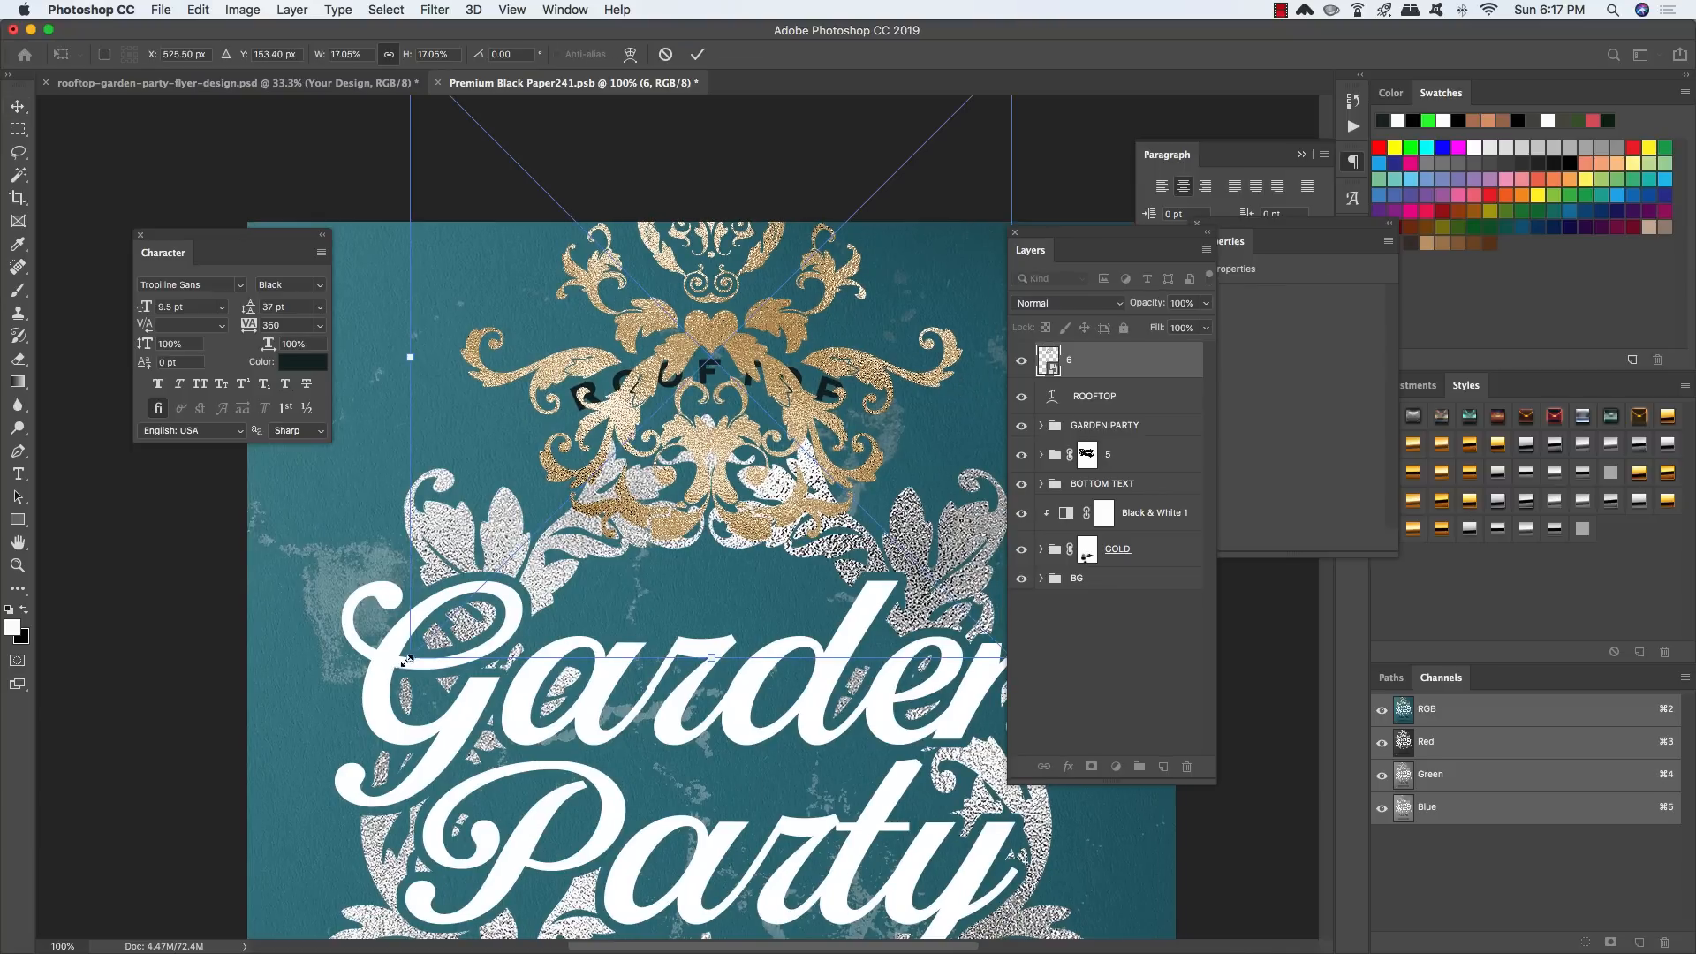
drag(406, 658, 365, 685)
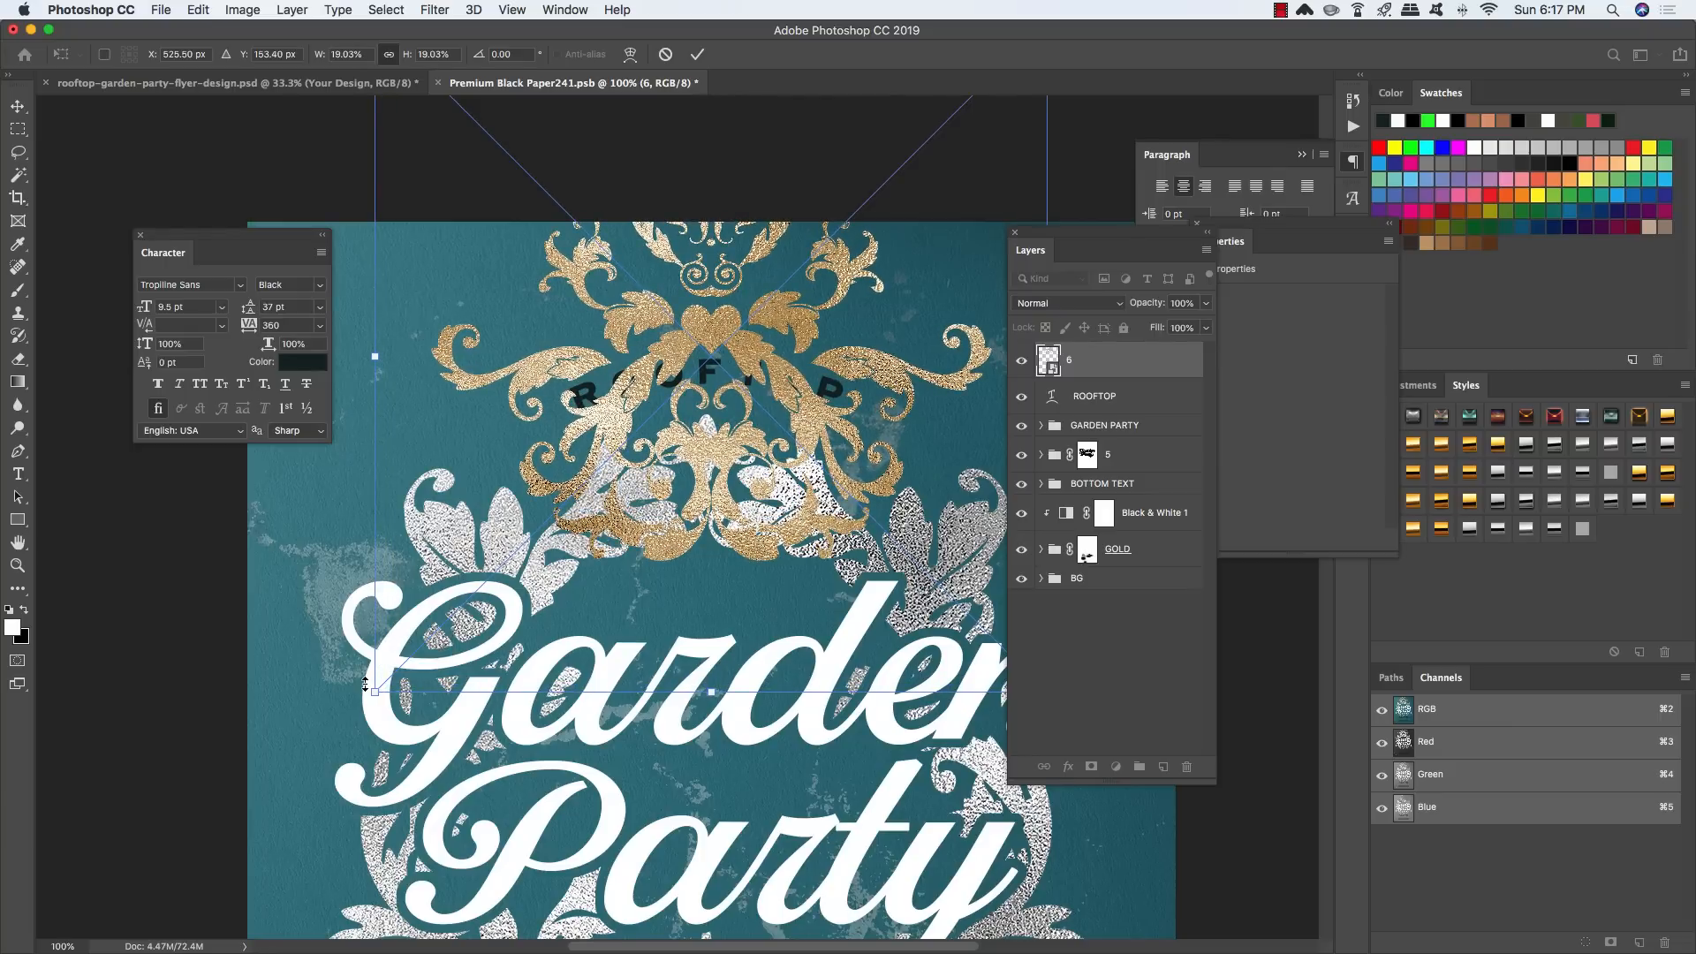
key(Return)
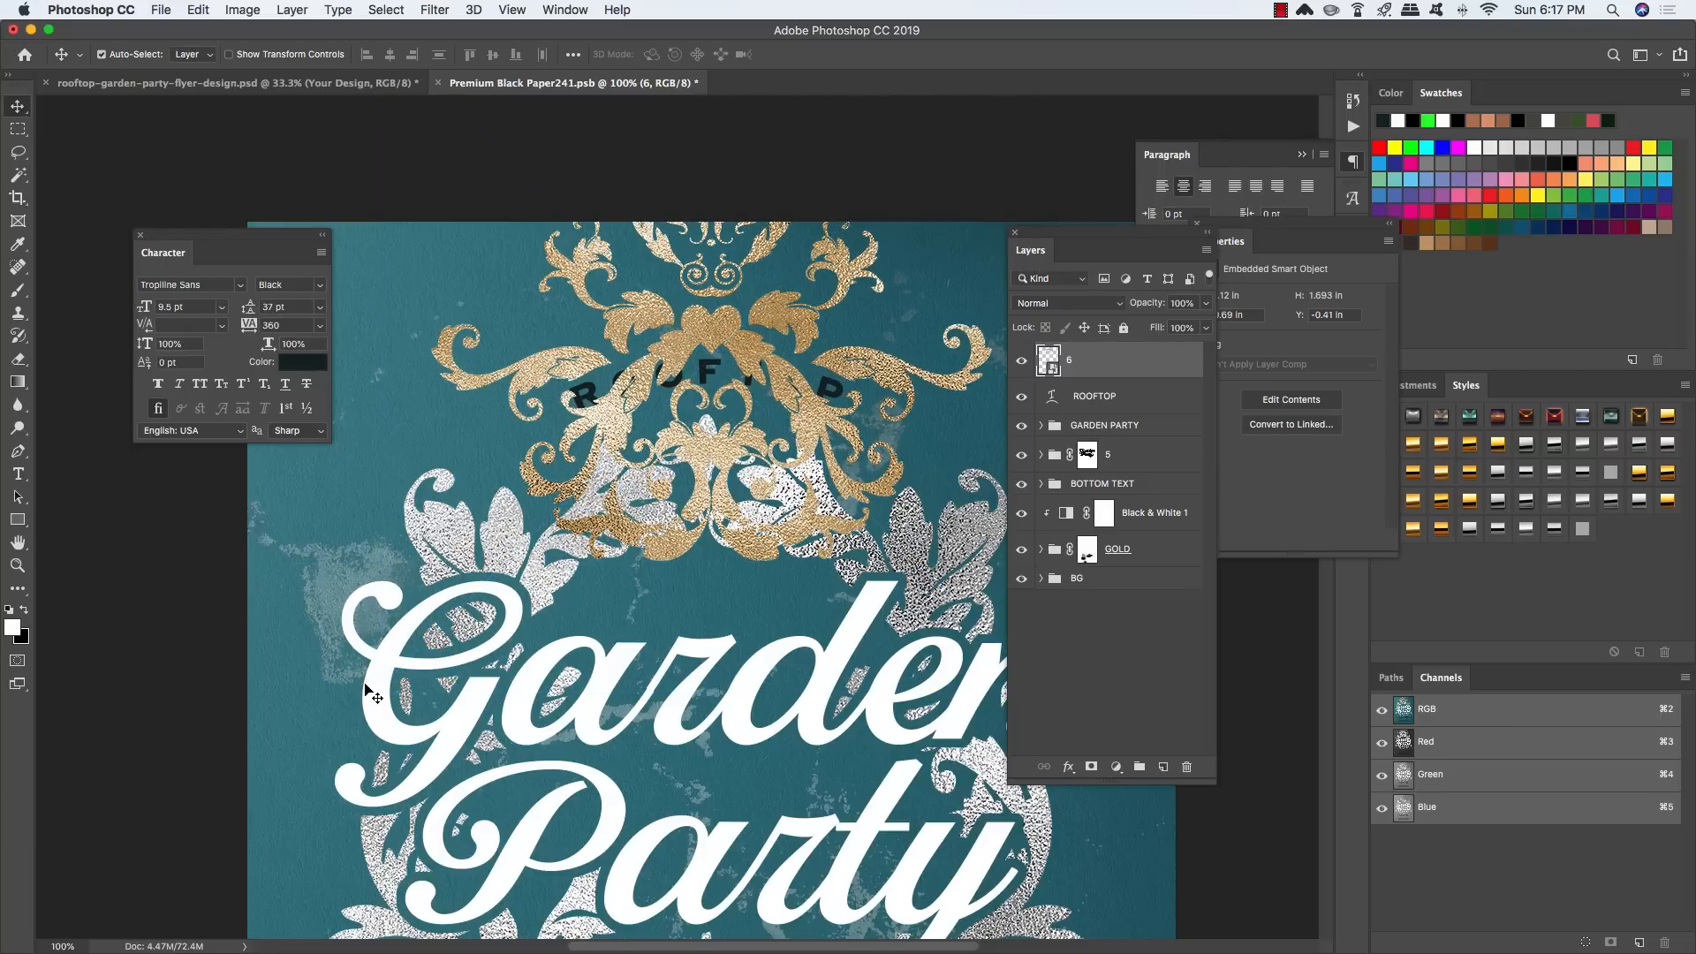
Step: Lasso the two side scrolls of ornament 6 and mask the layer so only those scrolls flank the ROOFTOP text
key(l)
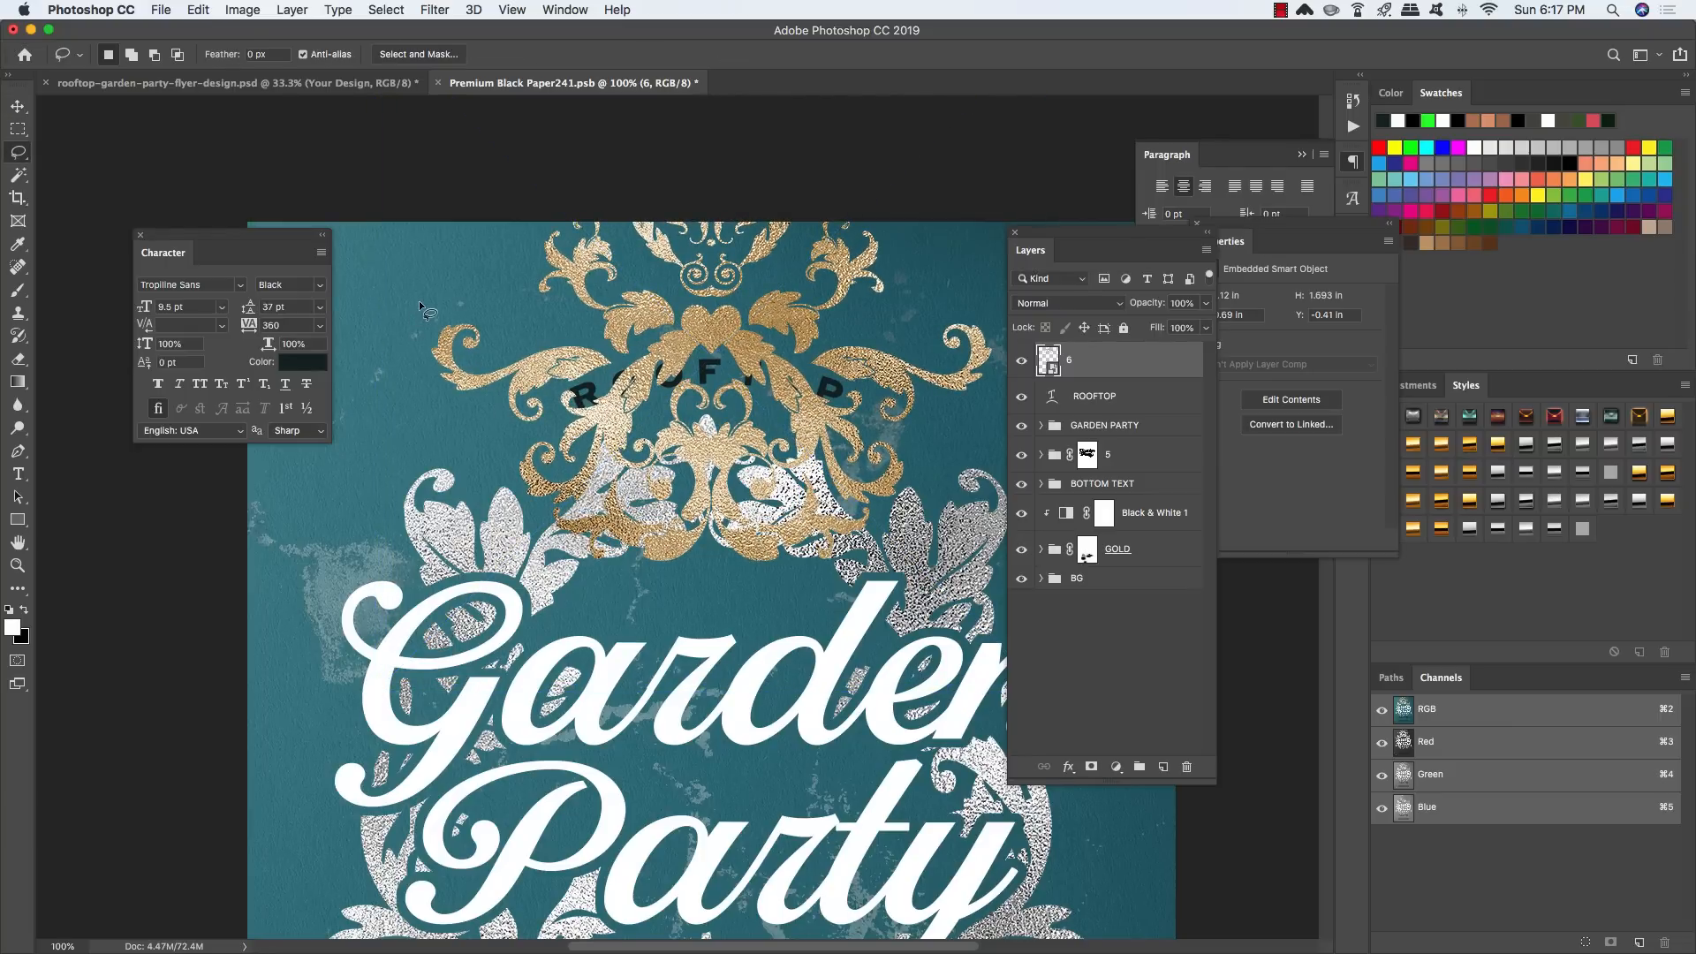
mouse_move(420, 300)
mouse_down()
mouse_move(579, 336)
mouse_move(615, 370)
mouse_move(557, 394)
mouse_move(528, 435)
mouse_move(480, 436)
mouse_move(420, 409)
mouse_move(386, 326)
mouse_move(435, 300)
mouse_up()
mouse_move(873, 320)
mouse_down()
mouse_move(808, 366)
mouse_move(861, 387)
mouse_move(890, 431)
mouse_move(998, 404)
mouse_move(1014, 331)
mouse_move(981, 303)
mouse_move(872, 321)
mouse_up()
click(1092, 766)
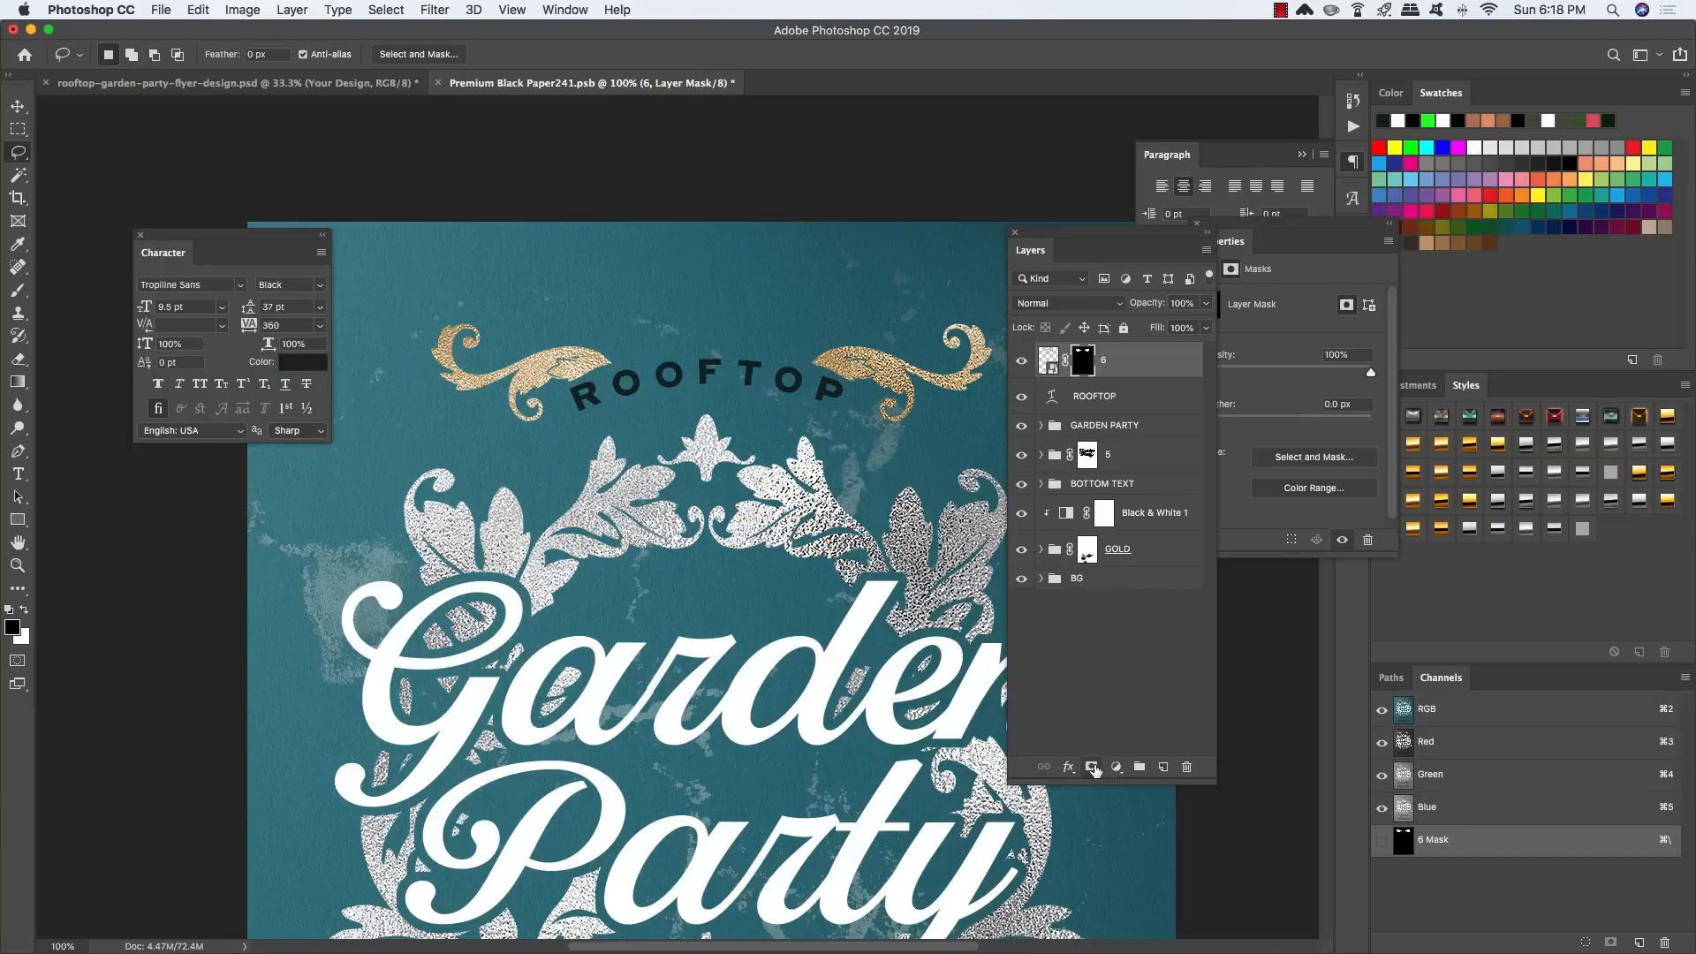
key(v)
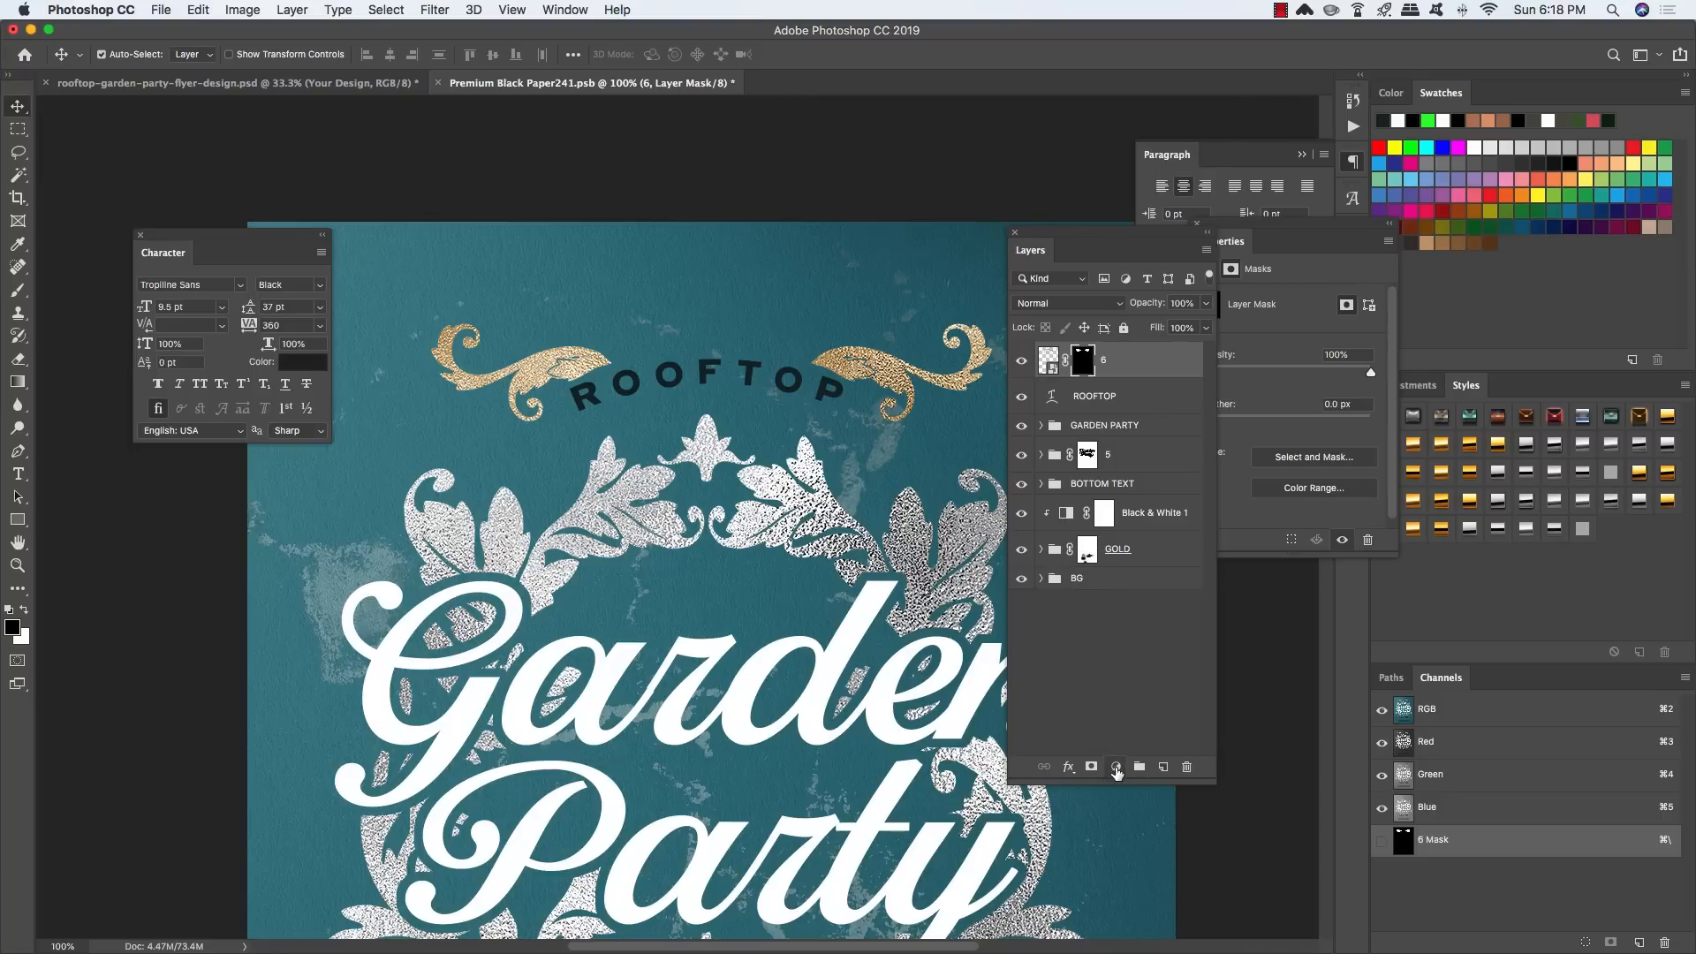
Step: Add a Black & White adjustment layer clipped to ornament 6 to turn the gold scrolls silver
click(1116, 769)
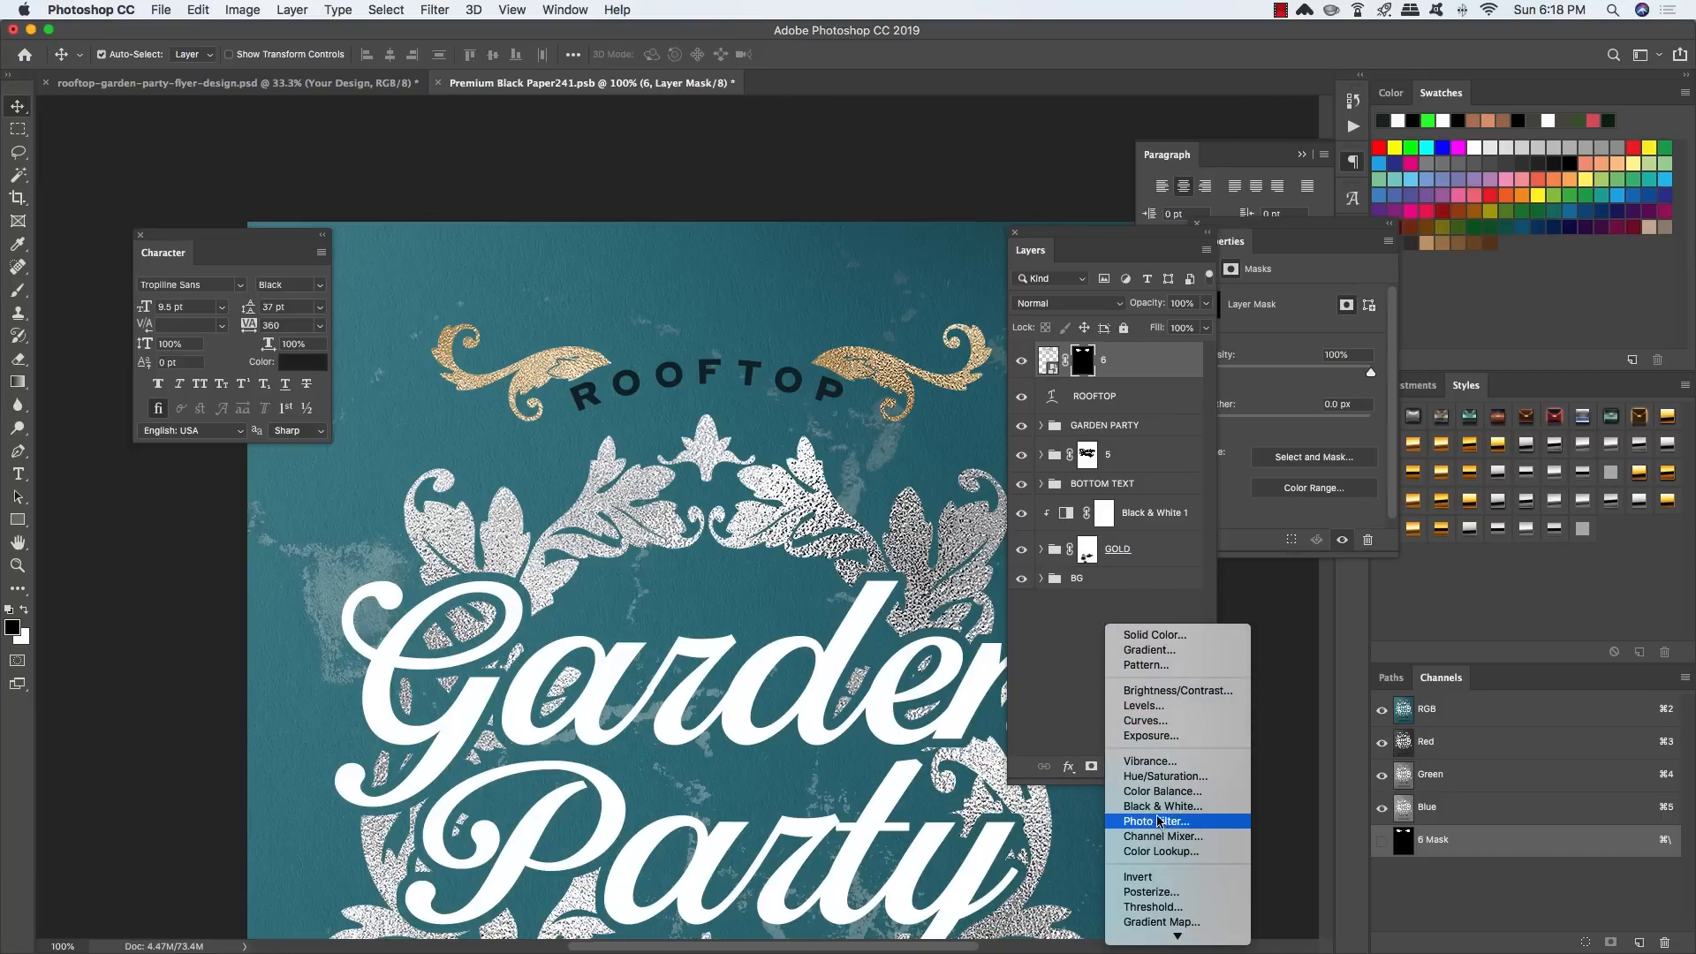
alt+click(1160, 806)
click(609, 454)
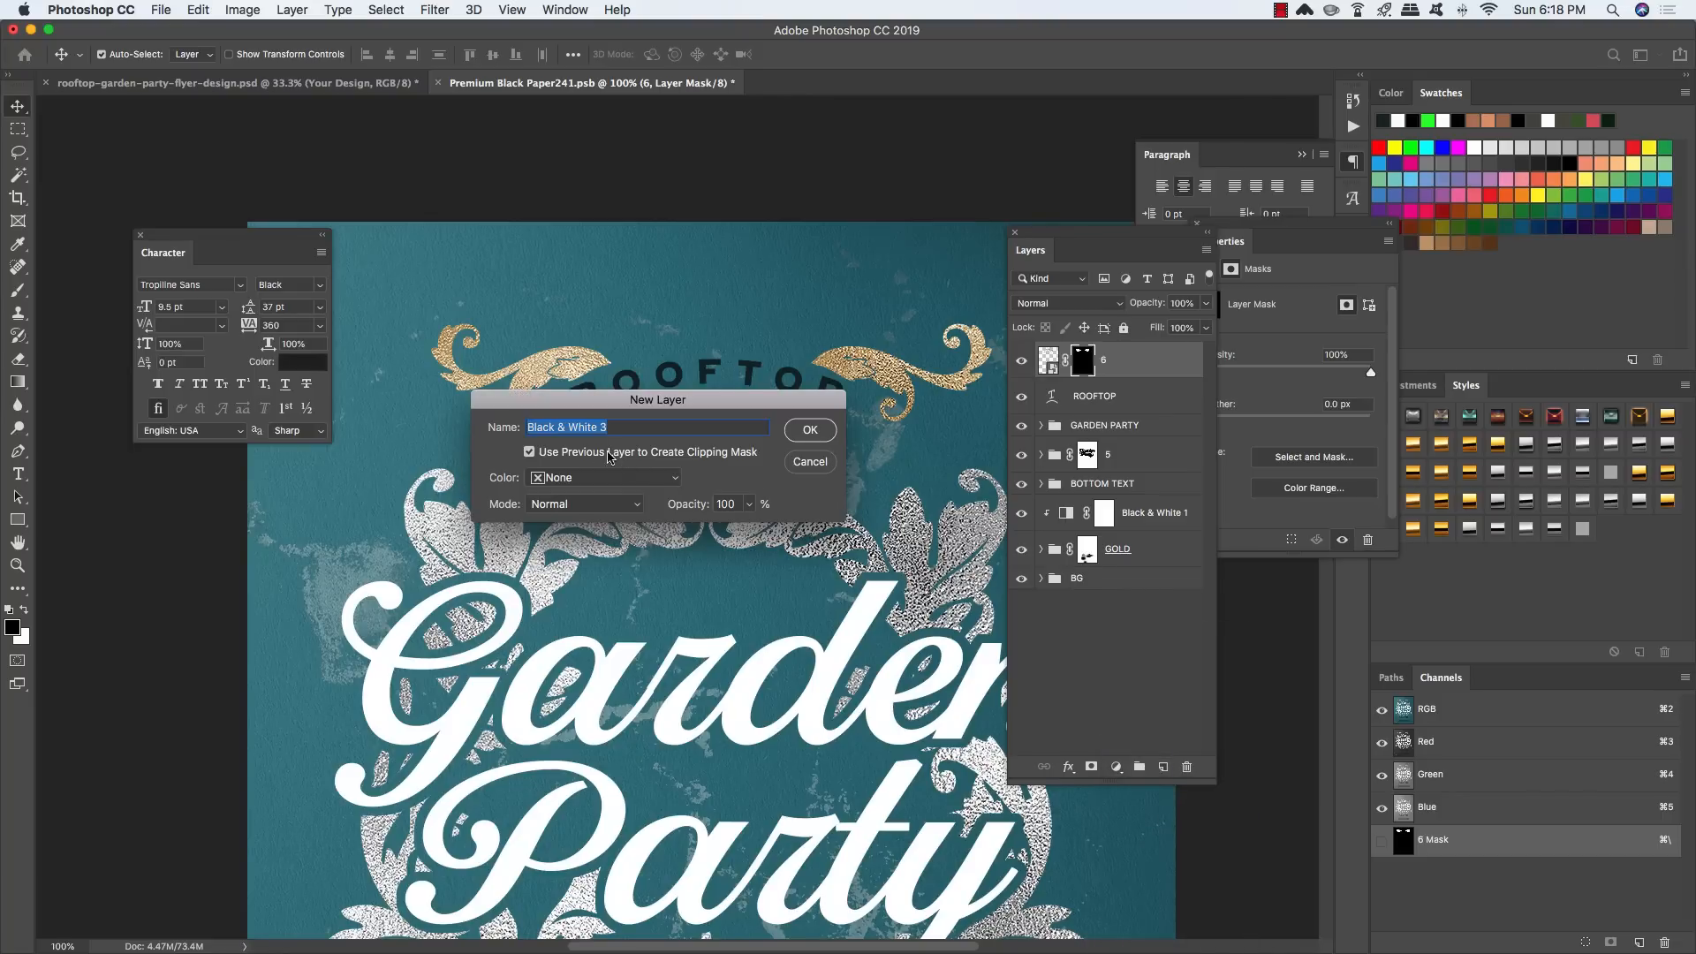
click(811, 430)
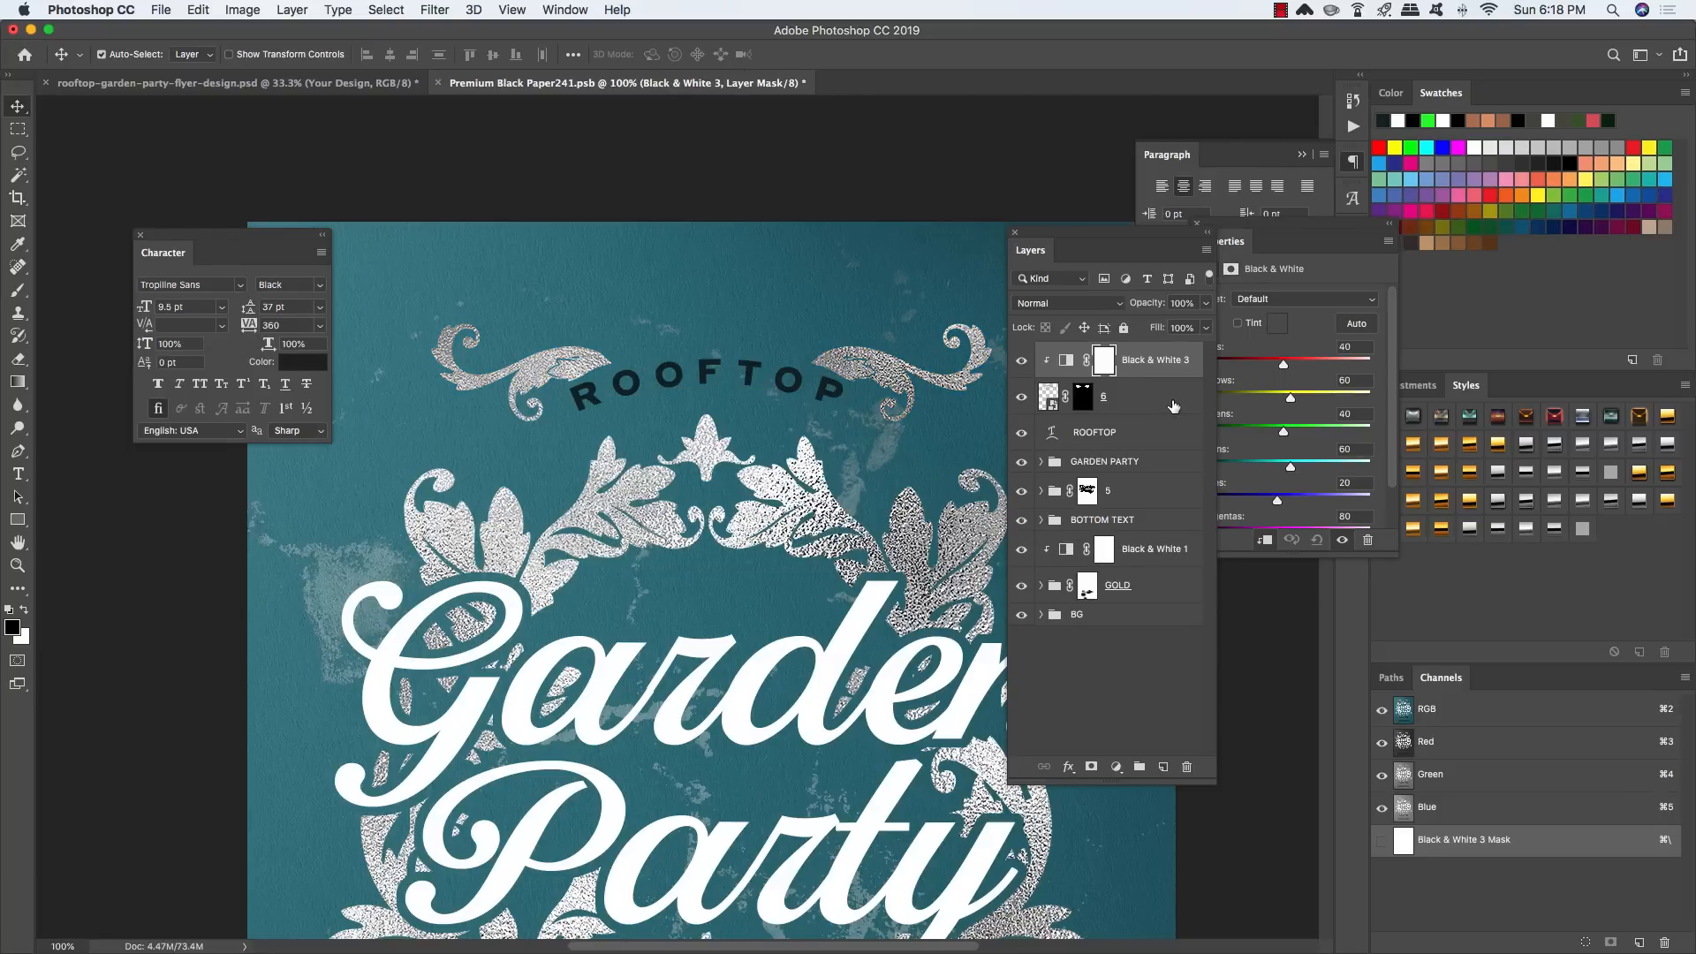
Step: Add a clipped Levels adjustment directly above ornament 6 with the white input at 220, and compare the scrolls with and without it
click(1173, 405)
click(1115, 767)
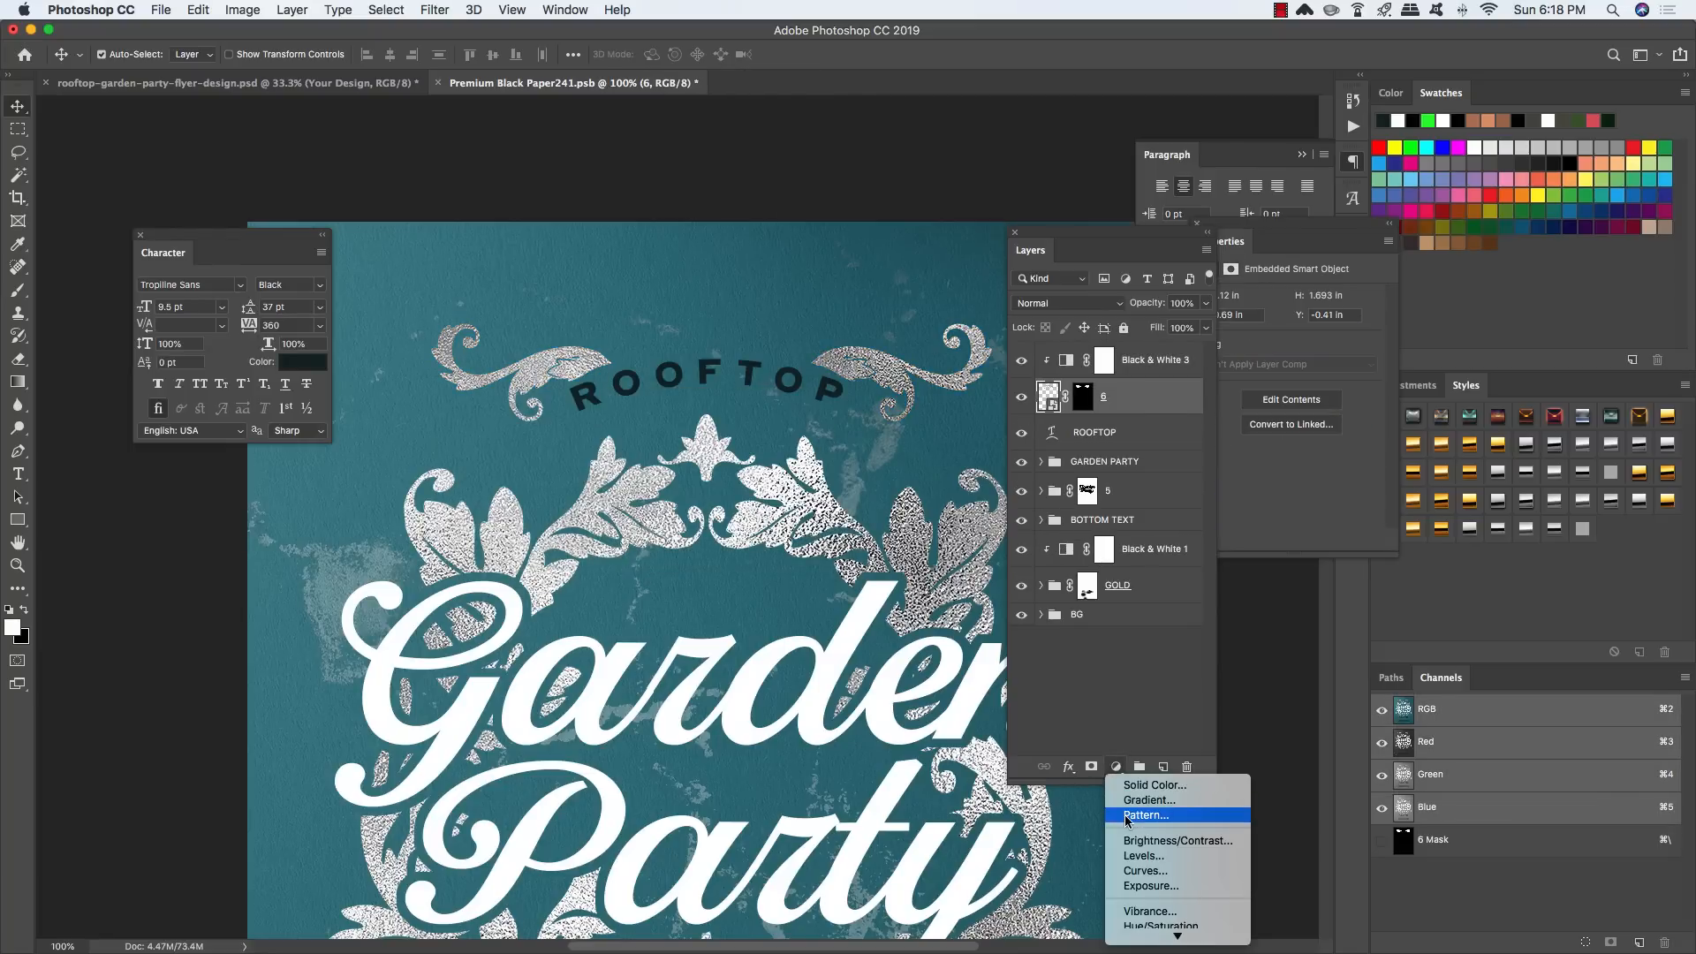
click(1134, 856)
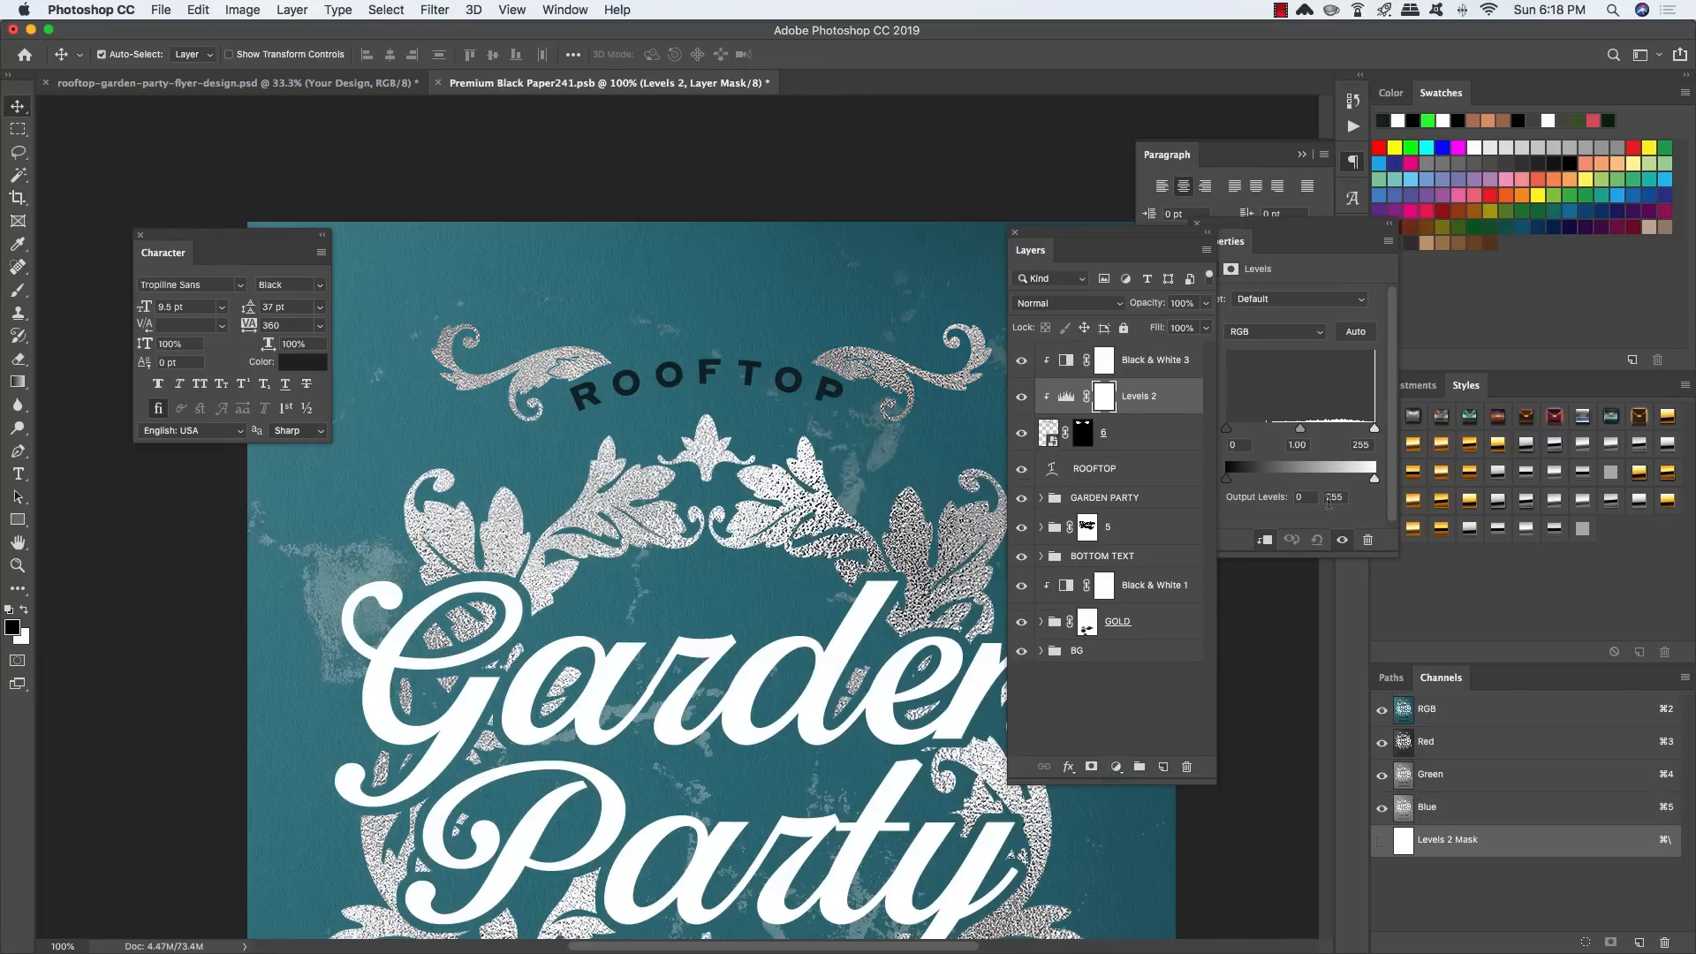
drag(1374, 432, 1366, 432)
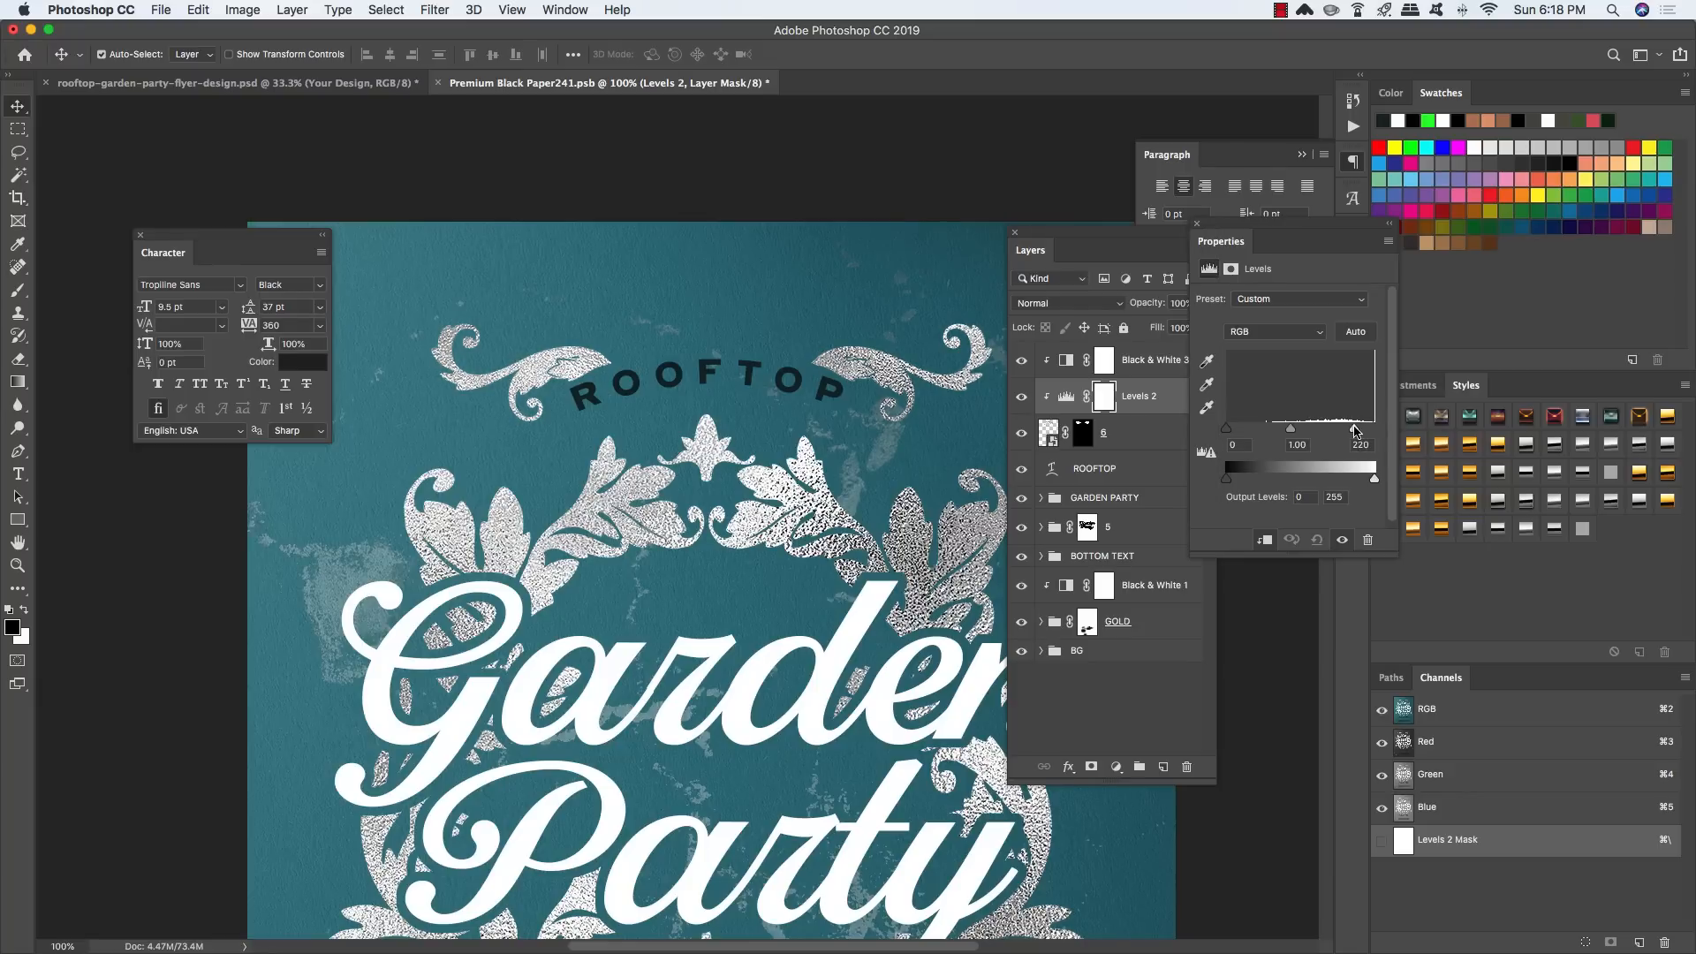
click(1022, 398)
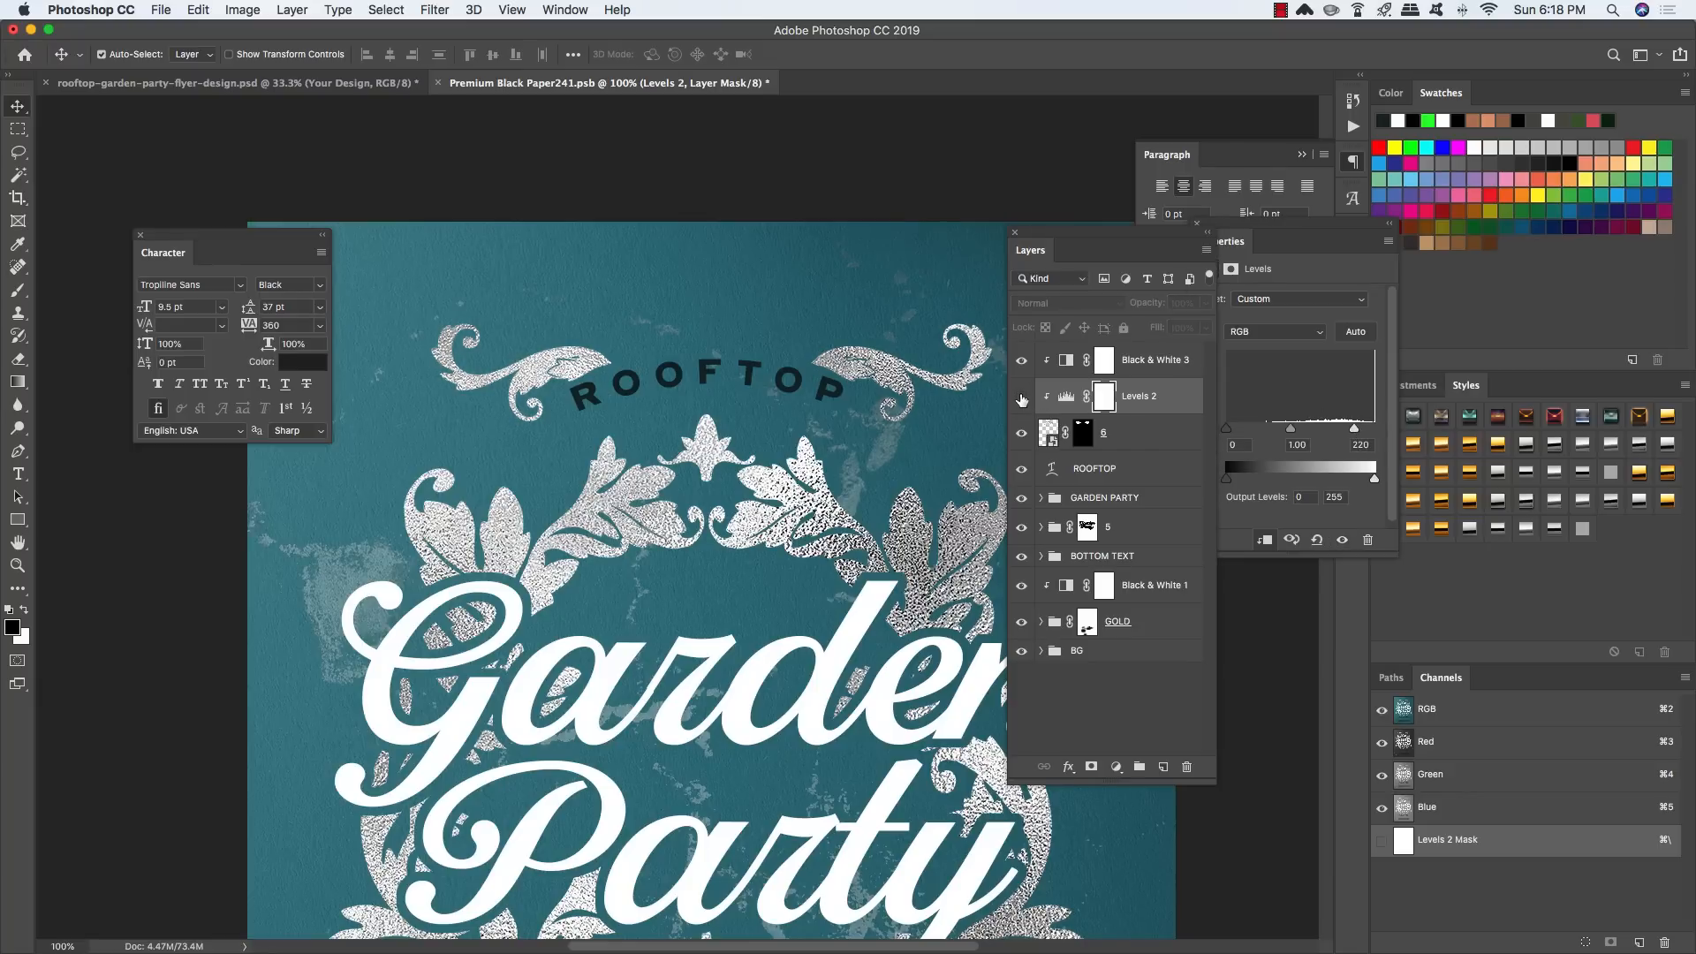
click(1022, 397)
drag(1225, 227, 1313, 246)
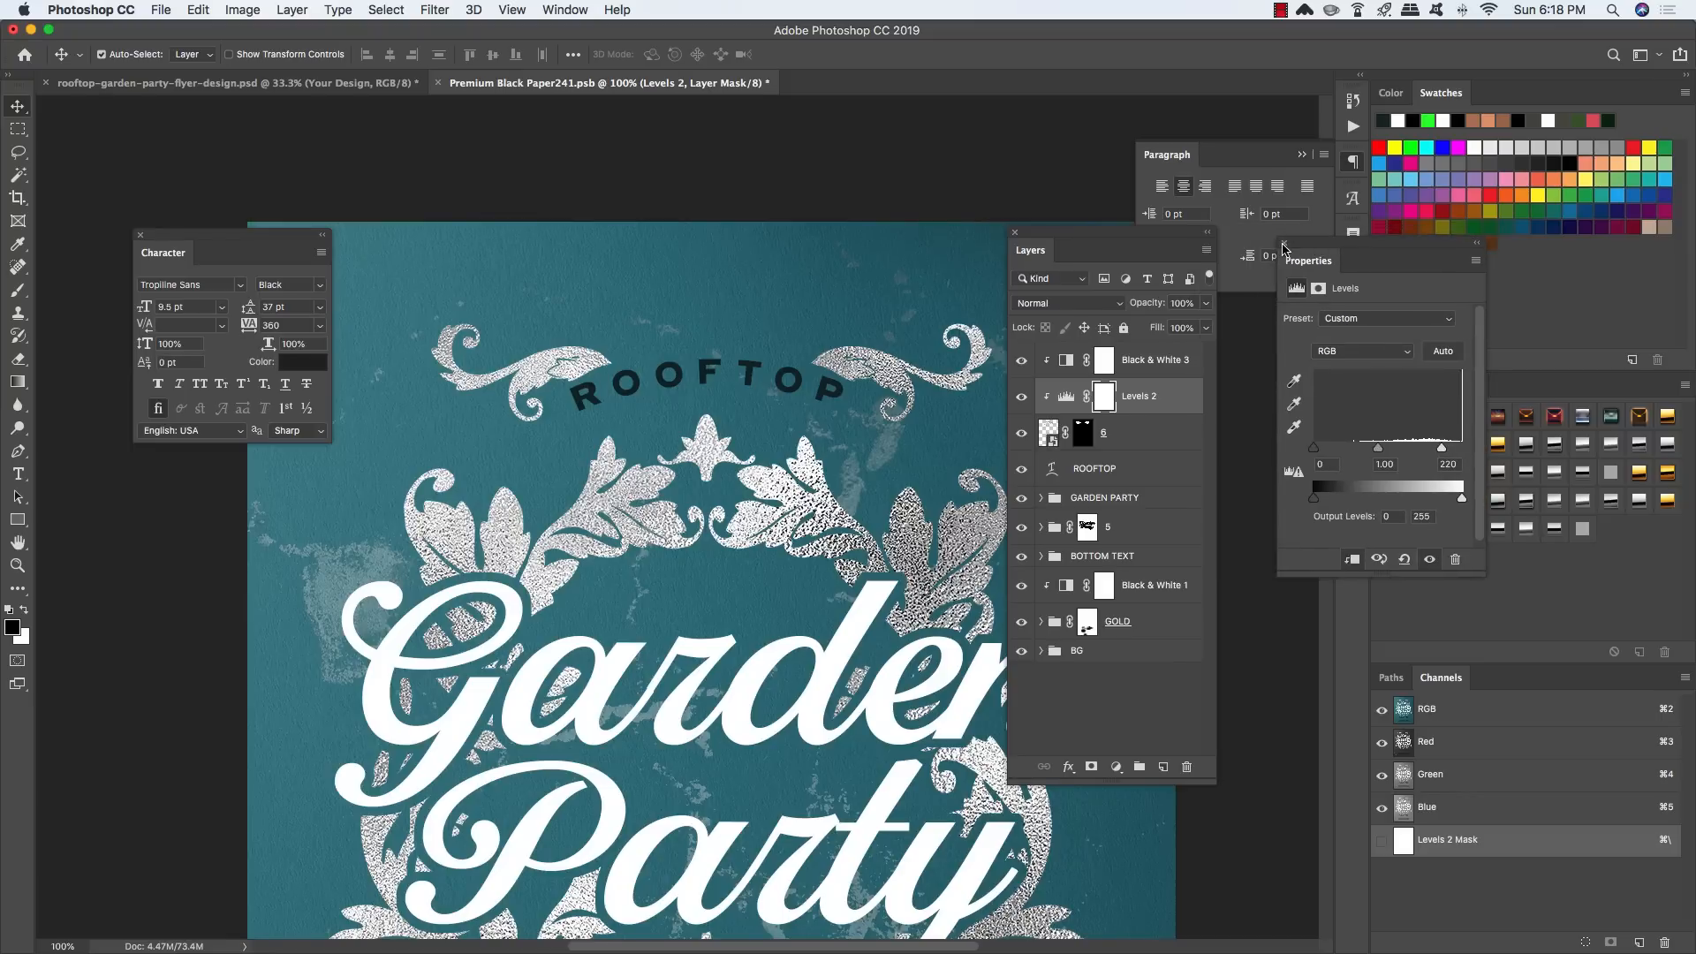
click(1283, 243)
Step: Group ornament 6 with its Levels and Black & White adjustments, name the group 6, and move it beneath the GARDEN PARTY group
click(1139, 438)
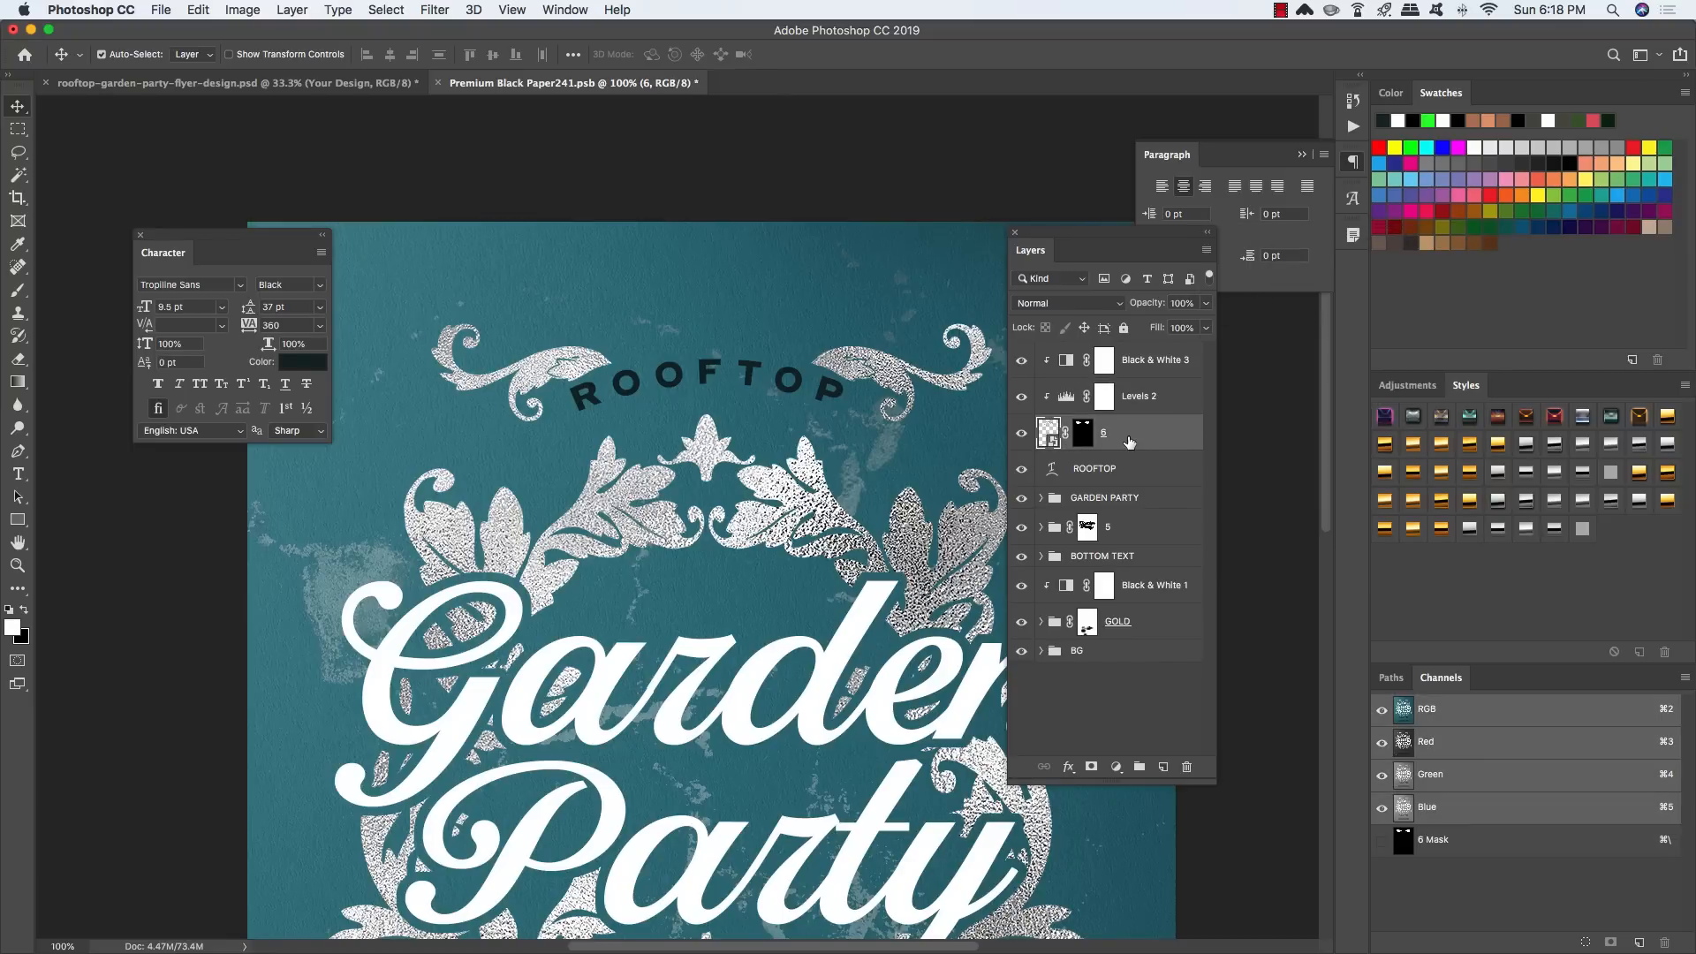
shift+click(1154, 362)
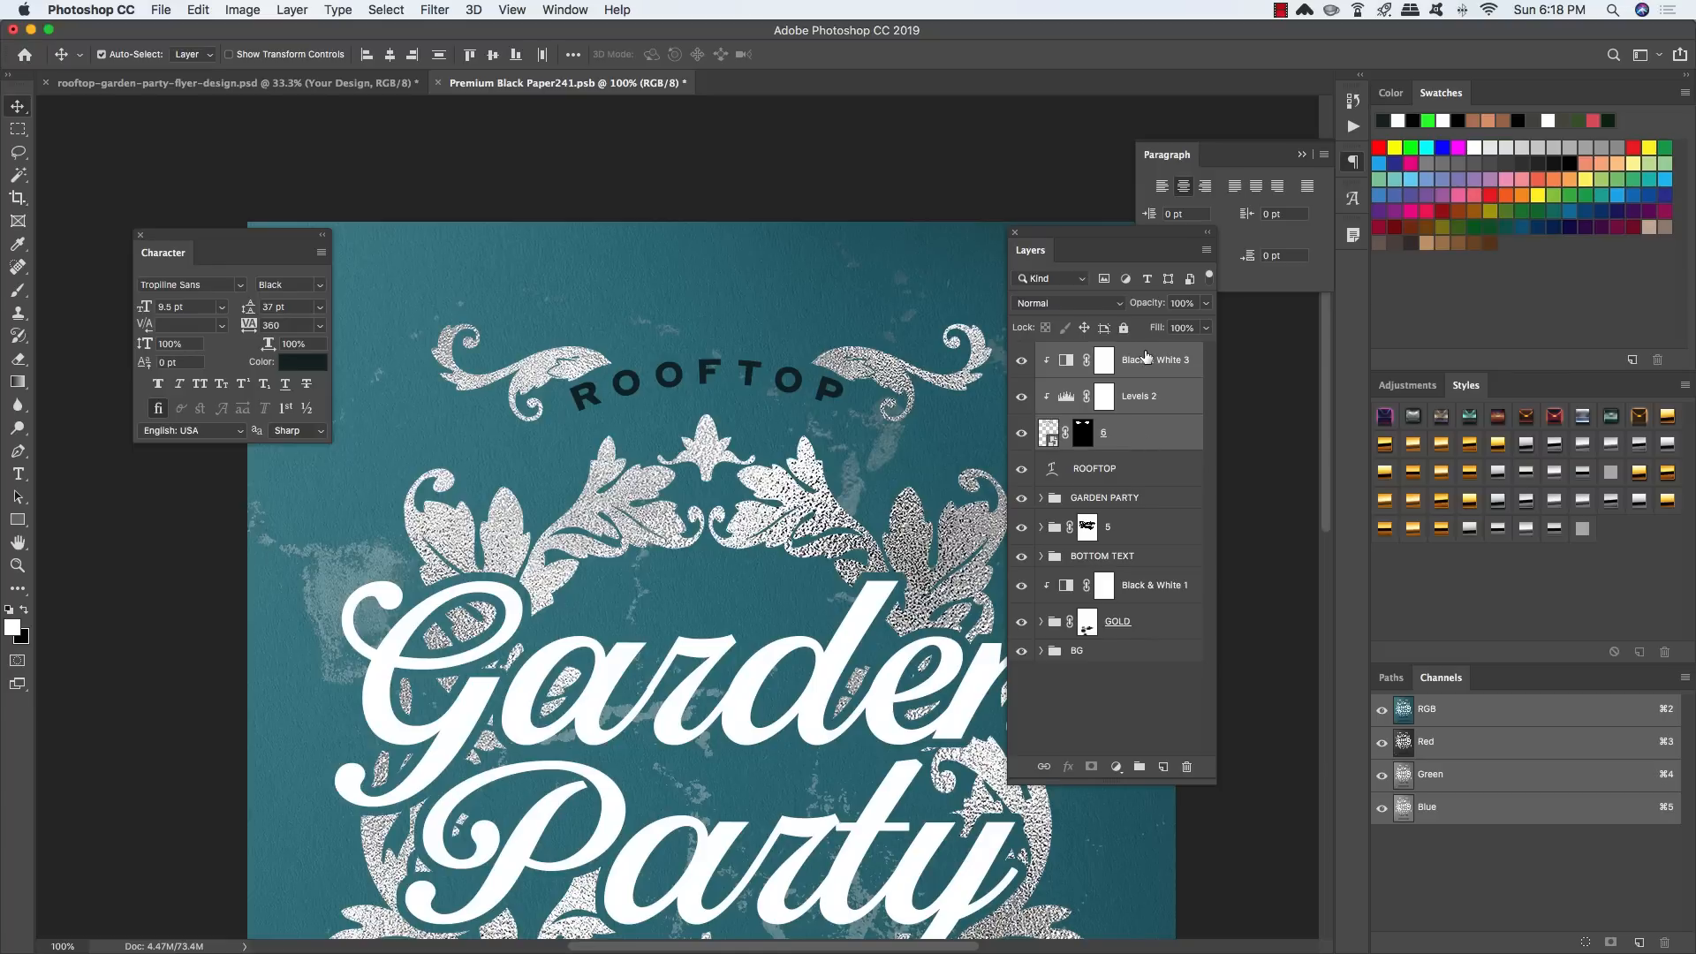
key(super+g)
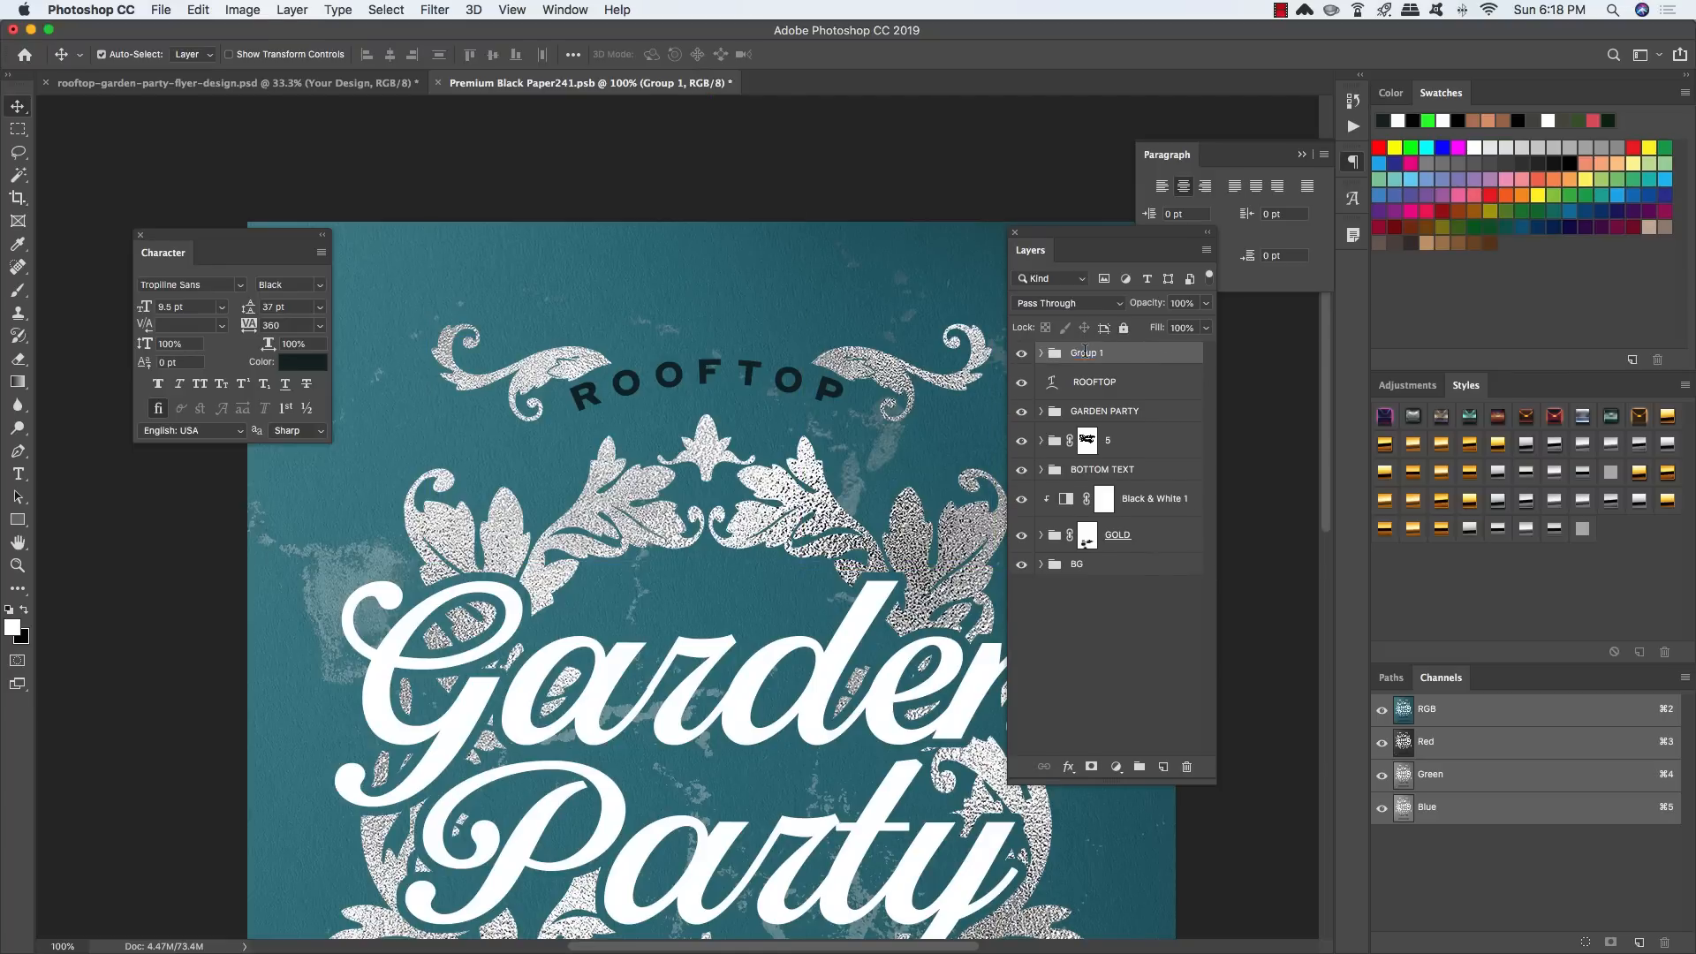
text(6)
key(Return)
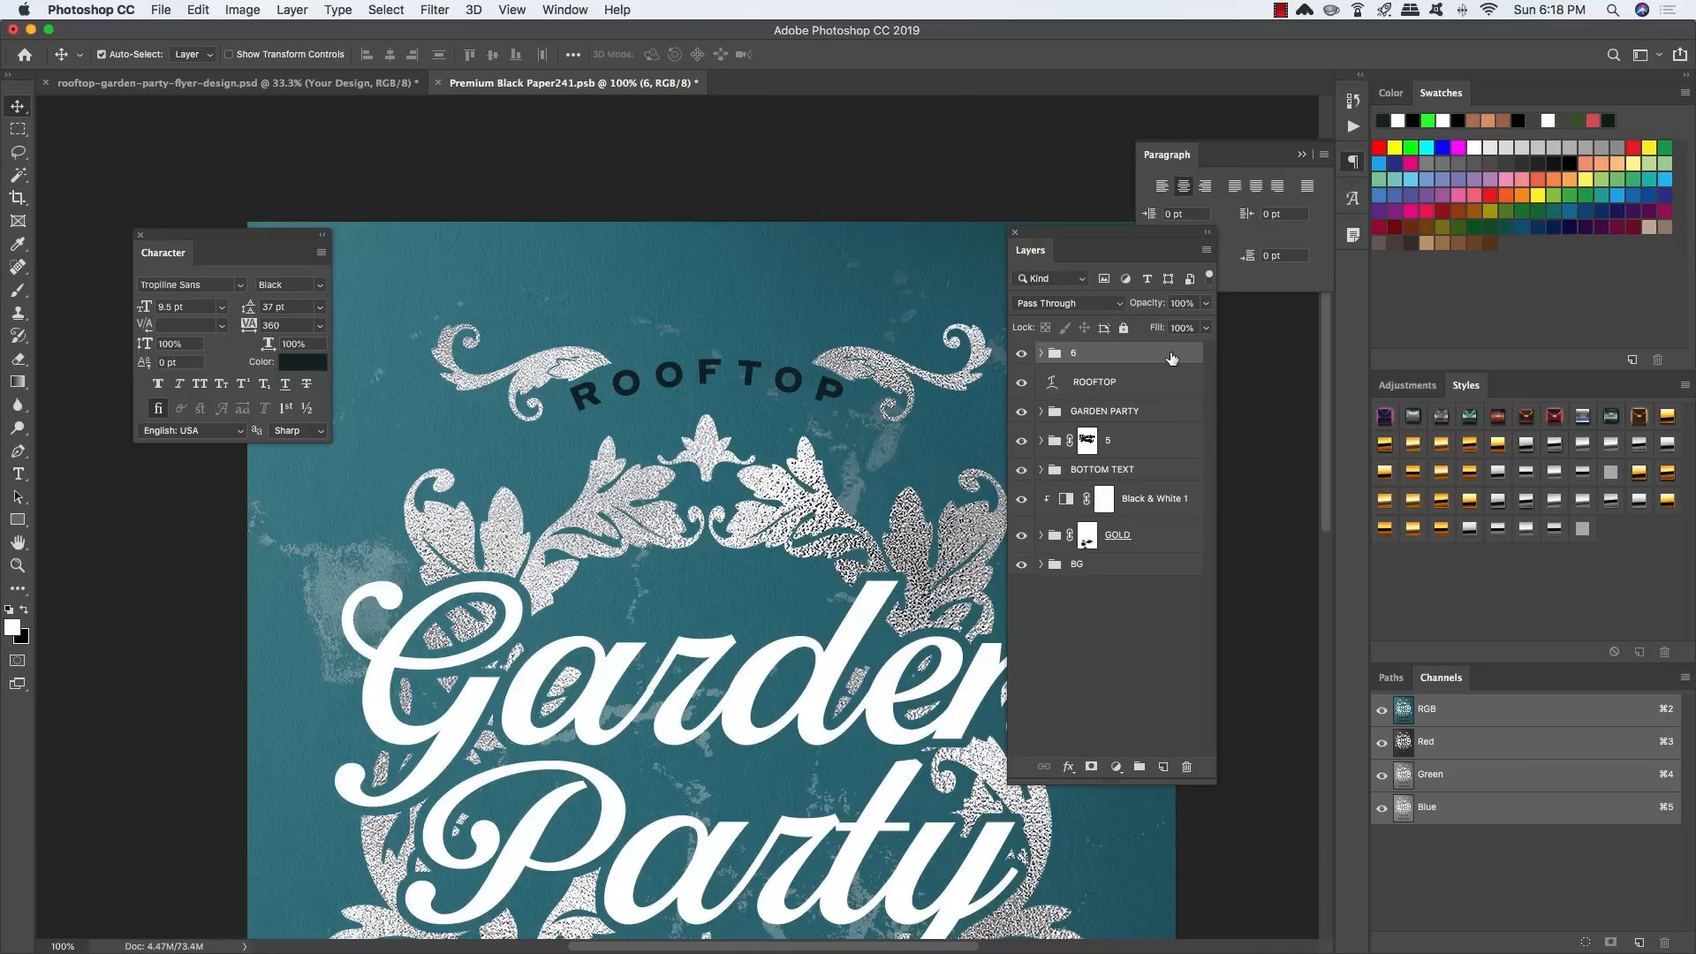
drag(1172, 358, 1162, 418)
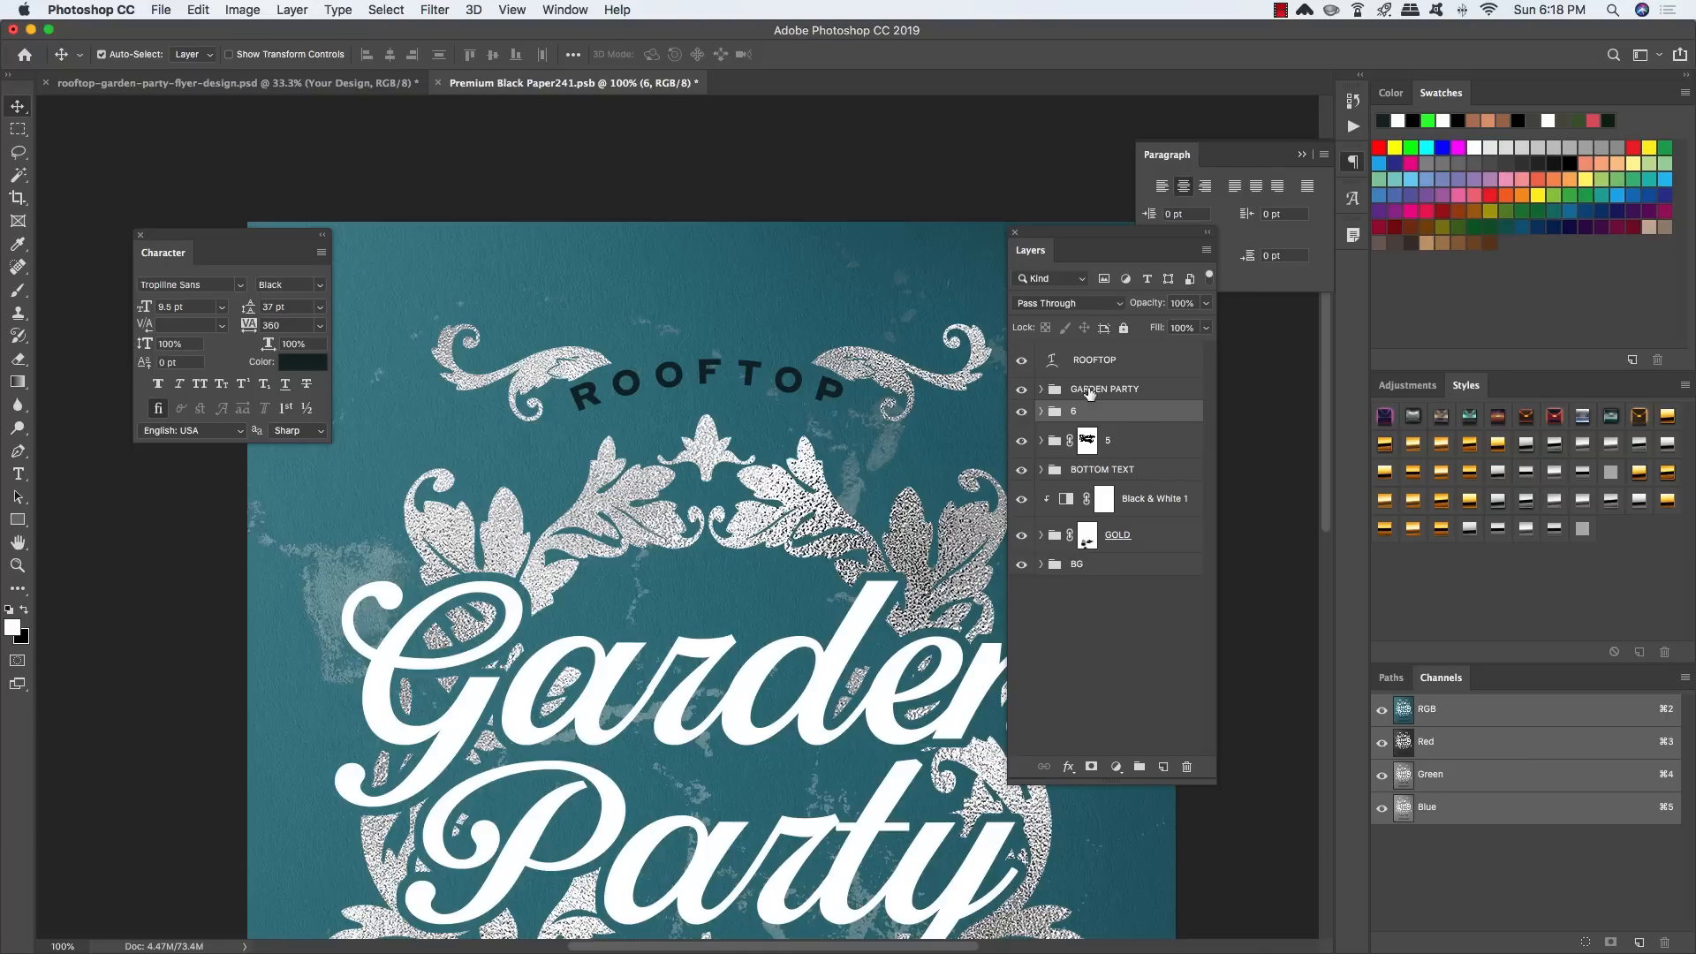
click(1137, 362)
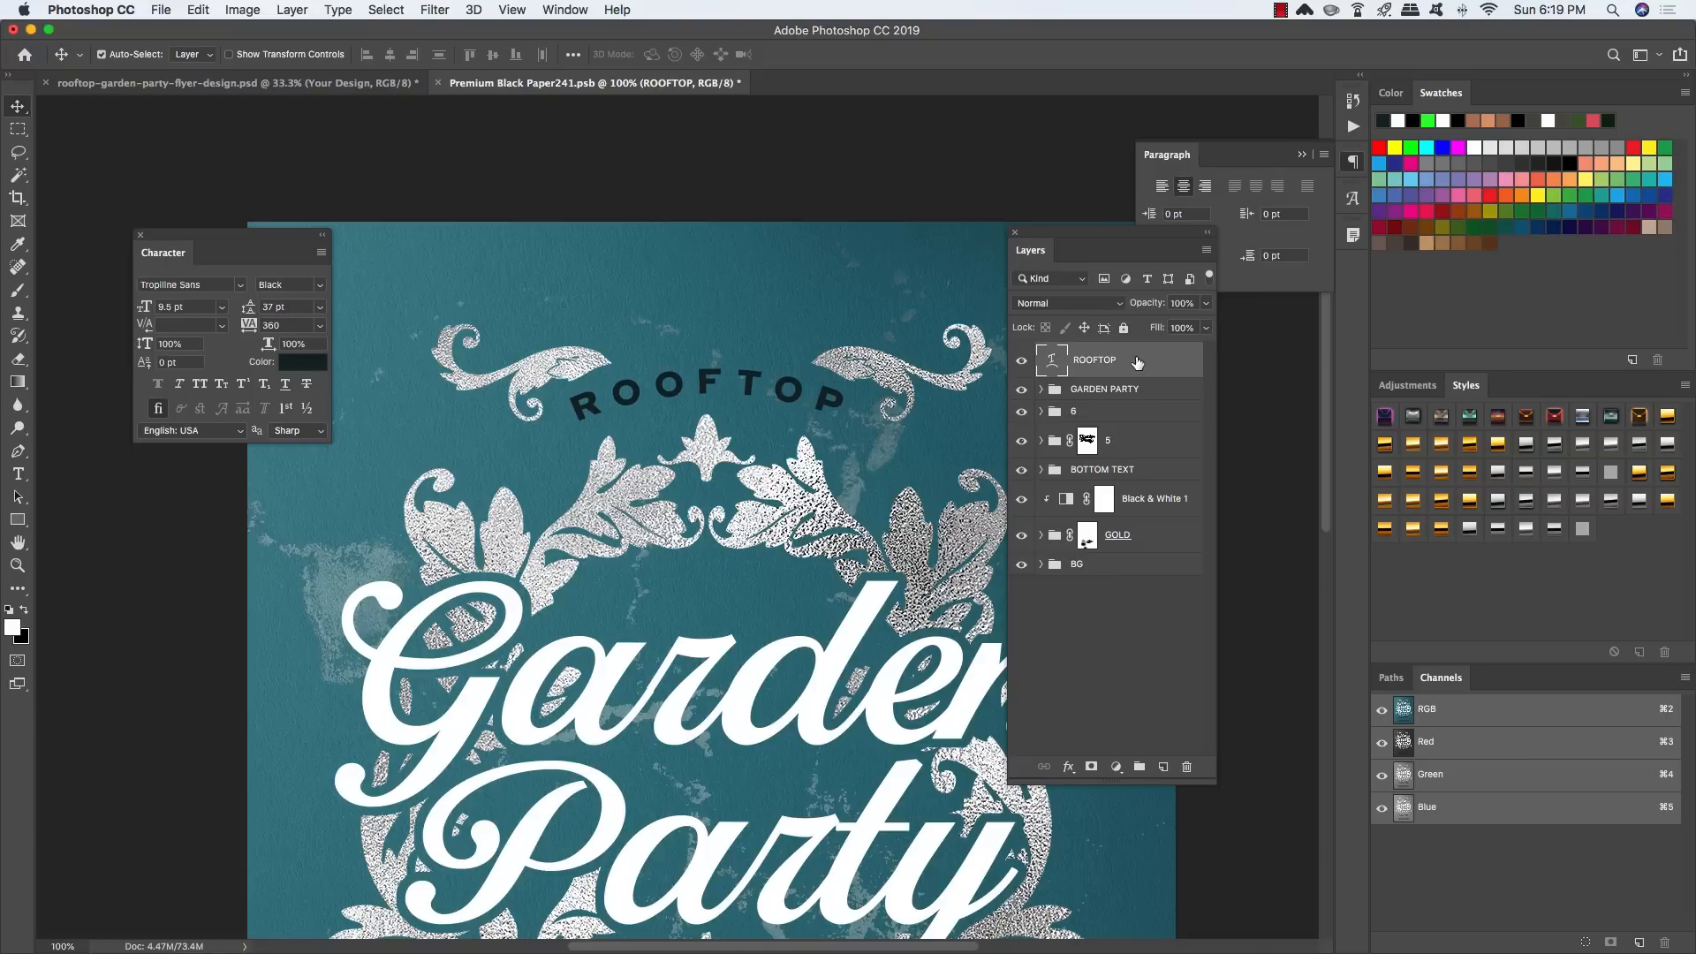
Step: Scale the 6 group up proportionally to 107.55% around its center so the scrolls sit wider around ROOFTOP
key(super+0)
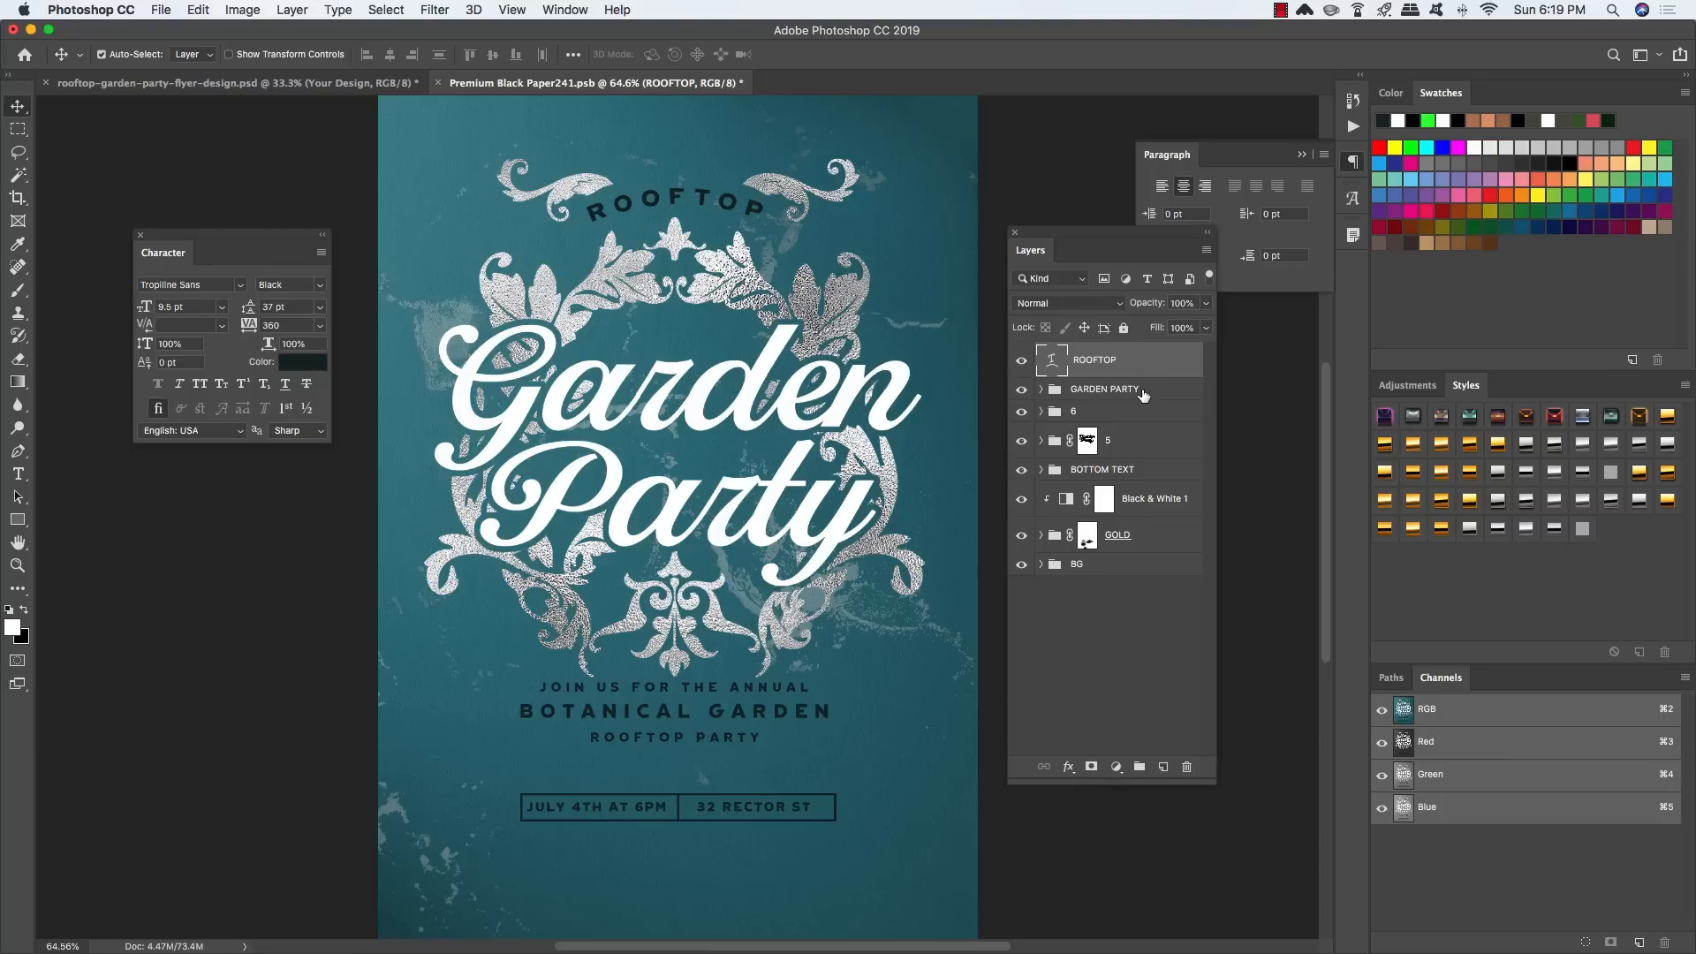
click(1140, 412)
key(super+t)
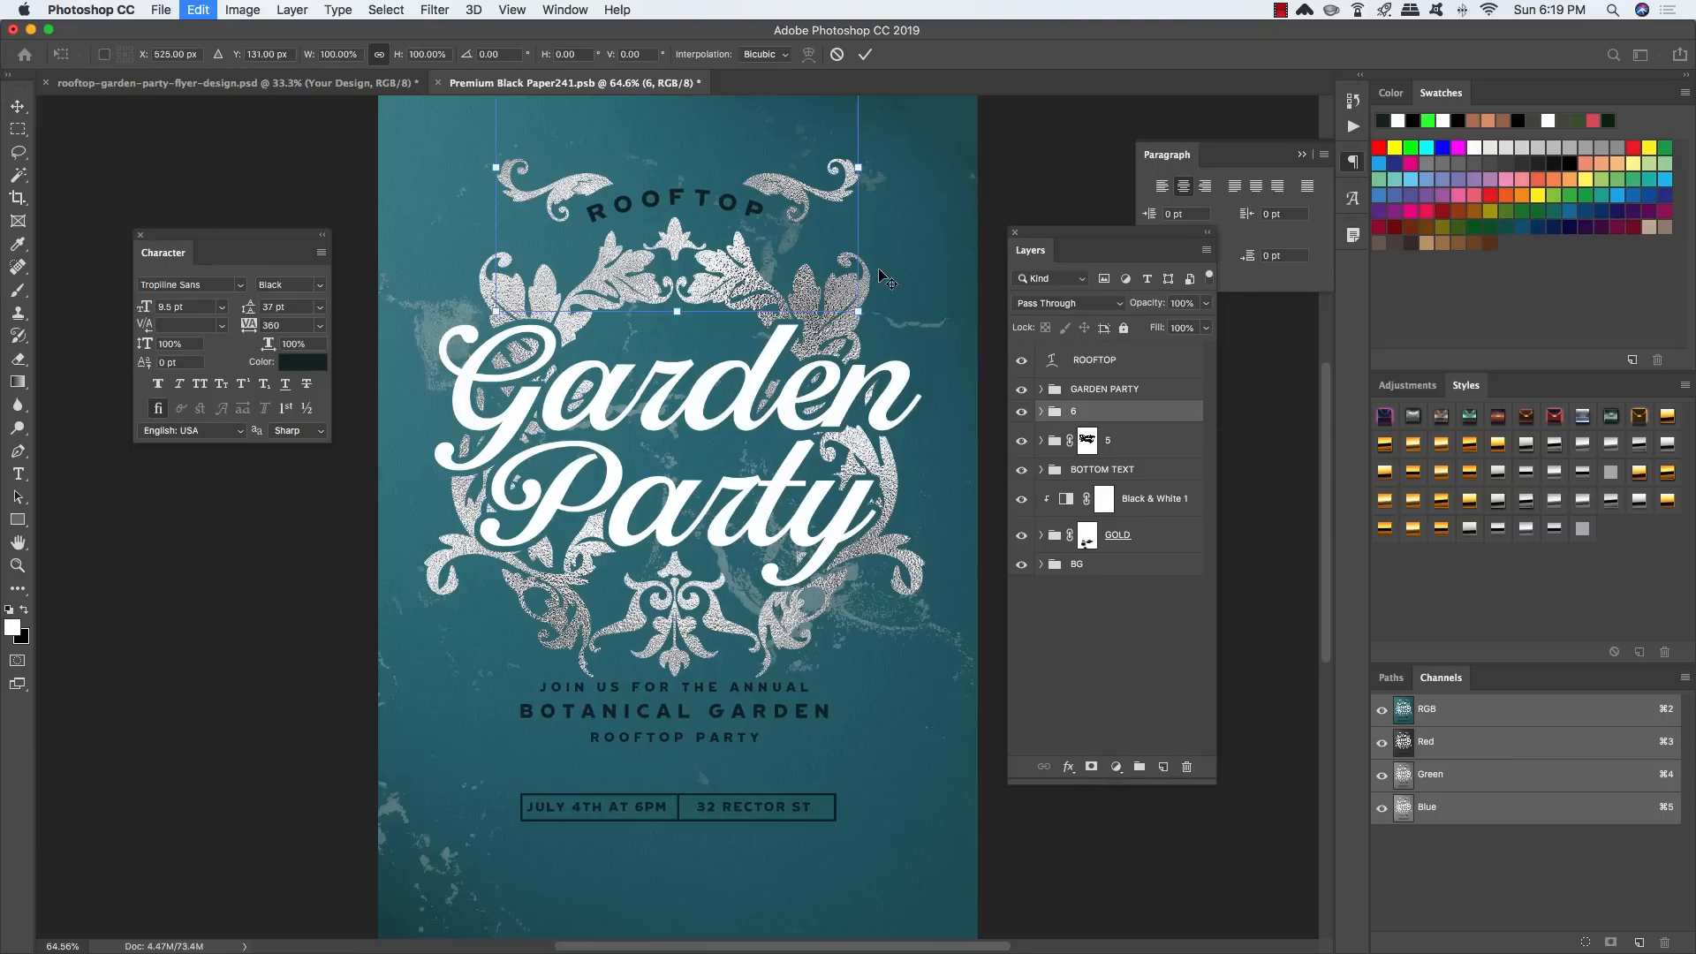
drag(832, 314, 843, 328)
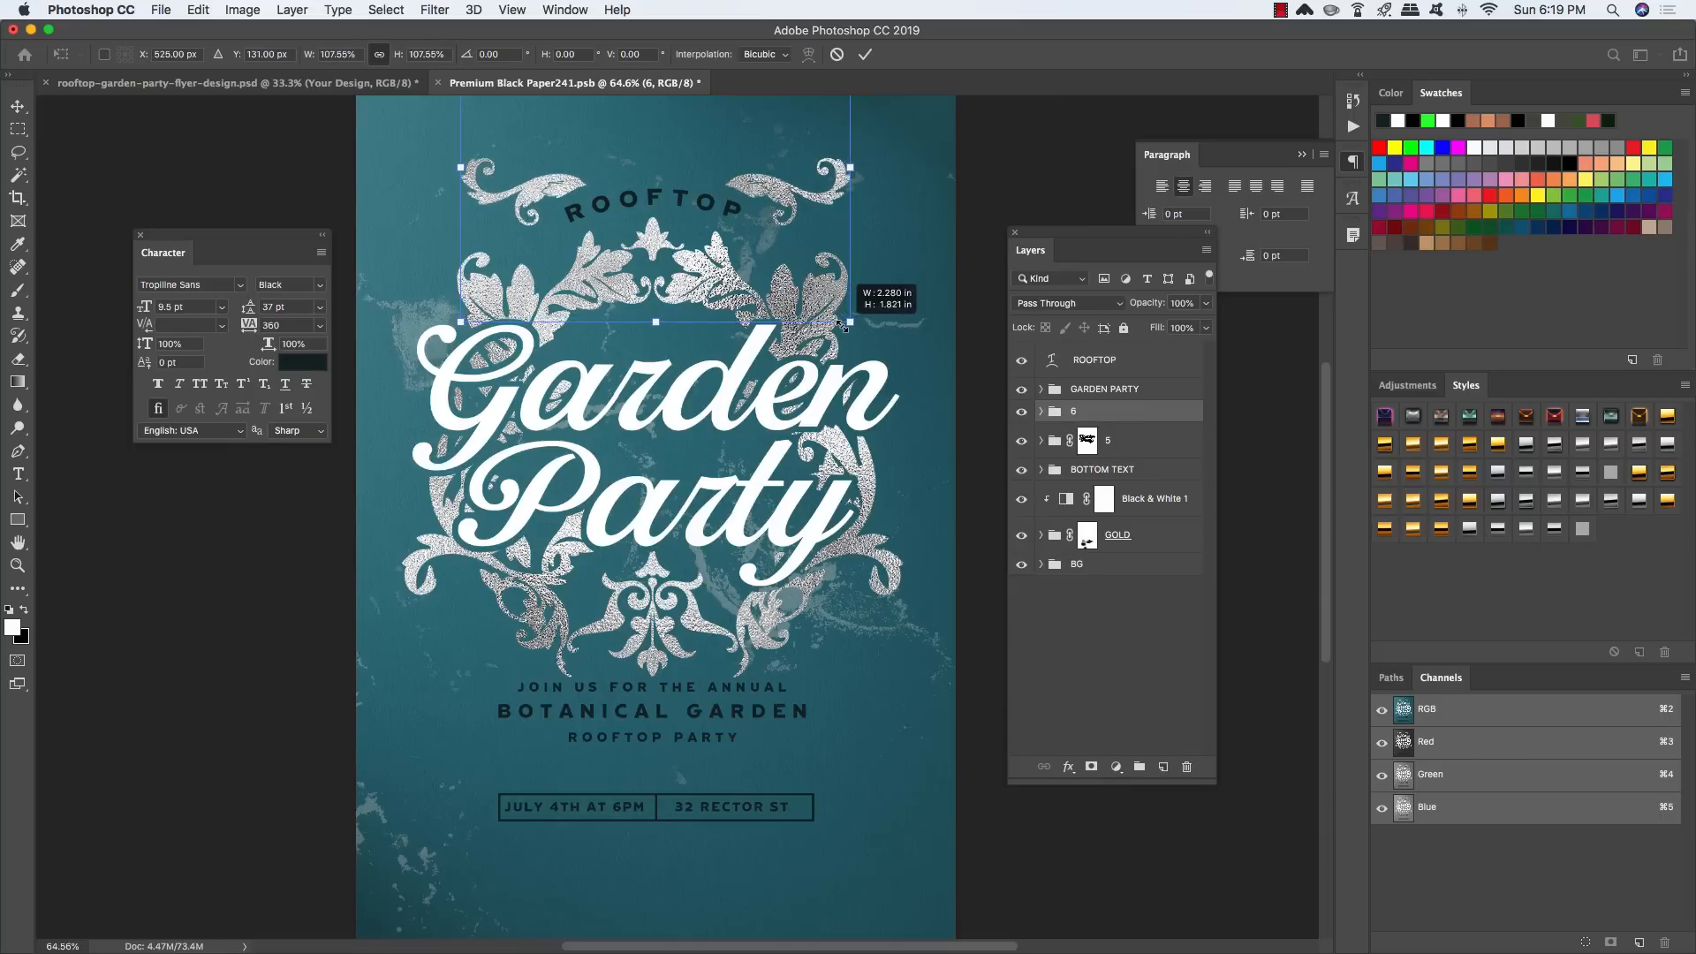
key(Return)
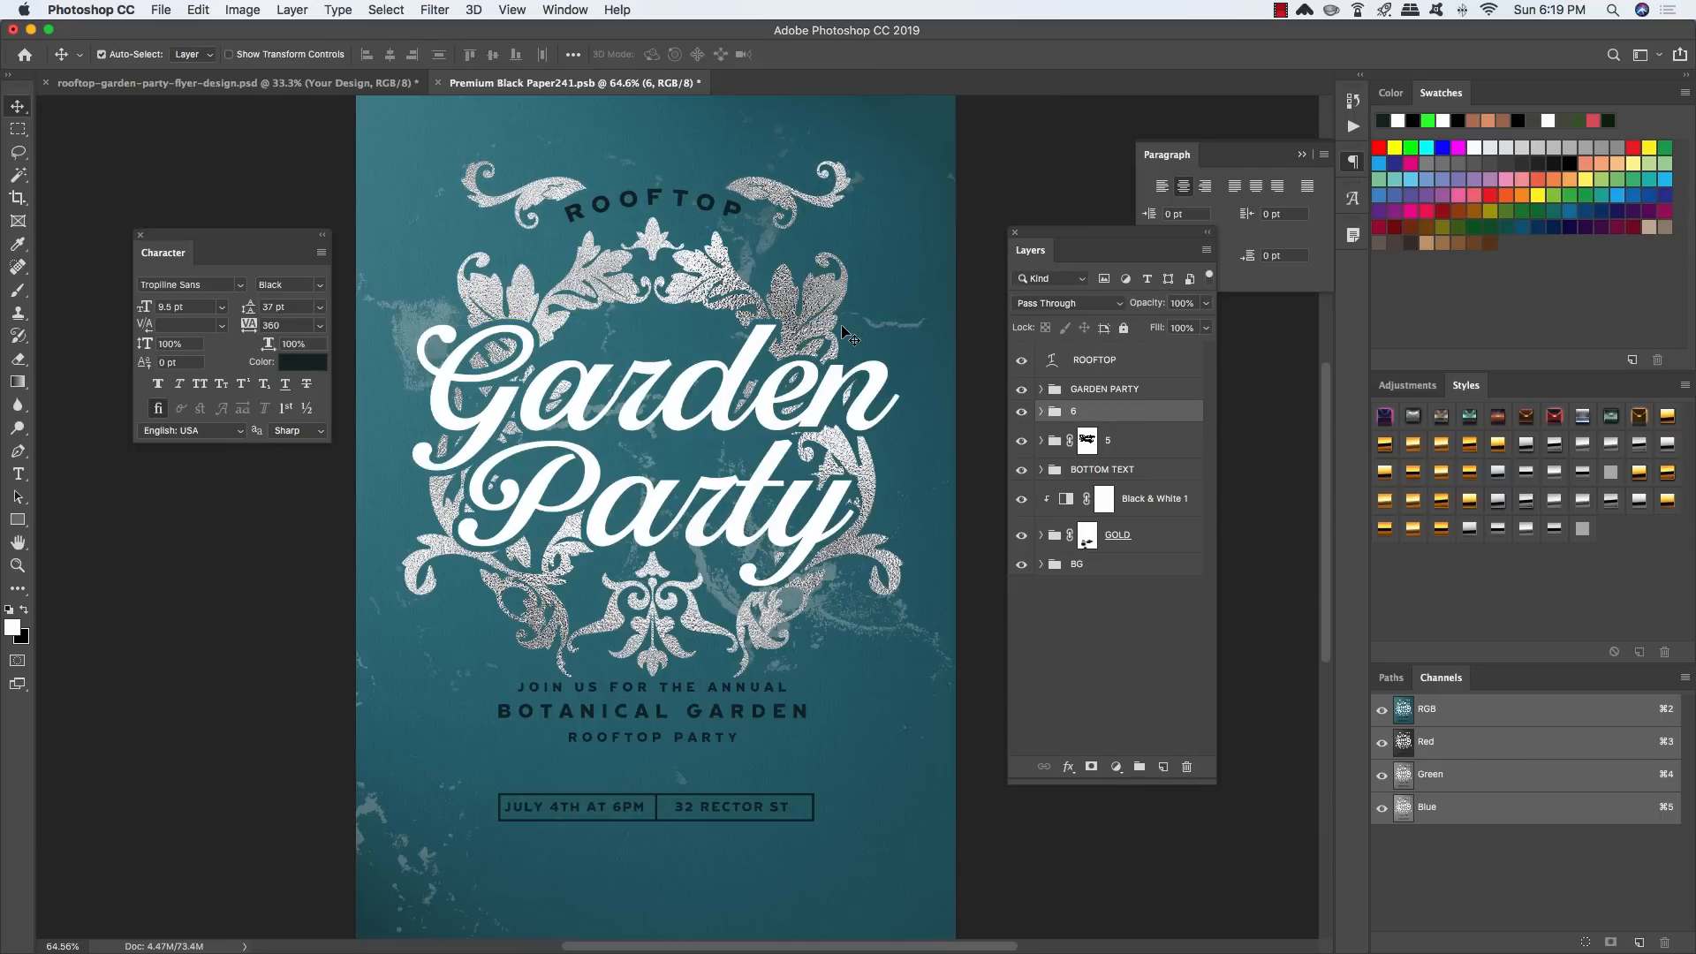
Step: Move the BOTTOM TEXT group straight down by 70 px, away from the ornament's lower edge
click(1151, 475)
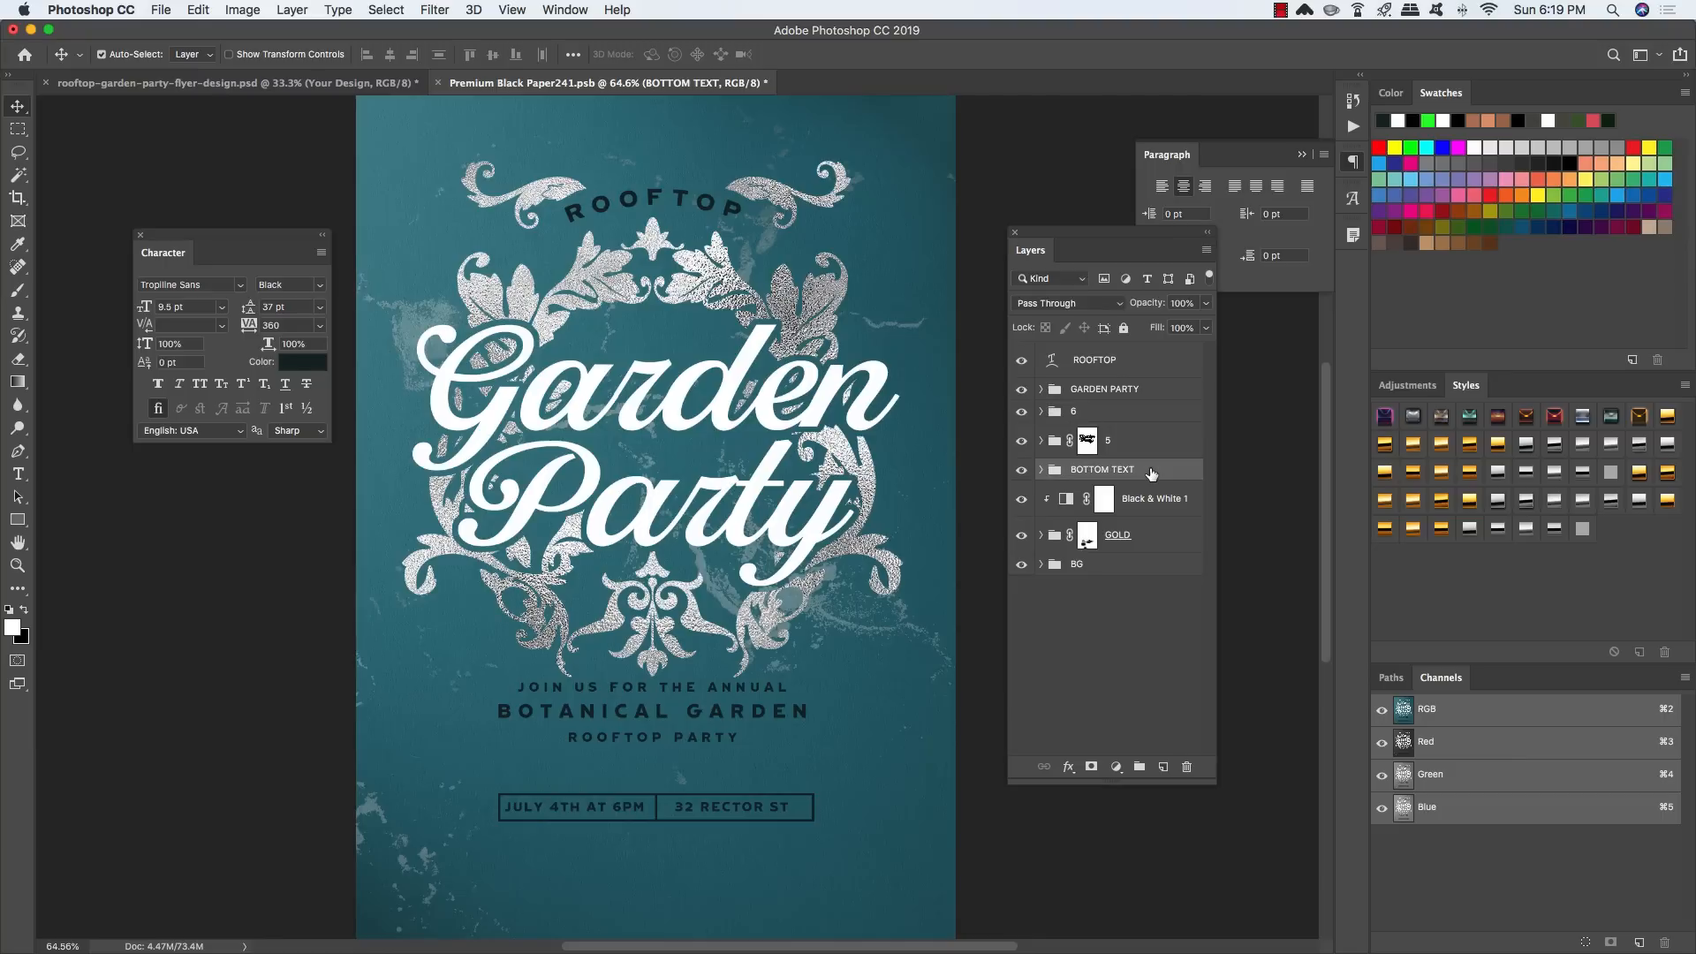
key(shift+Down)
key(shift+Down)
key(shift+Down)
key(shift+Down)
key(shift+Down)
key(shift+Down)
key(shift+Down)
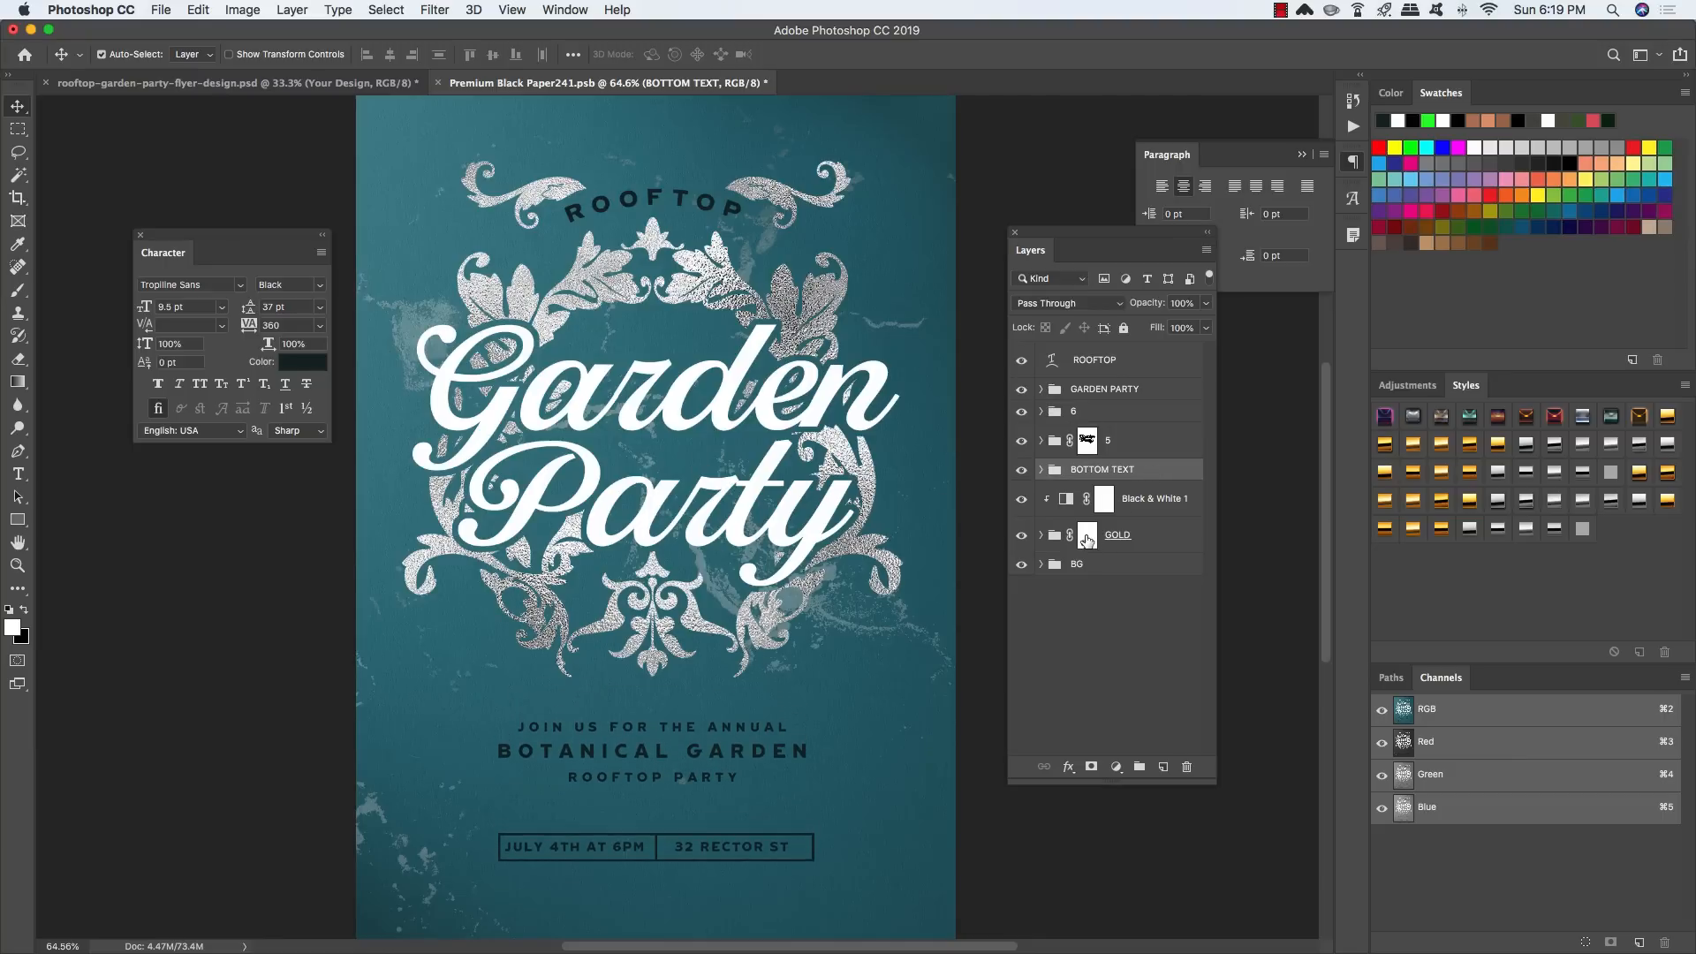
Step: Save the flyer artwork after selecting the GOLD group's mask
click(1087, 535)
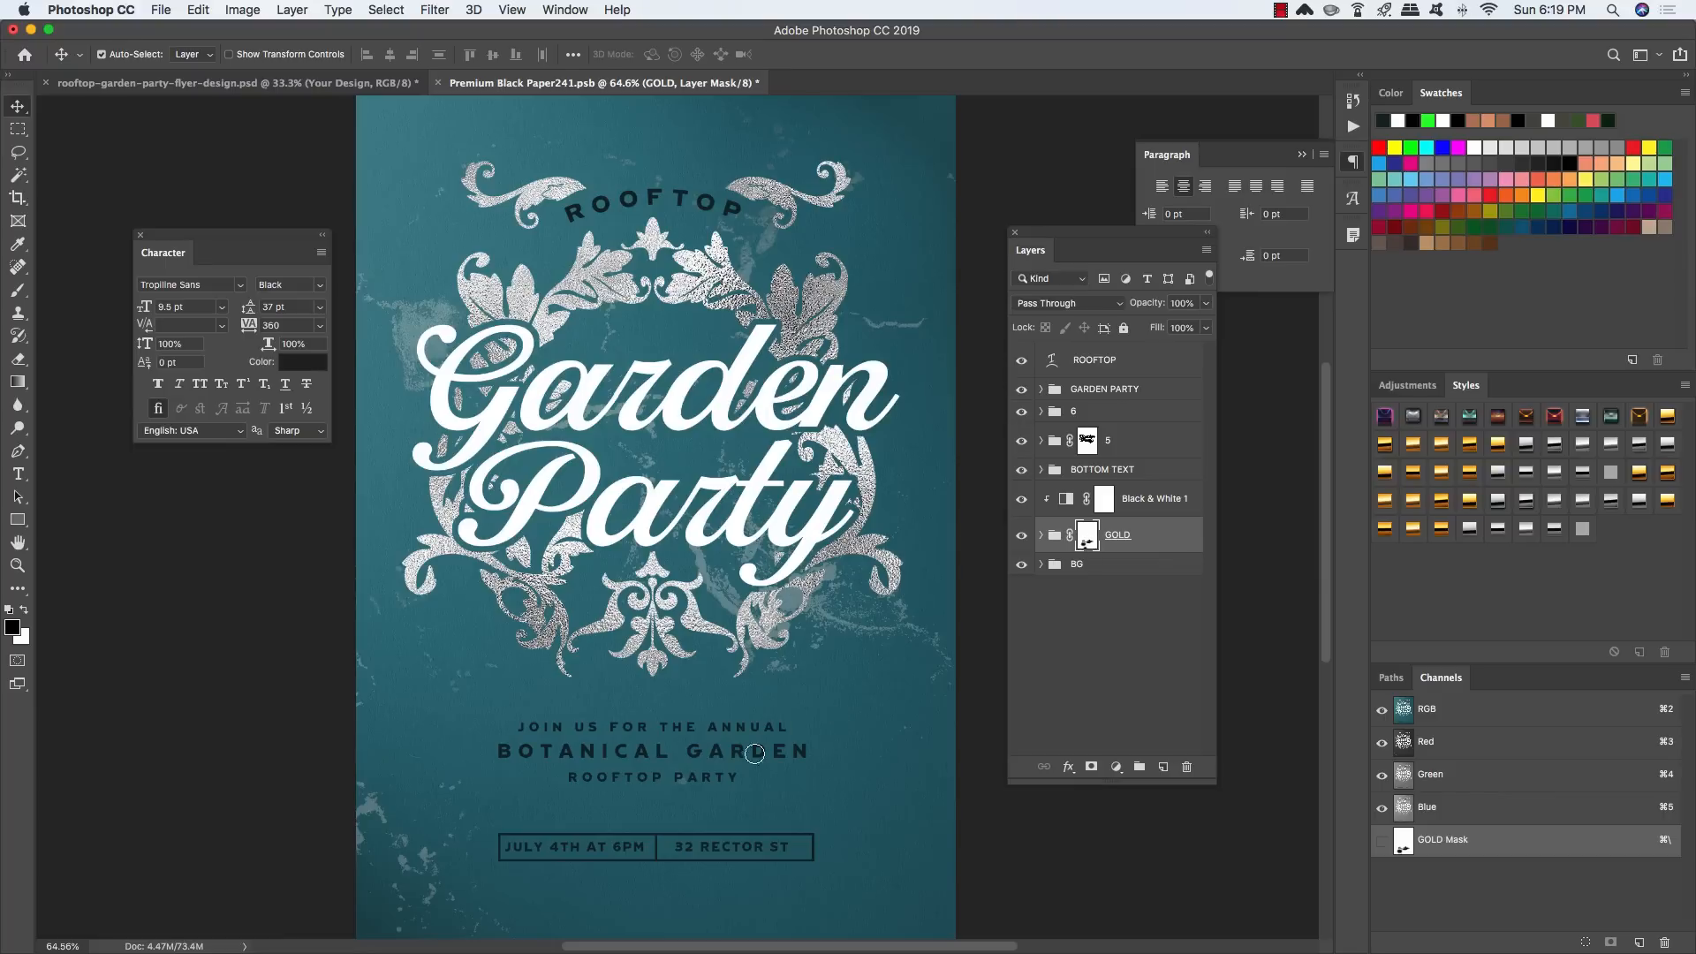
key(b)
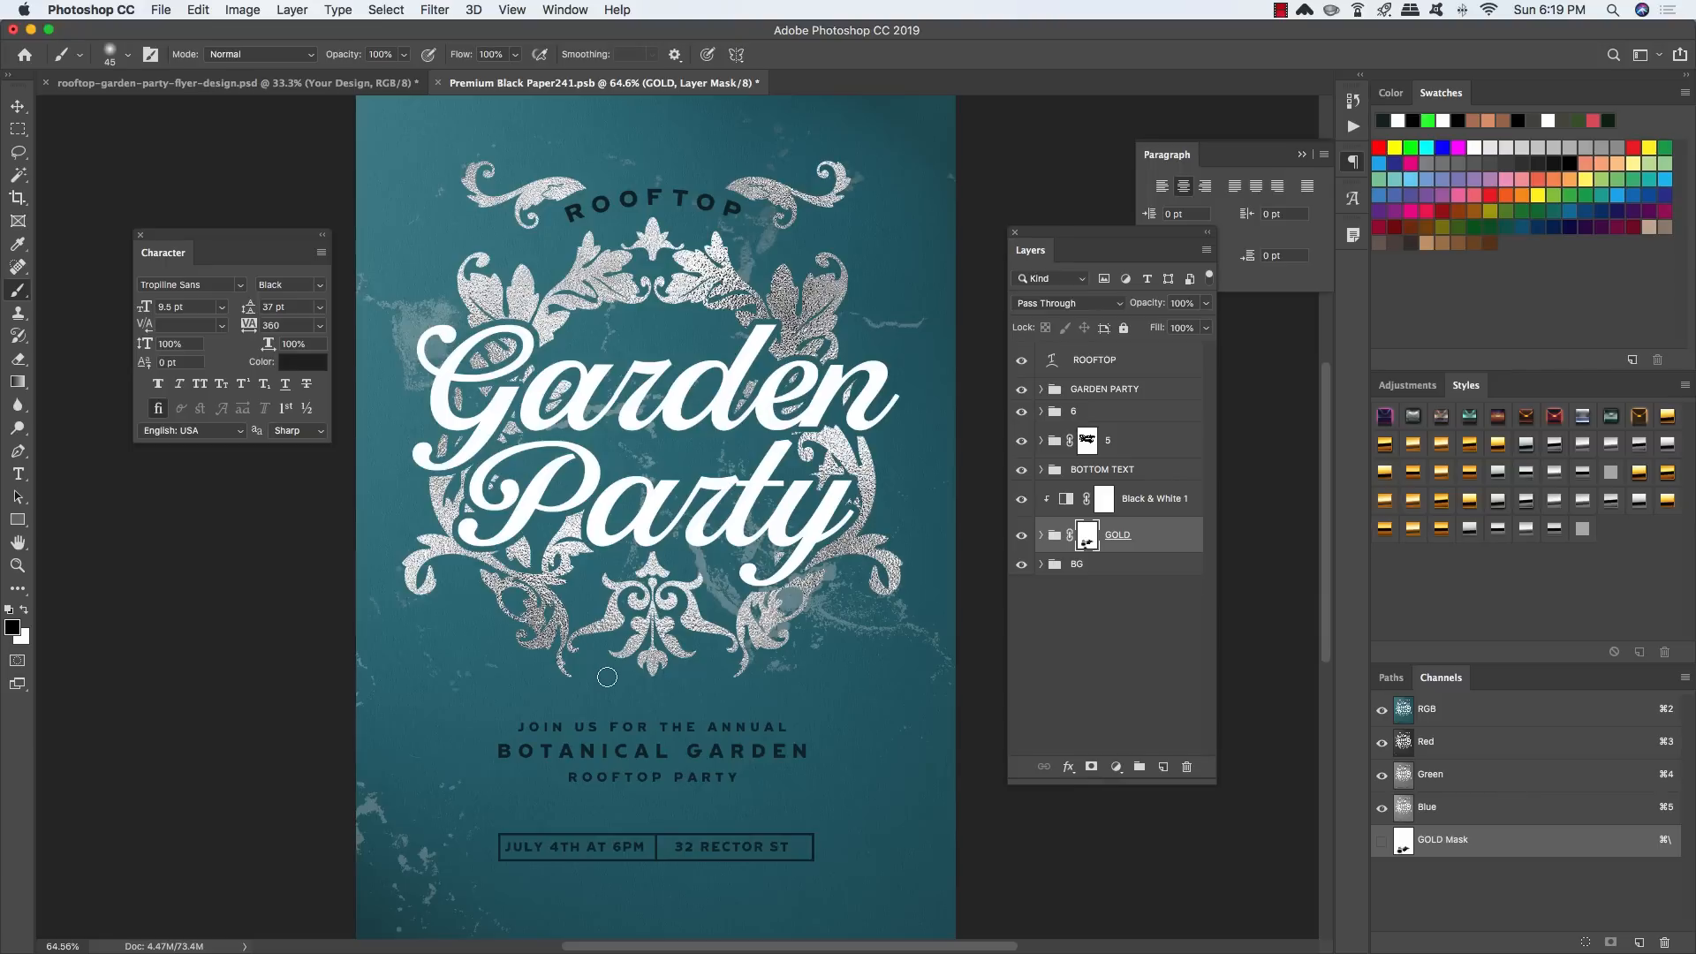
key(v)
key(super+s)
drag(660, 640, 681, 589)
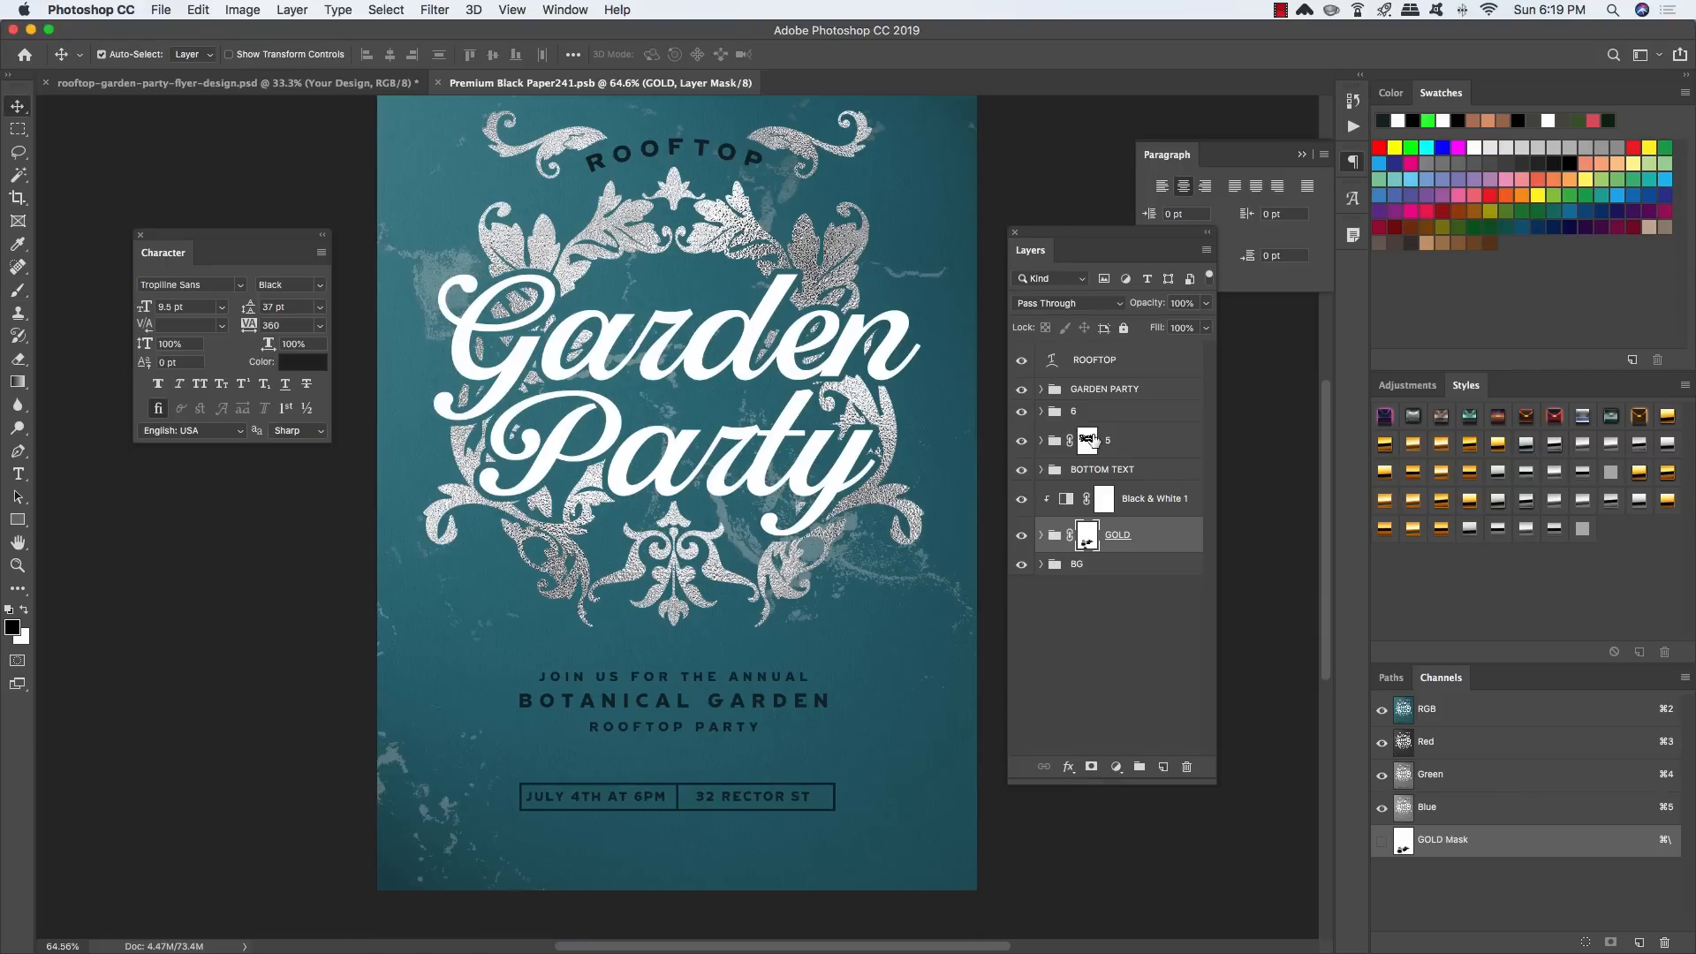
Step: Duplicate the 6 group and delete the layer mask from the ornament inside the copy
click(1124, 414)
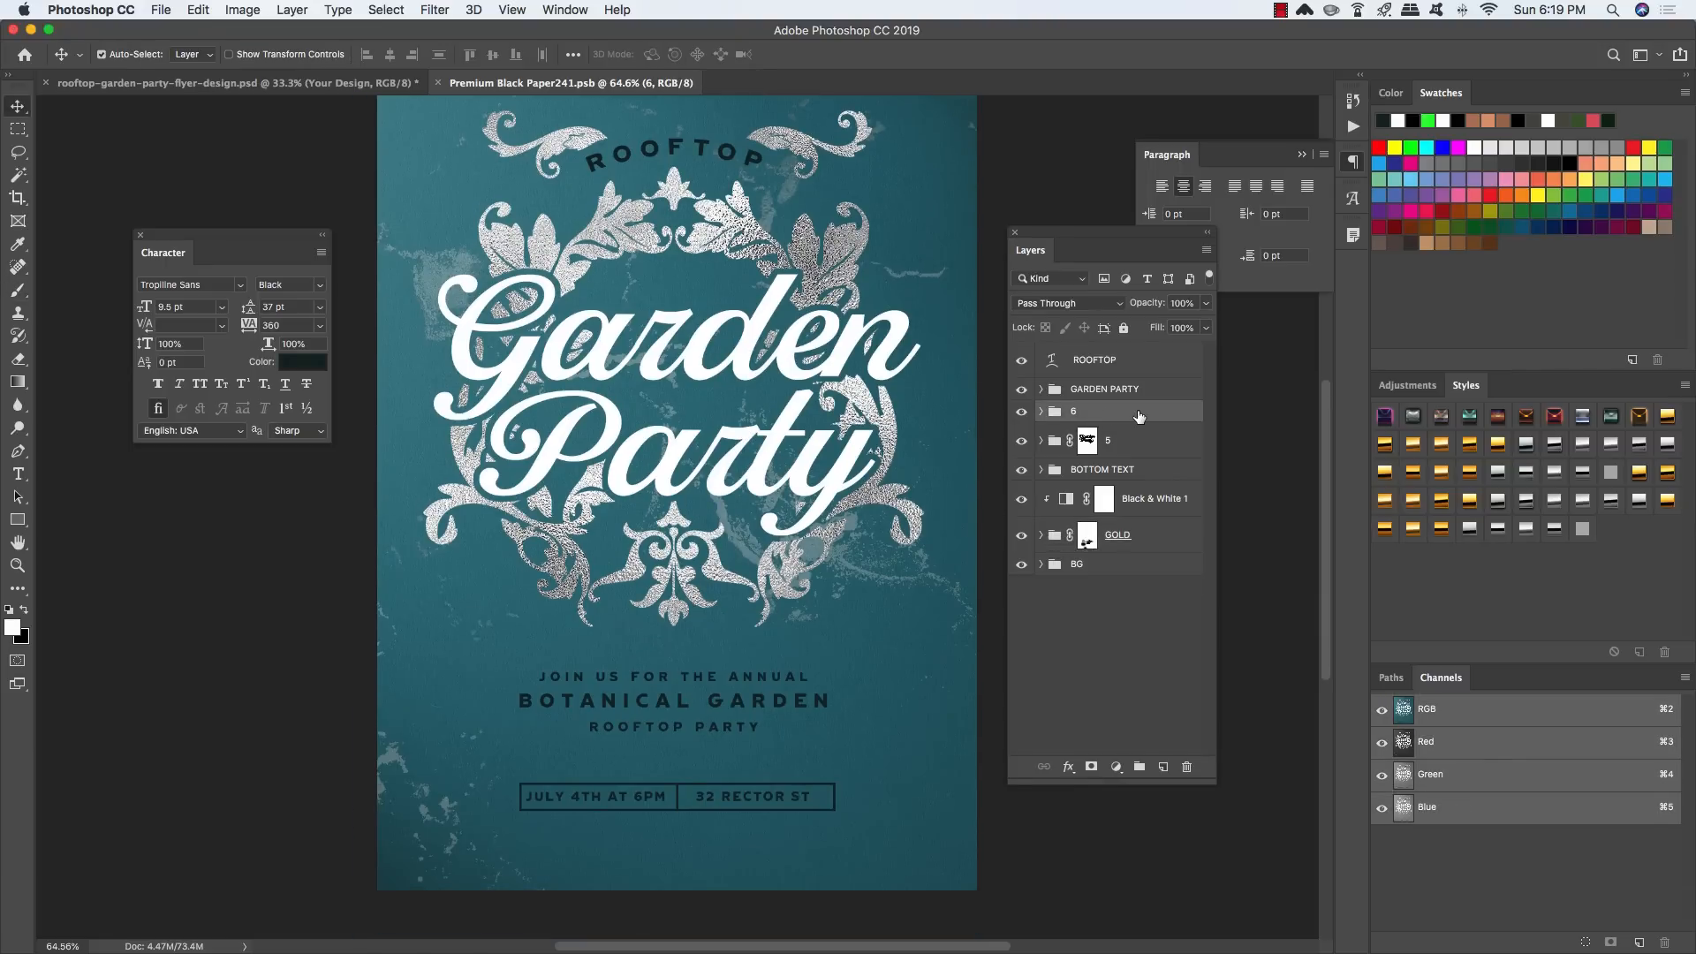
key(super+j)
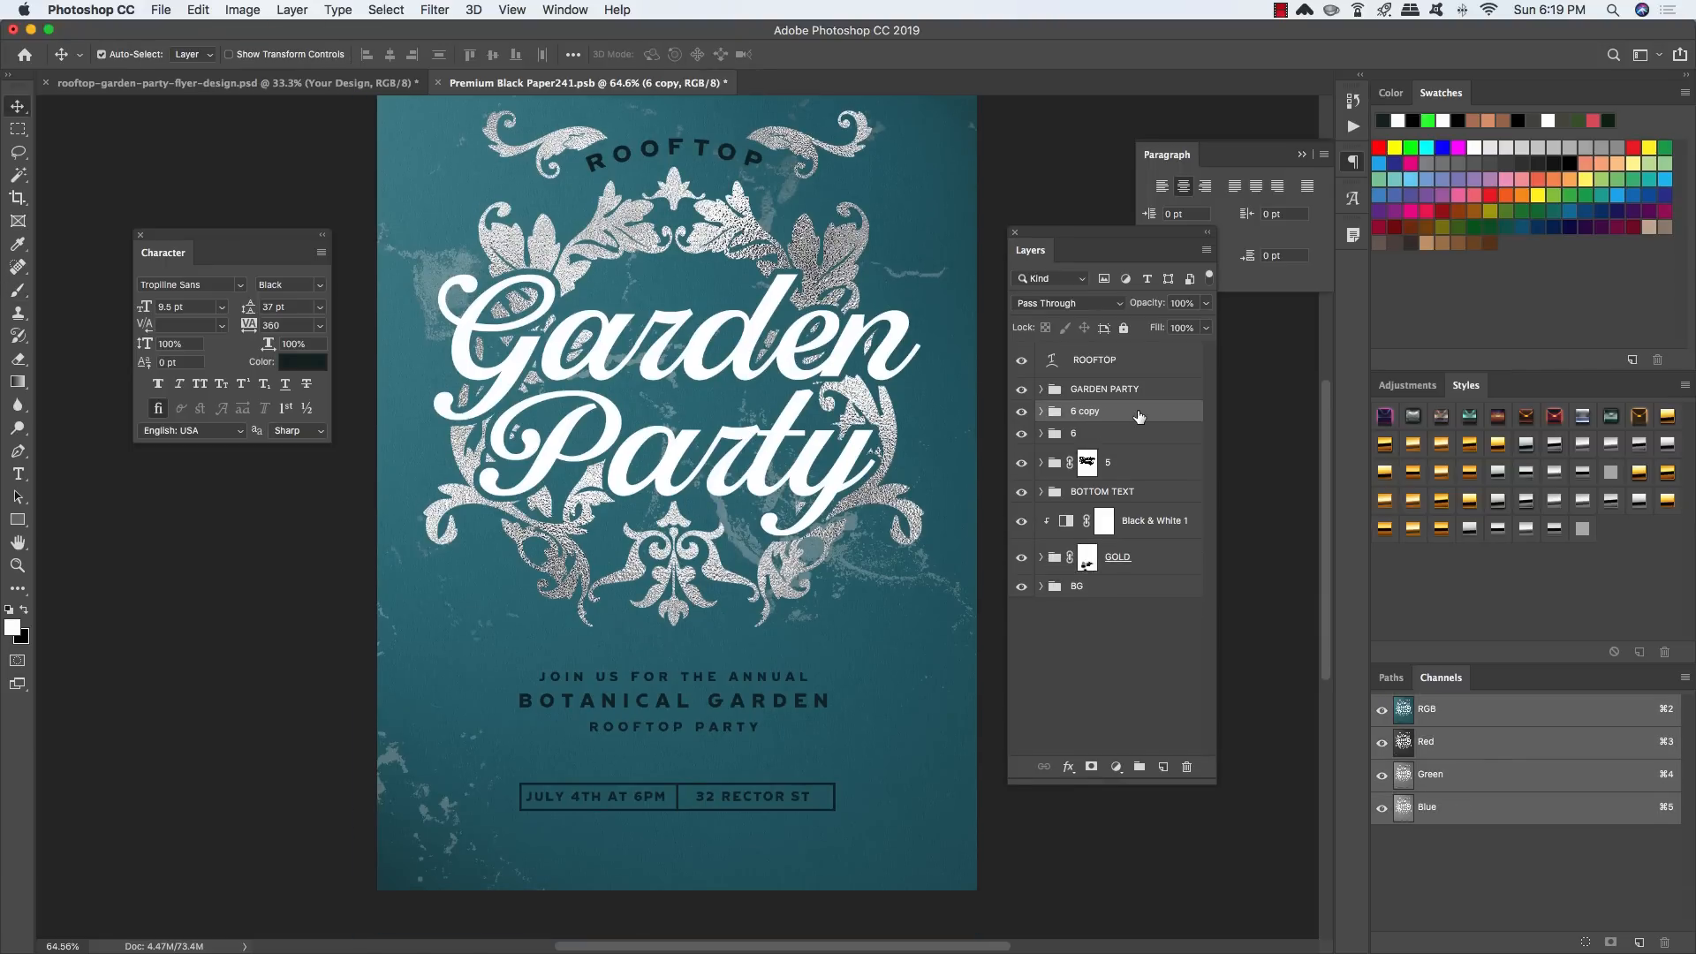
click(1041, 412)
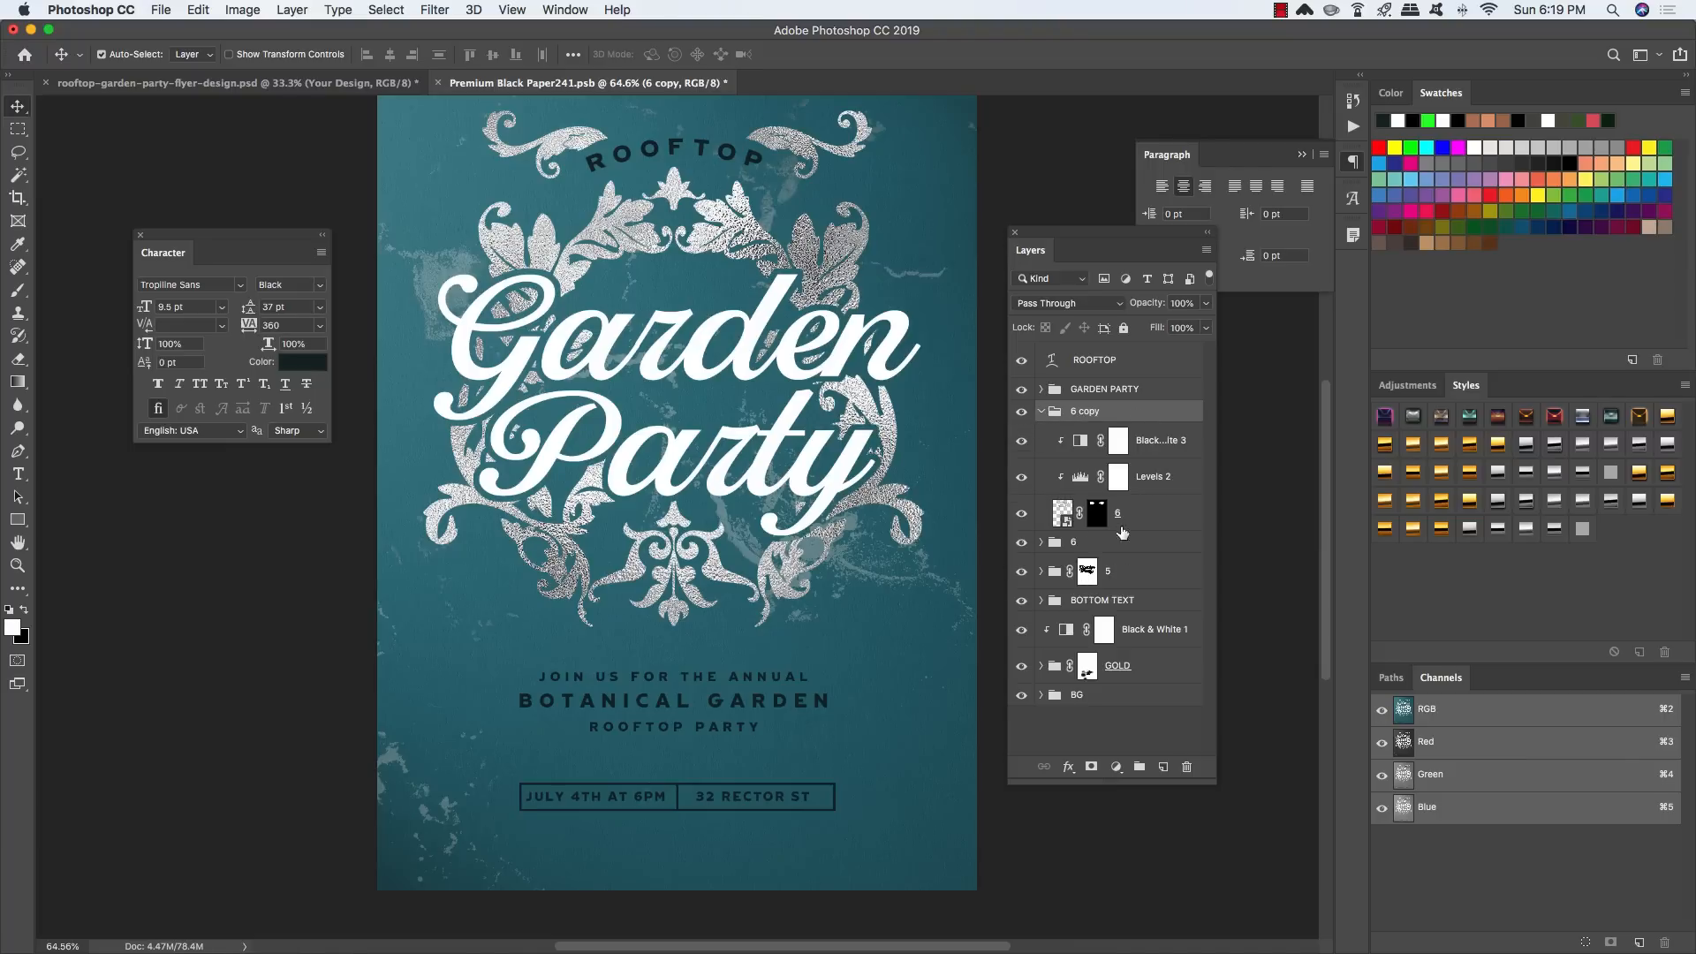
click(1096, 514)
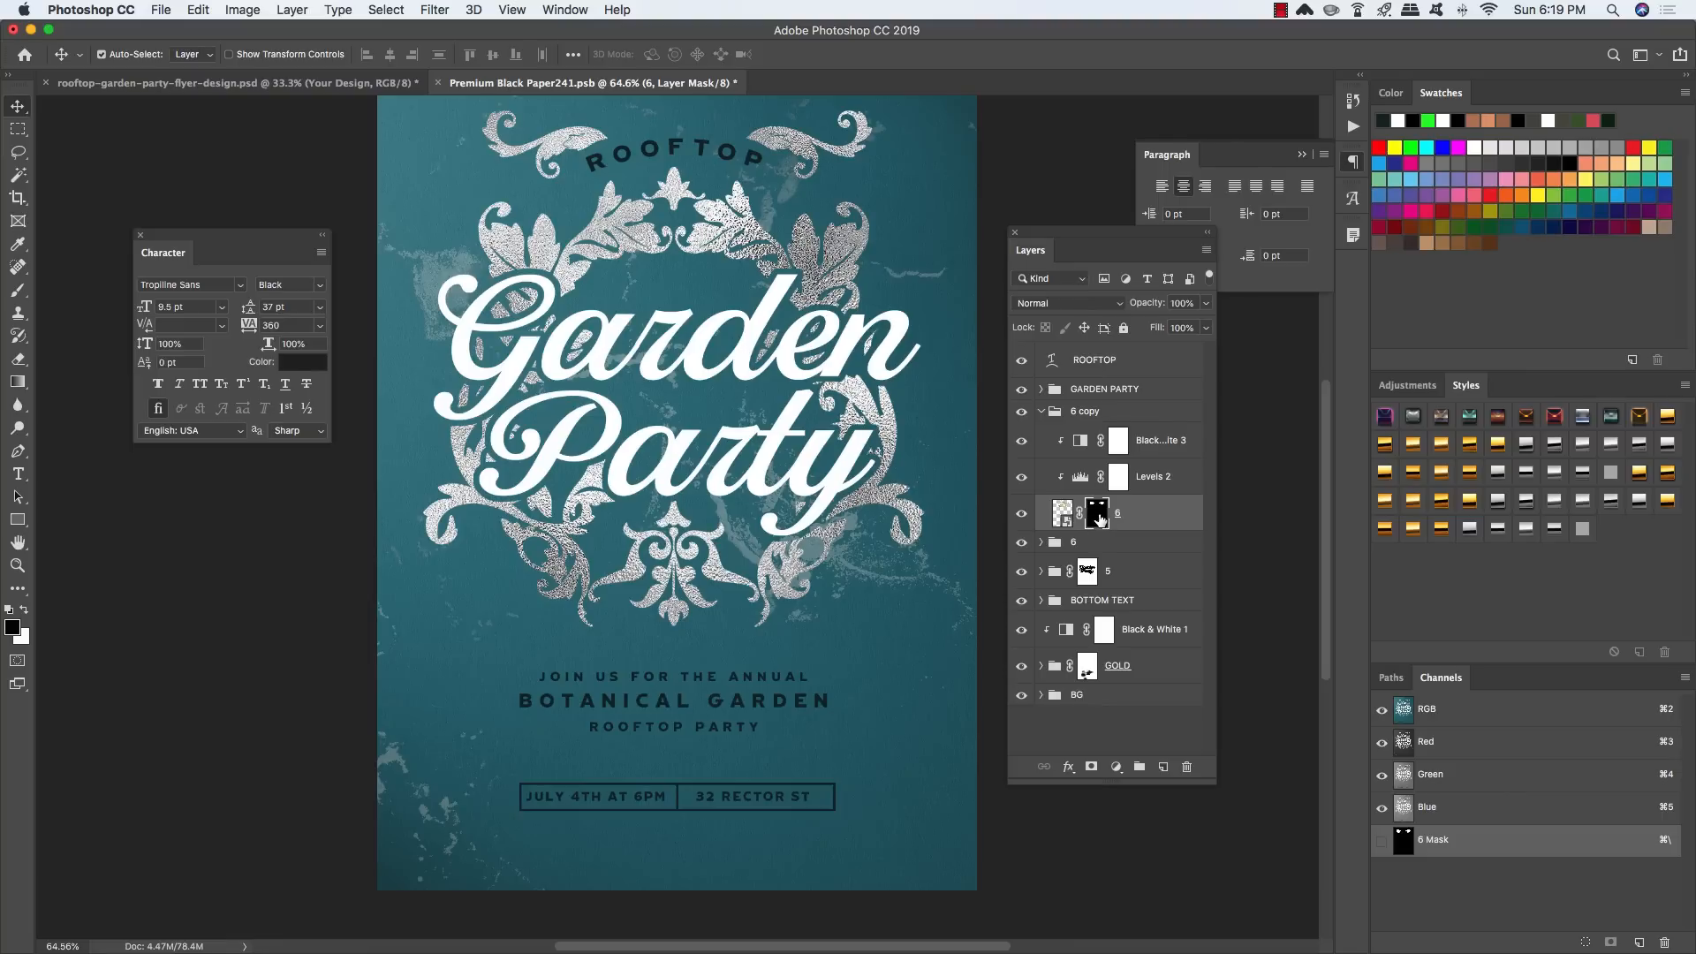
right_click(1099, 518)
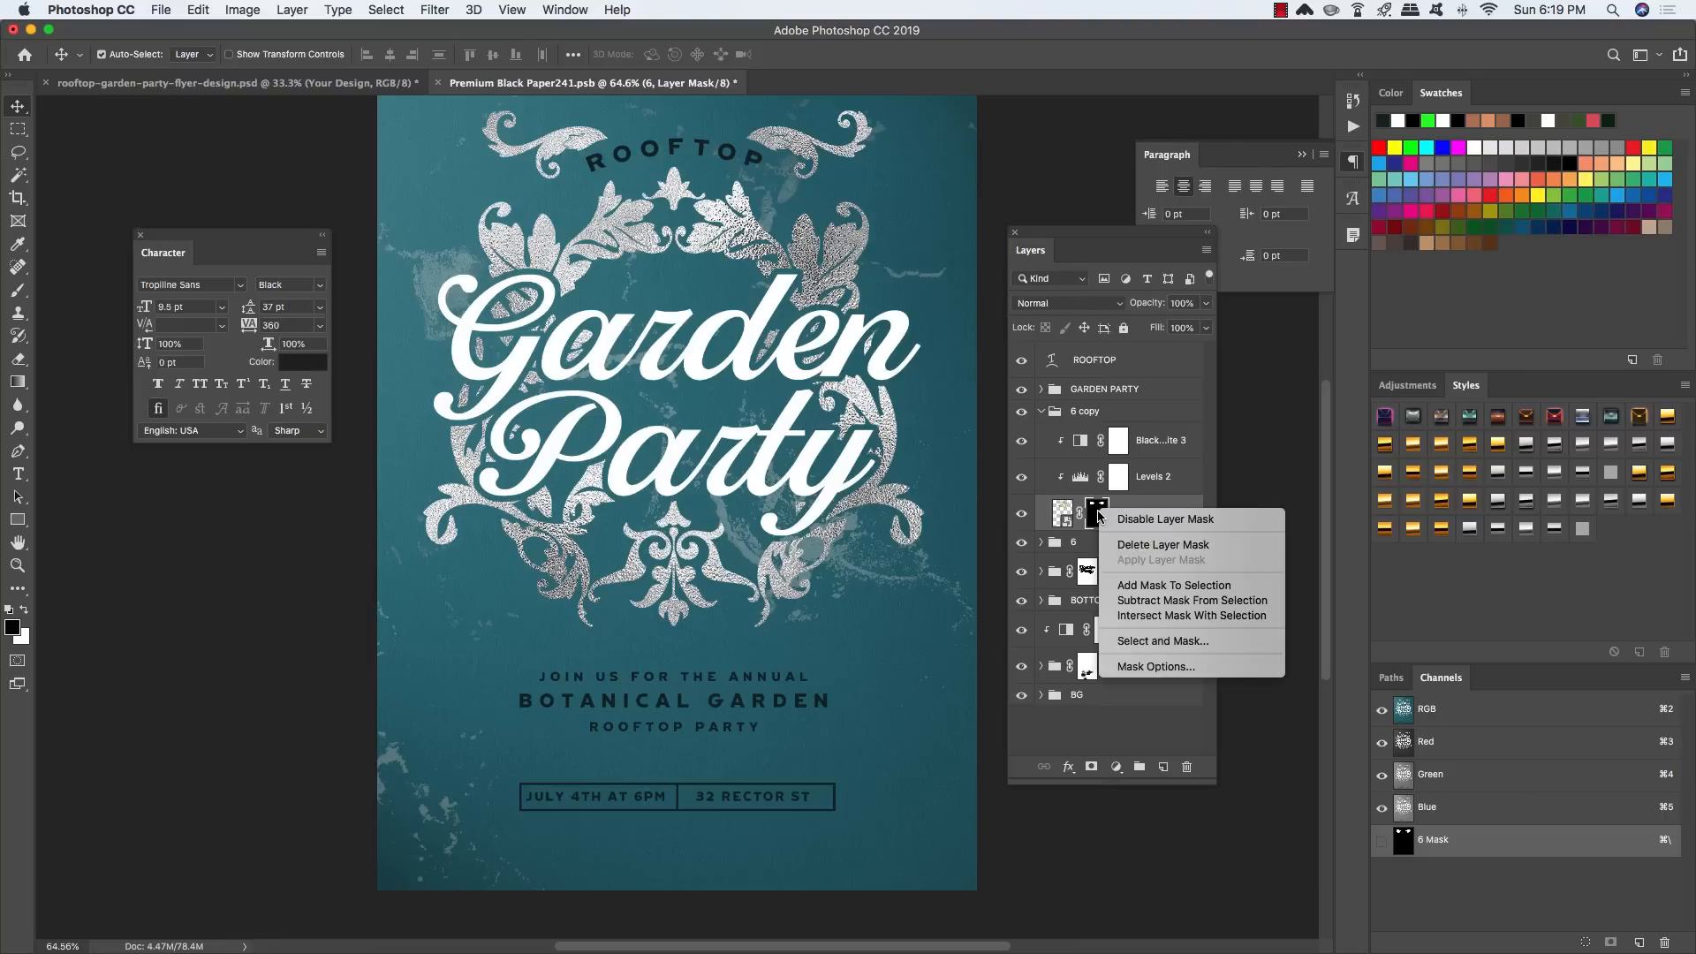
click(1132, 545)
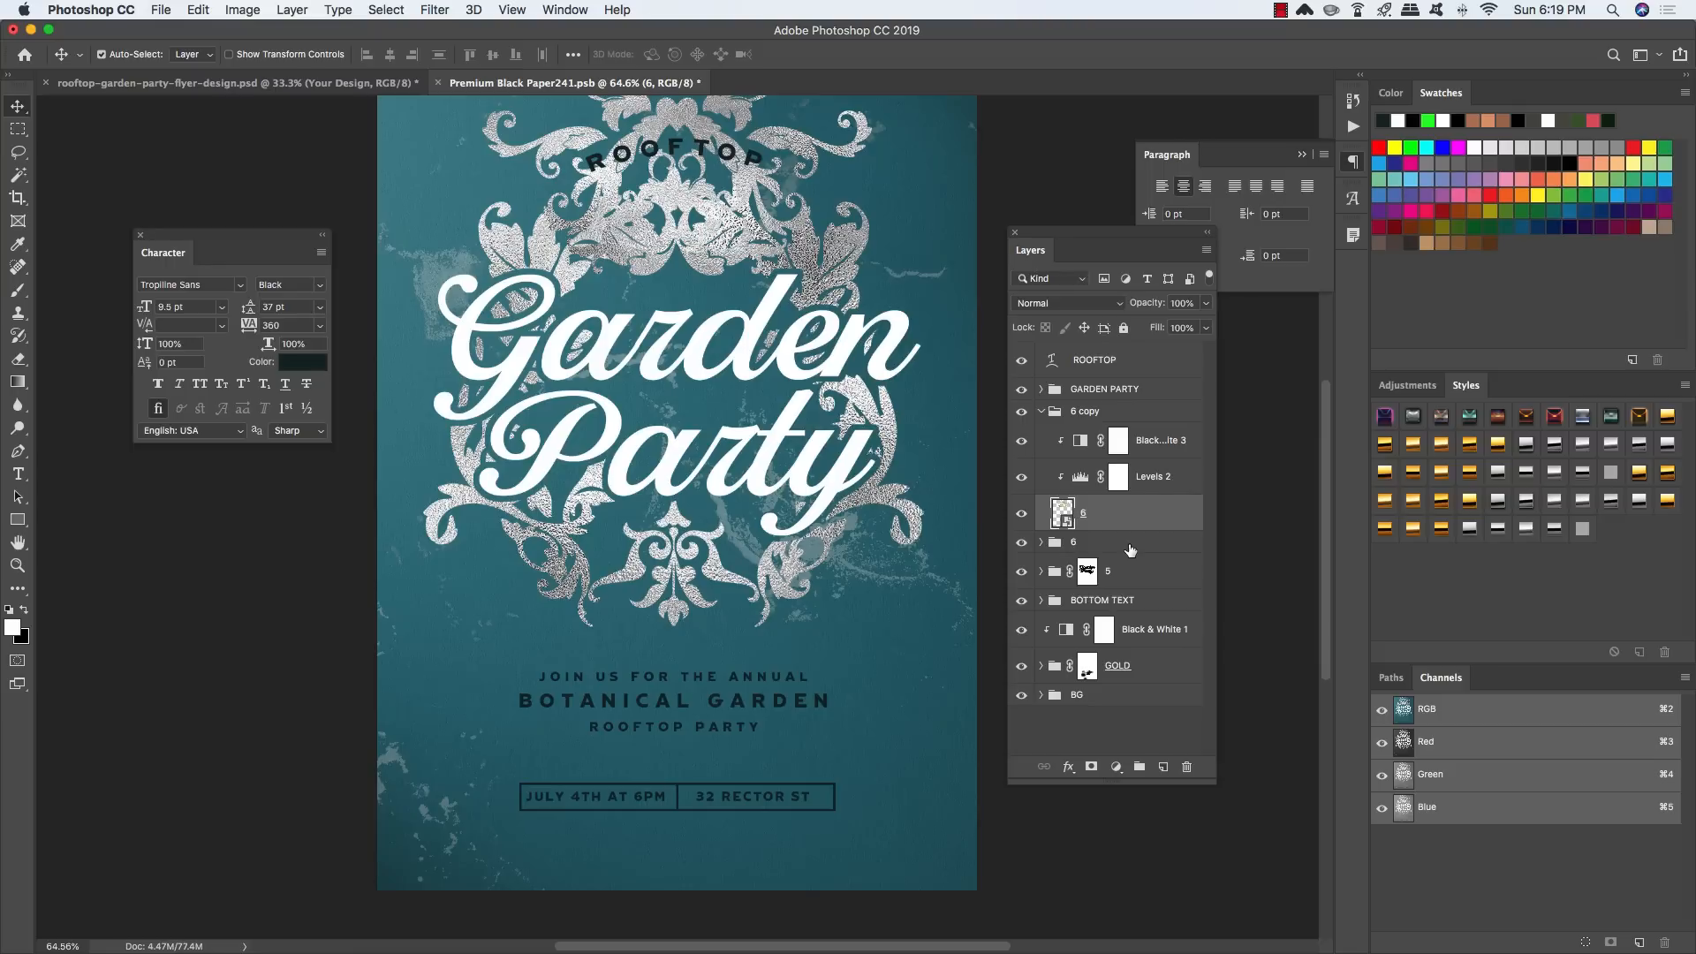
Step: Delete the Levels 2 and Black & White 3 adjustments from the 6 copy group
click(1164, 485)
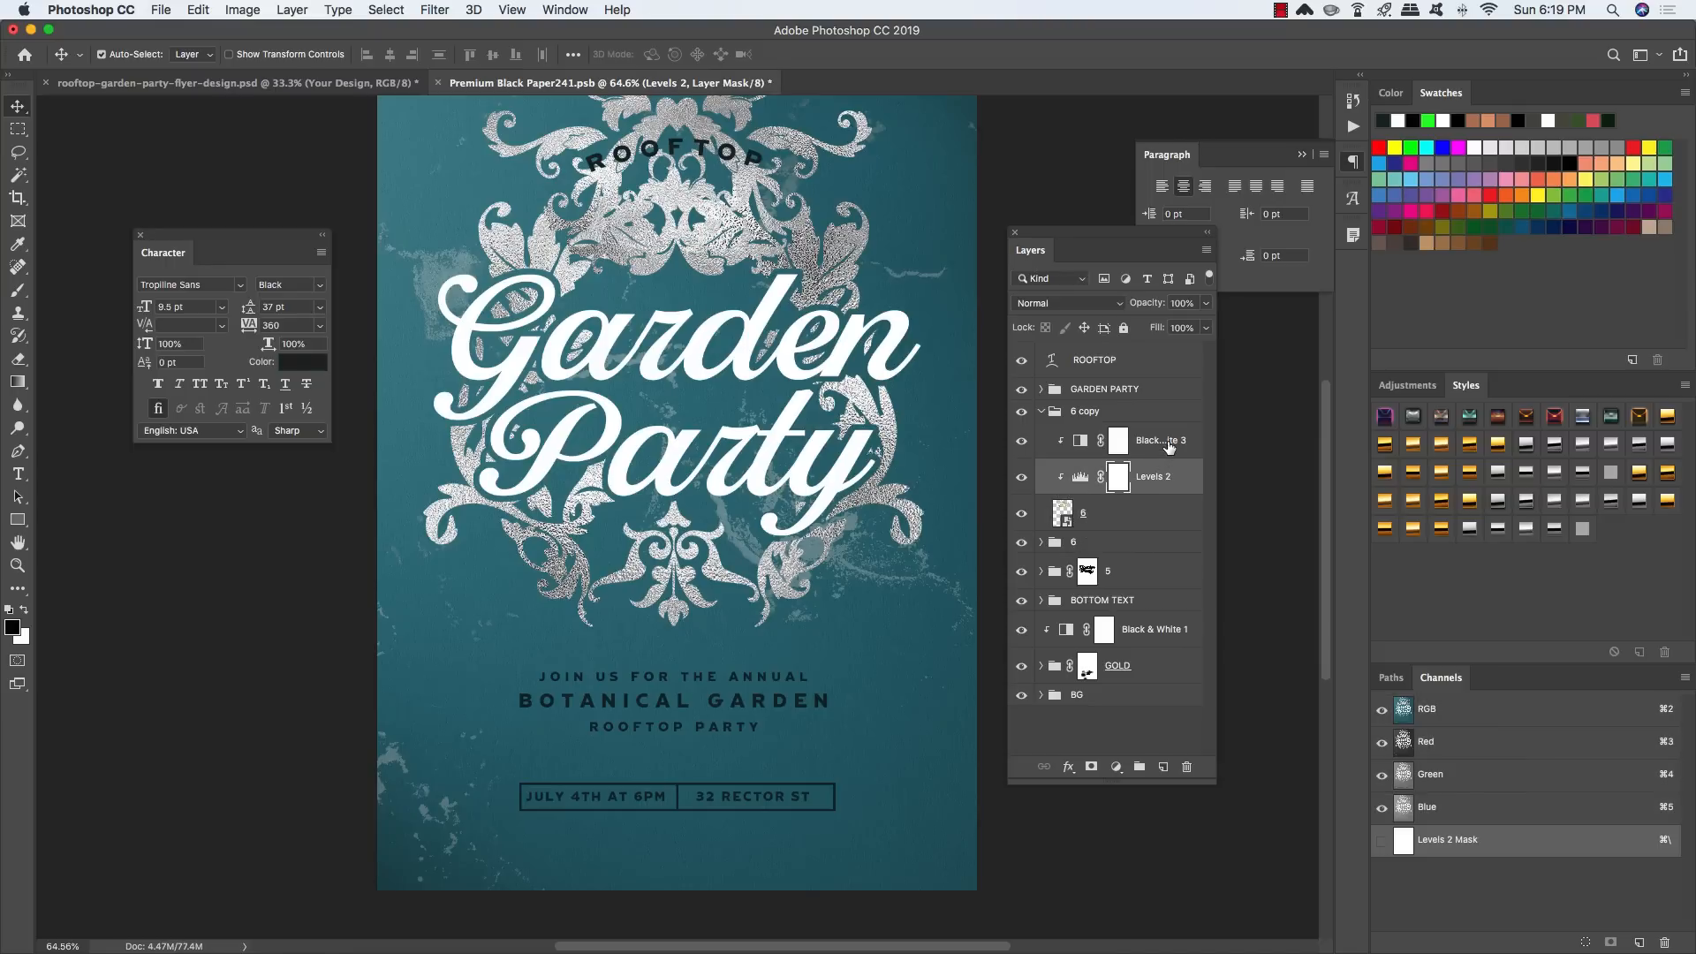
shift+click(1171, 442)
key(BackSpace)
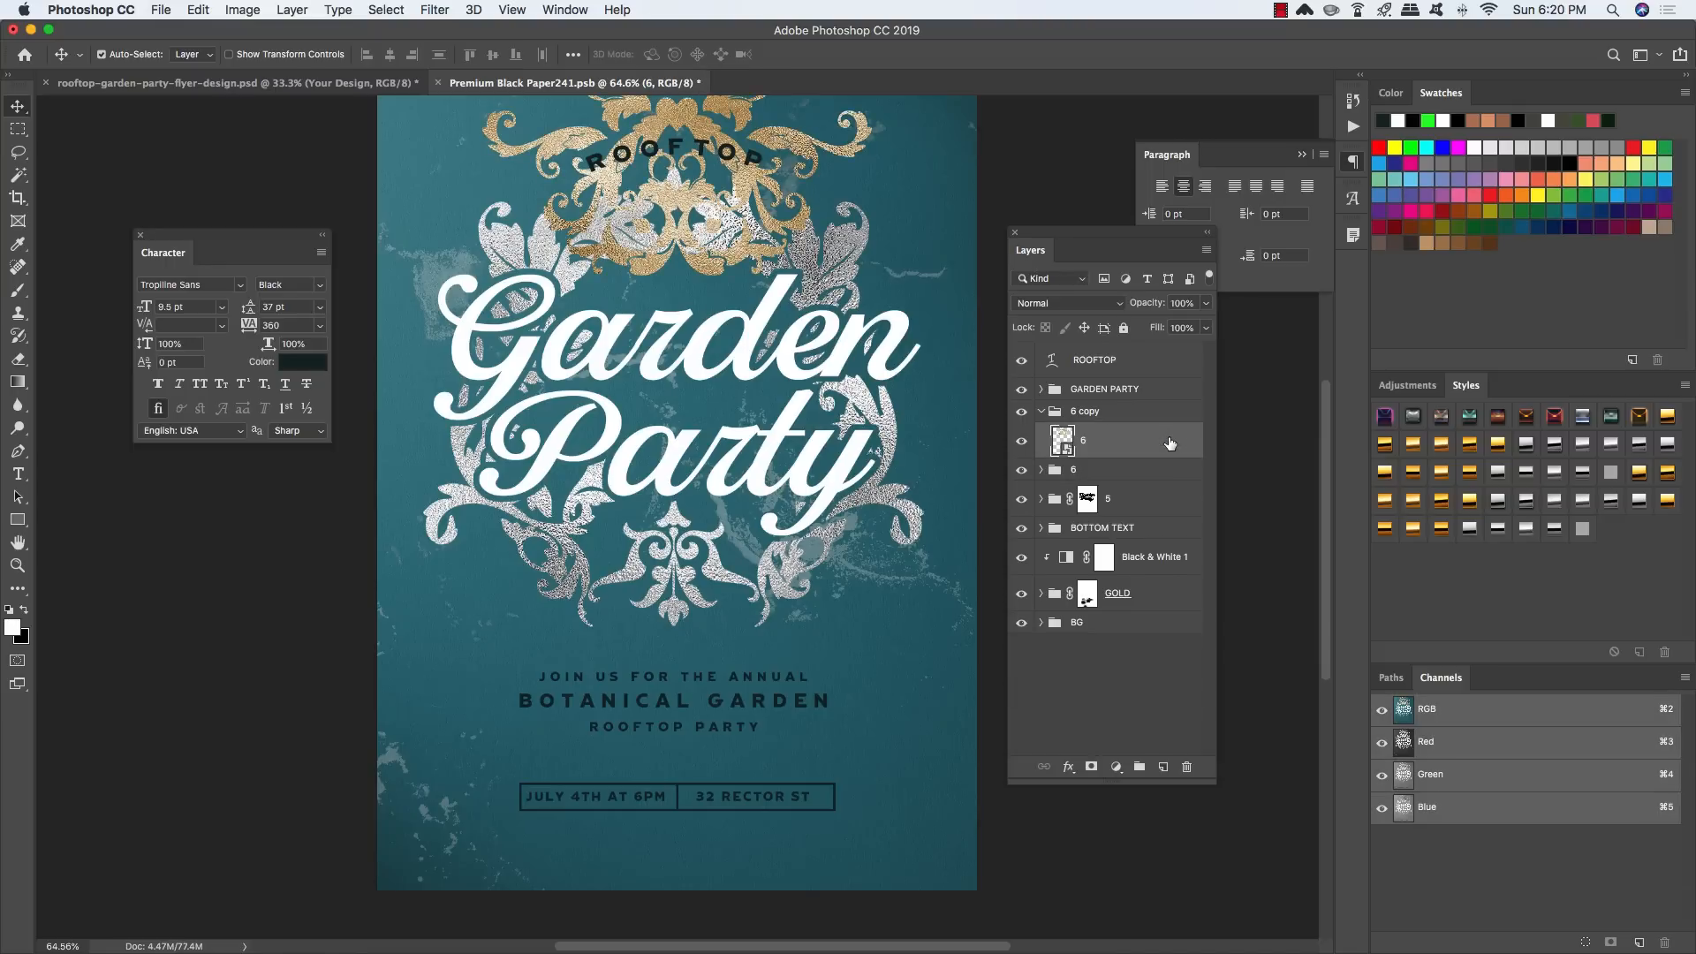
Step: Move the unmasked gold ornament down from the ROOFTOP lettering to the lower part of the flyer, over the event text
key(super)
key(super+t)
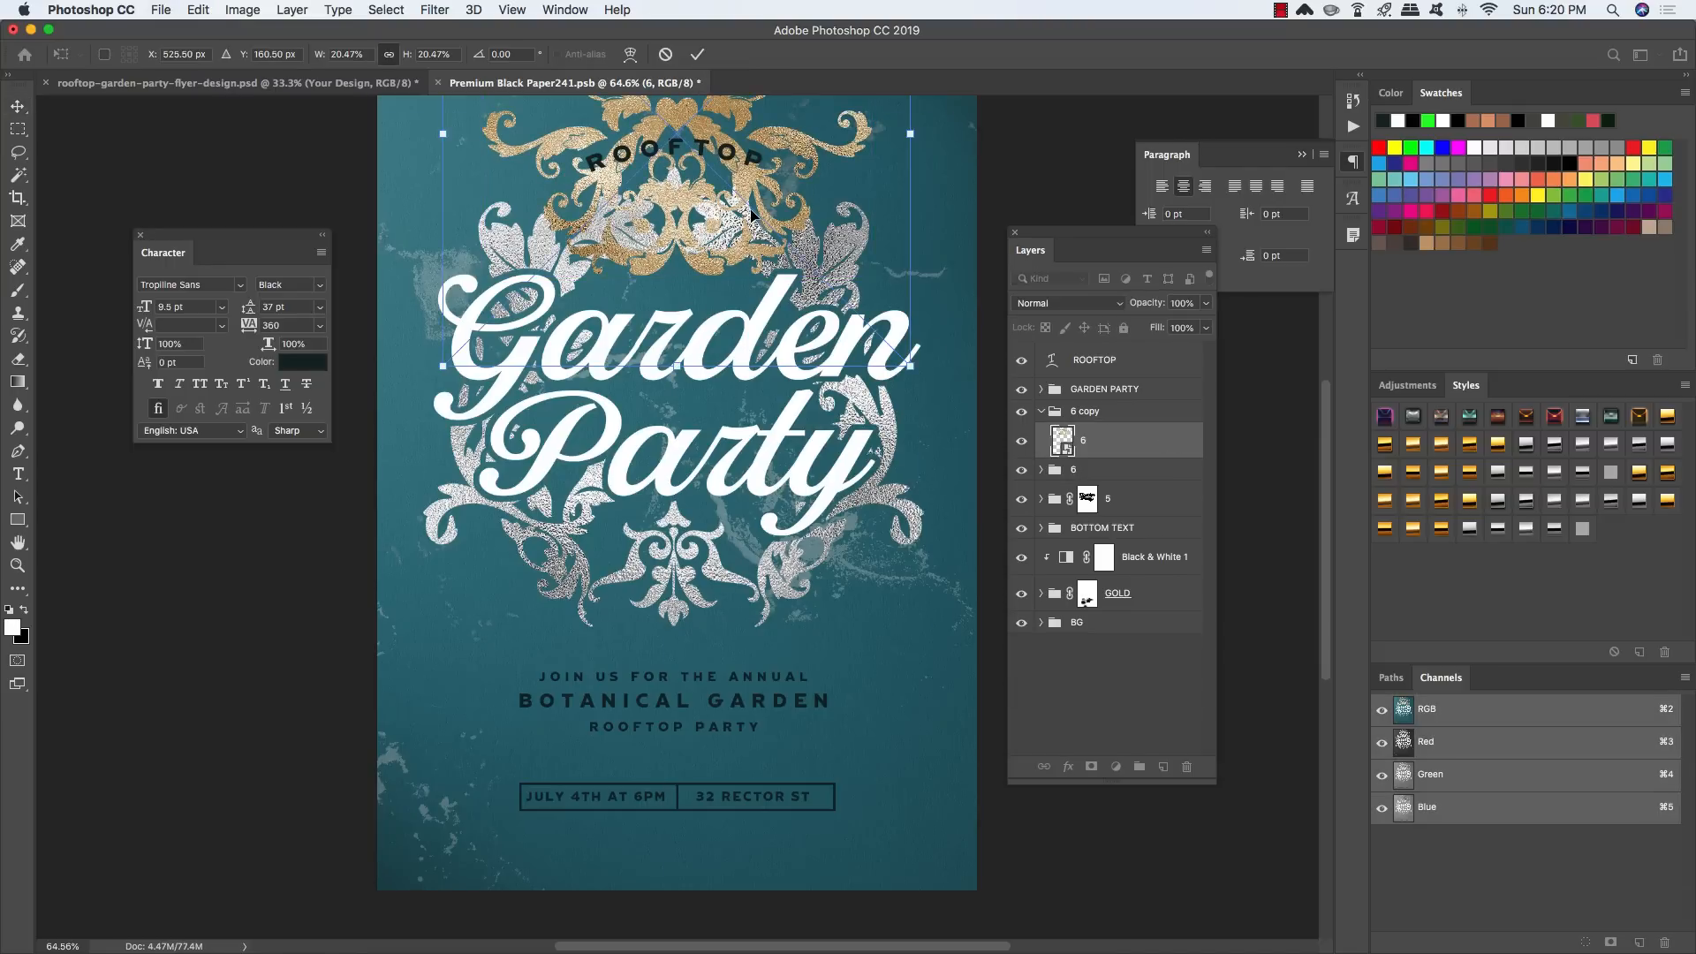
drag(801, 472, 866, 708)
key(Return)
key(super+plus)
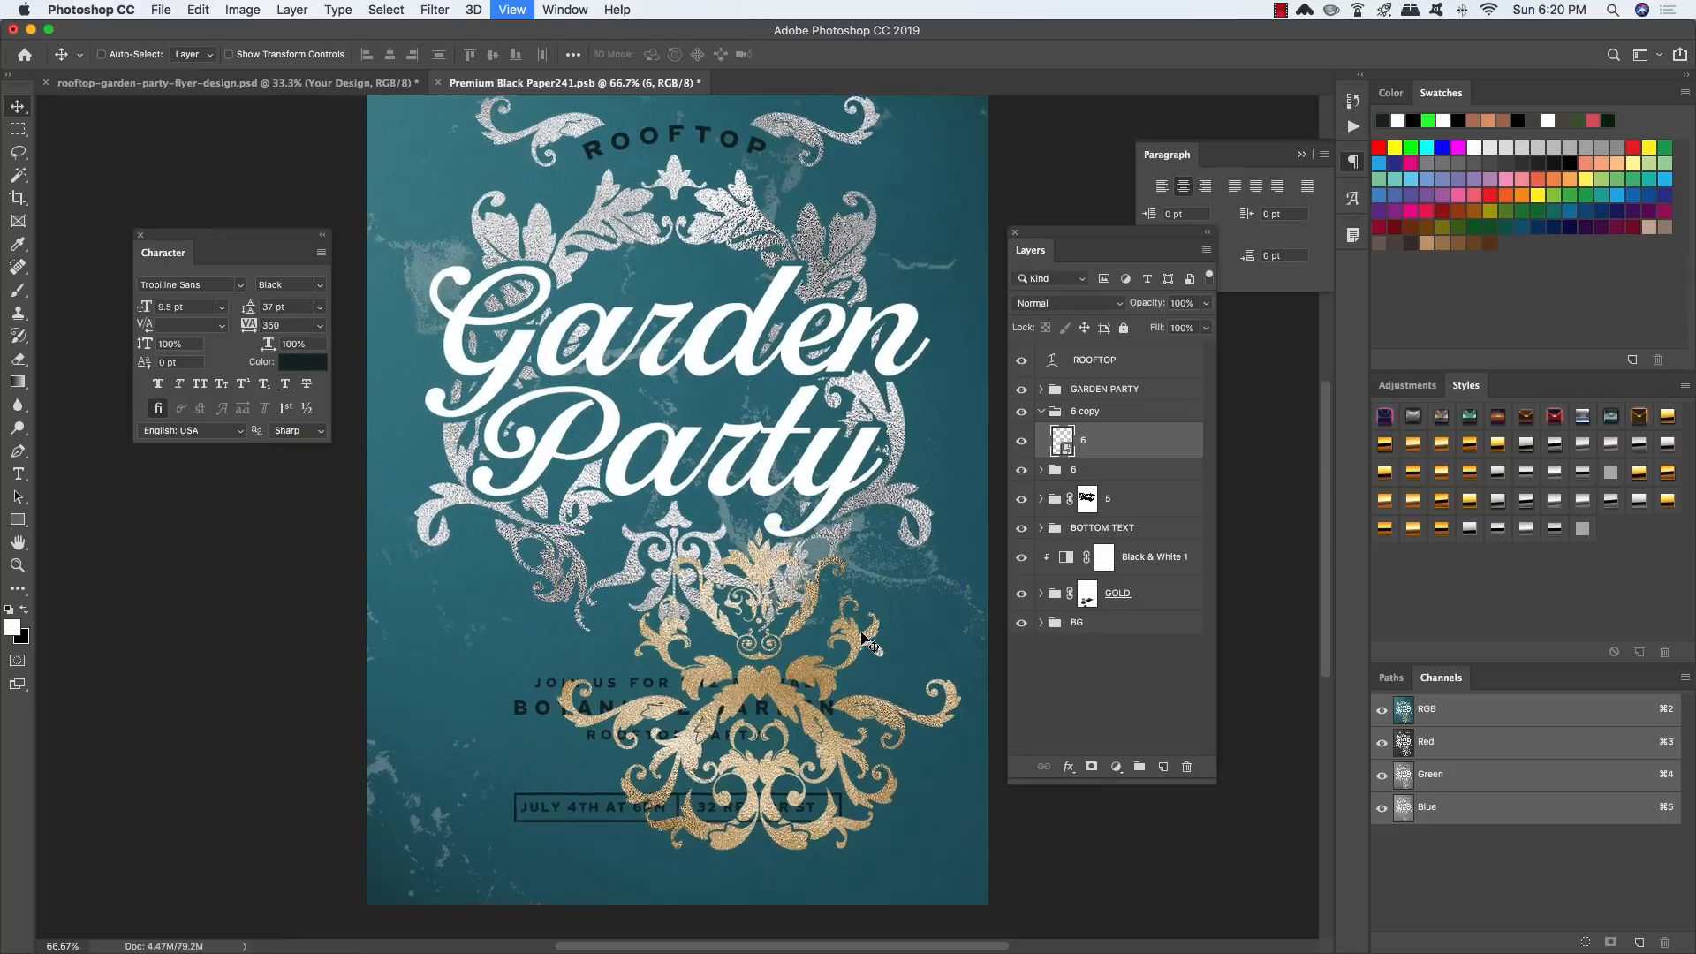
key(super+plus)
drag(906, 675, 669, 490)
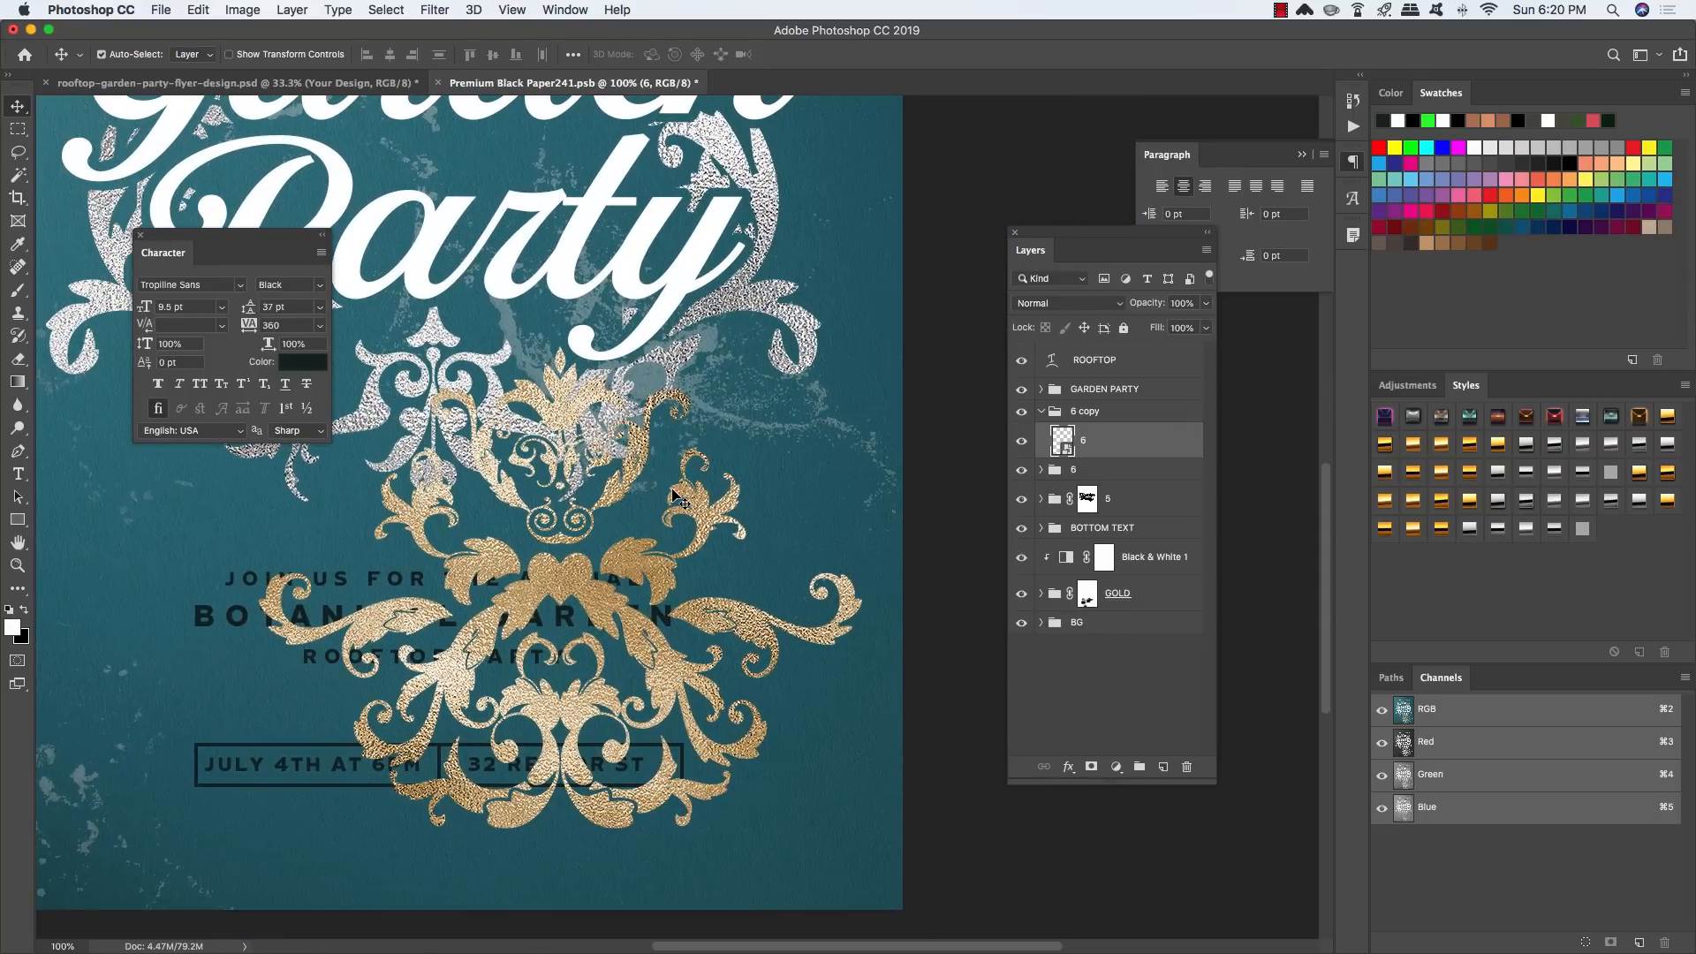
drag(561, 445, 627, 498)
drag(819, 590, 752, 552)
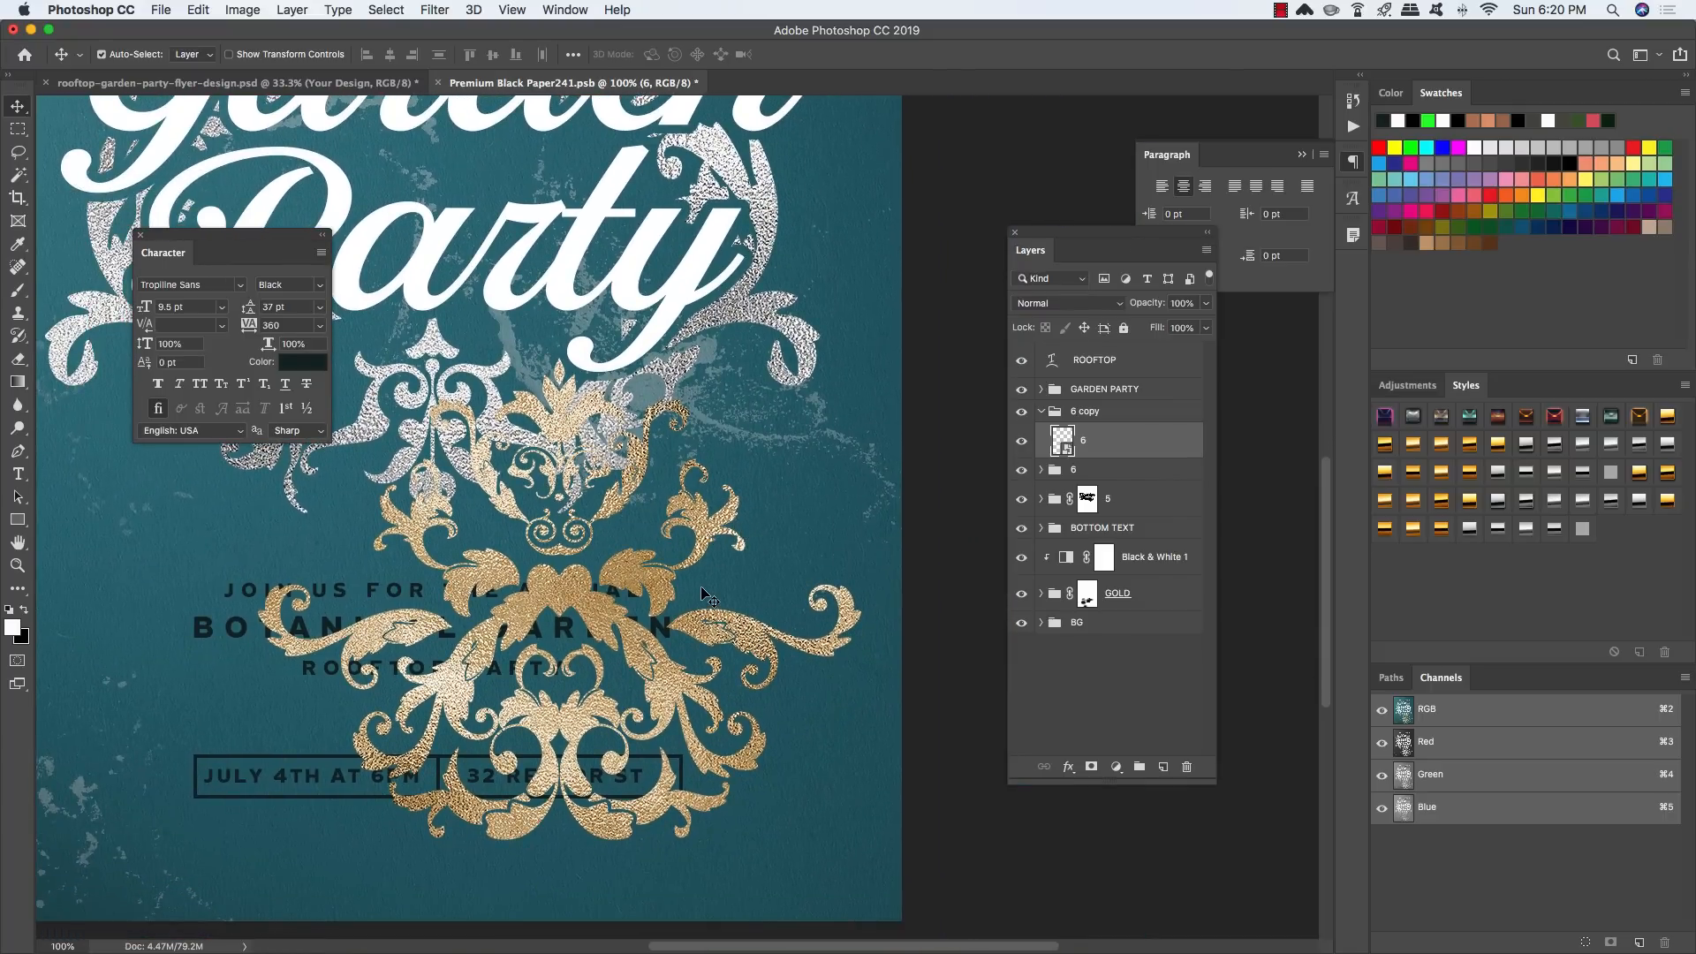
Step: Lasso the small leafy sprig on the gold ornament's right side and mask the layer so only that sprig shows
key(l)
mouse_move(744, 559)
mouse_down()
mouse_move(774, 497)
mouse_move(745, 454)
mouse_move(680, 446)
mouse_move(634, 514)
mouse_up()
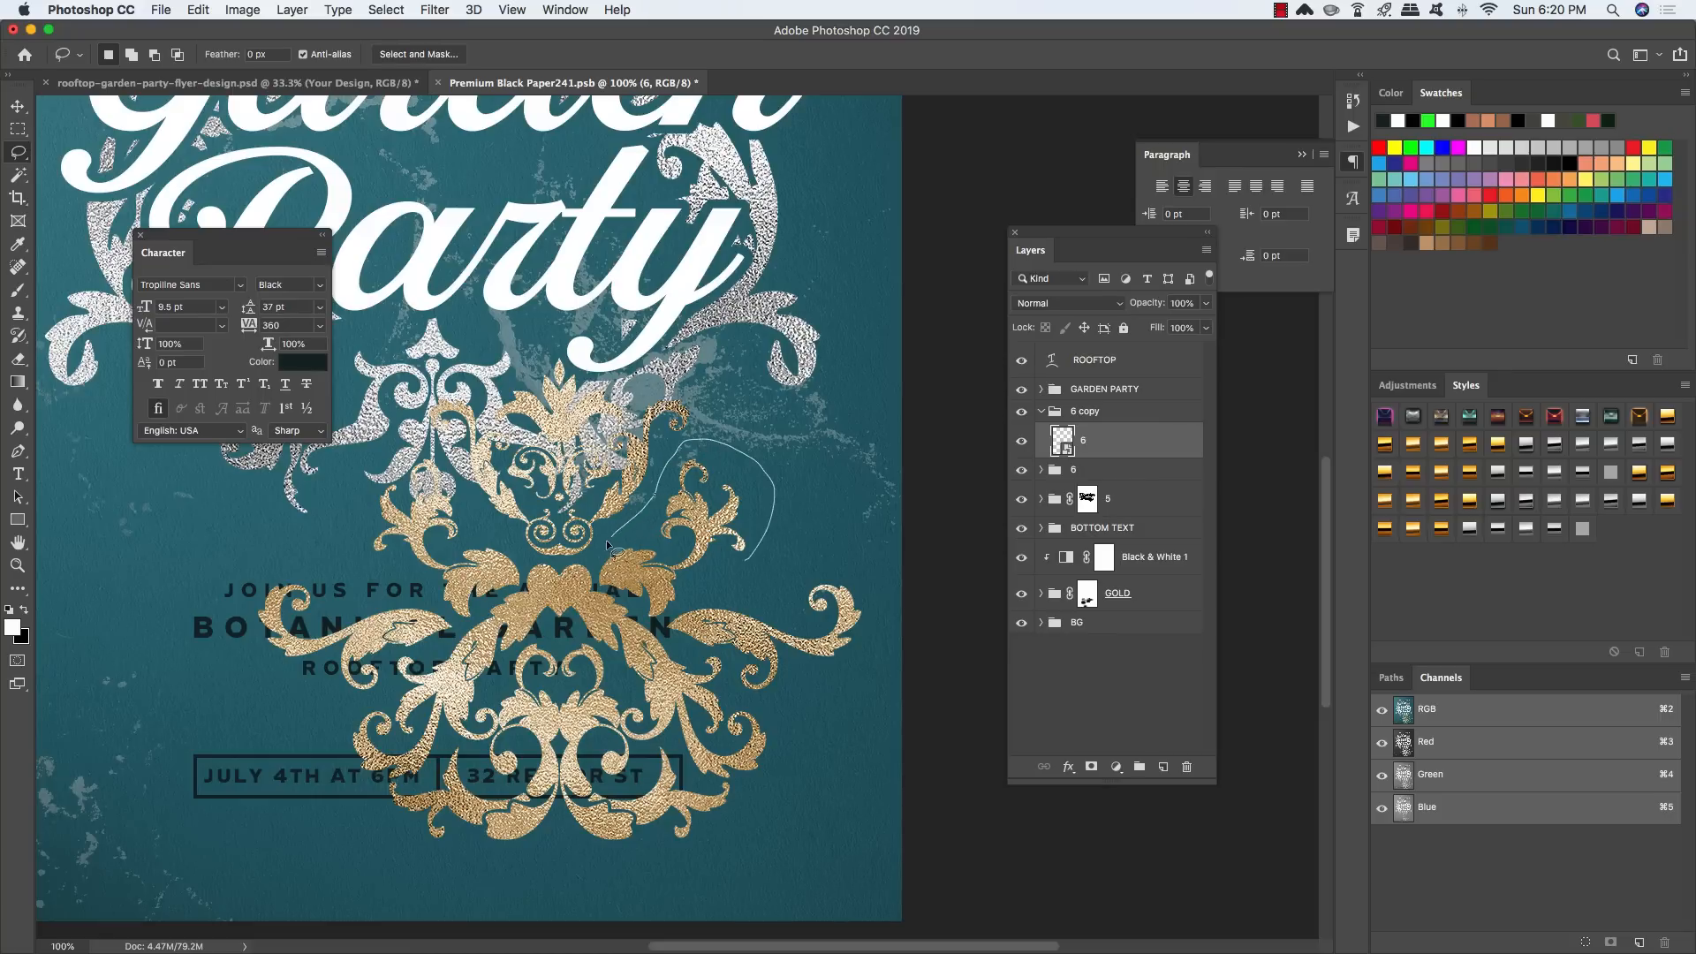
mouse_move(597, 587)
mouse_down()
mouse_move(663, 622)
mouse_move(753, 554)
mouse_up()
click(1092, 768)
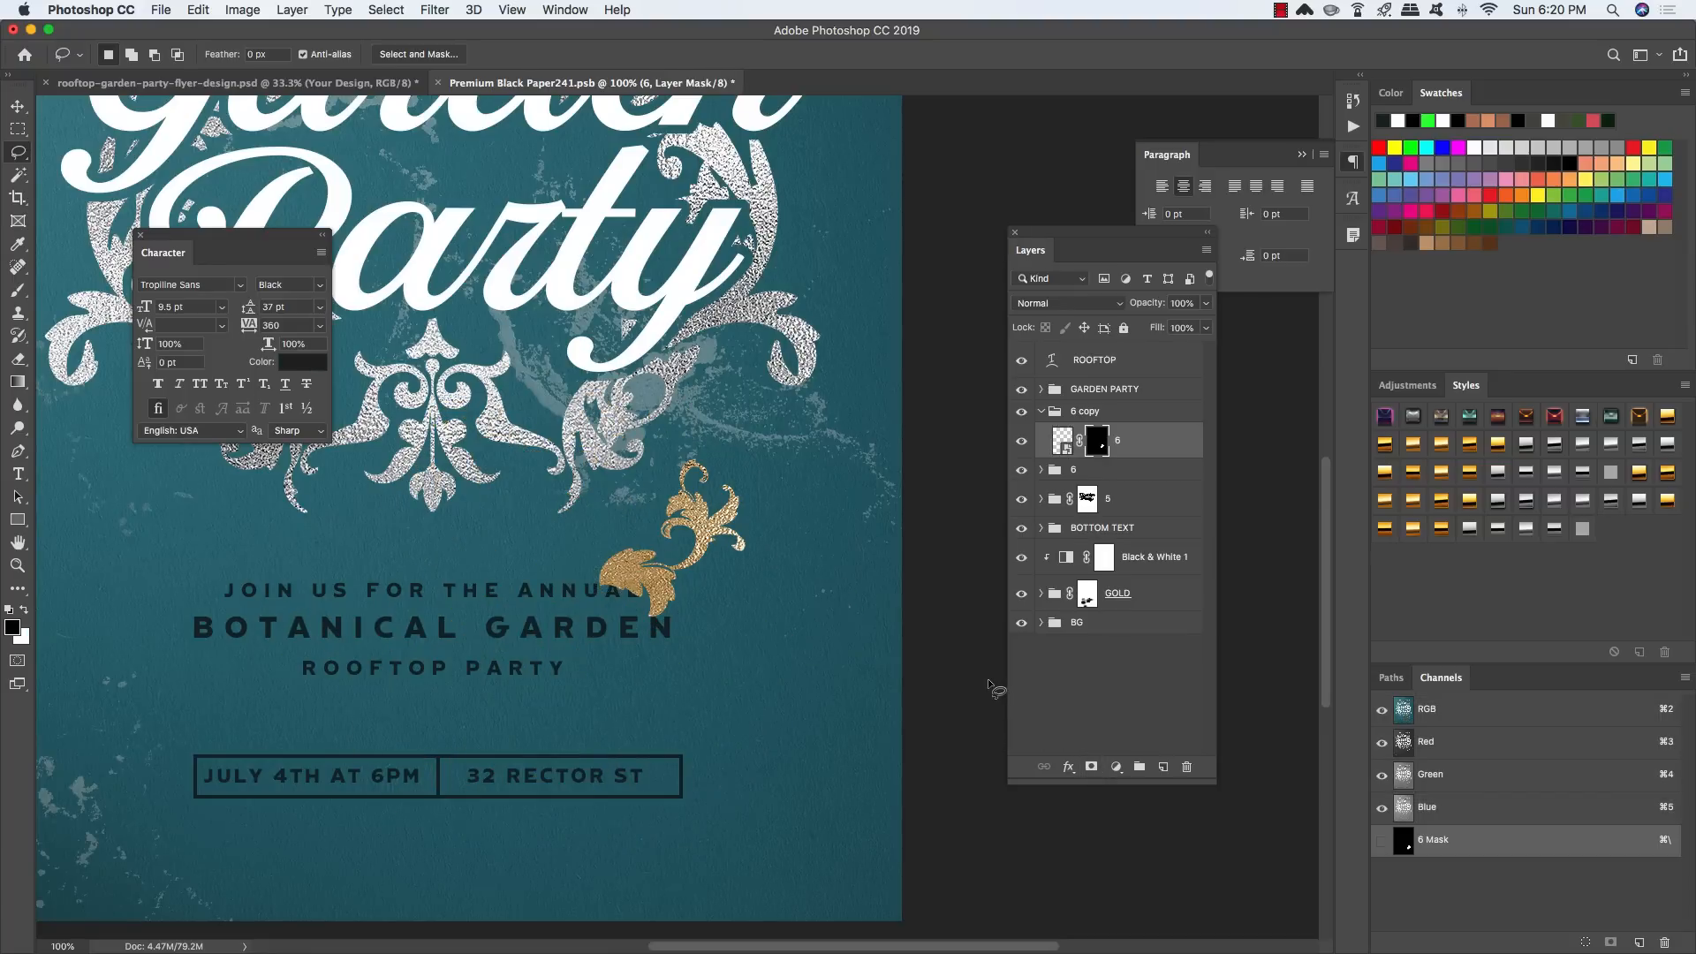
Step: Scale the masked sprig proportionally to 59.52% and place it in the flyer's lower-right corner
key(super+t)
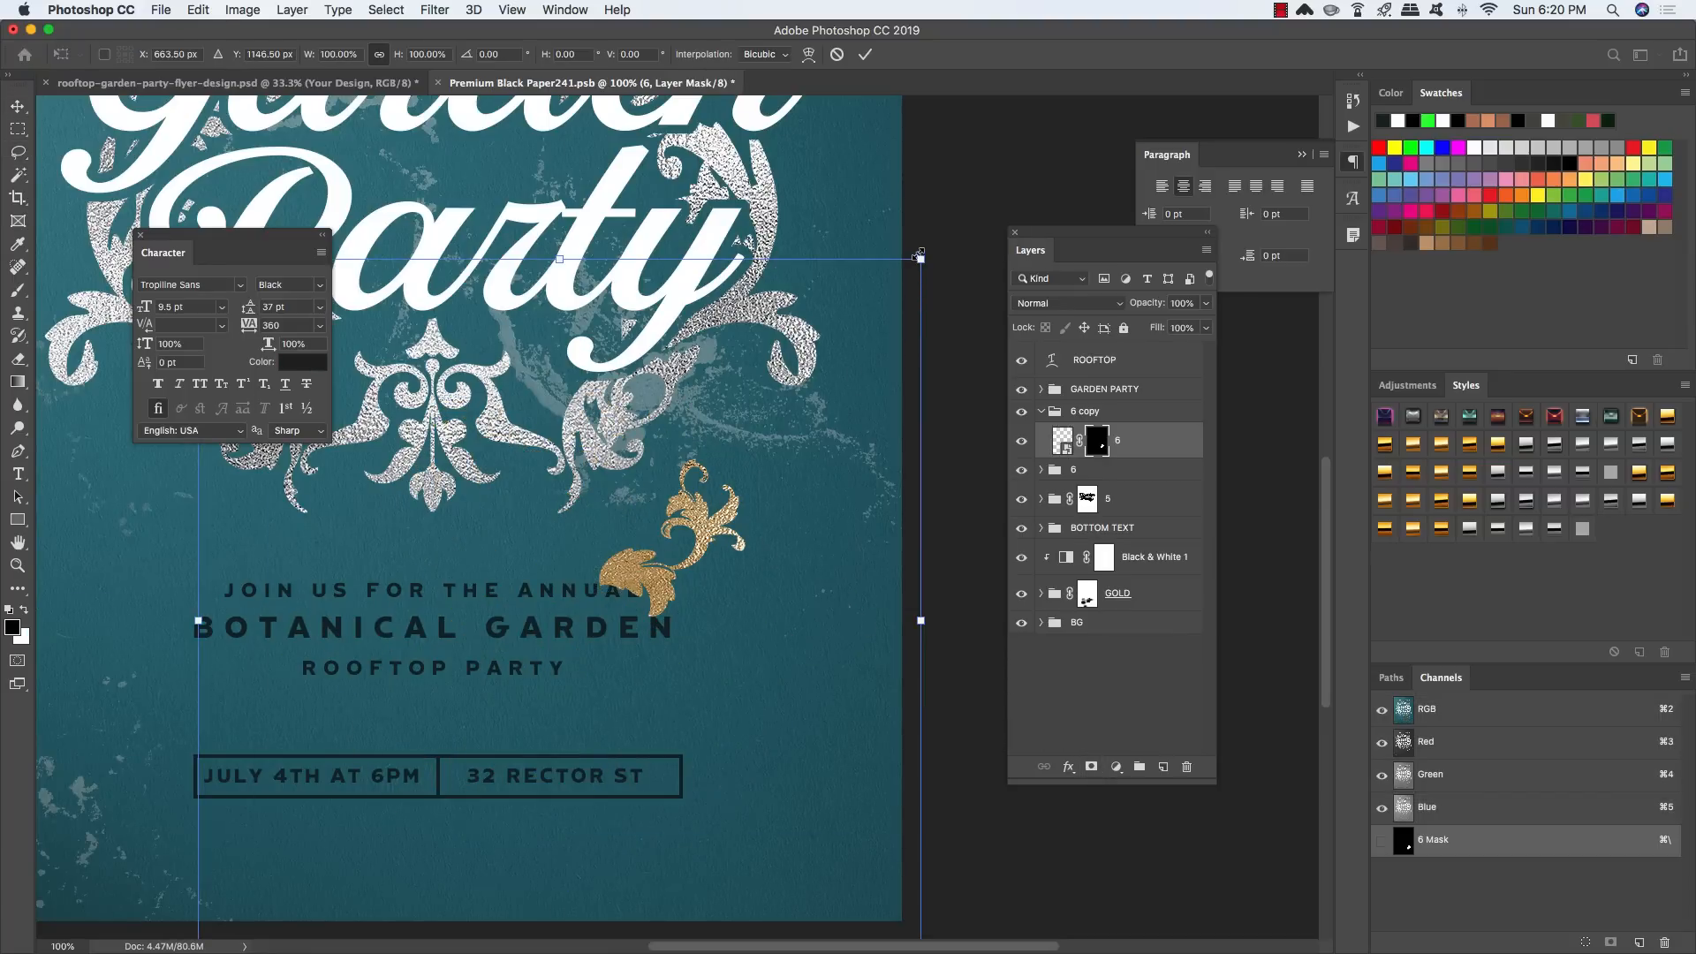
drag(919, 260, 756, 392)
drag(651, 554, 863, 832)
key(shift+Left)
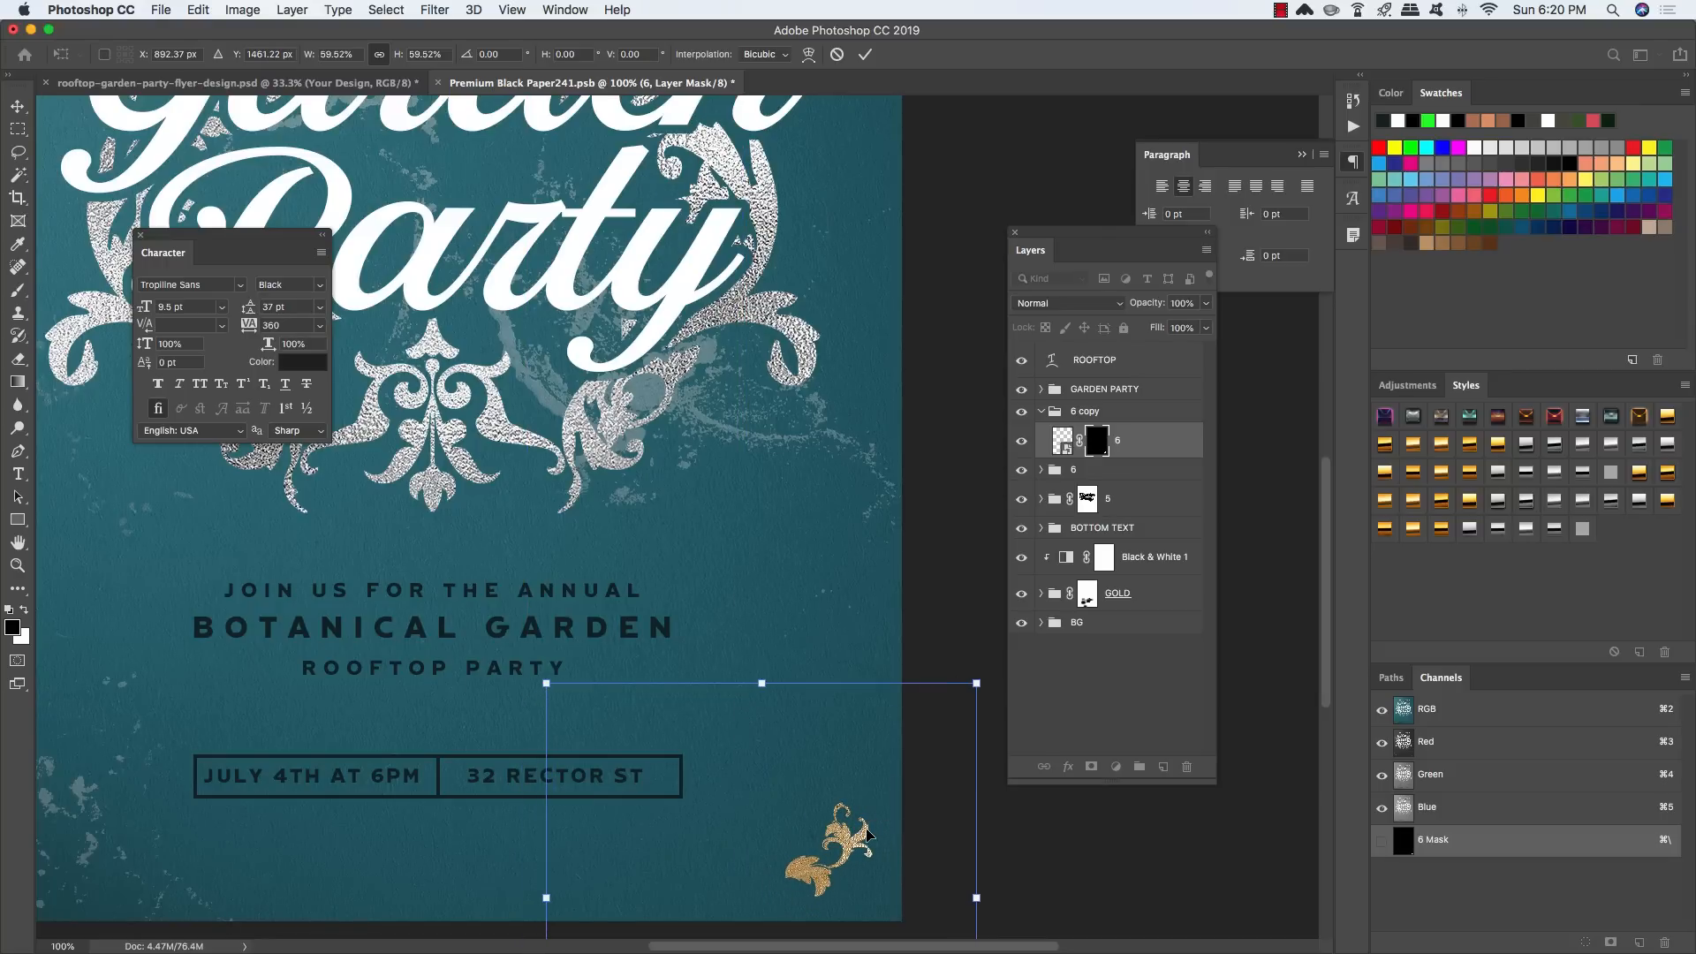
key(Return)
key(super+minus)
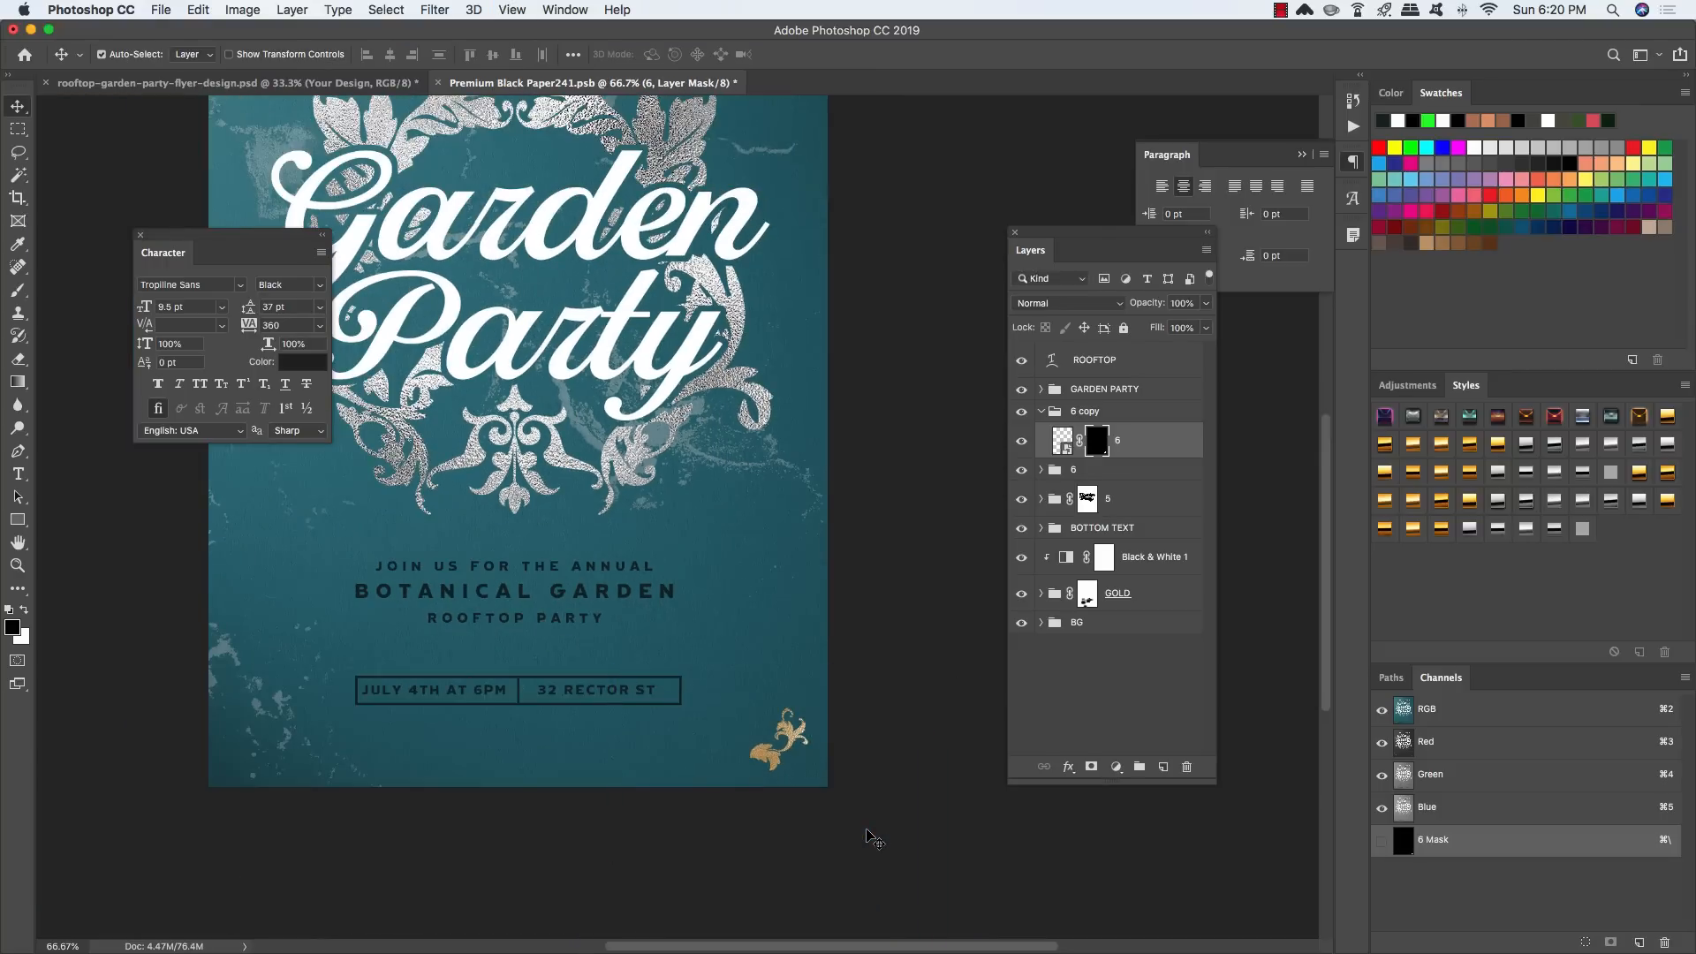
Step: Add a Color Overlay to the corner sprig in dark teal #122325, with Normal blend mode and 100% opacity
key(super+2)
double_click(1192, 443)
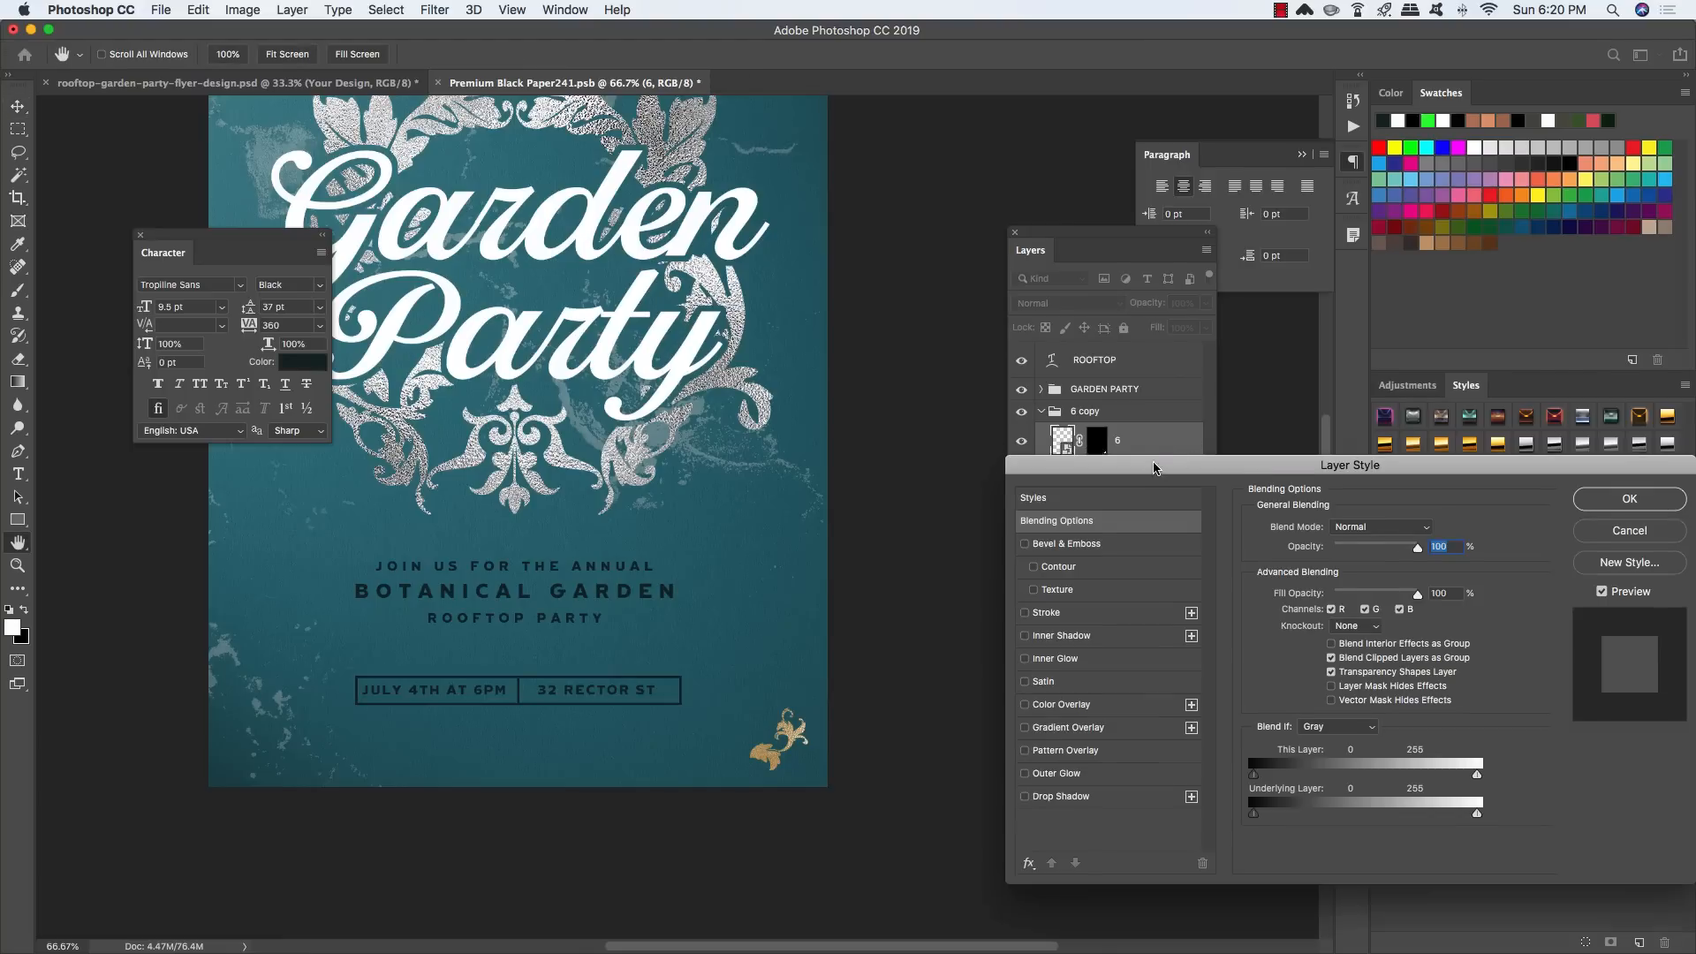
click(380, 454)
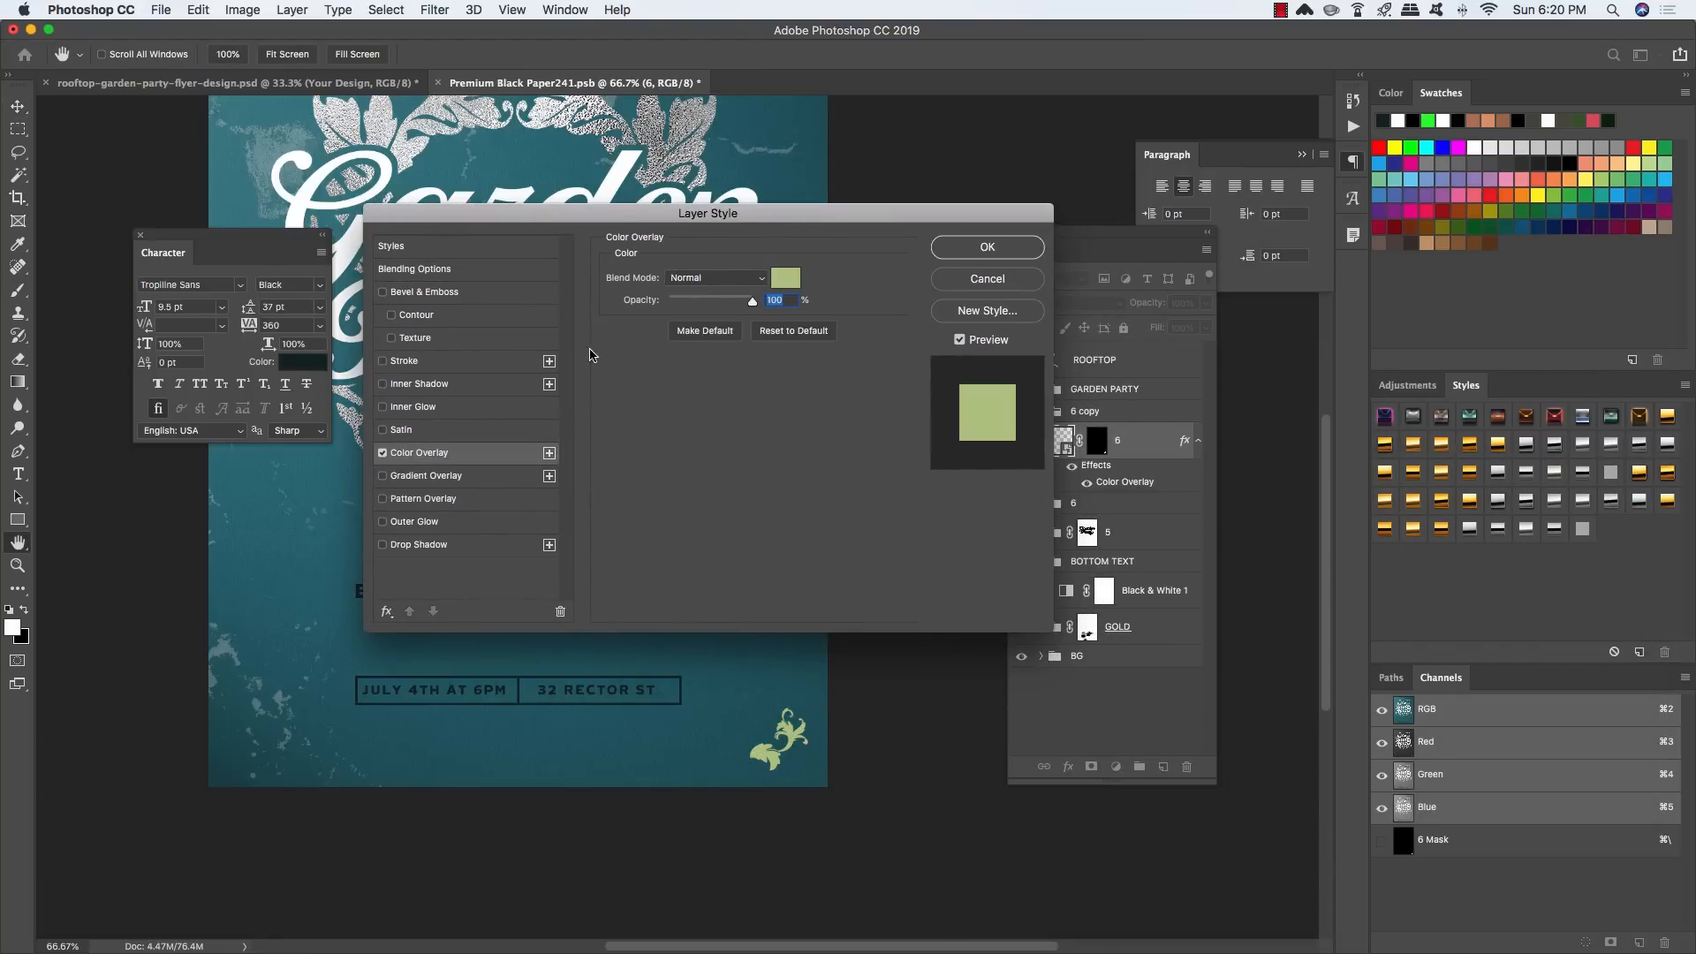
click(787, 280)
drag(504, 550, 425, 533)
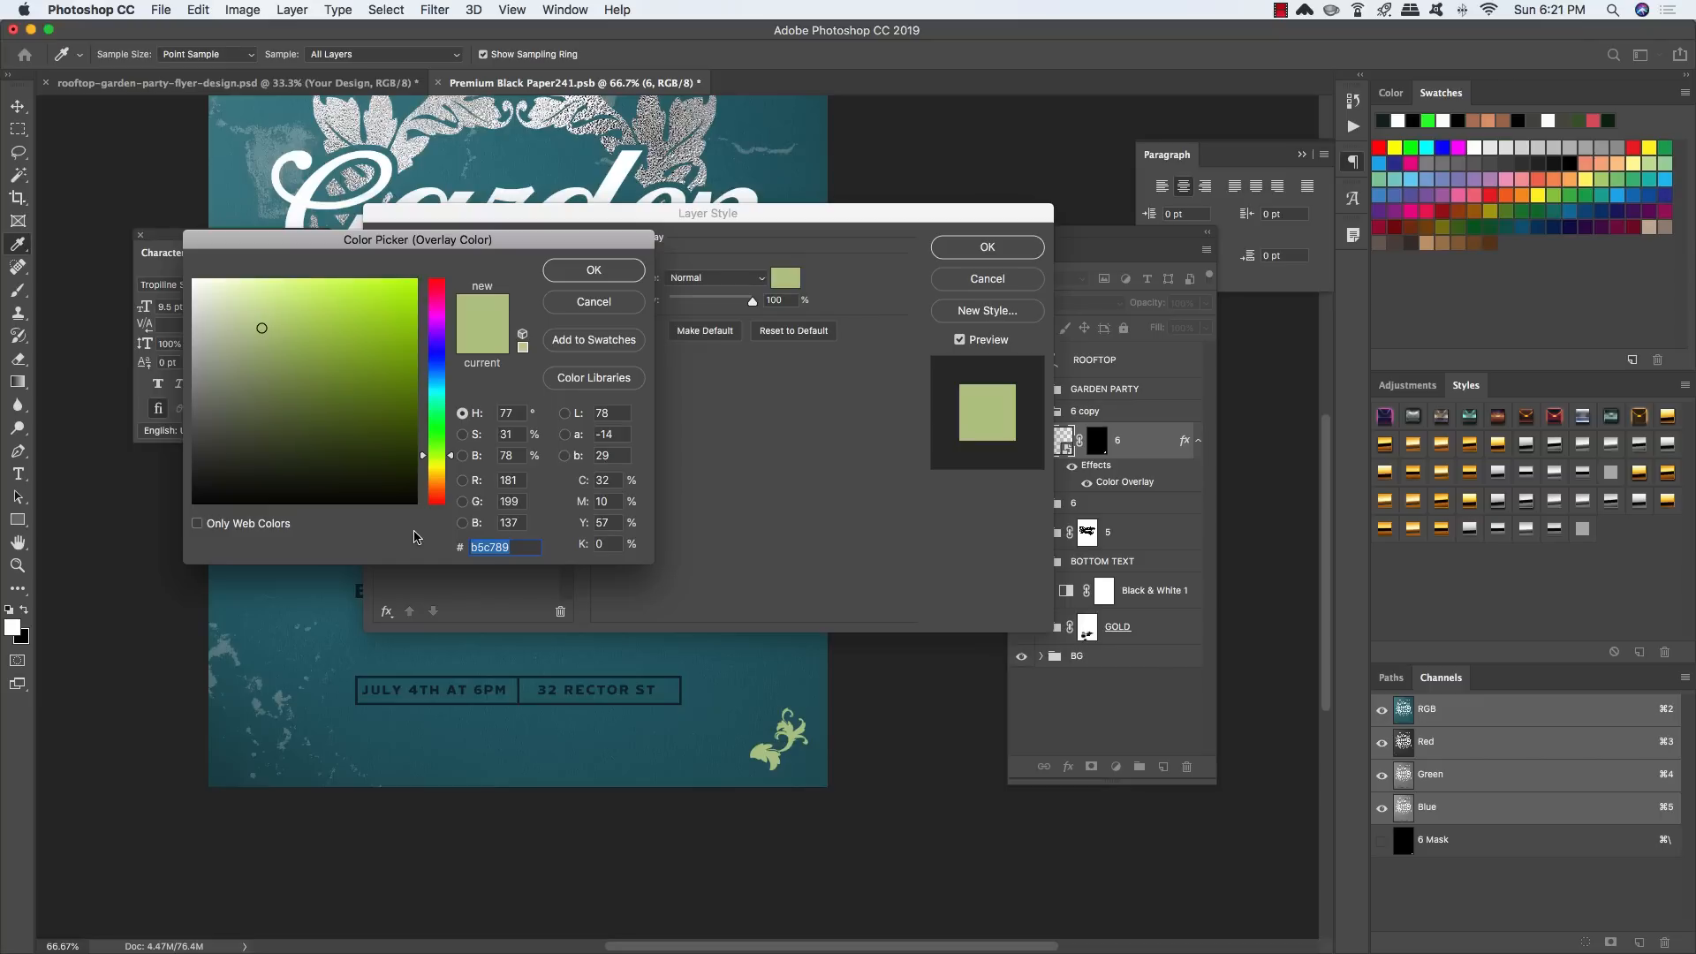
text(122325)
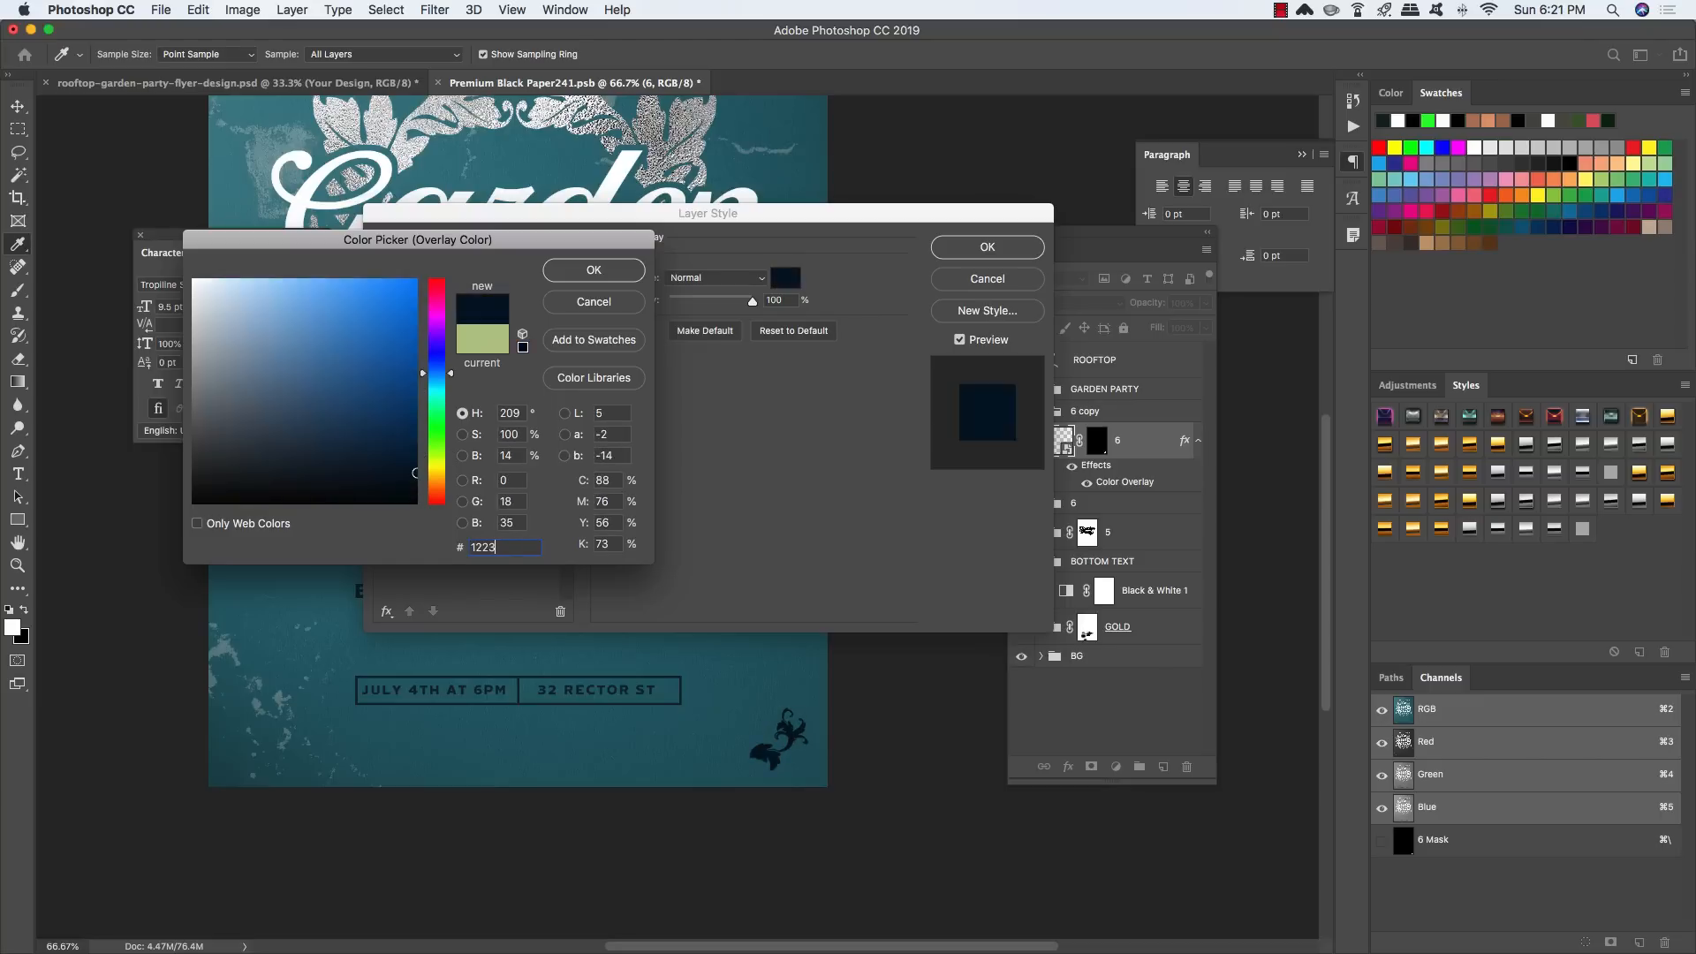
click(608, 277)
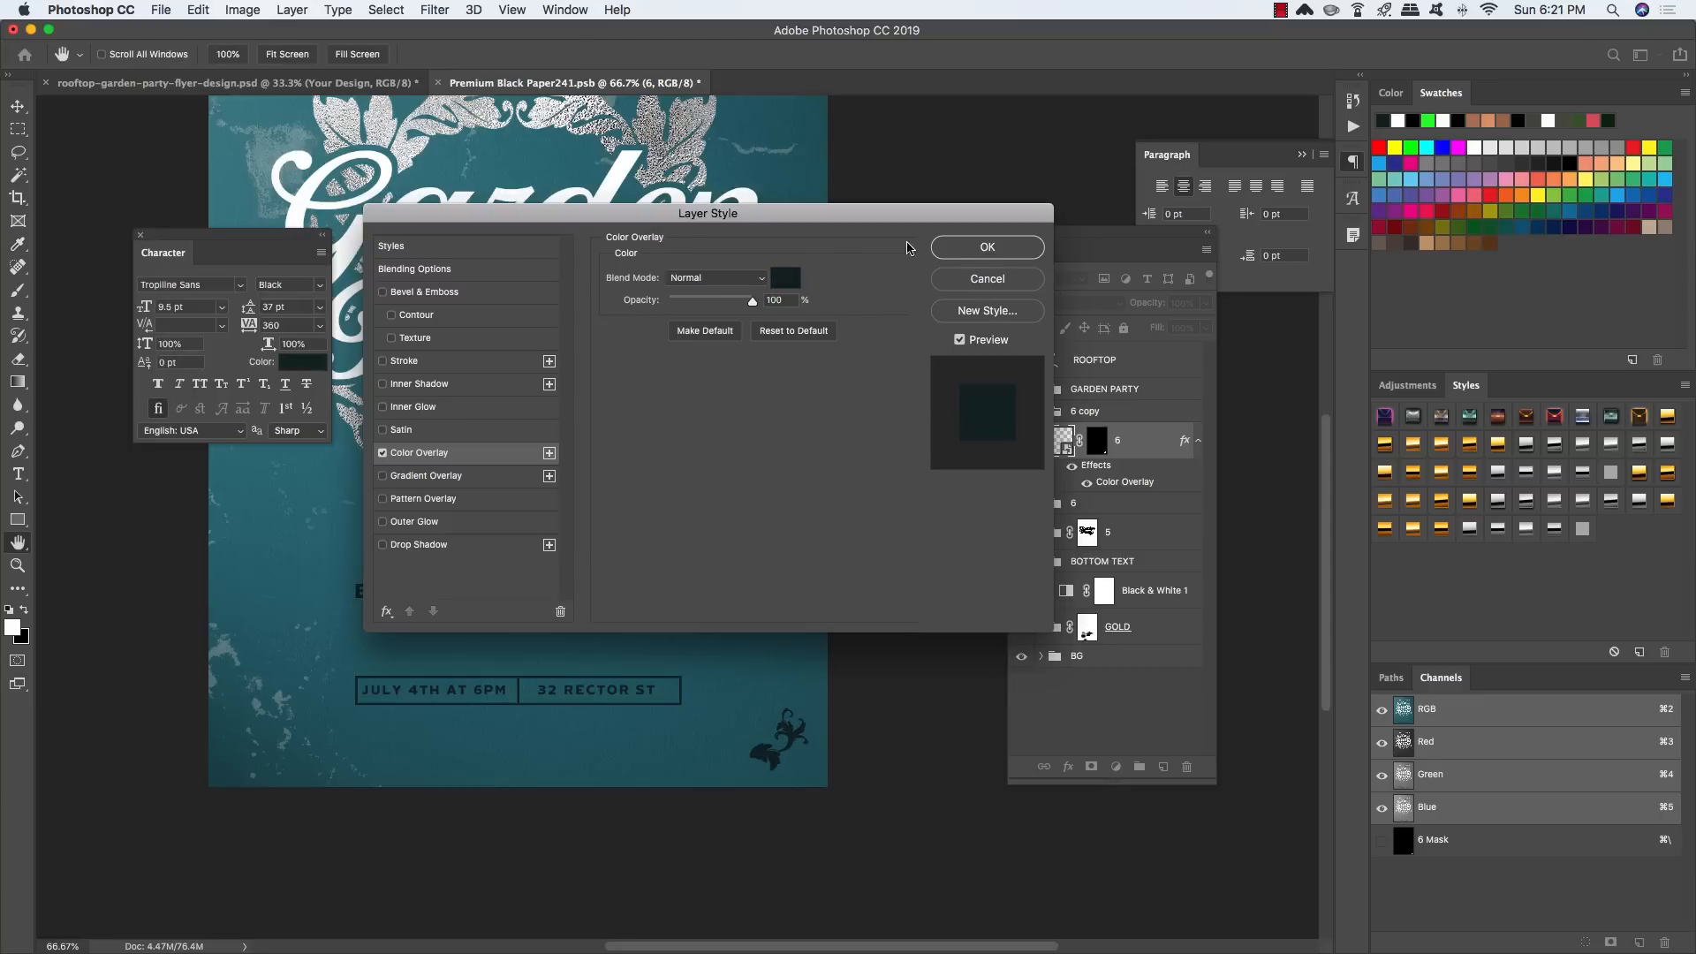
click(987, 247)
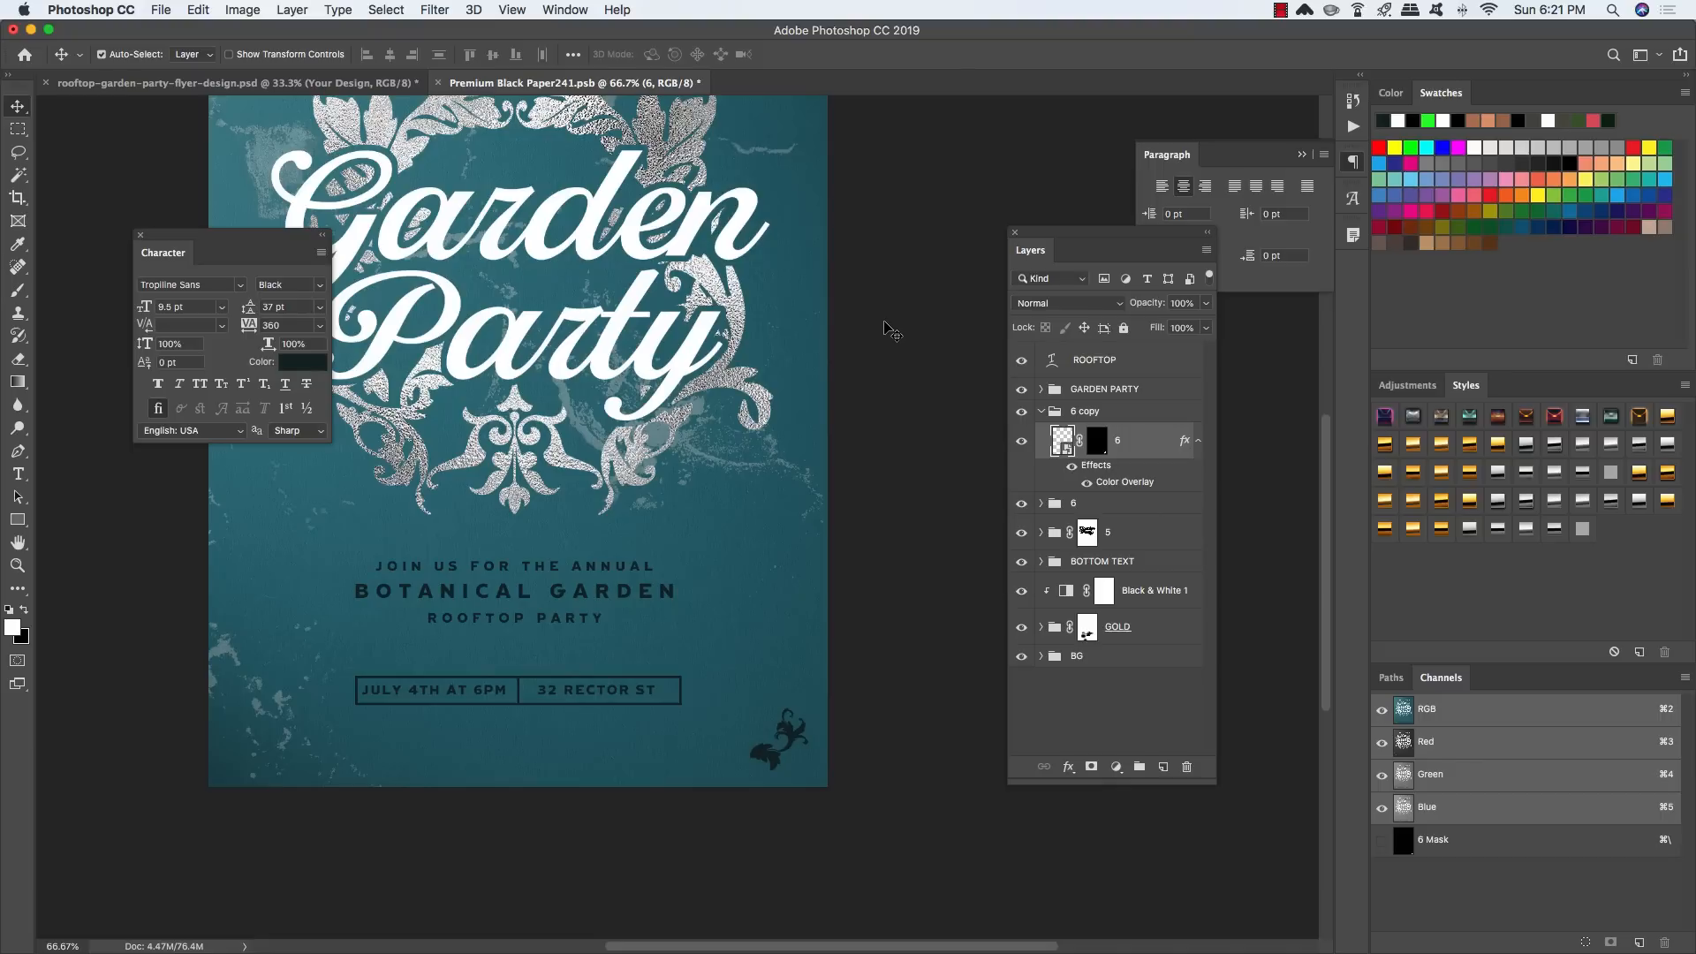
Step: Duplicate the dark corner sprig and flip the copy horizontally
key(super+j)
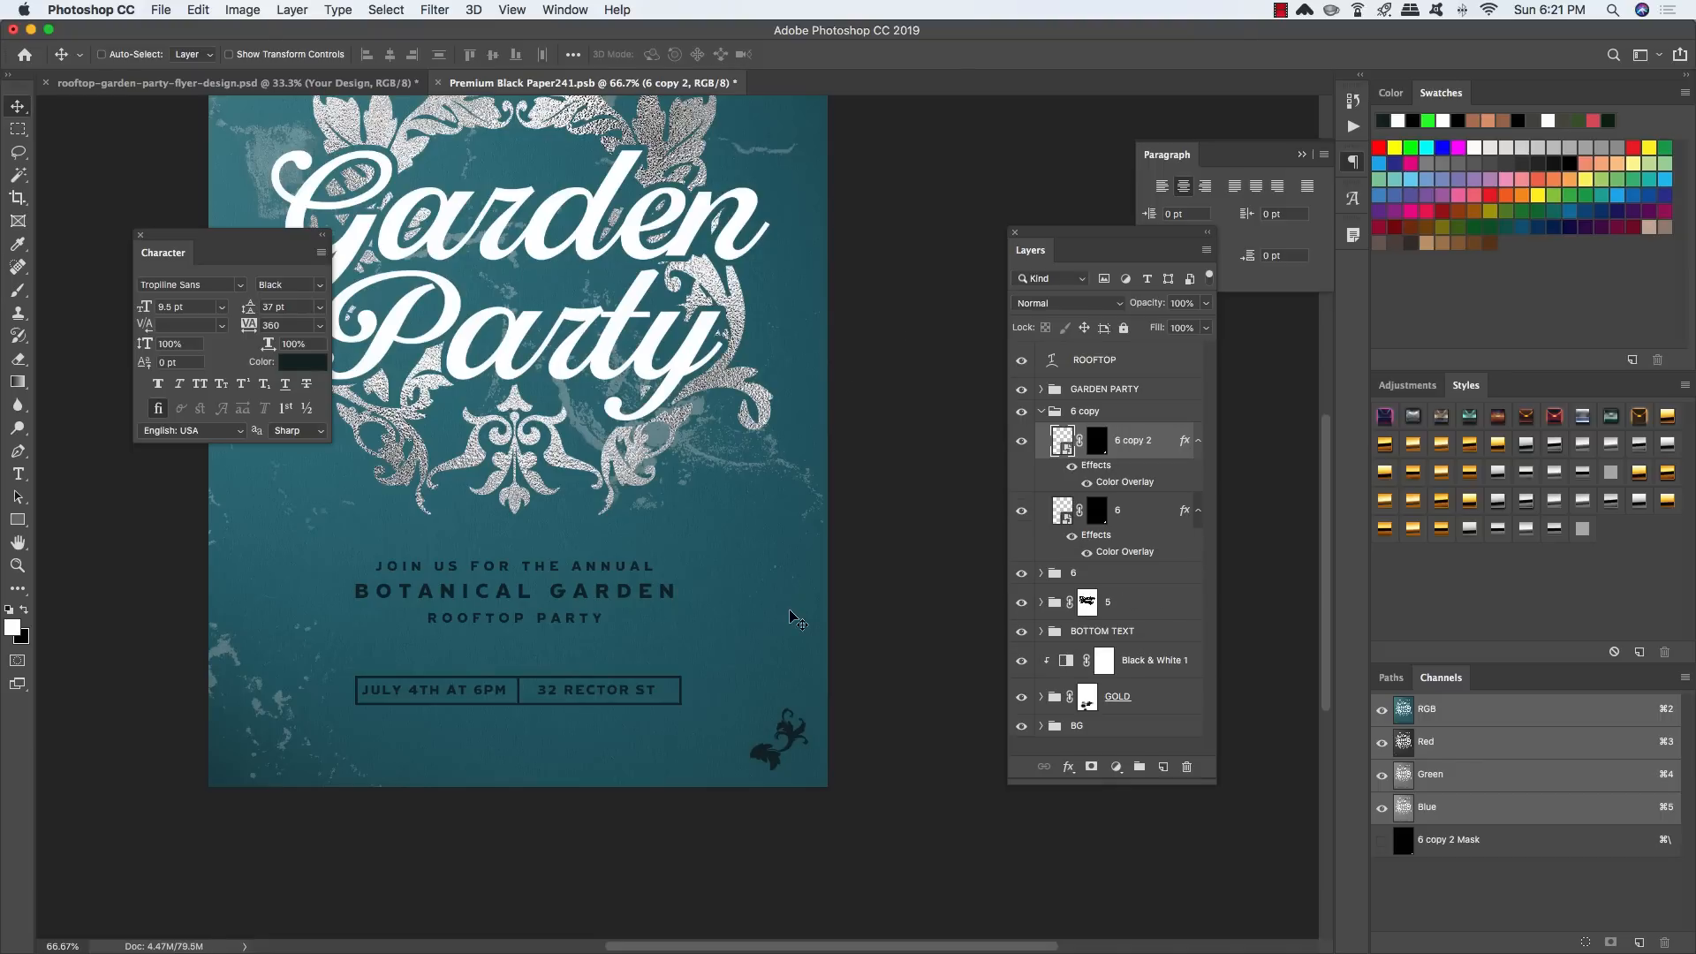
key(super+t)
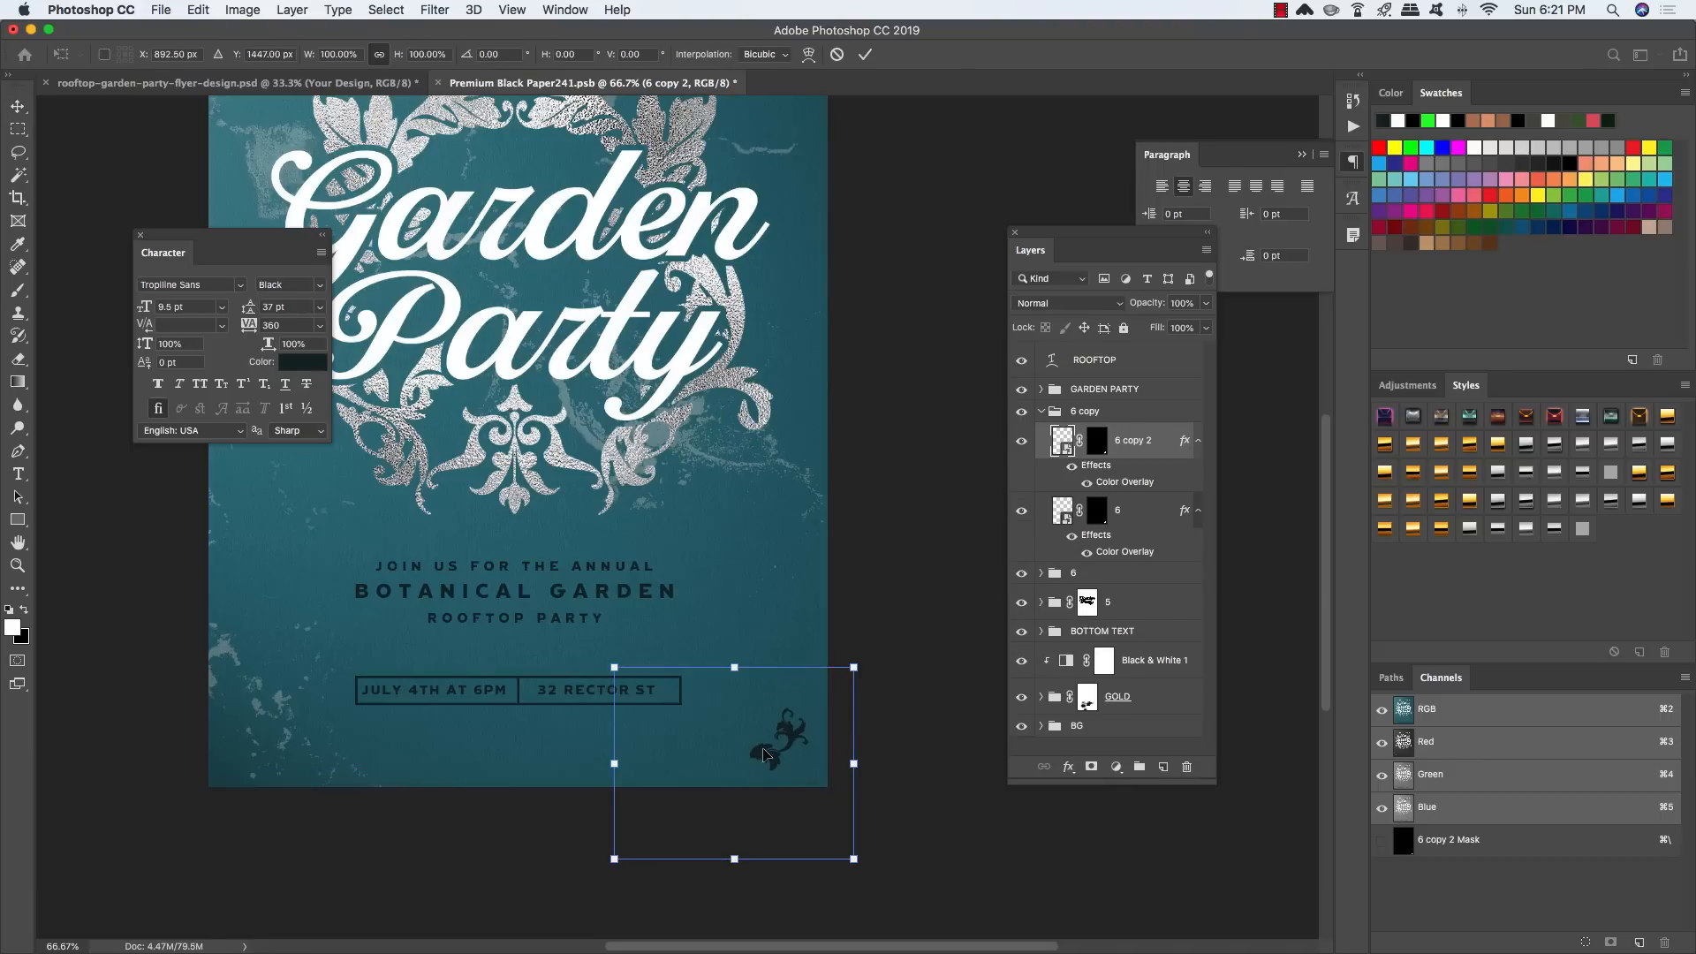
right_click(790, 735)
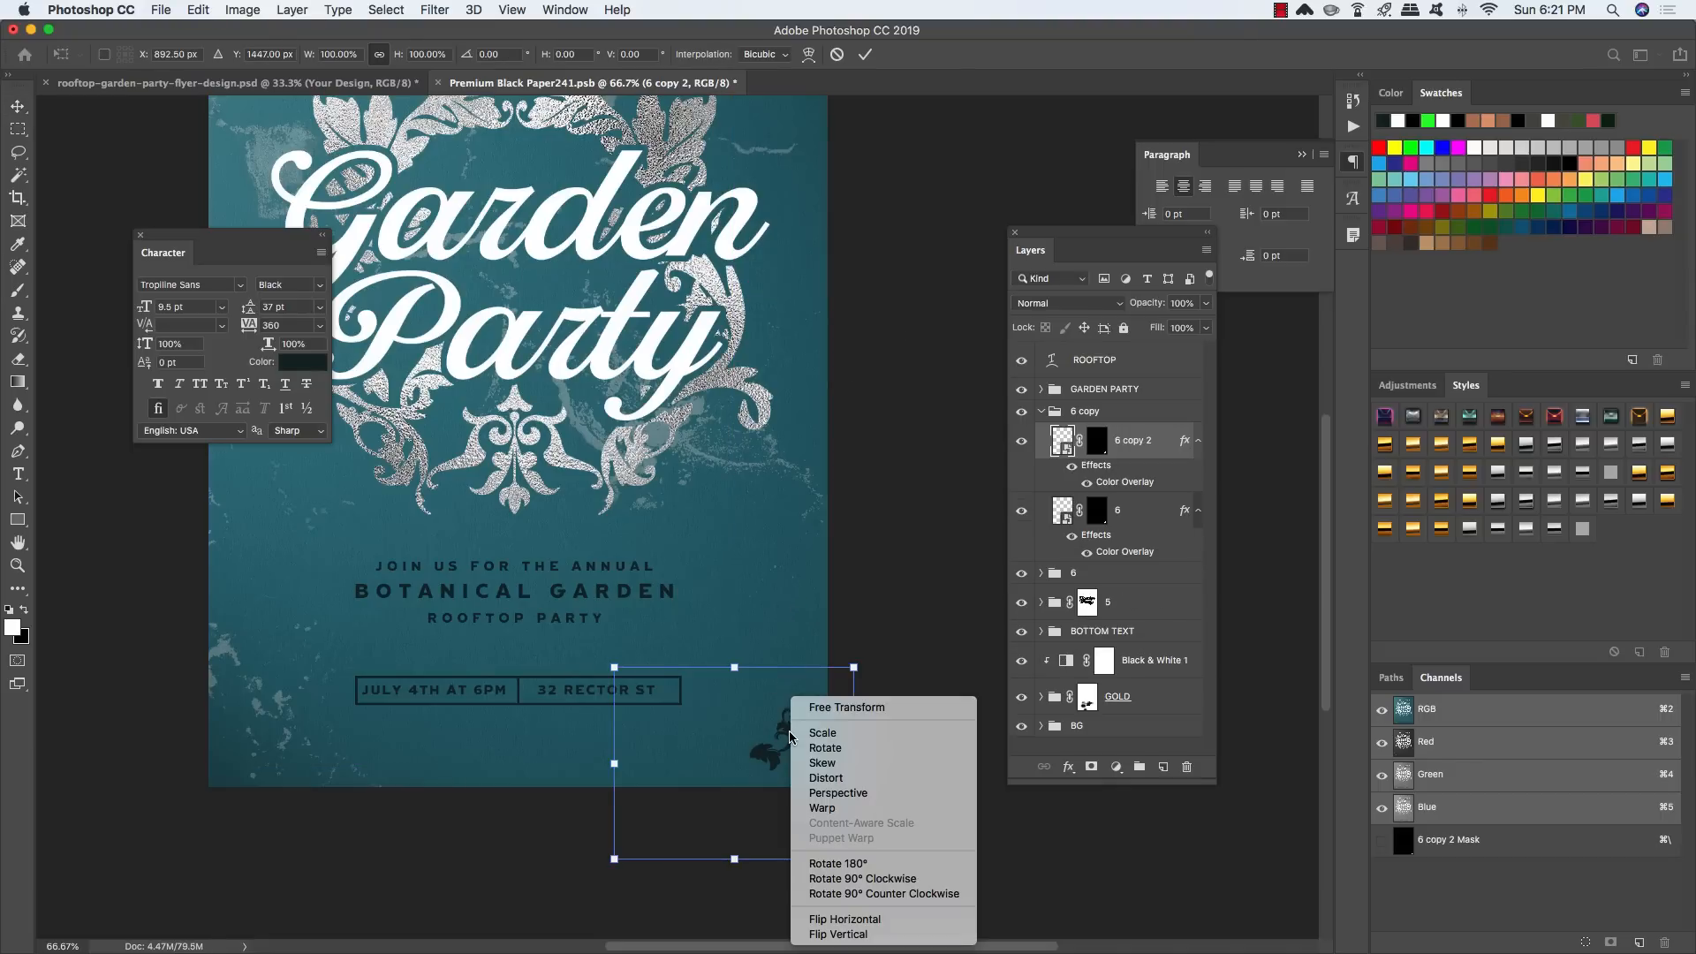
click(850, 919)
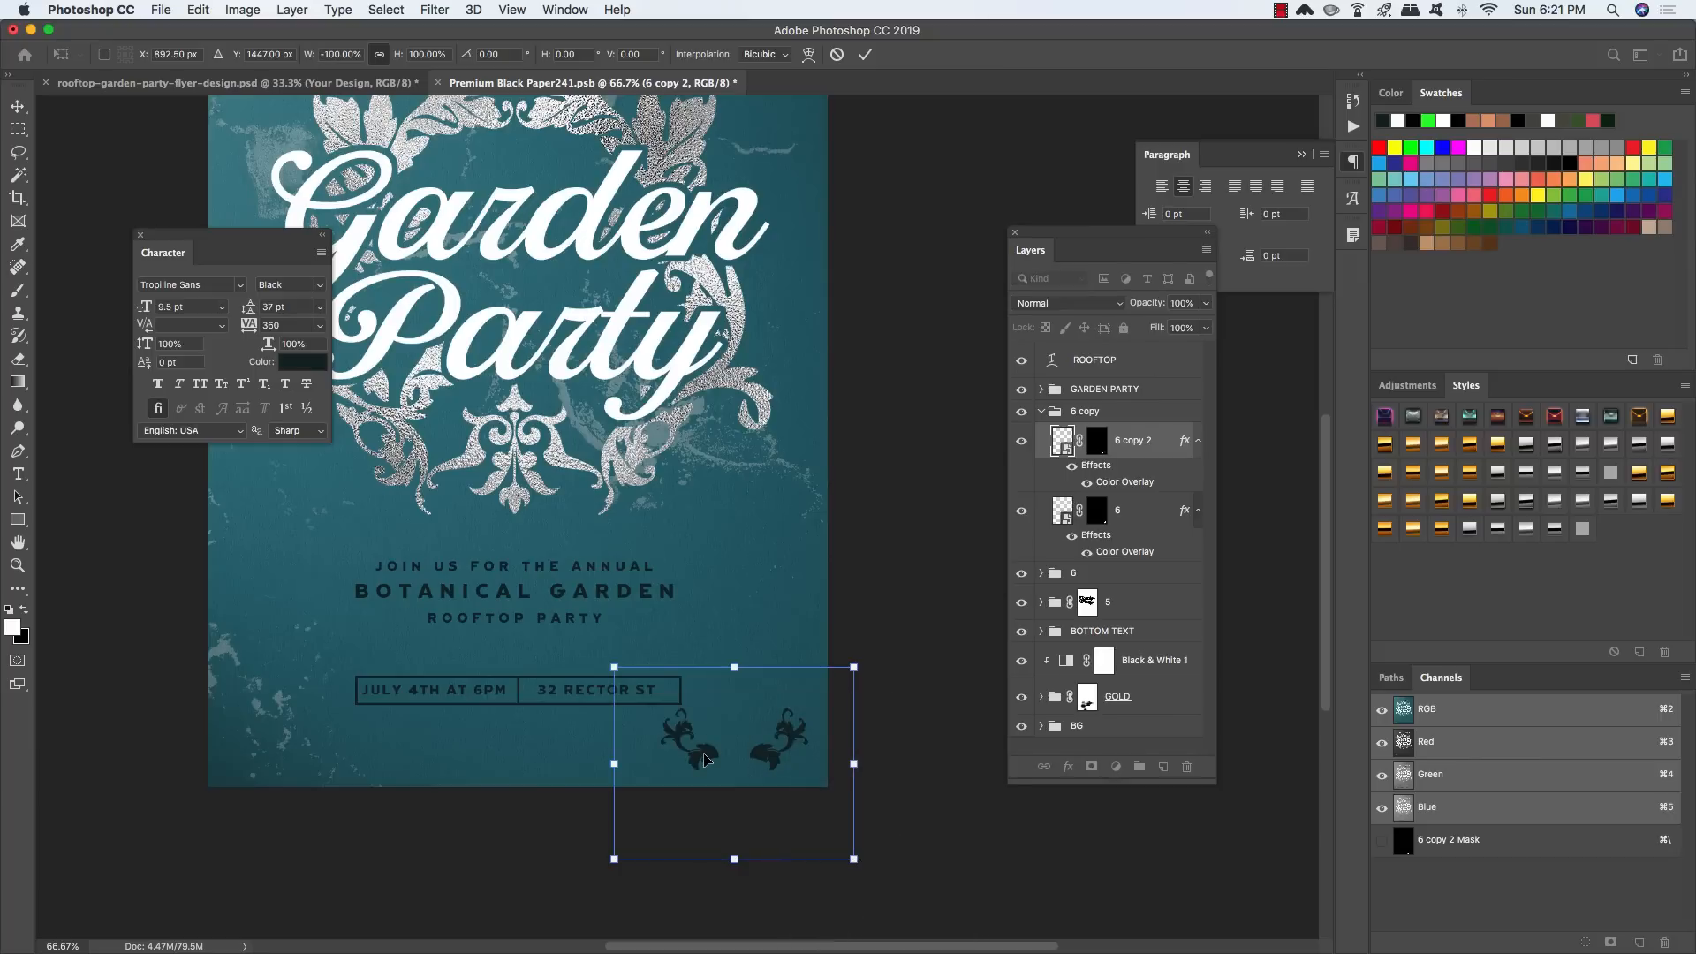
Step: Move the flipped sprig straight across to the flyer's lower-left corner, at X 155.31 px, level with the original
drag(704, 758, 272, 758)
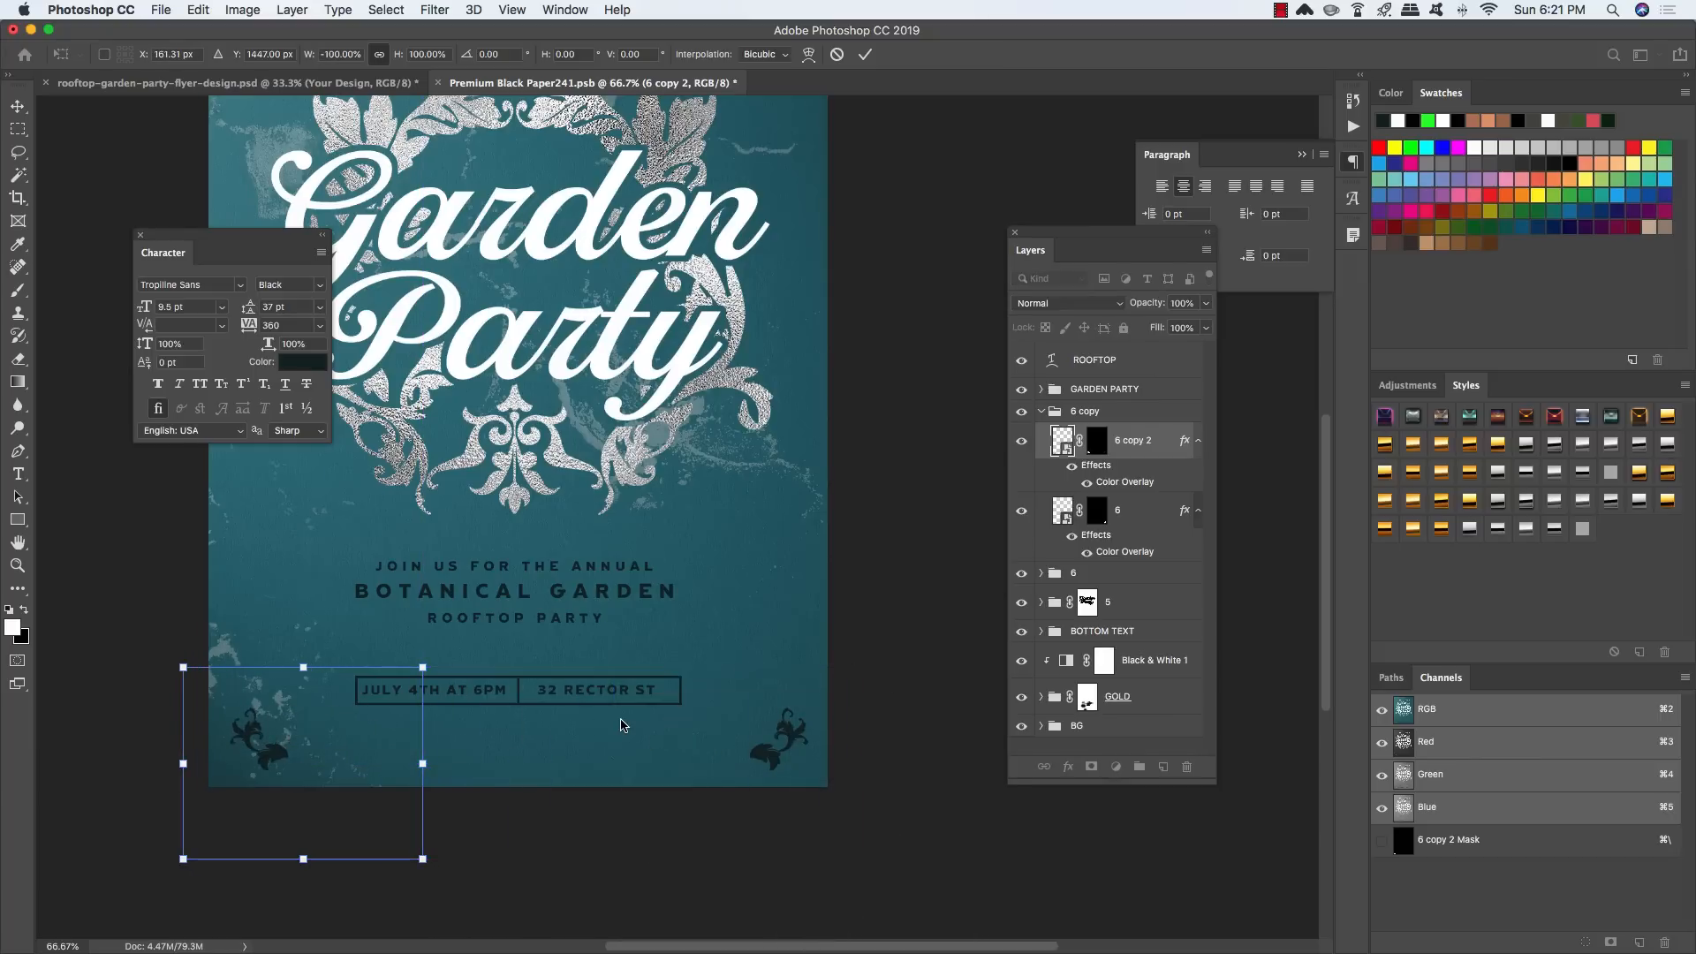
key(Left)
key(Left)
key(Left)
key(Left)
key(Left)
key(Left)
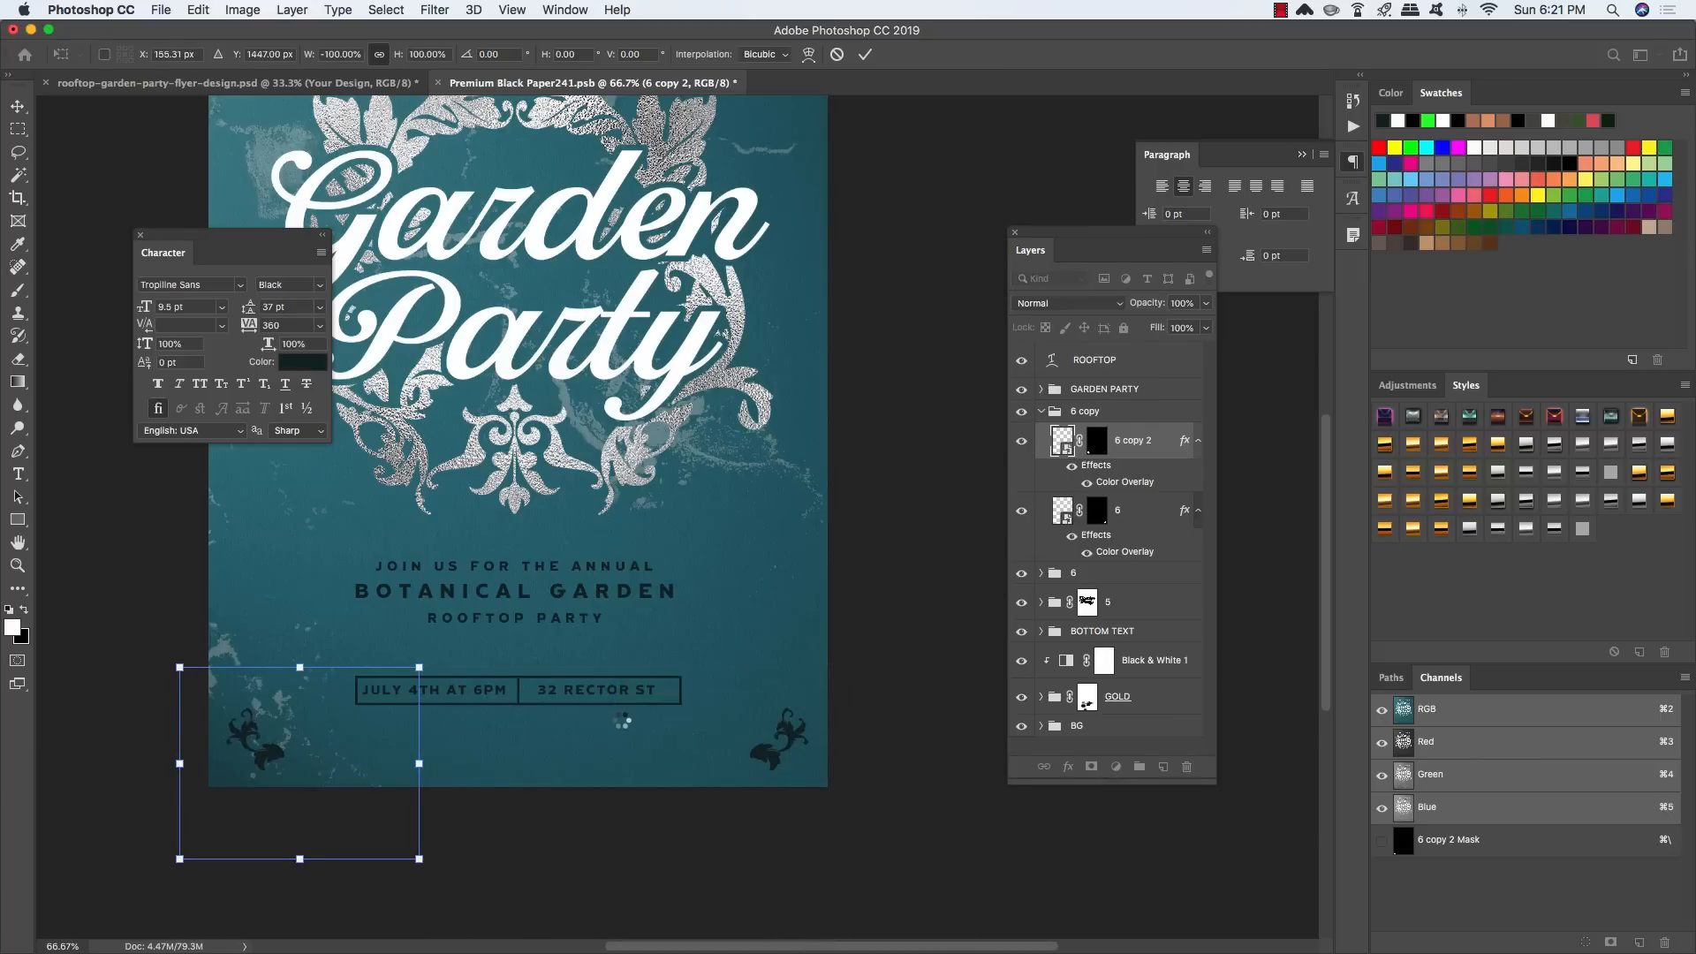
key(Return)
Step: Collapse the effects lists of the two lower corner sprig layers and duplicate both sprigs together
click(1199, 440)
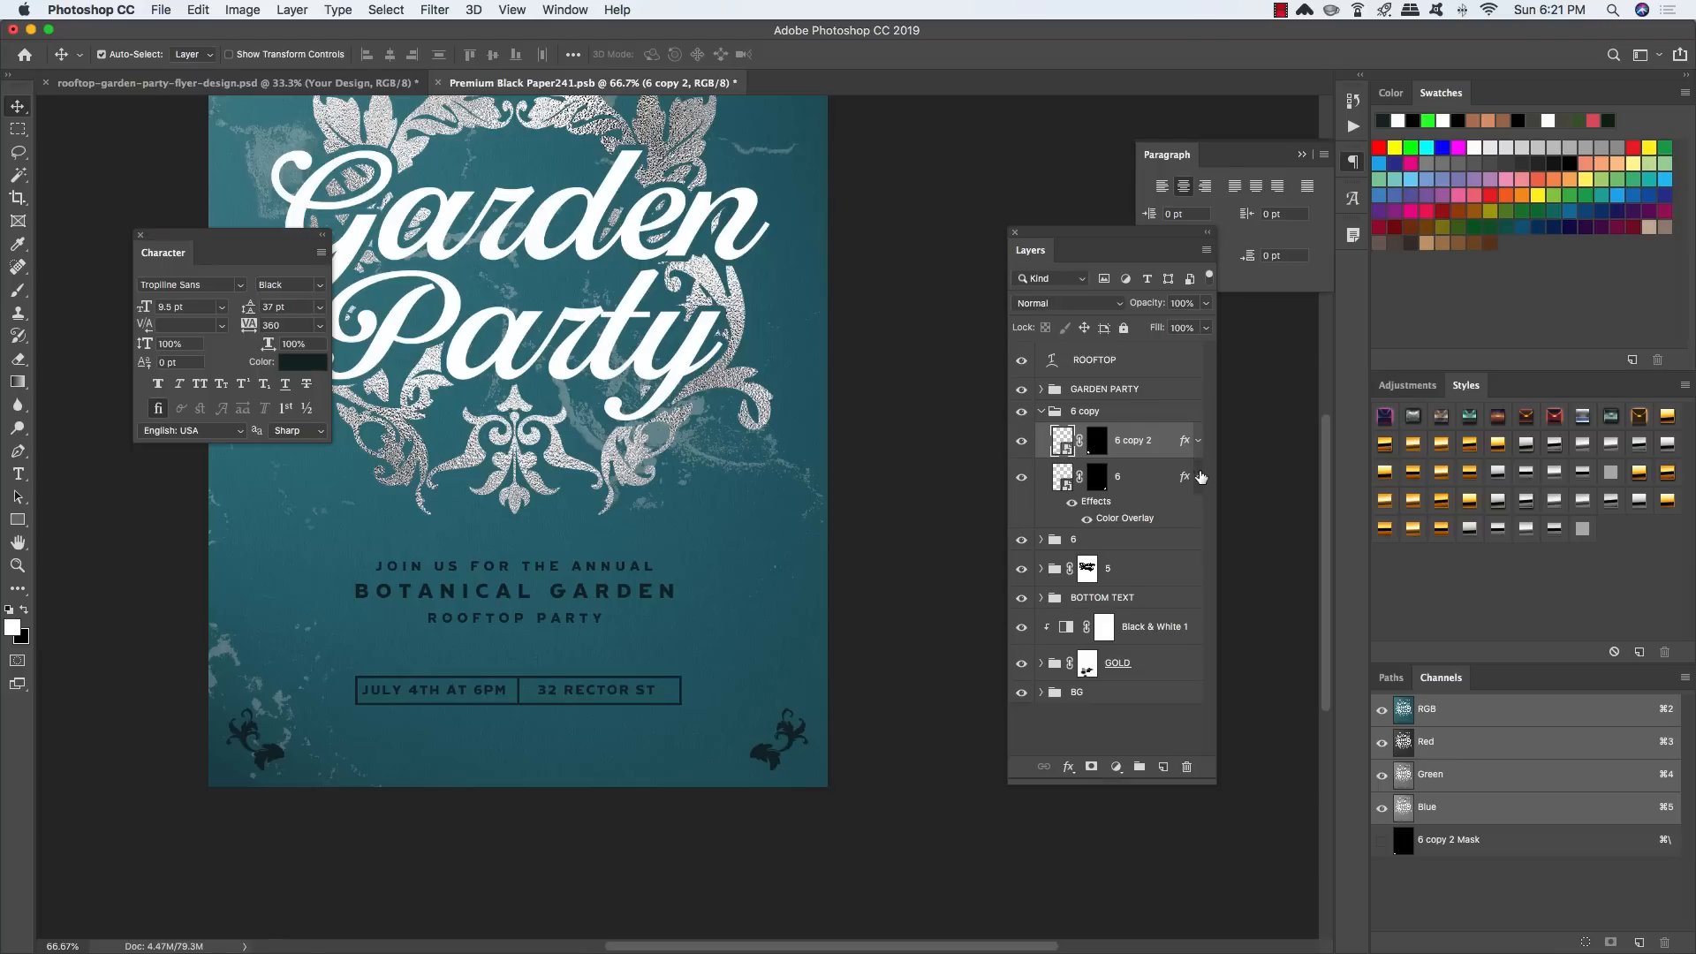
click(1199, 477)
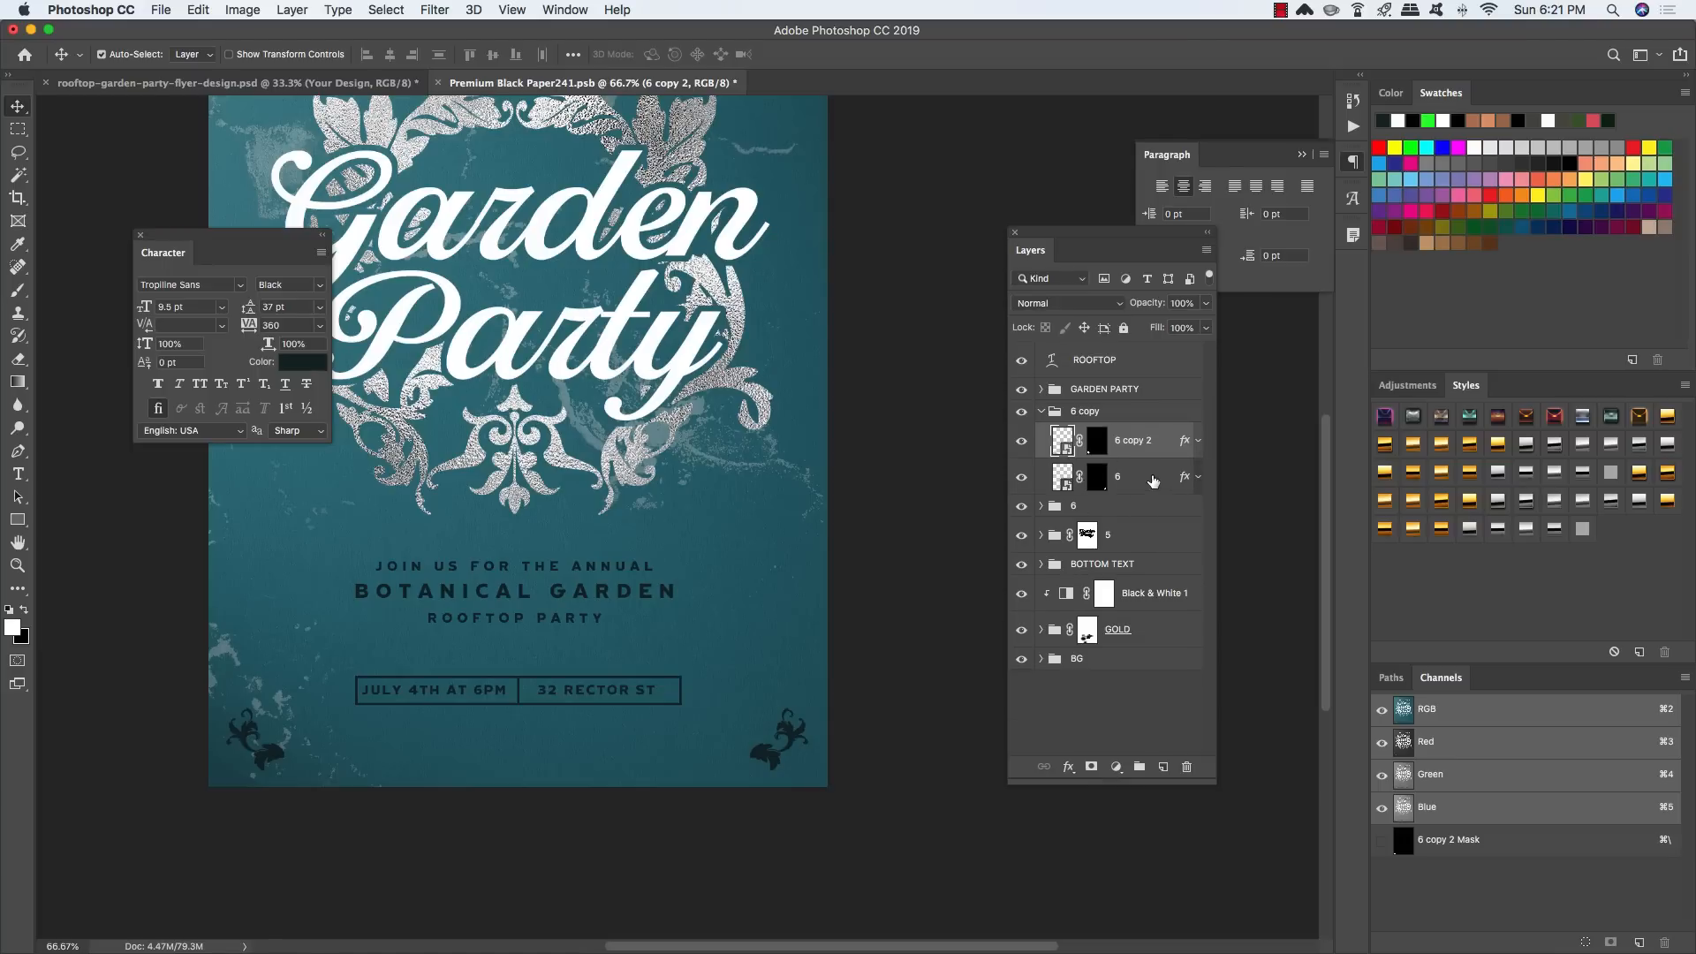
shift+click(1151, 480)
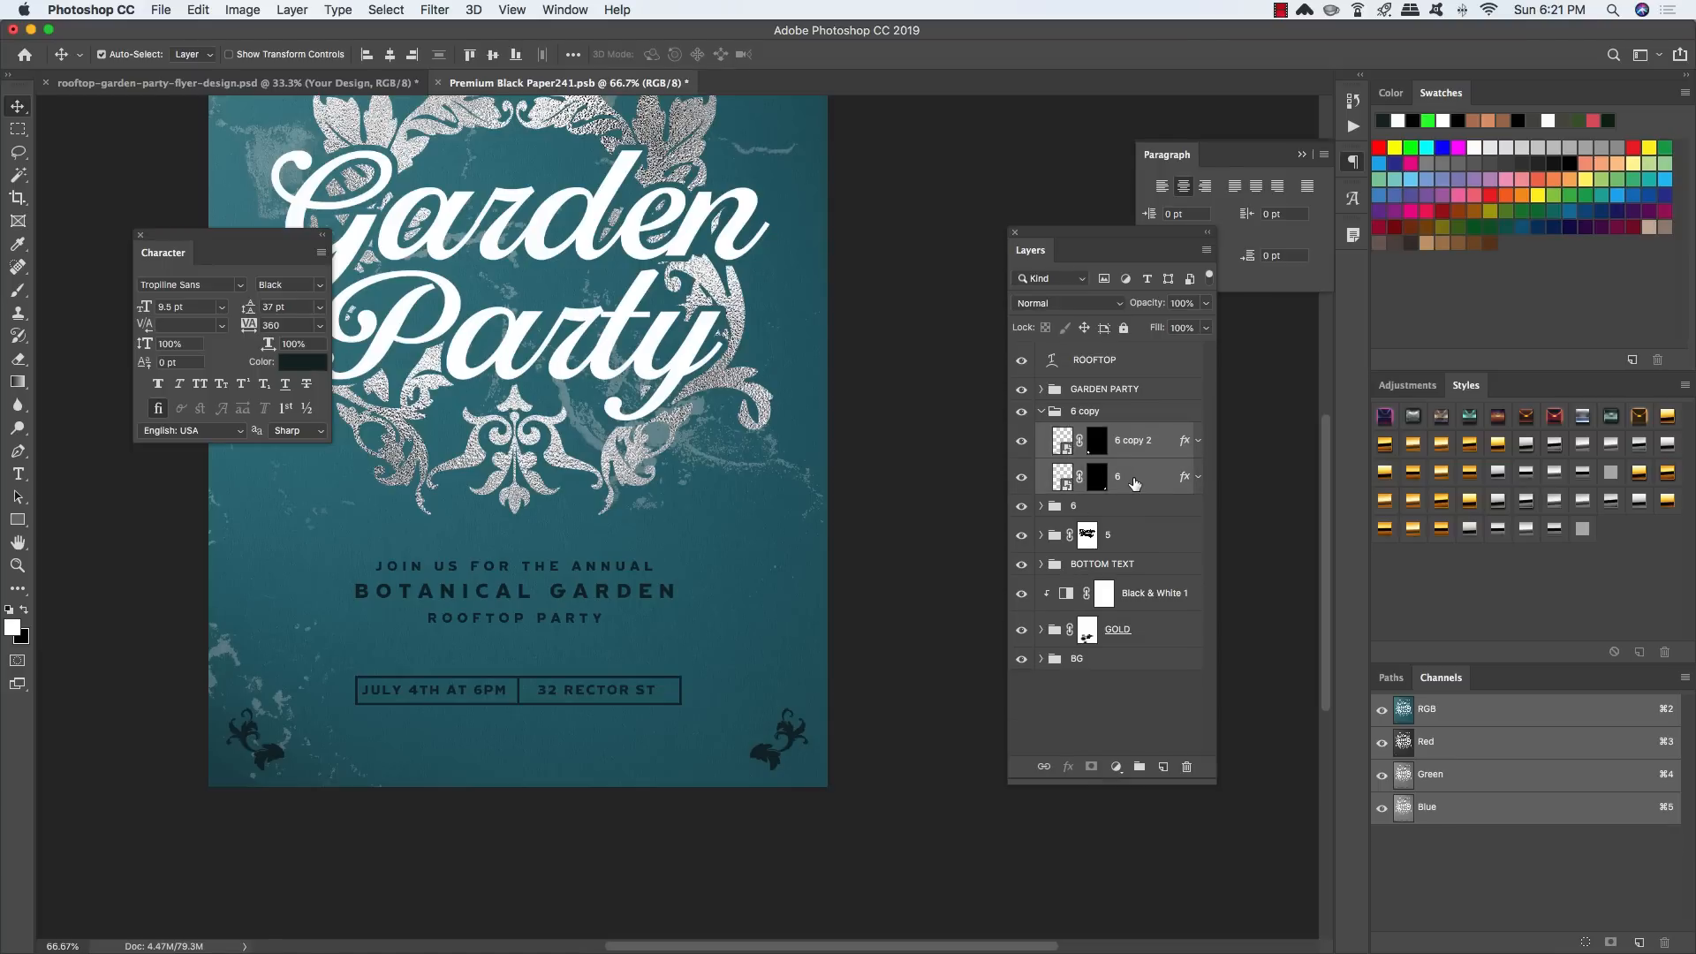
key(super+j)
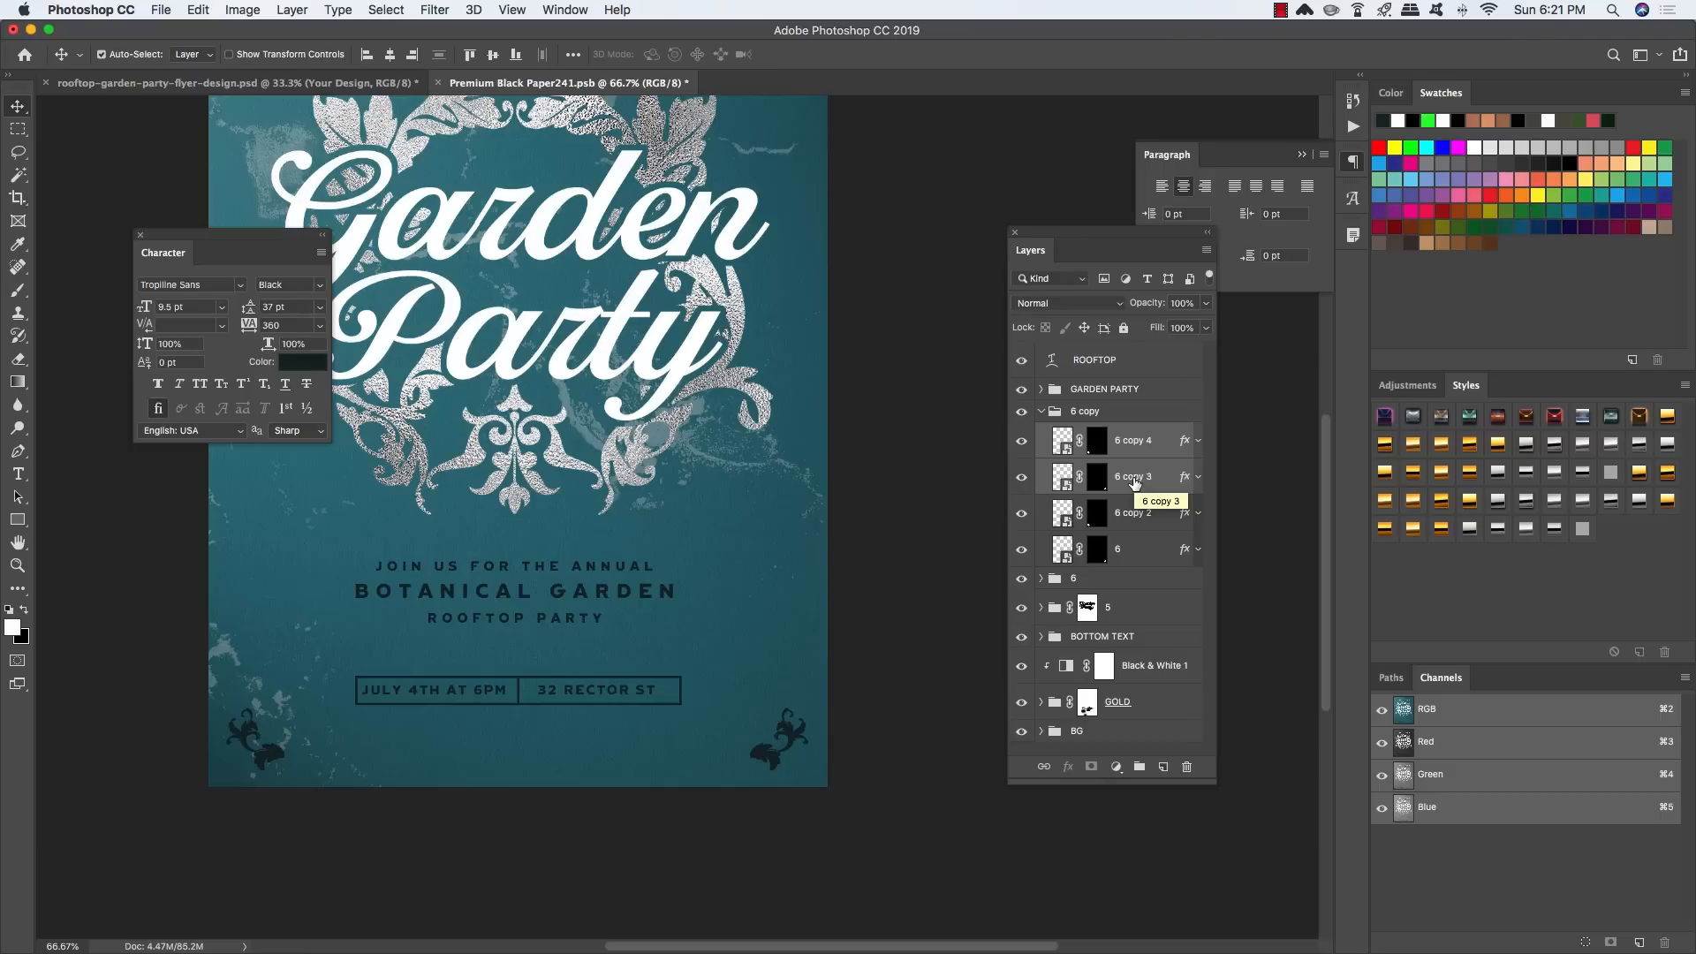
Step: Flip the two duplicated sprigs vertically and move them straight up to the flyer's upper corners
key(super+t)
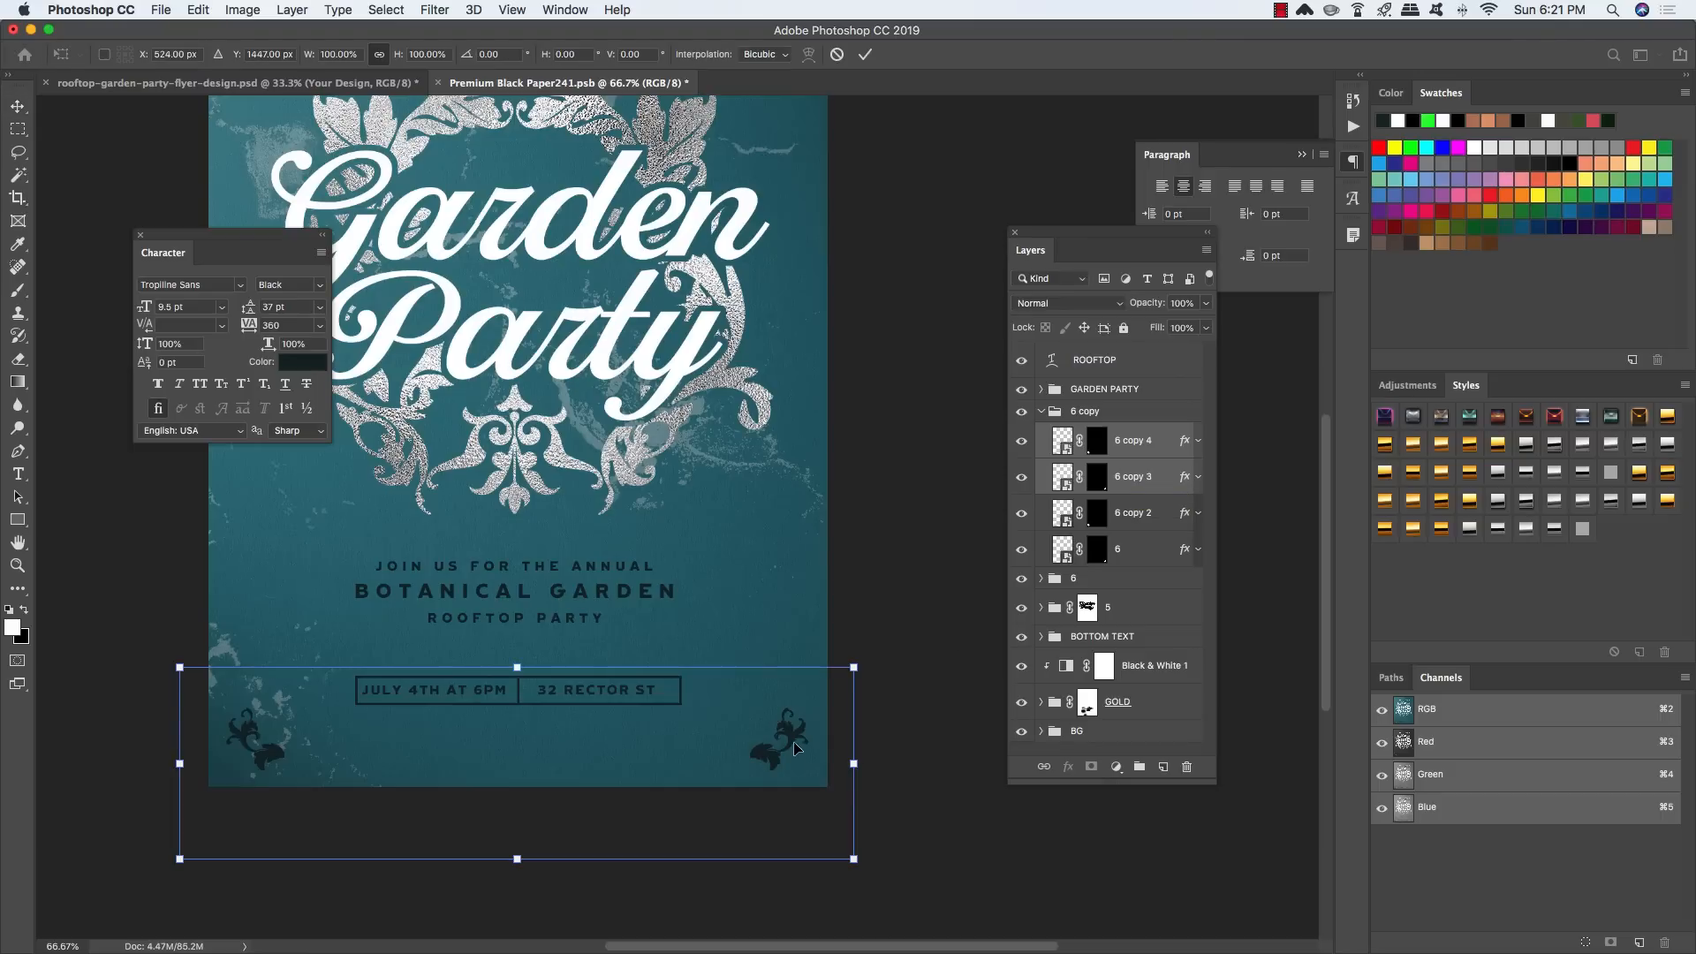
right_click(787, 732)
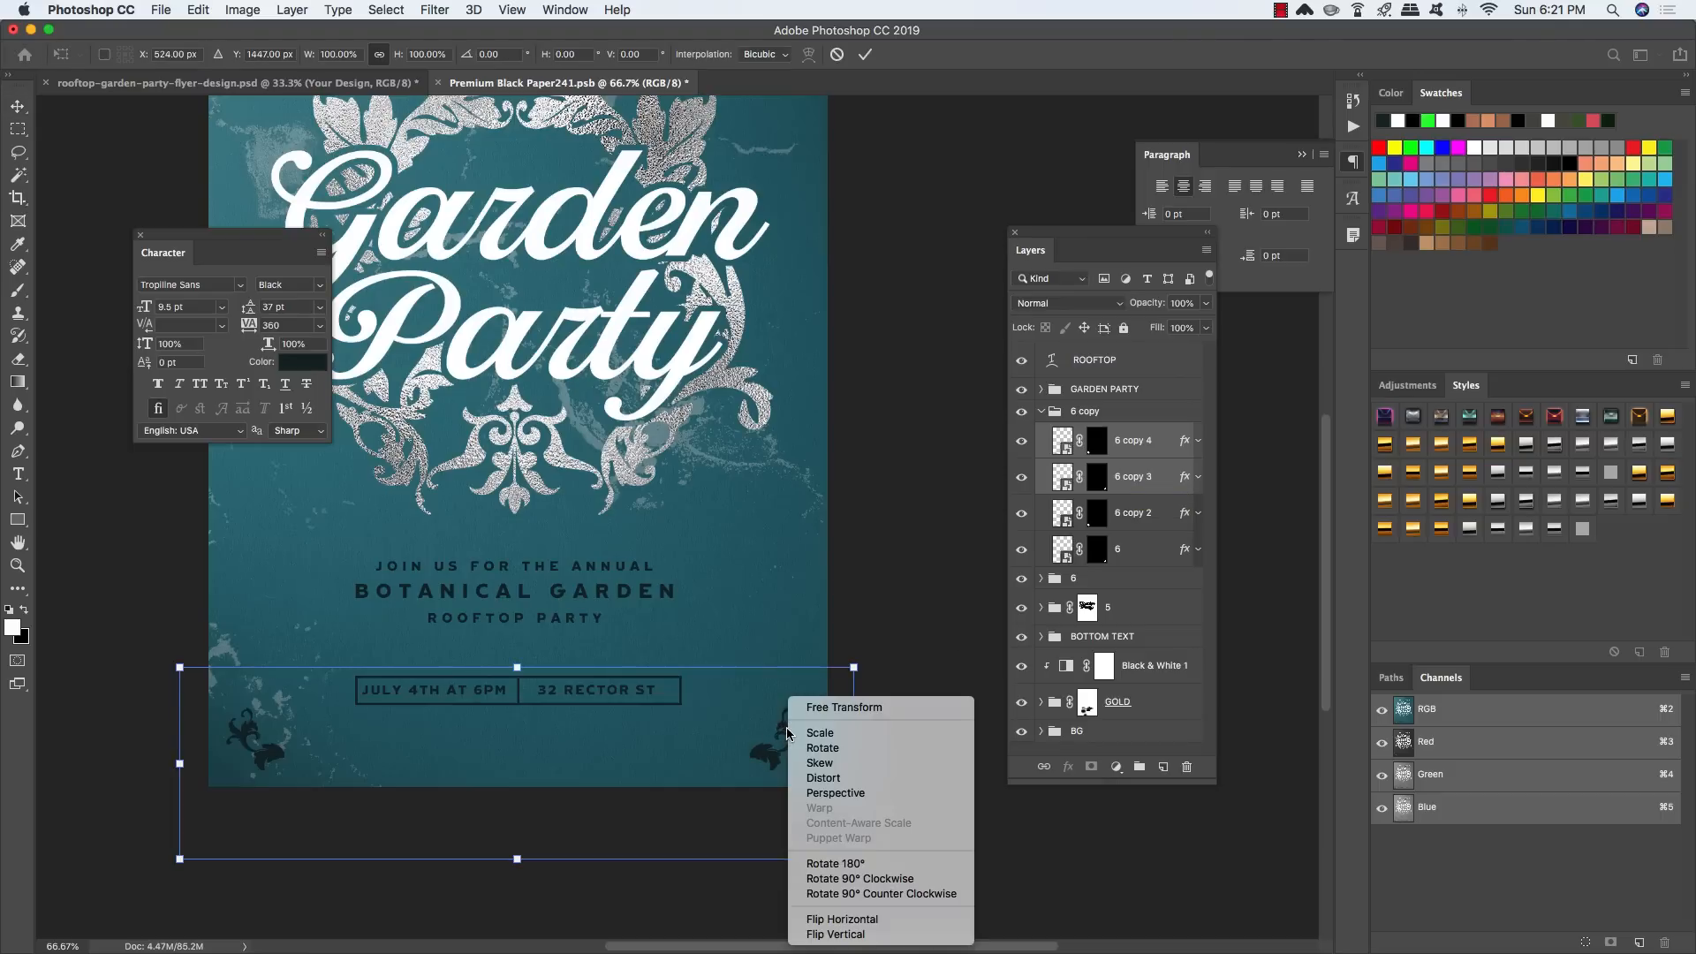
click(832, 934)
drag(771, 775, 887, 360)
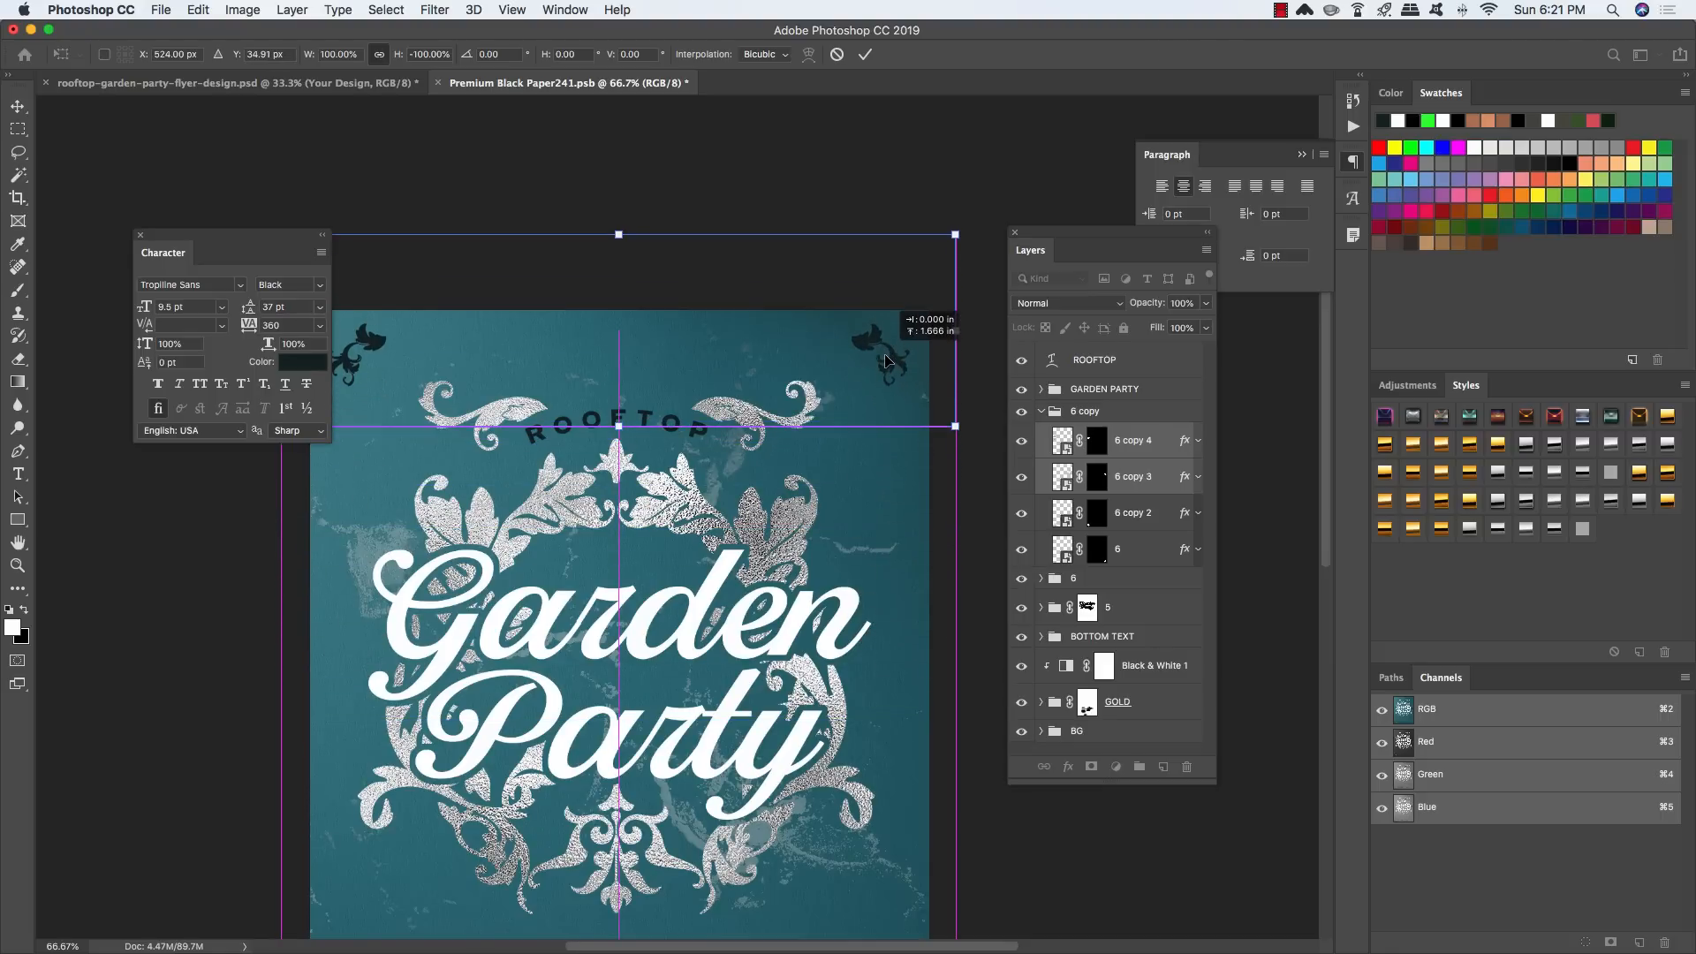
key(Return)
key(super+minus)
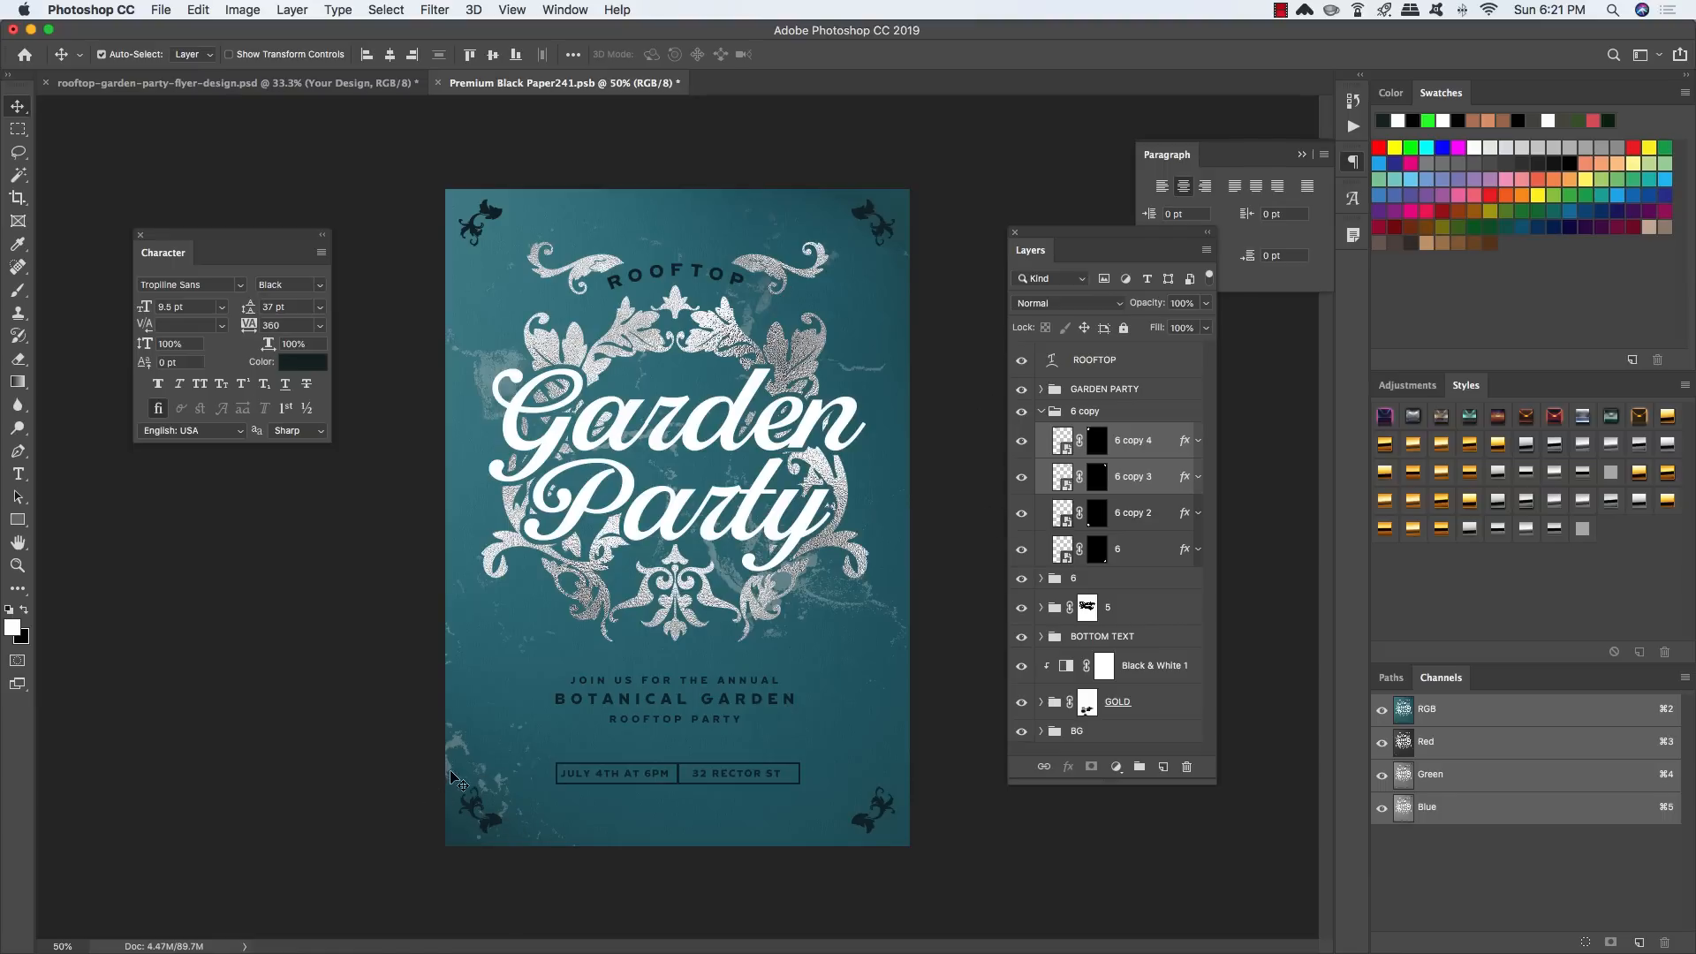
Step: Paint black on the GOLD group's layer mask to hide the splatter around the flyer's lower-left corner
click(1089, 705)
key(b)
key(x)
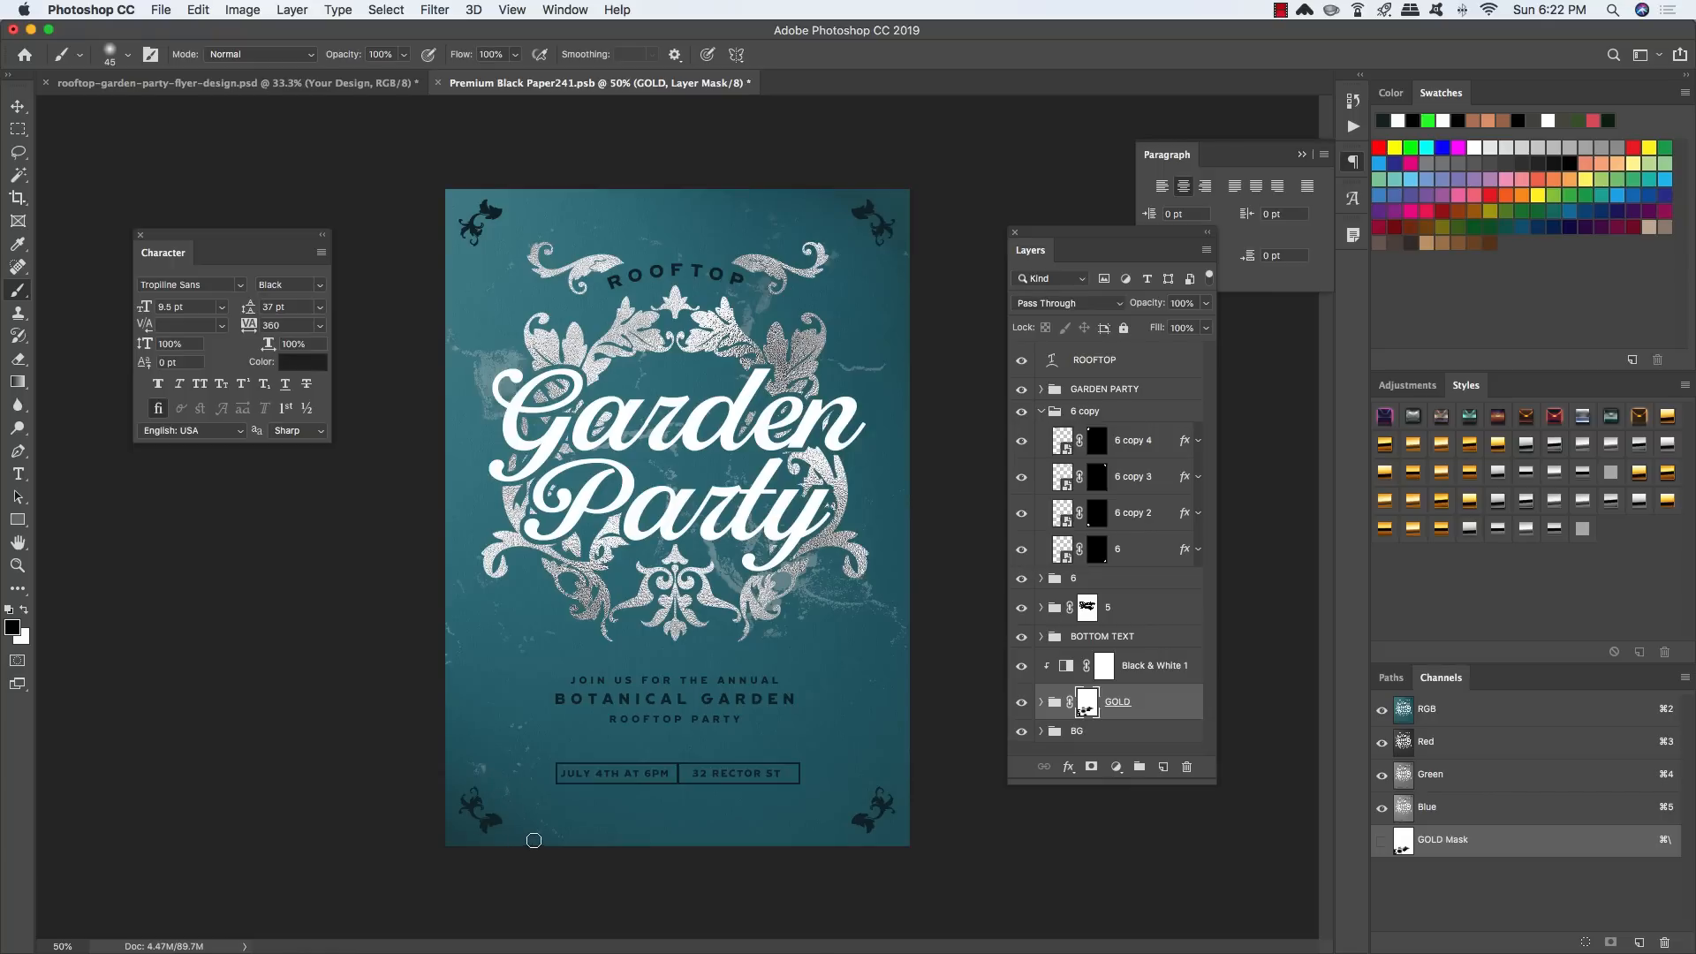
Step: Draw a border rectangle about 976 × 1419 px just inside the flyer's edges, with no fill and a 4 px #122325 stroke
key(u)
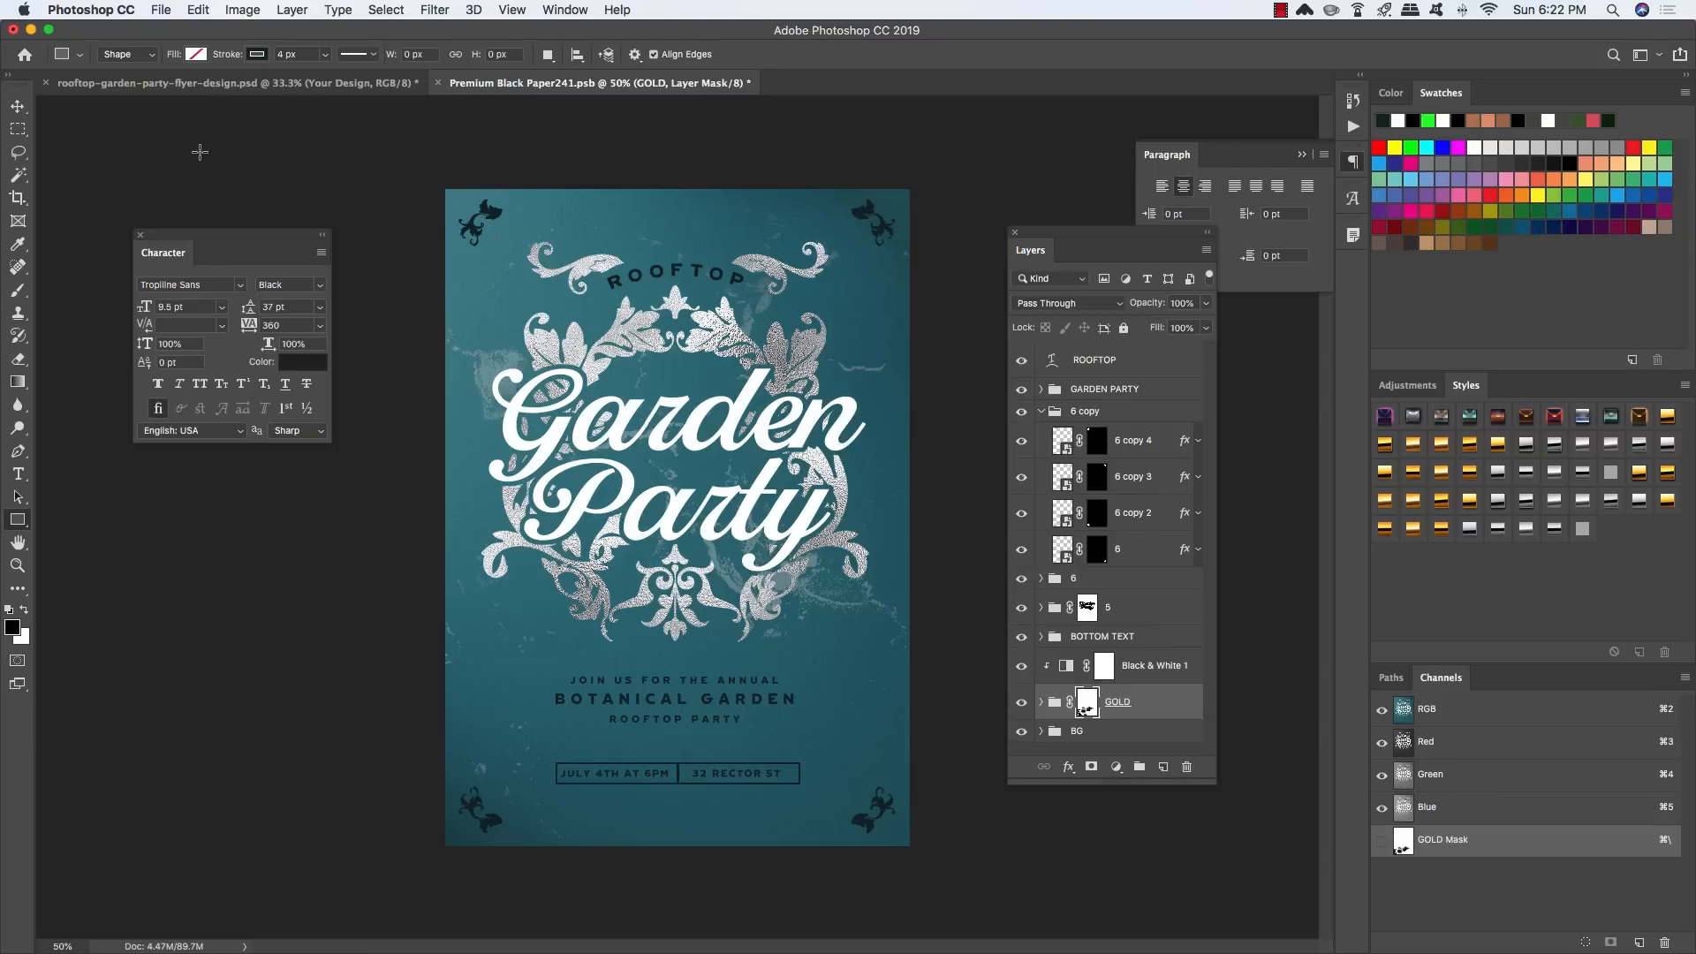
click(258, 55)
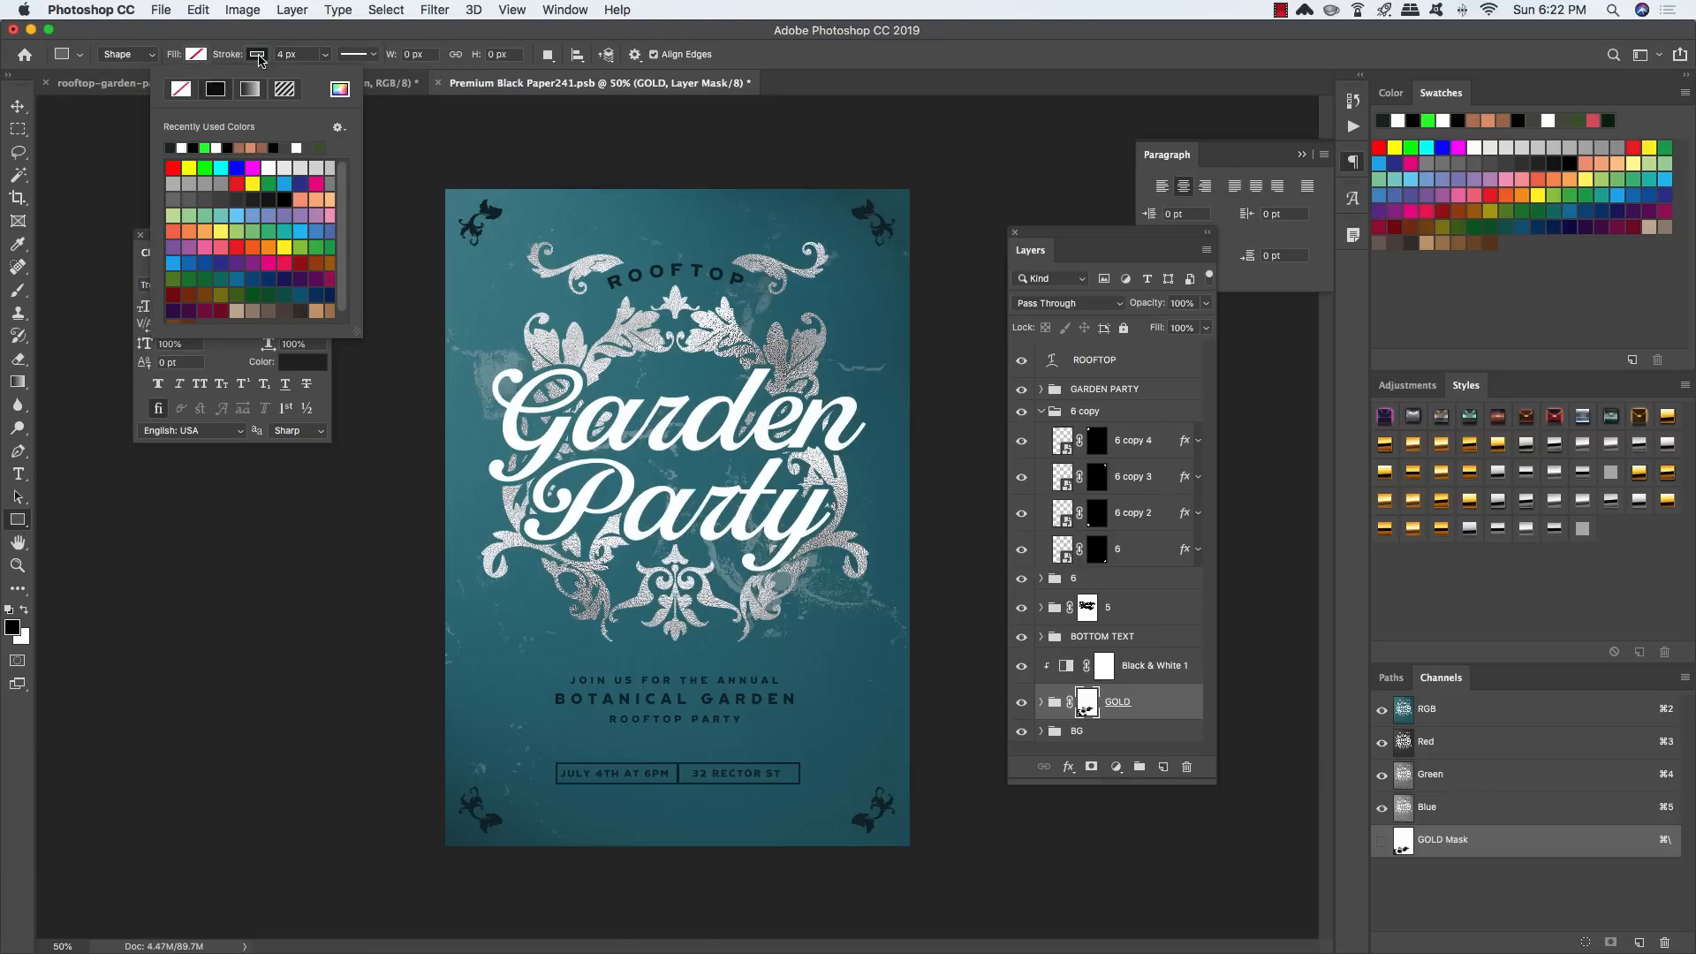
click(340, 90)
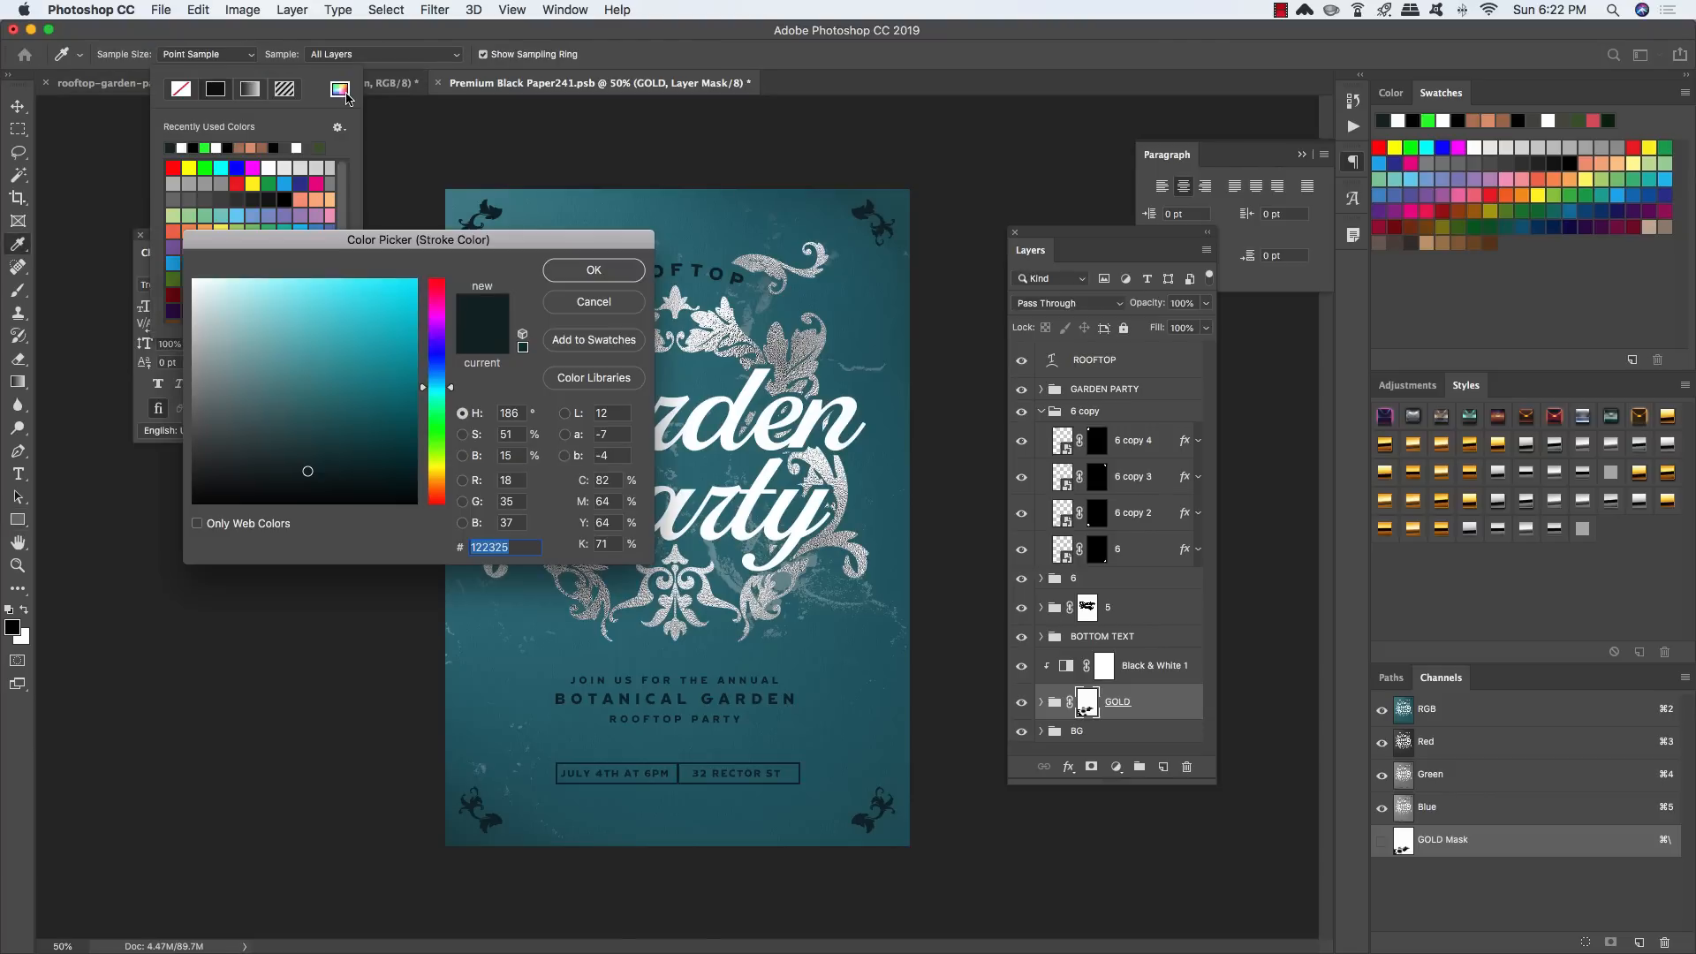
click(596, 302)
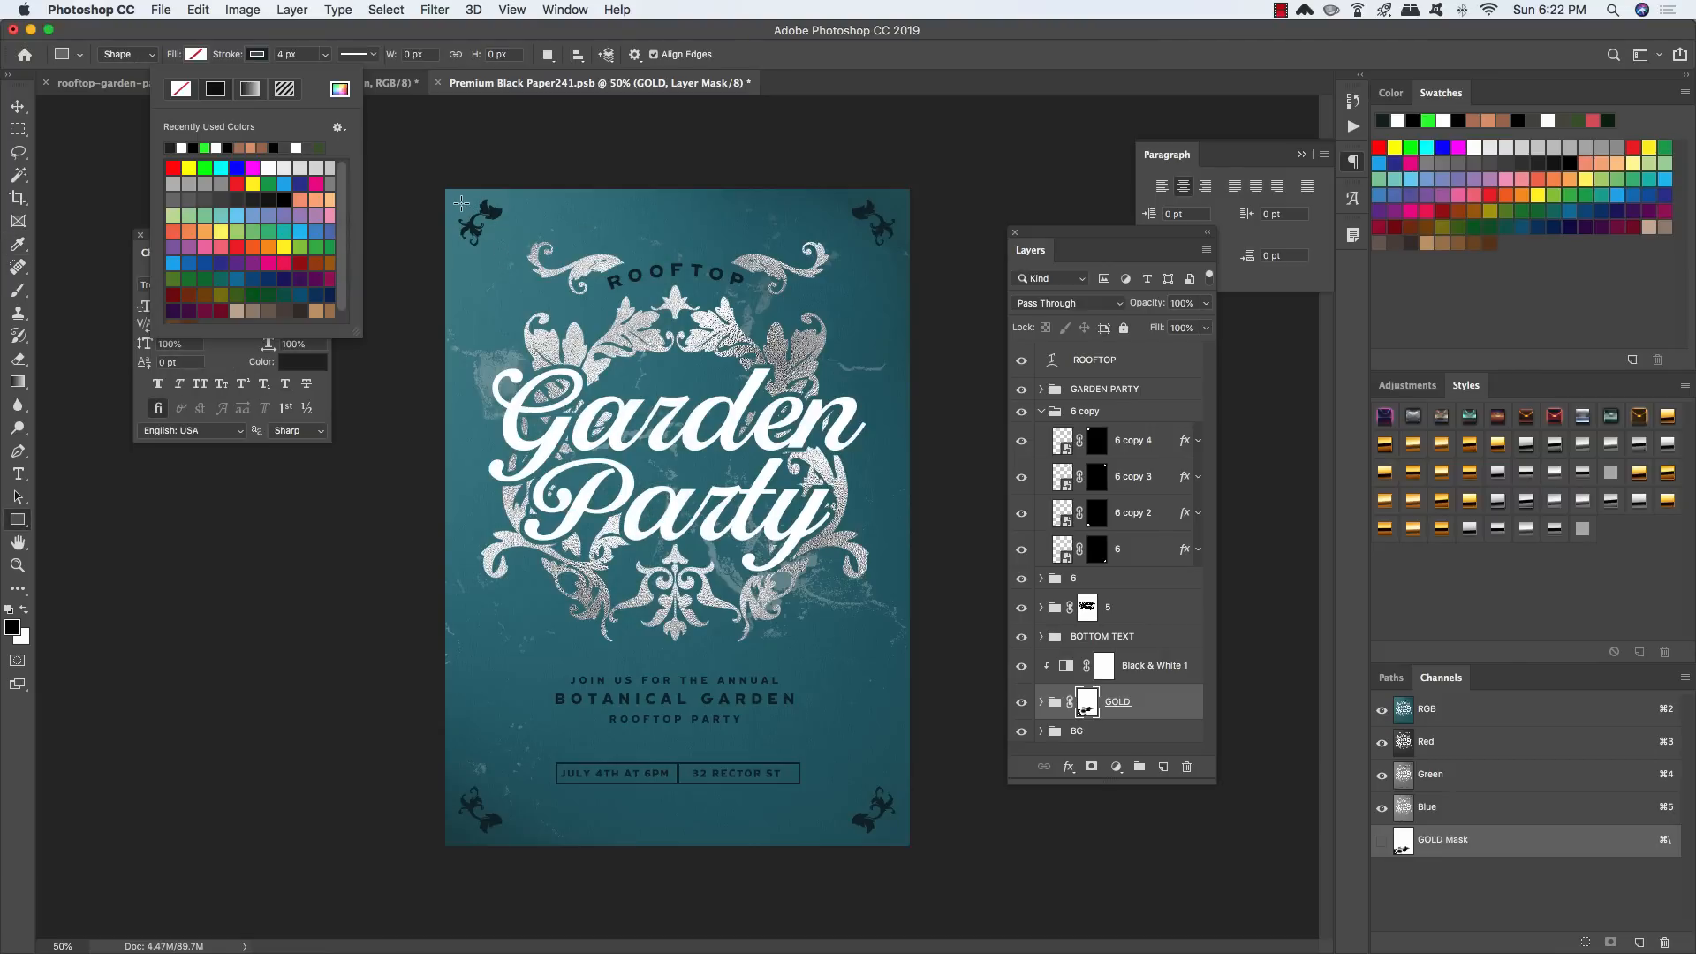
mouse_move(461, 207)
mouse_down()
mouse_move(815, 707)
mouse_move(857, 816)
mouse_move(891, 829)
mouse_up()
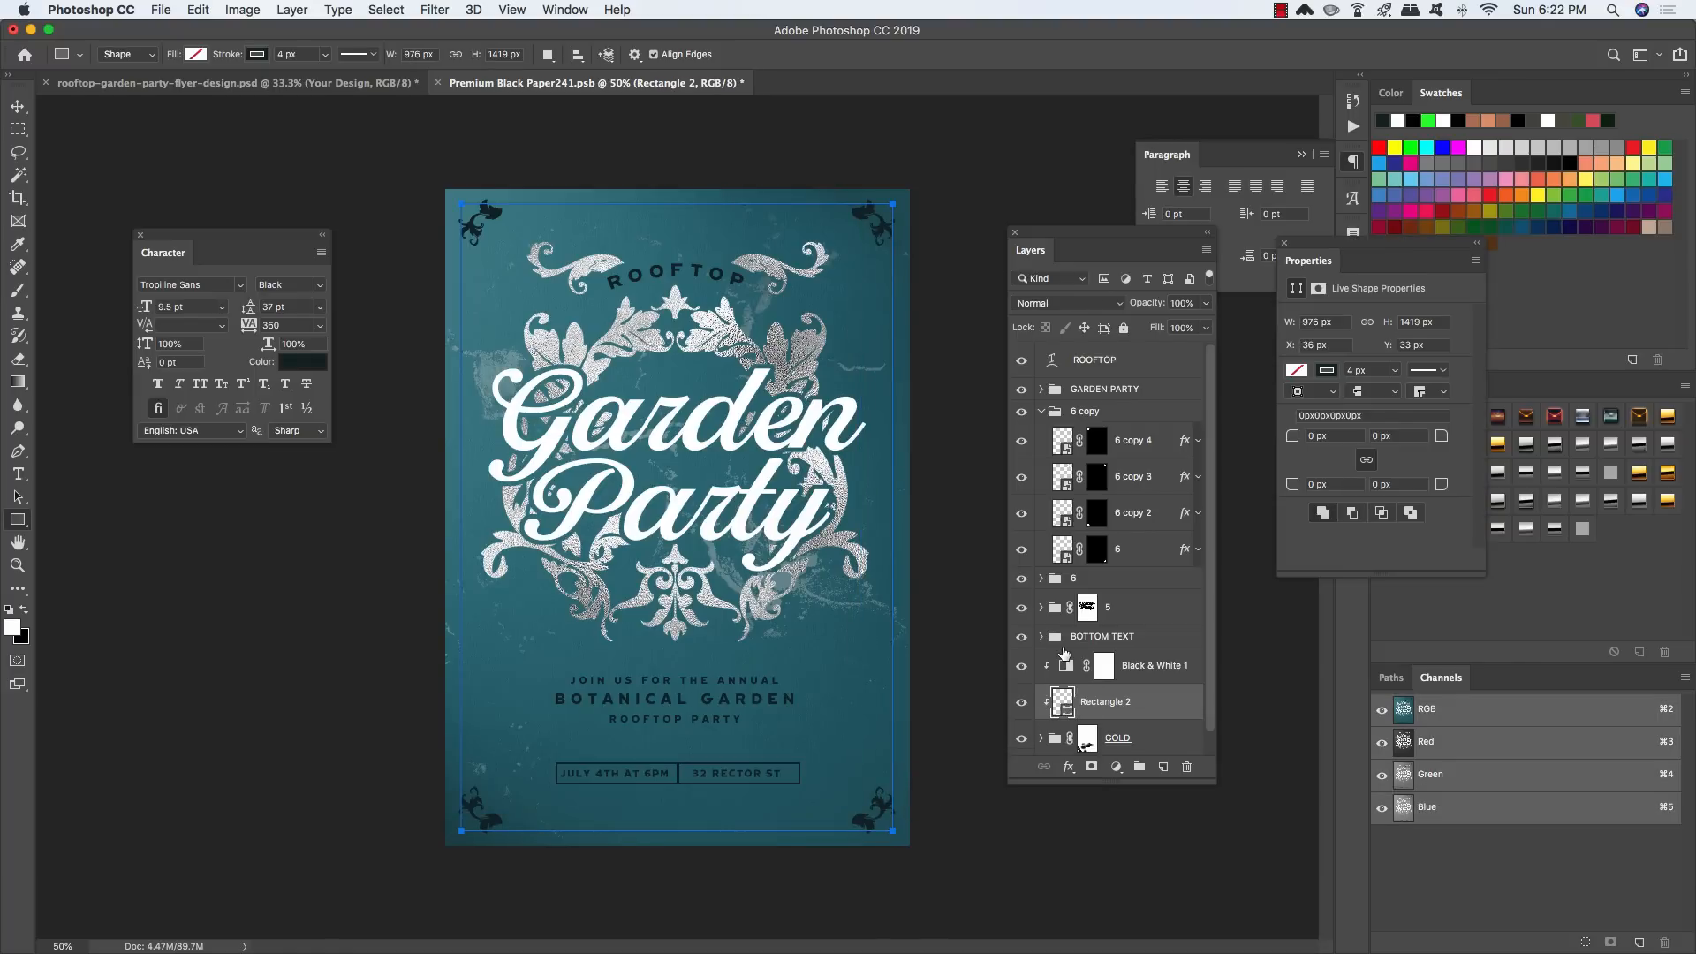
Step: Move the border rectangle's layer out of the clipping stack above GOLD to the top of the 6 copy group
key(v)
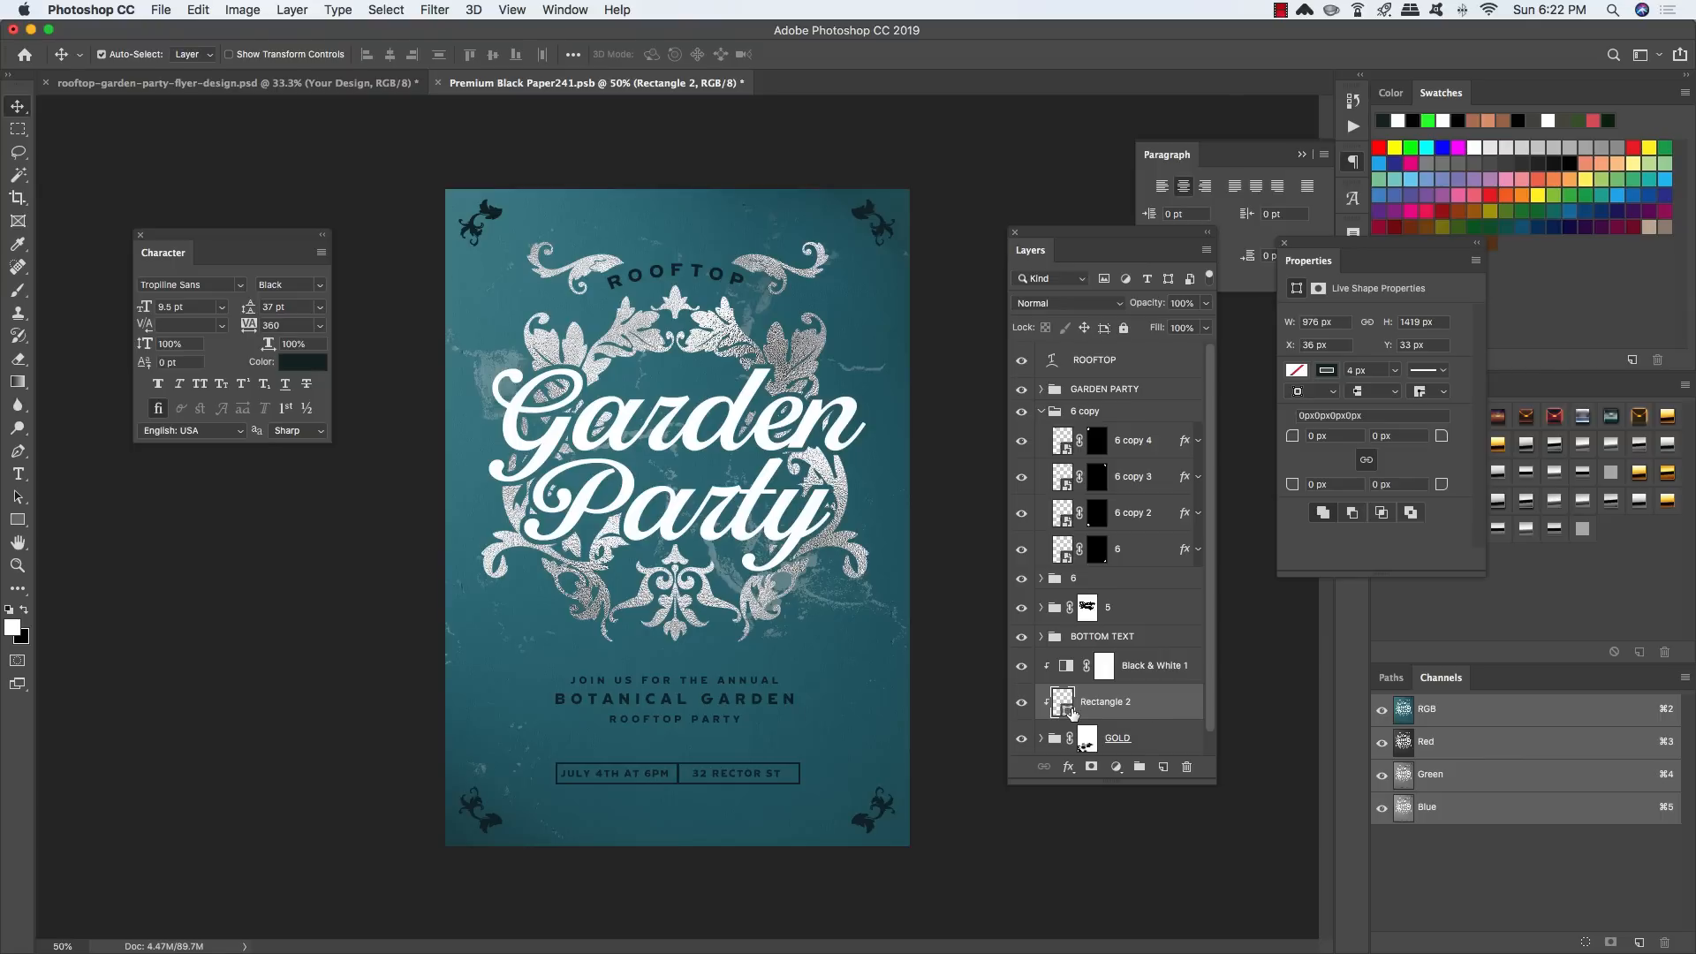
scroll(1206, 694, down, 1)
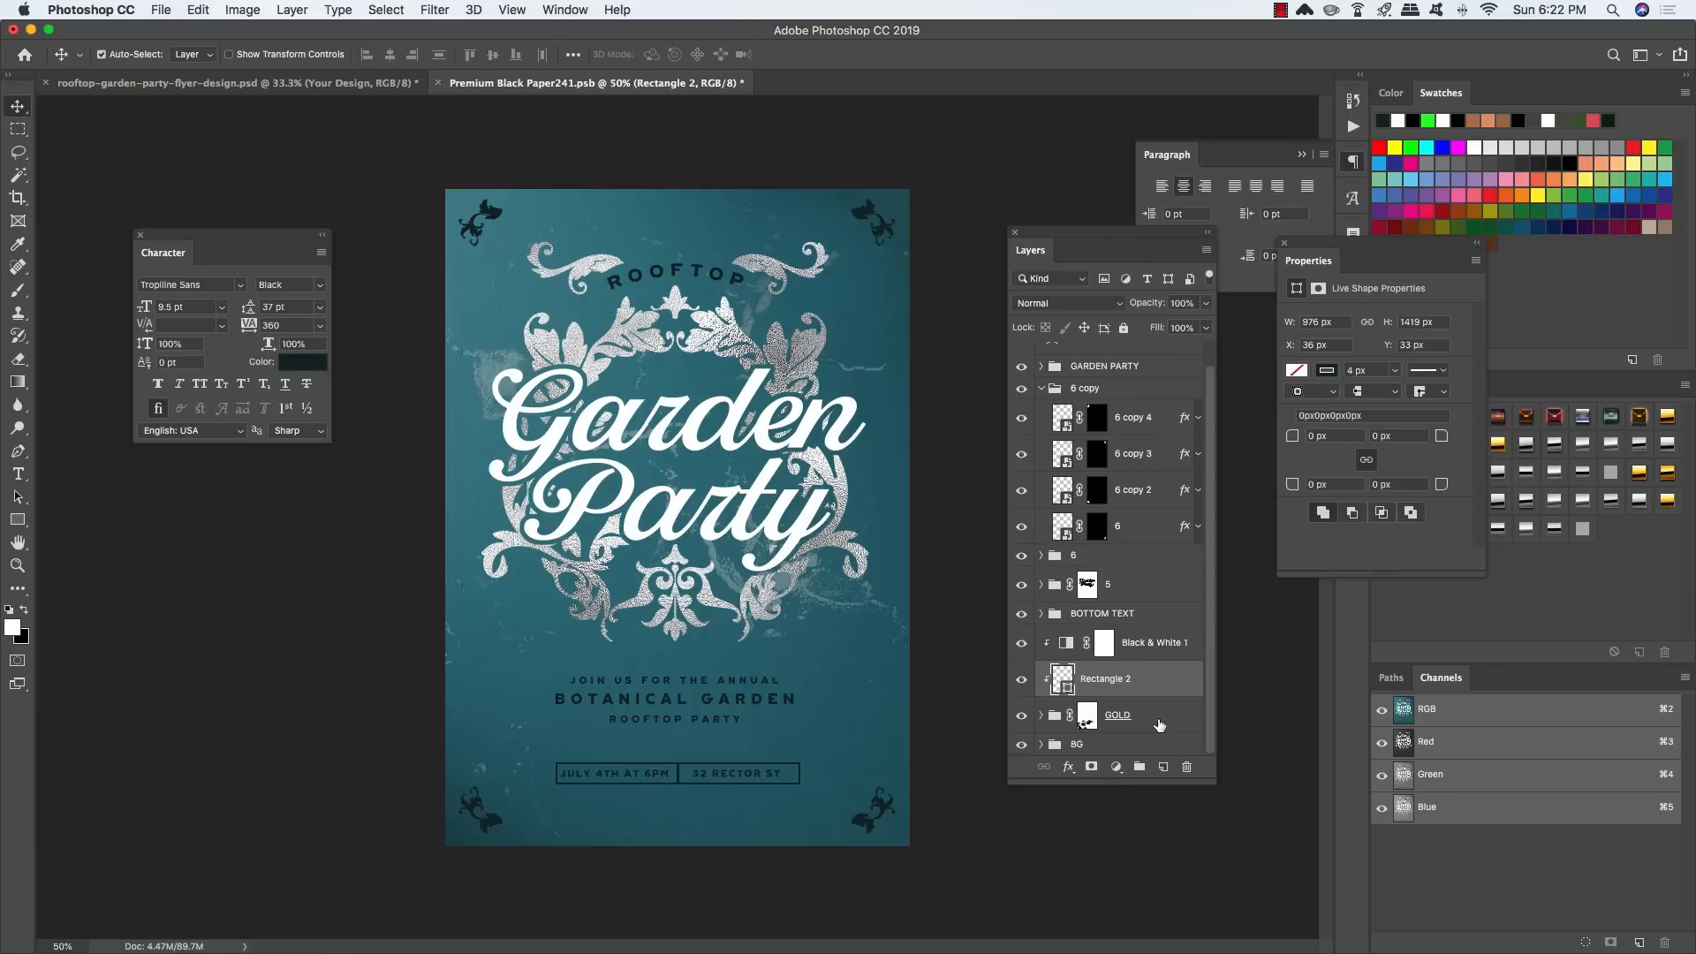
drag(1141, 680, 1127, 412)
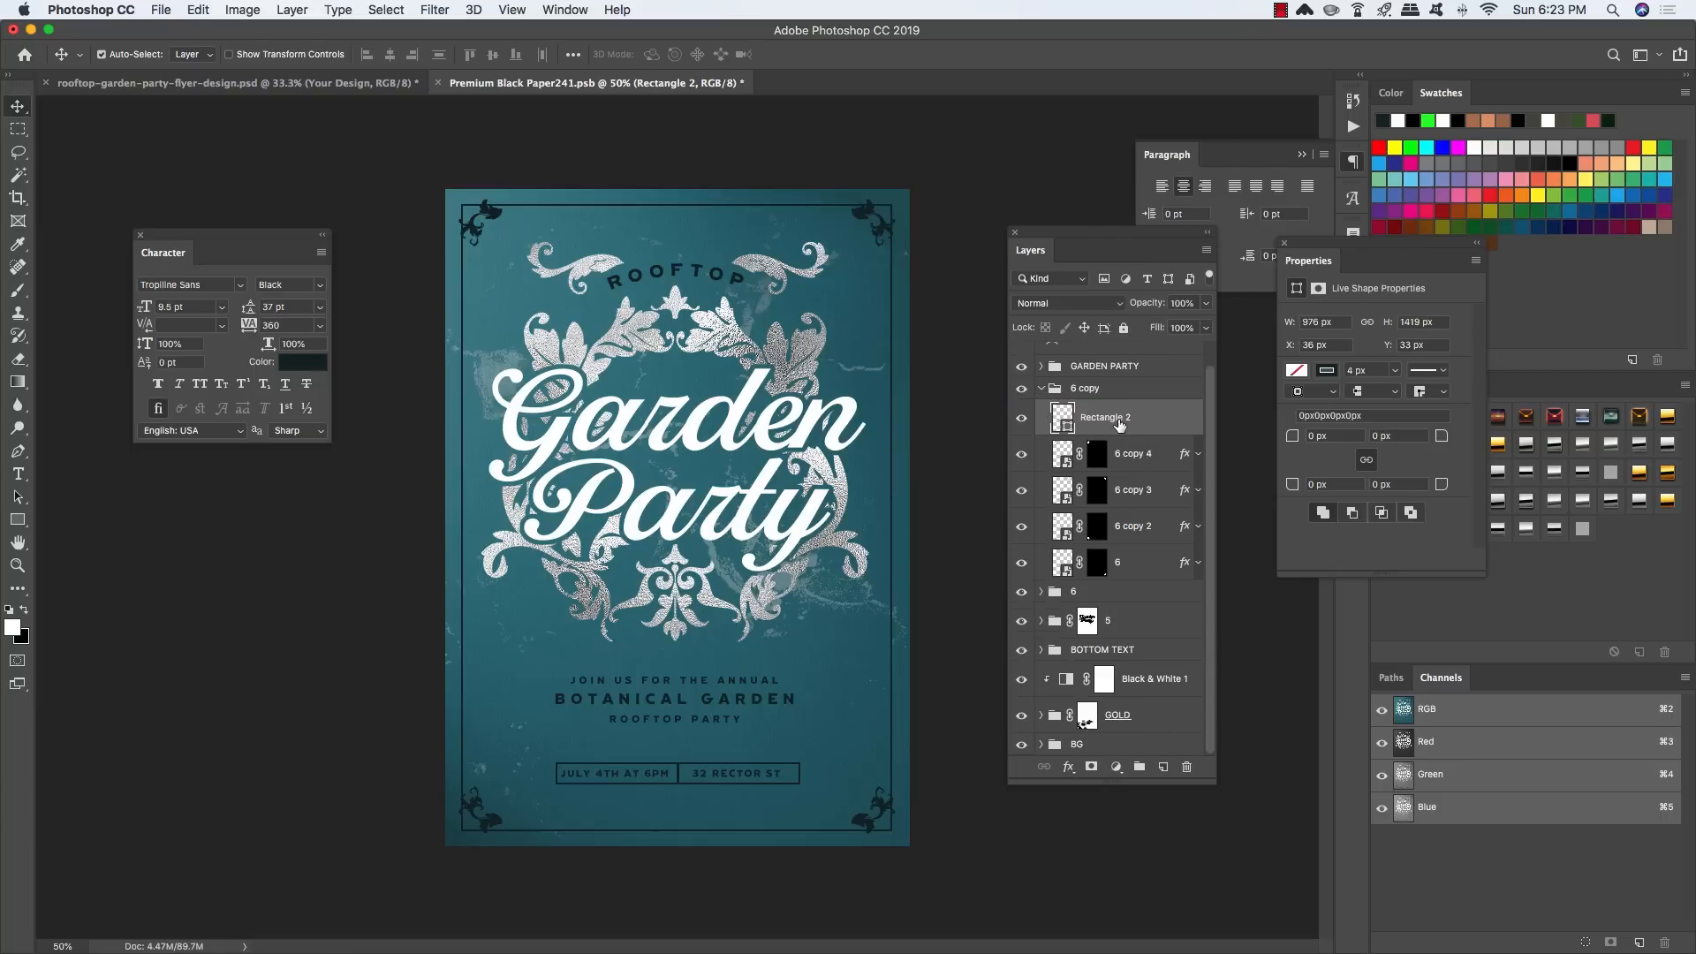
Step: Nudge the lower-right sprig to the right and the lower-left sprig to the left, over the border's corners
click(1141, 567)
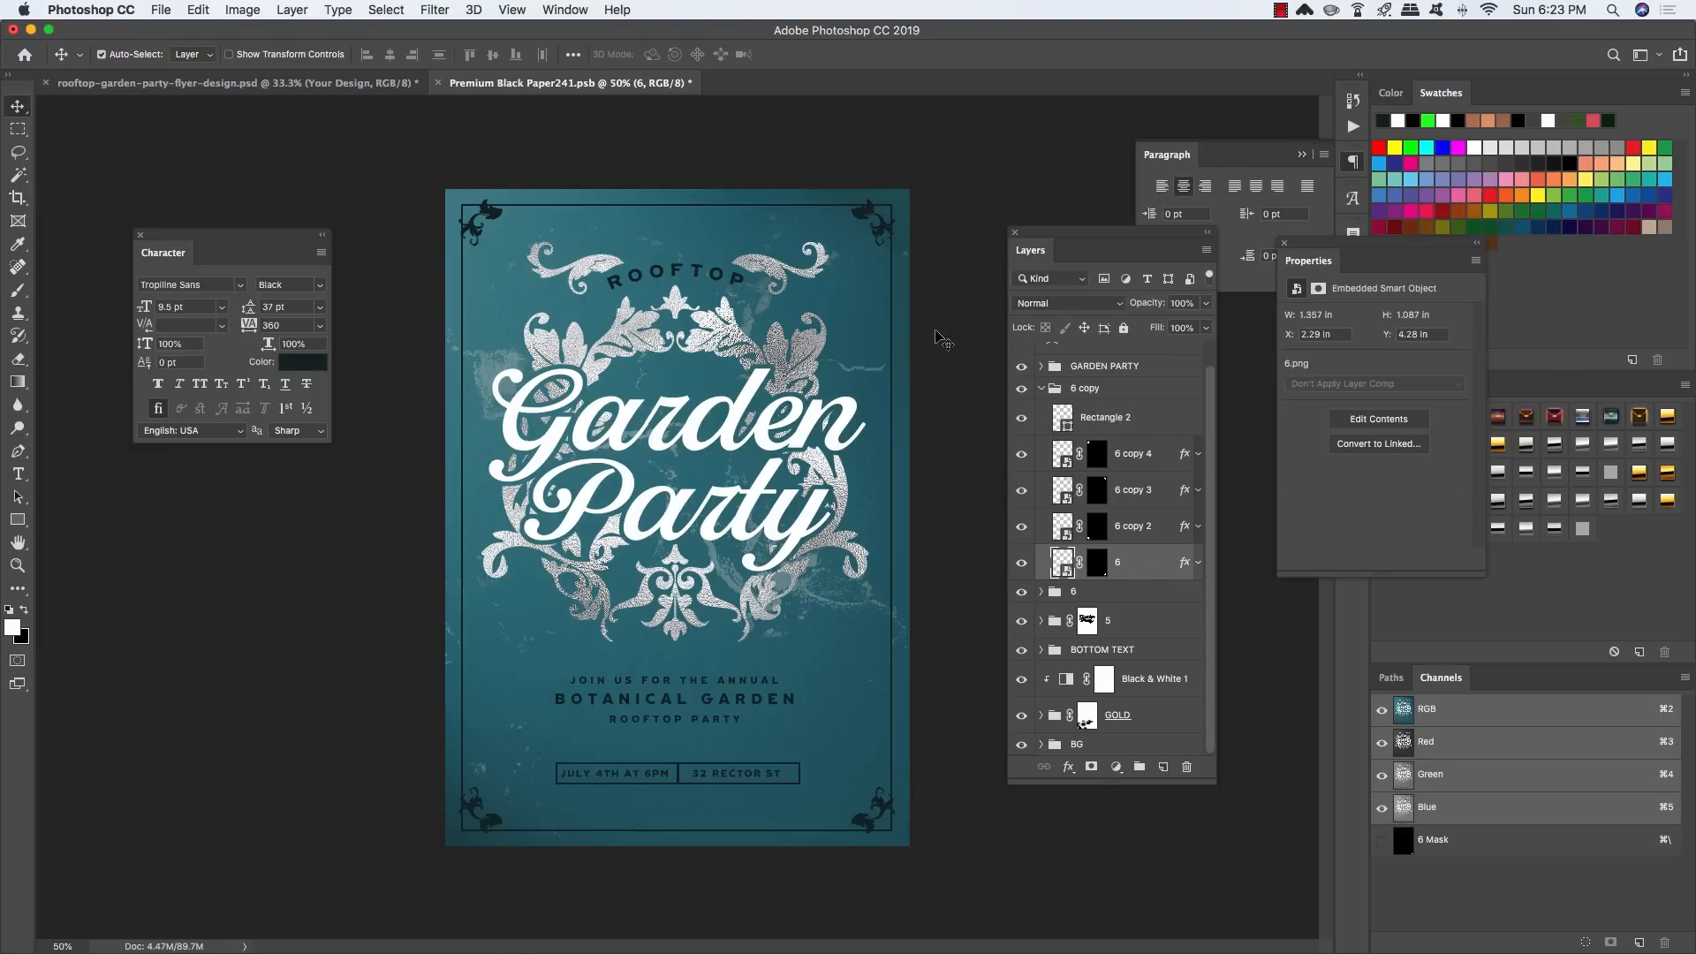
key(shift+Right)
click(1138, 539)
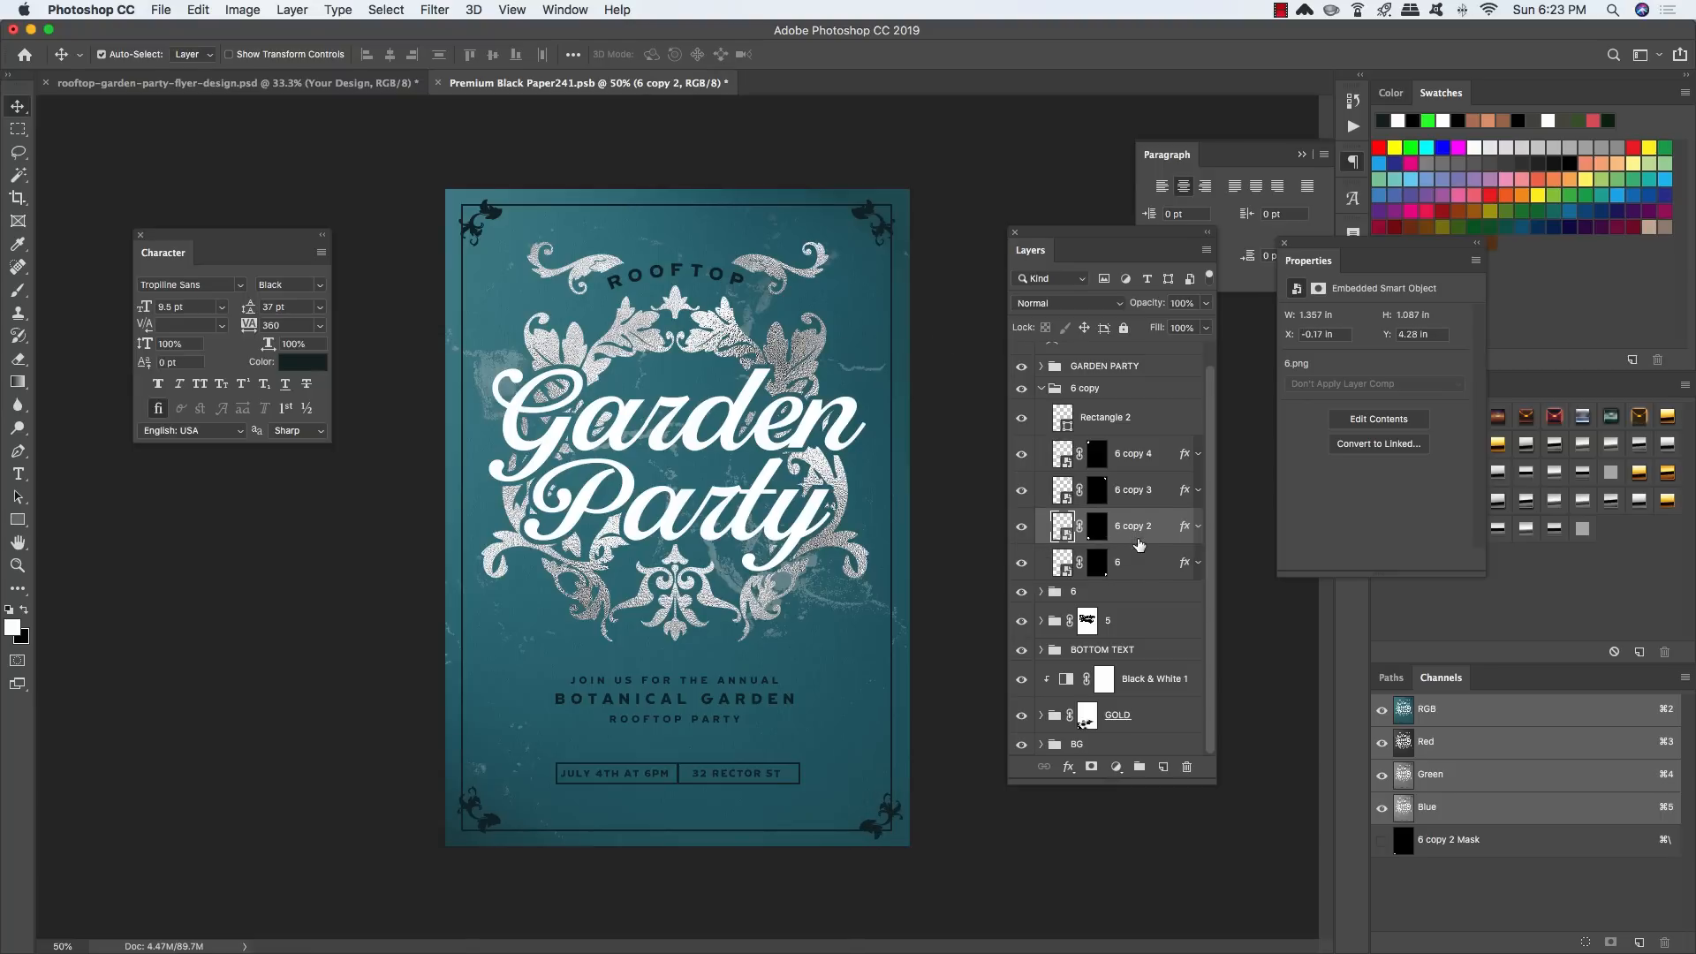
key(shift+Left)
Step: Nudge the upper-right and upper-left sprigs outward and slightly up so they sit over the border's upper corners
click(1133, 495)
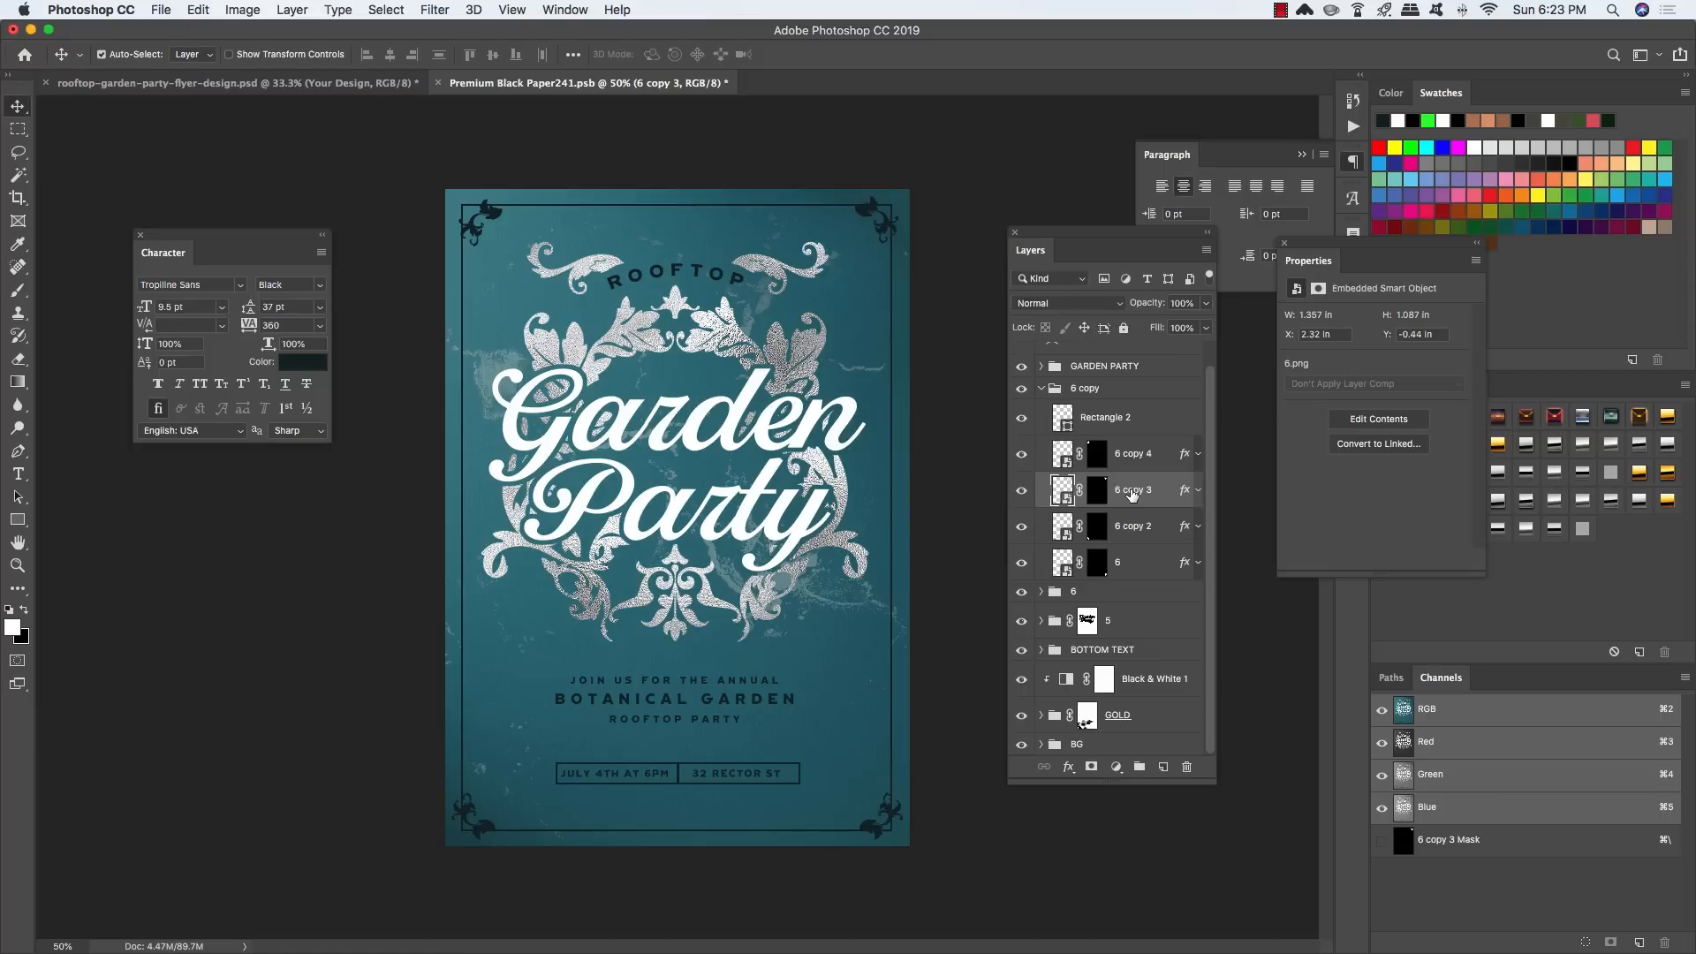
key(Right)
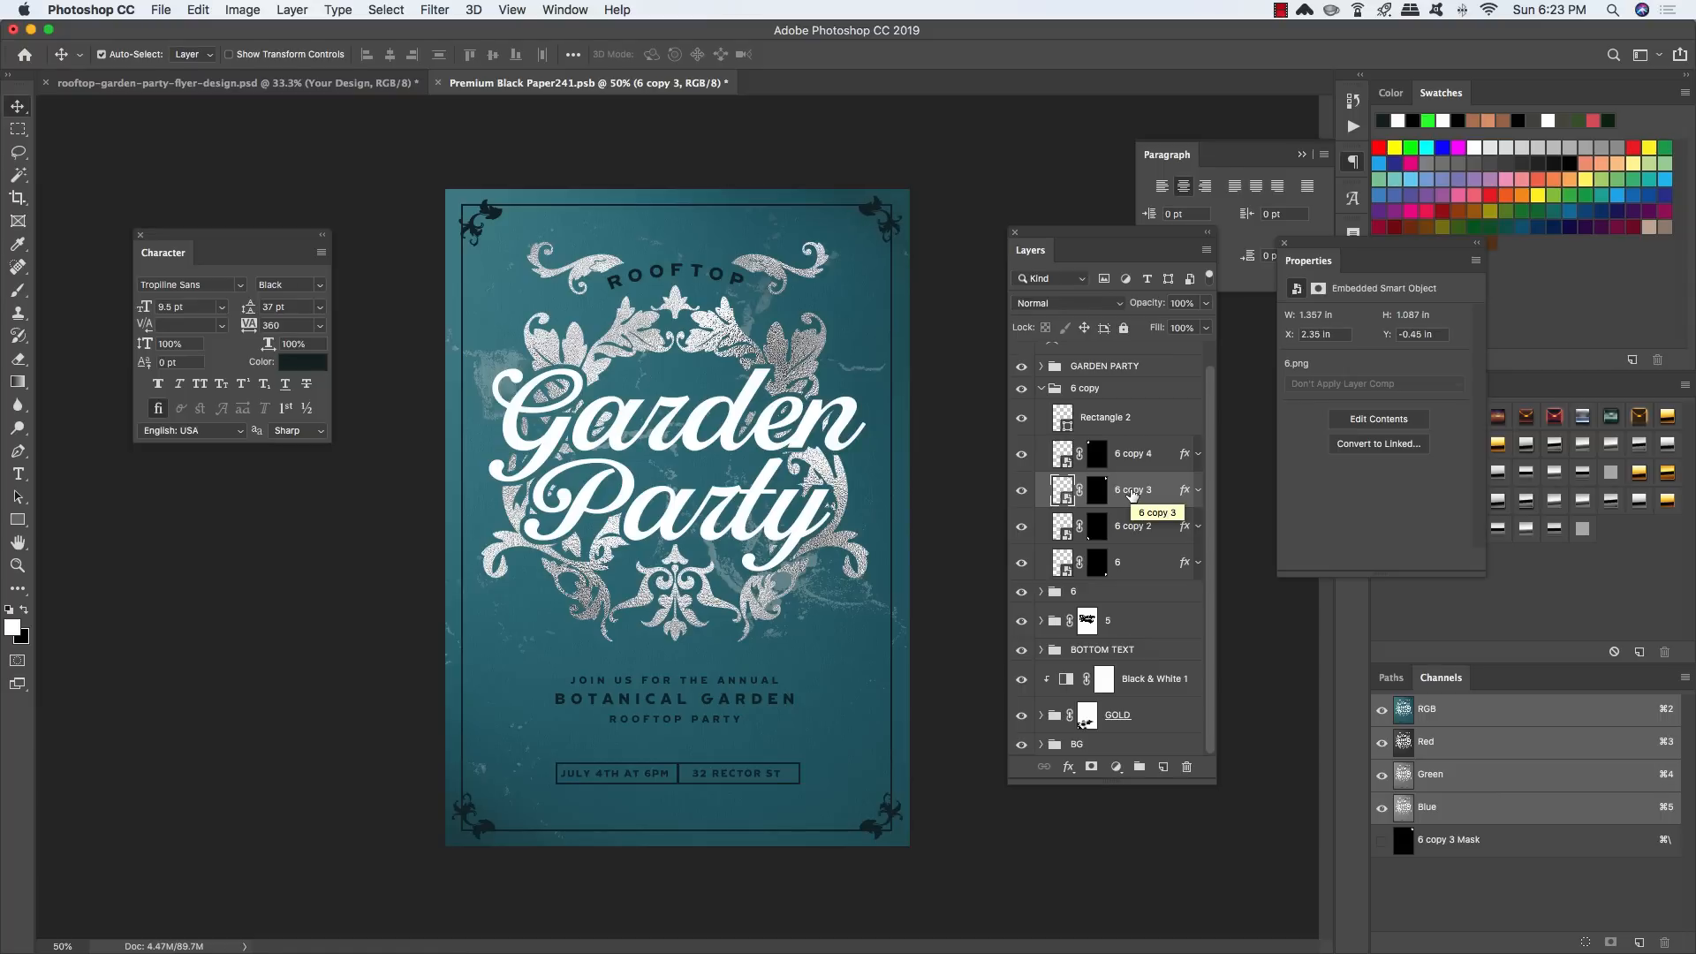
click(1140, 459)
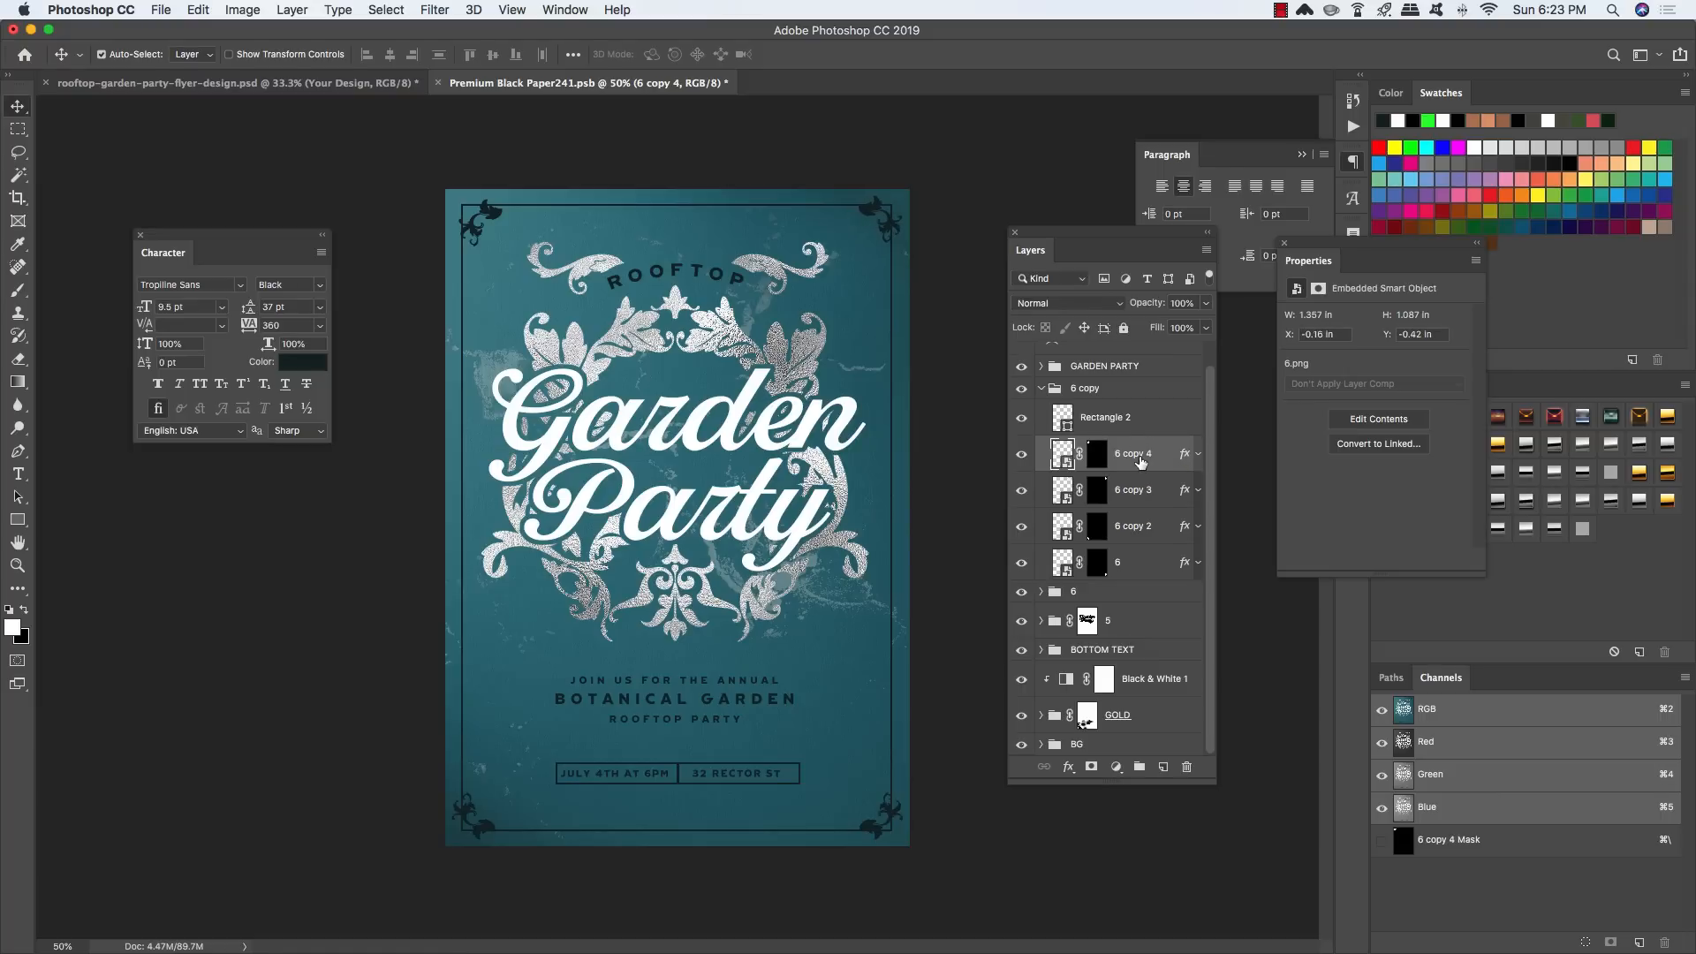
key(Up)
key(Up)
key(Left)
key(Left)
key(Left)
Step: Merge the four corner sprig layers into one layer and load its outline as a selection
shift+click(1148, 576)
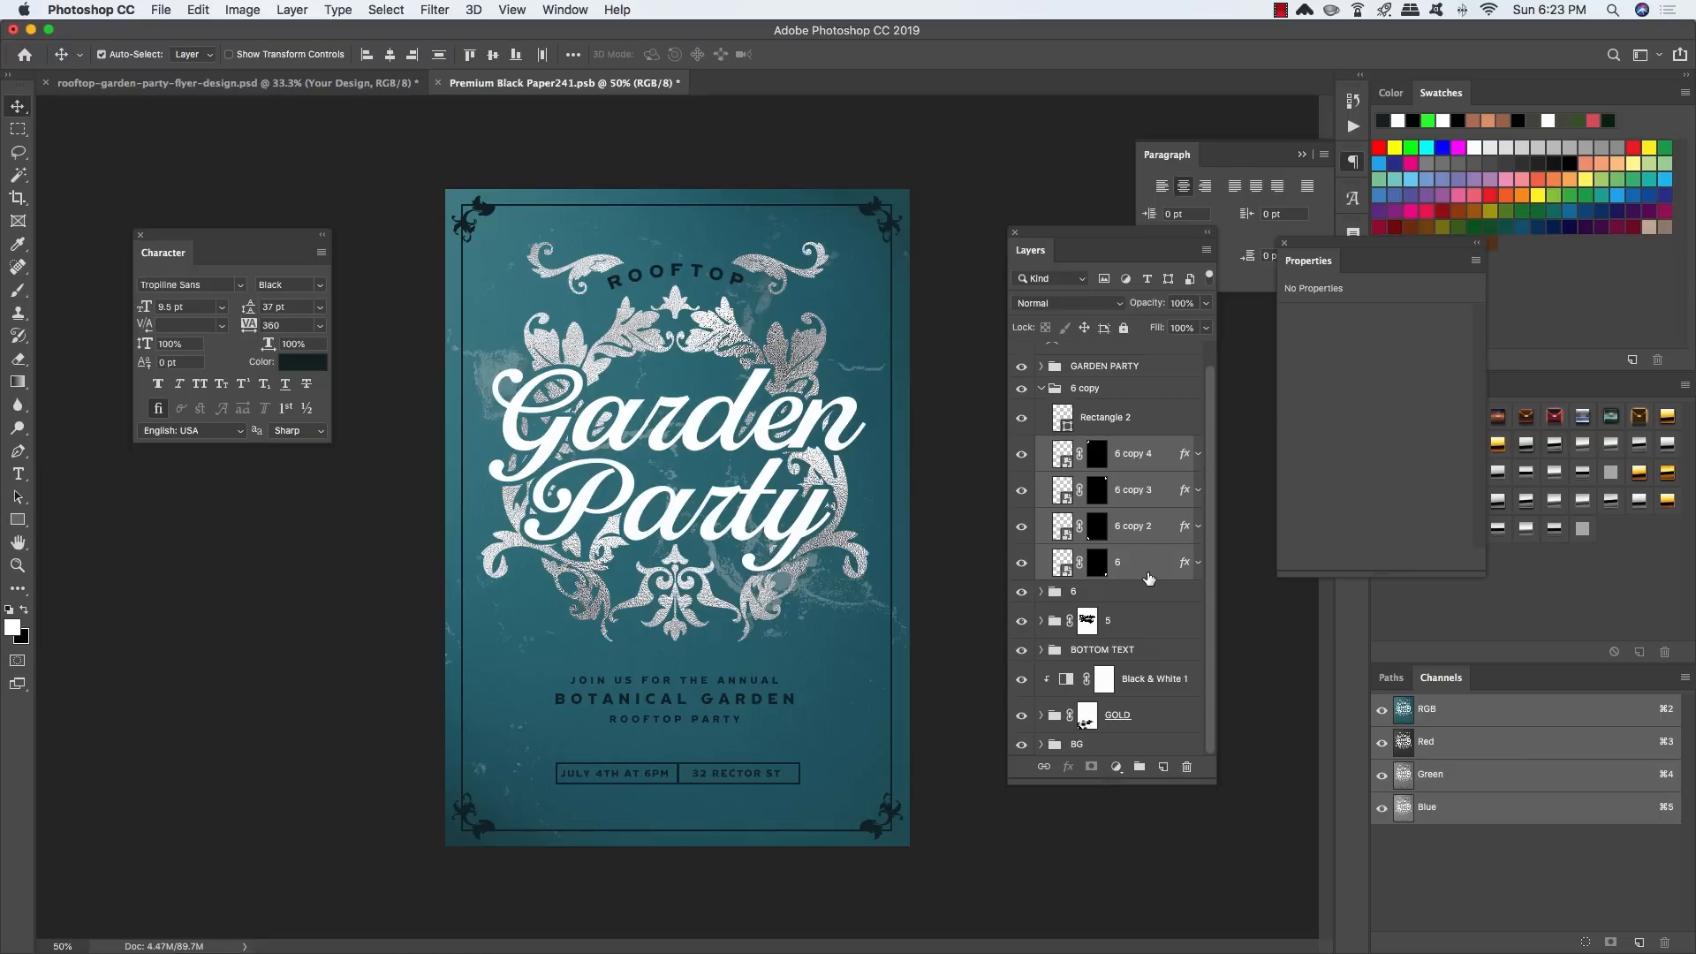
key(super+e)
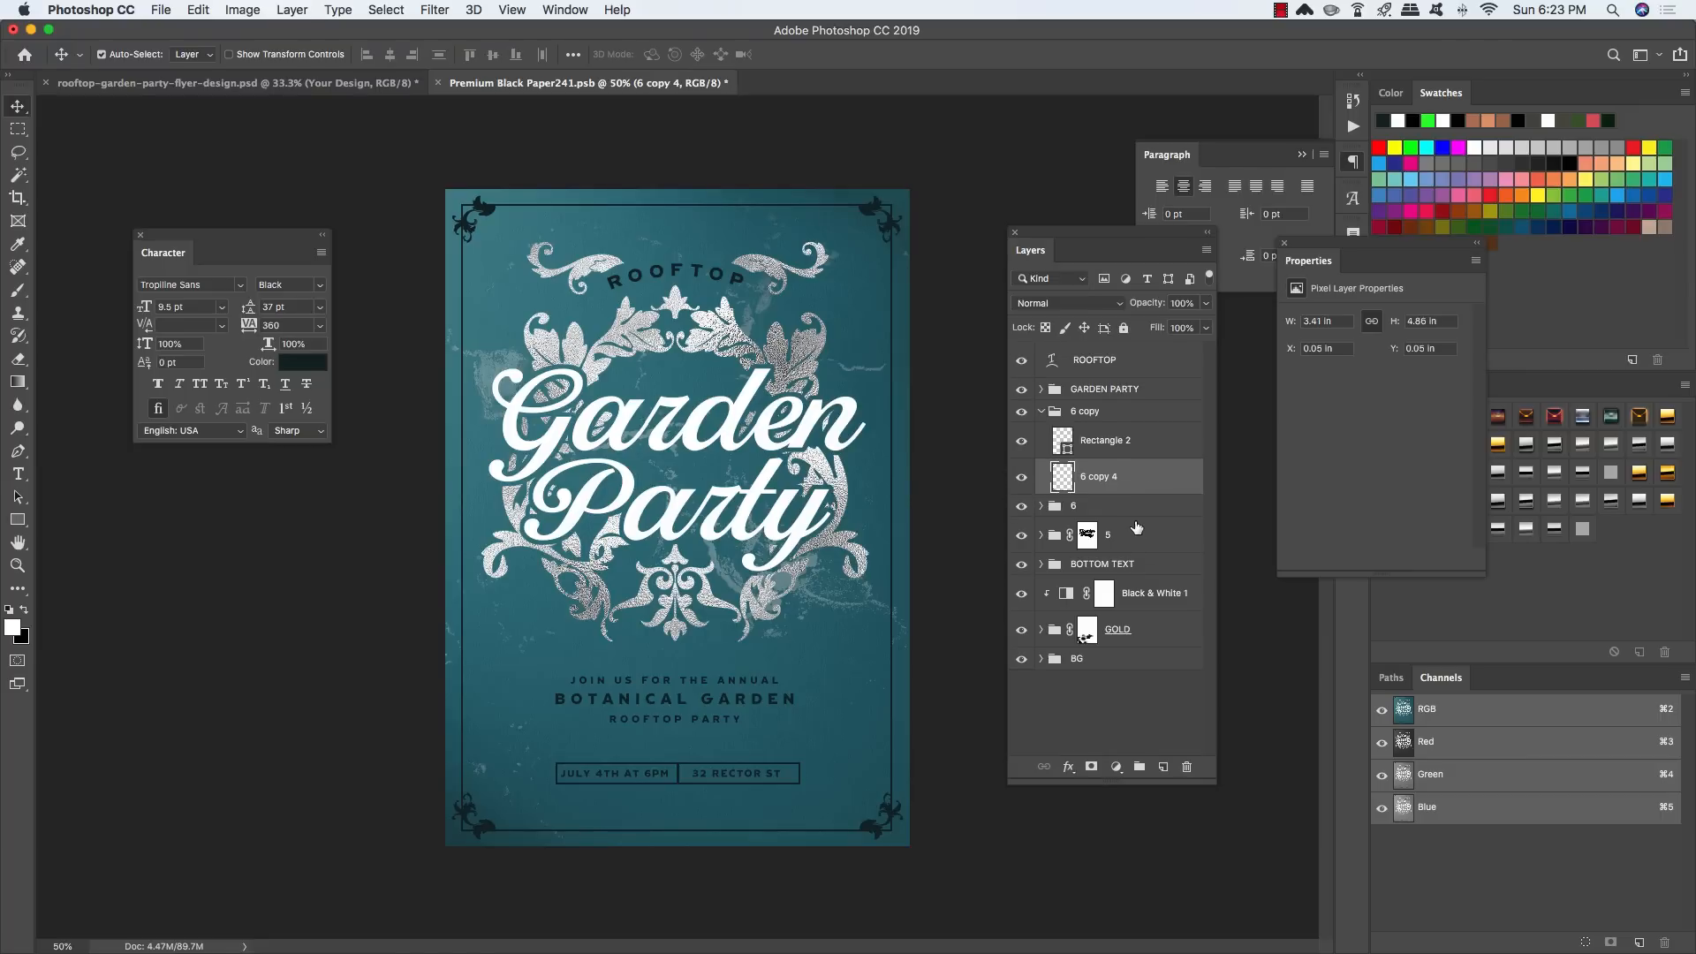
super+click(1064, 482)
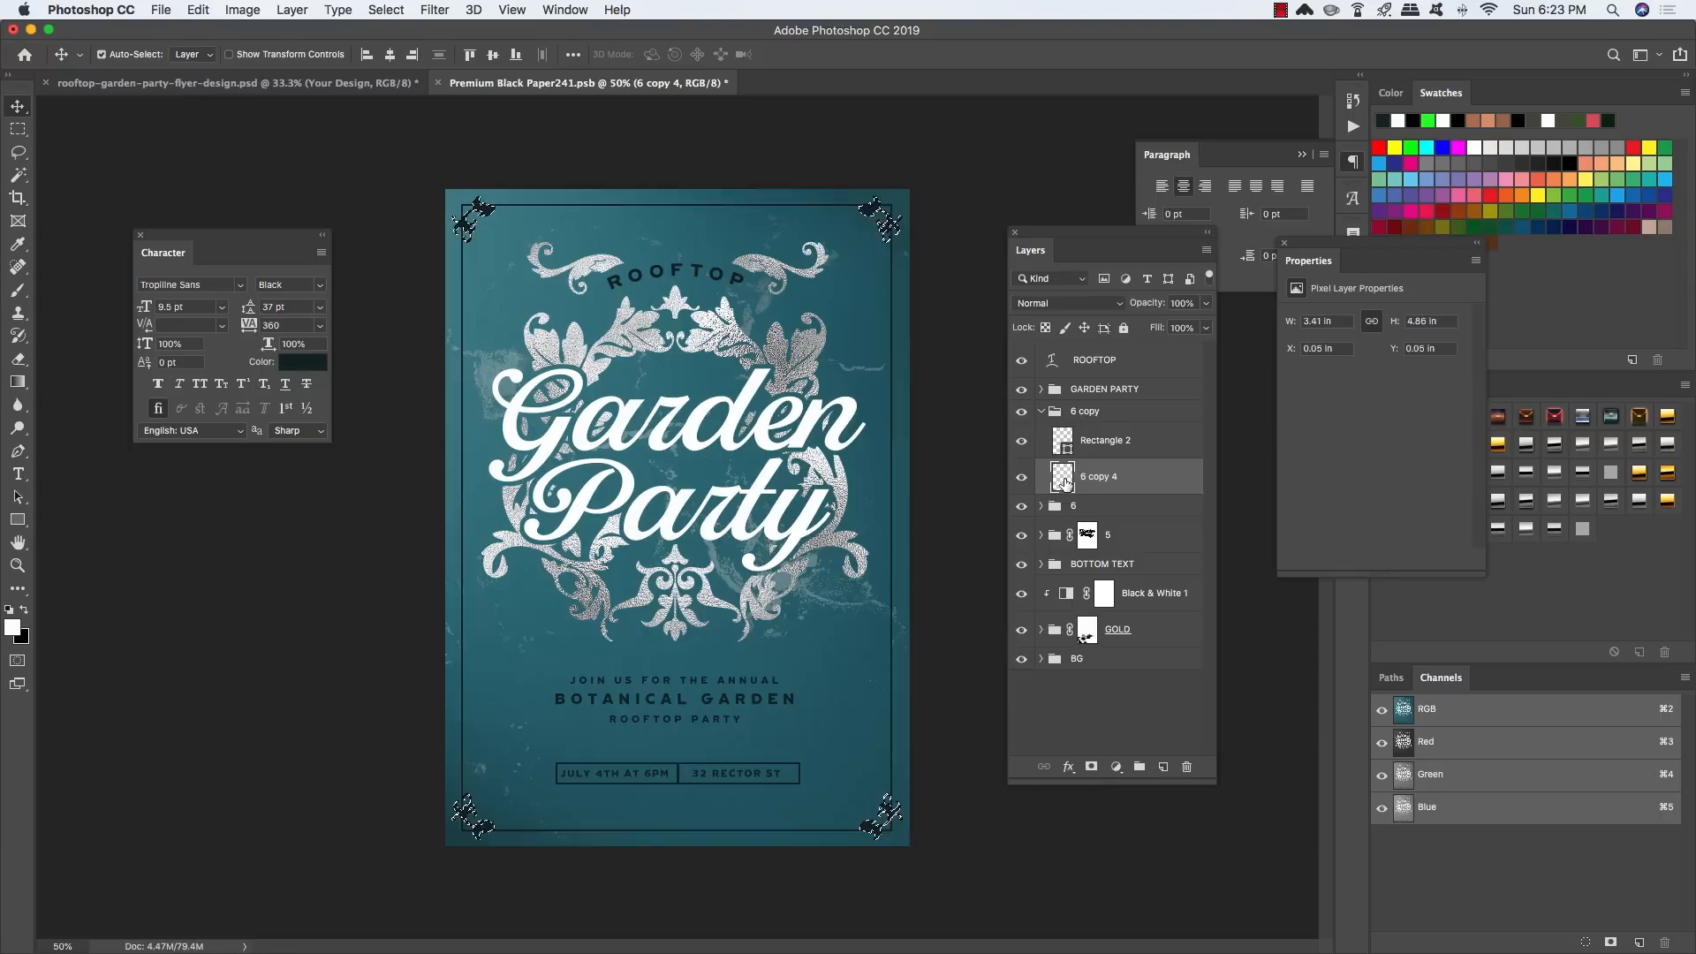
Step: Expand the selection around the corner sprigs by 10 pixels
click(386, 10)
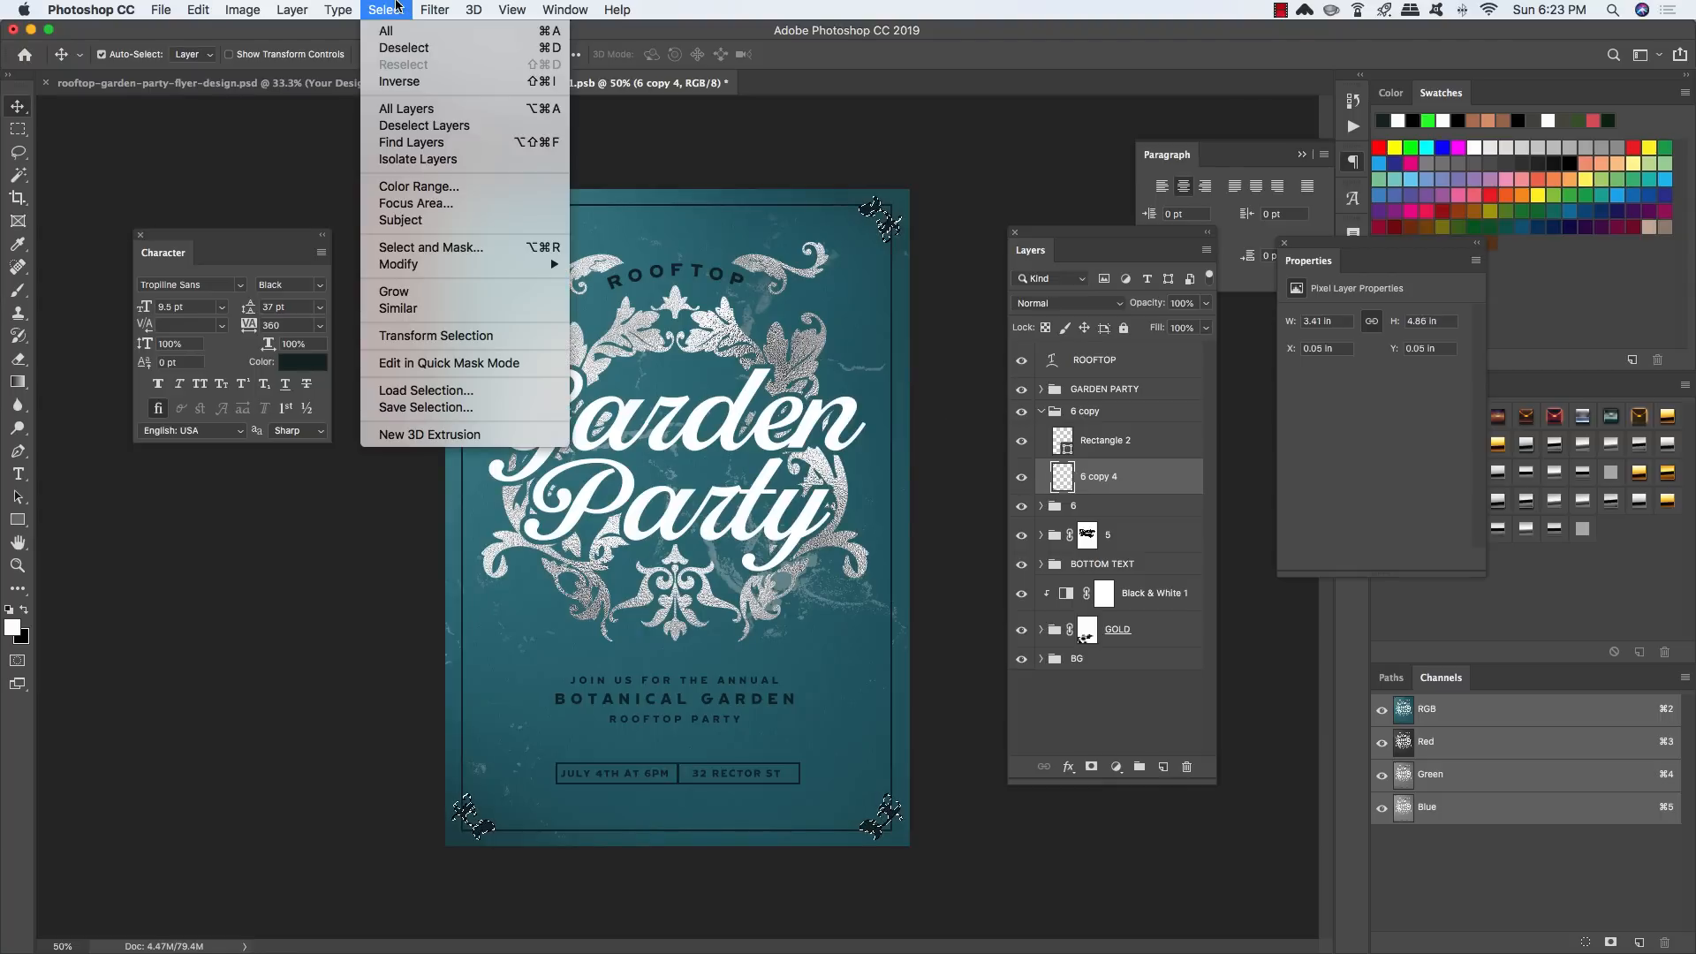
mouse_move(508, 271)
click(614, 298)
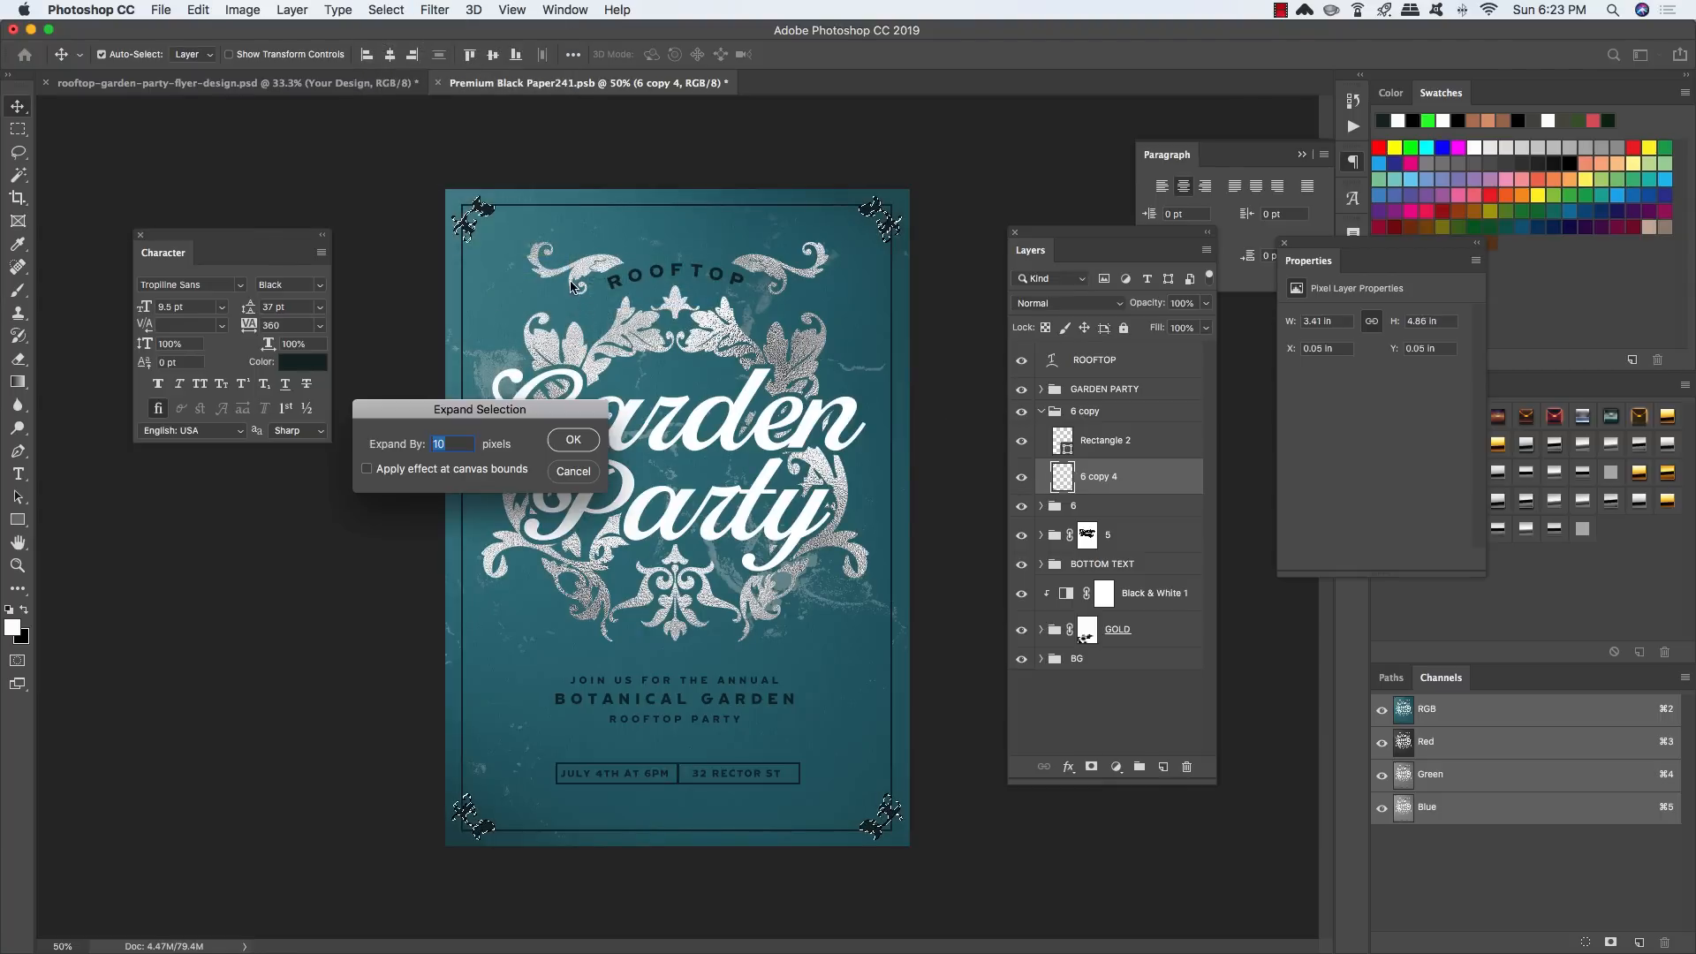
drag(515, 409, 696, 374)
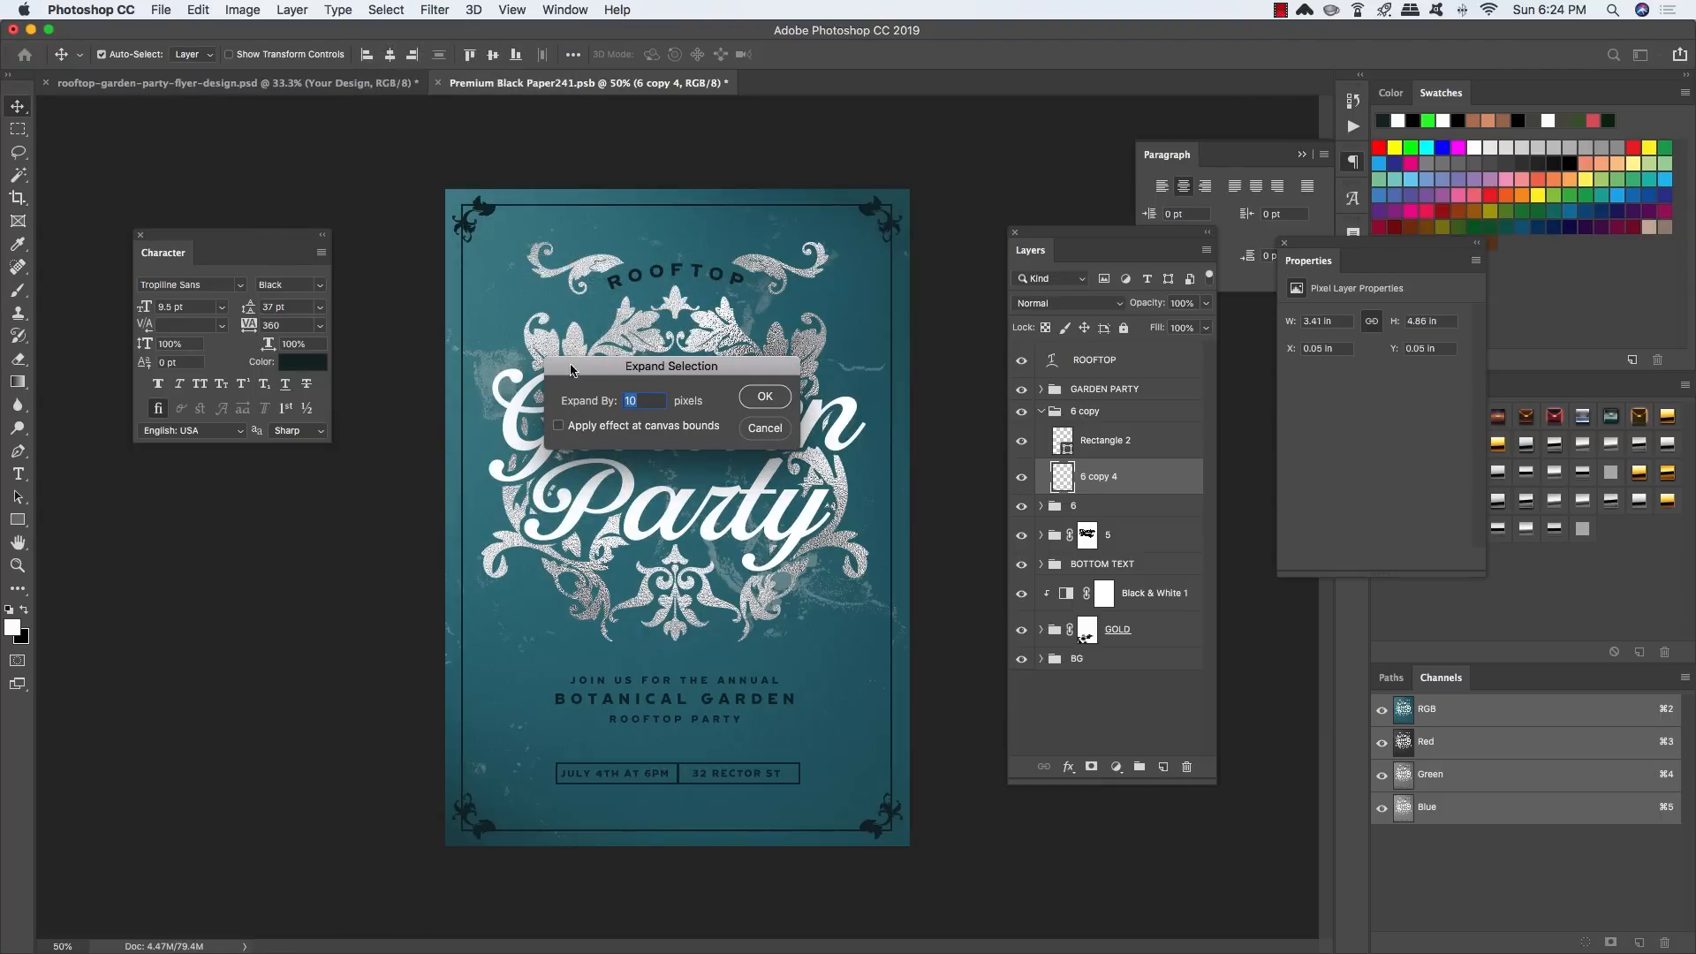
click(757, 402)
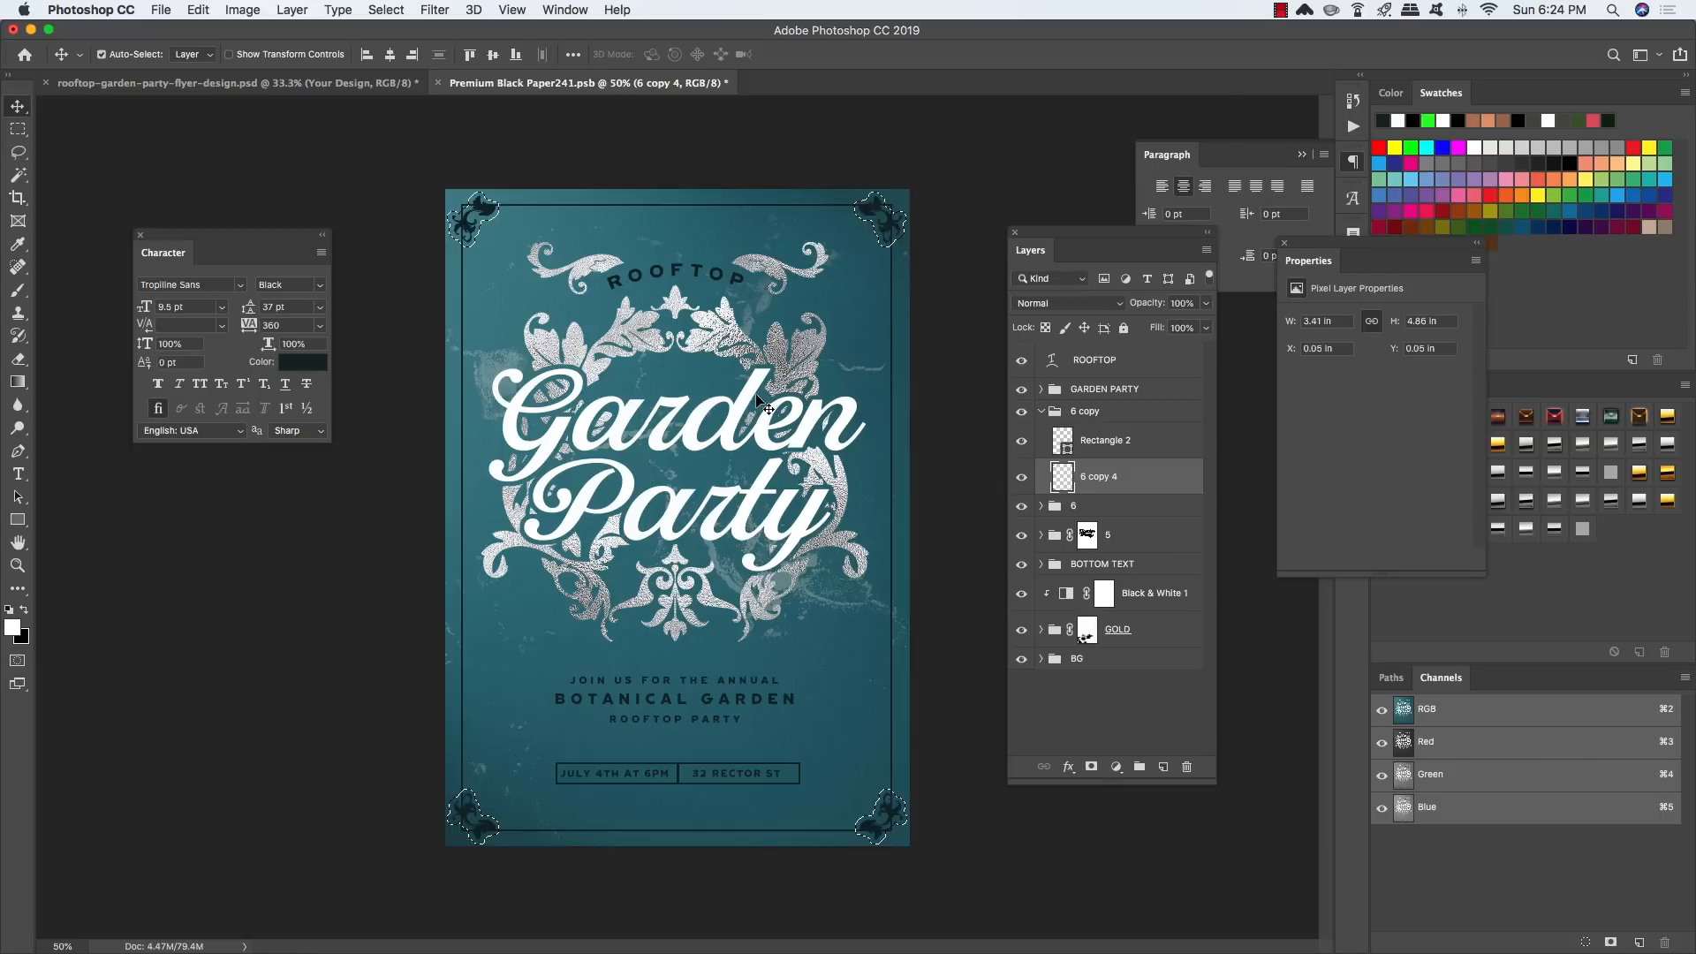
Step: Invert the selection and apply it as a layer mask on the border rectangle to cut the line around the sprigs
click(386, 10)
click(401, 81)
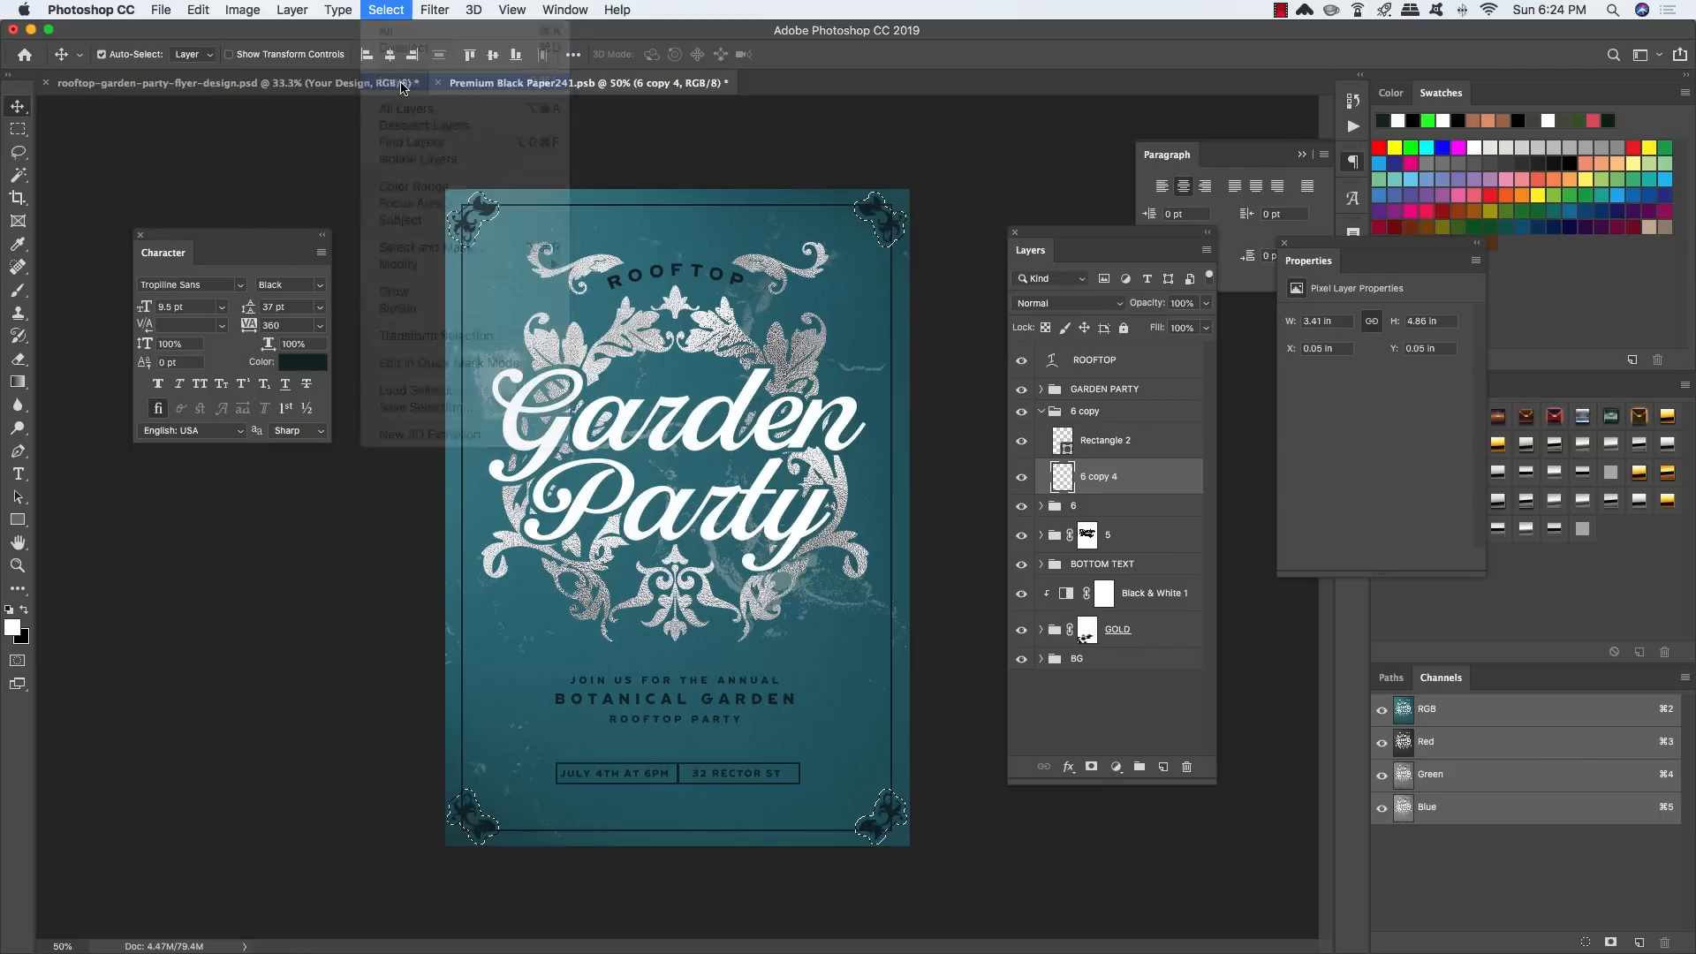
click(1049, 445)
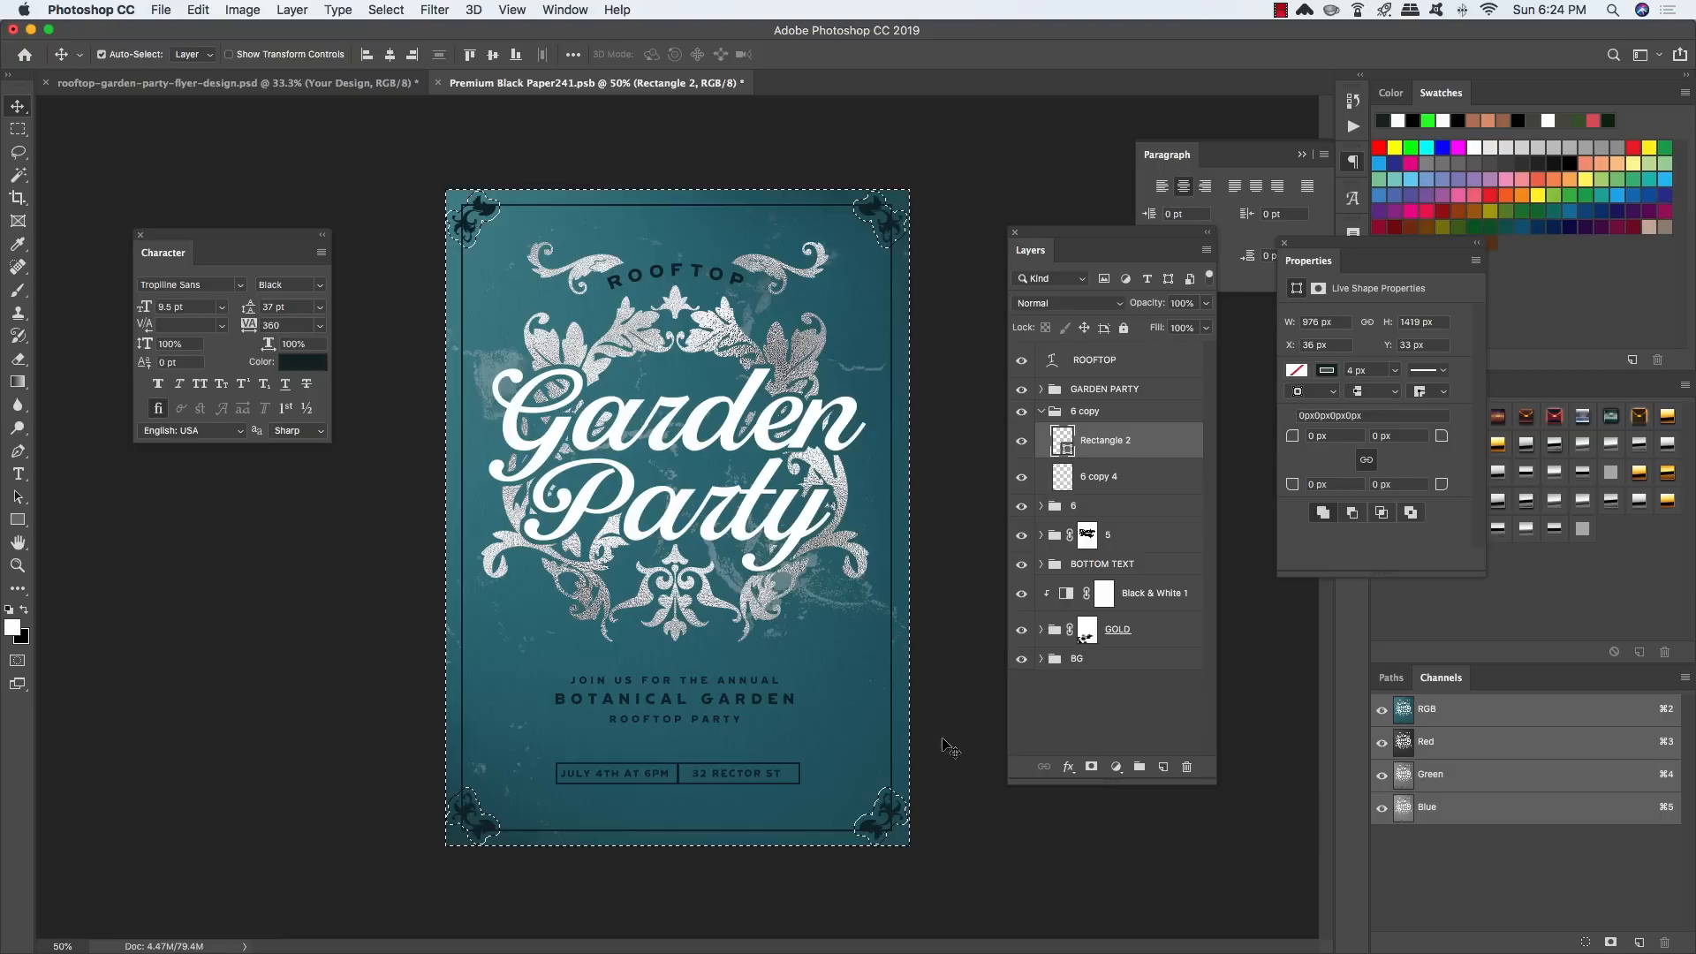
click(1091, 766)
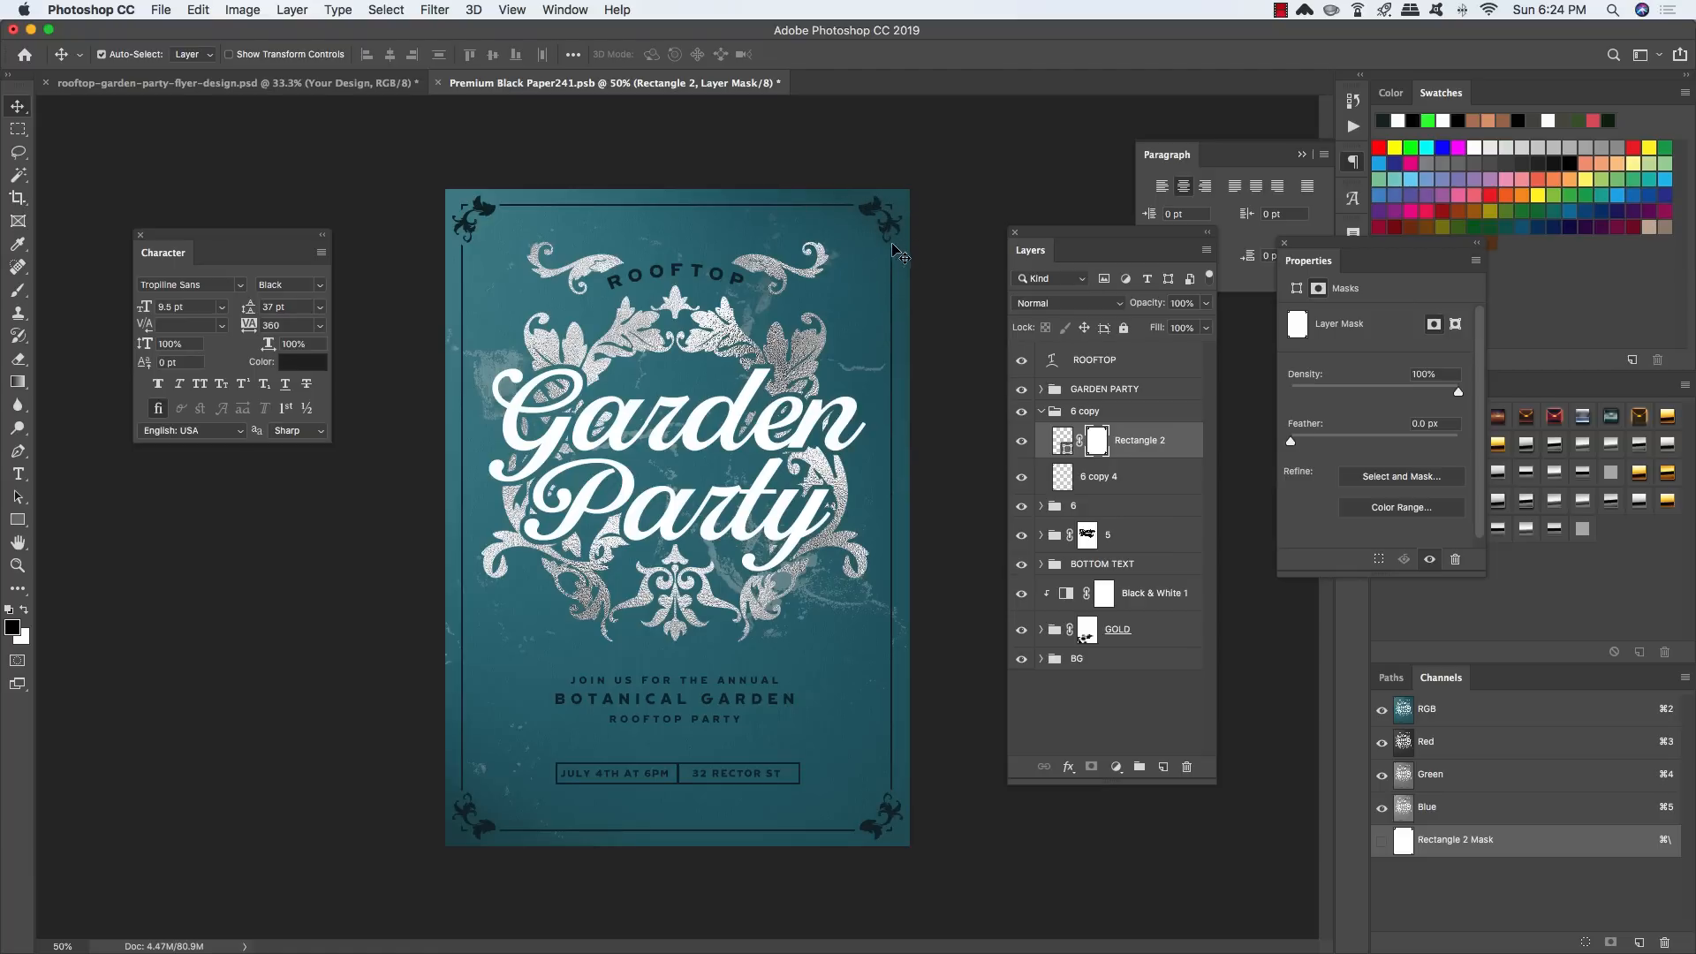
Step: Rename the 6 copy group to BORDER and collapse it
double_click(1087, 411)
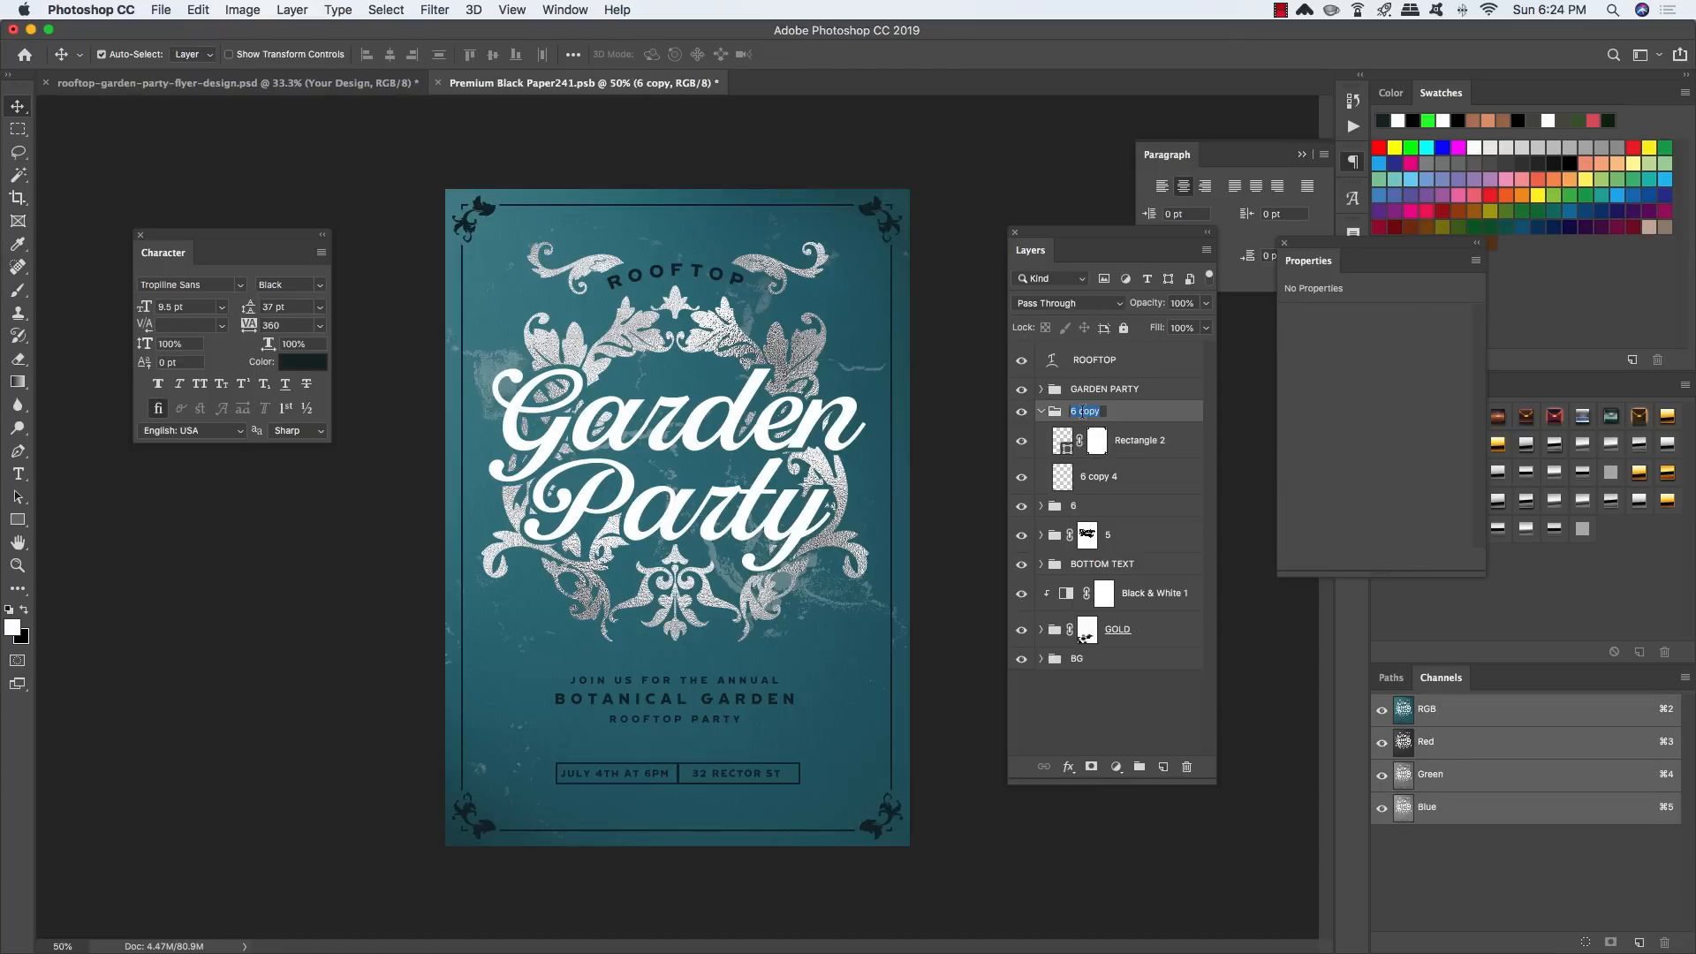
text(BORDER)
key(Return)
click(1041, 412)
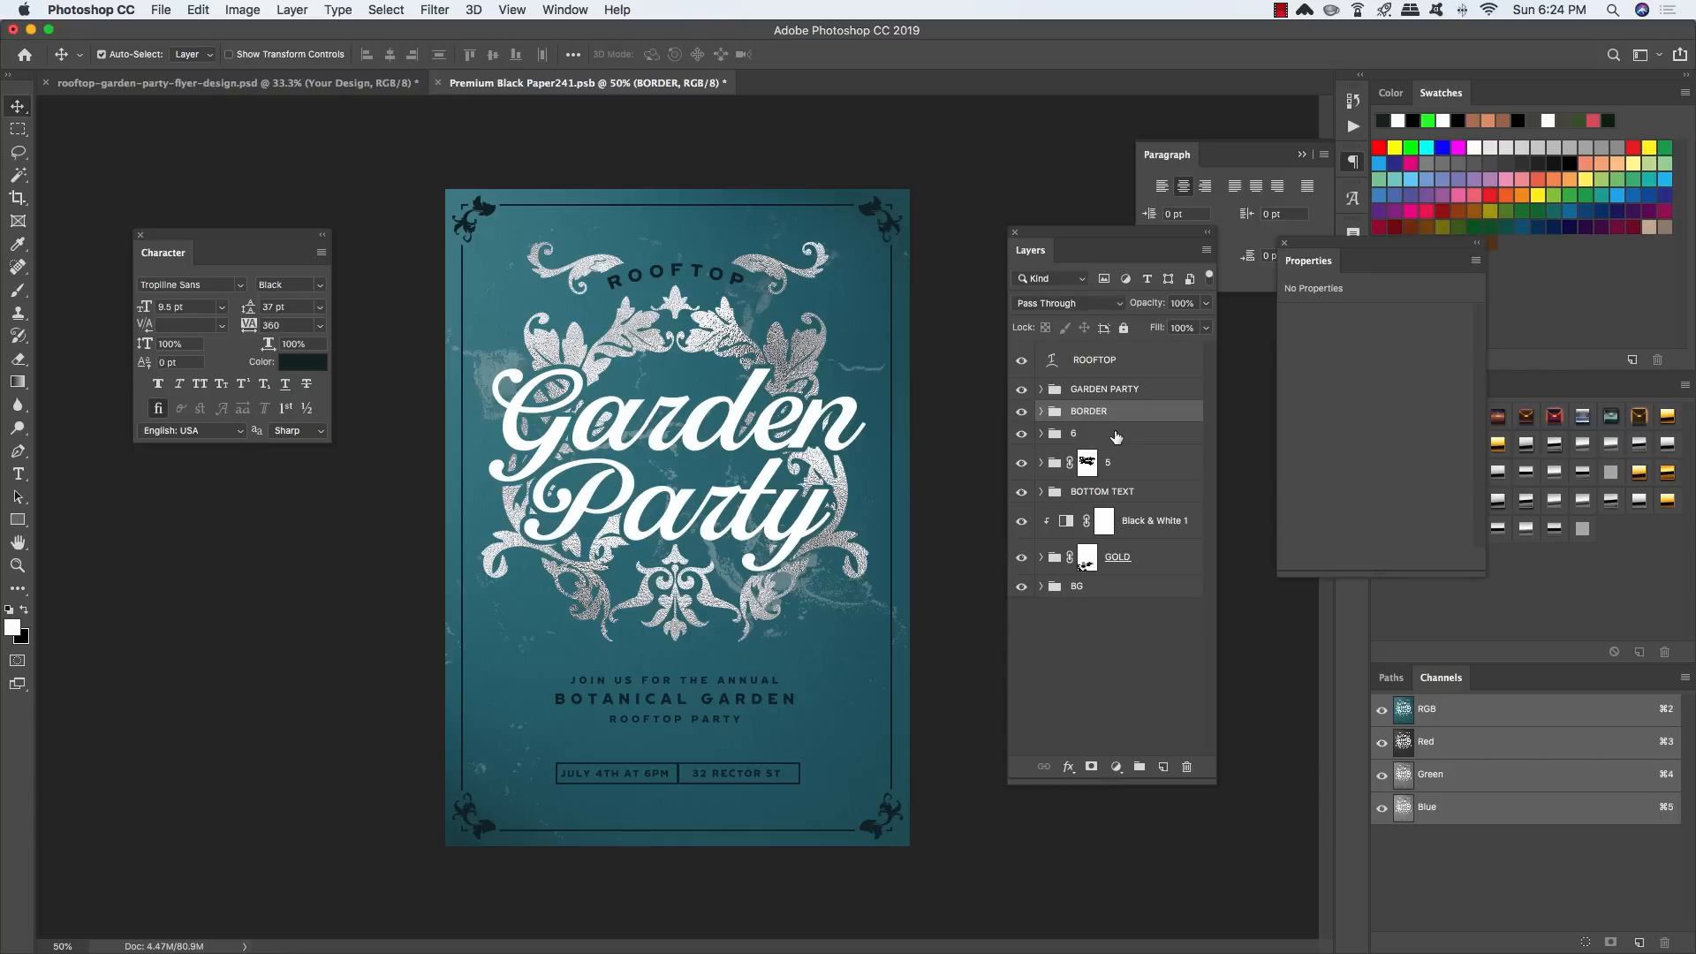
Step: Move the ROOFTOP text, the GARDEN PARTY group and the ornament groups 5 and 6 down together by about 44 pixels
click(1112, 365)
shift+click(1133, 391)
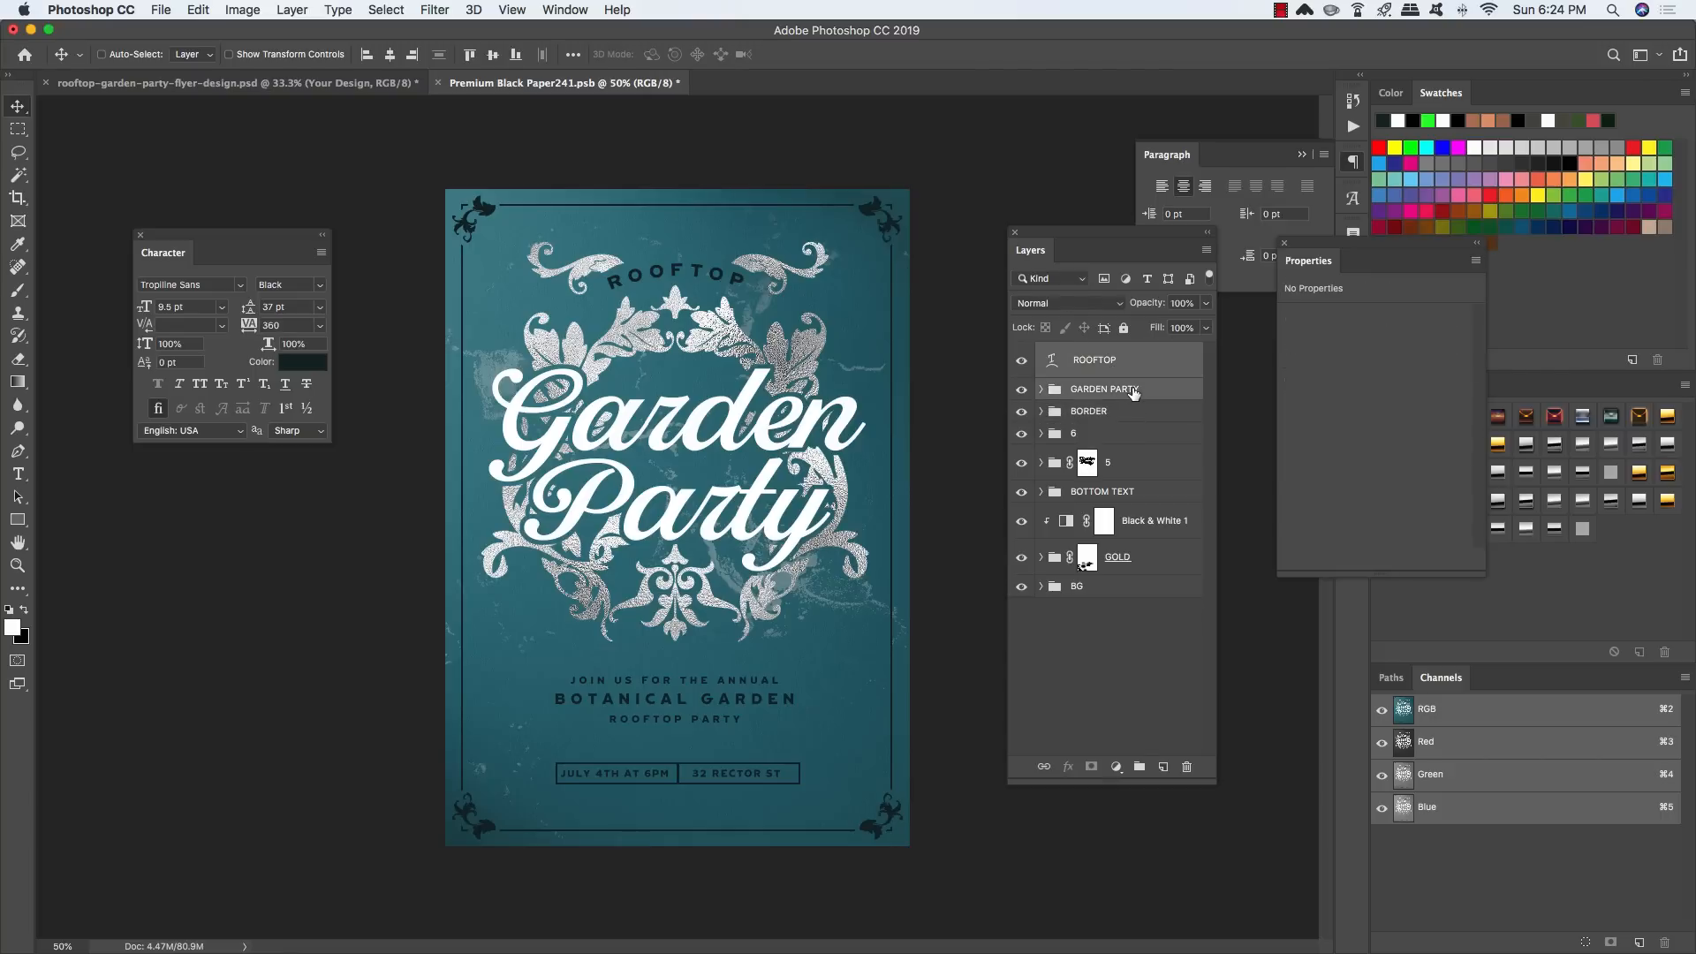
super+click(1137, 467)
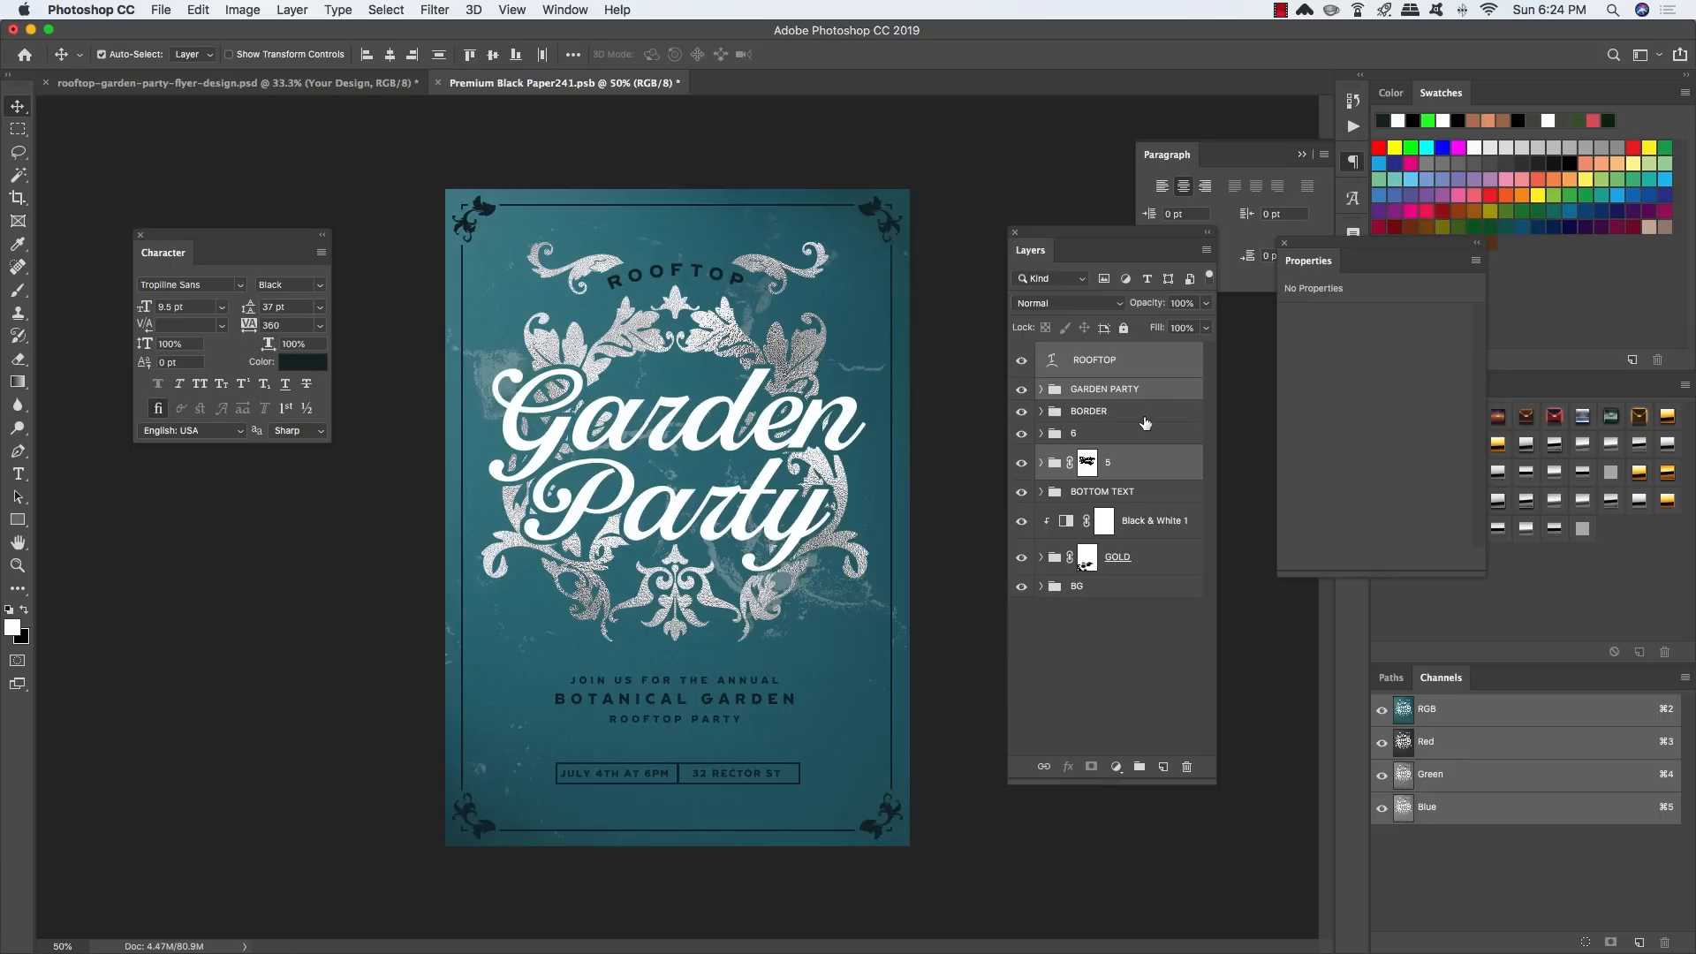
super+click(1114, 436)
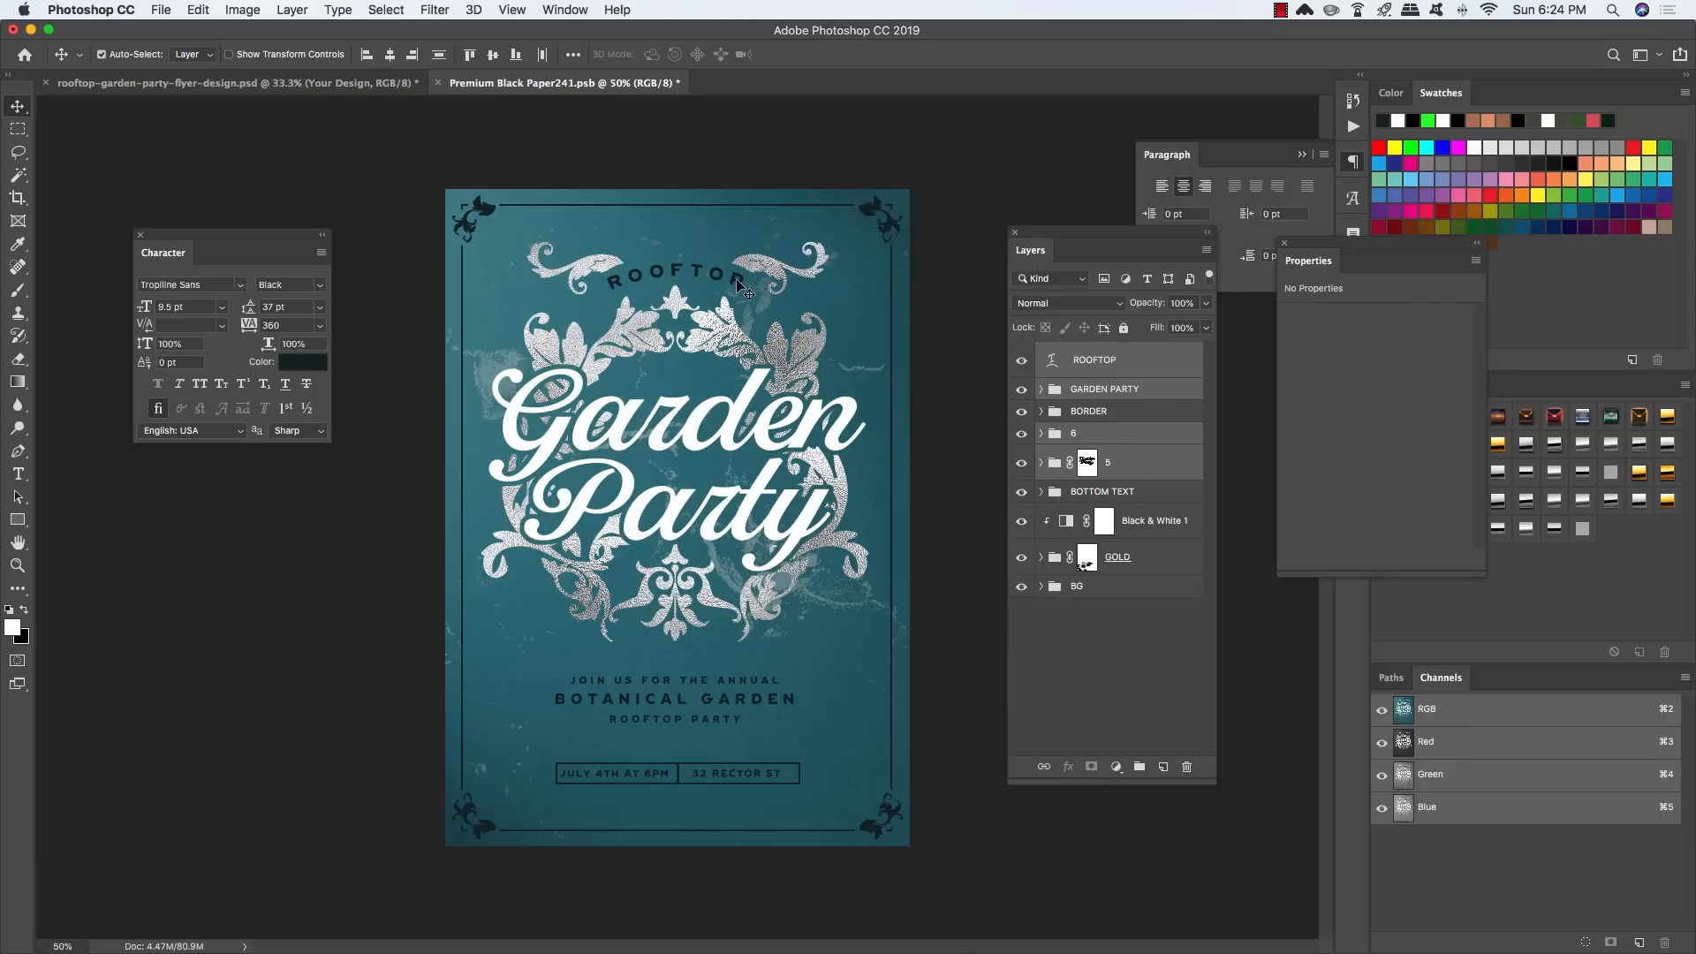
key(shift+Down)
key(shift+Down)
key(shift+Down)
key(shift+Down)
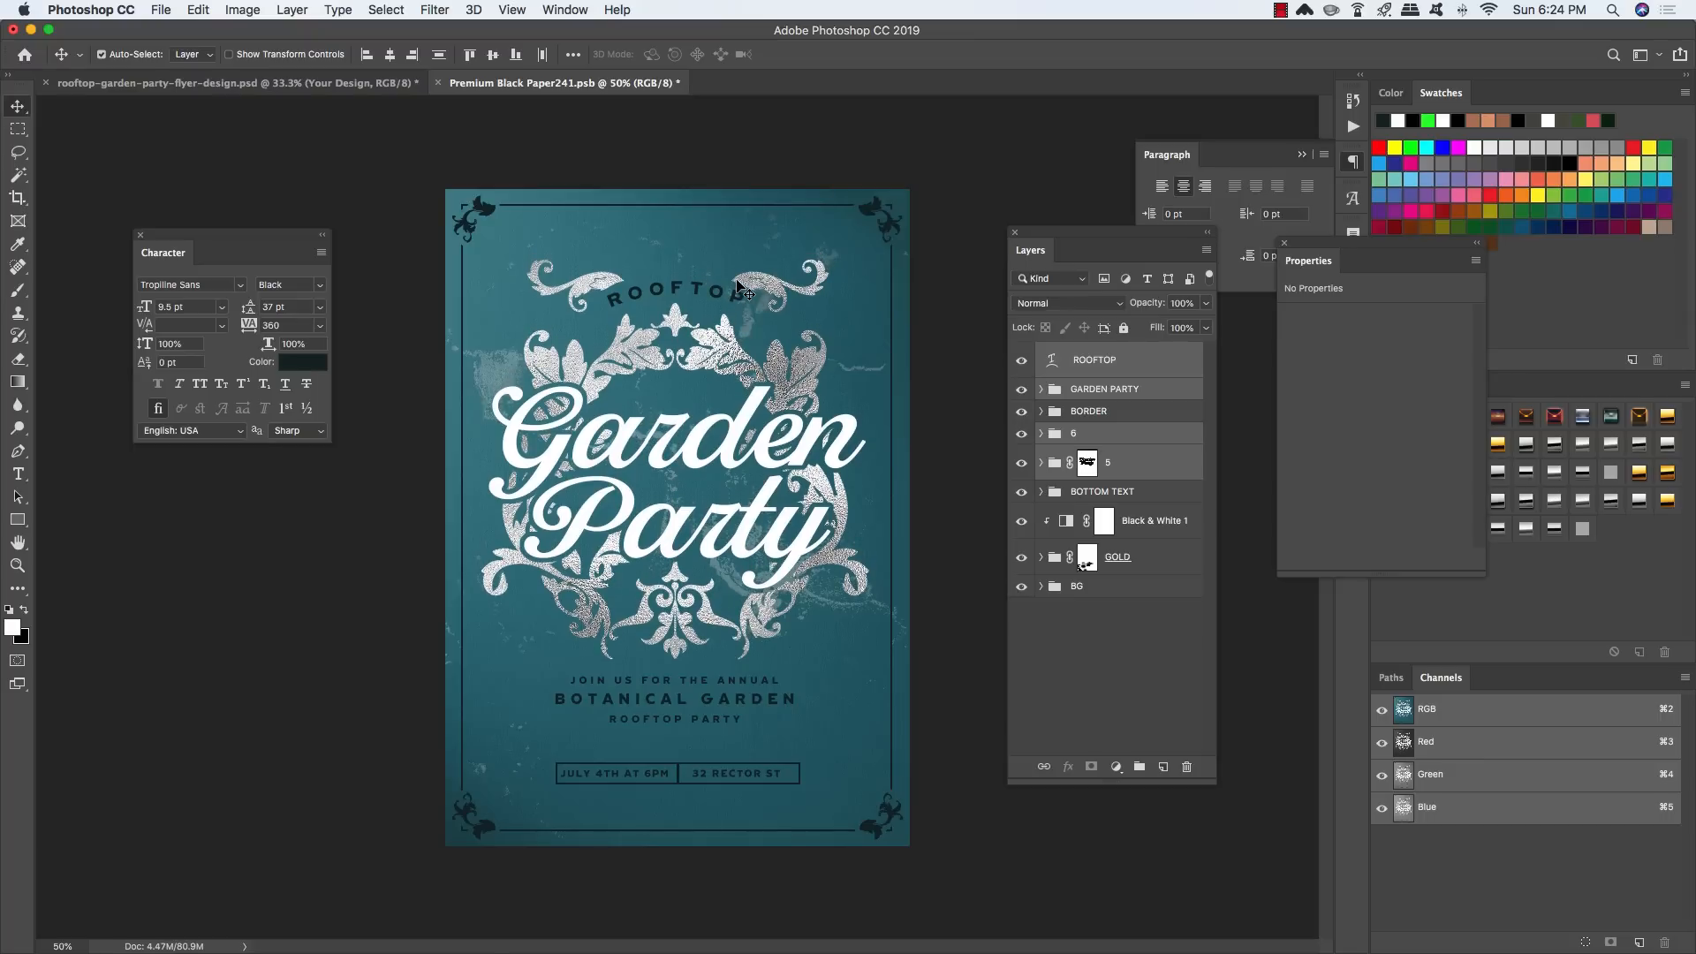
key(Down)
key(Down)
key(Down)
key(Down)
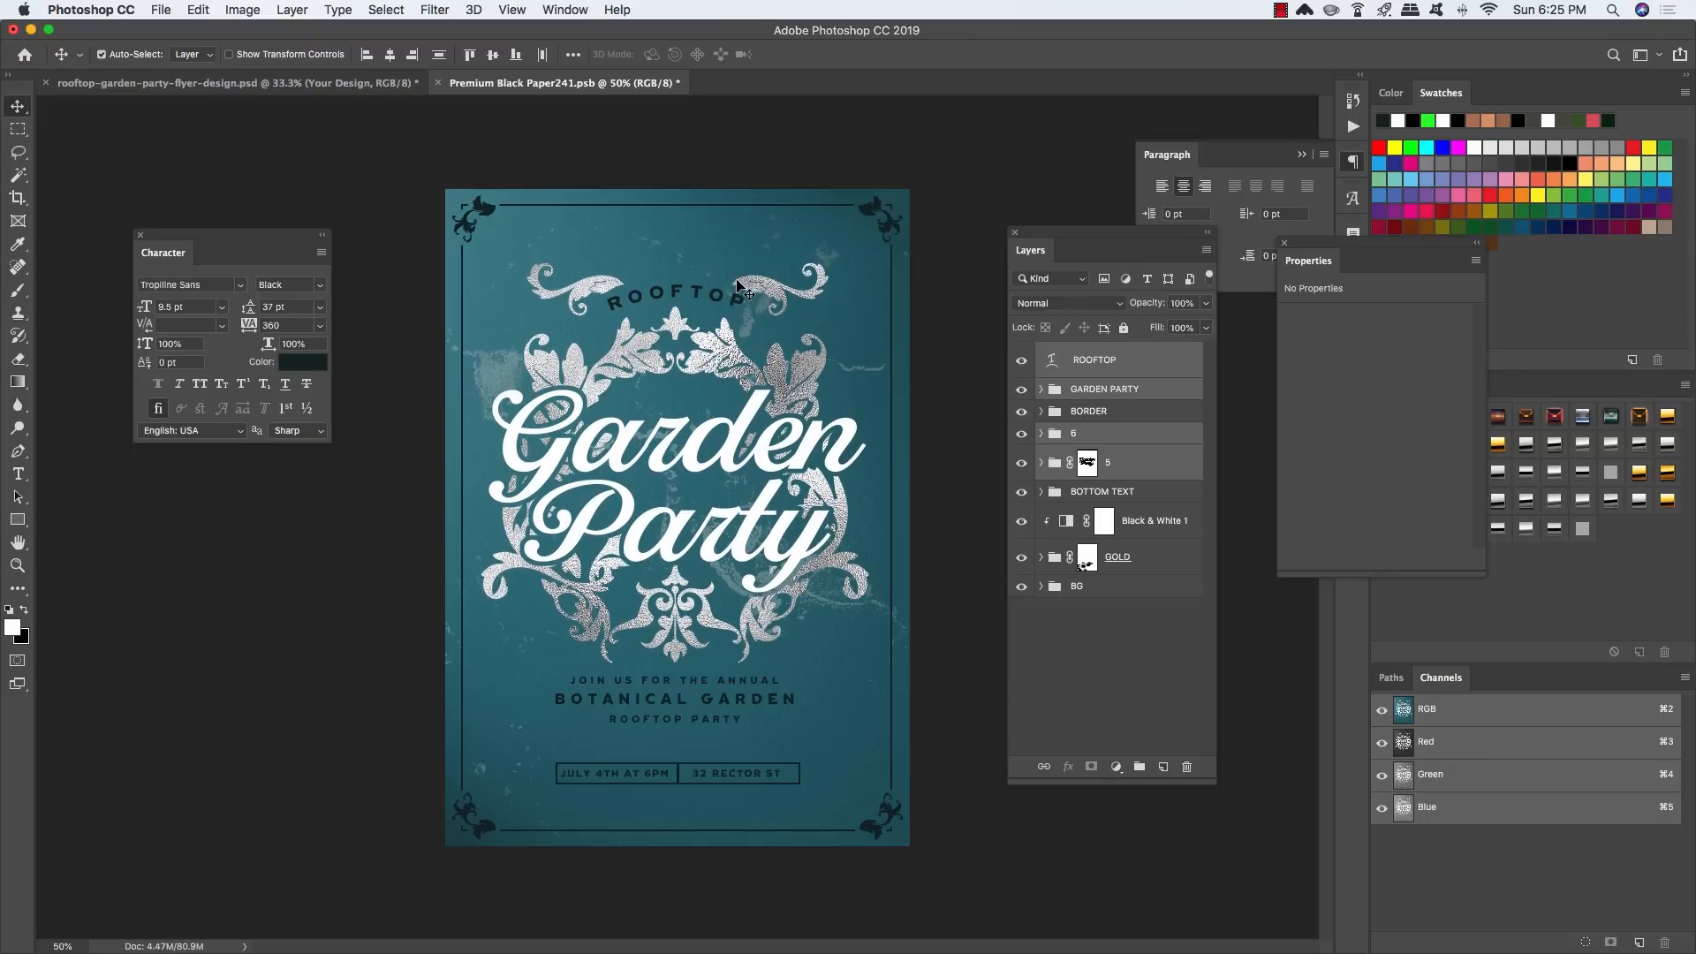
Step: Move the JOIN US text layer in the BOTTOM TEXT group down by 20 pixels
click(1052, 494)
click(1040, 492)
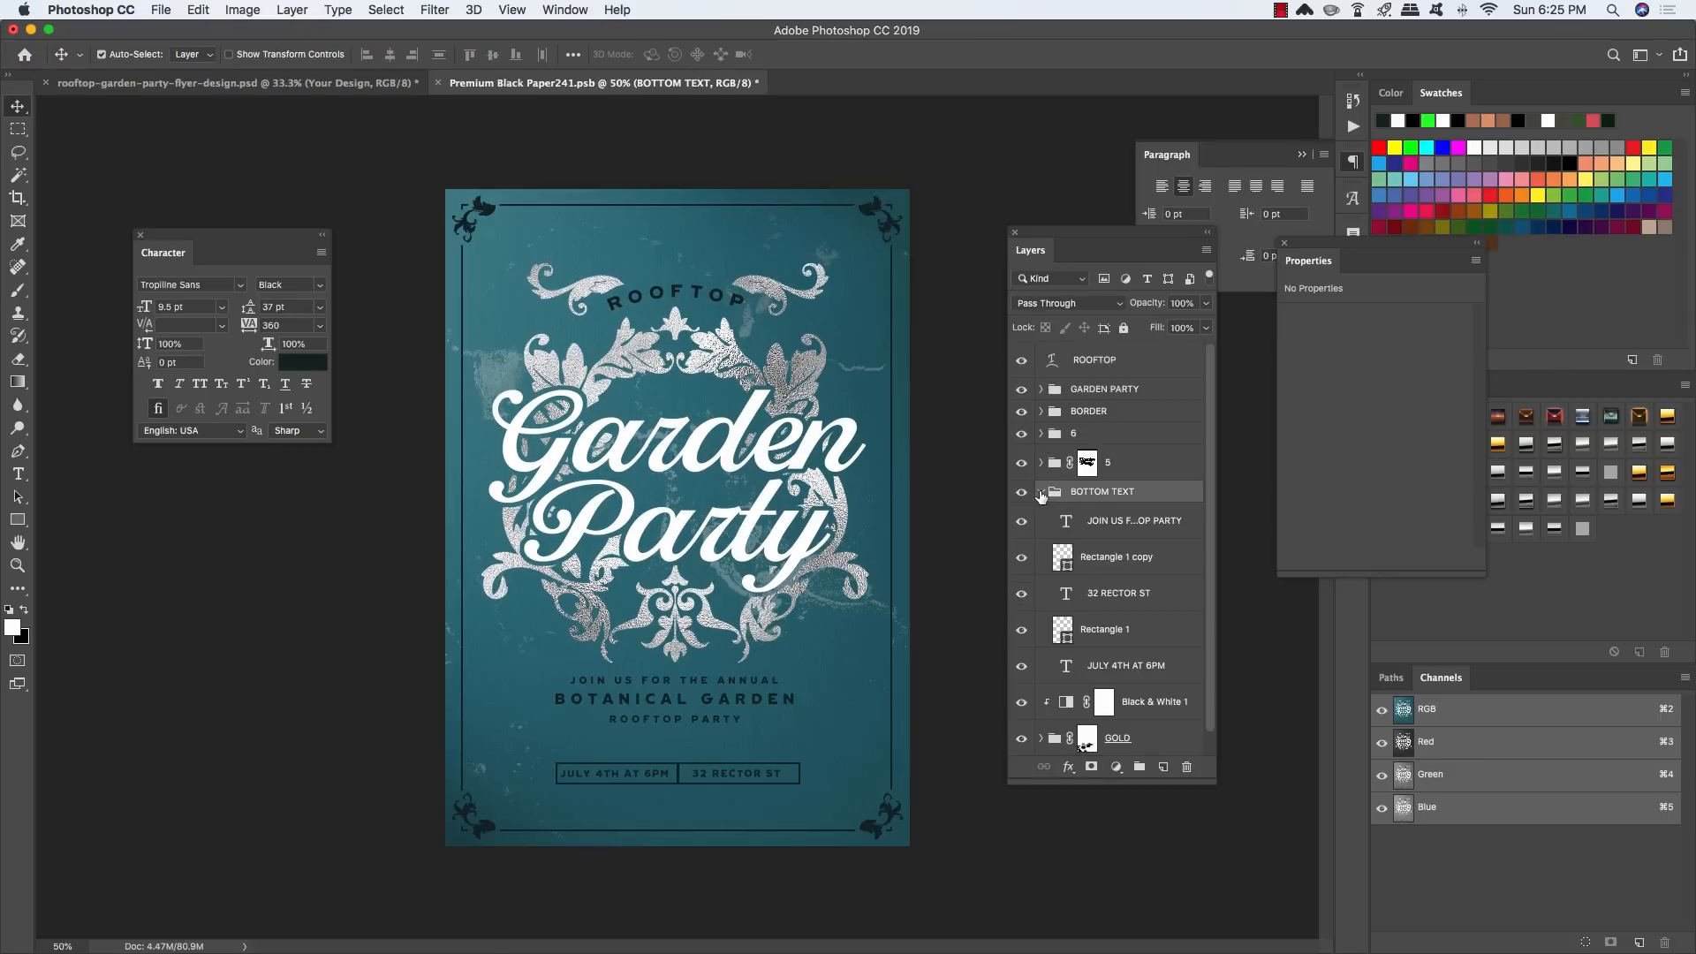
click(1145, 527)
key(shift+Down)
key(shift+Down)
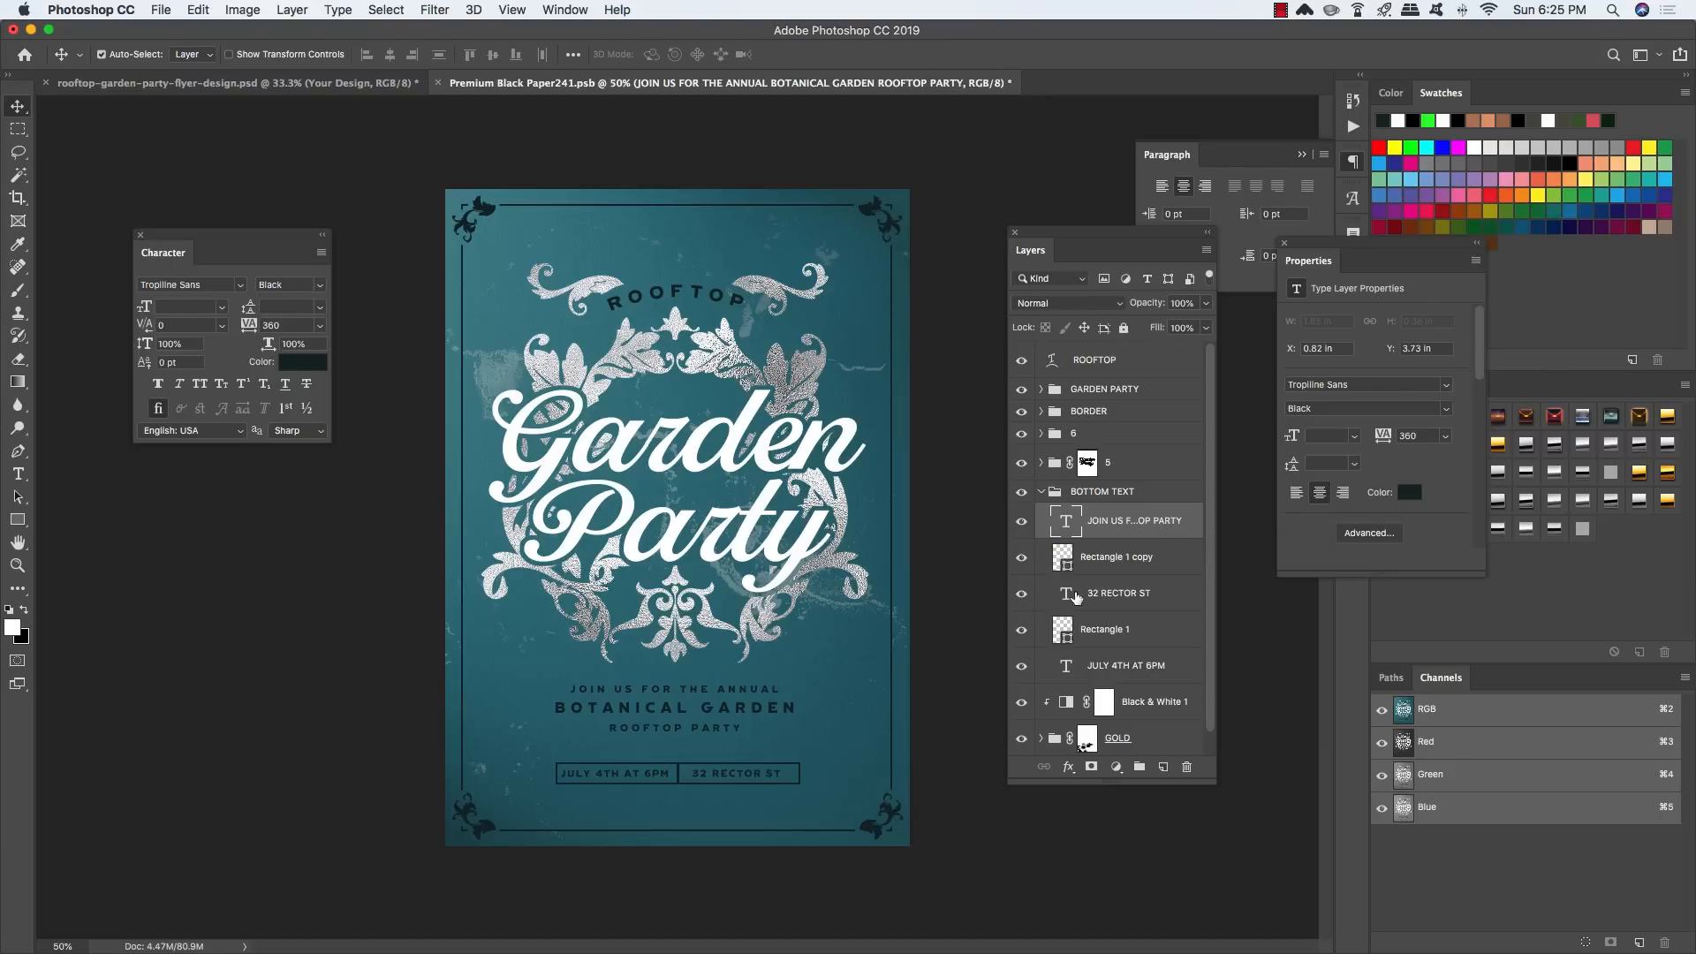
Step: Nudge the JULY 4TH AT 6PM text slightly right within its box in the BOTTOM TEXT group
click(1120, 566)
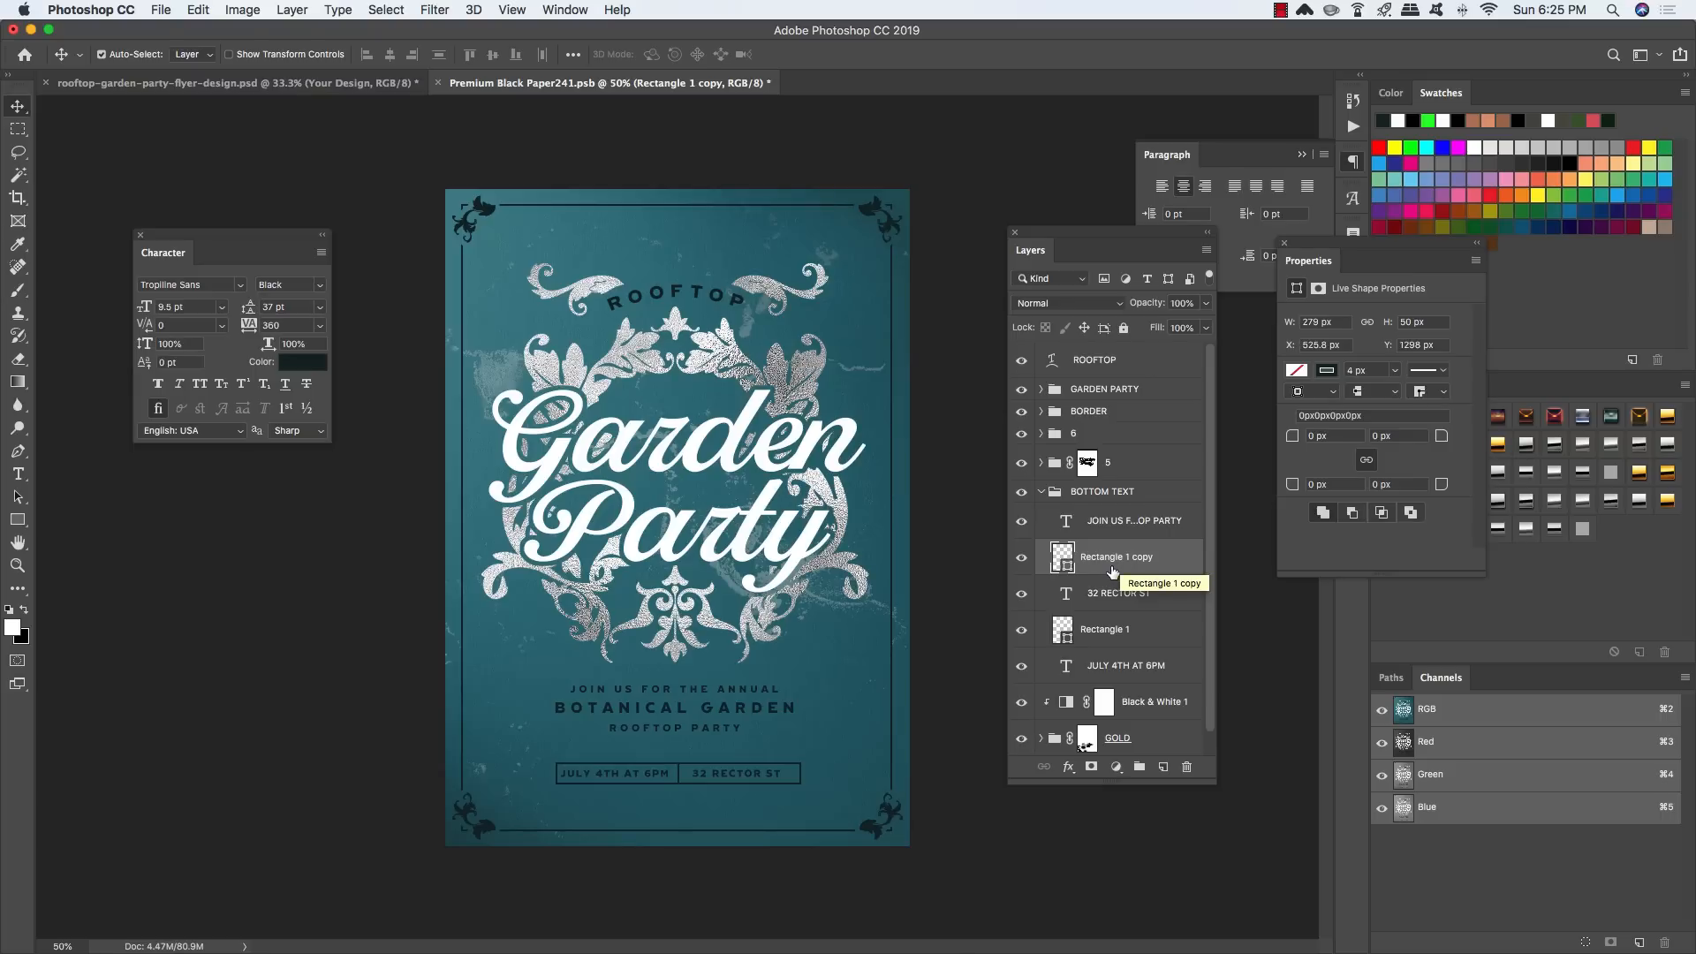
click(1119, 592)
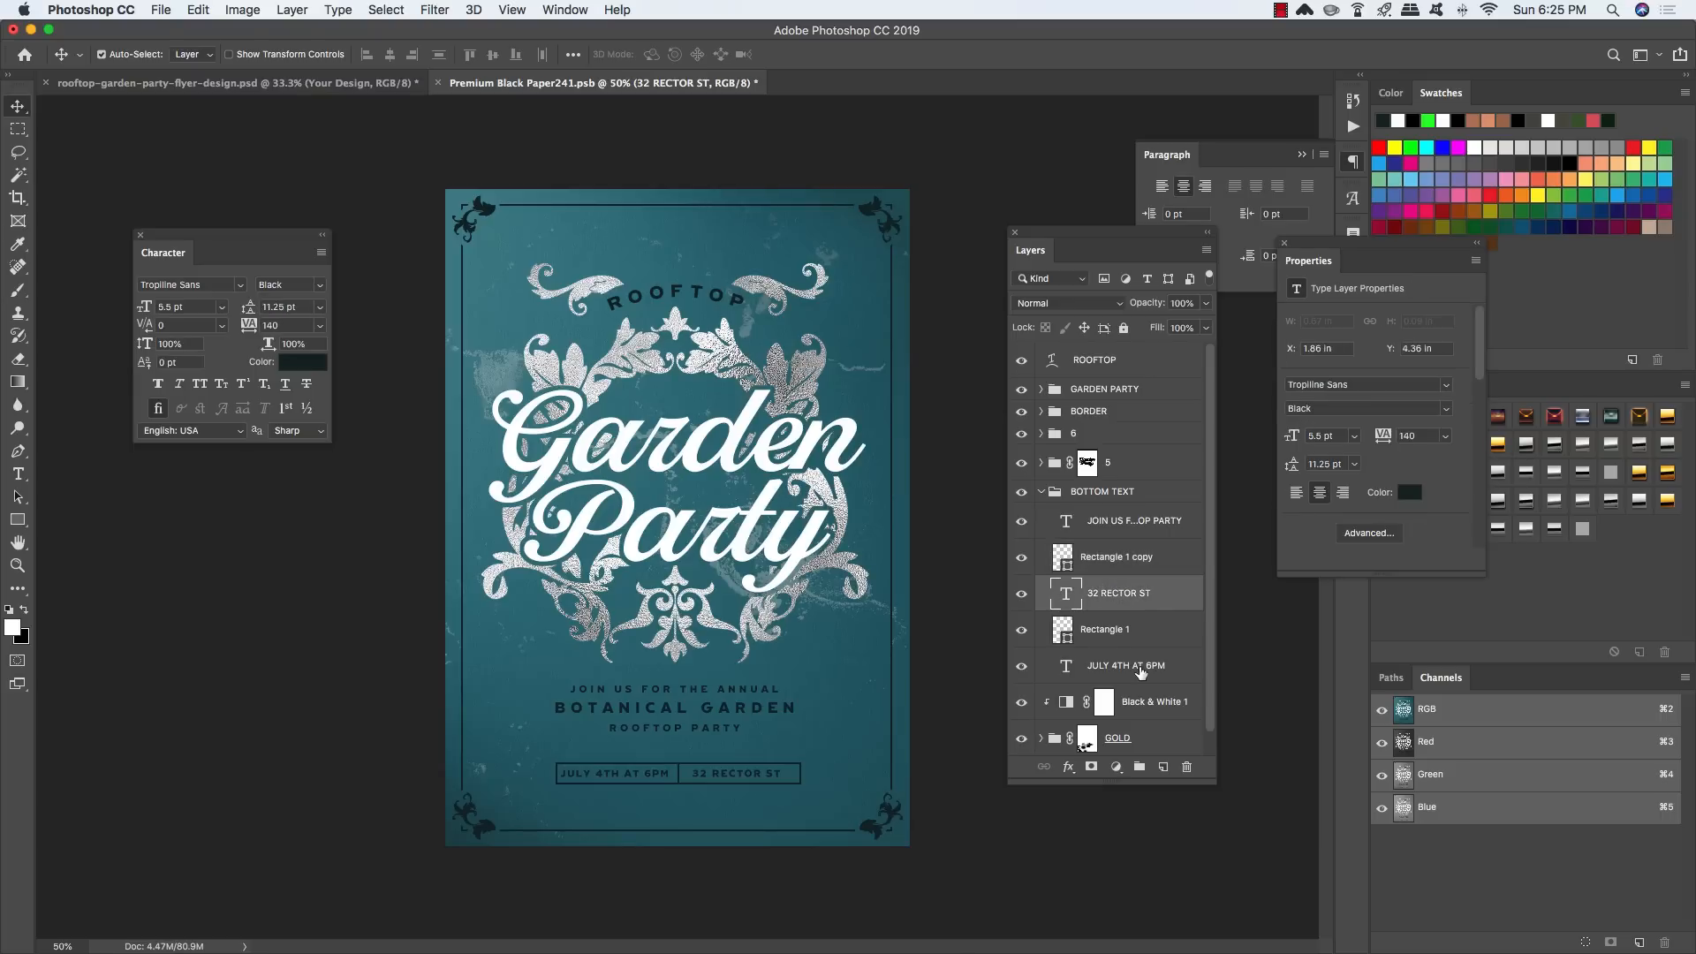
click(1140, 668)
key(Right)
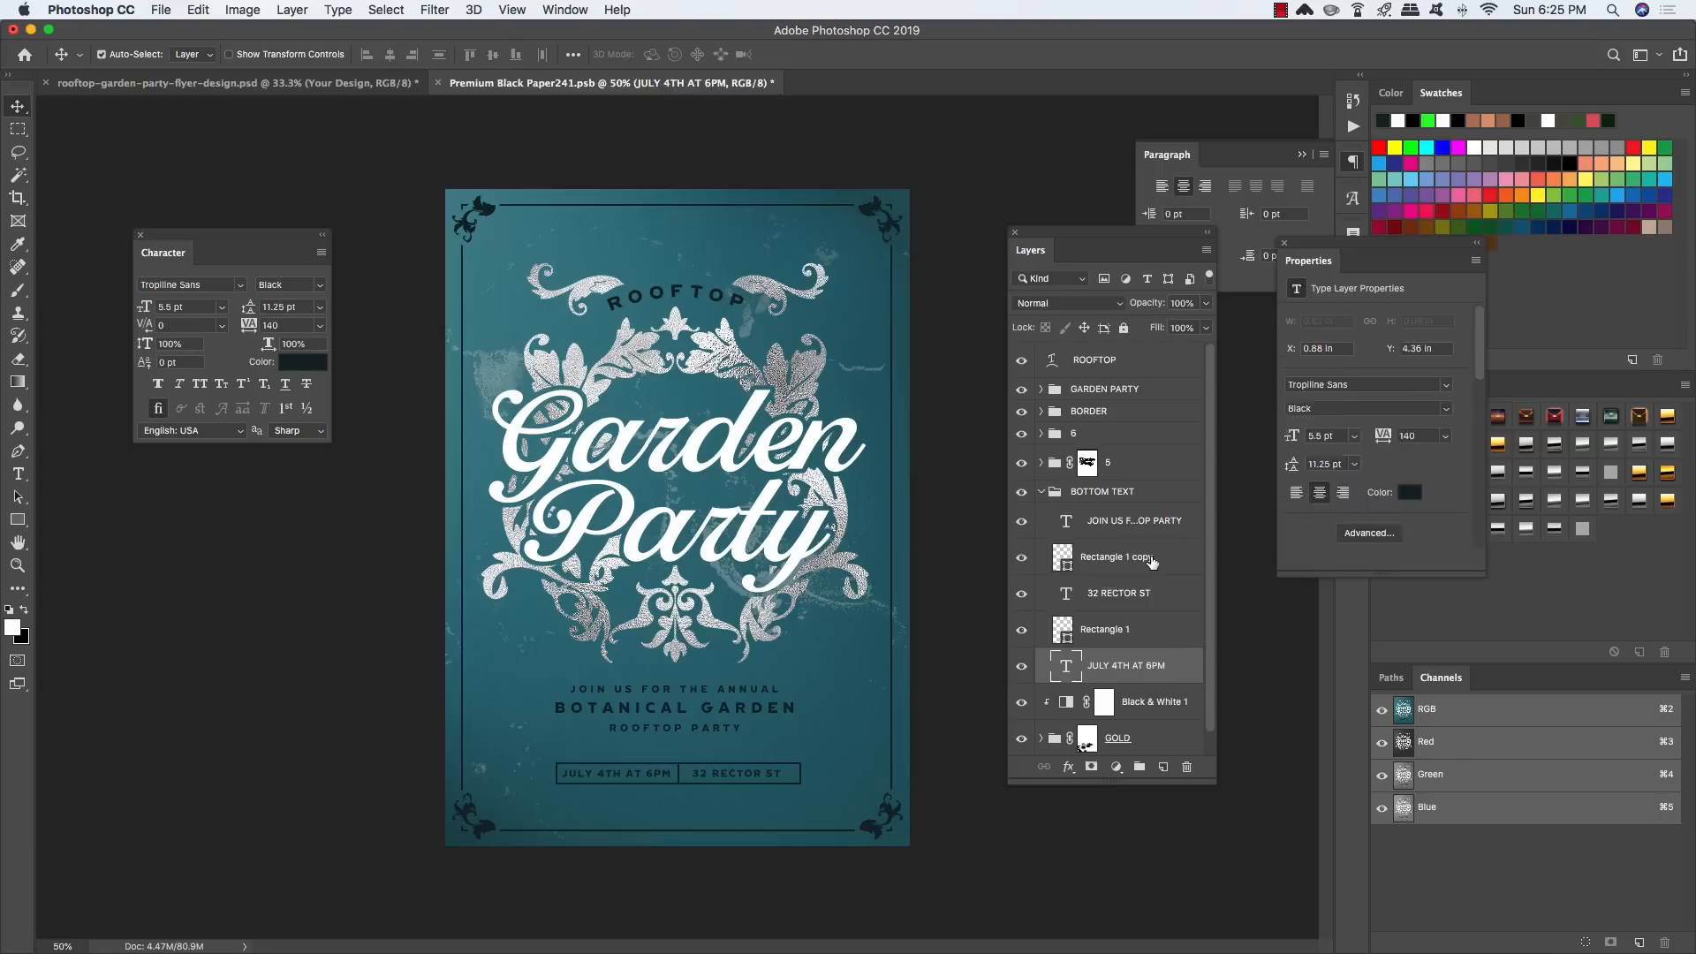
Step: Move the date and address texts with their two boxes left as one block by about 5 pixels
shift+click(1148, 558)
key(super+t)
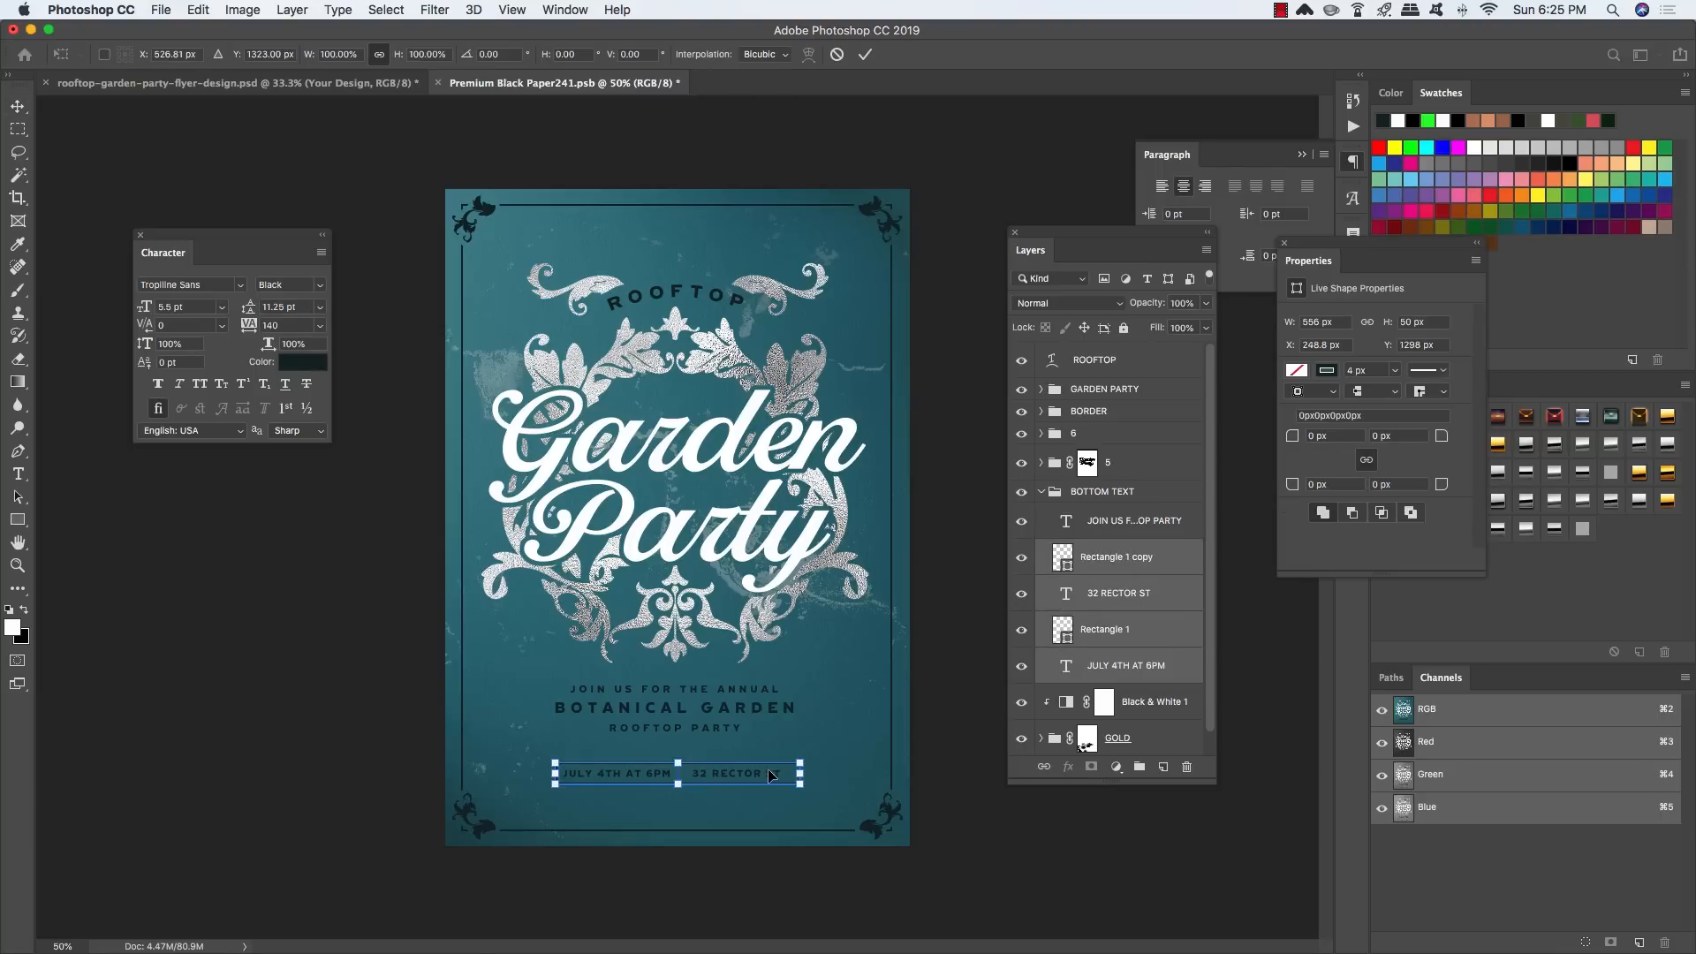
drag(769, 771, 766, 771)
key(Return)
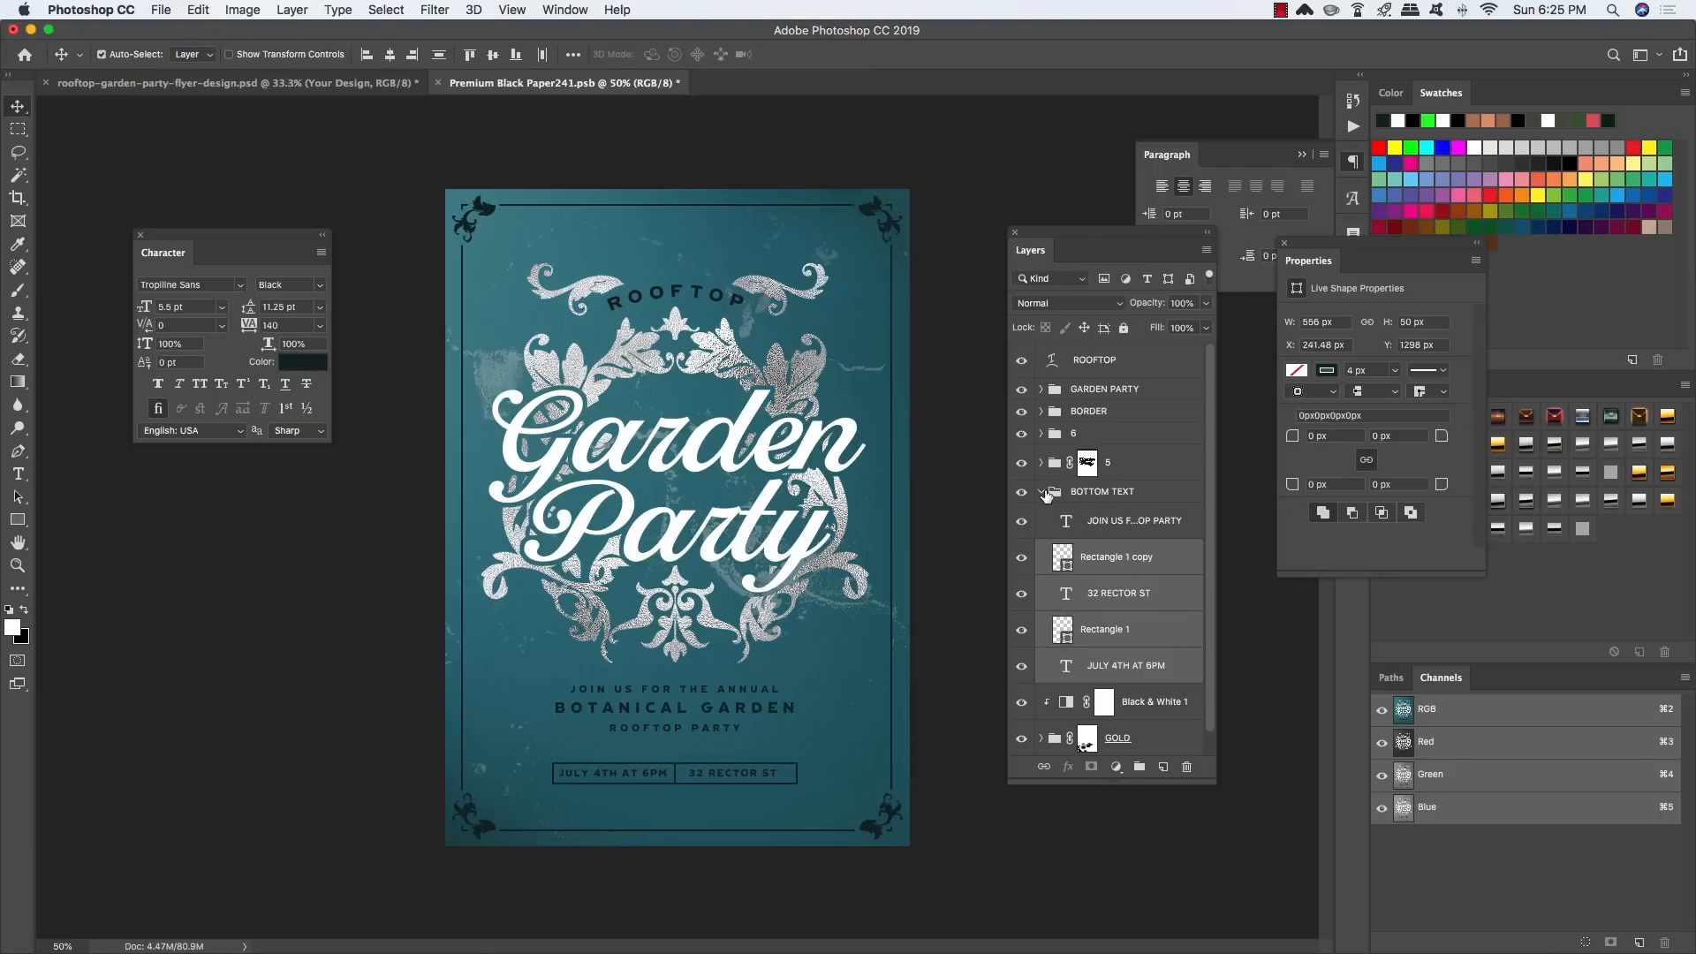
Step: Collapse the BOTTOM TEXT group and save the document
click(1042, 492)
click(1102, 492)
click(1128, 369)
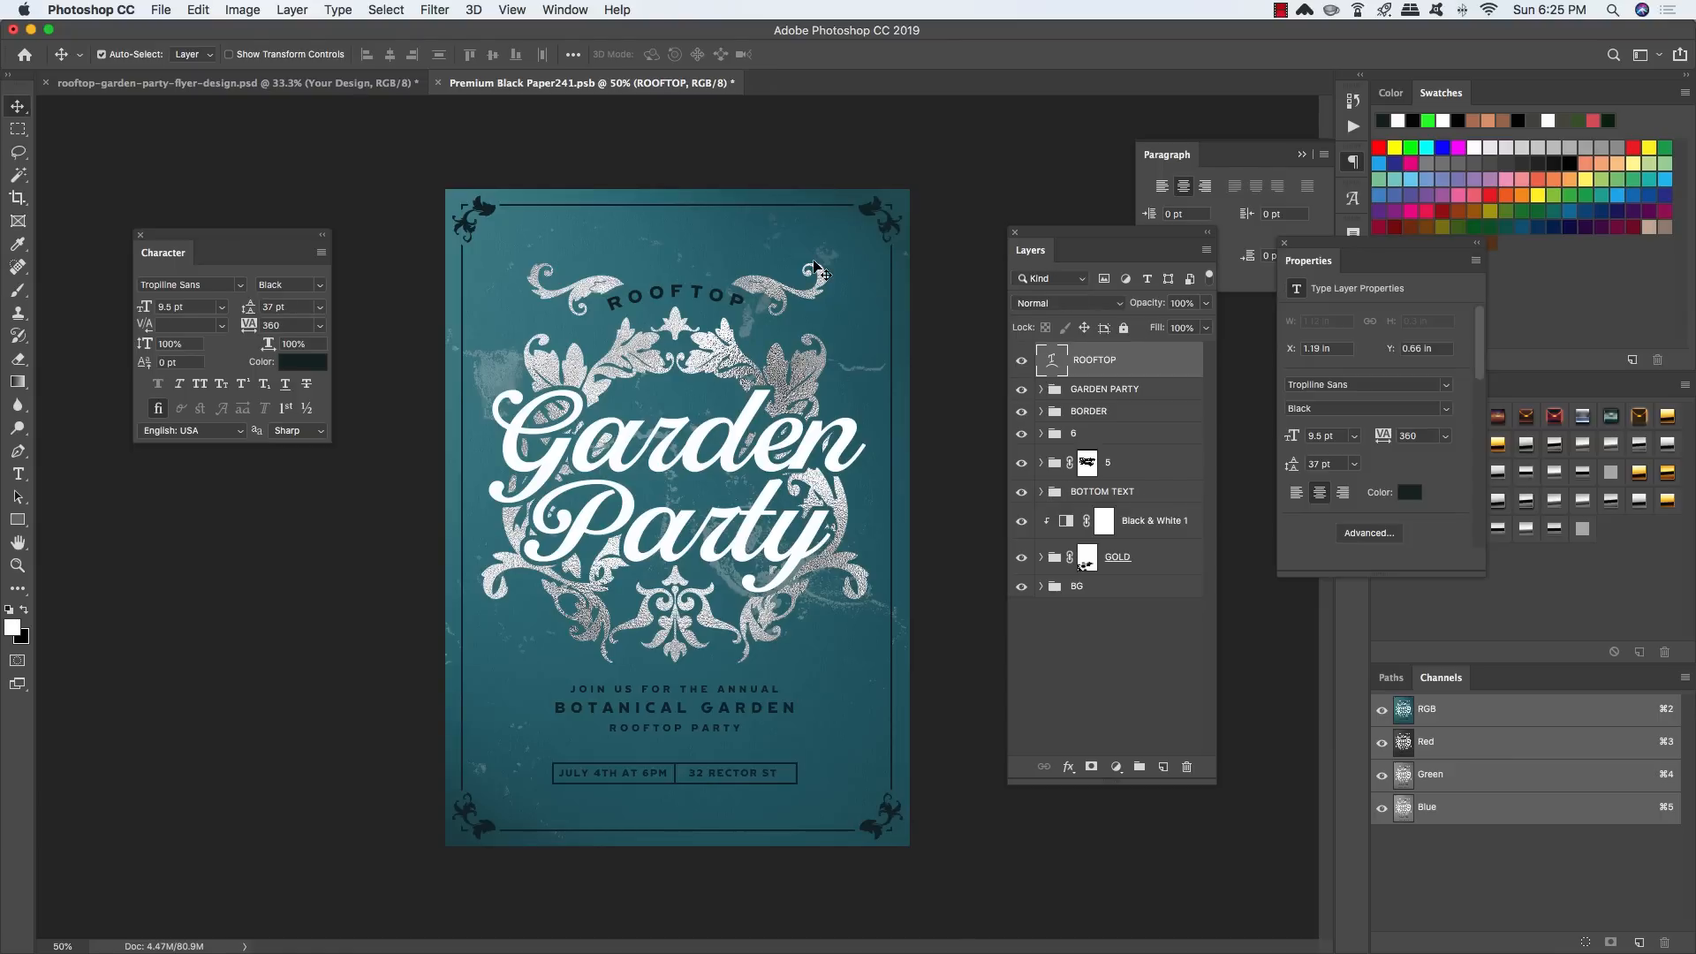
key(super+s)
Step: Duplicate ornament group 5, move the copy above the GARDEN PARTY group and delete the copy's layer mask
click(1148, 470)
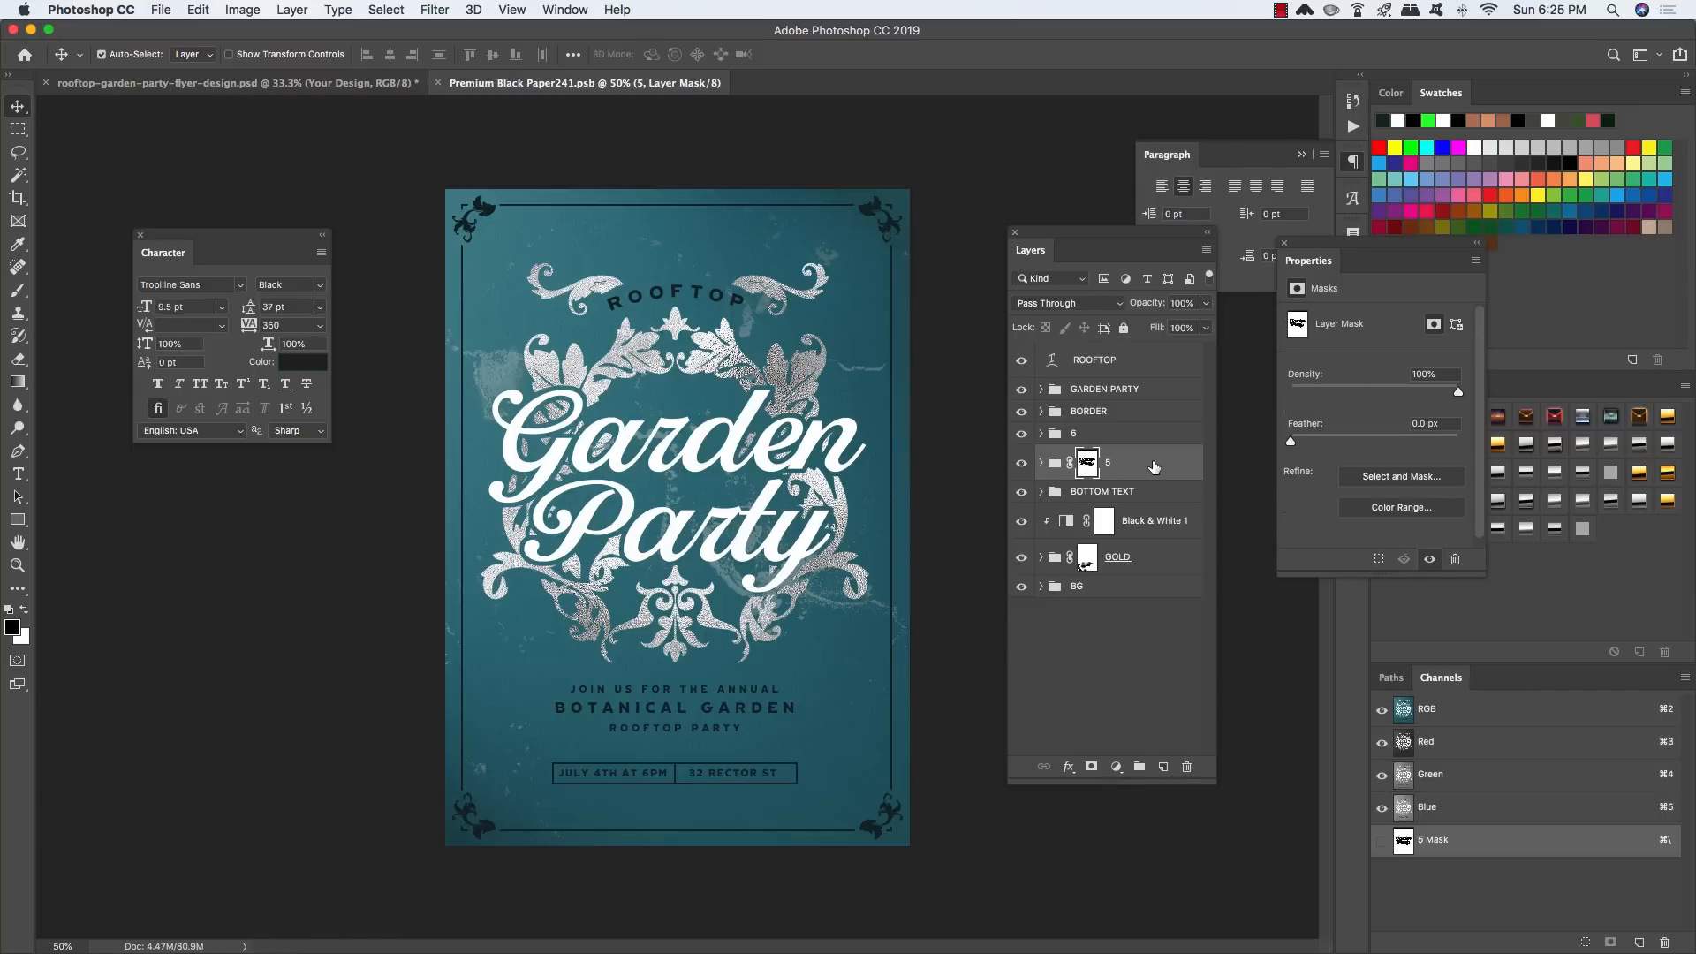
key(super+j)
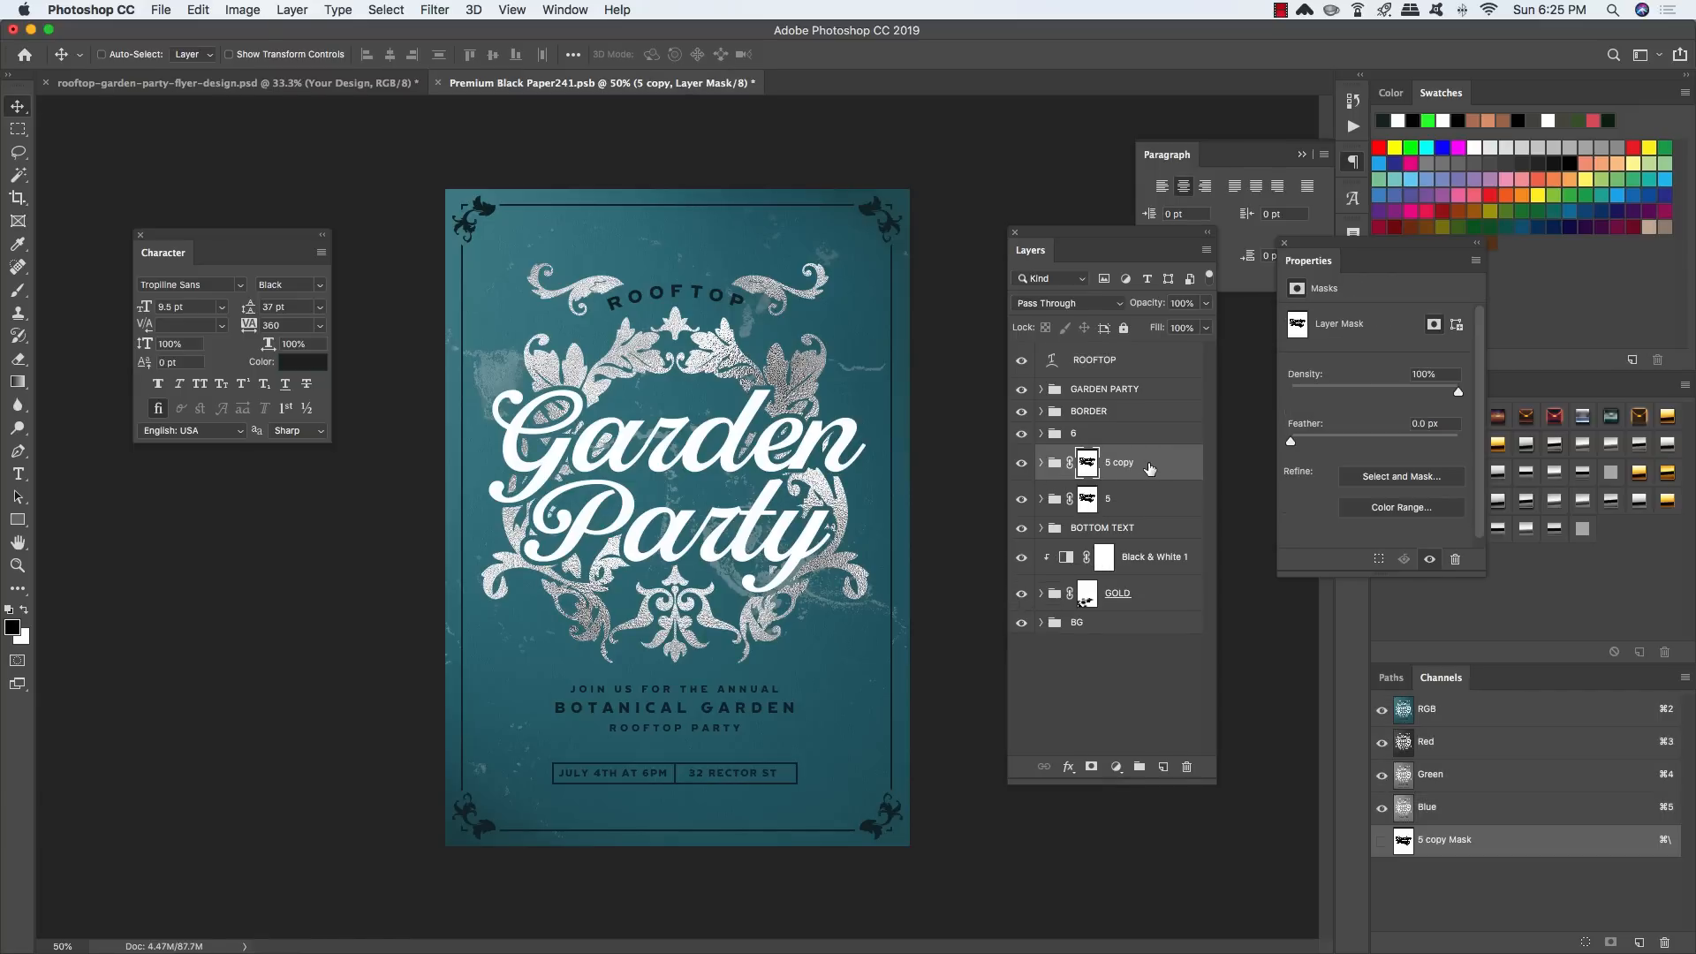
key(super+bracketright)
key(super+bracketright)
key(super+bracketright)
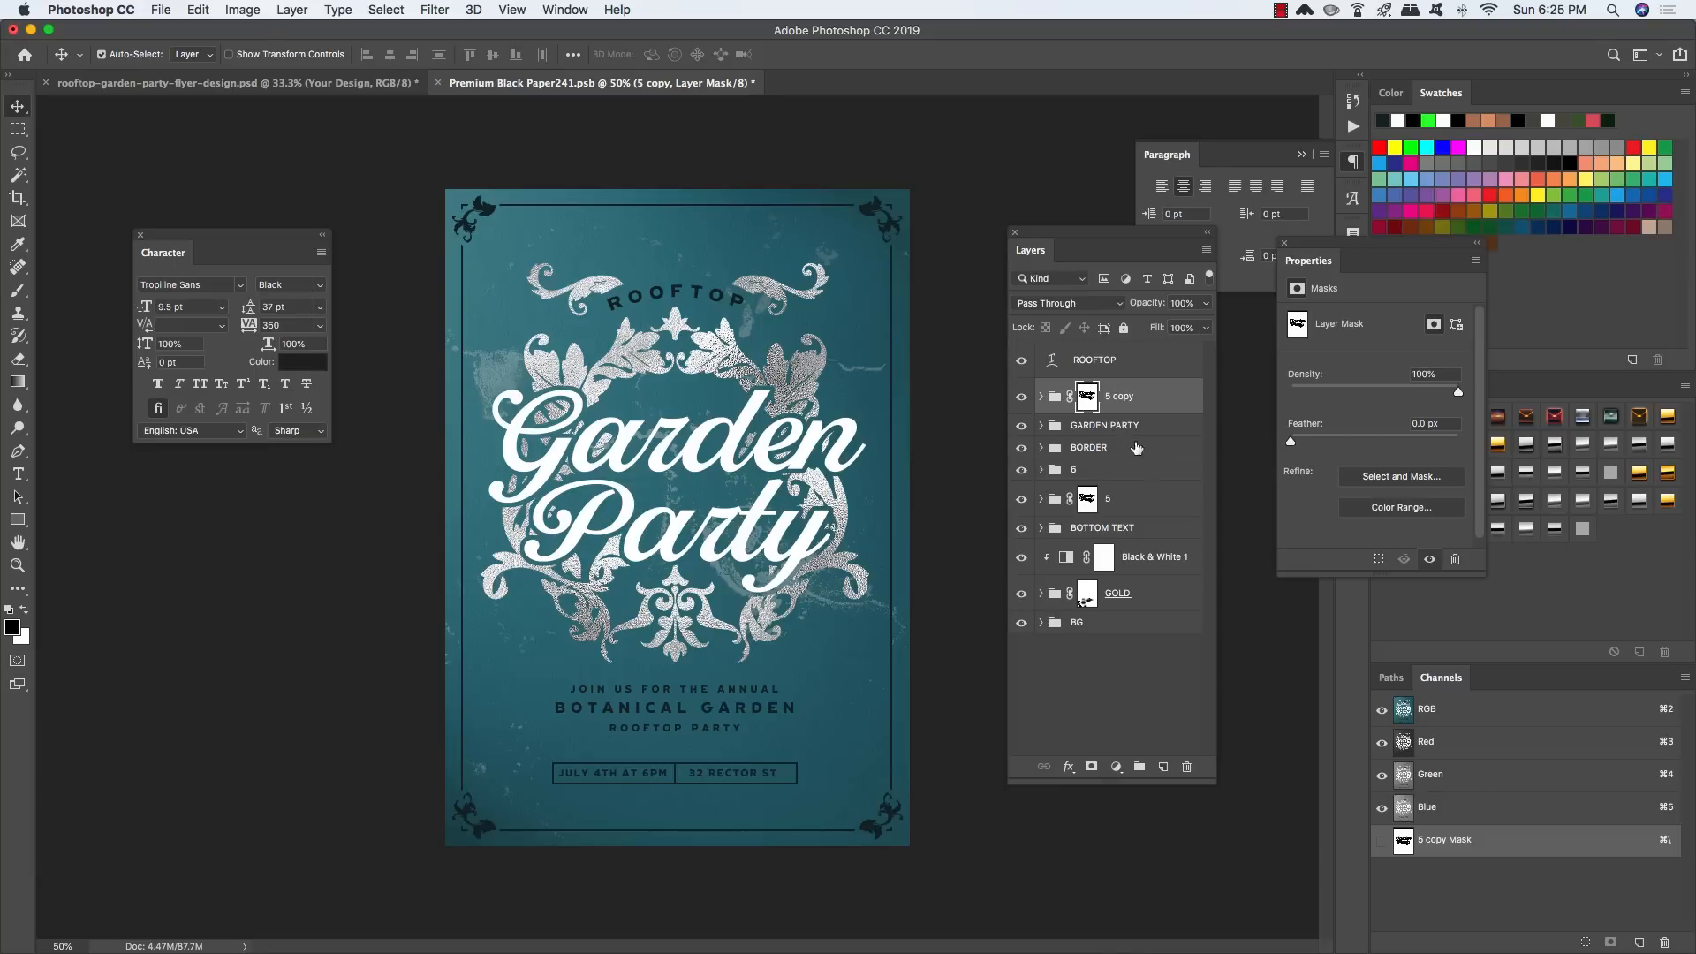
right_click(1094, 397)
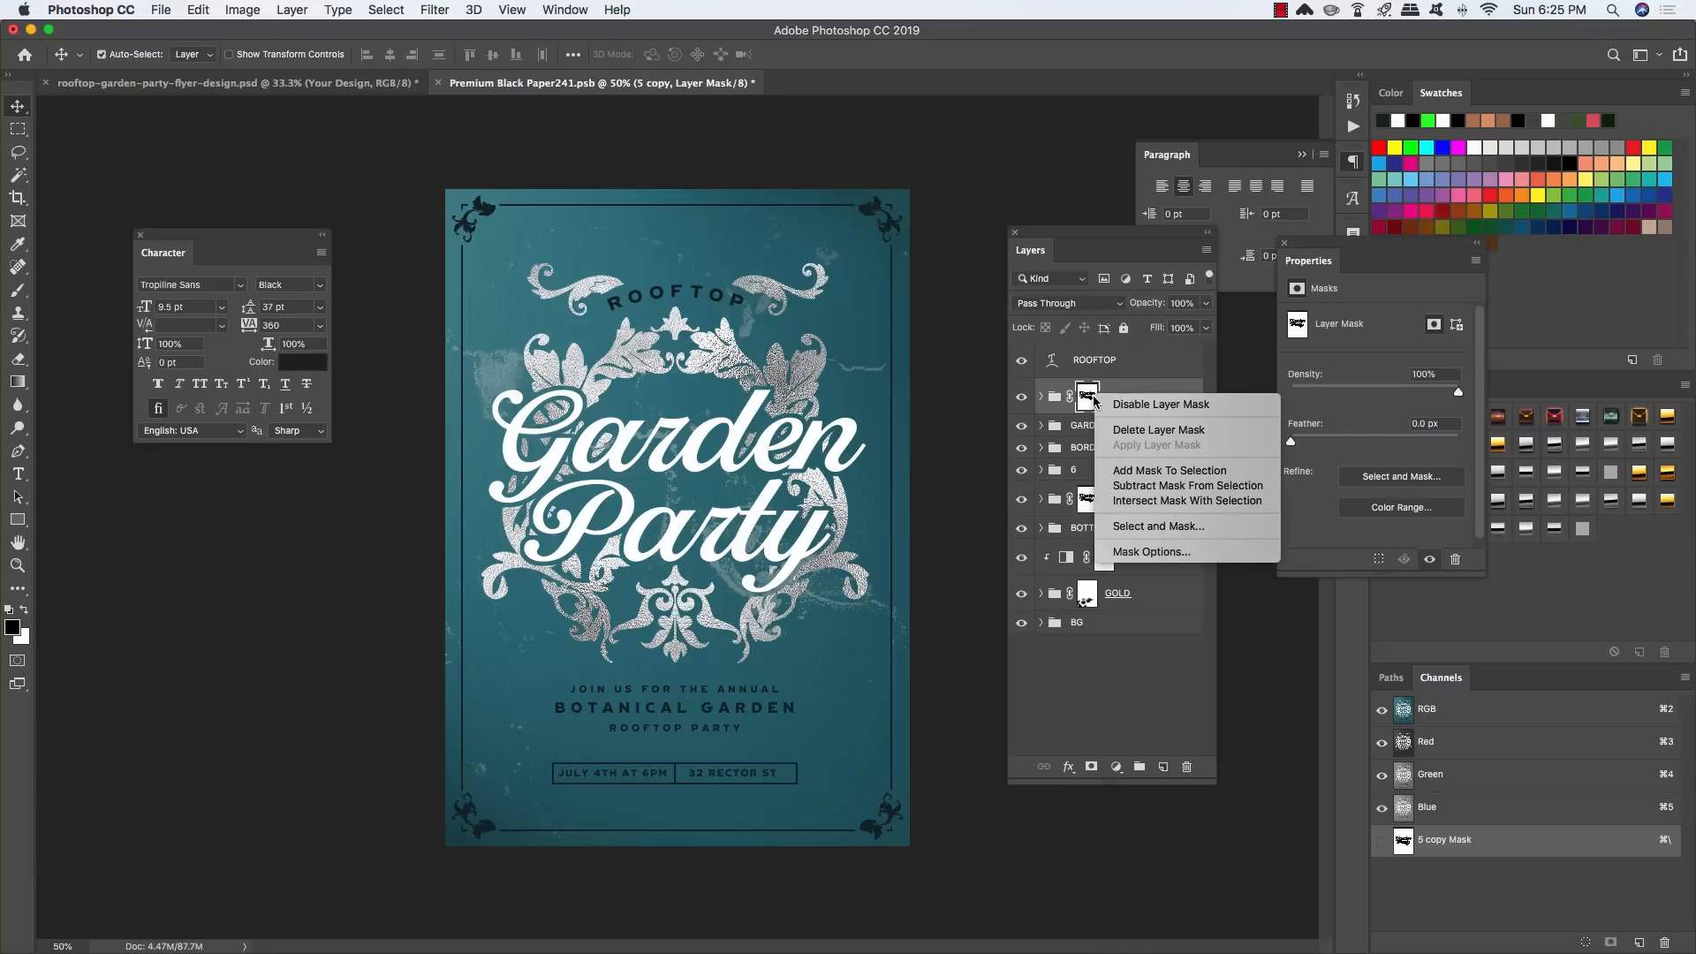
click(1131, 431)
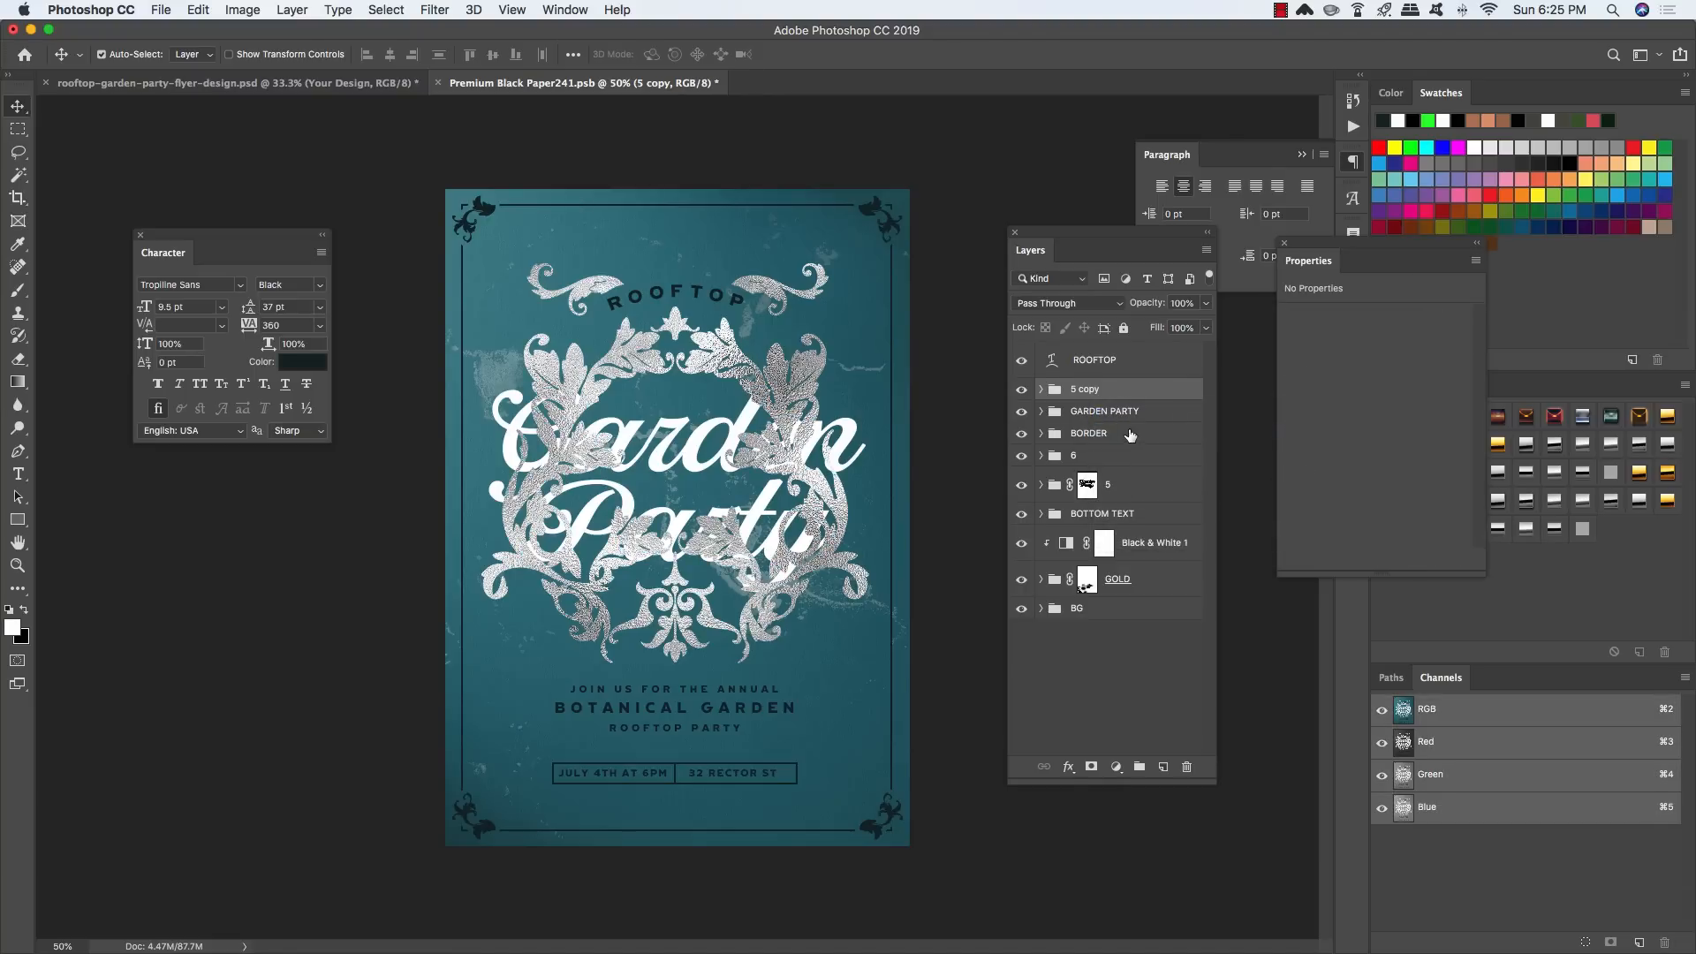
Step: Load the outlines of the Garden and Party text as one selection and apply it as a layer mask on the 5 copy group
click(1140, 412)
click(1041, 411)
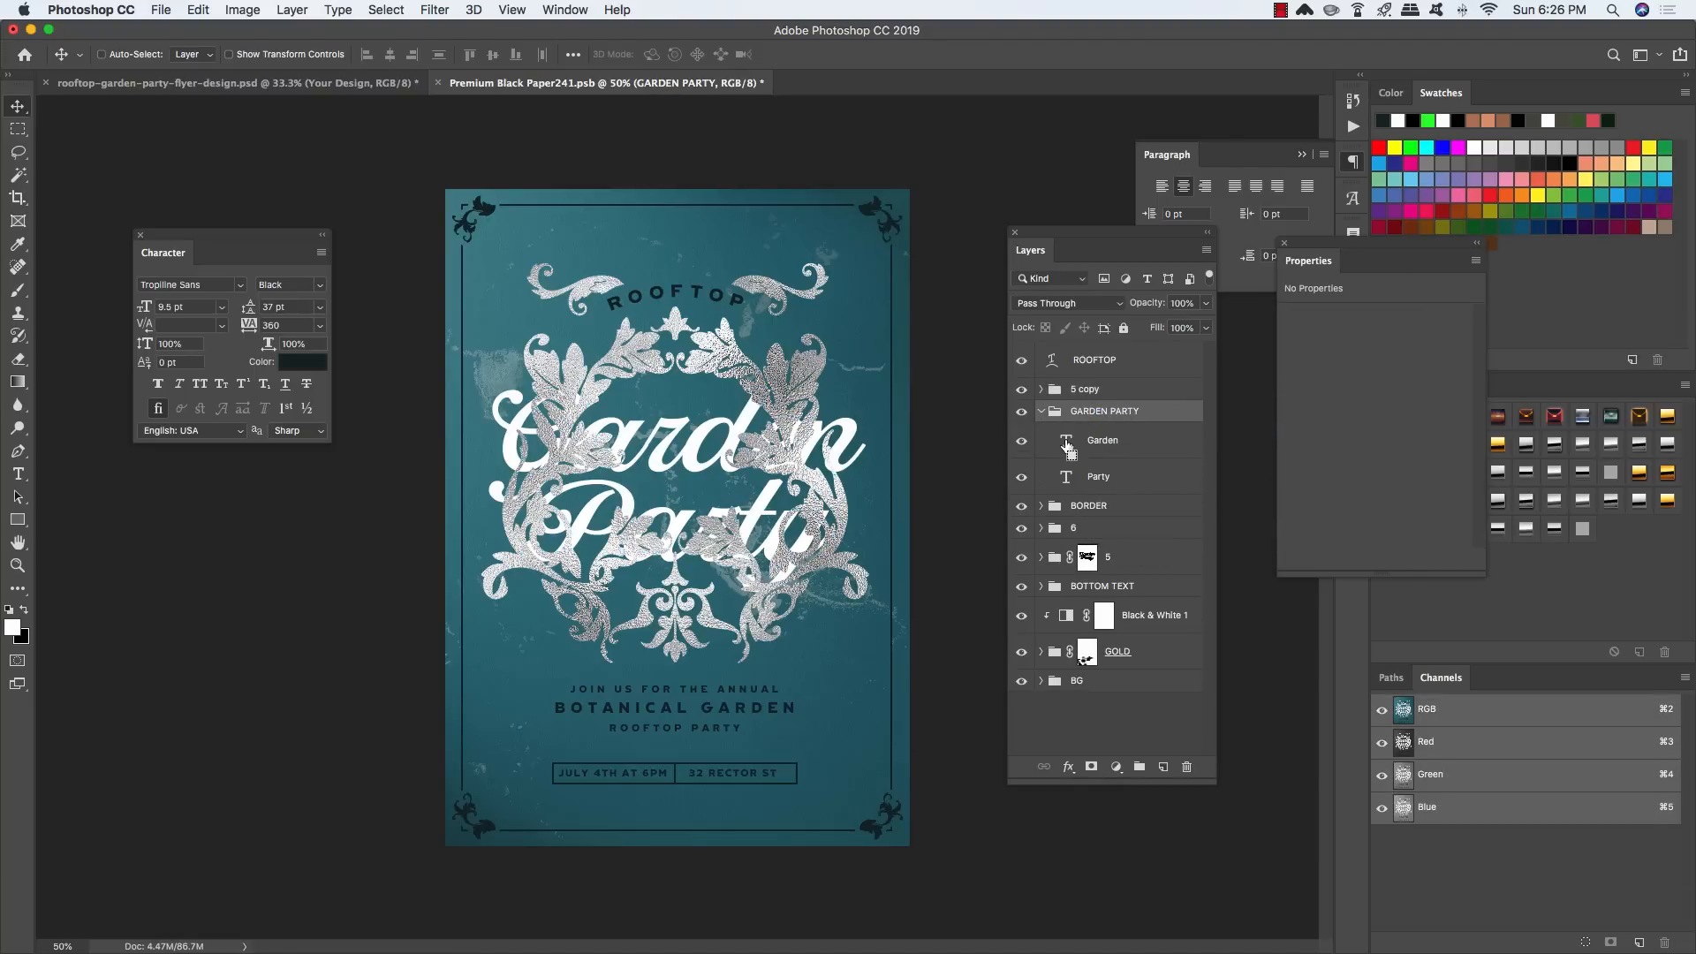
super+click(1067, 442)
shift+super+click(1068, 477)
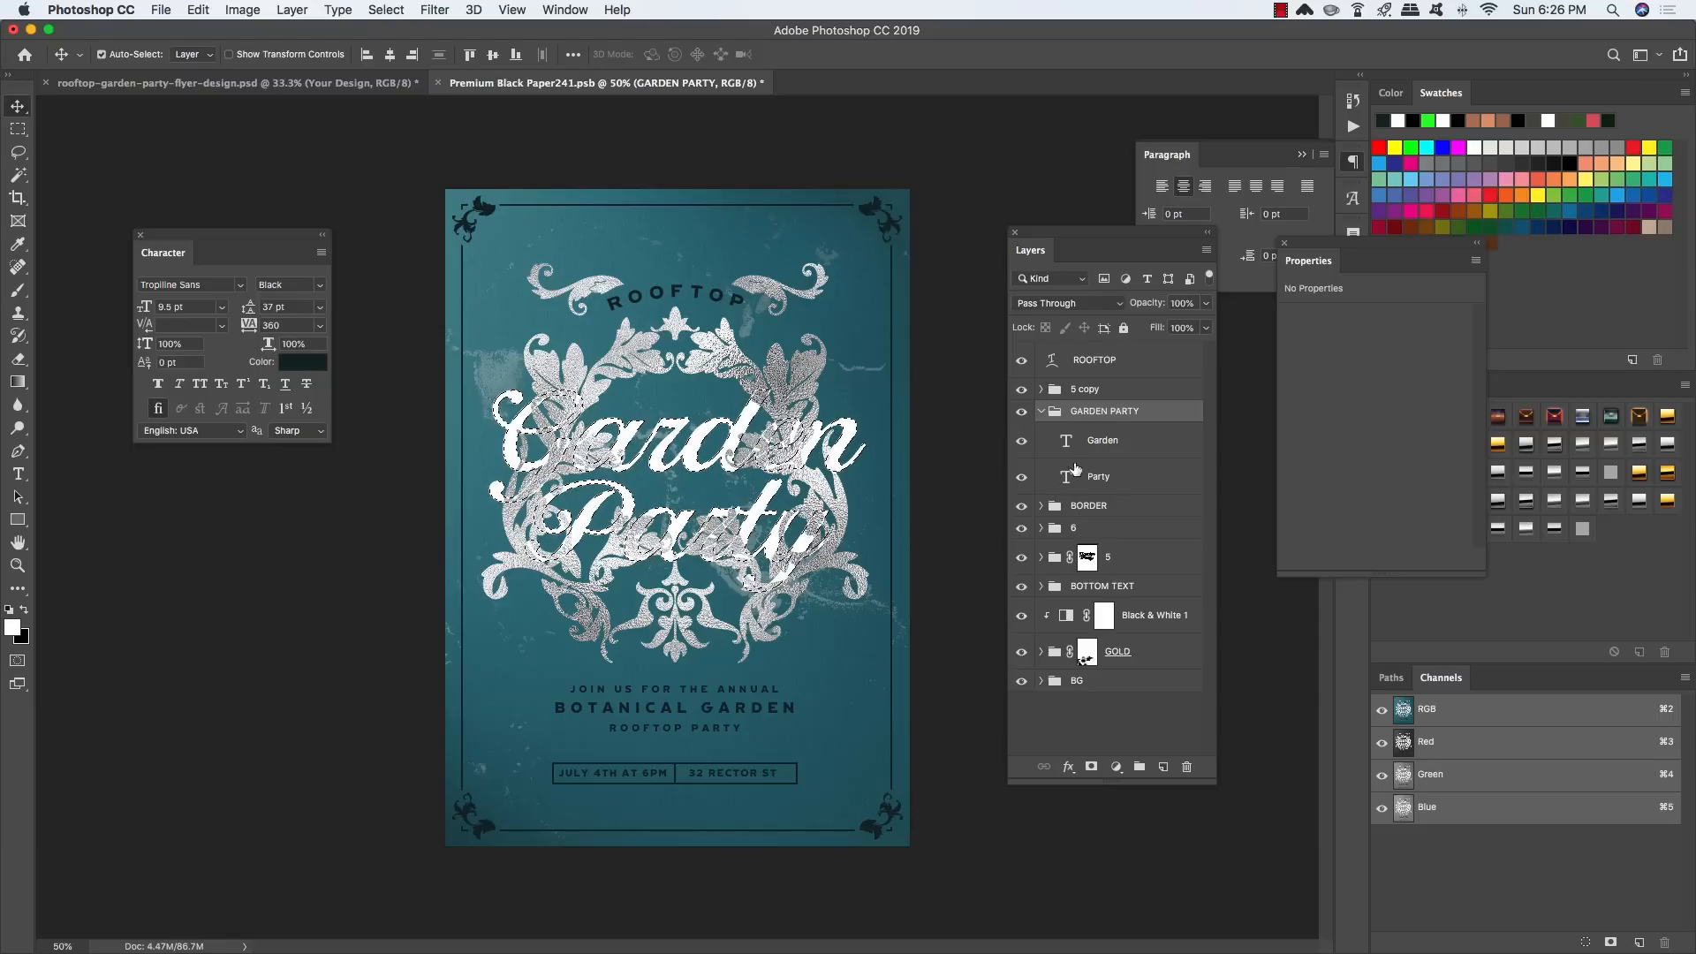
click(1042, 412)
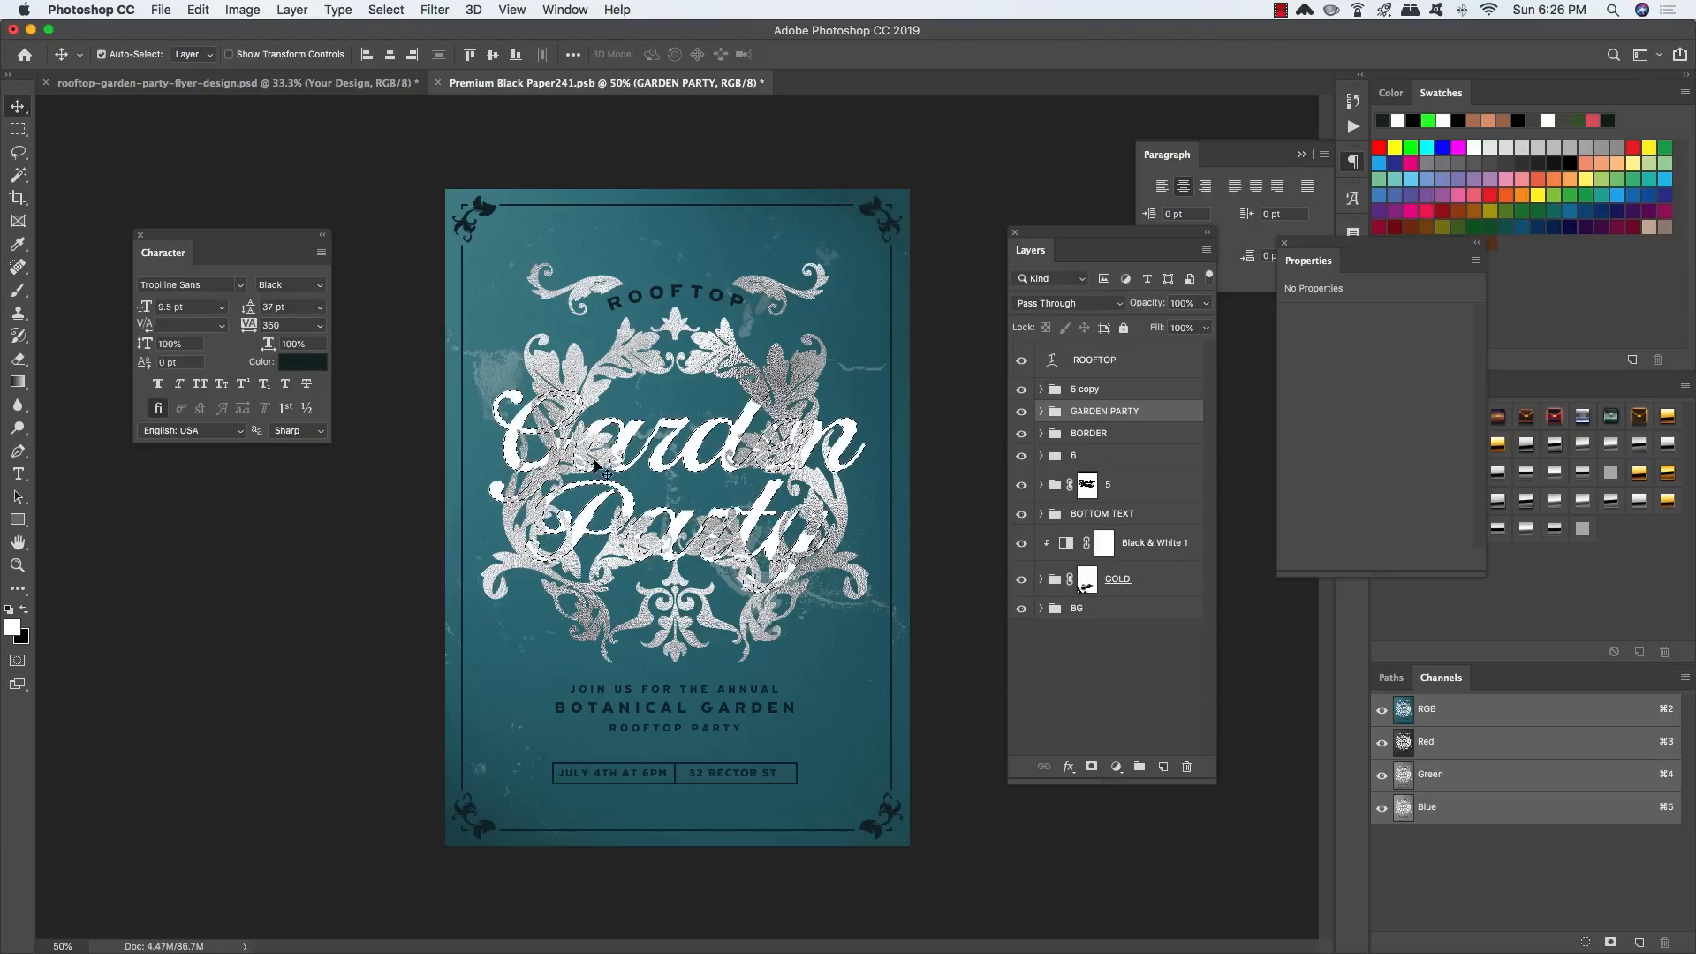
click(1129, 392)
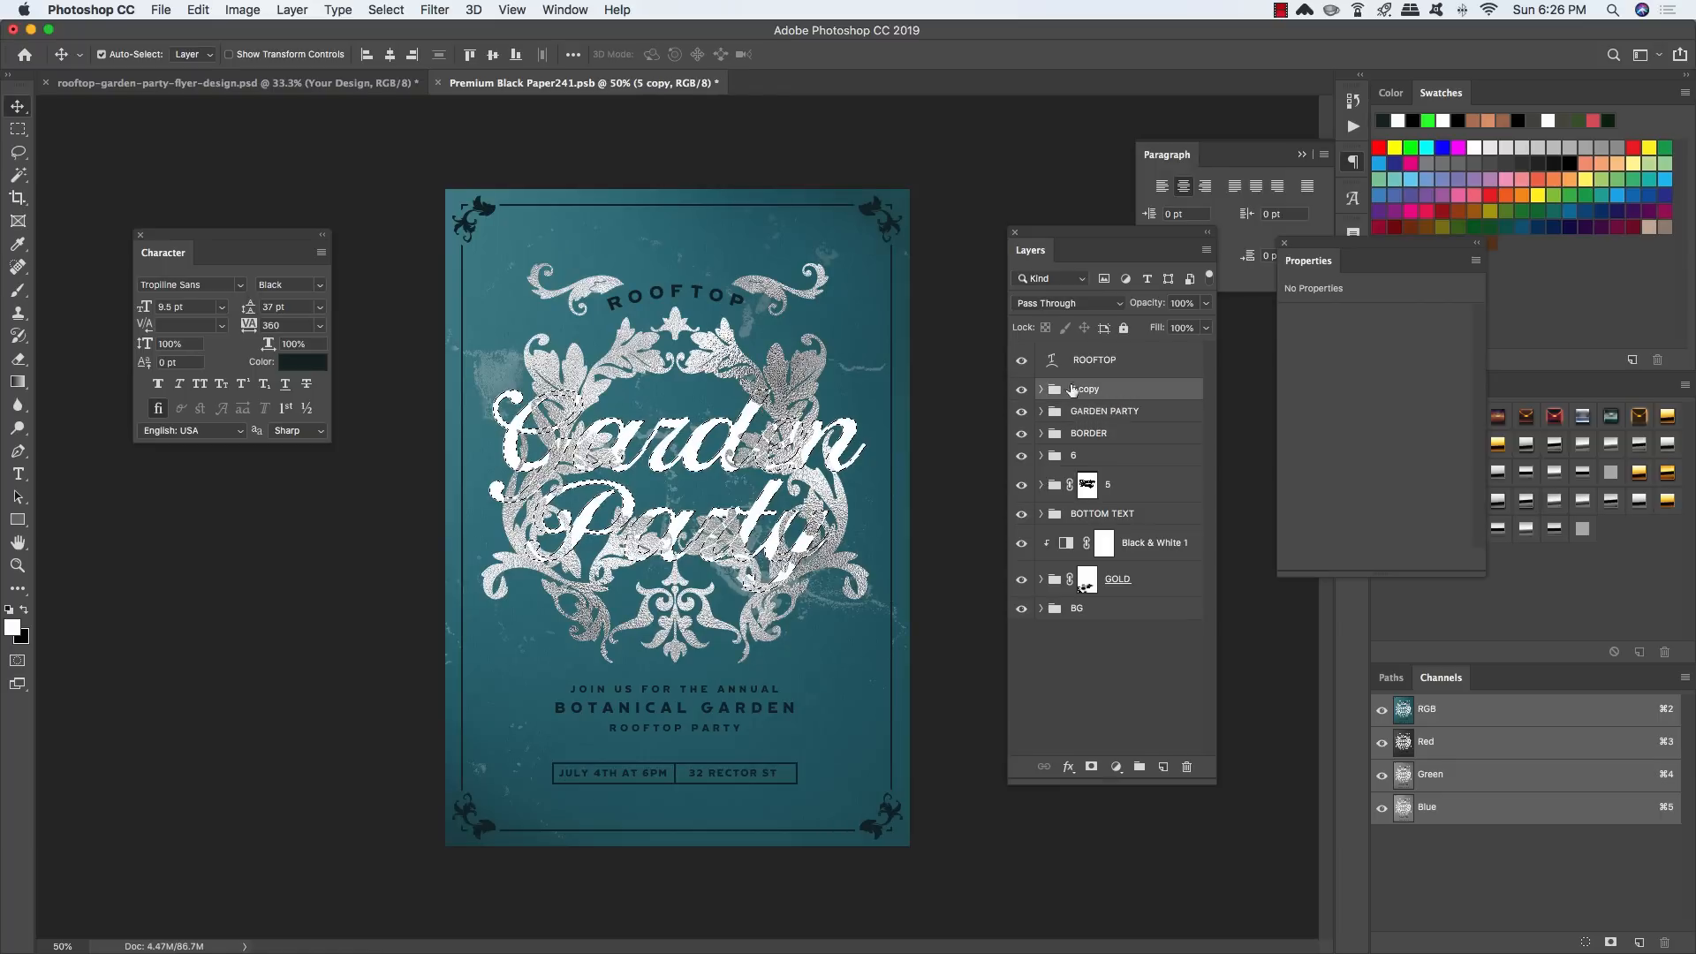
click(1092, 766)
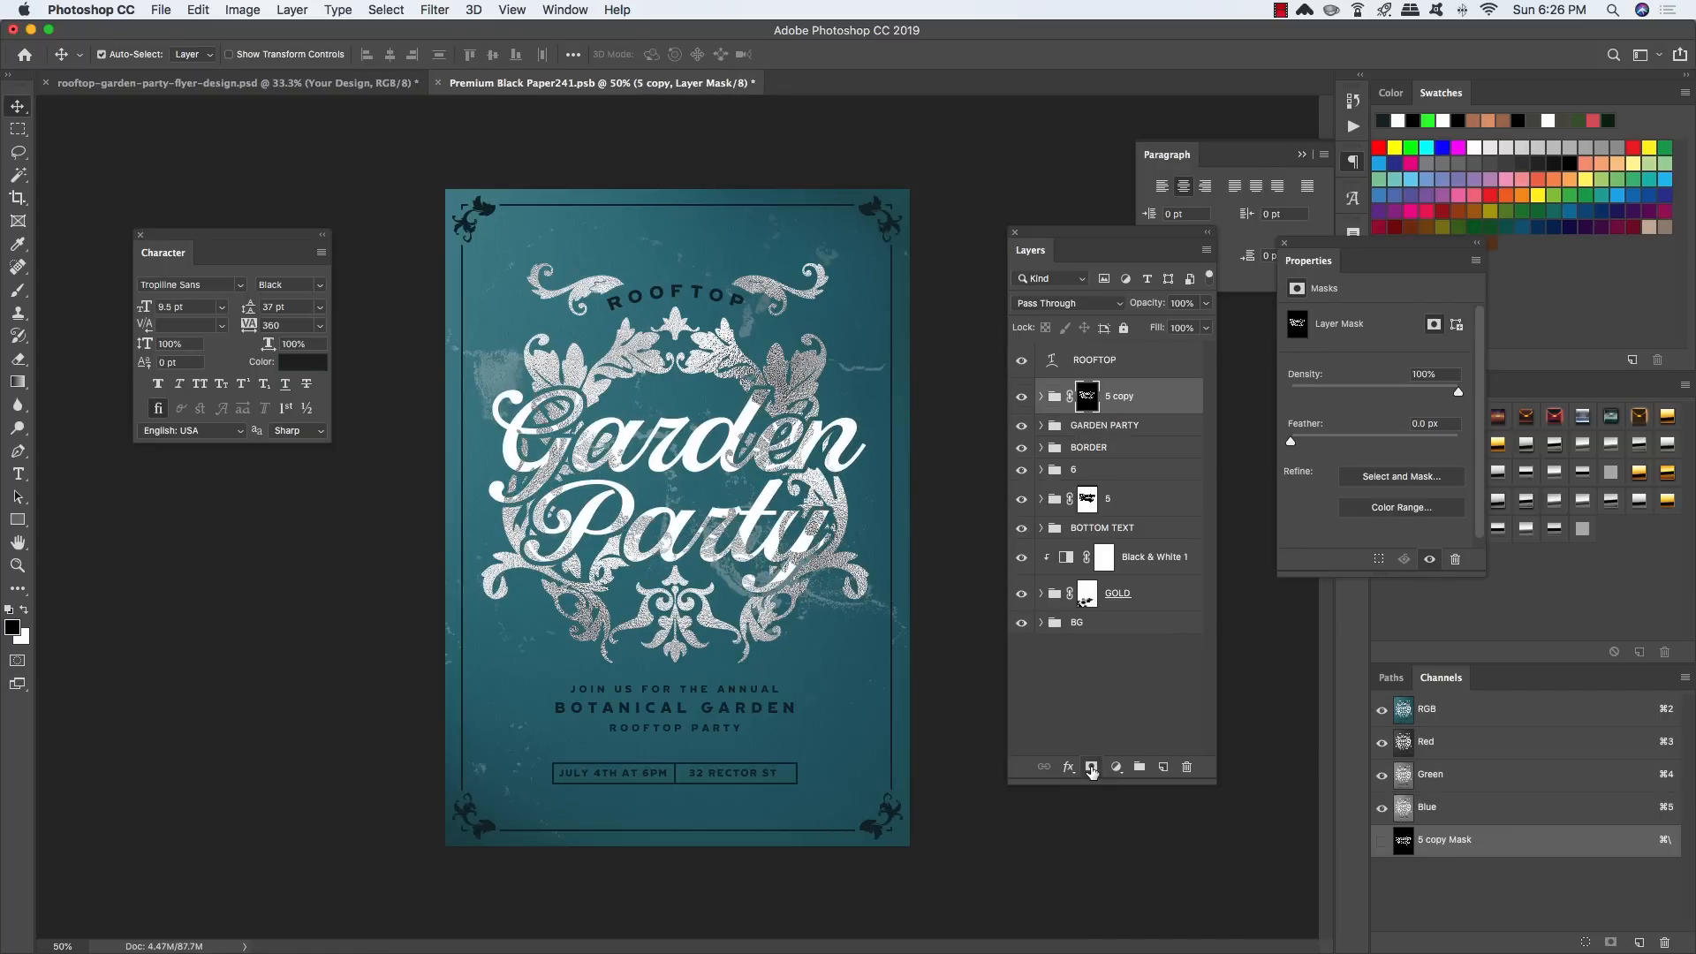
Step: Hide the original GARDEN PARTY text group and rename the 5 copy group to GARDEN PARTY
click(1115, 427)
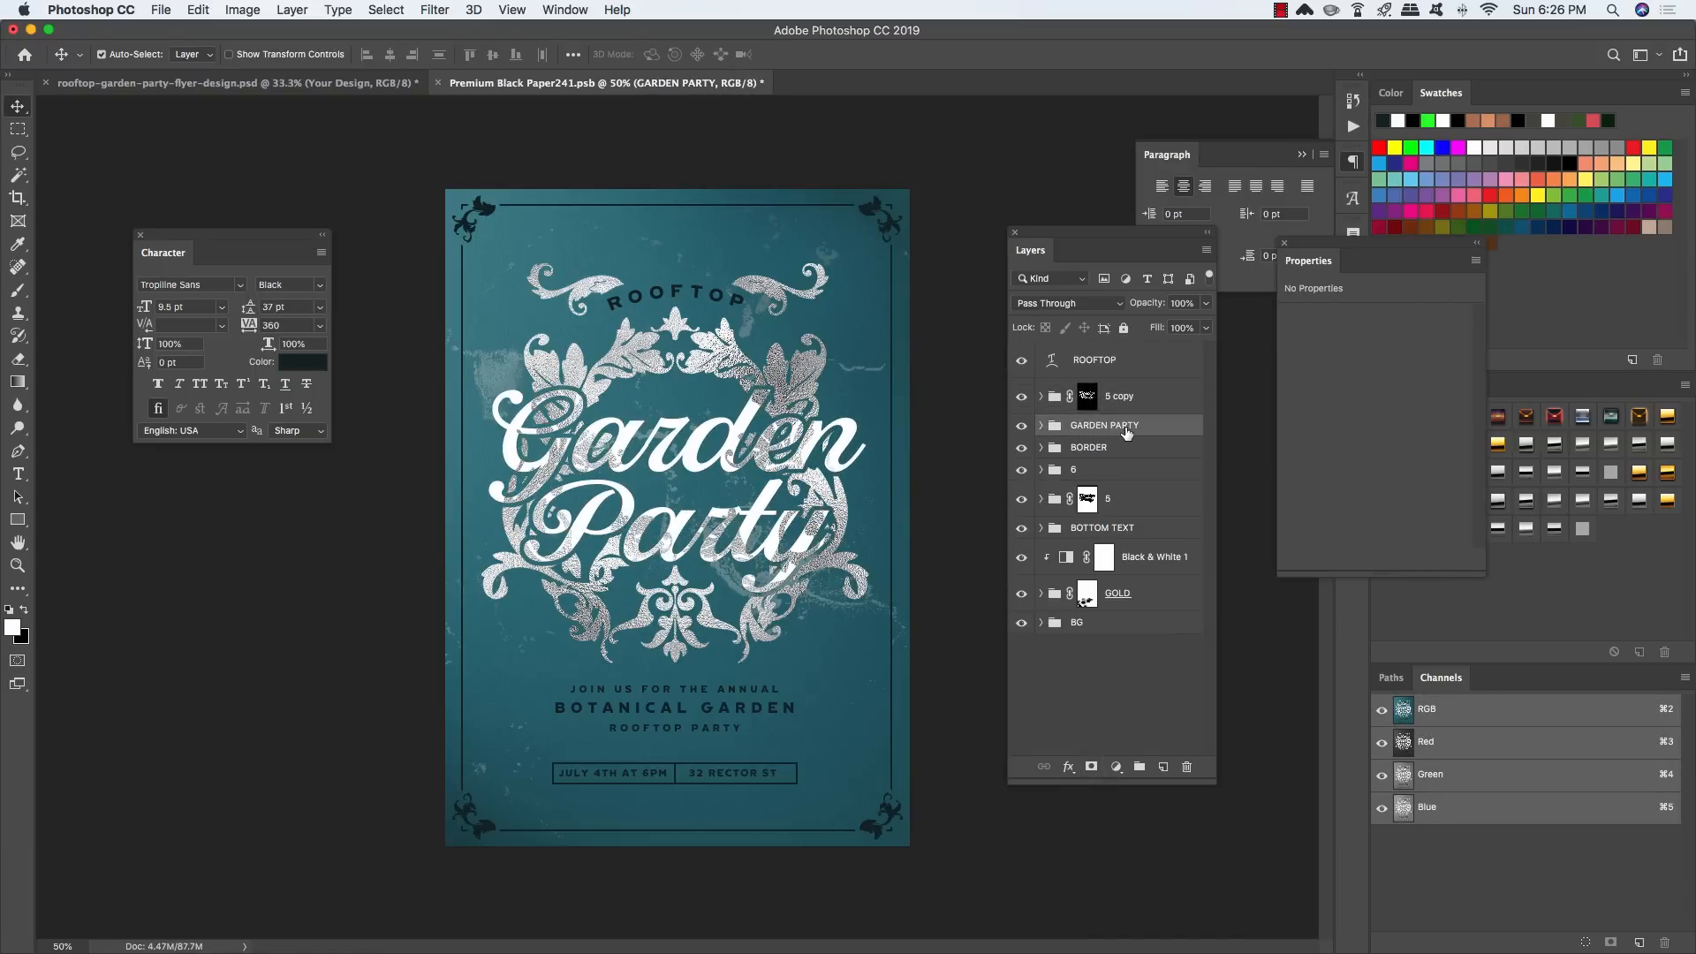
click(1022, 426)
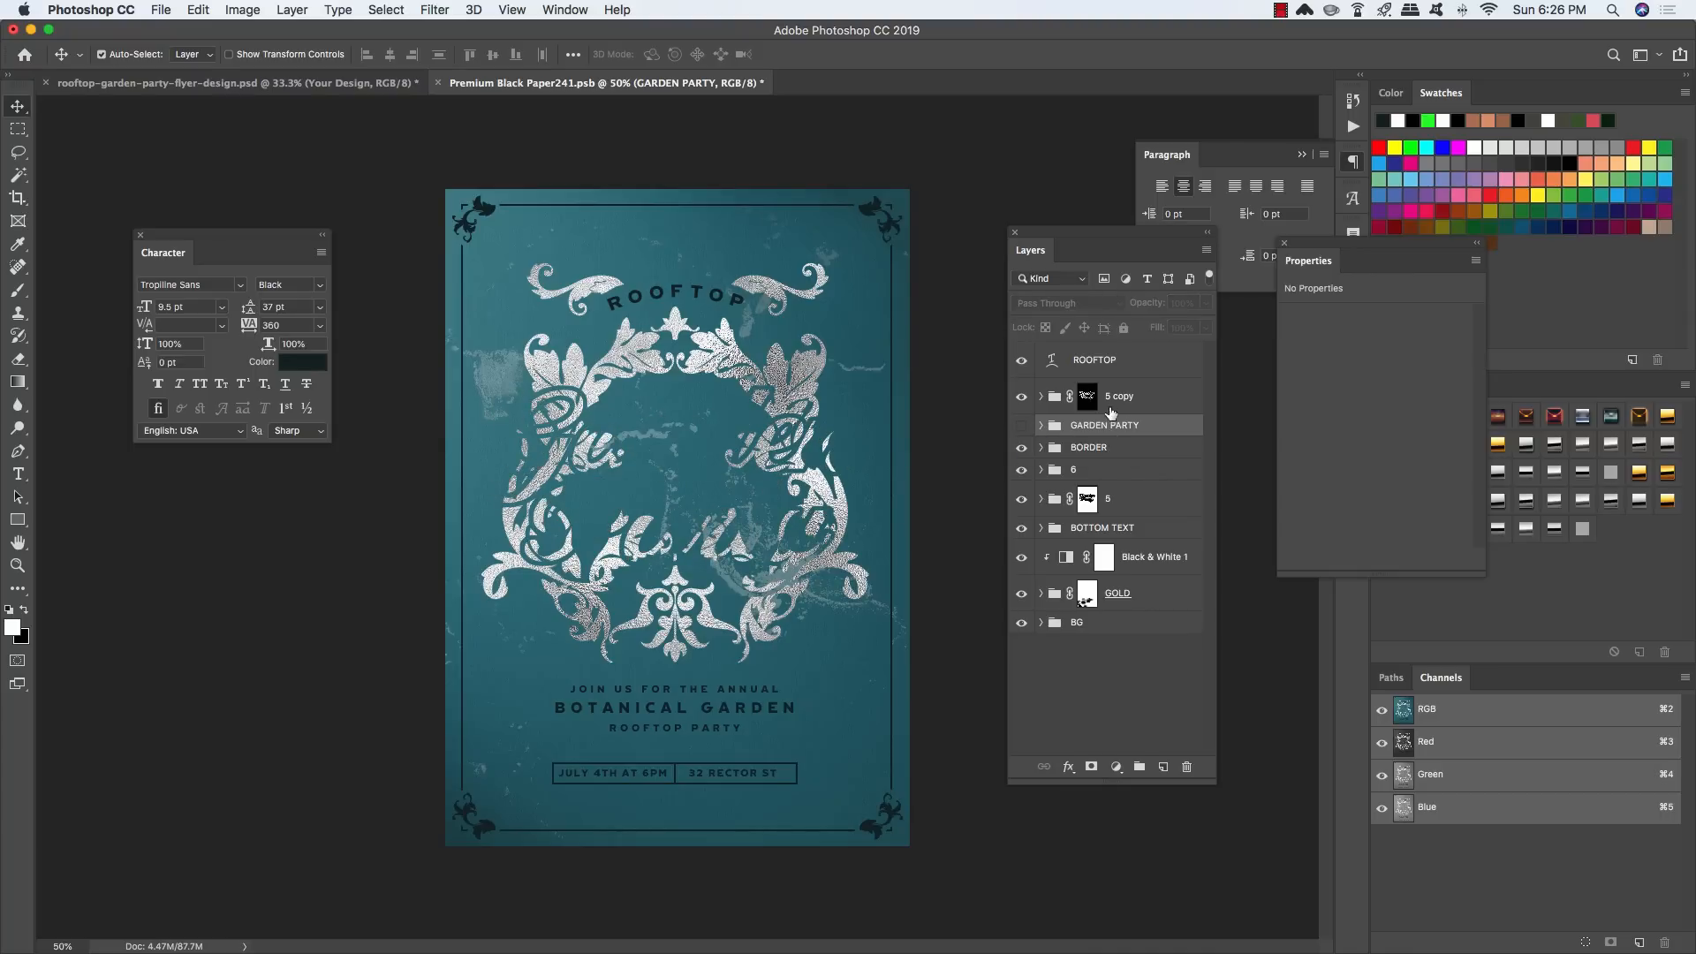
double_click(1106, 397)
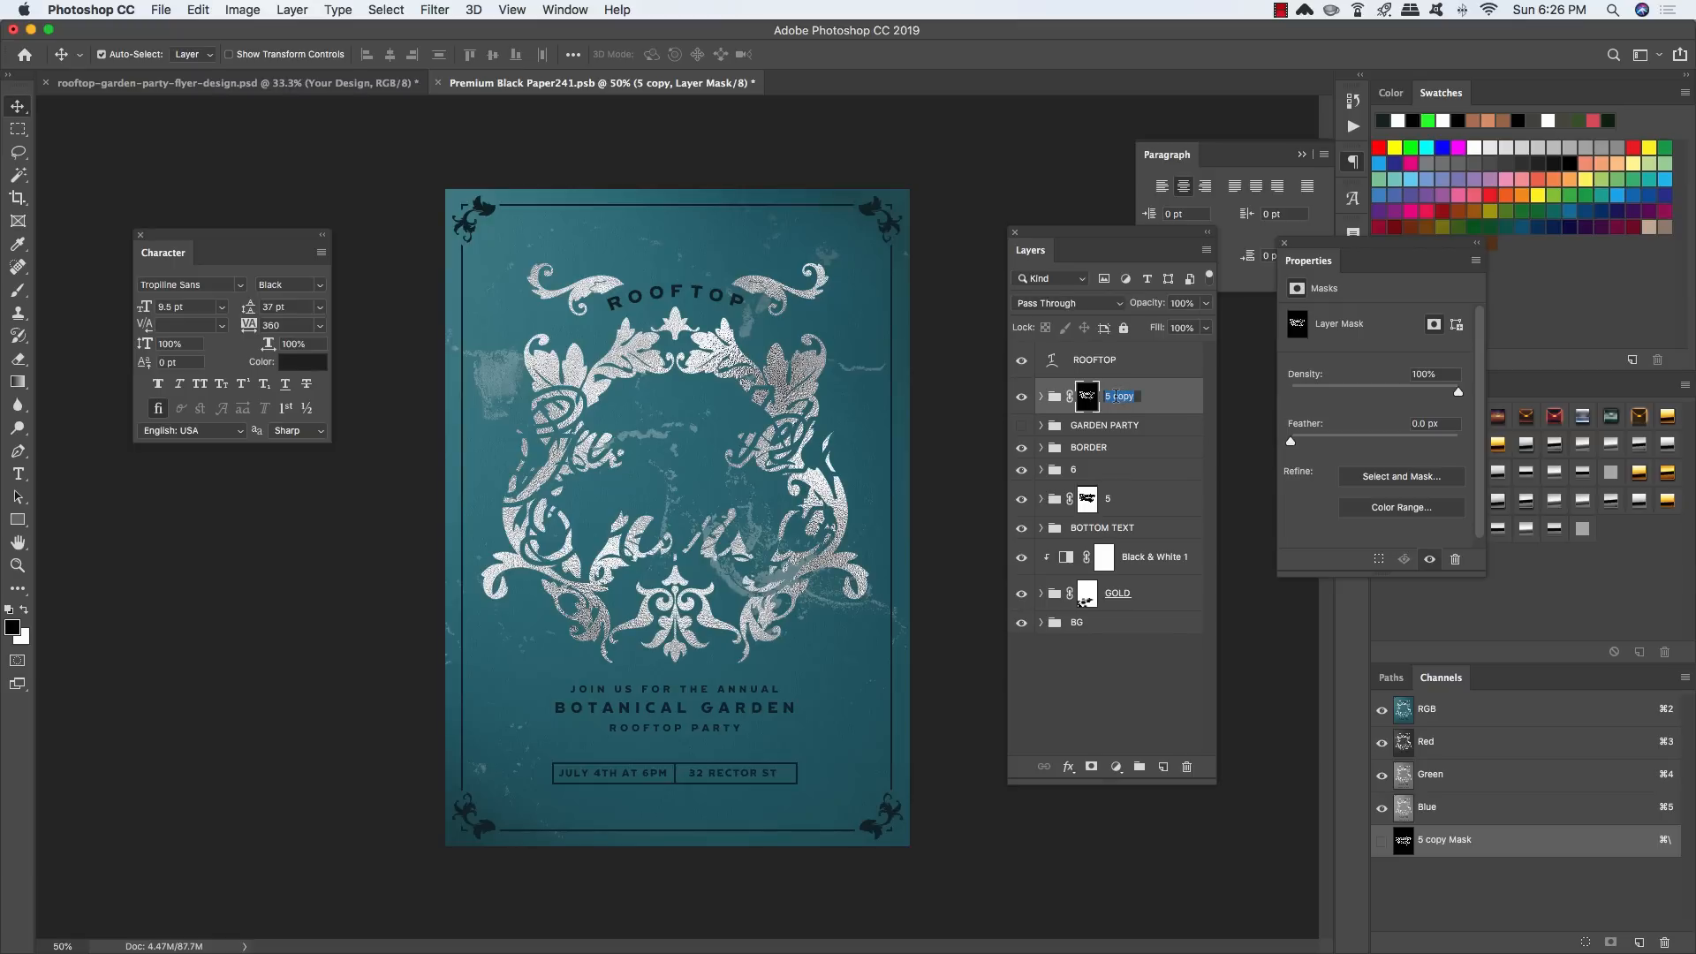
text(GARDEN PARTY)
key(Return)
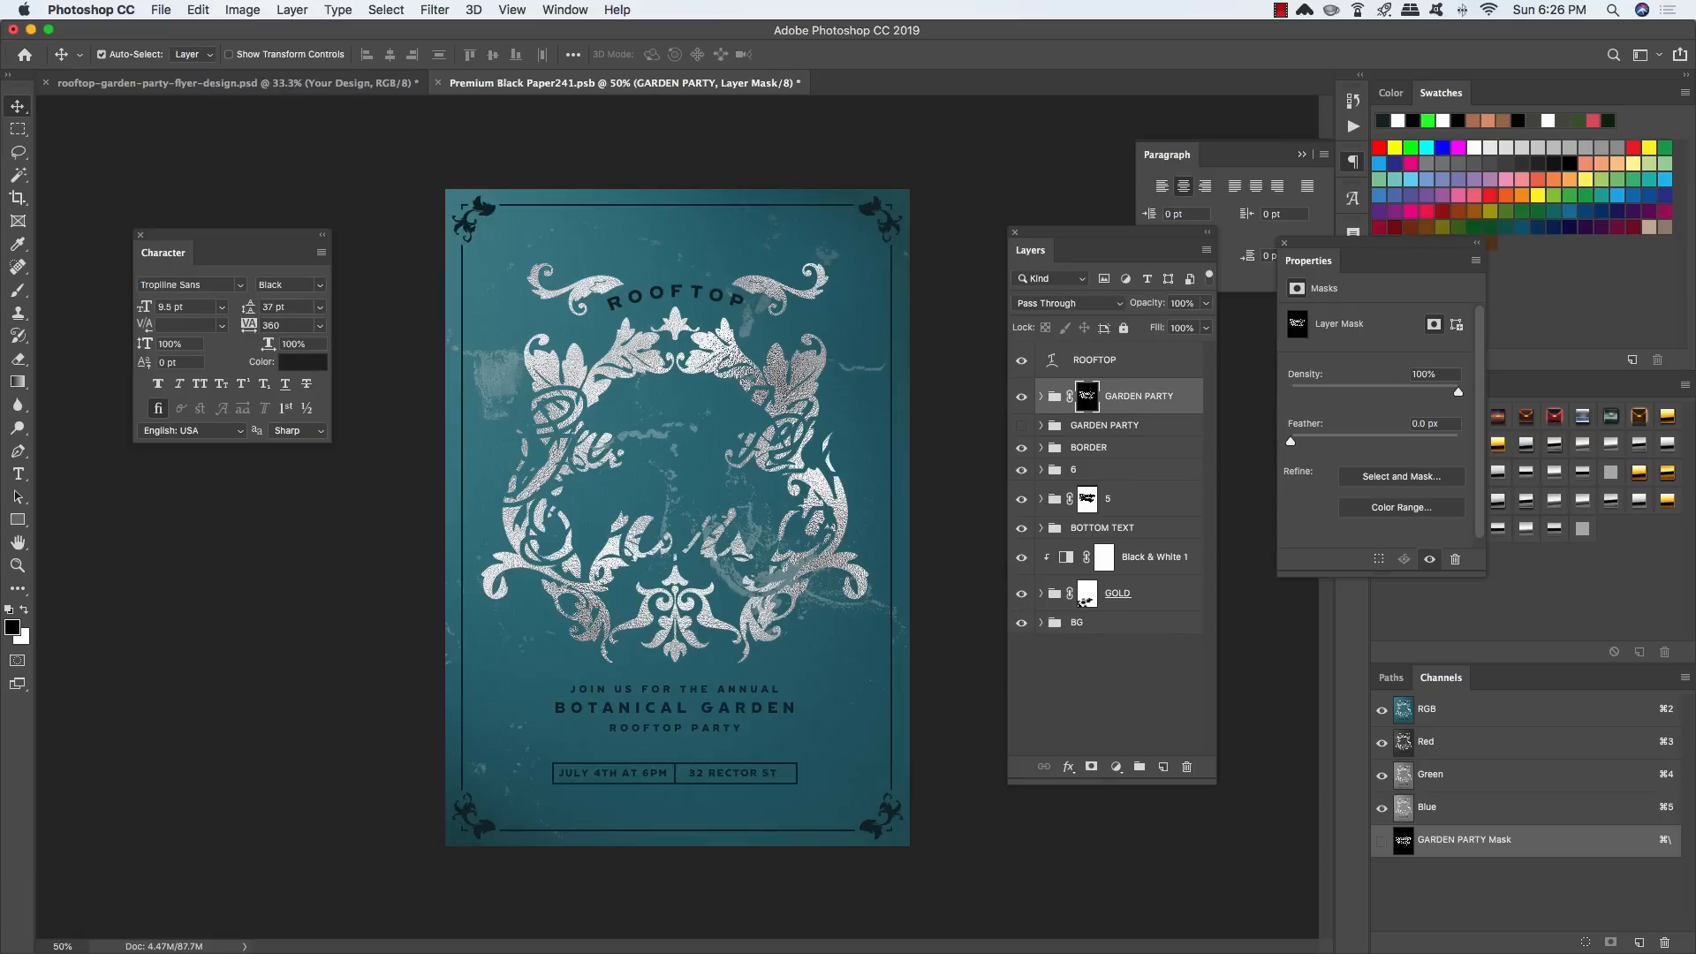
Step: Enlarge ornament 5 inside the masked GARDEN PARTY group to about 44.69% and reposition it to fill more of the lettering
click(1041, 398)
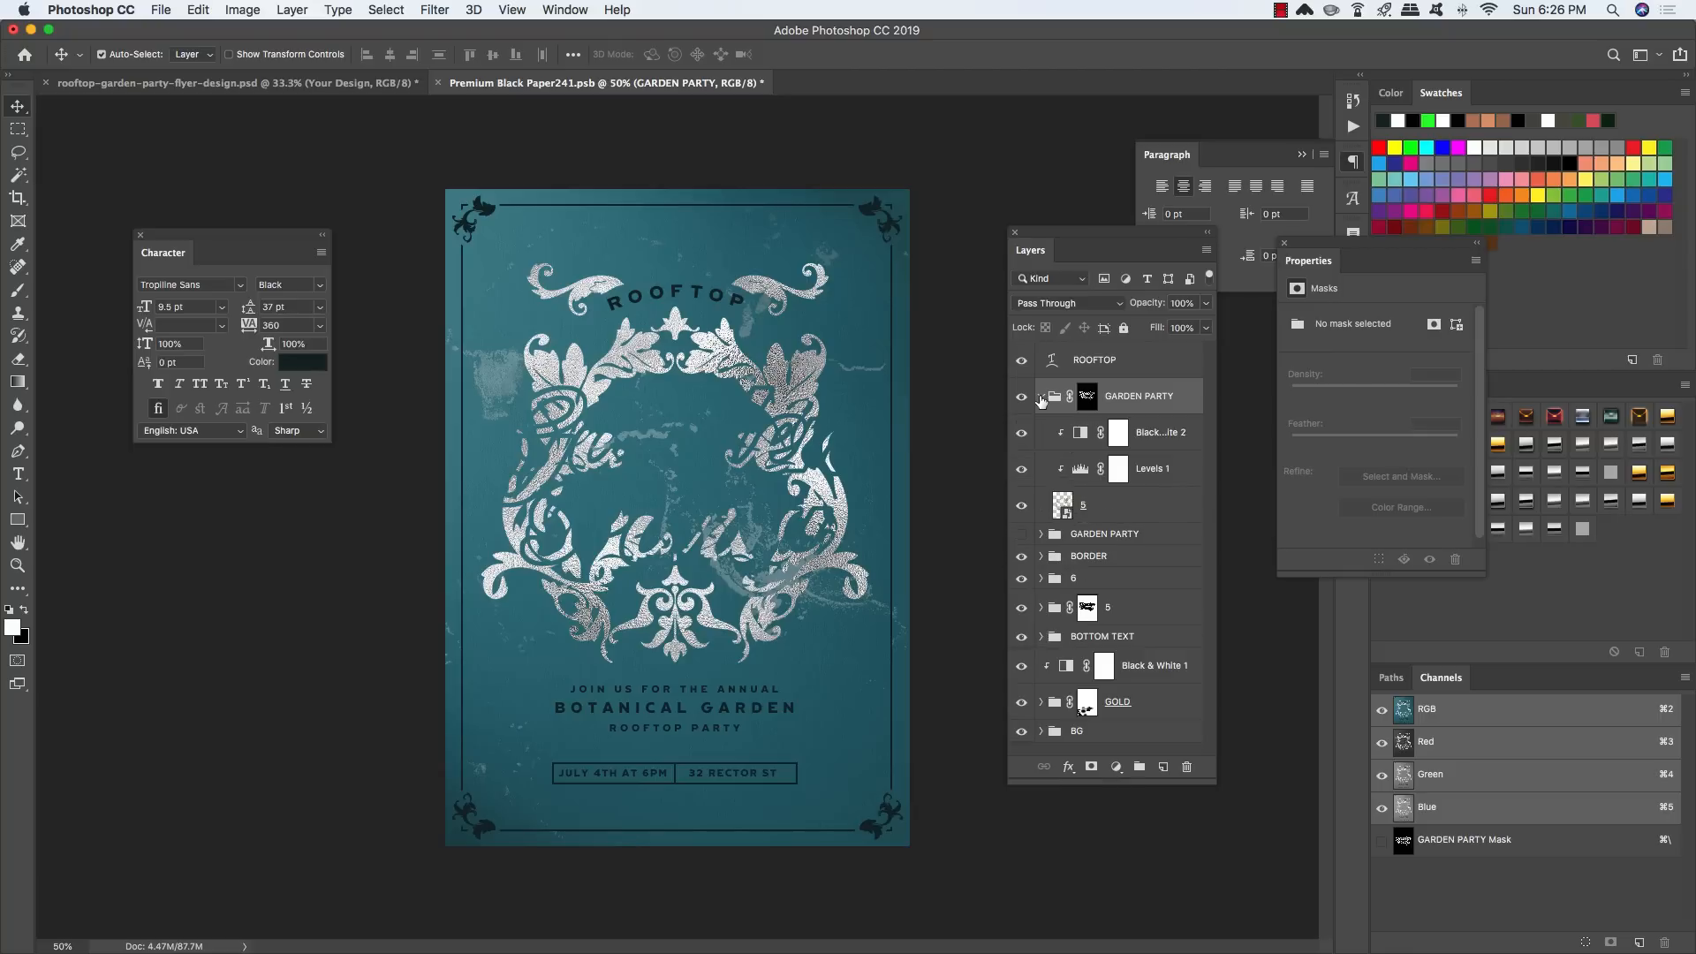
click(1134, 508)
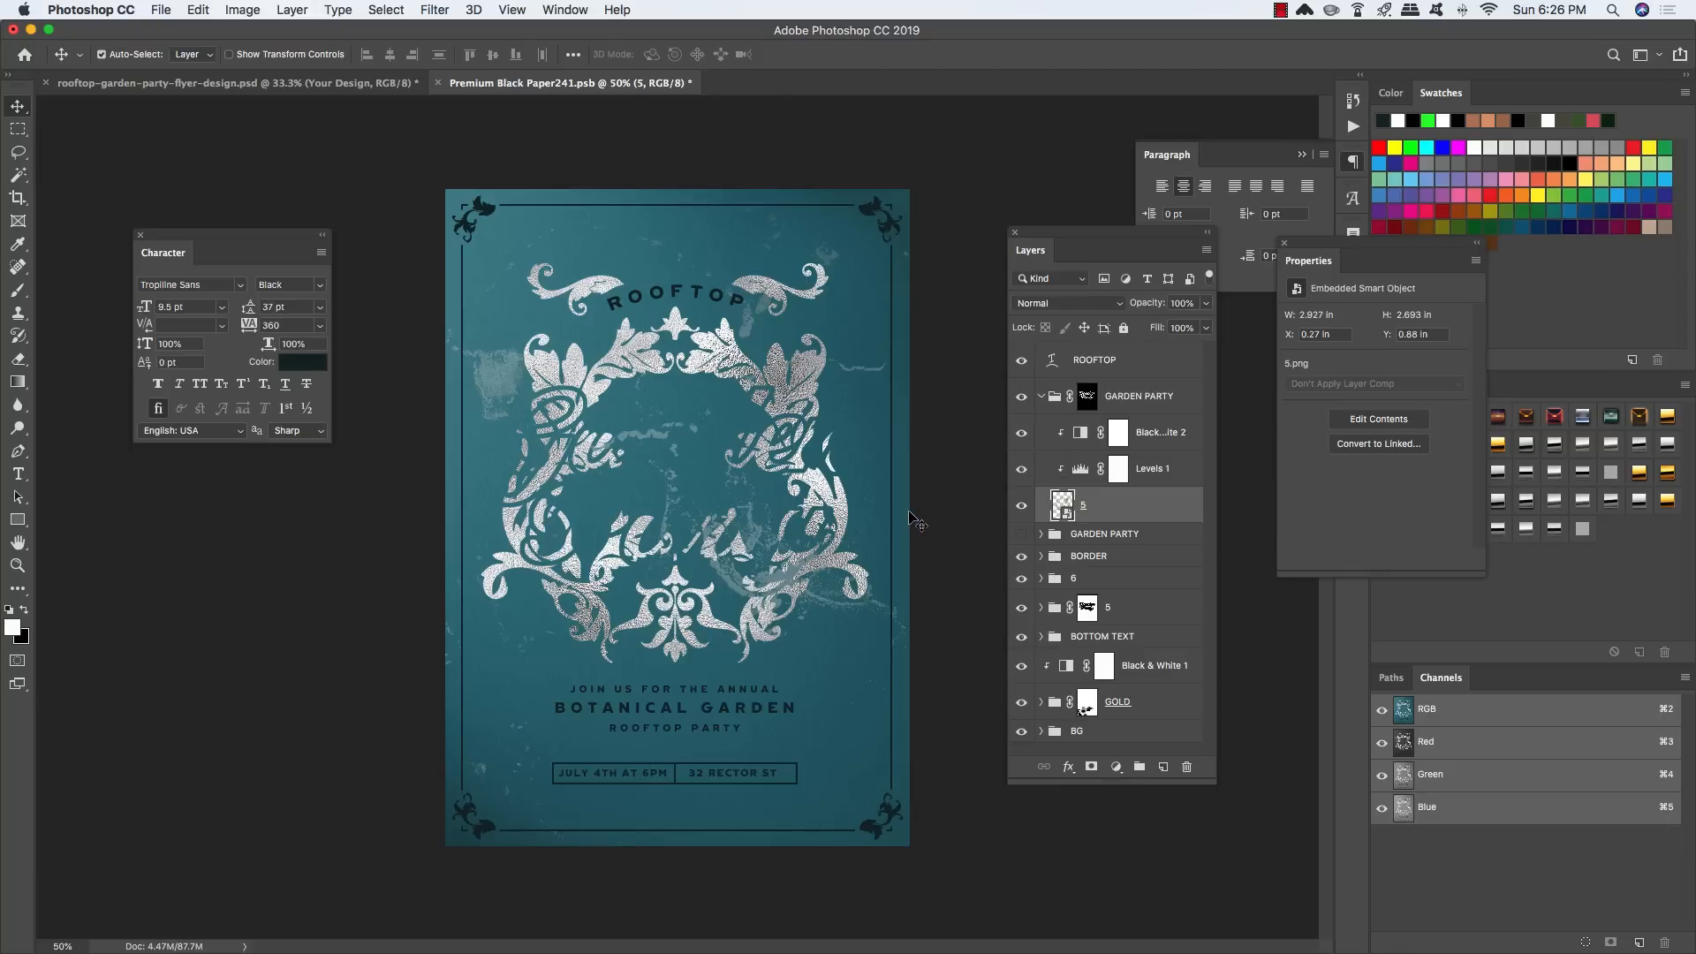
key(super+t)
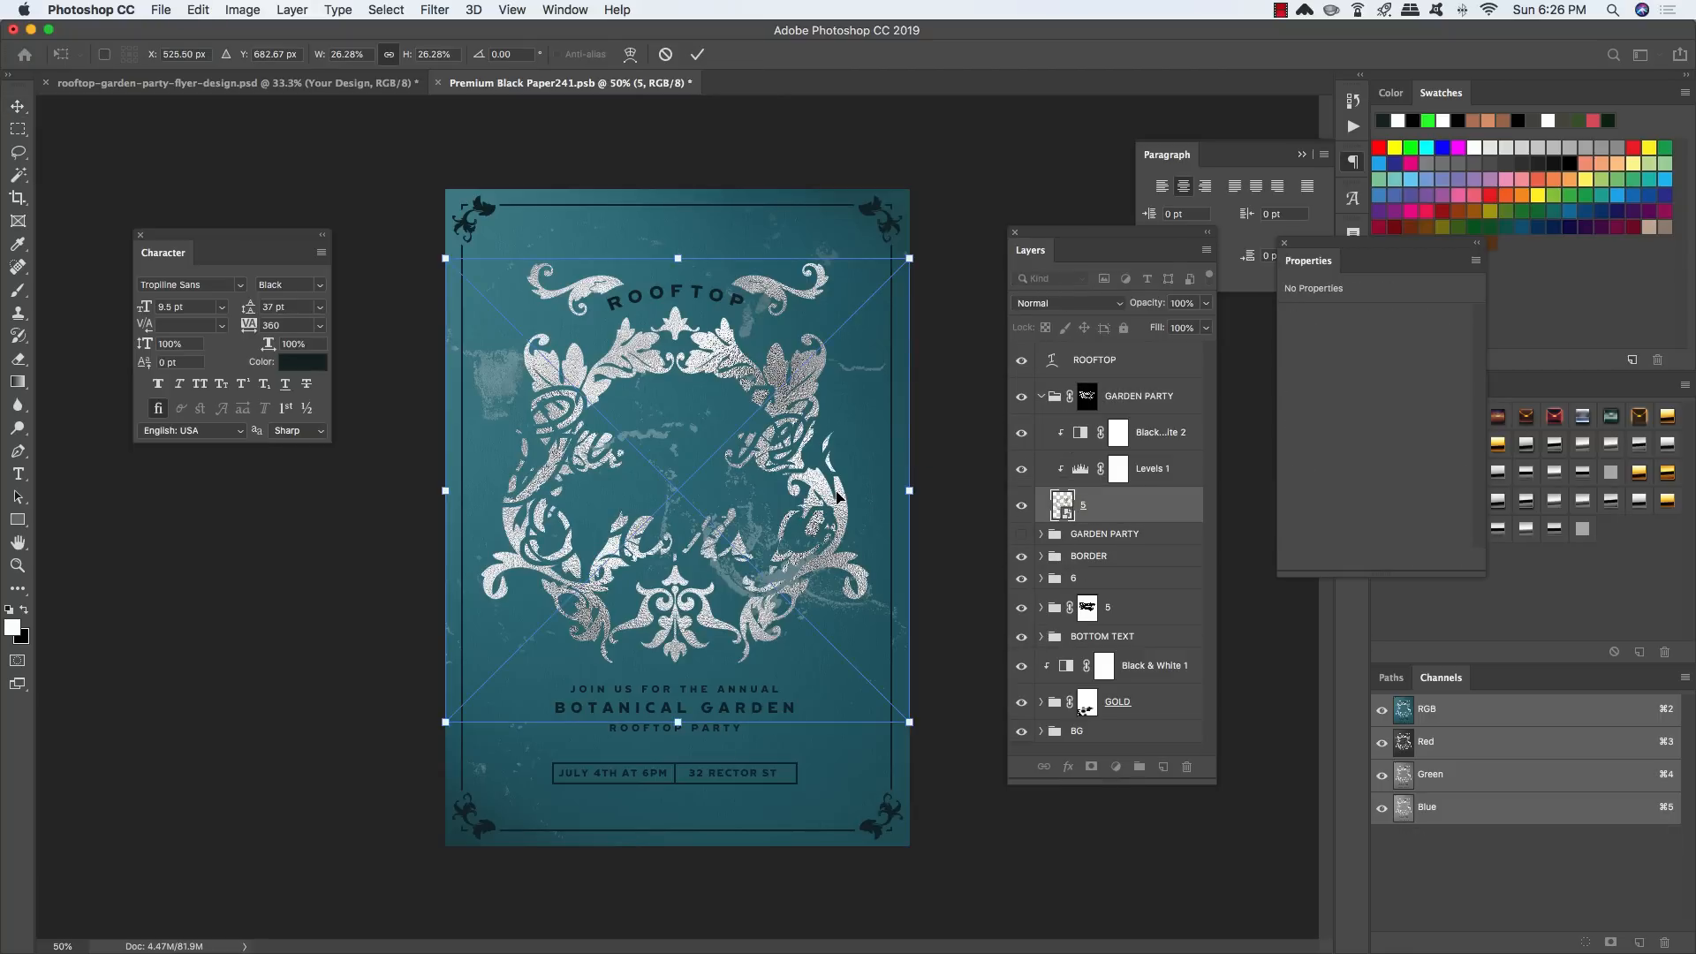
drag(837, 498, 730, 412)
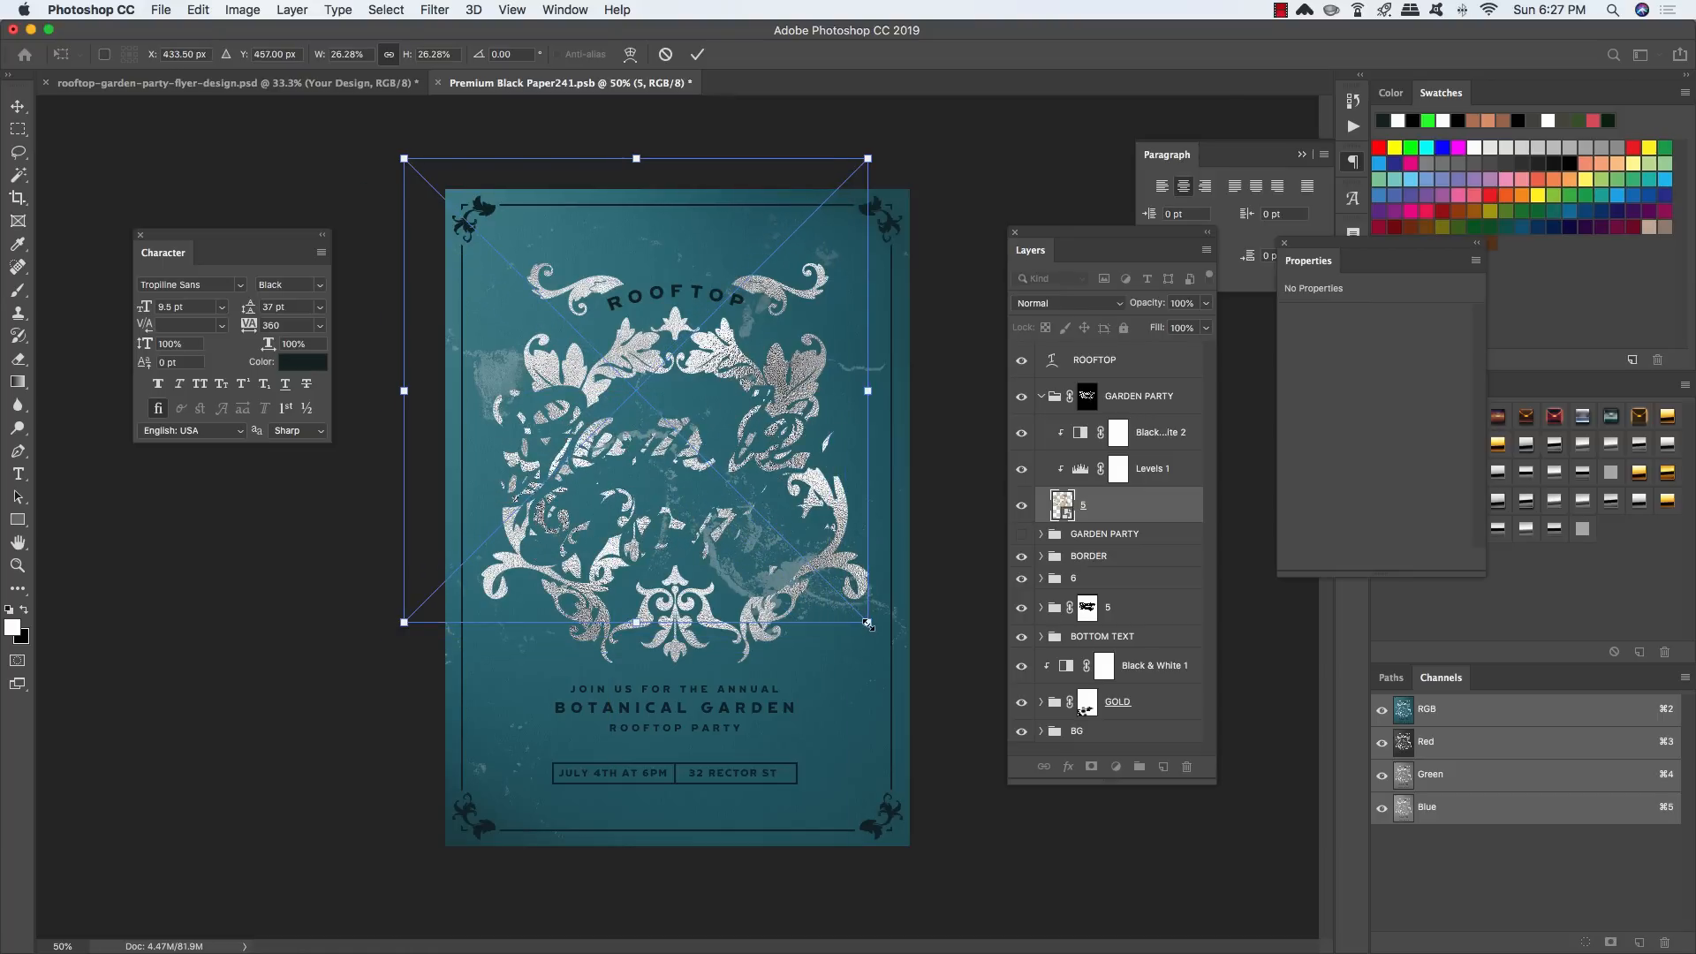
drag(868, 625, 916, 669)
drag(784, 535, 724, 633)
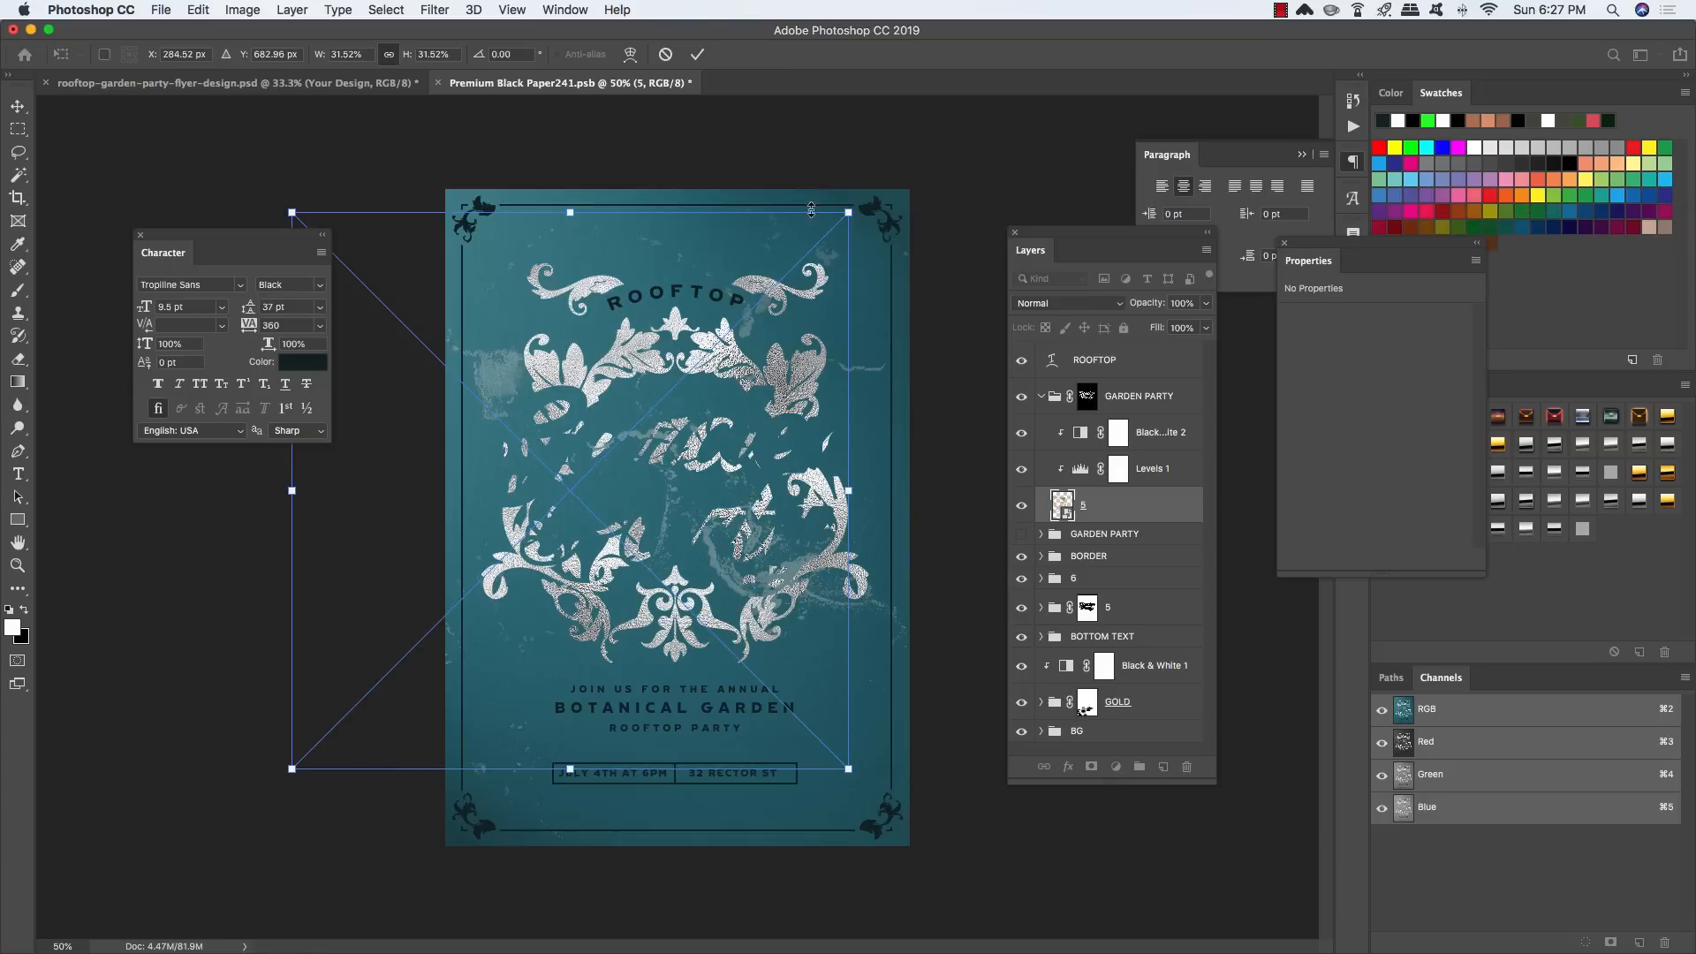
drag(848, 213, 965, 95)
drag(843, 421, 821, 451)
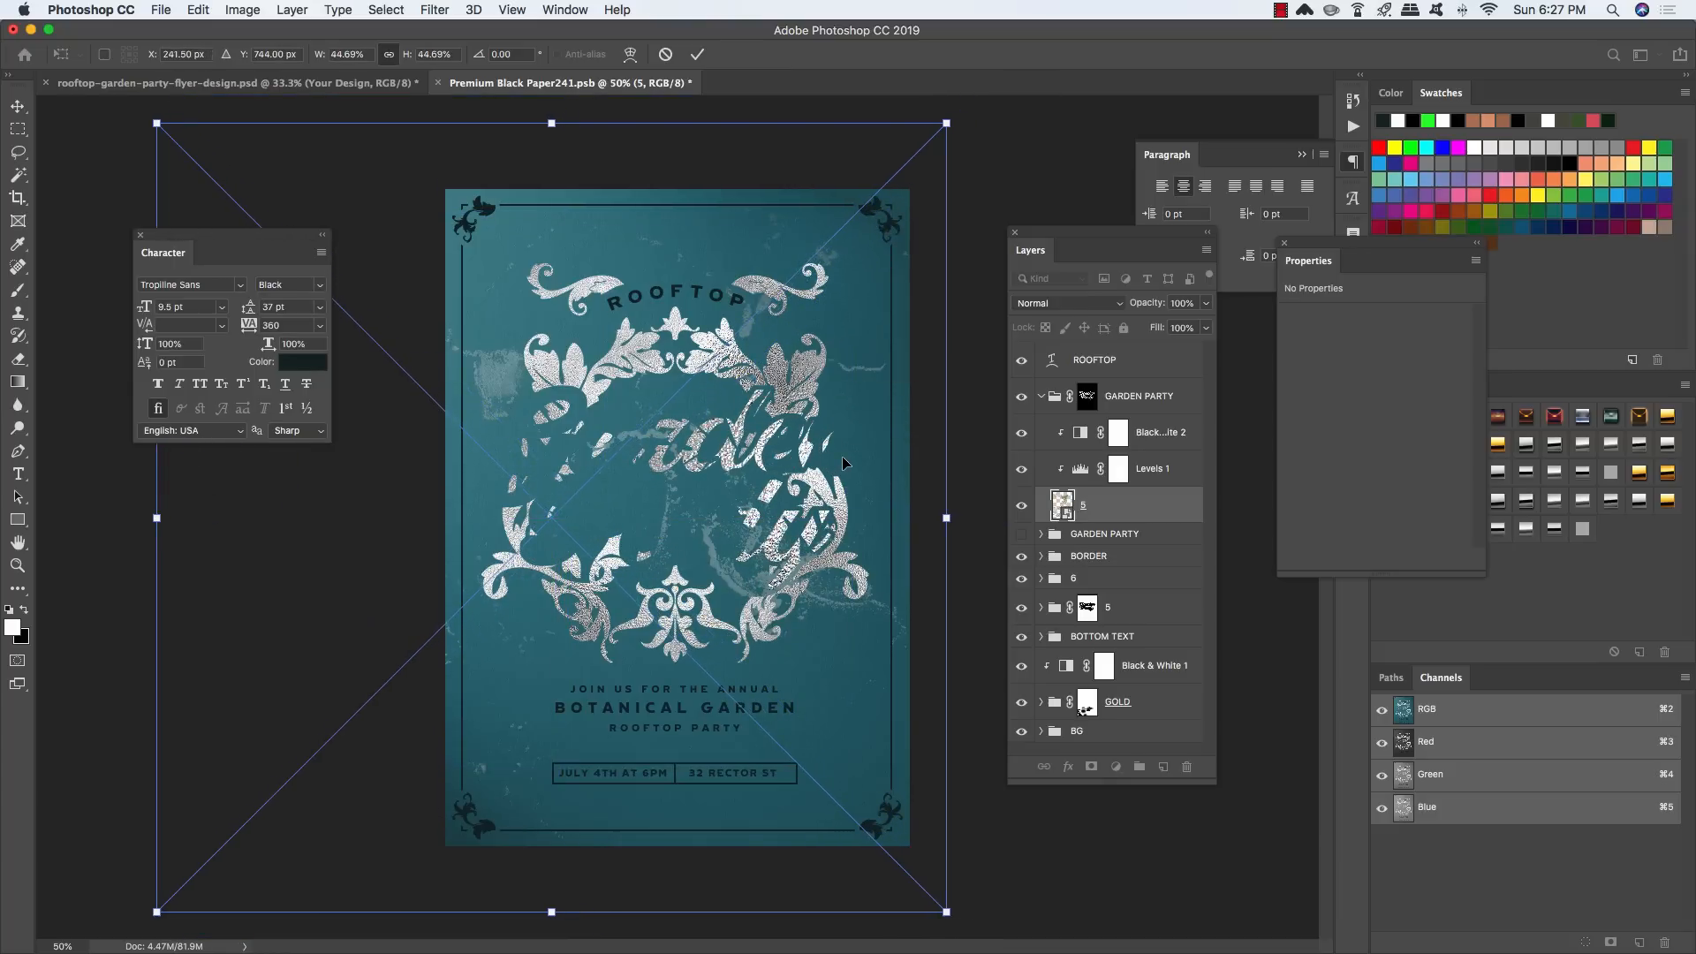
key(Return)
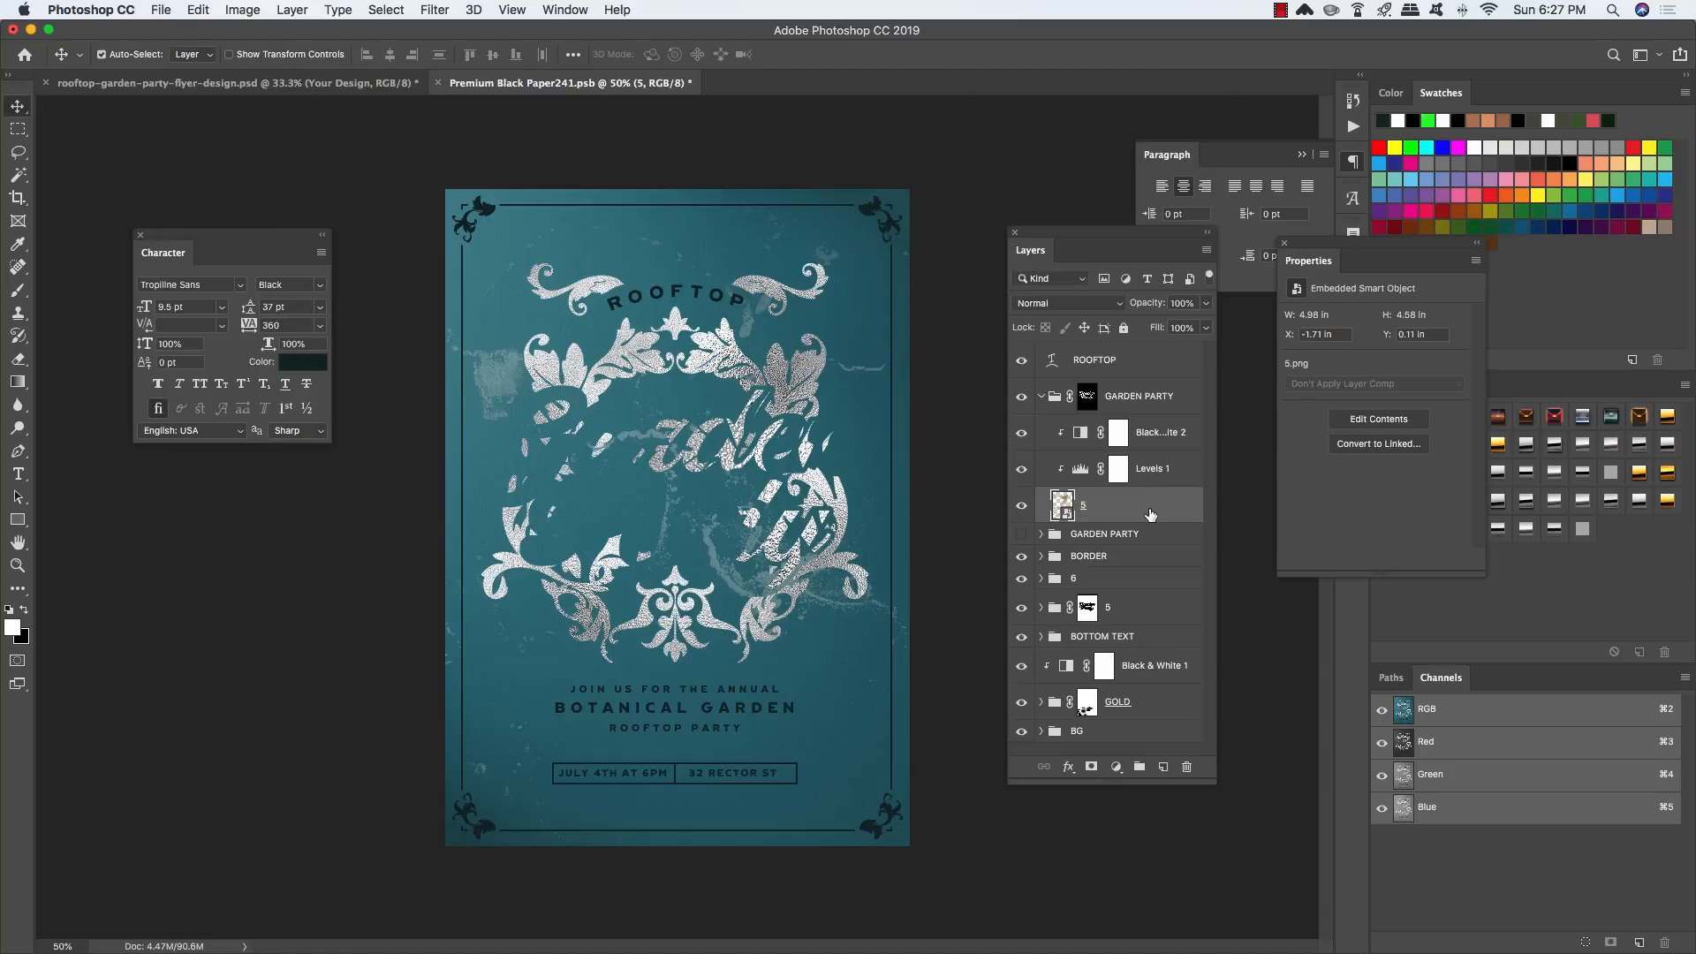
Step: Duplicate ornament 5 with its Levels and Black & White adjustments, move the copy left over the lettering and rotate it to -18.50°
shift+click(1168, 440)
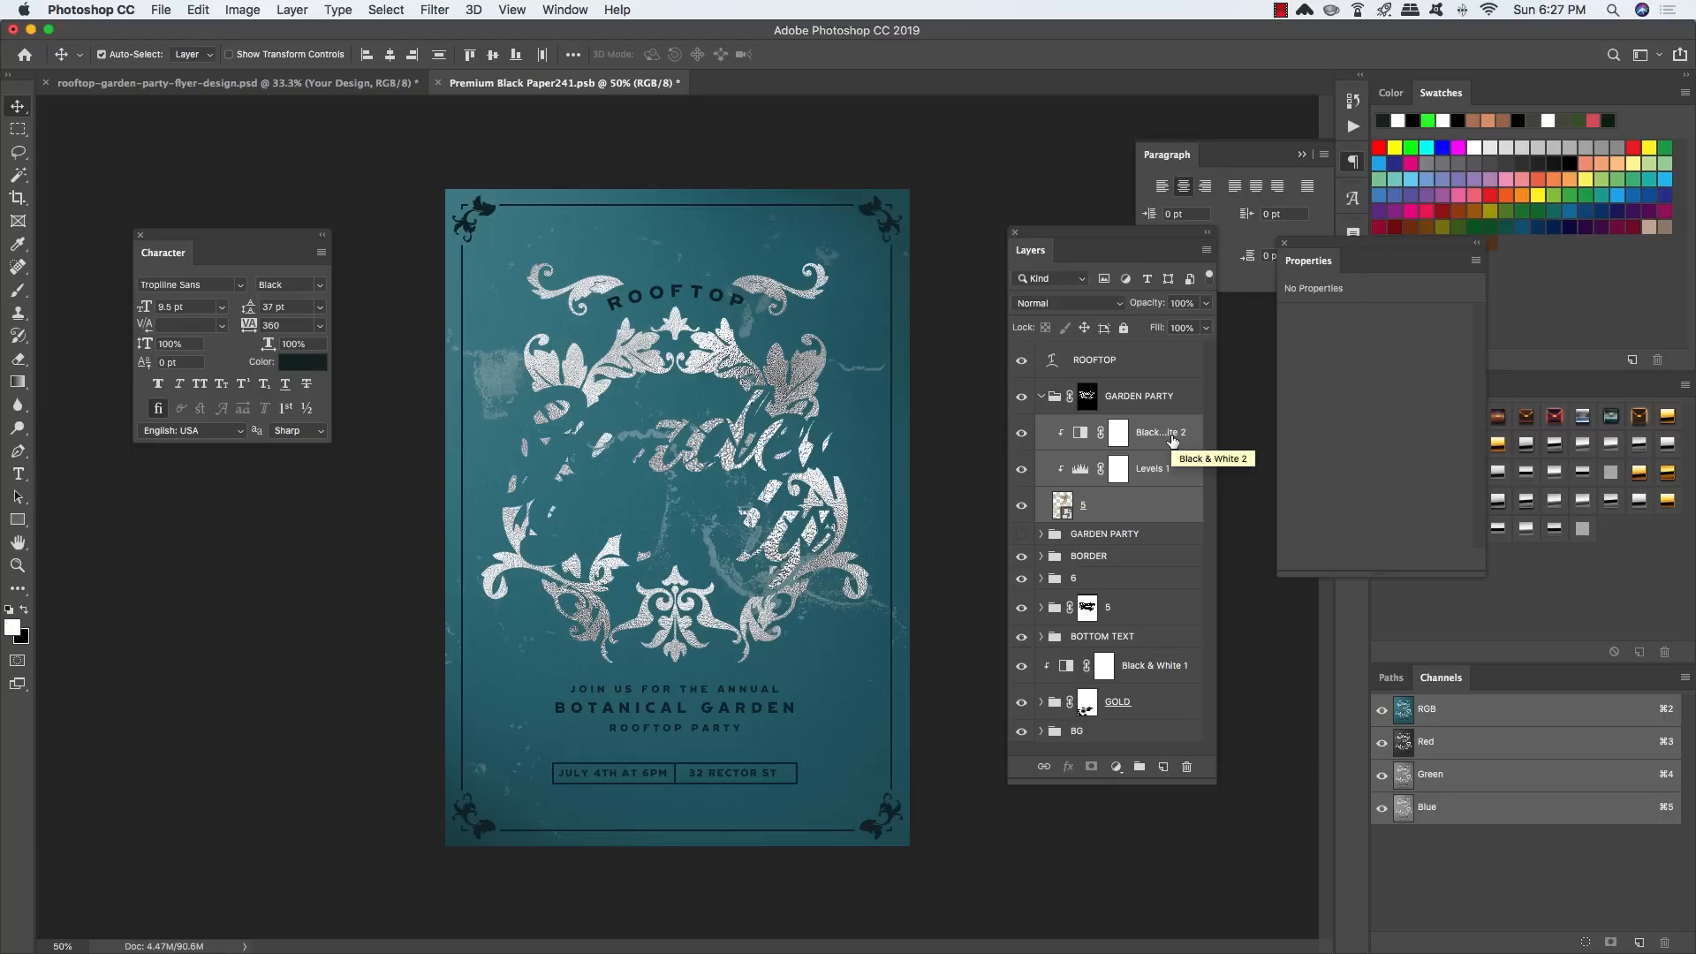
key(super+j)
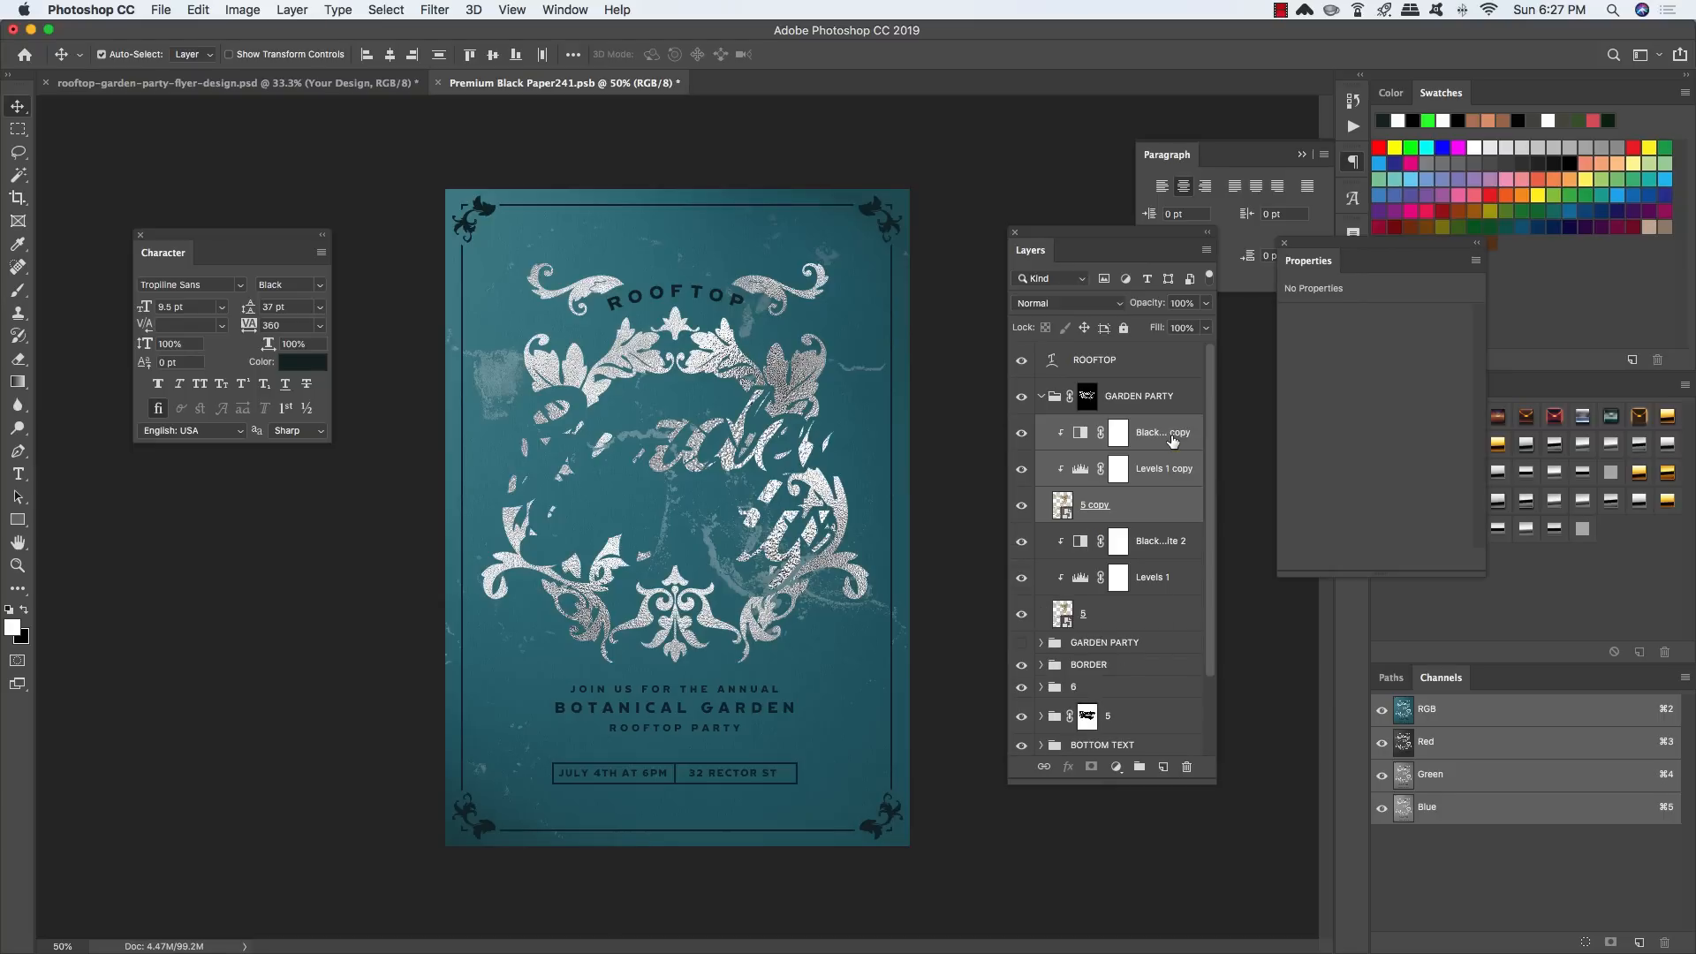
click(1098, 512)
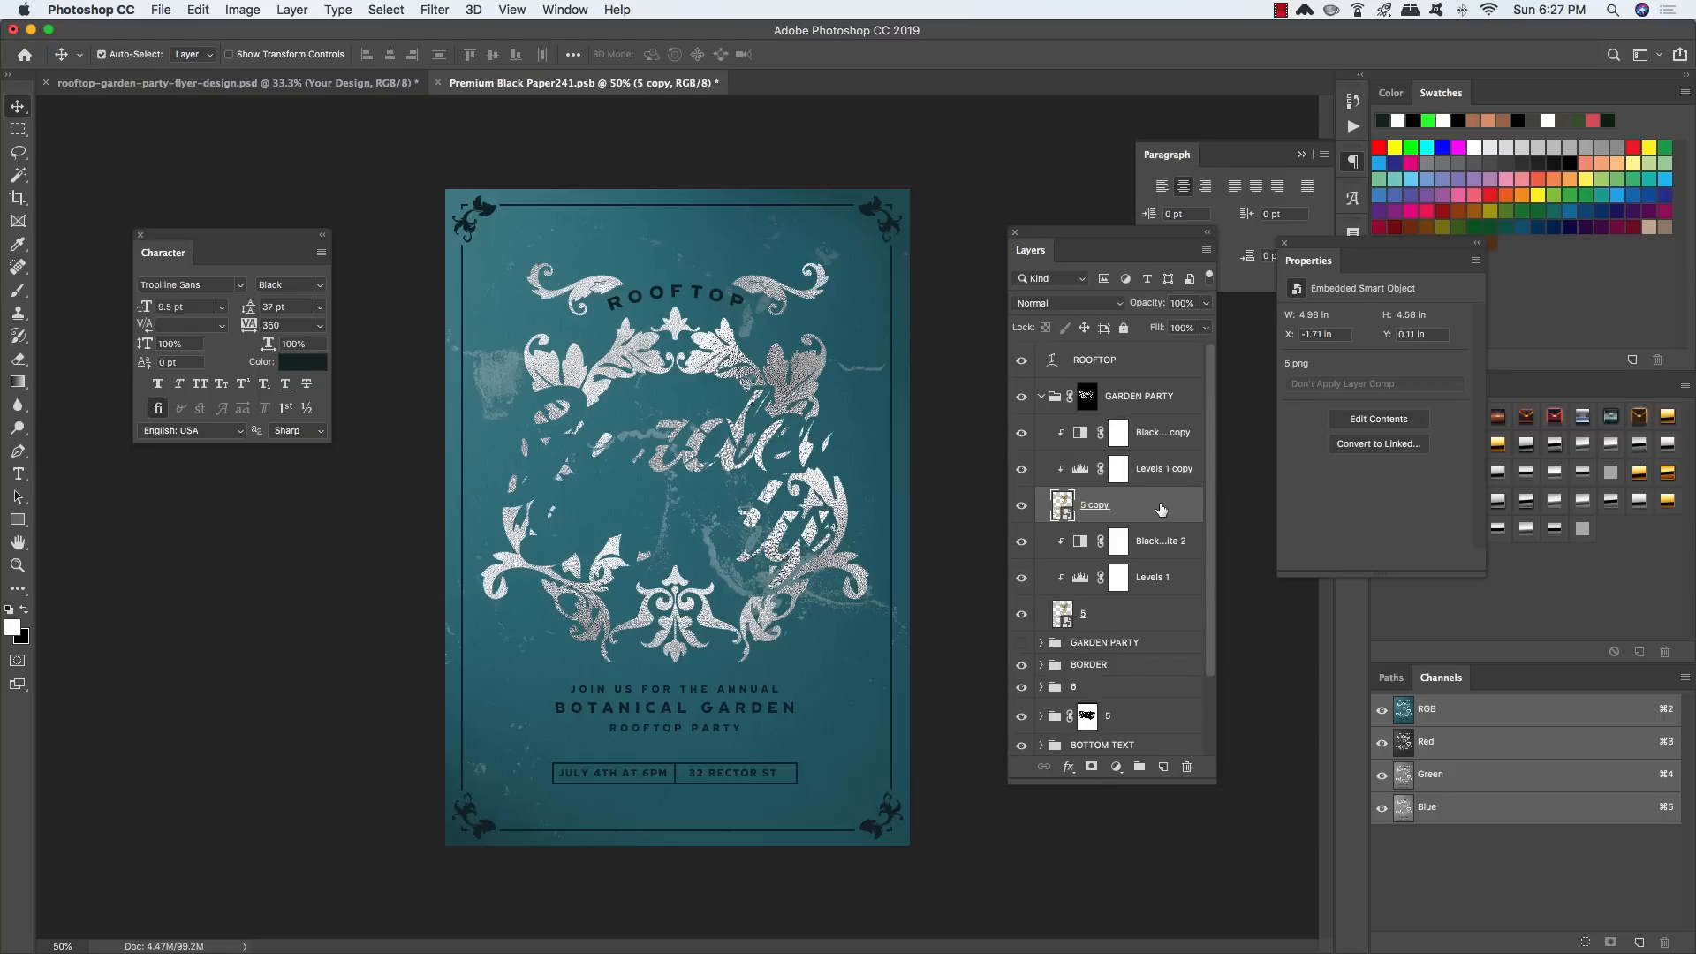
key(super+t)
drag(839, 592, 641, 493)
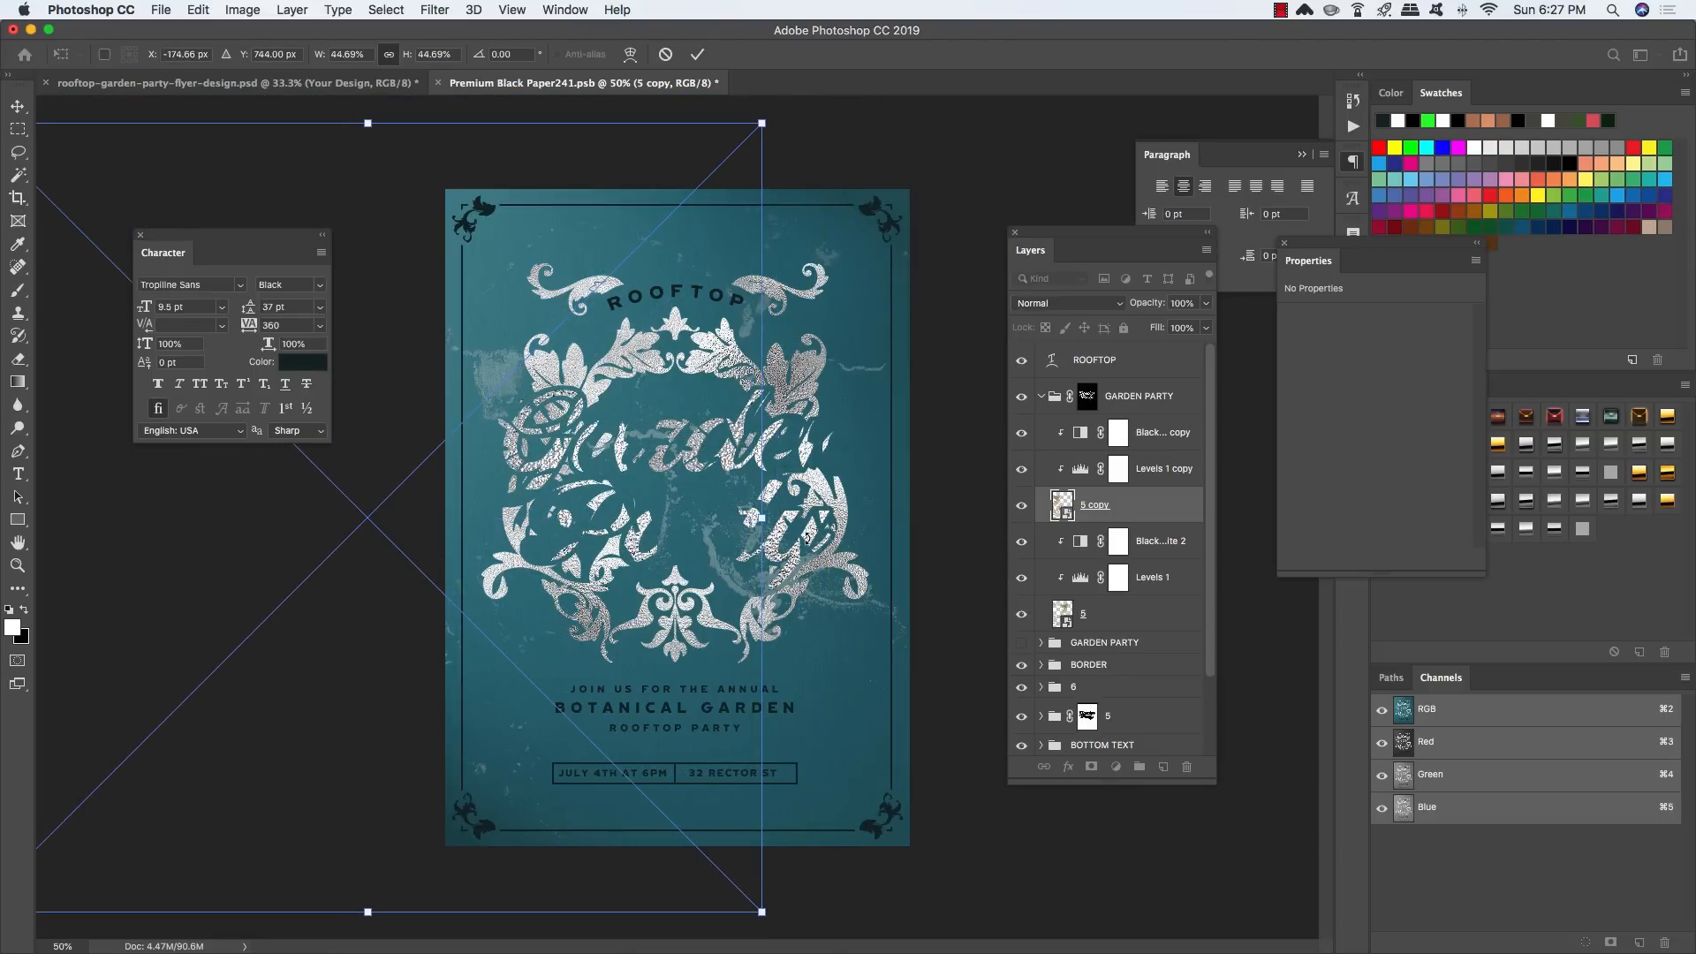
drag(808, 537, 784, 397)
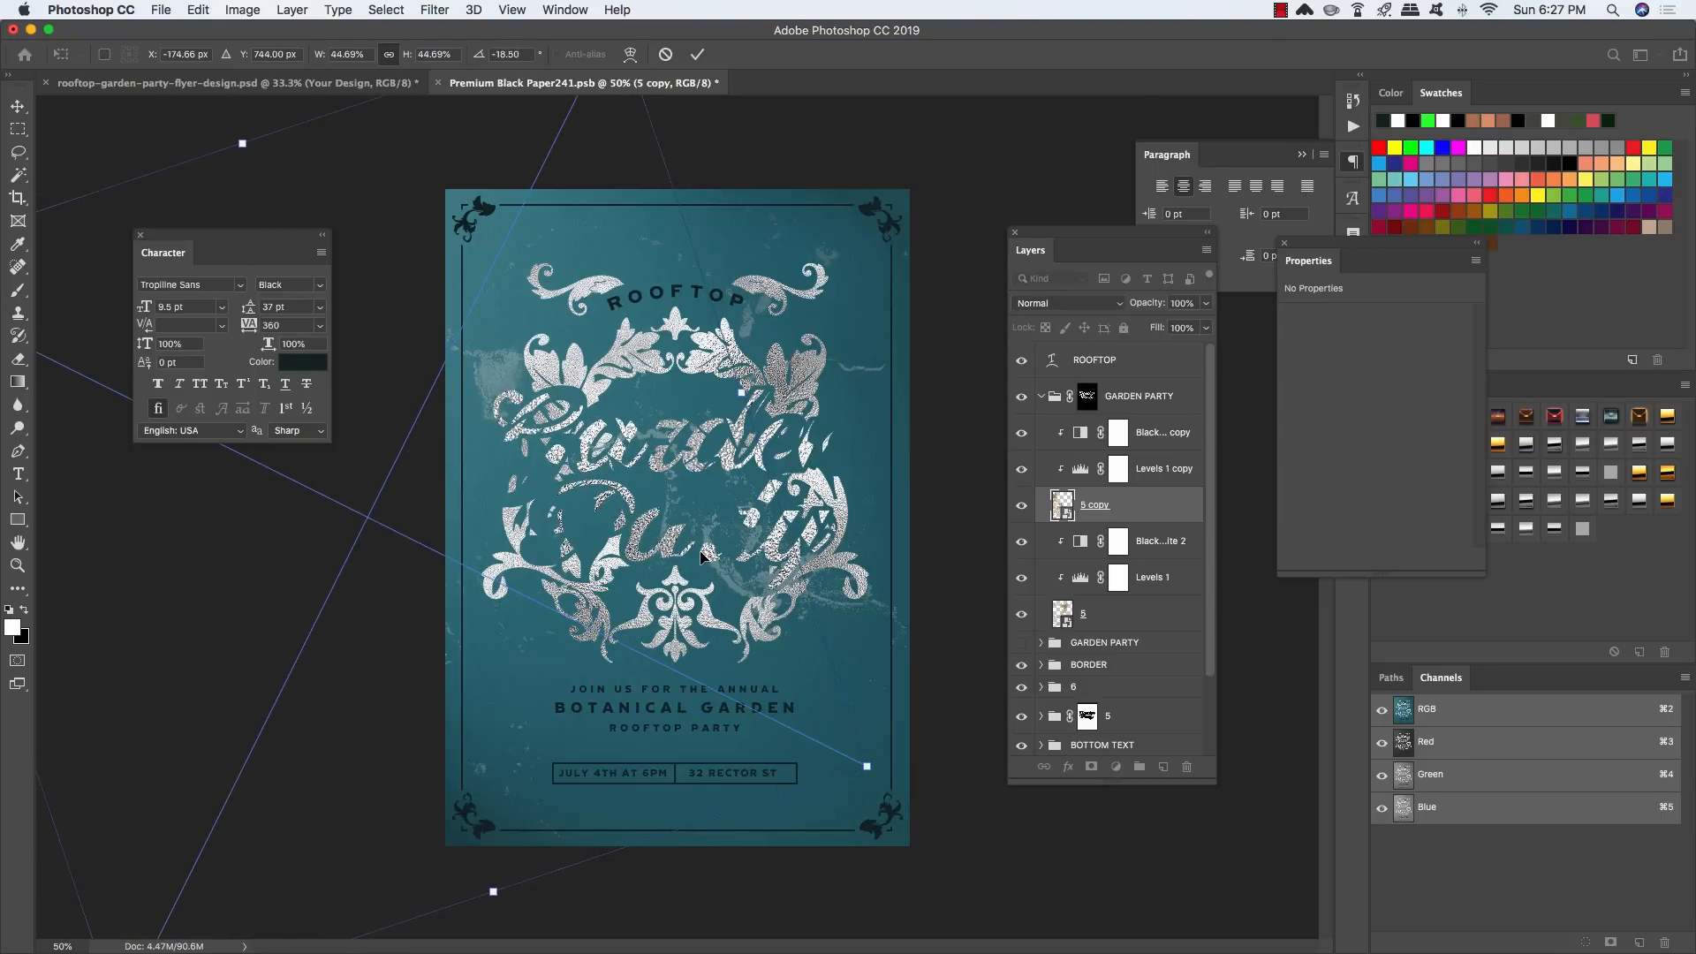
key(Return)
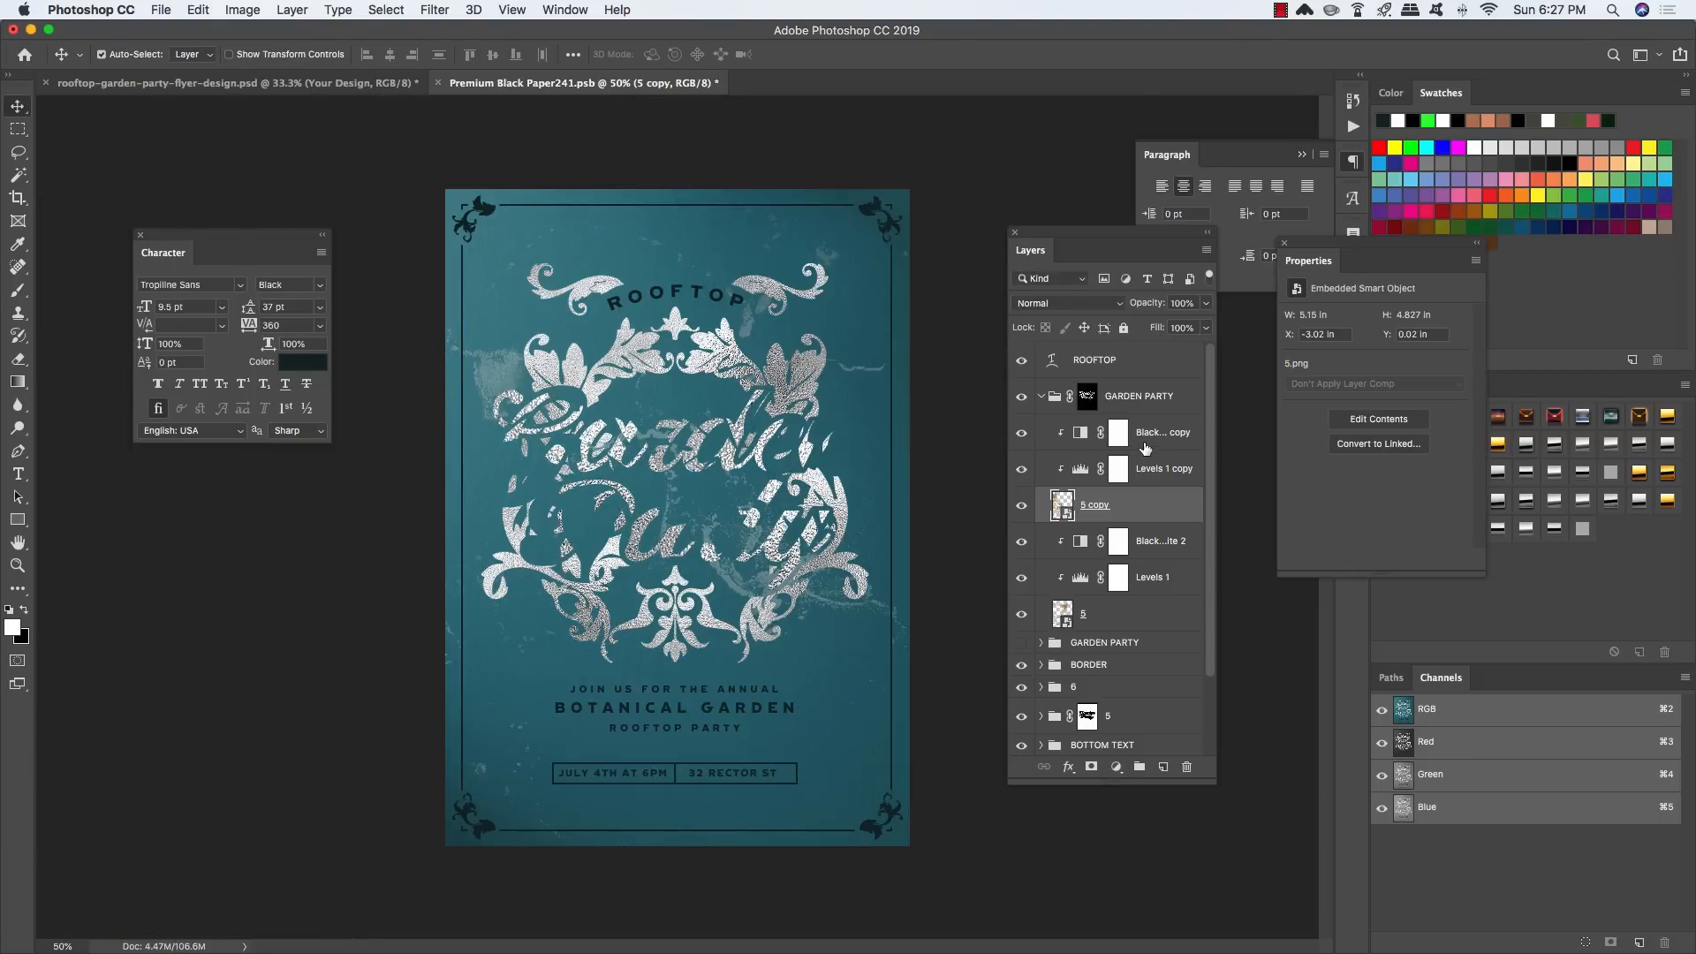
Step: Duplicate the 5 copy layer with its adjustments, rotate the duplicate to about -43.53° and place it to fill the end of Garden
shift+click(1146, 448)
key(super+j)
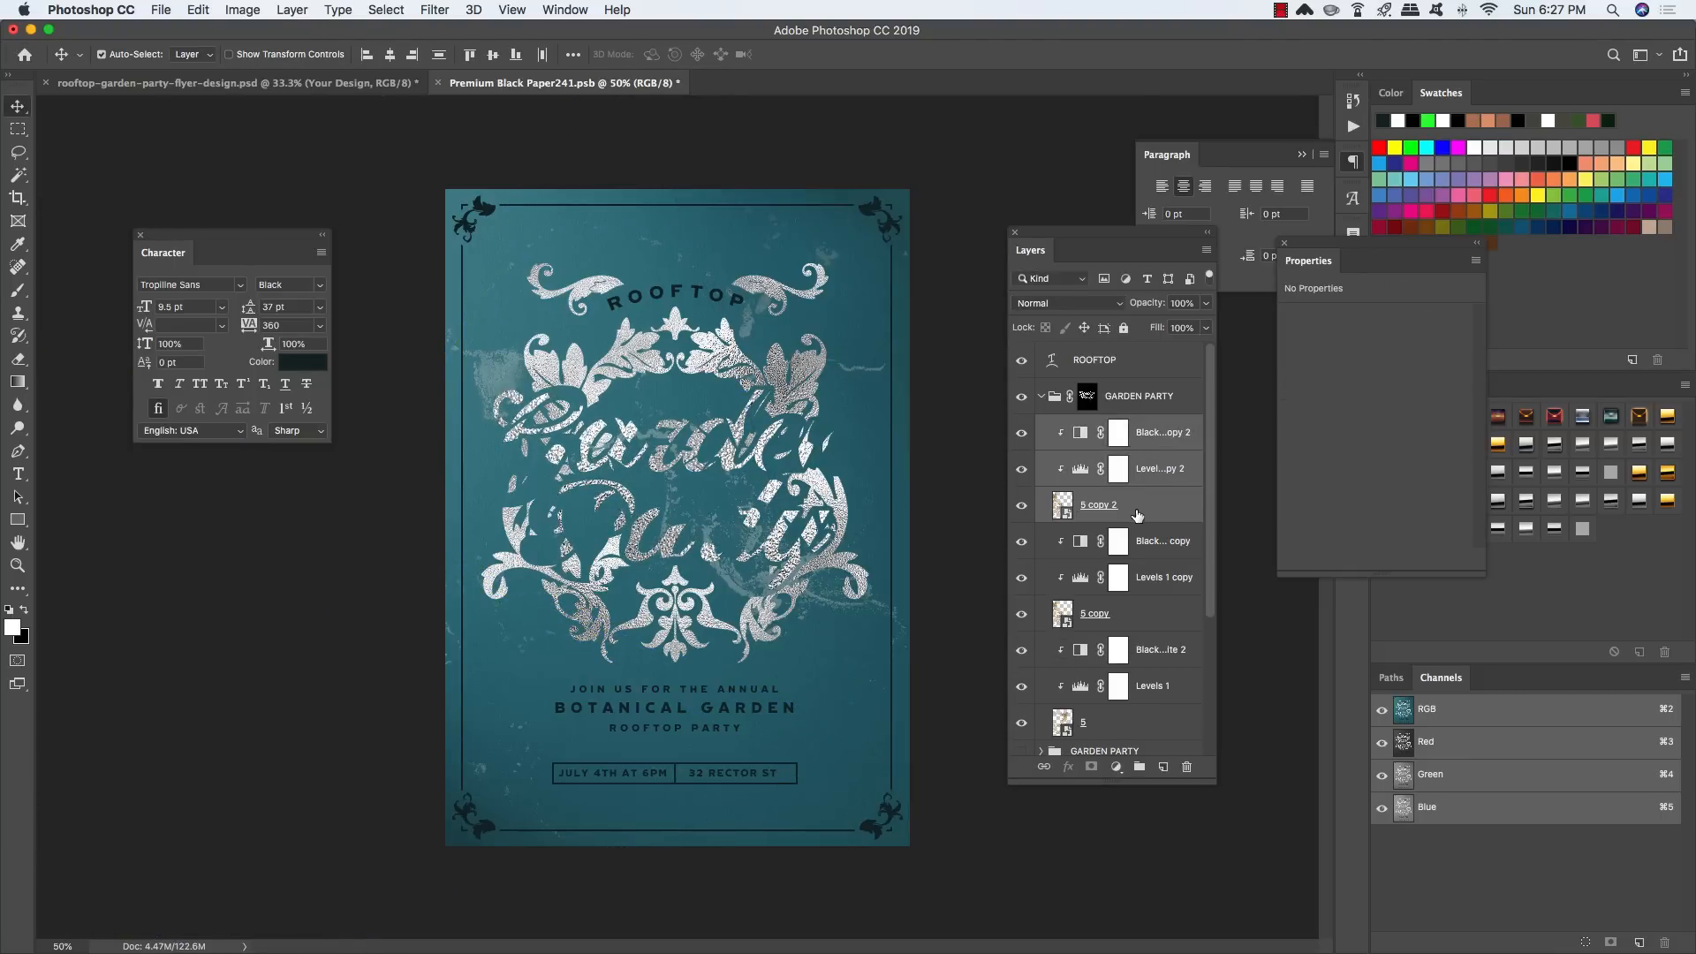
click(1138, 515)
key(super+t)
drag(798, 439, 762, 550)
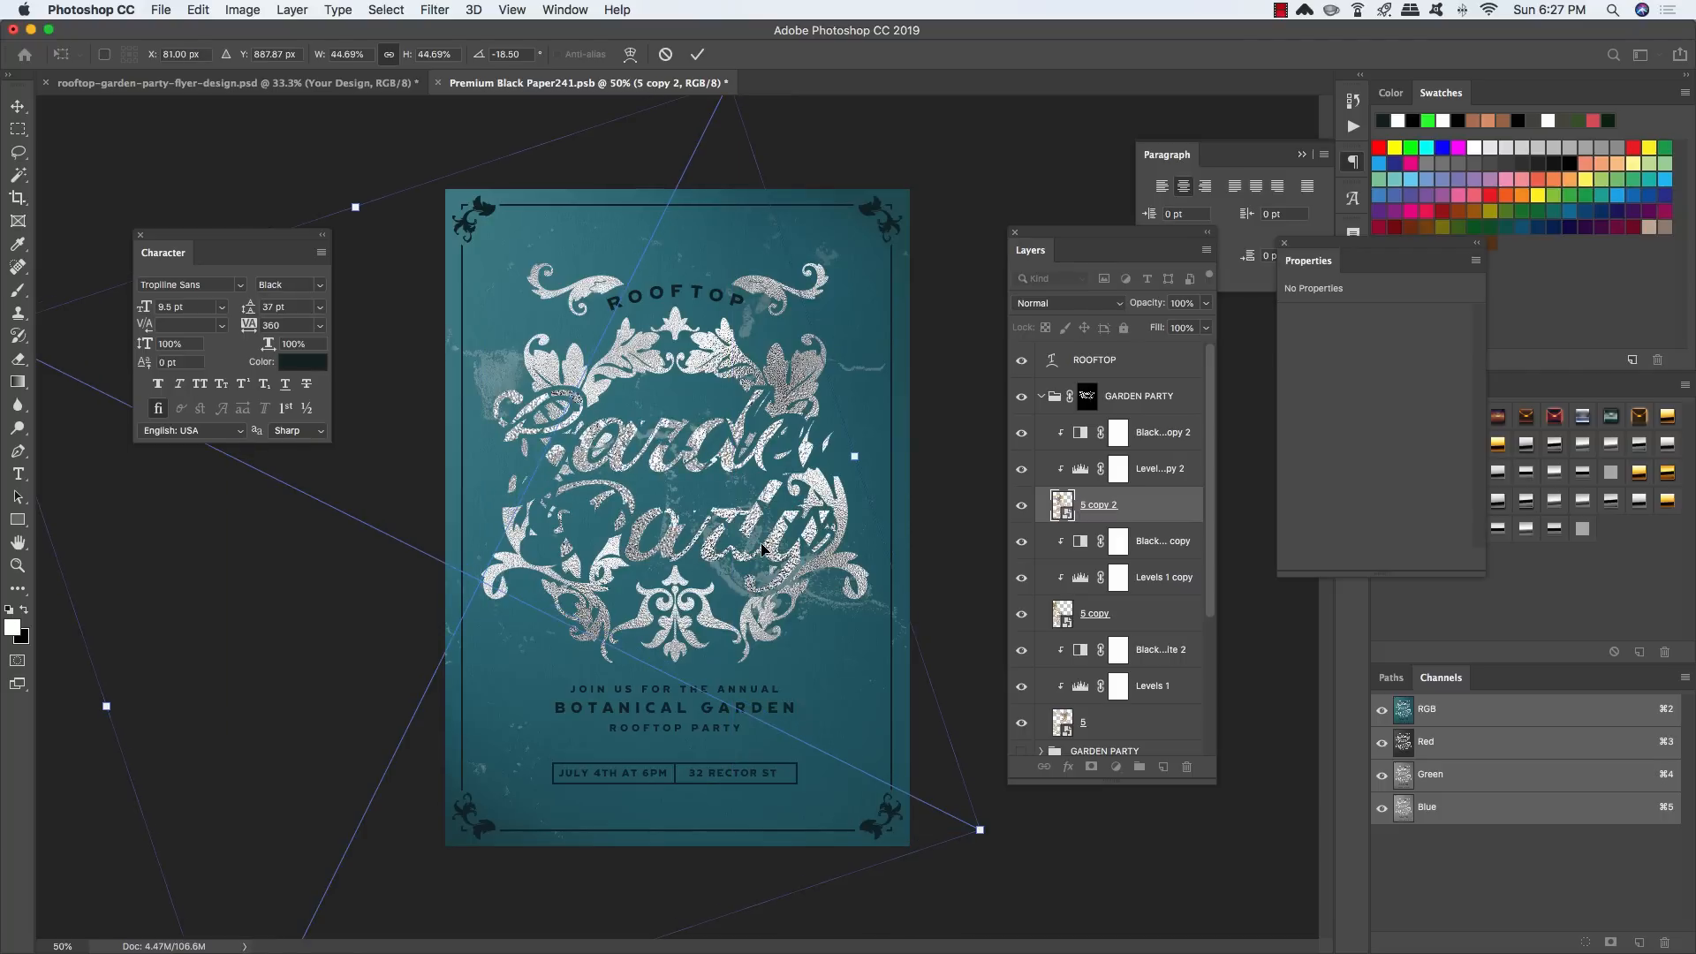
drag(901, 488, 817, 325)
drag(746, 511, 814, 484)
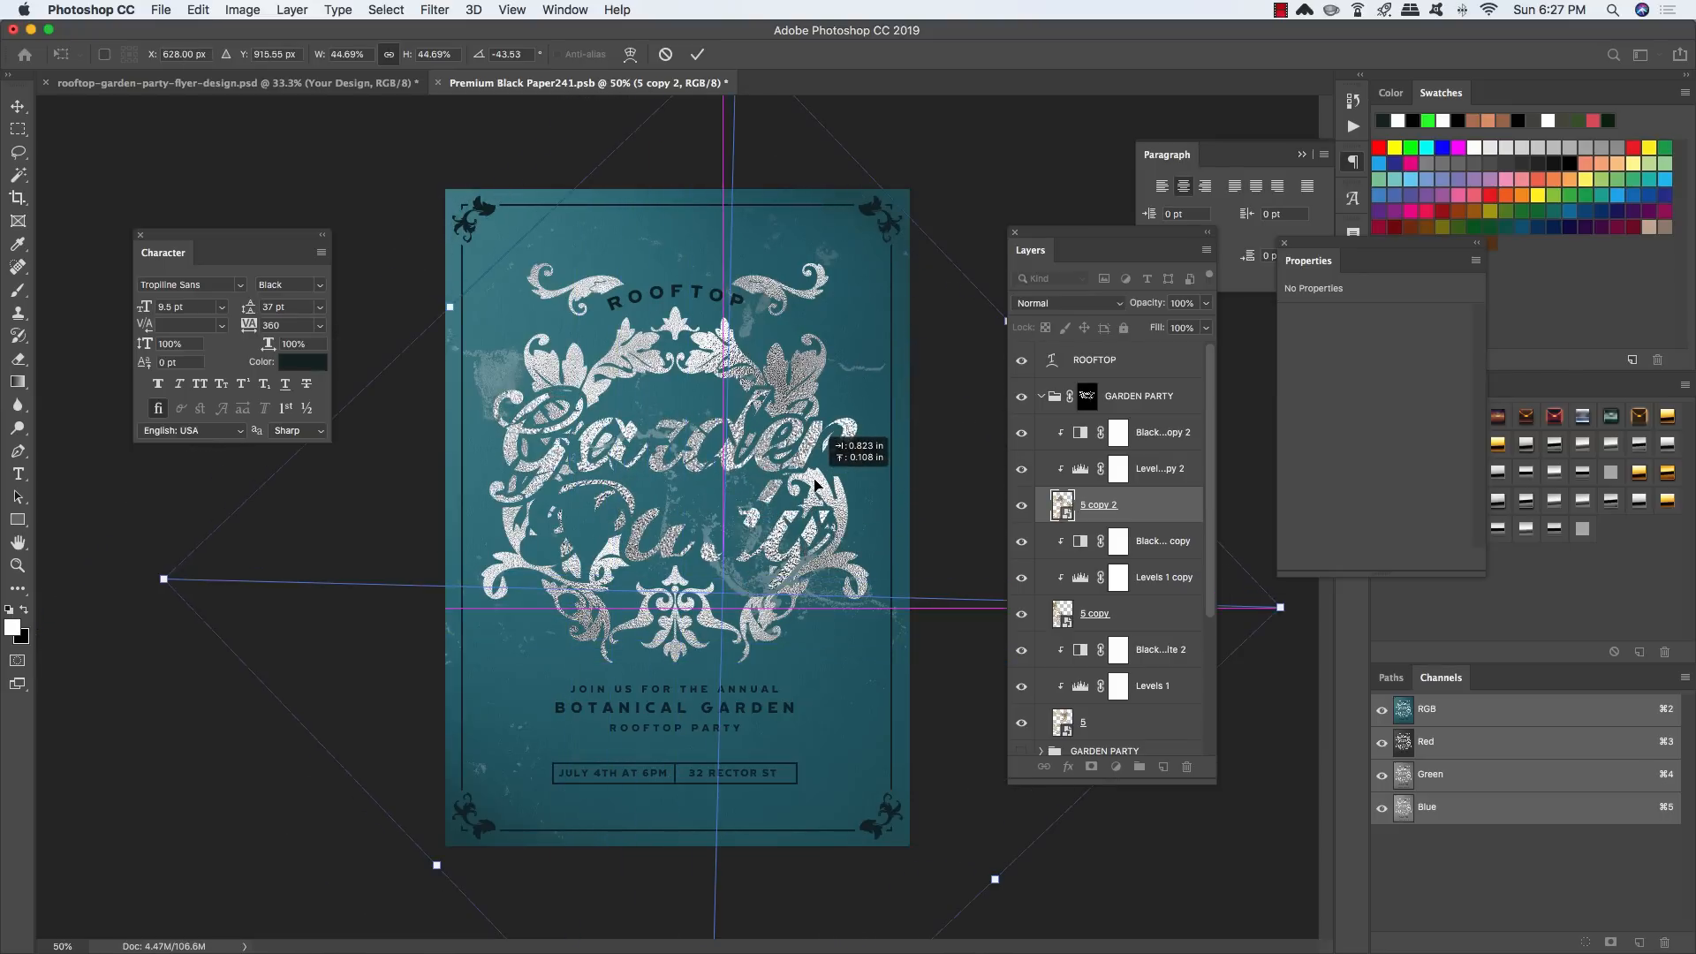
key(Return)
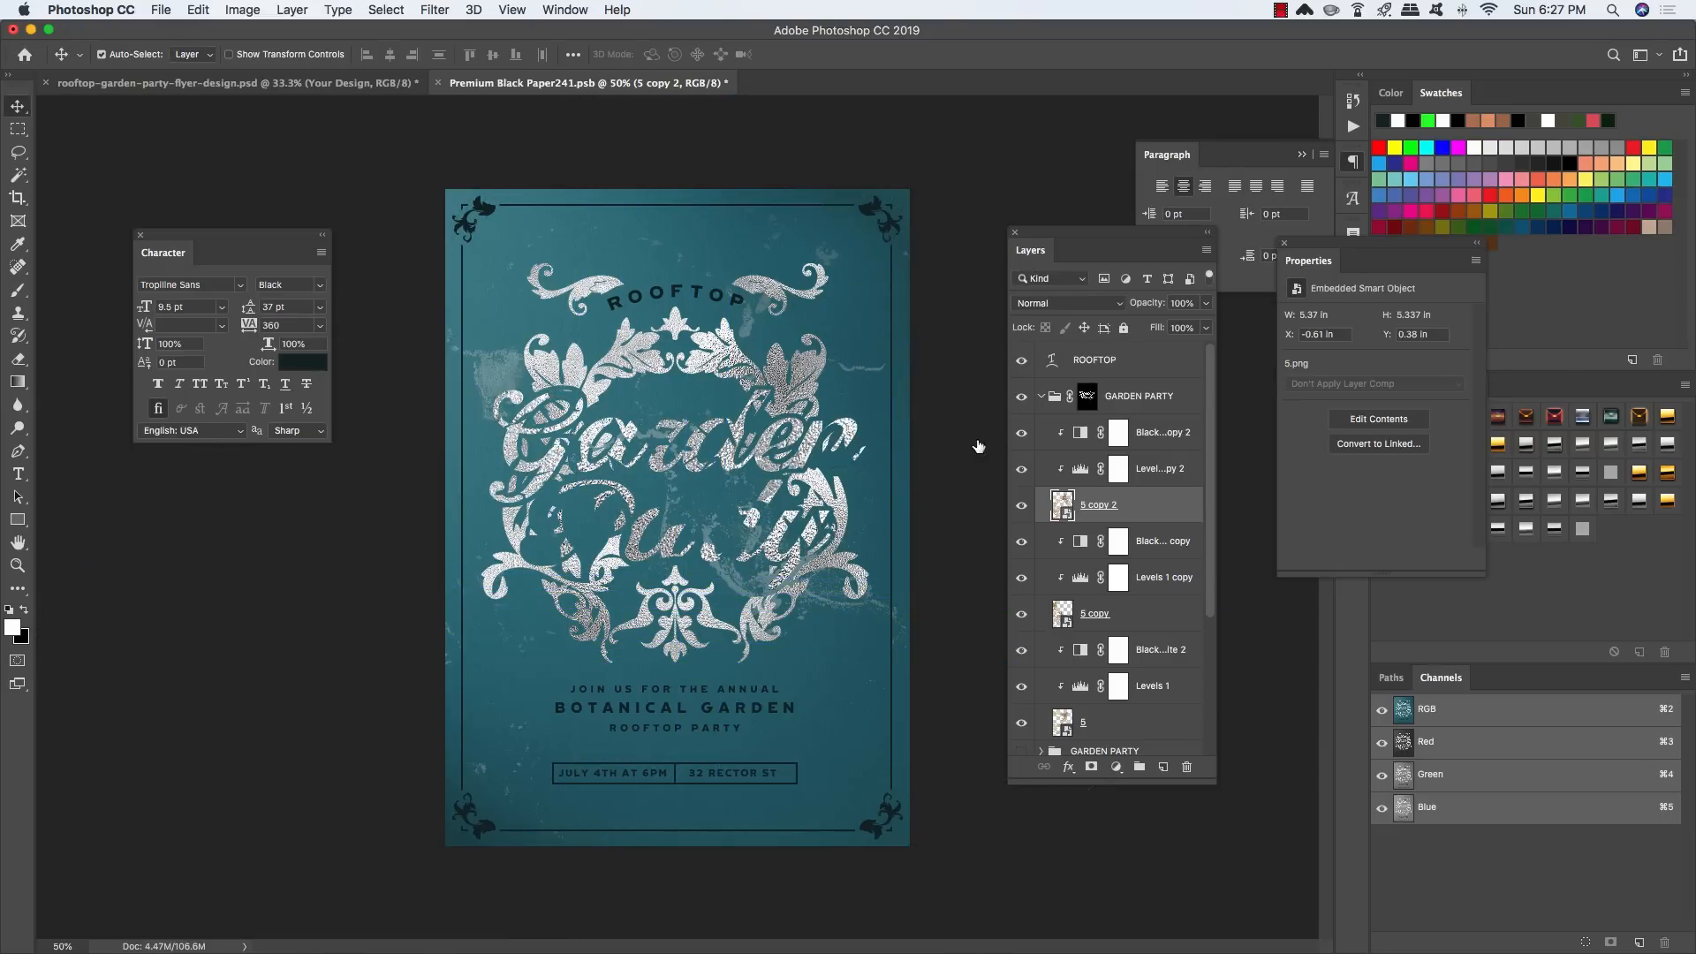
Step: Duplicate 5 copy 2 with its adjustments and move the duplicate down and left to about X -2.1 in, Y 1.07 in over Party
shift+click(1174, 432)
key(super+j)
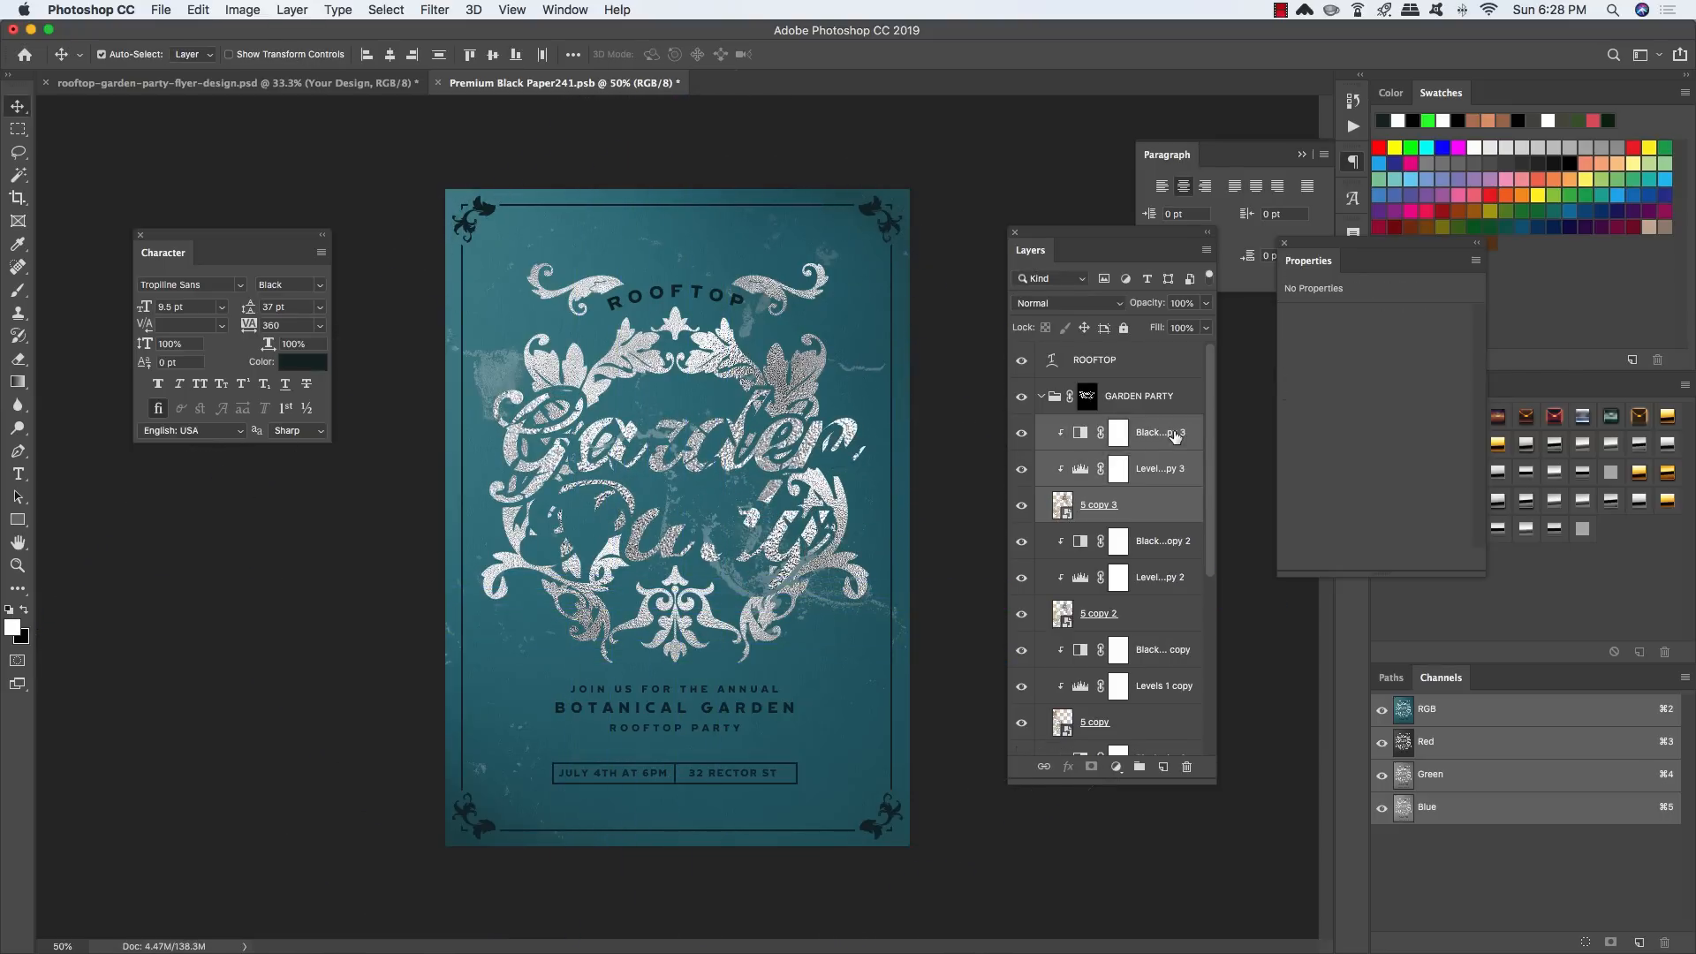
click(1146, 516)
key(super+t)
drag(713, 469, 689, 554)
key(Return)
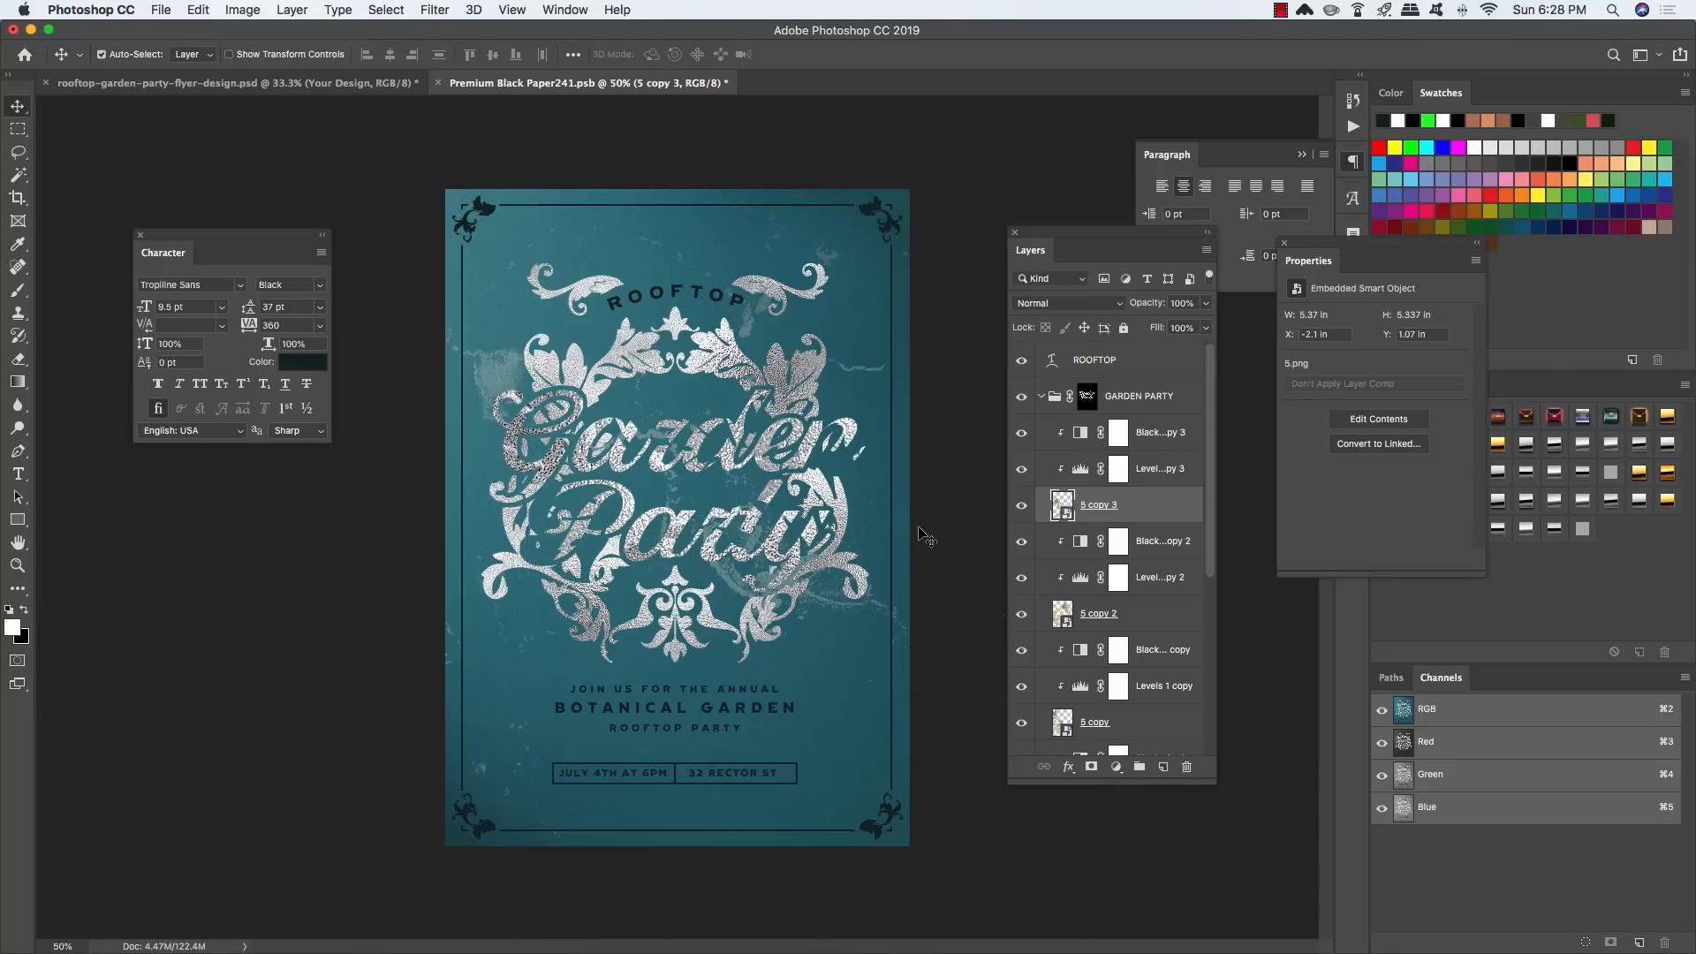
Step: Duplicate 5 copy 3 with its adjustments and raise the duplicate to about X 291 px, Y 322 px to fill gaps in Party
shift+click(1161, 433)
key(super+j)
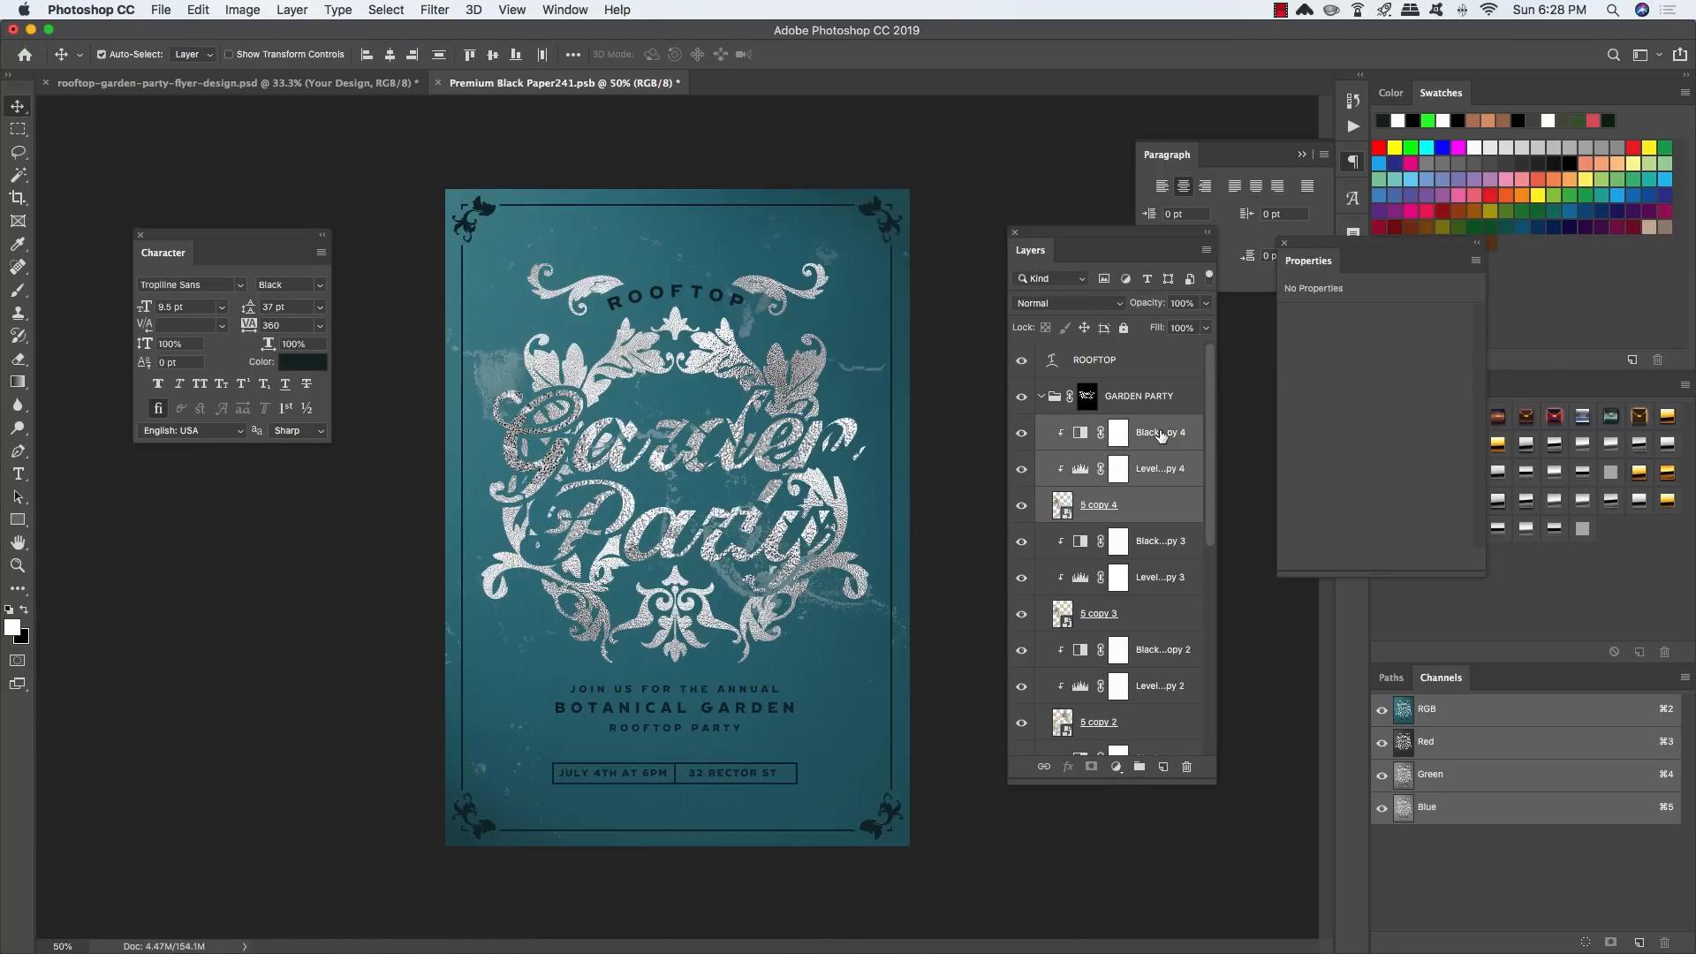
click(1159, 509)
key(super+t)
drag(592, 506, 686, 375)
drag(765, 526, 765, 393)
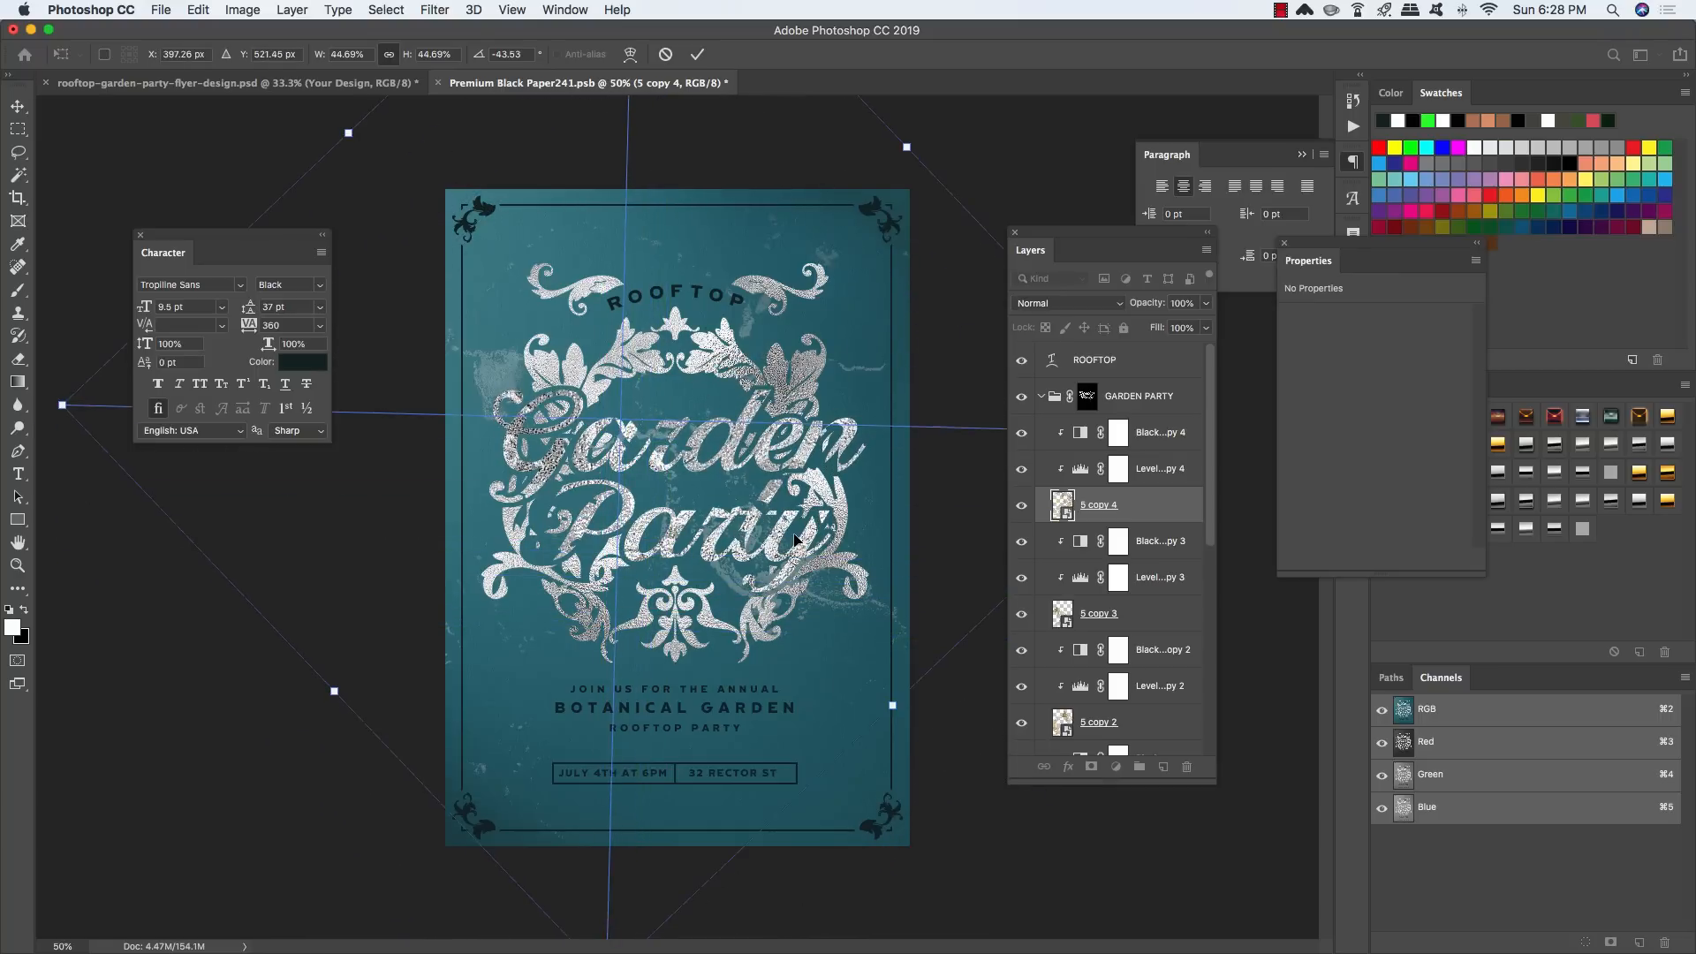
drag(758, 543, 710, 455)
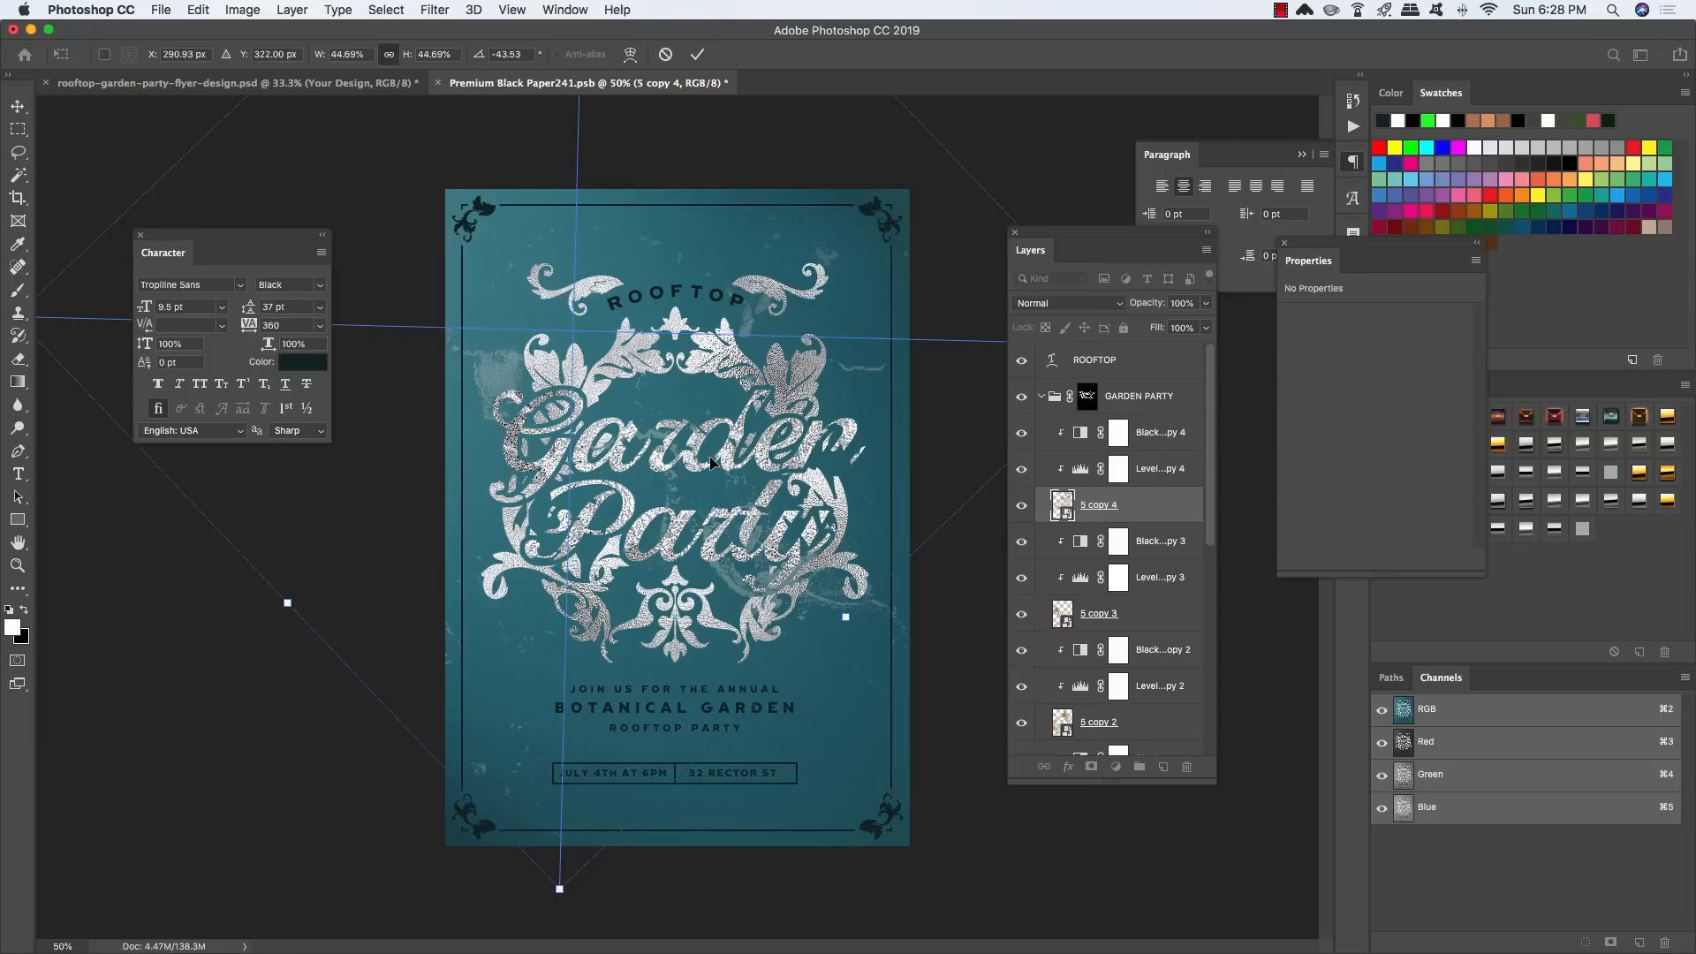
key(Return)
Step: Duplicate 5 copy 4 with its adjustments, rotate the duplicate to about -25.31° and place it over the left part of the lettering
shift+click(1171, 434)
key(super+j)
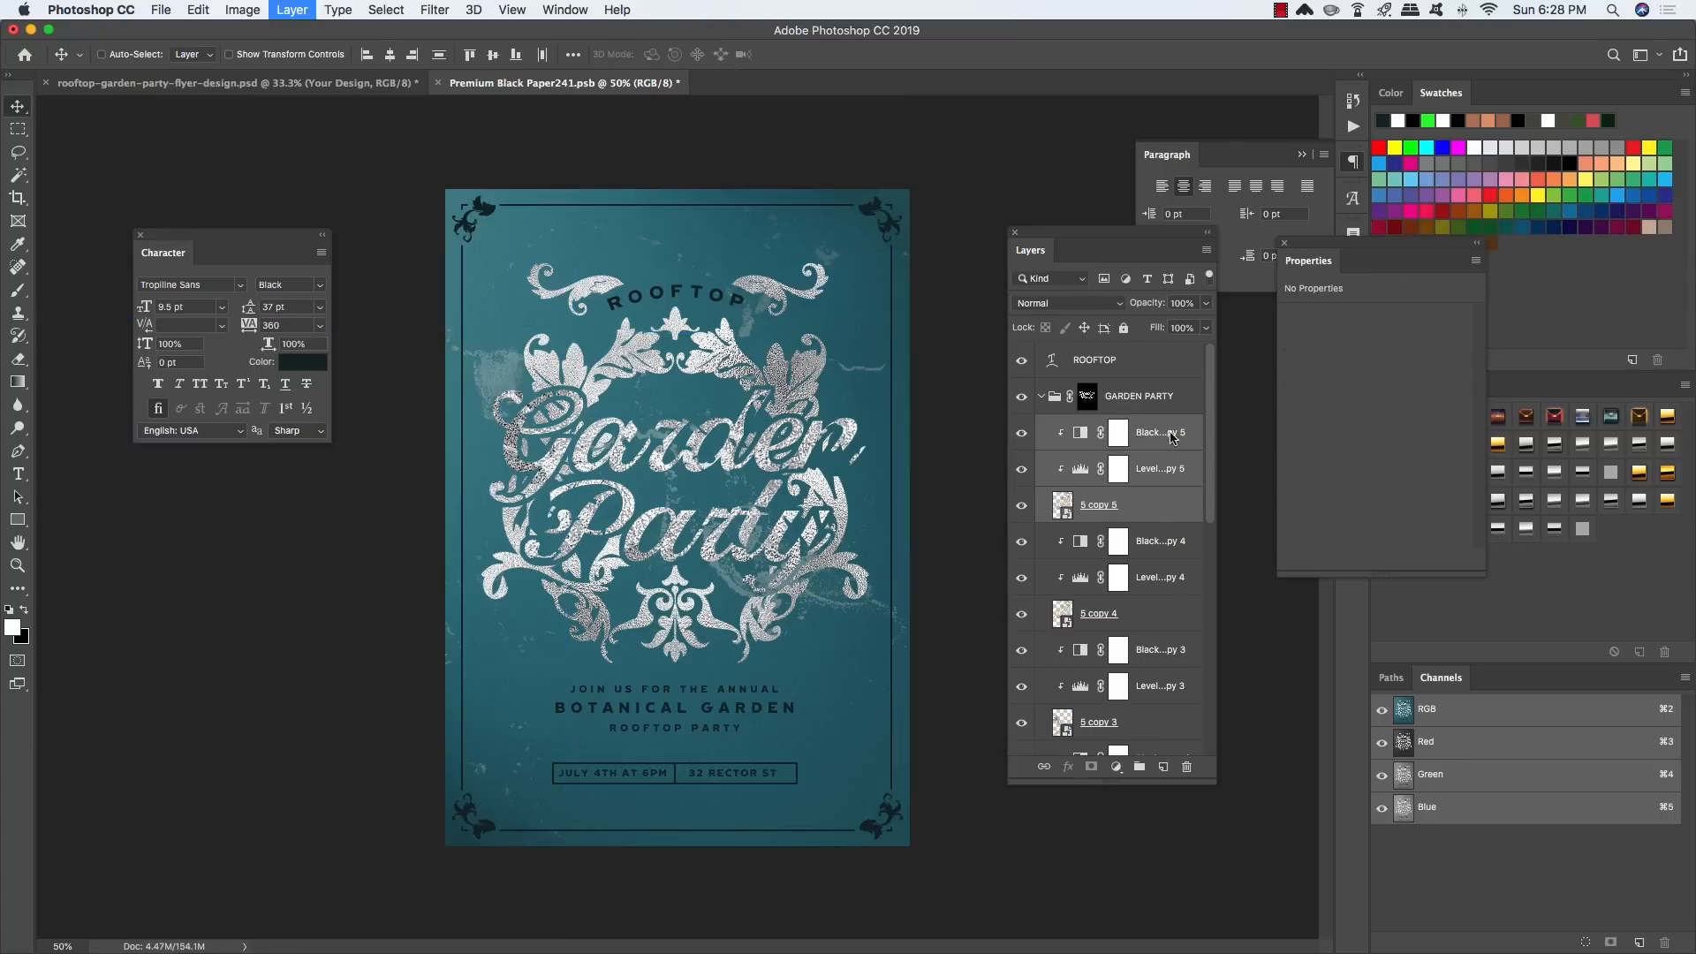
click(1139, 508)
key(super+t)
drag(793, 407, 717, 491)
drag(899, 634, 589, 763)
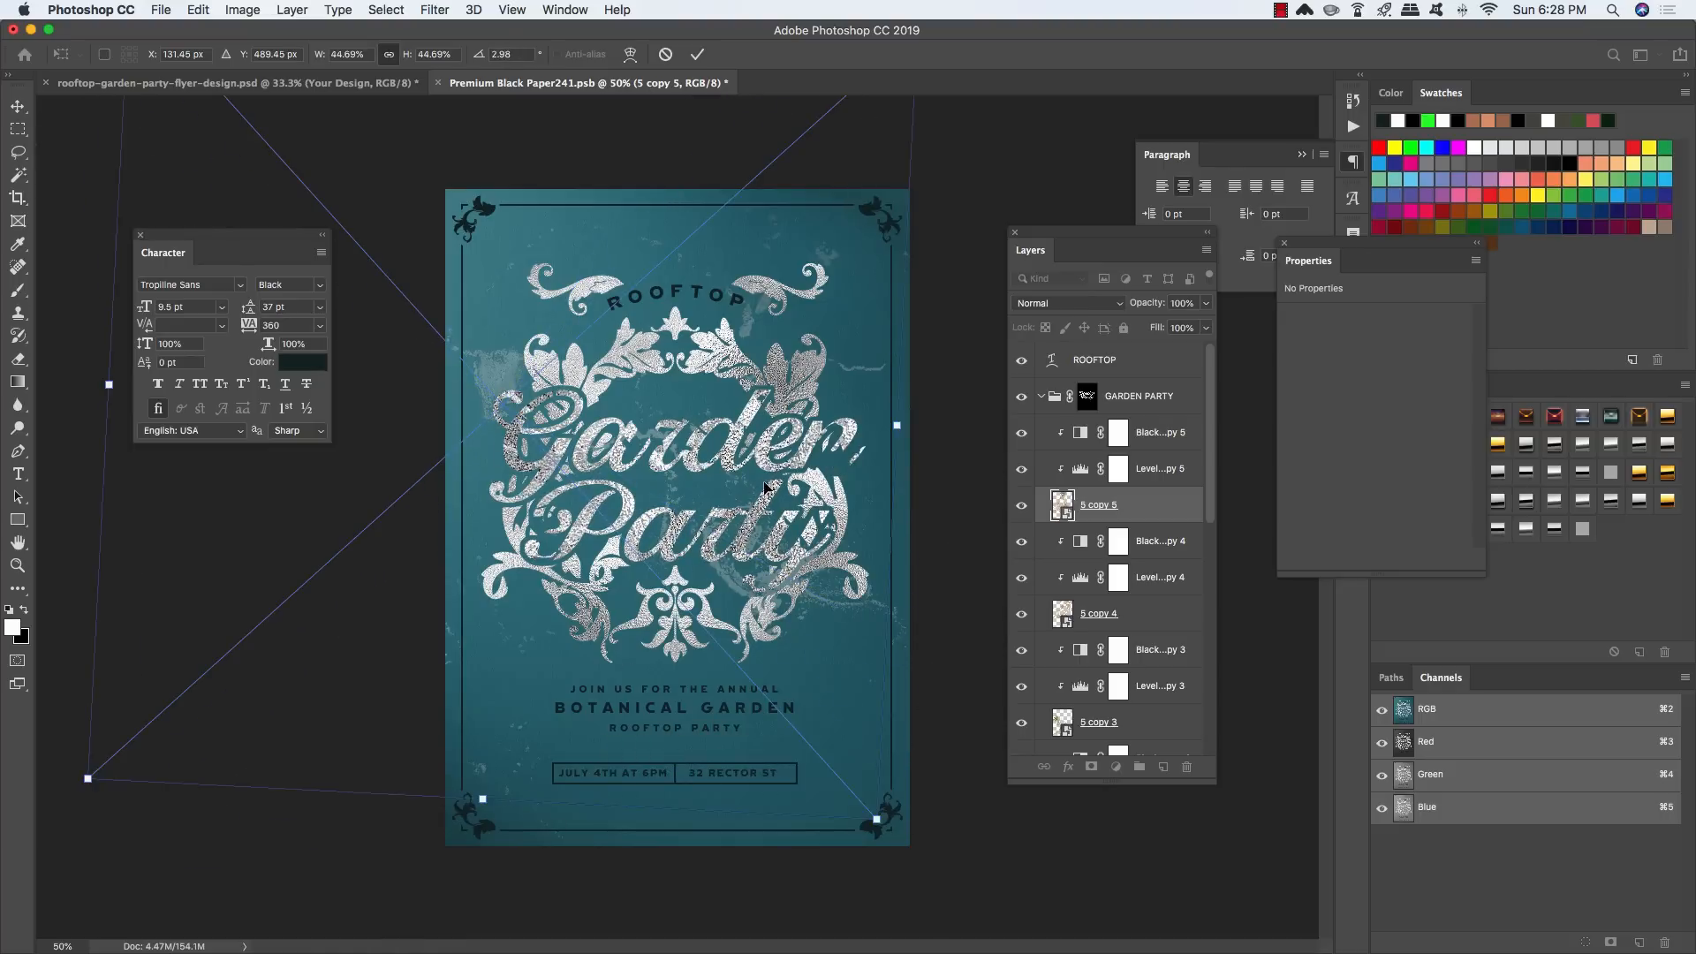
drag(765, 483, 716, 487)
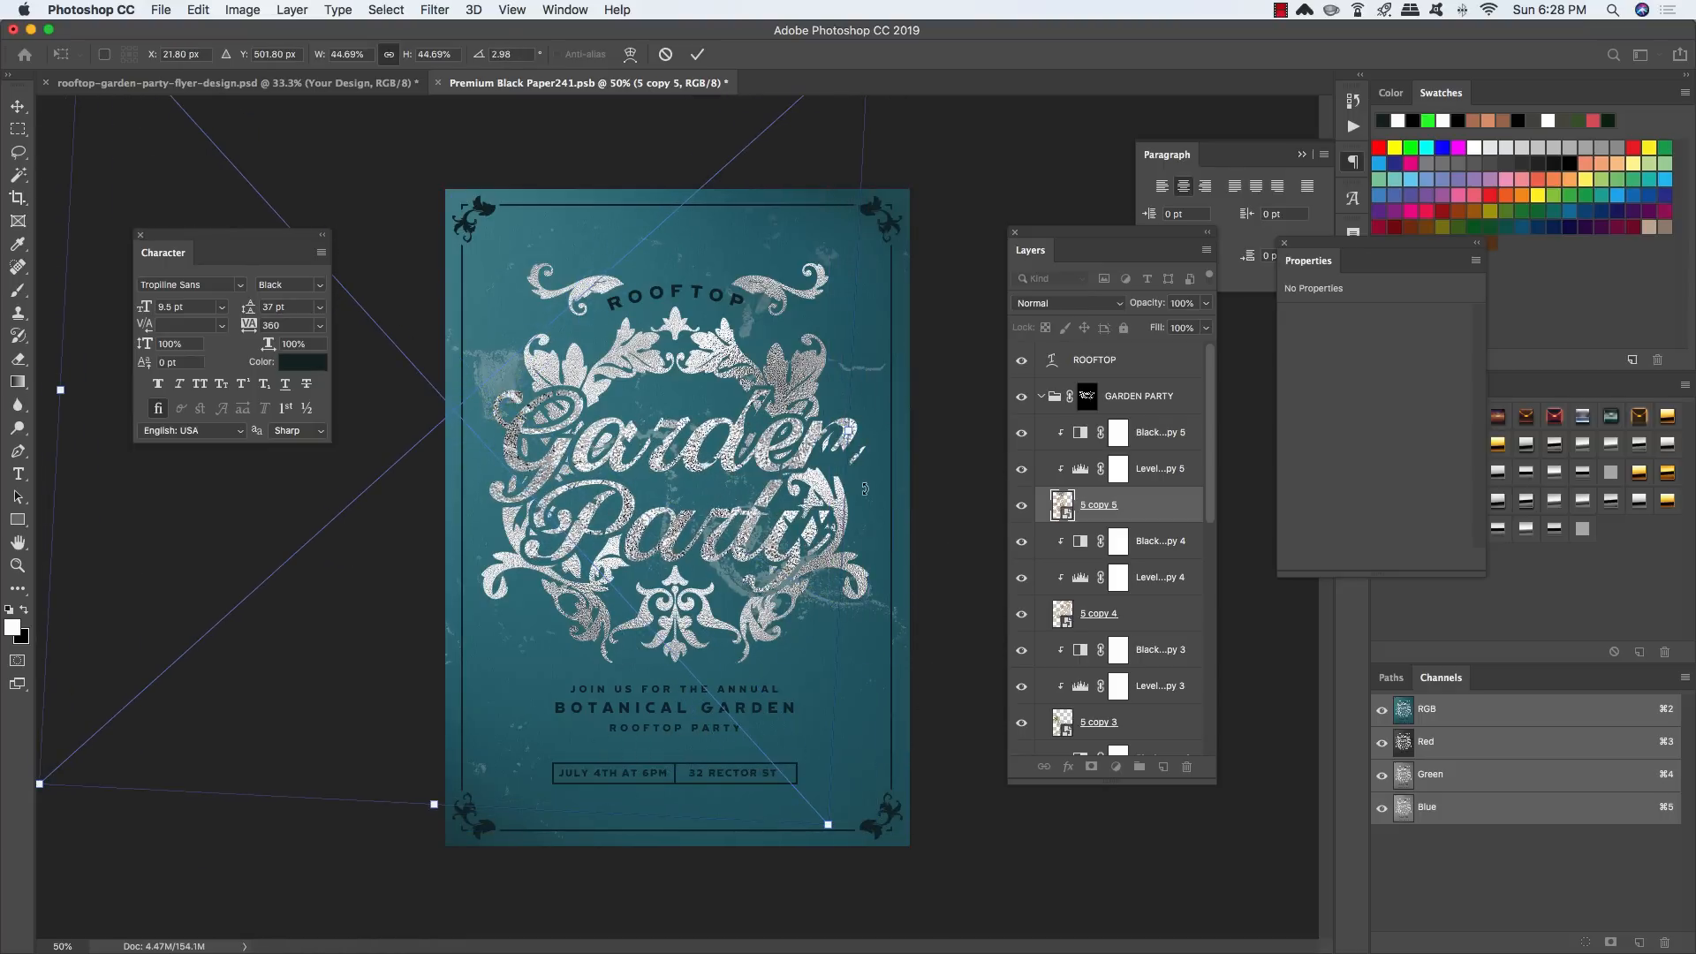
drag(850, 494, 839, 239)
mouse_move(655, 523)
mouse_down()
mouse_move(650, 539)
mouse_move(646, 509)
mouse_up()
key(Return)
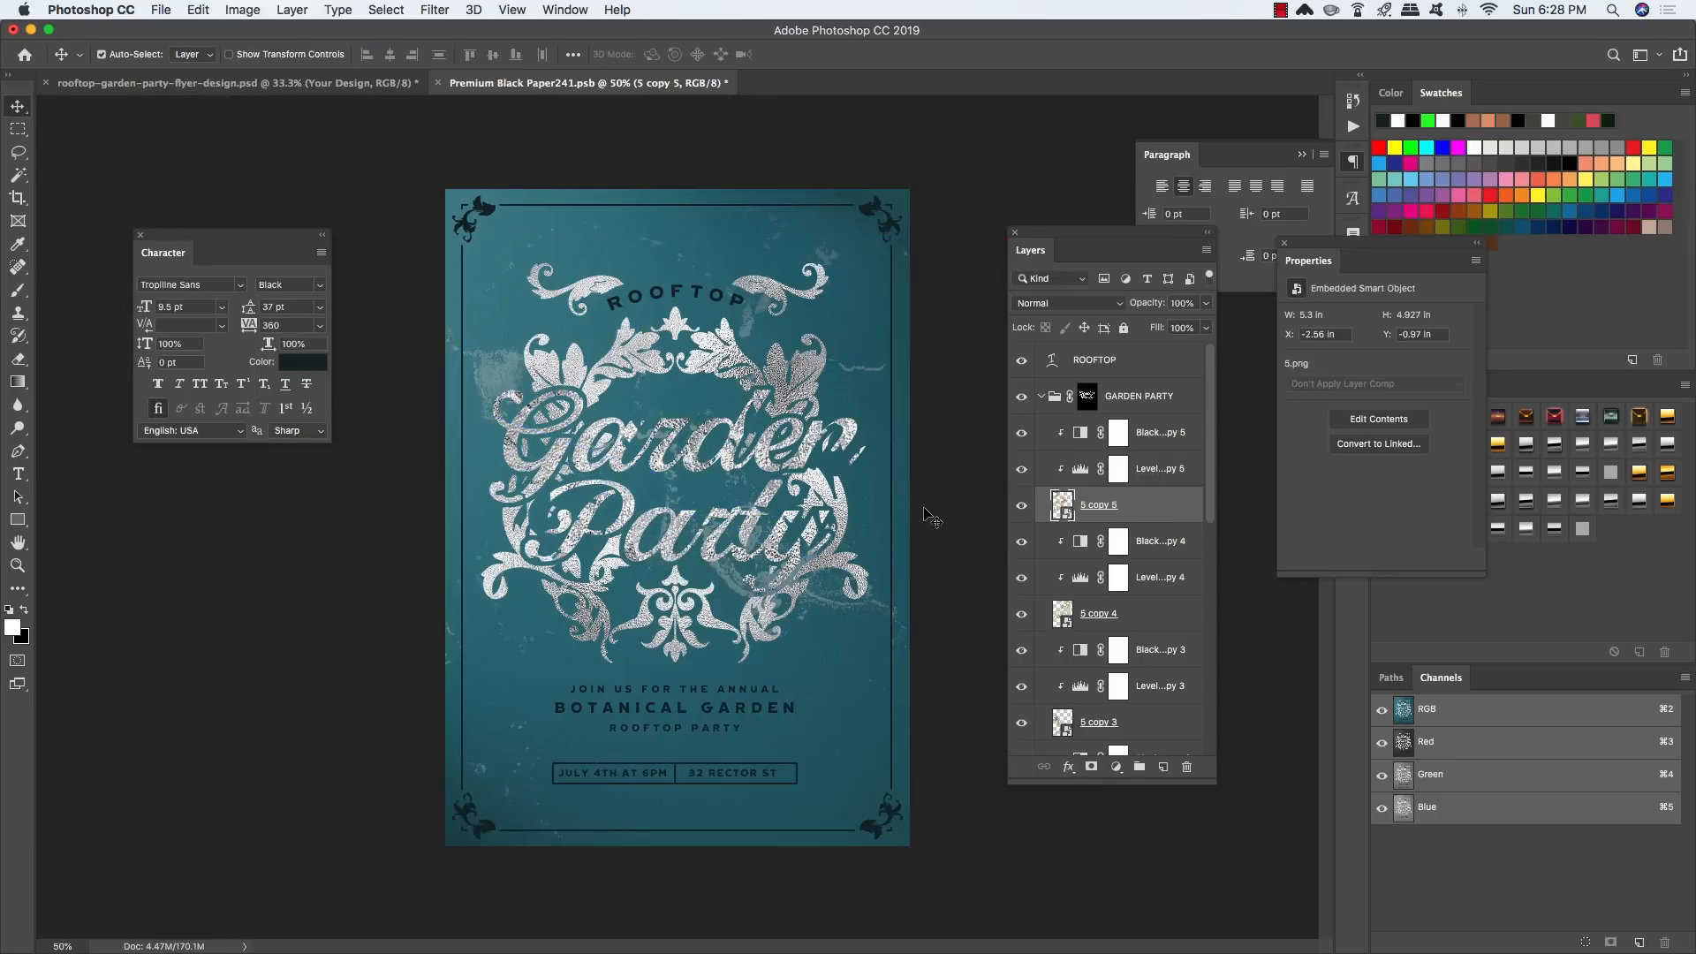
Step: Duplicate 5 copy 5 with its adjustments and move the duplicate right across the middle of the lettering
shift+click(1156, 434)
key(super+j)
click(1156, 514)
key(super+t)
key(Return)
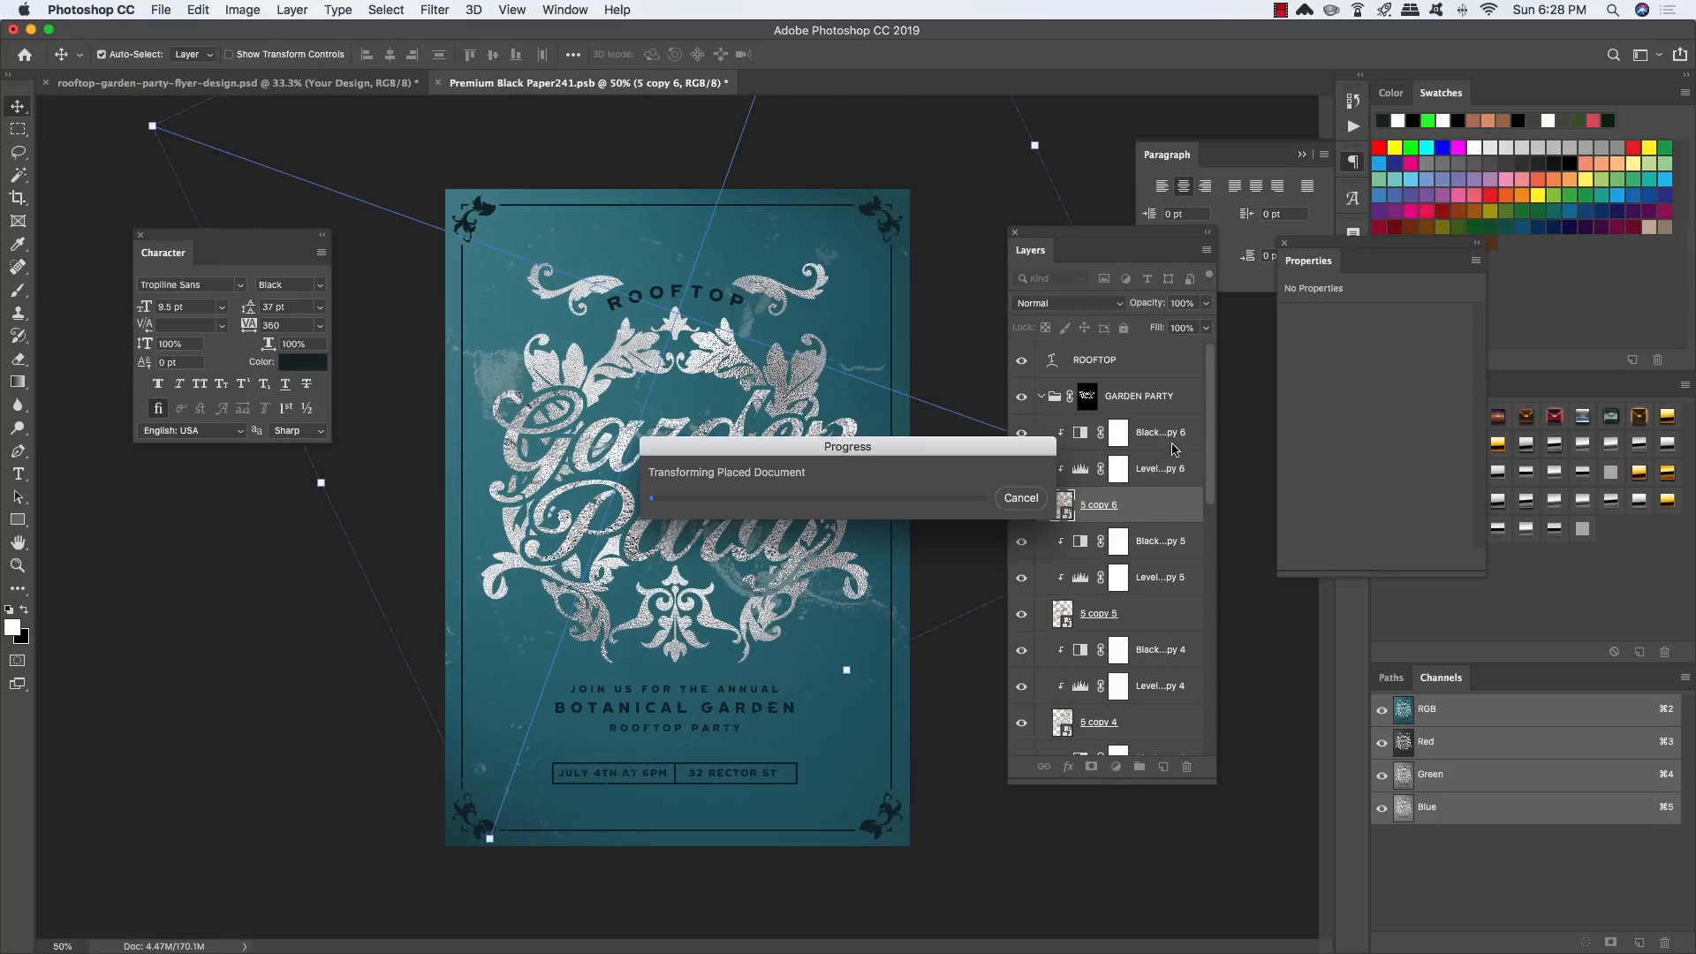
Step: Duplicate 5 copy 6 with its adjustments and move the duplicate right and slightly down to fill more of the lettering
shift+click(1166, 437)
key(super+j)
click(1139, 505)
key(super+t)
drag(720, 491, 813, 538)
key(Return)
Step: Duplicate 5 copy 7 with its adjustments and nudge the duplicate up and right to about X 0.62 in, Y -1.39 in
shift+click(1163, 434)
key(super+j)
click(1139, 505)
key(super+t)
key(shift+Up)
key(shift+Up)
key(shift+Up)
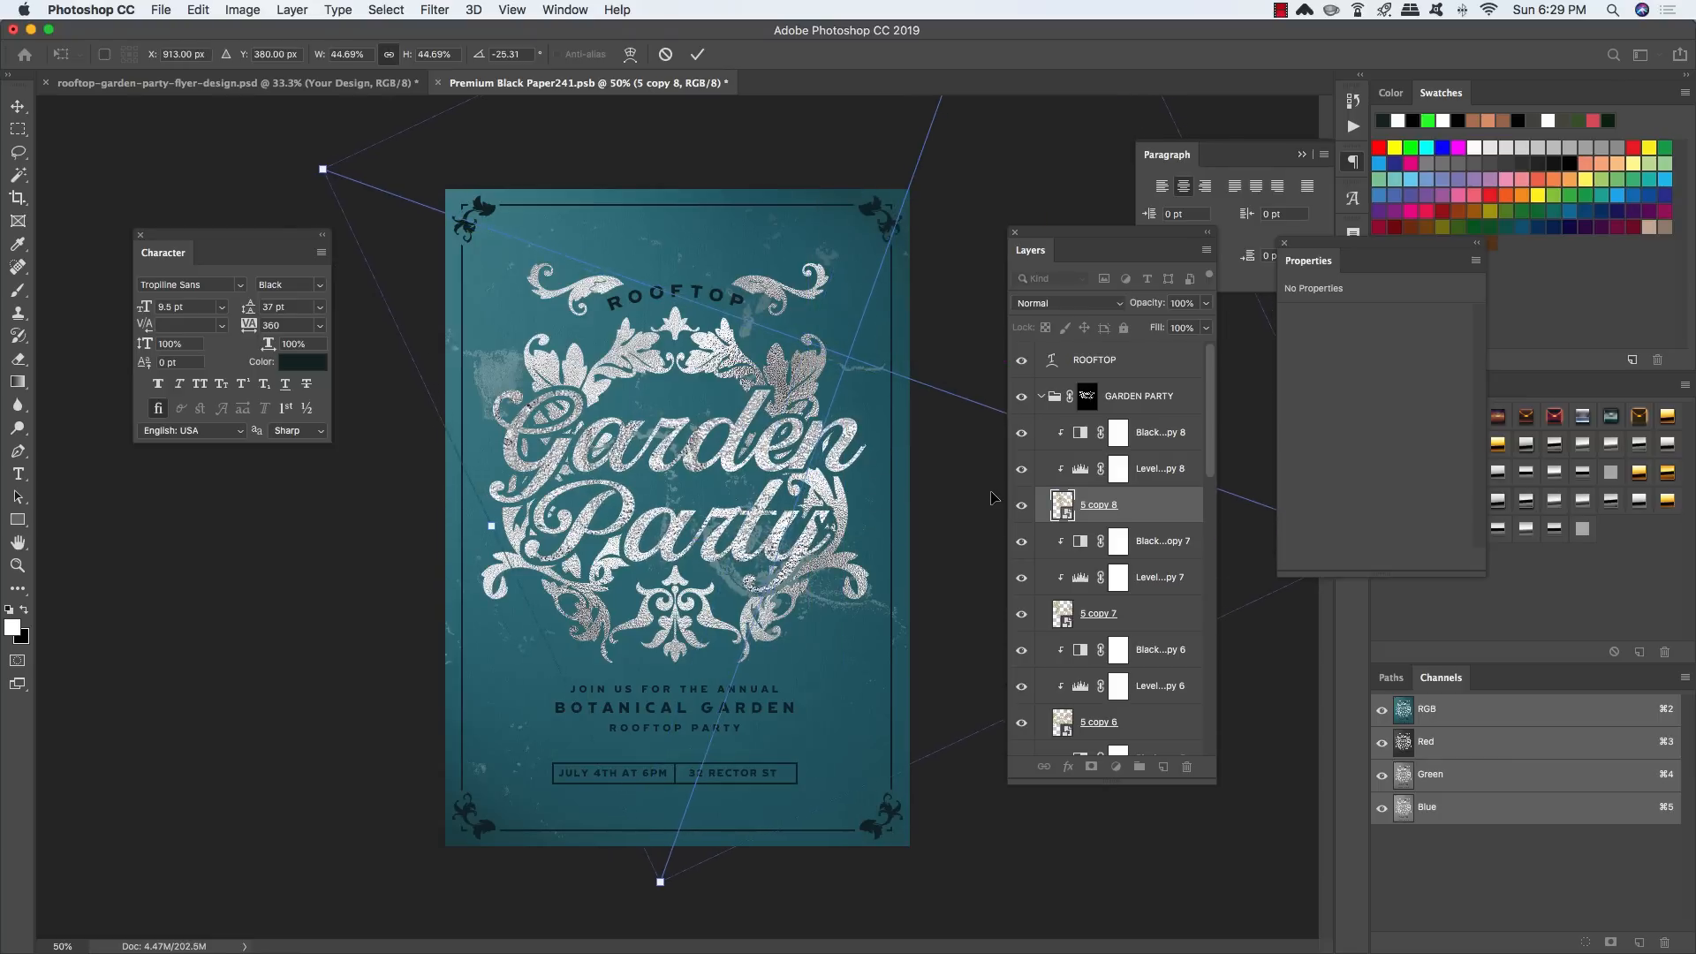
key(shift+Right)
key(shift+Right)
key(shift+Right)
key(shift+Right)
key(Return)
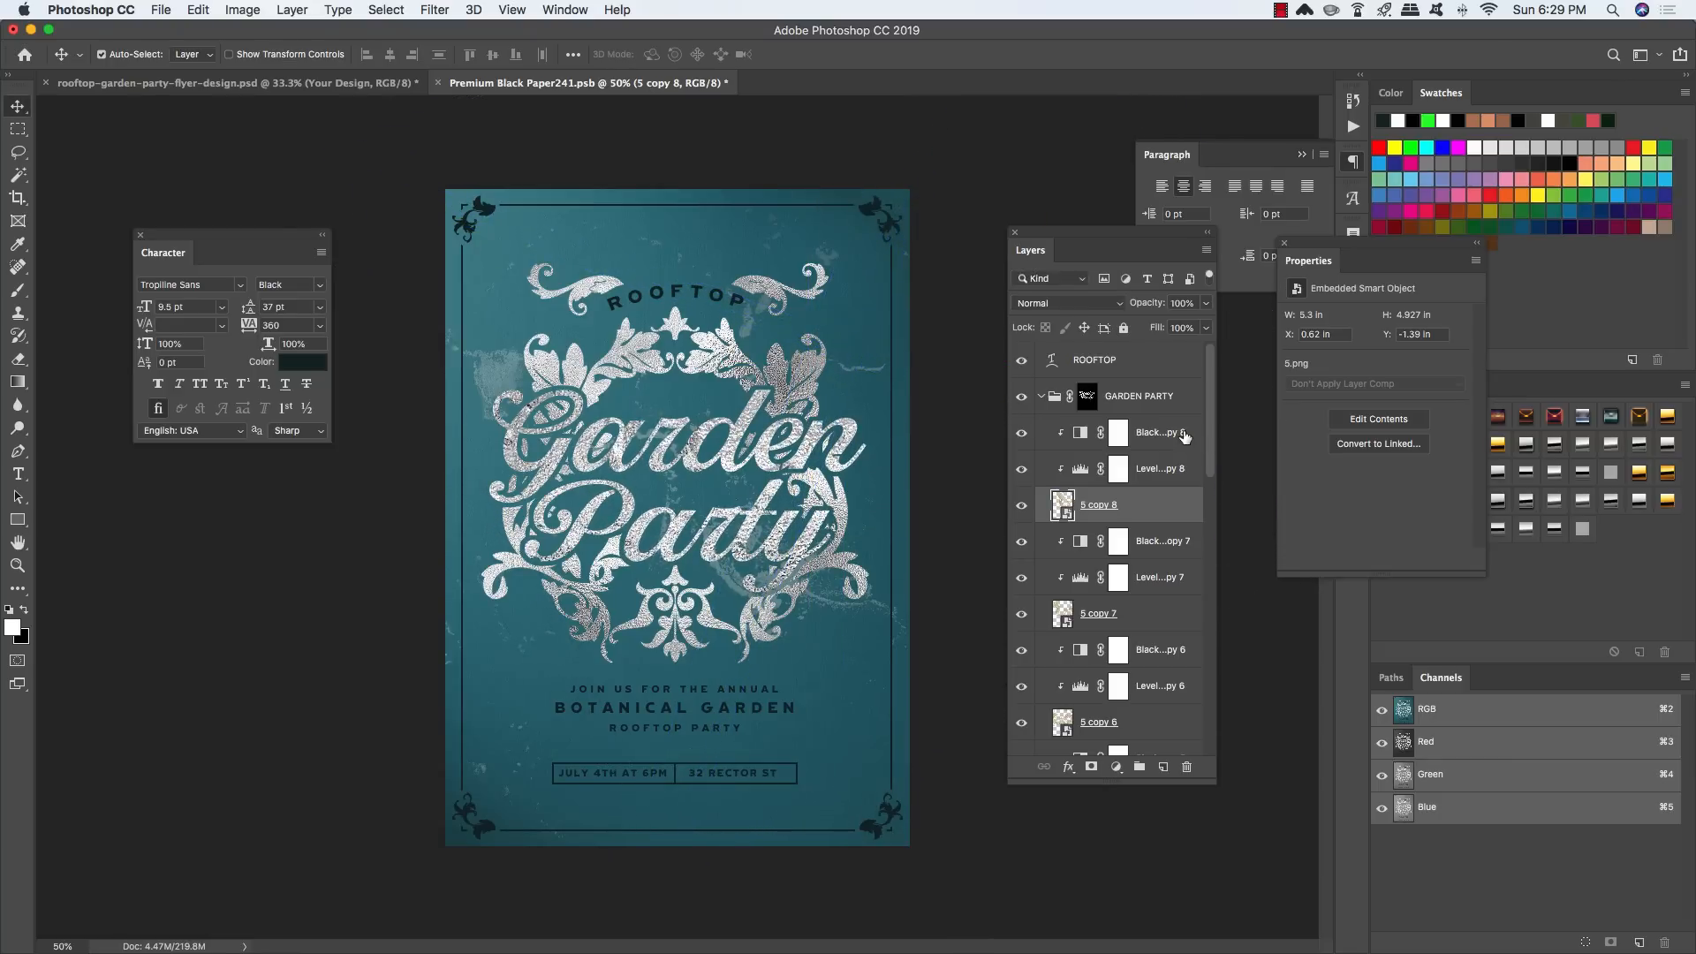
Step: Duplicate 5 copy 8 with its adjustments and move the duplicate down and left to about X 0.1 in, Y -0.66 in
shift+click(1179, 437)
key(super+j)
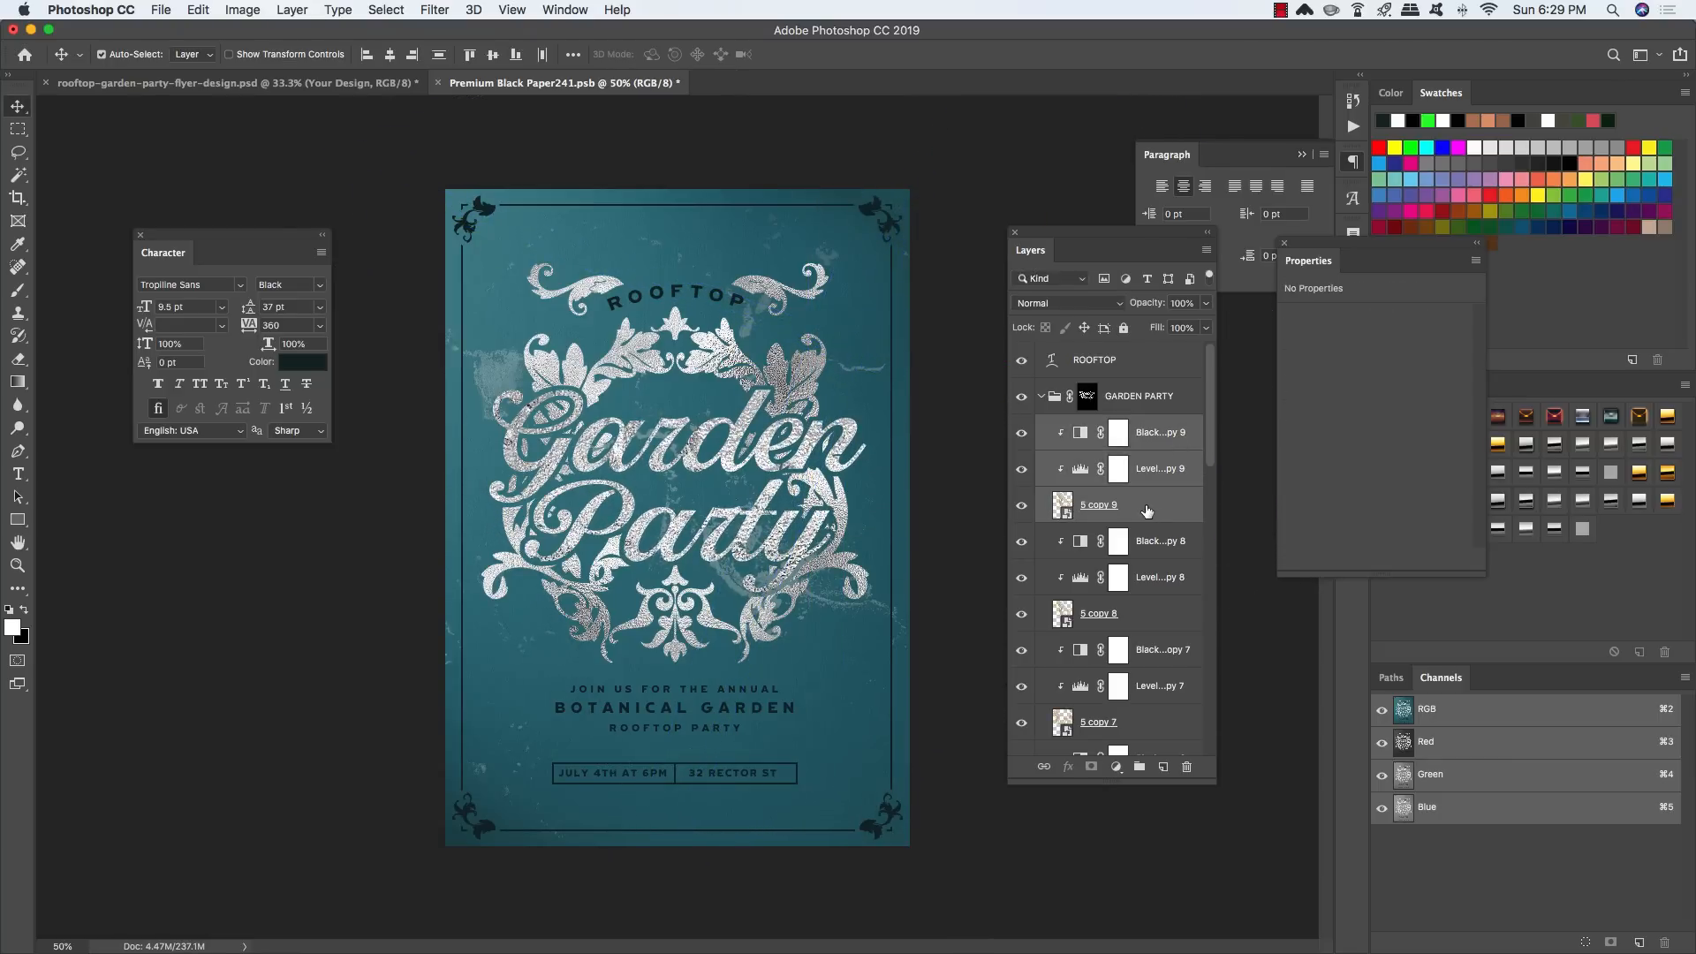
click(1146, 509)
key(super+t)
drag(795, 468, 728, 563)
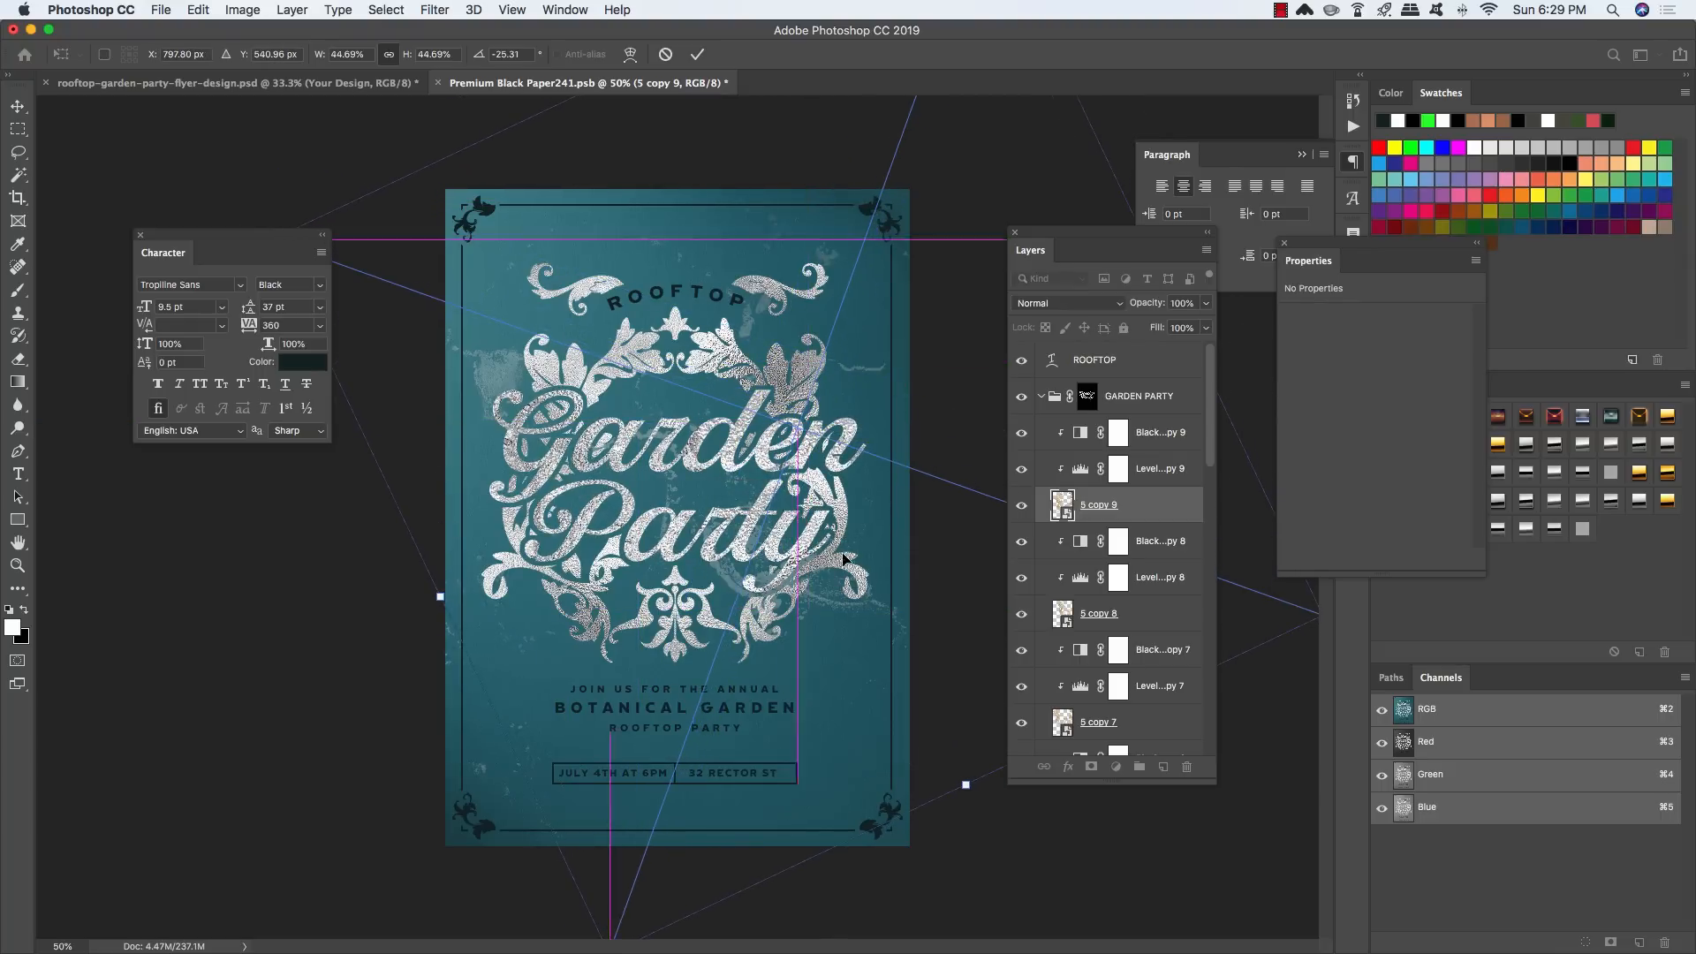
drag(844, 553, 844, 564)
key(Return)
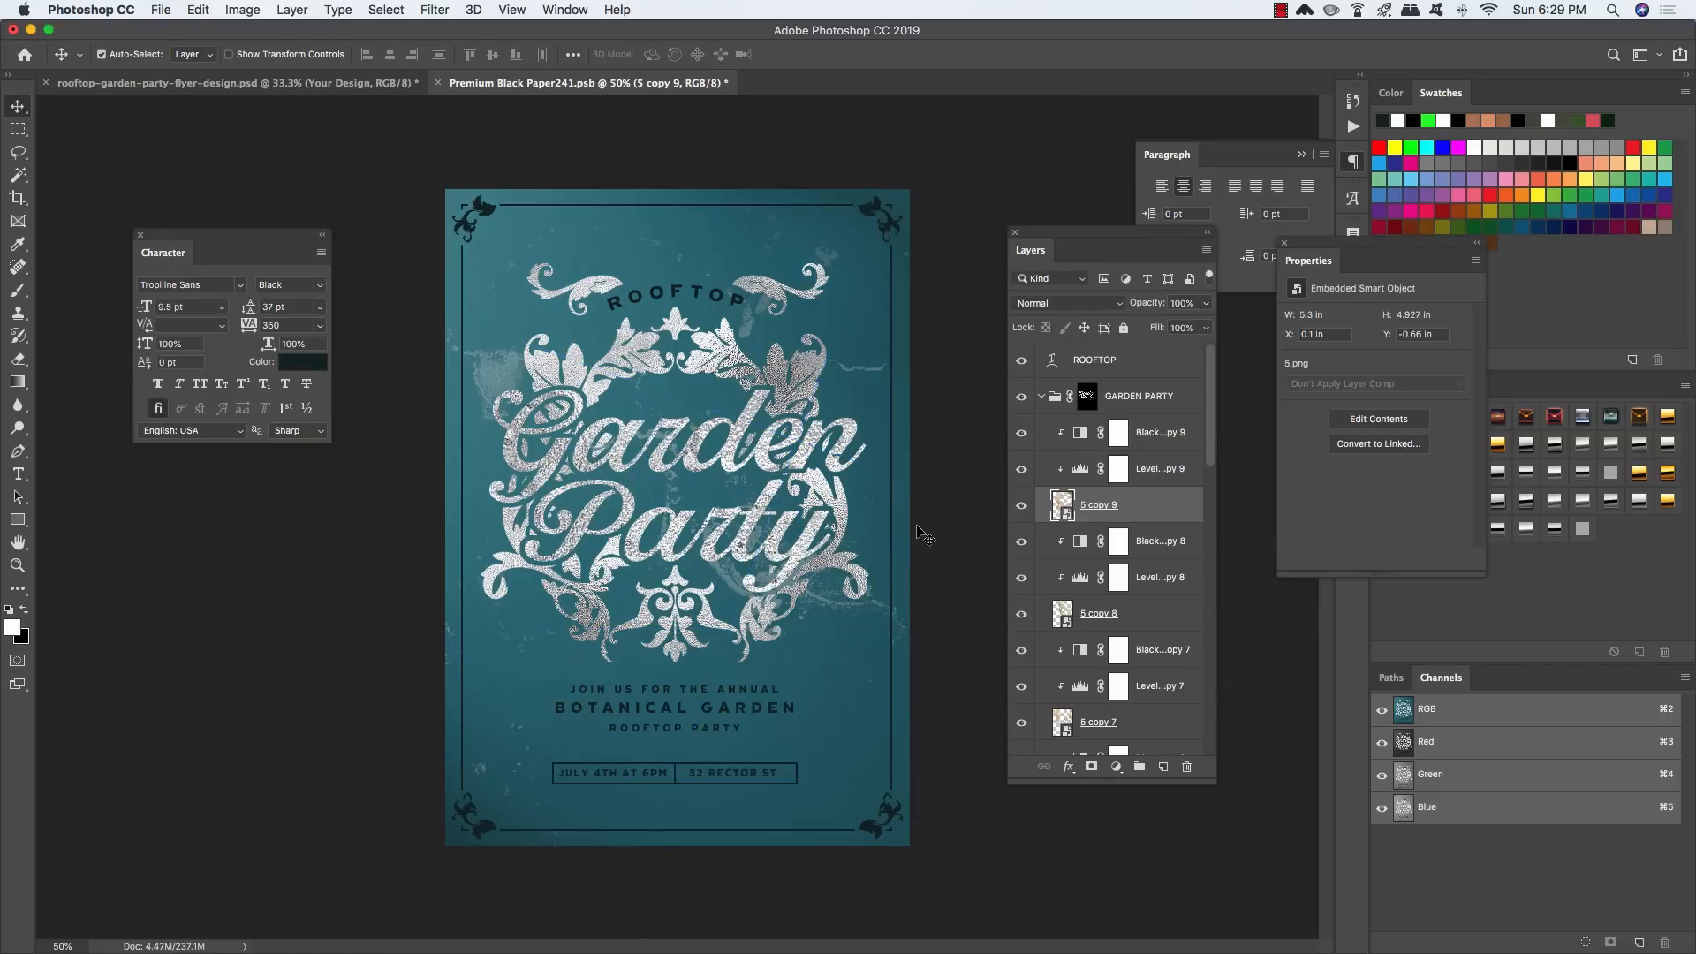
Step: Duplicate 5 copy 9 with its adjustments and move the duplicate right to about X 1.05 in, Y -0.6 in
shift+click(1172, 441)
key(ctrl+j)
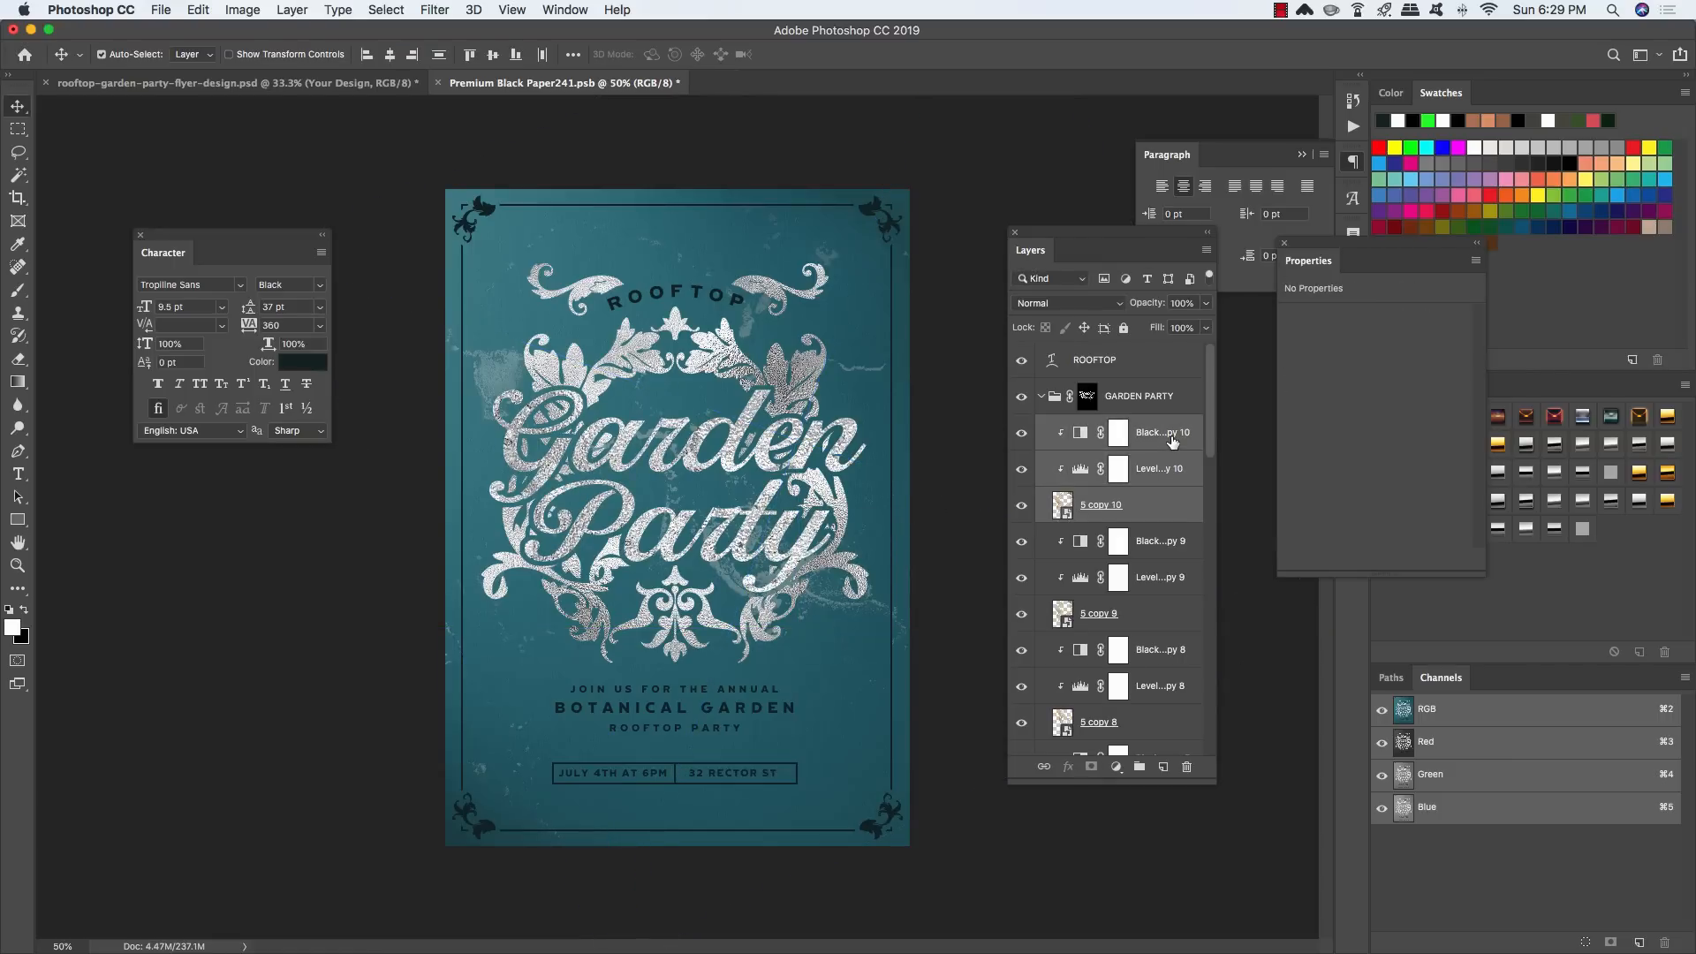
key(ctrl+t)
drag(771, 507, 909, 495)
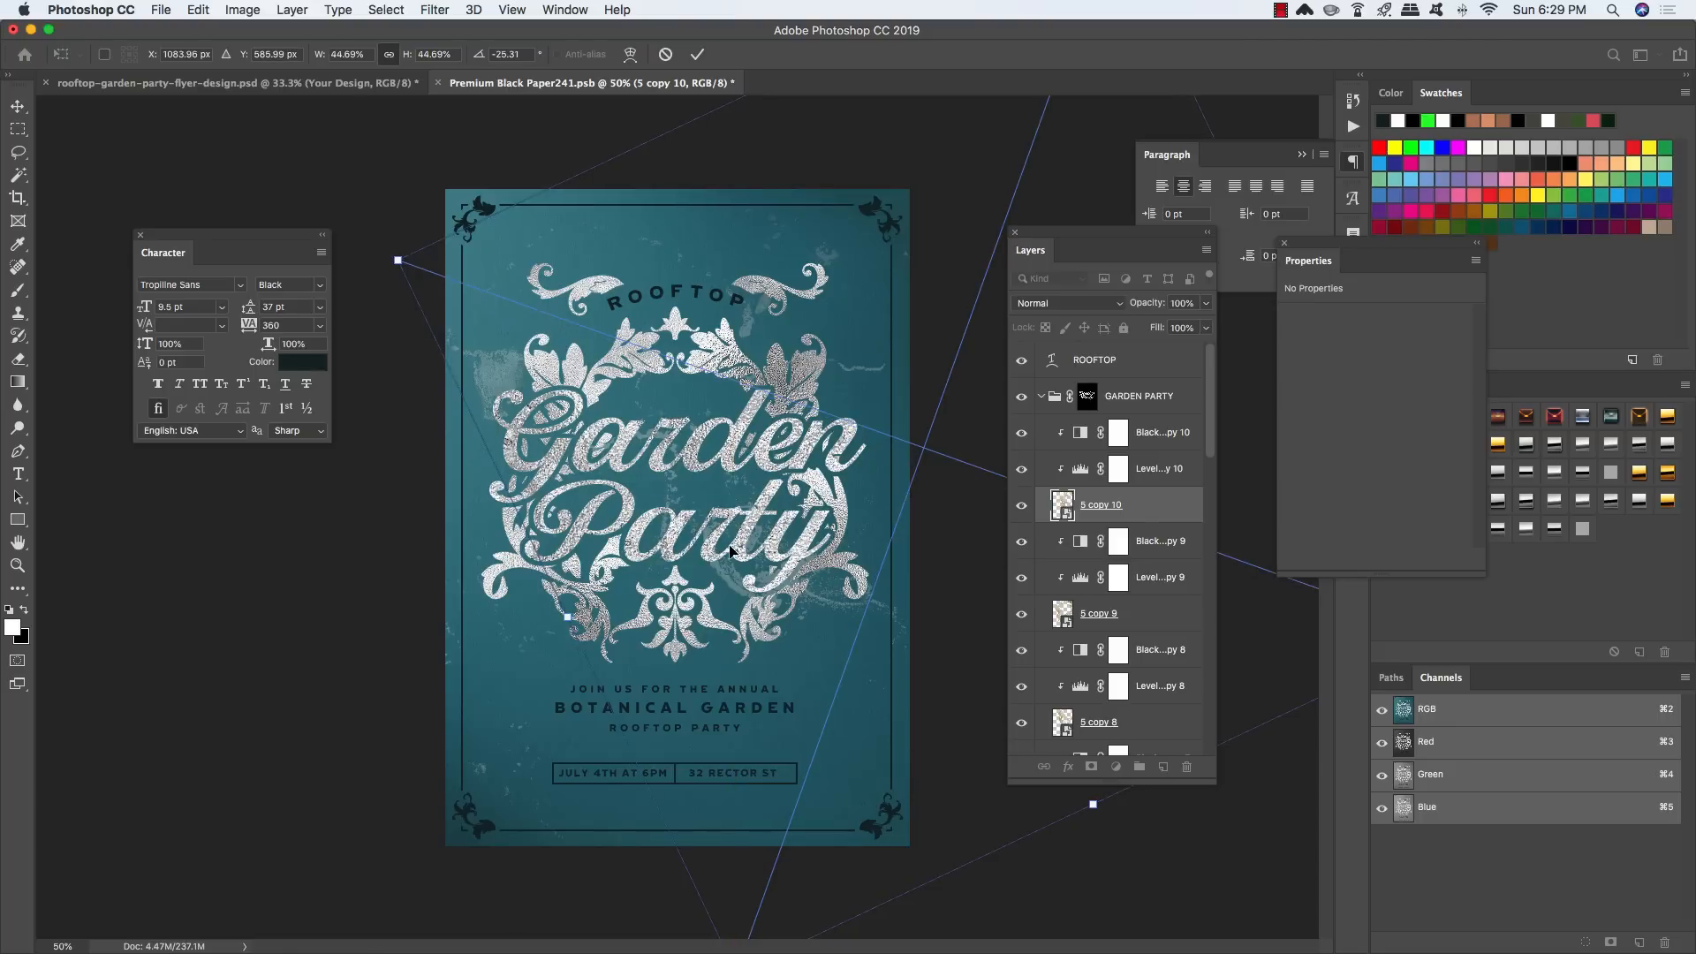
key(Return)
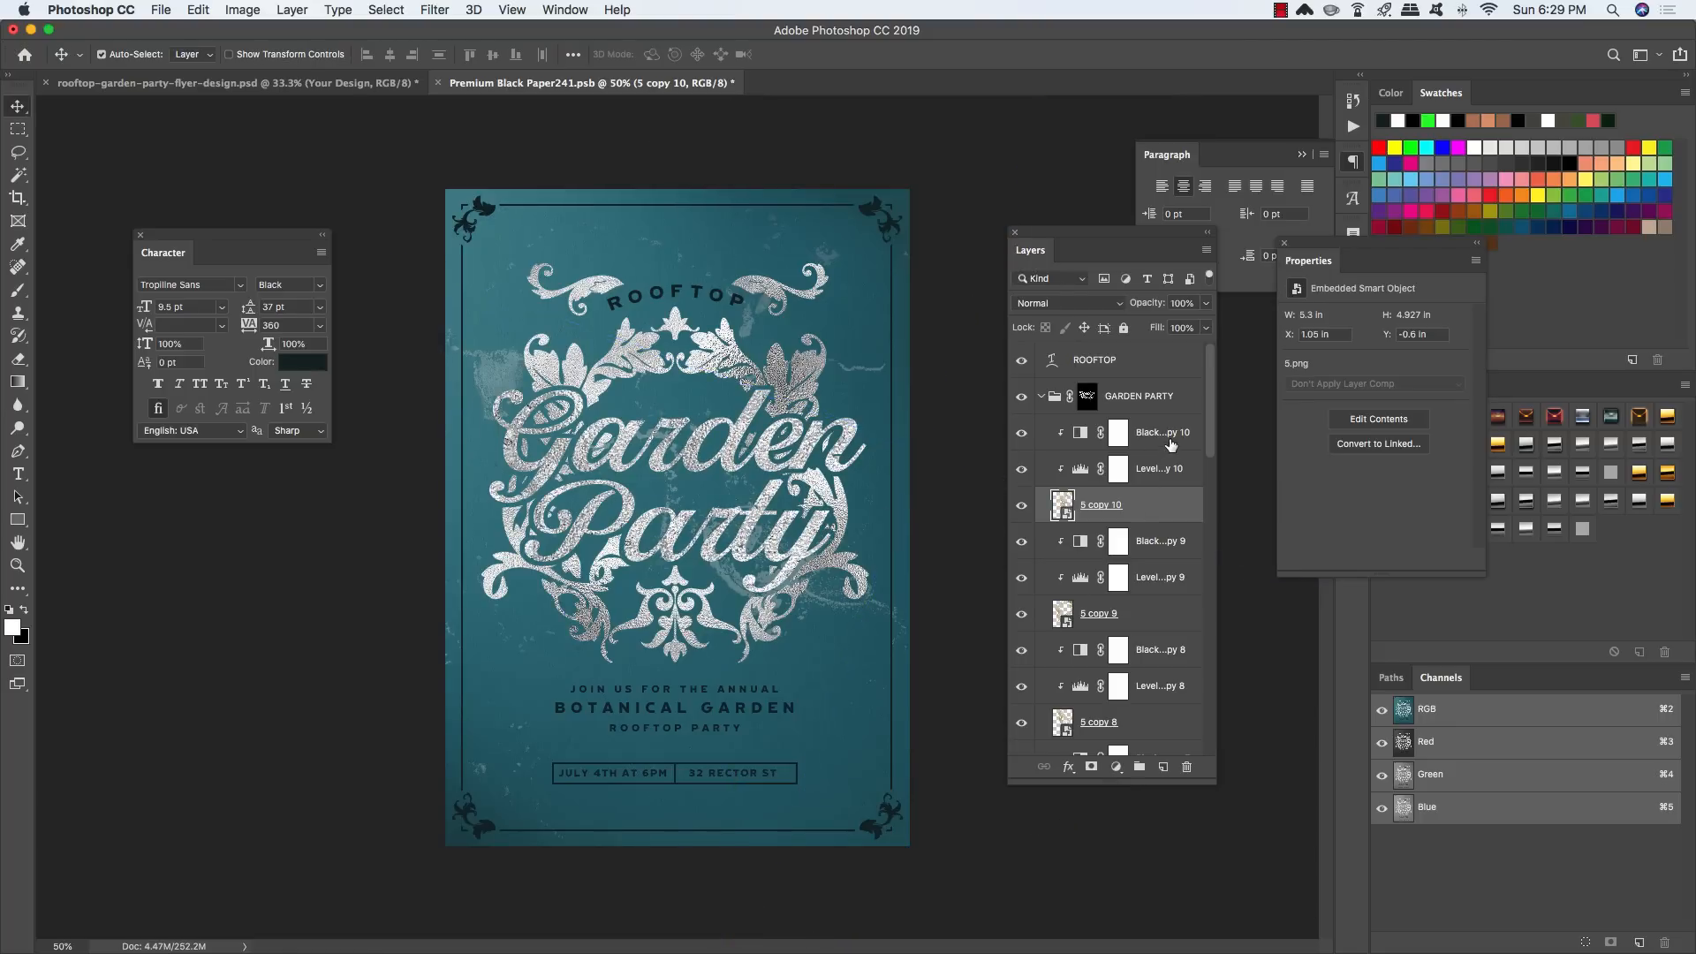
Step: Duplicate 5 copy 10 with its adjustments and move the duplicate up and right to about X 1385 px, Y 390 px
shift+click(1168, 437)
key(super+j)
key(super+t)
drag(905, 534, 924, 449)
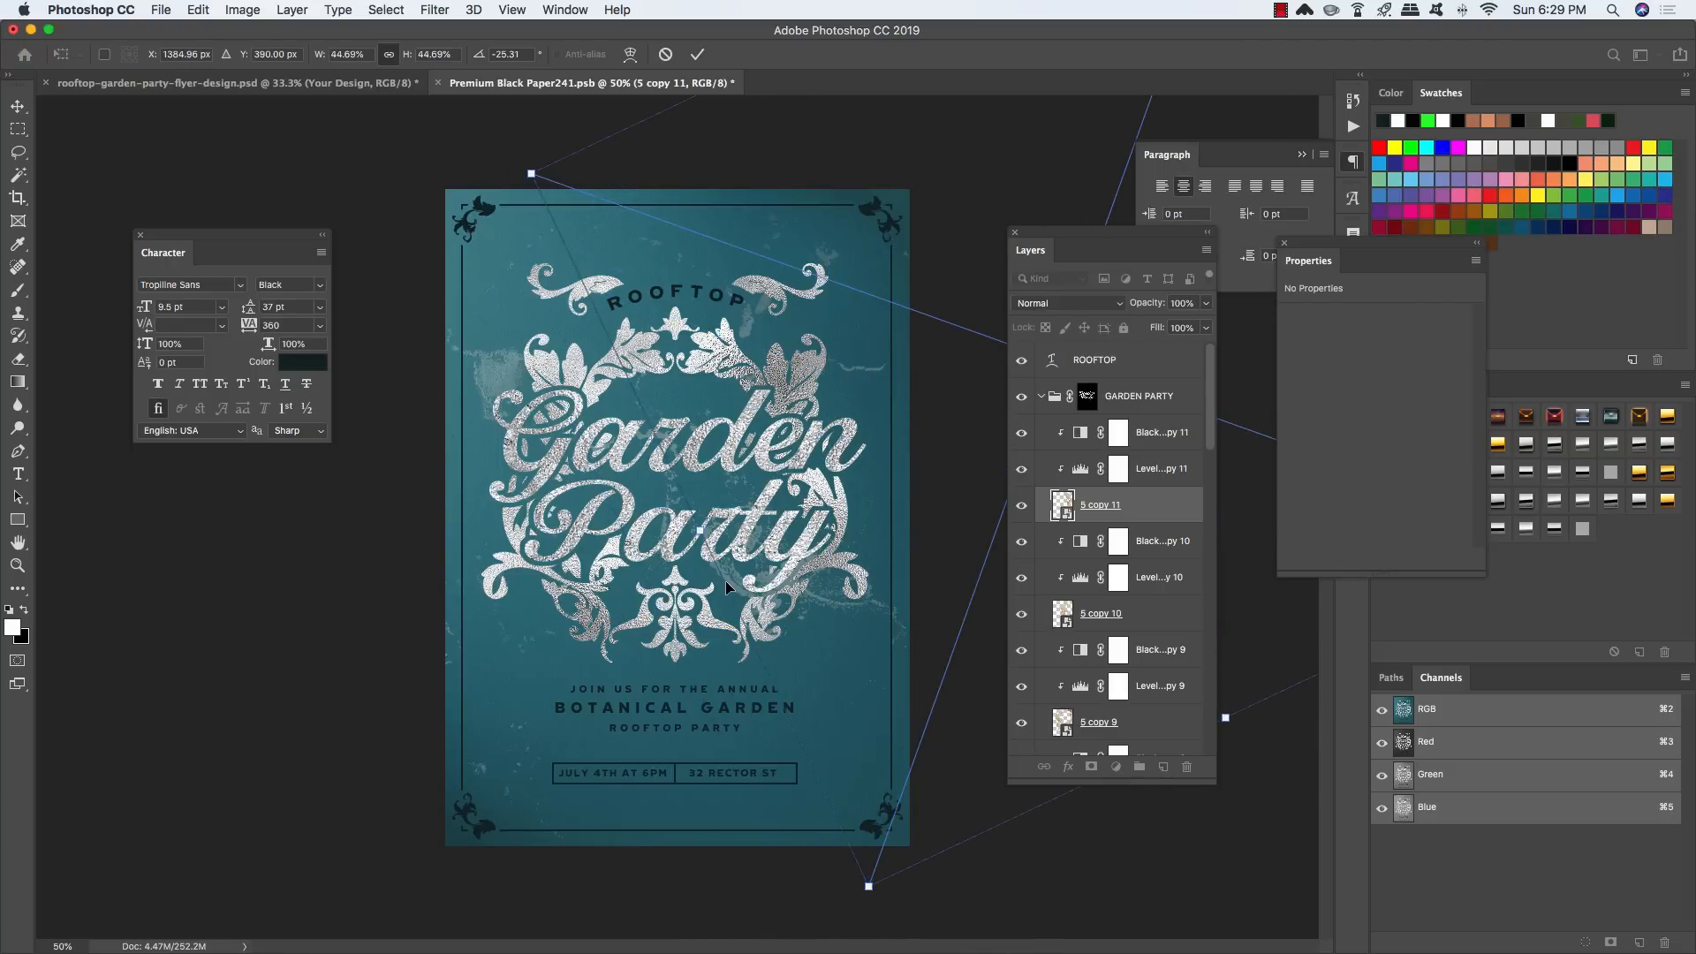
key(Return)
Step: Duplicate 5 copy 11 with its adjustments and move the duplicate left to about X -0.43 in, Y -1.25 in
shift+click(1180, 439)
key(super+j)
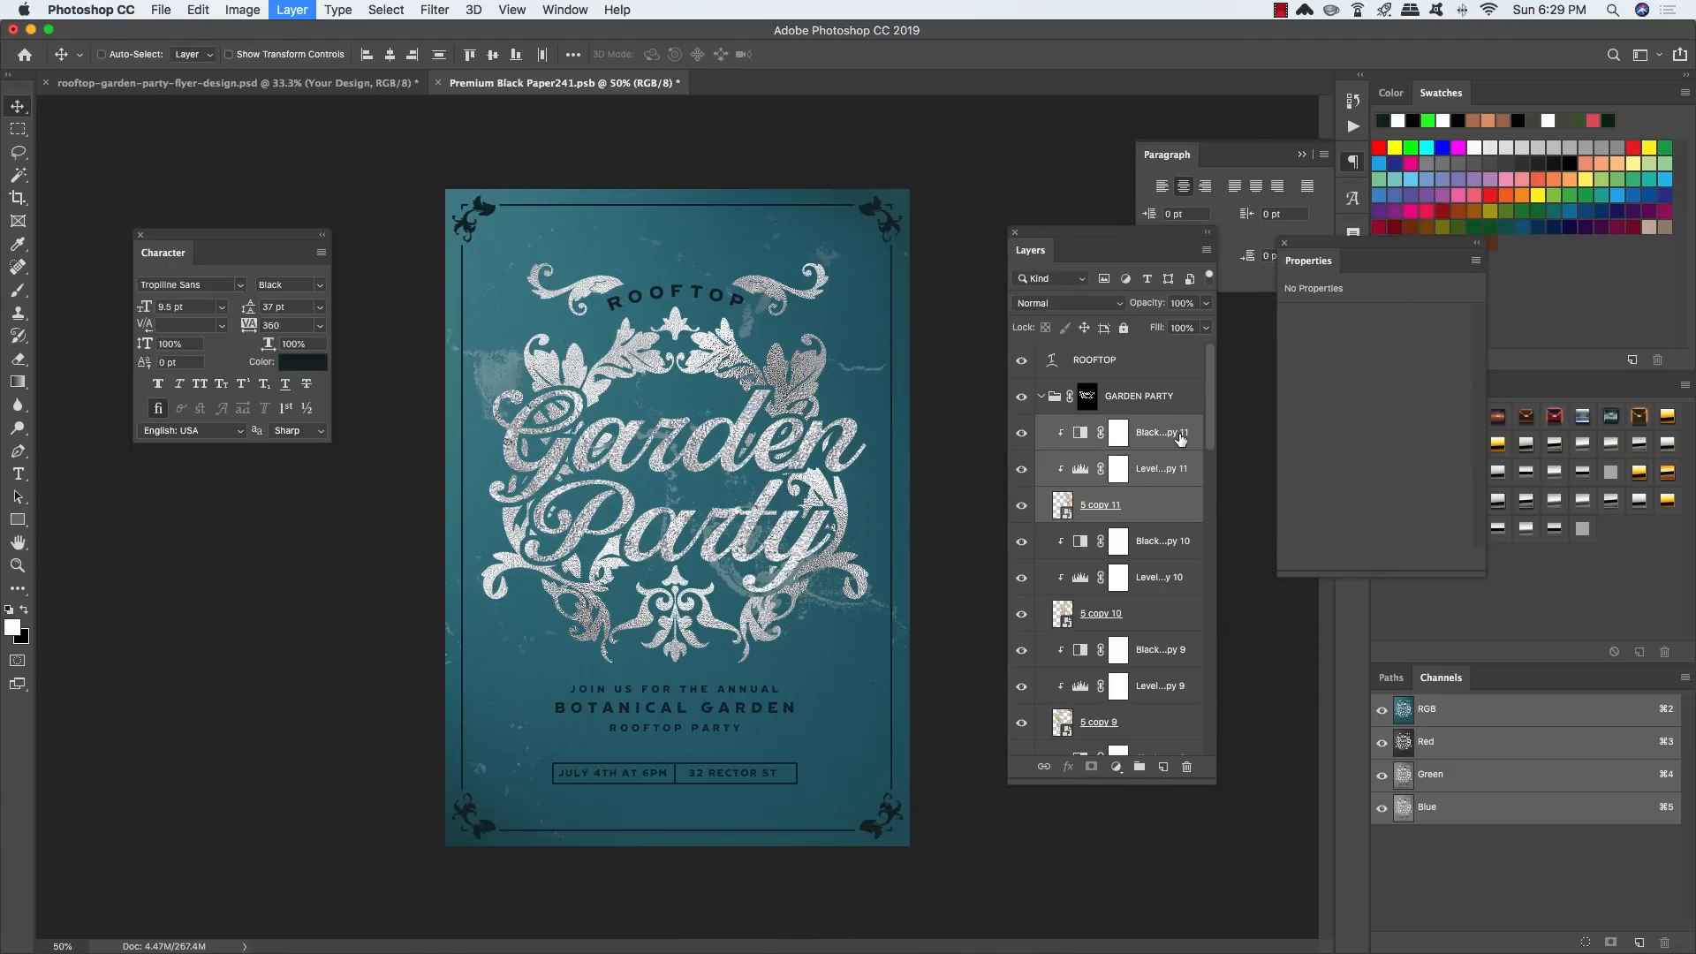
key(super+t)
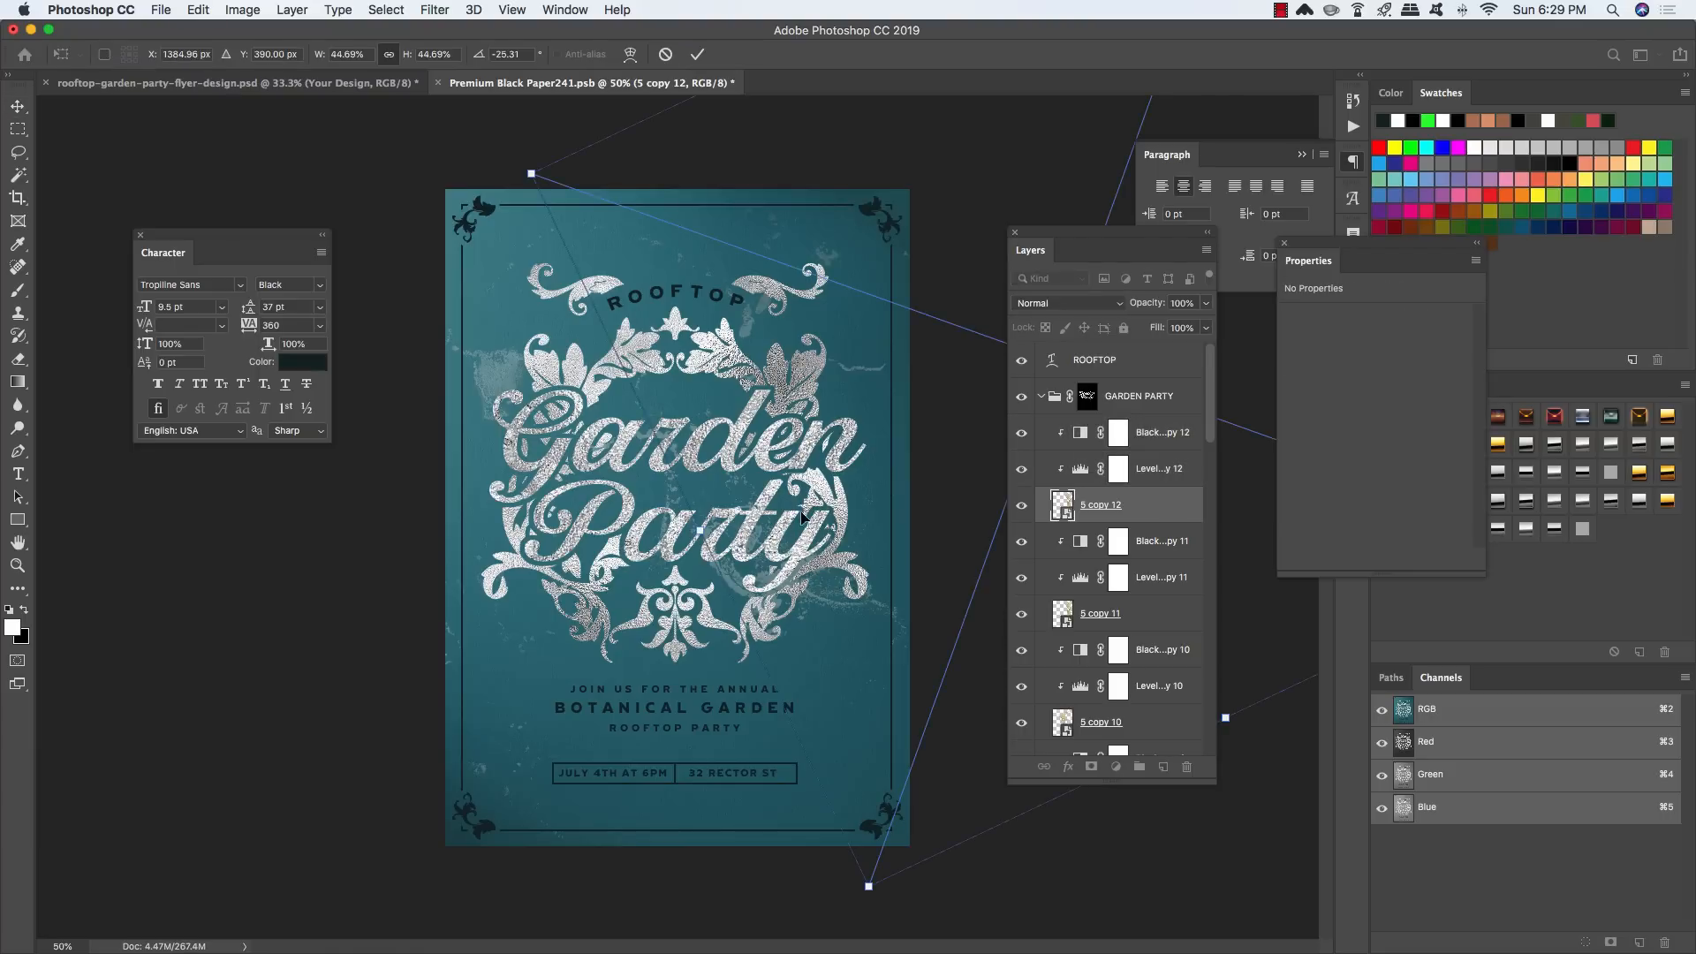
drag(802, 517, 478, 497)
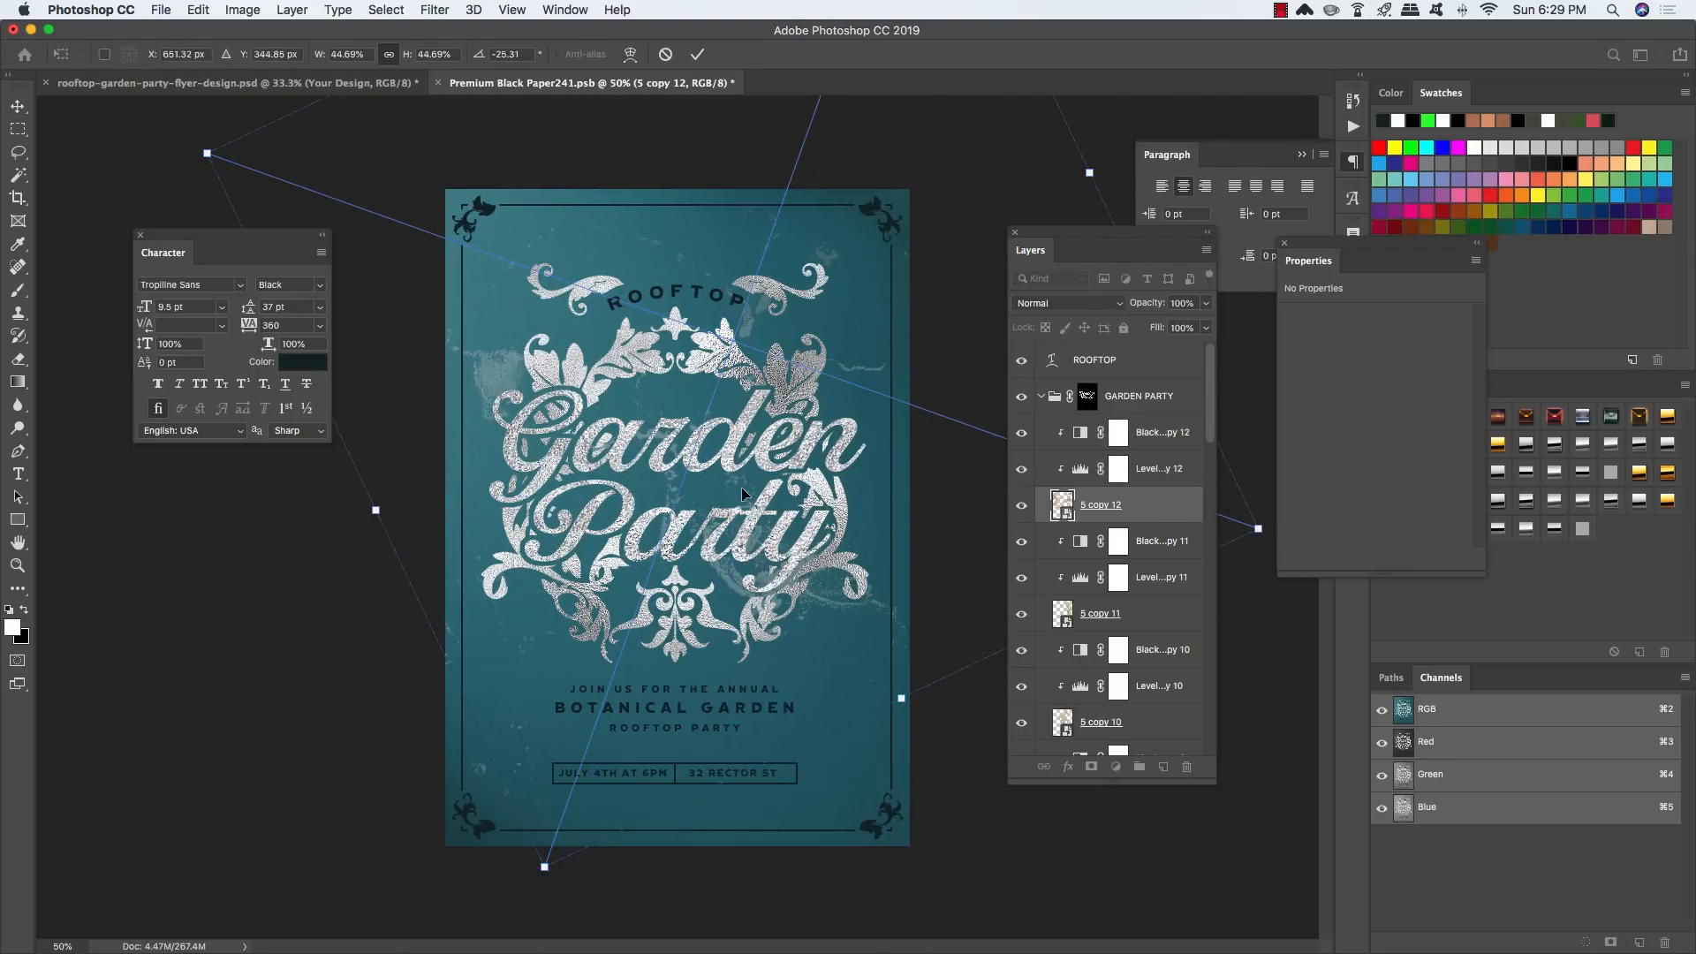
drag(788, 506, 785, 530)
key(Return)
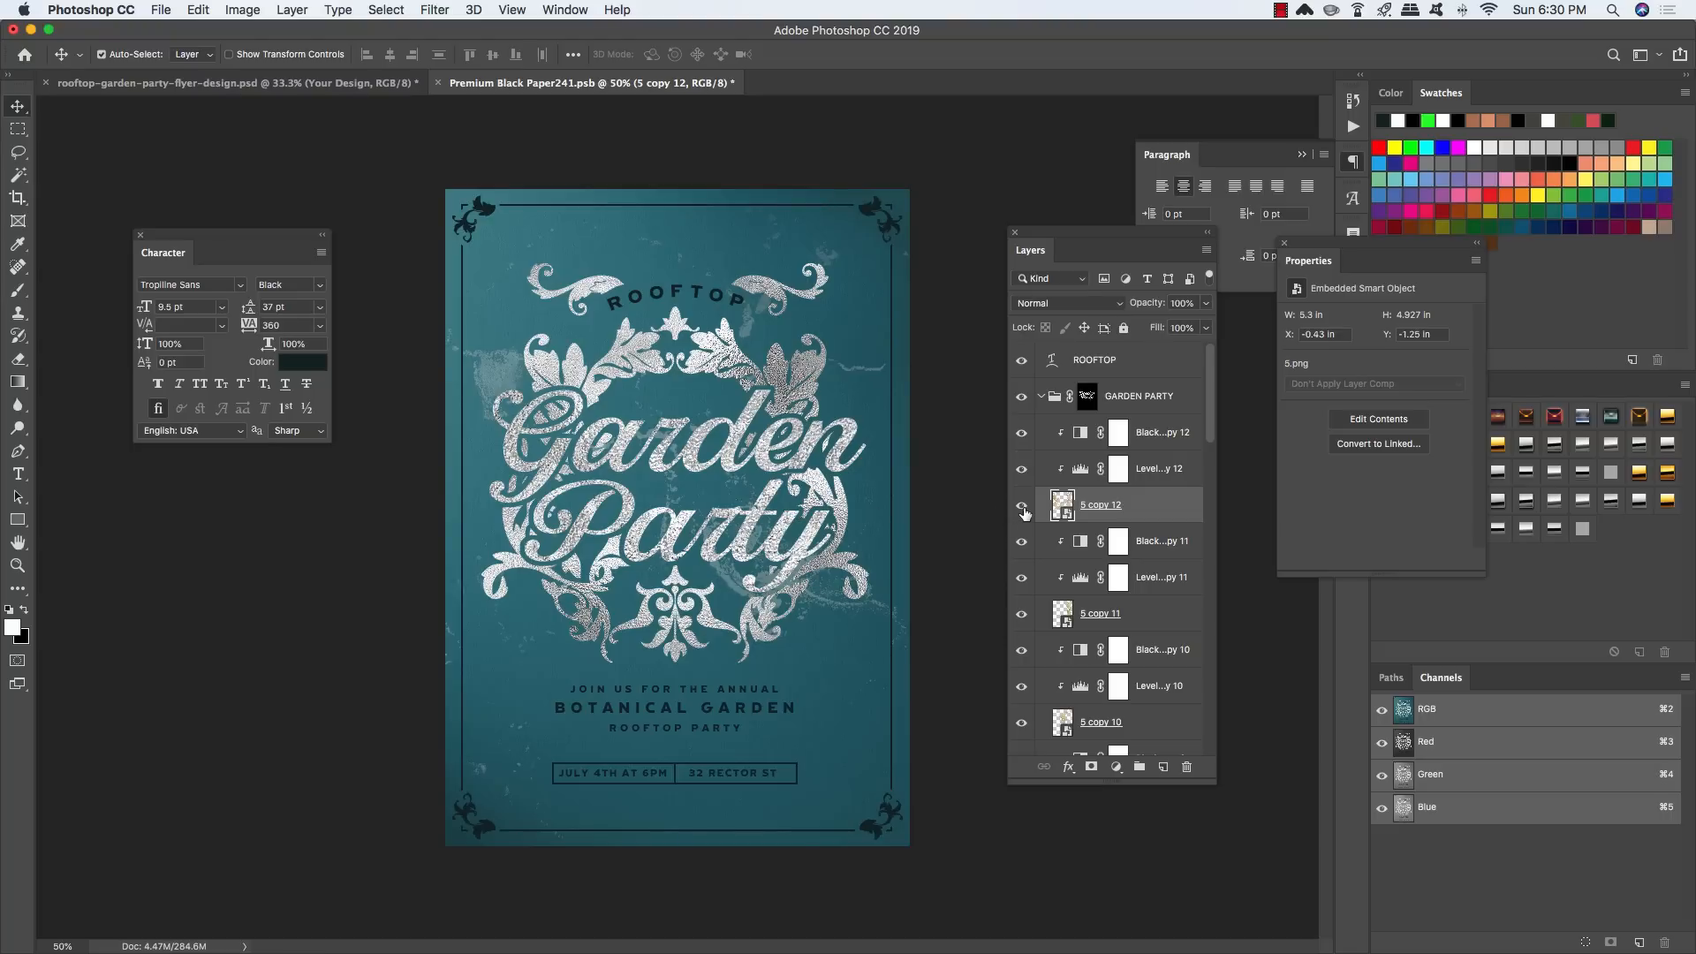
Step: Toggle the visibility of 5 copy 12, 5 copy 11 and 5 copy 10 to check what each adds to the lettering
click(1022, 505)
click(1022, 505)
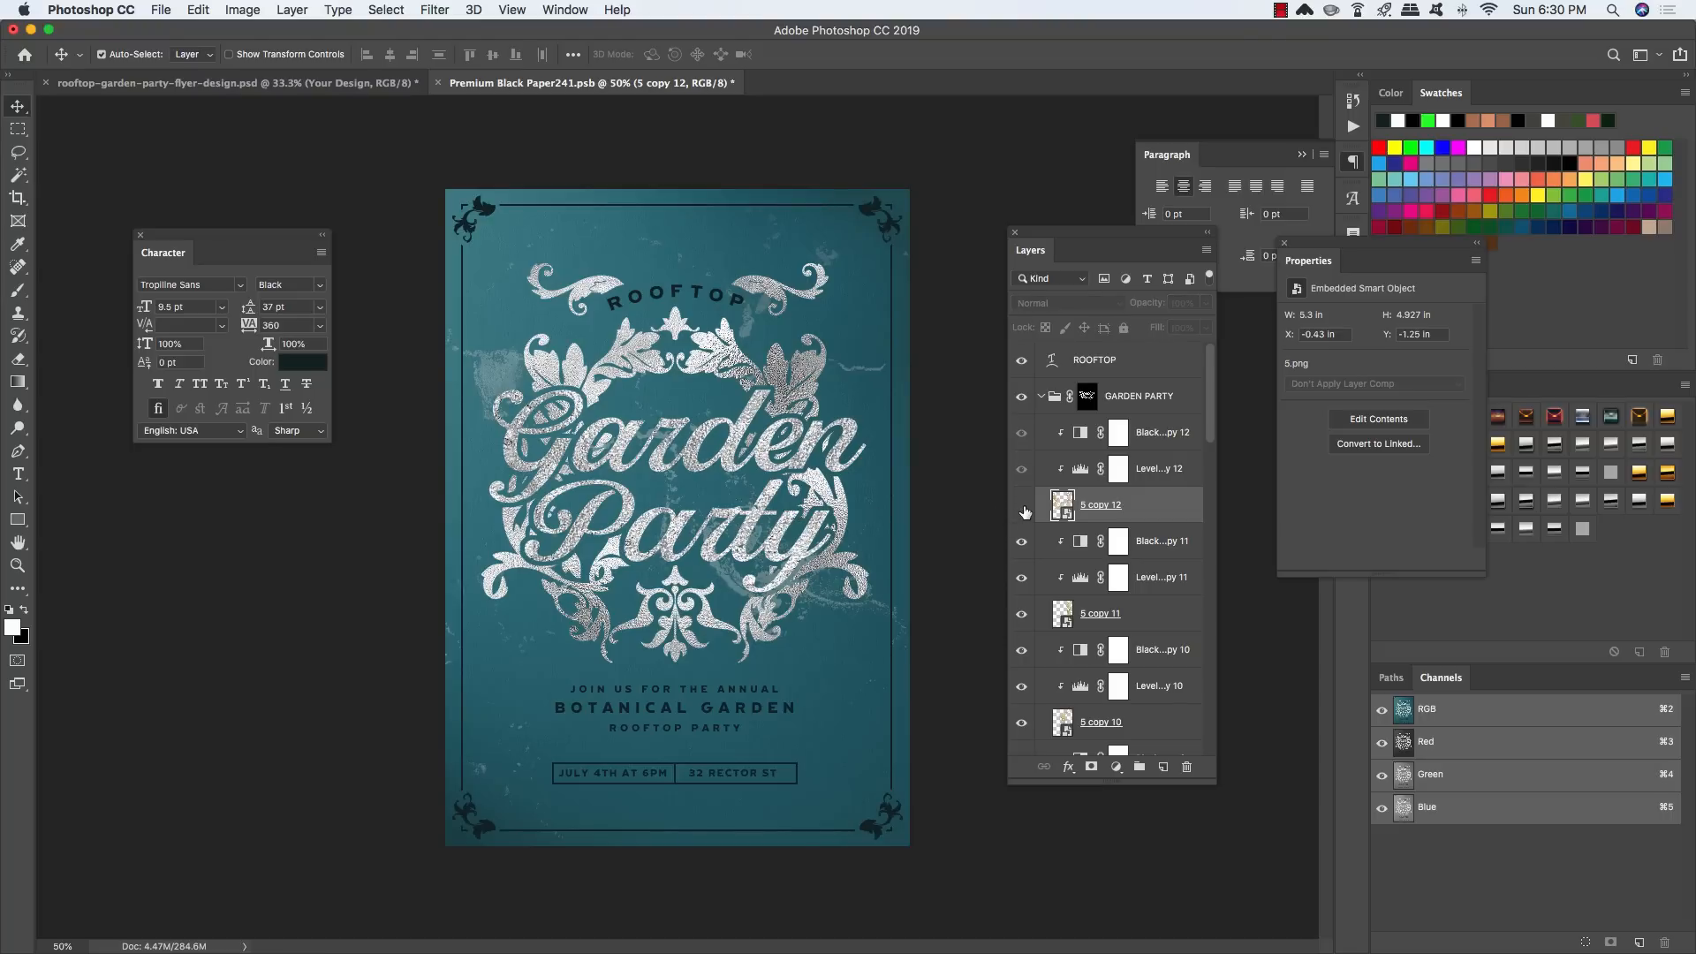
click(1022, 505)
click(1022, 506)
click(1022, 614)
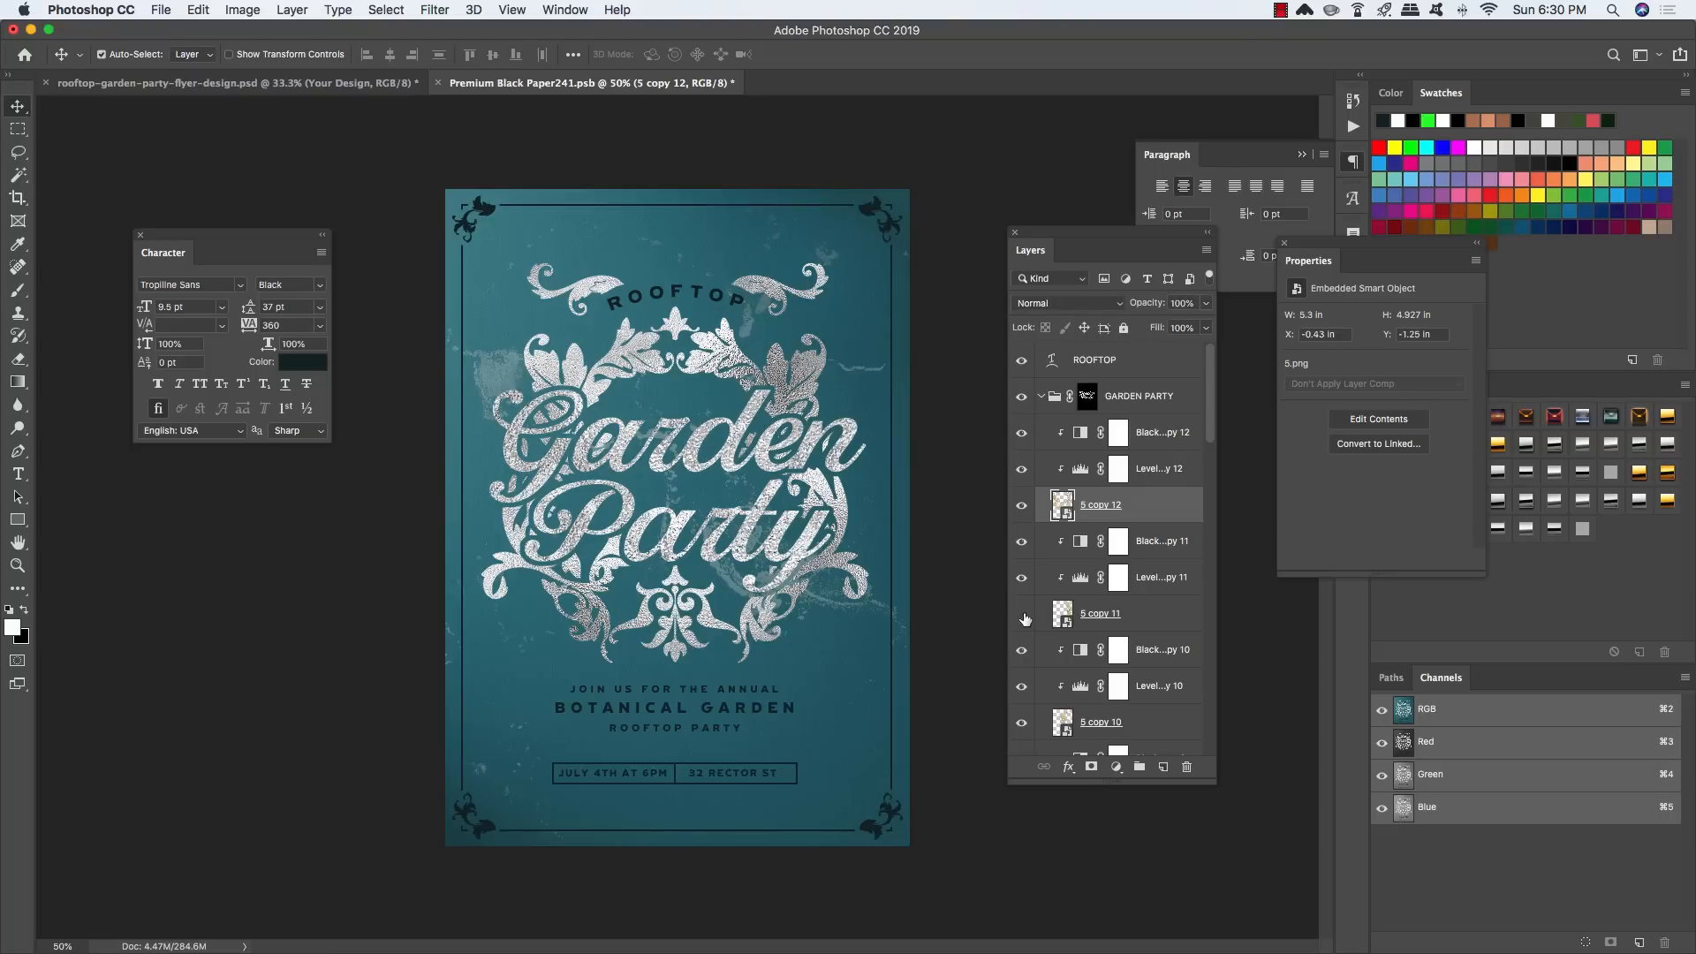
click(1022, 614)
click(1022, 723)
click(1022, 722)
Step: Duplicate 5 copy 12 with its adjustments and move the duplicate left and slightly down to about X -0.7 in, Y -1.19 in
shift+click(1167, 433)
key(super+j)
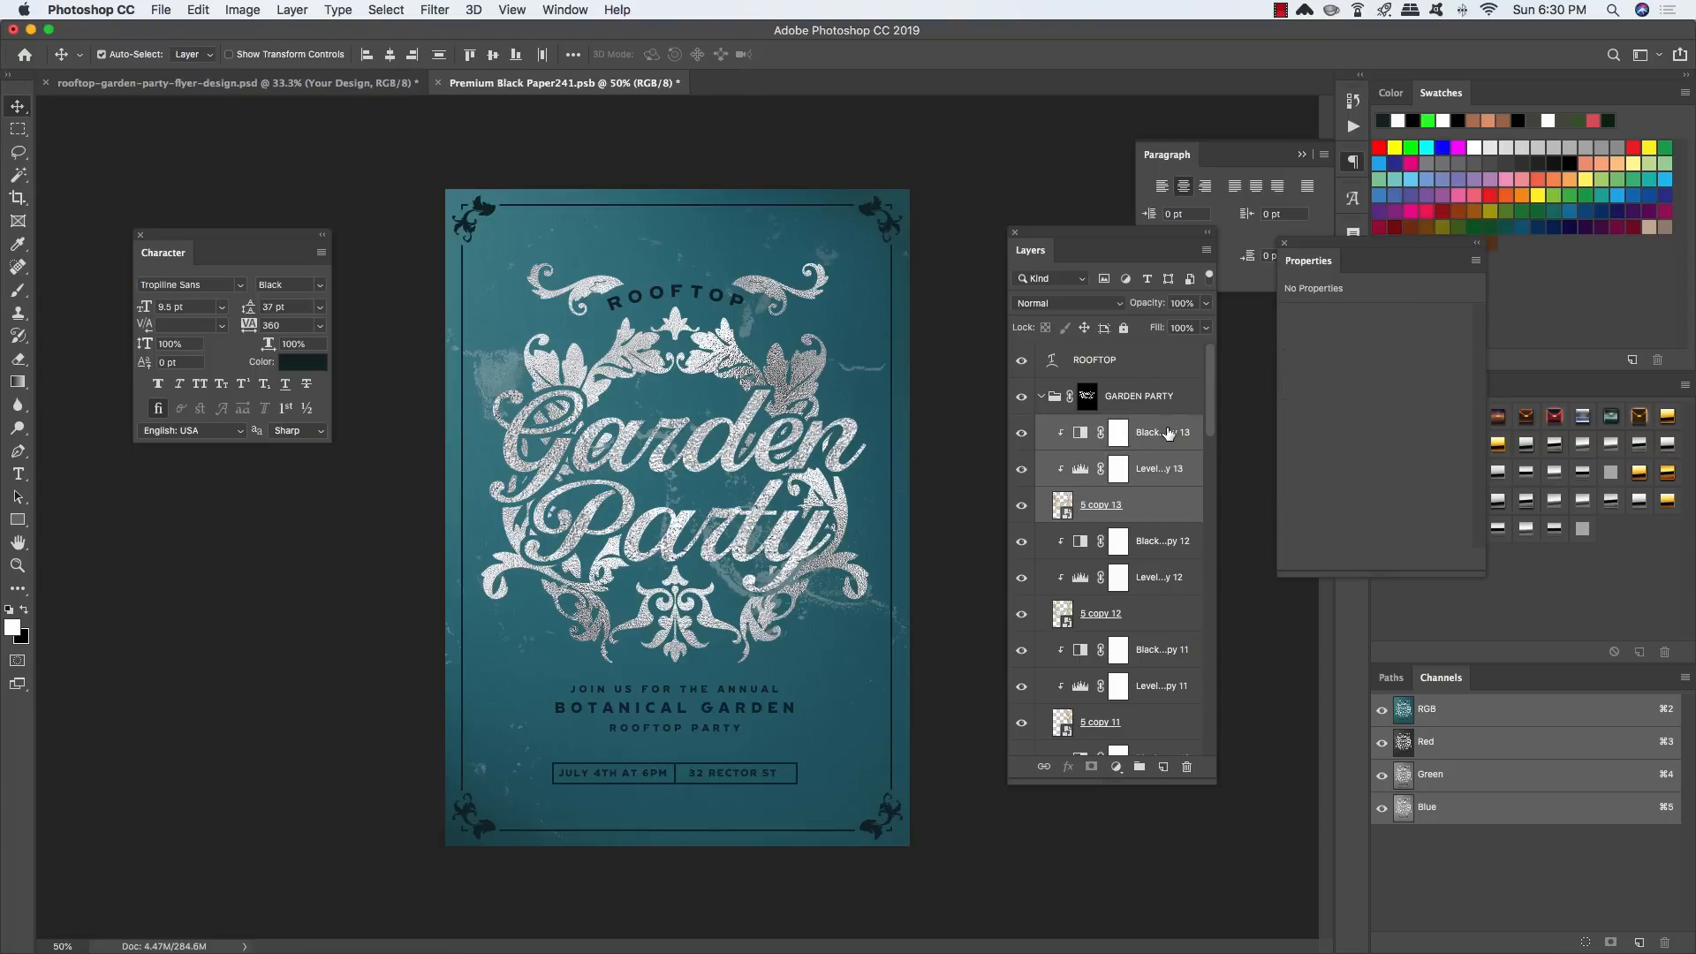
key(super+t)
drag(821, 495, 785, 503)
key(Return)
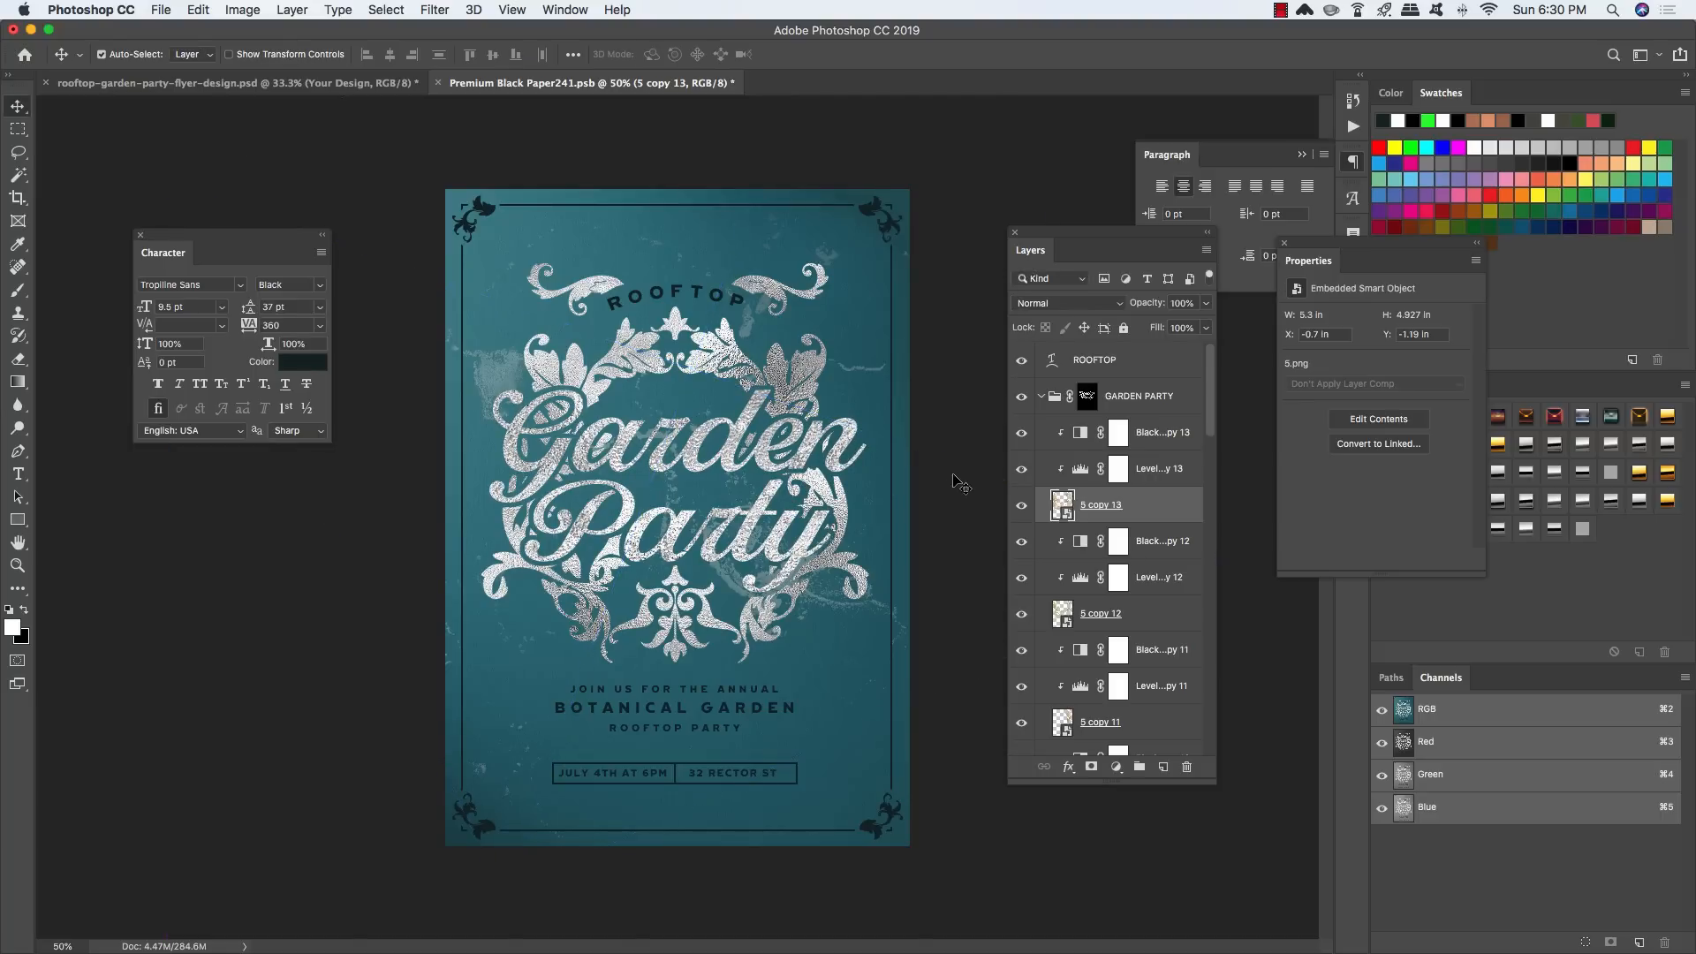
Step: Try a duplicate of 5 copy 13 with its adjustments at about X -1.92 in, Y -0.15 in, and delete the duplicate
shift+click(1181, 433)
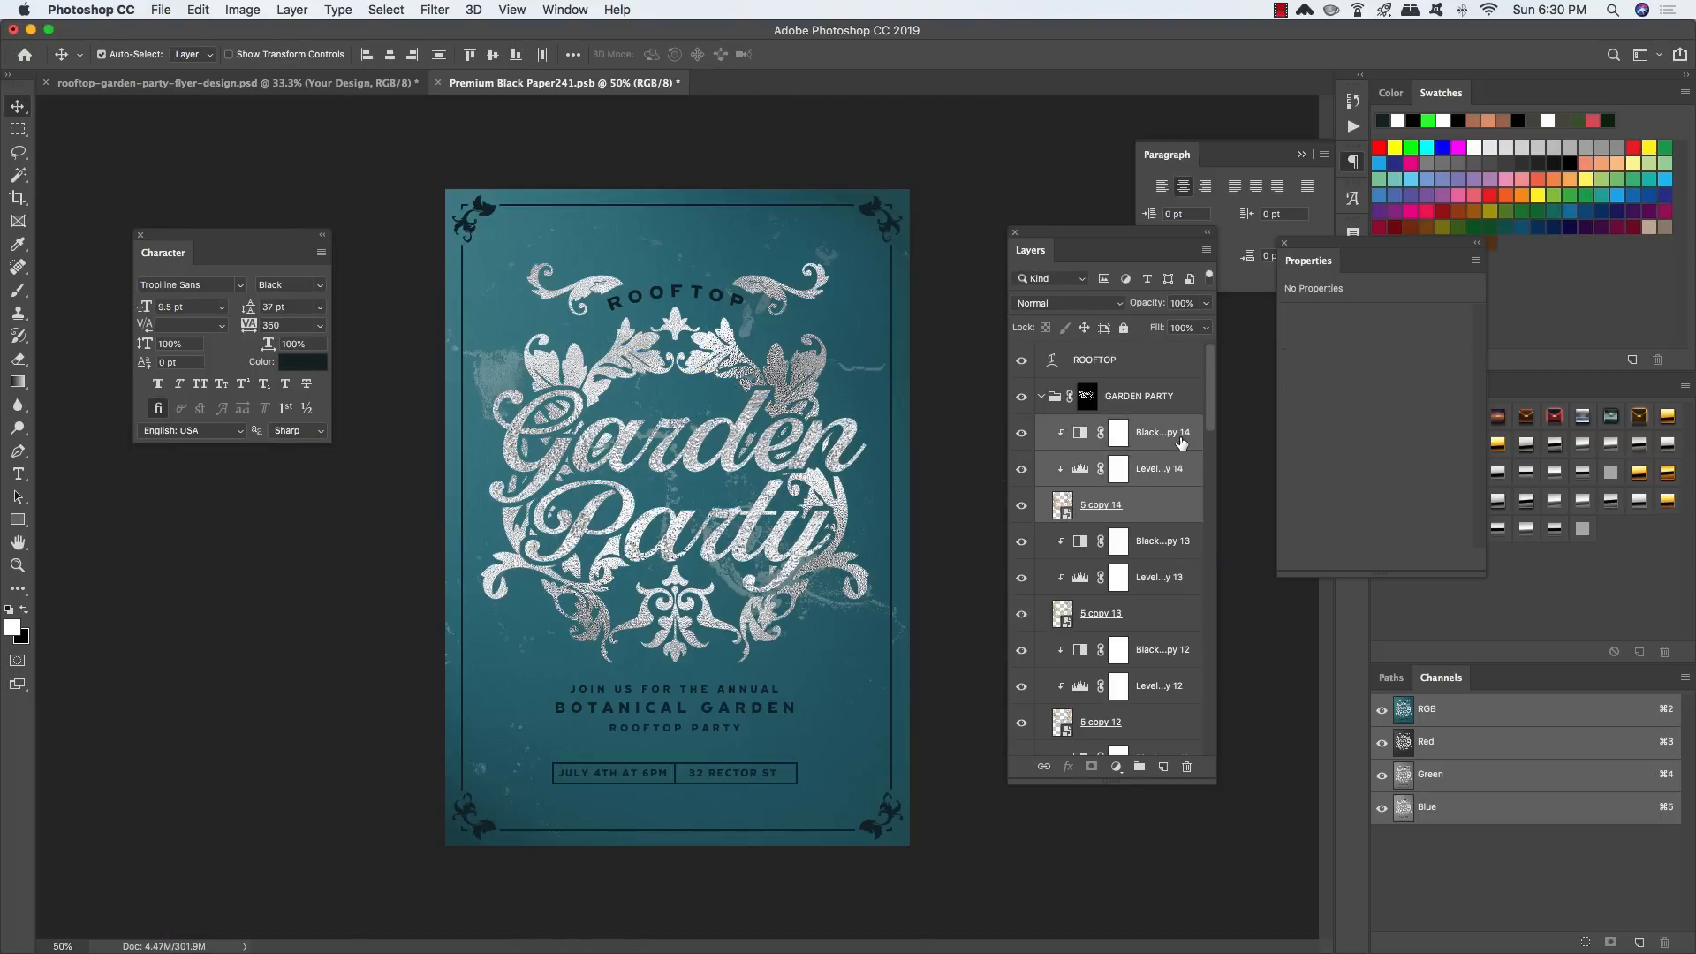
key(super+j)
key(super+t)
drag(864, 435, 690, 433)
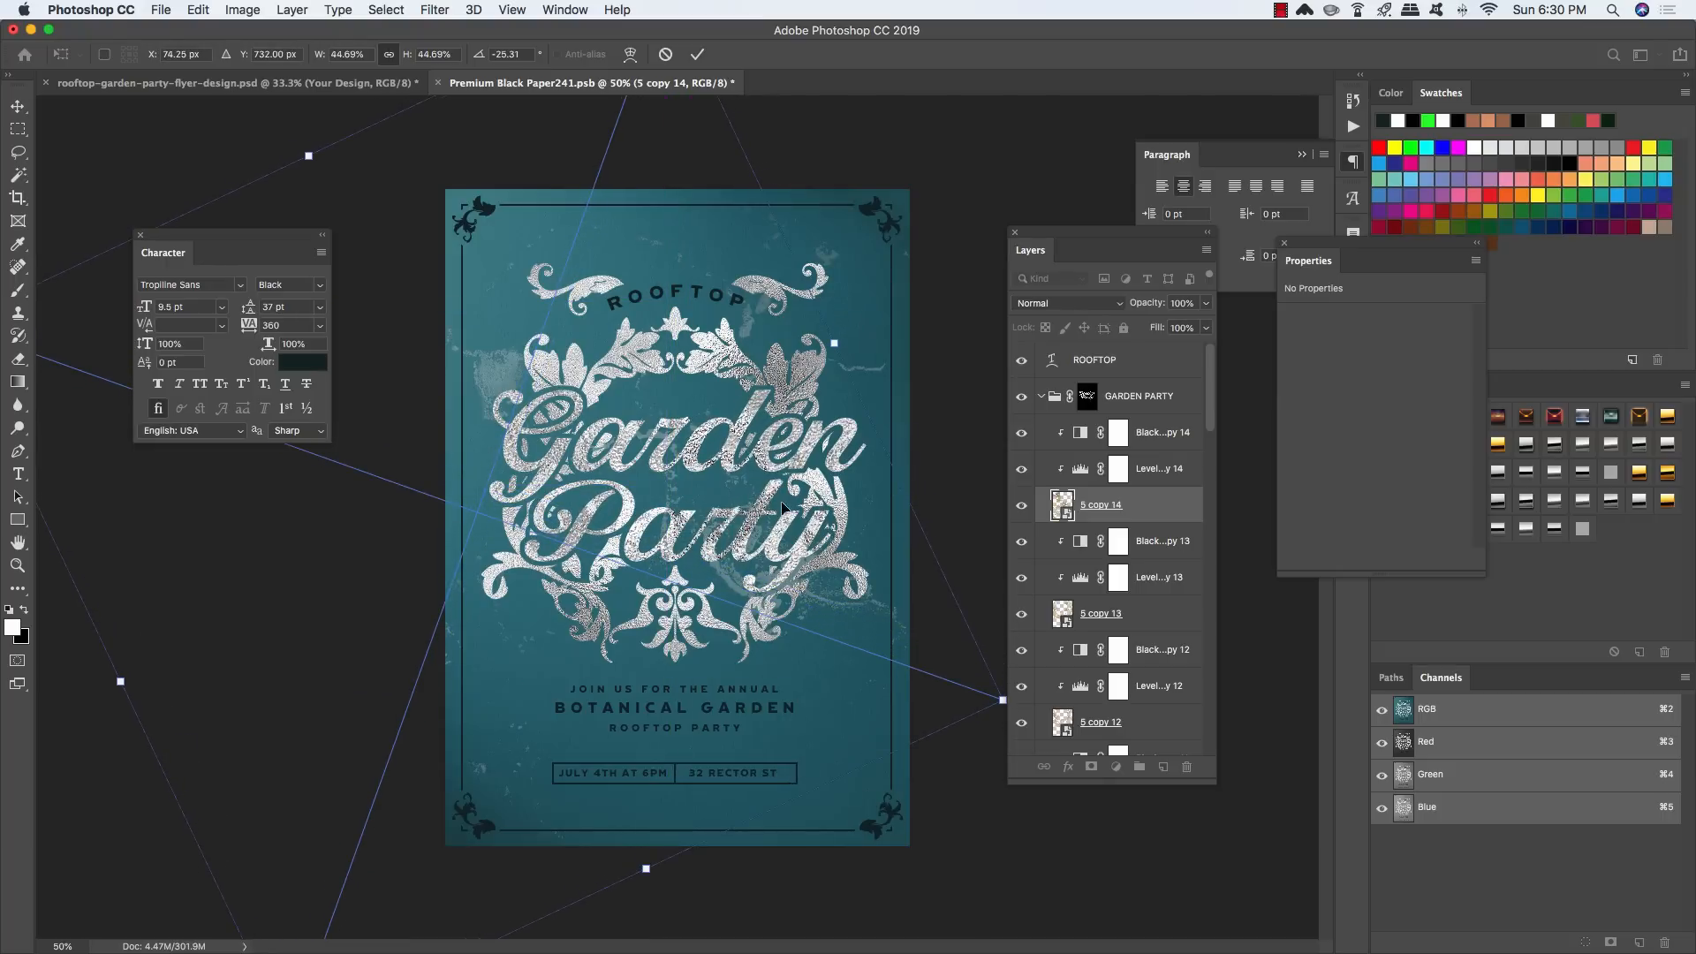
mouse_move(777, 500)
mouse_down()
mouse_move(830, 517)
mouse_move(763, 517)
mouse_move(867, 518)
mouse_move(655, 484)
mouse_move(575, 528)
mouse_move(804, 484)
mouse_up()
key(v)
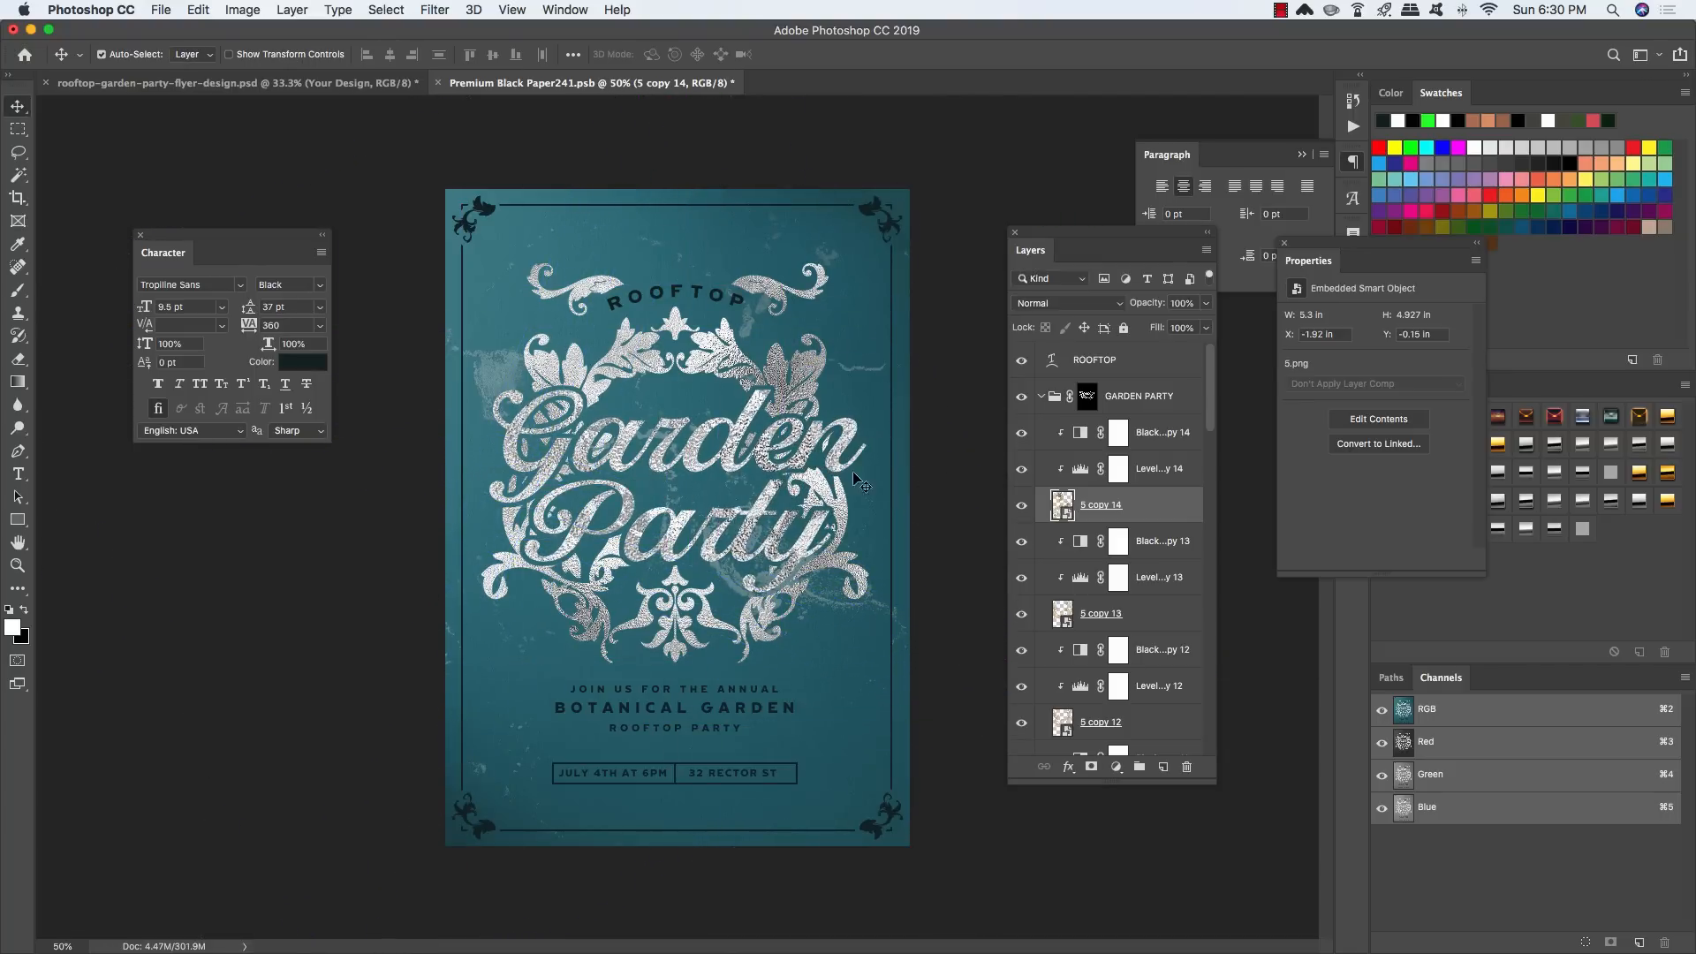
key(Return)
key(Delete)
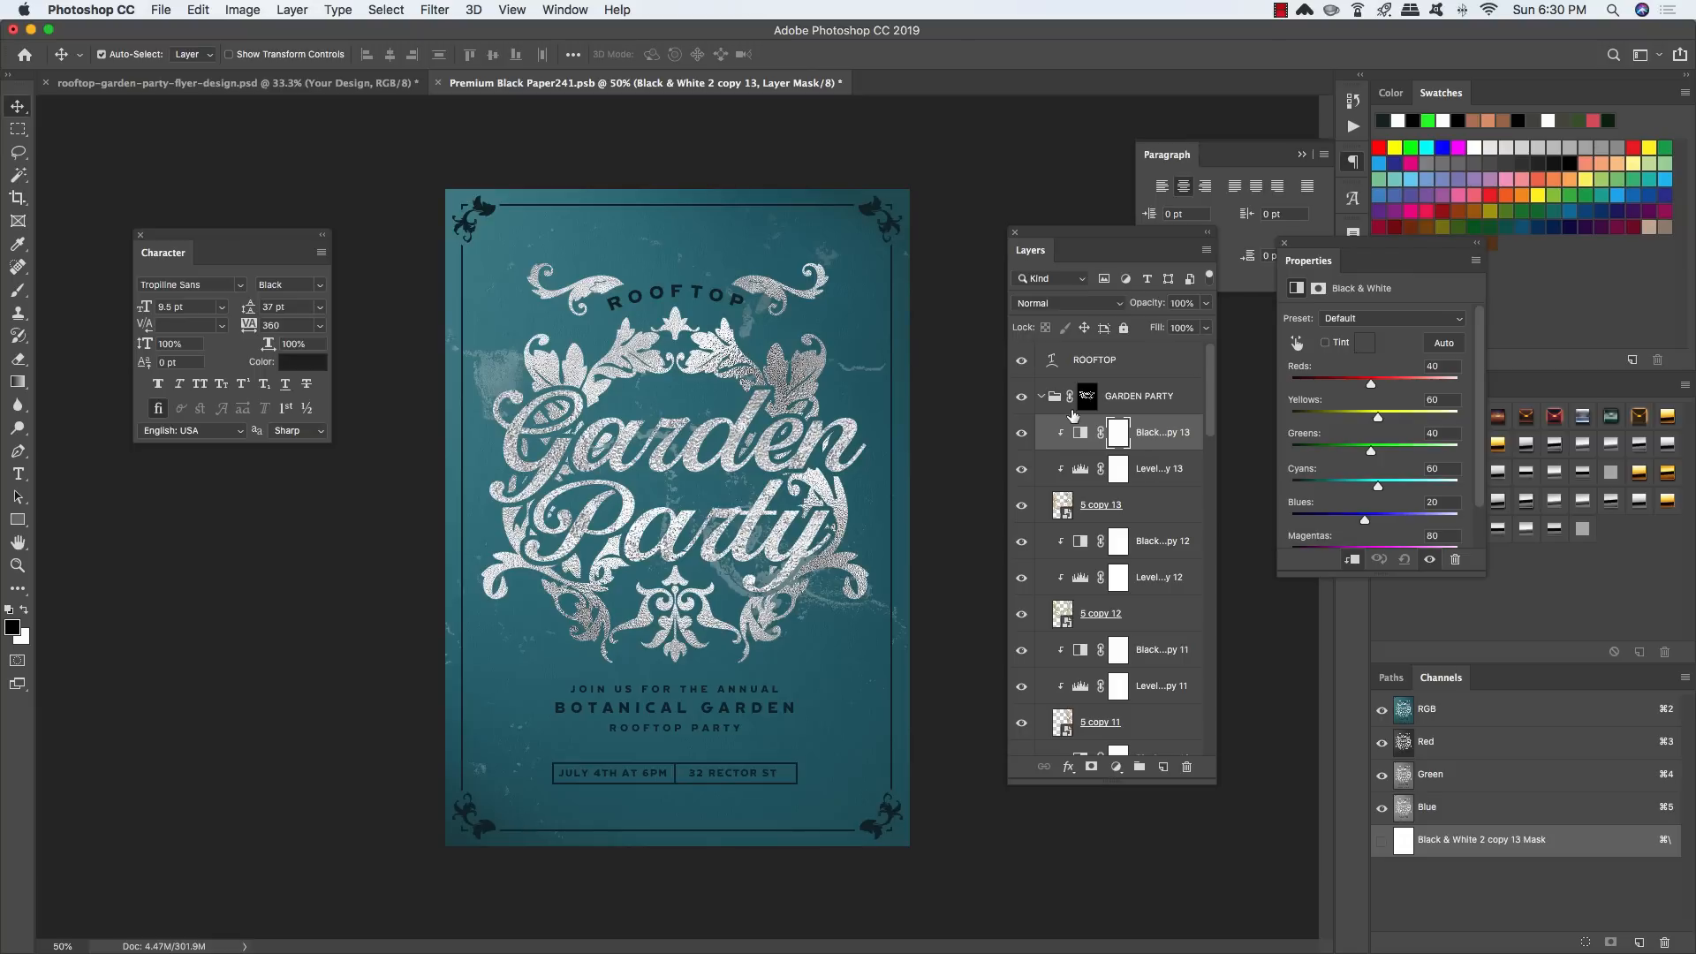
Step: Collapse the masked GARDEN PARTY group and paint black with a smaller brush on group 5's mask around the Garden lettering
click(1042, 397)
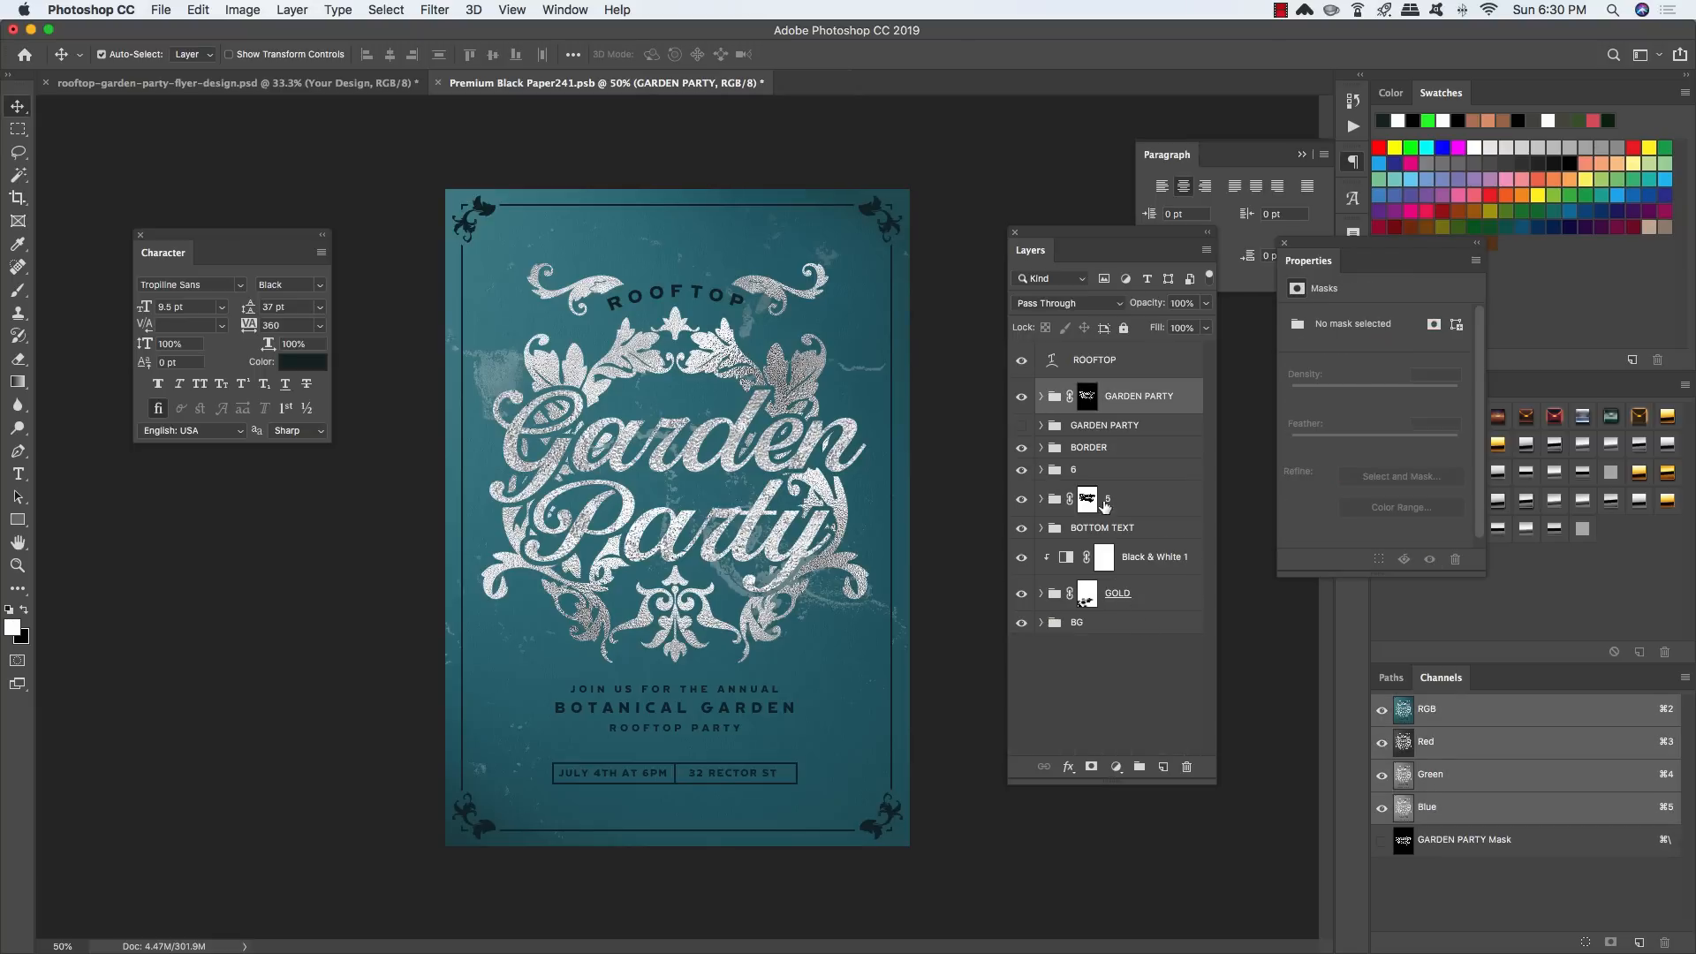
click(1088, 499)
click(1022, 500)
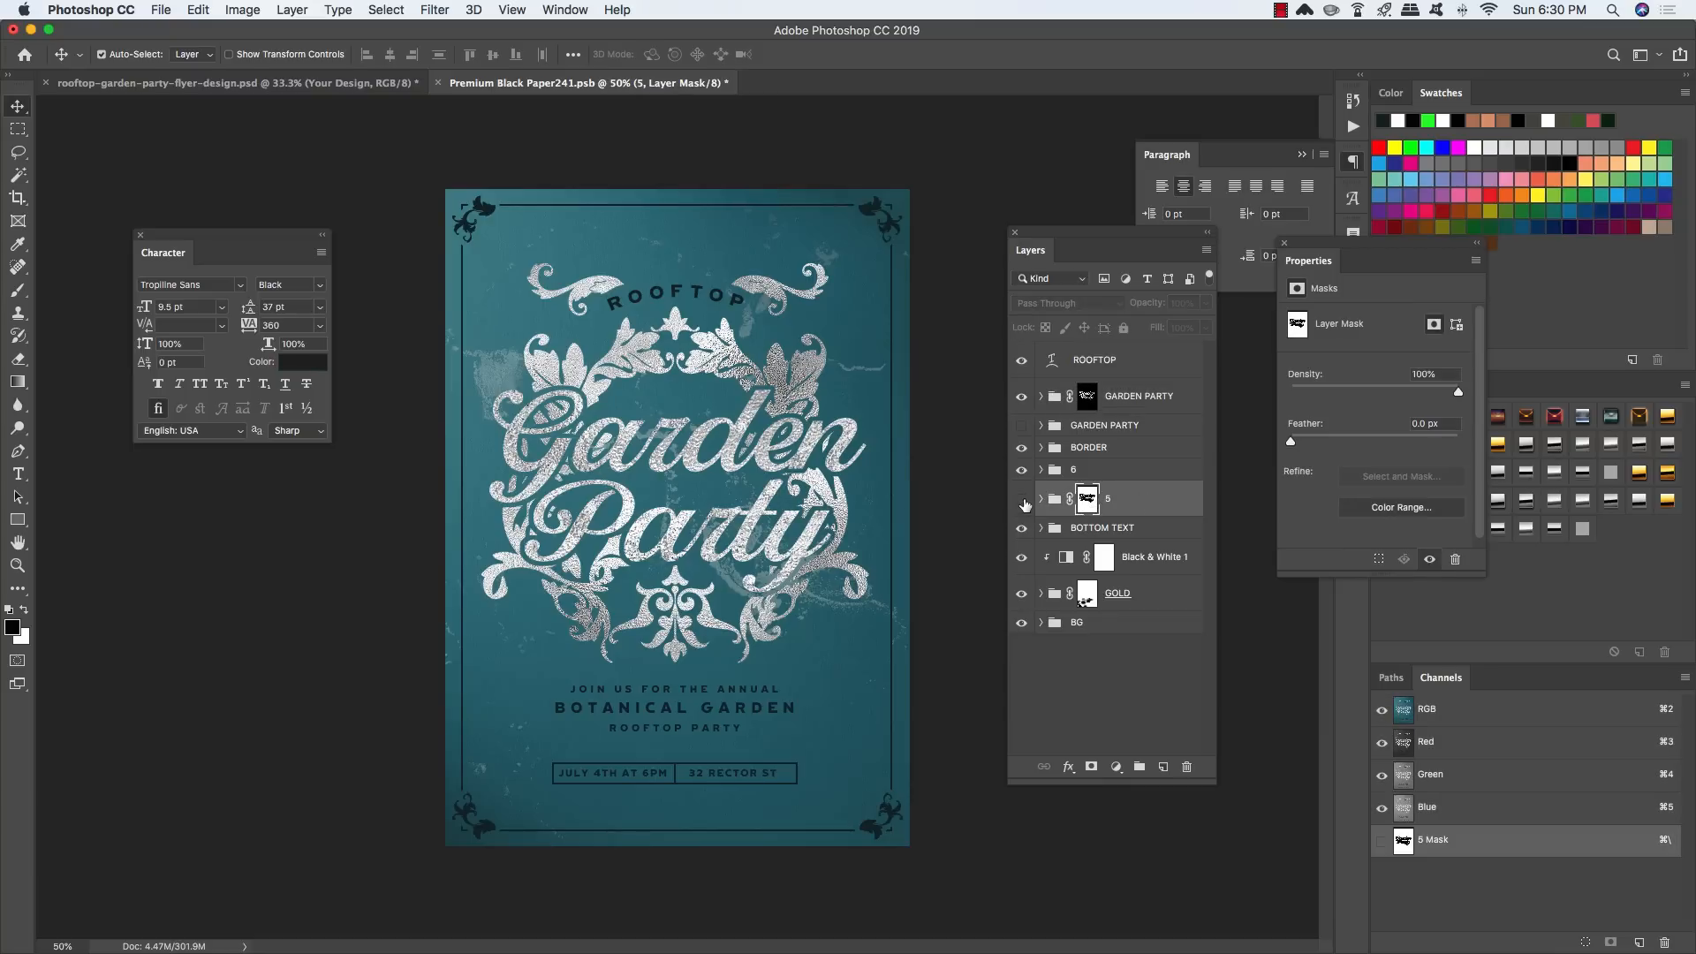
click(1022, 500)
key(b)
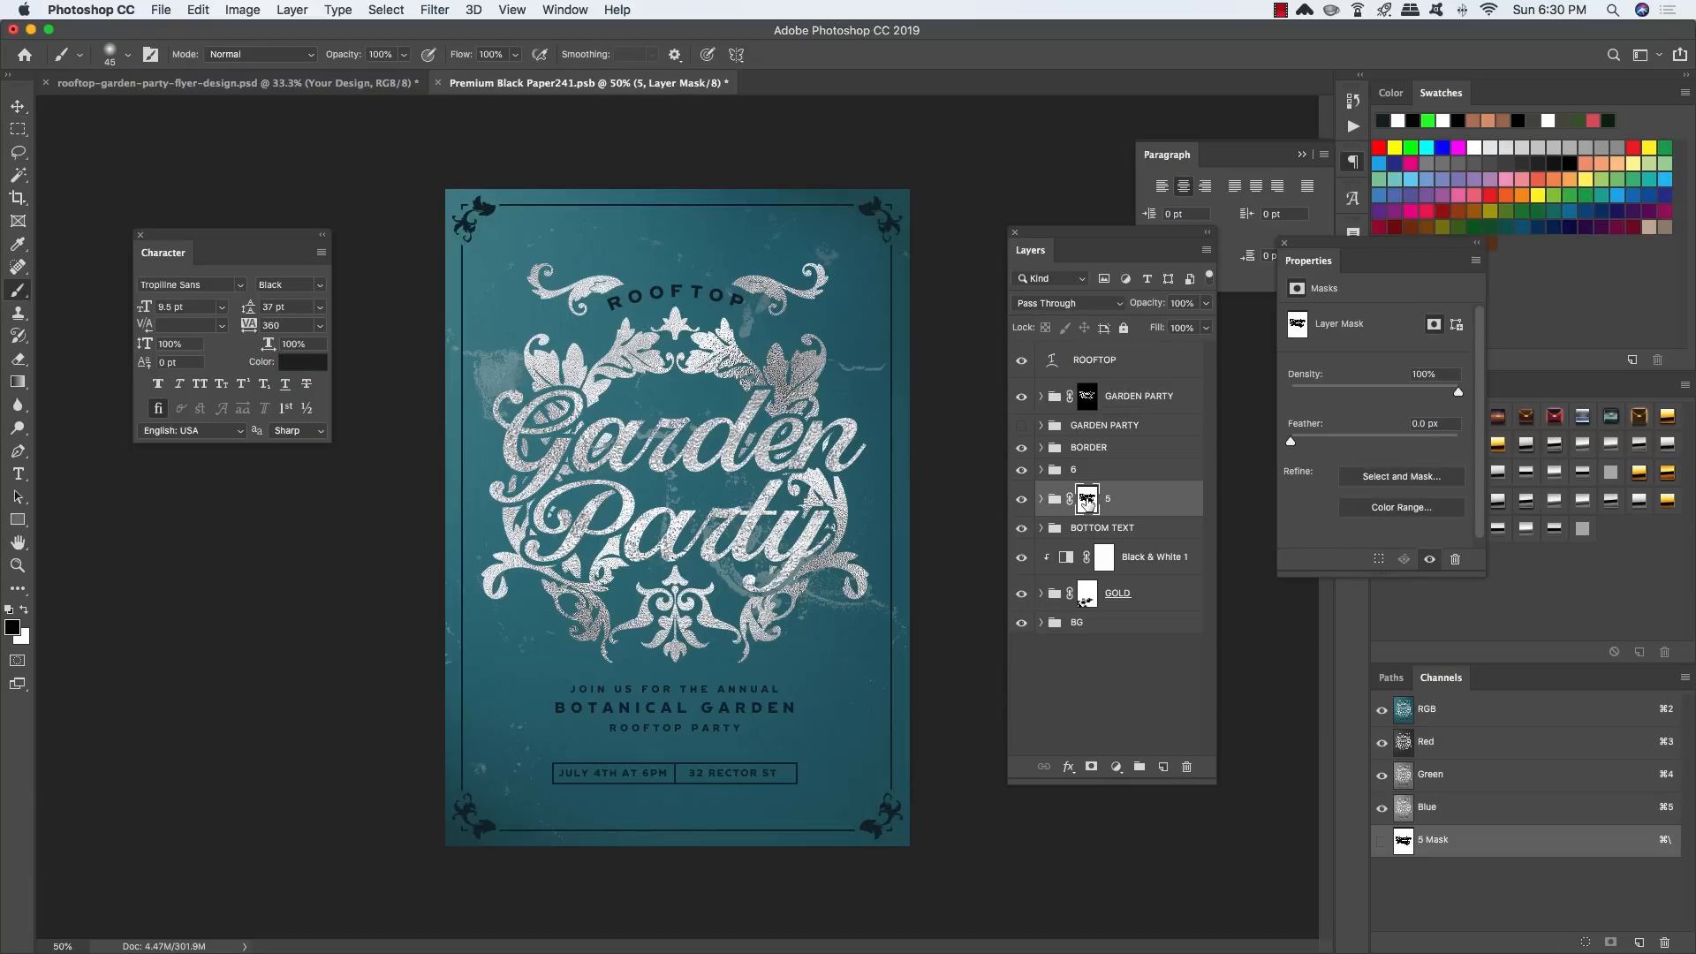
key(bracketleft)
key(bracketleft)
key(bracketleft)
drag(606, 435, 592, 457)
key(v)
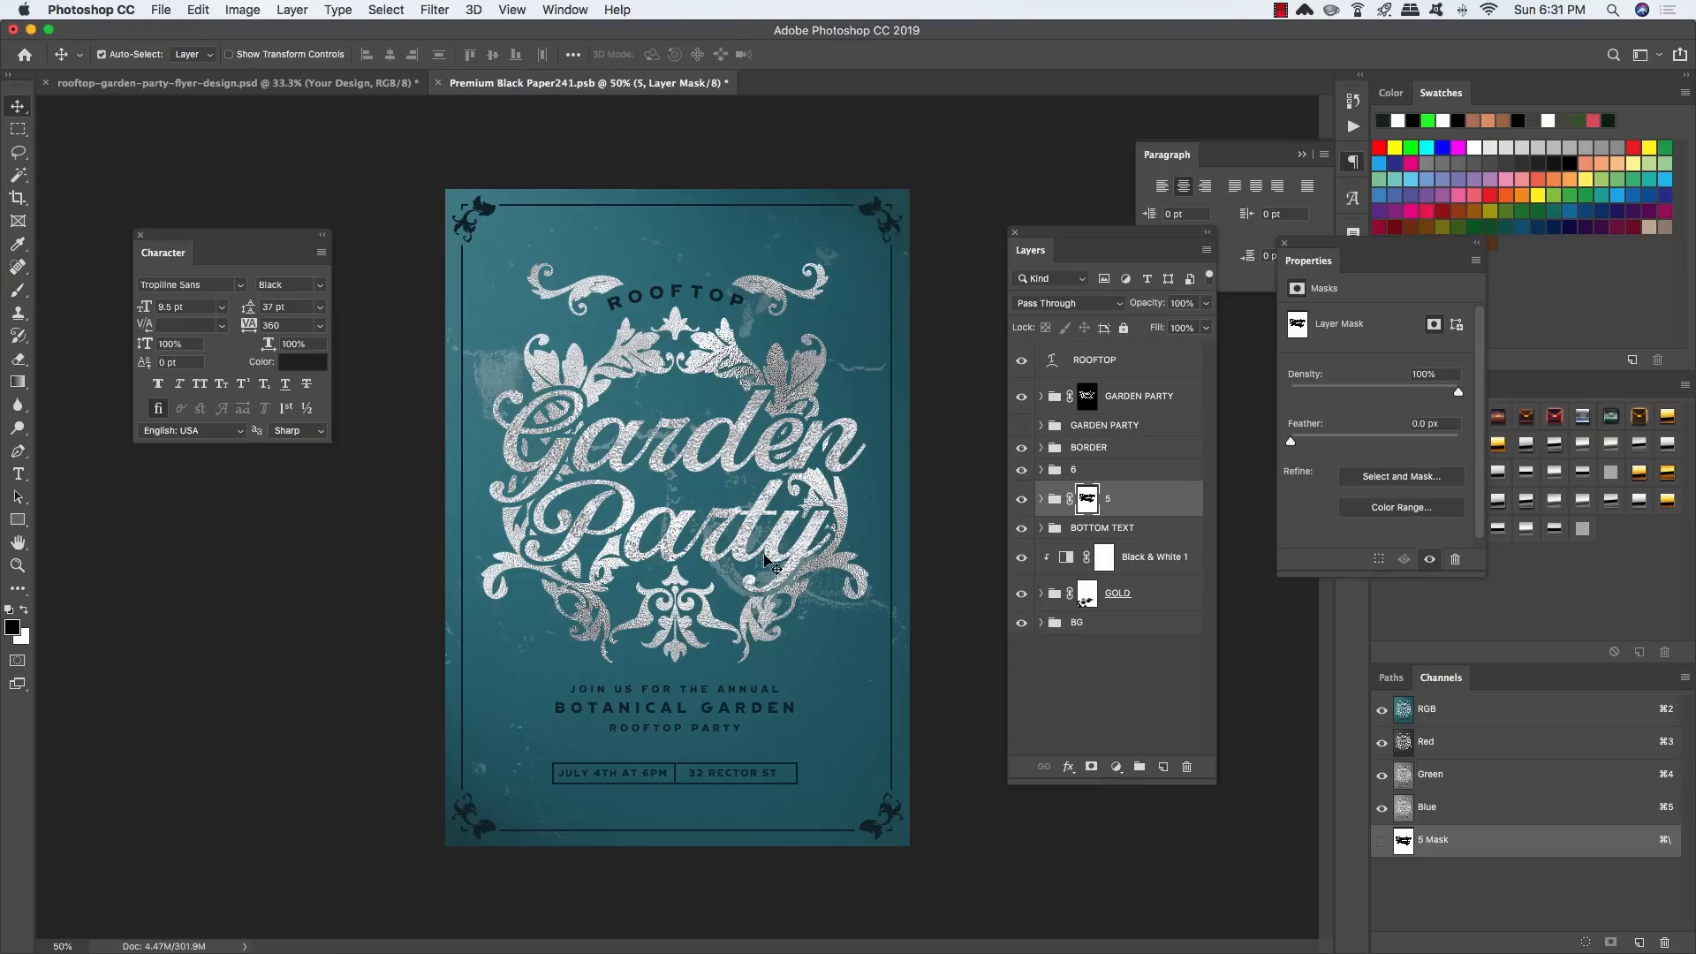
Step: Save the Premium Black Paper241.psb design and close it to return to the flyer mockup
click(1139, 426)
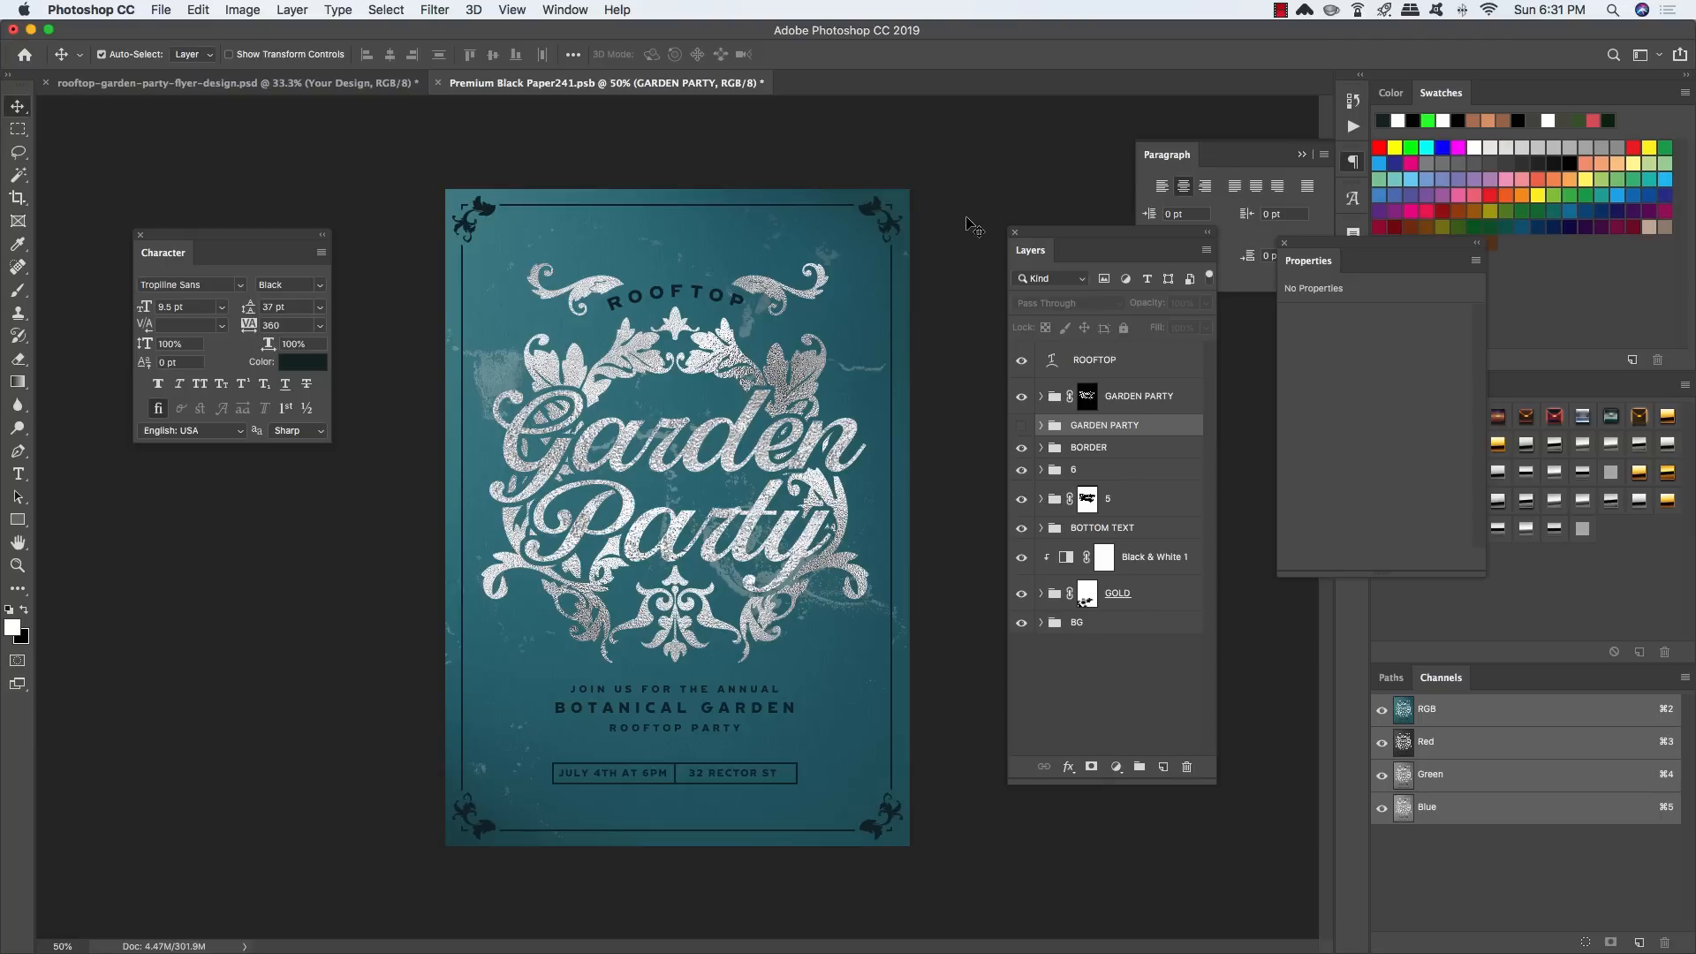
key(super+s)
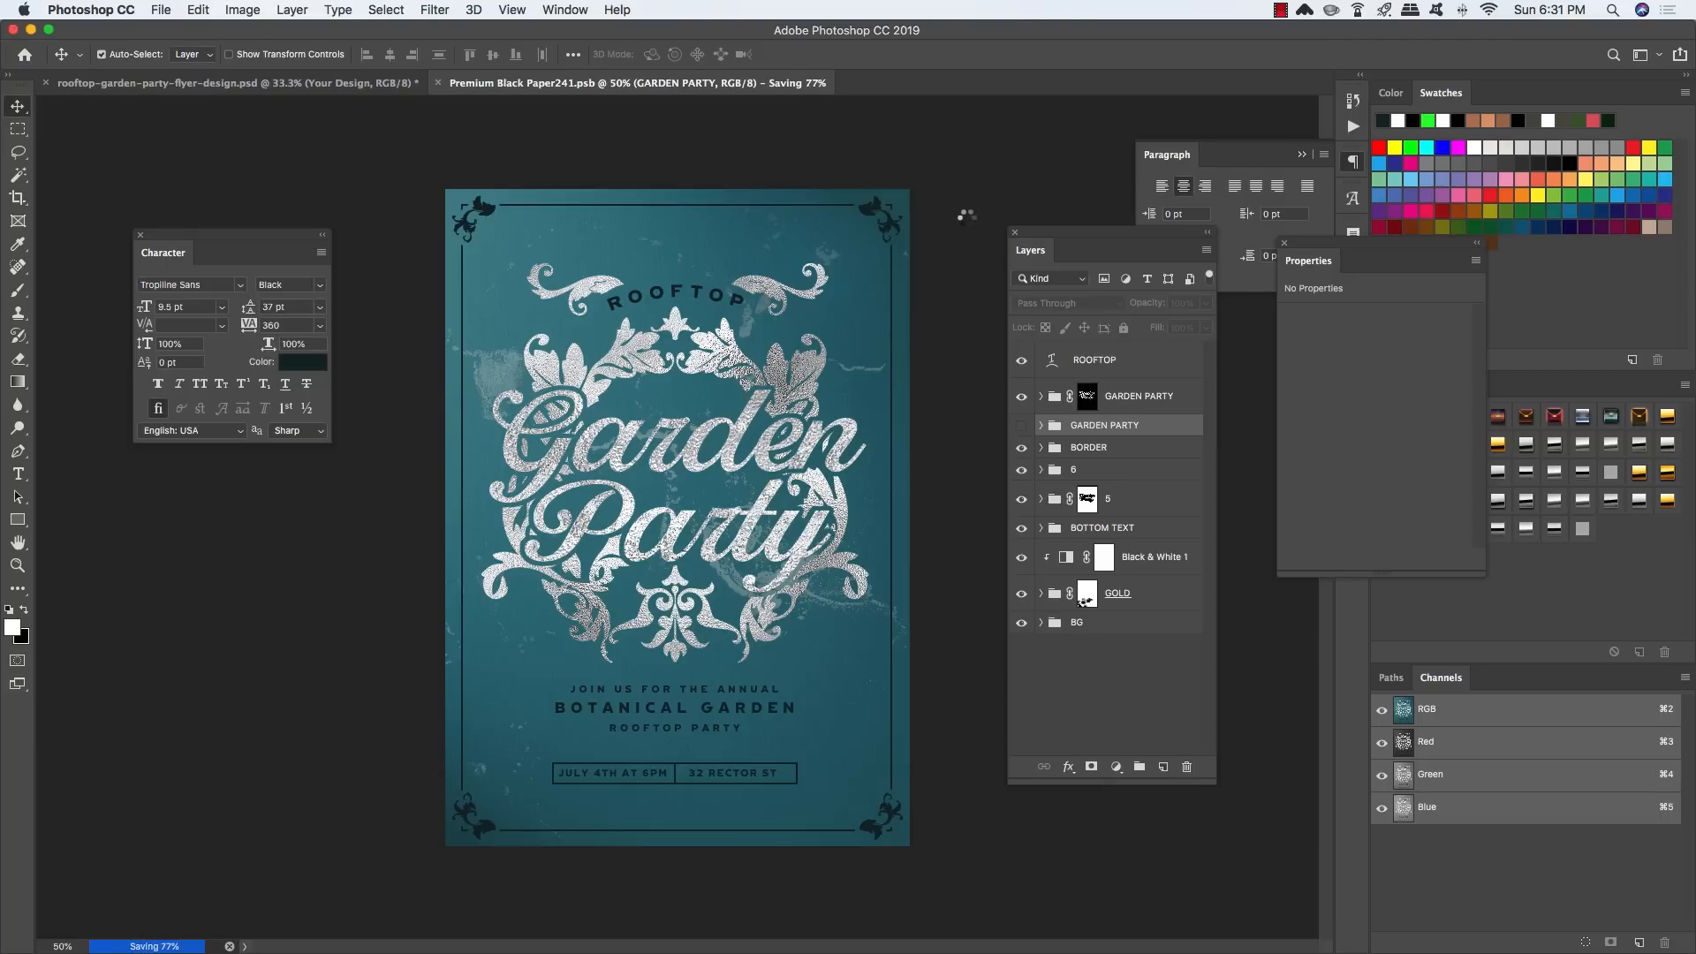
key(super+w)
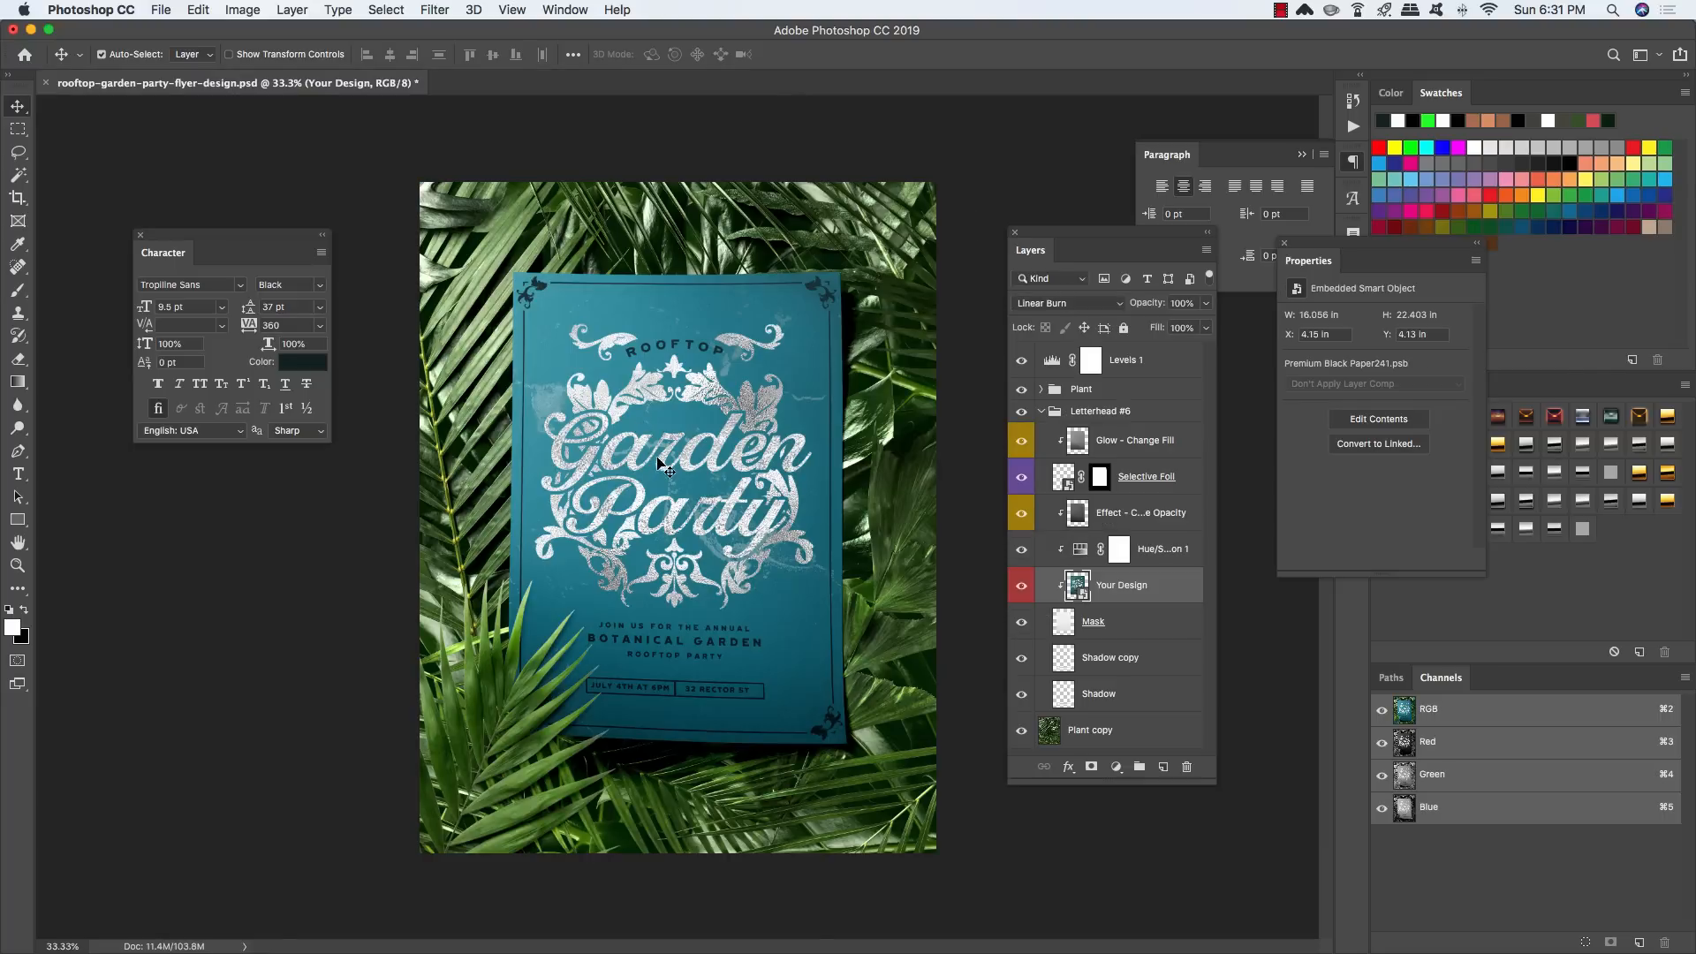
Step: Compare the mockup with and without the Hue/Saturation 1 adjustment, and collapse the Letterhead #6 group
click(1163, 549)
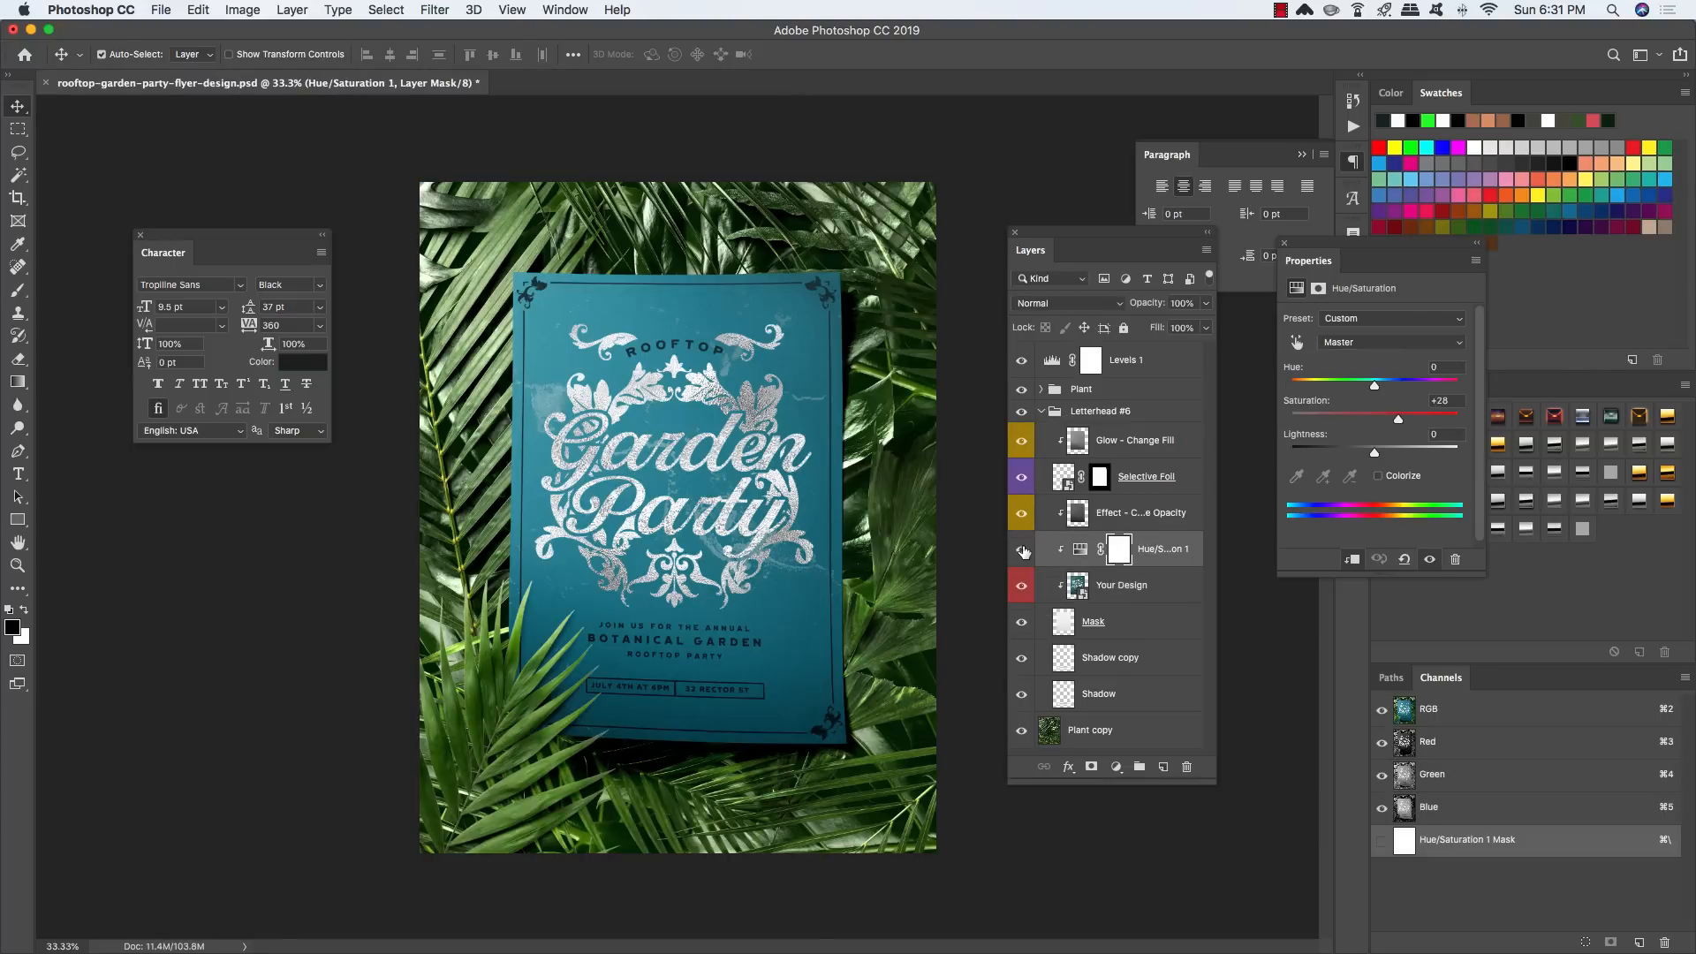
click(1022, 553)
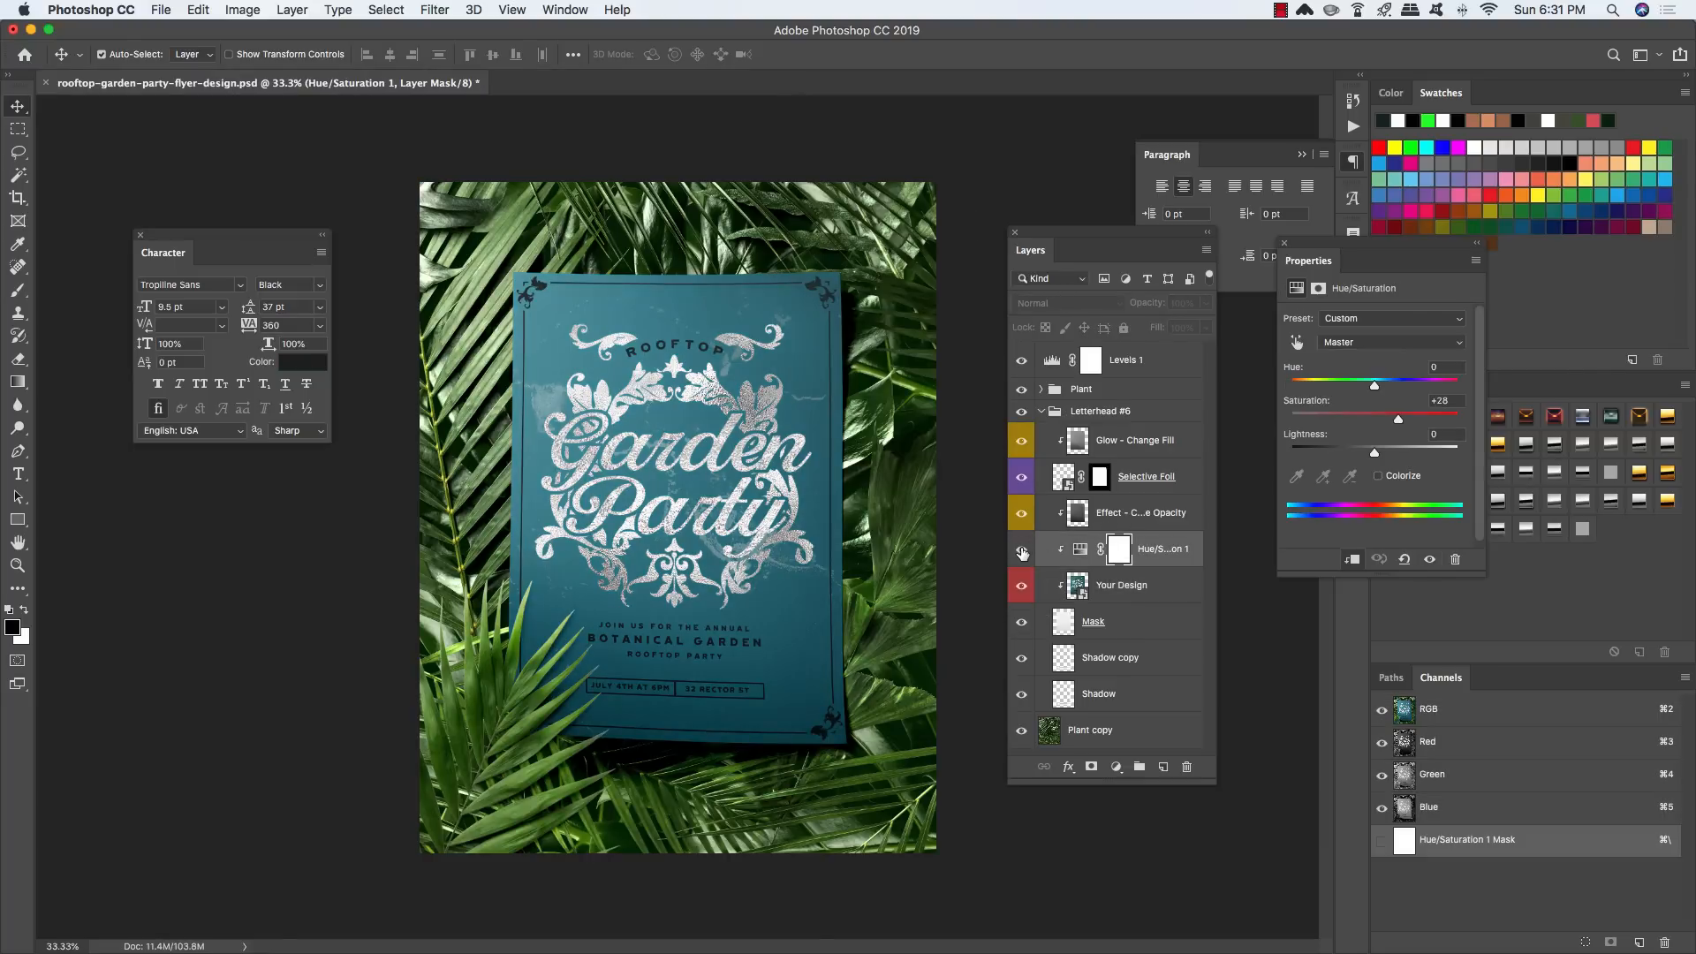
click(1022, 553)
click(1022, 553)
click(1023, 553)
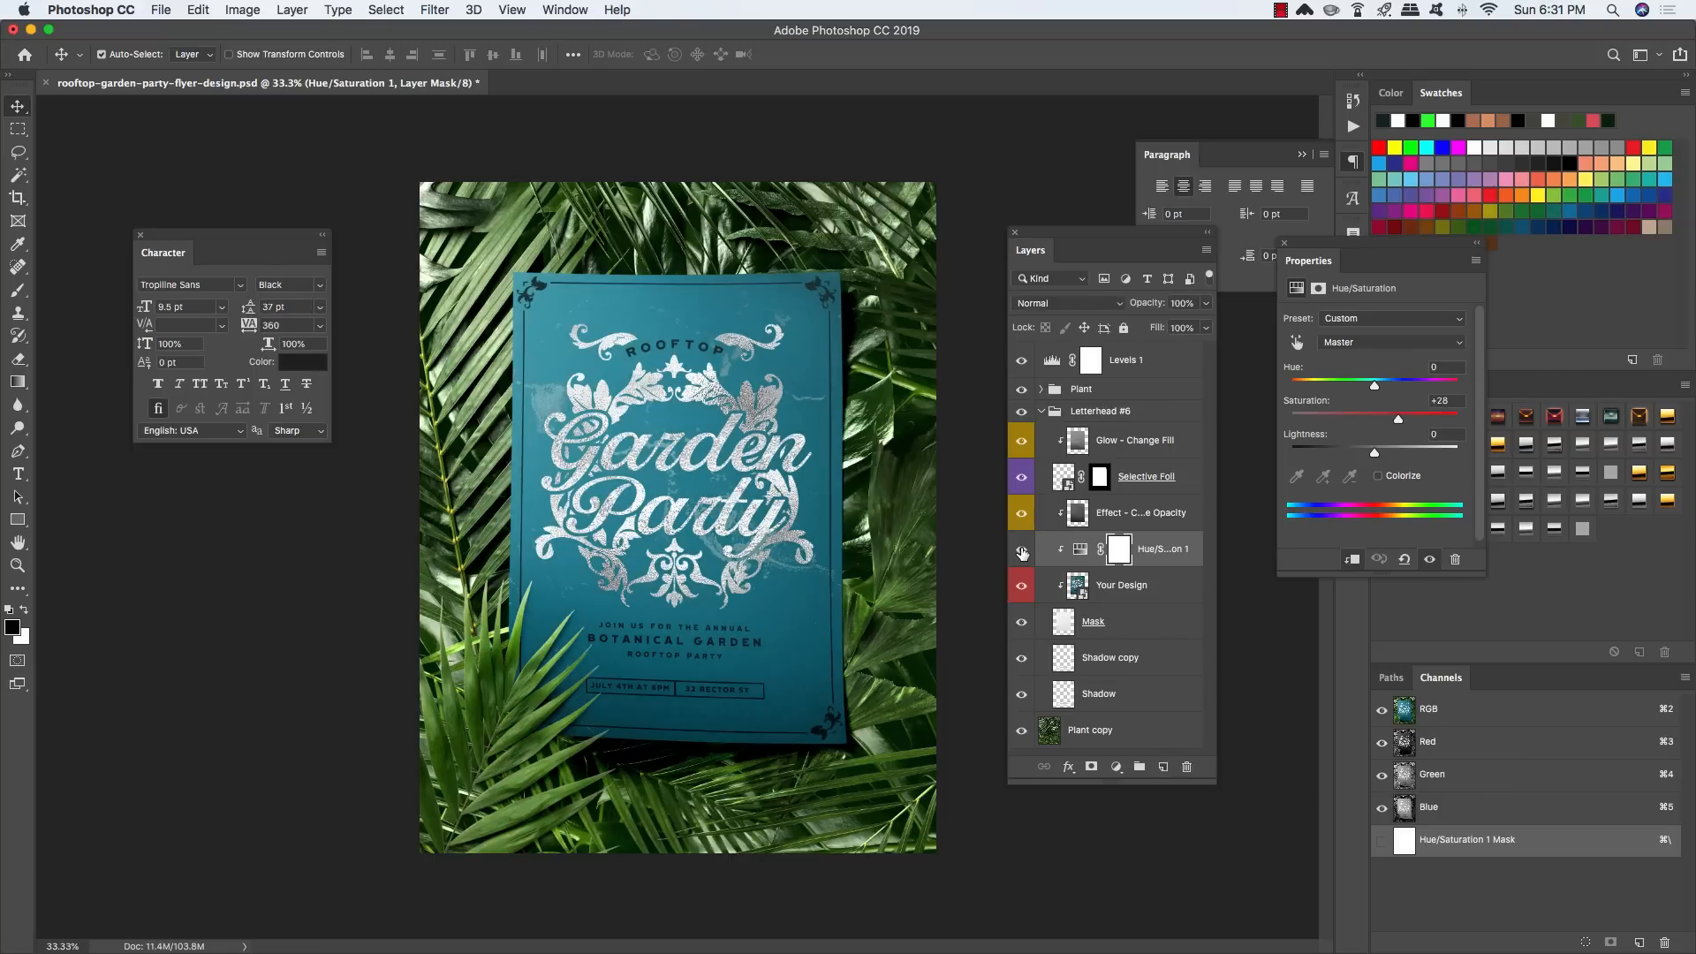
click(1022, 553)
click(1022, 553)
click(1042, 411)
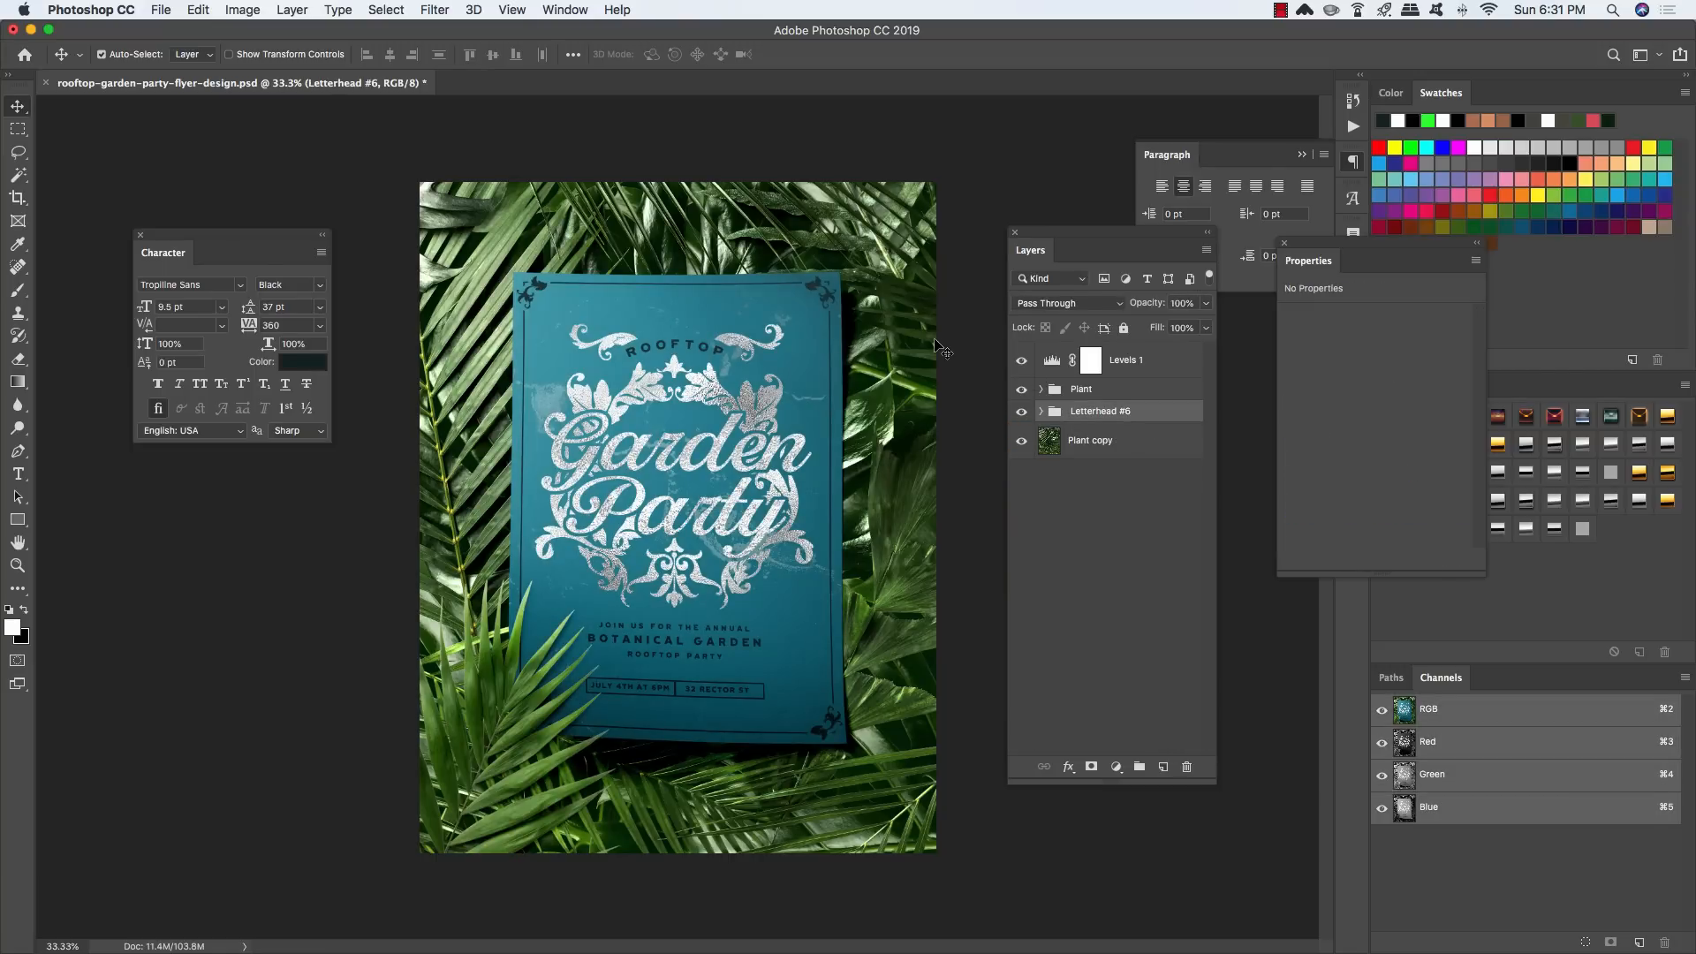